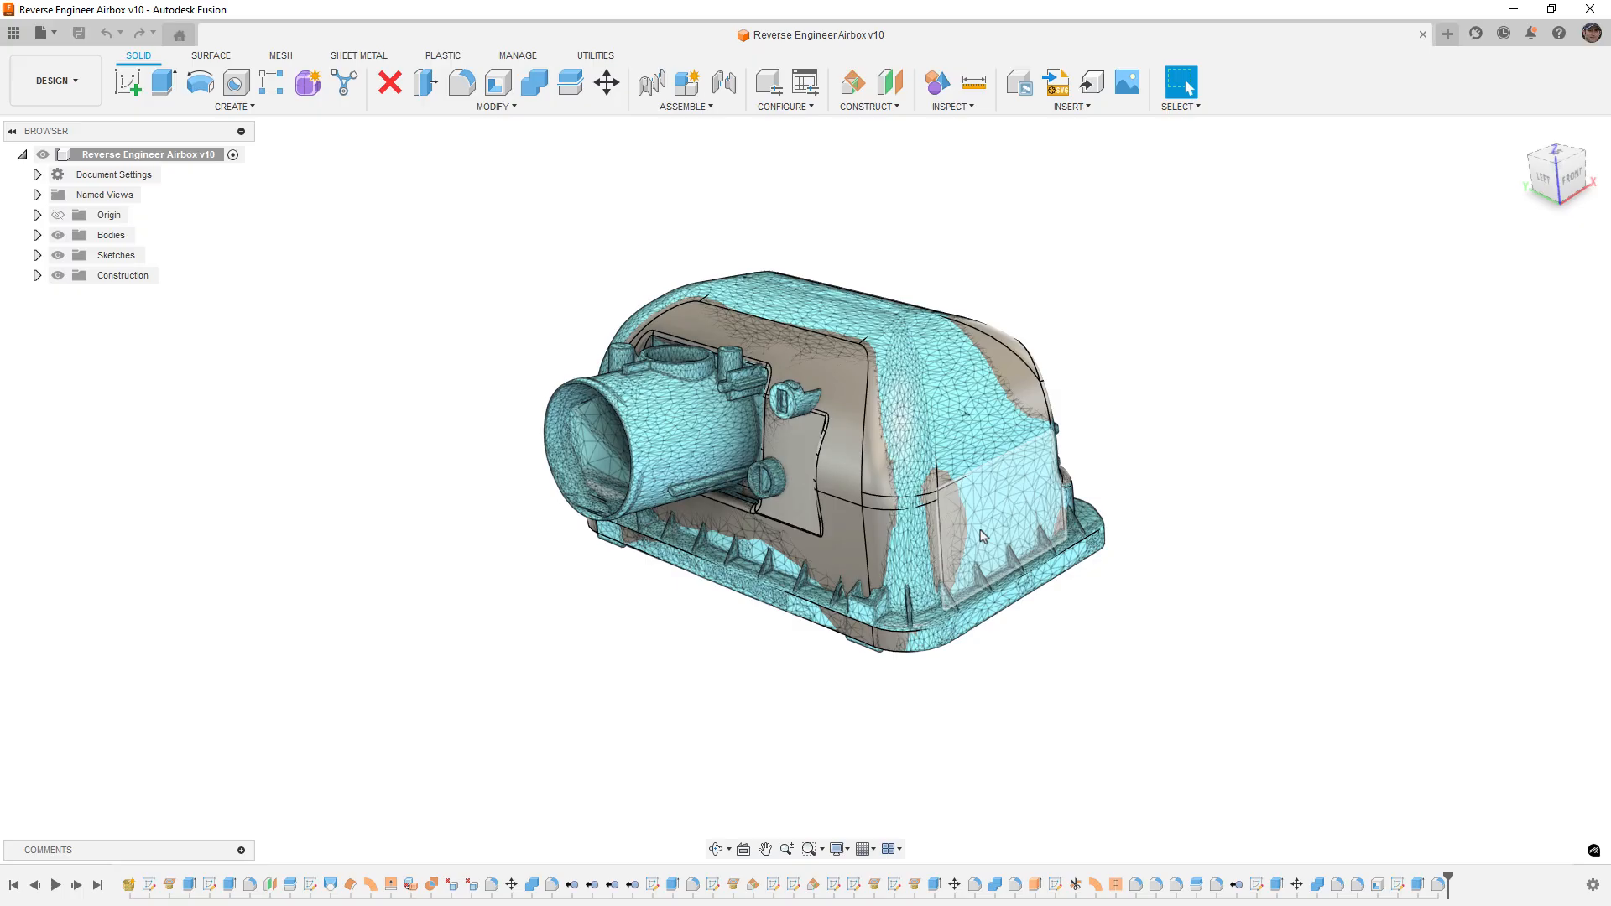
Step: Review the early timeline features up to the first body split against the airbox mesh
mouse_move(926, 570)
shift+middle_down()
mouse_move(840, 583)
mouse_move(934, 564)
shift+middle_up()
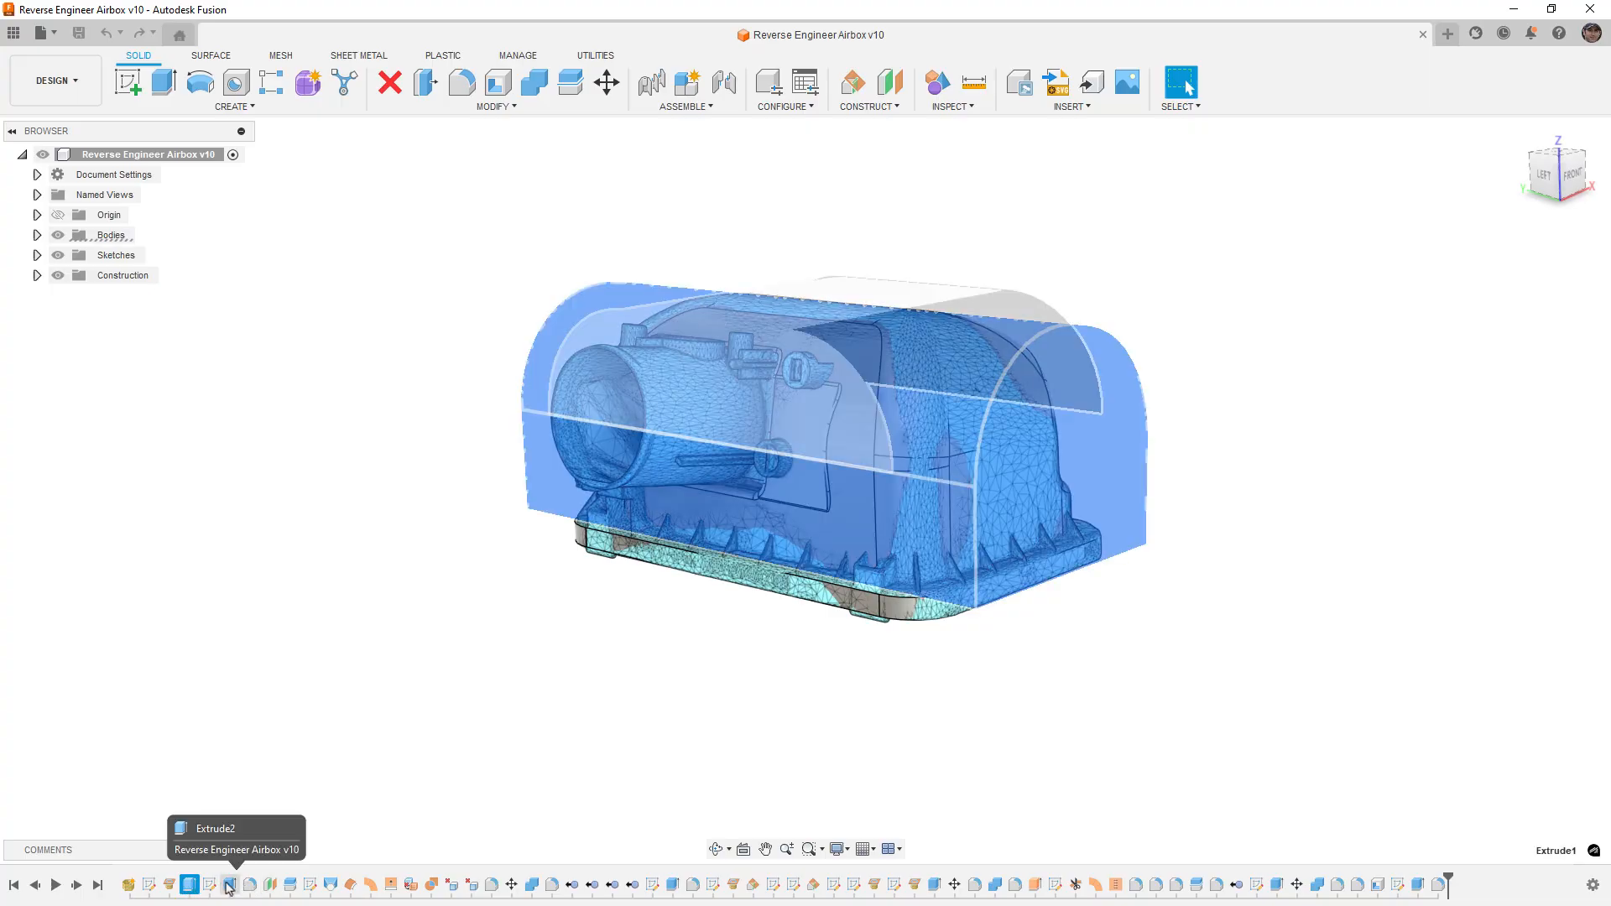
click(290, 884)
shift+middle_drag(471, 811, 444, 807)
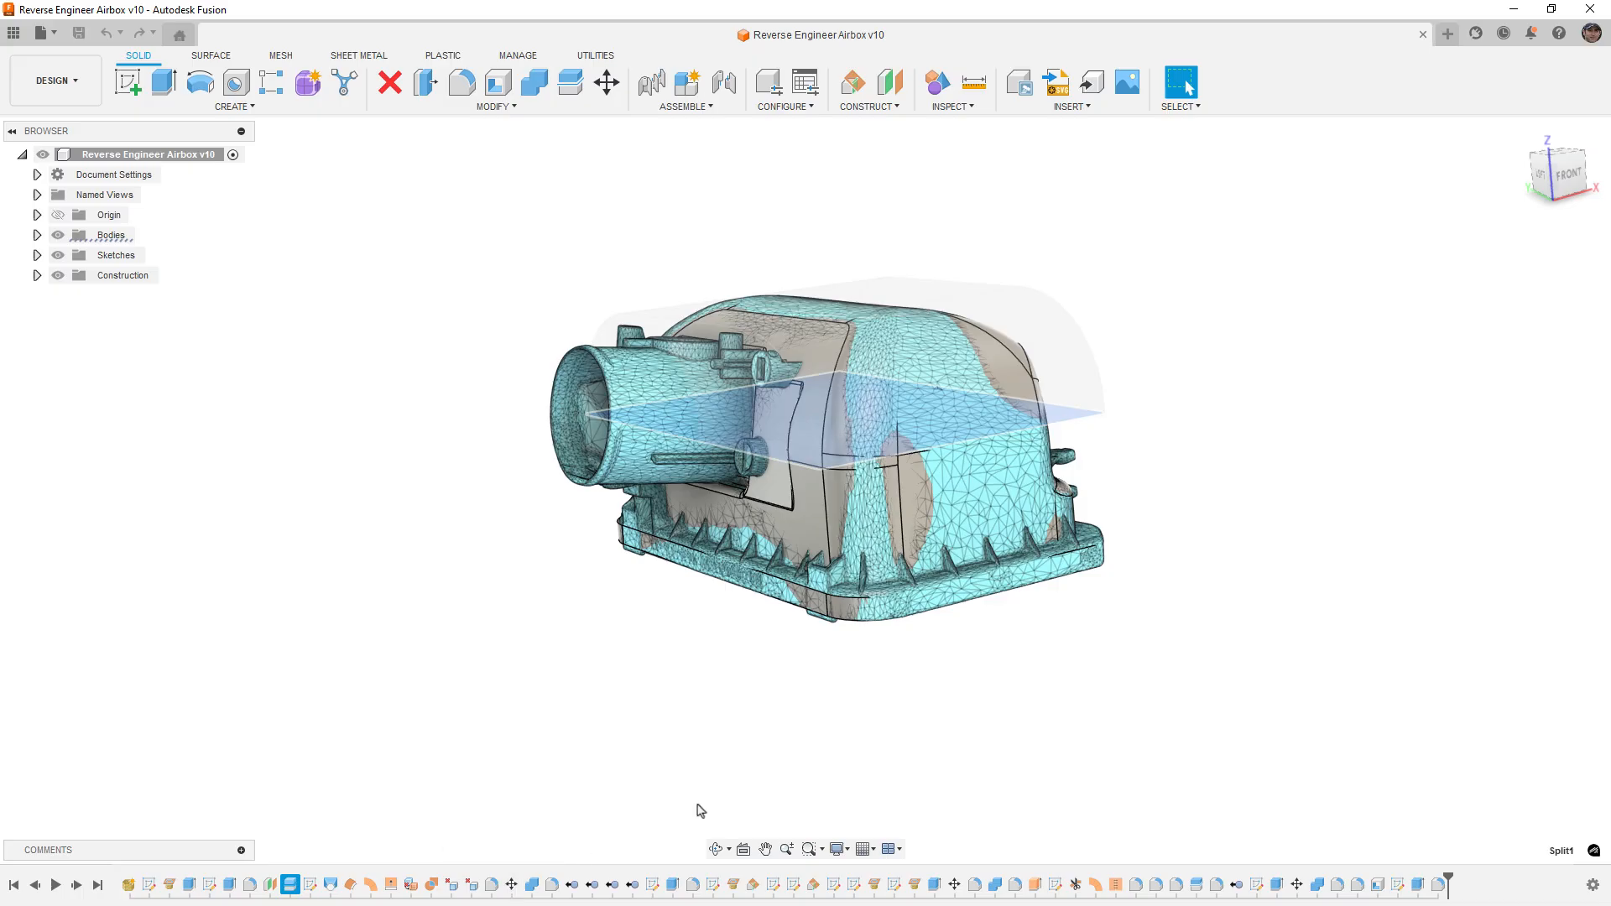
shift+middle_drag(730, 795, 763, 778)
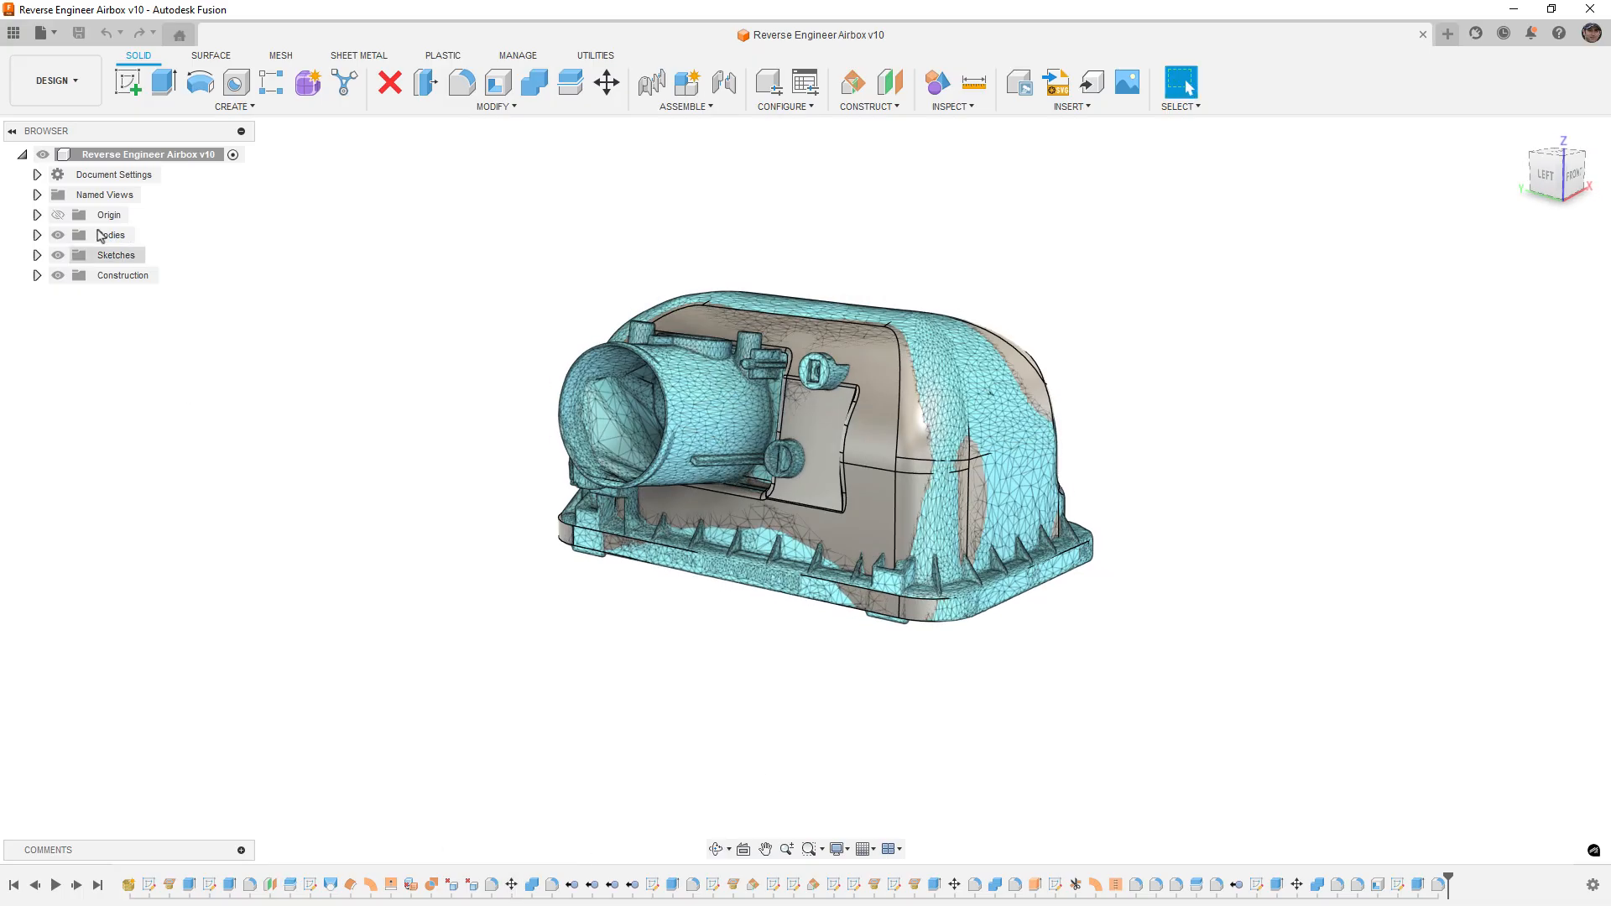
Step: Hide the airbox1 aligned low poly mesh and inspect Body13's recessed side faces
click(37, 234)
click(73, 255)
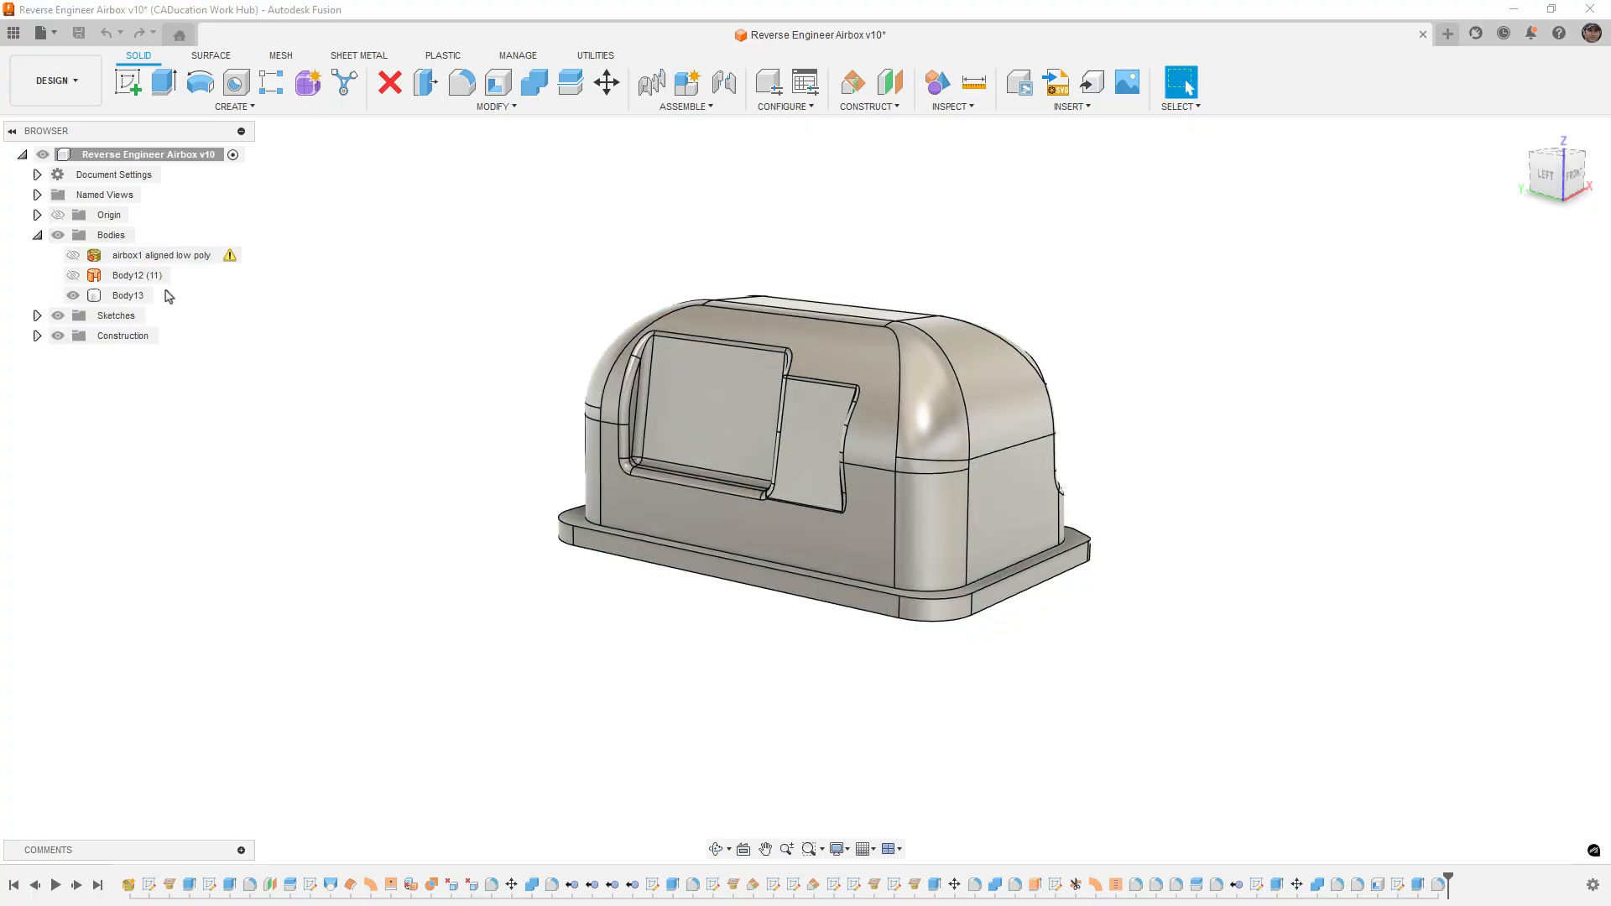
click(130, 295)
click(814, 439)
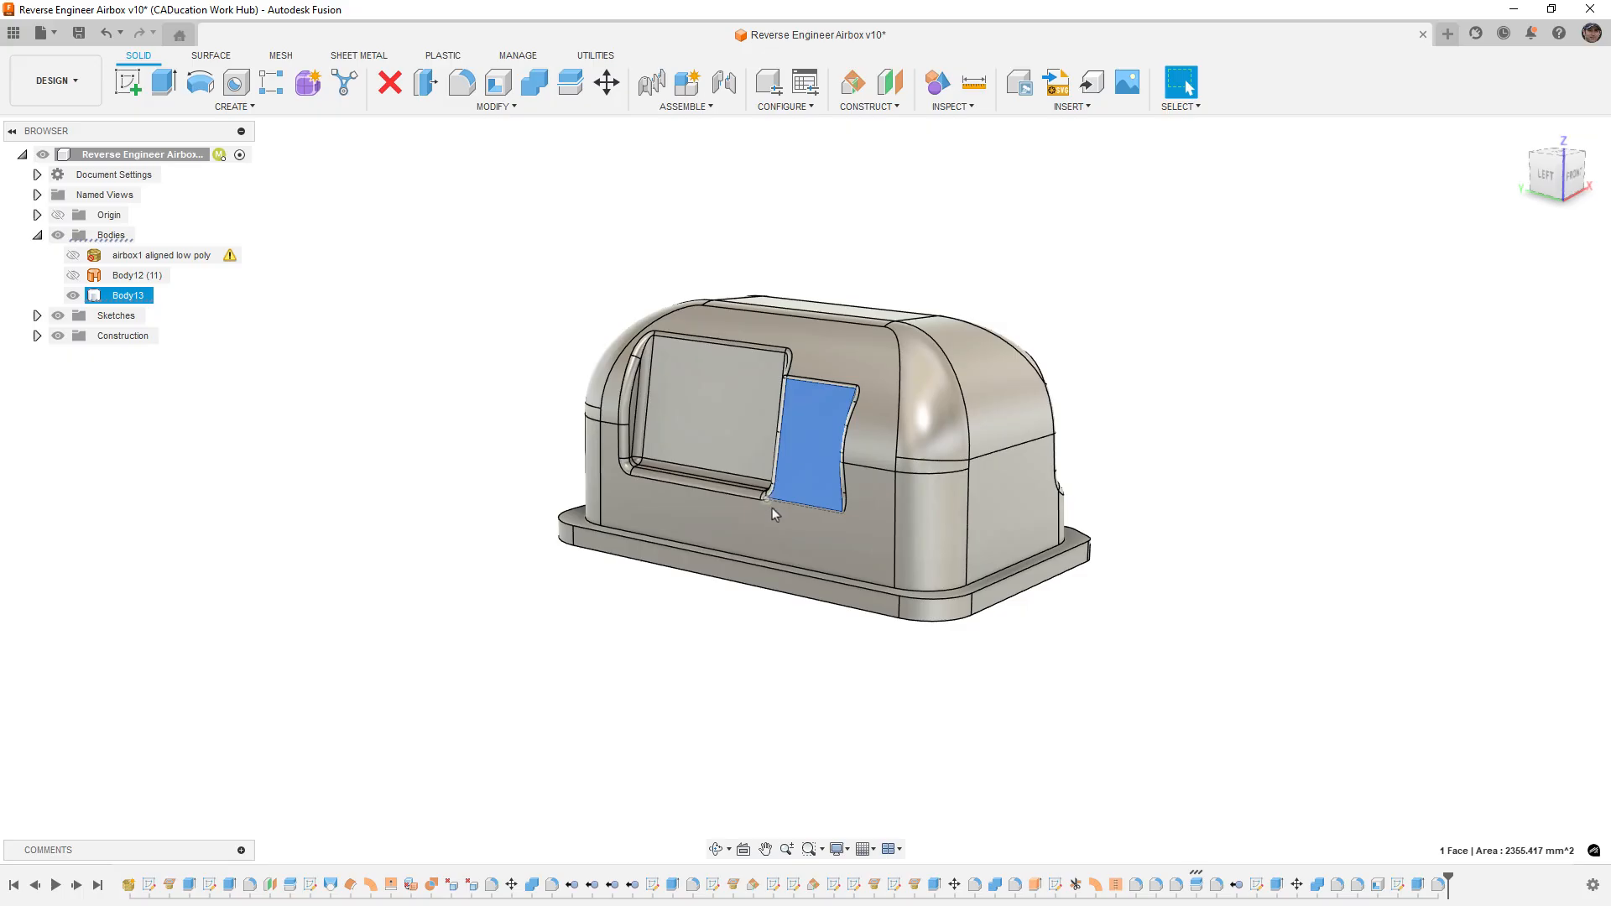
click(734, 676)
mouse_move(755, 741)
shift+middle_down()
mouse_move(767, 615)
mouse_move(736, 567)
mouse_move(766, 676)
mouse_move(750, 758)
shift+middle_up()
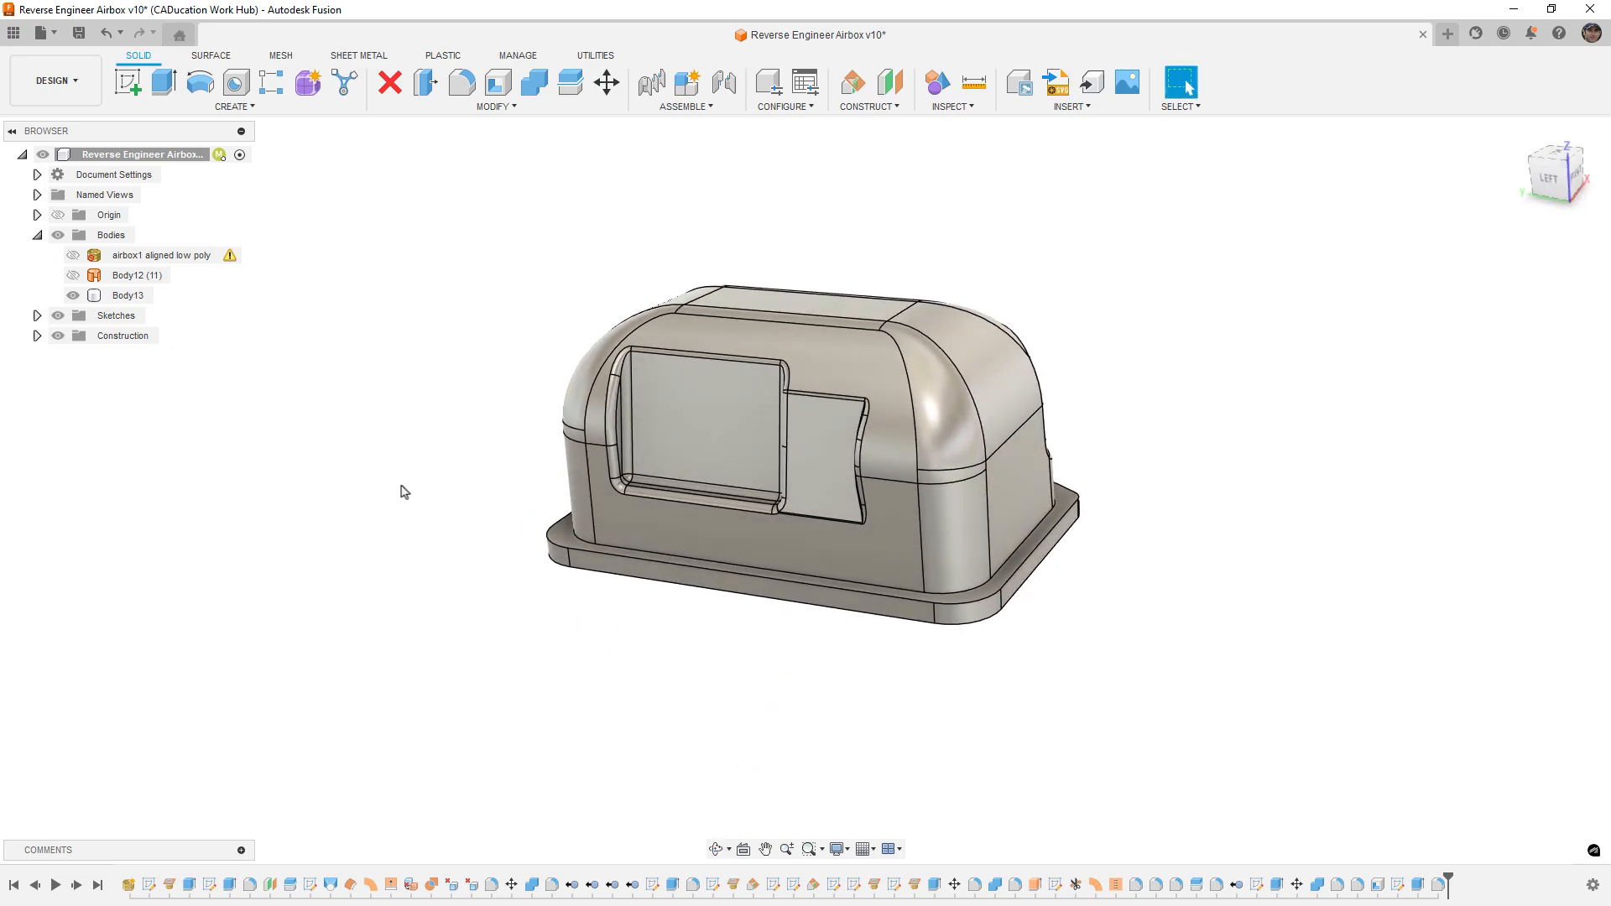
Step: Show the airbox mesh over Body13 and examine the two small round mounts beside the intake tube
click(73, 255)
click(683, 466)
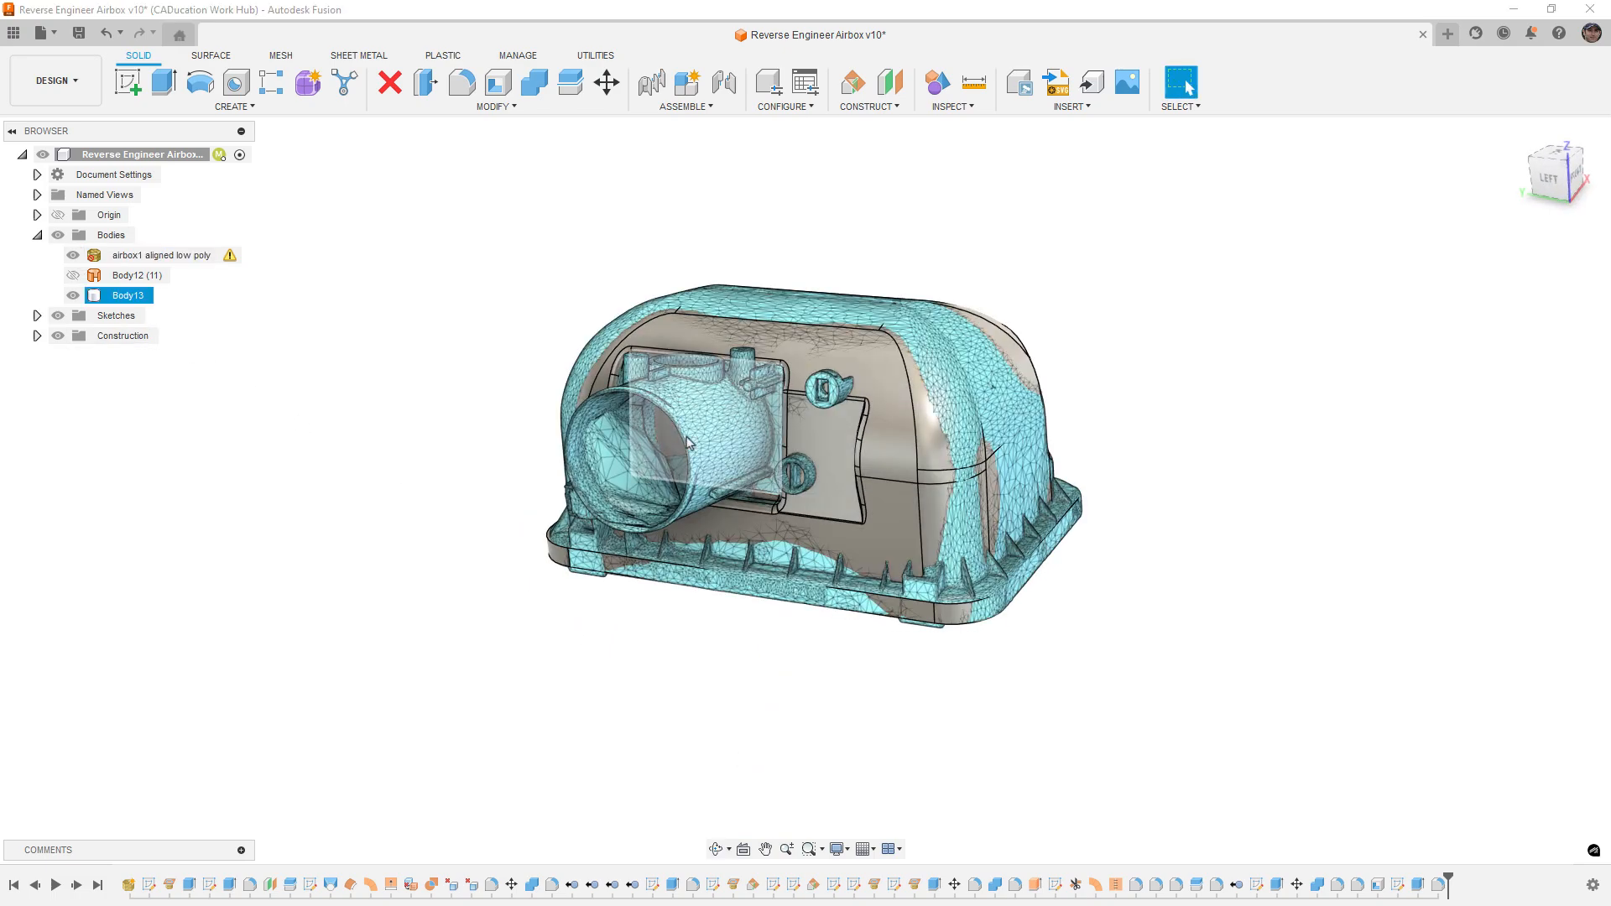
scroll(686, 446, up, 3)
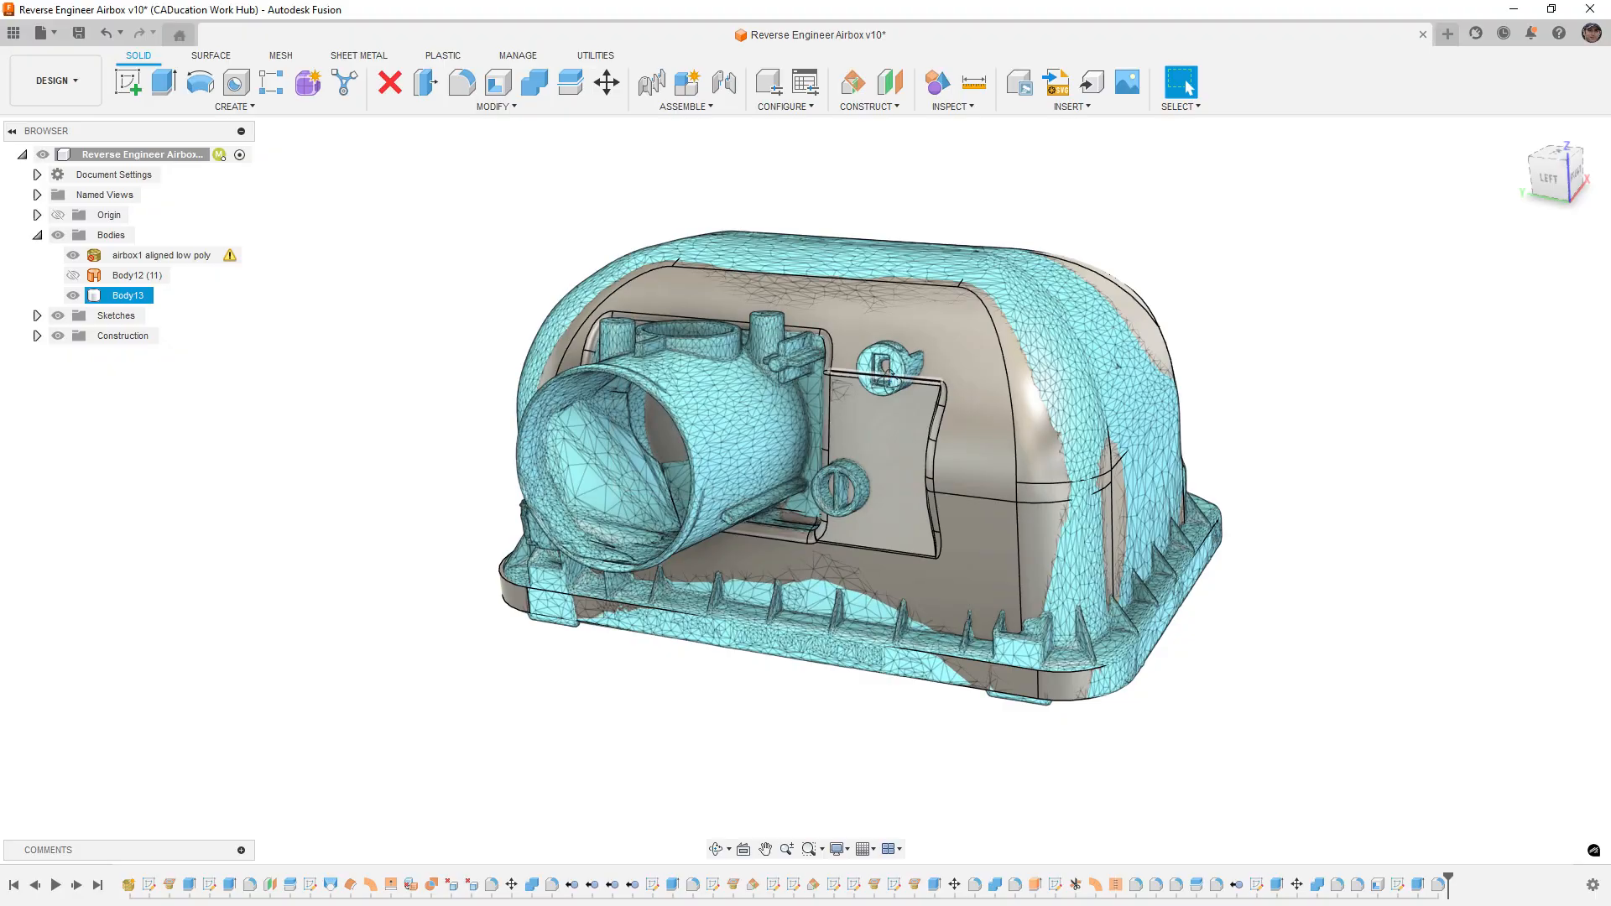
shift+middle_drag(894, 381, 1074, 479)
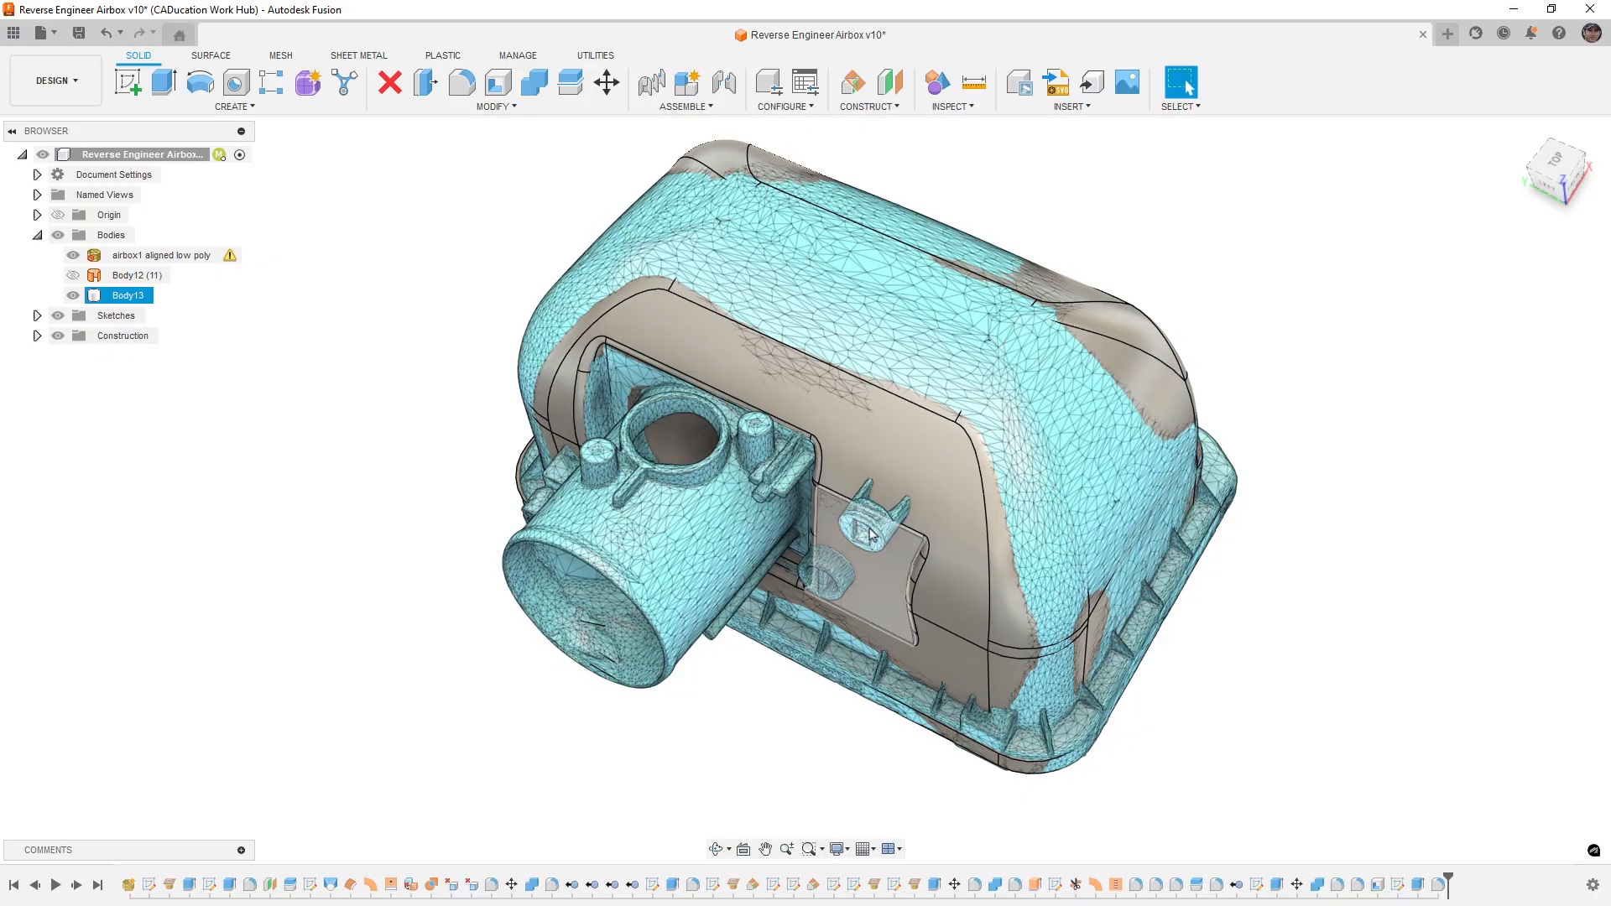
scroll(879, 526, up, 10)
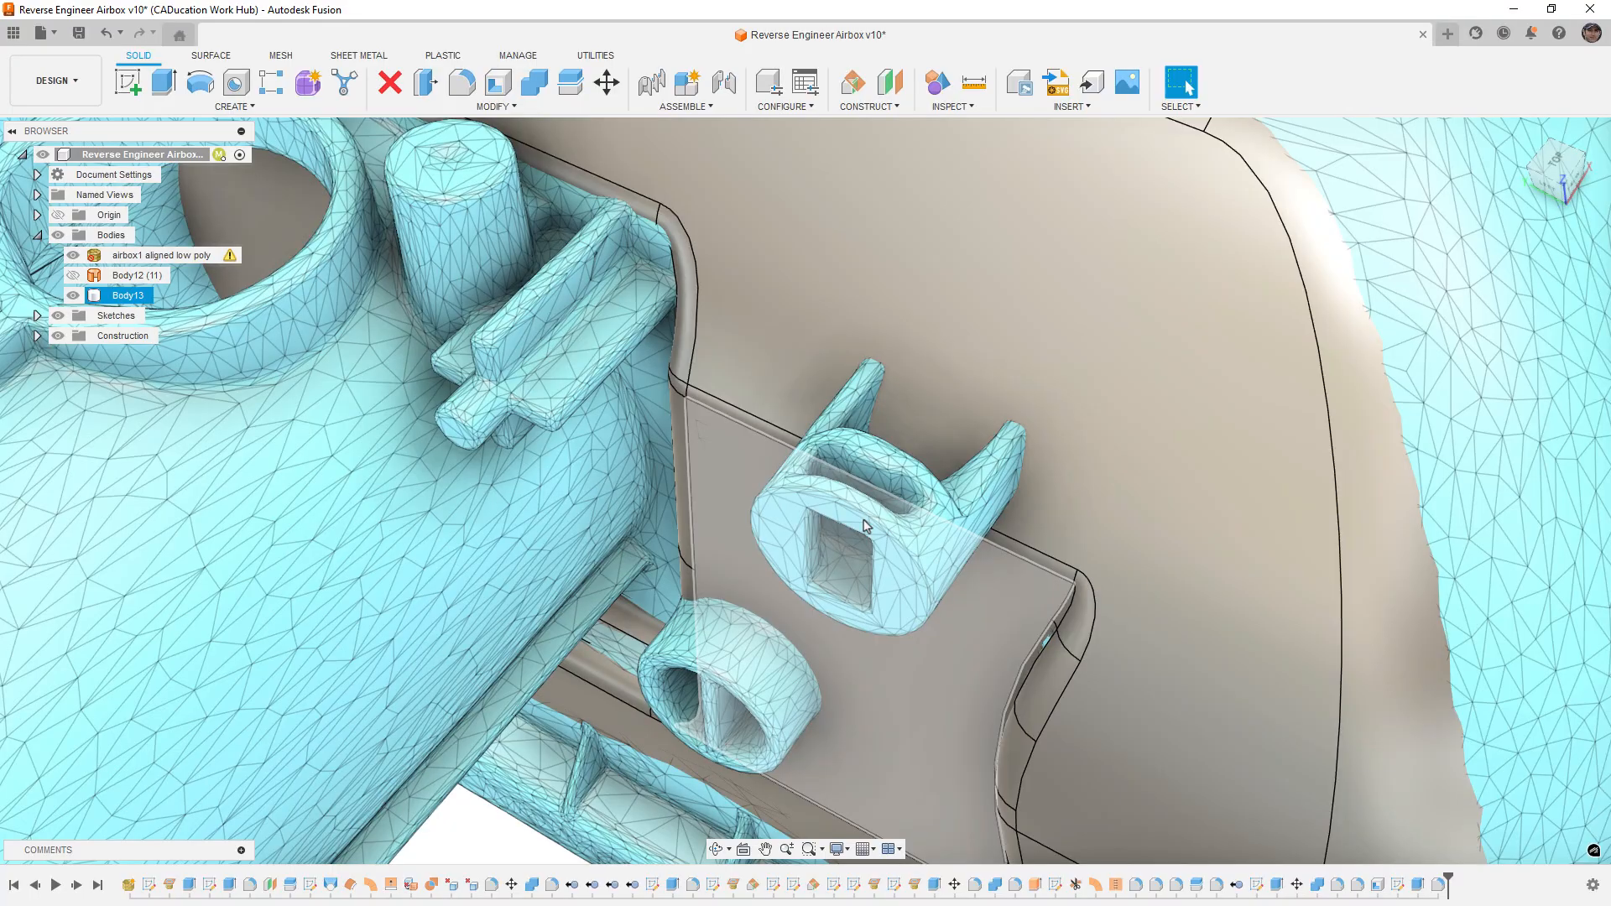
shift+middle_drag(872, 522, 864, 554)
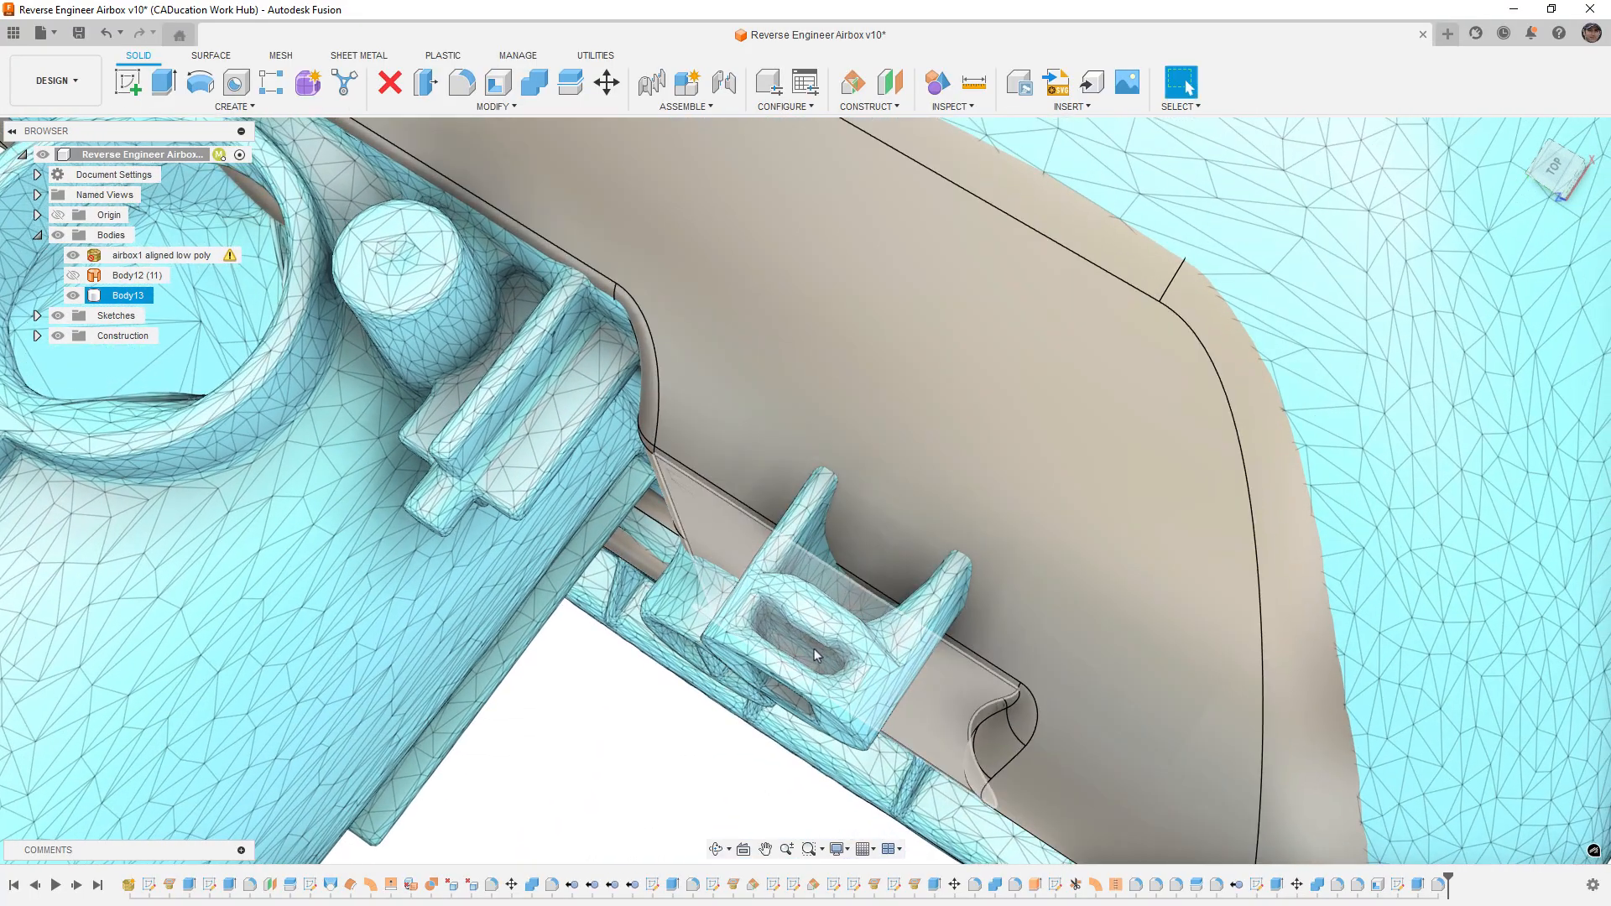
scroll(823, 649, down, 2)
shift+middle_drag(825, 656, 834, 618)
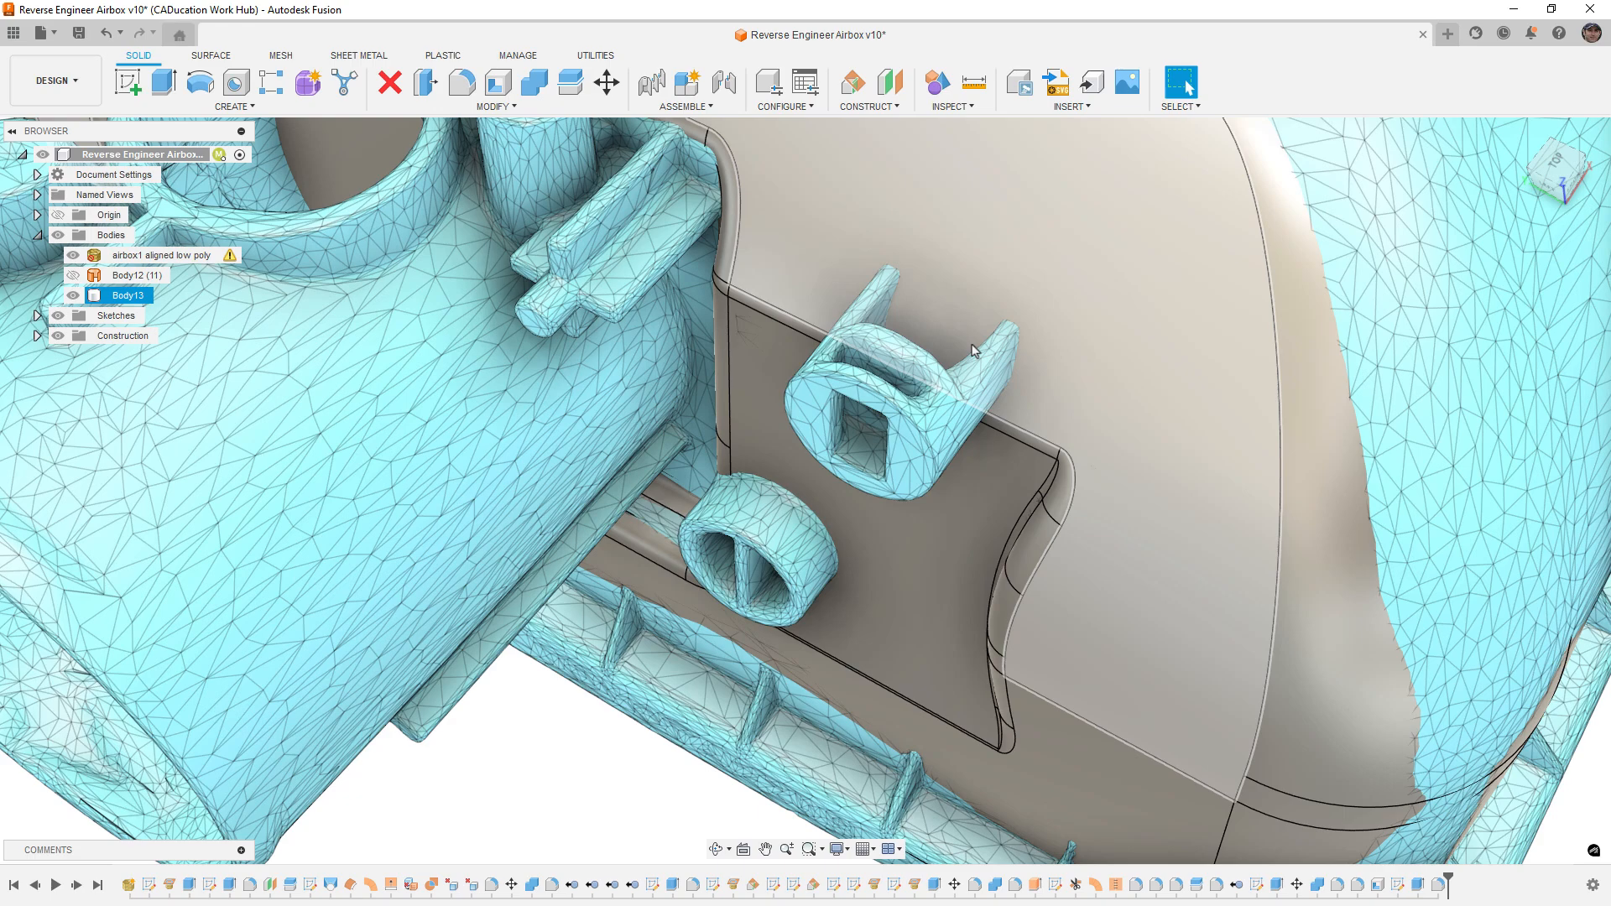
scroll(949, 398, down, 2)
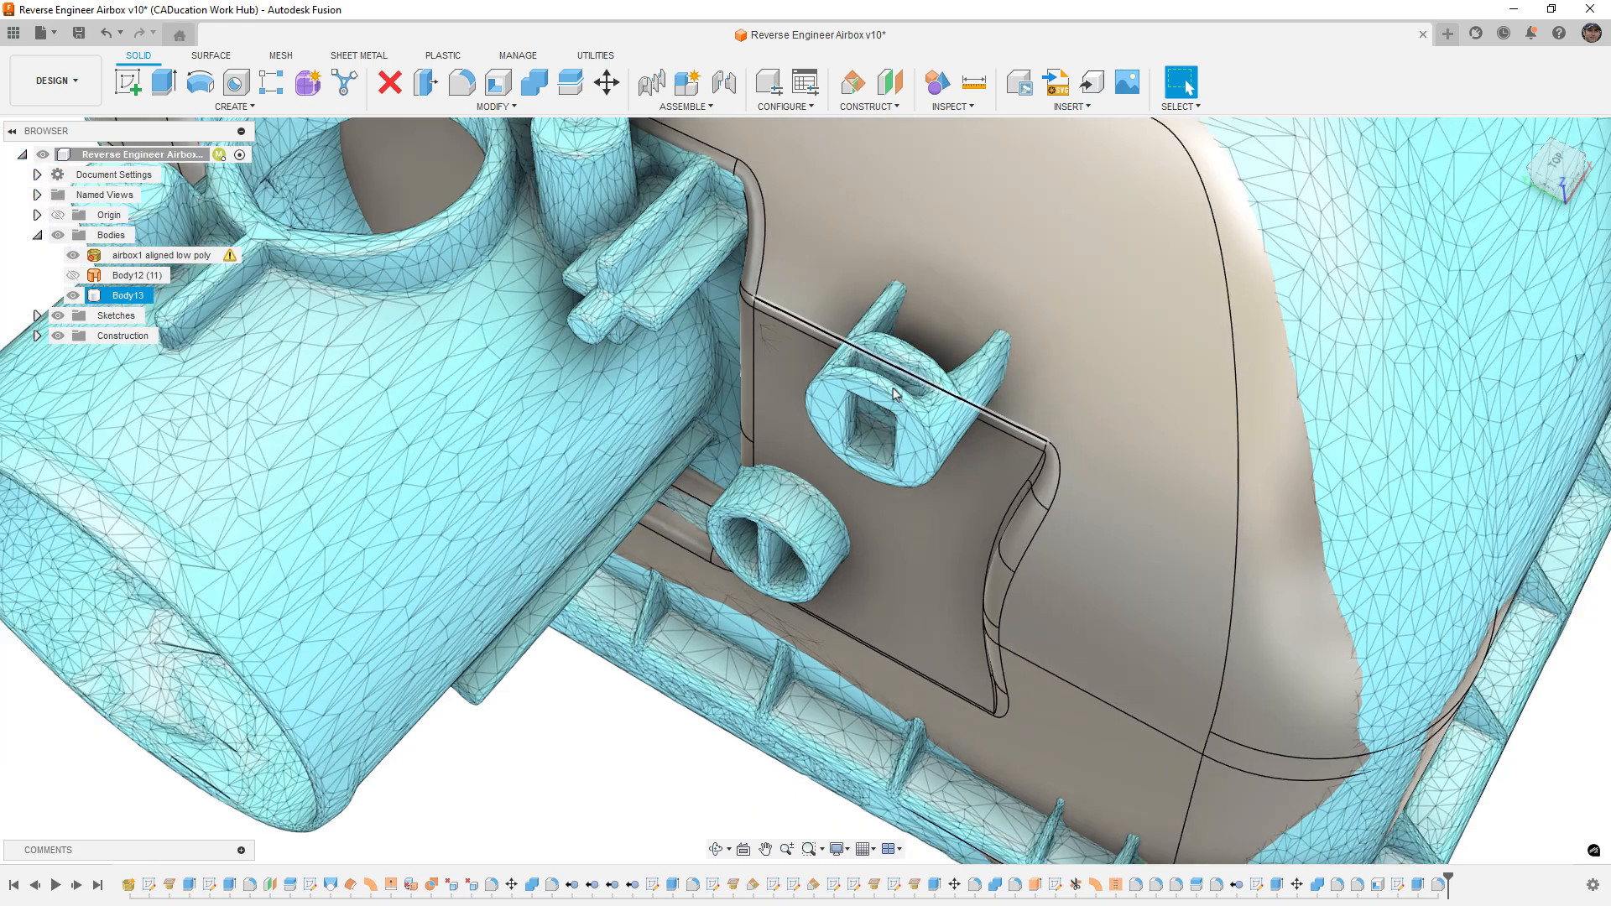
mouse_move(727, 368)
middle_down()
mouse_move(799, 436)
mouse_move(709, 371)
mouse_move(716, 383)
middle_up()
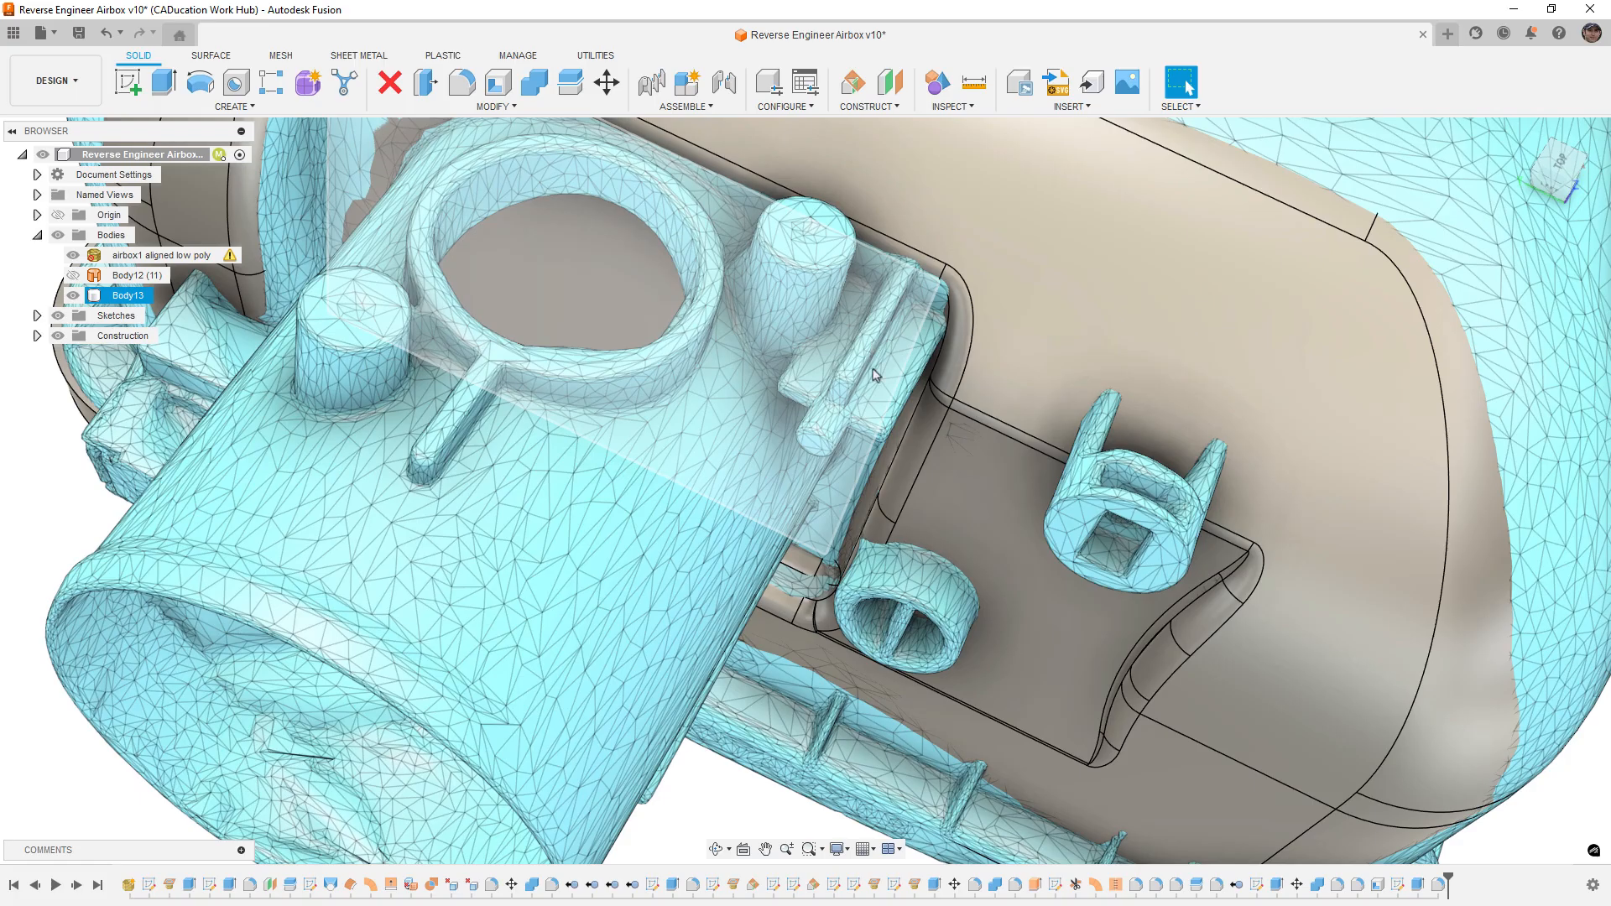
Step: Examine the mesh details on top of the intake tube, the side bracket and the open underside of the airbox
shift+middle_drag(632, 419, 480, 523)
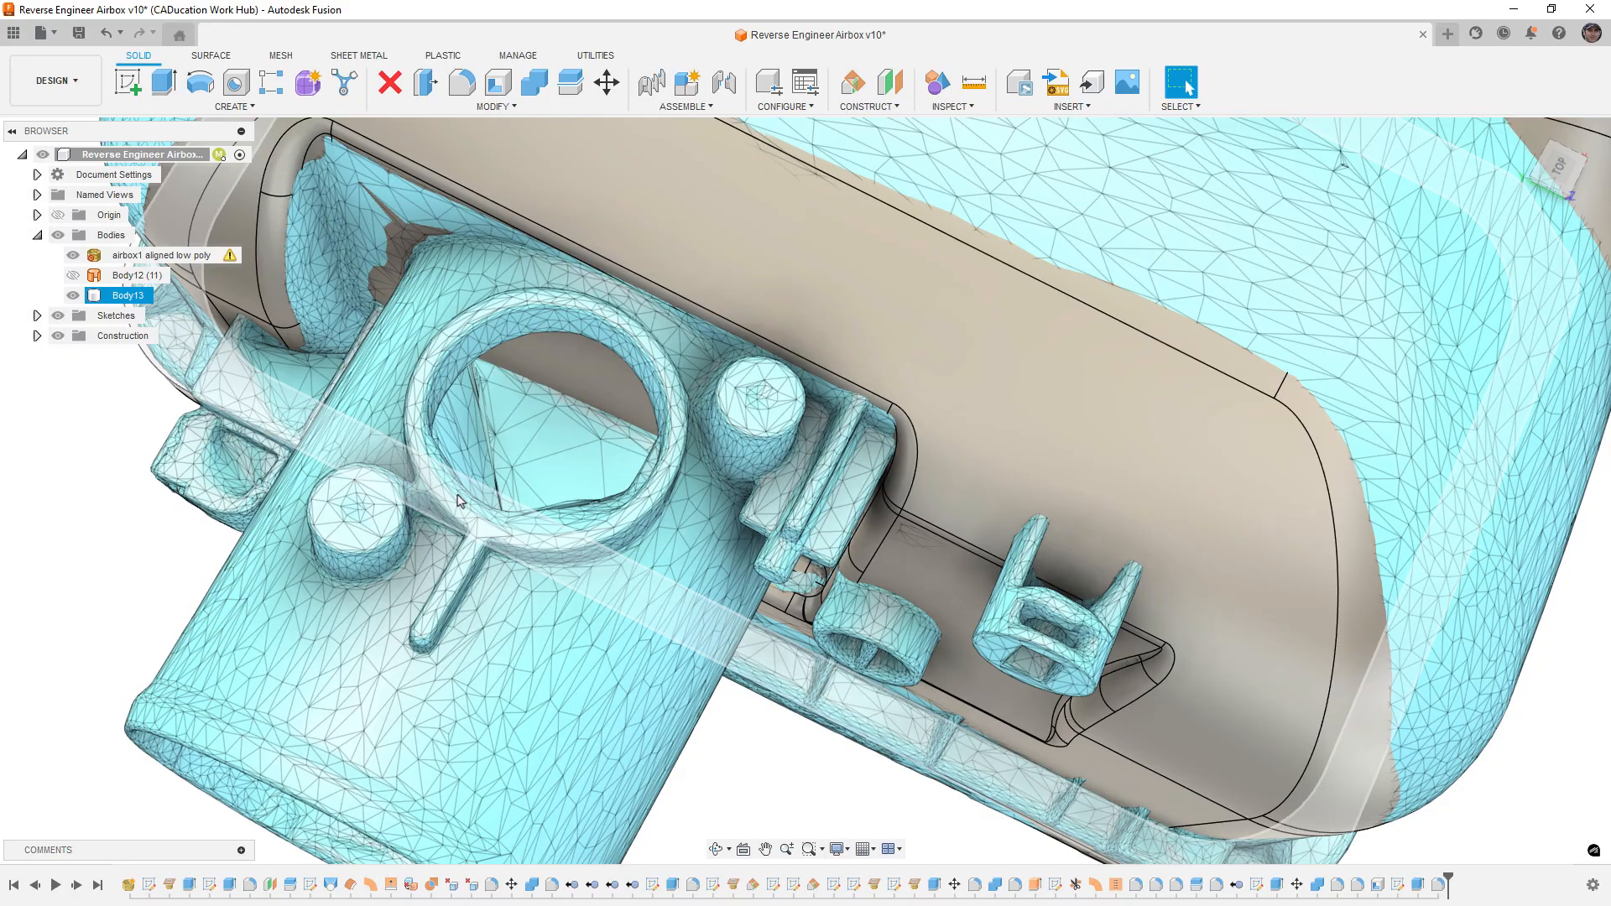
scroll(740, 455, down, 4)
shift+middle_drag(705, 534, 766, 375)
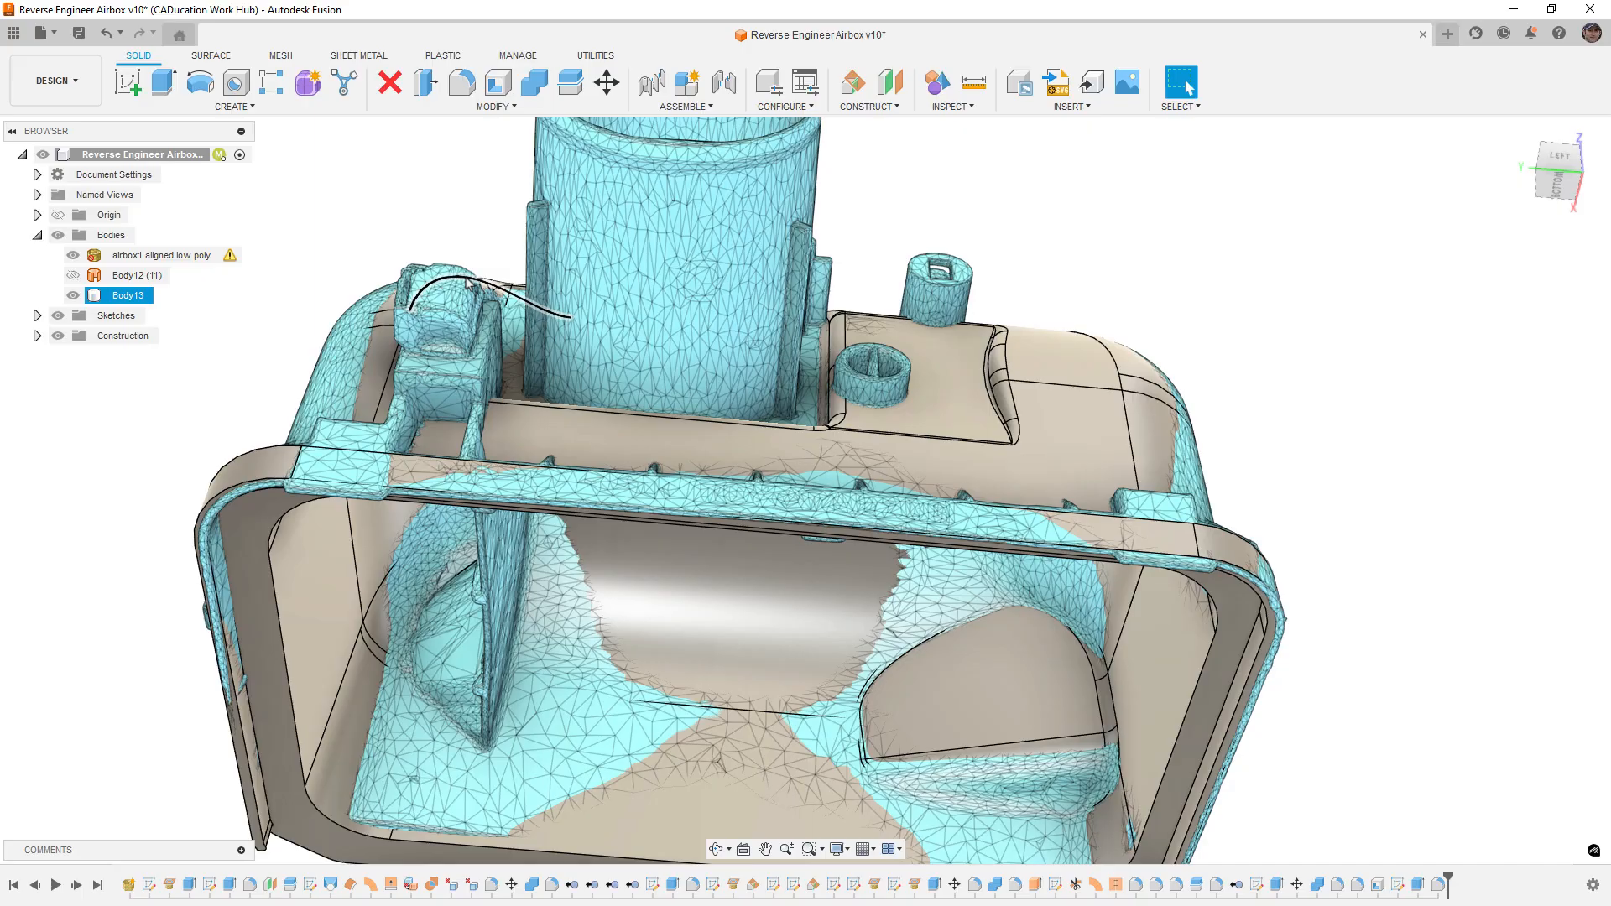
shift+middle_drag(569, 360, 437, 577)
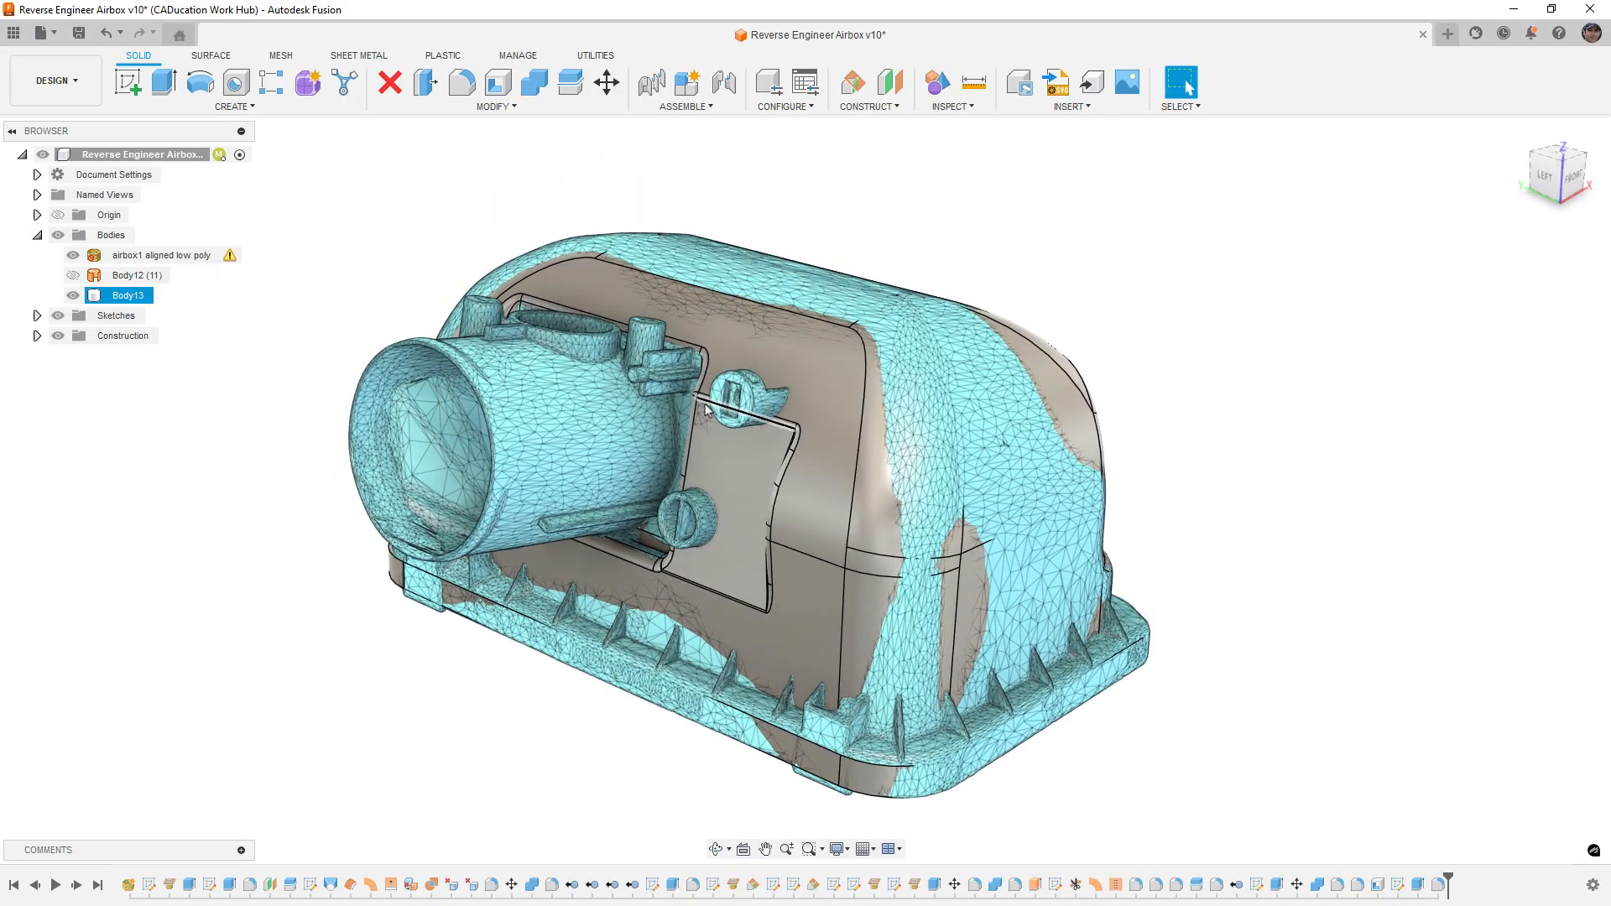
Step: List the construction planes and check where Plane3 and Plane4 lie relative to the intake tube
click(37, 335)
click(122, 356)
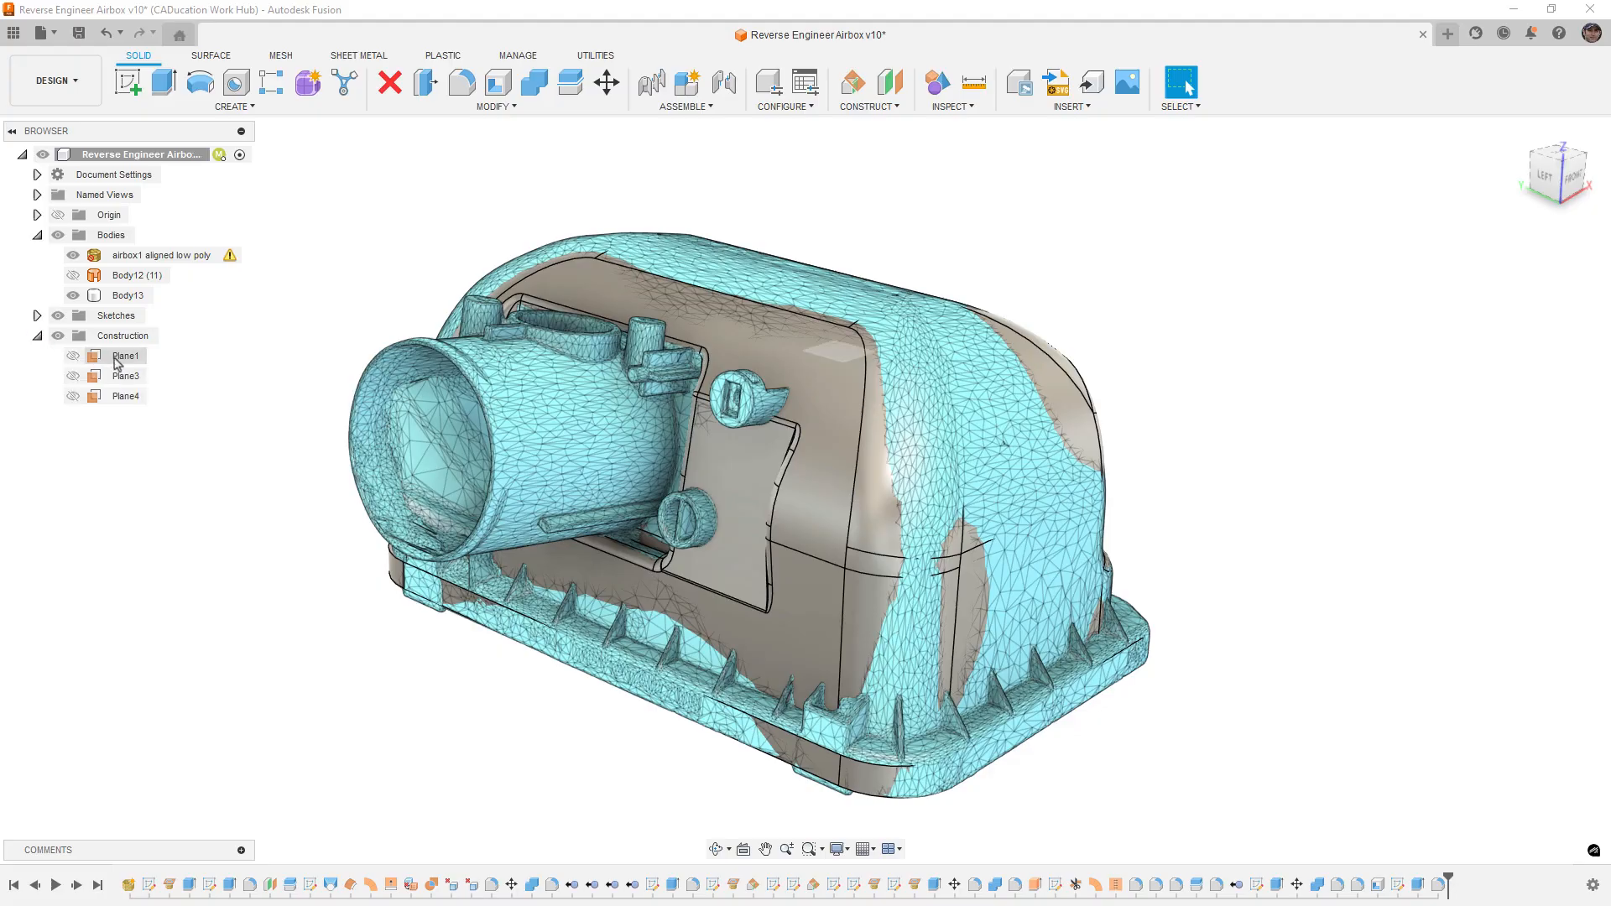
click(110, 378)
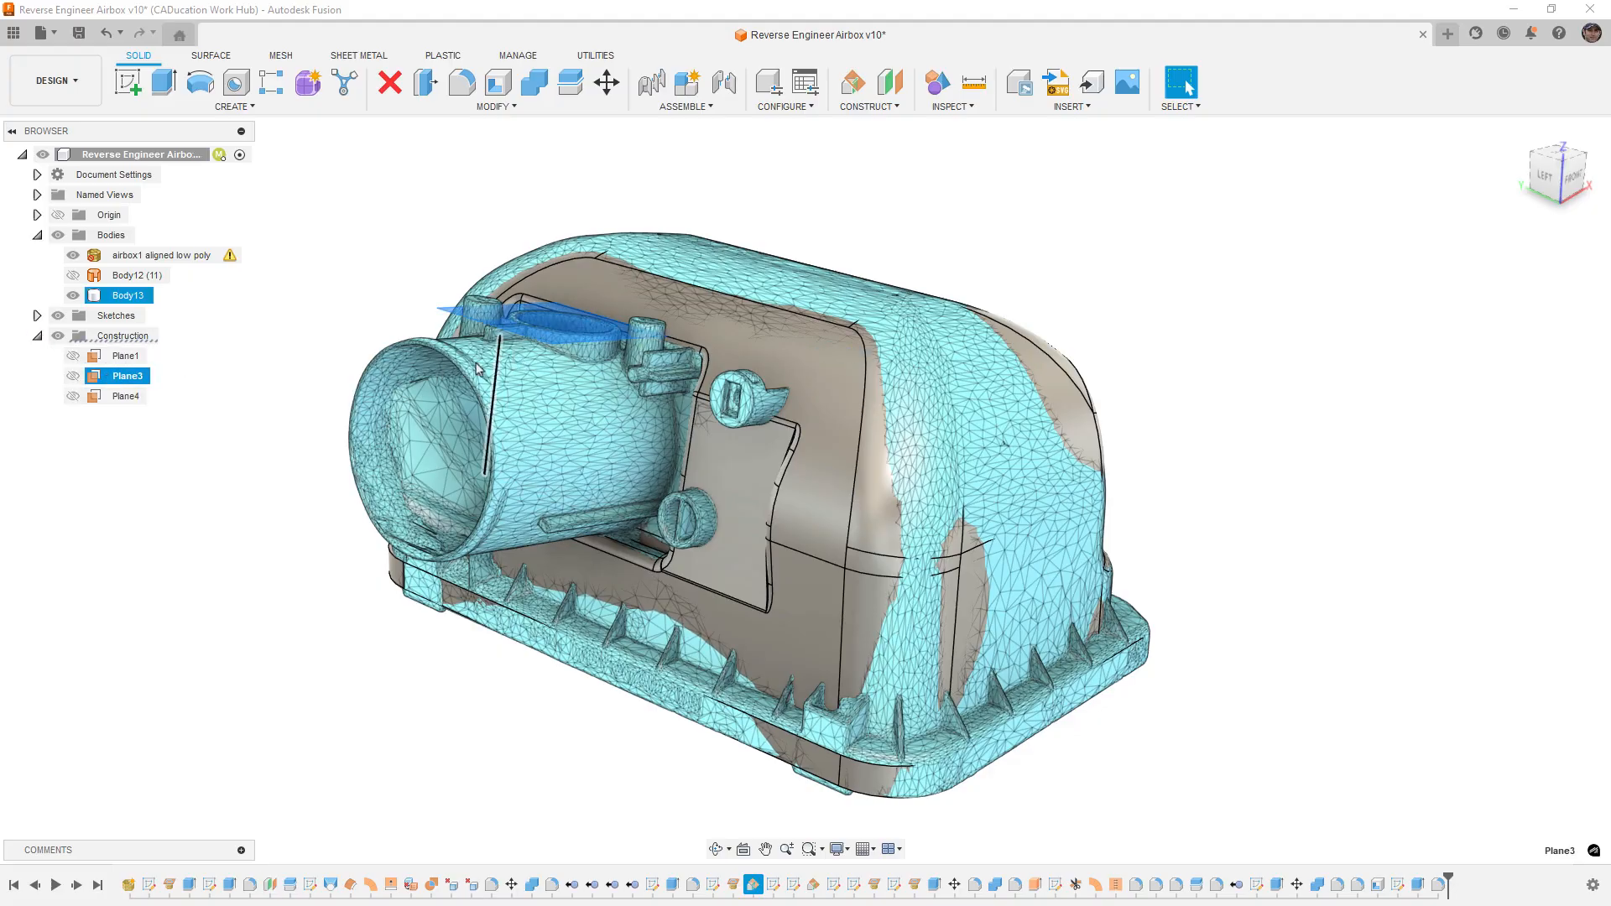
click(139, 400)
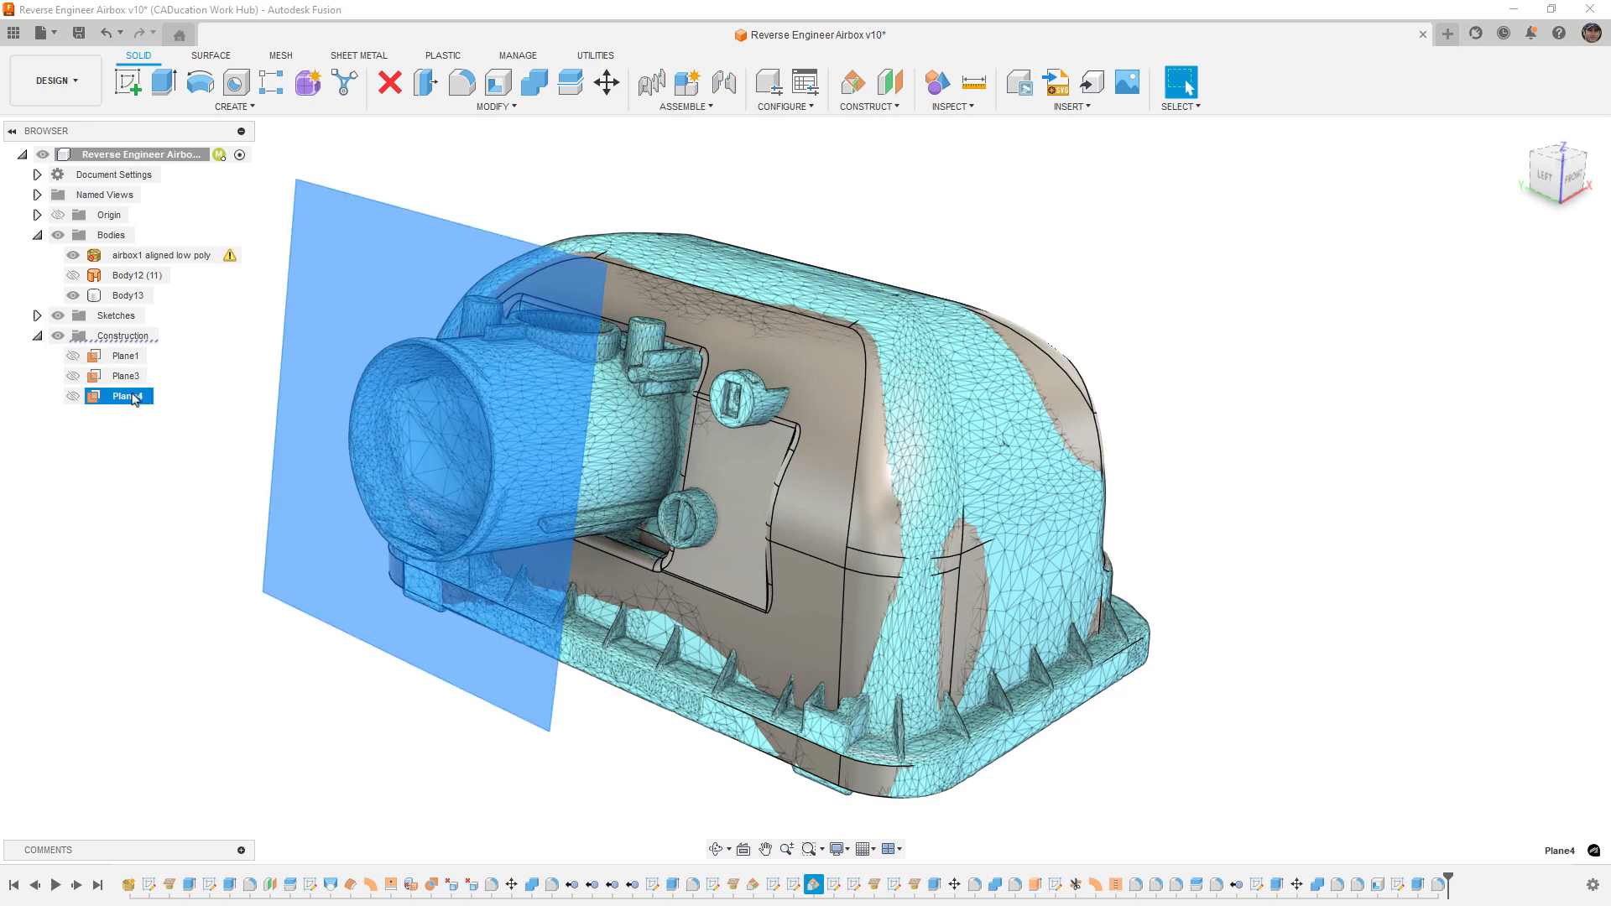
click(131, 377)
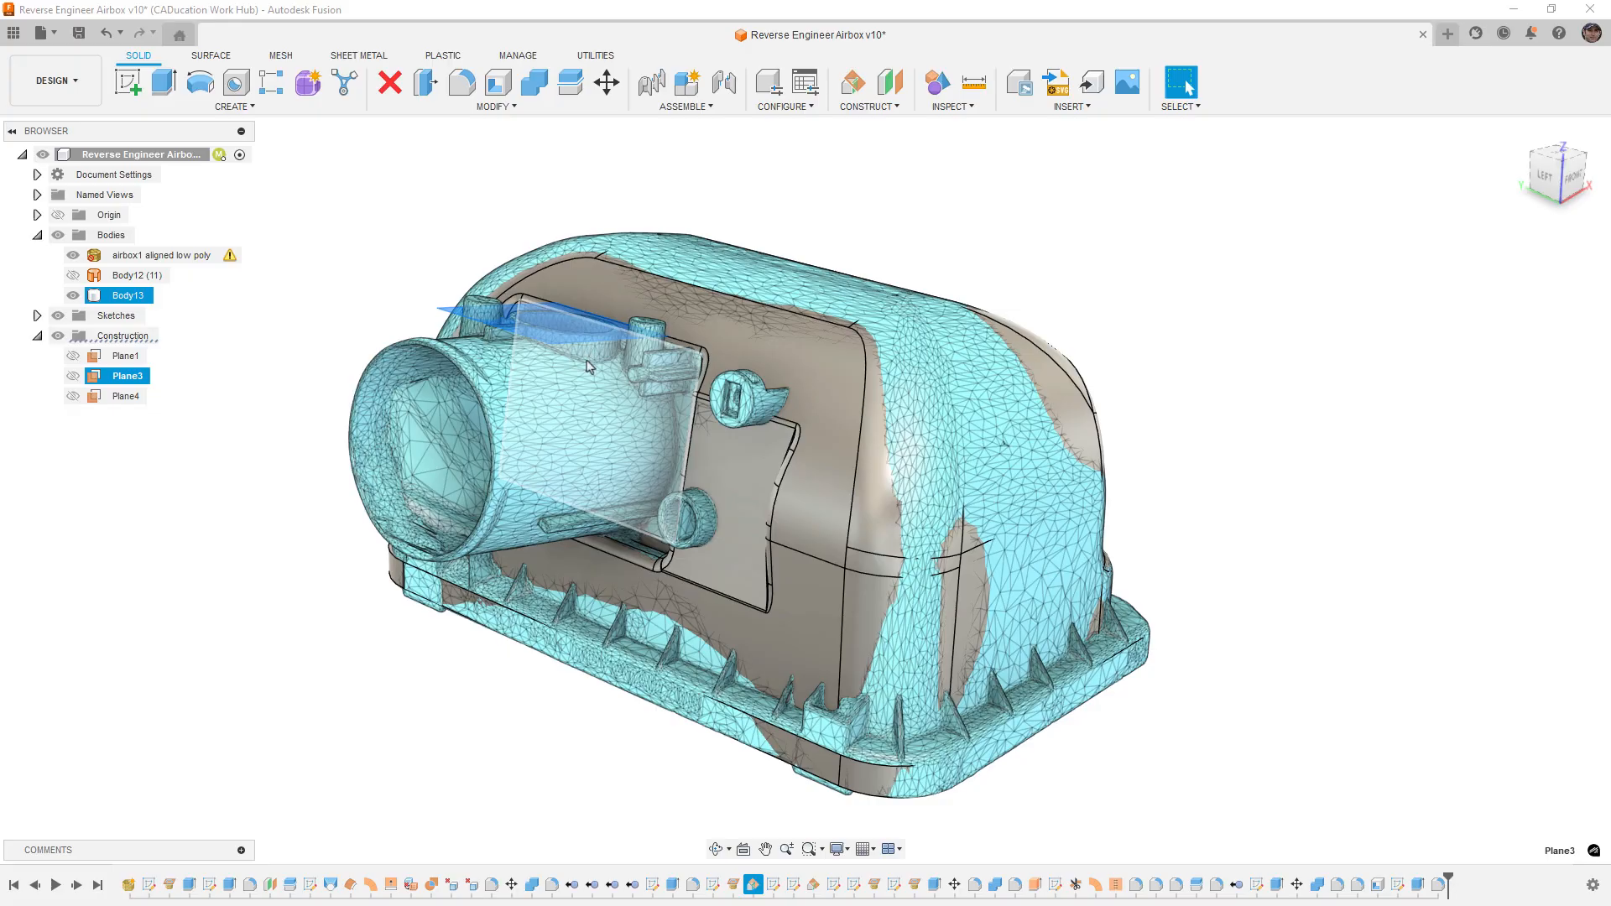
key(Escape)
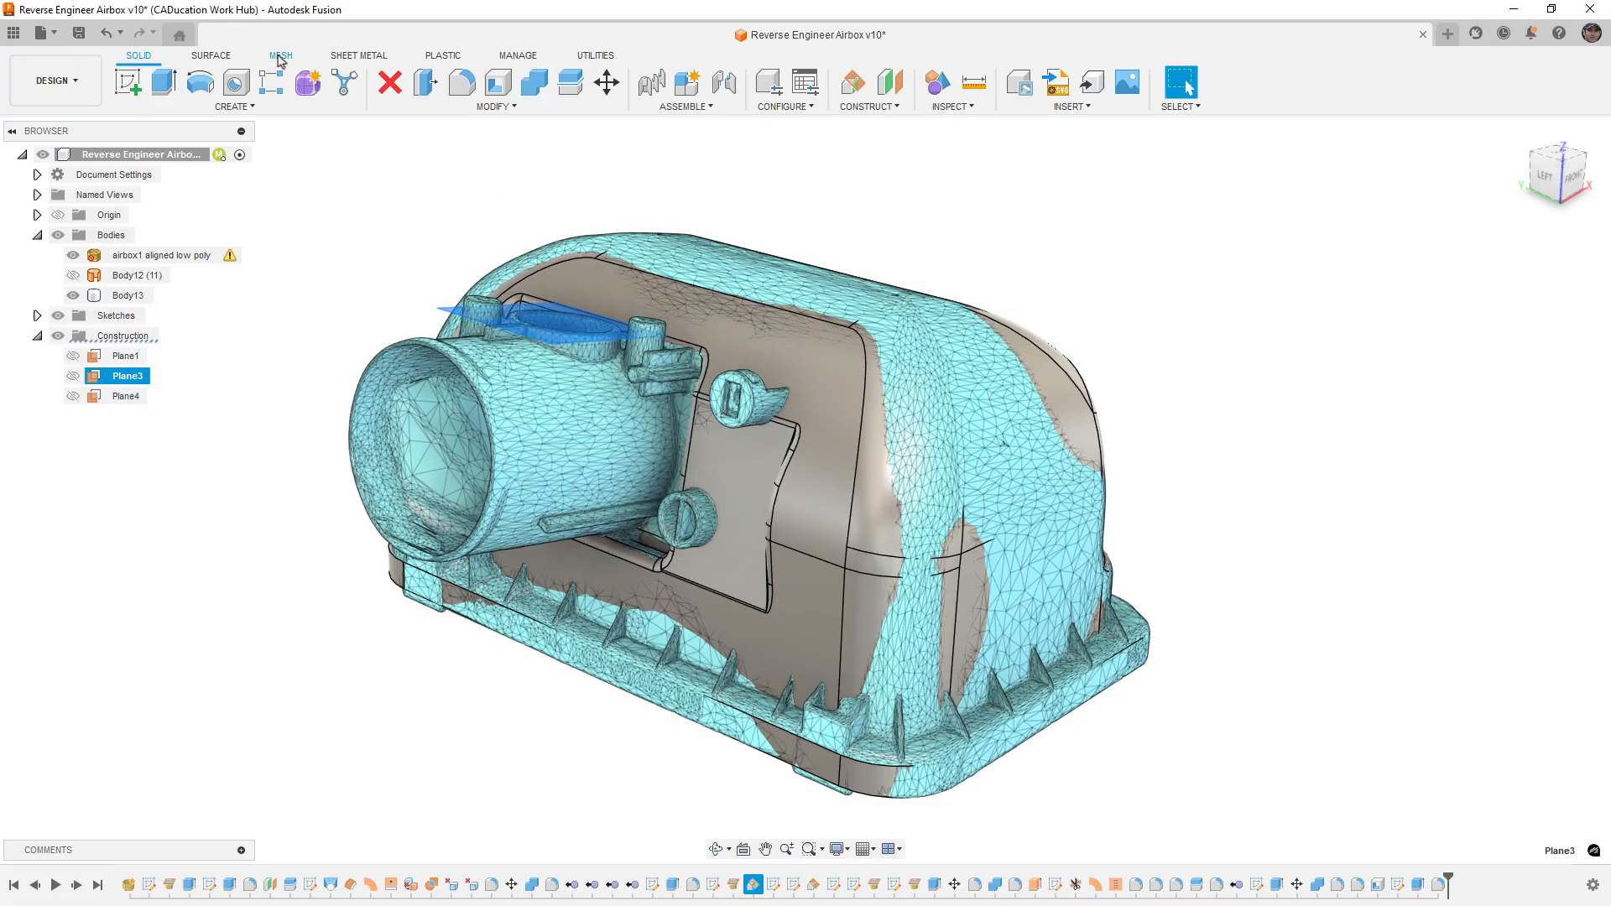
click(281, 55)
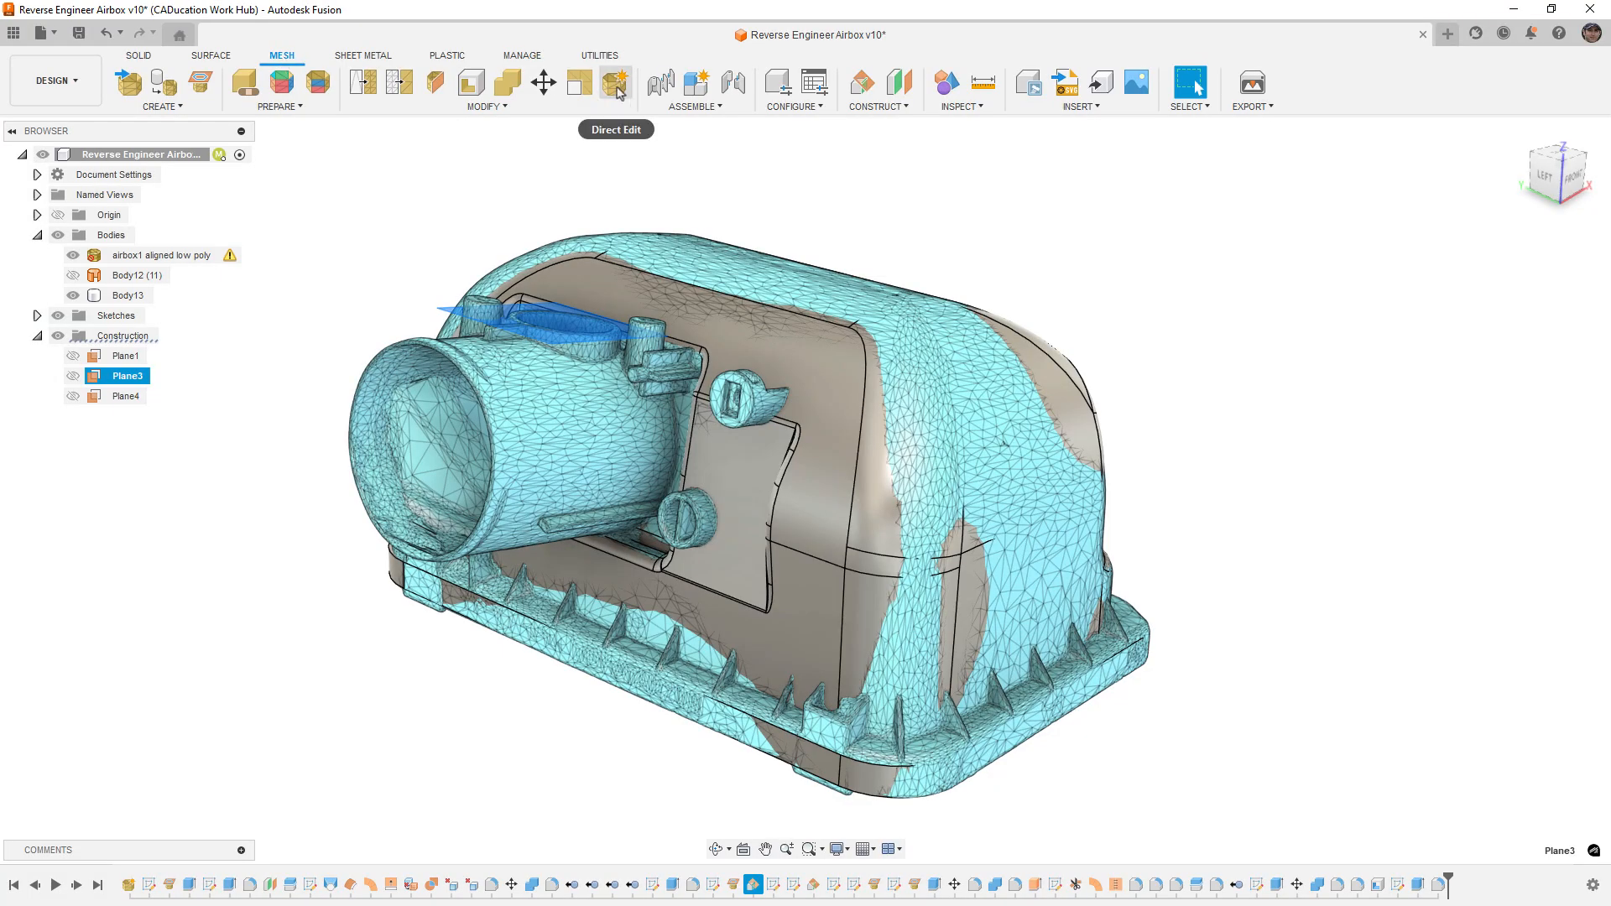
click(597, 334)
key(Escape)
click(139, 55)
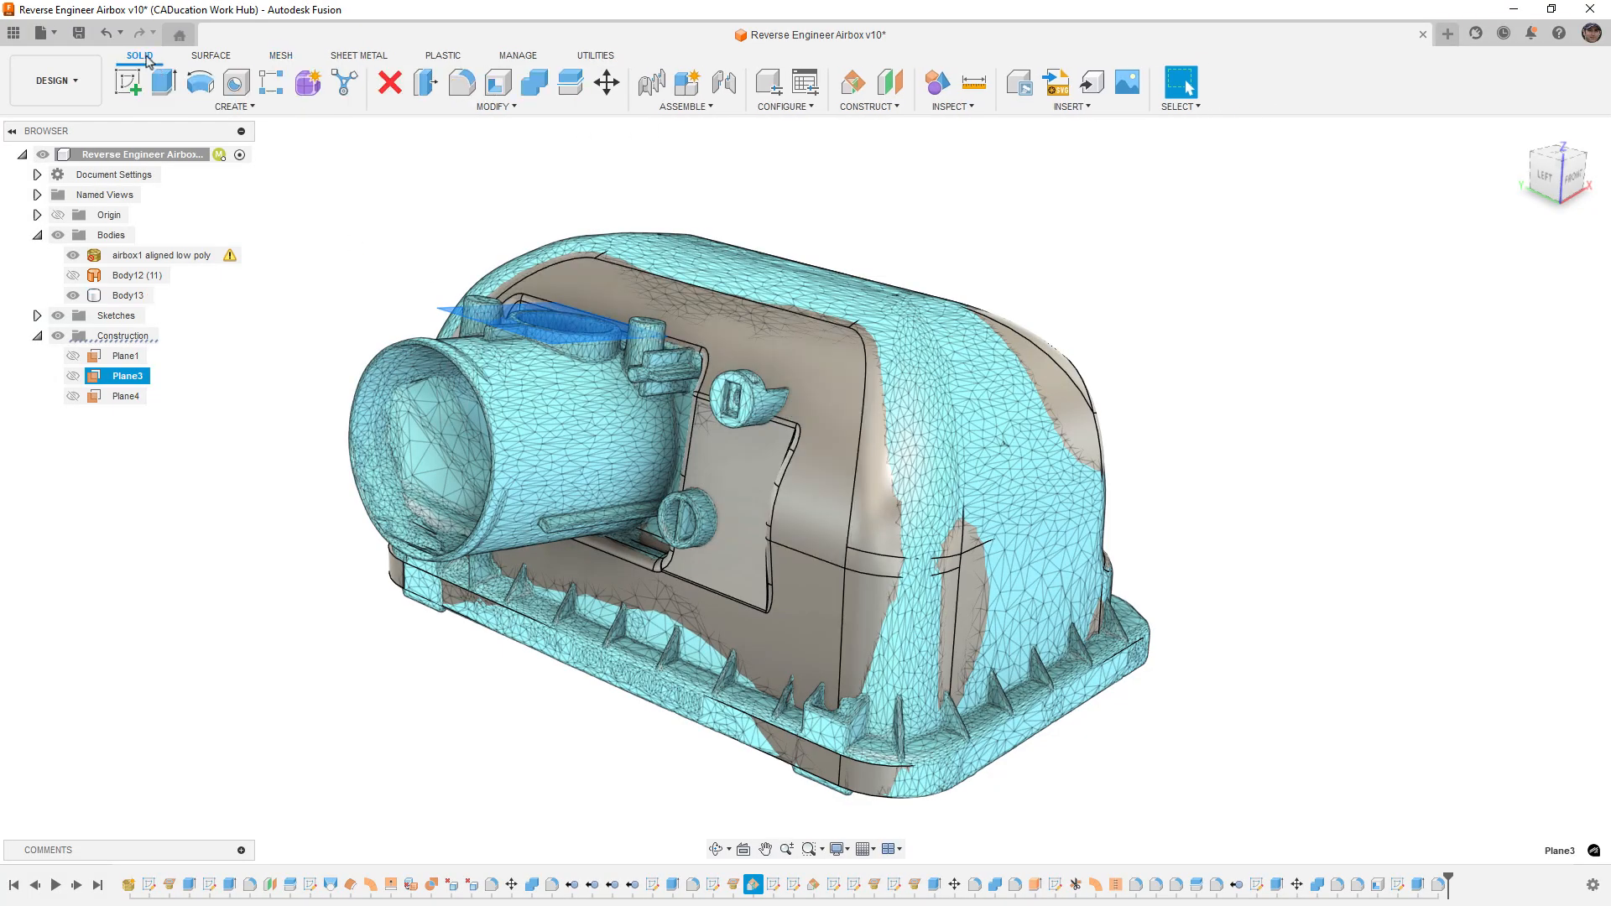
Step: Highlight Plane4 and inspect the mesh of the intake tube where it meets the housing
click(122, 397)
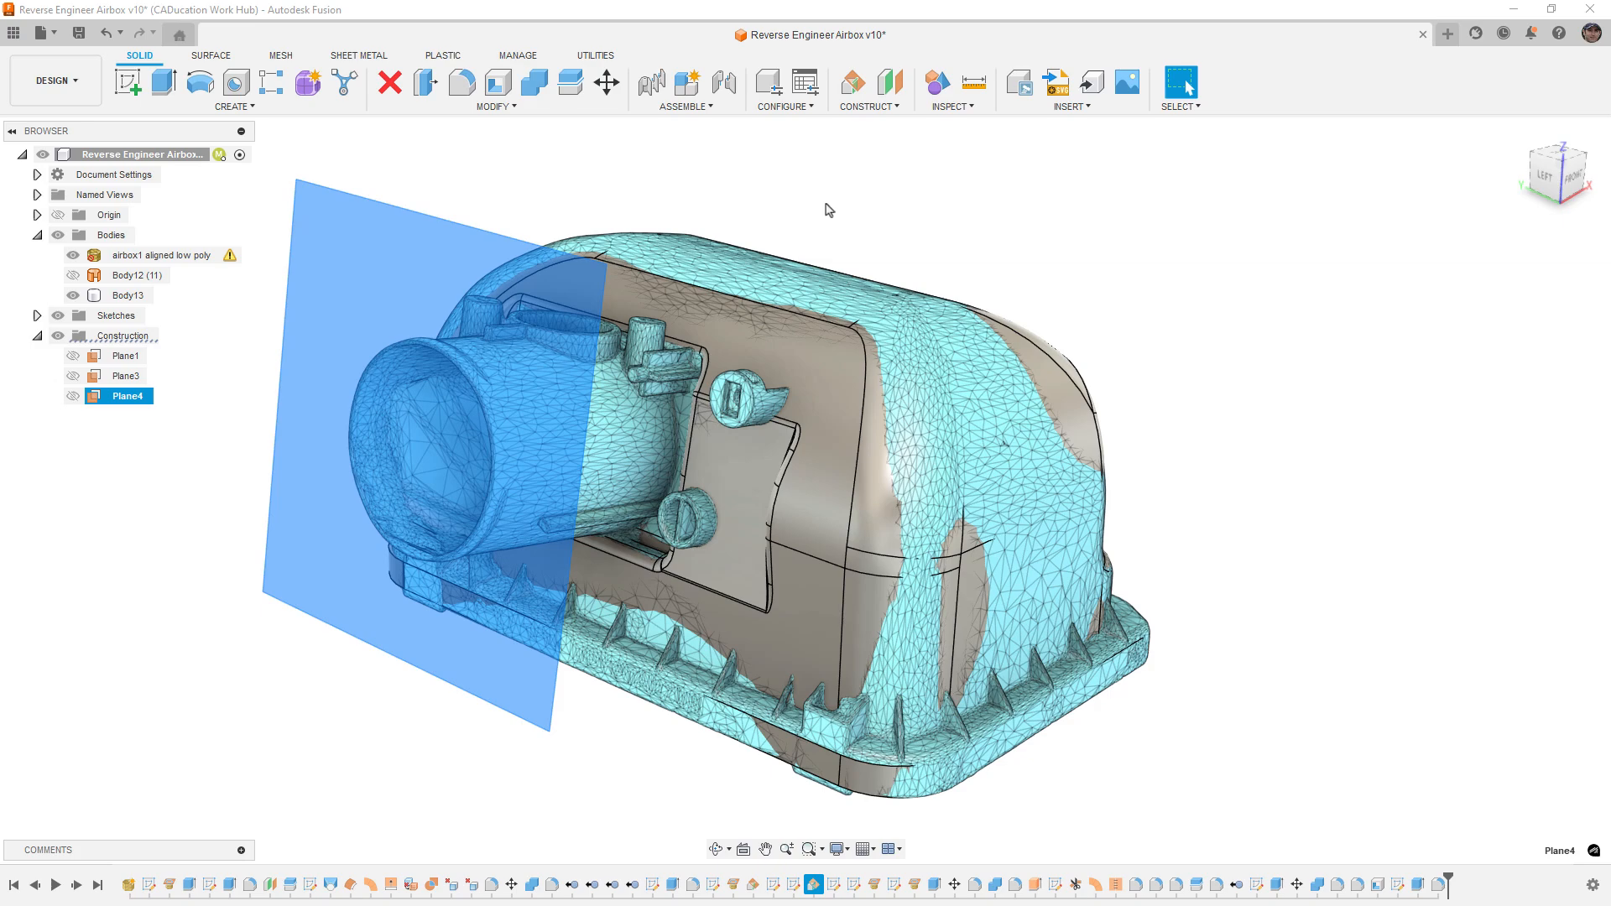
click(530, 401)
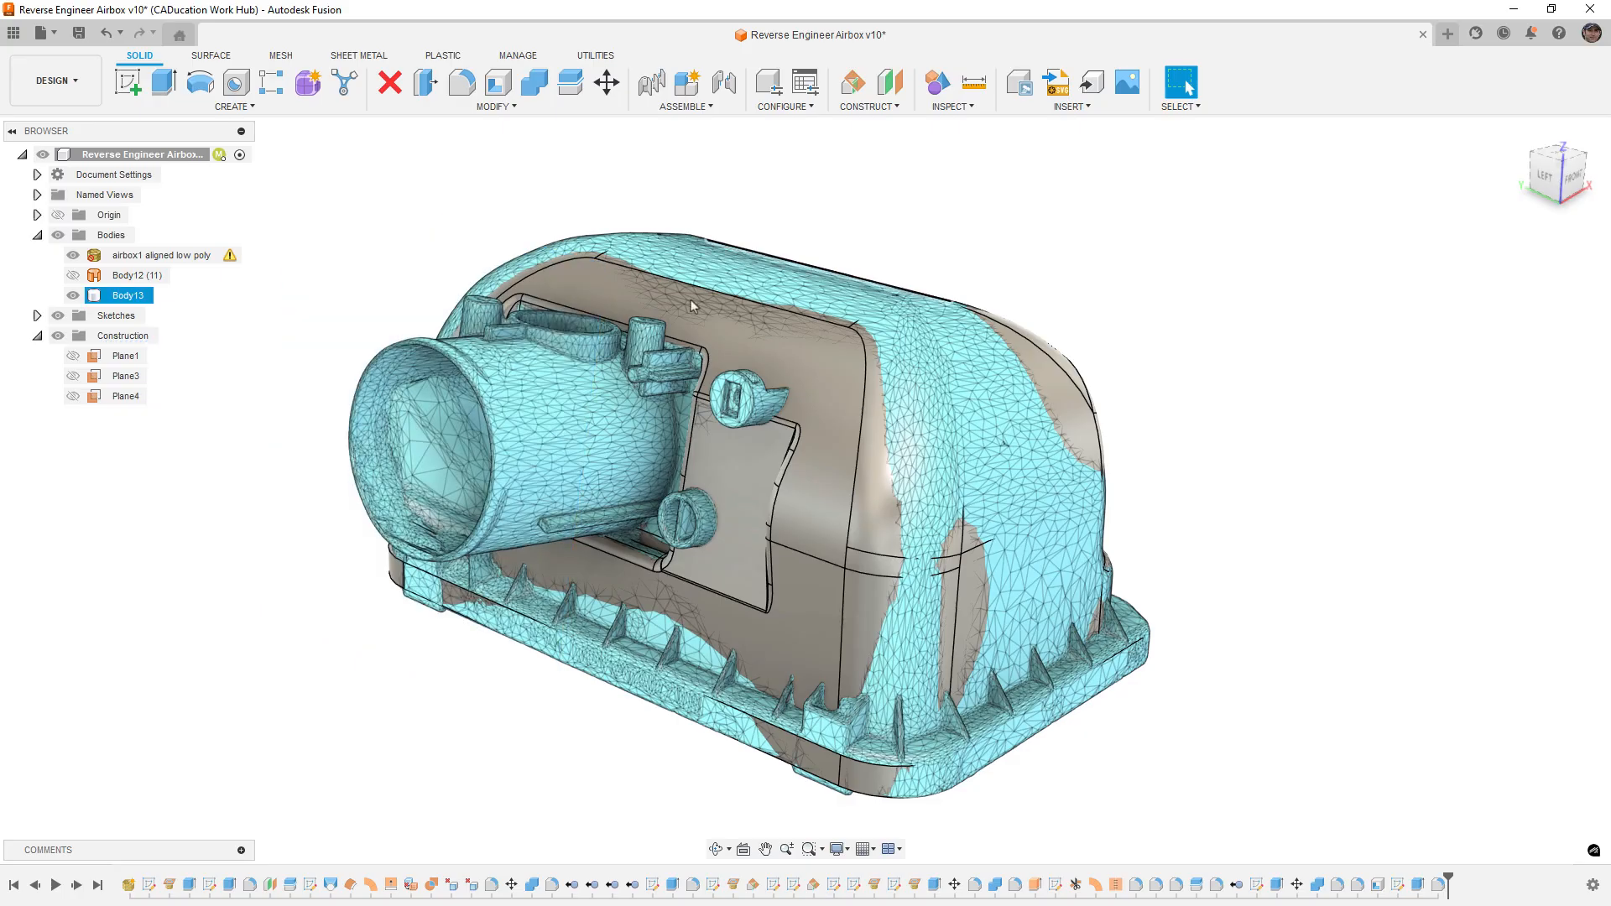
scroll(514, 446, up, 3)
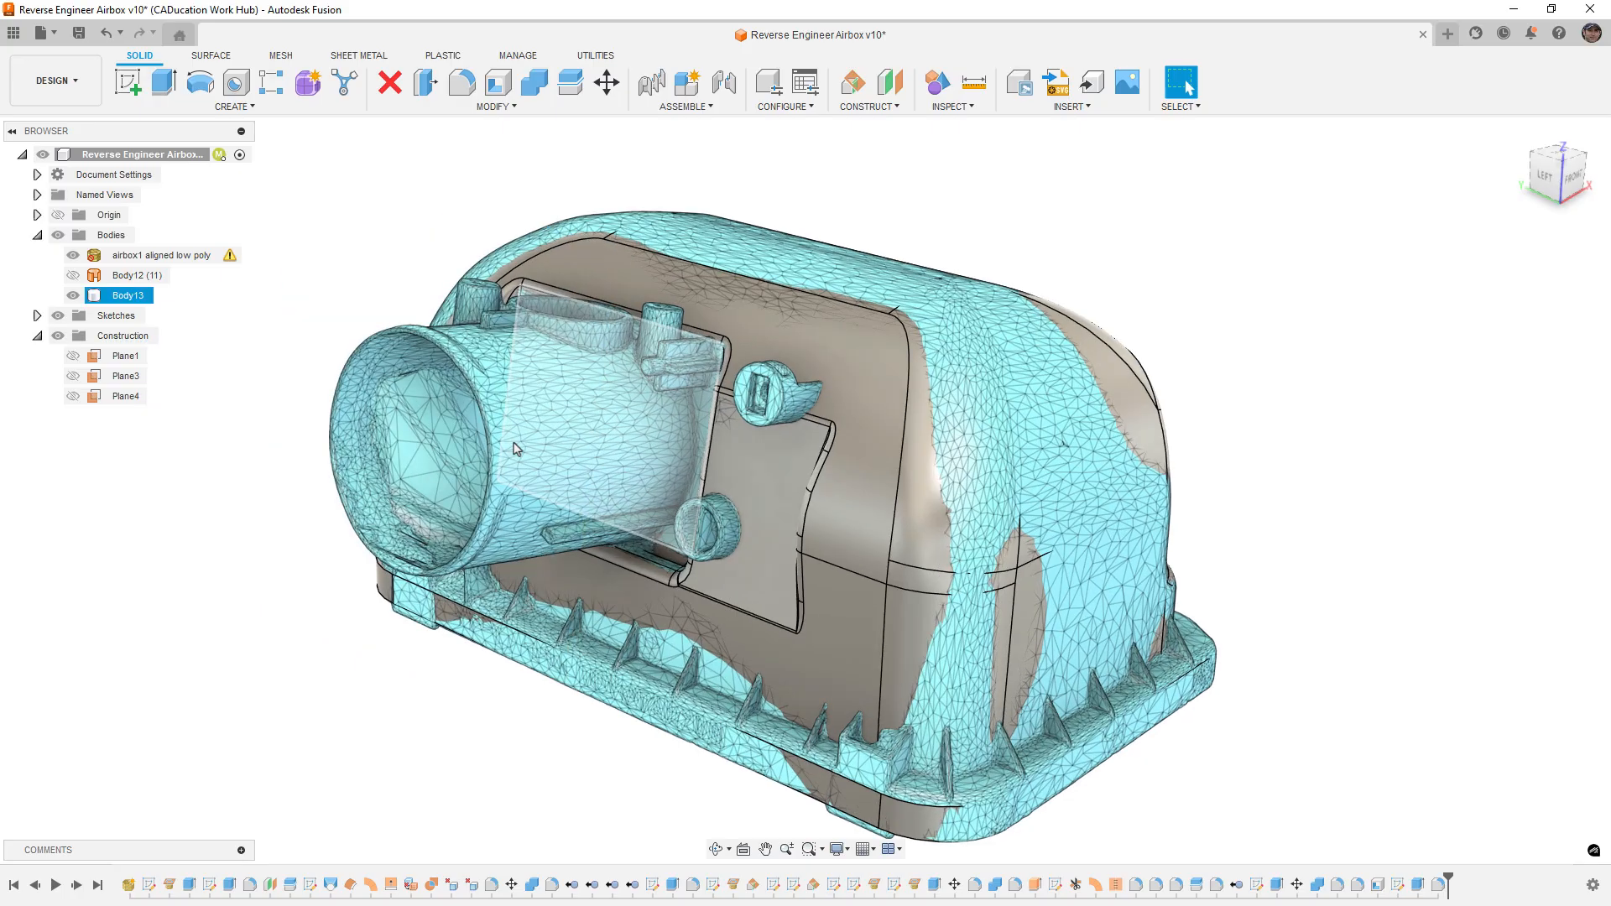
shift+middle_drag(557, 438, 540, 360)
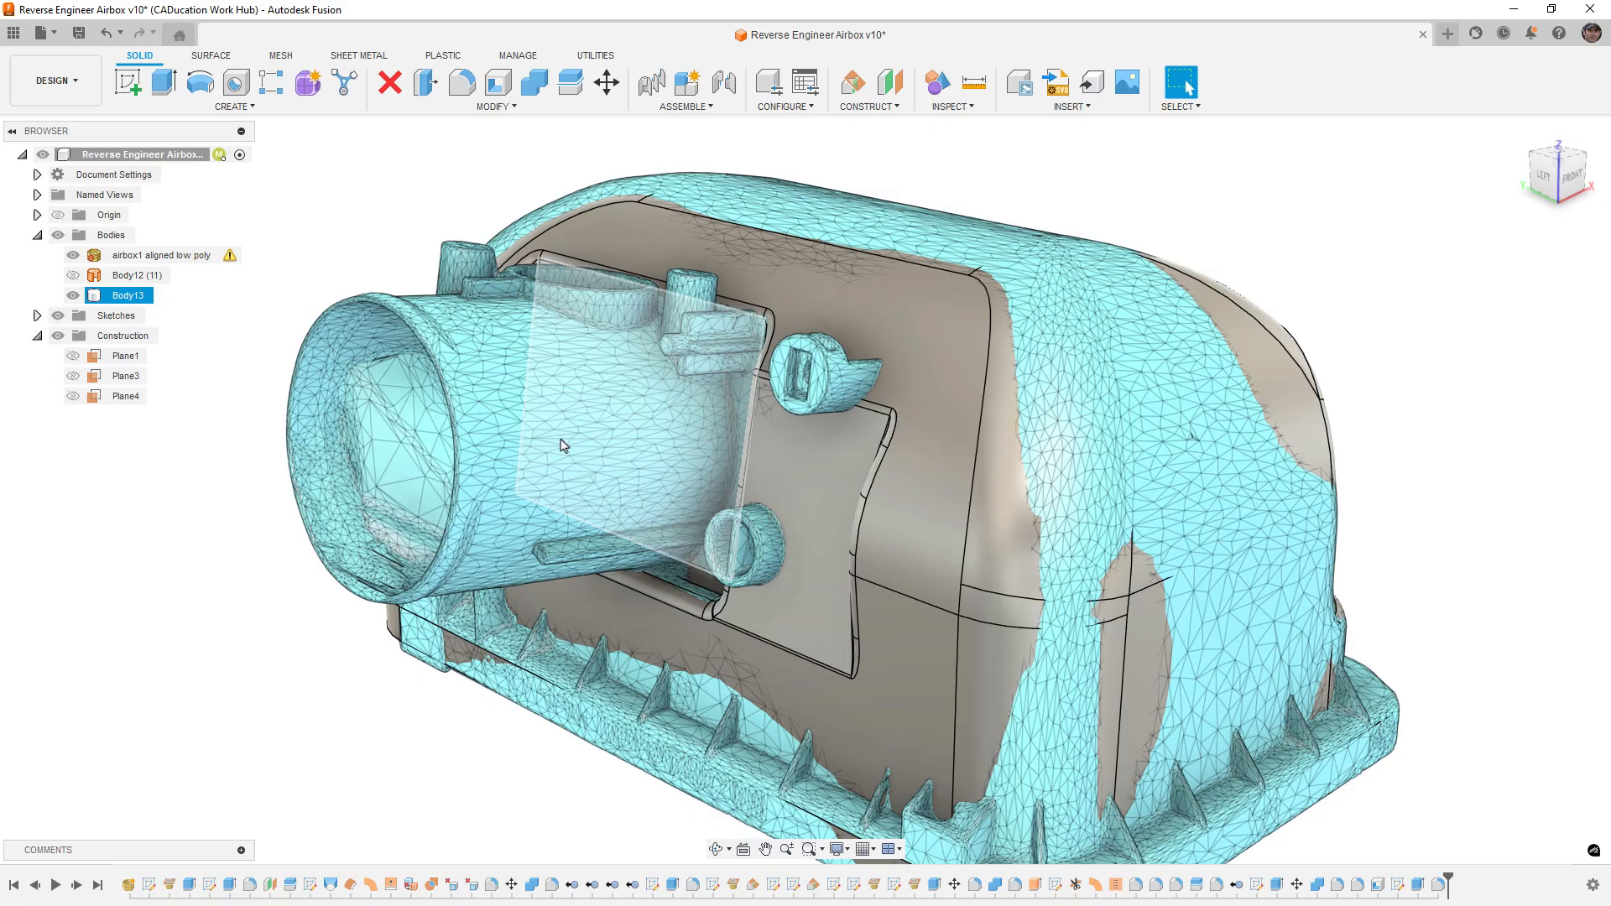
key(Escape)
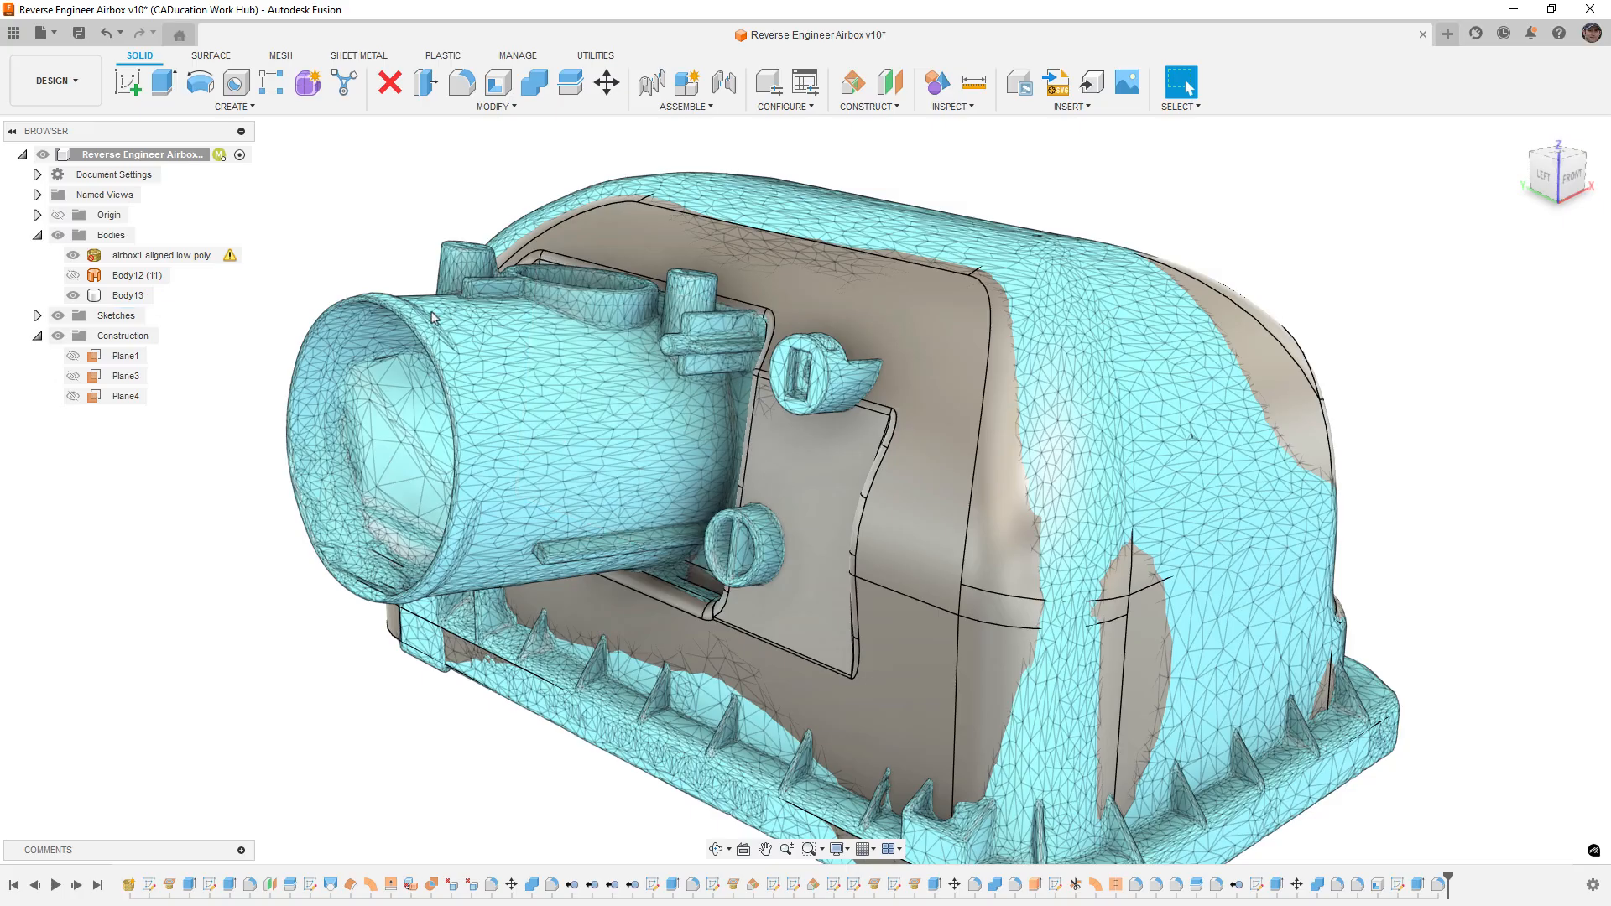
click(234, 106)
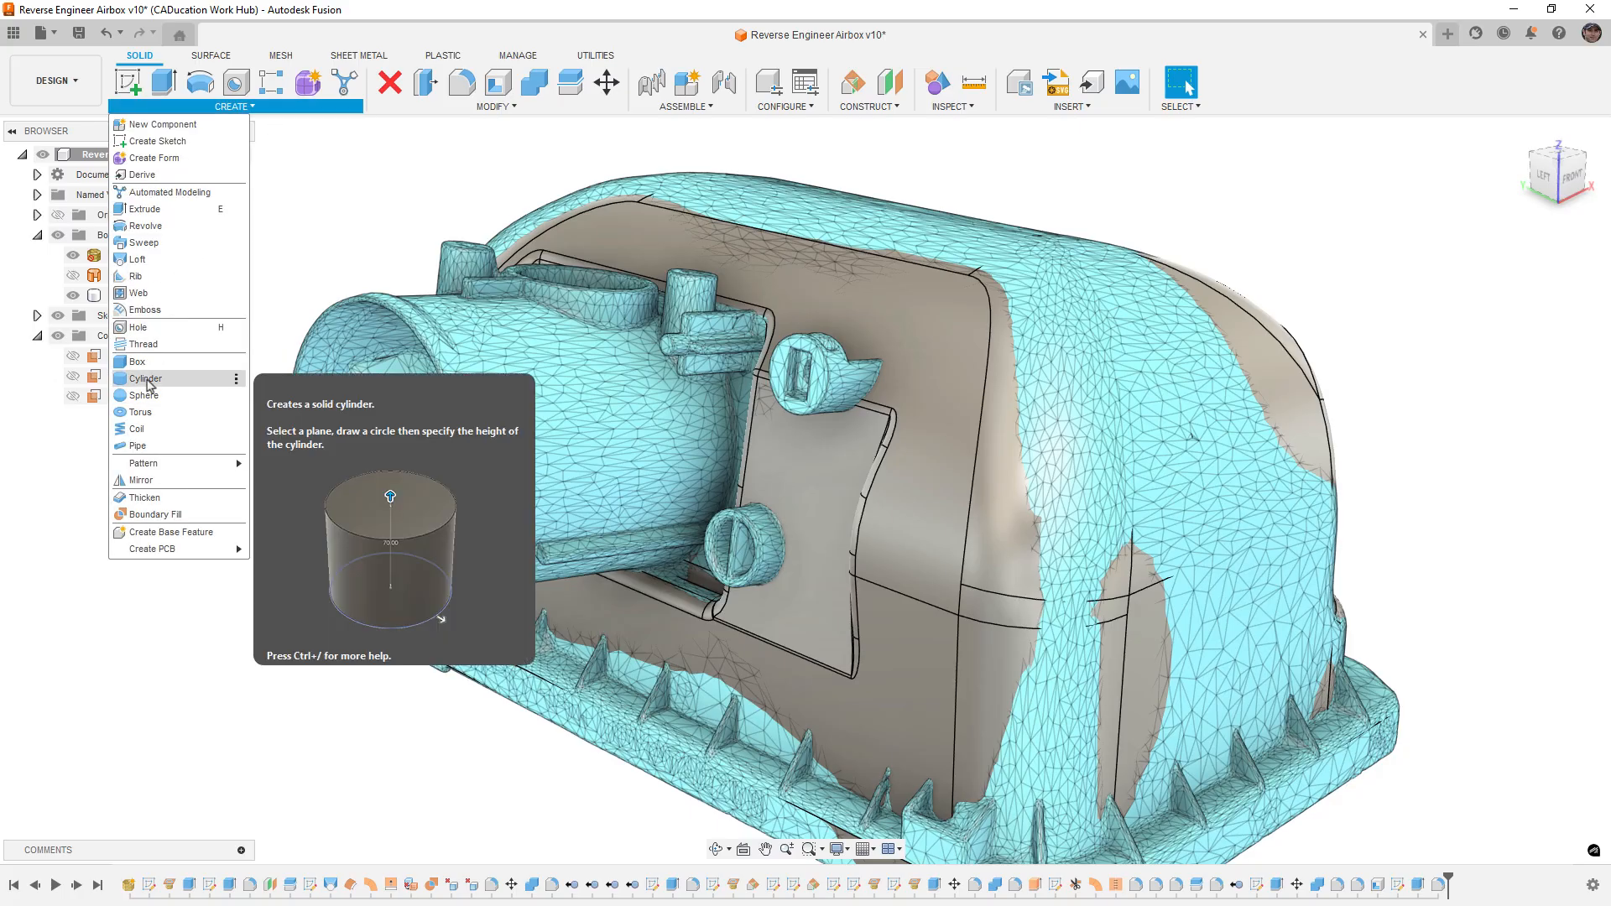
click(361, 186)
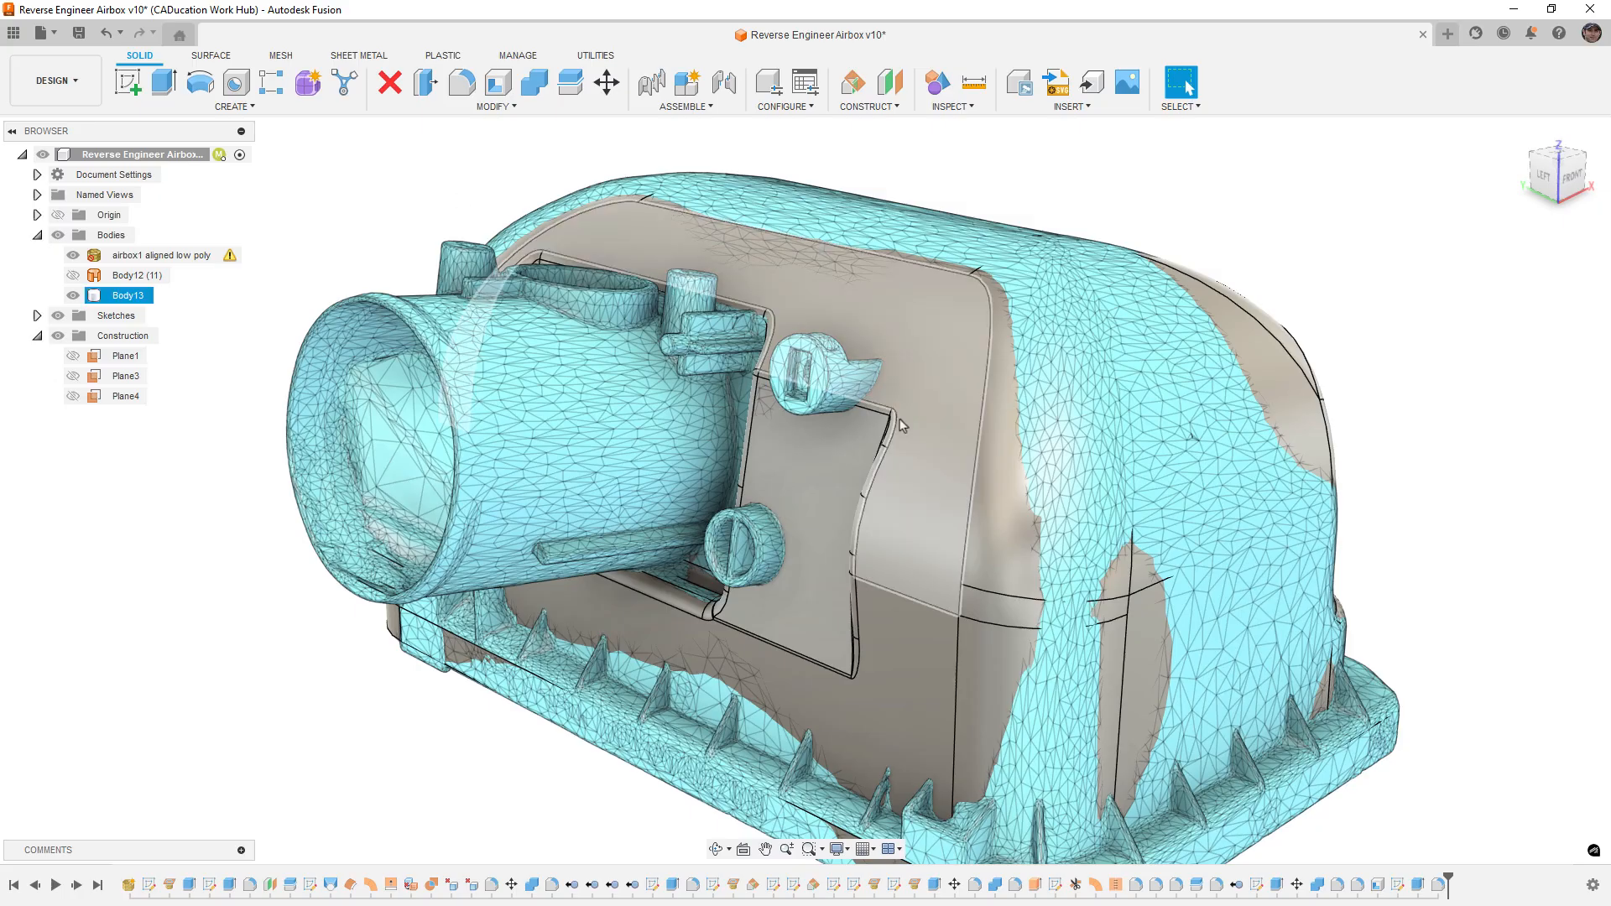
Step: Inspect the airbox interior and the intake tube's open end, and highlight Plane4 across the tube
scroll(920, 443, down, 3)
shift+middle_drag(935, 528, 877, 457)
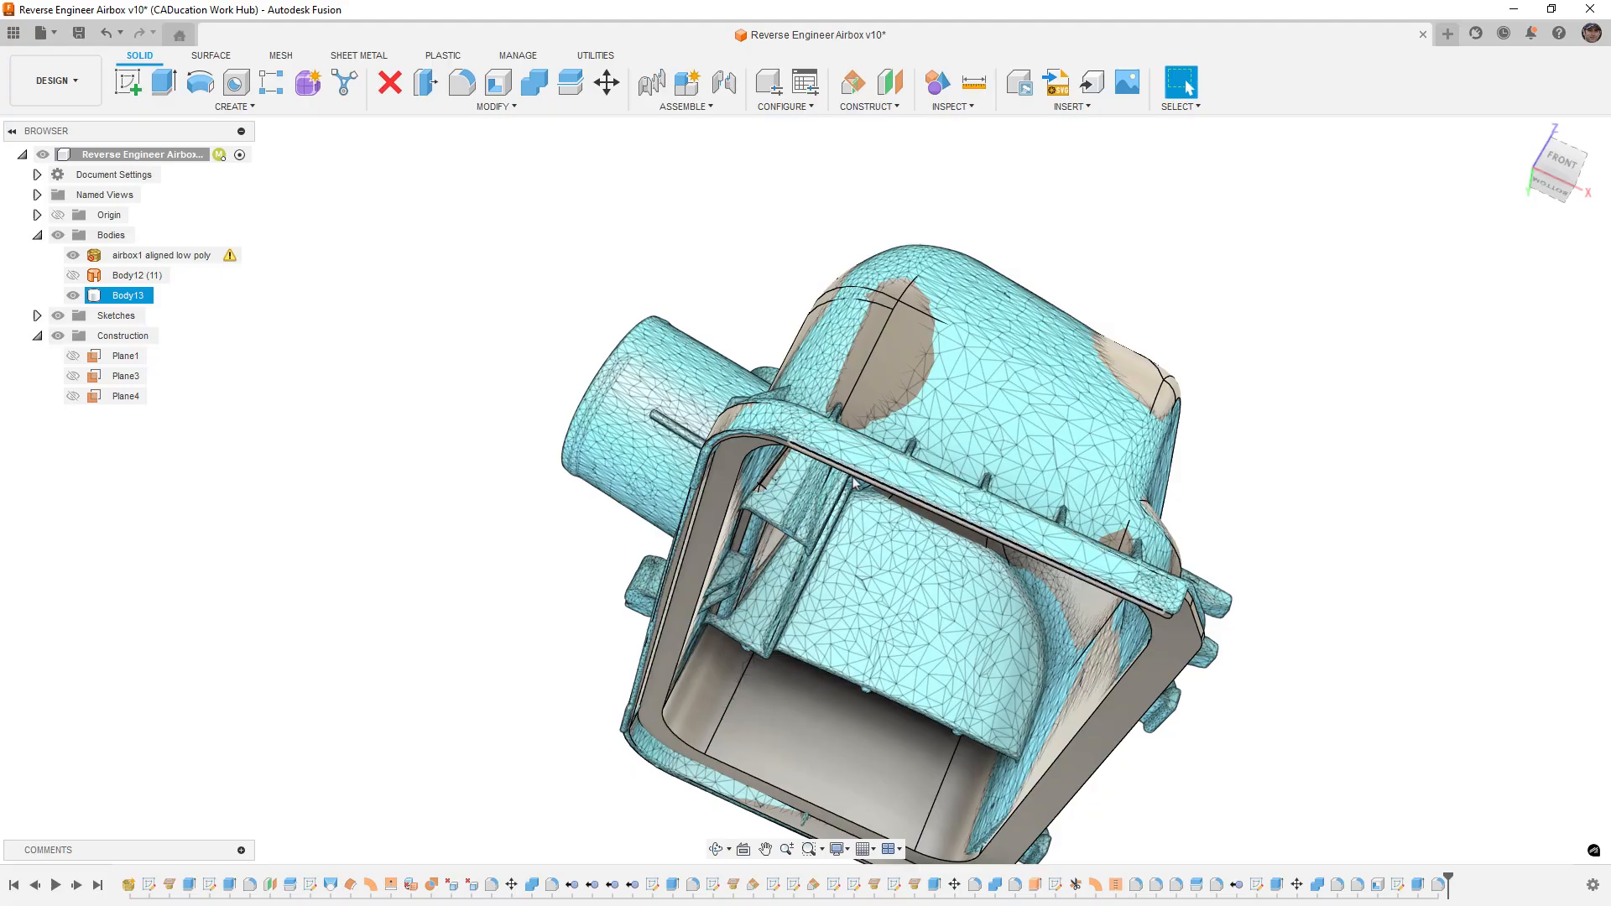
shift+middle_drag(875, 457, 903, 562)
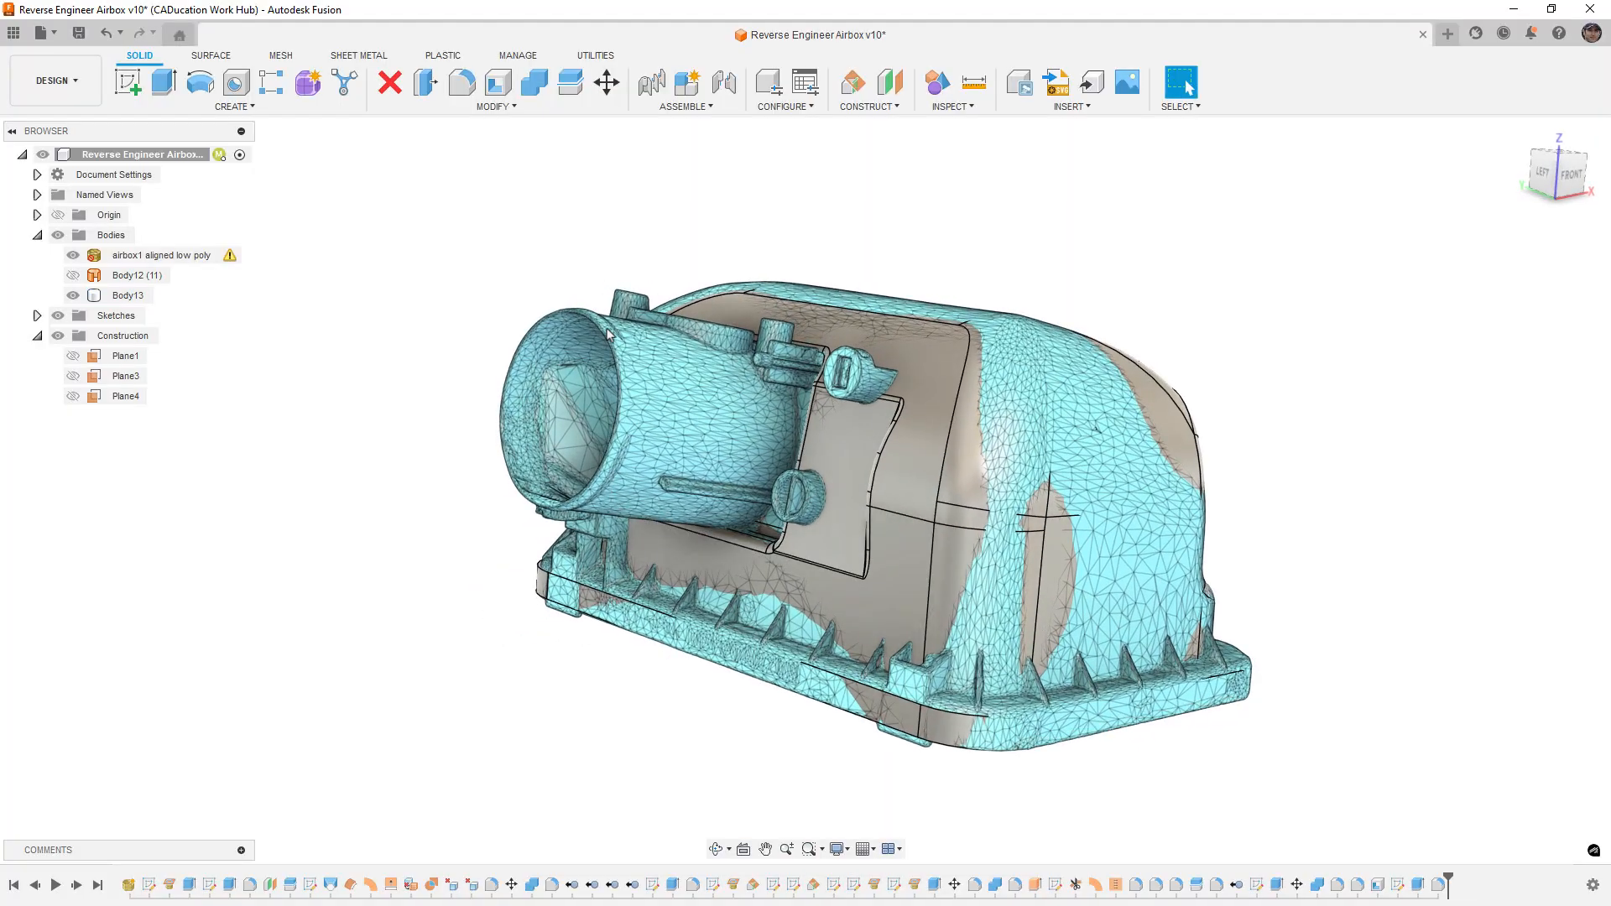
scroll(609, 334, up, 5)
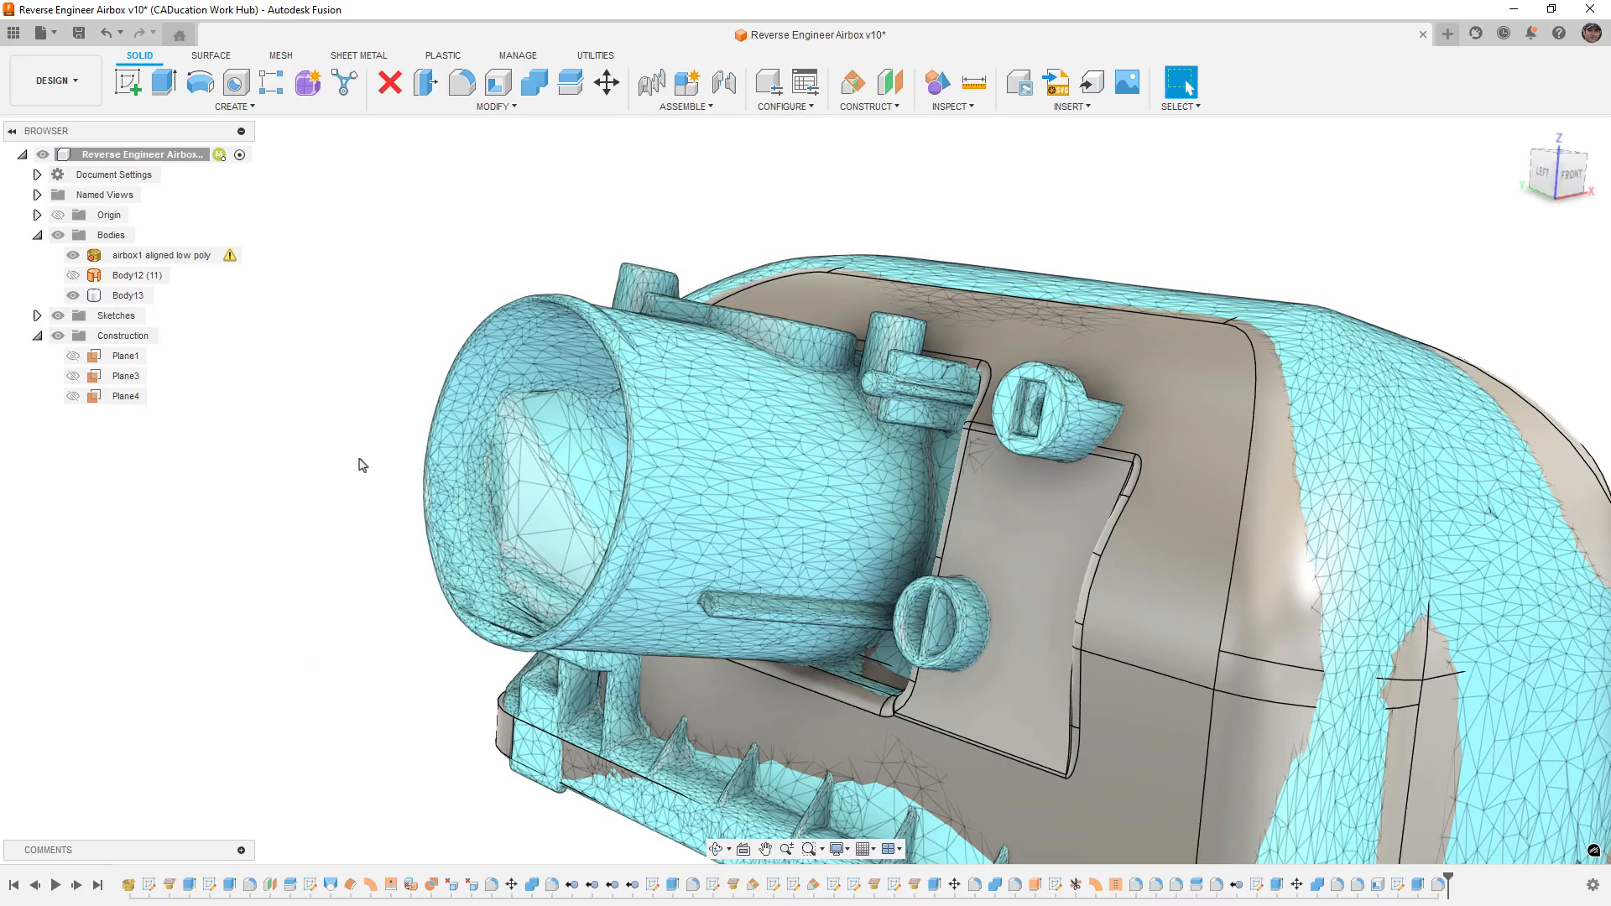
click(128, 396)
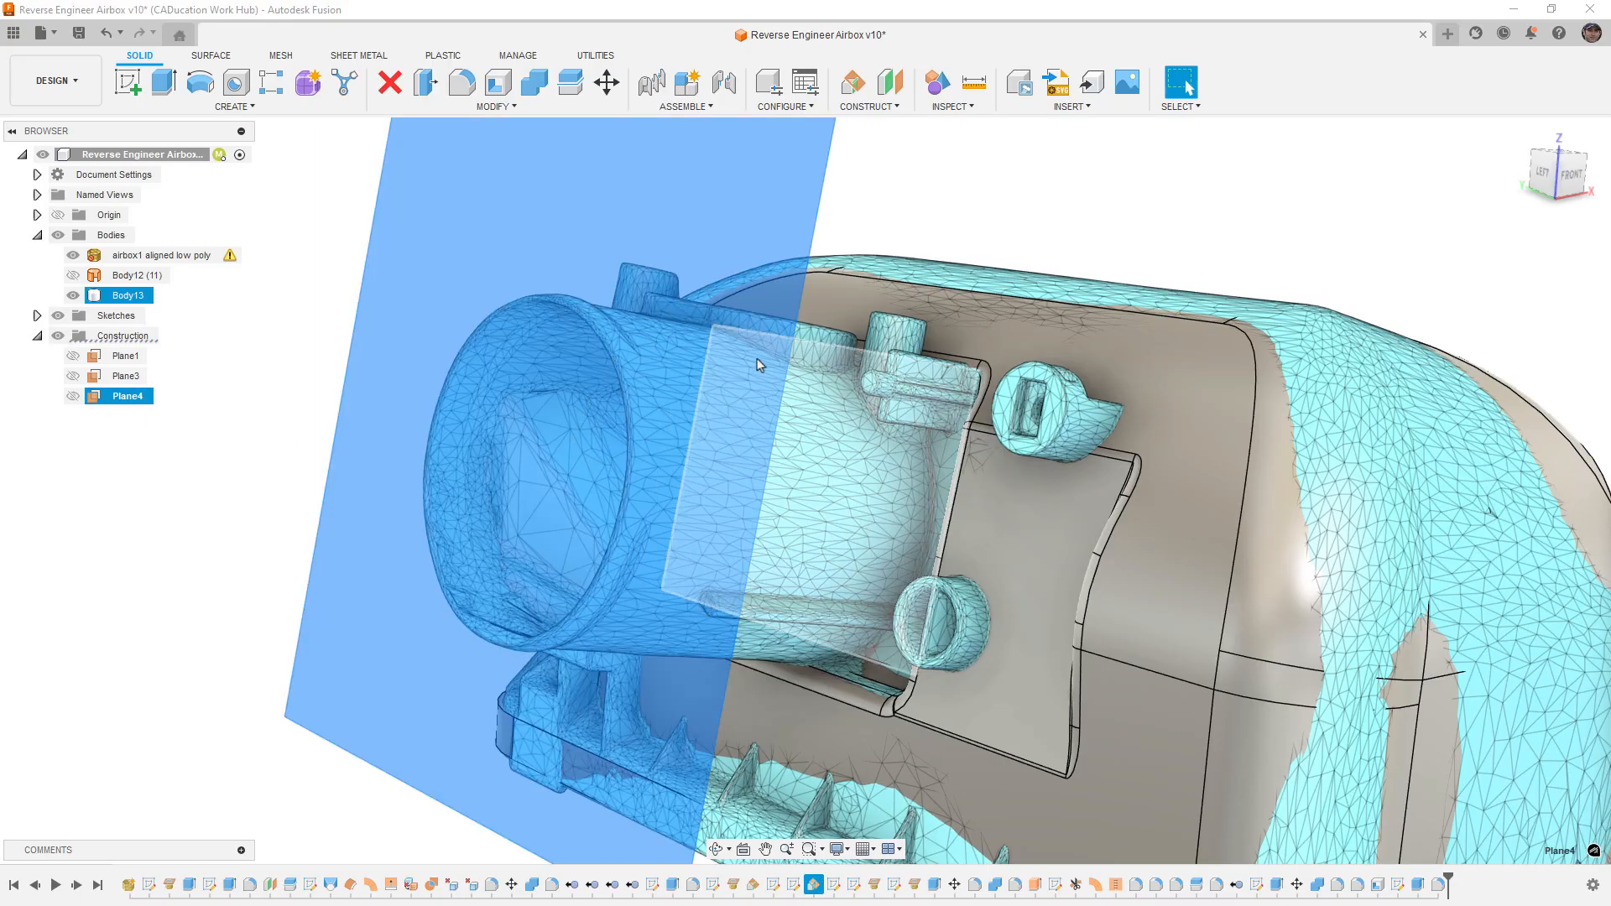
Step: Examine the intake tube against Plane4 and inspect the ribs, clips and side recess around the airbox housing
shift+middle_drag(716, 333, 847, 373)
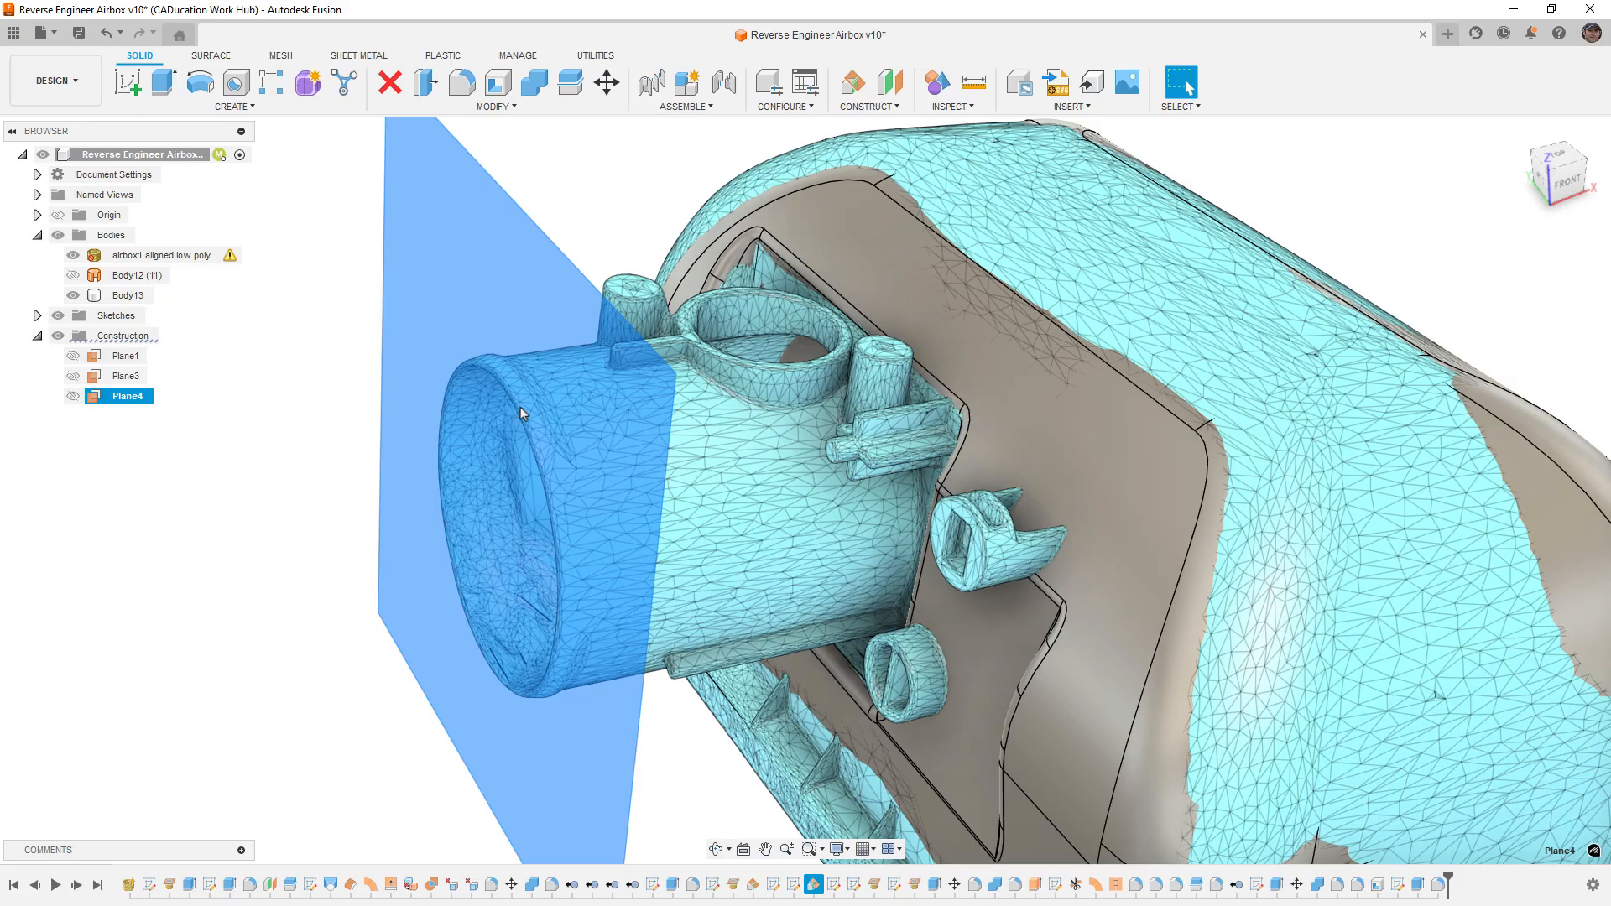
scroll(520, 411, down, 3)
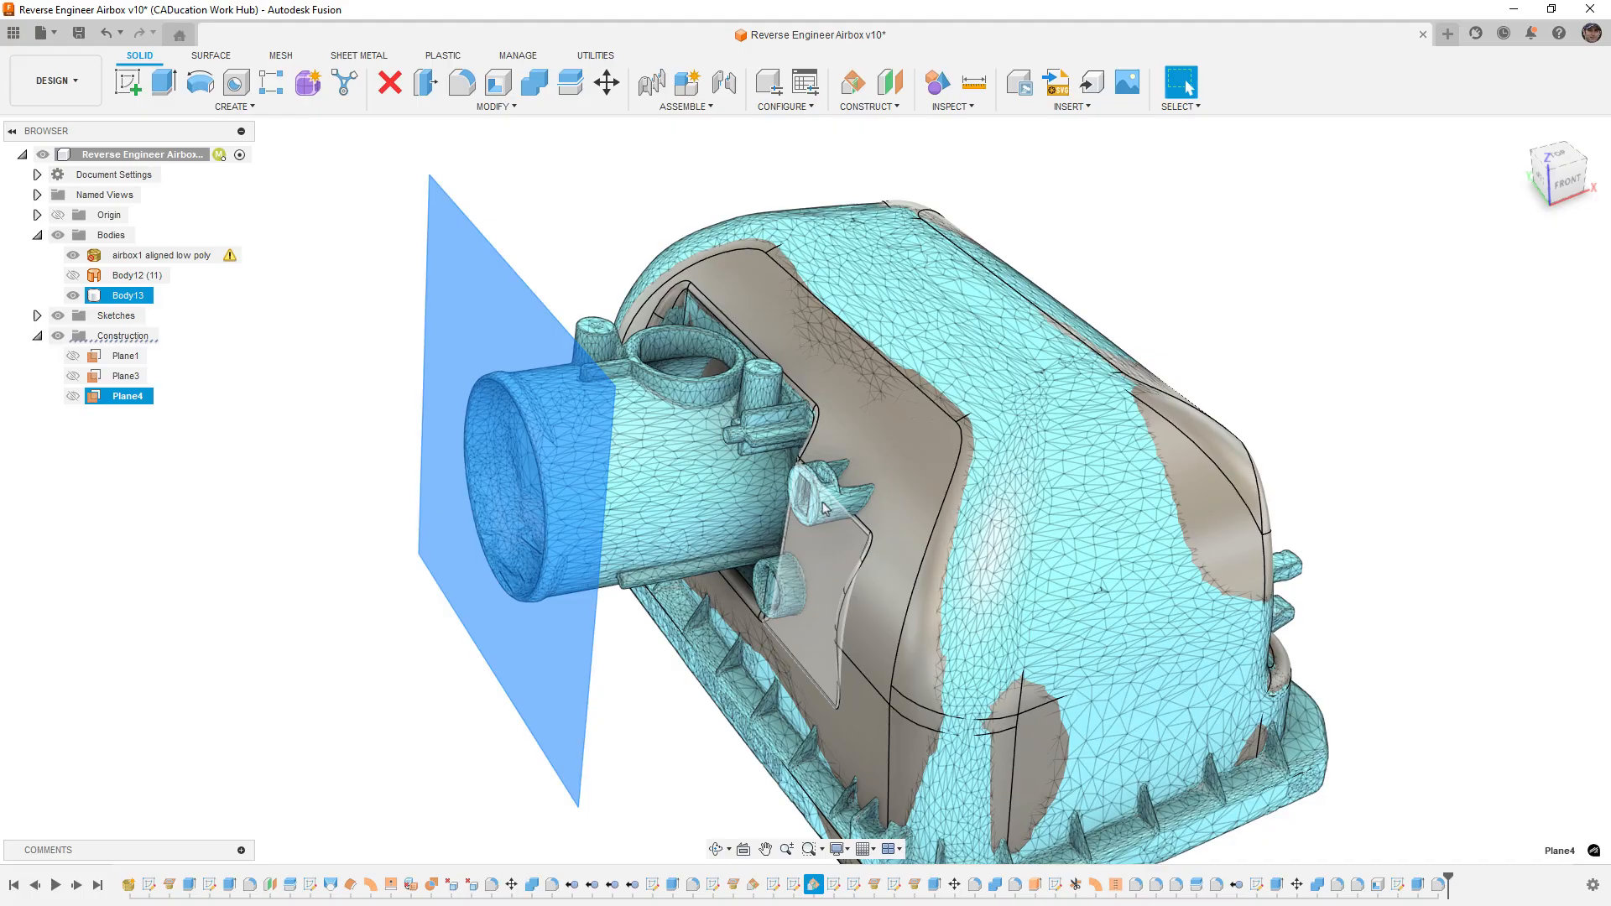
drag(822, 505, 762, 442)
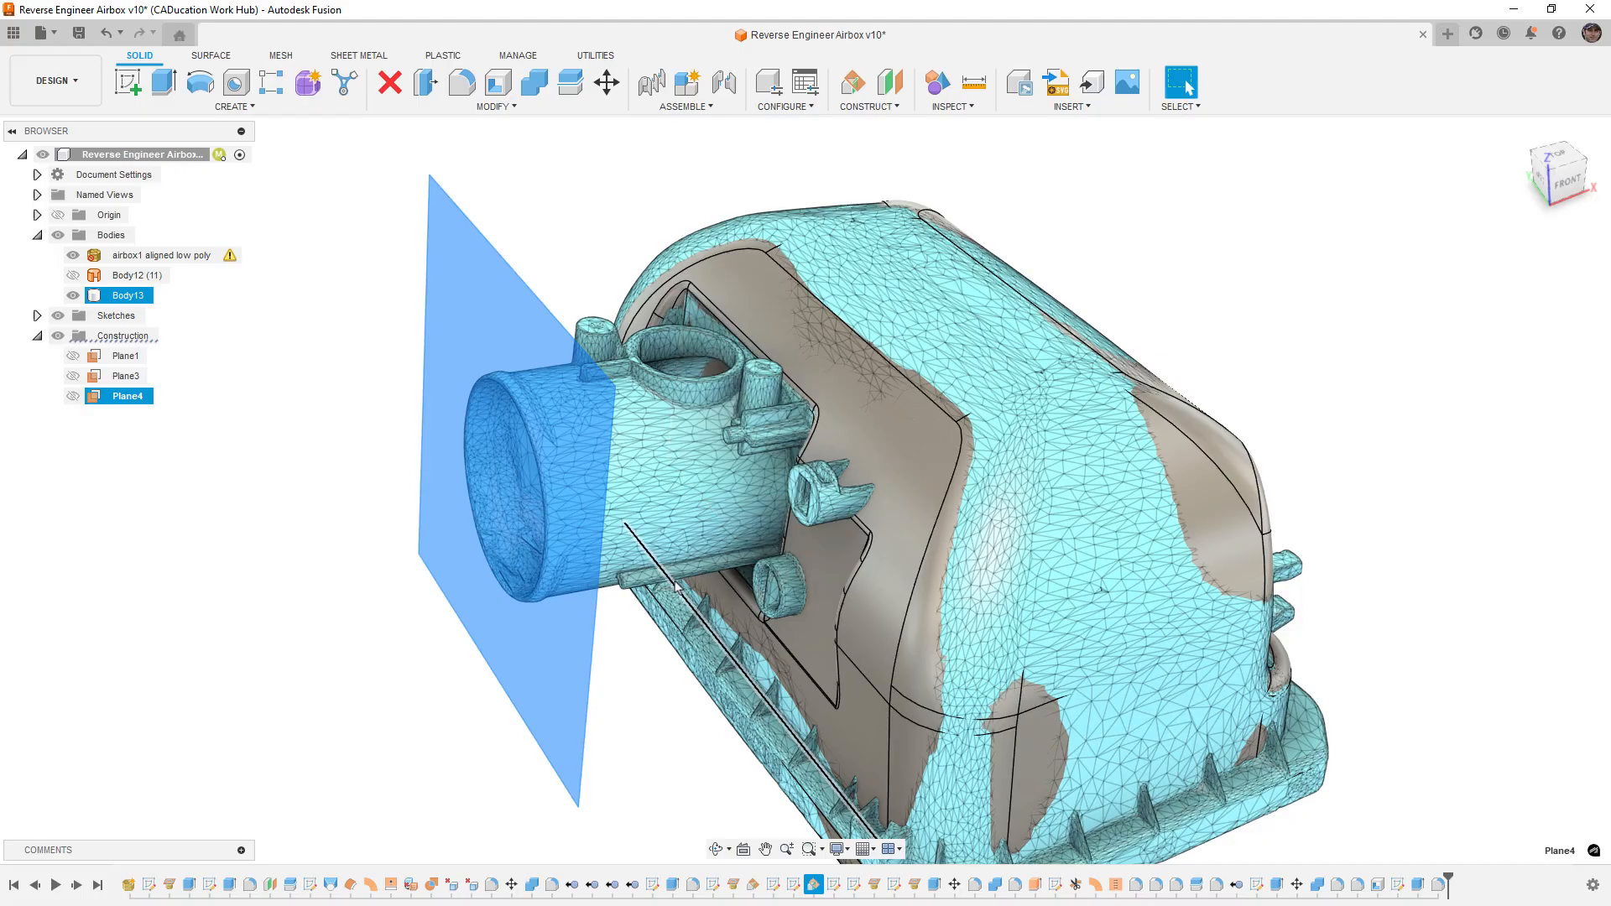
shift+middle_drag(676, 584, 843, 629)
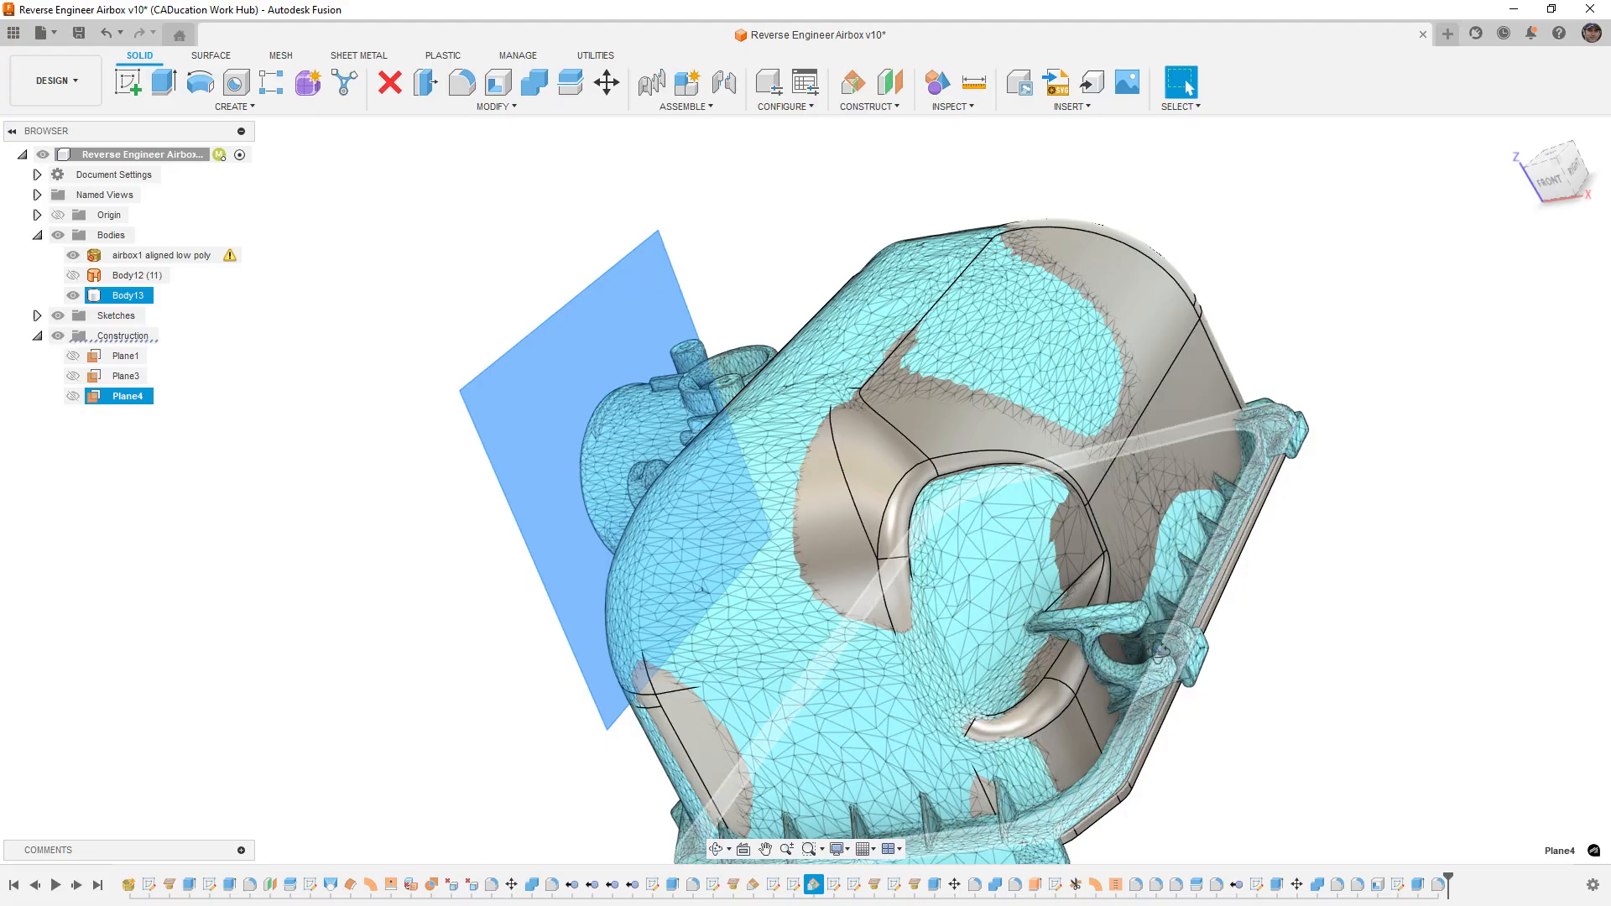
shift+middle_drag(1091, 625, 1315, 481)
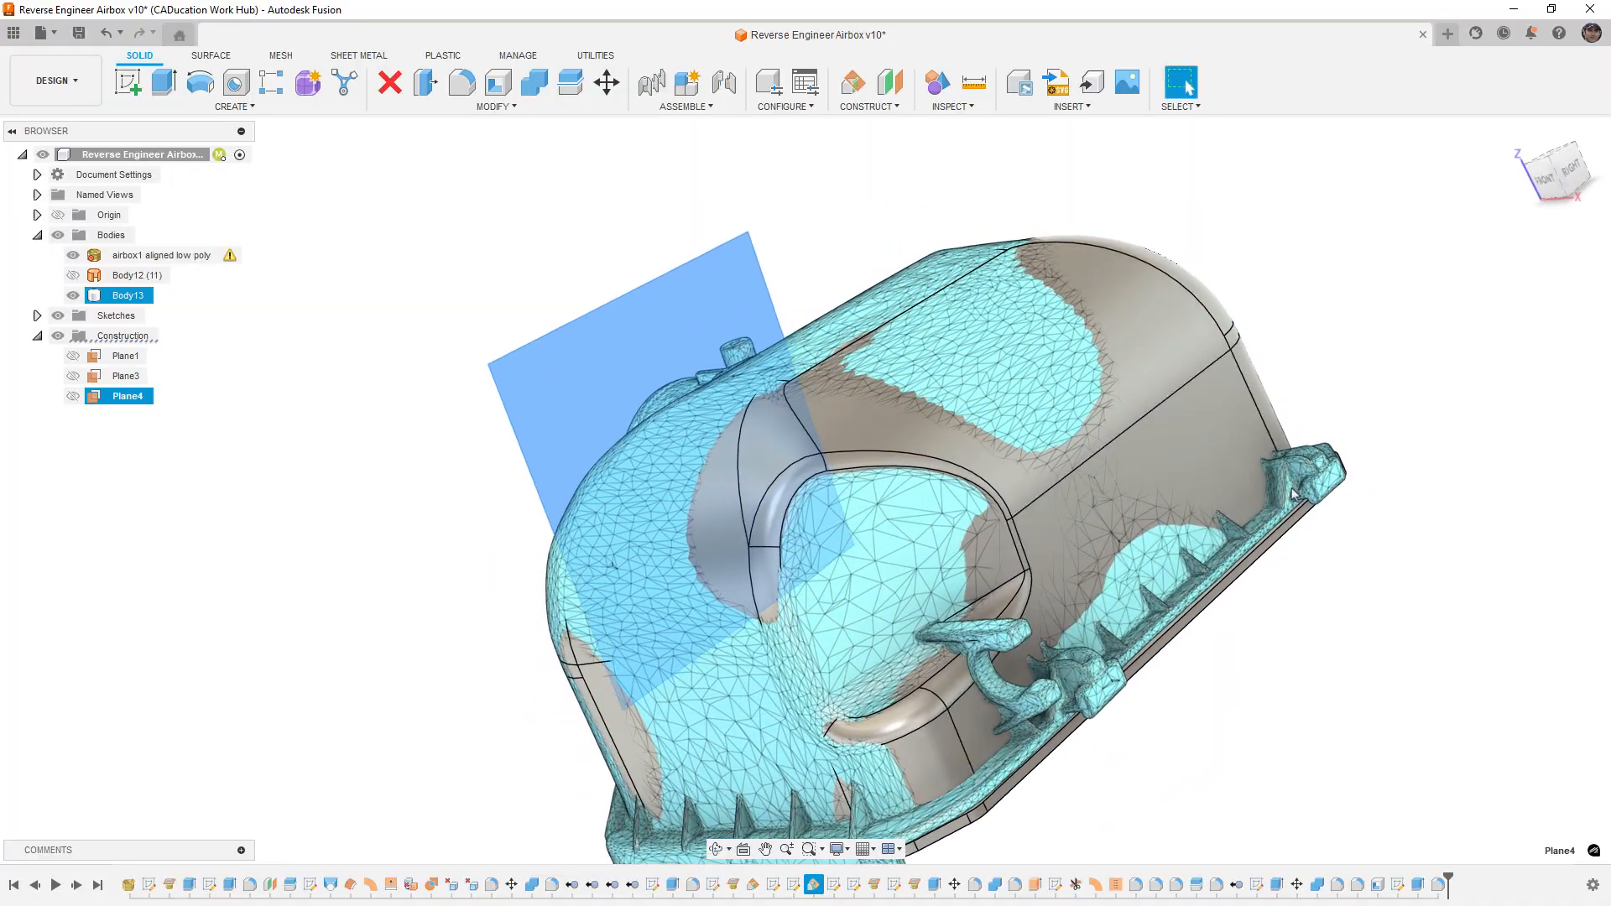
scroll(1315, 481, up, 5)
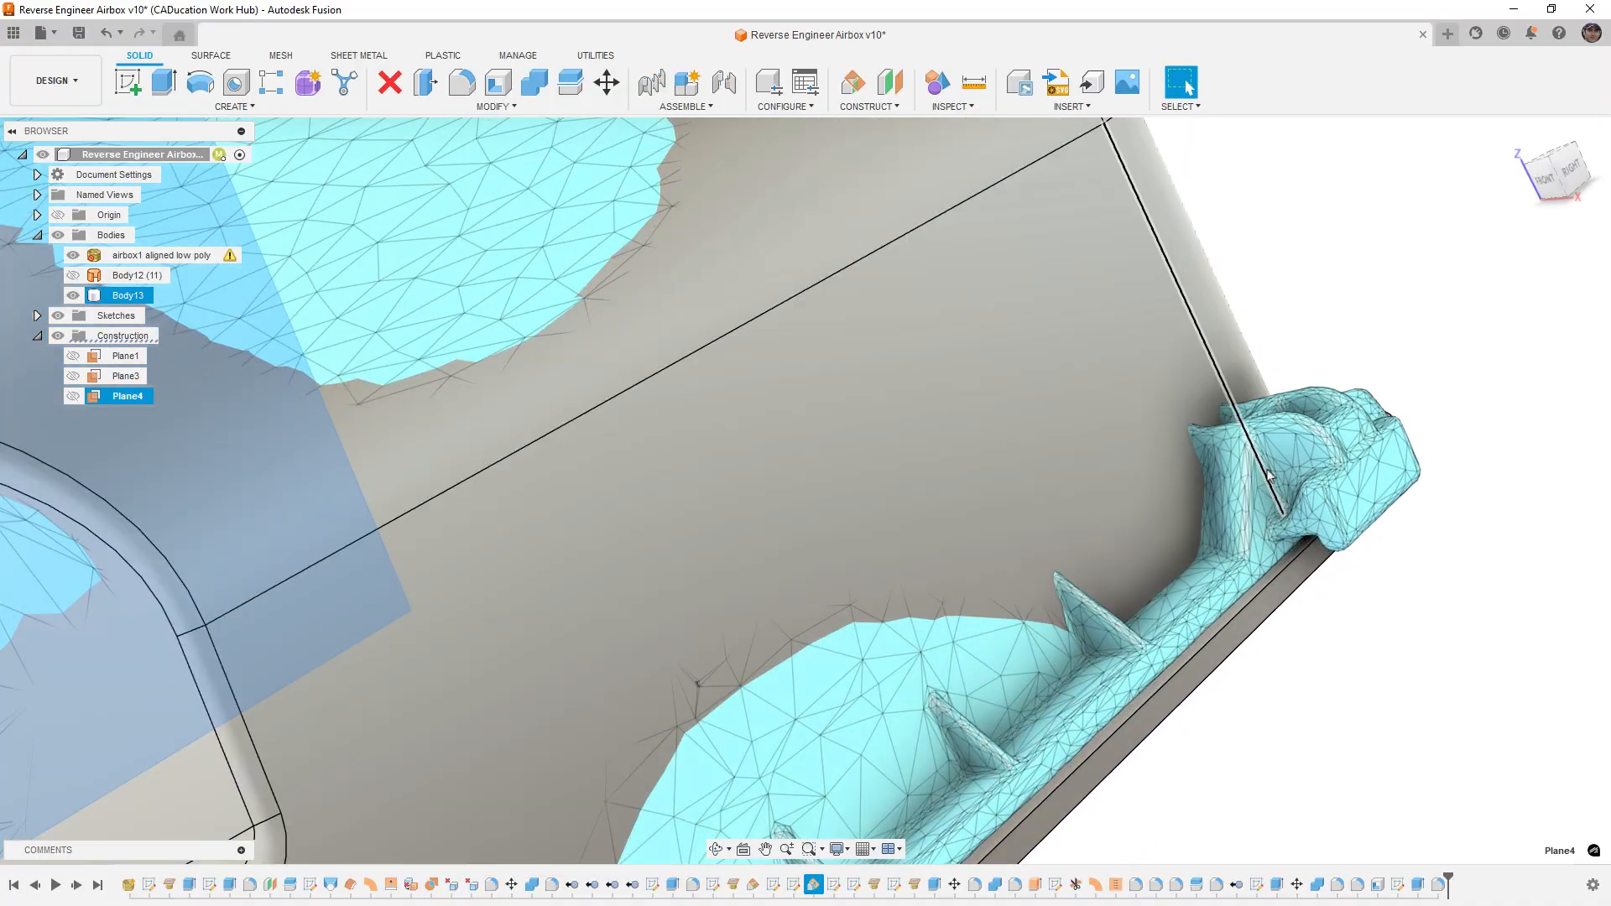
scroll(1334, 464, down, 10)
shift+middle_drag(1273, 561, 1244, 589)
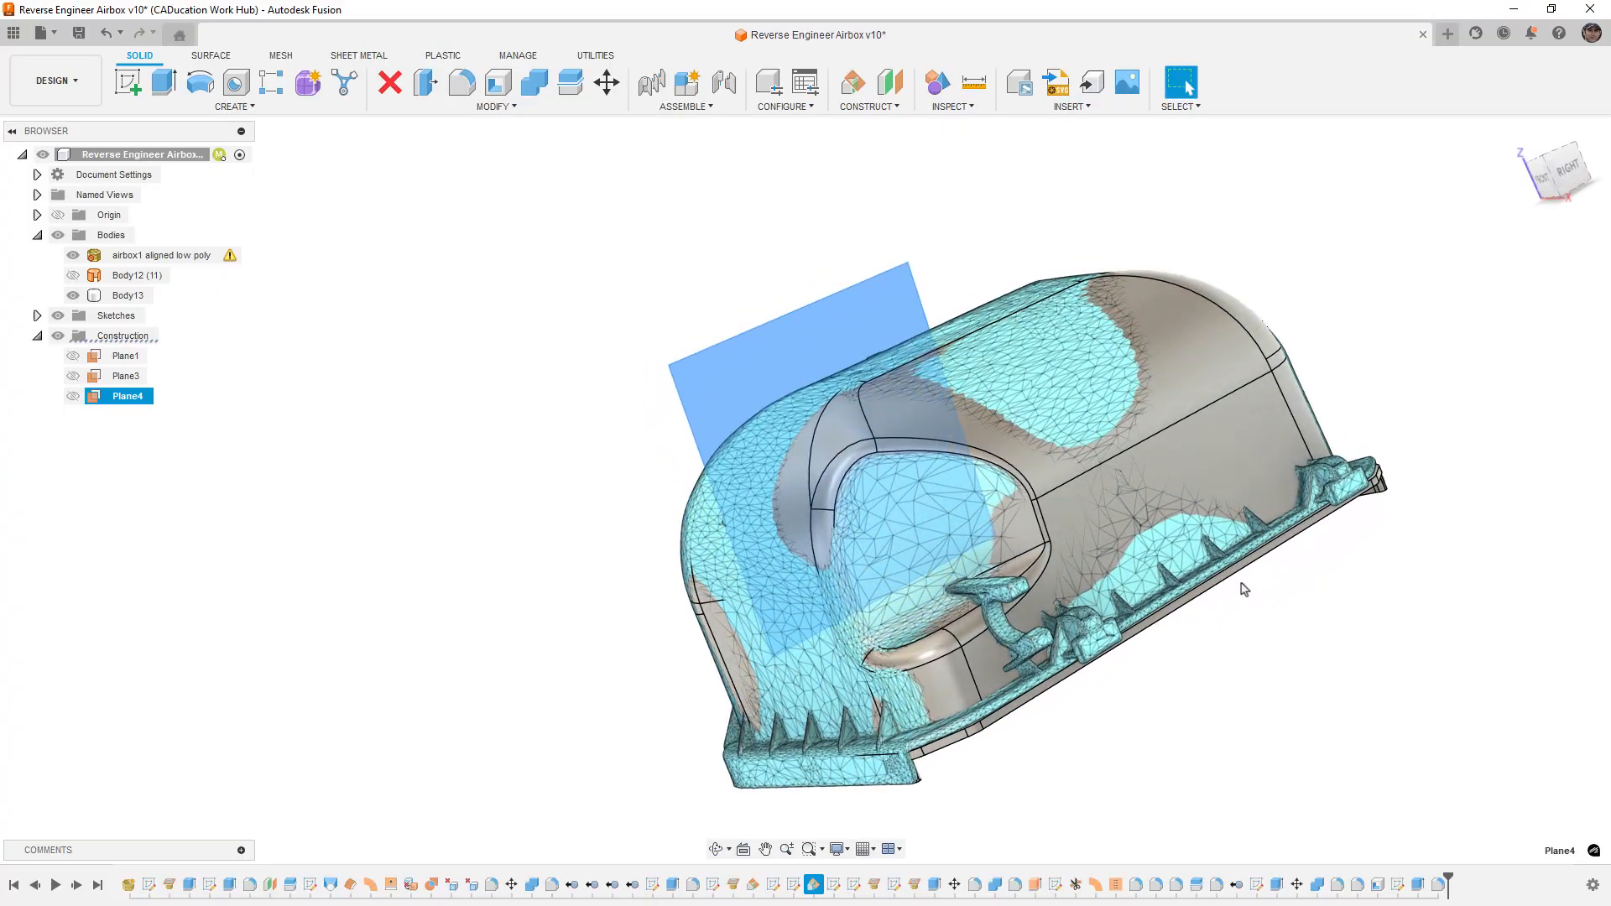
shift+middle_drag(917, 593, 1082, 549)
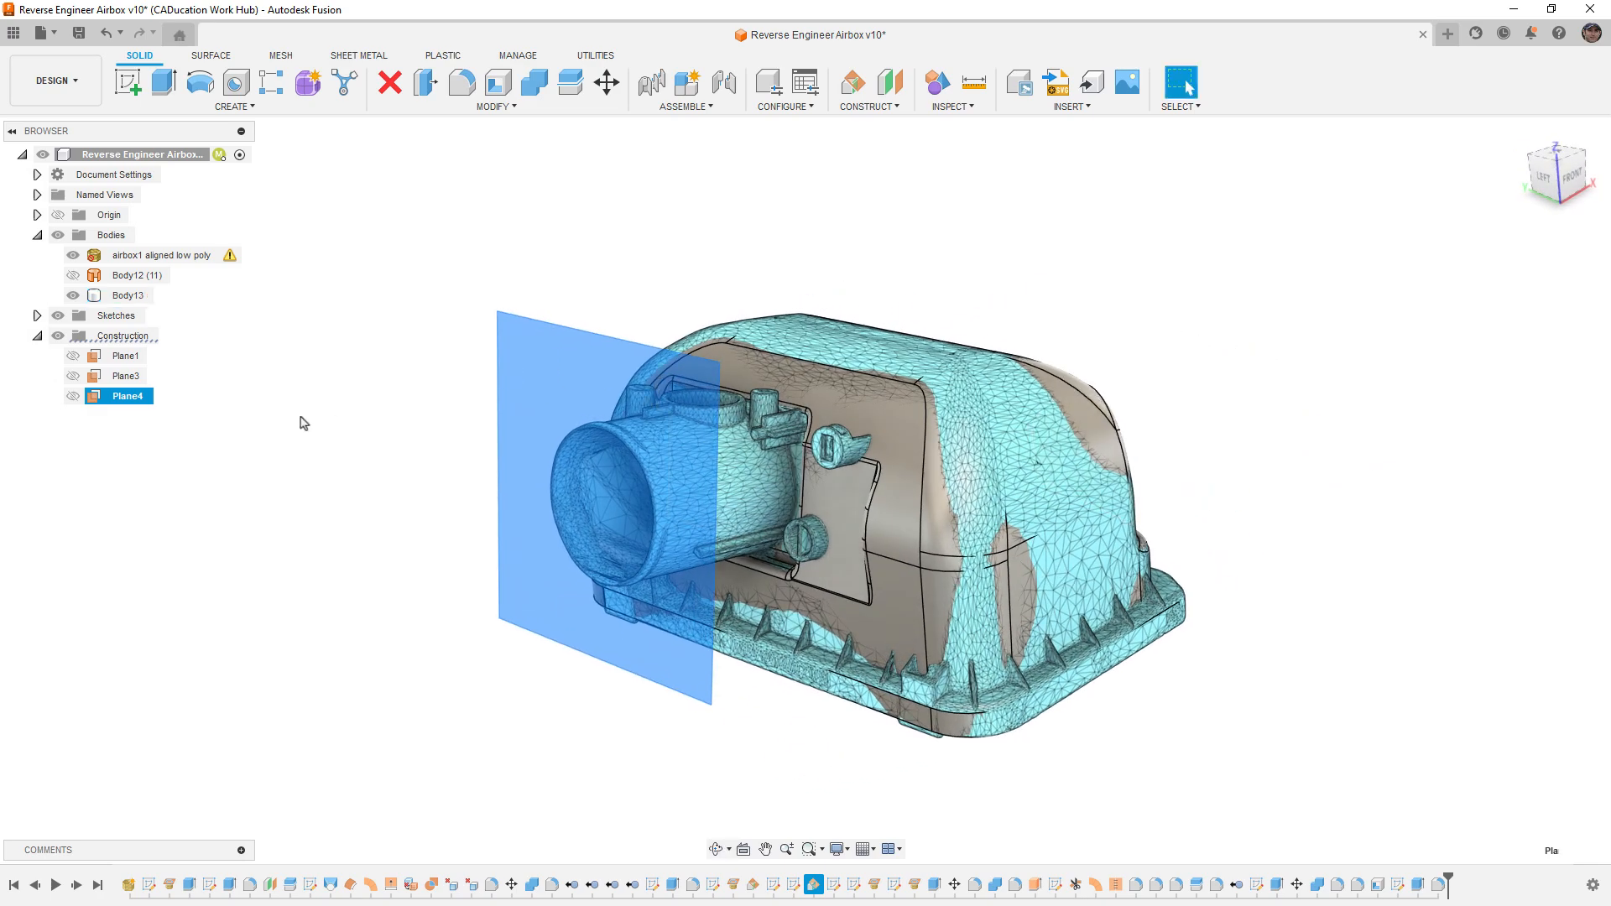
click(121, 398)
right_click(124, 404)
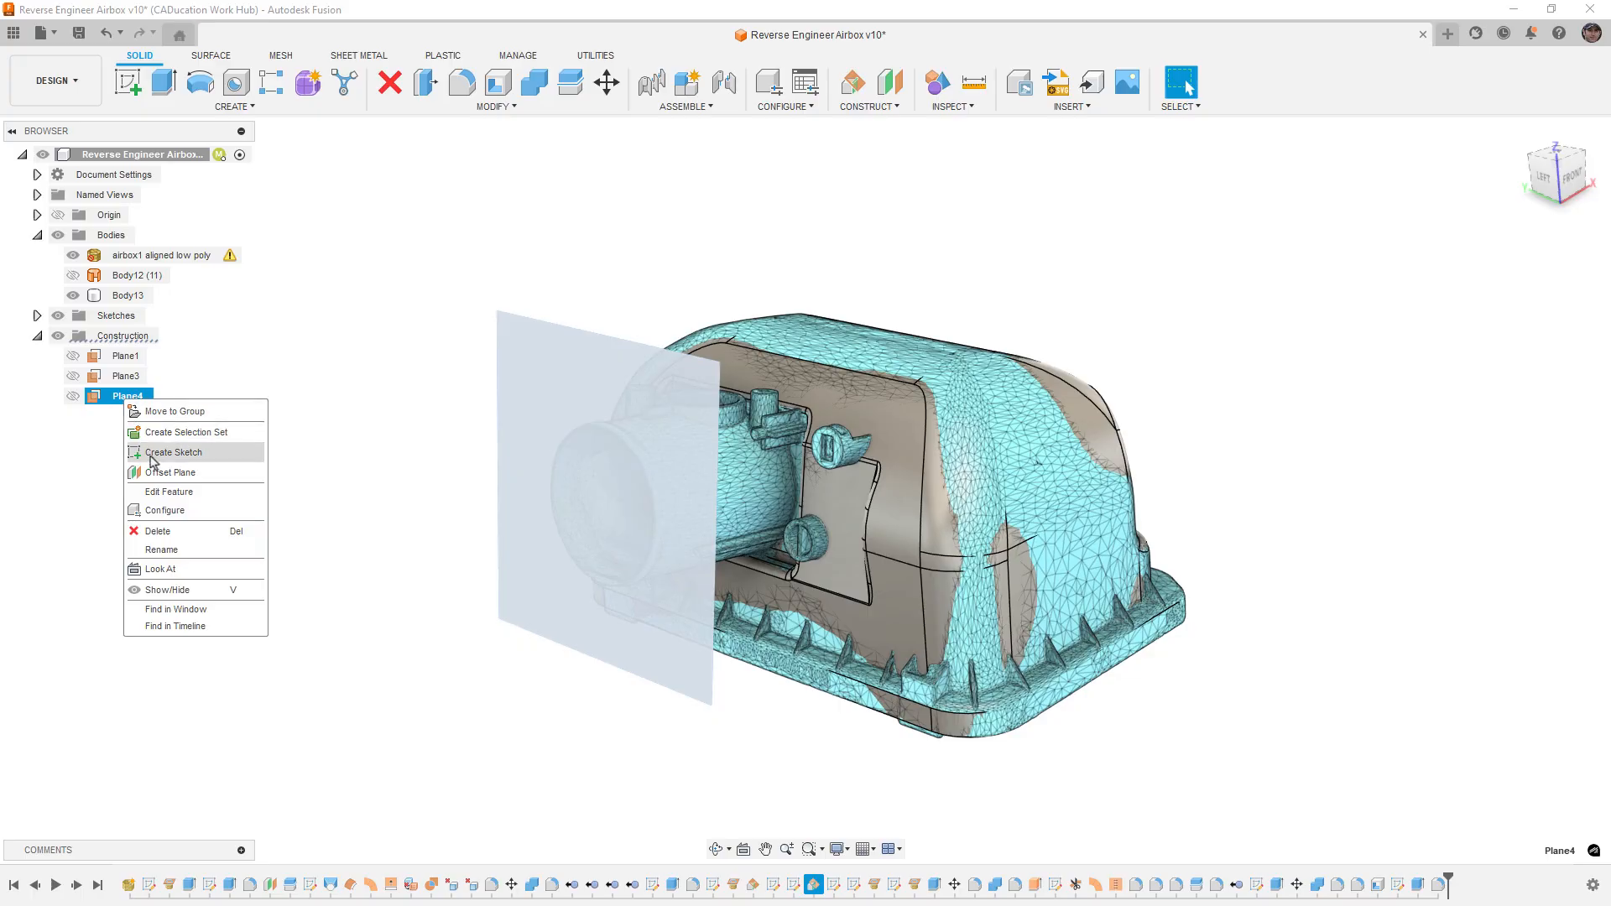
click(154, 455)
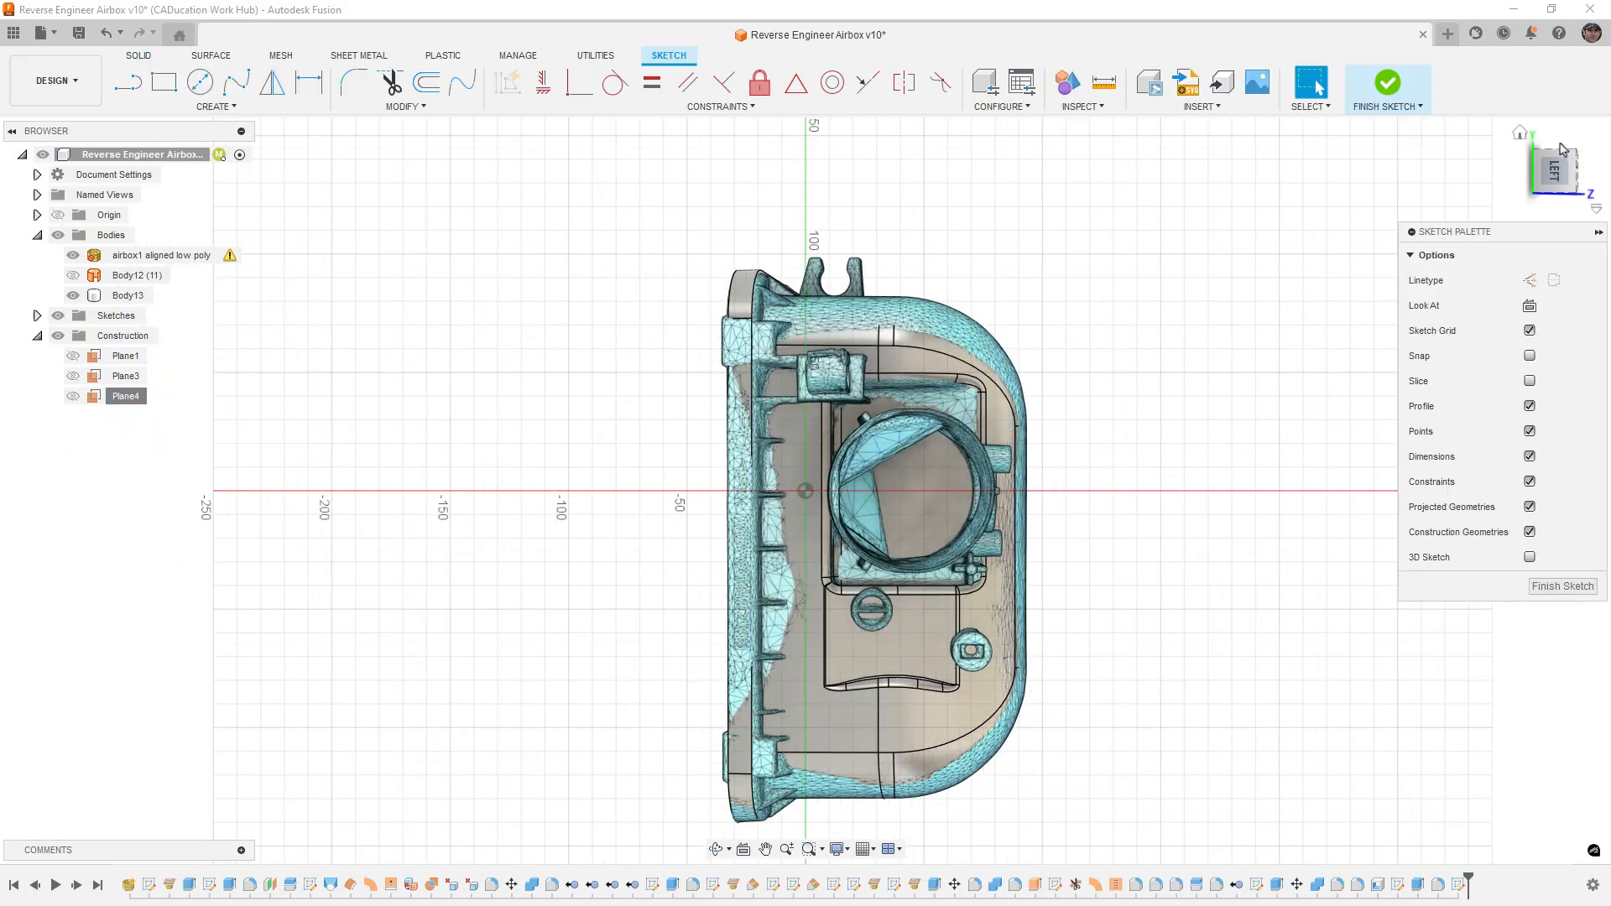
scroll(944, 503, up, 5)
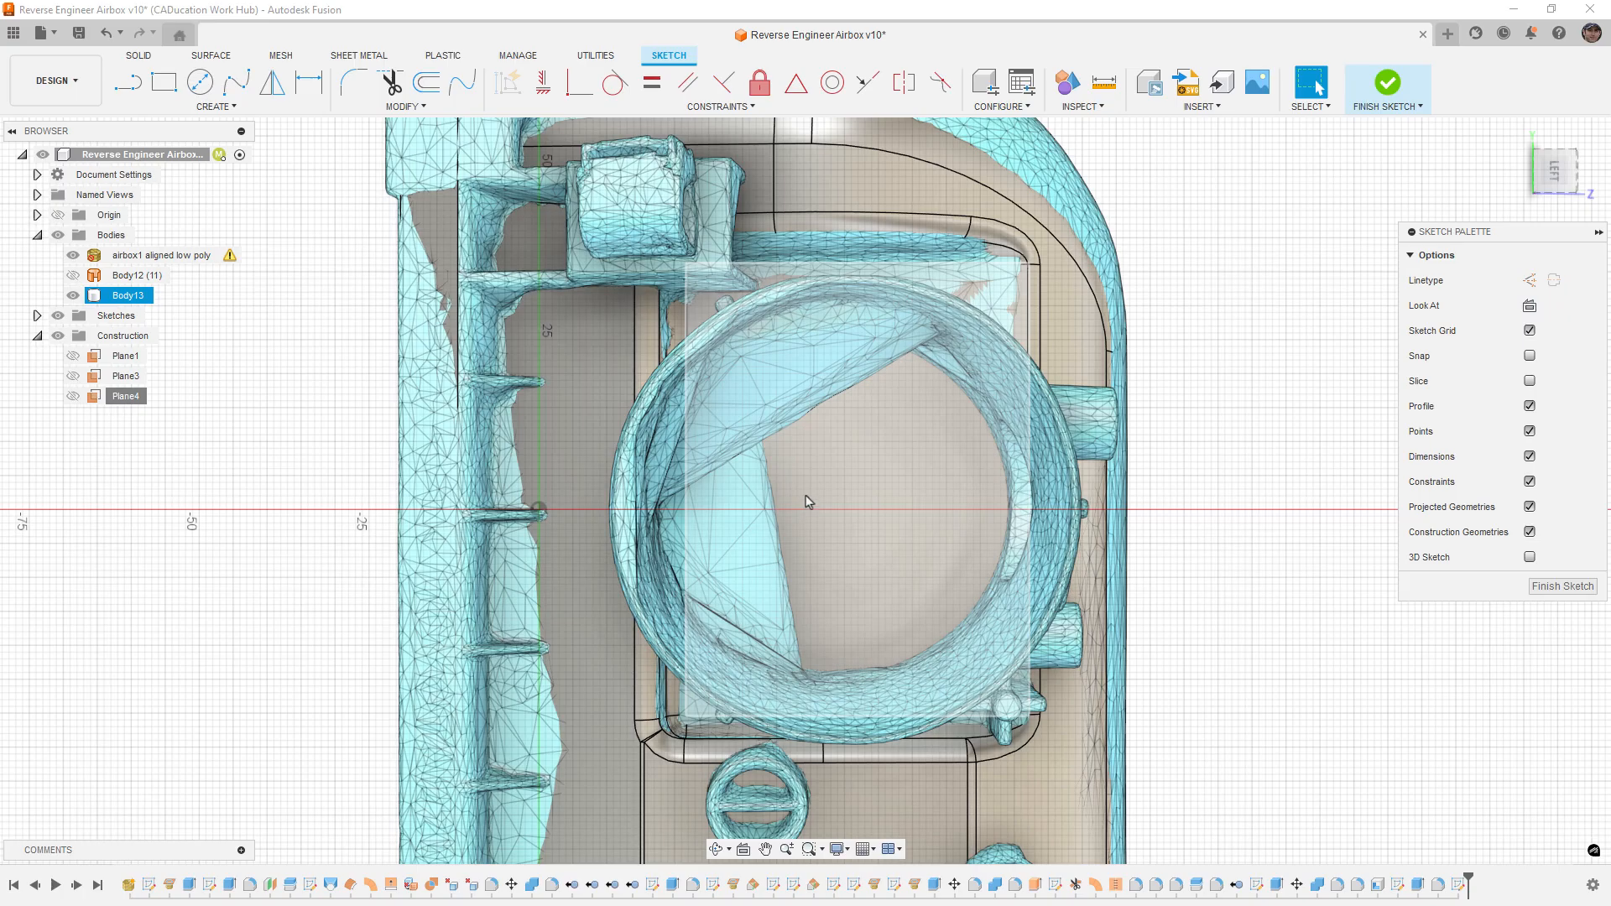
key(ctrl+z)
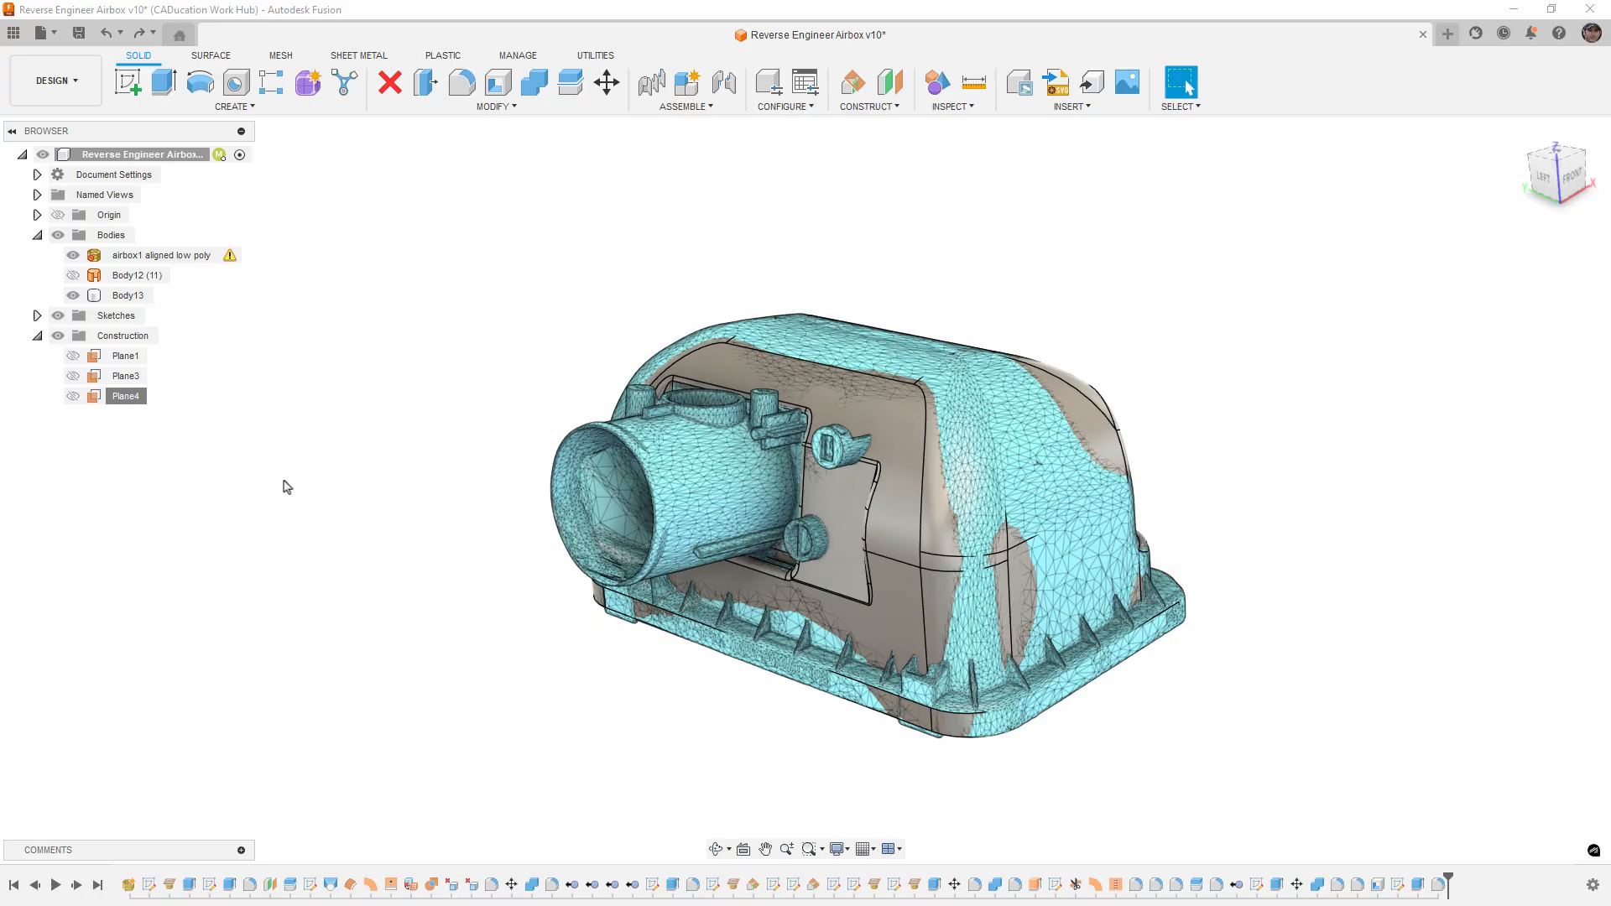
Step: Create a mesh section sketch of airbox1 aligned low poly from Plane4, offsetting the section inward along the intake tube
click(126, 396)
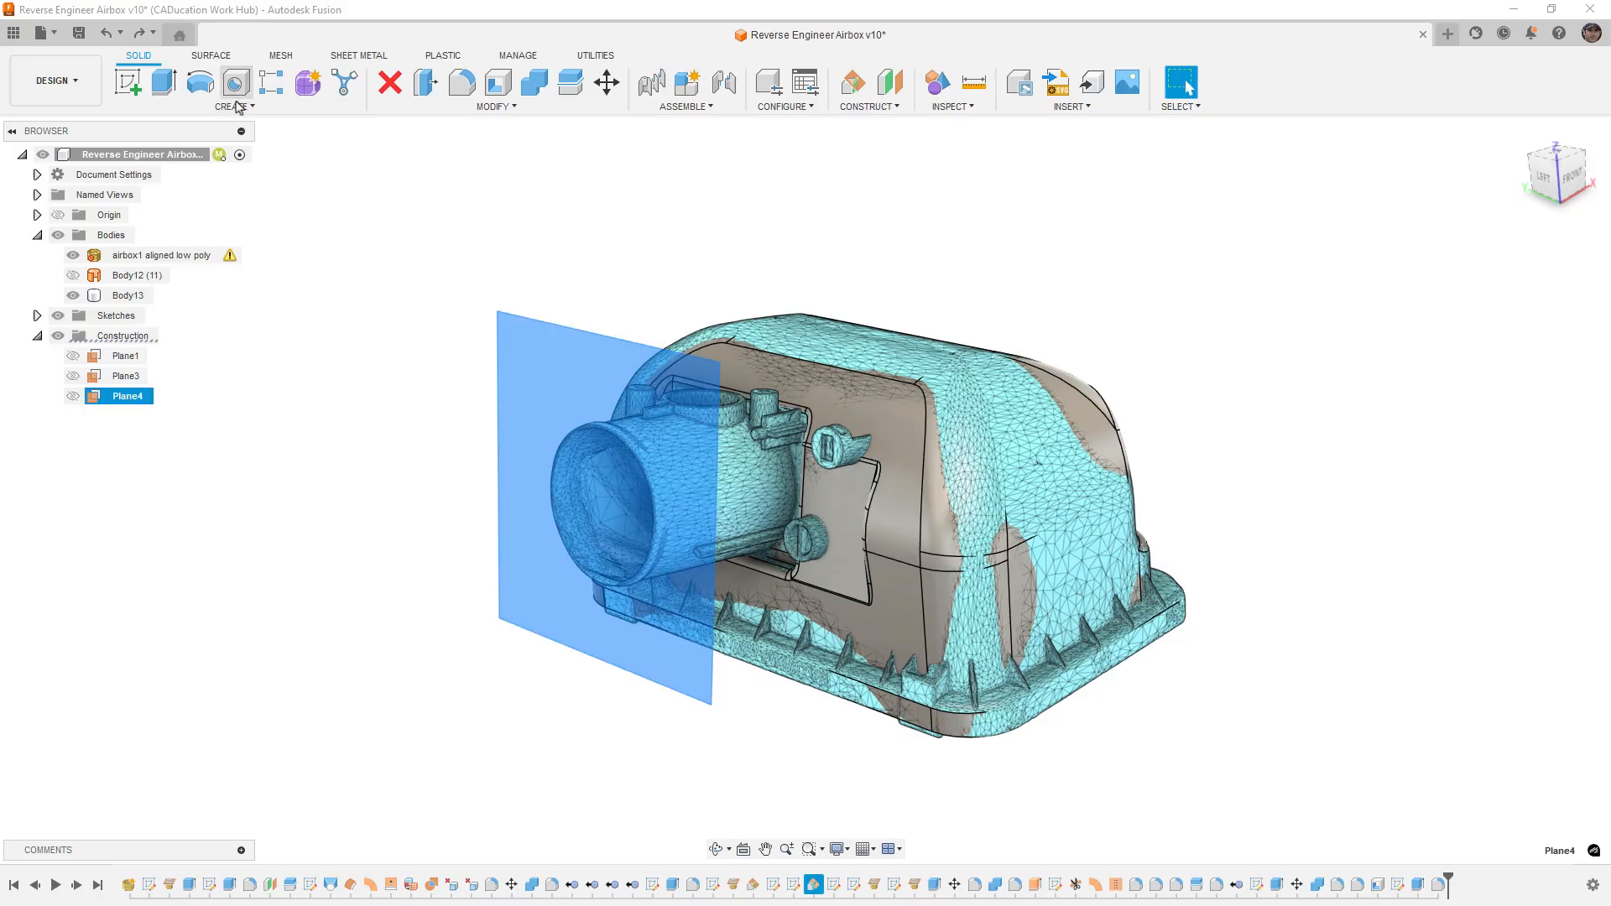
click(281, 55)
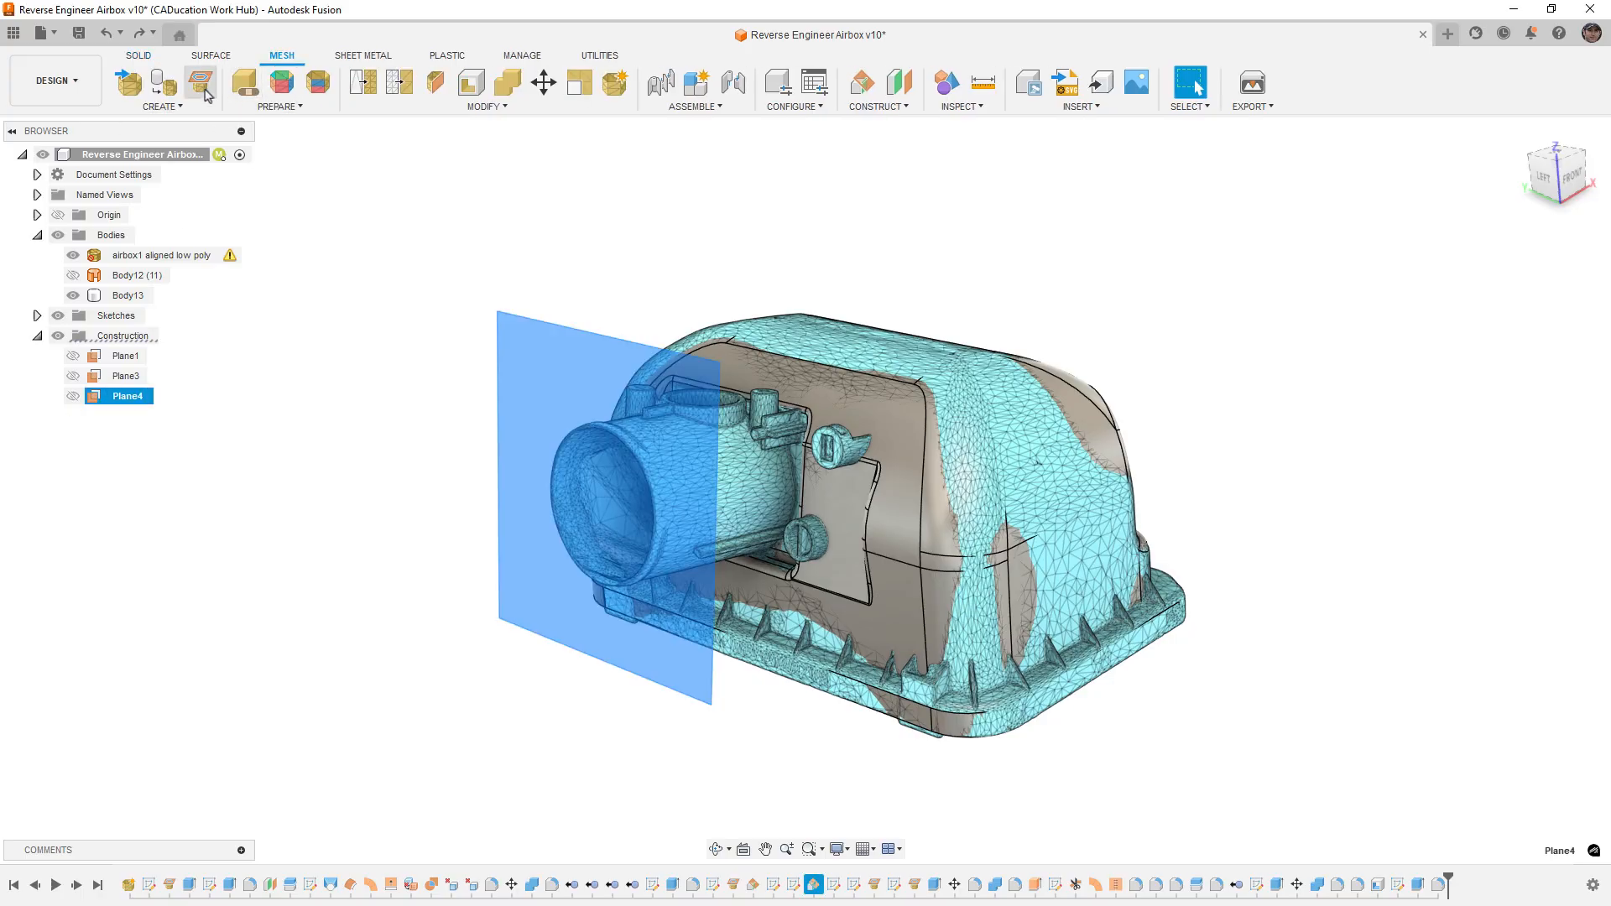
click(199, 82)
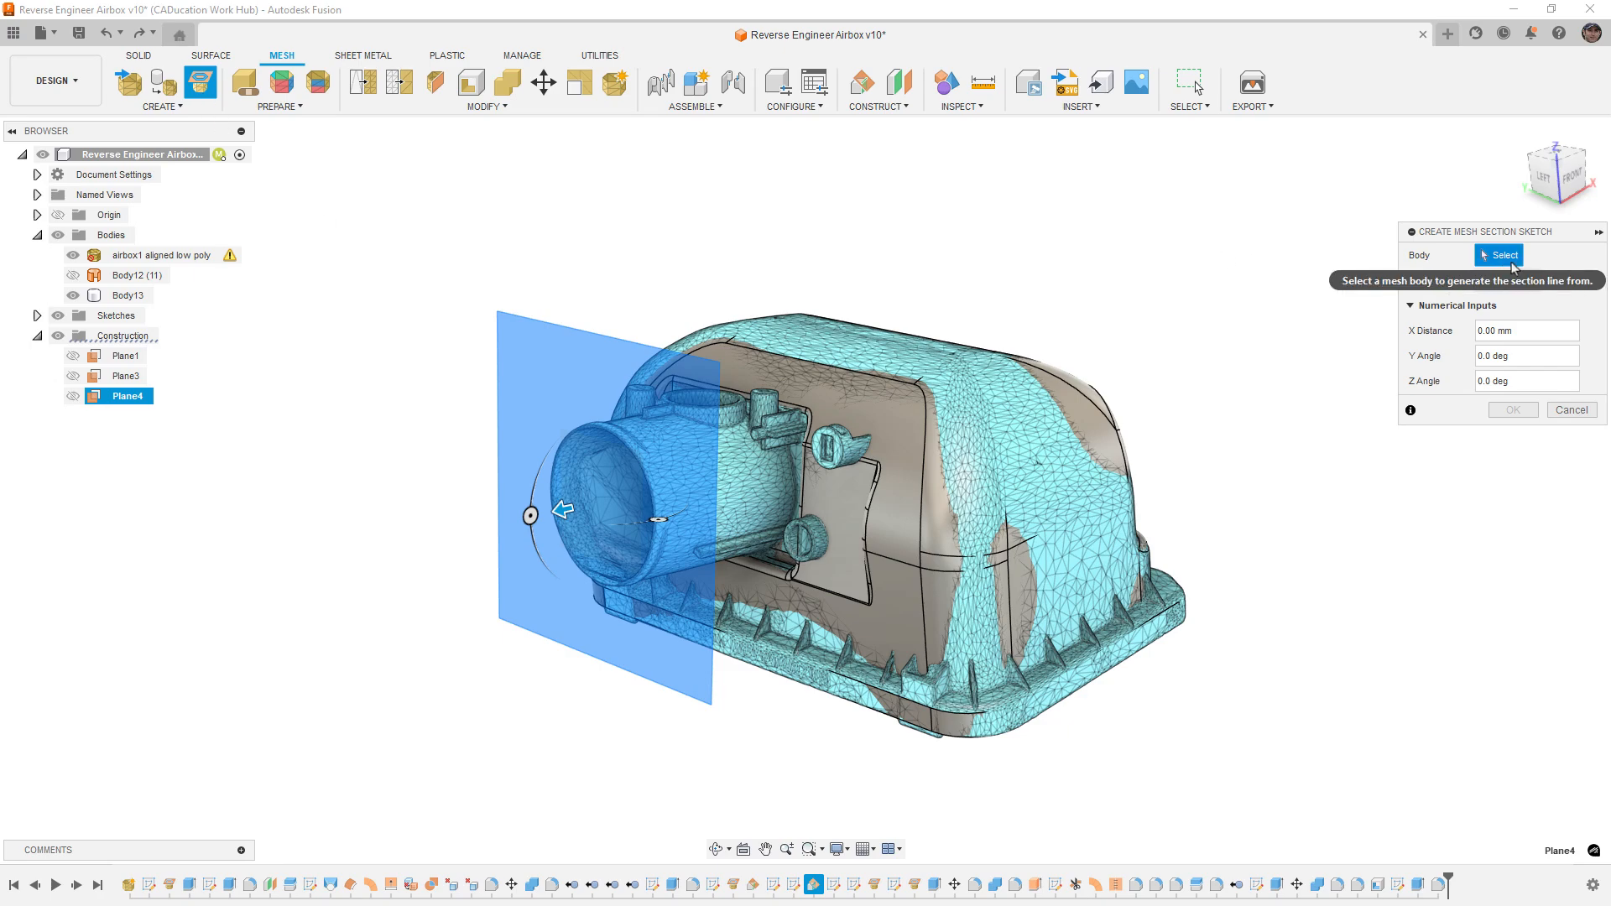
click(174, 260)
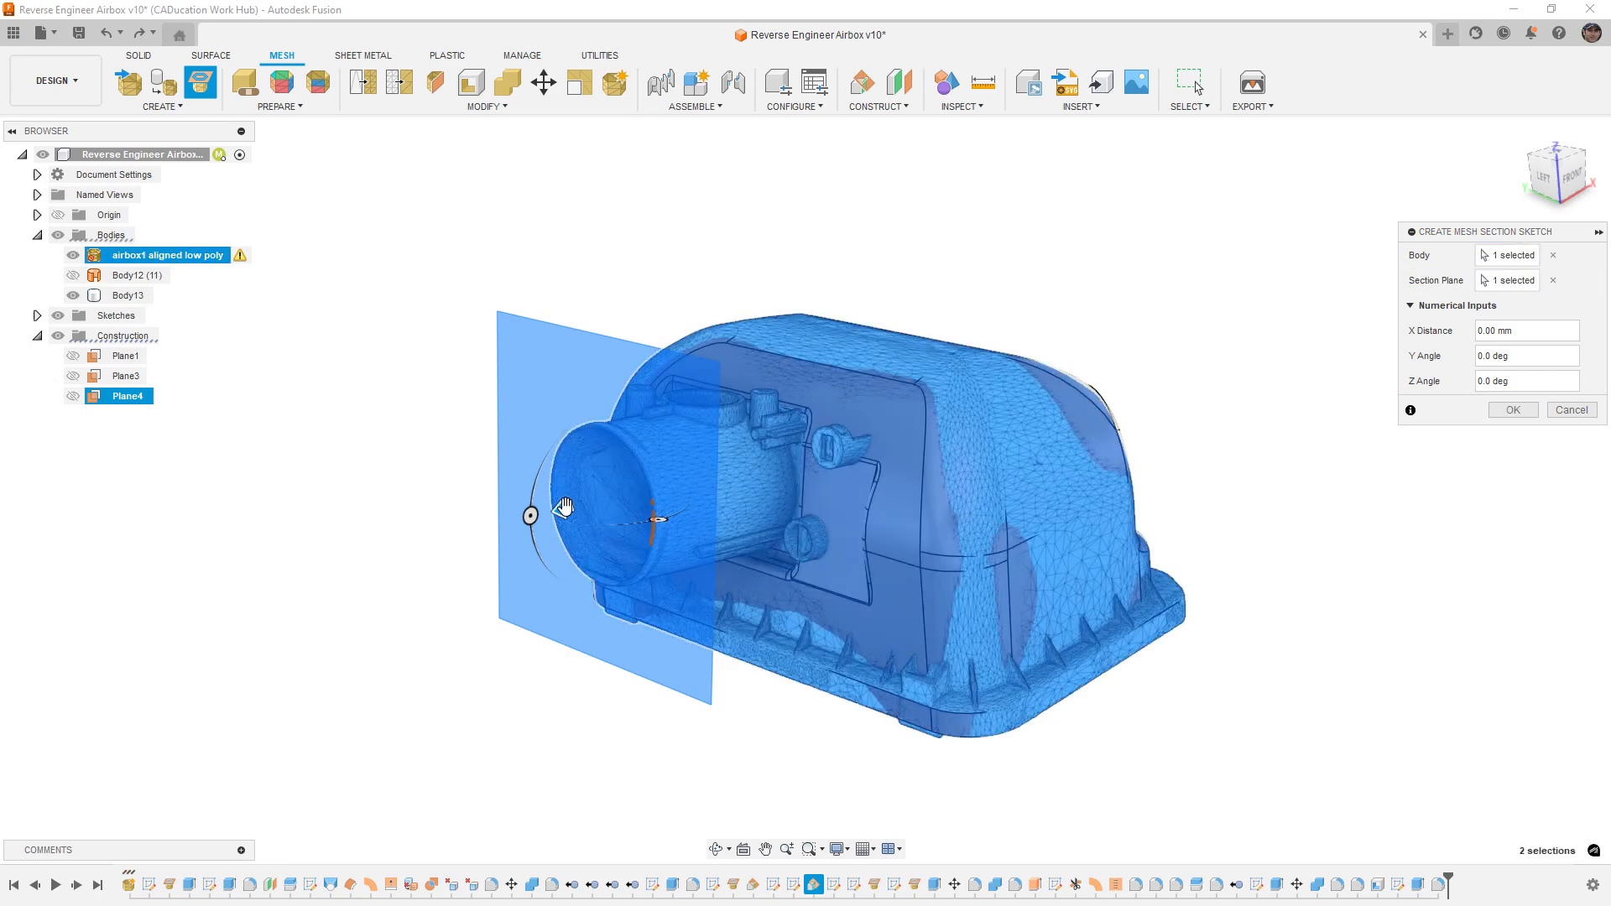
drag(563, 507, 578, 504)
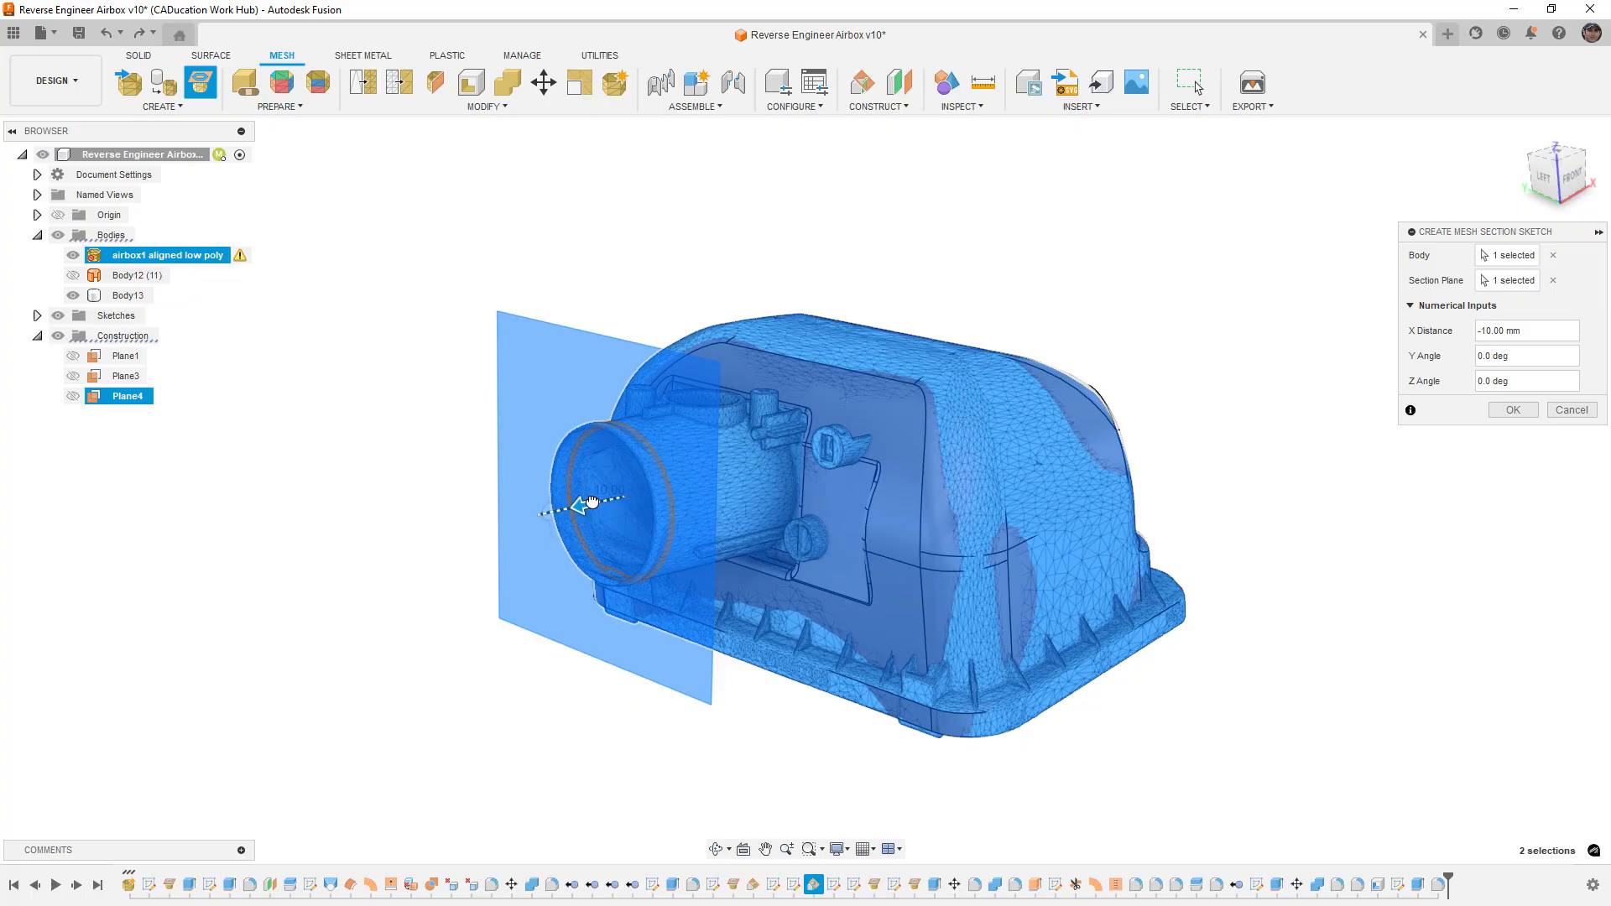
drag(592, 502, 610, 502)
click(1513, 410)
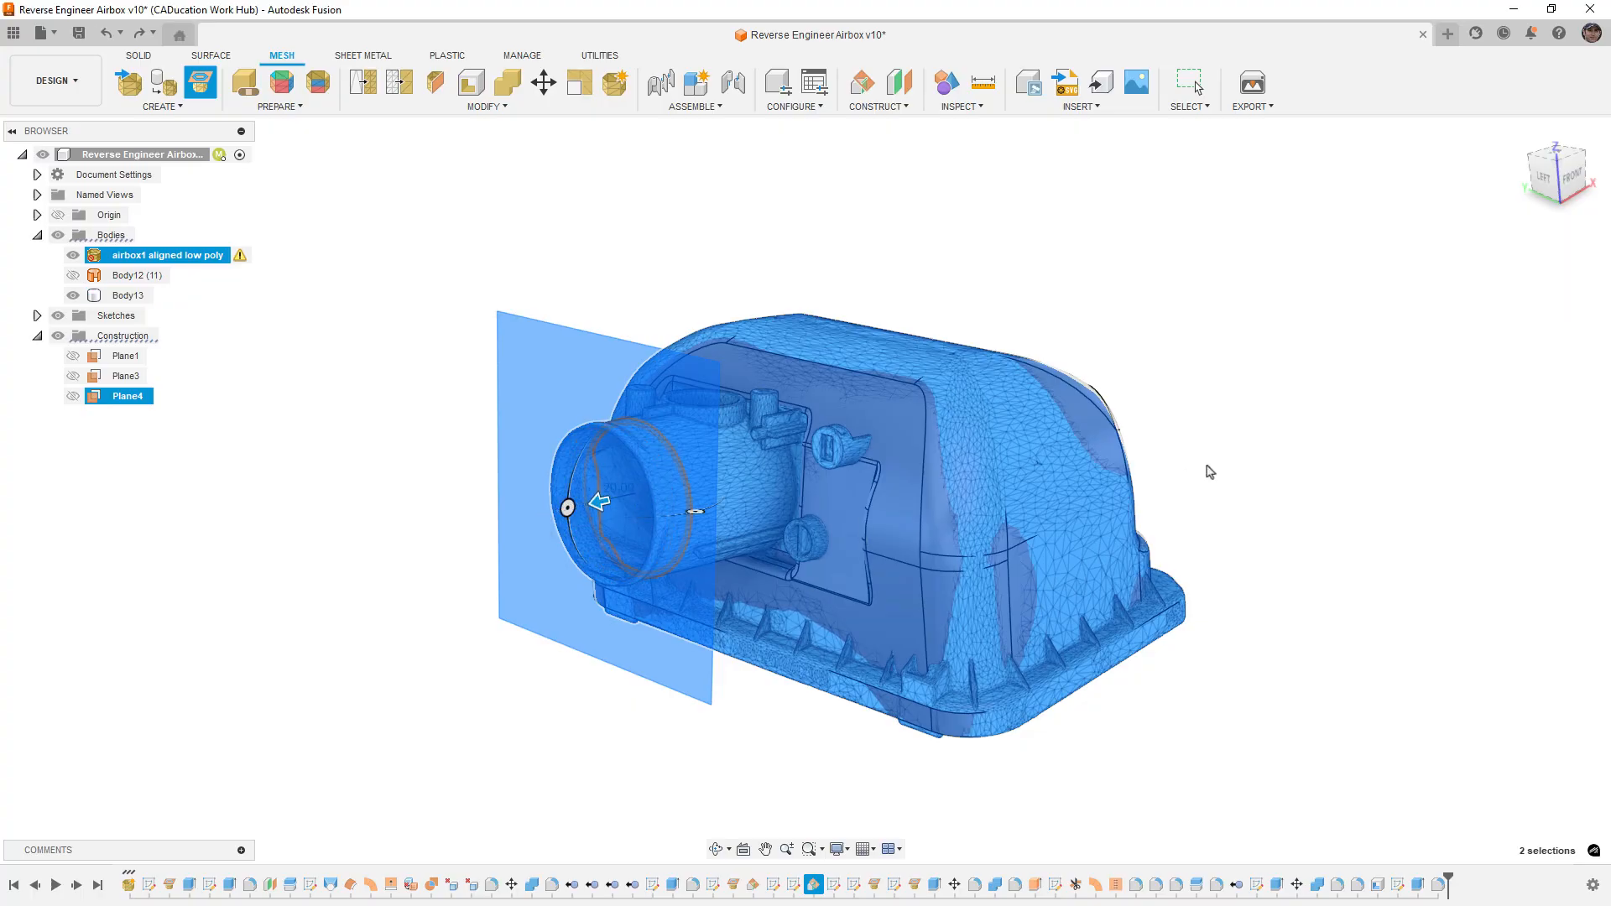
Step: Edit the new mesh section sketch and fit a circle to the intake tube's outer section curve
scroll(684, 482, up, 5)
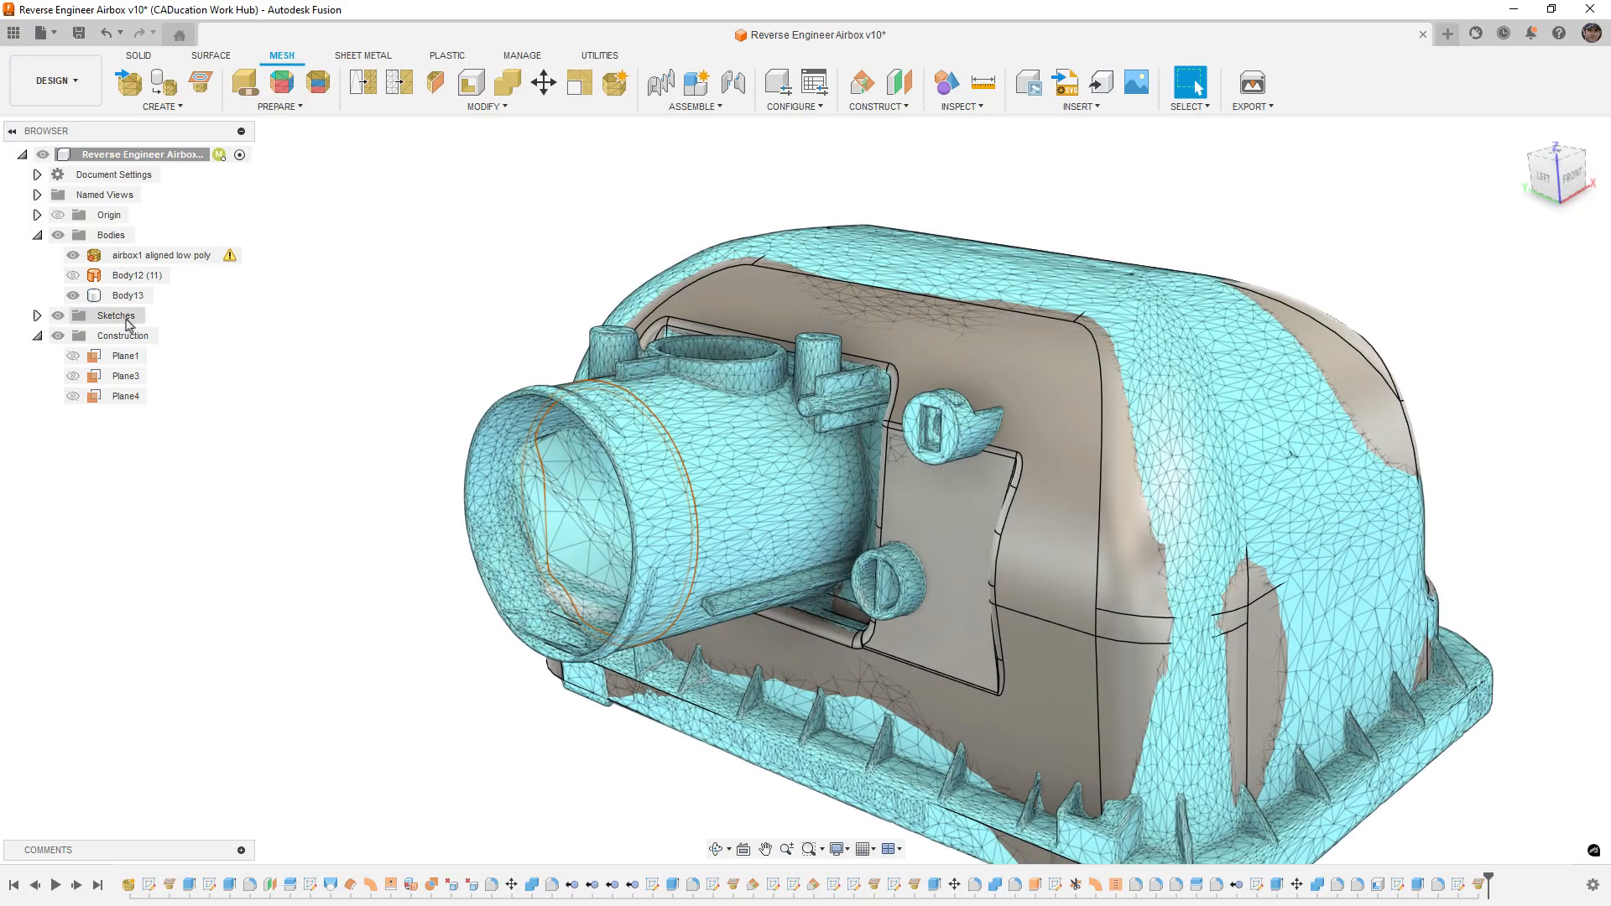
click(38, 316)
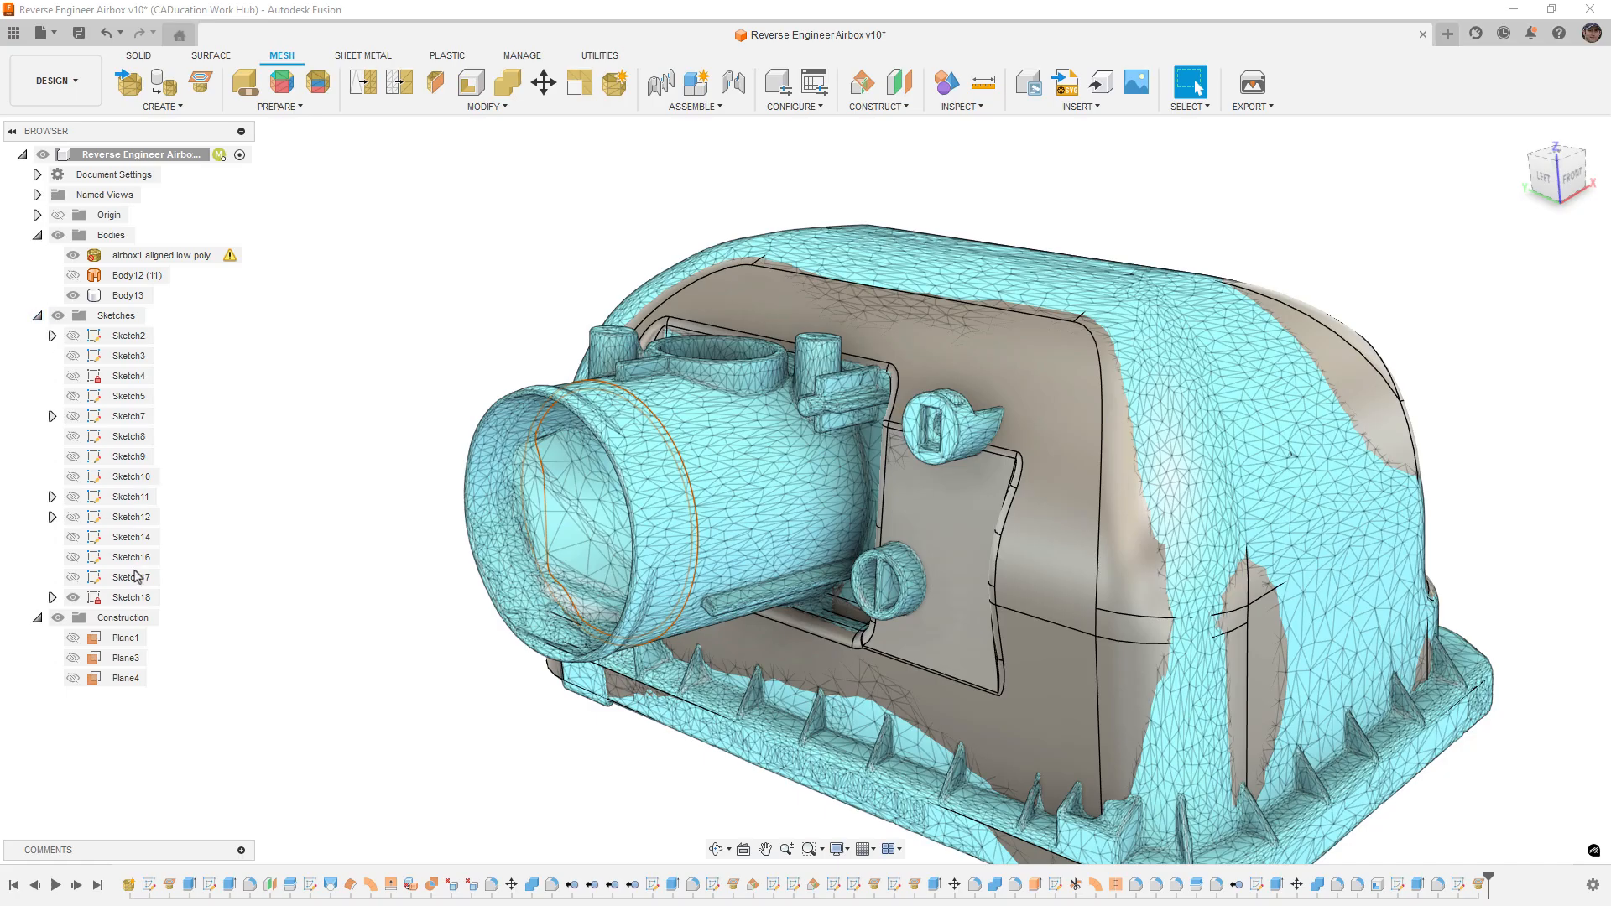
right_click(123, 596)
click(180, 325)
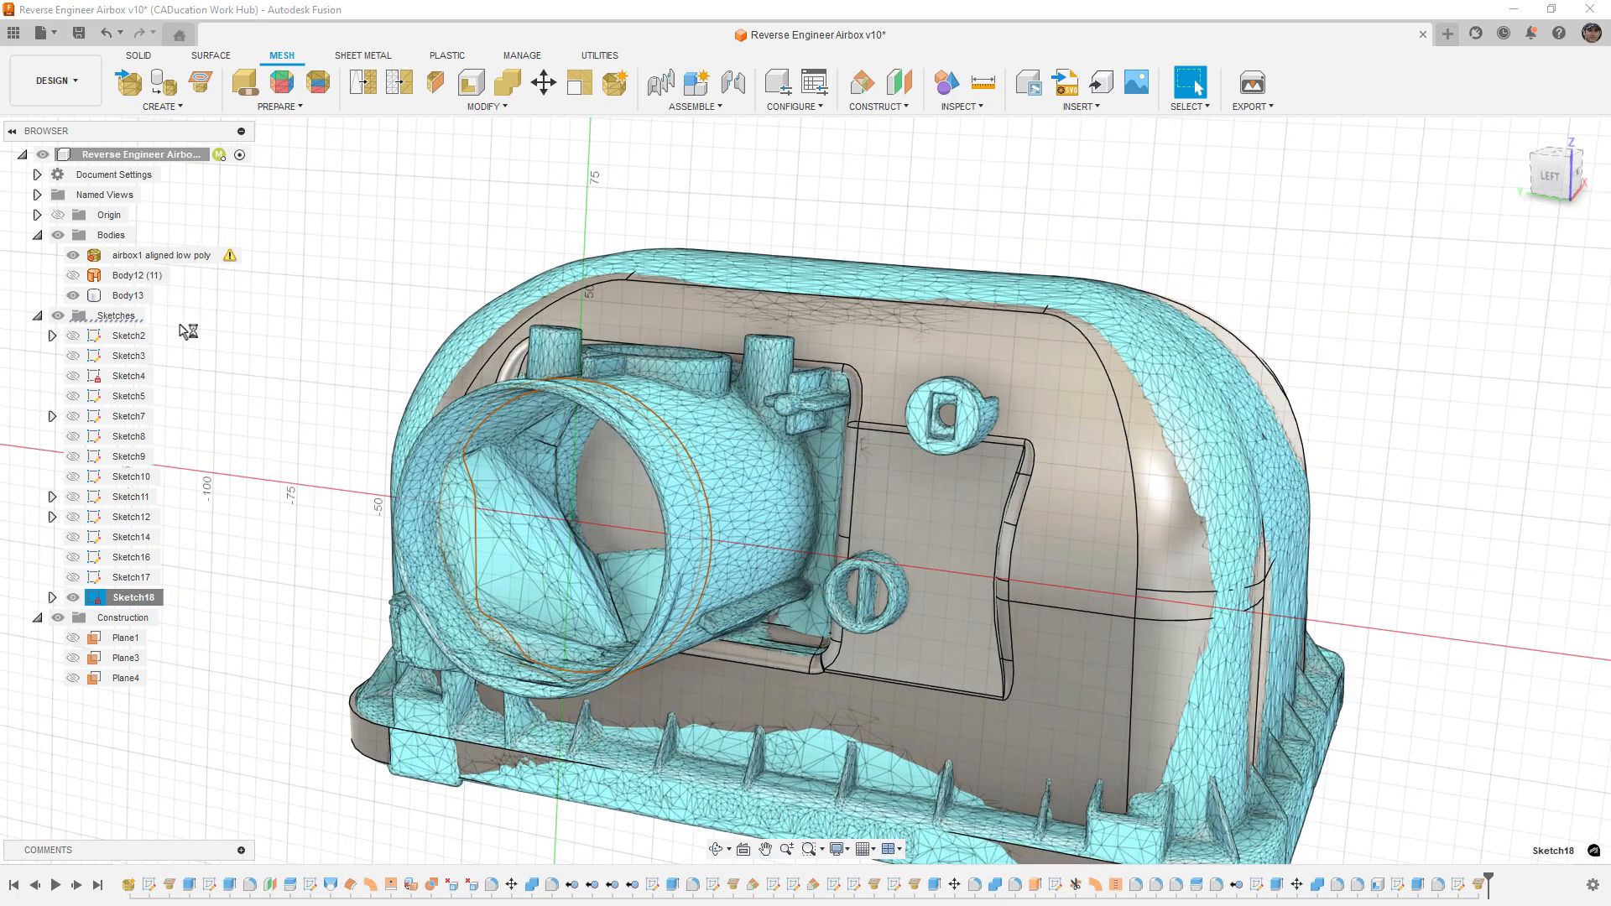
click(224, 107)
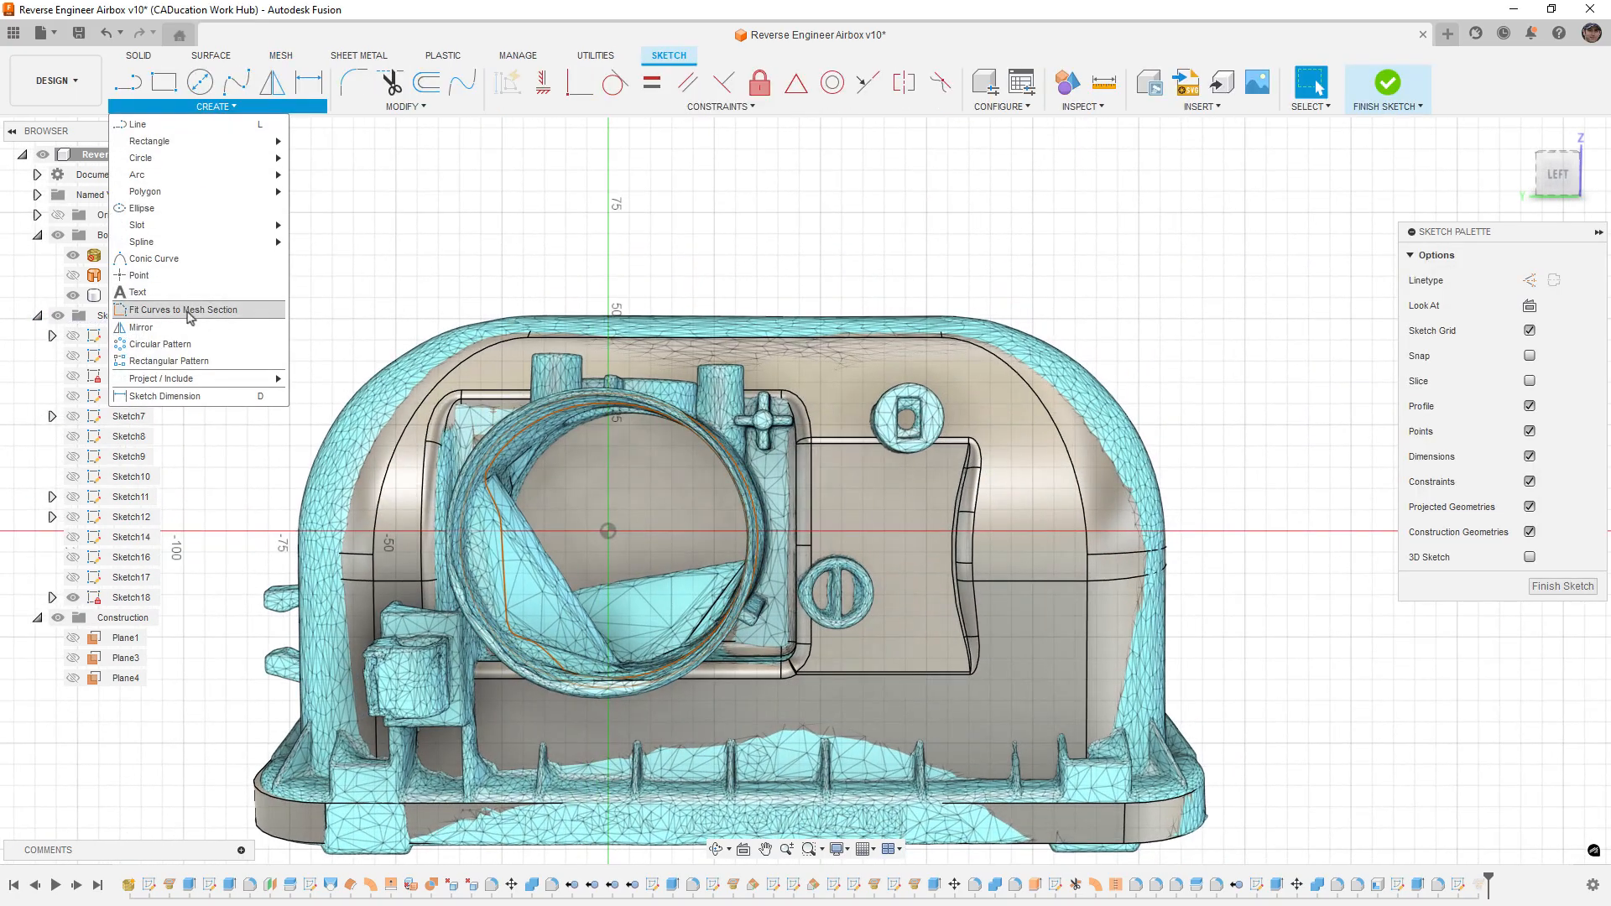
click(183, 310)
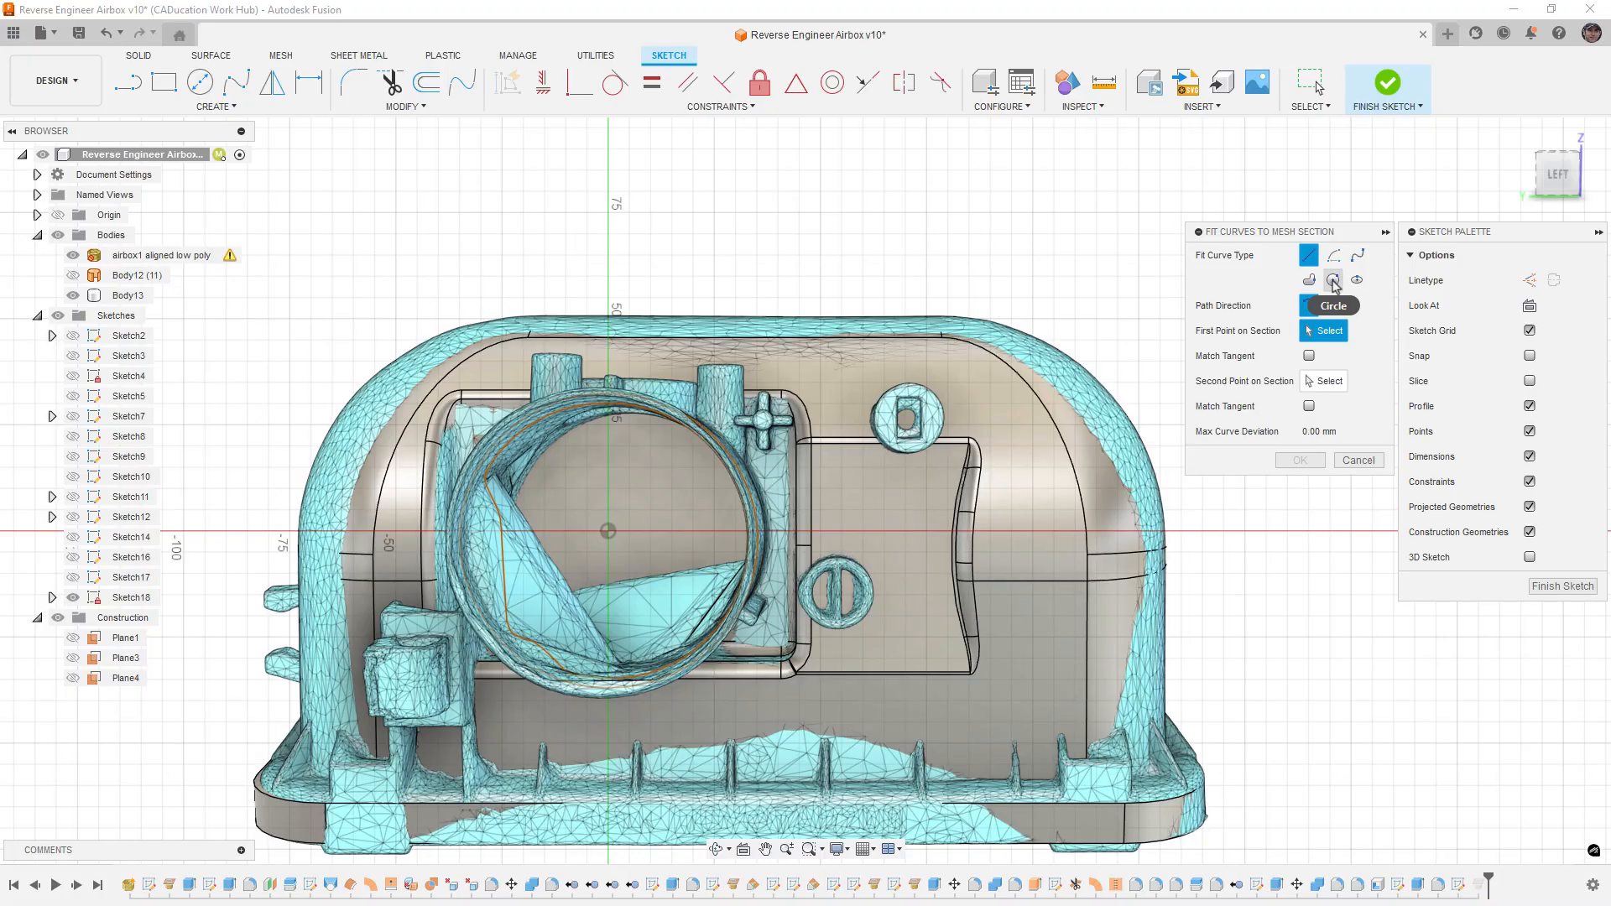
click(1332, 280)
click(707, 437)
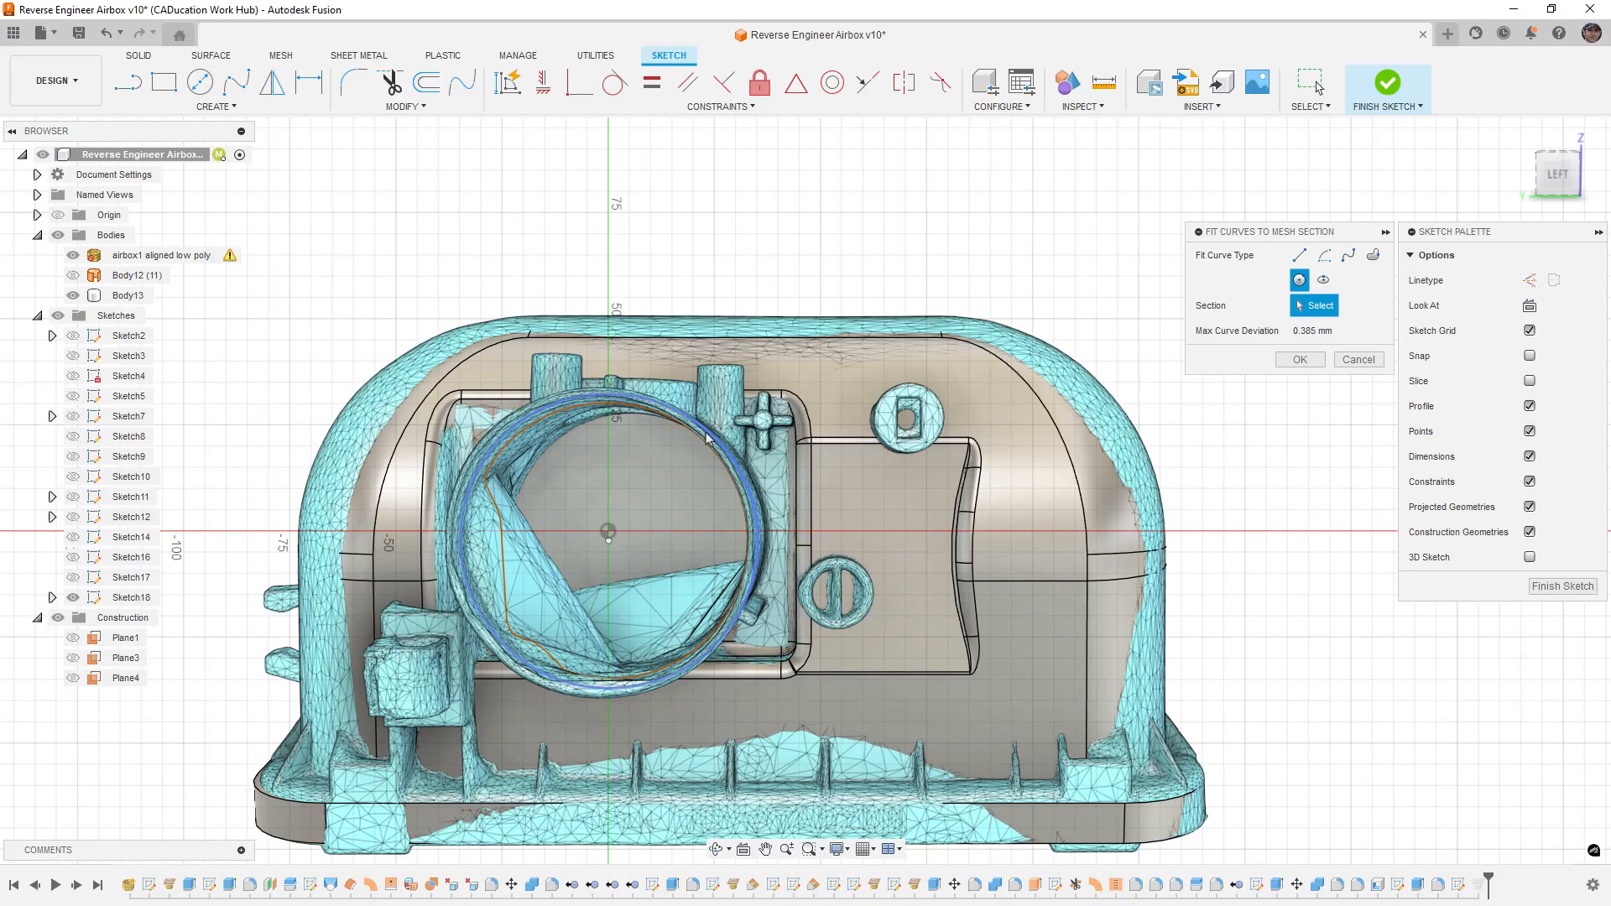
click(621, 408)
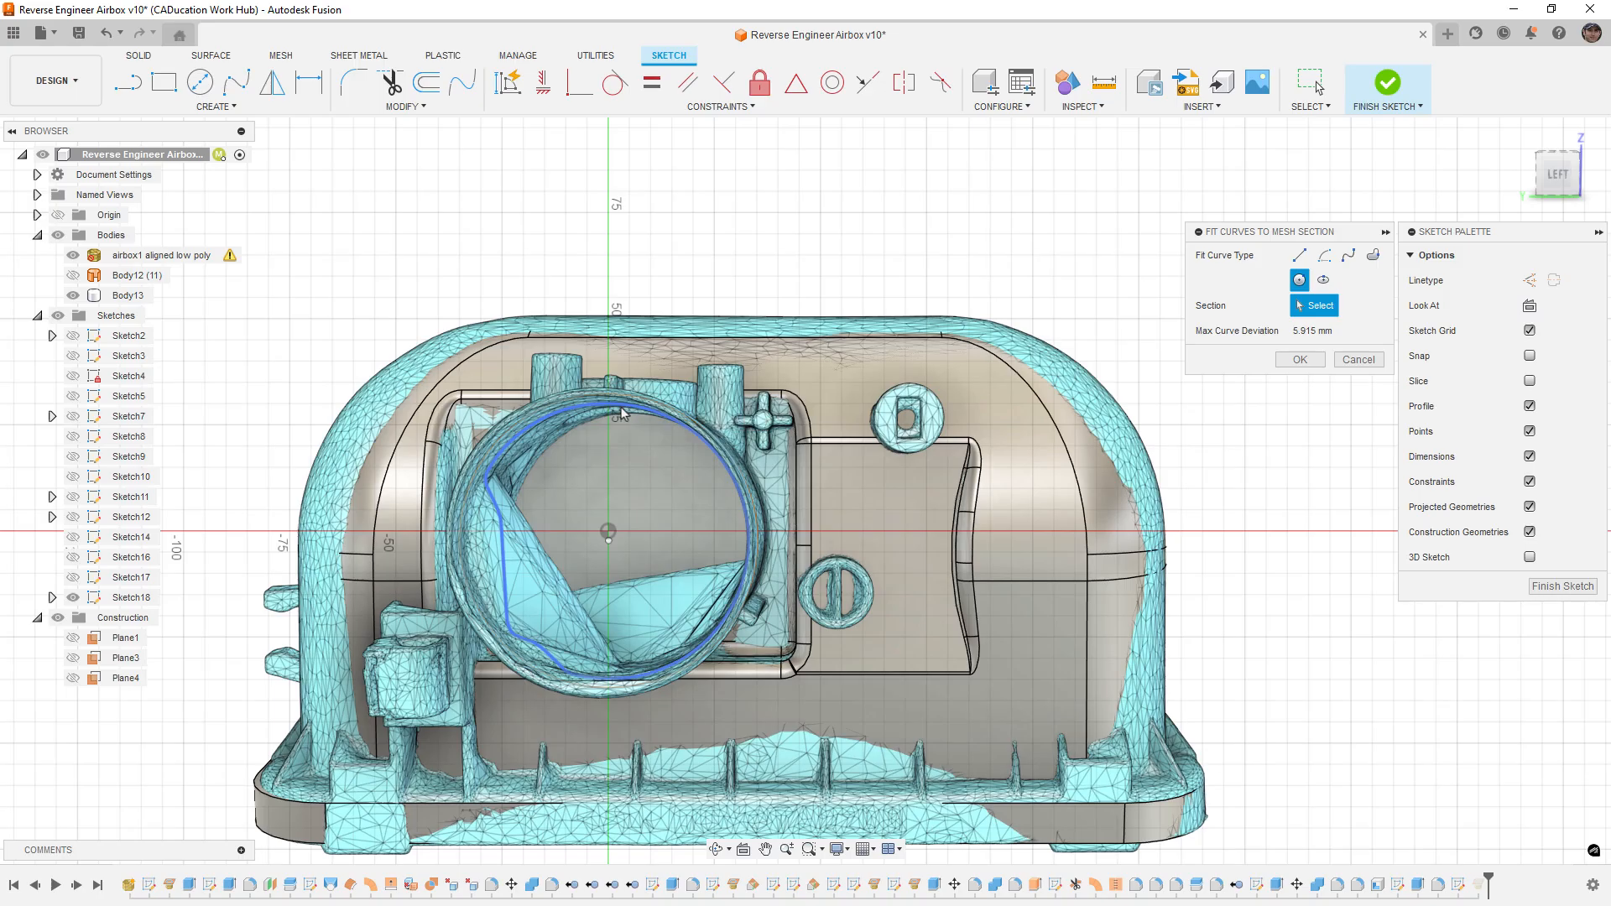
click(1301, 360)
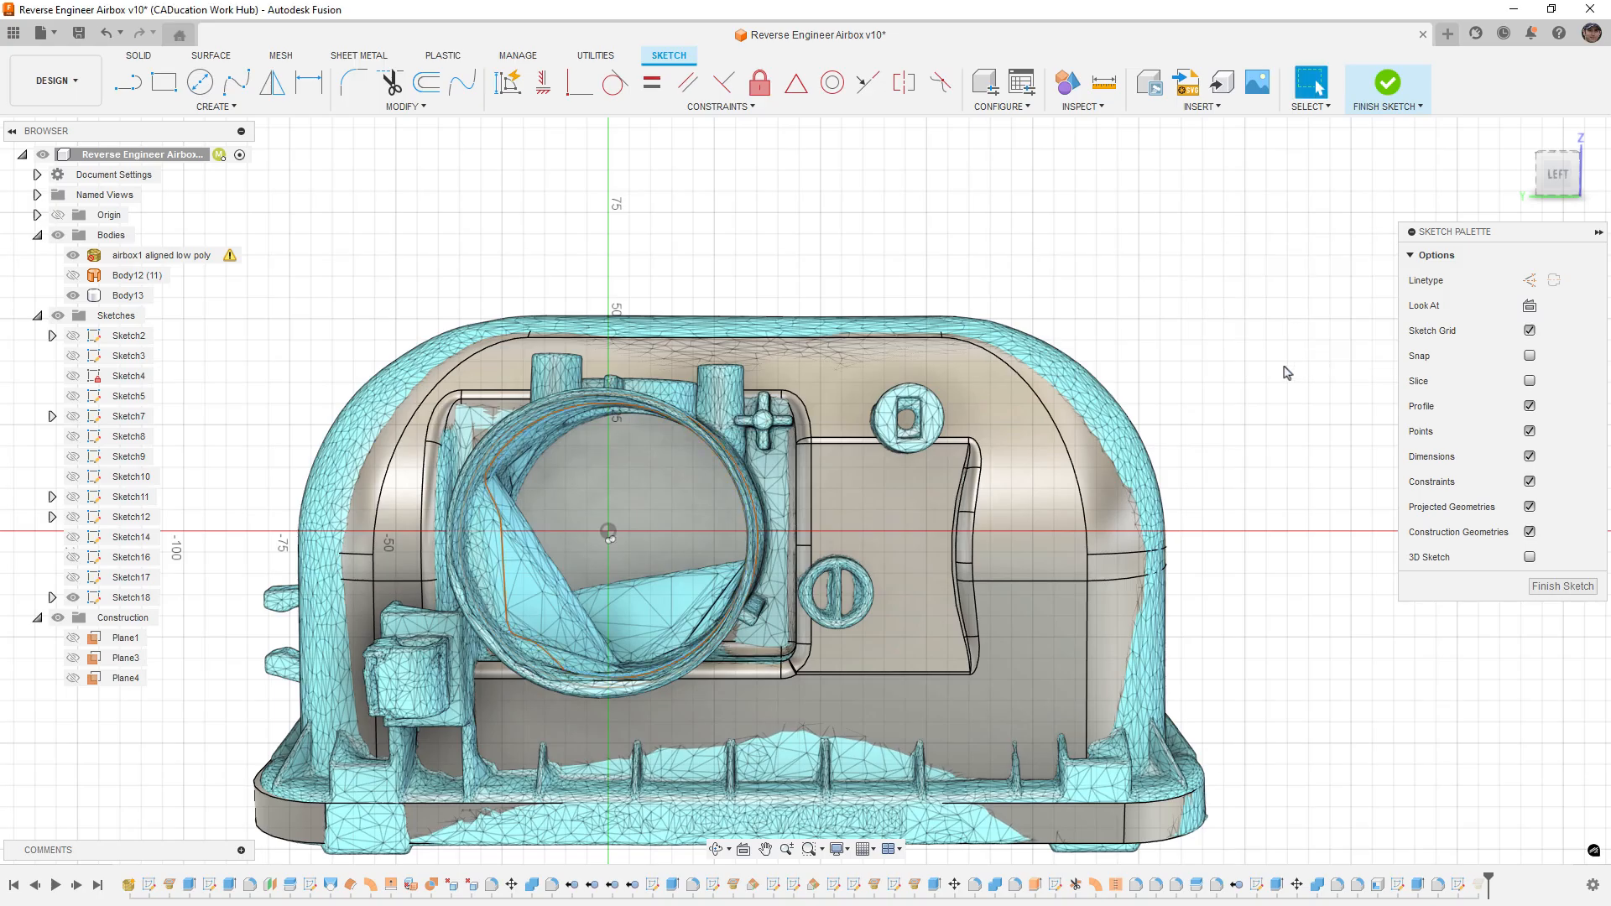
Step: Hide Body13 and the airbox1 aligned low poly mesh to isolate the section sketch
click(73, 297)
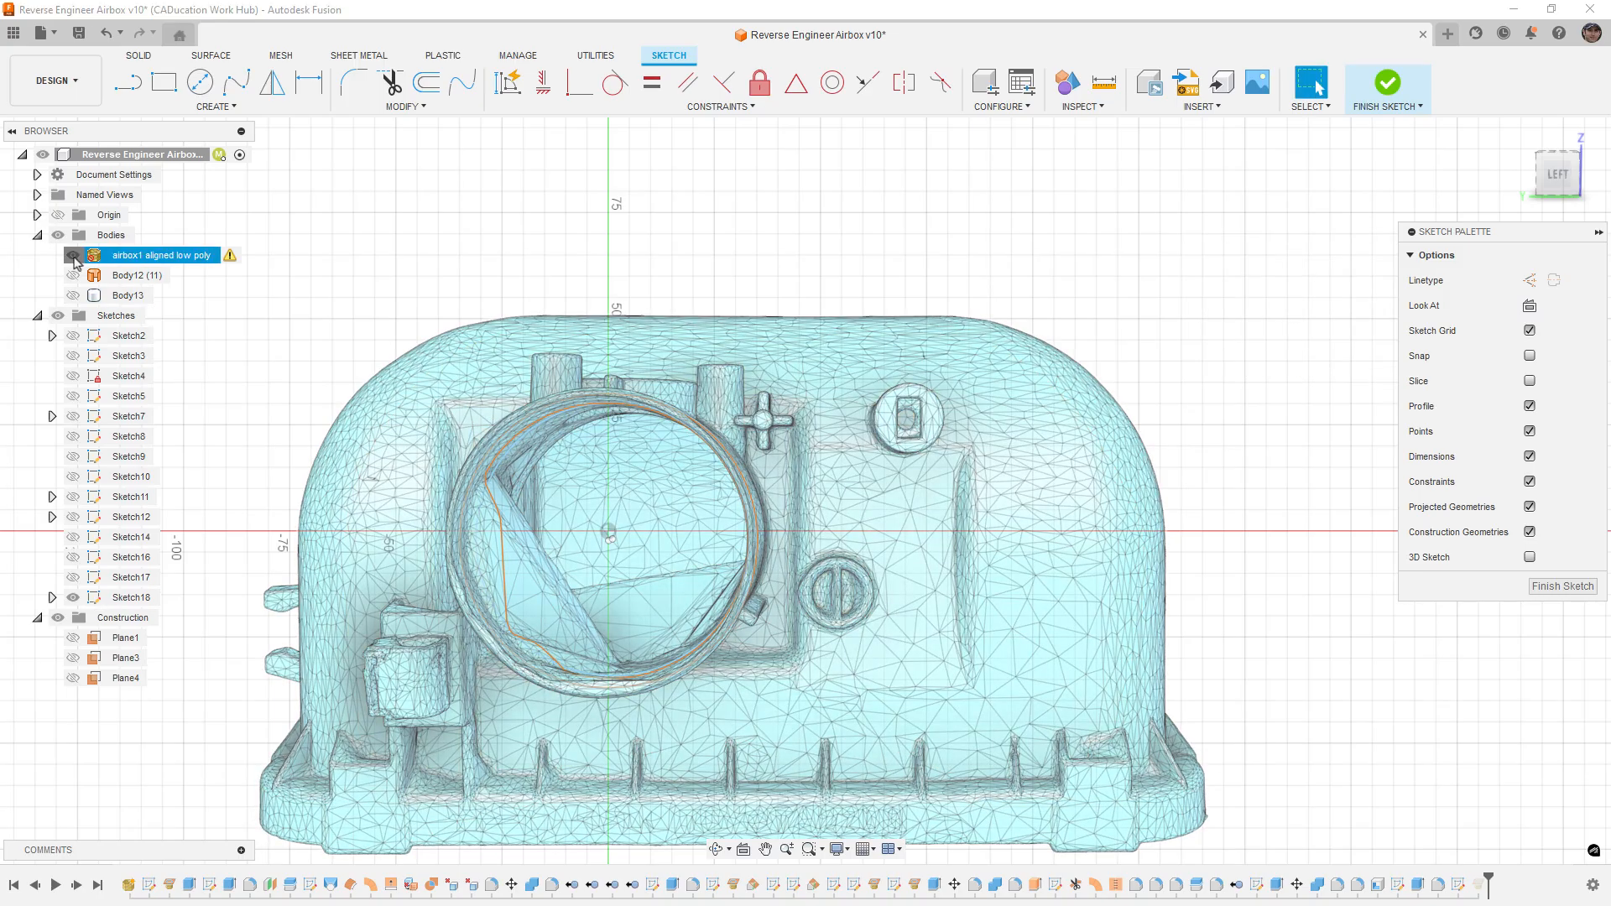
click(73, 255)
scroll(521, 460, up, 3)
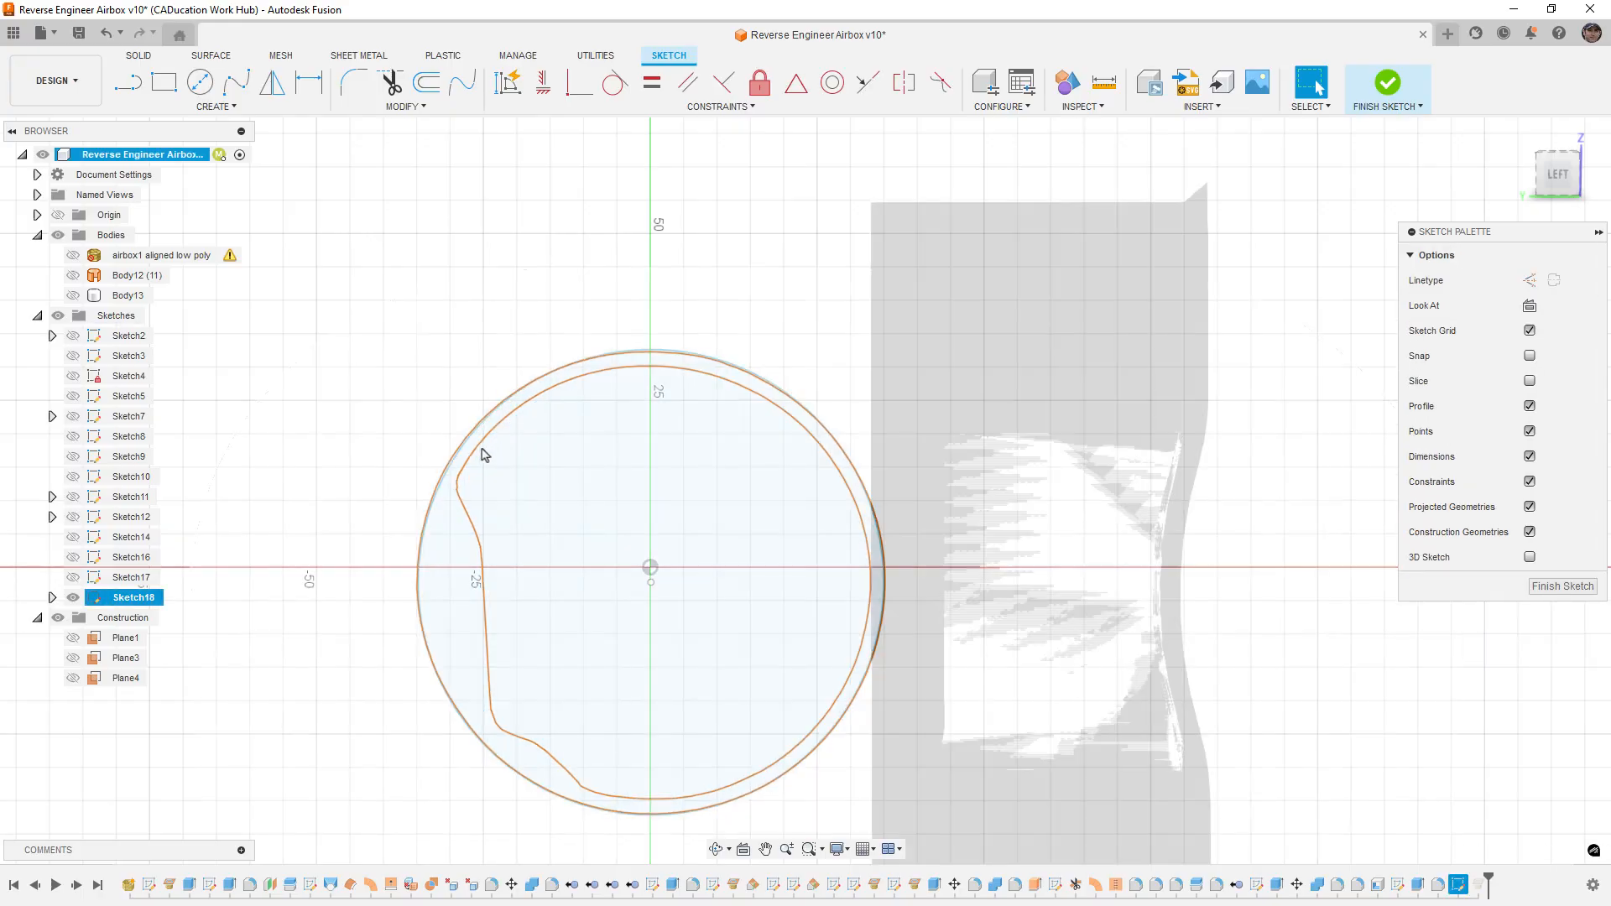
Step: Dimension the fitted outer circle to a 70 mm diameter and fix its centre point in place
click(453, 472)
key(d)
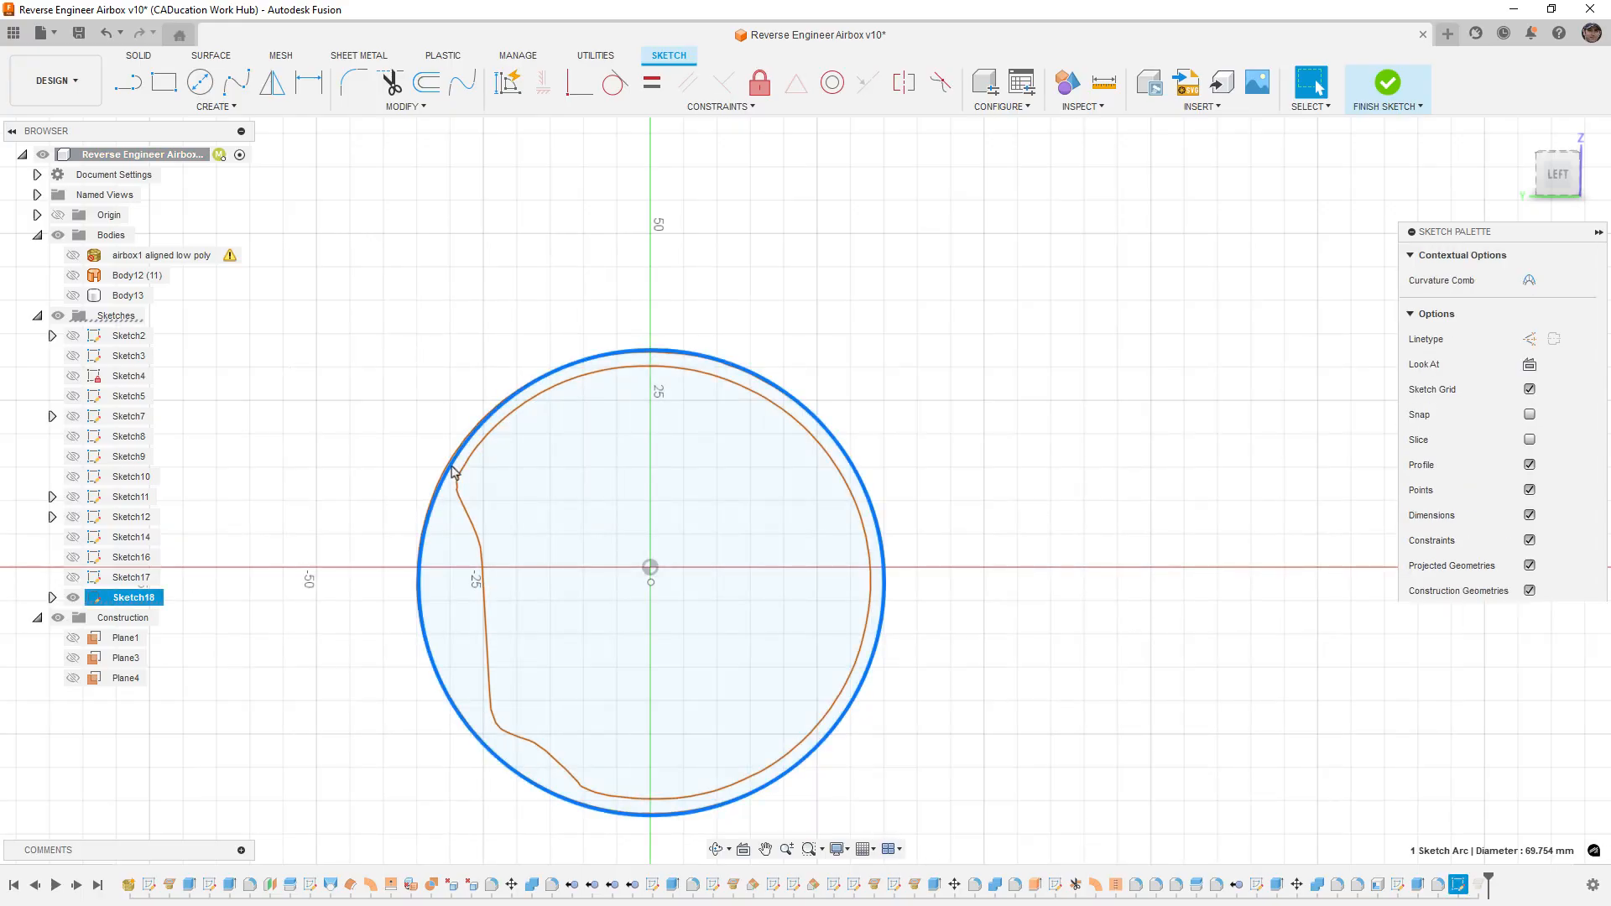
click(503, 346)
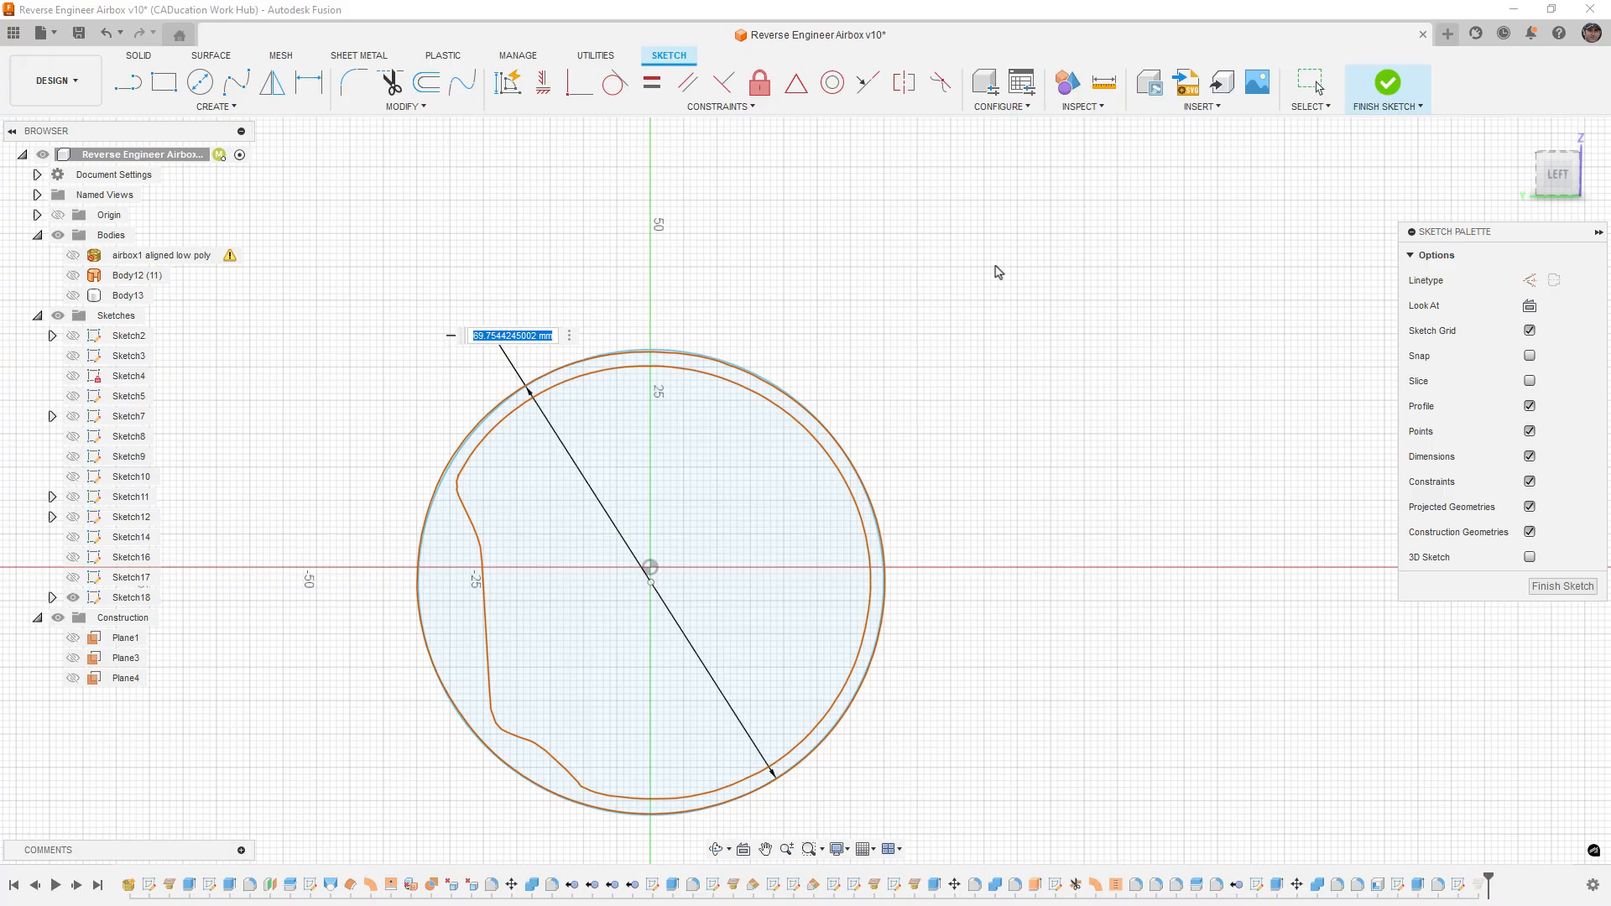
text(70)
key(Return)
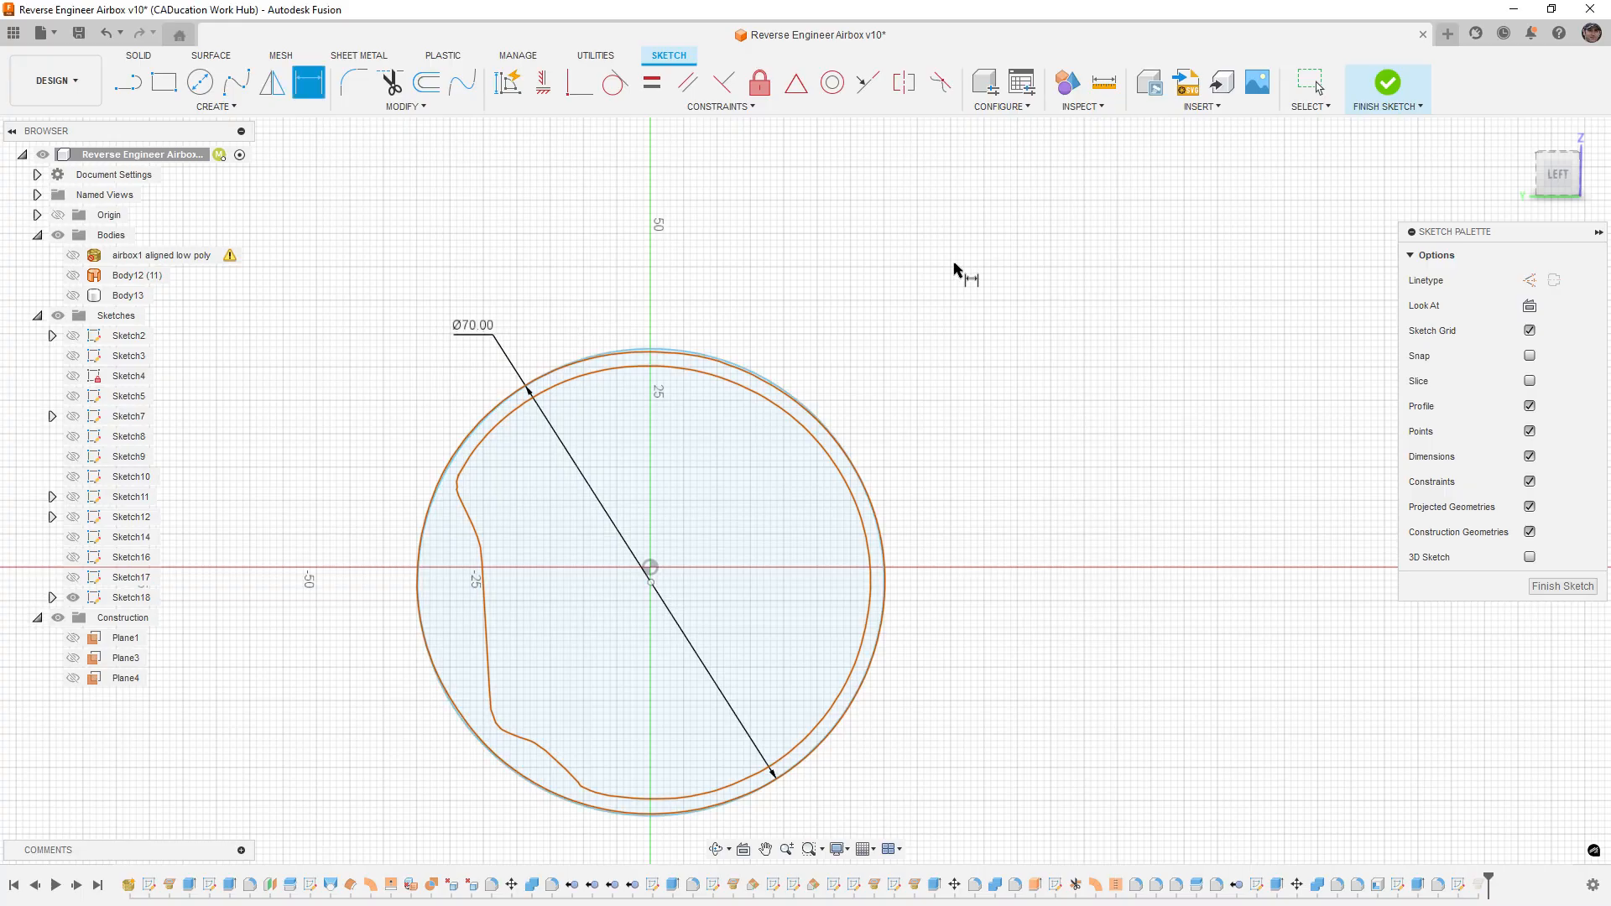
key(Escape)
click(759, 83)
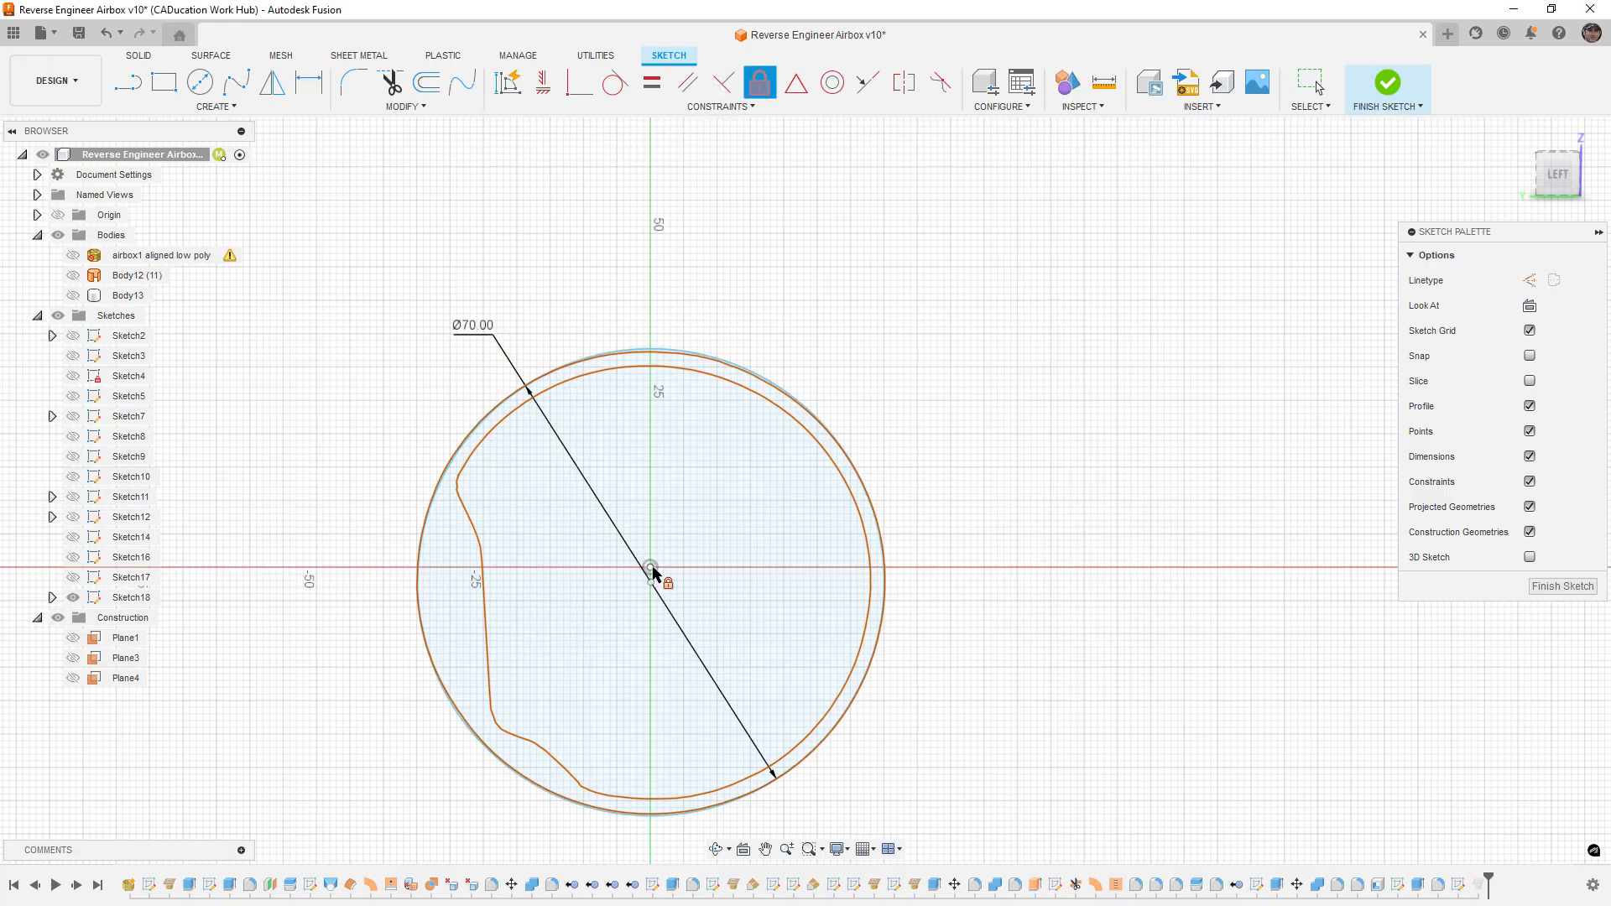
click(651, 582)
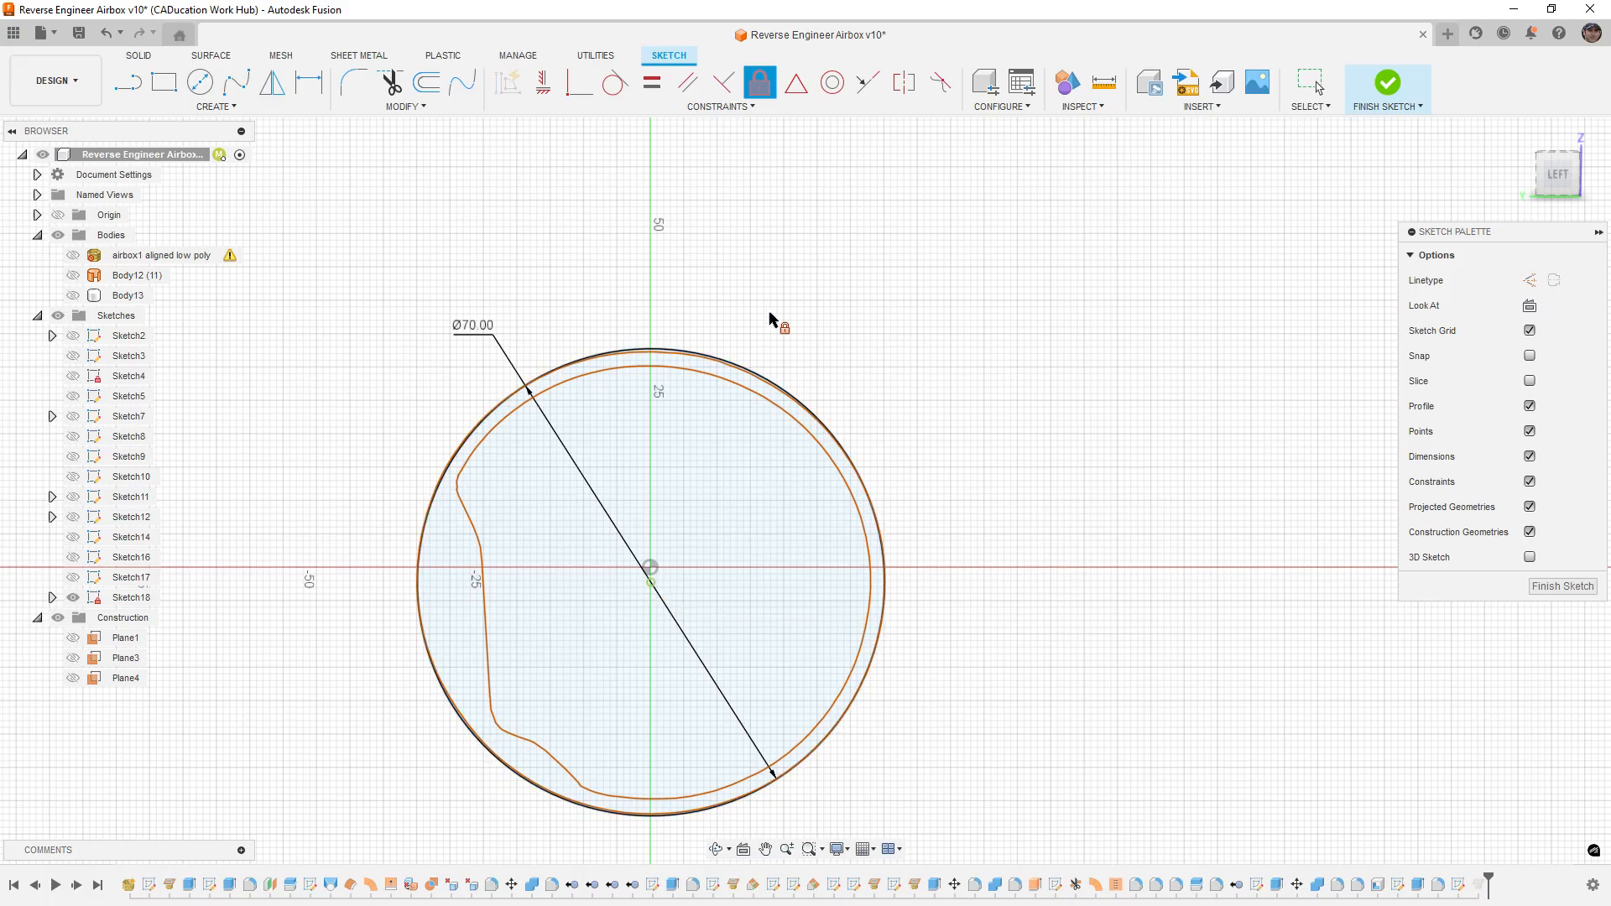
key(Escape)
Step: Draw a 65 mm diameter circle on the outer circle's centre for the tube's inner wall and finish the sketch
click(200, 82)
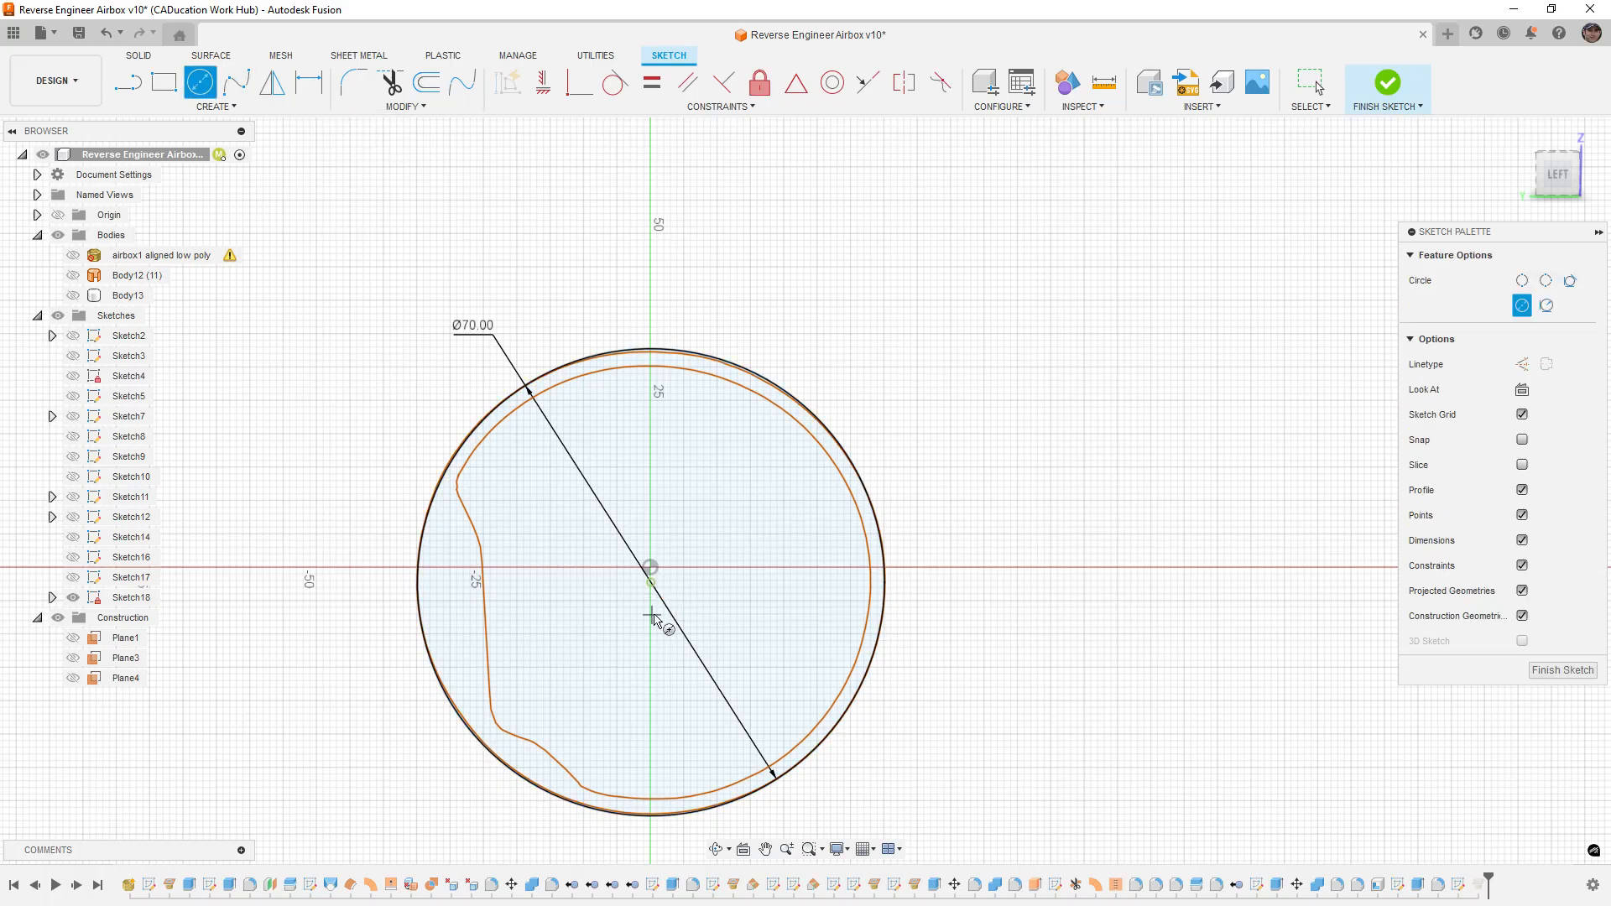
click(651, 582)
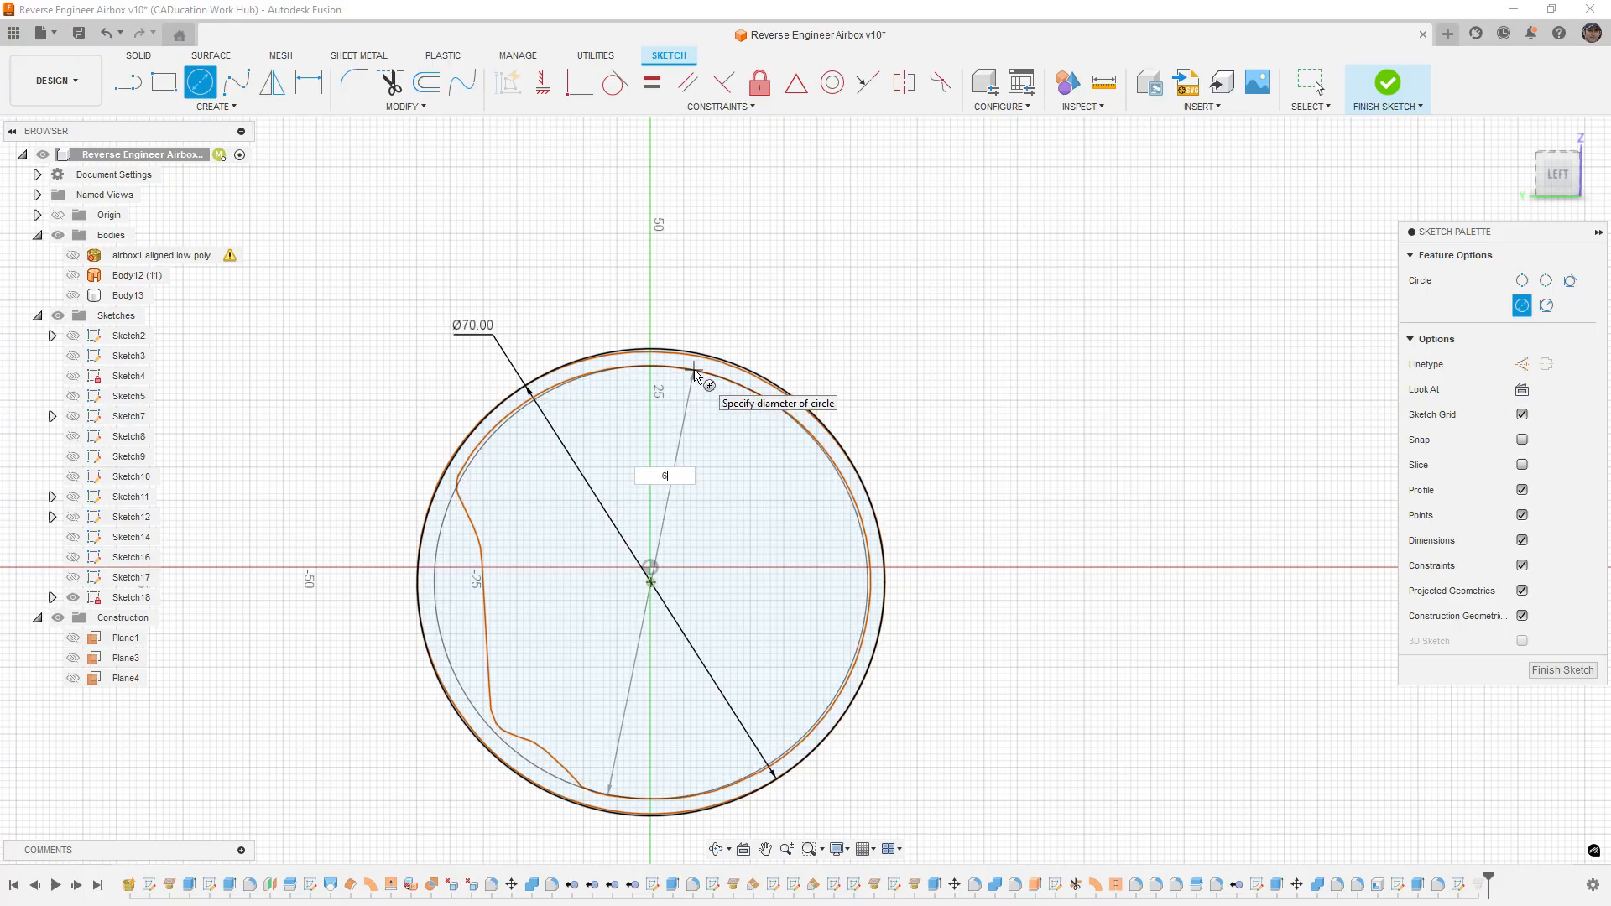
key(Return)
key(Escape)
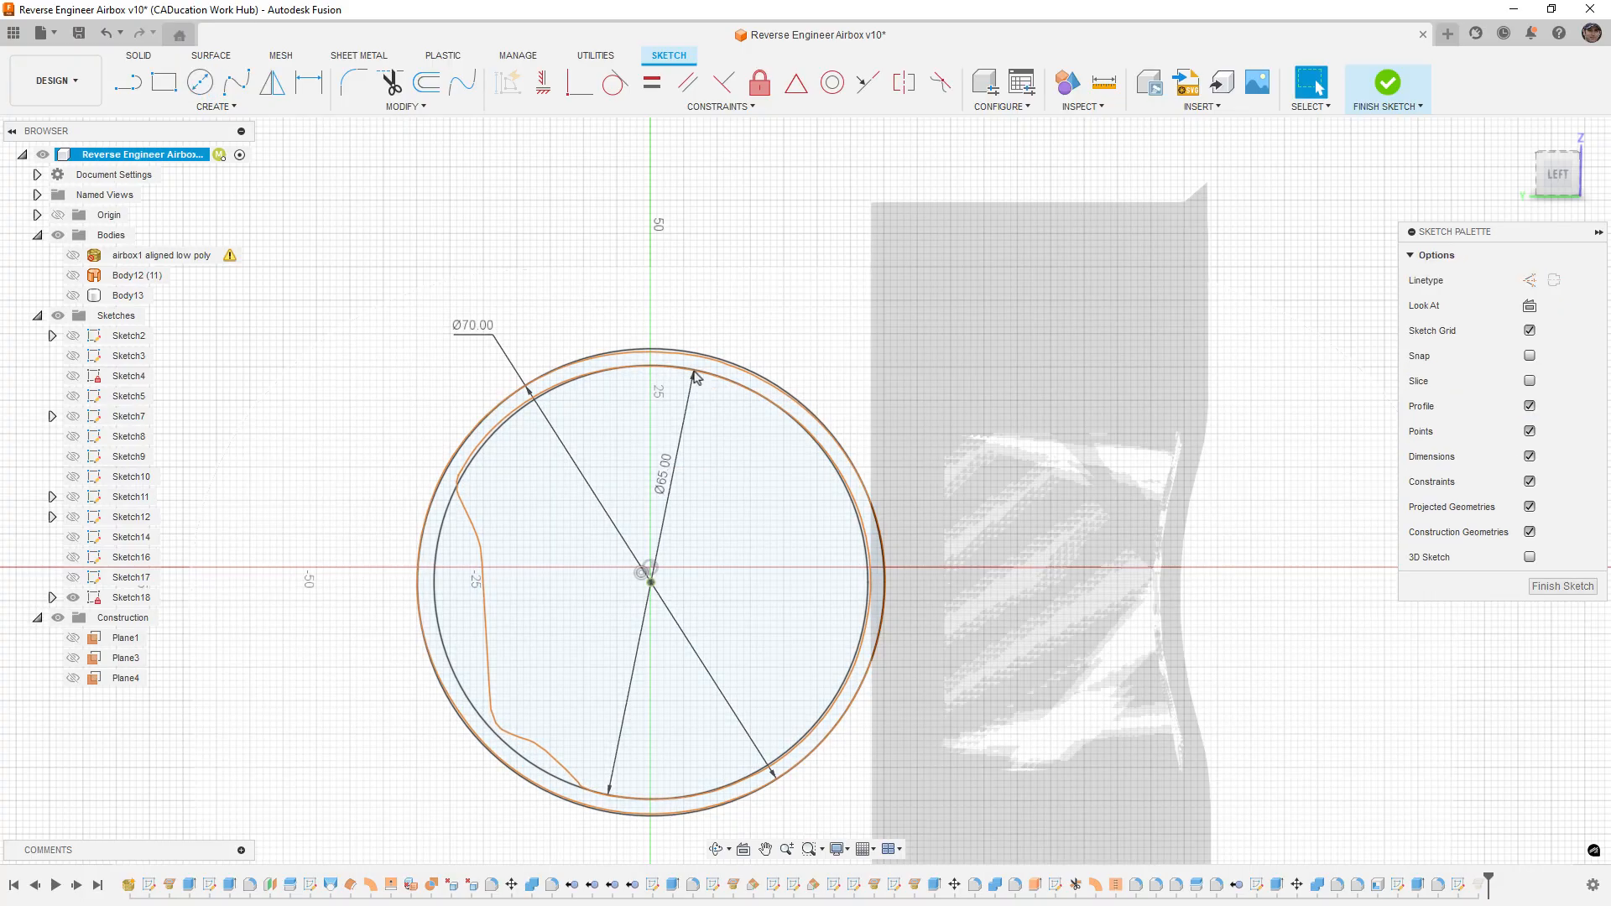
click(1387, 82)
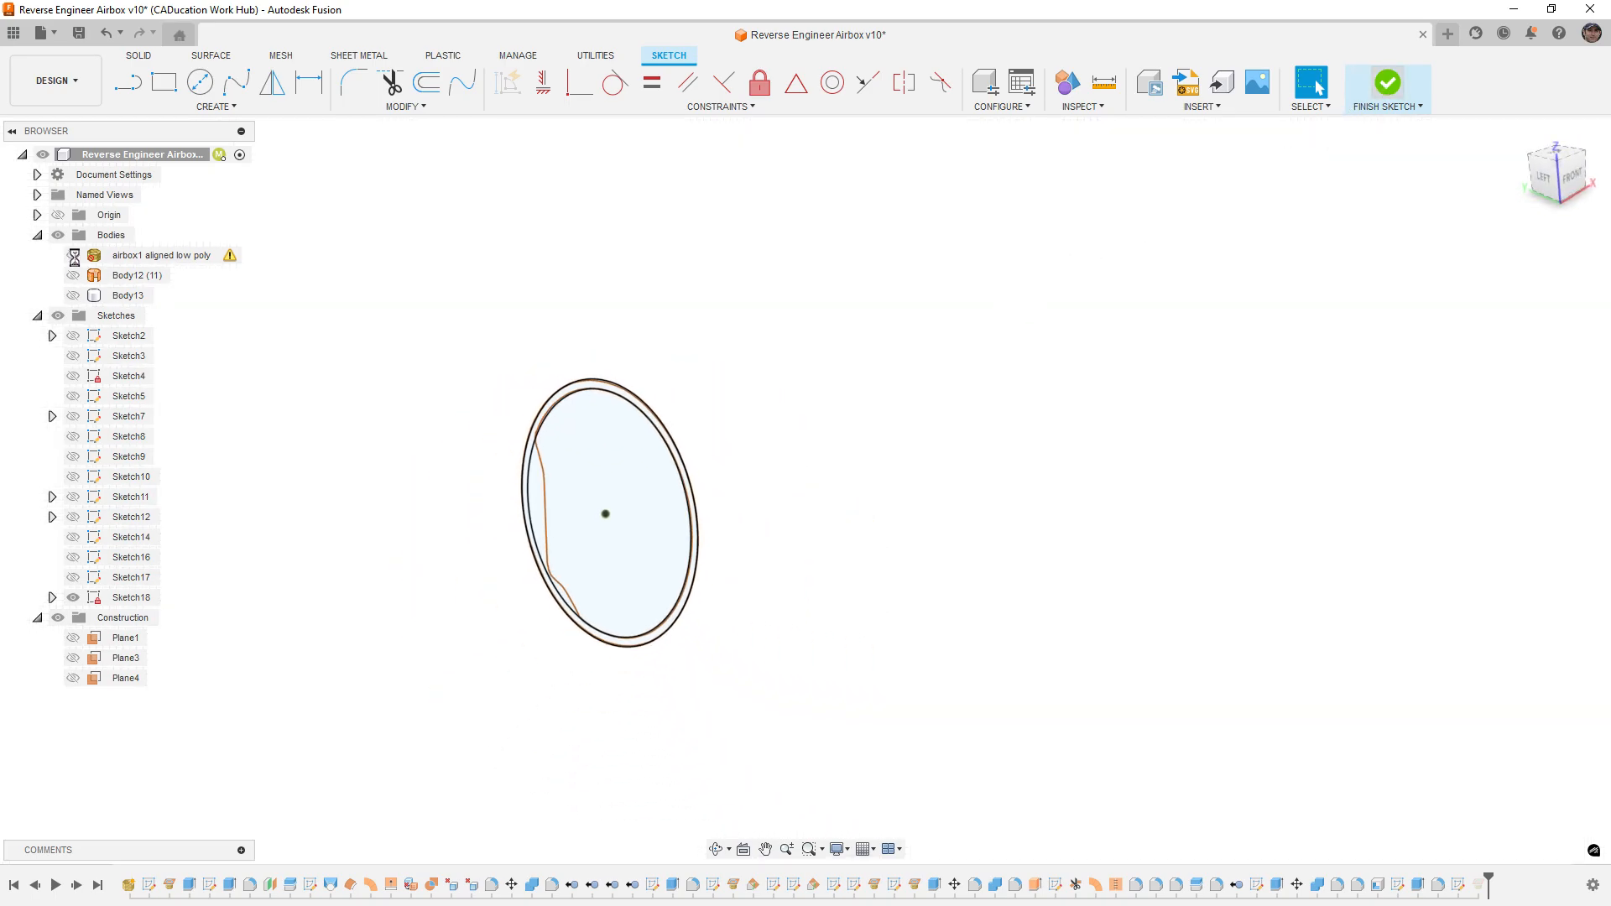
Step: Extrude the ring profile between the two circles up to Body13 as a Join, with the airbox1 aligned low poly mesh hidden
click(74, 255)
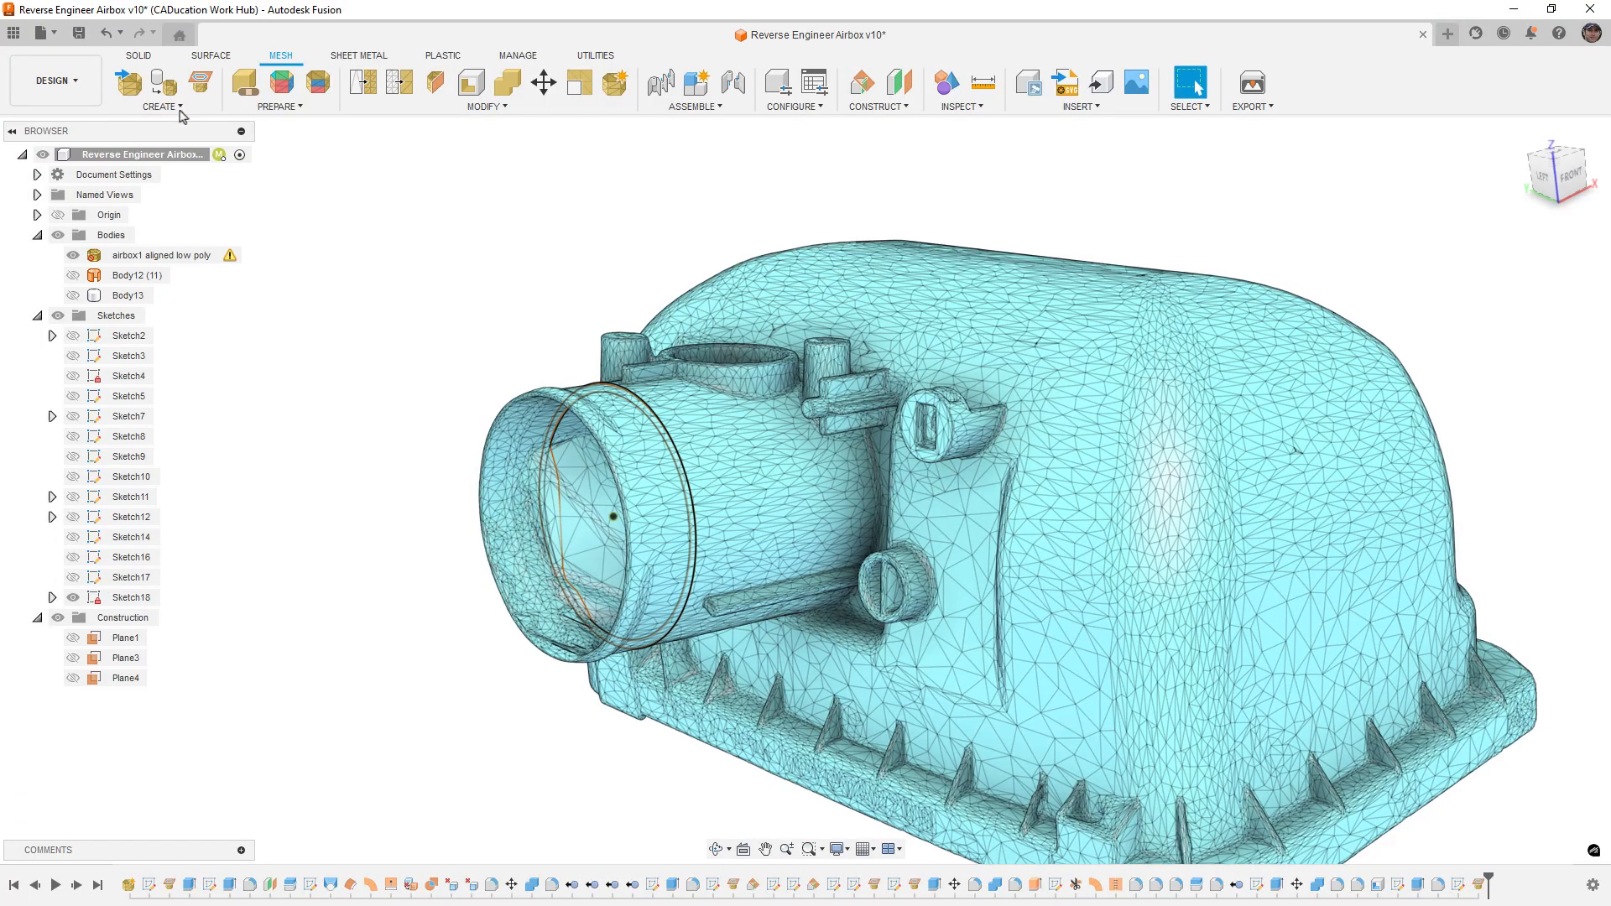
click(139, 55)
click(164, 83)
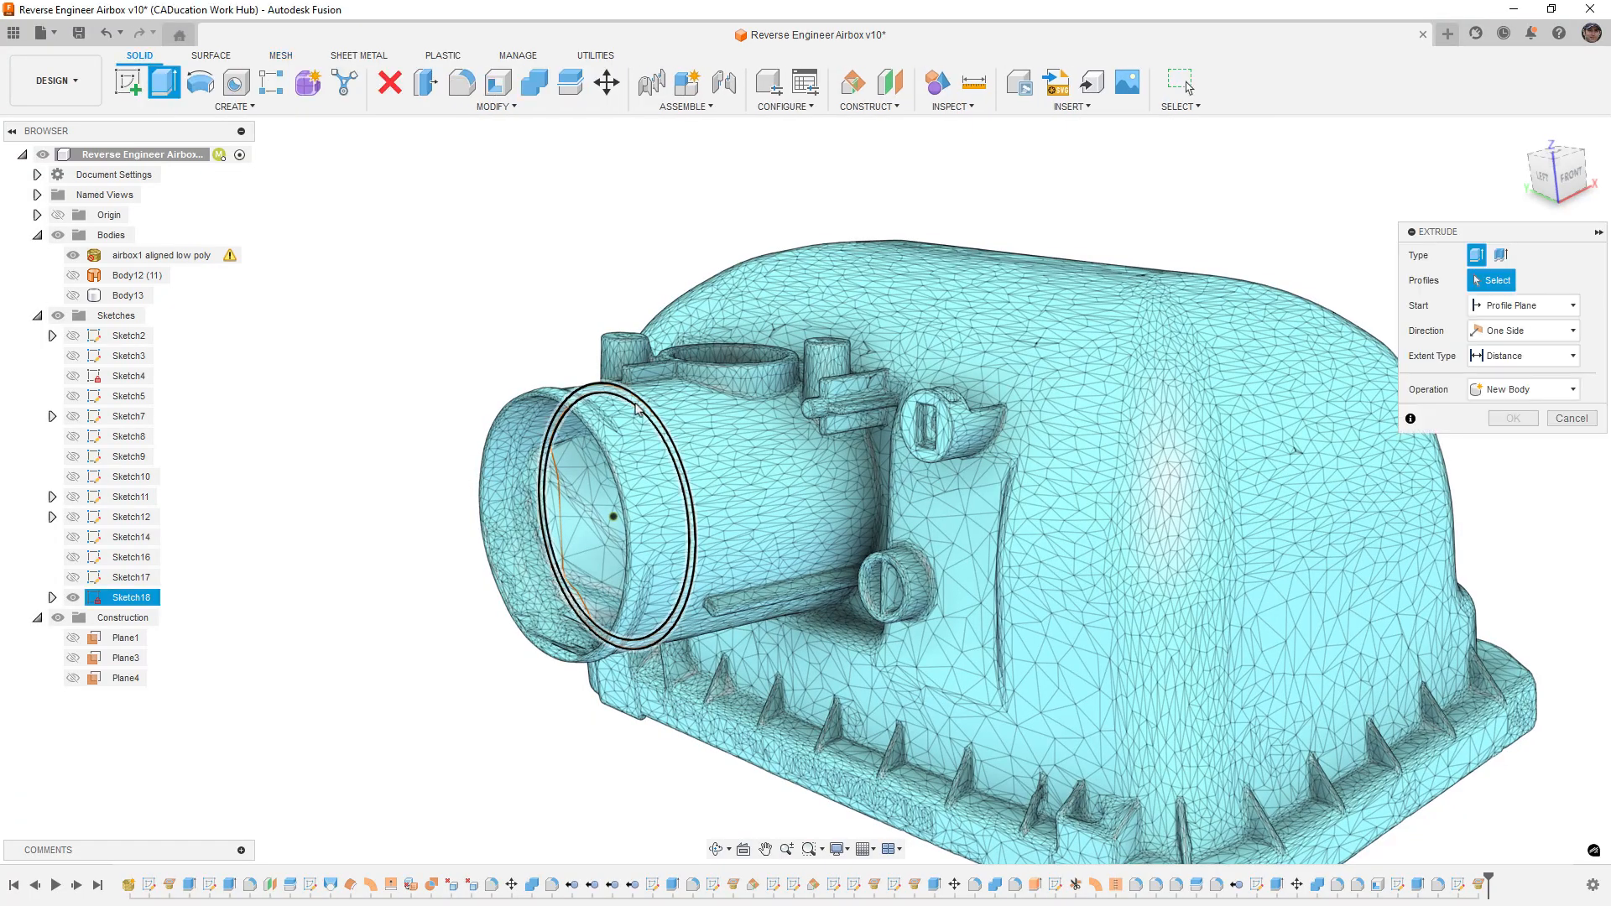
click(636, 409)
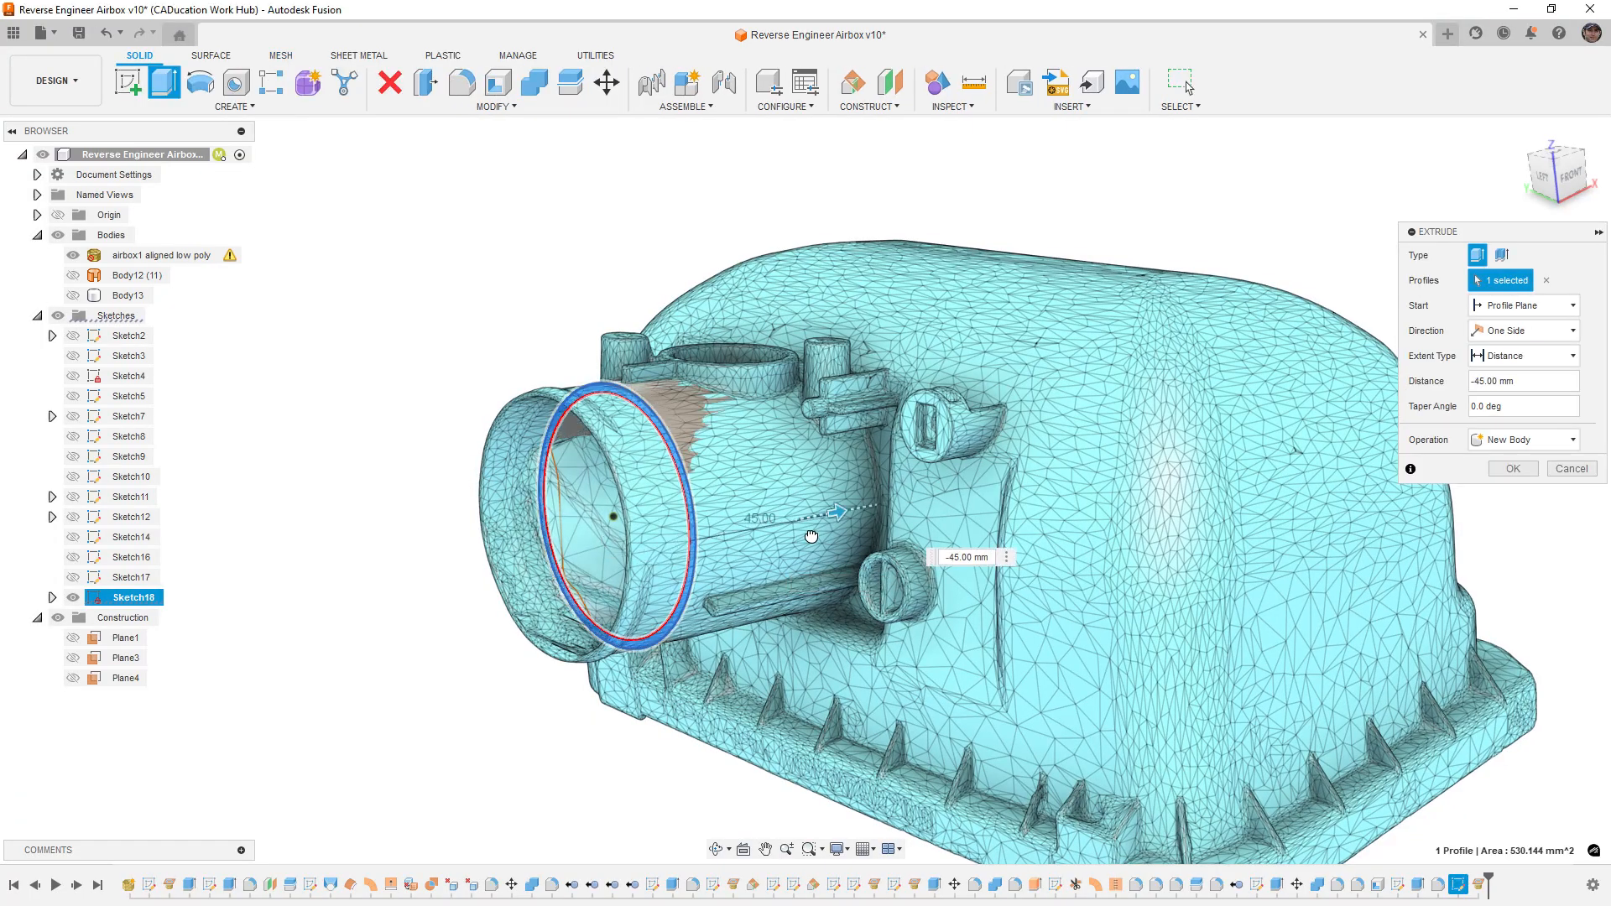
click(1544, 336)
click(1543, 350)
click(1541, 355)
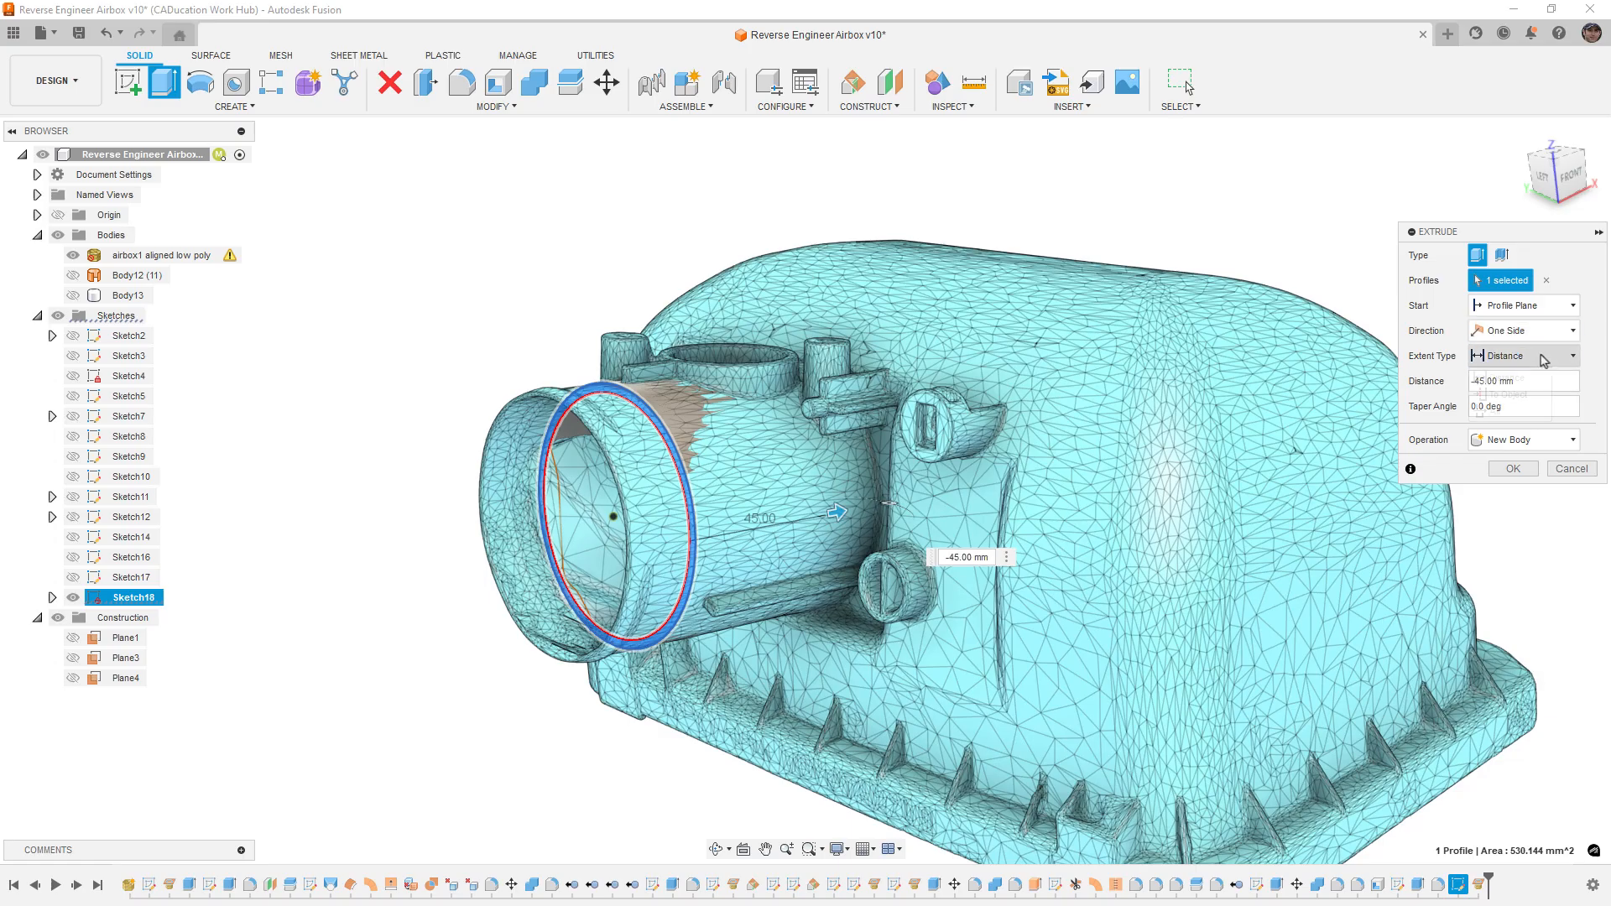
click(1517, 395)
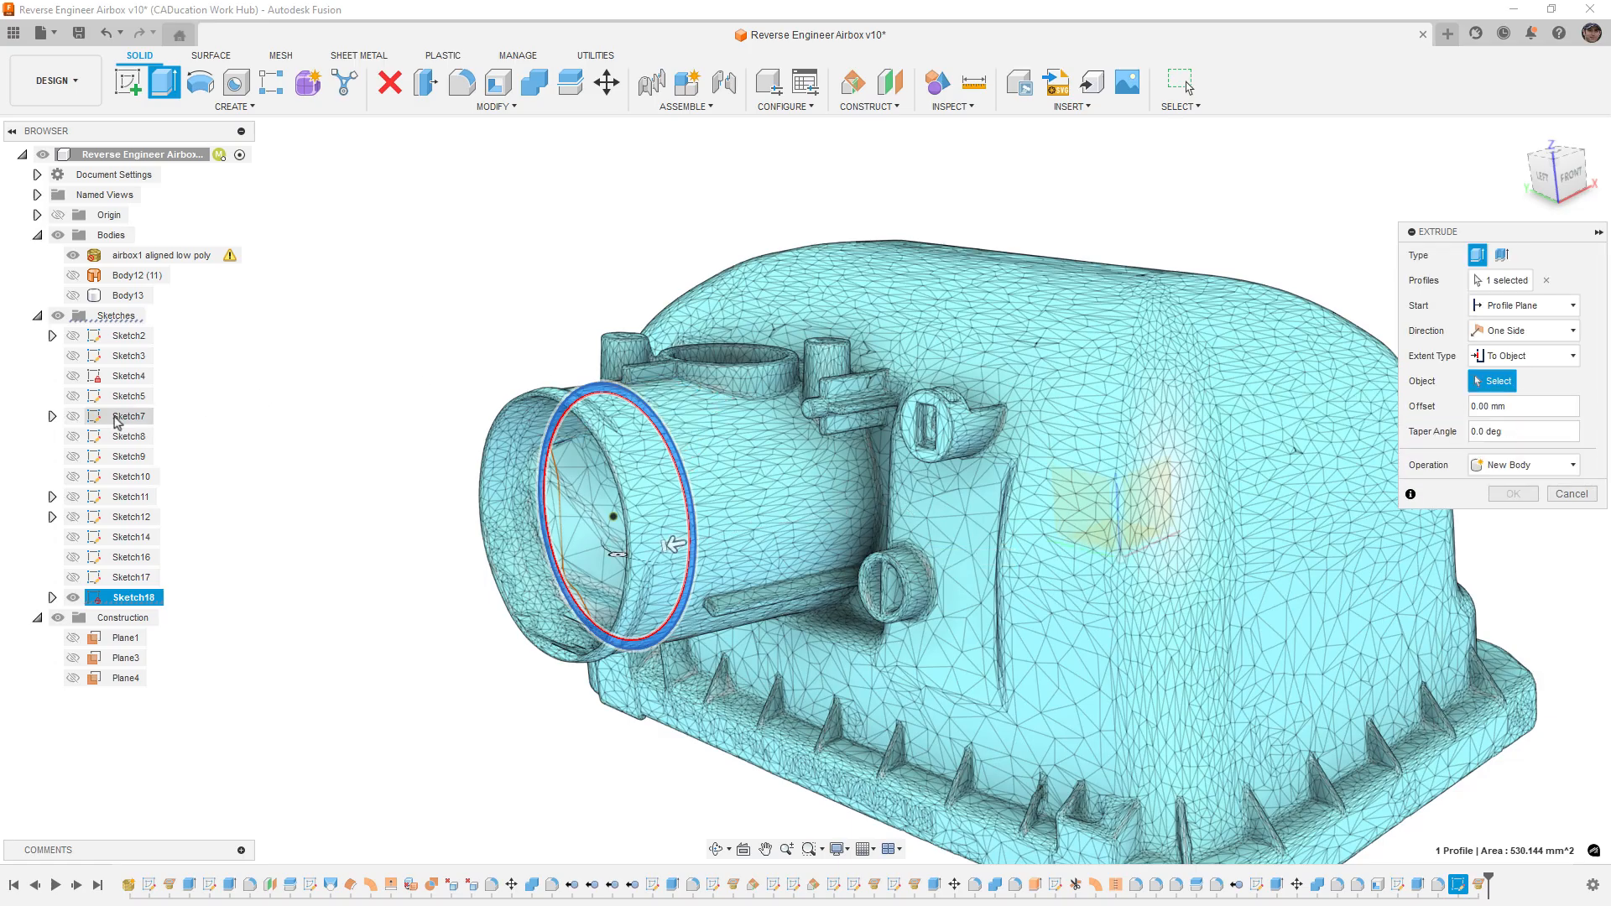
click(98, 296)
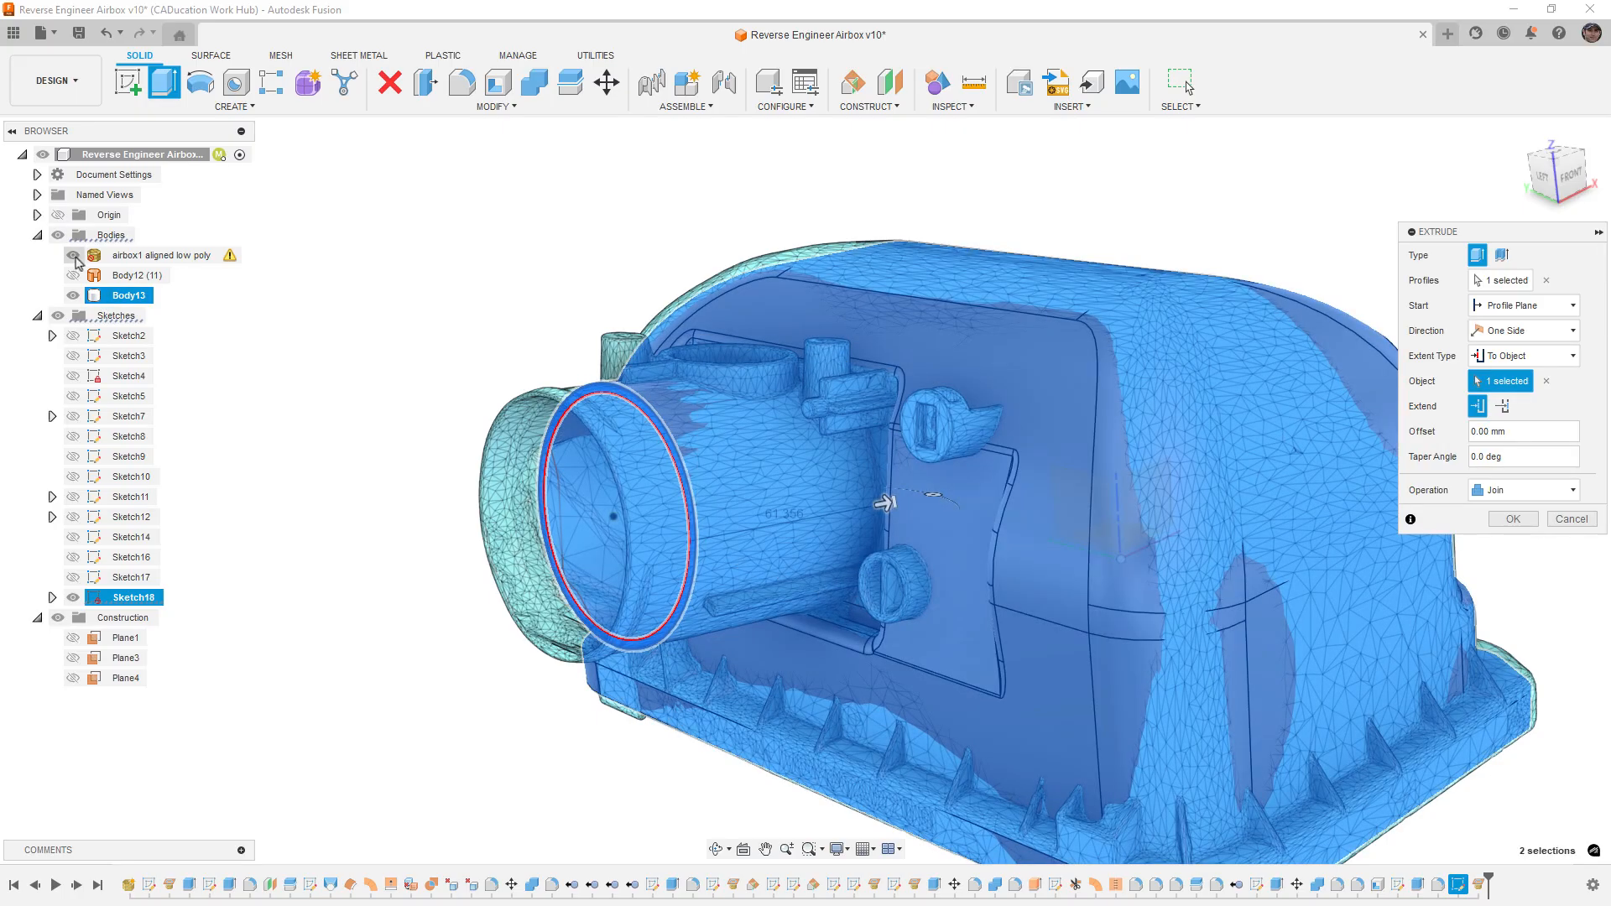
click(73, 255)
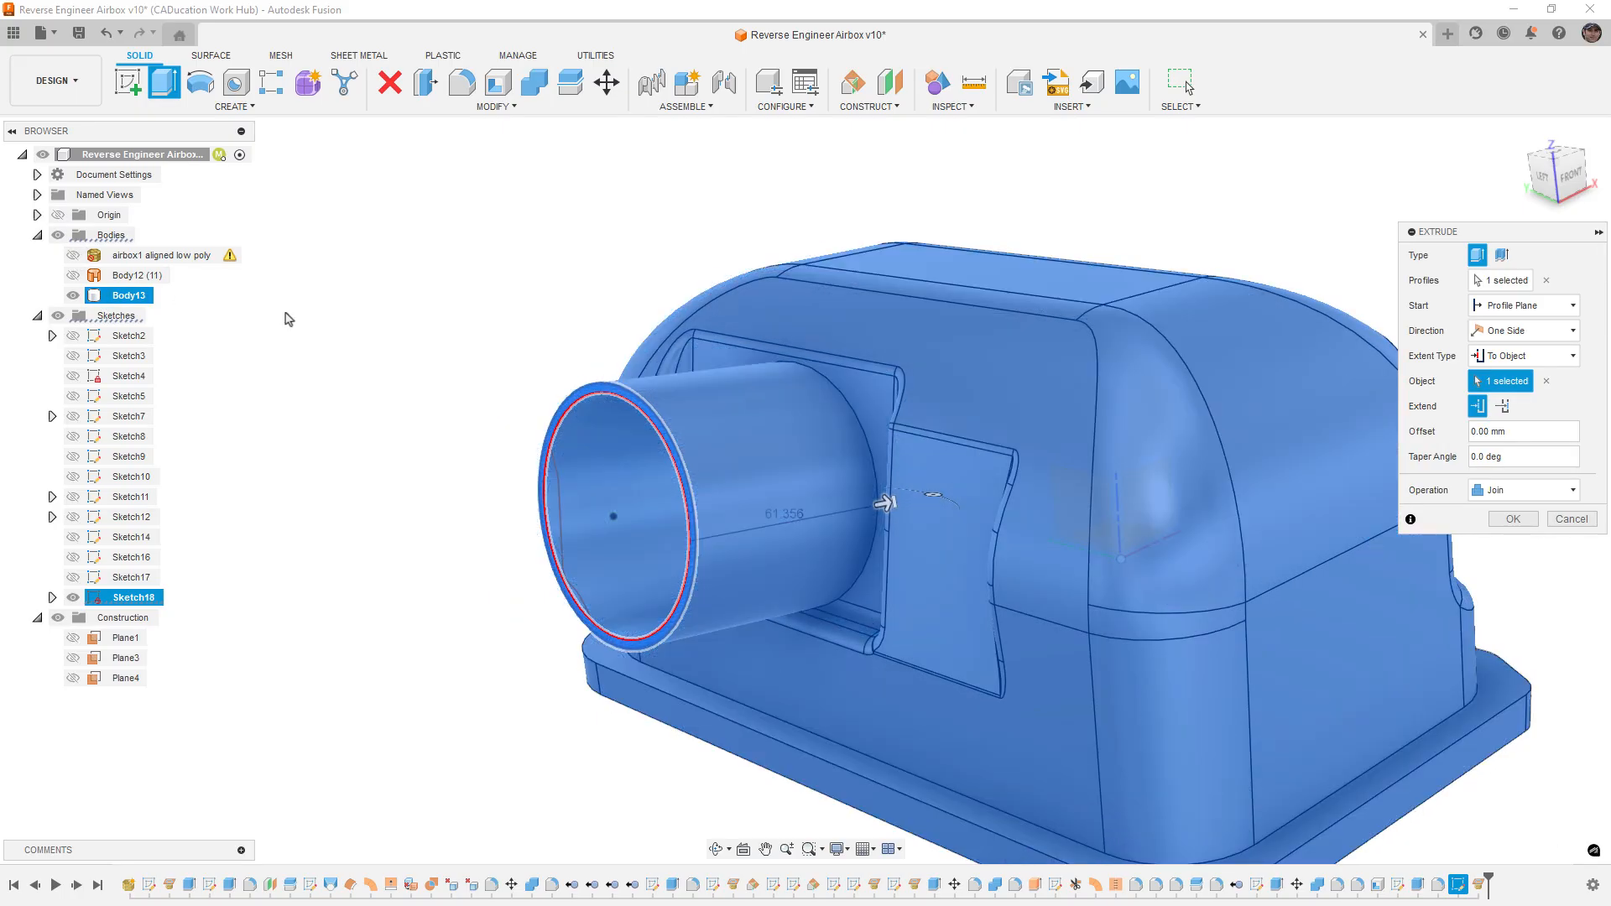
shift+middle_drag(741, 439, 747, 432)
scroll(934, 438, down, 3)
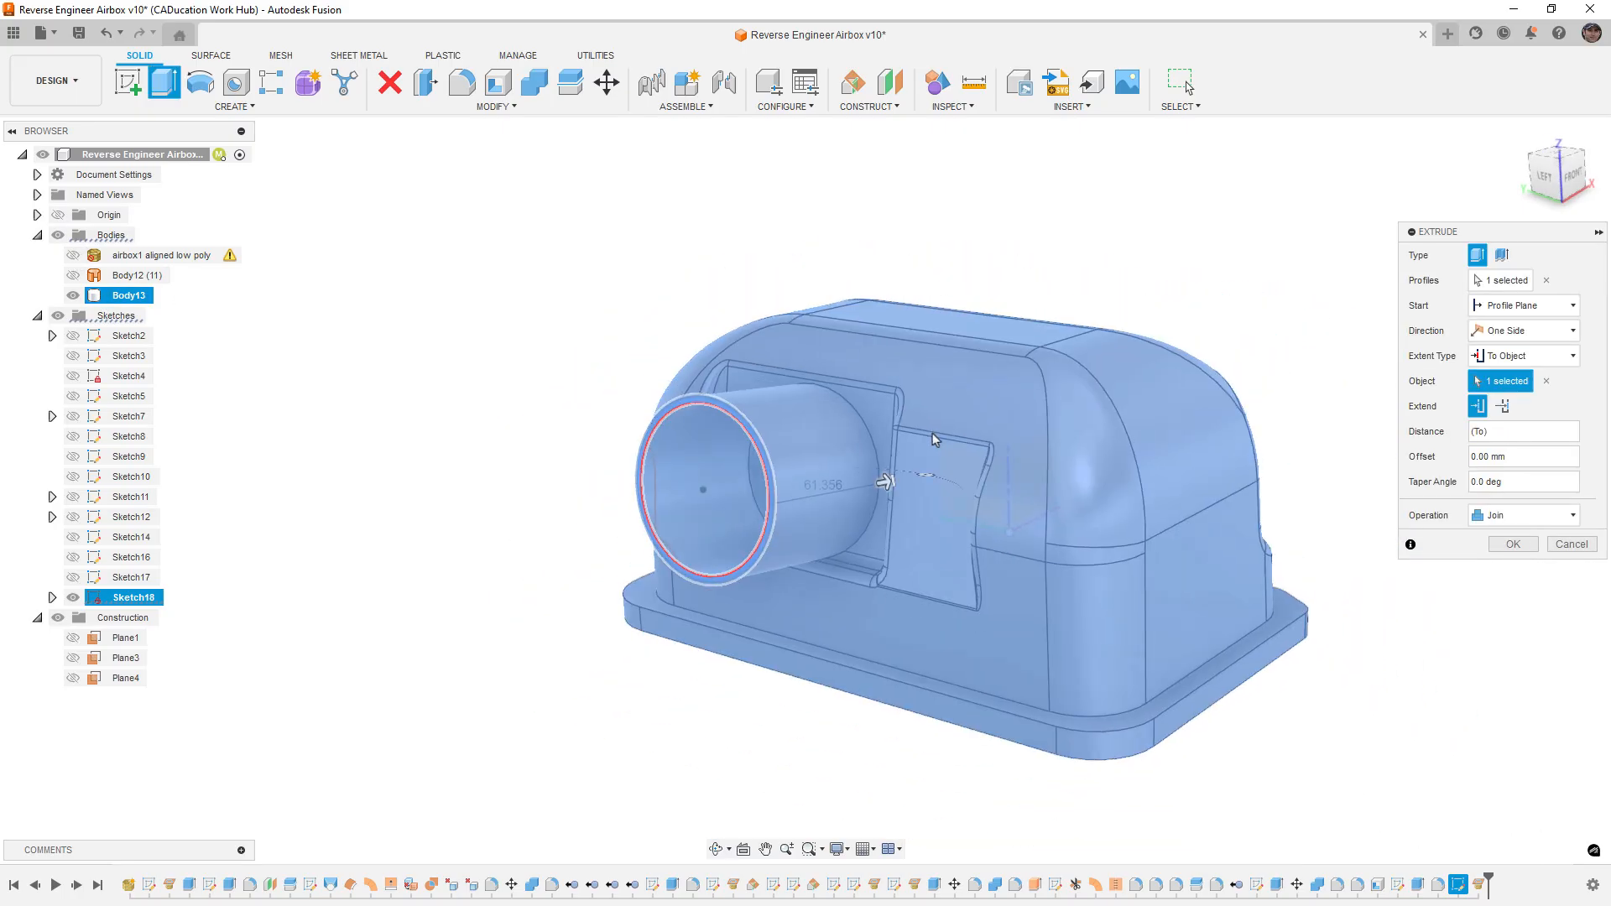
shift+middle_drag(968, 616, 906, 610)
scroll(762, 626, up, 8)
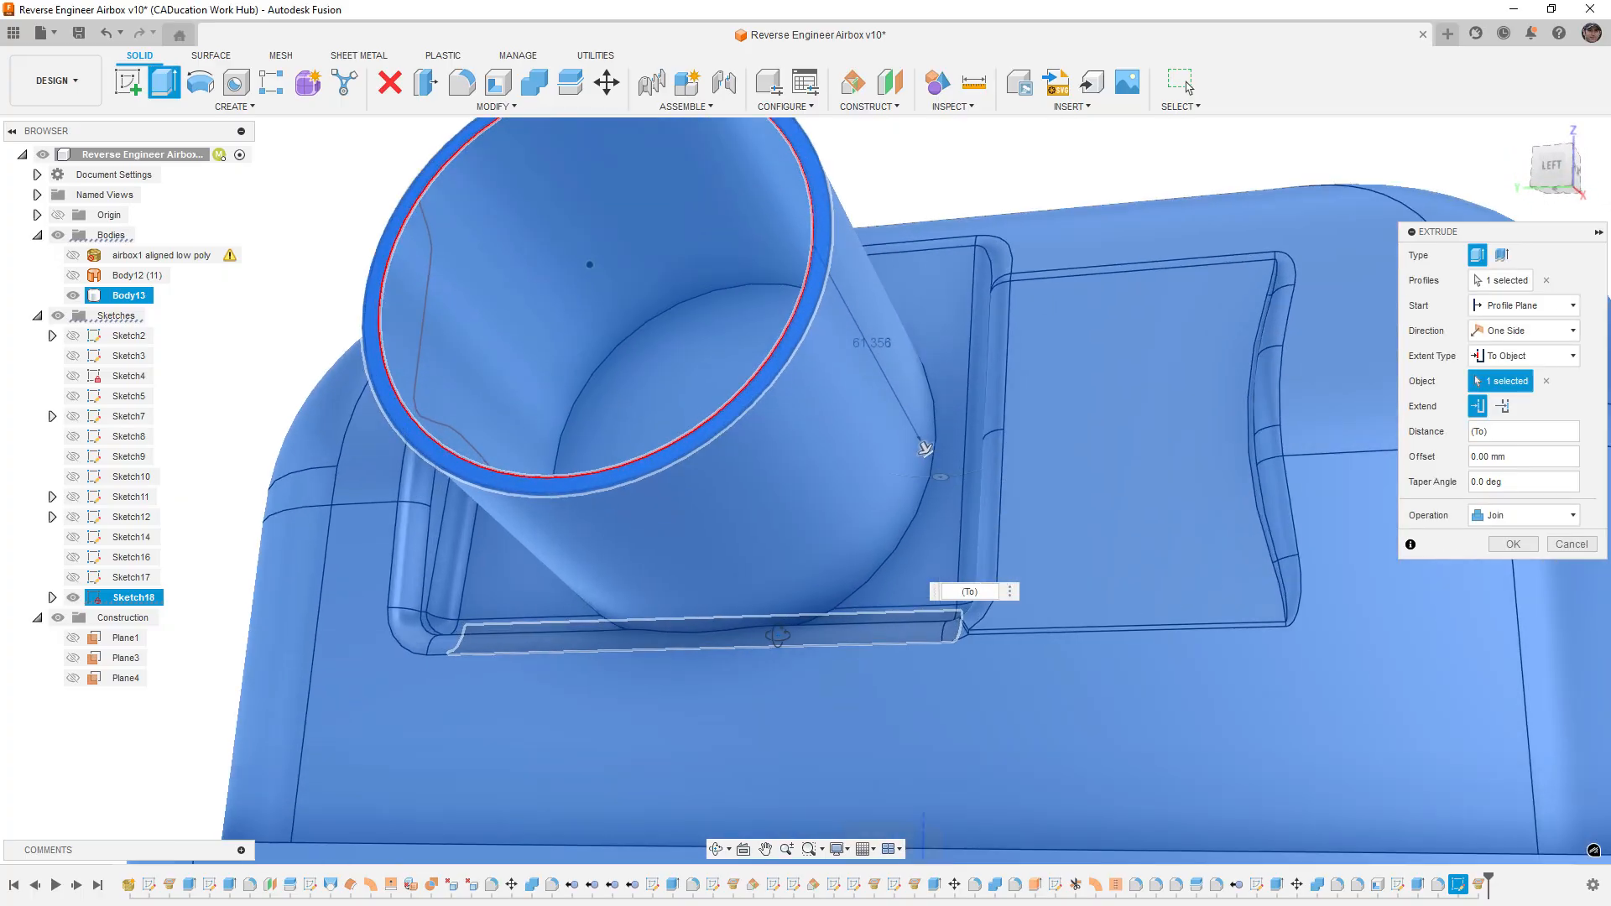
scroll(764, 642, down, 6)
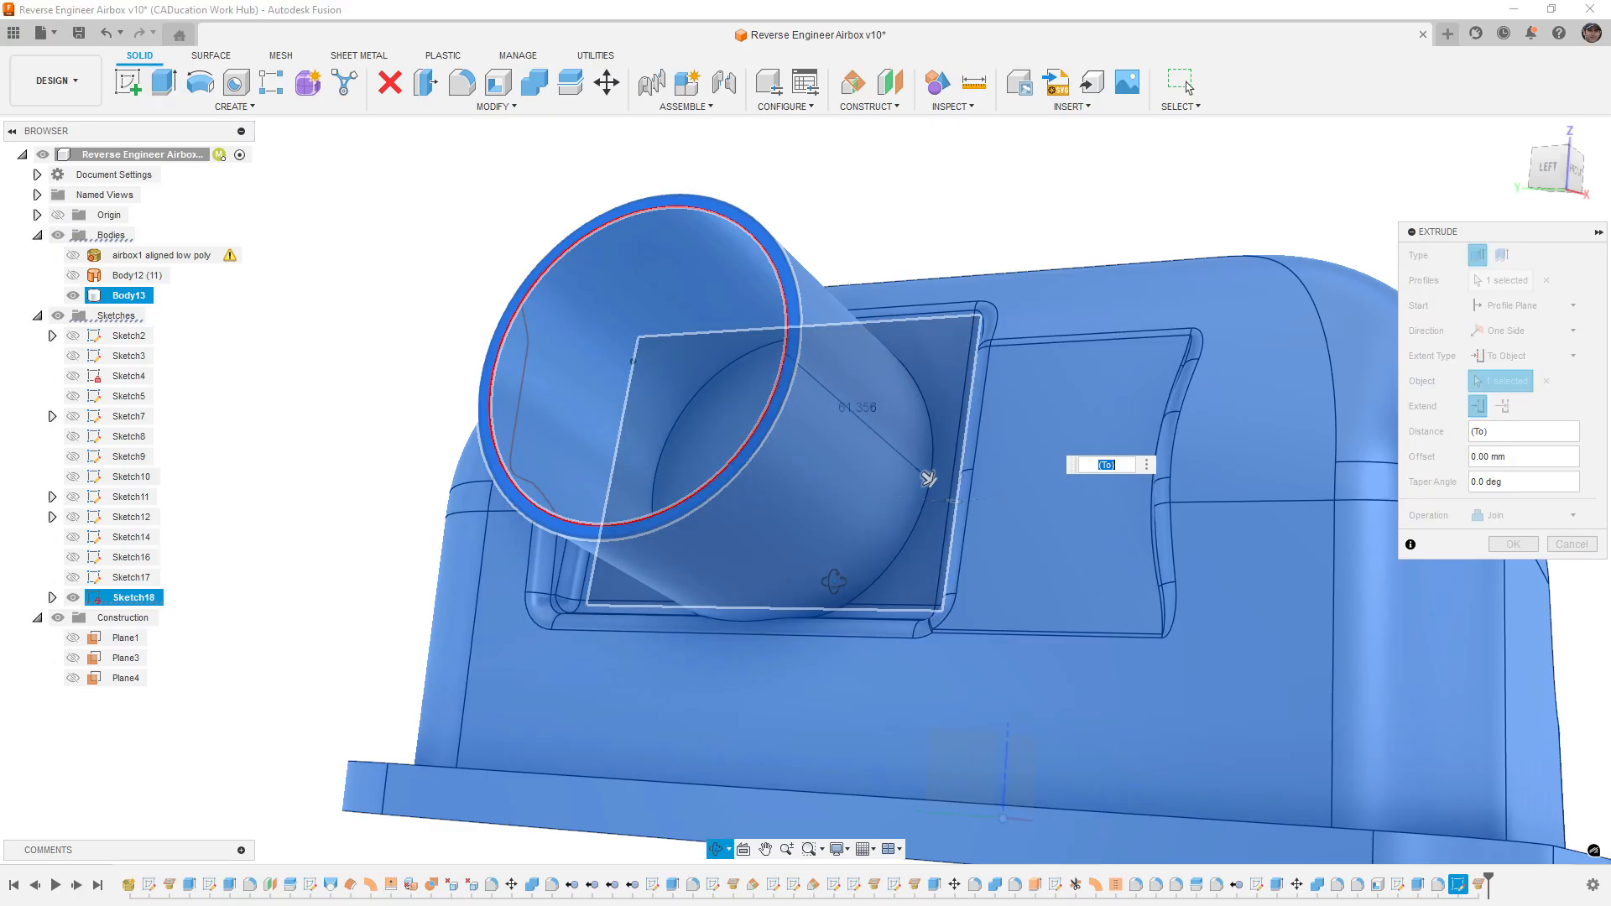
scroll(869, 408, up, 2)
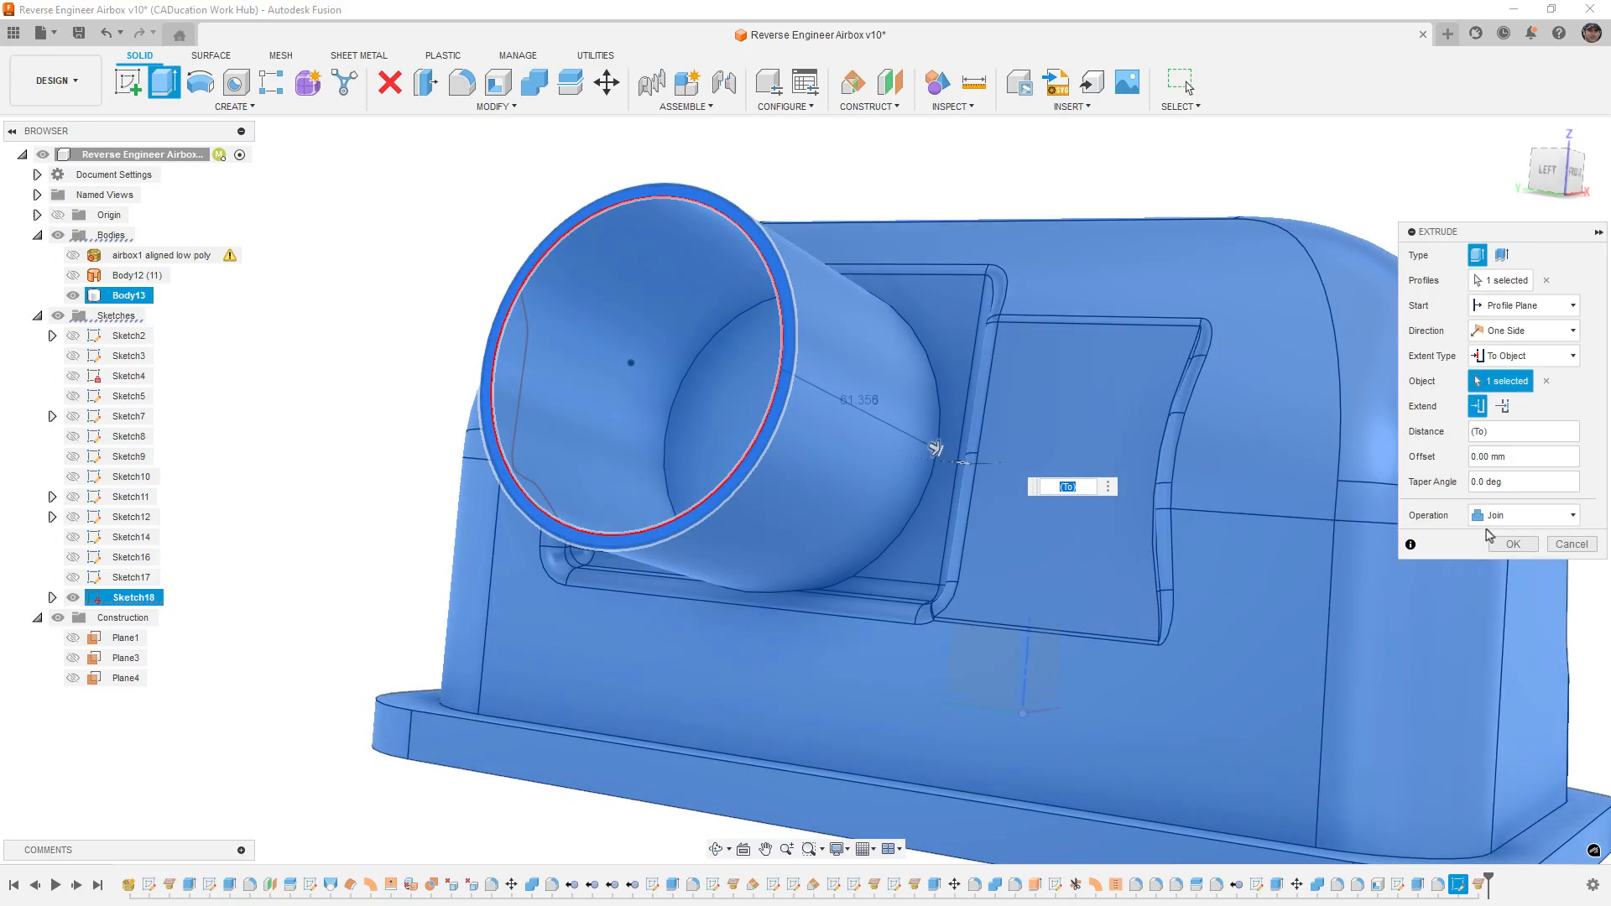
click(1513, 544)
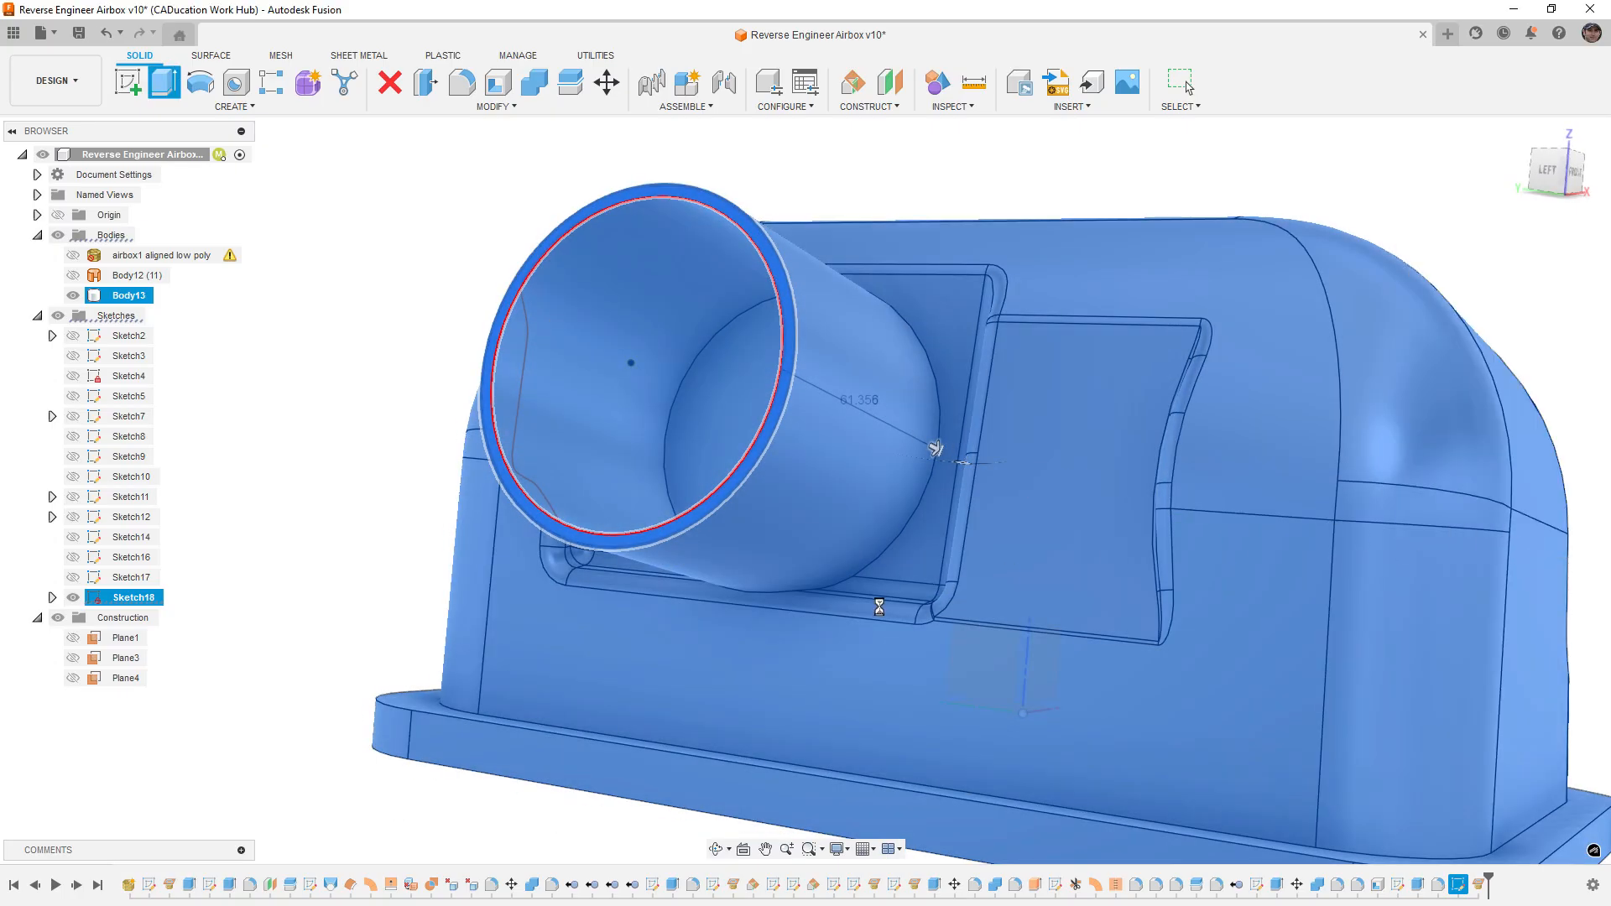
scroll(881, 613, down, 3)
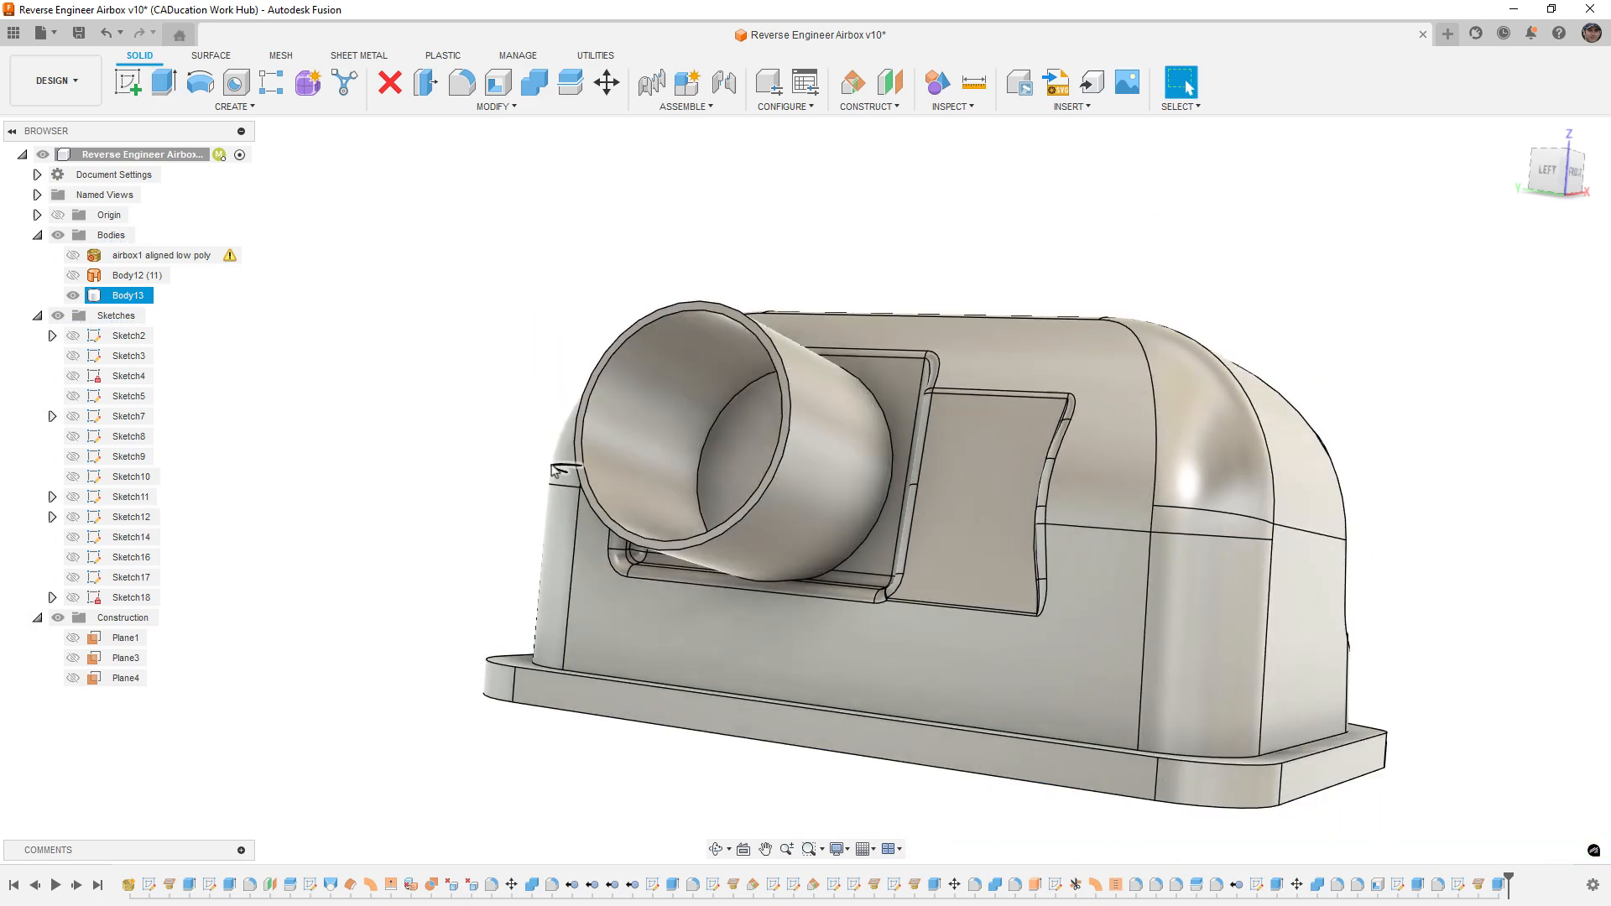
Step: Show the airbox1 aligned low poly mesh and hide Body13 to view the scanned intake tube alone
click(73, 255)
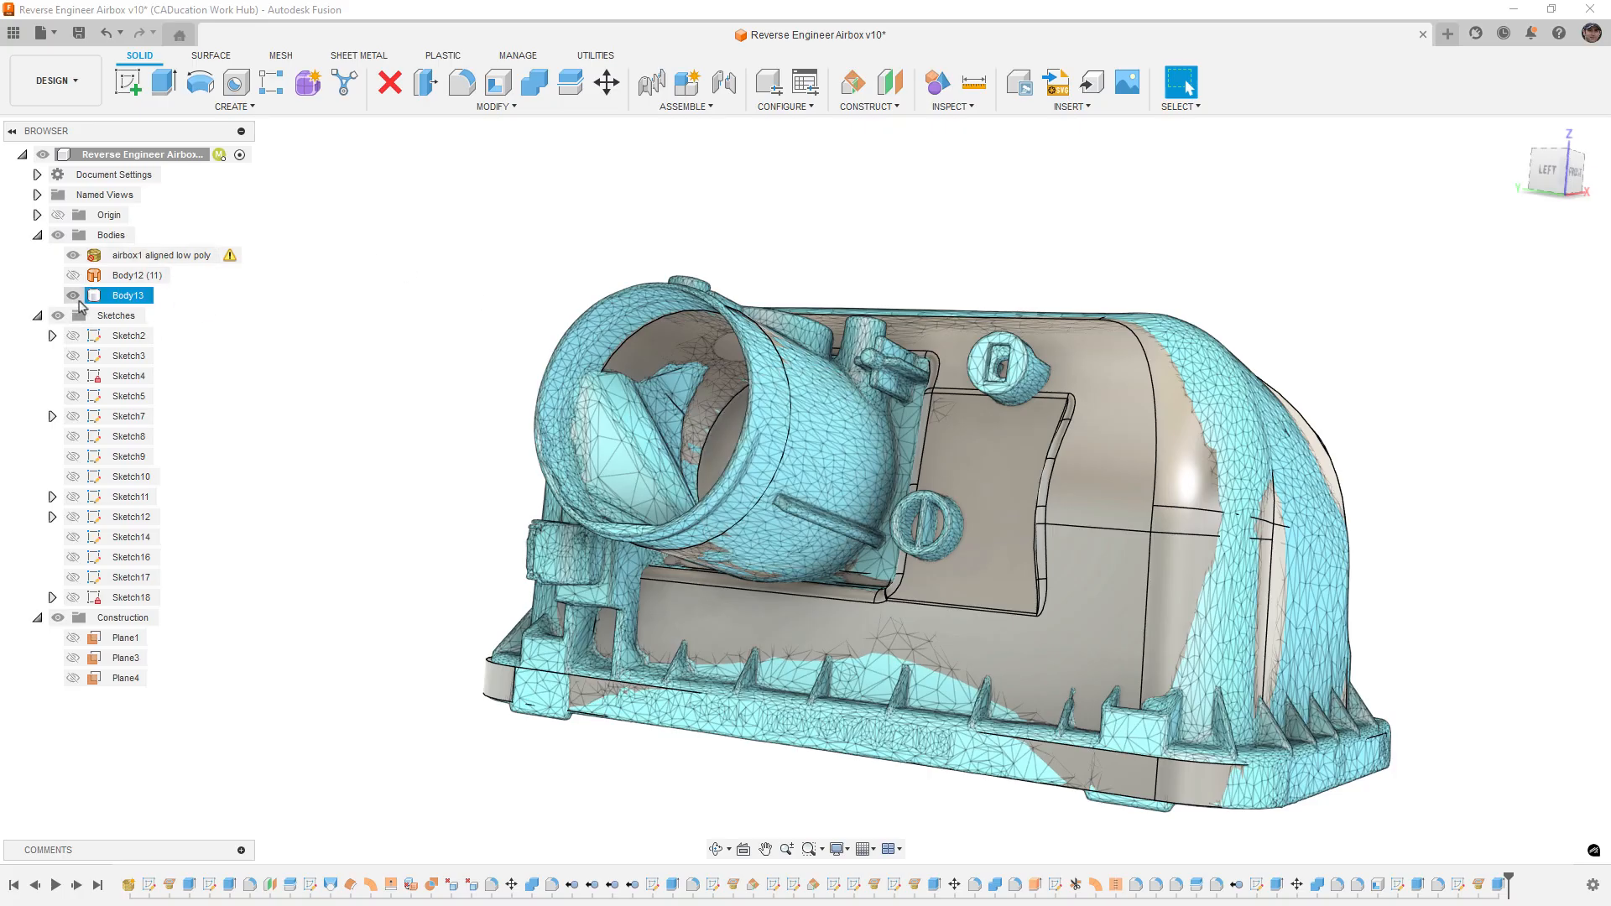
click(73, 295)
shift+middle_drag(341, 328, 380, 391)
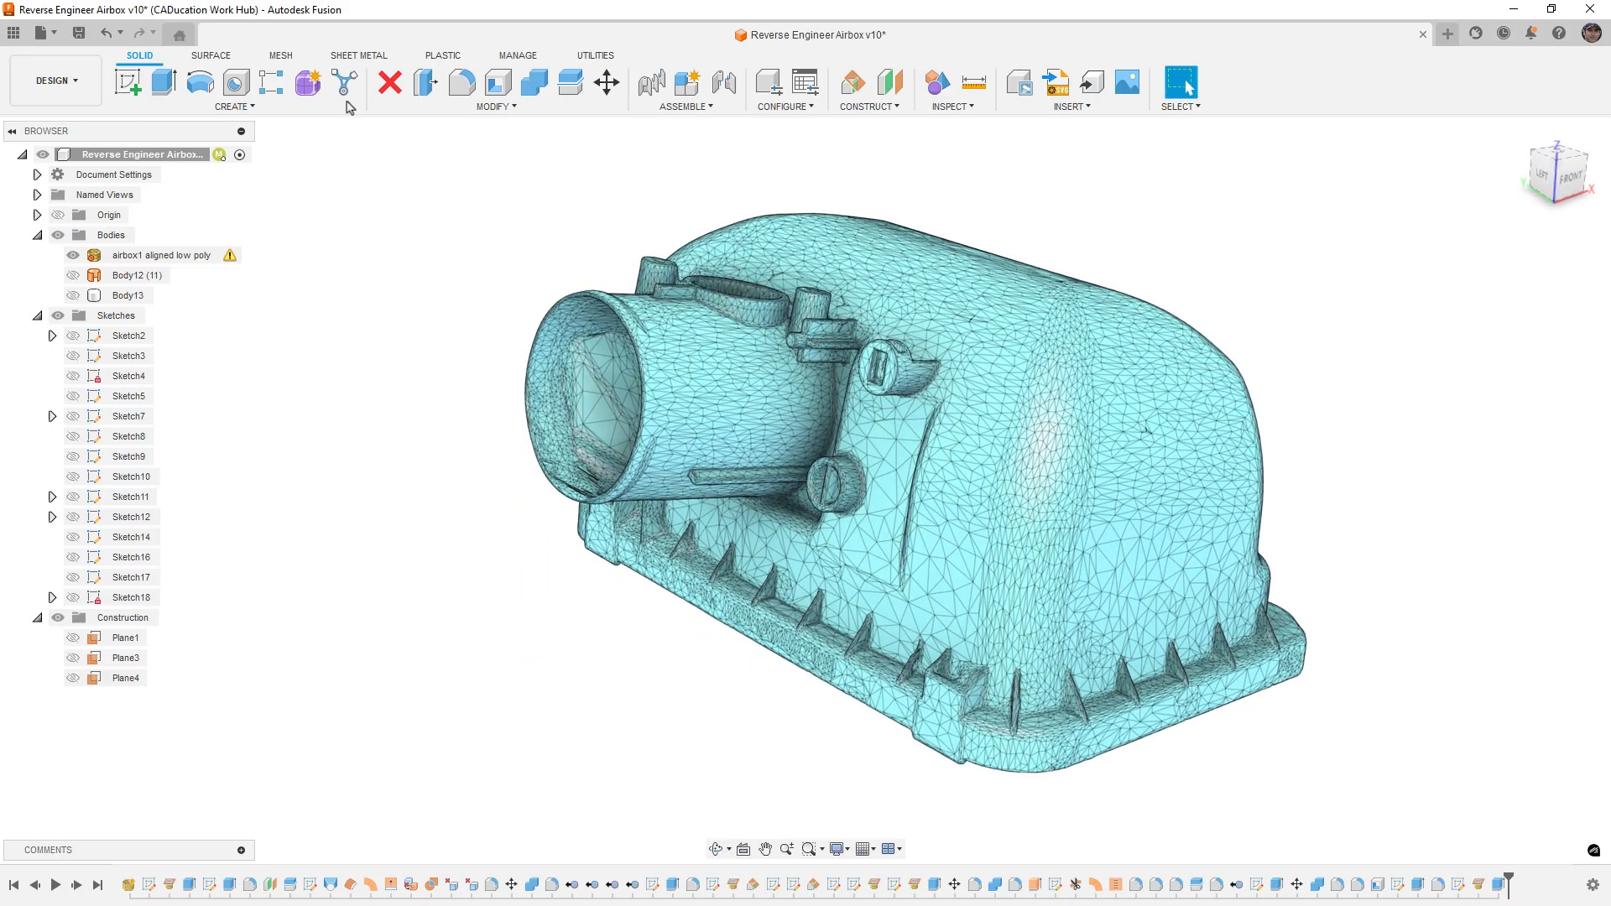
click(268, 57)
click(202, 81)
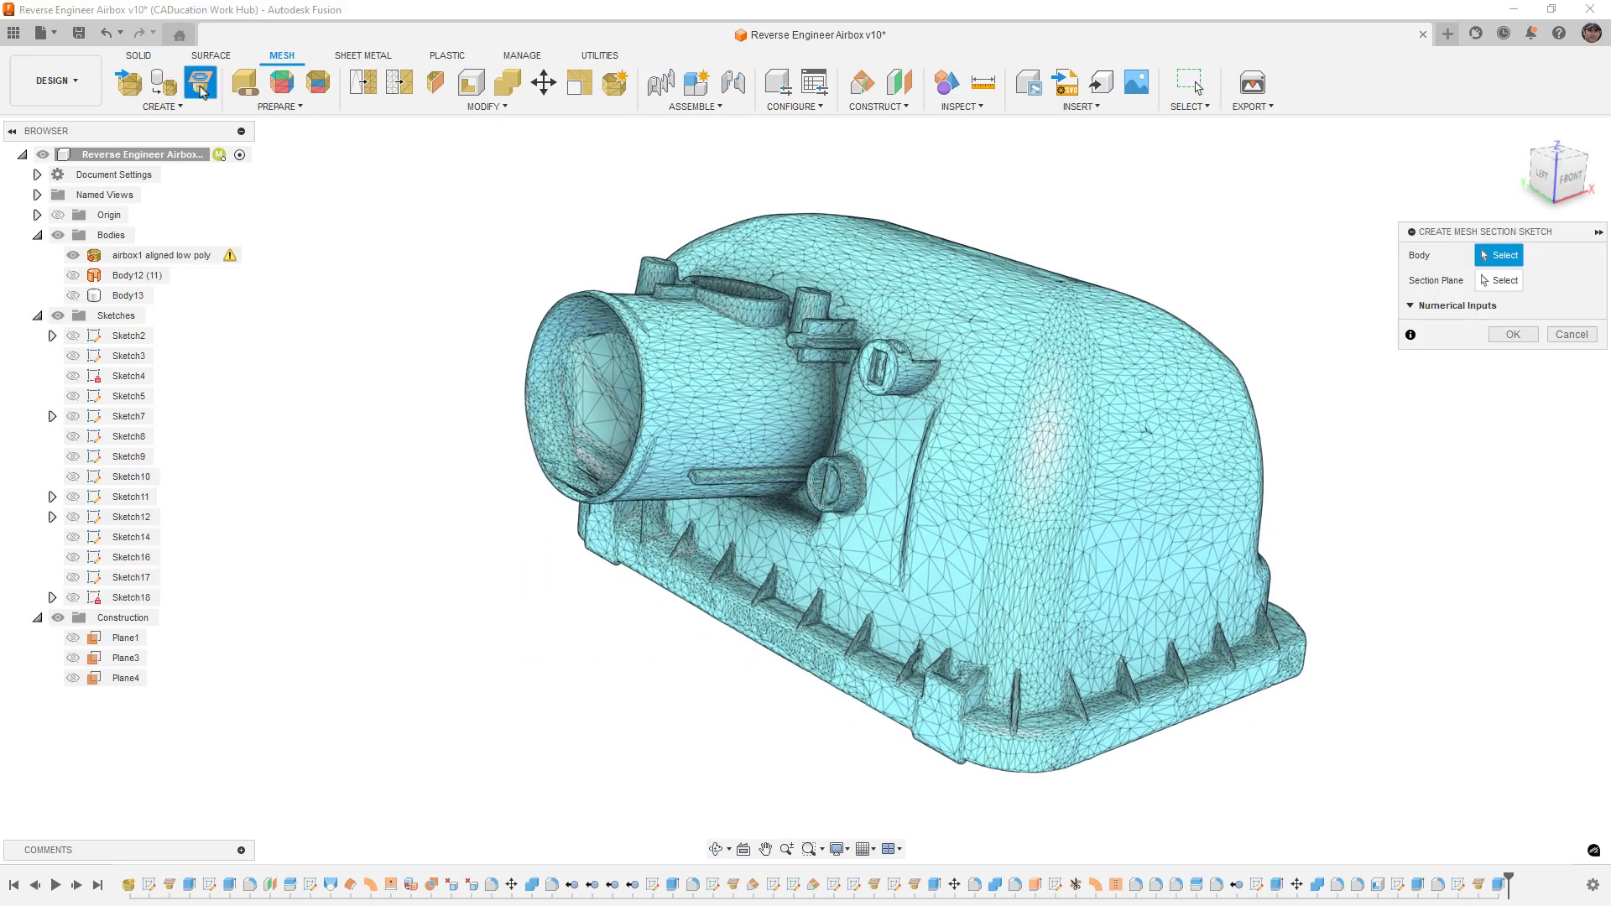
click(156, 258)
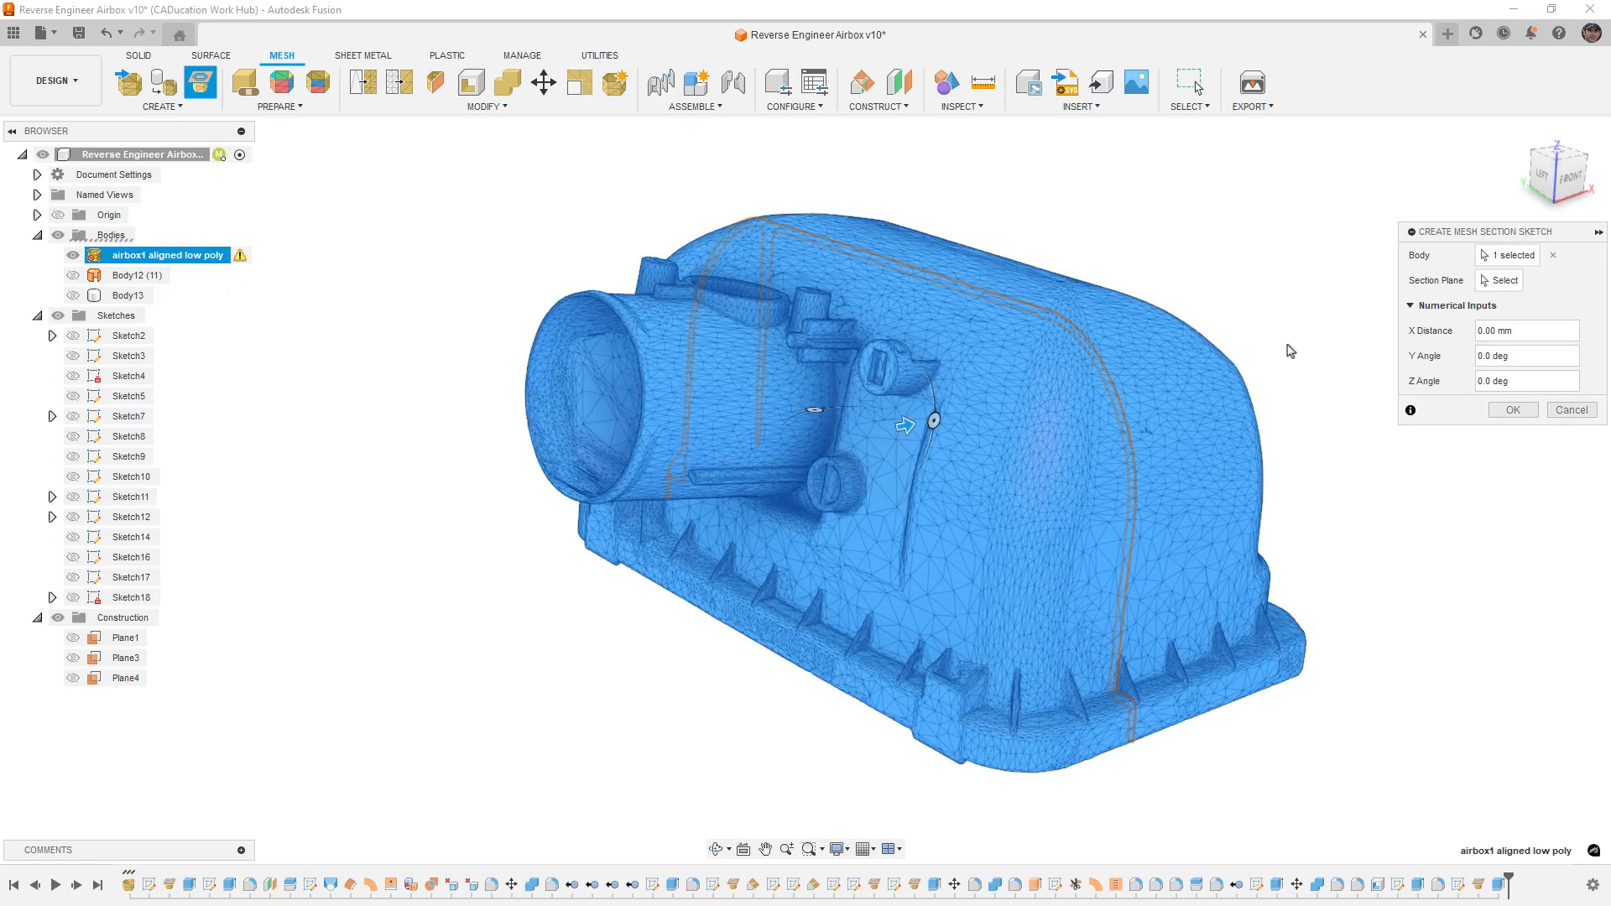
click(1492, 282)
shift+middle_drag(1111, 396, 577, 310)
click(1055, 433)
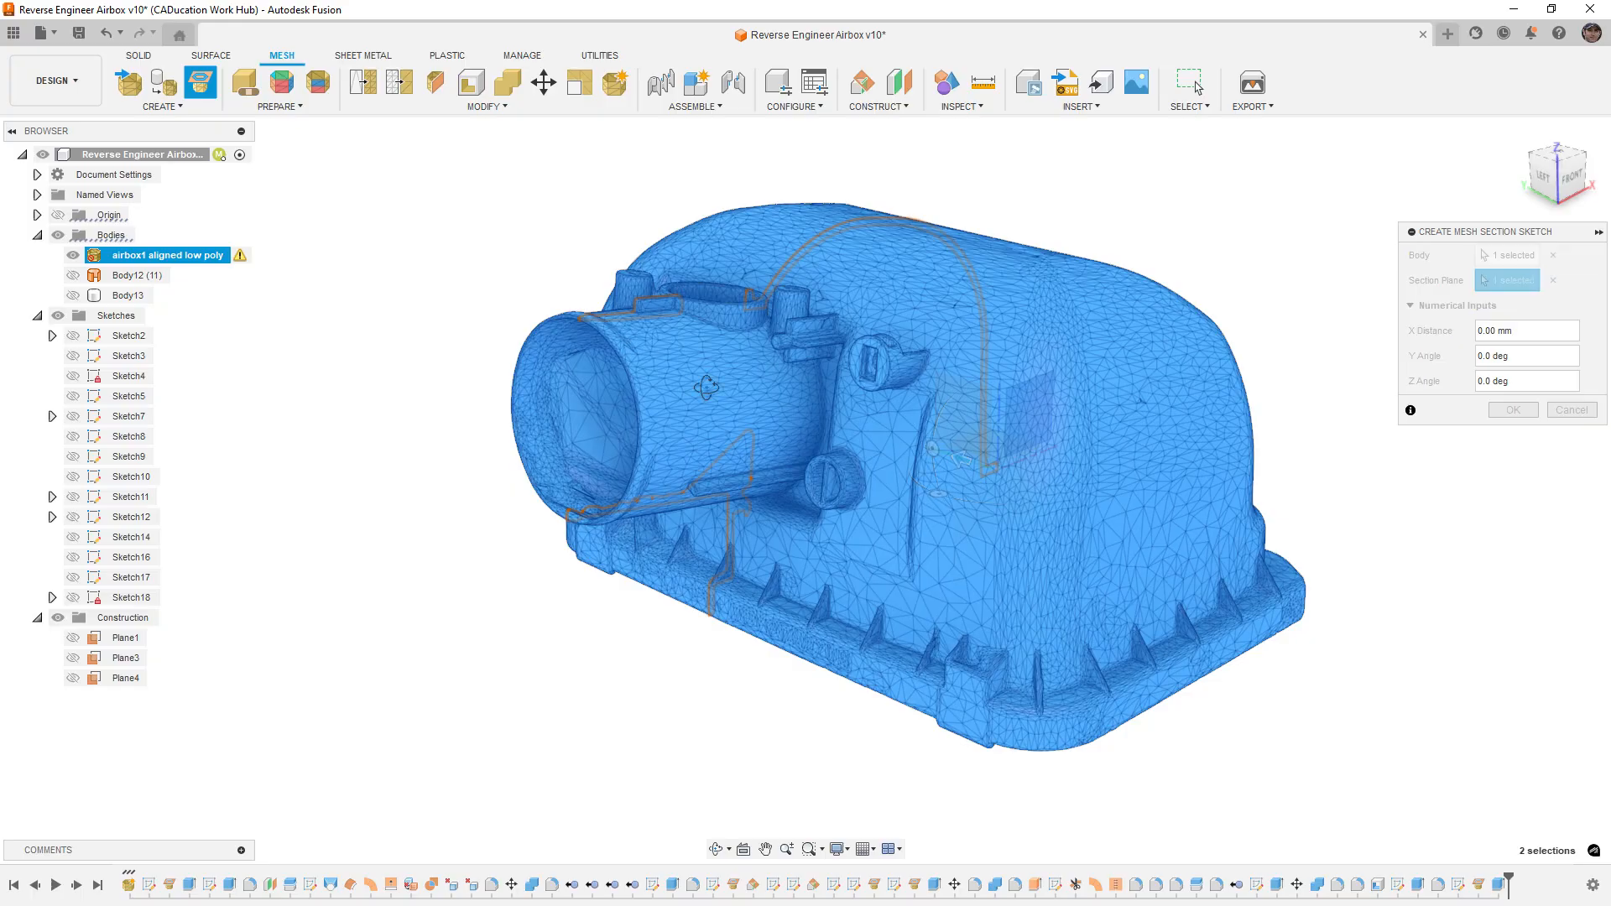
shift+middle_drag(713, 394, 676, 391)
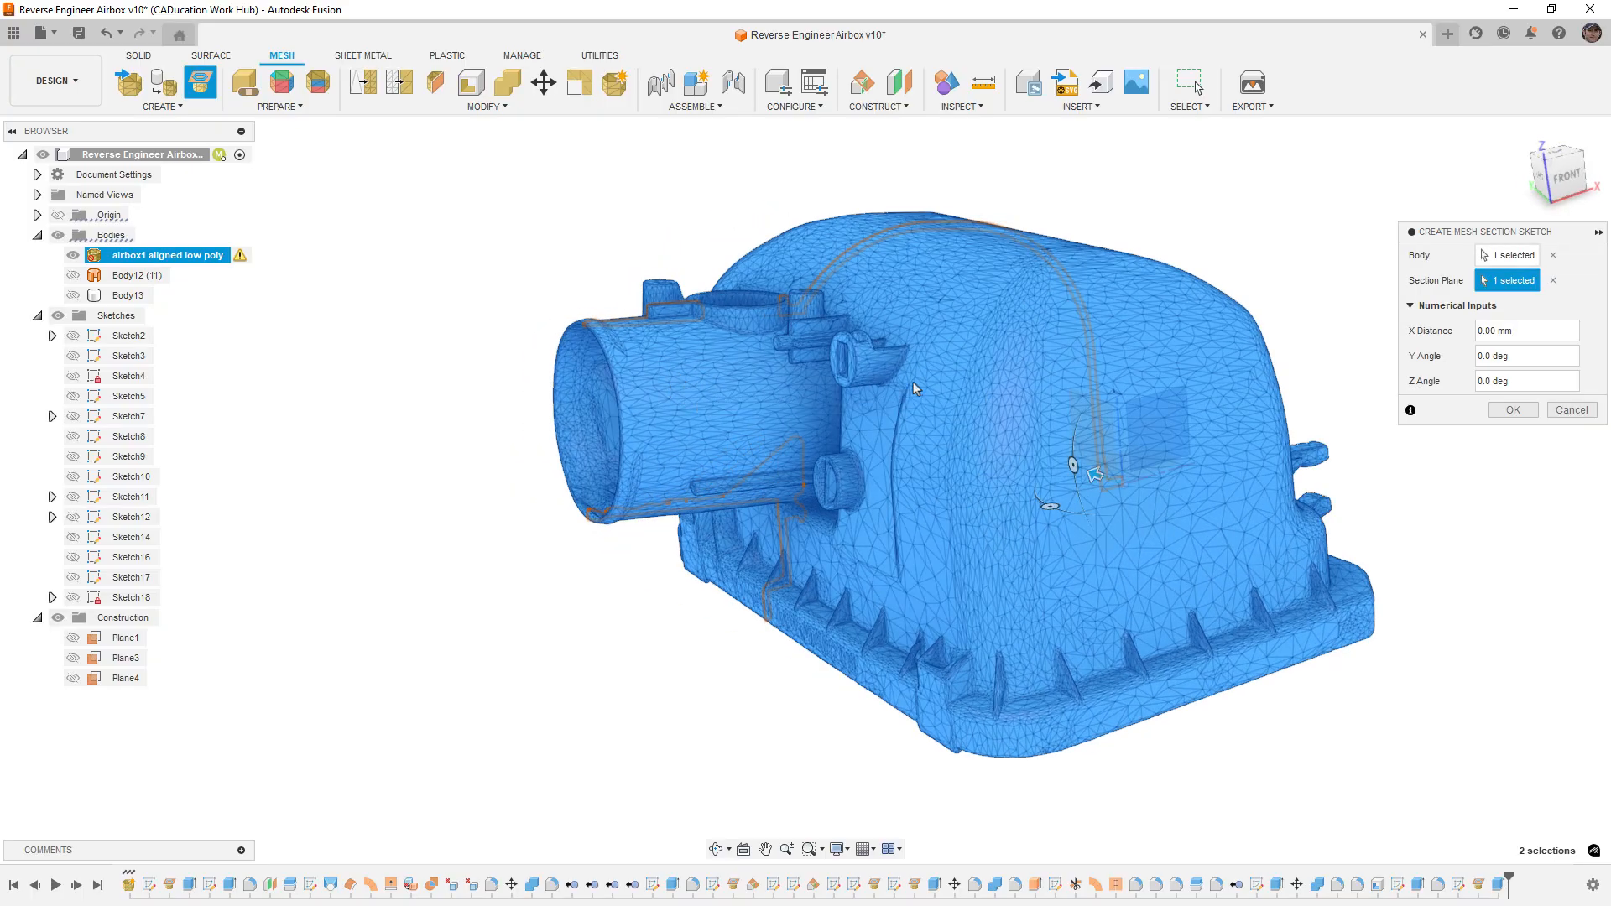
click(1572, 409)
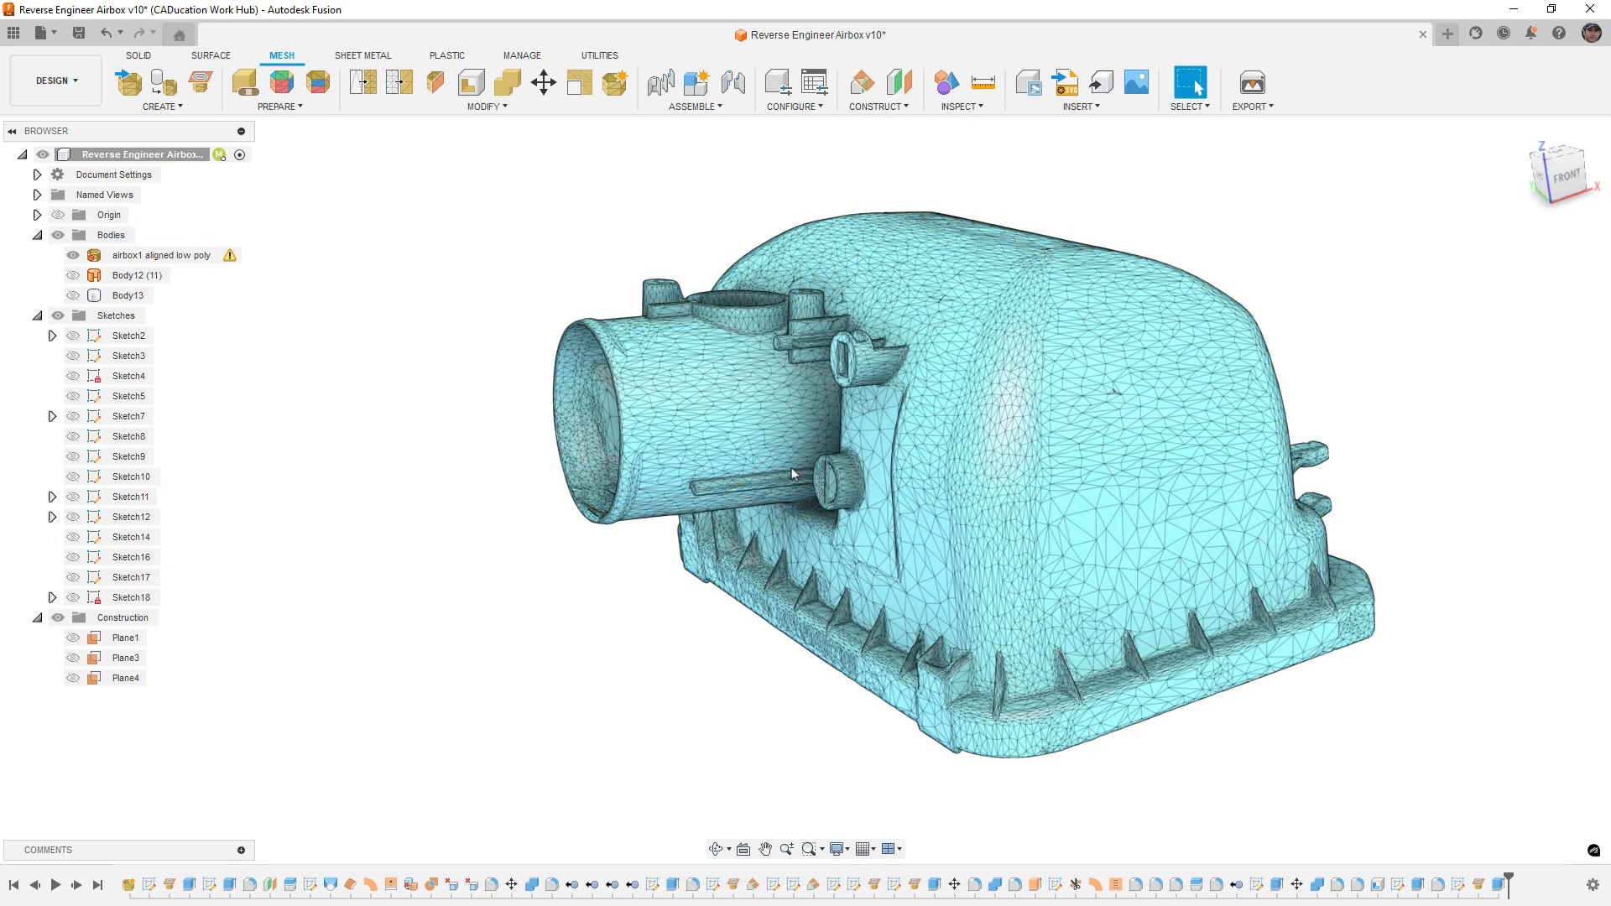
Step: Show Body13 and hide the airbox1 aligned low poly mesh to view the modelled intake tube
shift+middle_drag(793, 474, 702, 434)
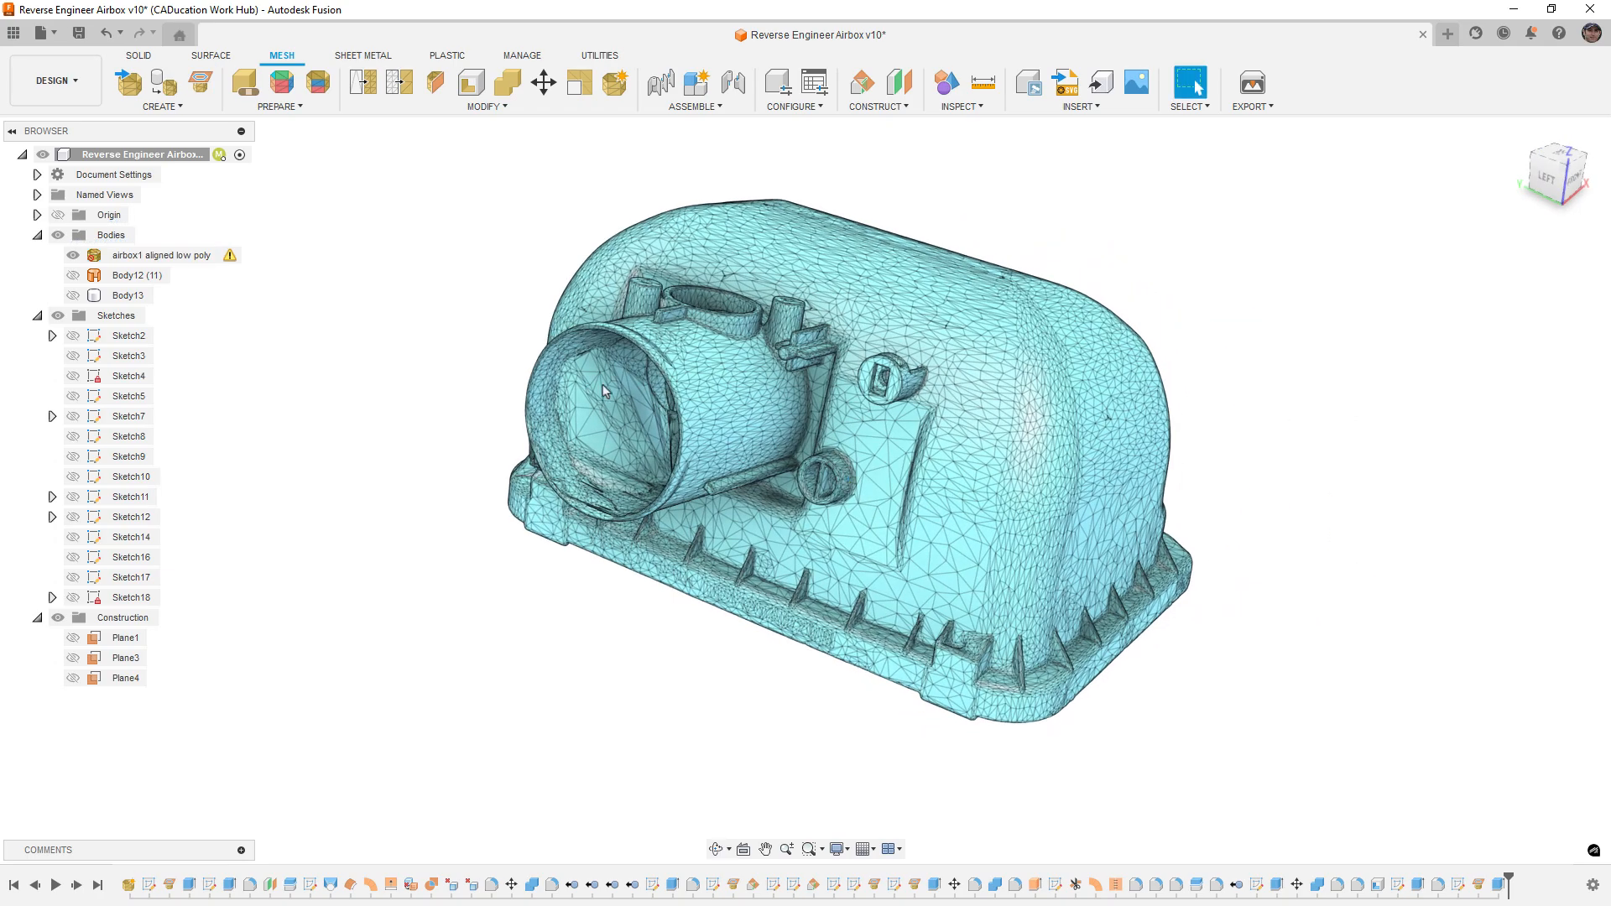
click(141, 57)
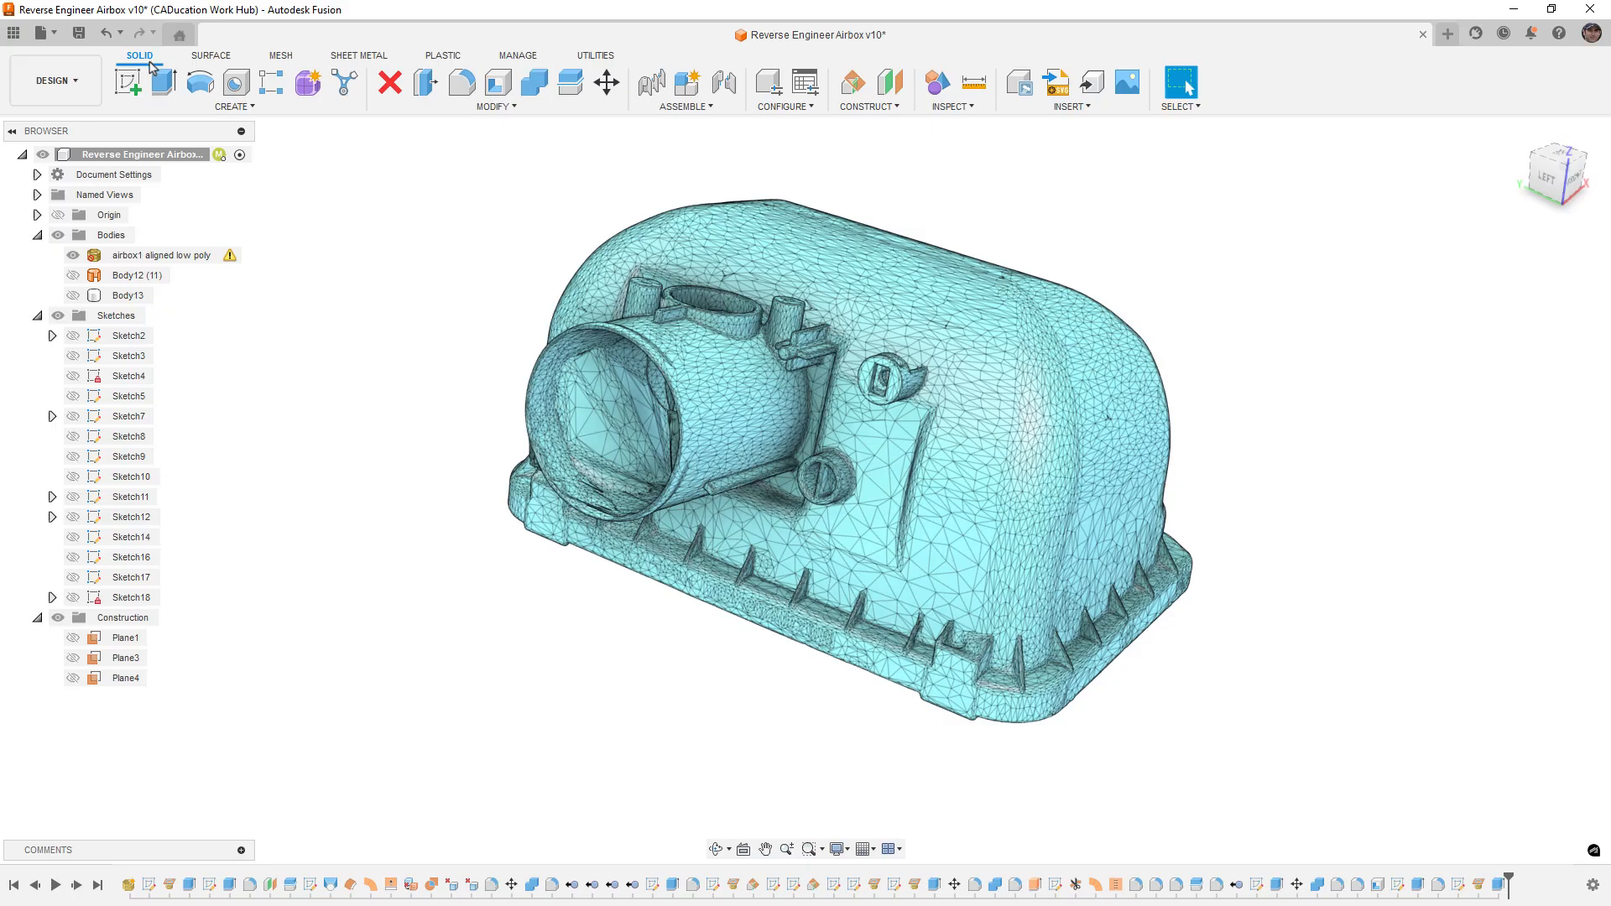
click(73, 296)
click(80, 260)
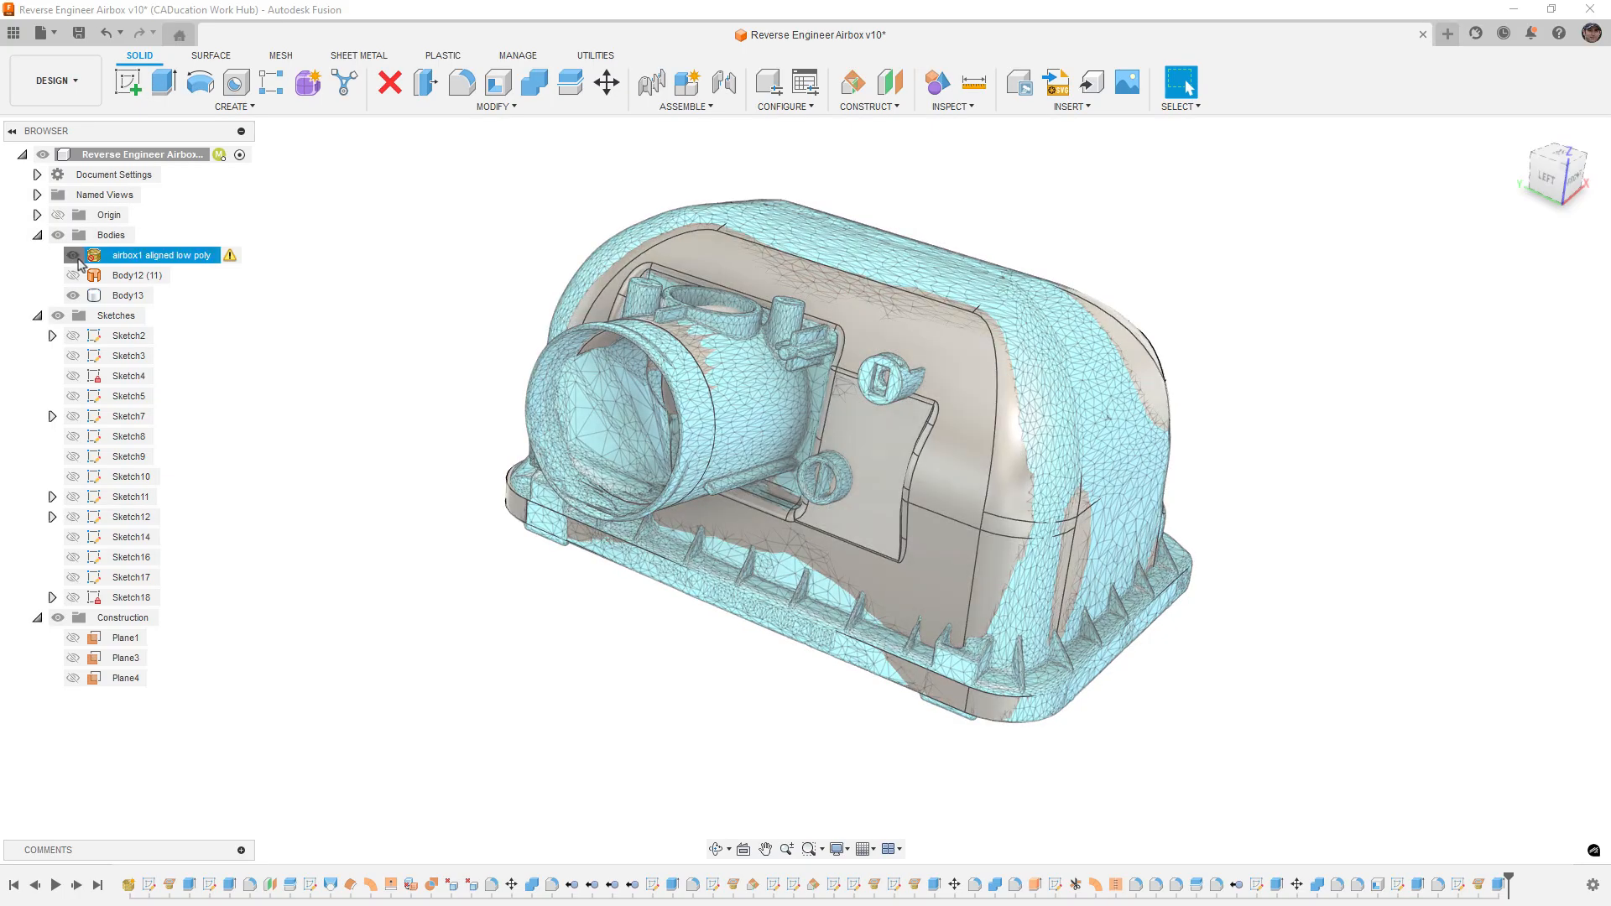
click(75, 256)
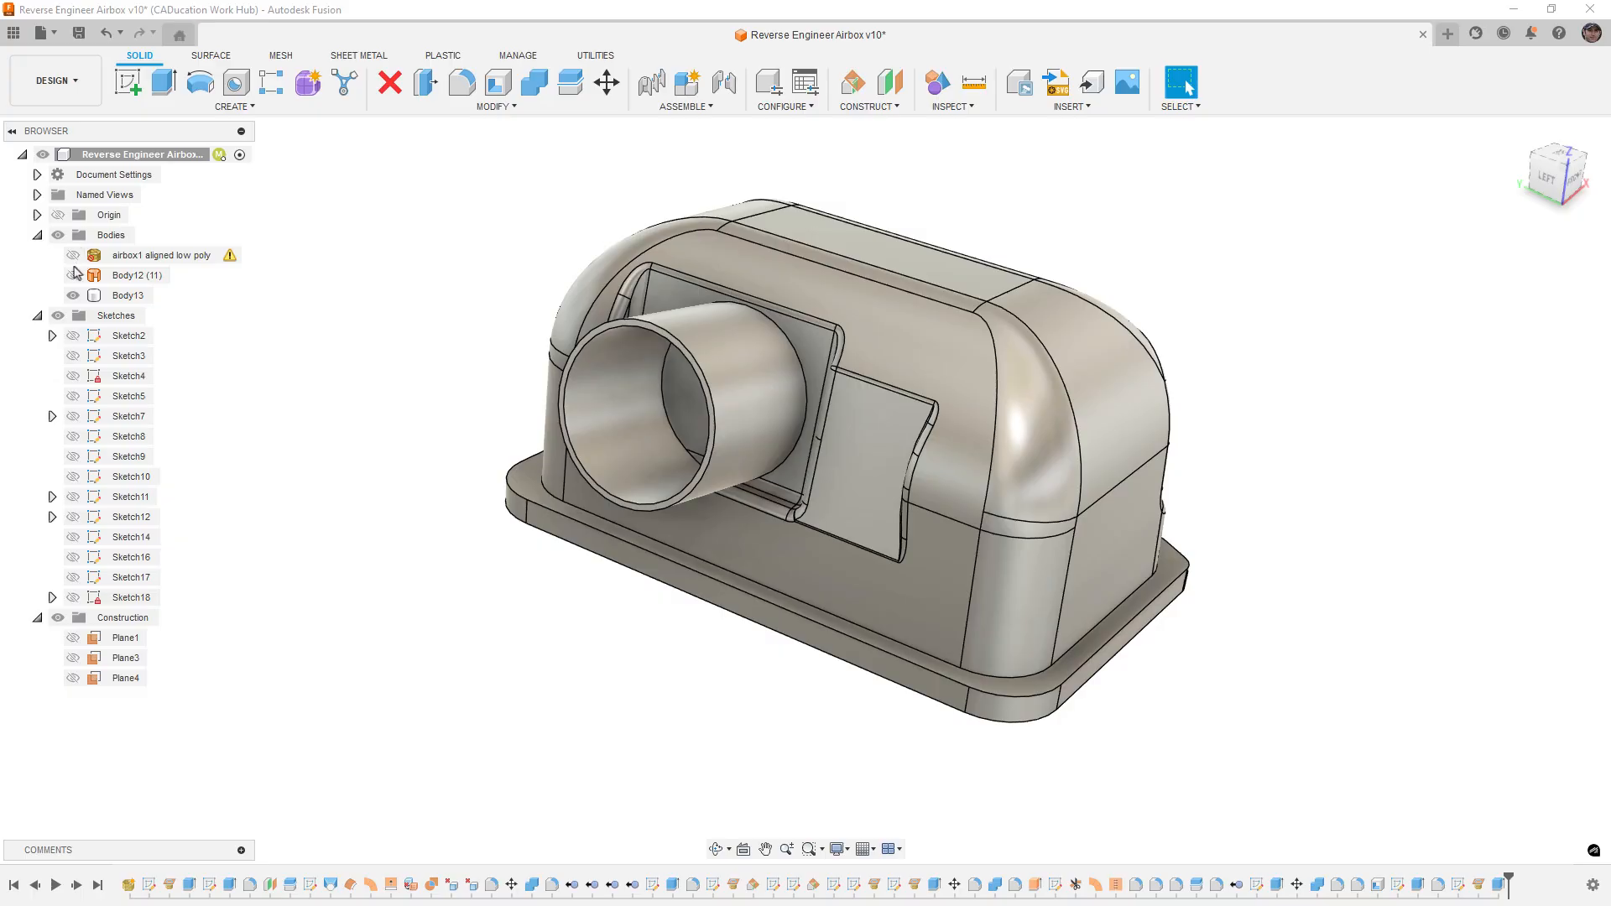
Step: Examine the intake tube's outer face on Body13 where its lower edge meets the recessed pocket
click(126, 295)
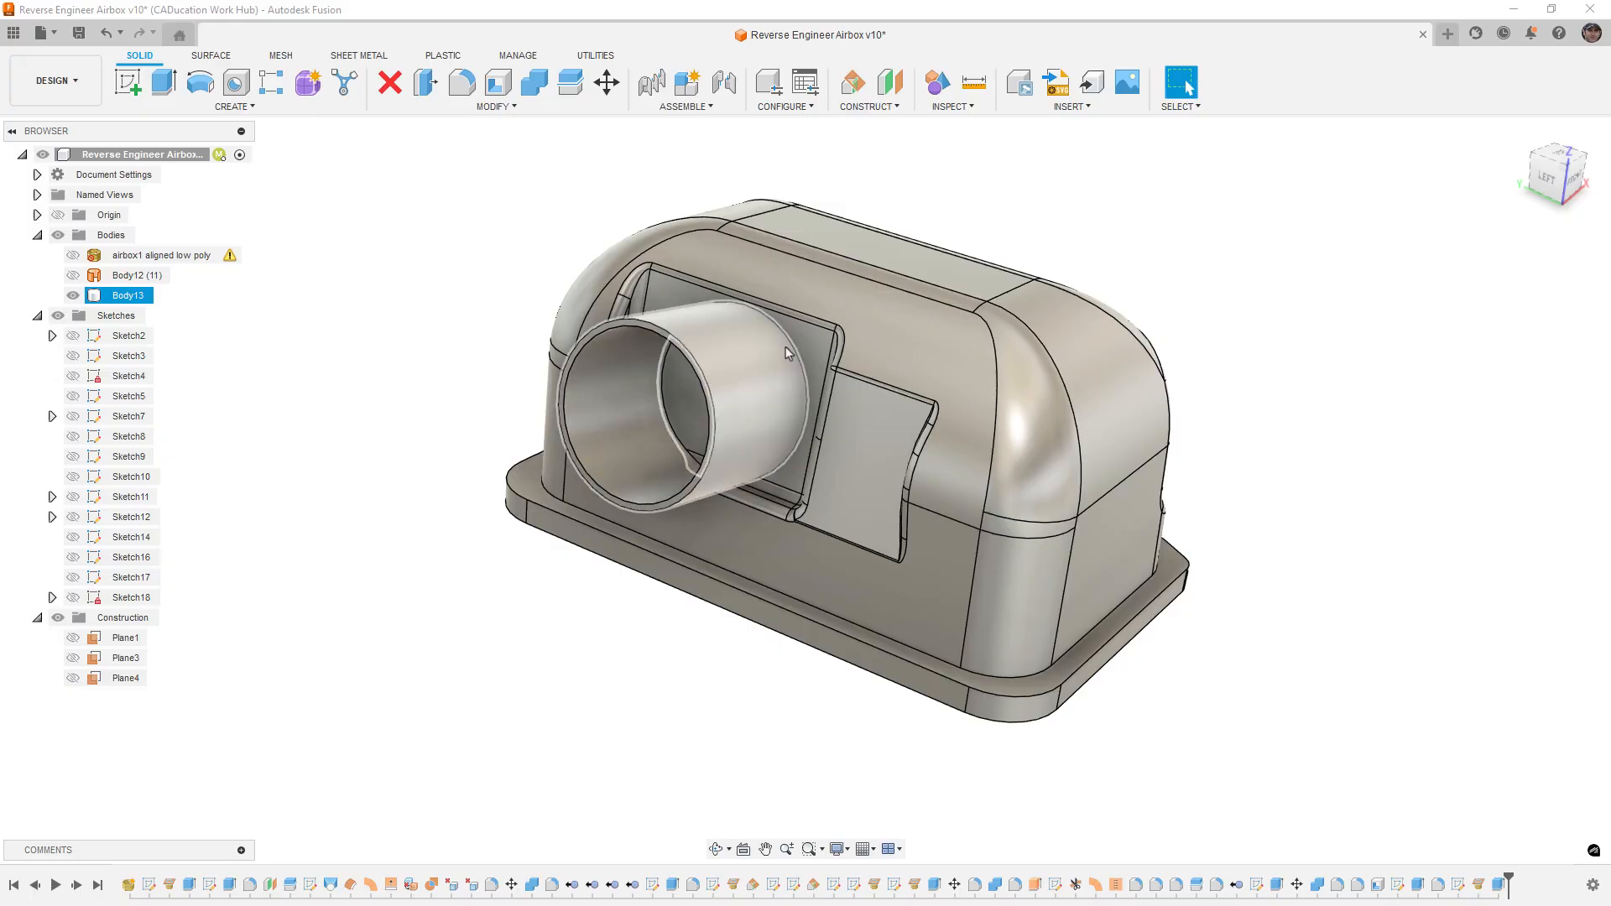
click(325, 405)
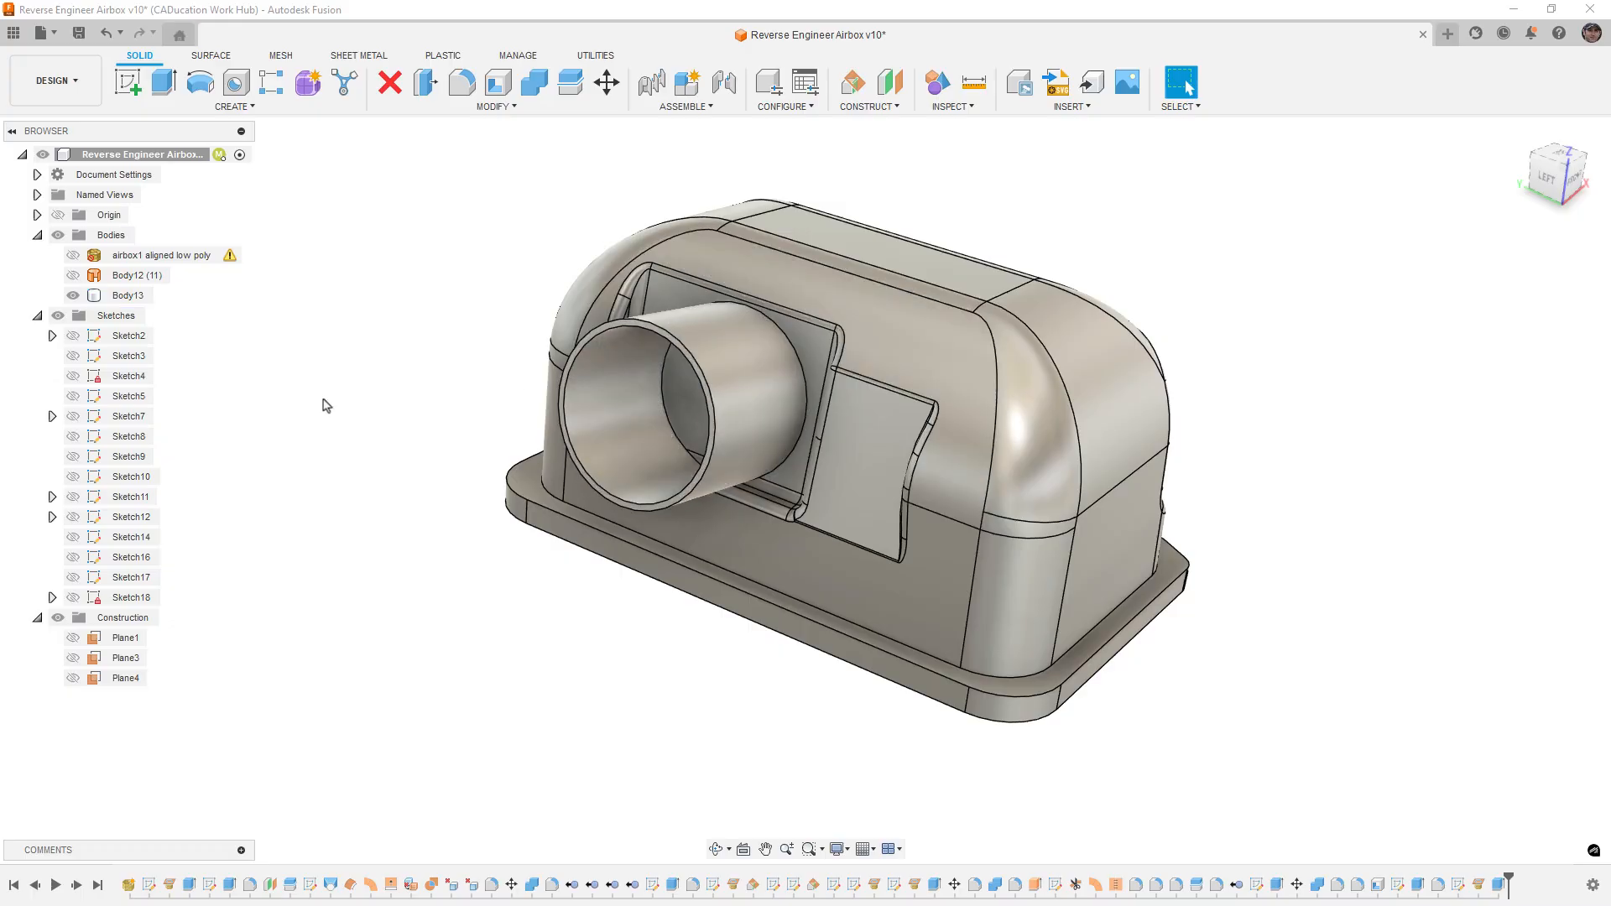
click(737, 451)
shift+middle_drag(737, 451, 727, 546)
scroll(727, 545, up, 5)
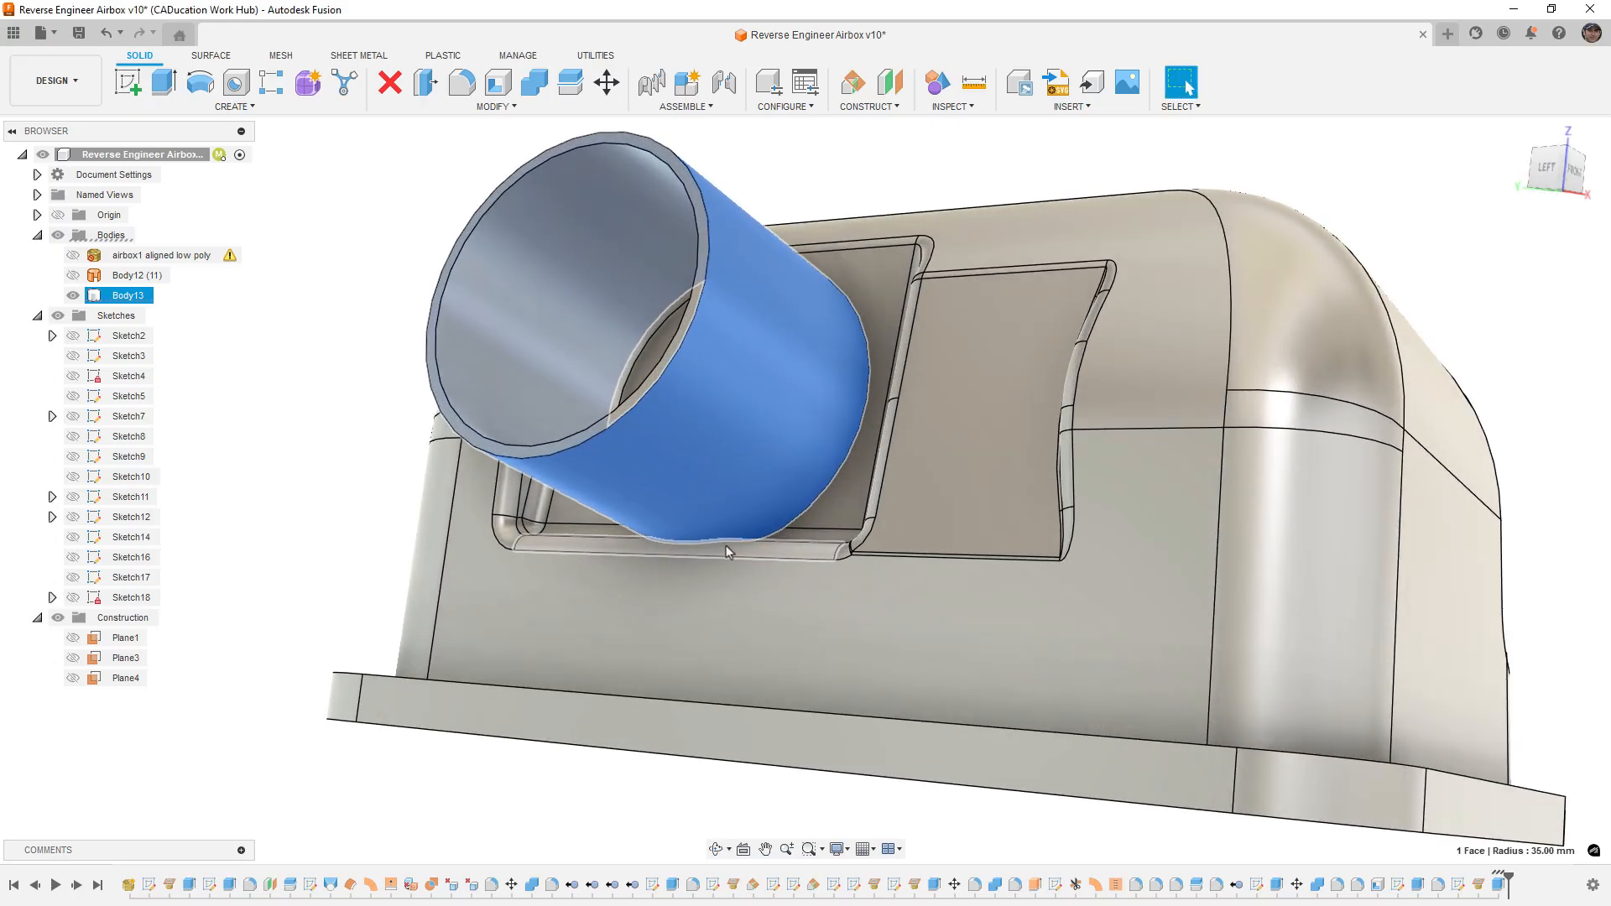
click(356, 479)
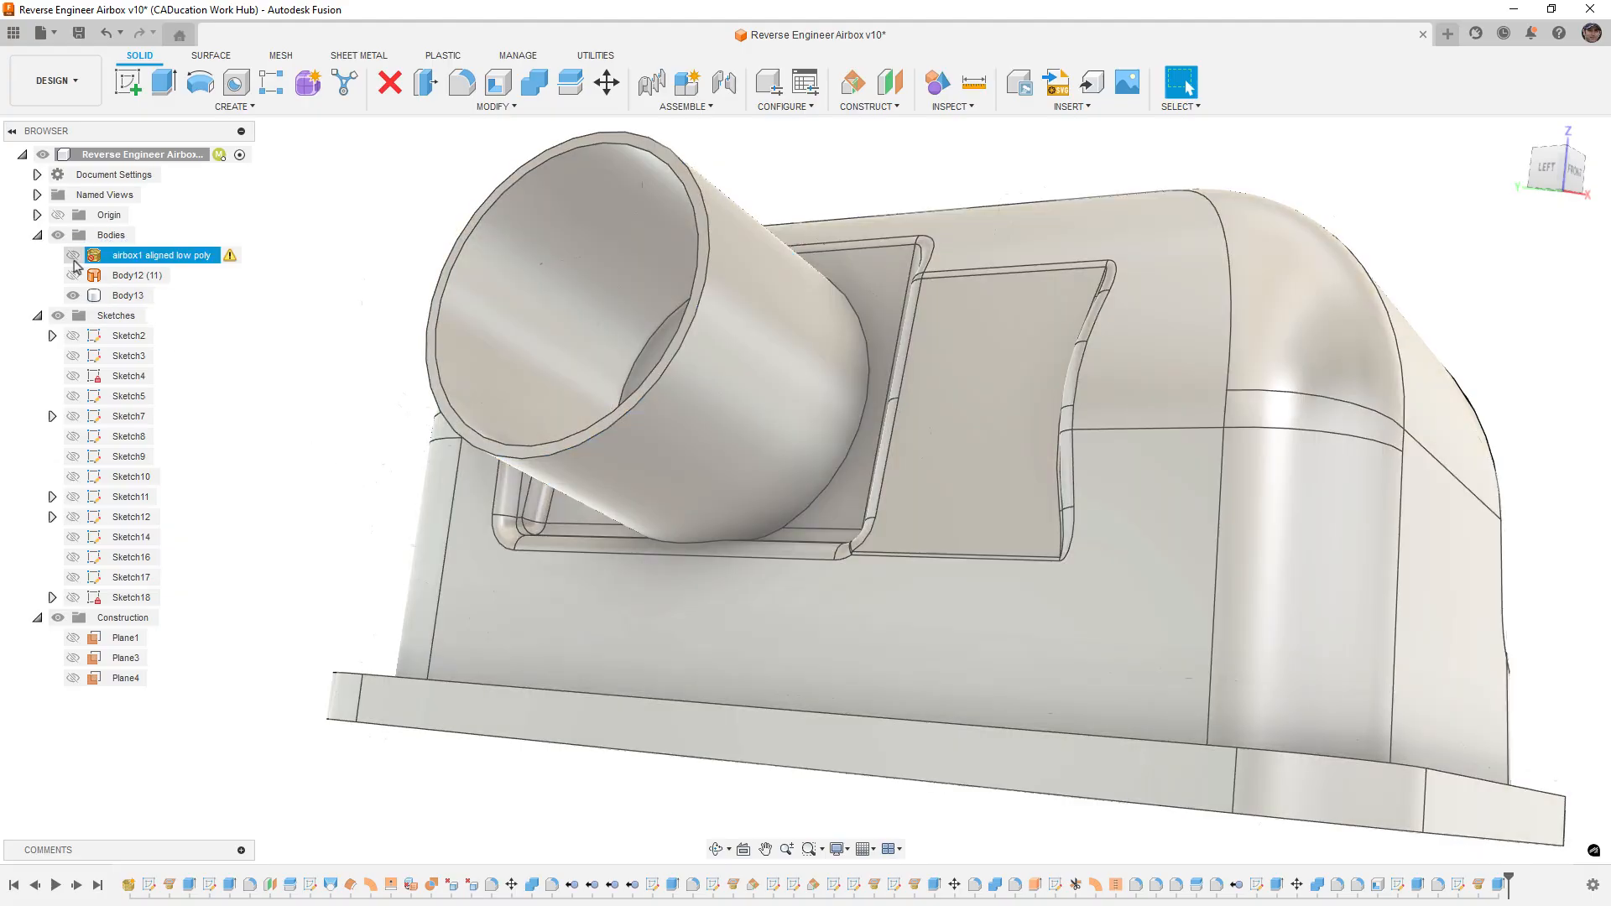
Step: Show the mesh in place of Body13 and examine how the scanned intake tube meets the housing from below
click(73, 255)
click(73, 296)
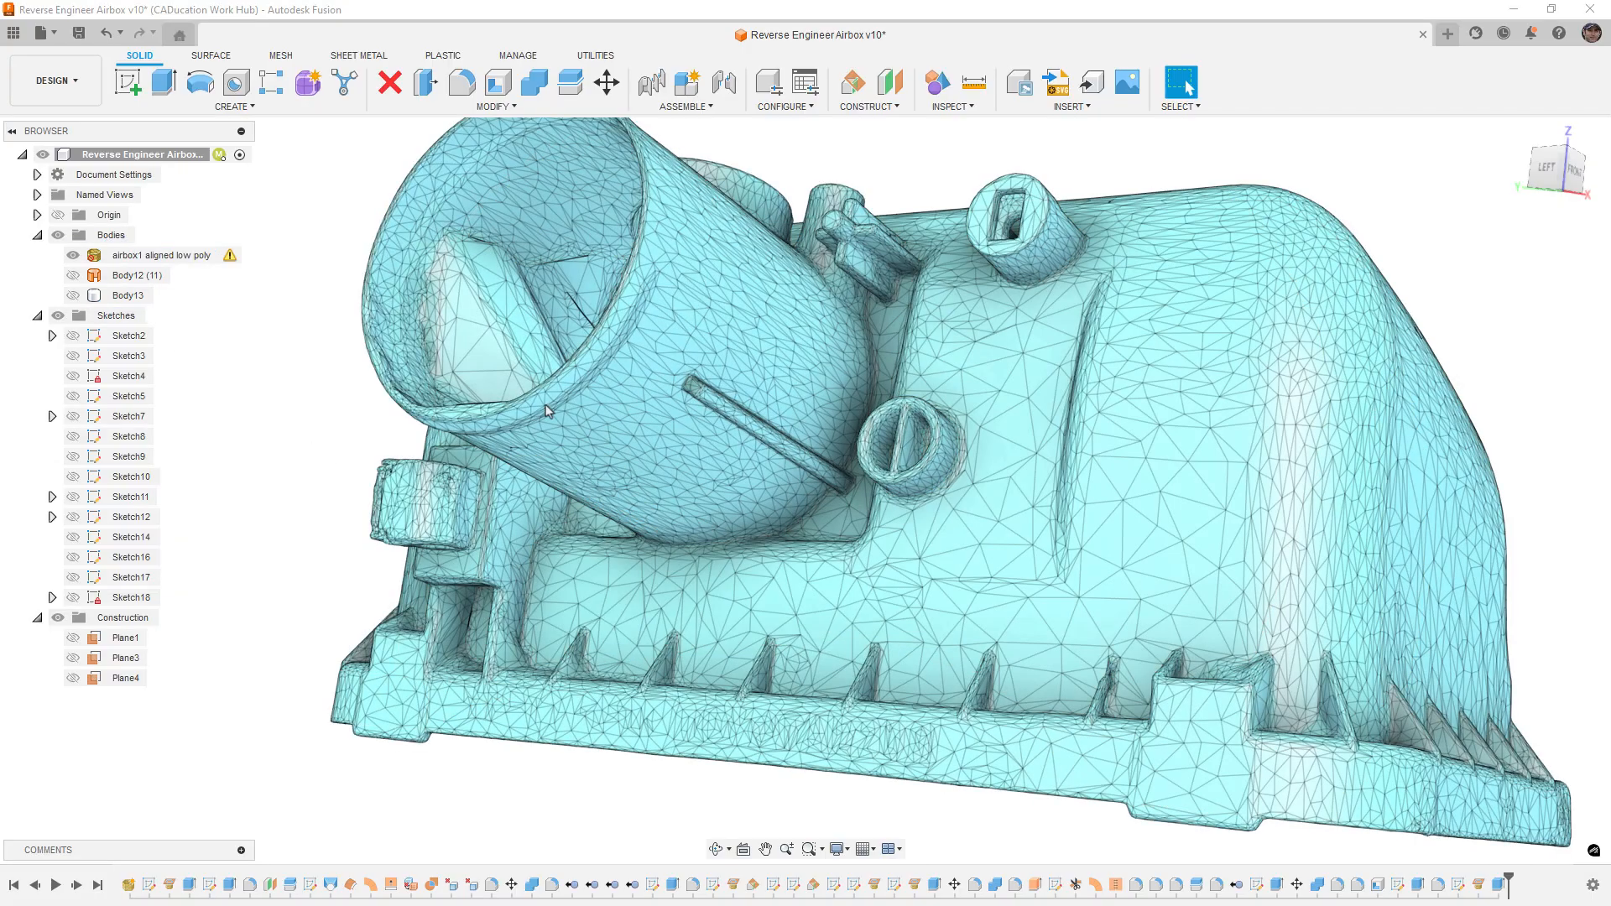
shift+middle_drag(546, 407, 581, 397)
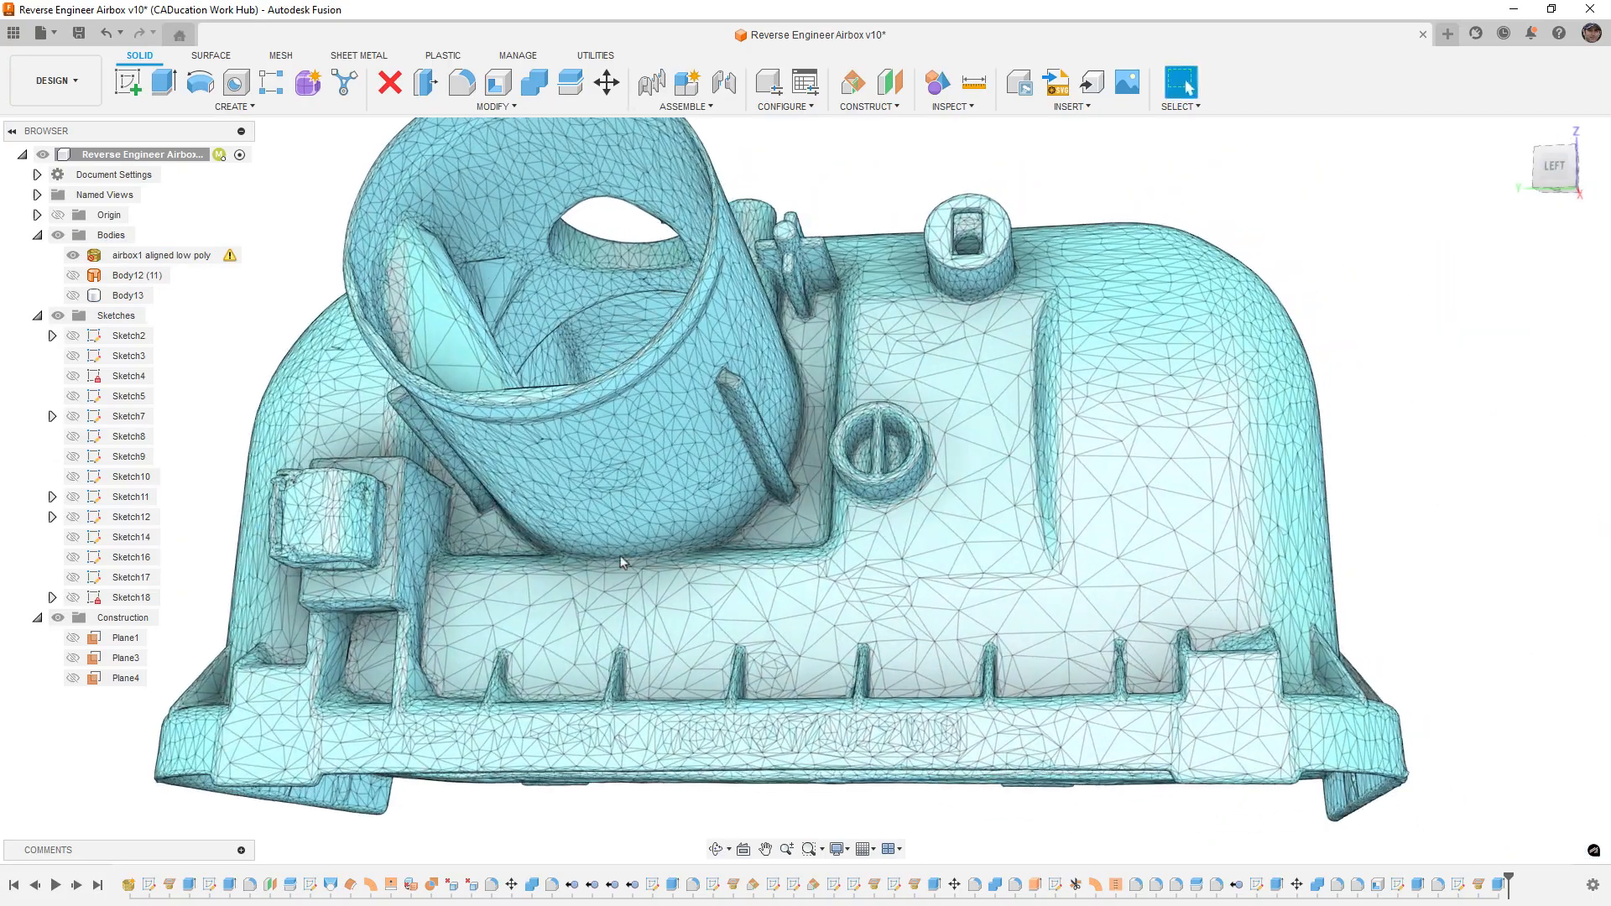
shift+middle_drag(625, 560, 627, 541)
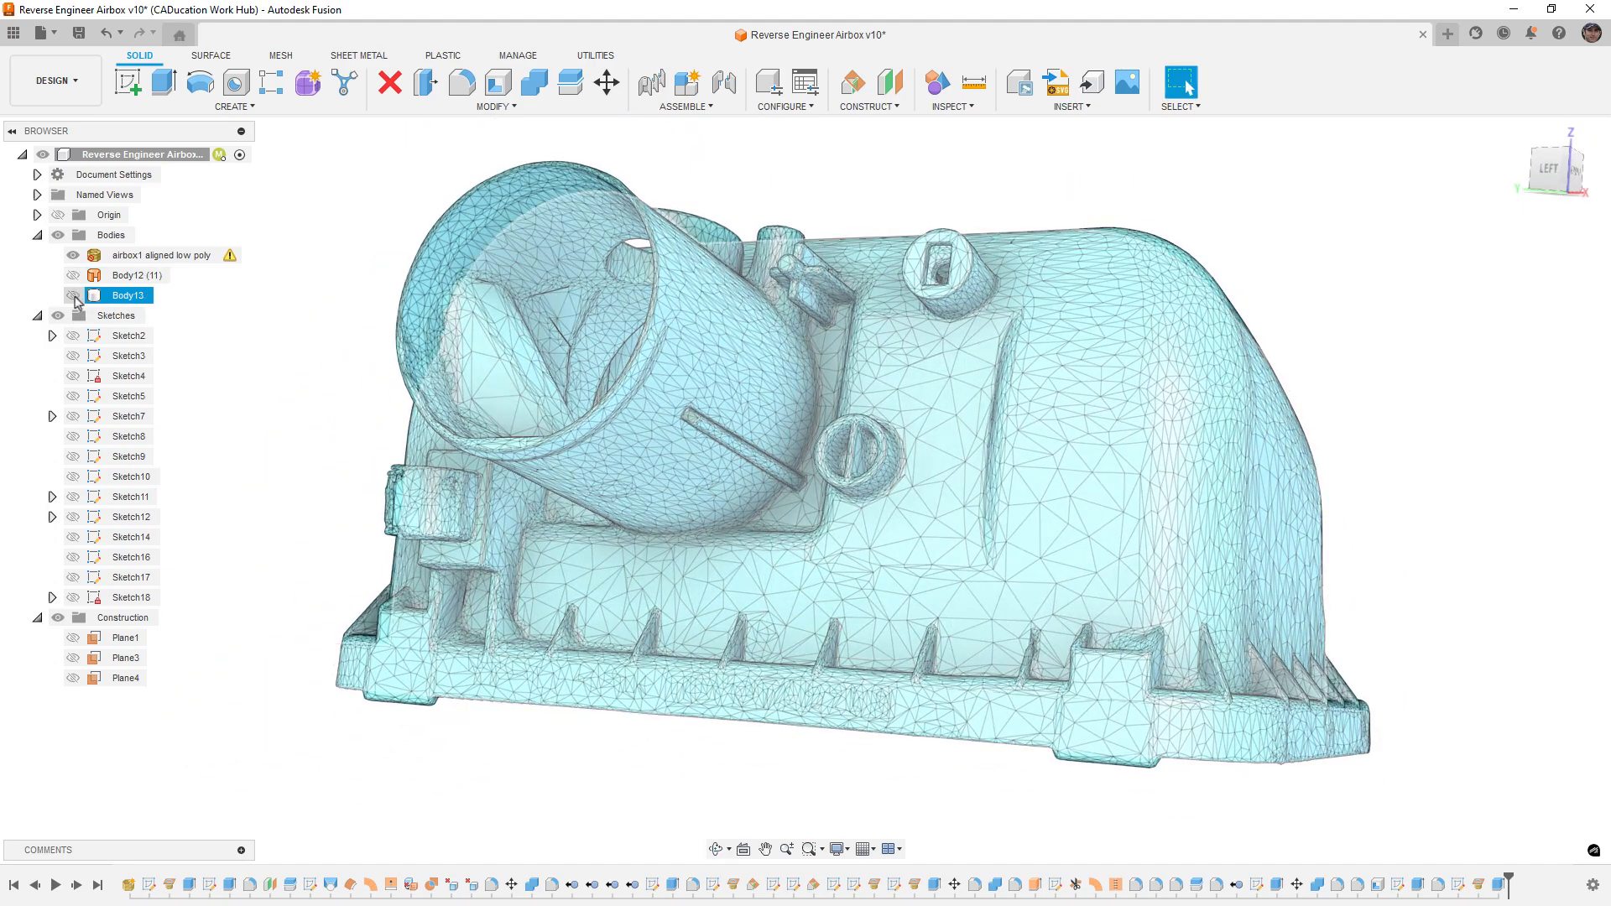
Step: Show Body13 together with the mesh and change the intake tube's extrusion direction to Two Sides
click(73, 295)
scroll(363, 344, down, 1)
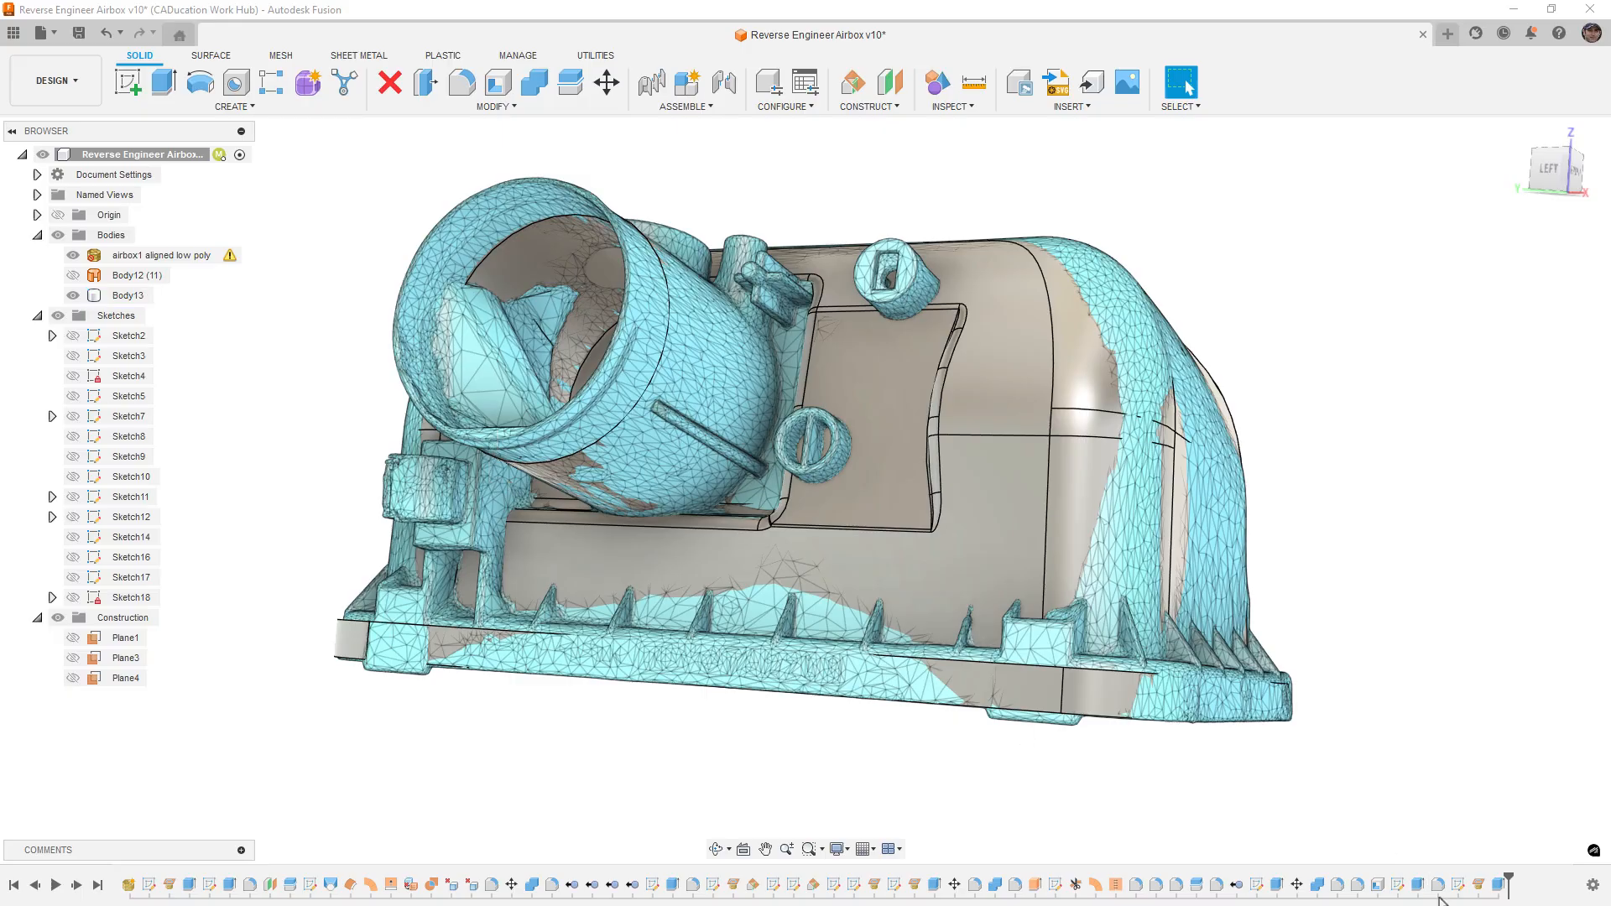
double_click(1499, 891)
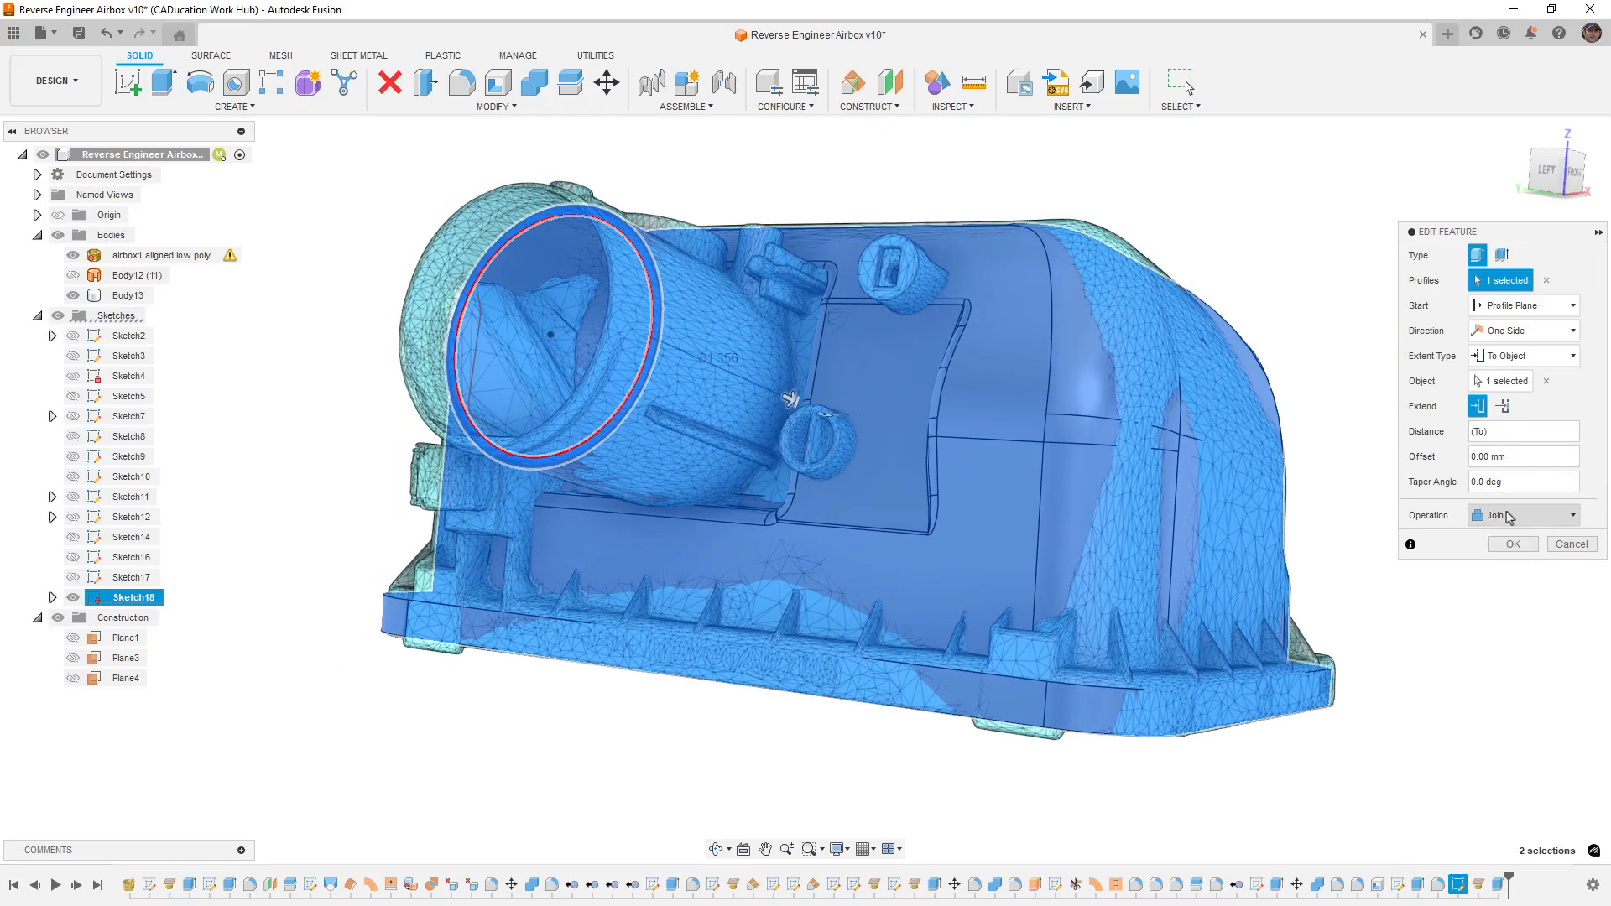
click(1543, 333)
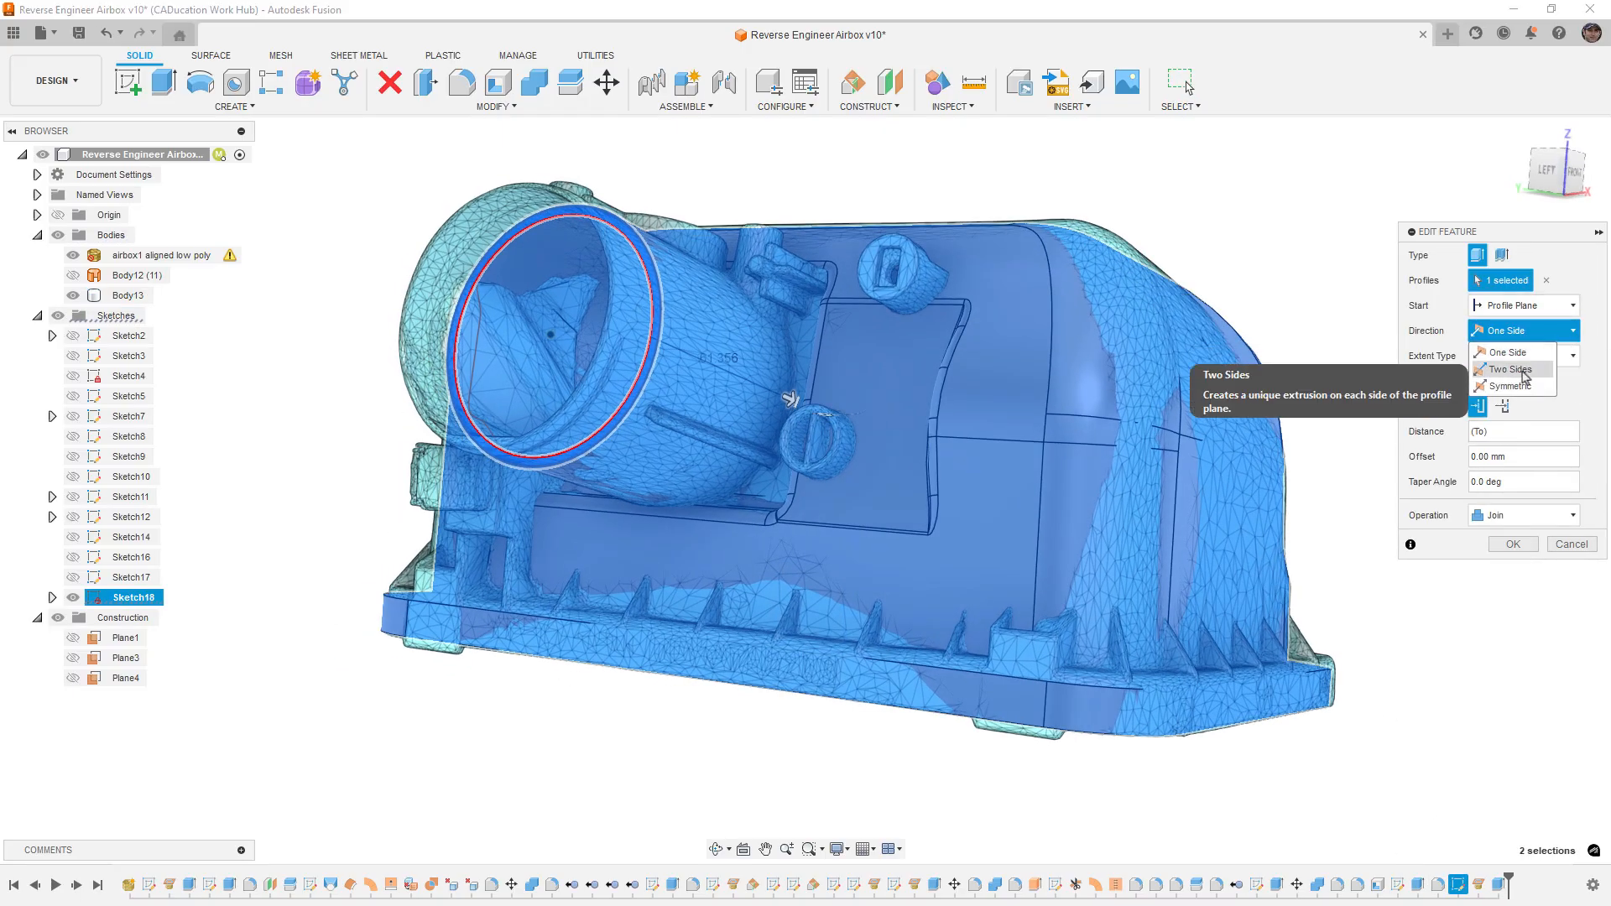
click(1533, 371)
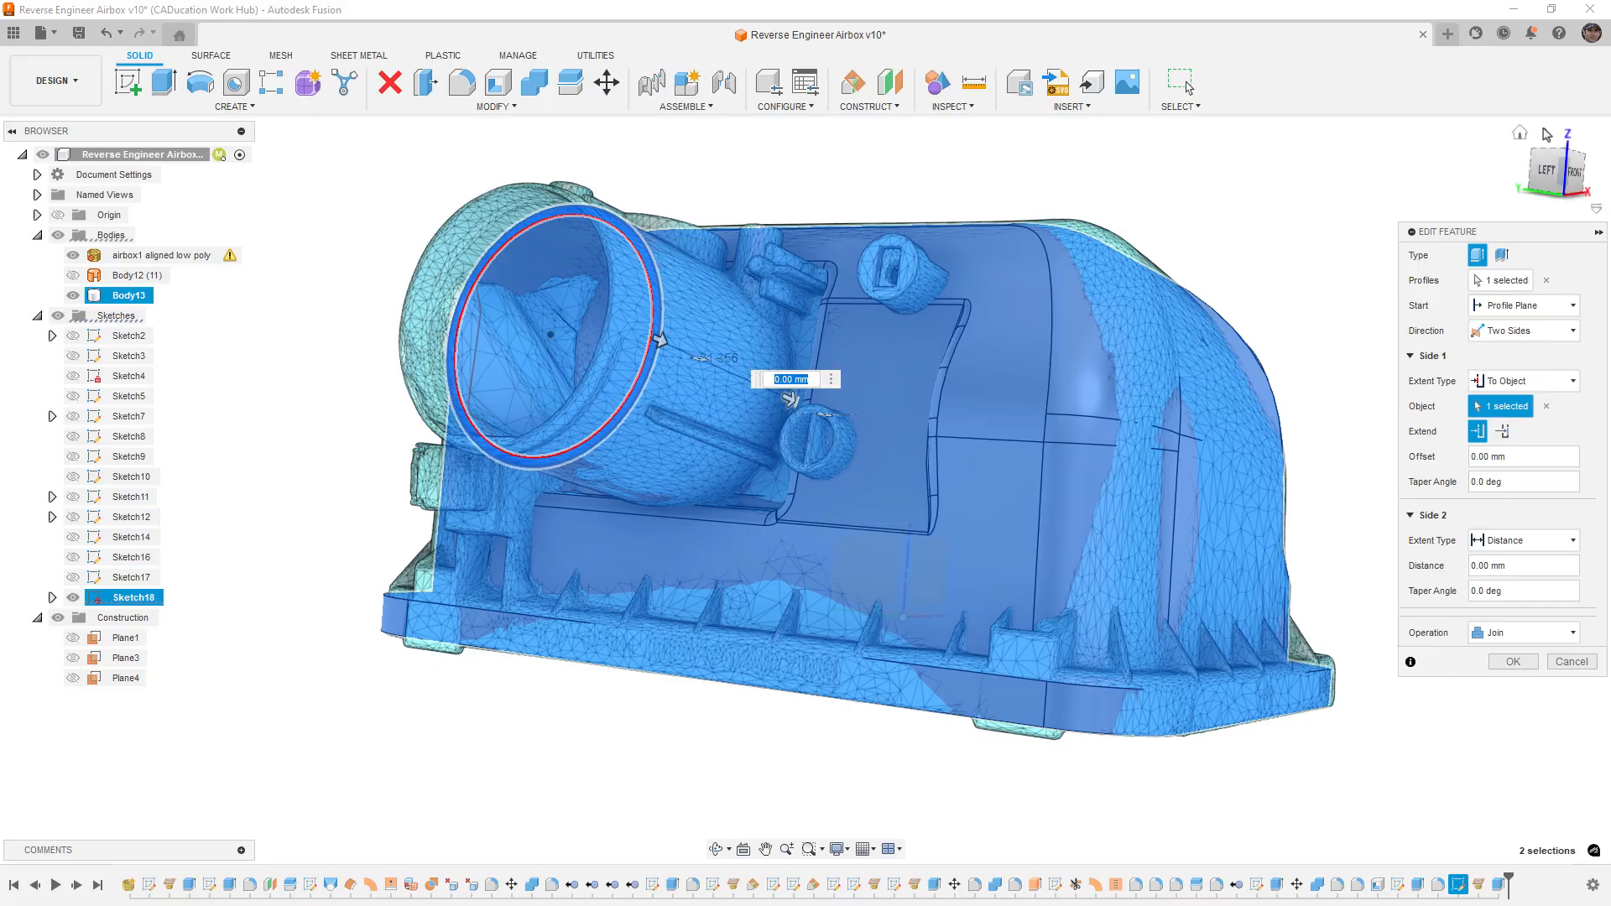
Step: Set the extrusion's Side 2 distance to -20 mm to lengthen the intake tube towards the scanned outer end
click(1573, 175)
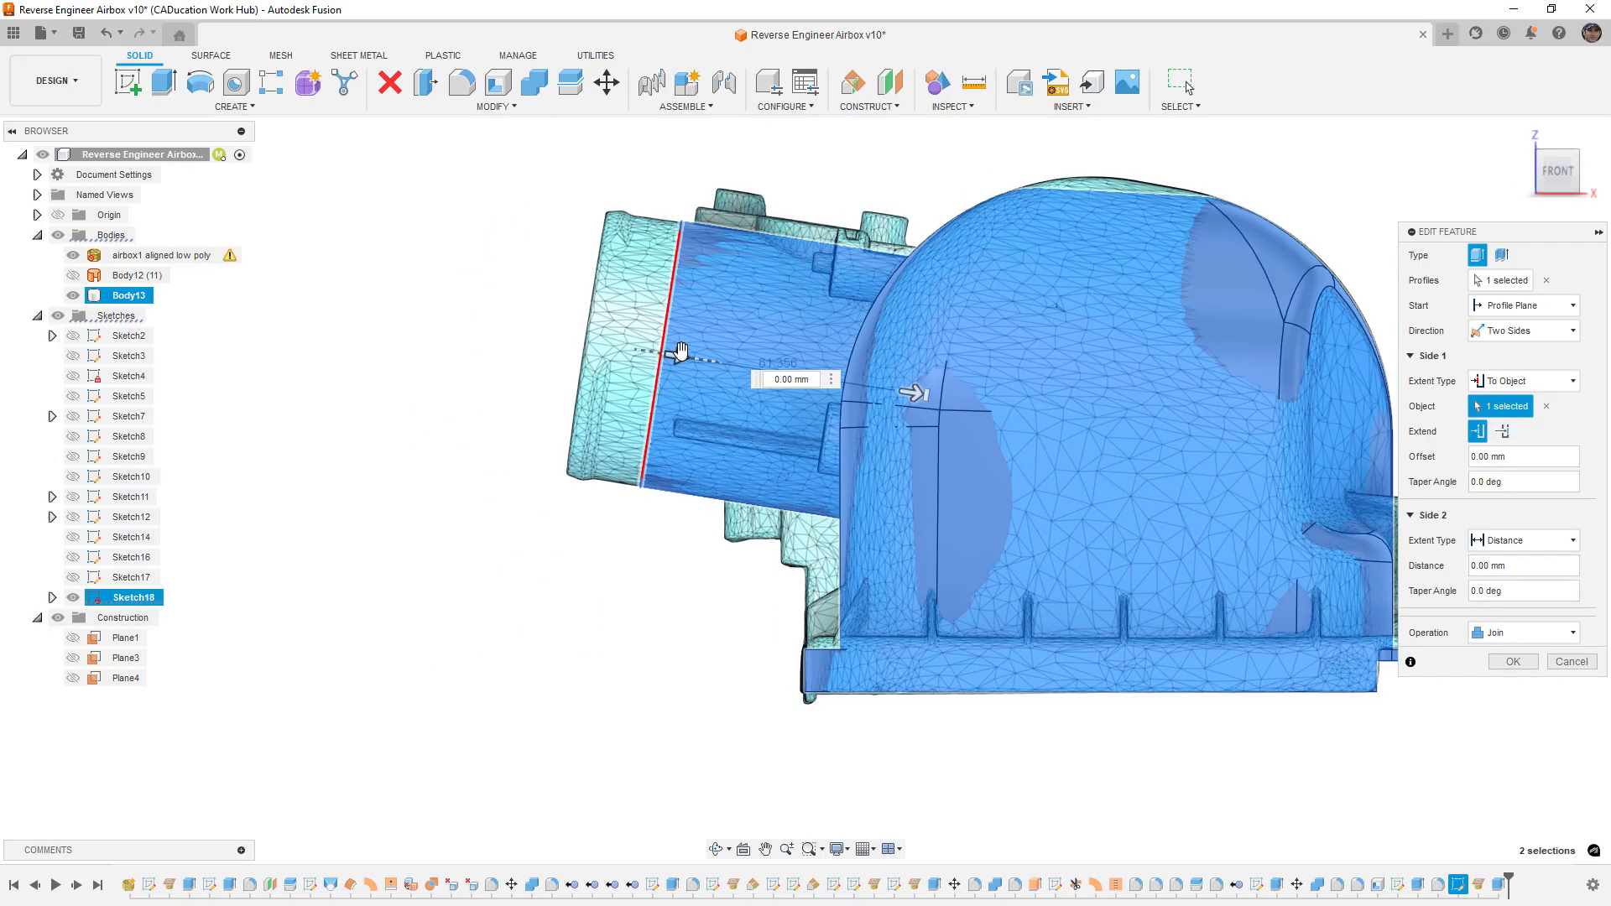
click(1534, 566)
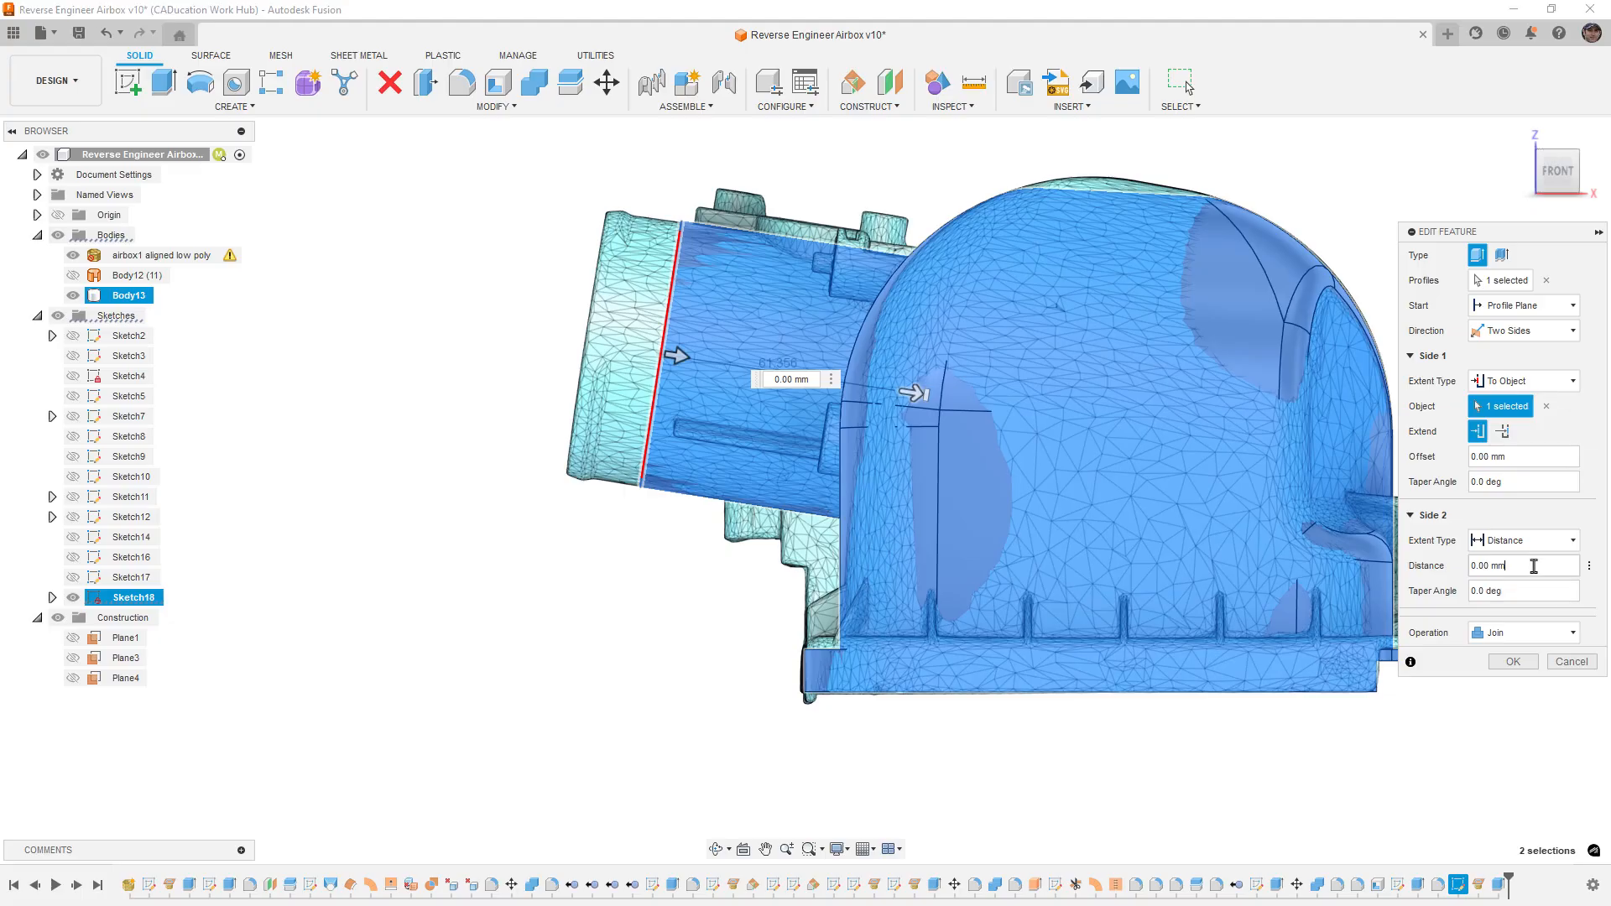
drag(1533, 566, 1434, 565)
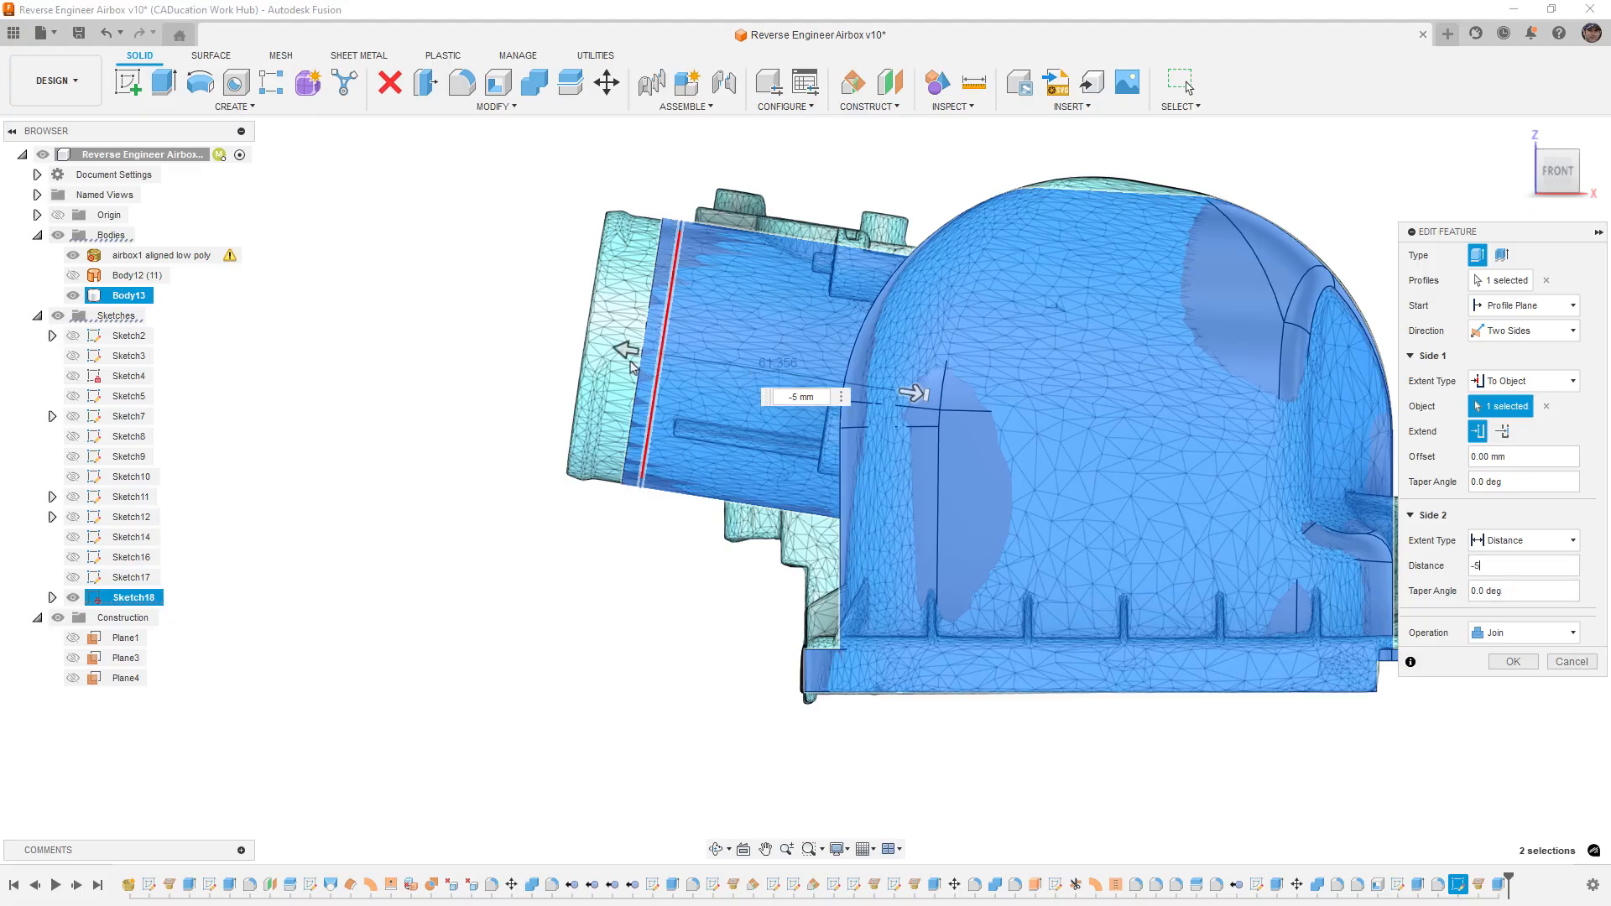
drag(622, 349, 554, 326)
scroll(591, 357, up, 5)
scroll(596, 376, down, 6)
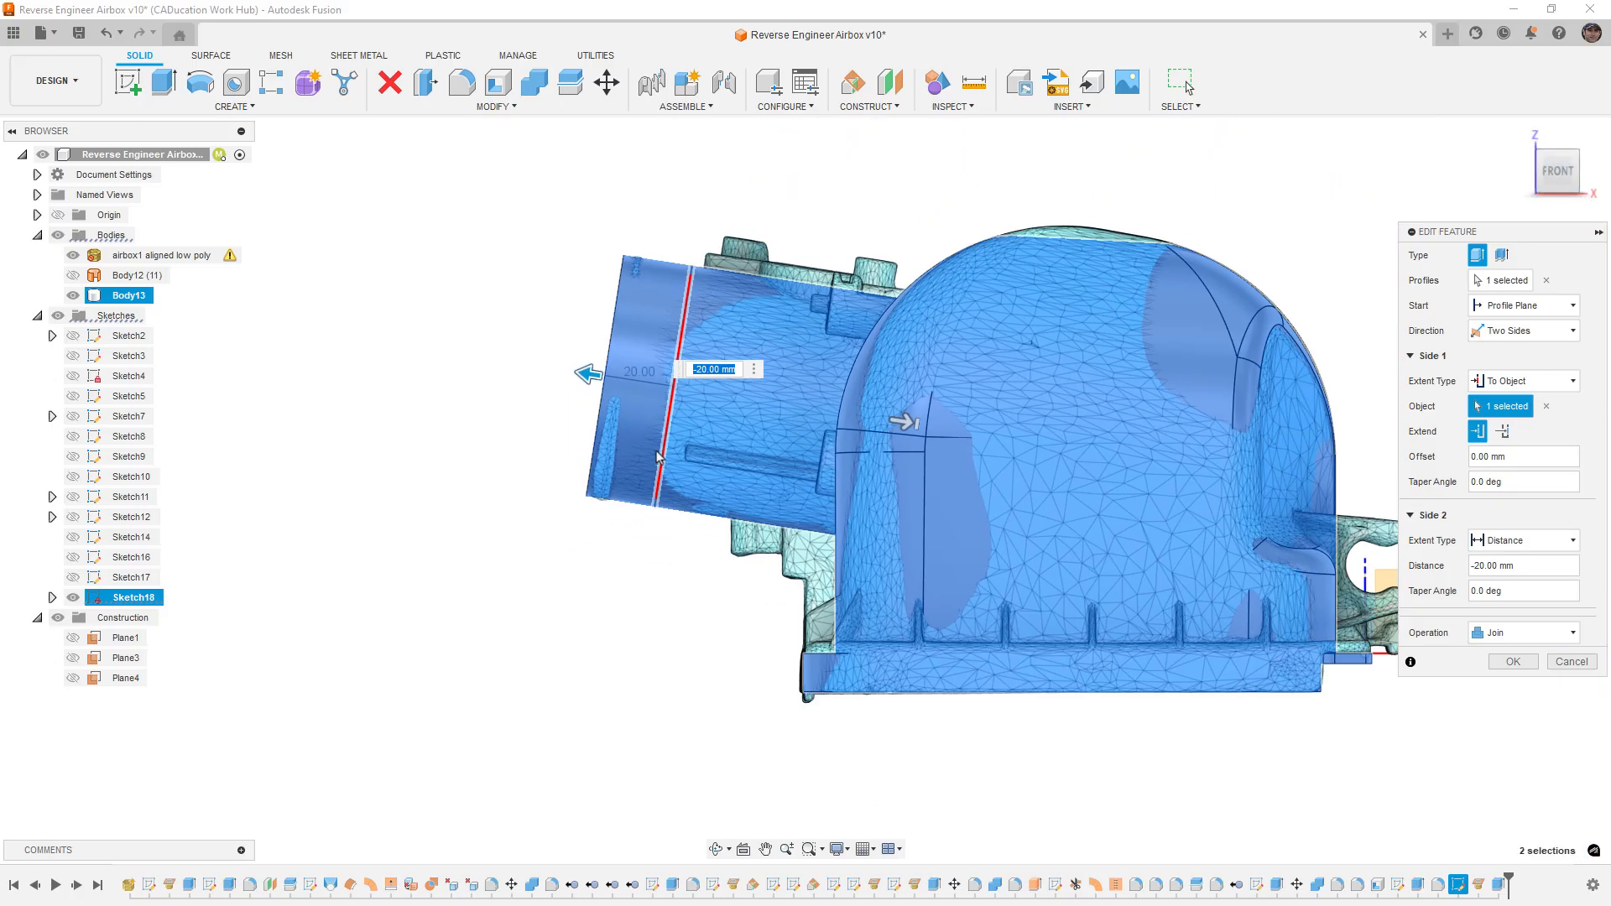
shift+middle_drag(614, 388, 717, 493)
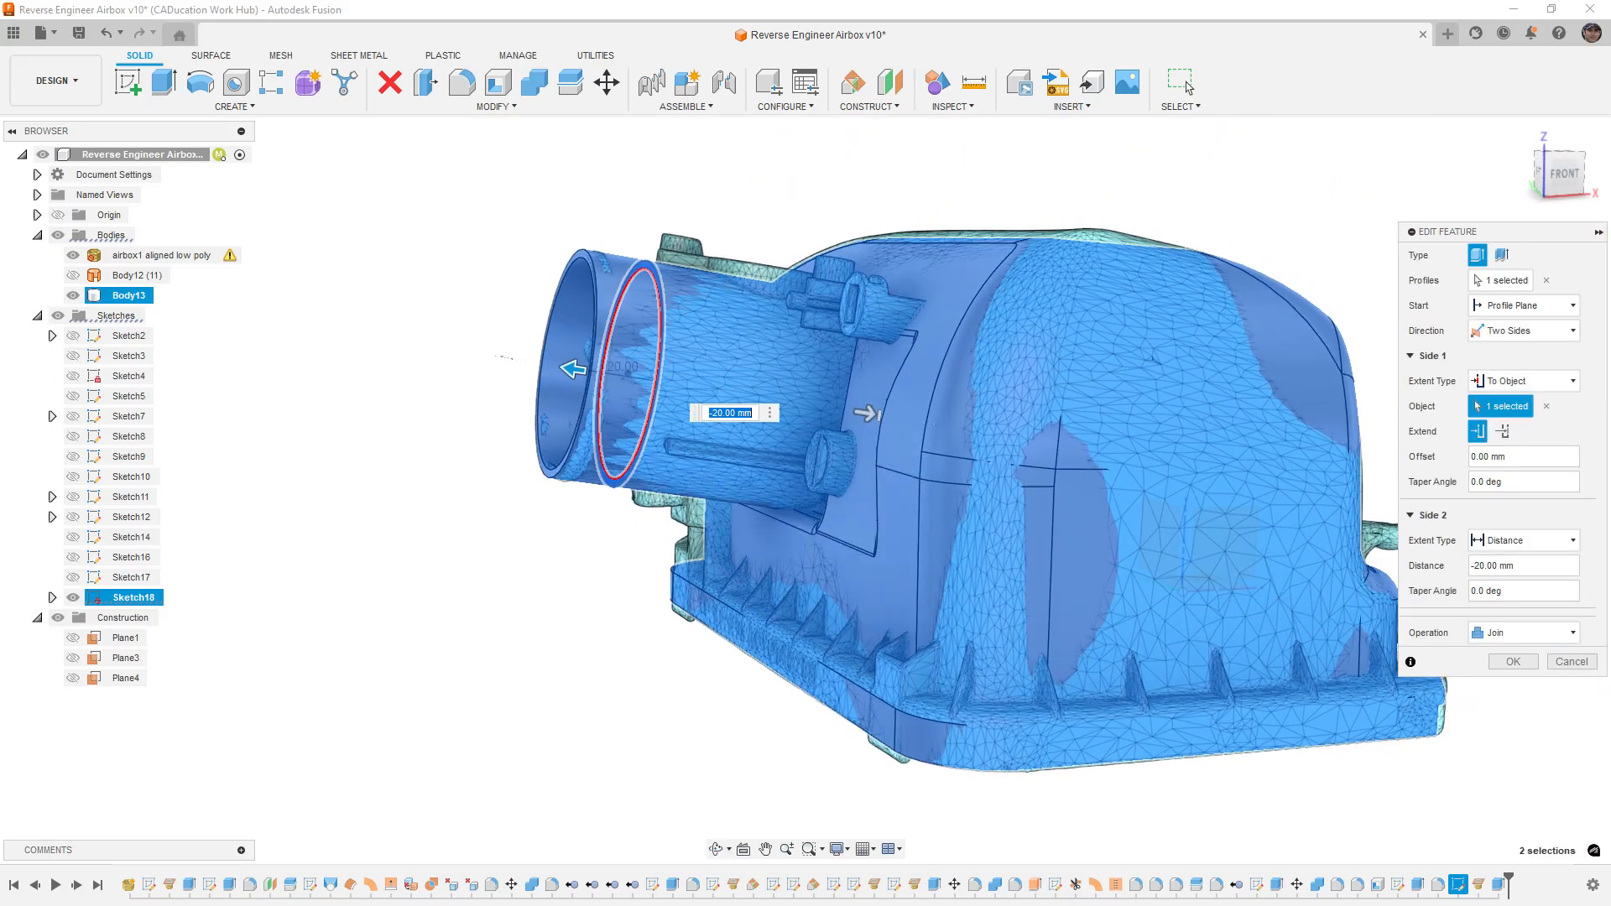
click(1513, 662)
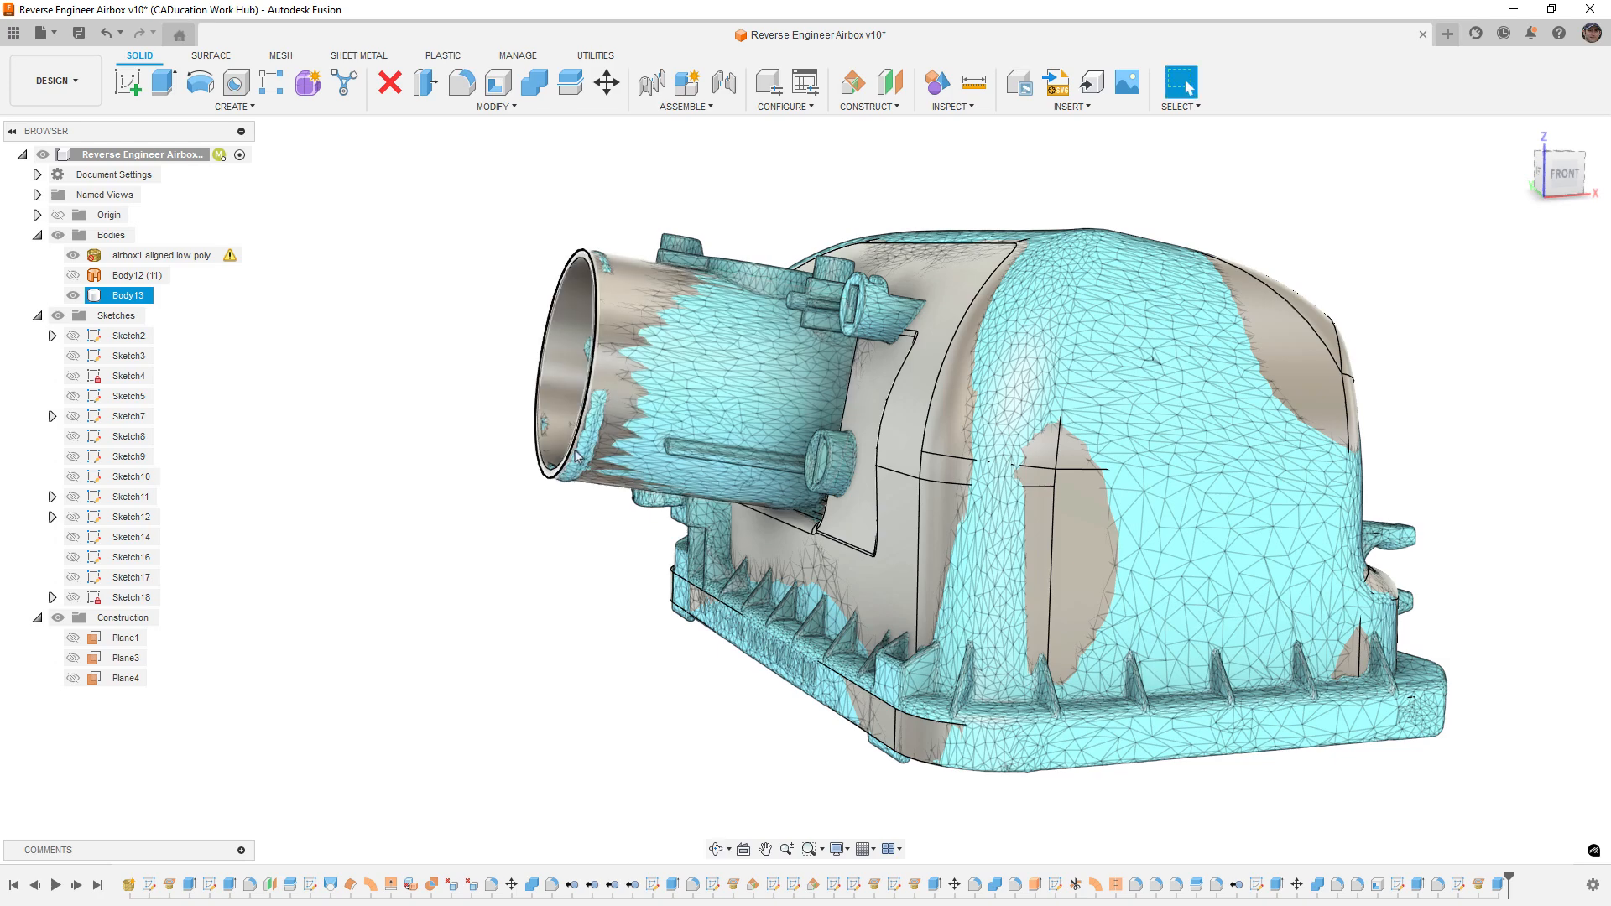
Step: Examine the lengthened intake tube's rim, outer wall and housing junction against the overlaid mesh from several sides
click(534, 467)
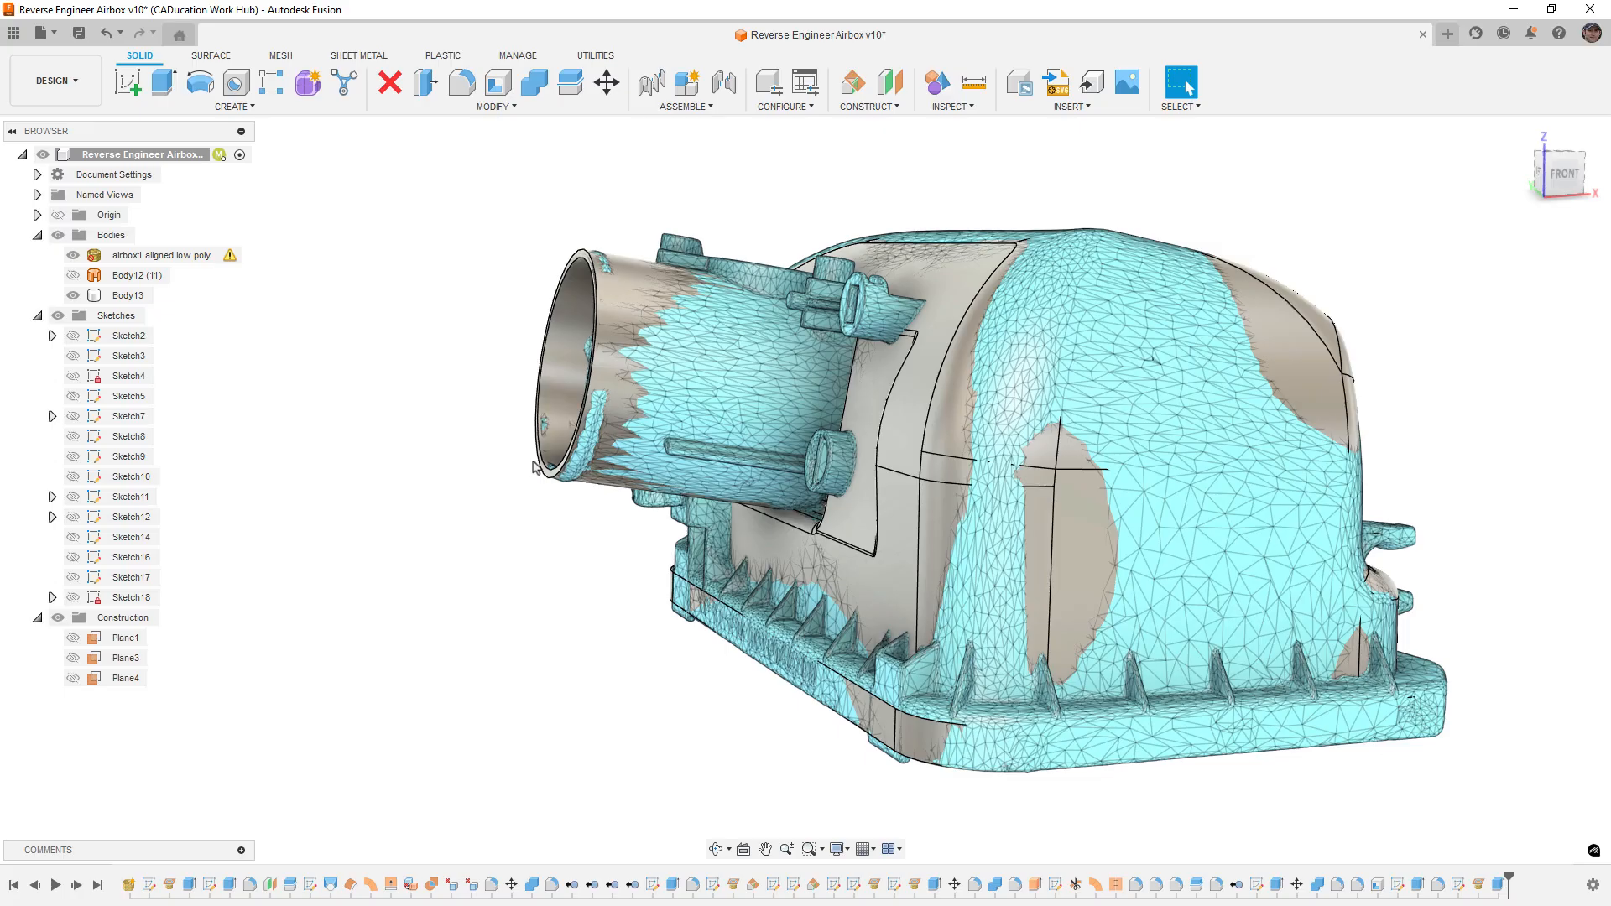
click(555, 458)
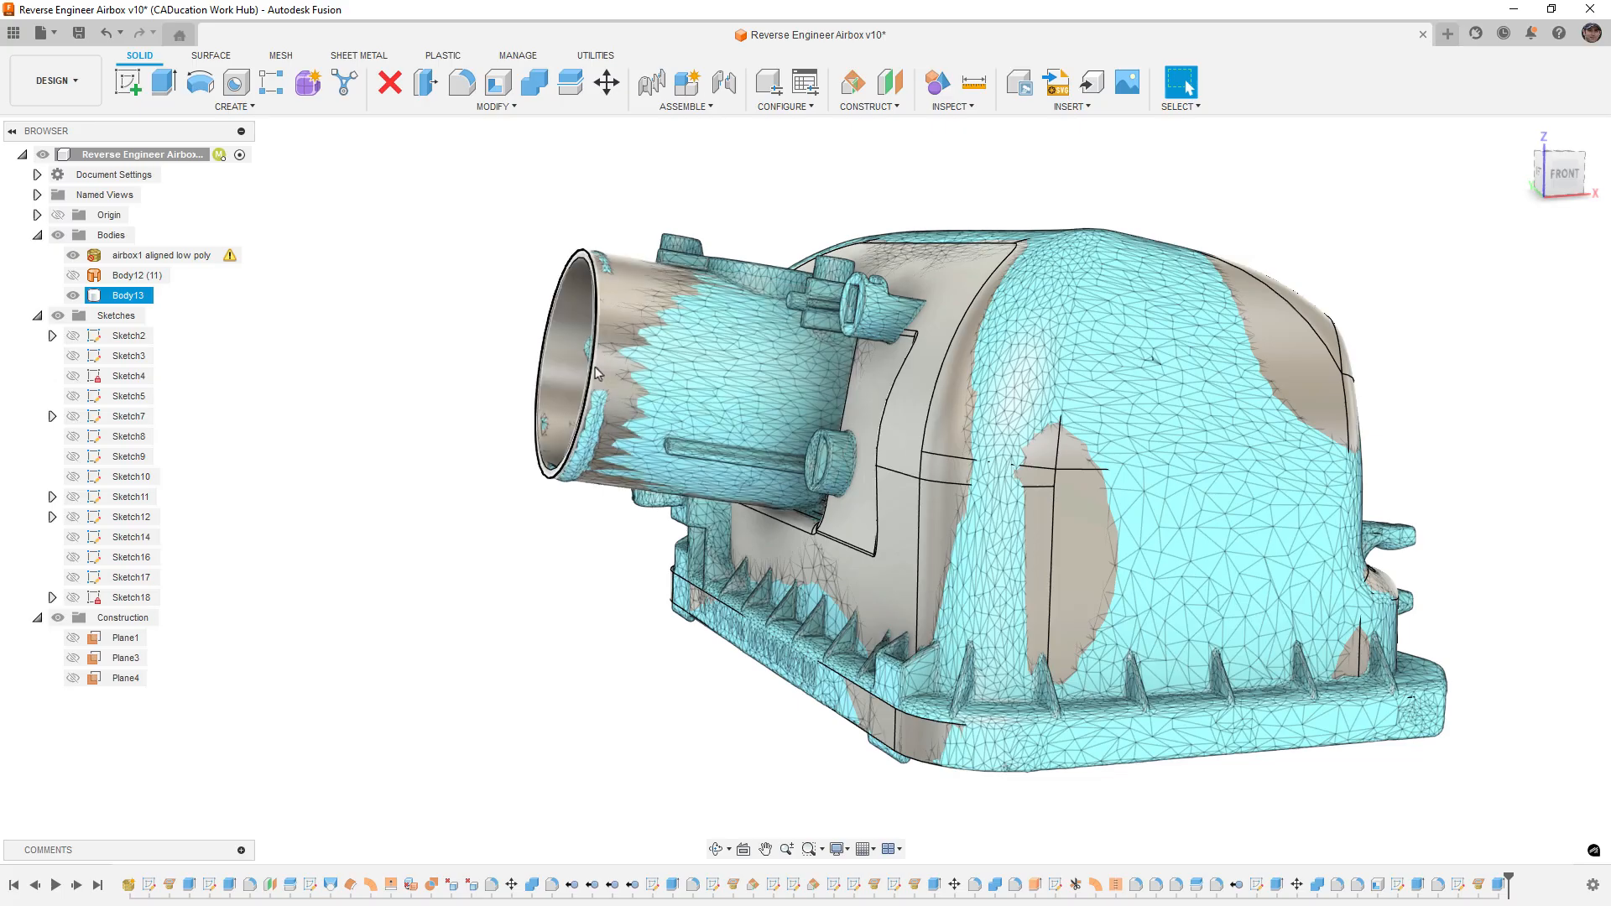
shift+middle_drag(597, 373, 739, 443)
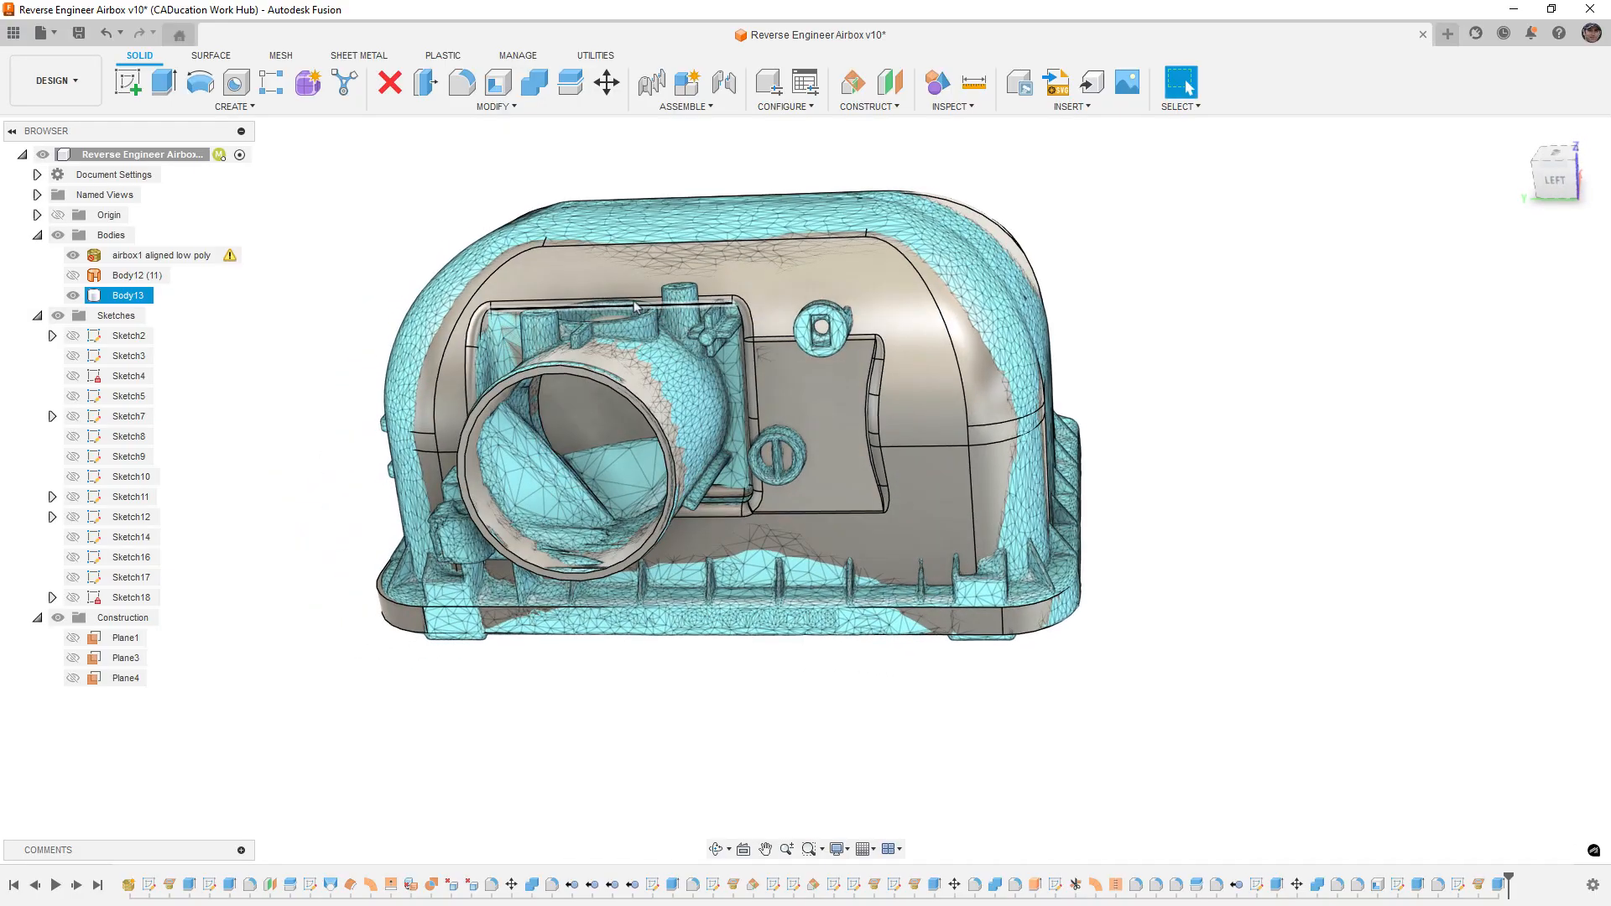
shift+middle_drag(665, 432, 771, 493)
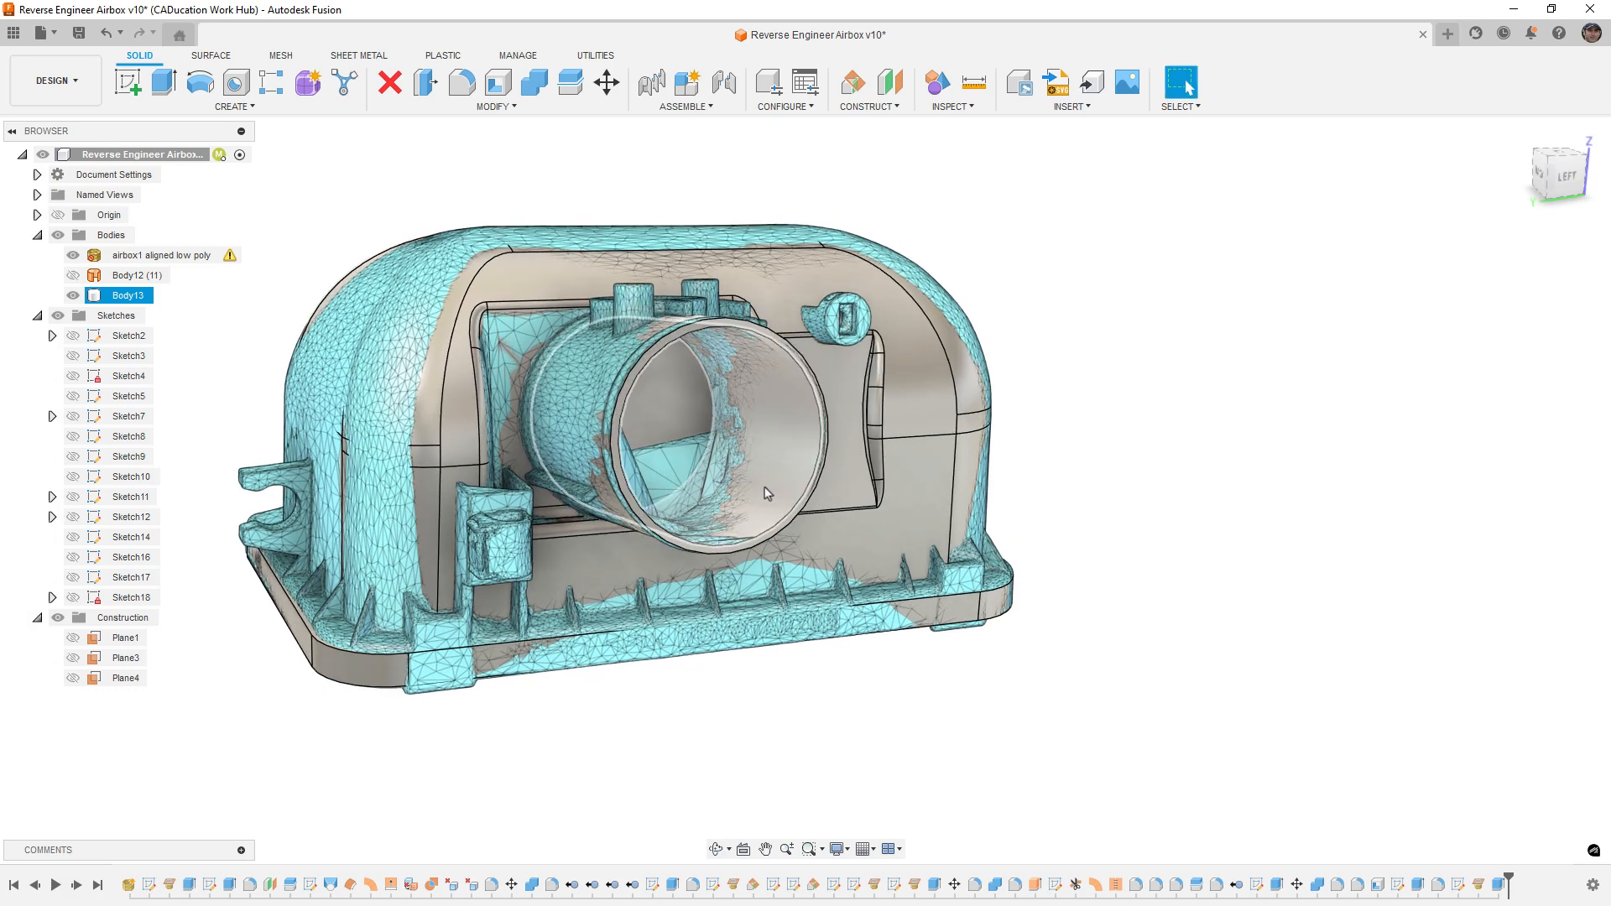
shift+middle_drag(766, 494, 677, 313)
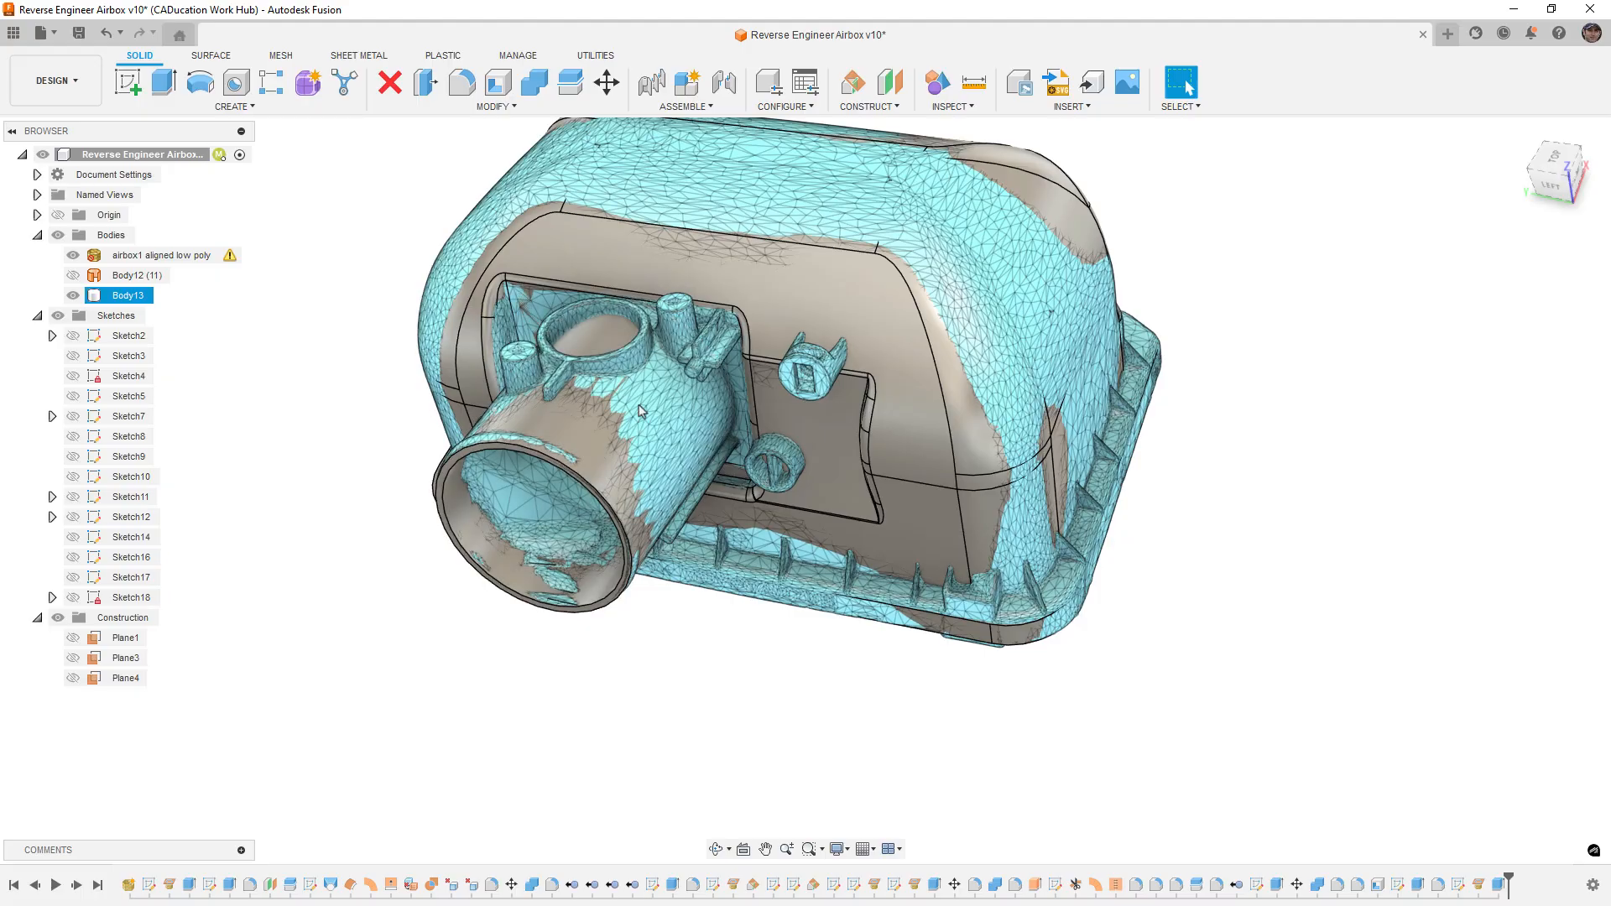
shift+middle_drag(664, 416, 722, 336)
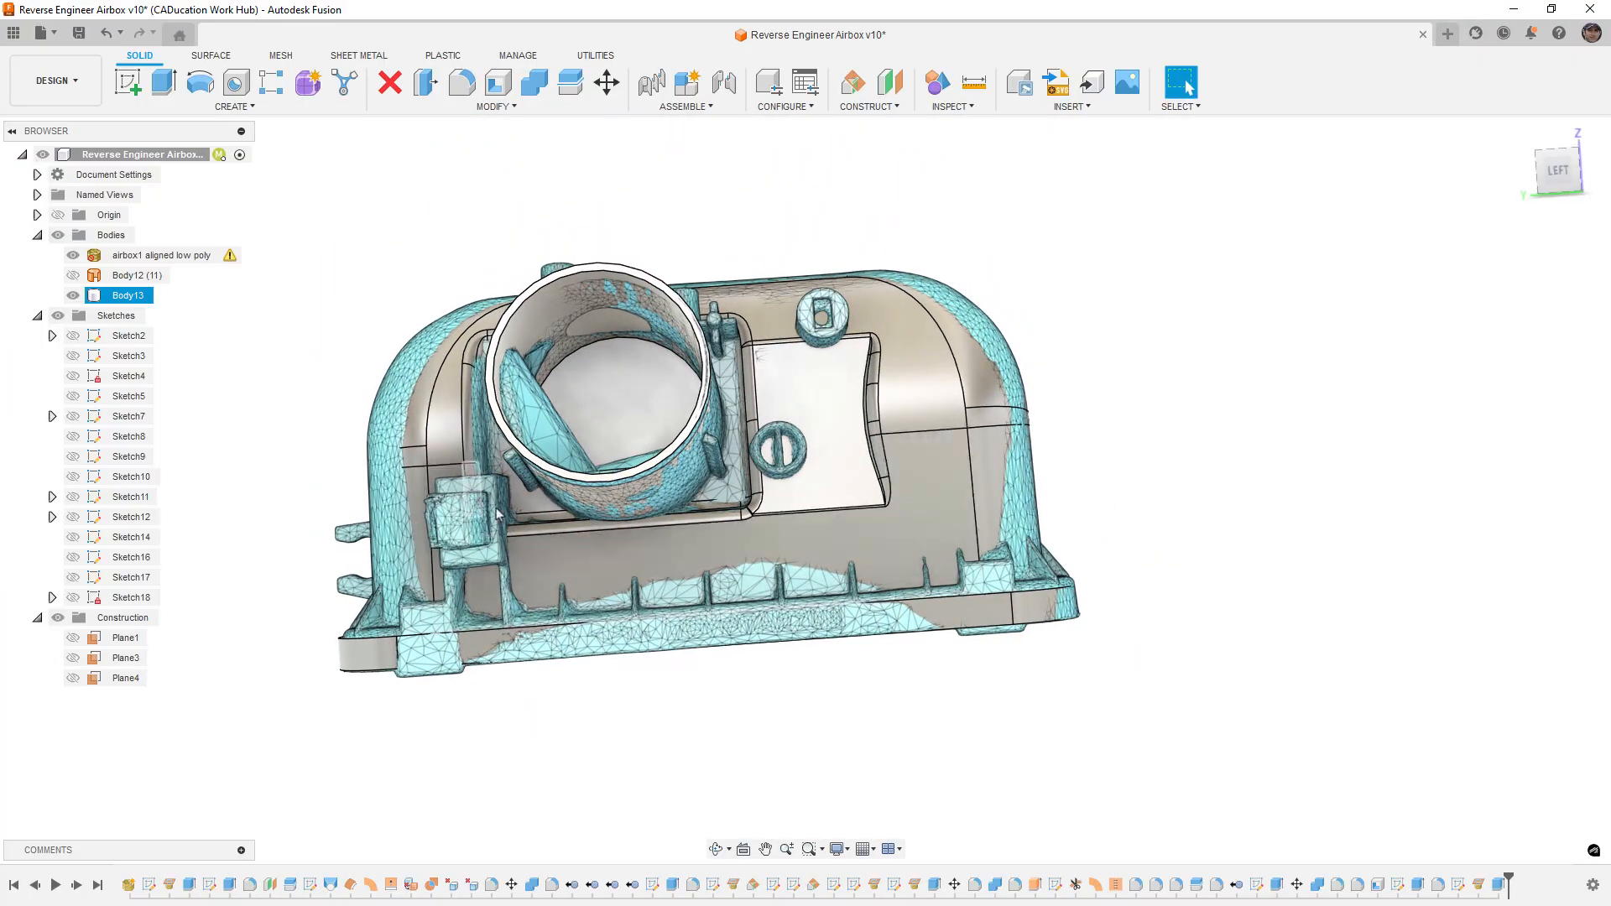
shift+middle_drag(851, 345, 730, 456)
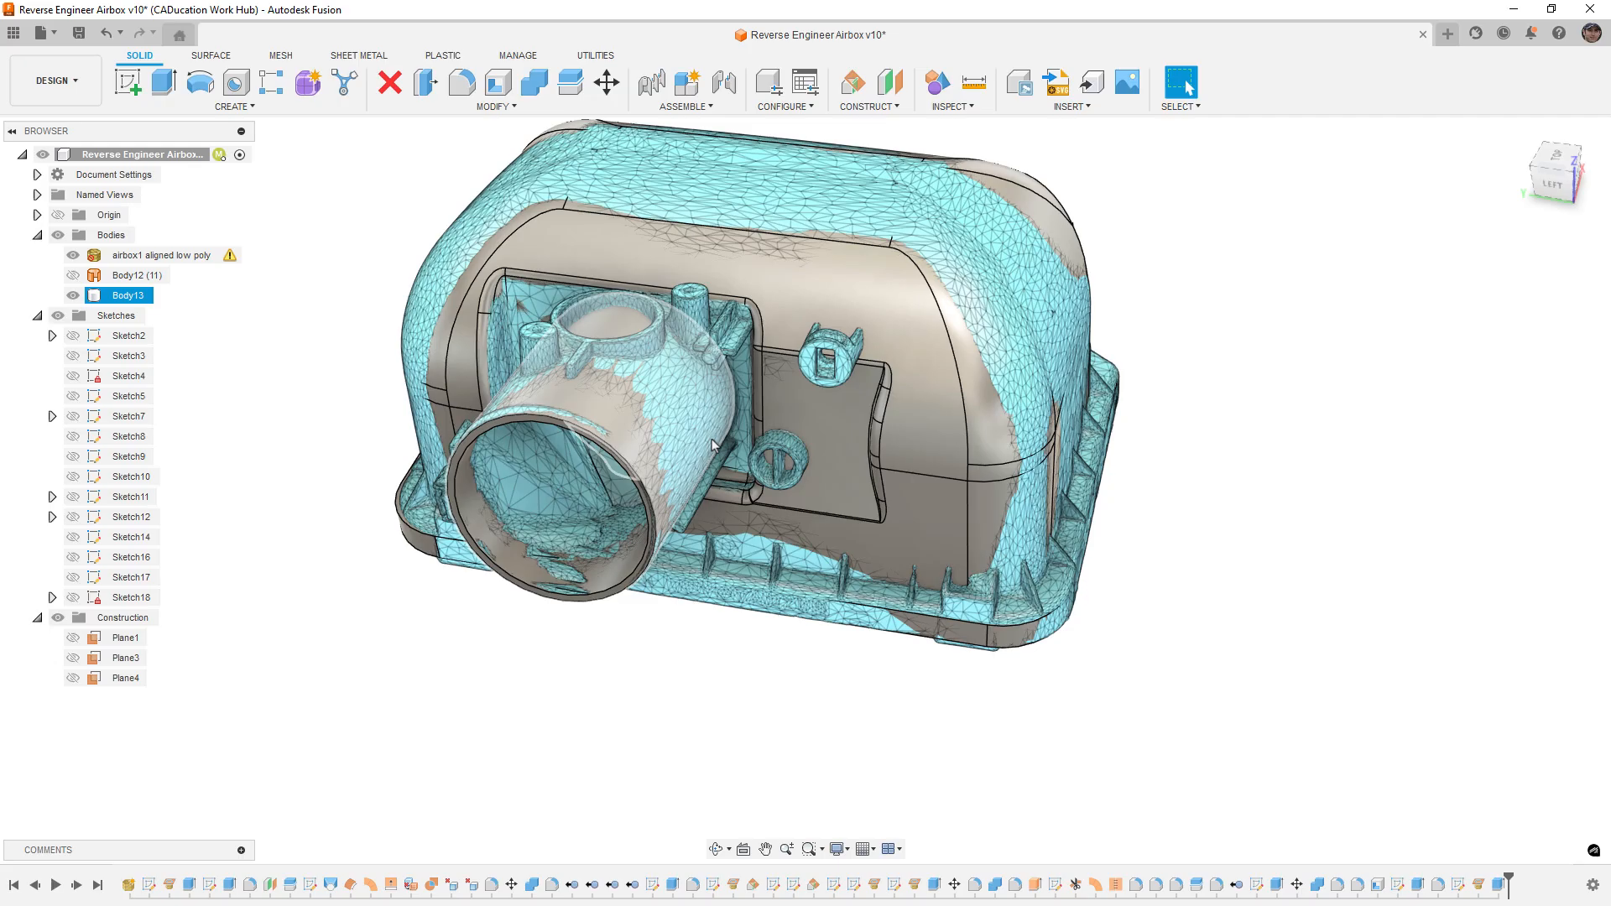
Step: Create a sketch on Plane3 and draw two concentric circles, about 37 mm and 31 mm across, over the scanned round port on the tube
click(96, 661)
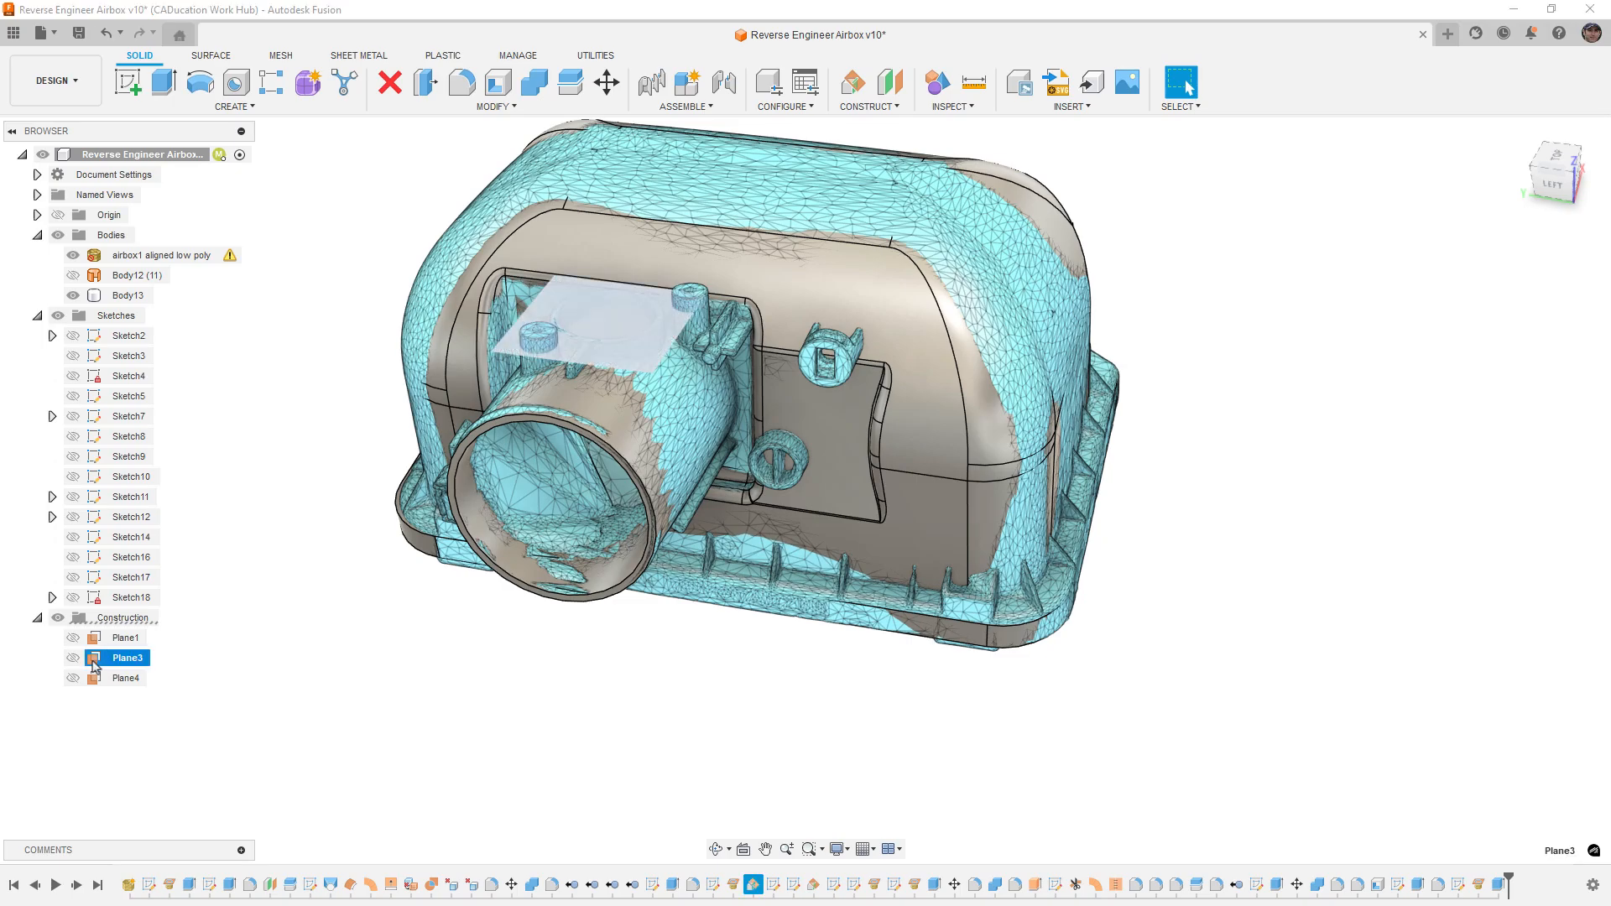
right_click(96, 663)
click(137, 715)
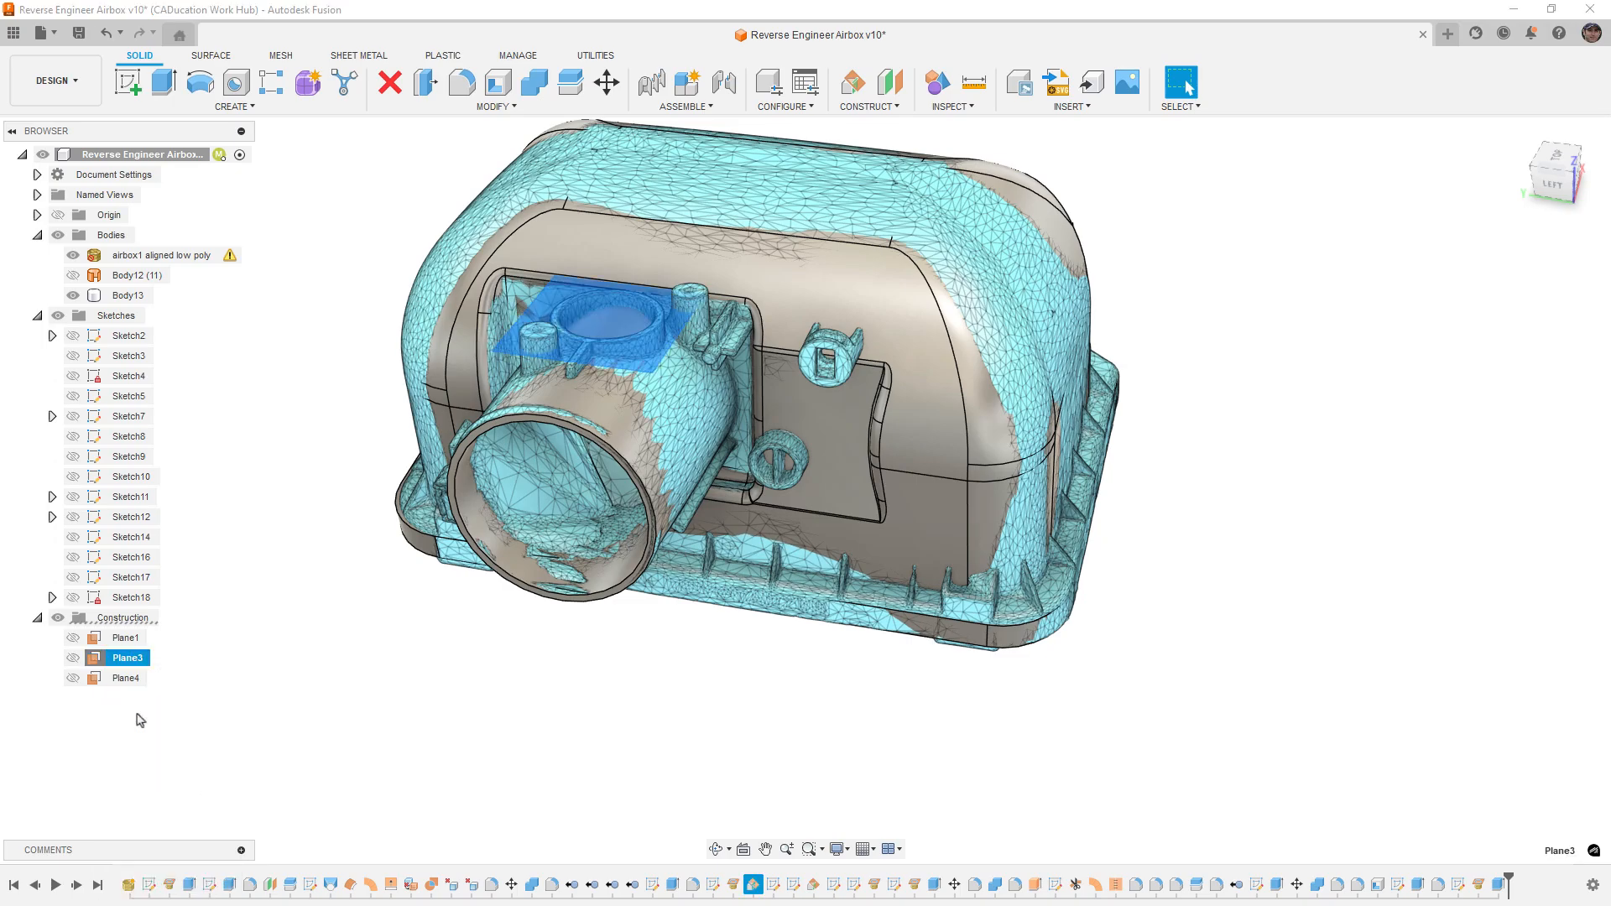
middle_drag(345, 499, 546, 461)
scroll(523, 457, up, 5)
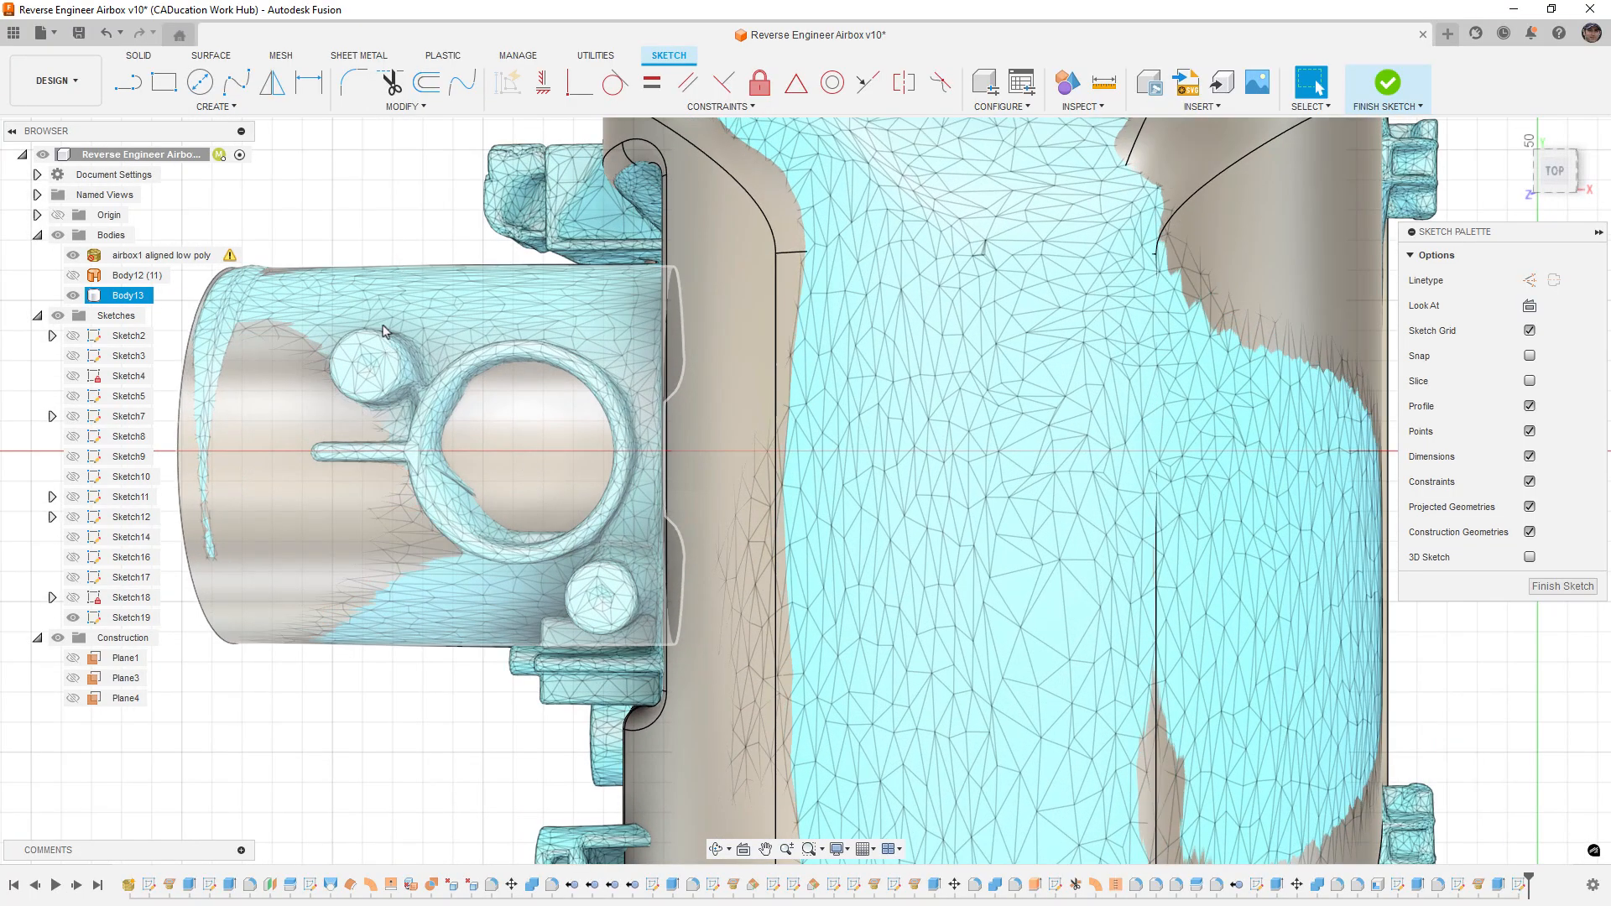
key(c)
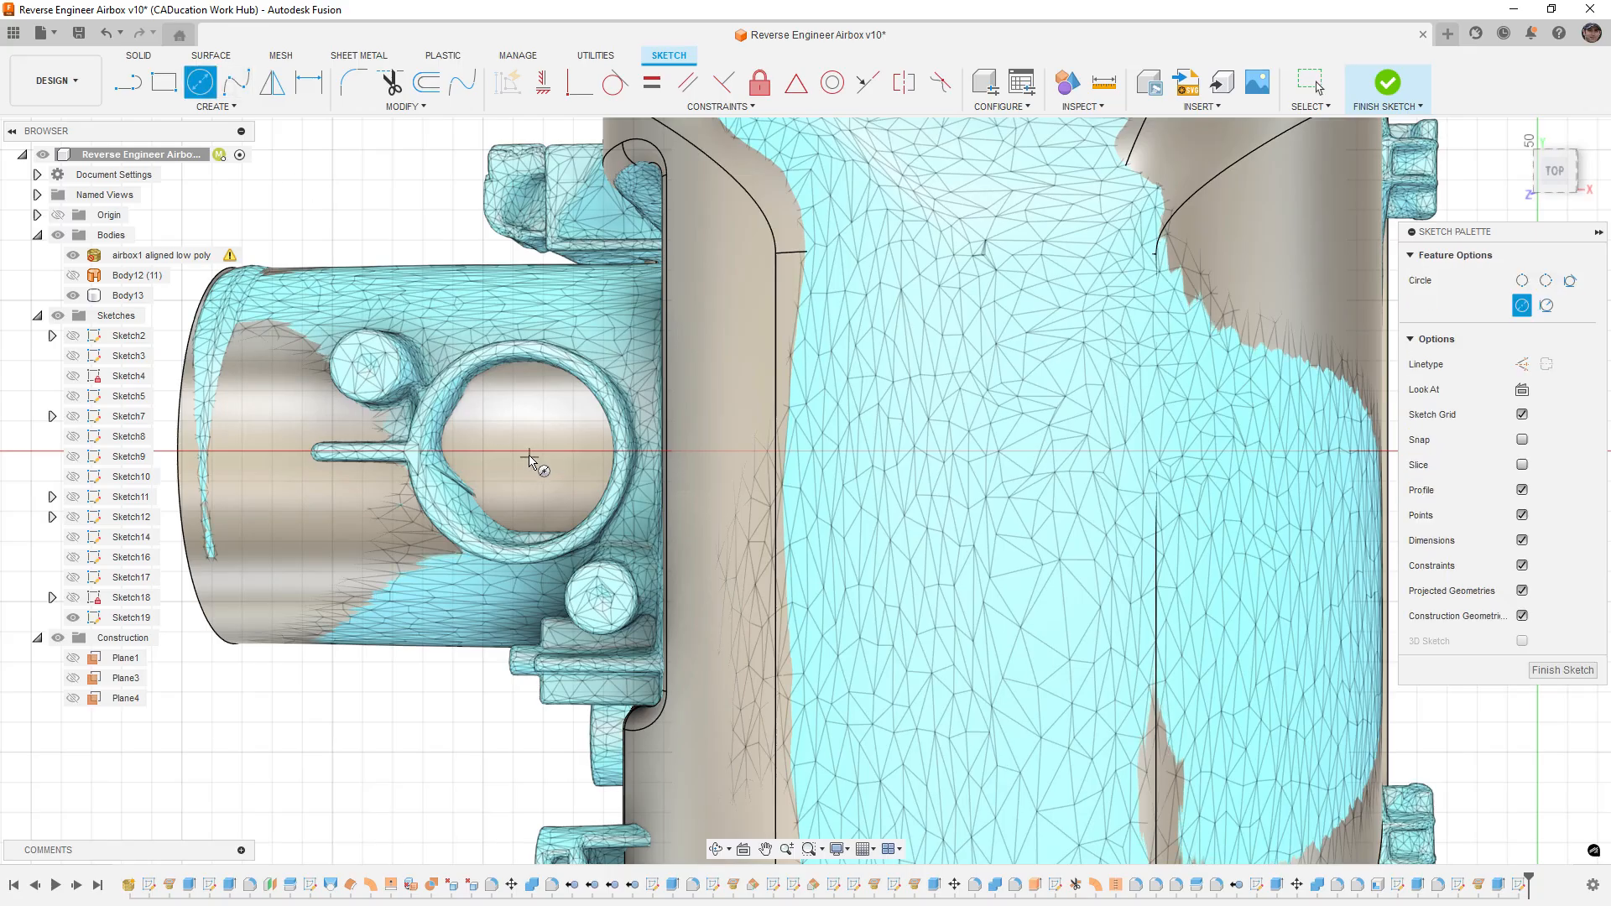
click(521, 452)
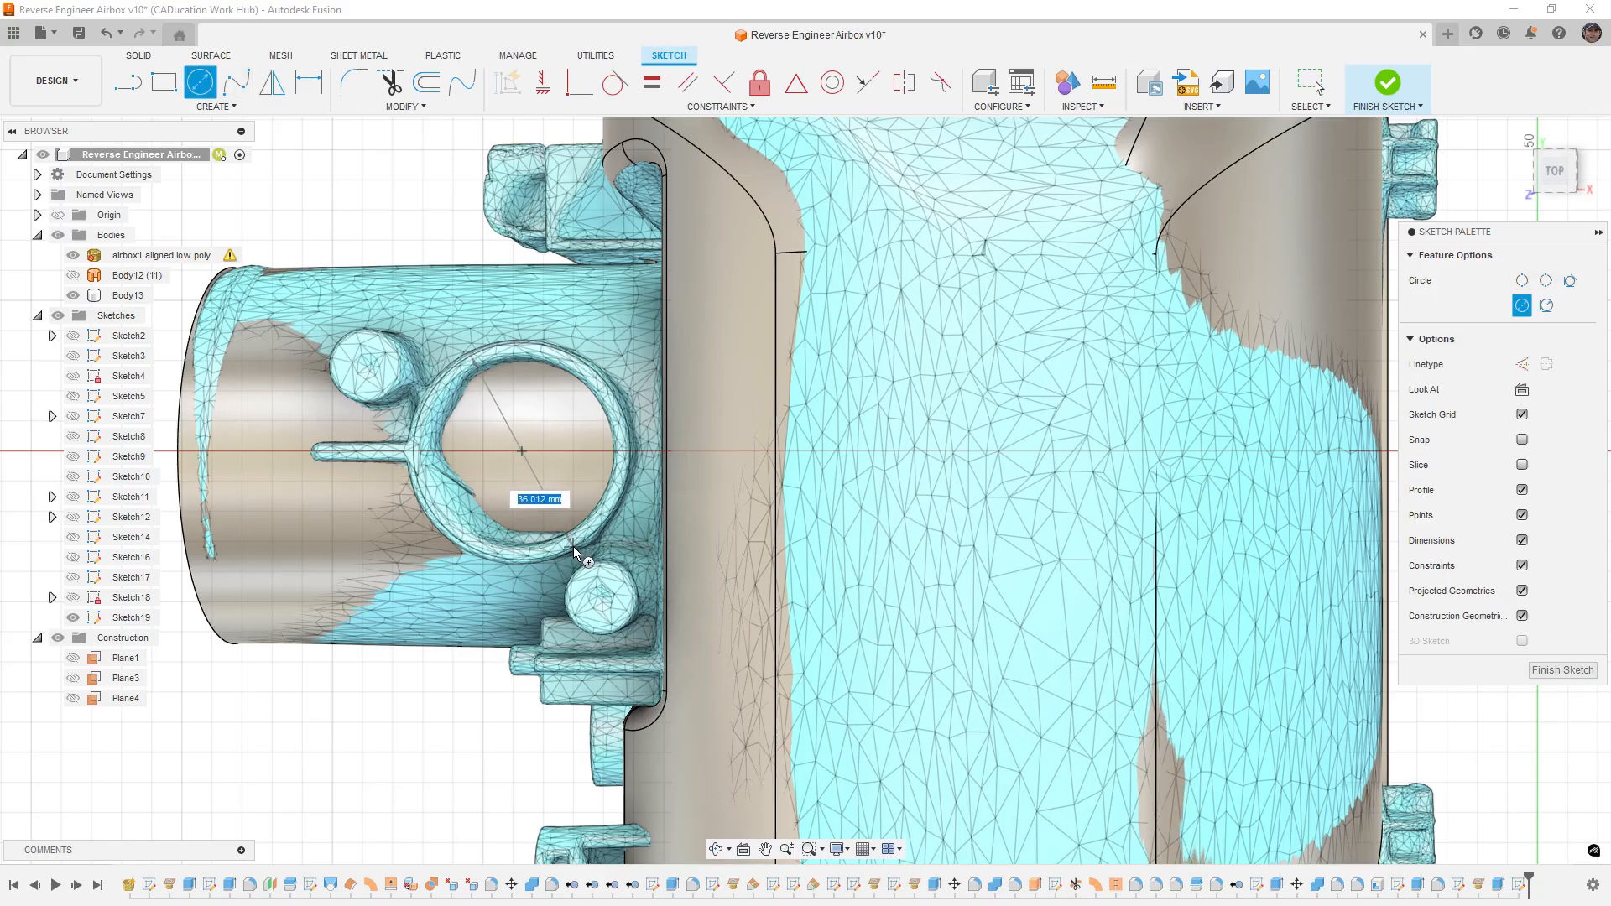
click(575, 550)
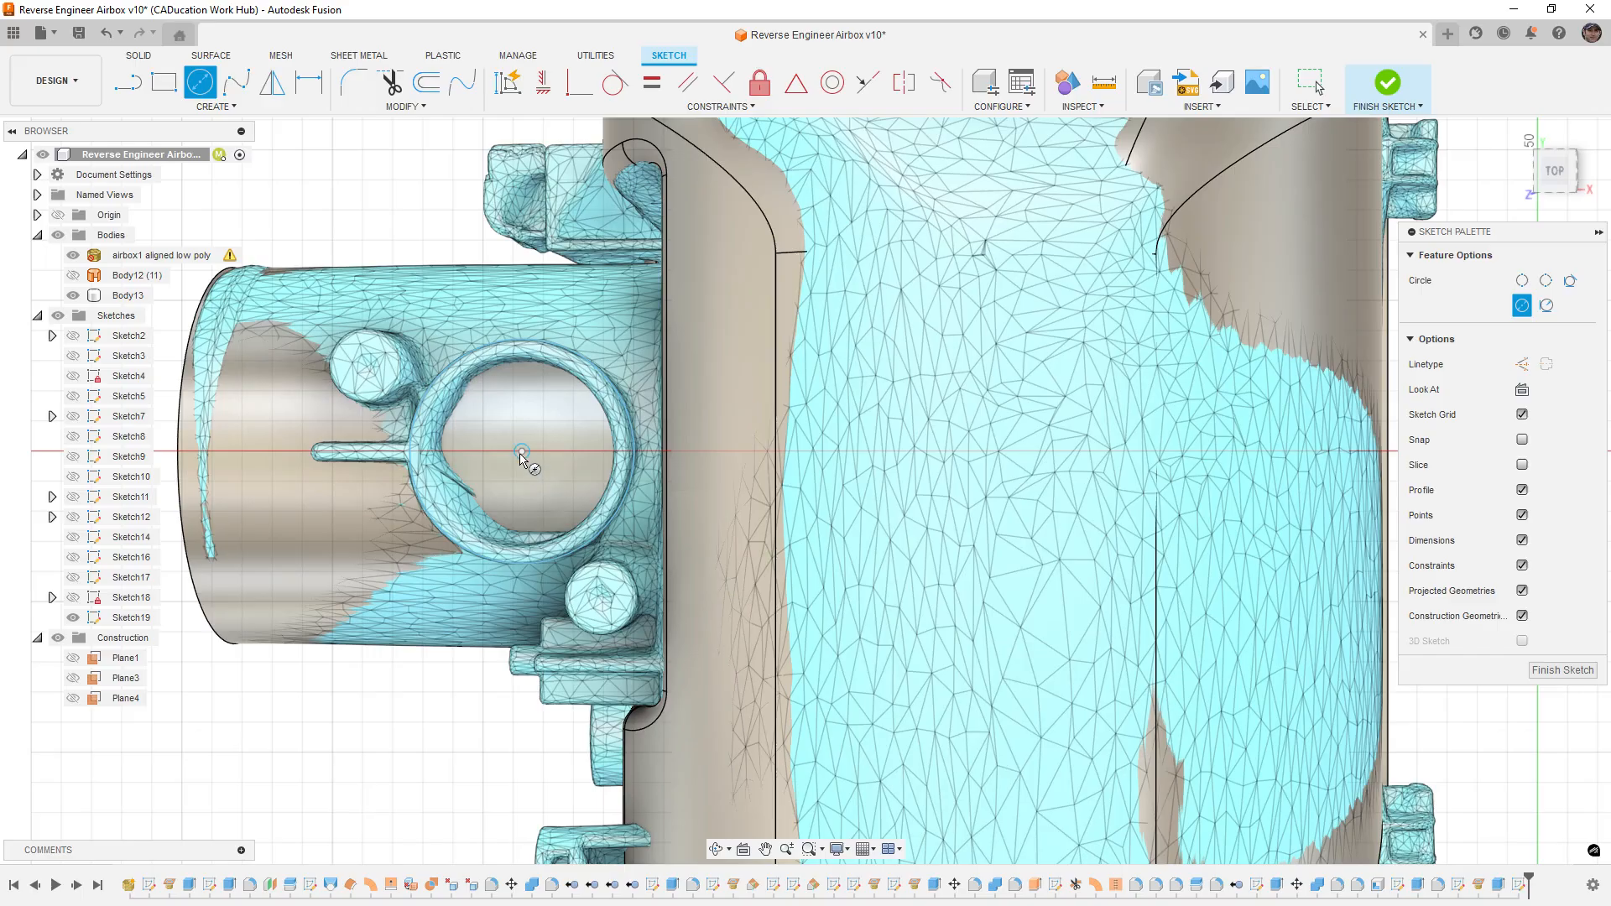
click(522, 452)
click(607, 489)
Step: Dimension the outer port circle's diameter at 37 mm
key(d)
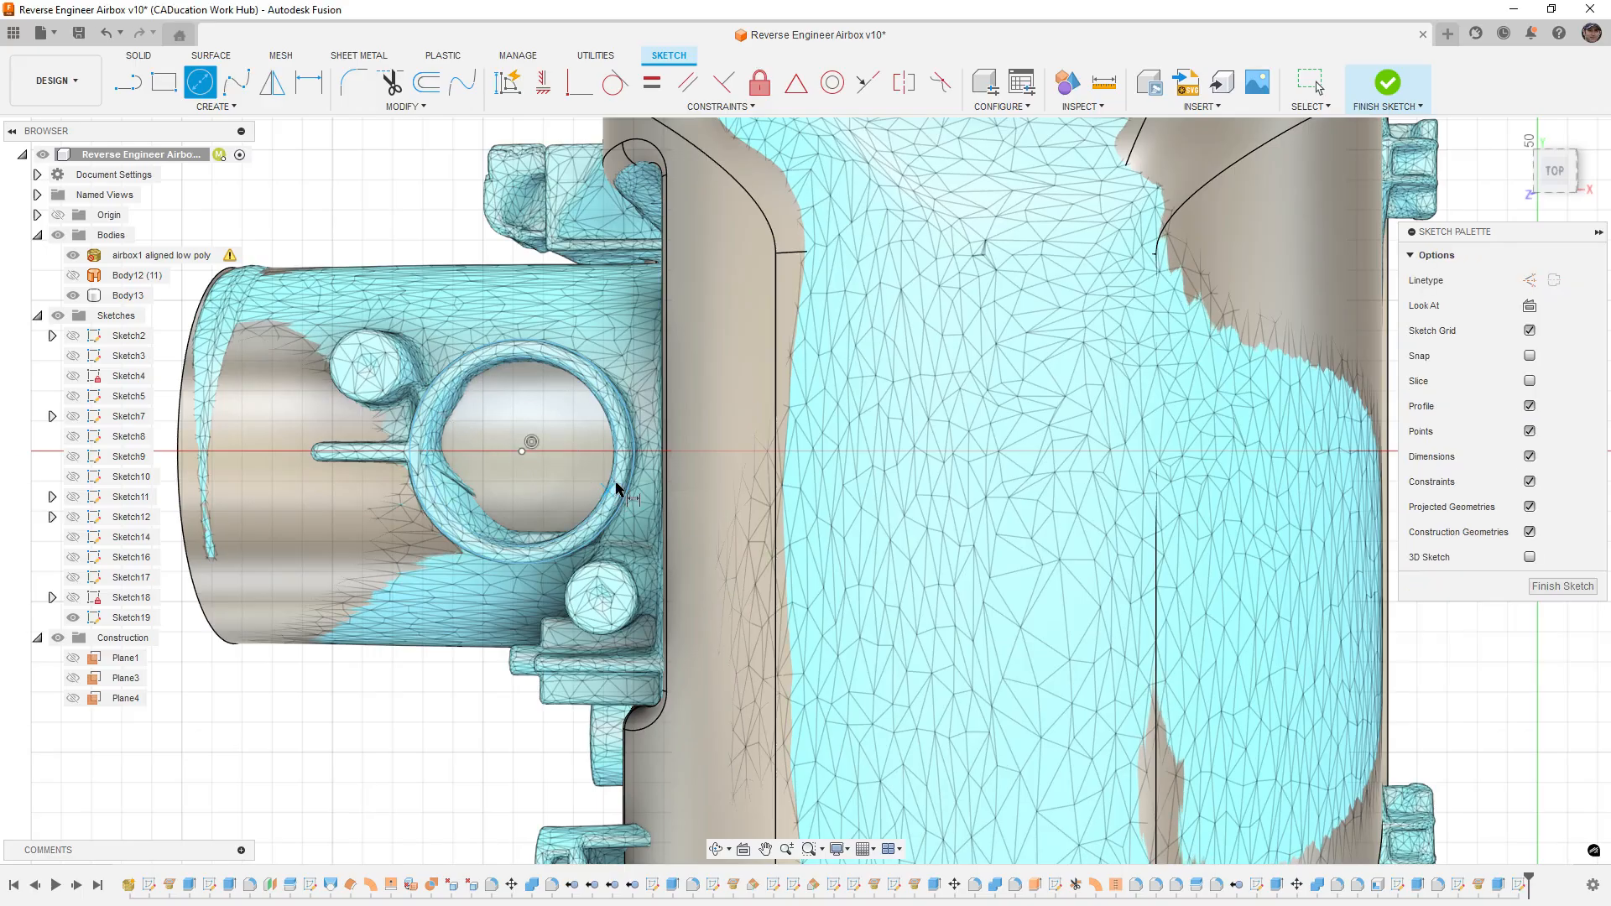
click(622, 480)
click(461, 224)
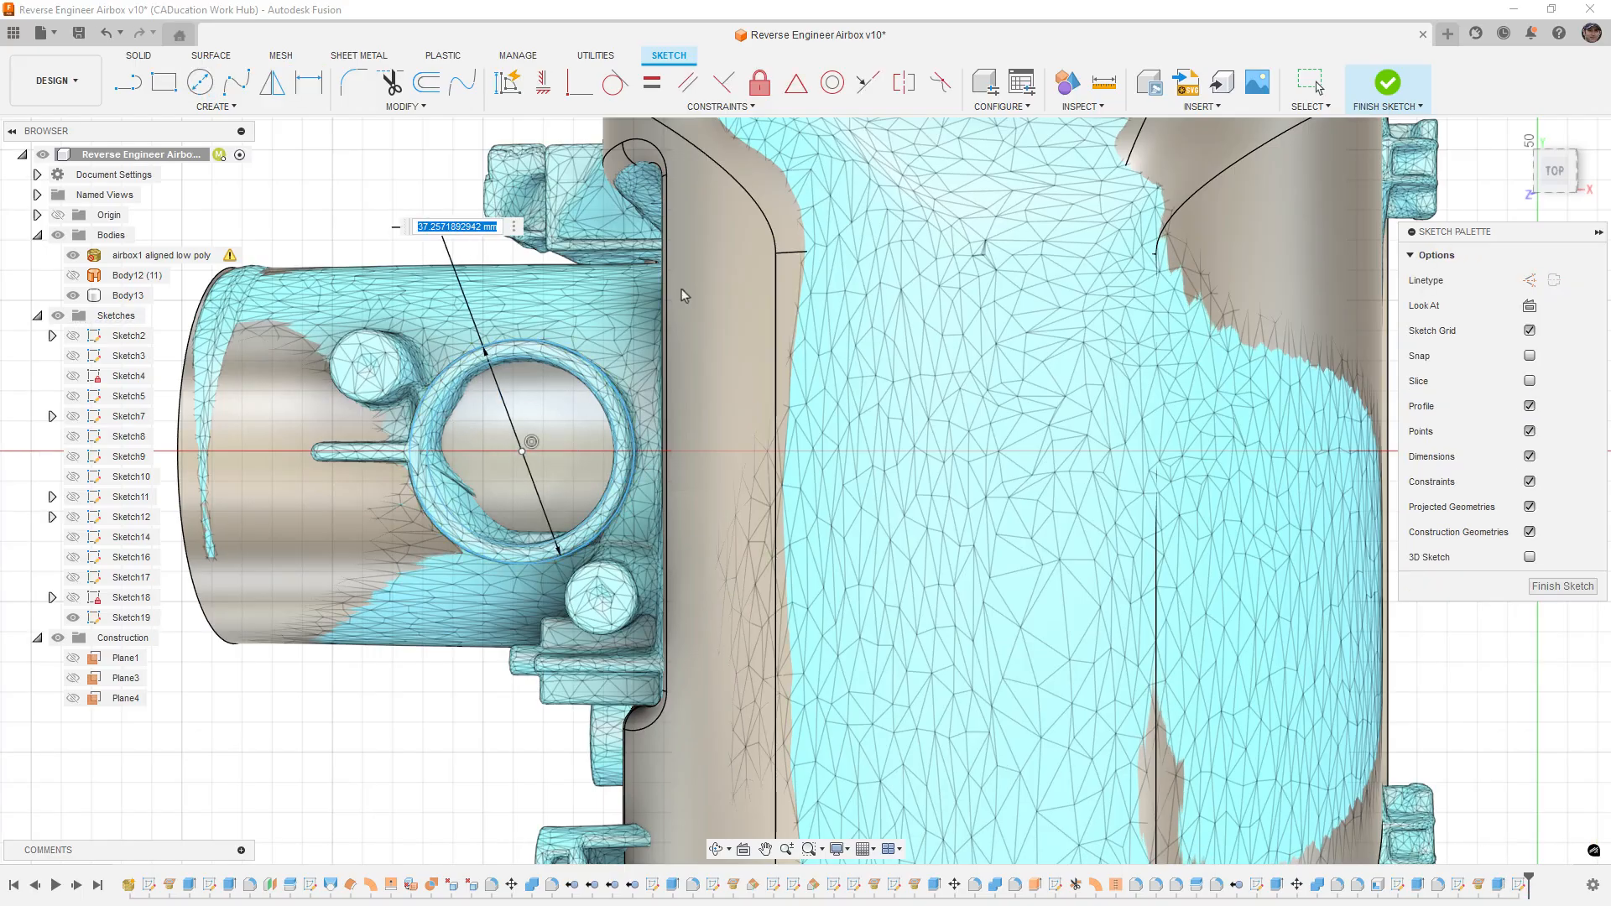
text(38)
key(Return)
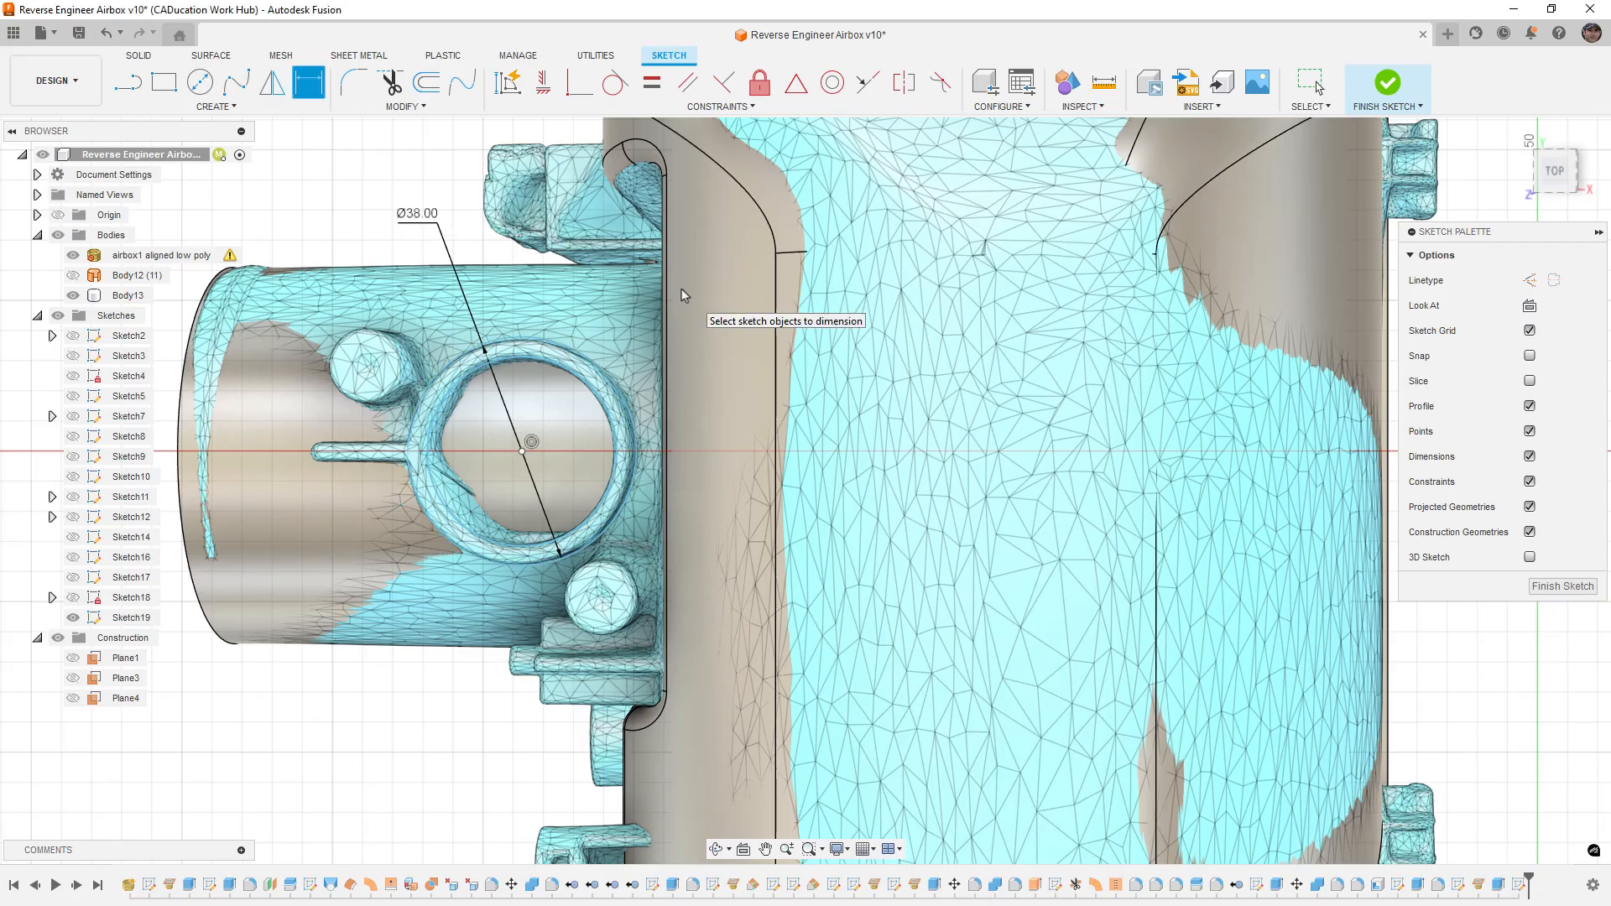
double_click(415, 214)
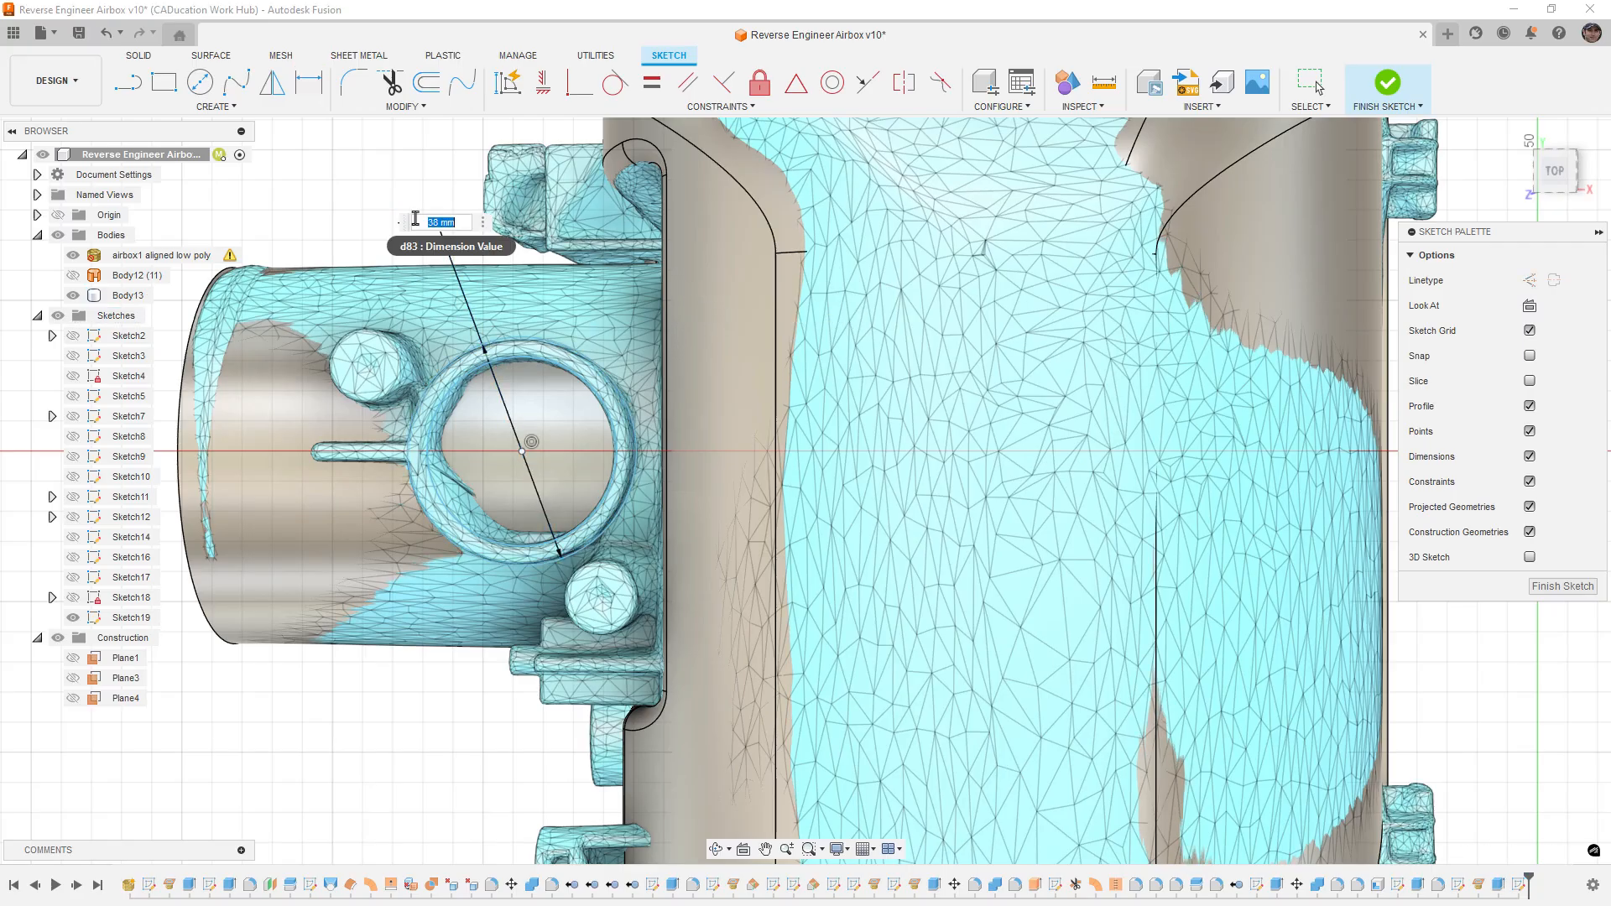
text(37)
key(Return)
Step: Dimension the inner port circle's diameter at 32 mm
key(d)
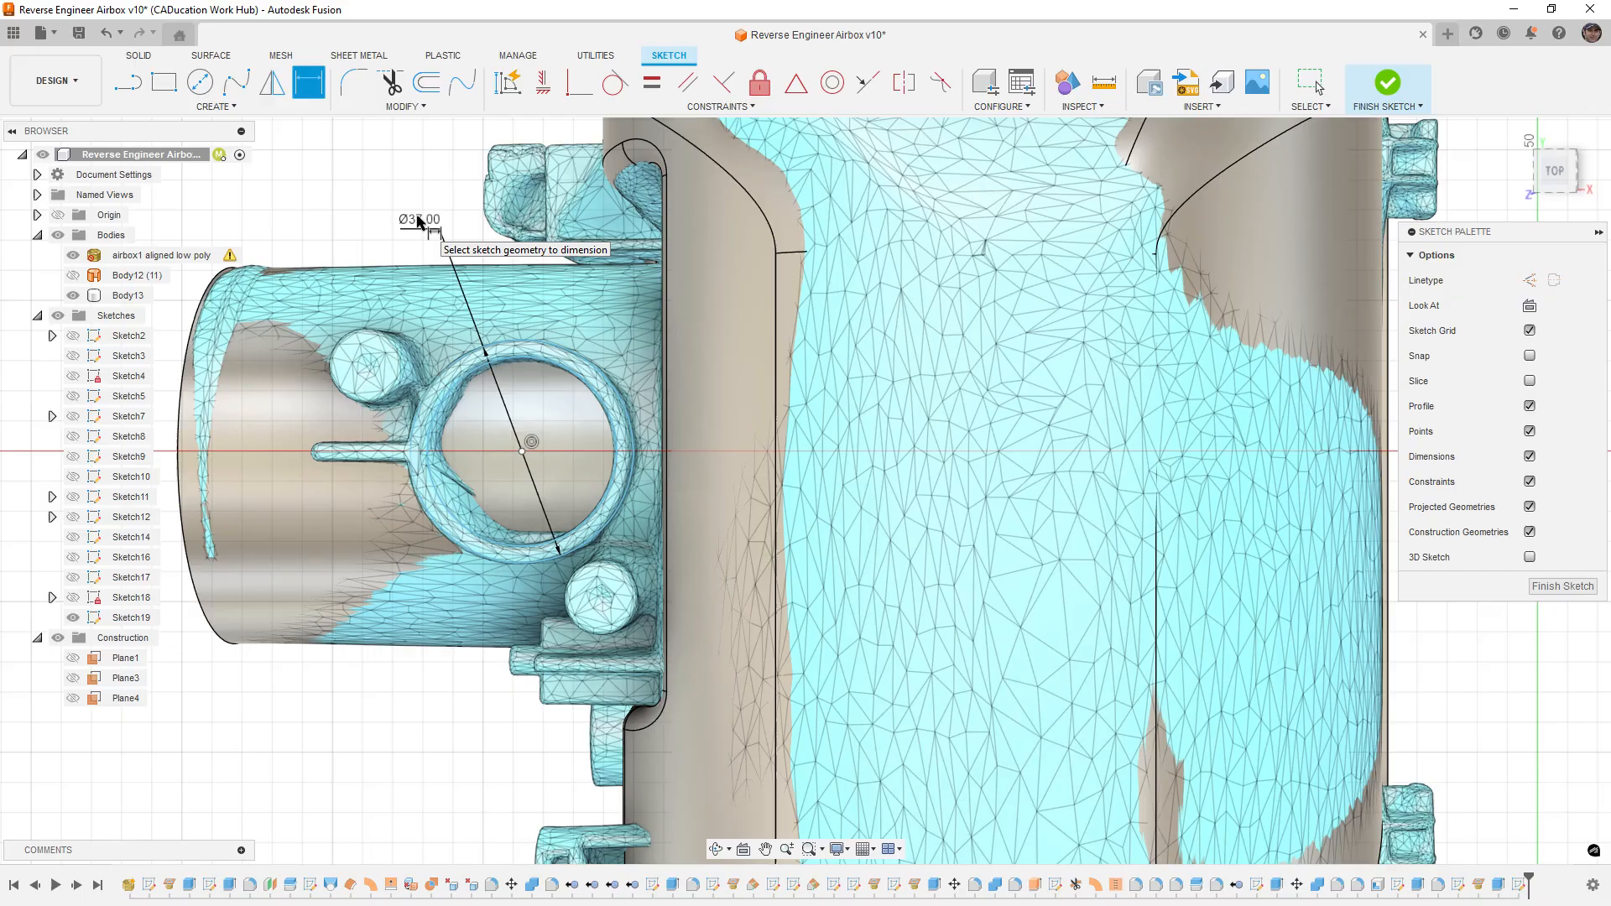
click(541, 366)
click(514, 393)
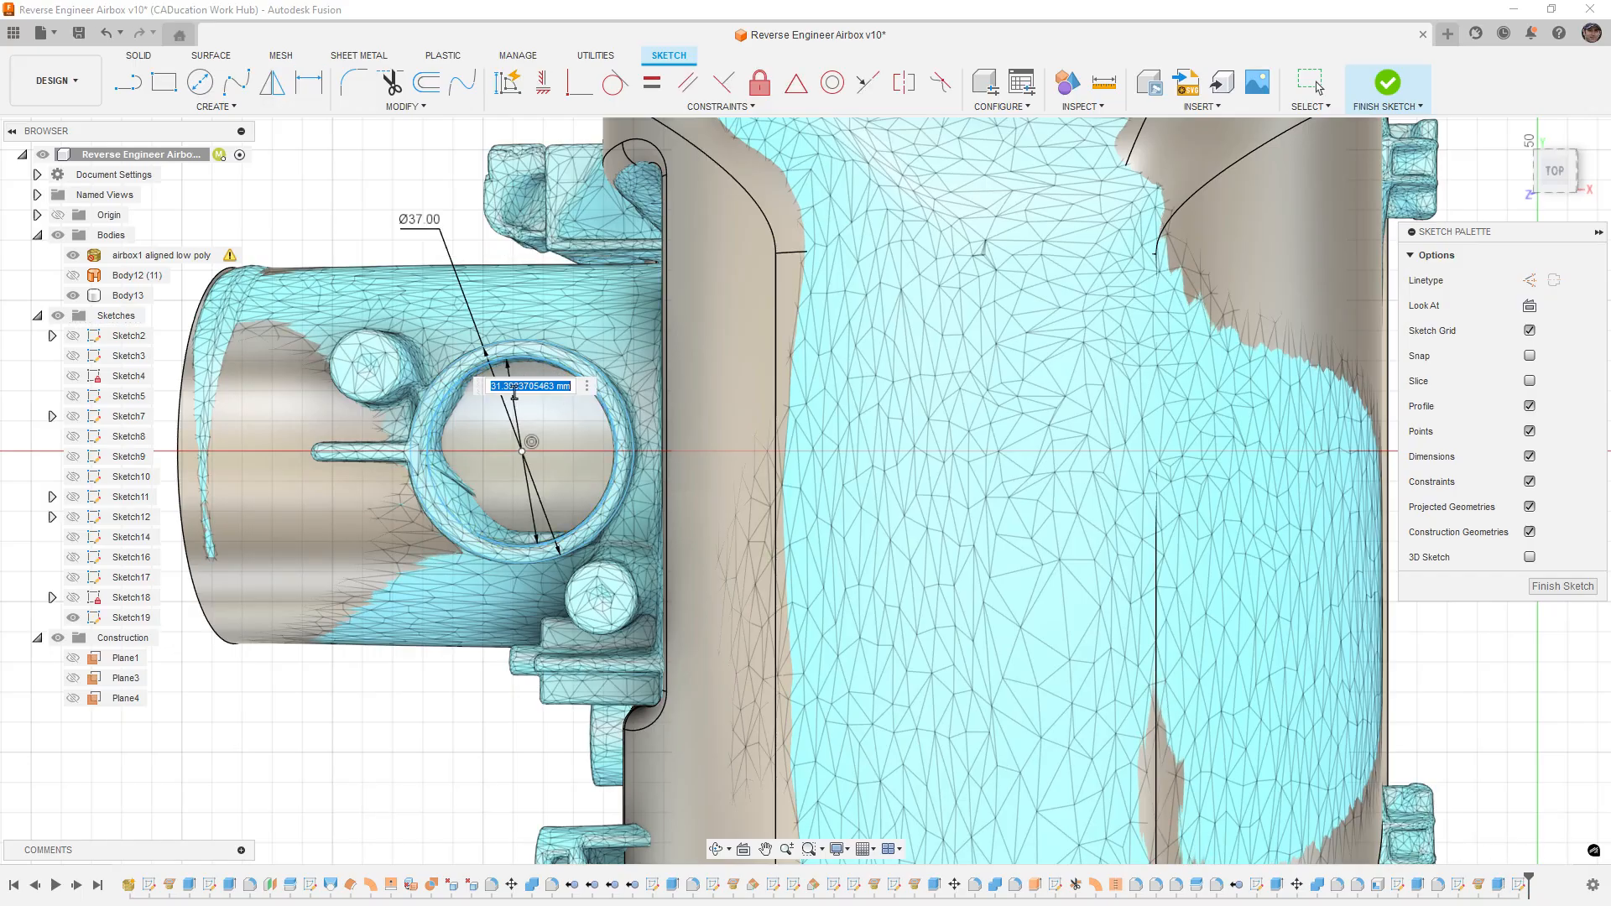
text(32)
key(Return)
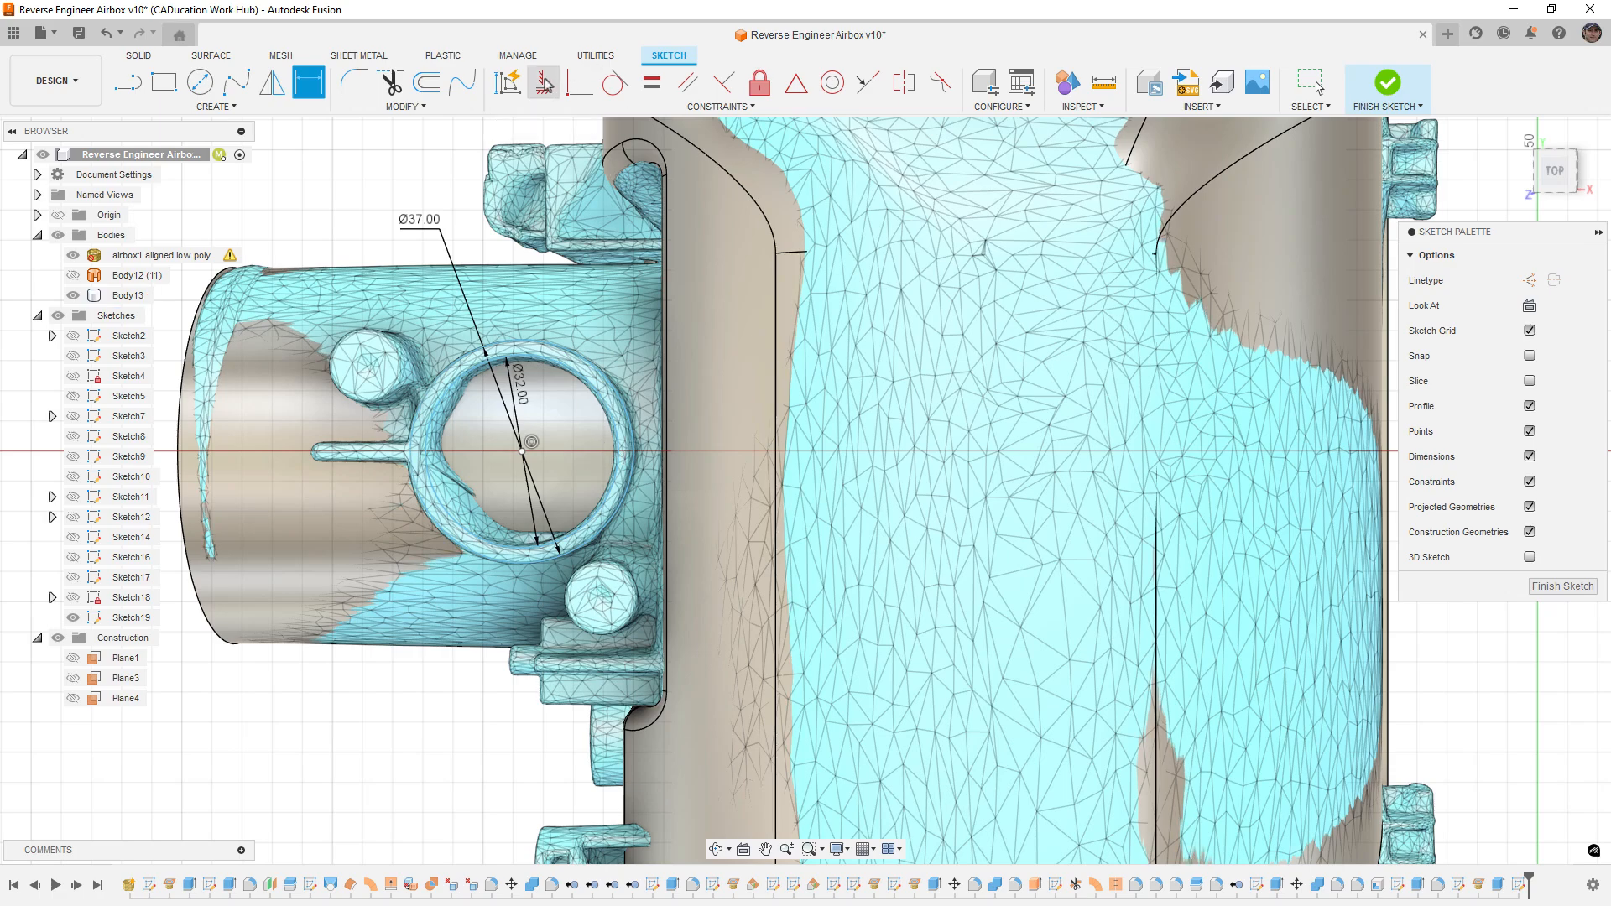
Step: Align the port circles' shared centre horizontally with the sketch origin using a Horizontal/Vertical constraint
click(543, 81)
scroll(521, 453, down, 5)
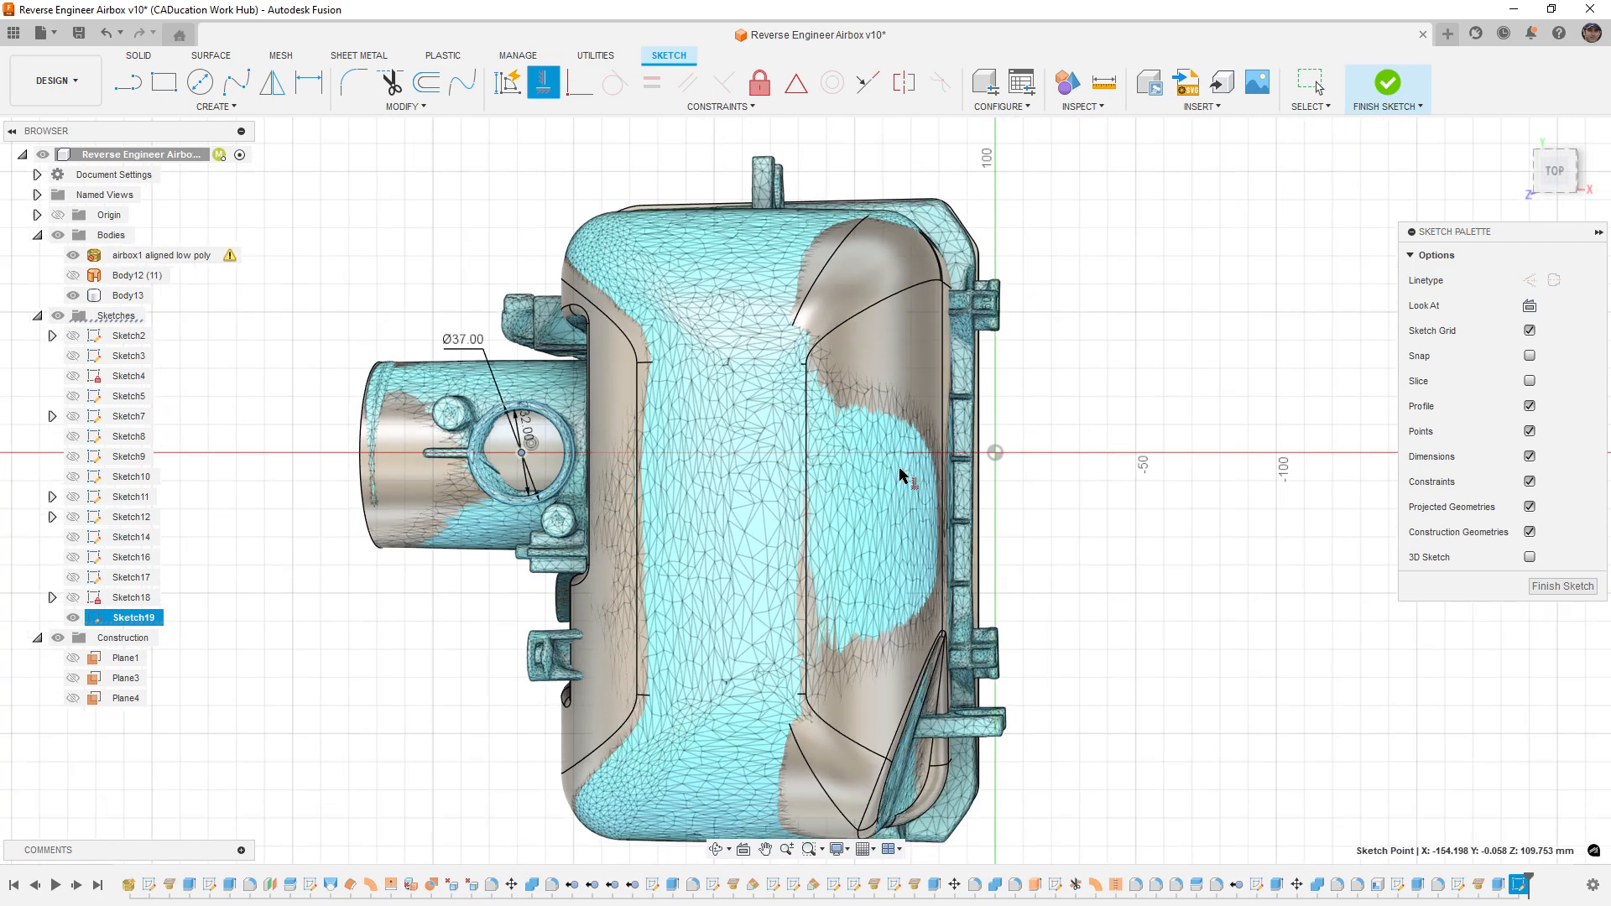
click(995, 454)
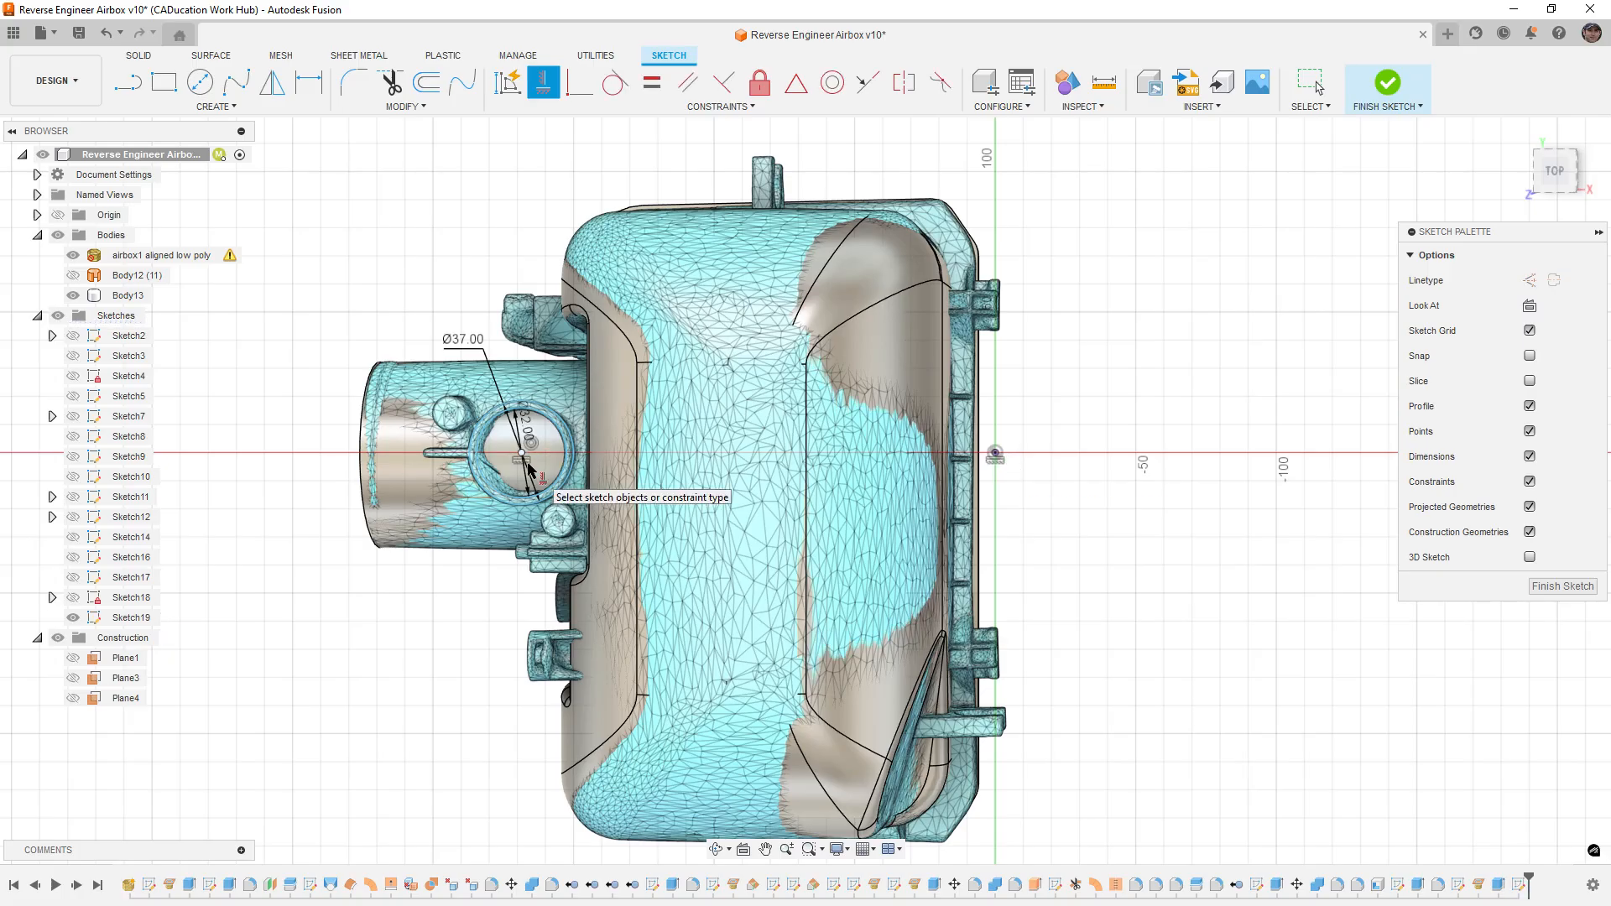
Step: Dimension the horizontal distance between the sketch origin and the port circles' centre at 168.5 mm
scroll(502, 458, up, 1)
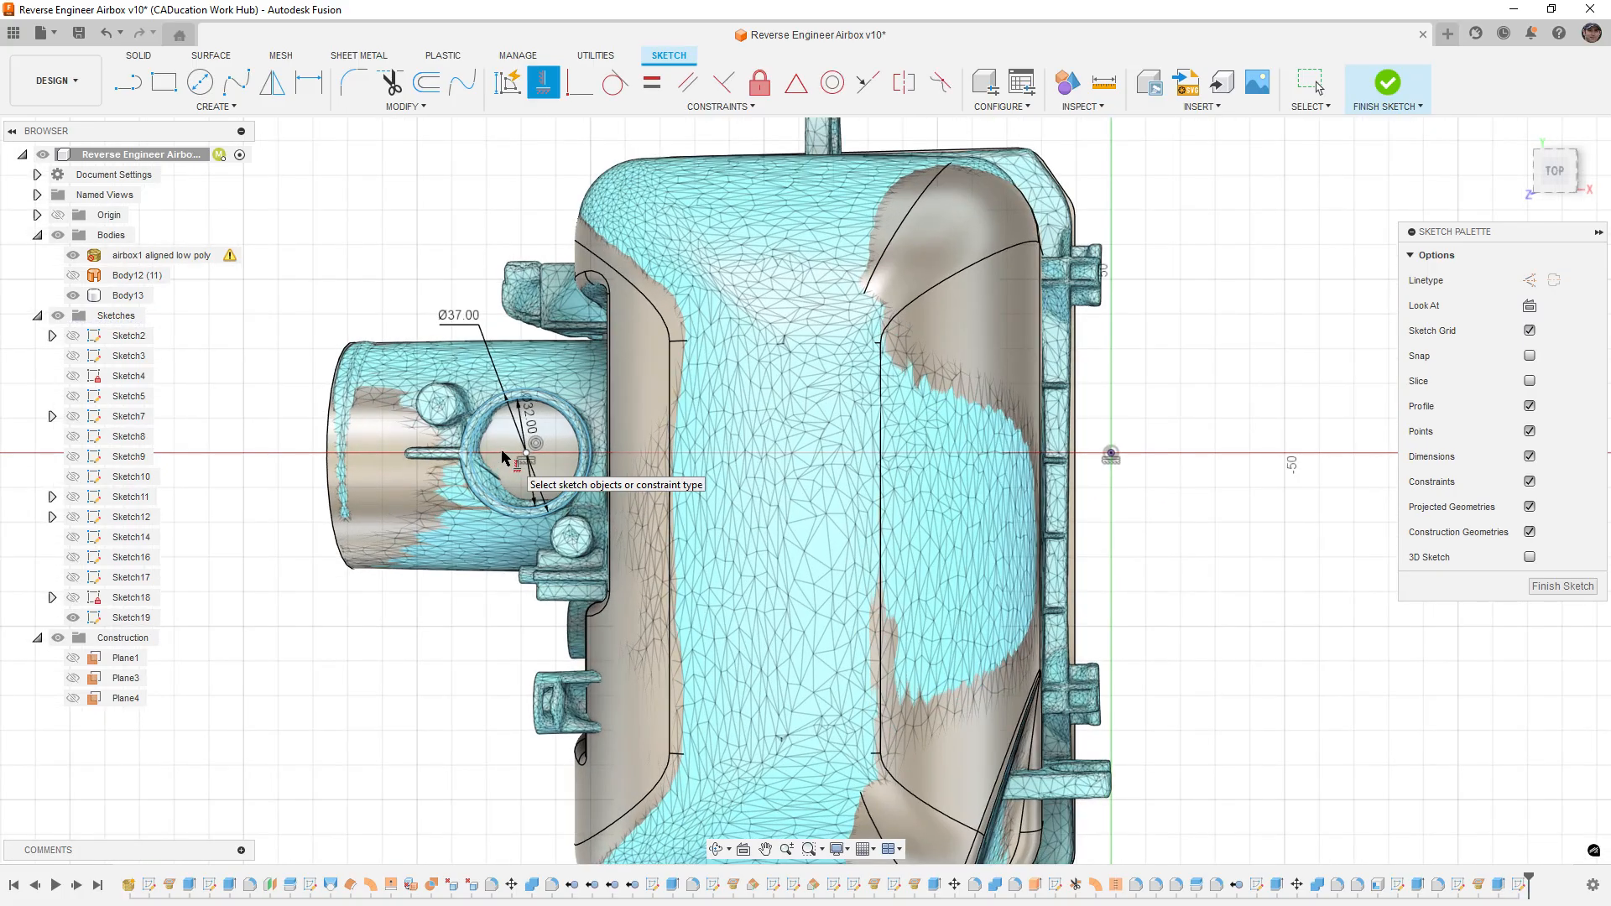
scroll(502, 457, up, 1)
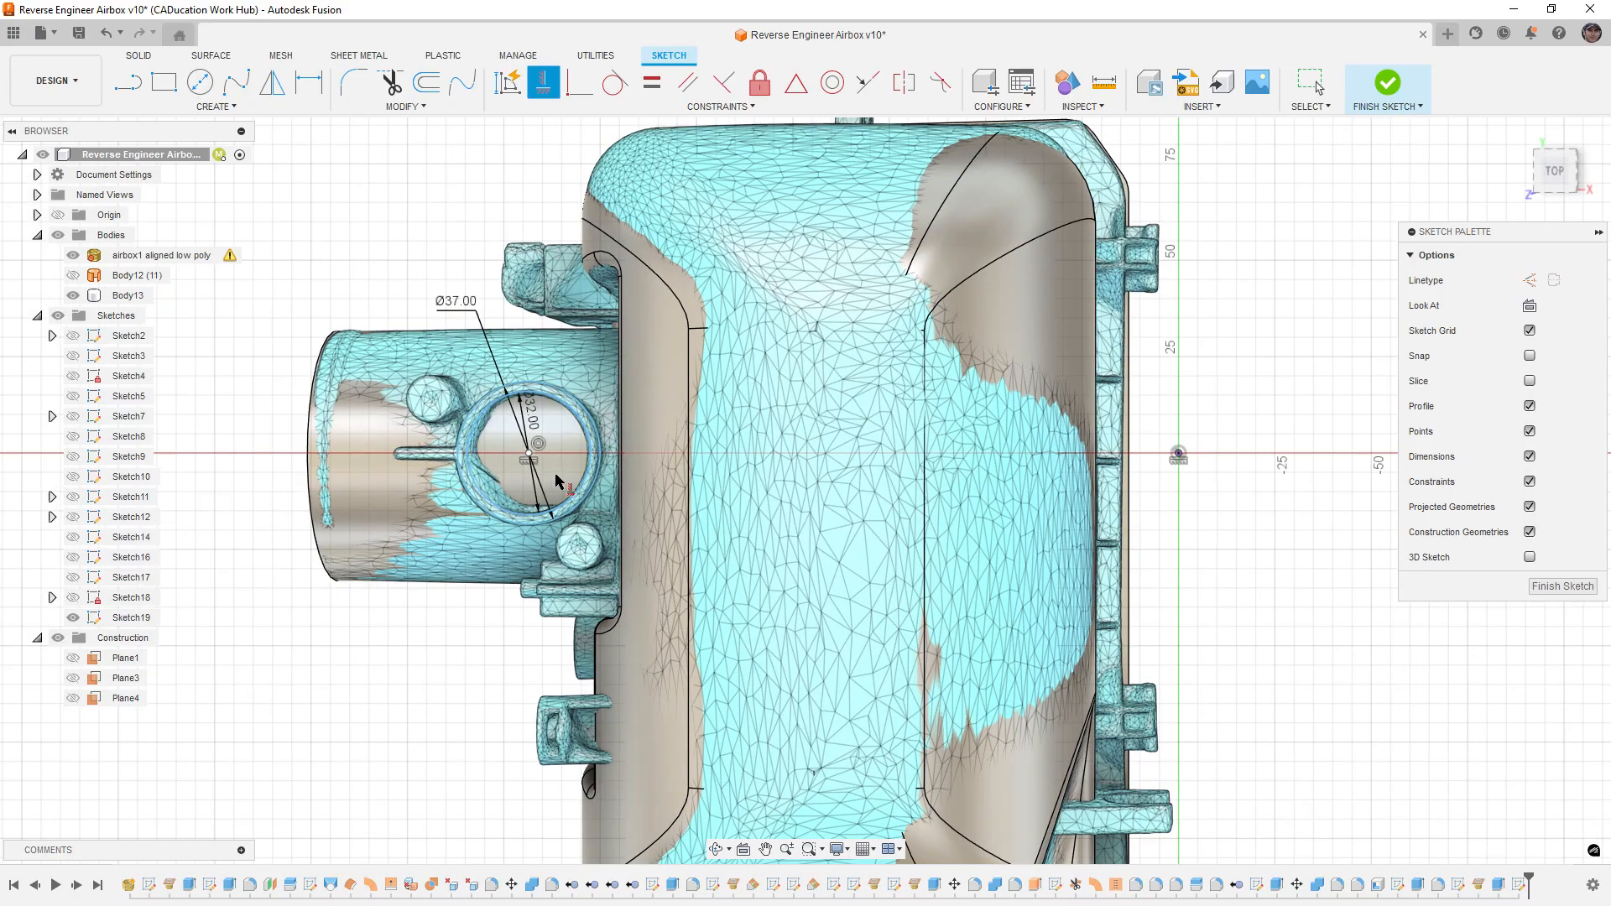
key(d)
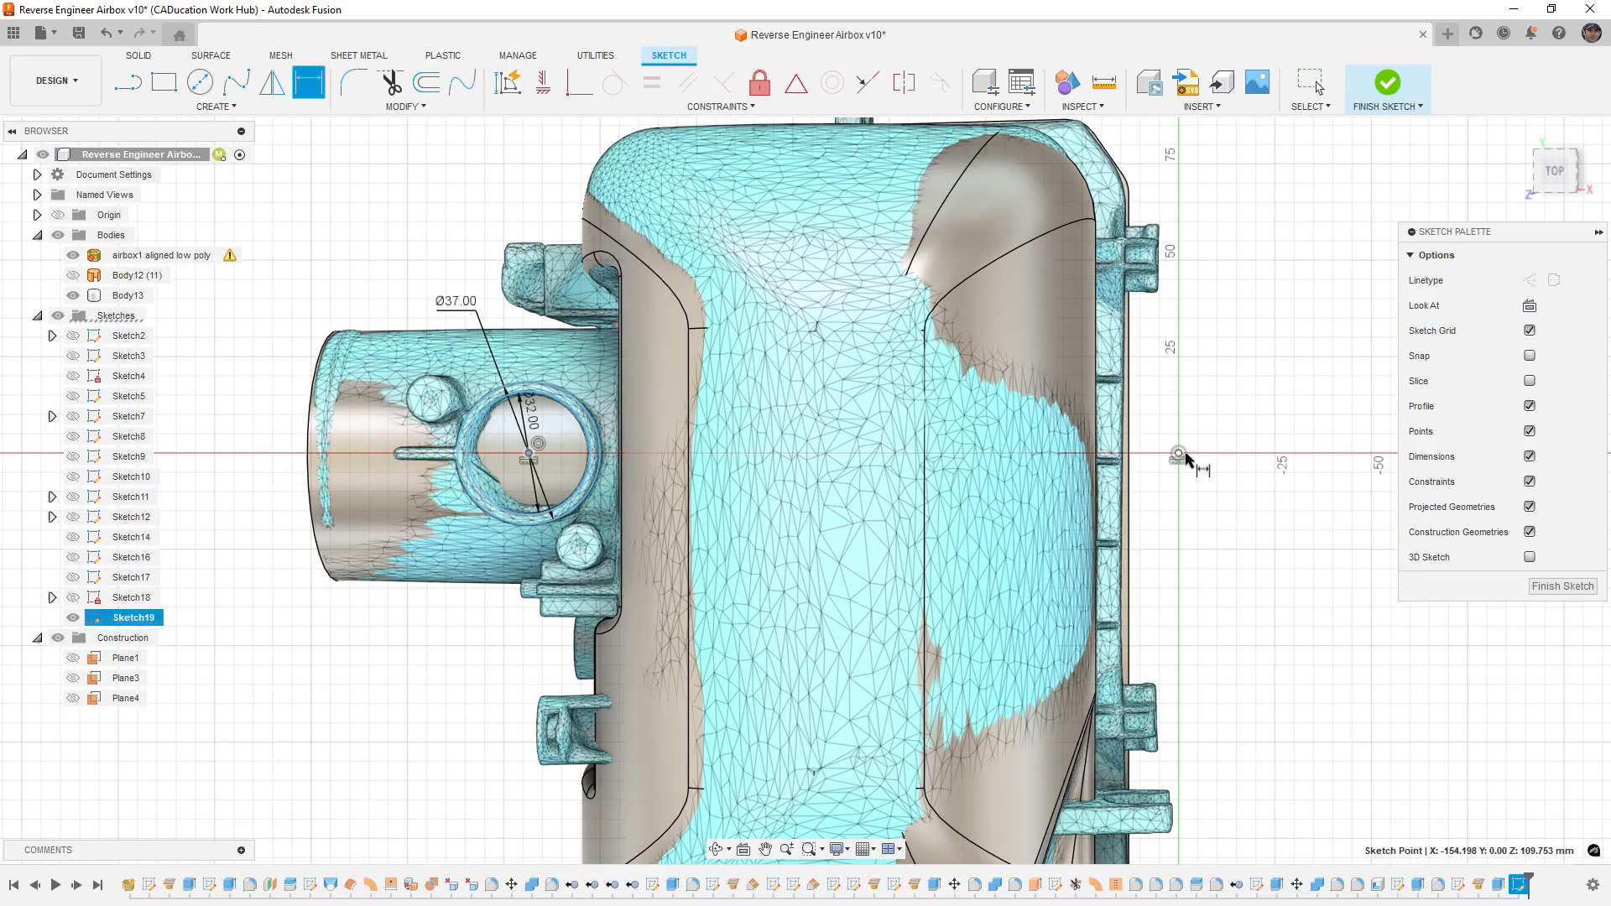
click(1179, 454)
click(773, 220)
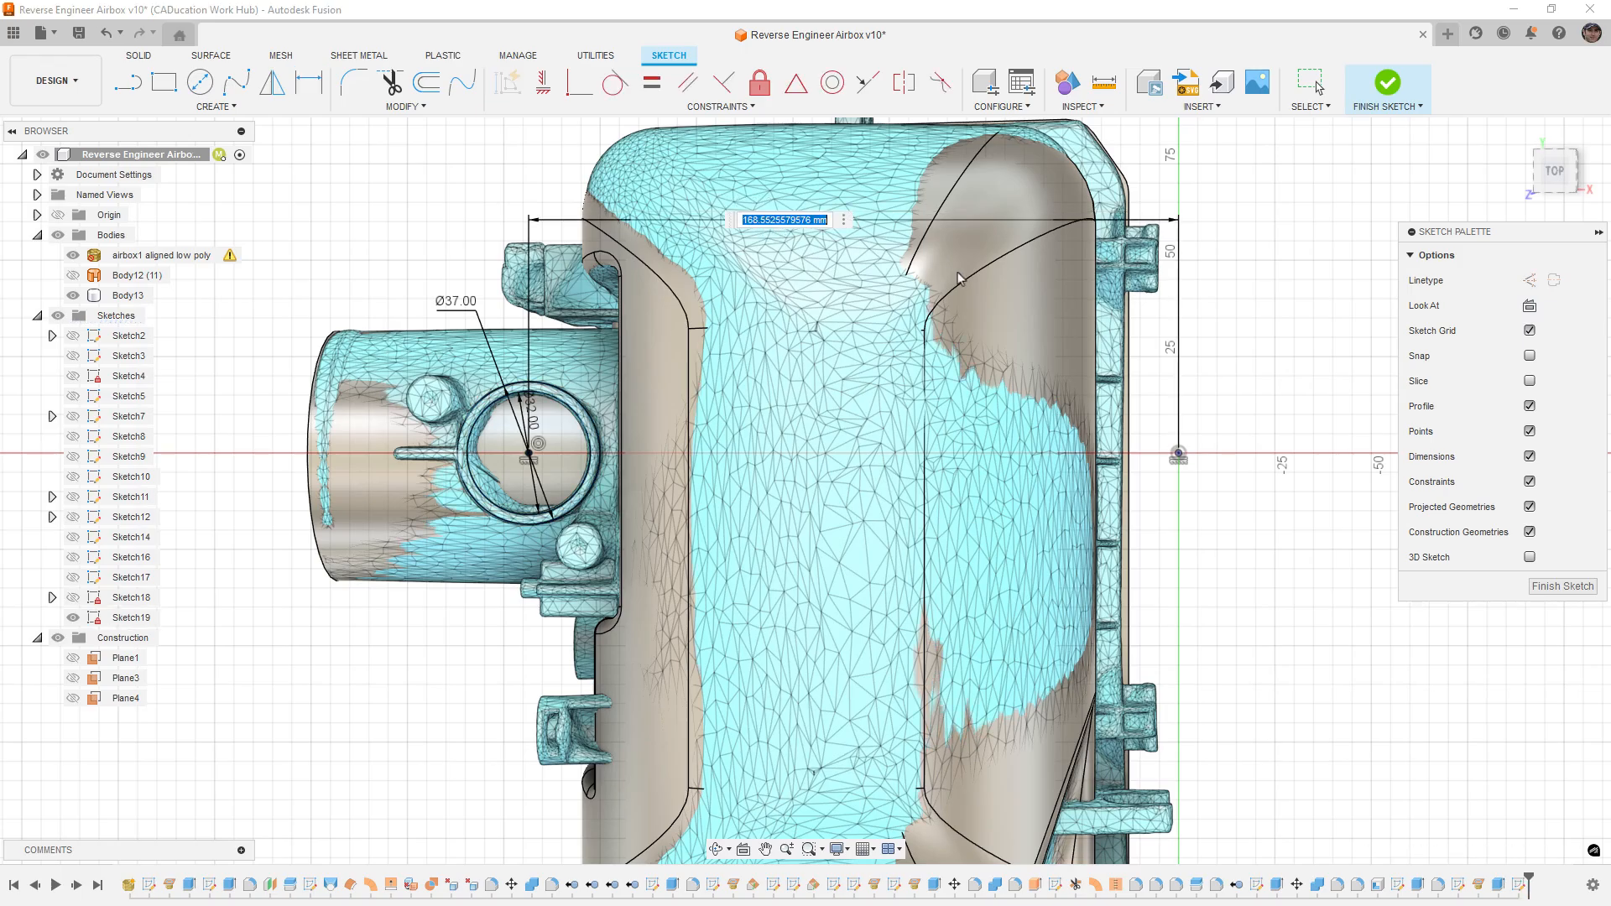
text(168.5)
key(Return)
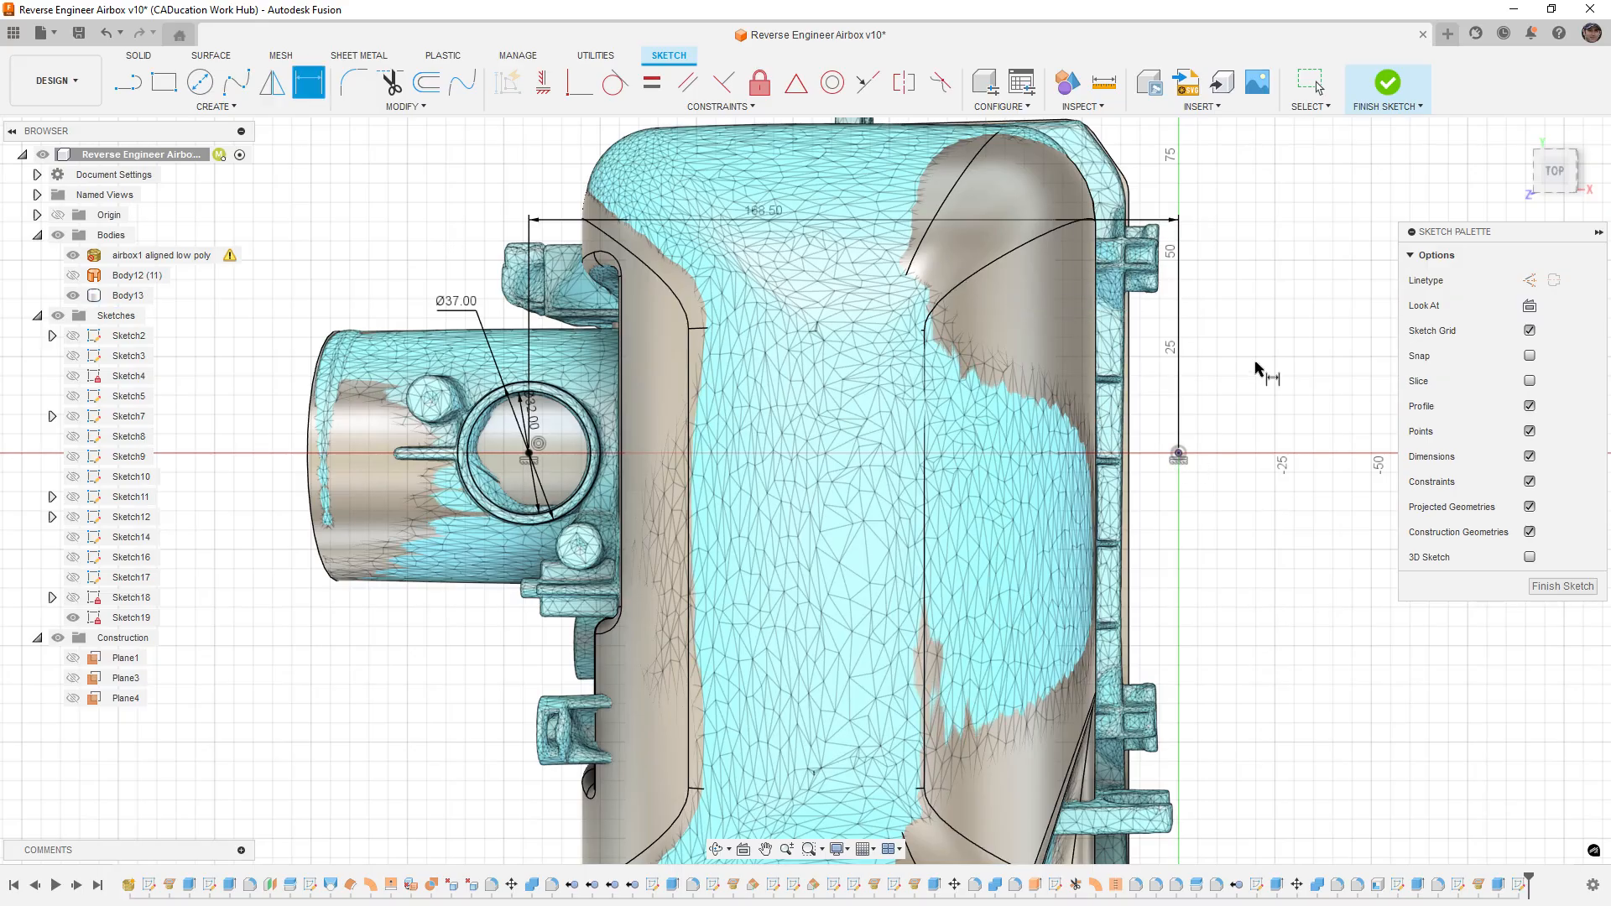
Step: Draw a two-point rectangle, about 34 mm by 3 mm, over the scanned thin rib, ending inside the port circles
click(1178, 454)
scroll(461, 470, up, 5)
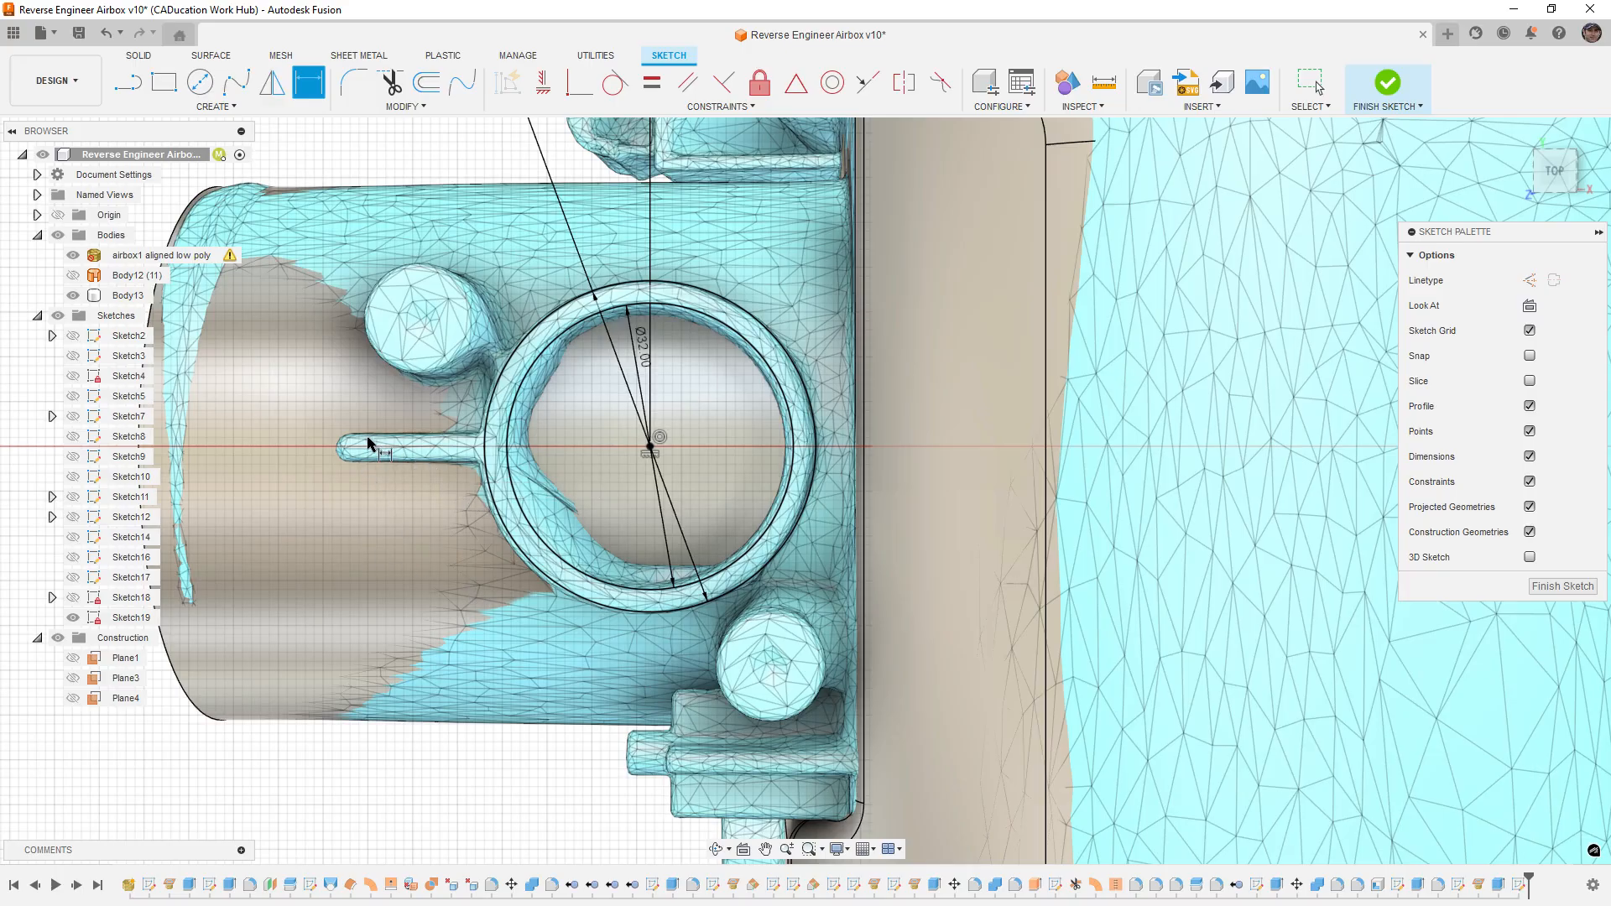
click(164, 83)
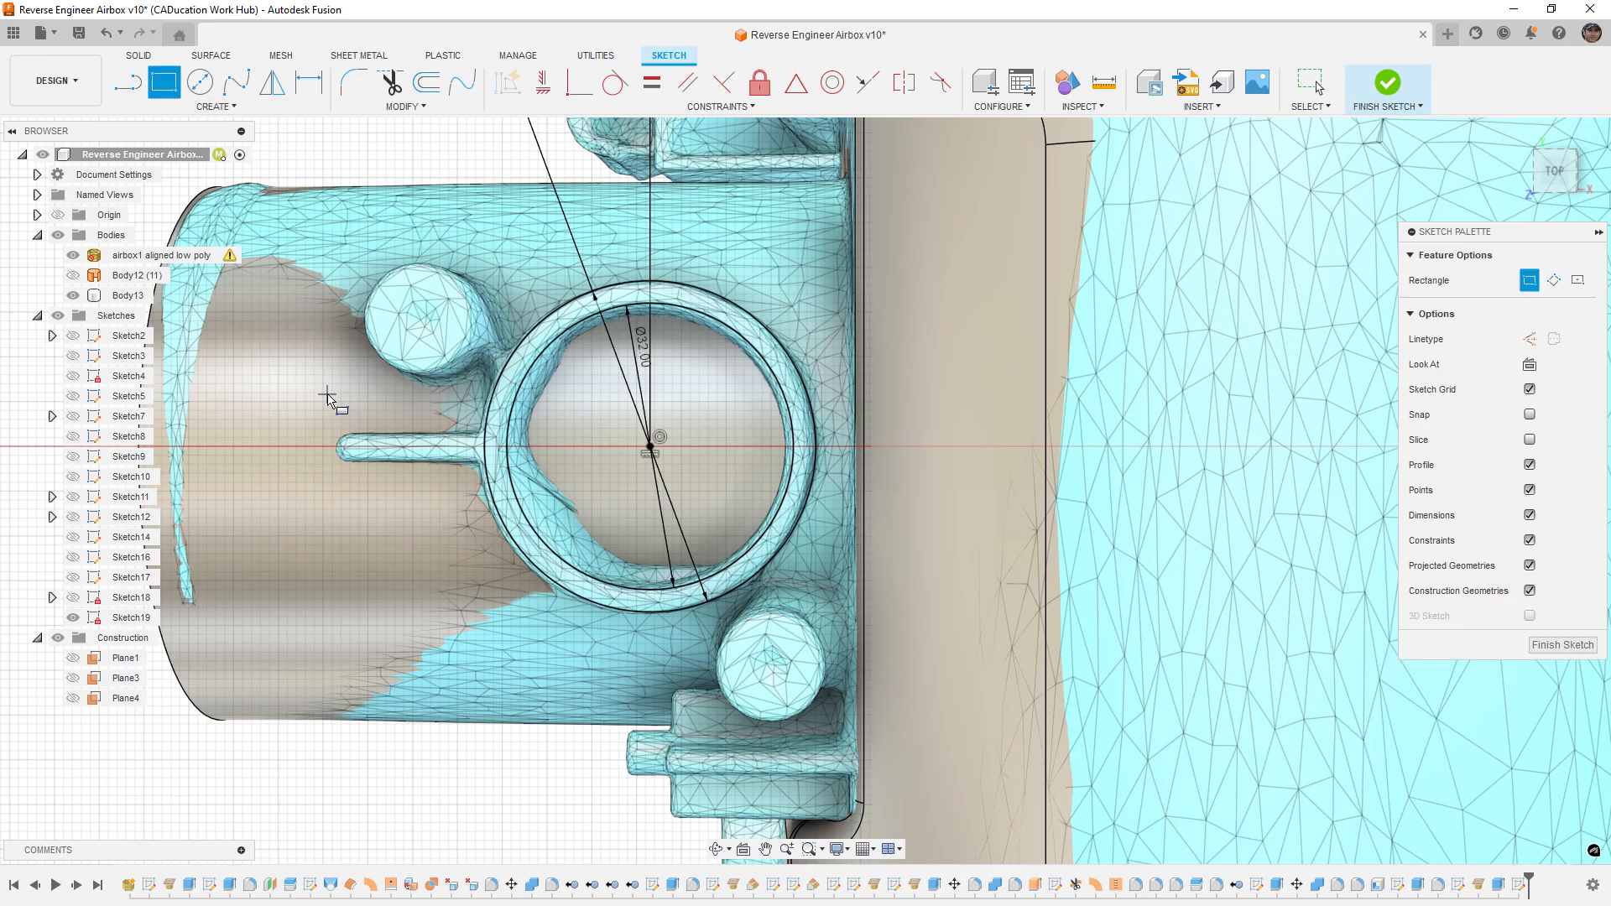
click(339, 435)
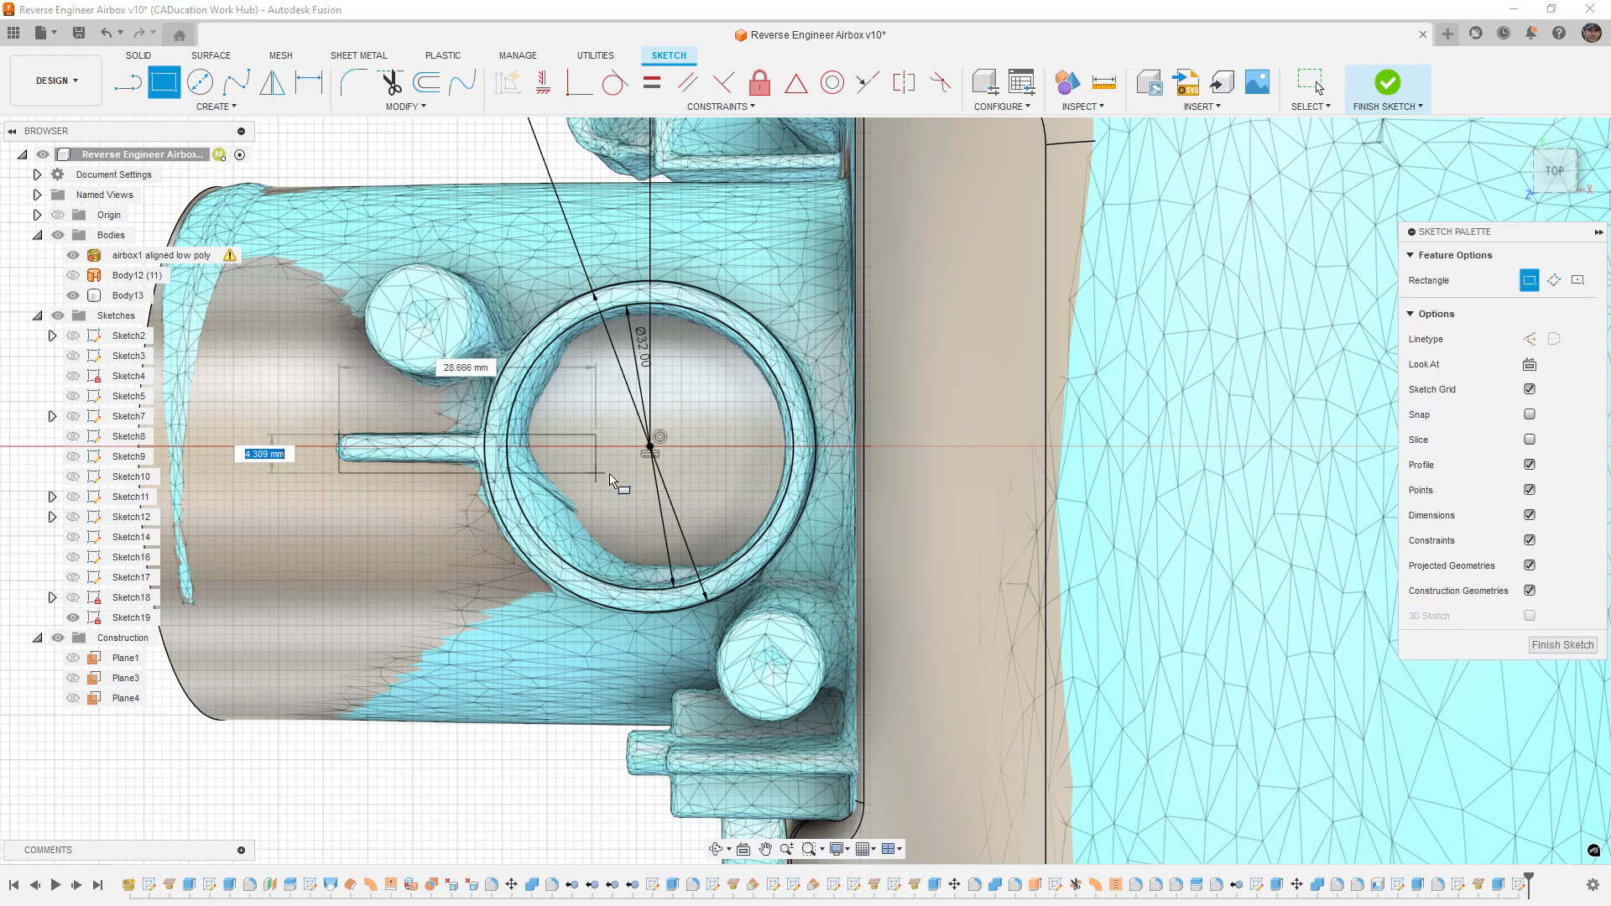
click(643, 467)
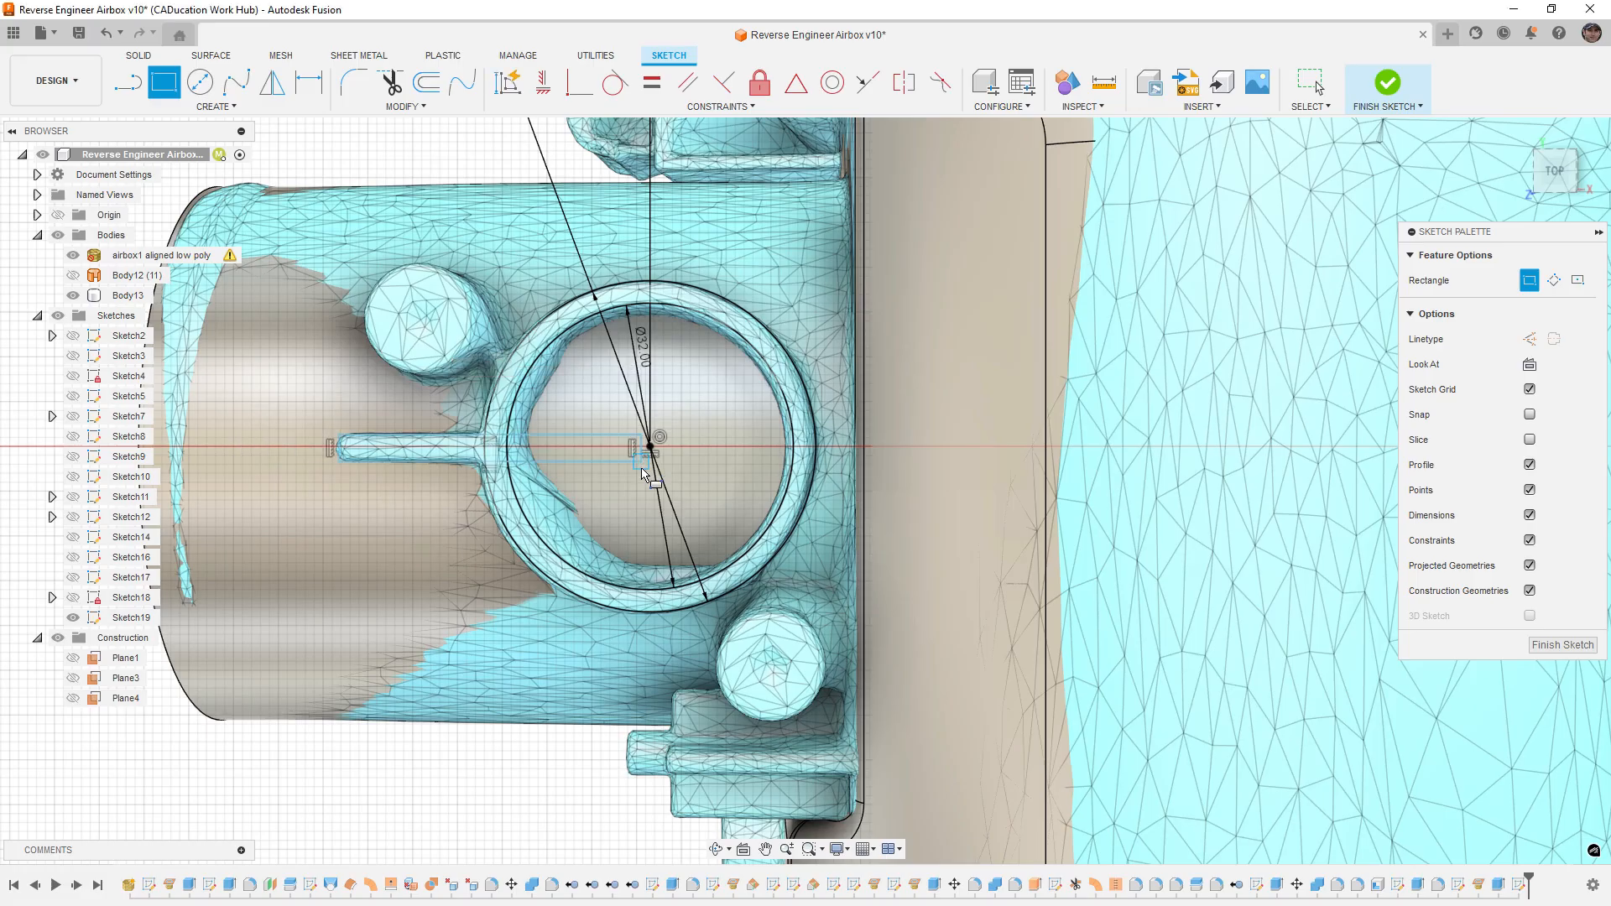
Step: Constrain the midpoint of the rectangle's inner short edge to the port circles' centre with a Midpoint constraint
click(795, 82)
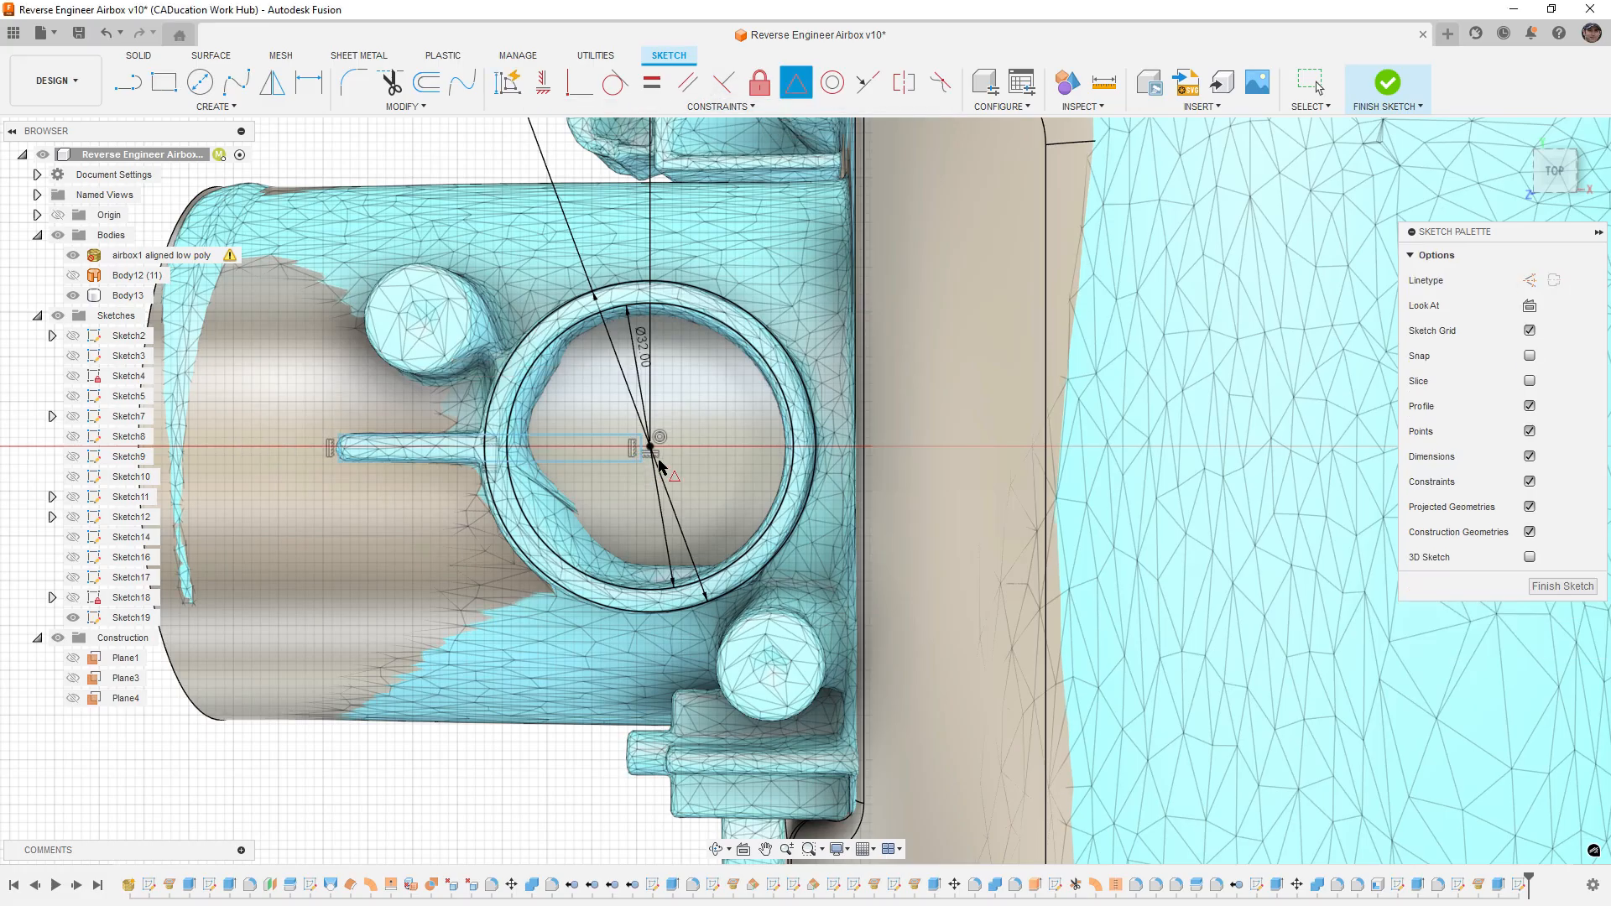
scroll(672, 460, up, 3)
scroll(638, 440, down, 3)
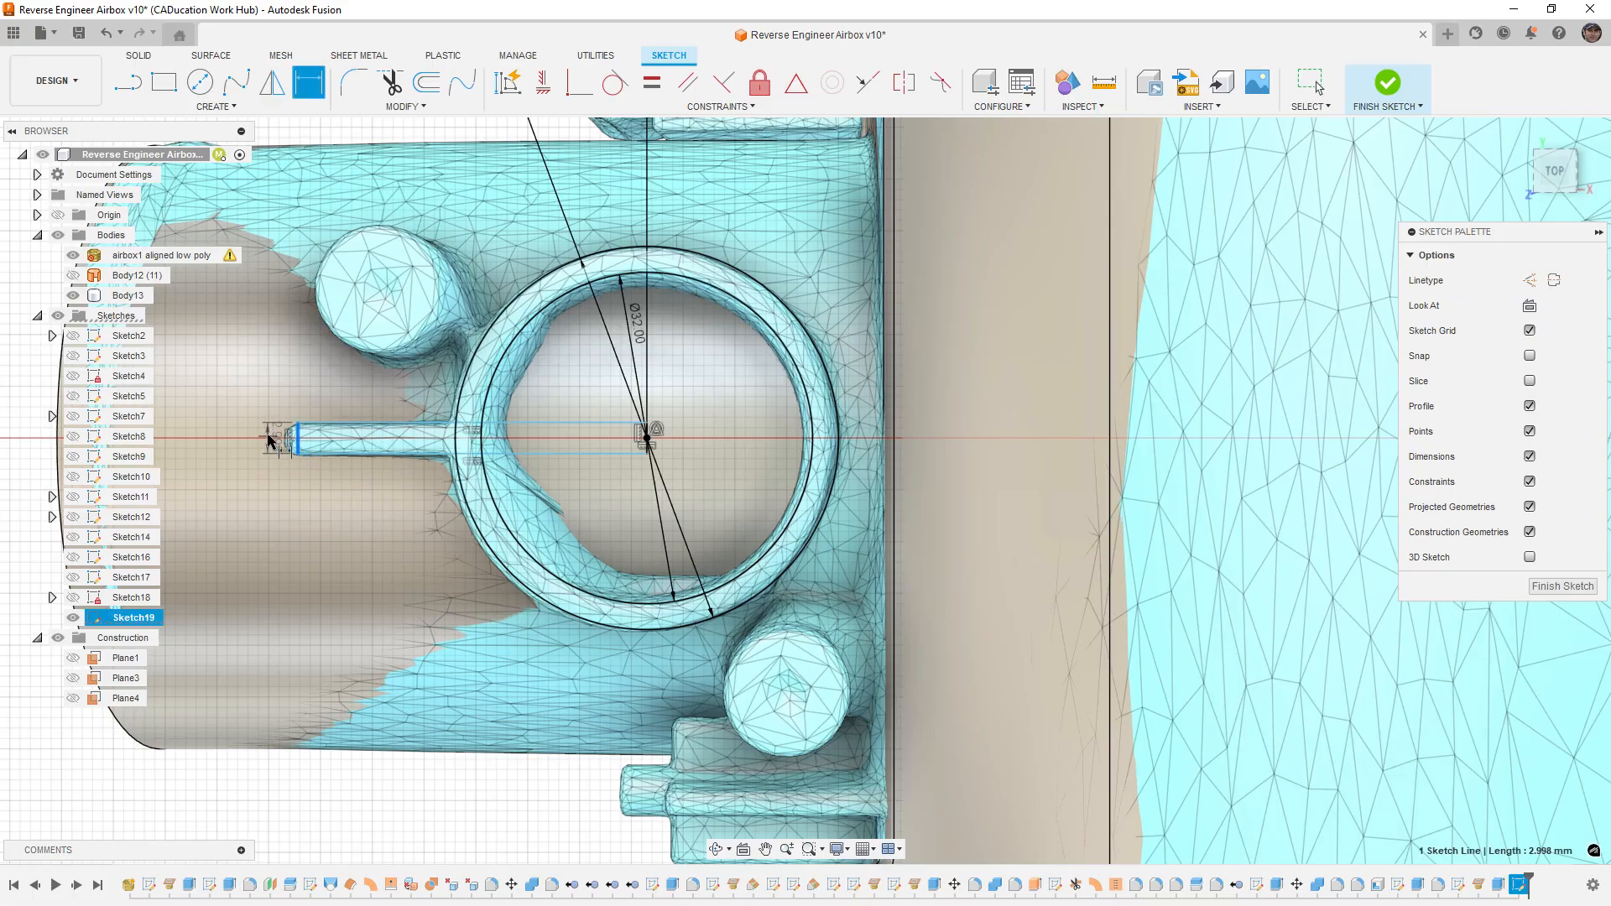
Step: Dimension the rib rectangle's width at 3 mm and its length at 34 mm
click(254, 390)
key(Return)
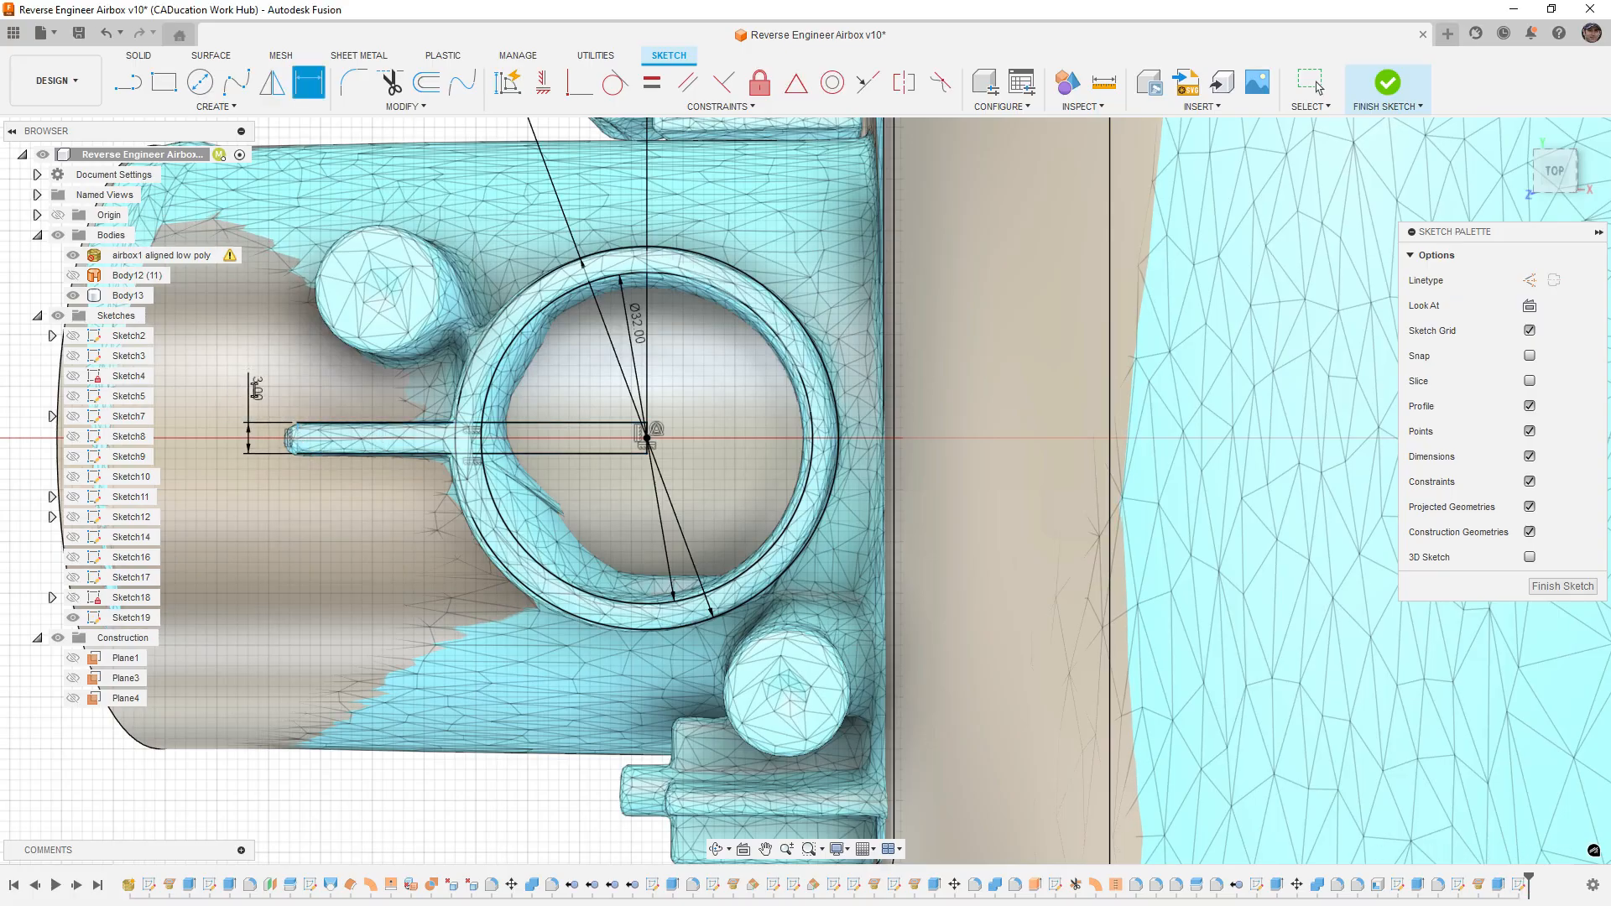
click(333, 424)
click(369, 406)
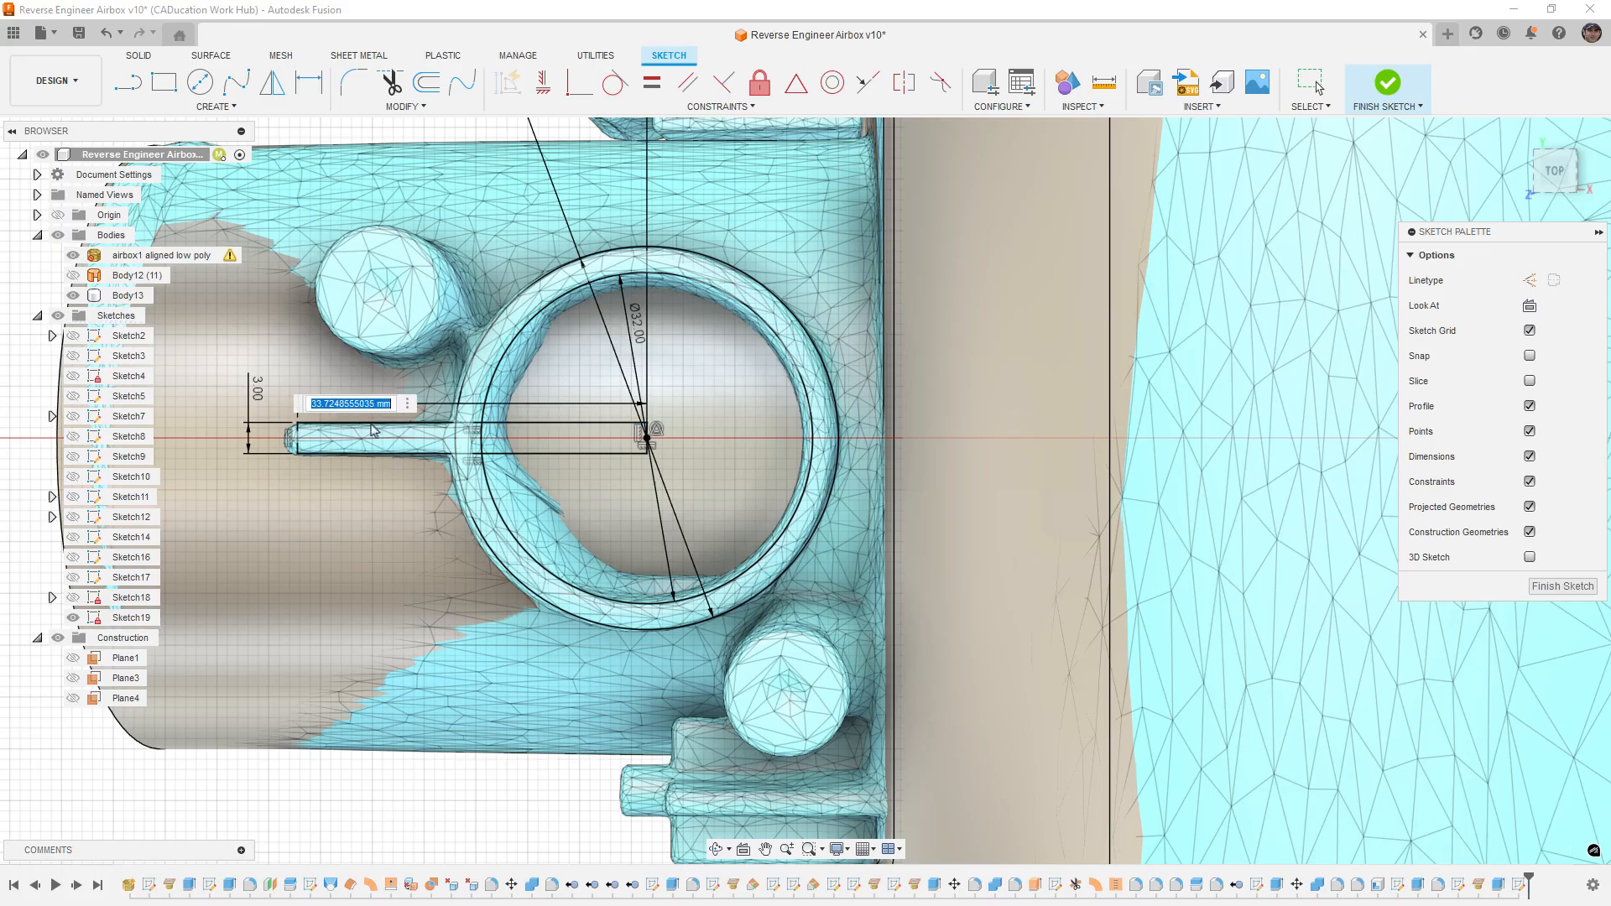
text(3)
key(Return)
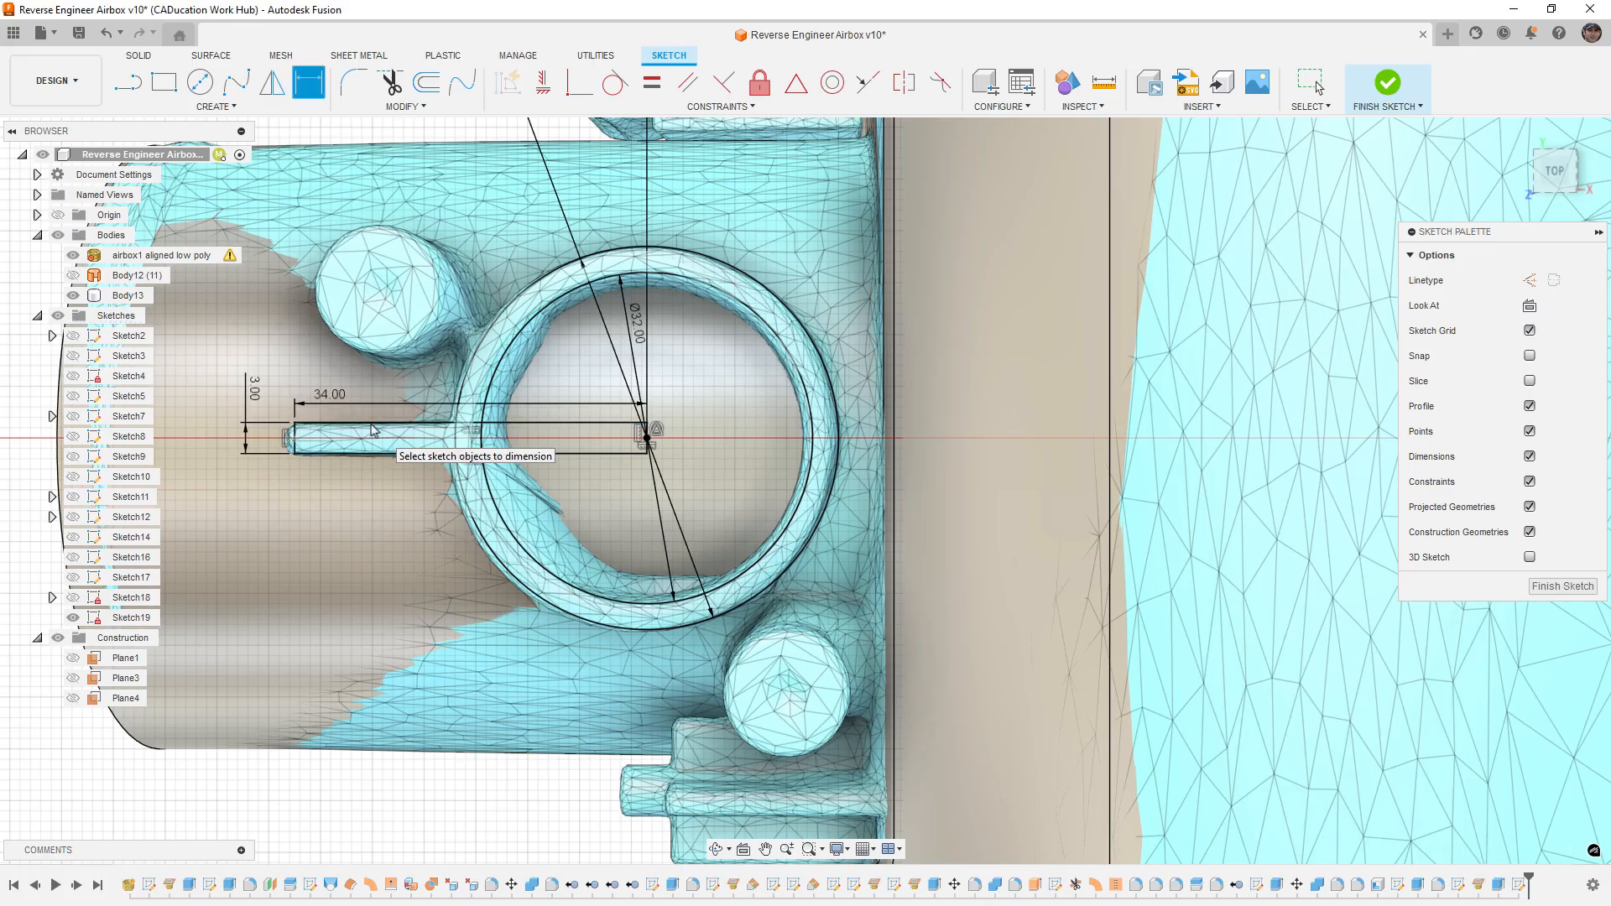
Step: Set the rib rectangle's length to 35 mm and finish the sketch
double_click(333, 404)
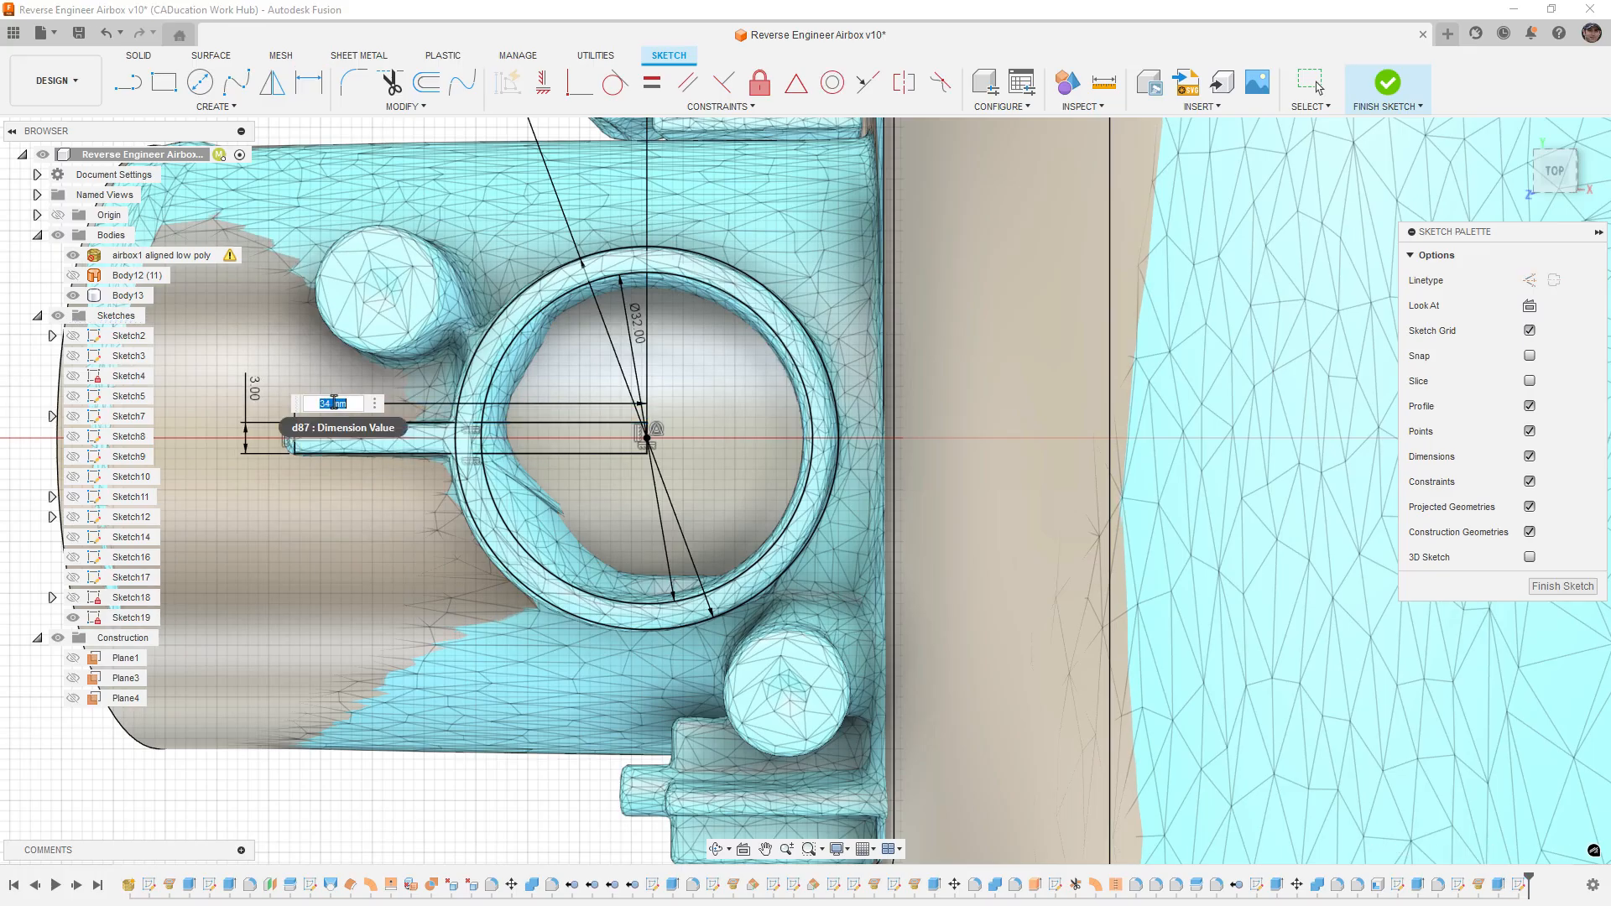
text(35)
key(Return)
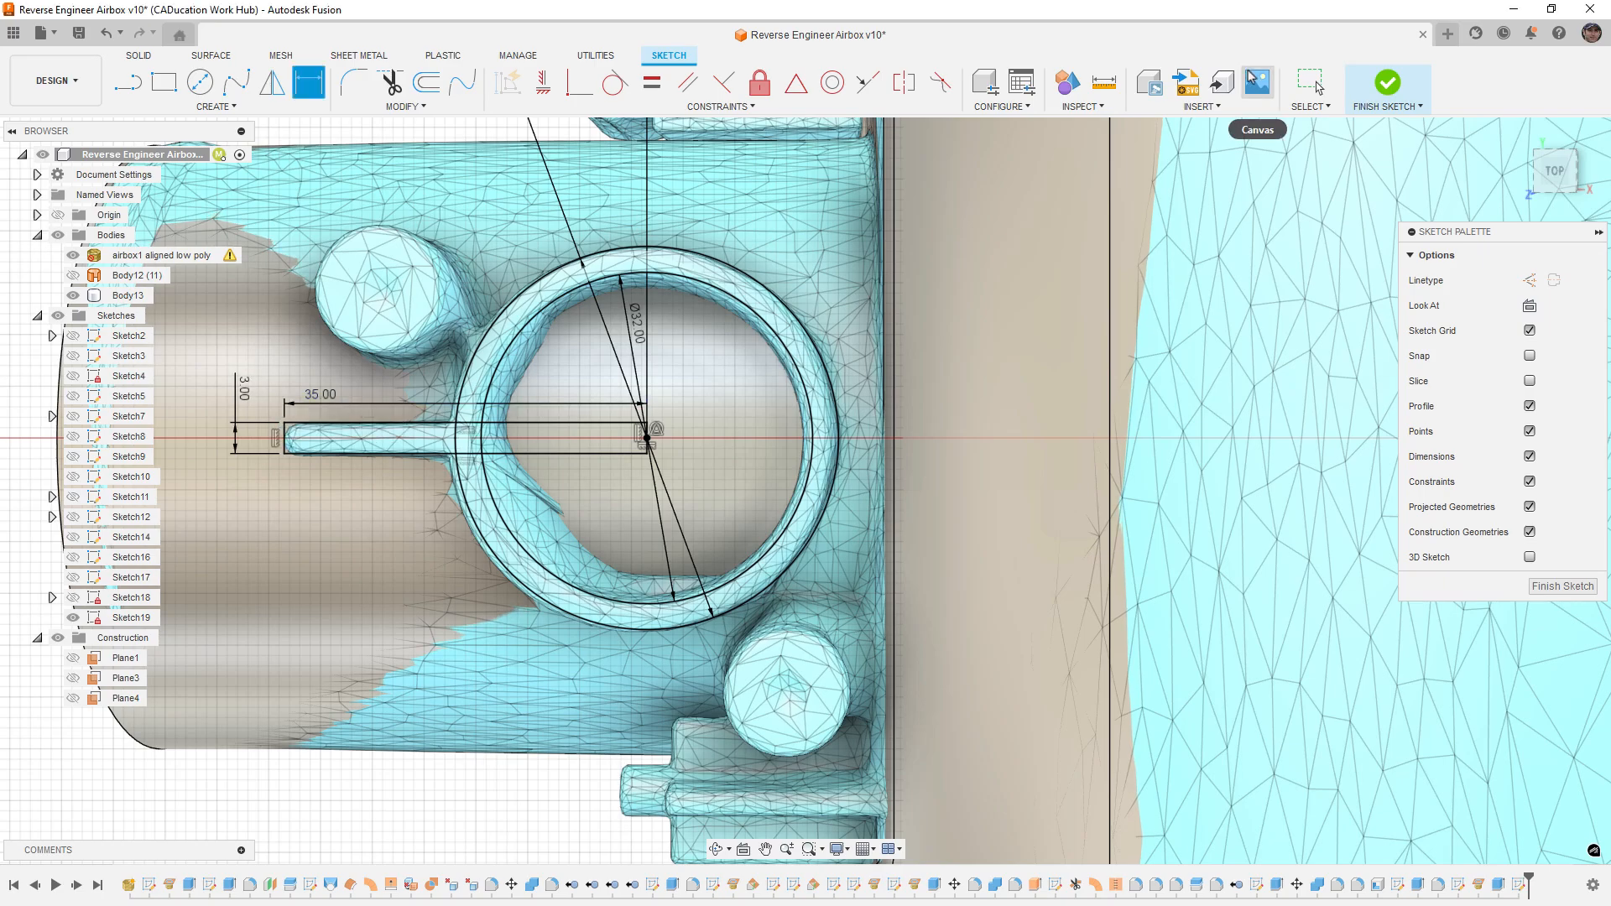
click(1389, 84)
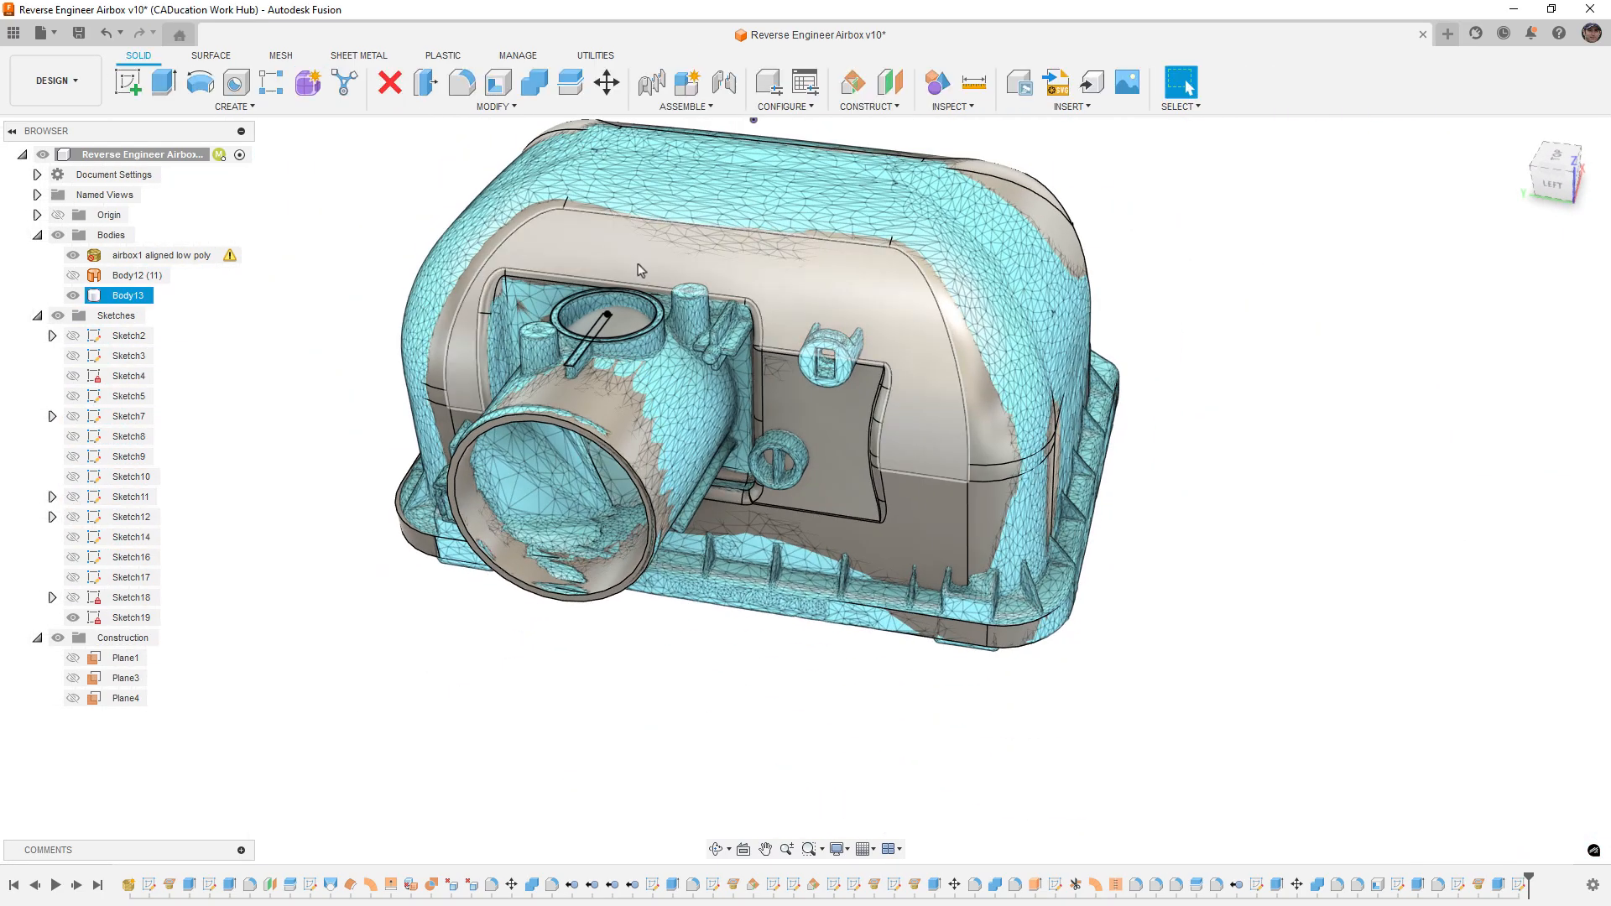
Step: Hide the airbox1 aligned low poly mesh so only the solid tube and the port sketch remain in view
shift+middle_drag(666, 296, 600, 361)
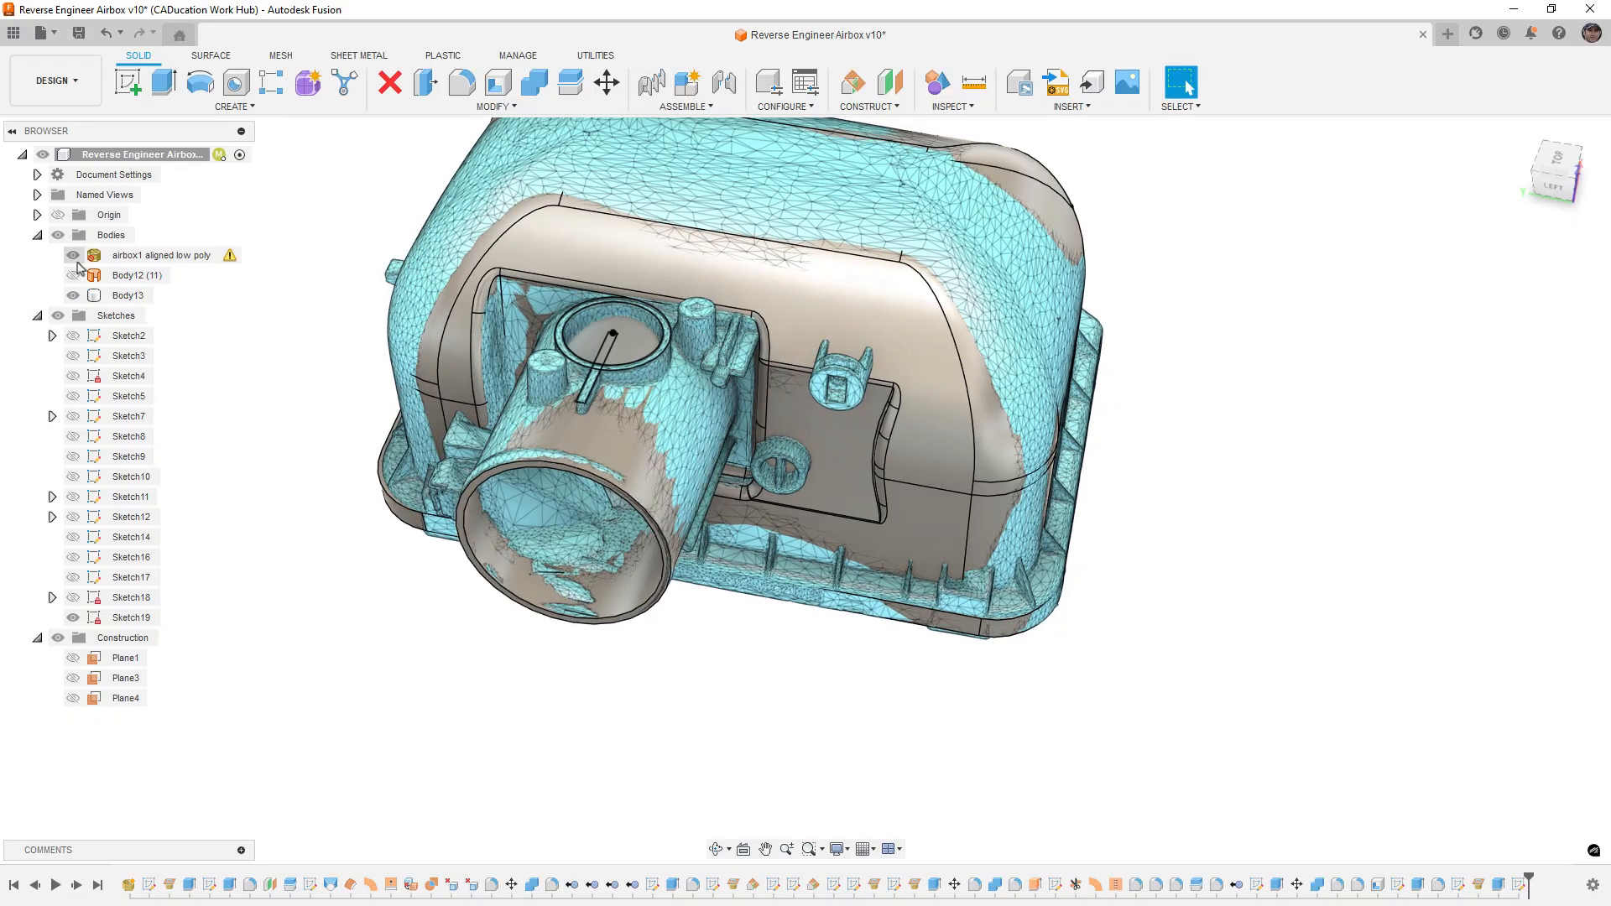
click(73, 255)
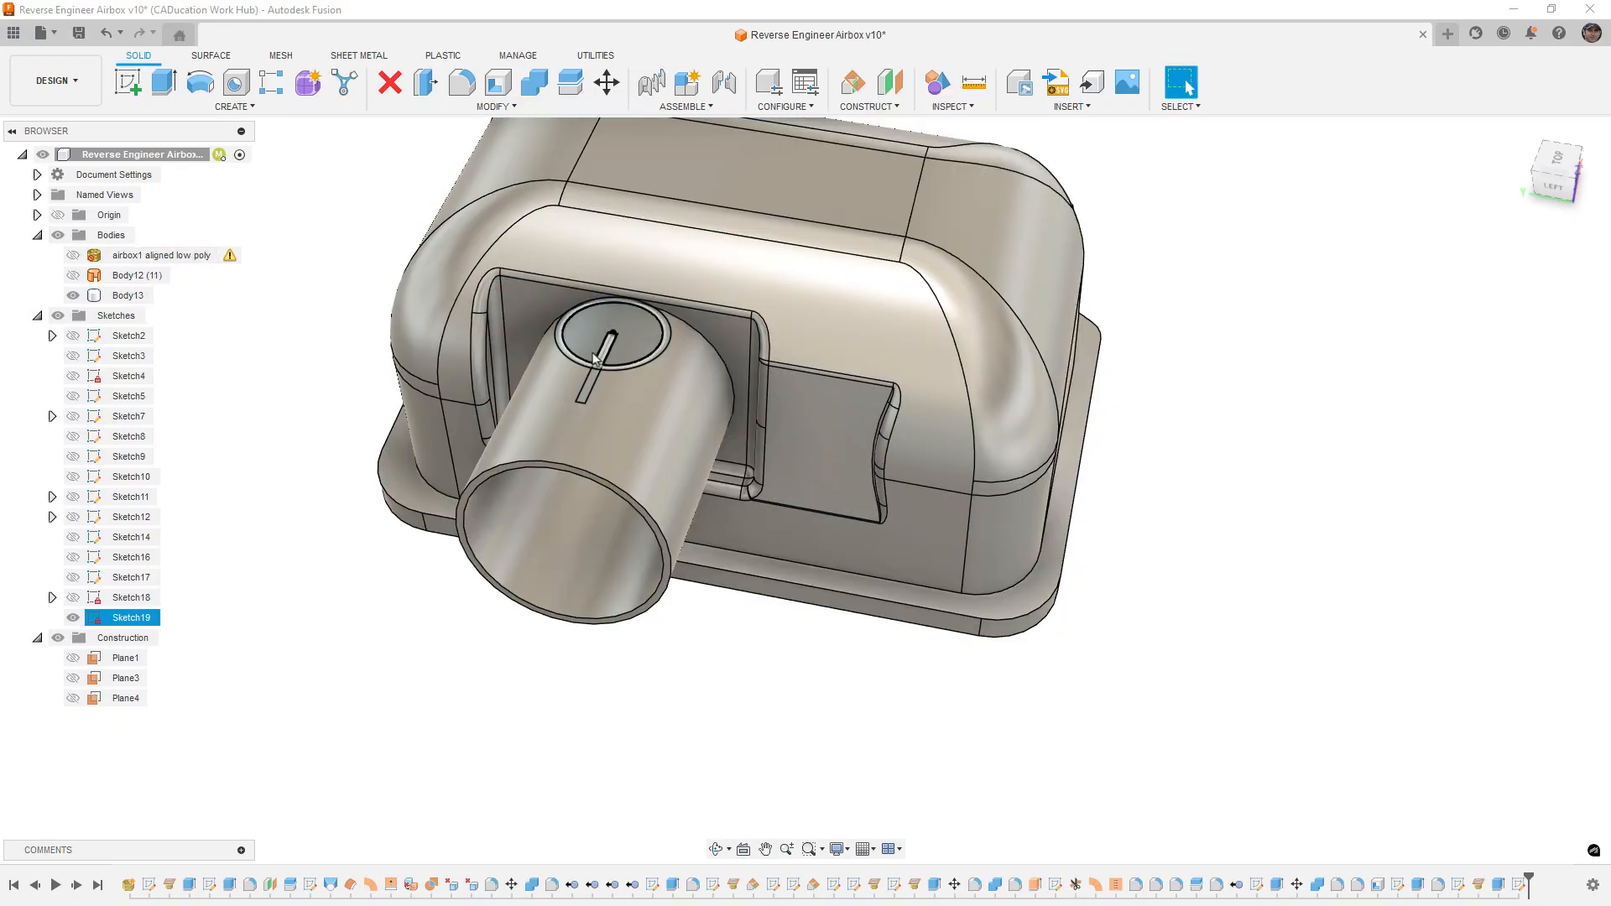
scroll(593, 359, up, 4)
click(693, 351)
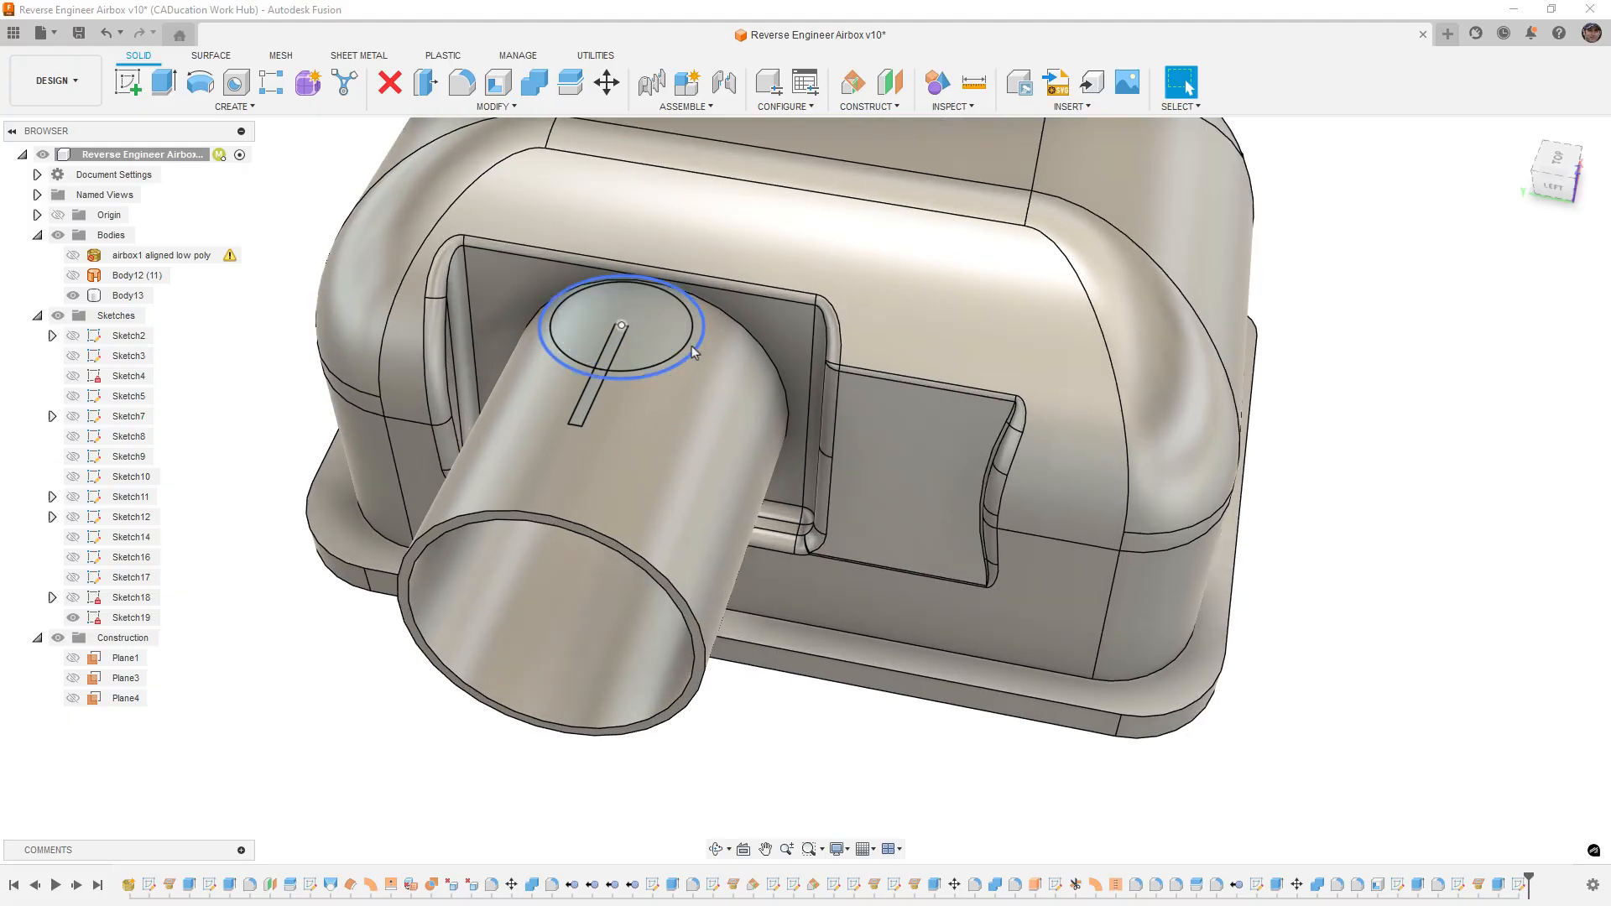
Step: Extrude the port ring and outer rib profiles down to Body13 using the To Object extent and the Join operation
key(e)
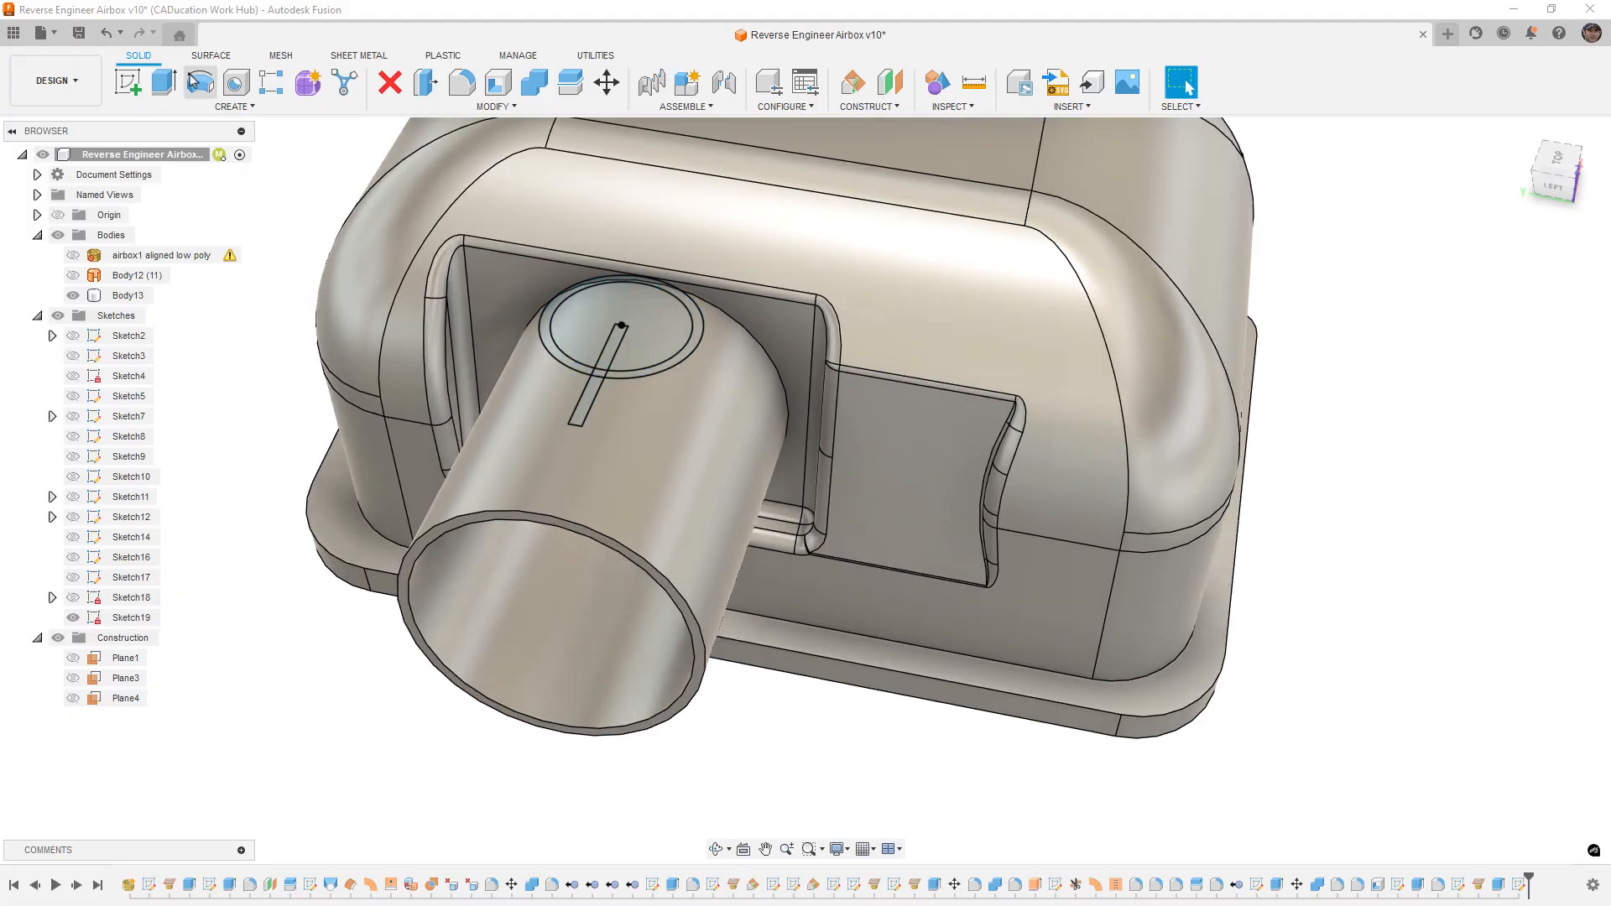
scroll(604, 374, up, 3)
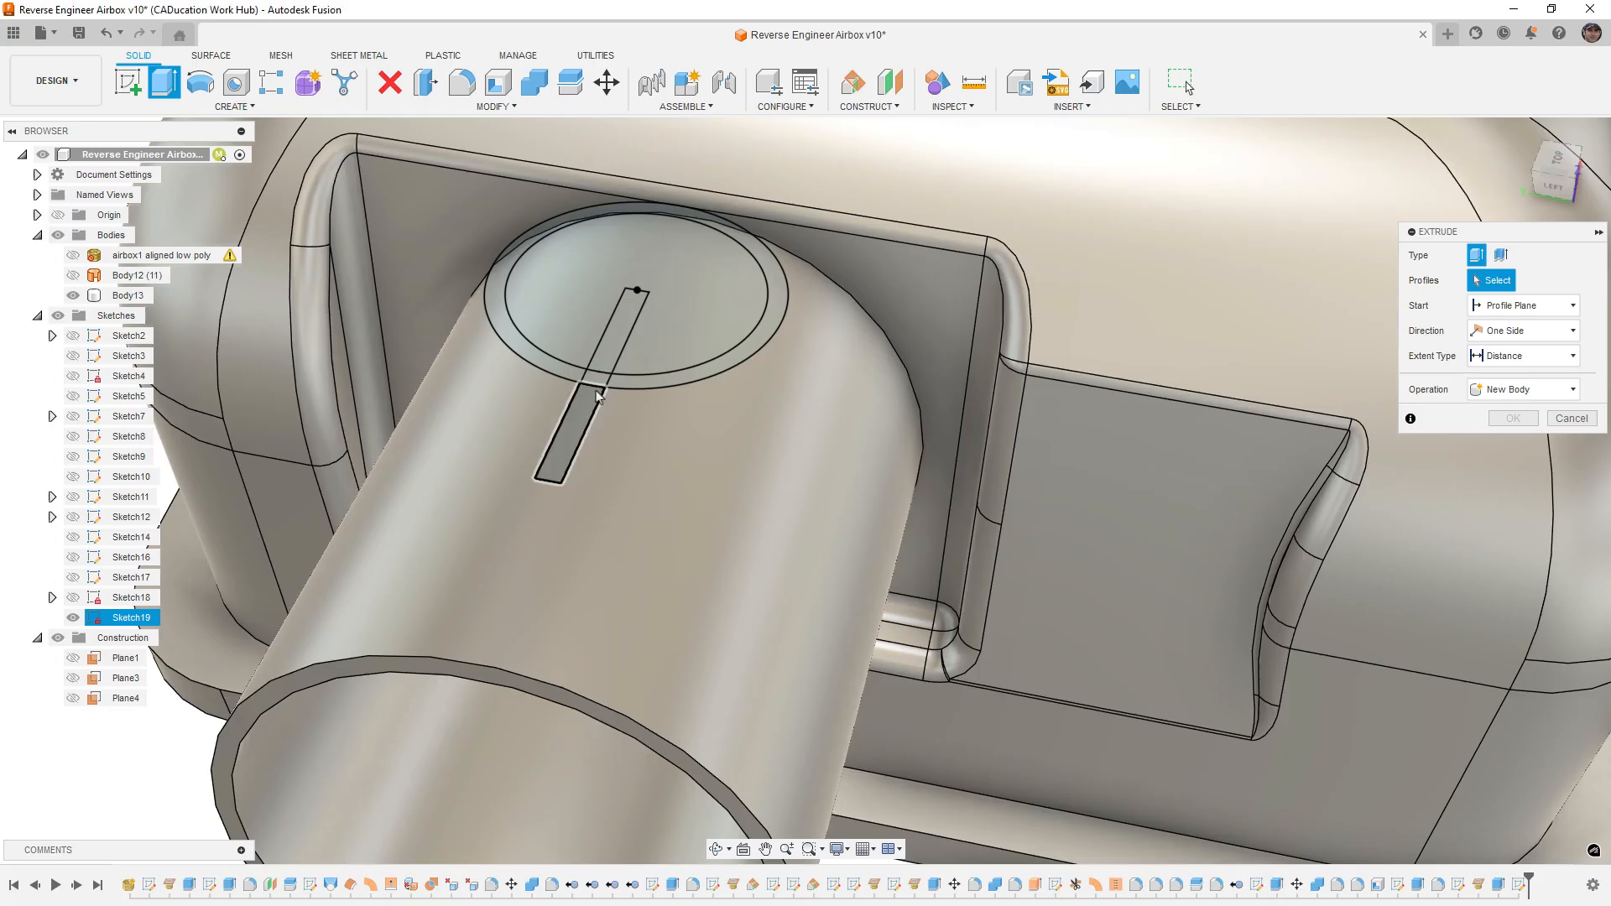
click(598, 396)
click(671, 380)
shift+middle_drag(671, 380, 545, 509)
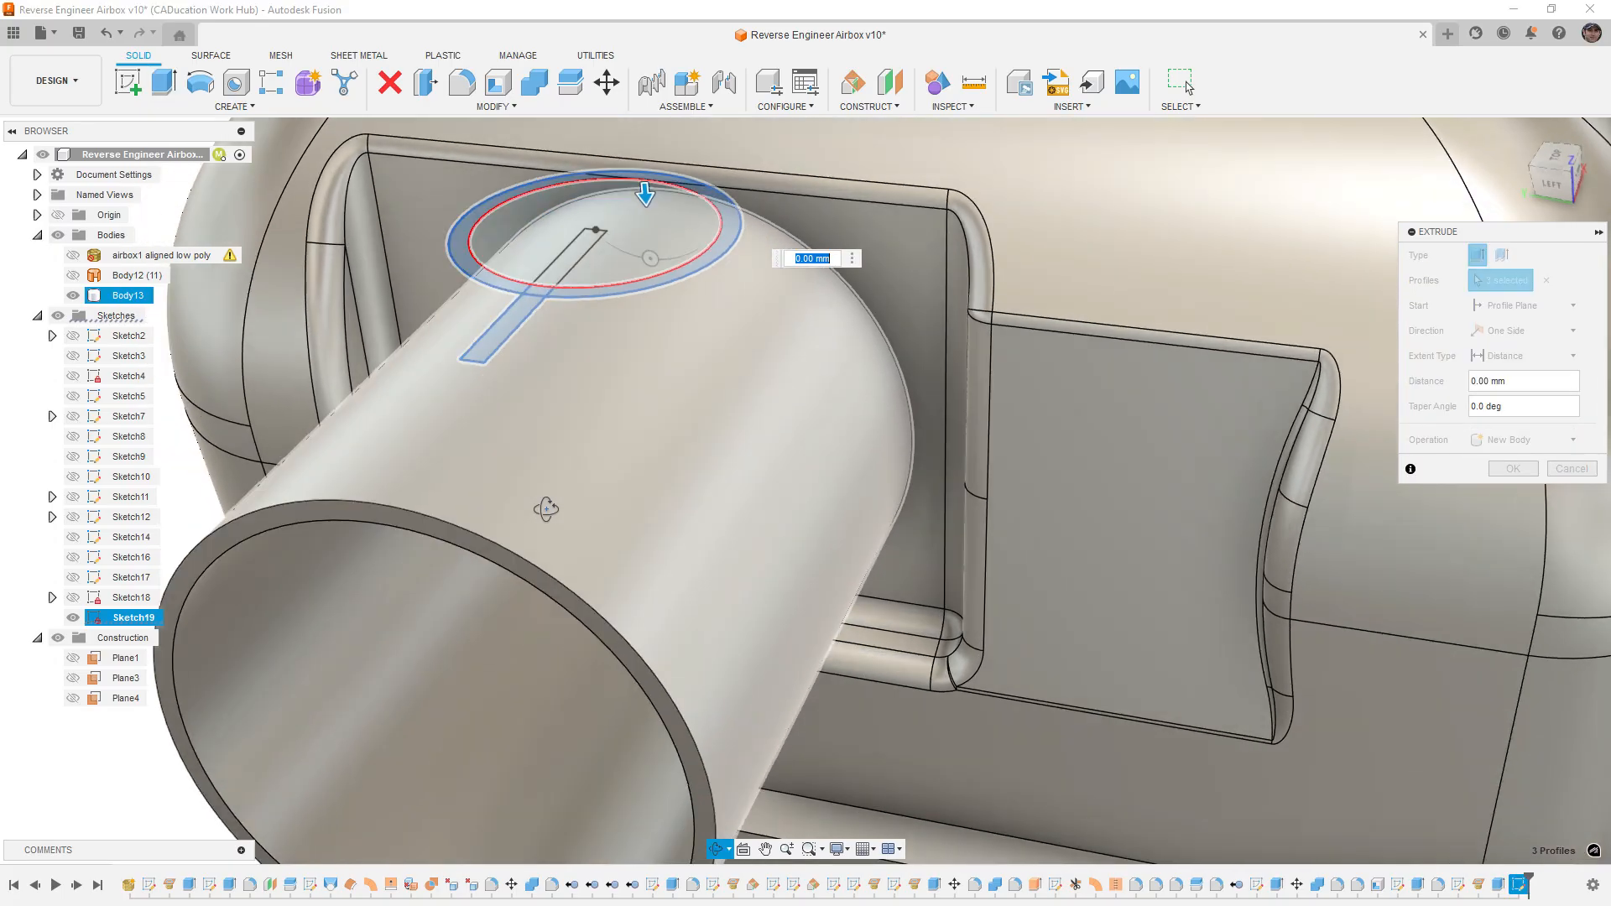
click(1548, 356)
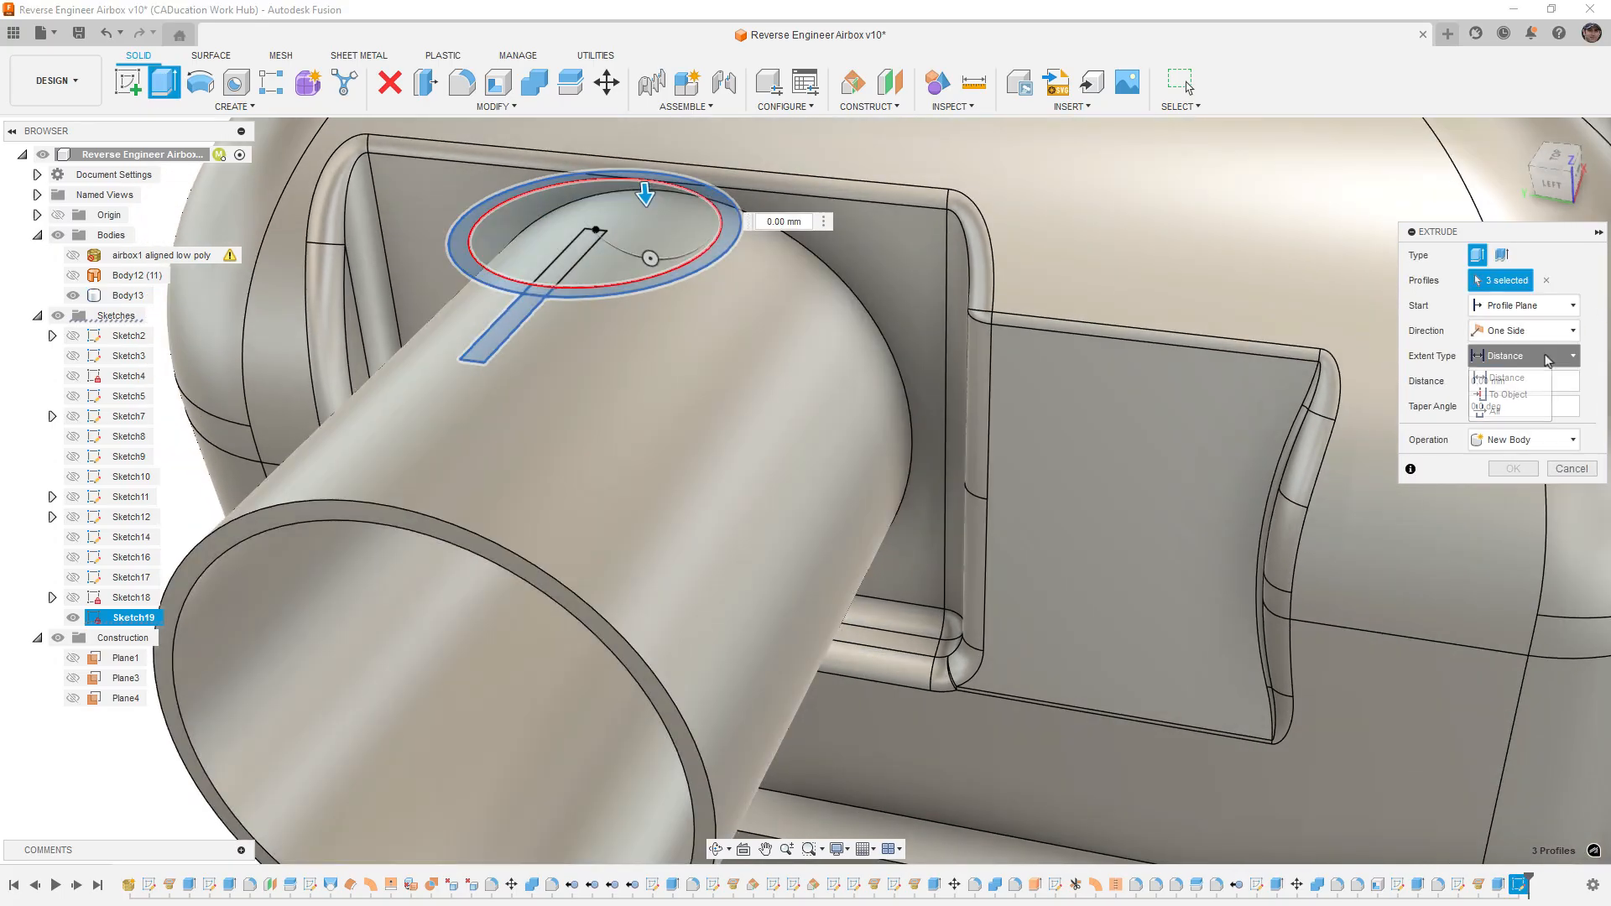
click(1507, 395)
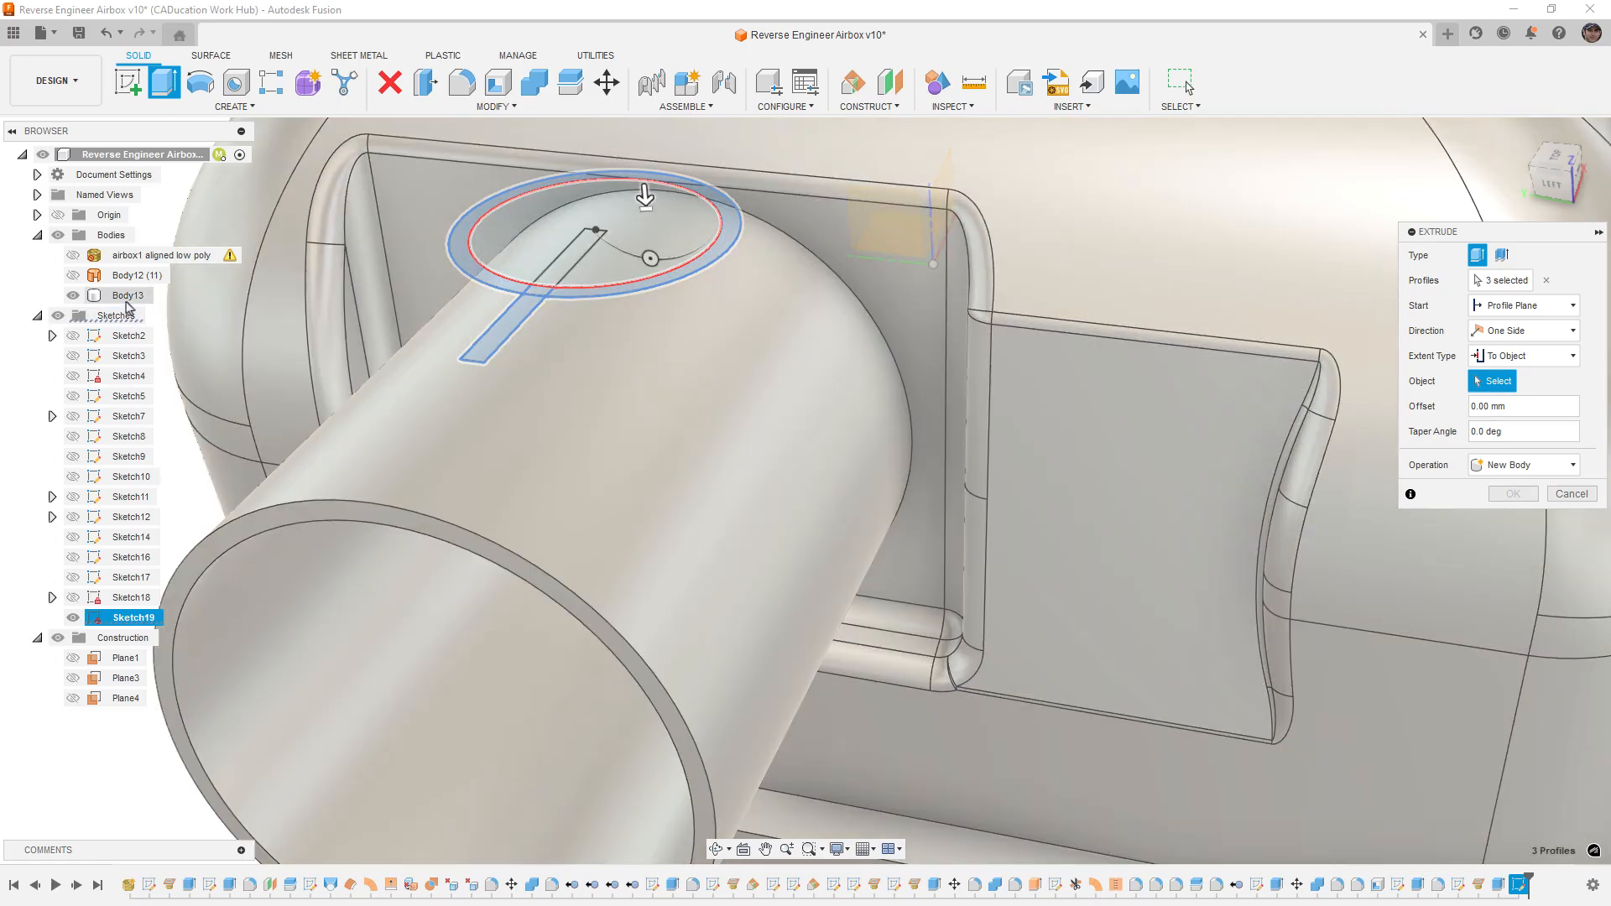
click(126, 297)
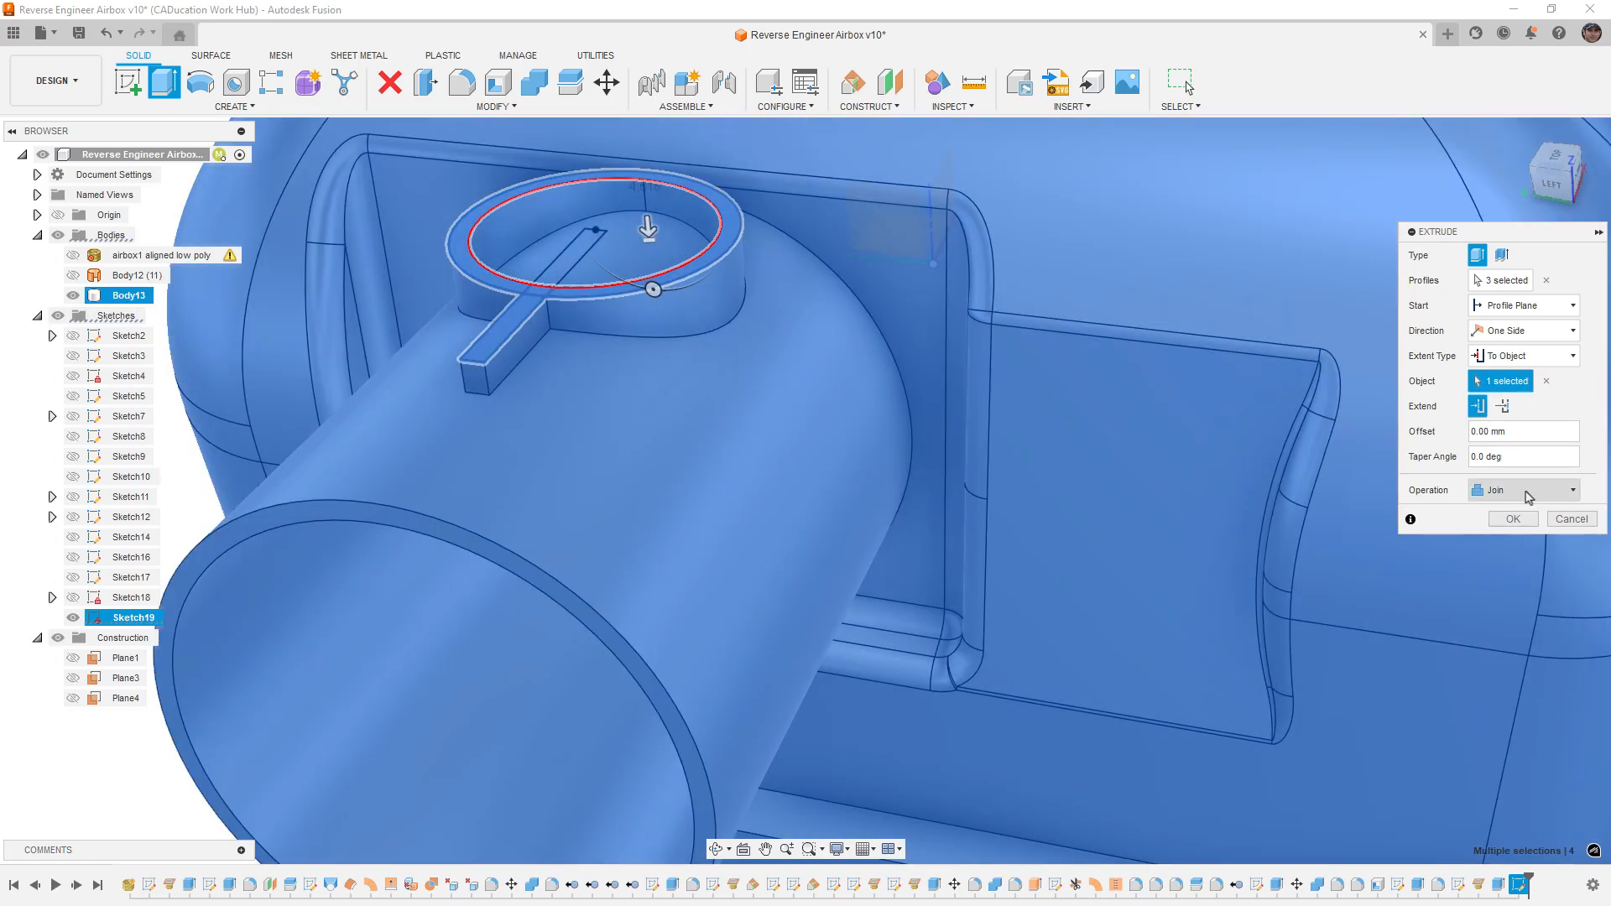
click(1515, 519)
Step: Delete the tube surface enclosed by the port ring to open the port into the tube
scroll(899, 288, down, 5)
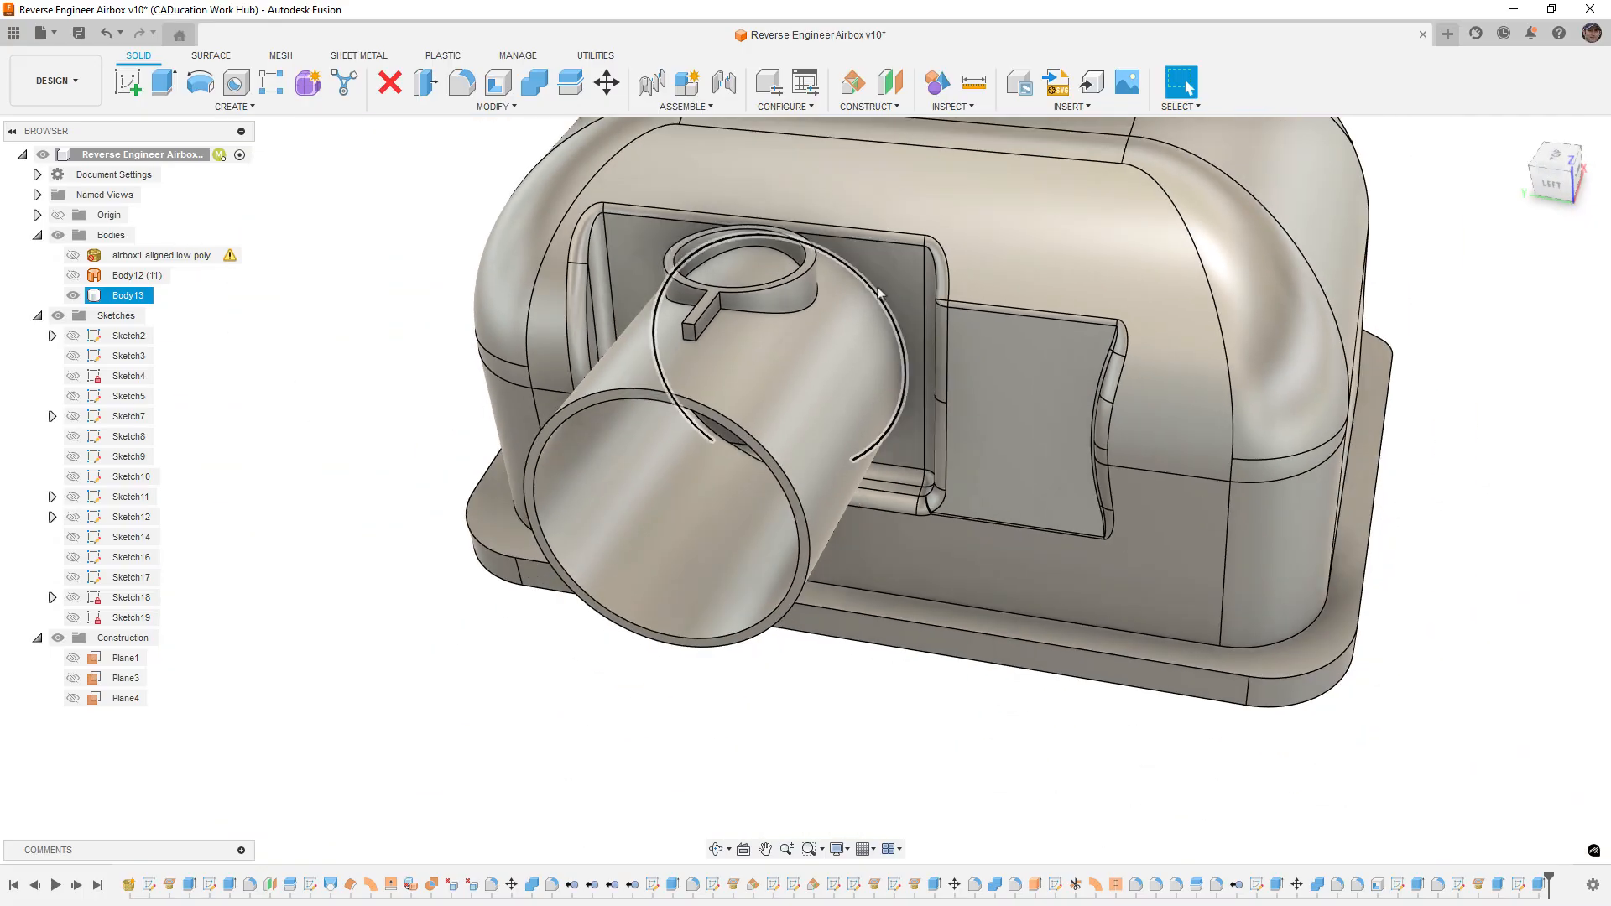
shift+middle_drag(755, 276, 729, 317)
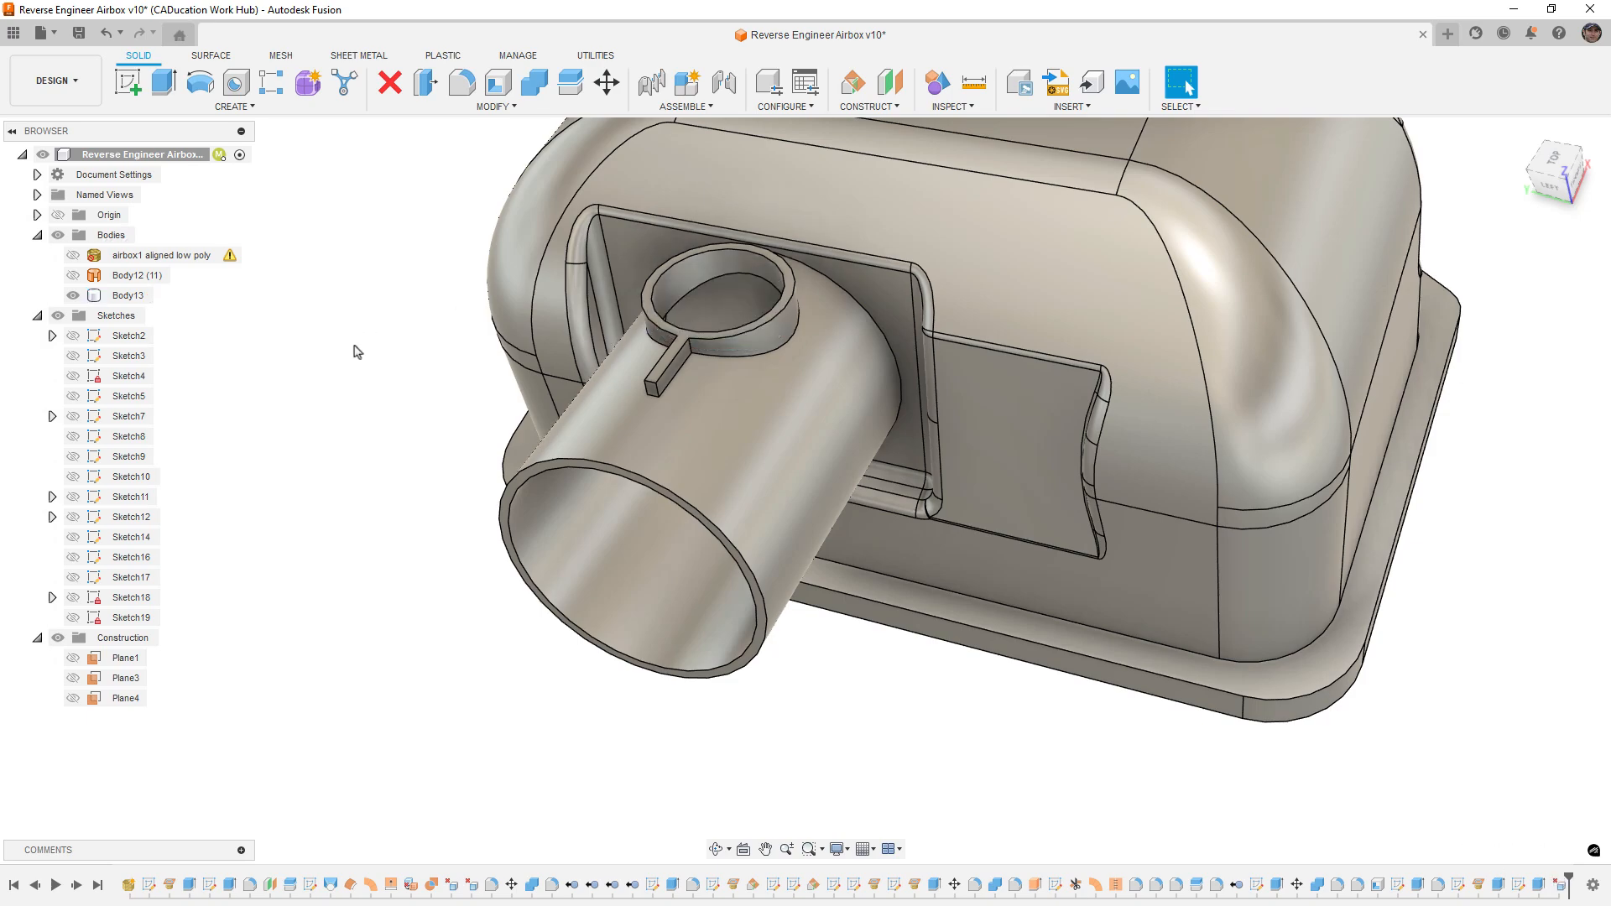
Step: Show Sketch19 over the port ring and hide it again
shift+middle_drag(604, 369, 636, 462)
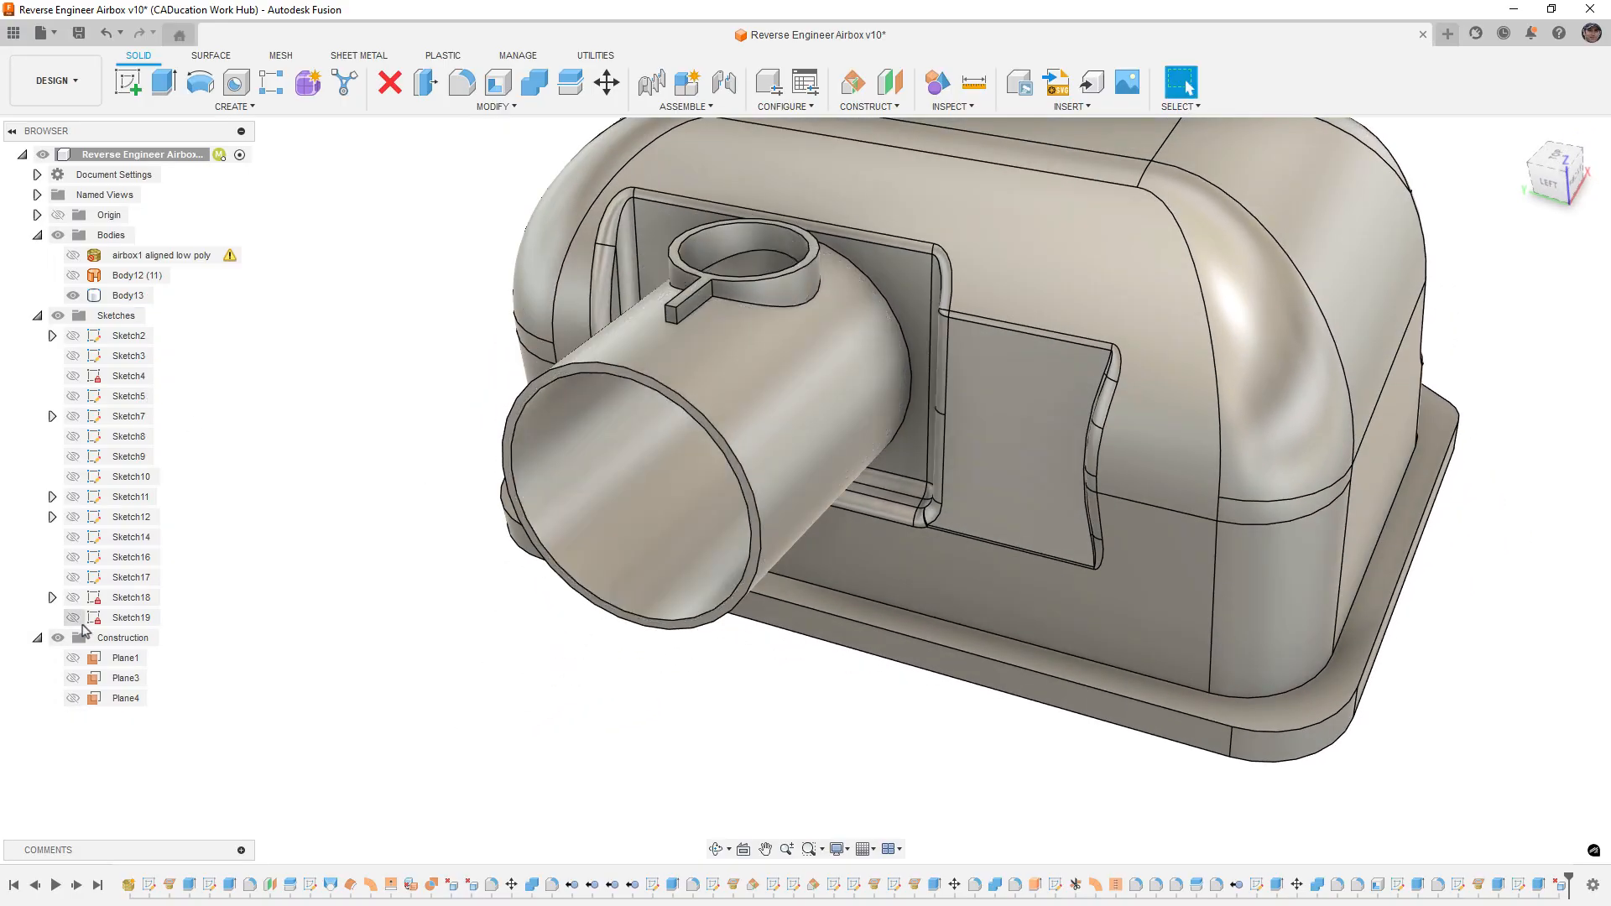
click(74, 619)
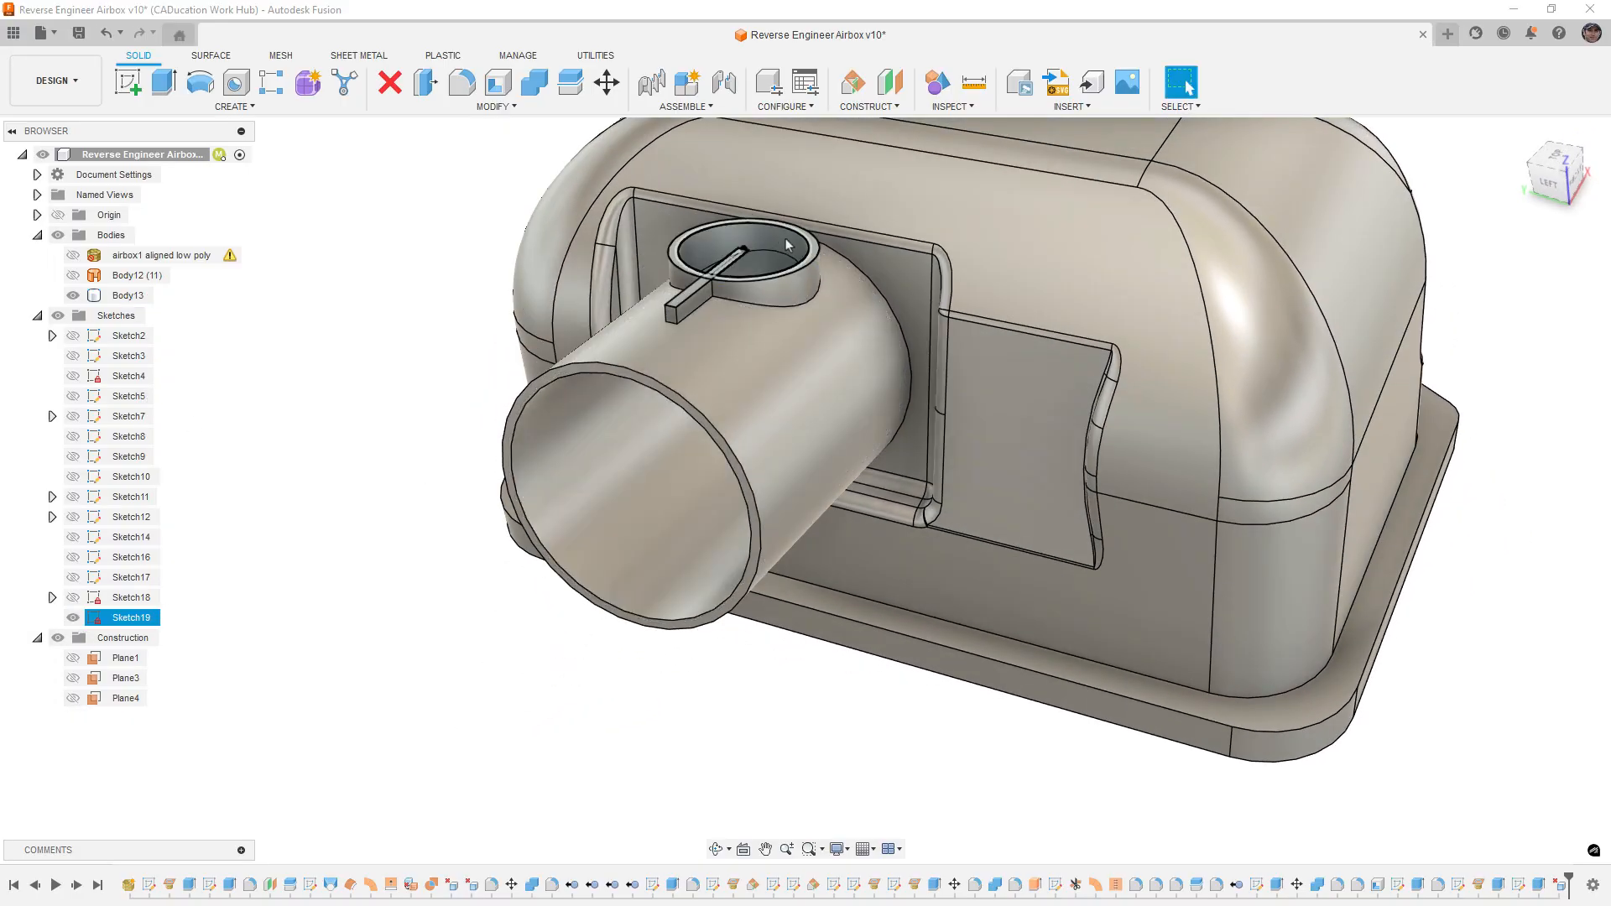
click(74, 618)
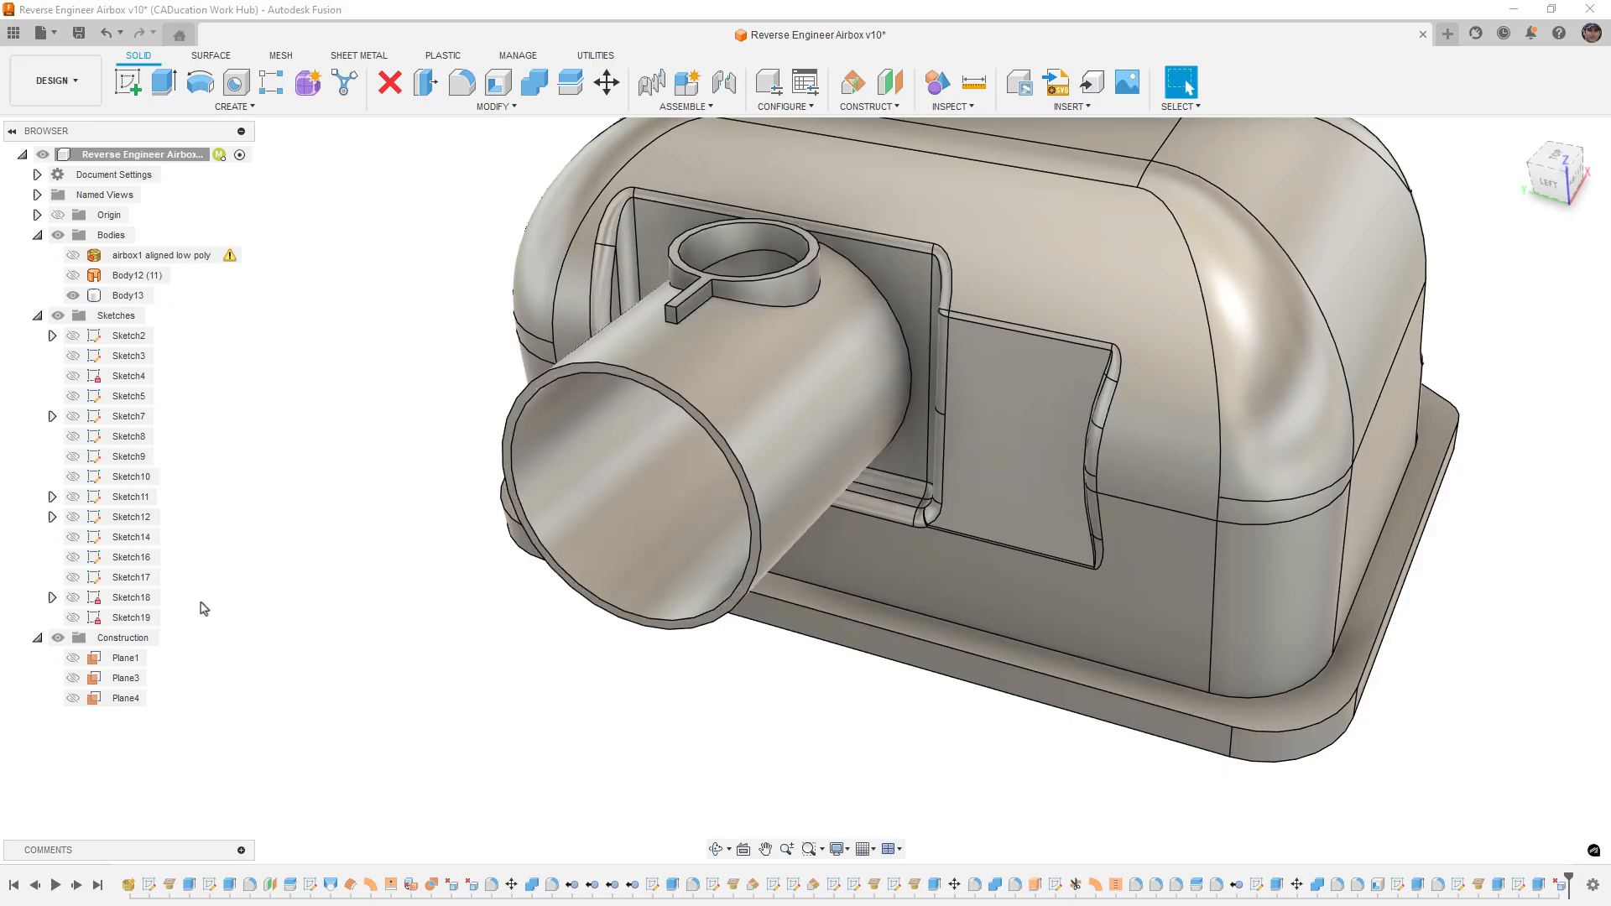
Step: Delete the two faces closing off the intake tube's inner end to open it into the airbox housing
shift+drag(312, 599, 331, 568)
shift+middle_drag(330, 568, 357, 554)
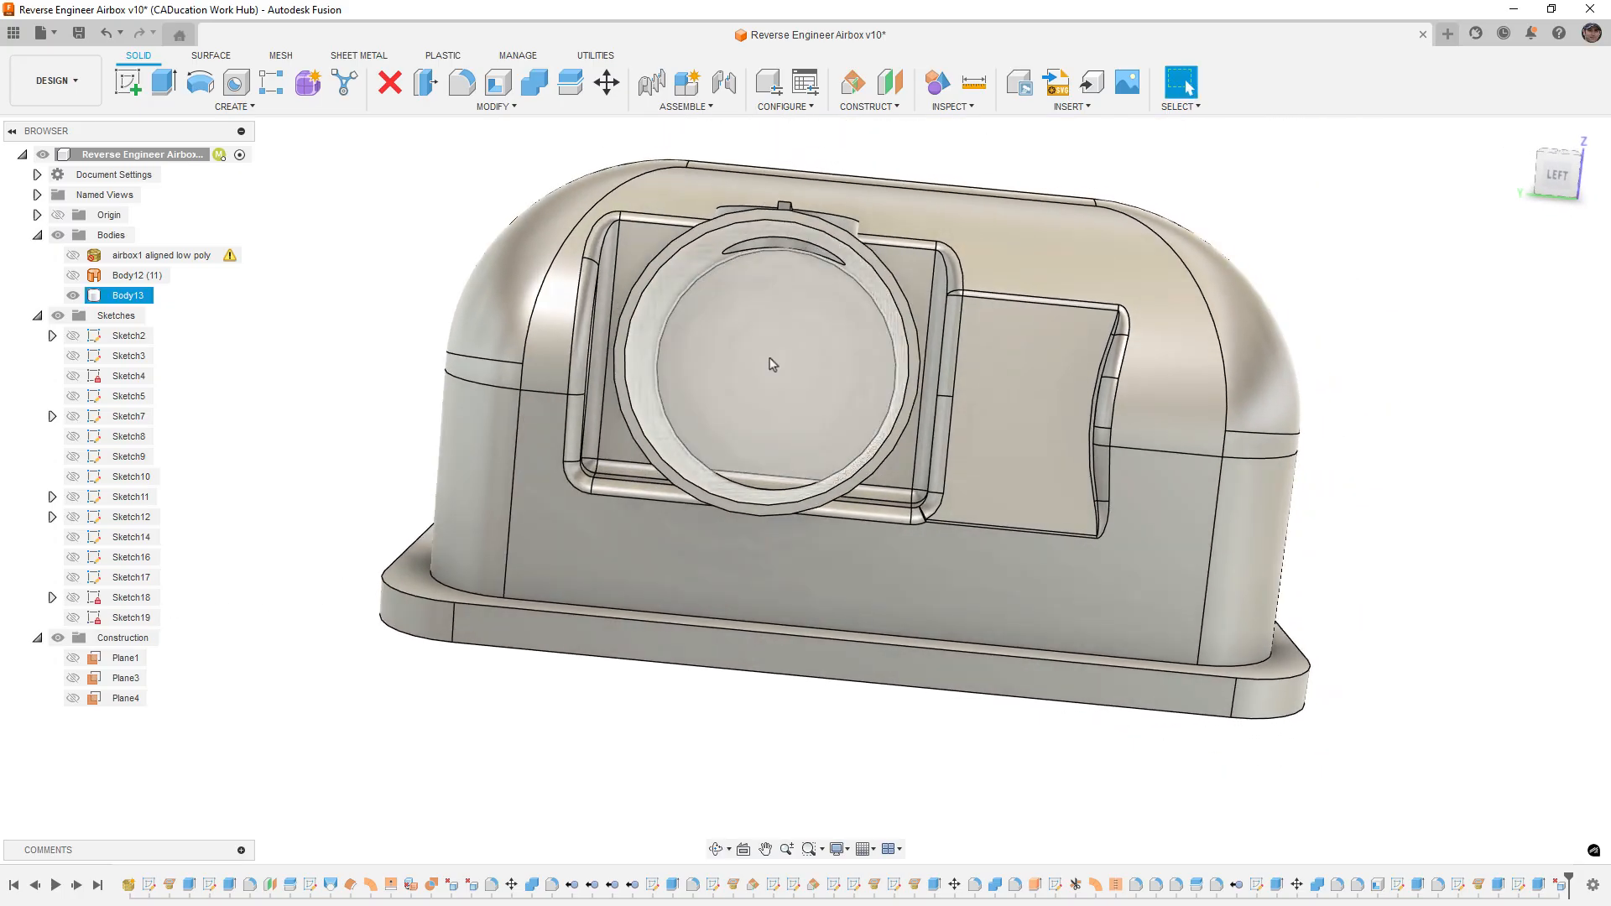
click(773, 394)
scroll(766, 490, up, 3)
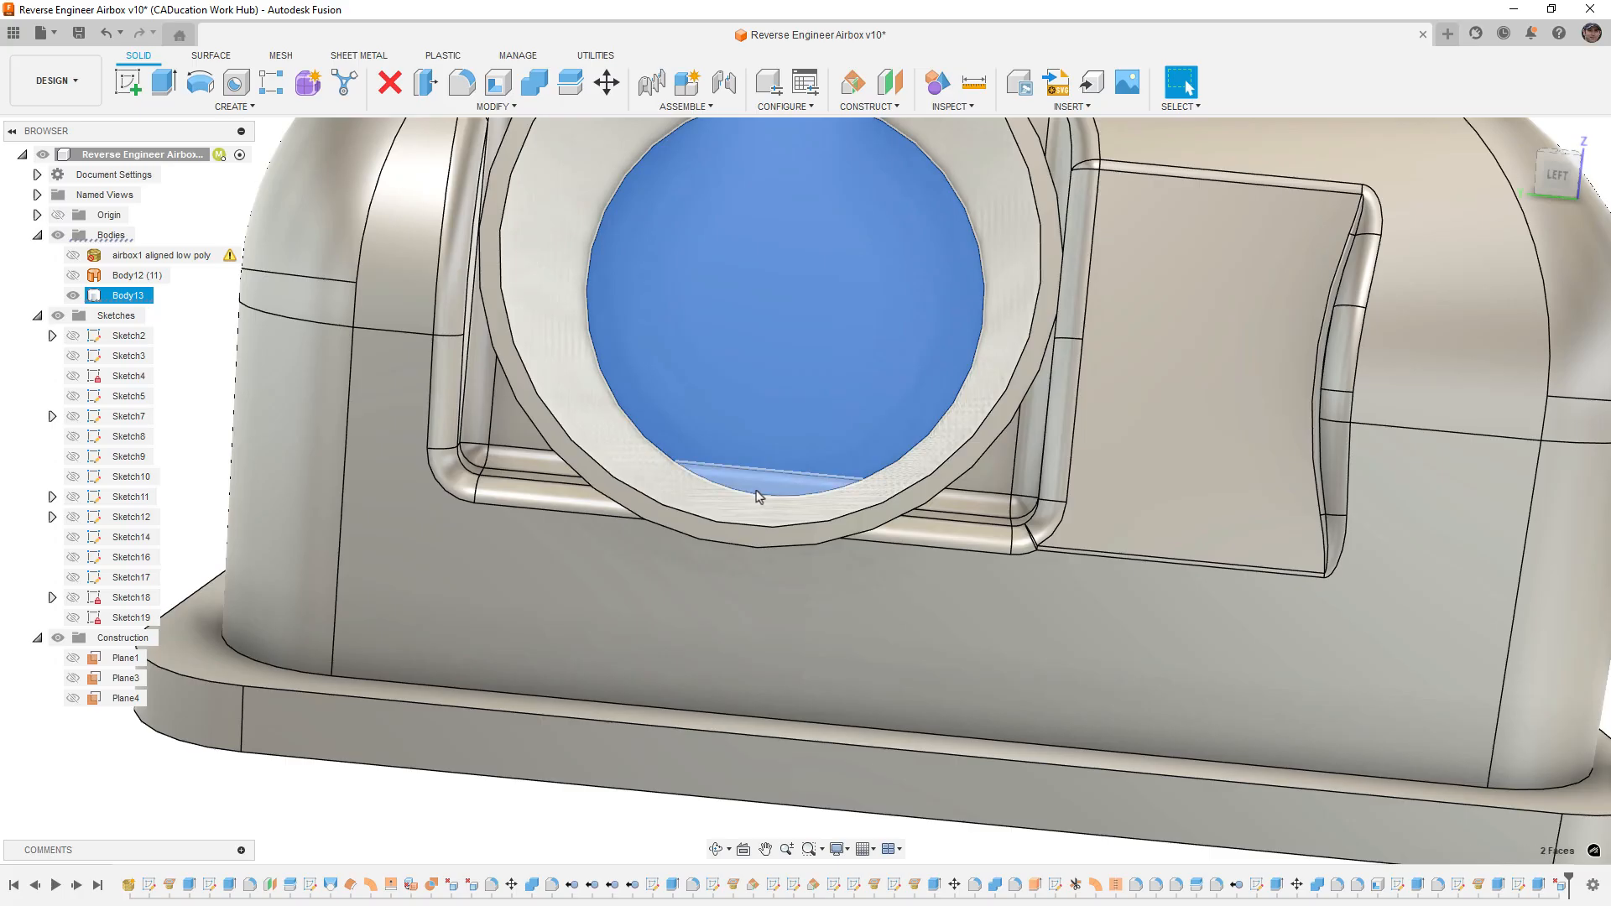
shift+middle_drag(755, 491, 748, 502)
key(Delete)
scroll(773, 433, down, 2)
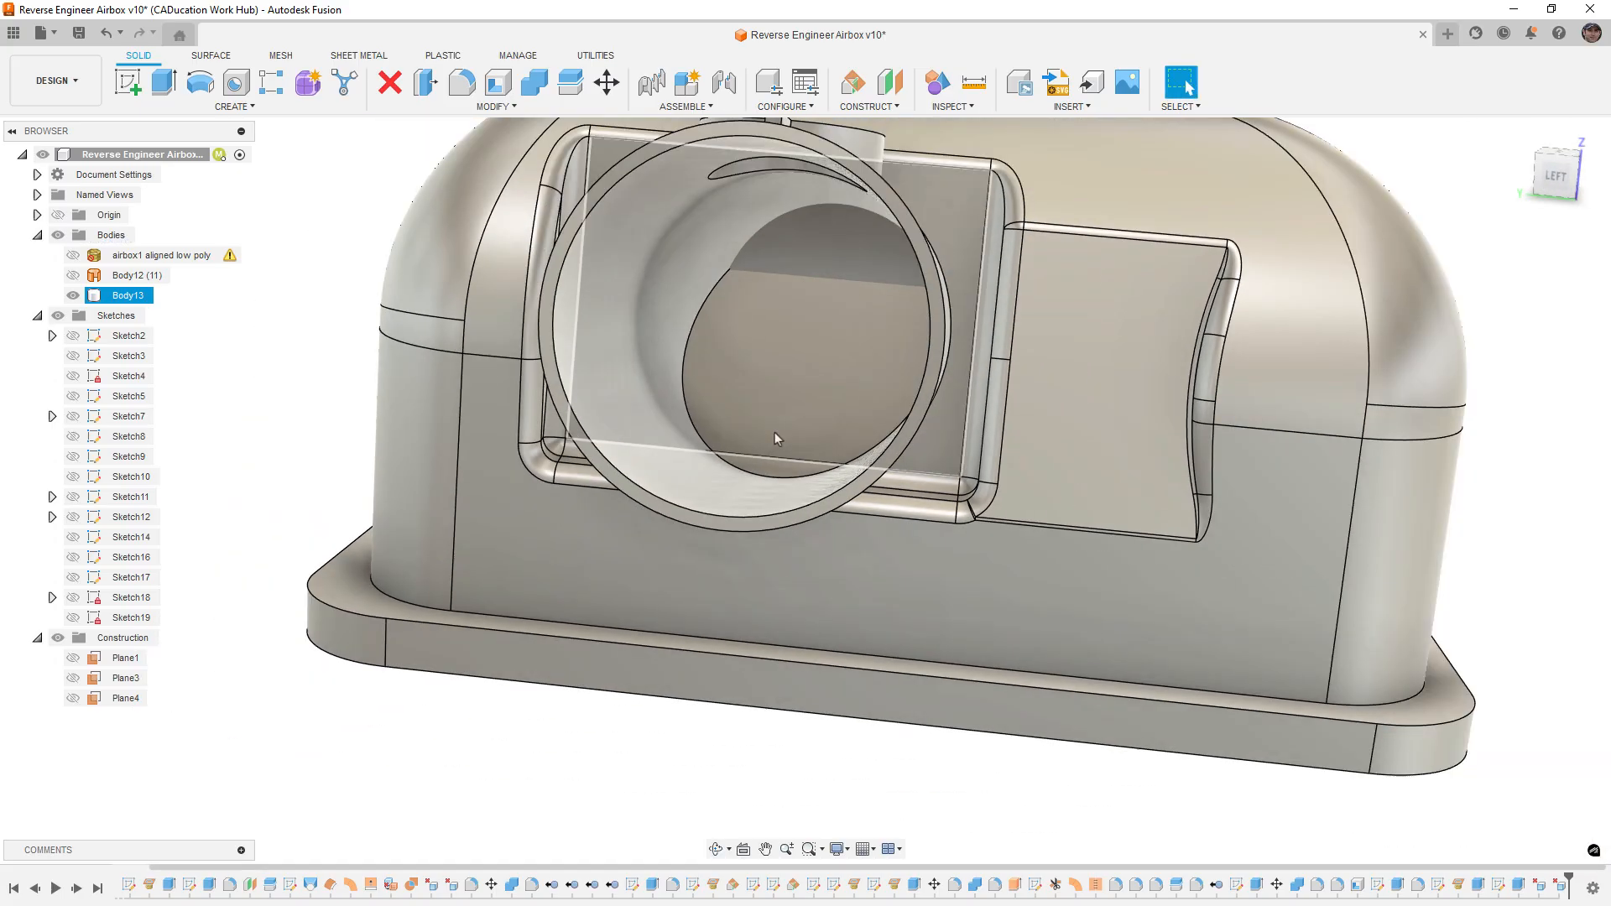
scroll(774, 433, down, 1)
shift+middle_drag(774, 433, 757, 344)
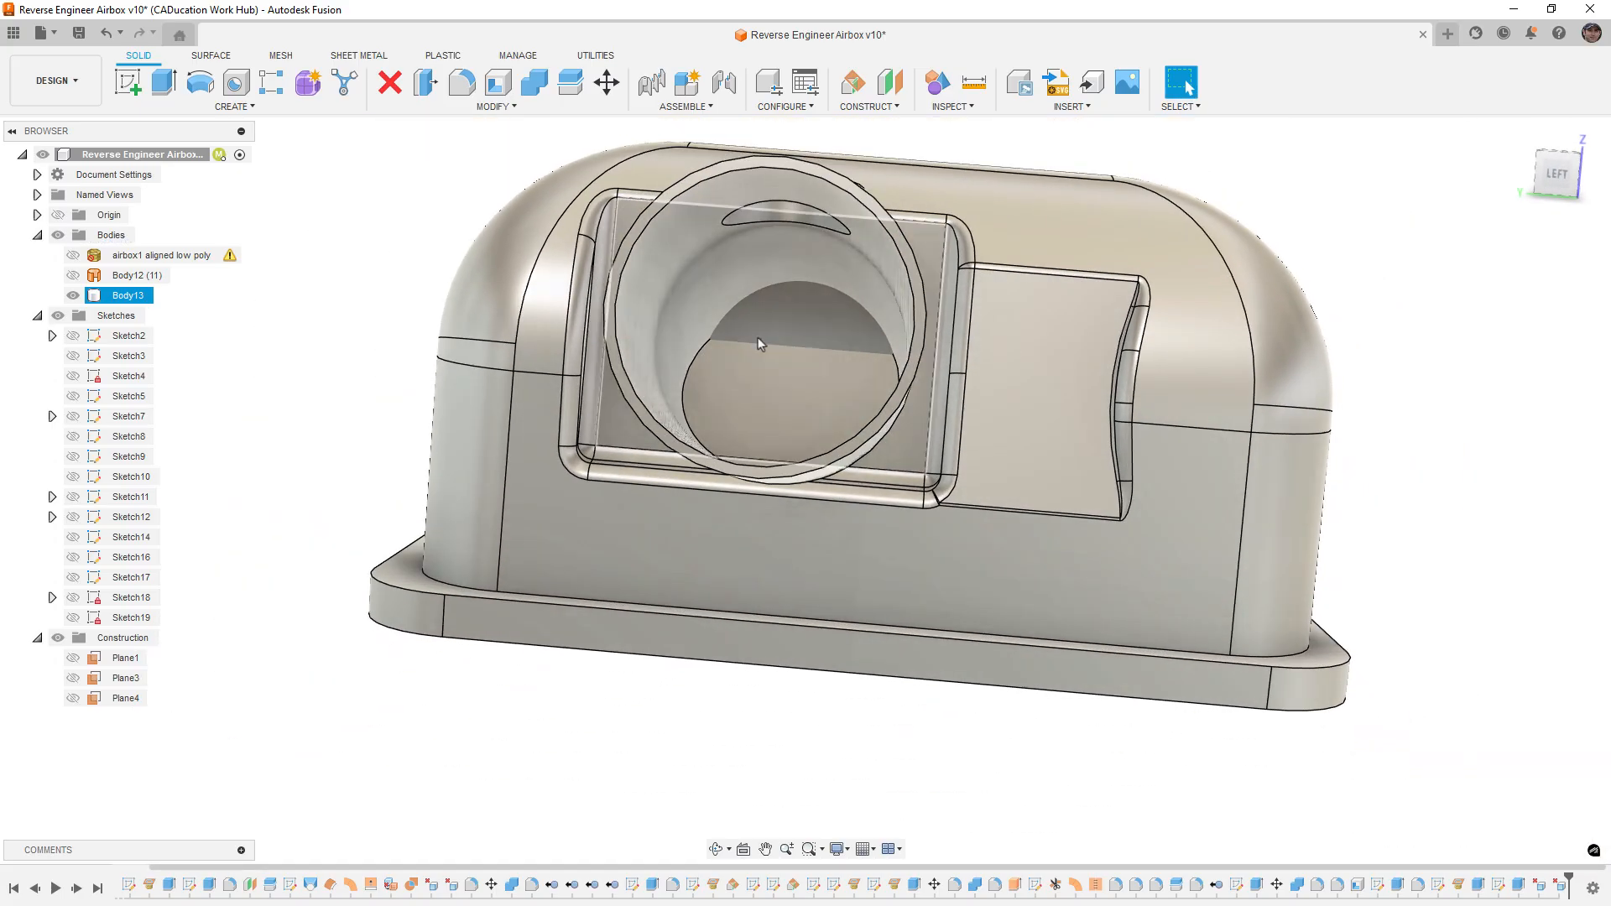
Step: Show Sketch18 and set up a -100 mm cut extrude of its inner circle through the intake tube
scroll(788, 378, down, 3)
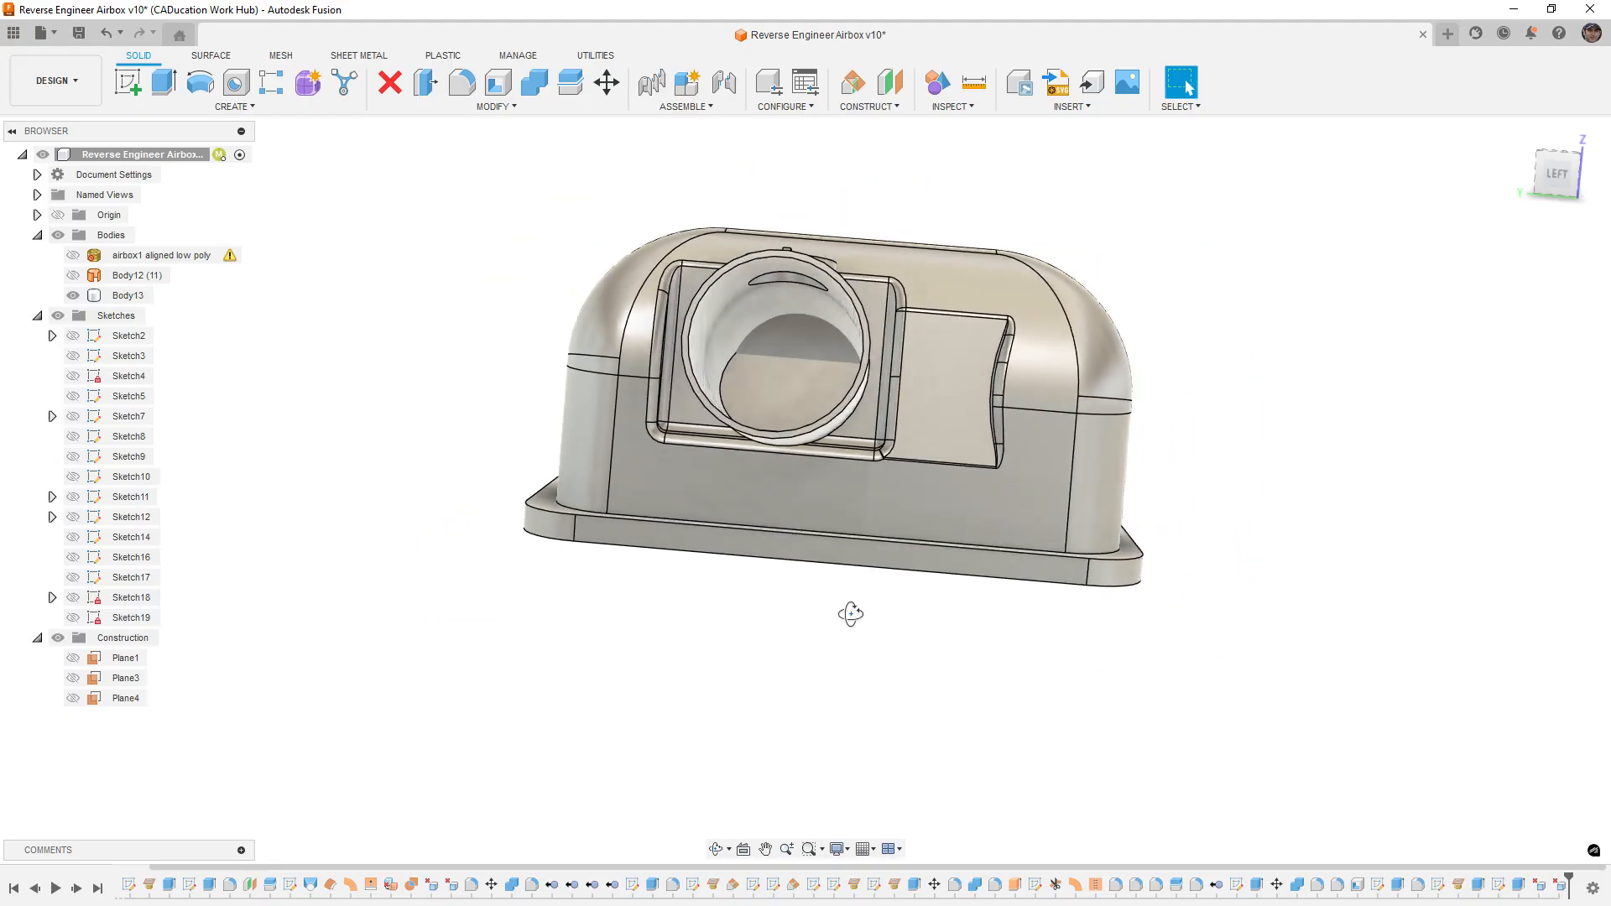
shift+middle_drag(851, 614, 813, 608)
click(73, 598)
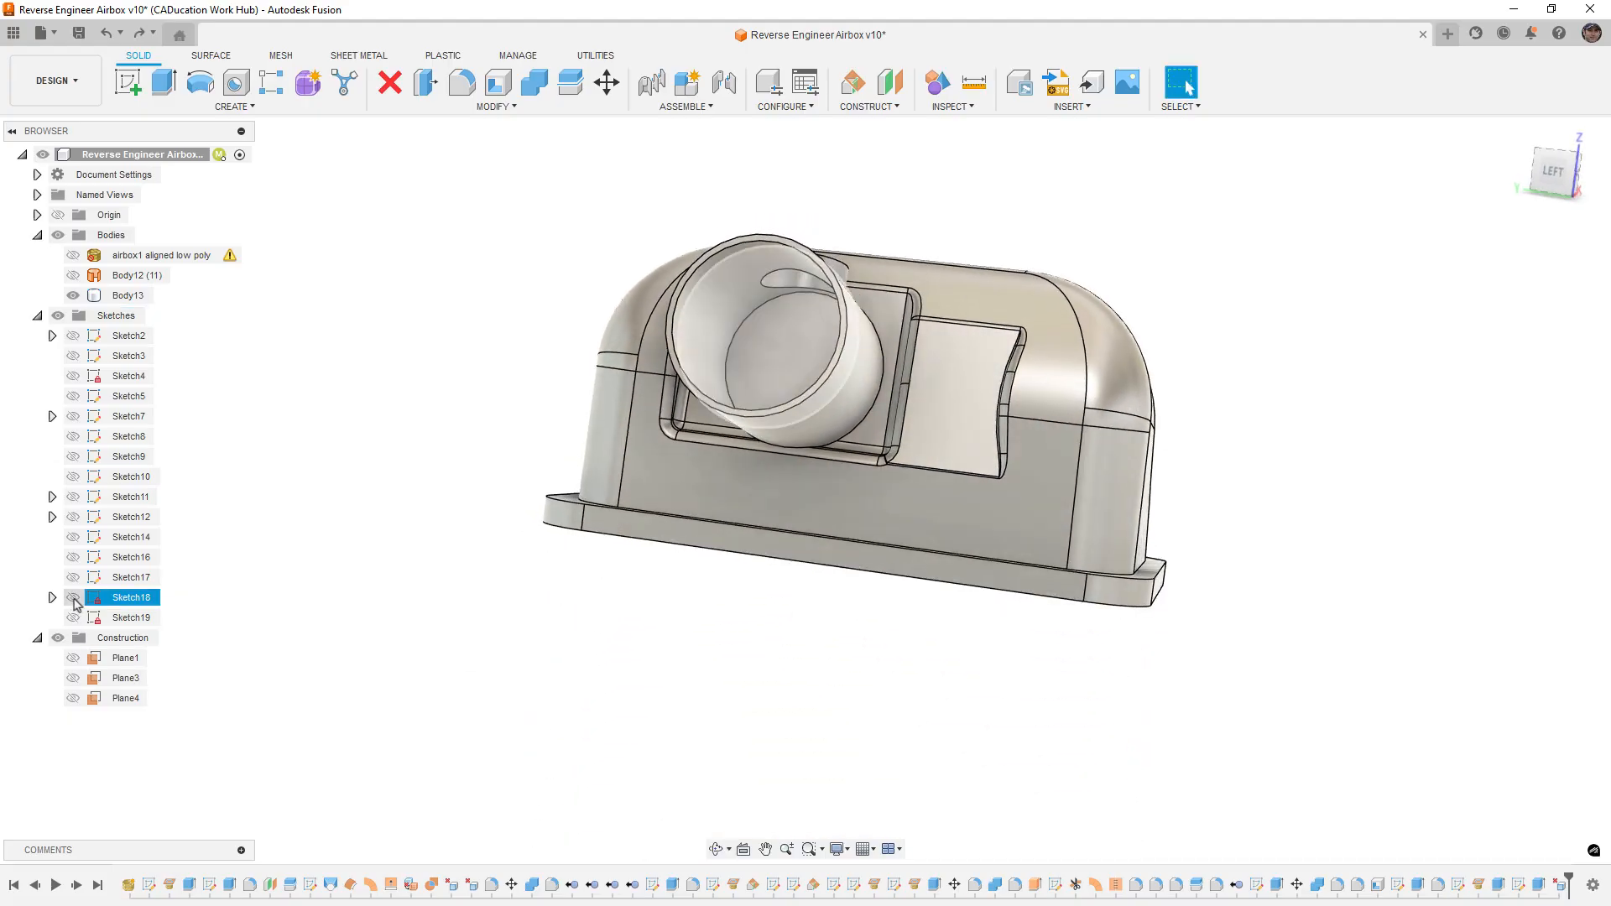
click(748, 340)
text(e)
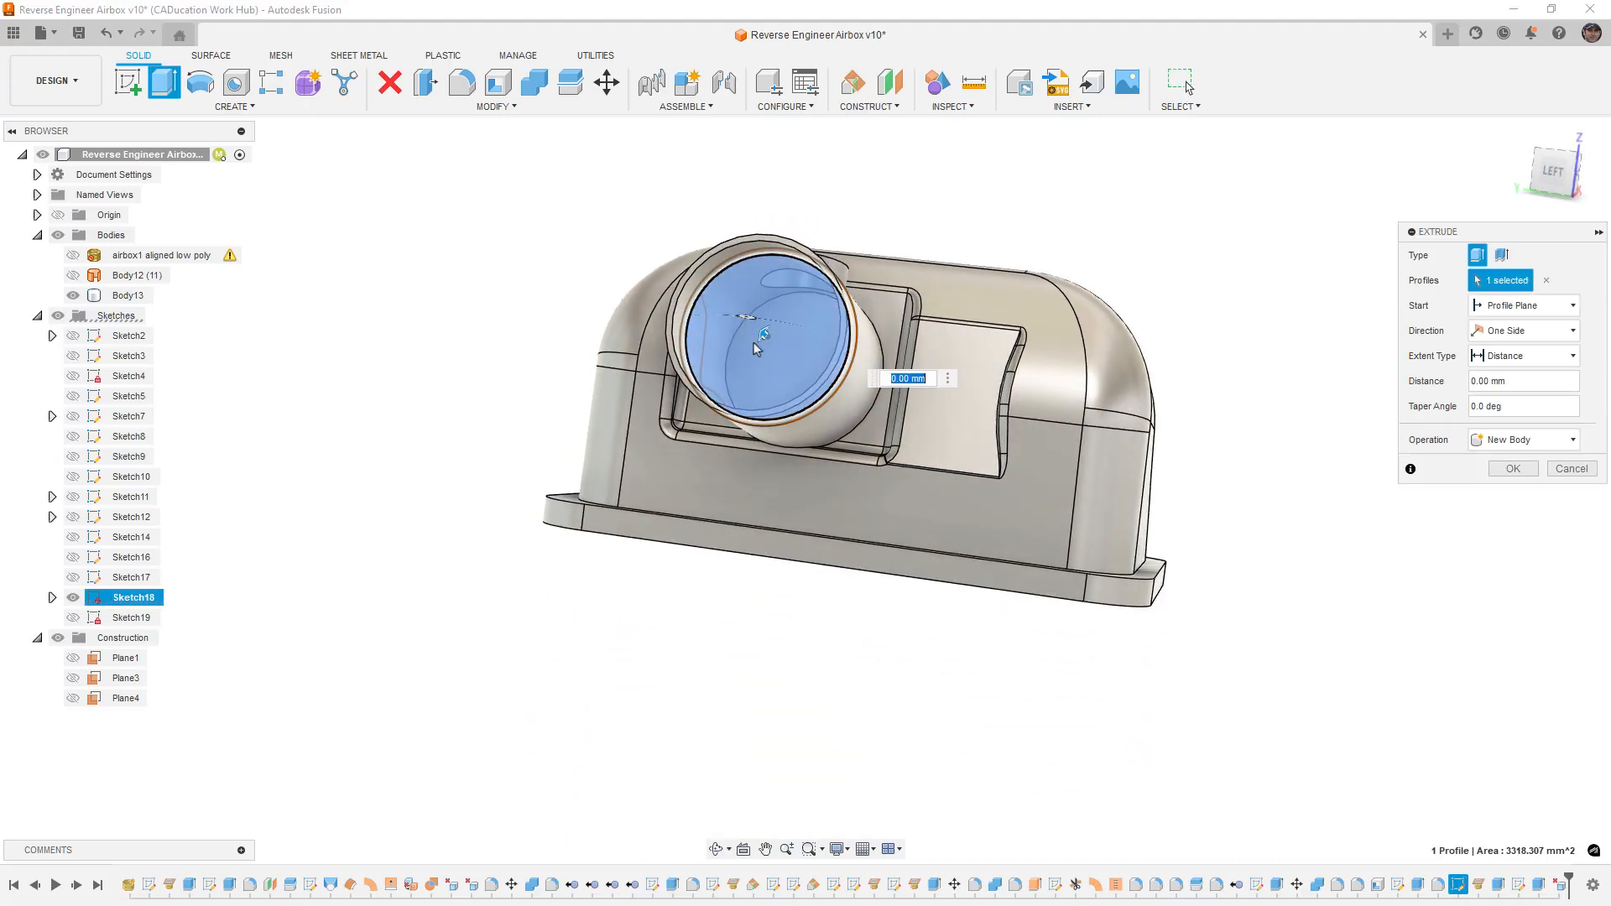
text(-100)
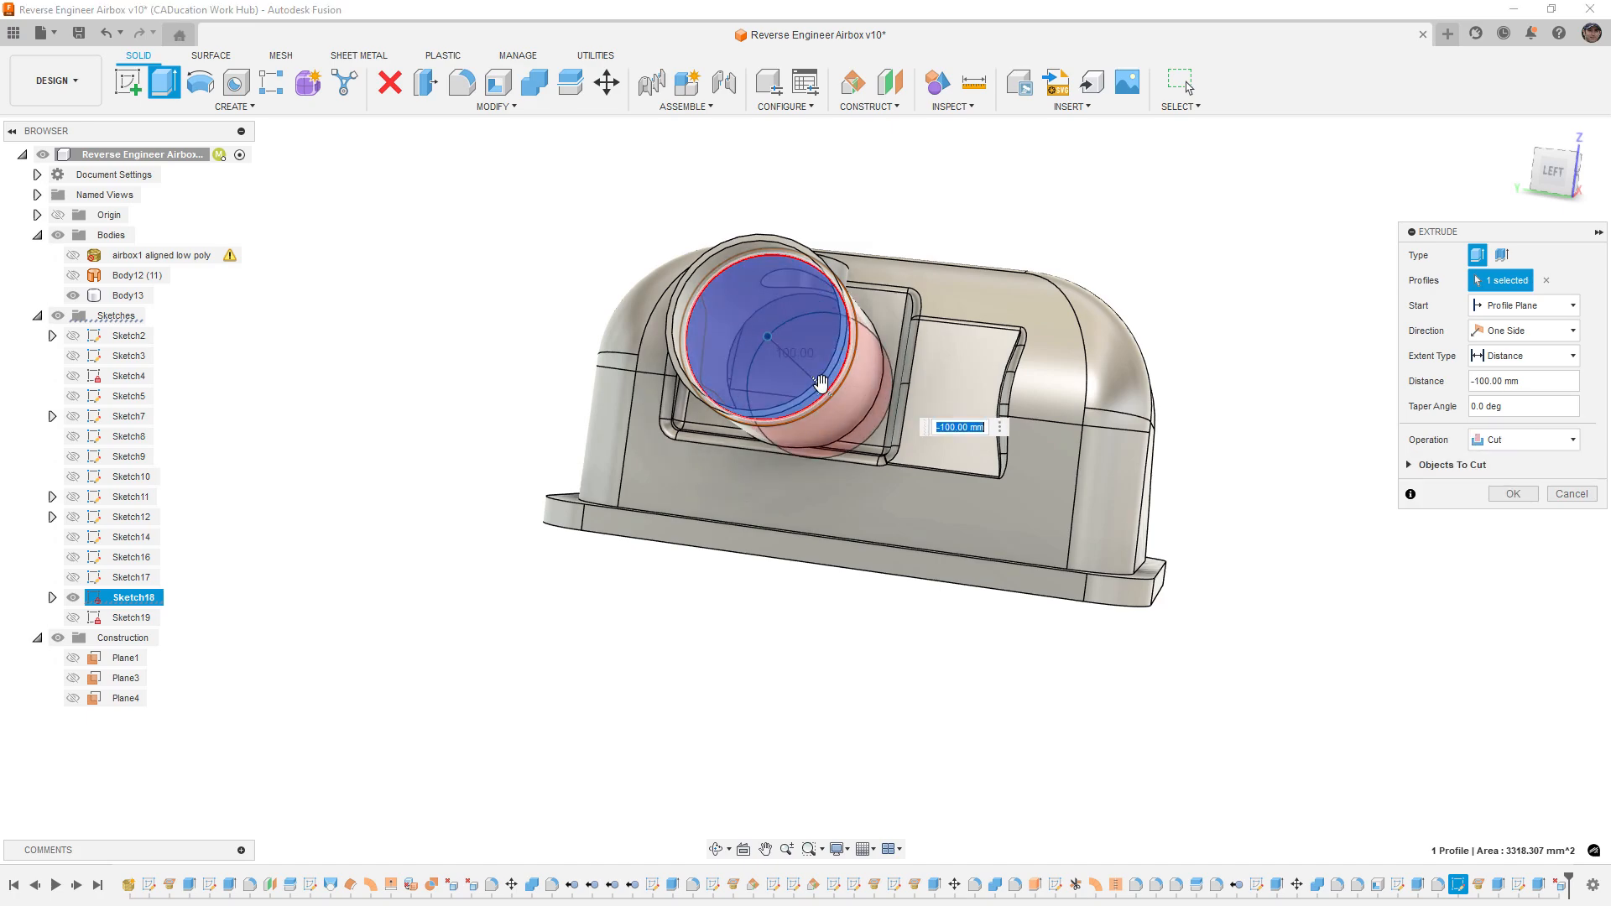
shift+middle_drag(820, 370, 874, 320)
scroll(870, 375, down, 3)
shift+middle_drag(898, 470, 903, 481)
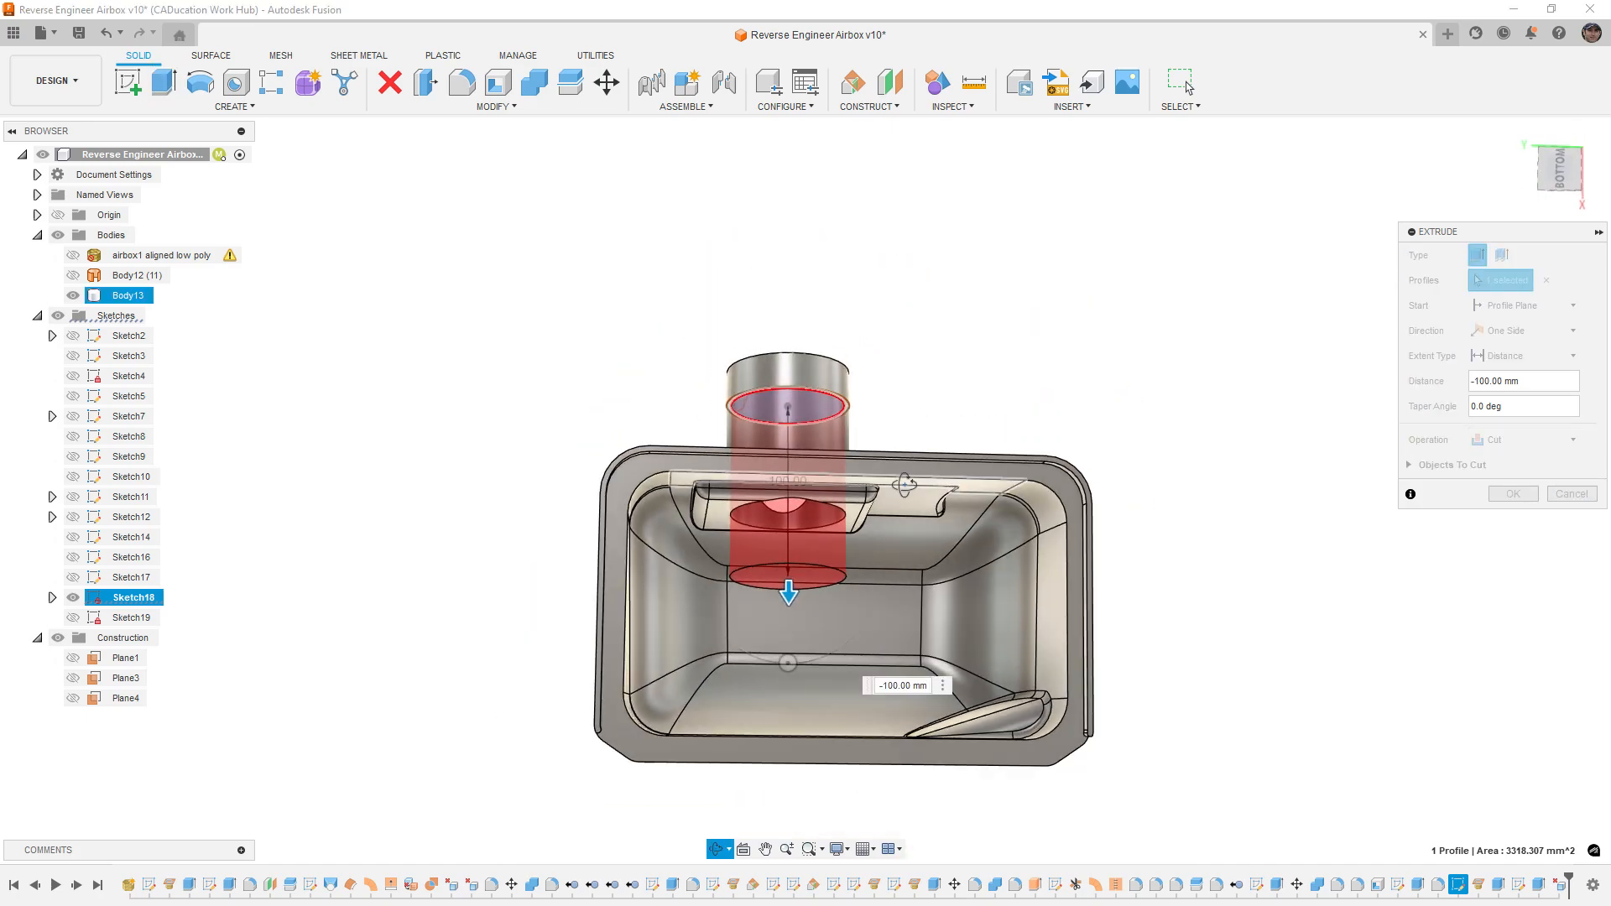
Step: Set the cut's extent To Object, ending at the housing's inner wall opposite the tube, create it, and hide Sketch18
click(1525, 356)
click(1523, 405)
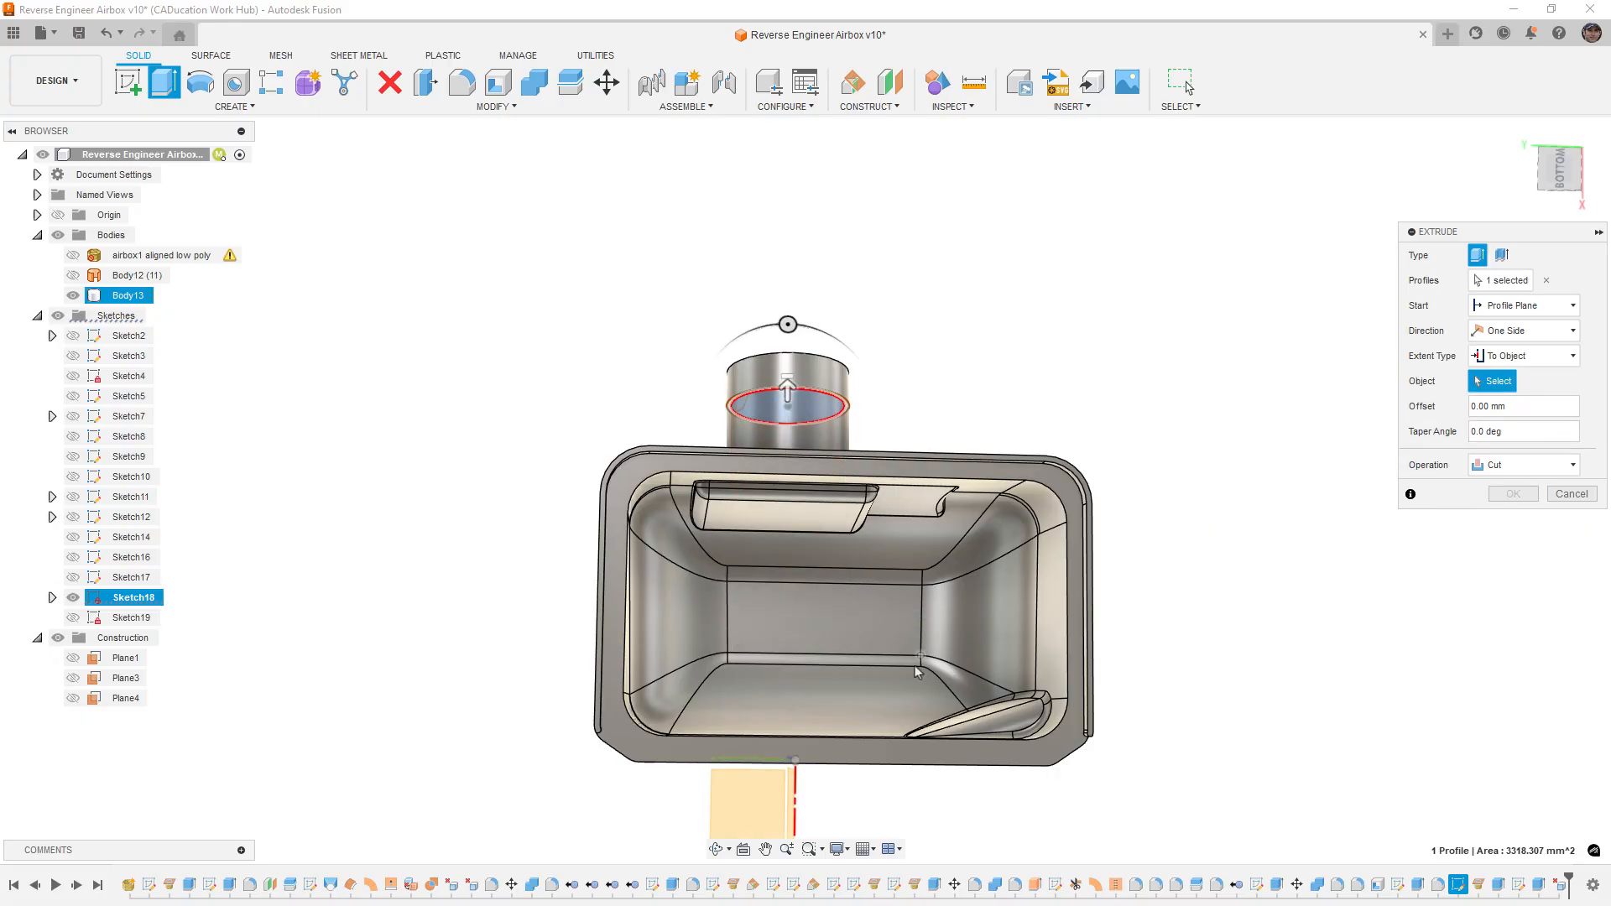
click(874, 667)
shift+middle_drag(874, 666, 965, 654)
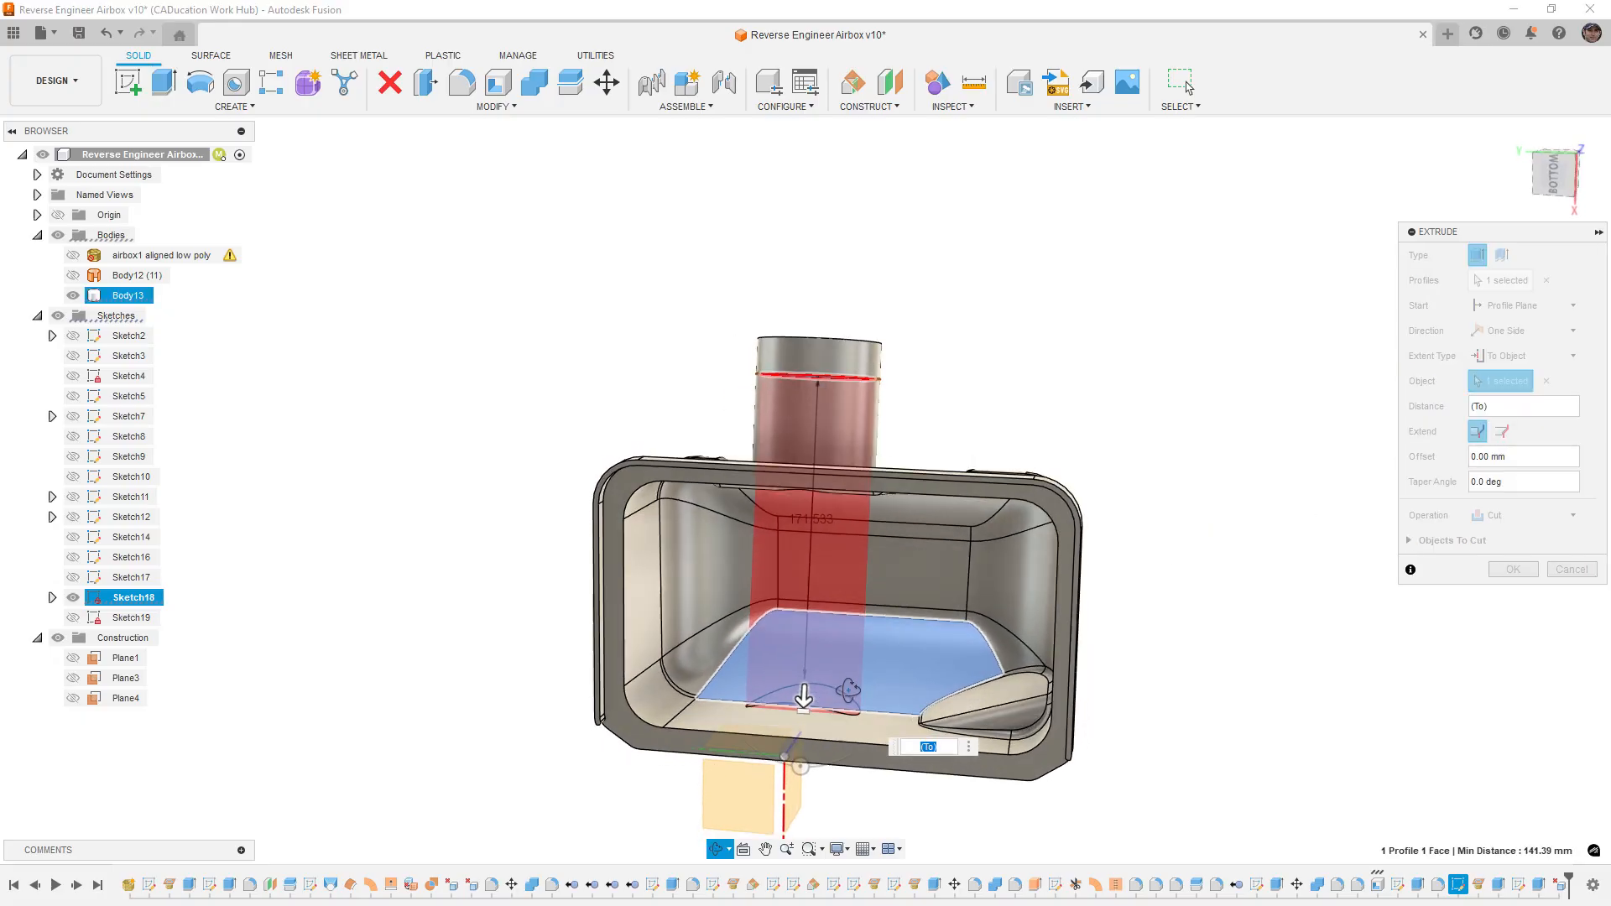
click(1513, 570)
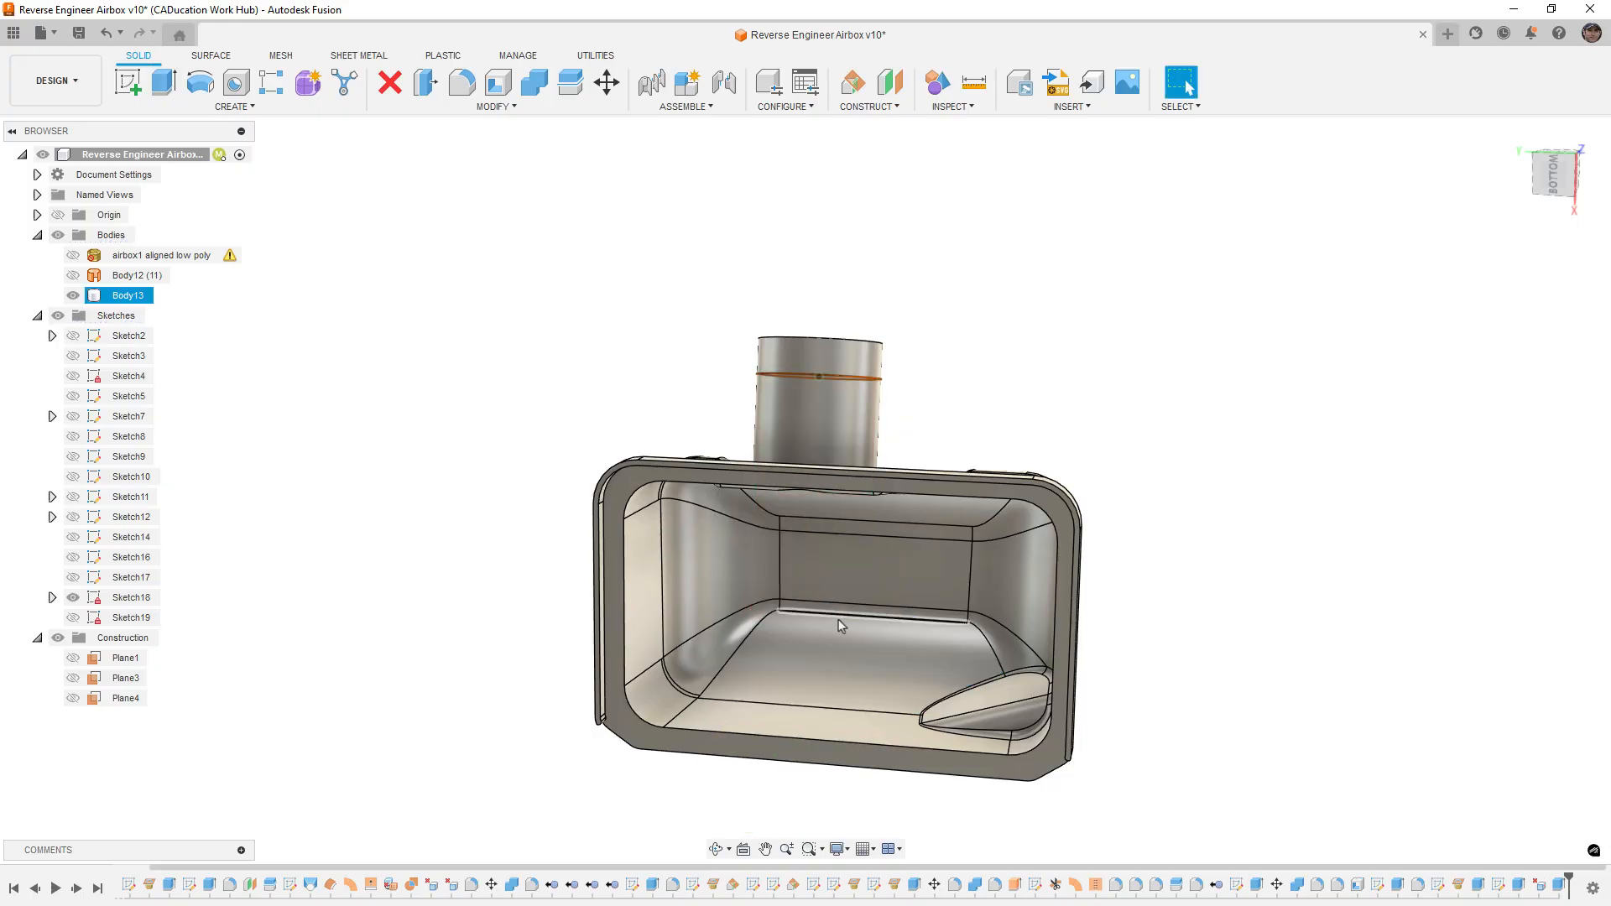
shift+middle_drag(856, 600, 797, 573)
click(75, 599)
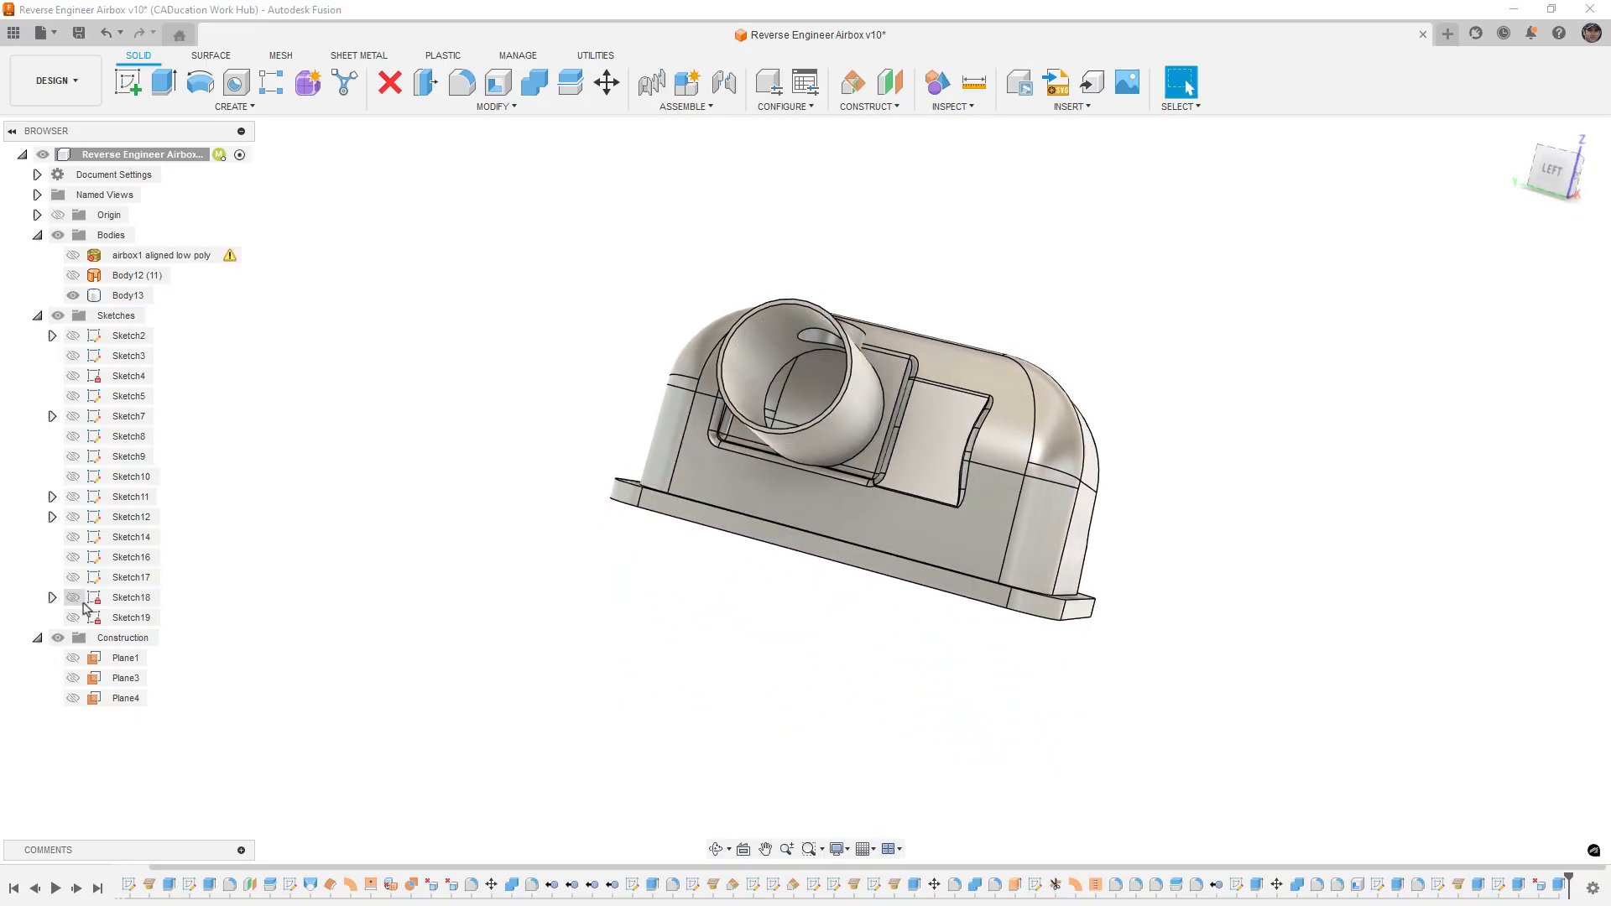
Step: Show the airbox scan mesh over Body13 to compare the tube, port ring, rib and surrounding bosses
shift+middle_drag(671, 561, 723, 626)
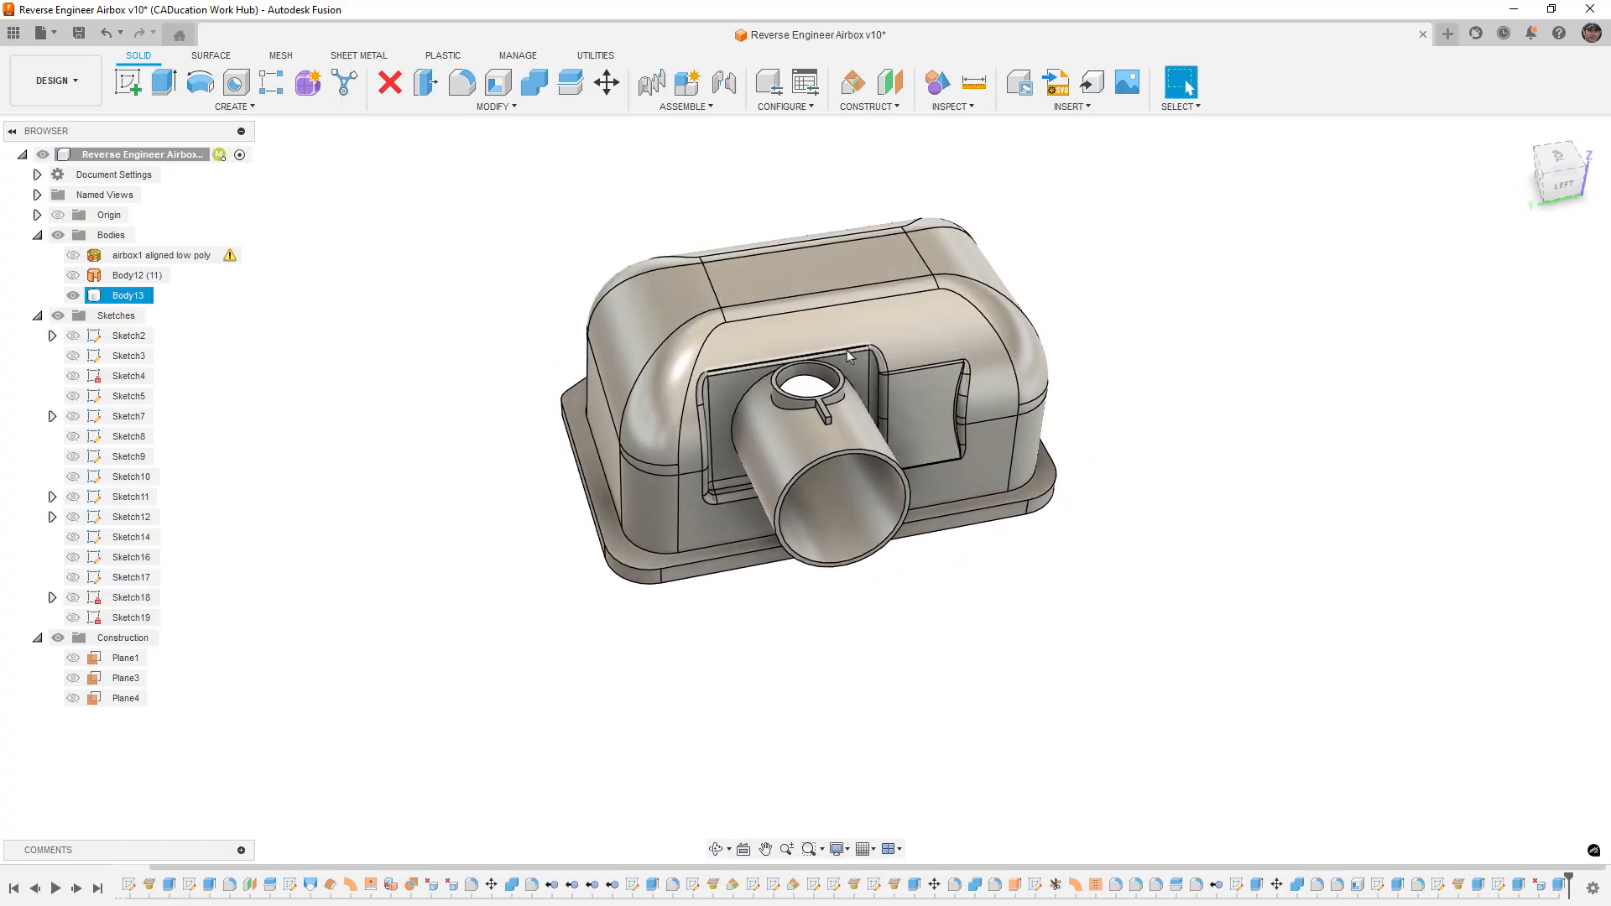
click(72, 255)
click(127, 296)
scroll(777, 393, up, 10)
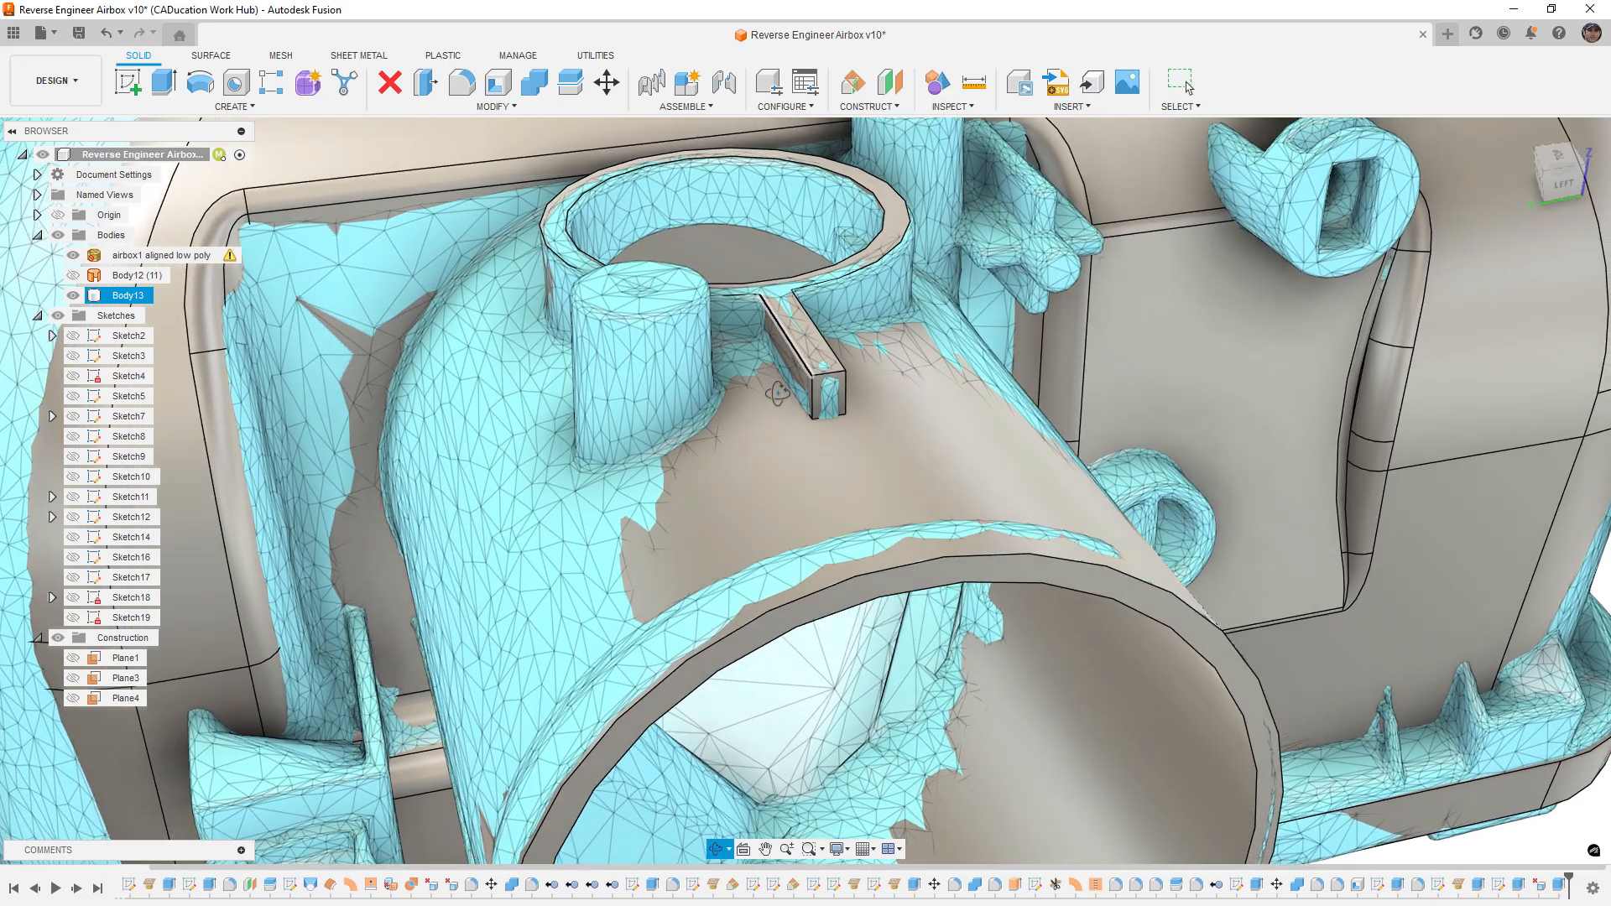
shift+middle_drag(777, 393, 772, 462)
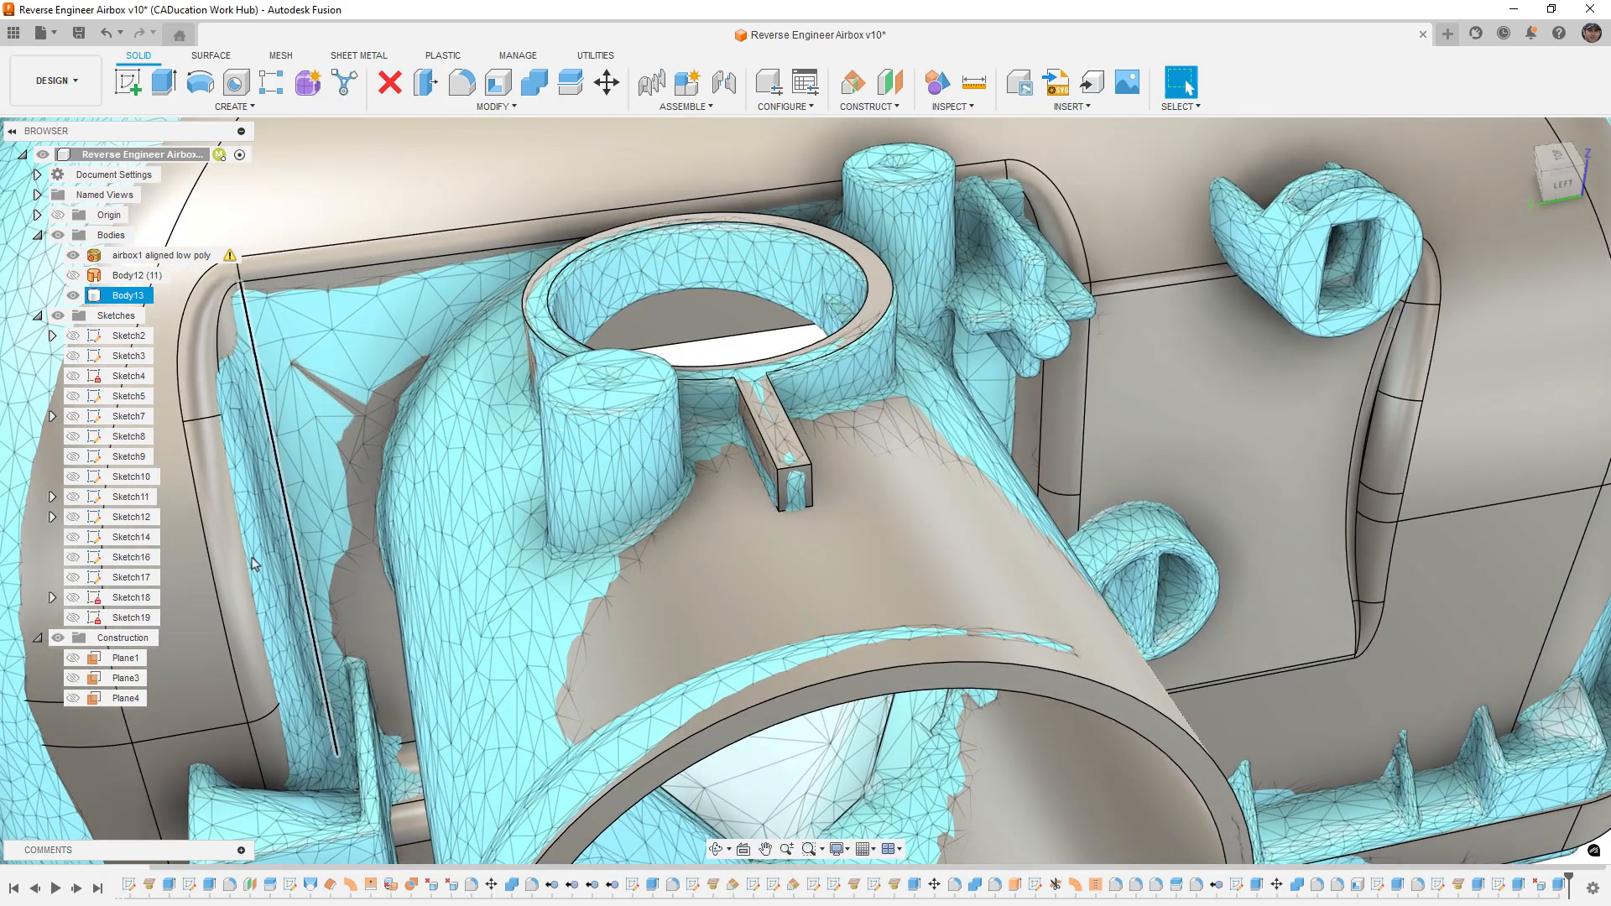
Step: Create a mesh section sketch of the airbox1 aligned low poly mesh on Plane3
click(127, 678)
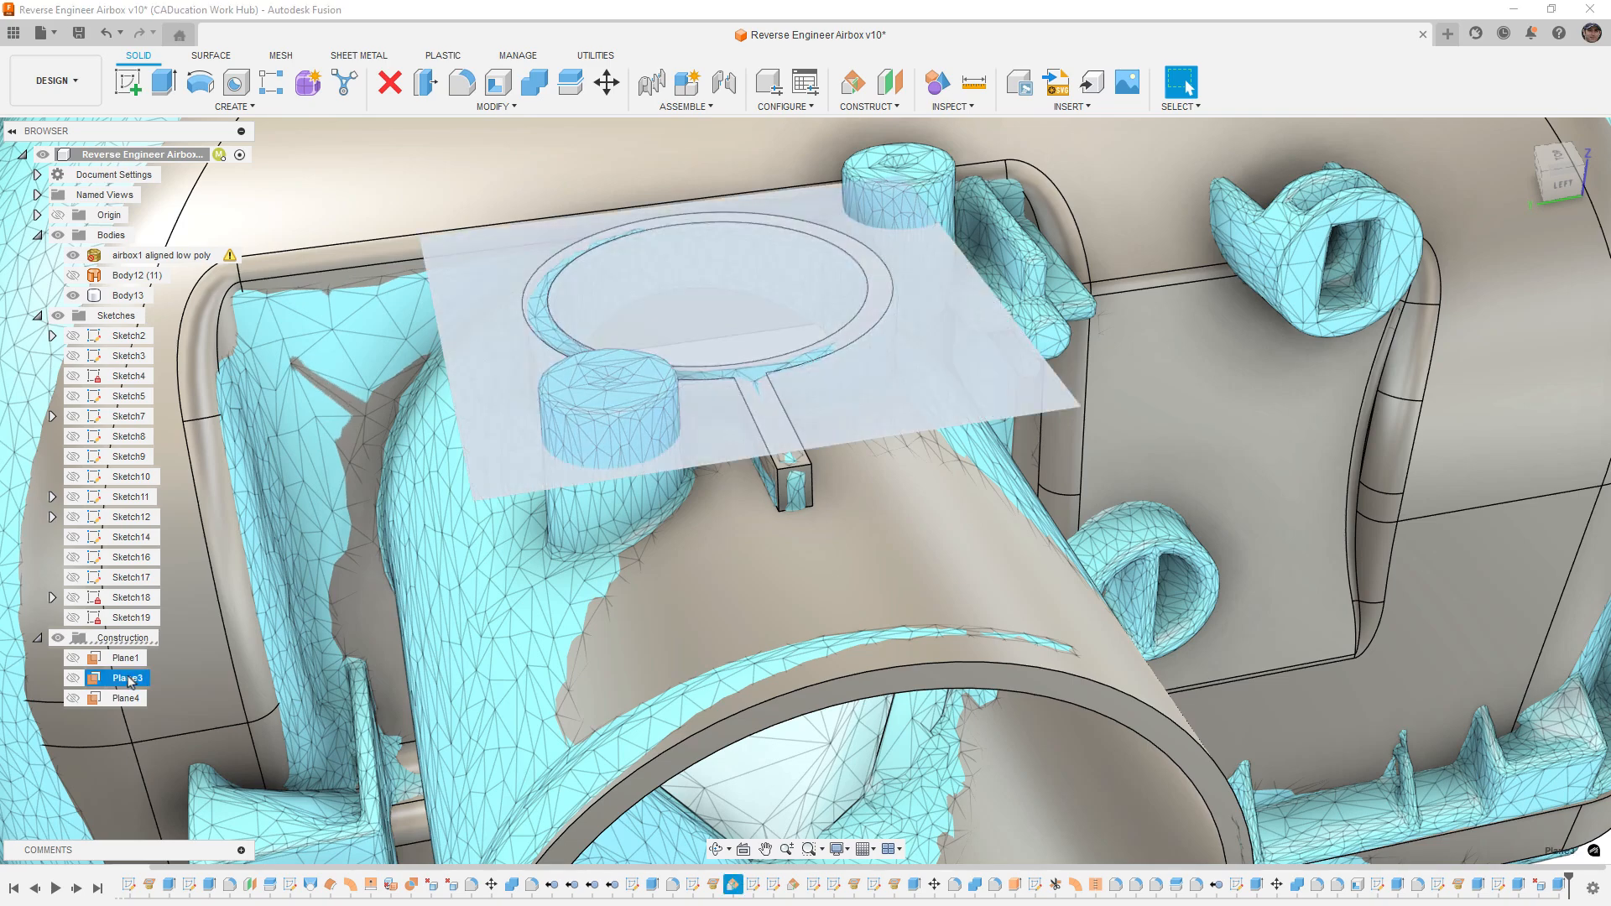
click(282, 56)
click(212, 87)
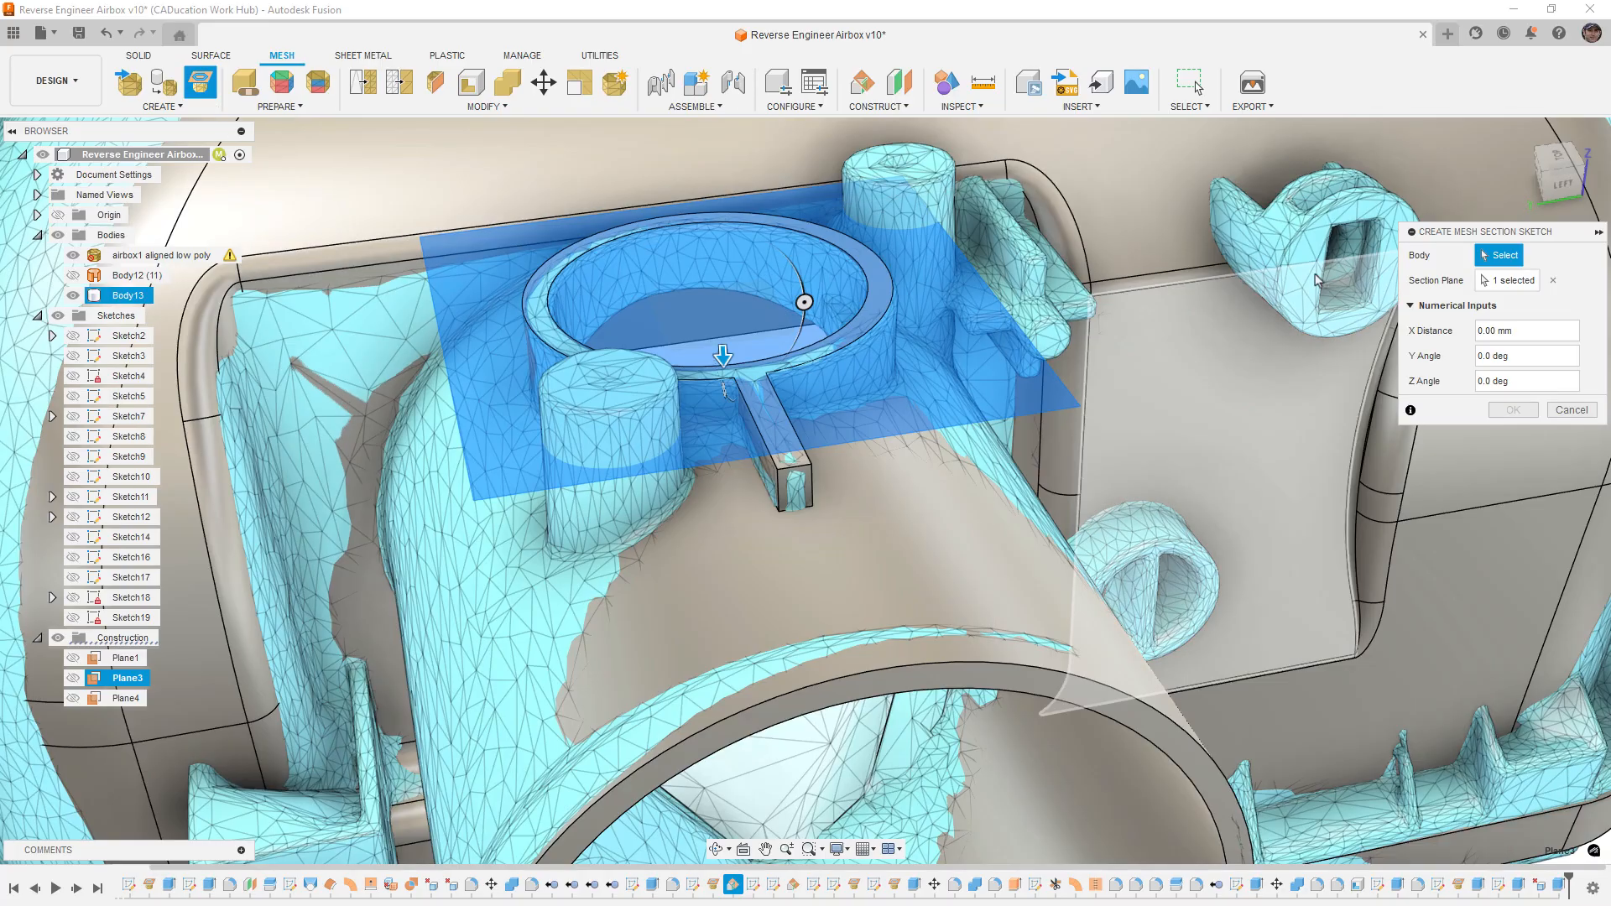
click(159, 255)
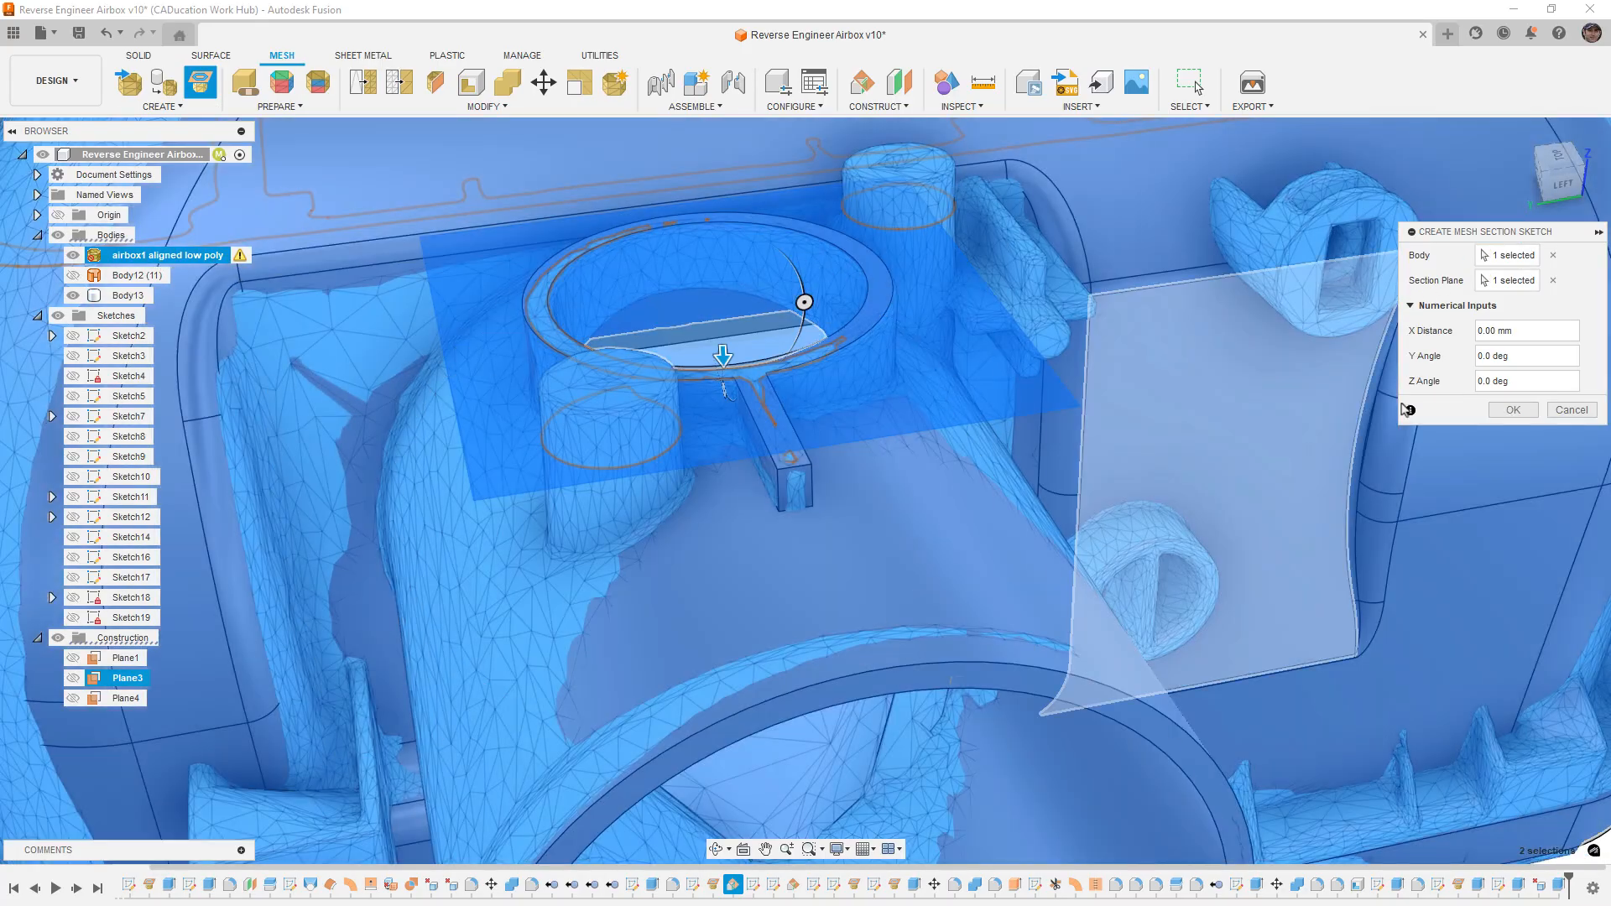
click(1492, 412)
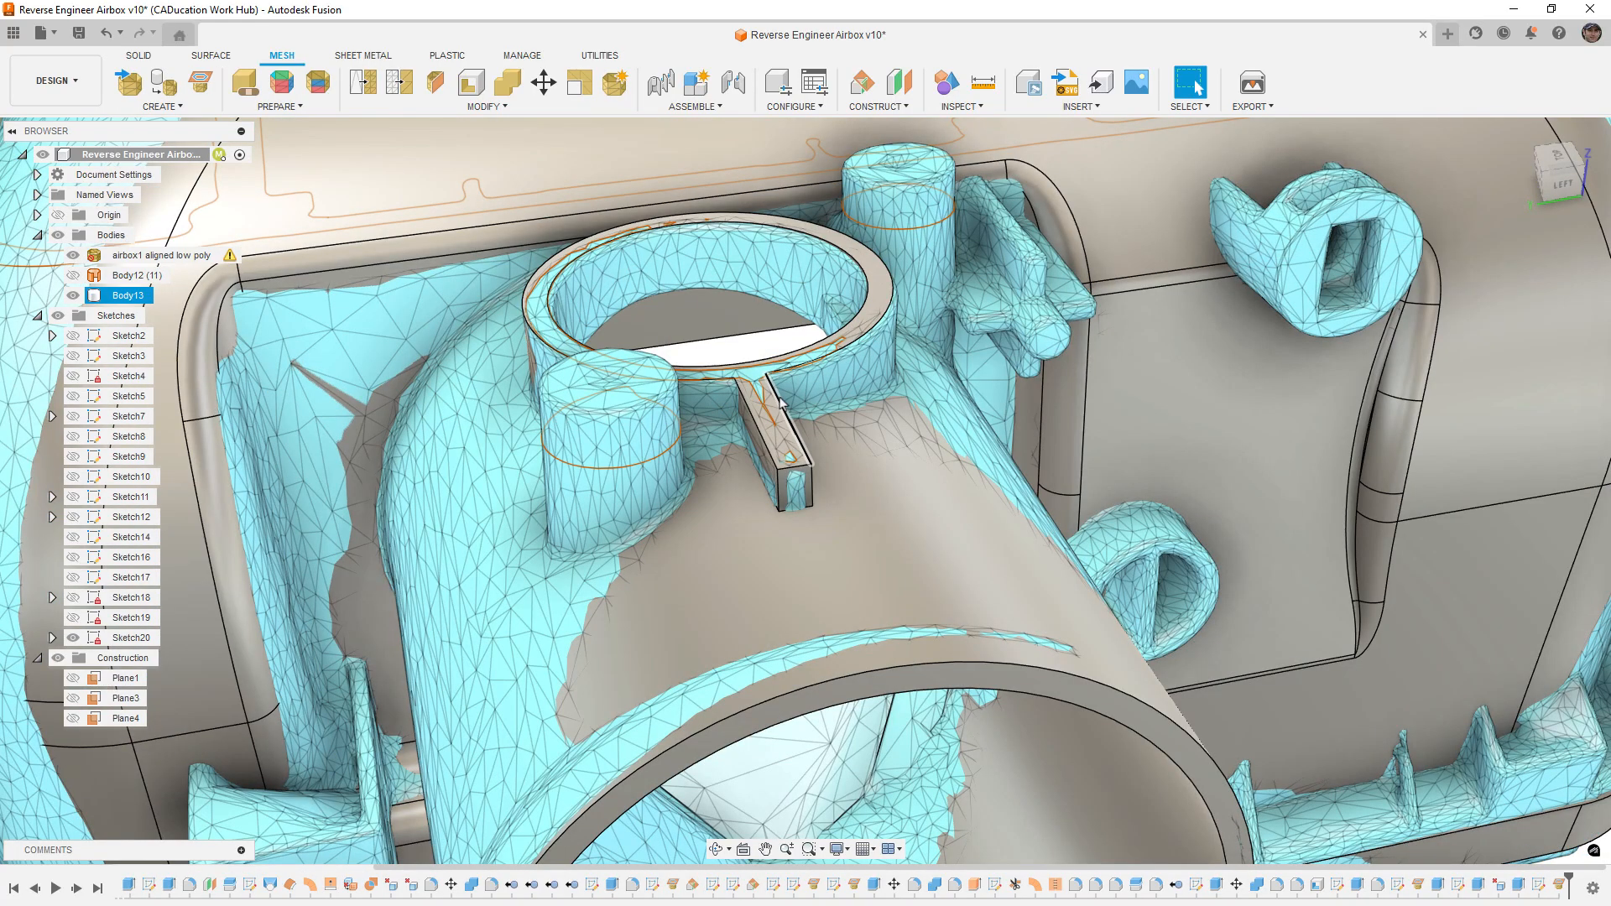
click(180, 109)
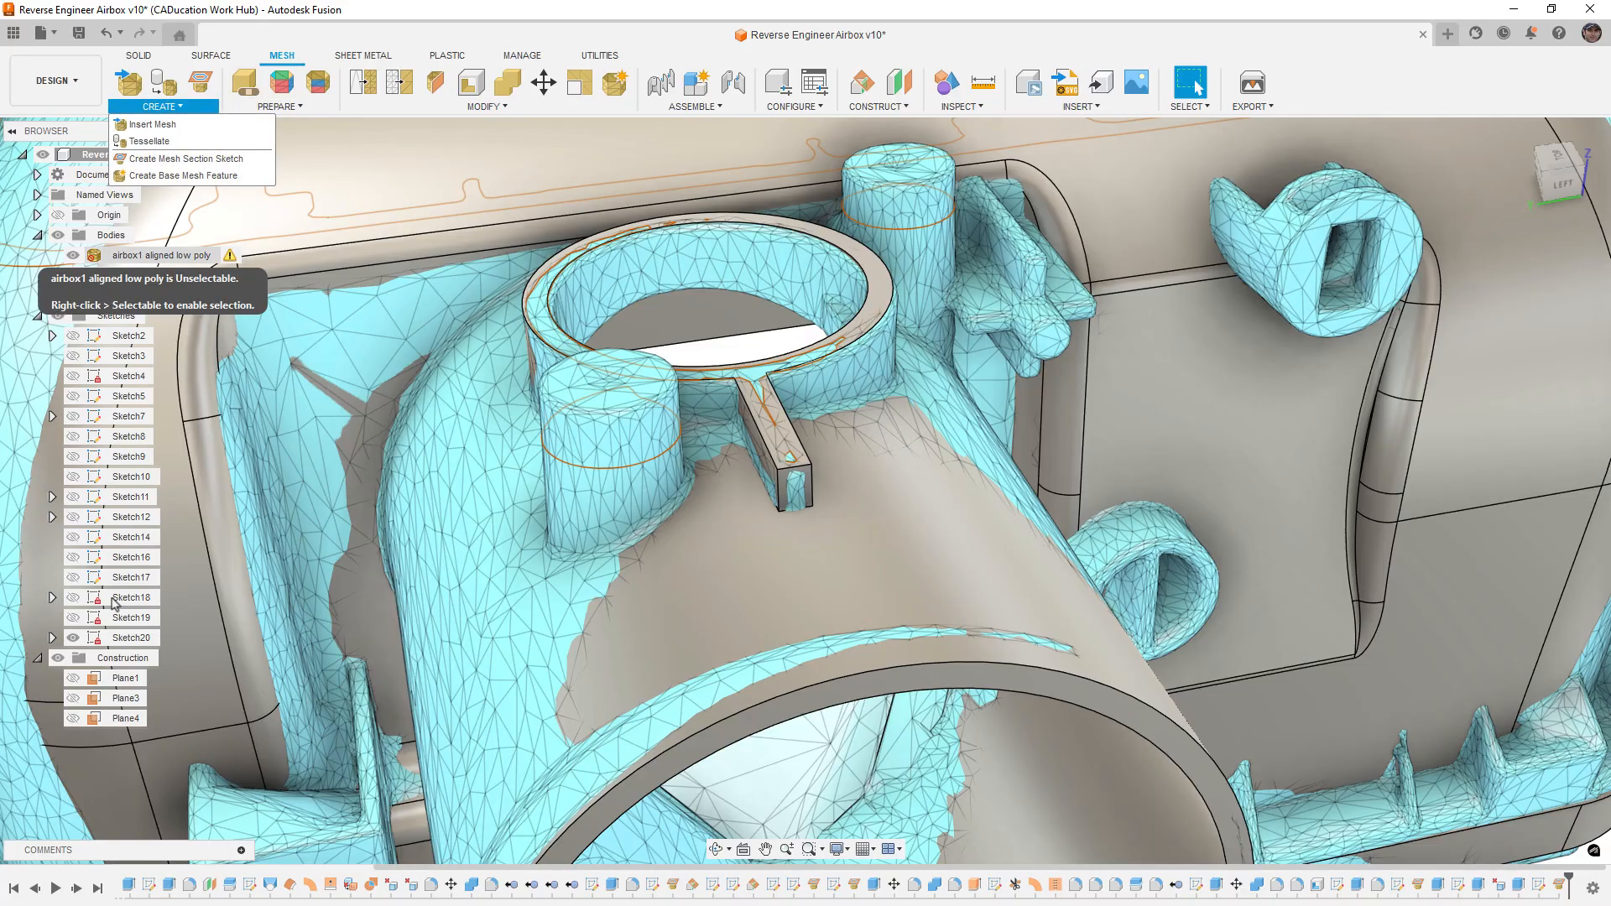
right_click(117, 638)
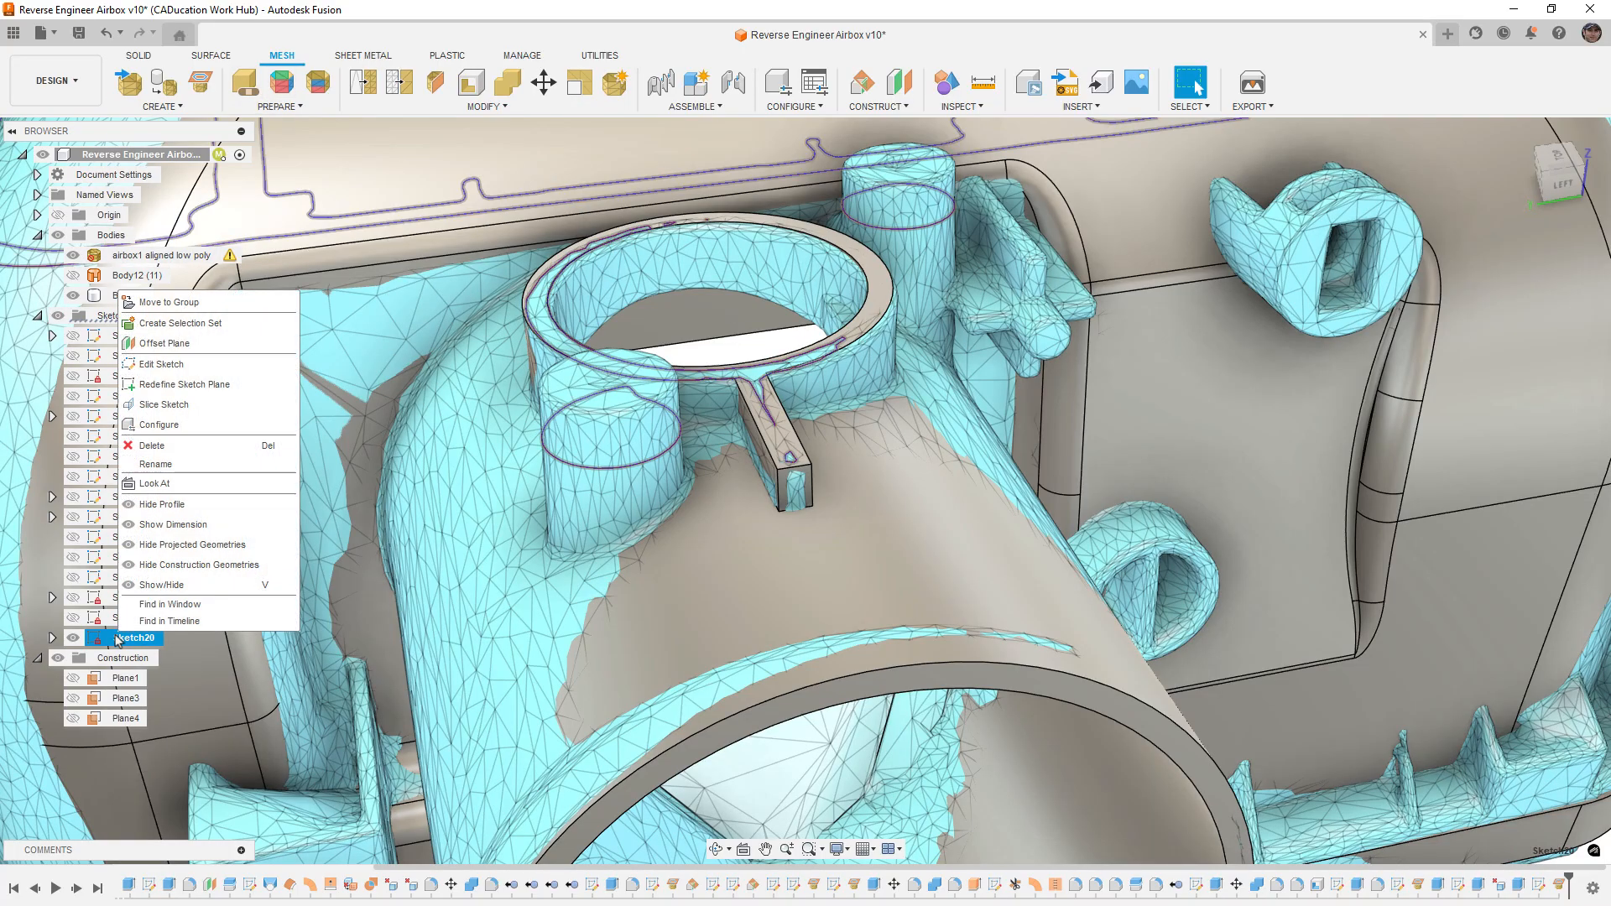
click(162, 364)
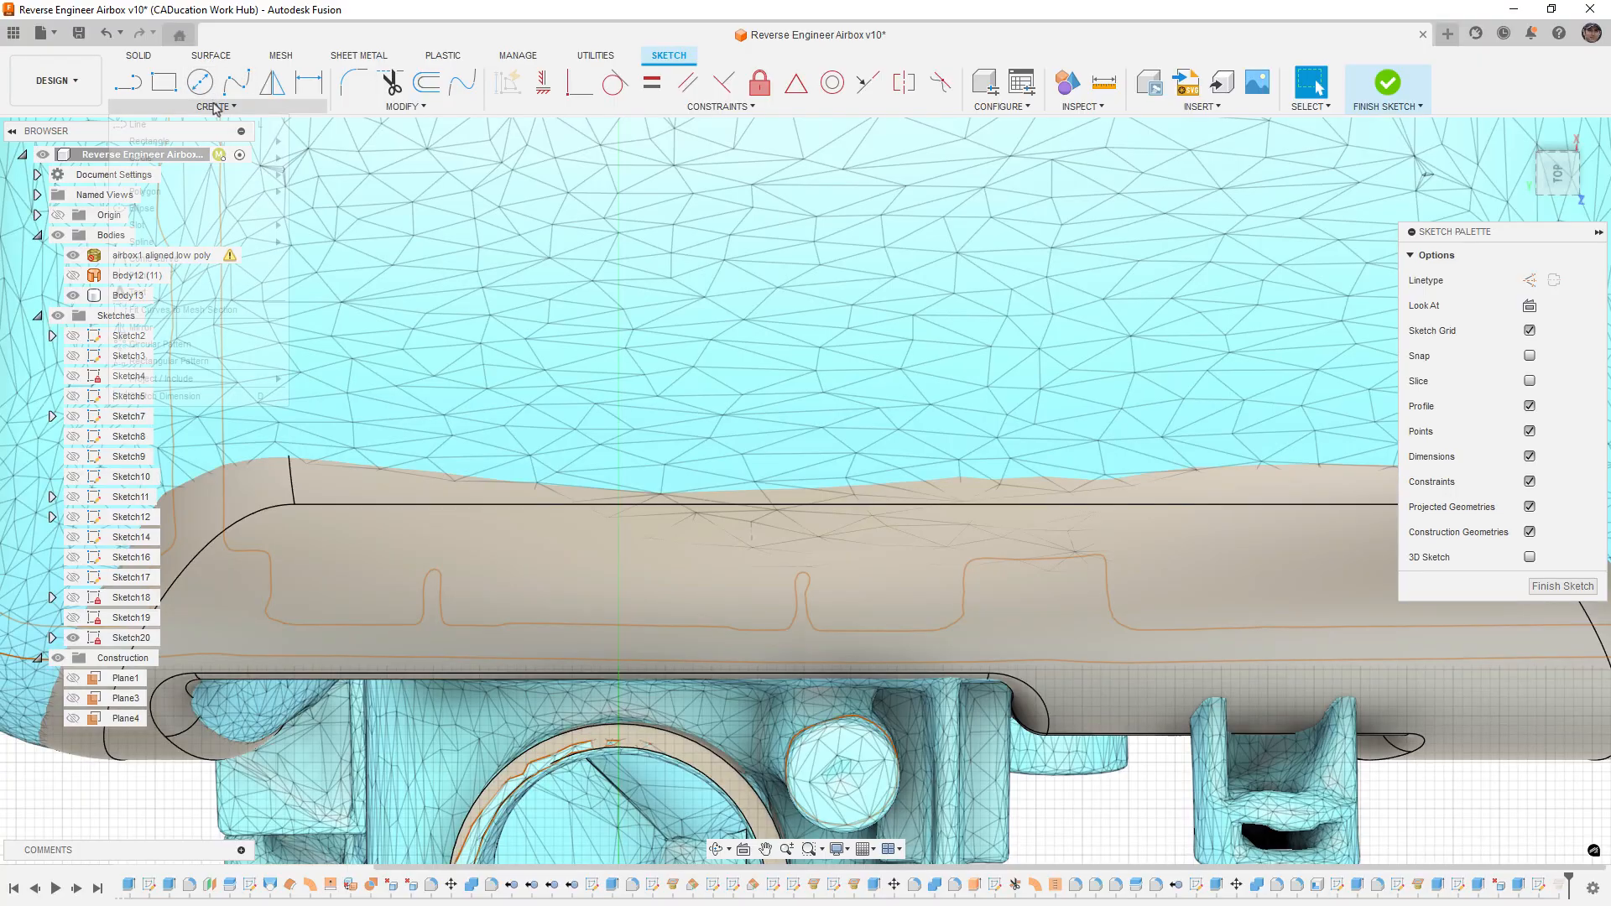
click(216, 107)
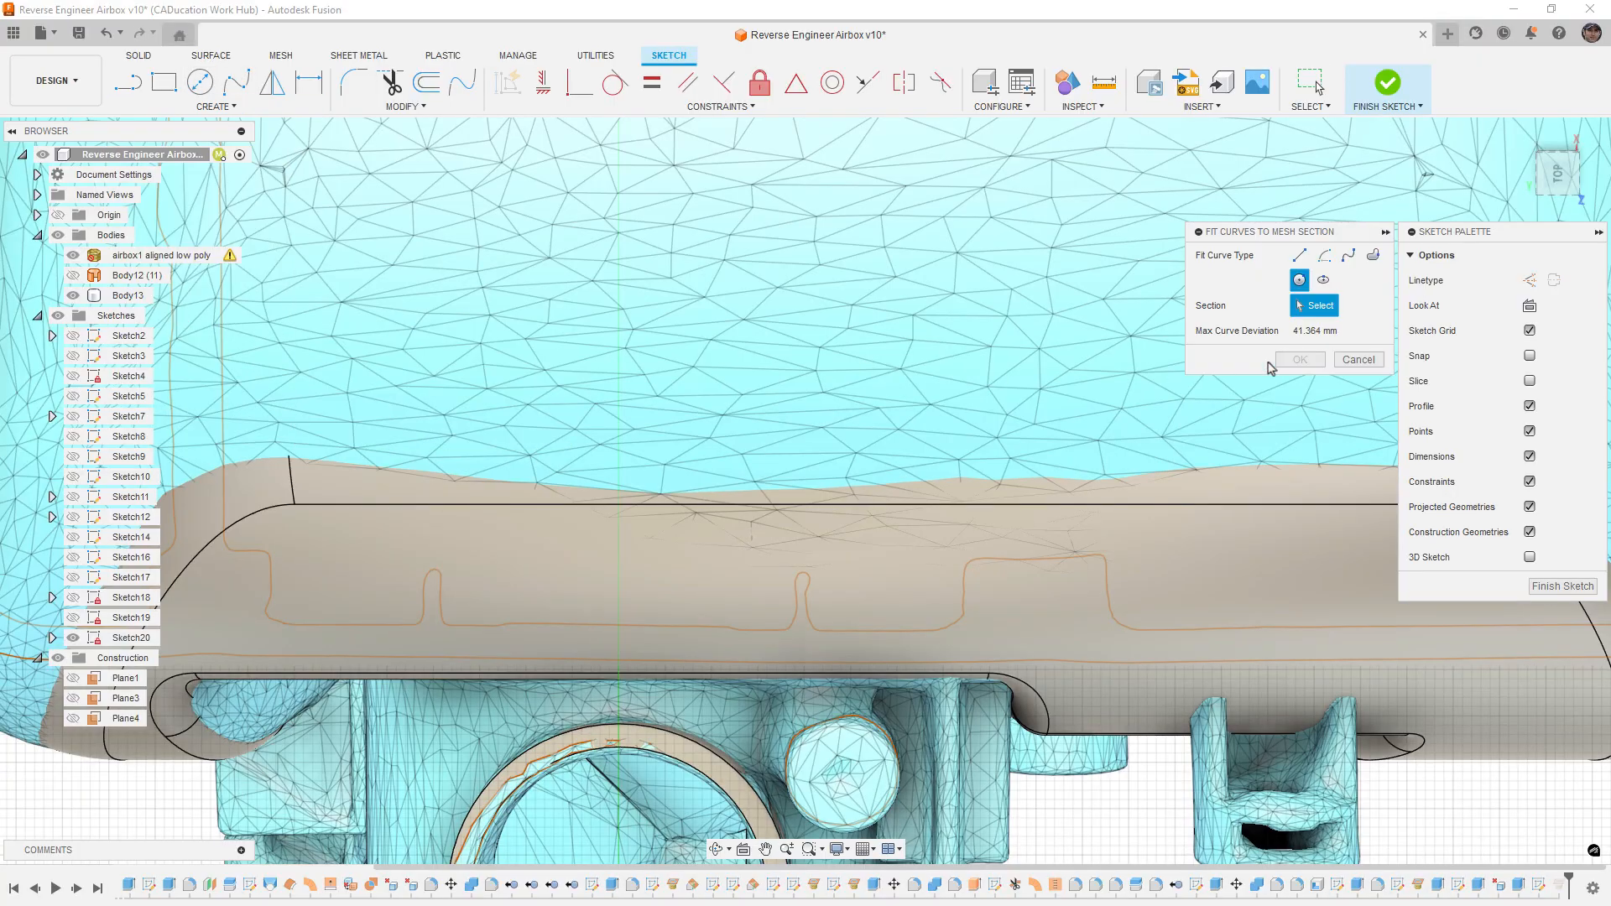
scroll(928, 453, down, 2)
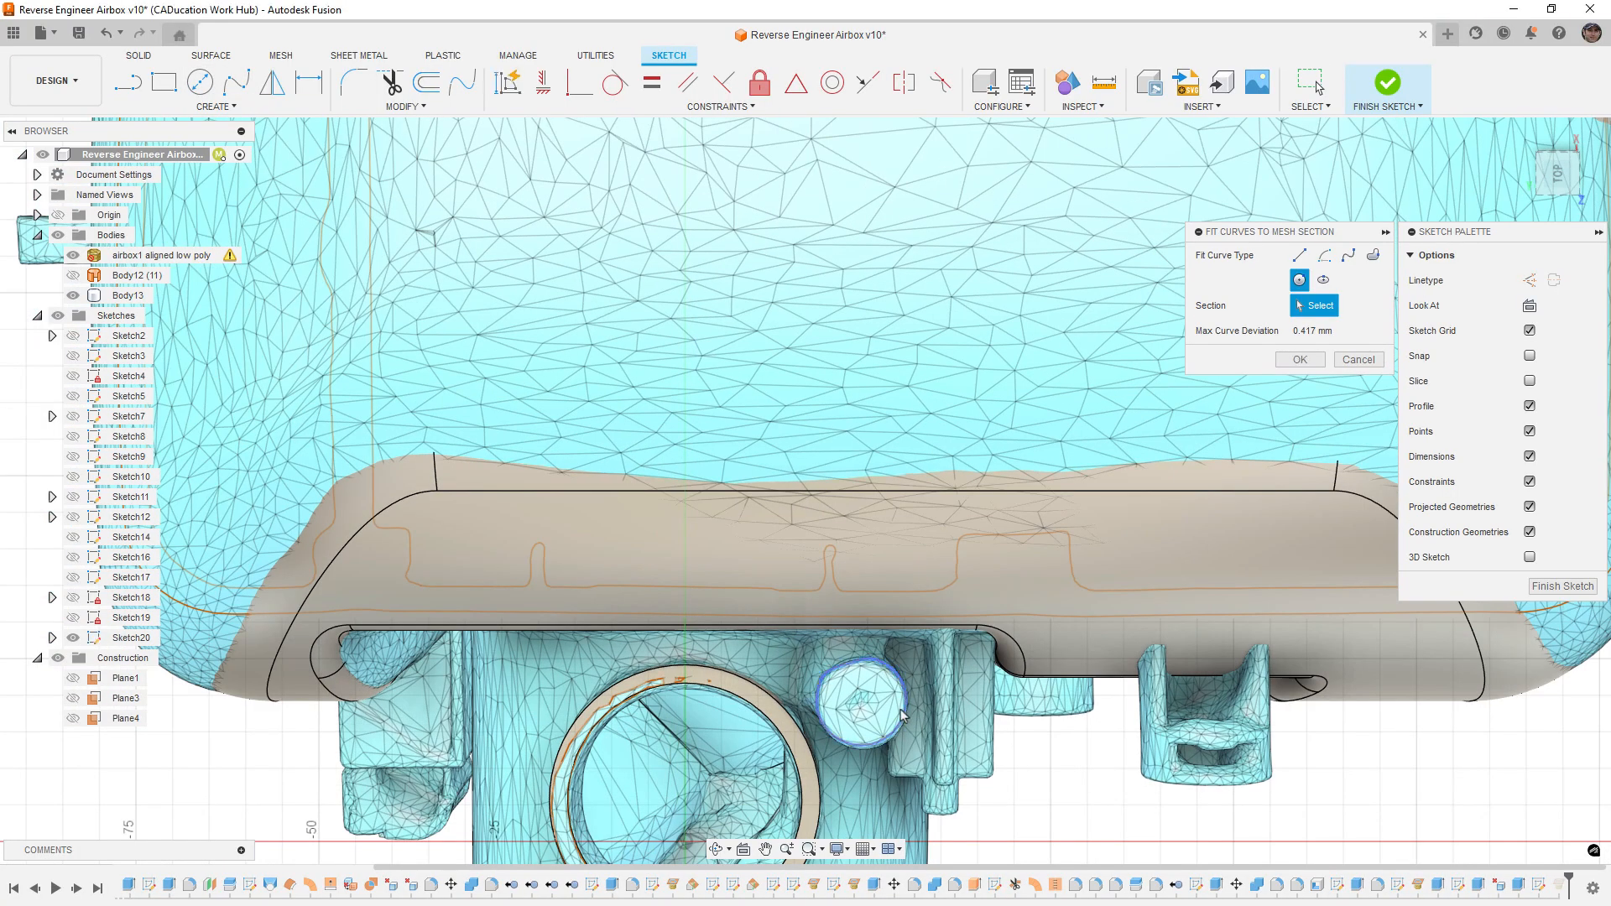
middle_drag(835, 822, 887, 538)
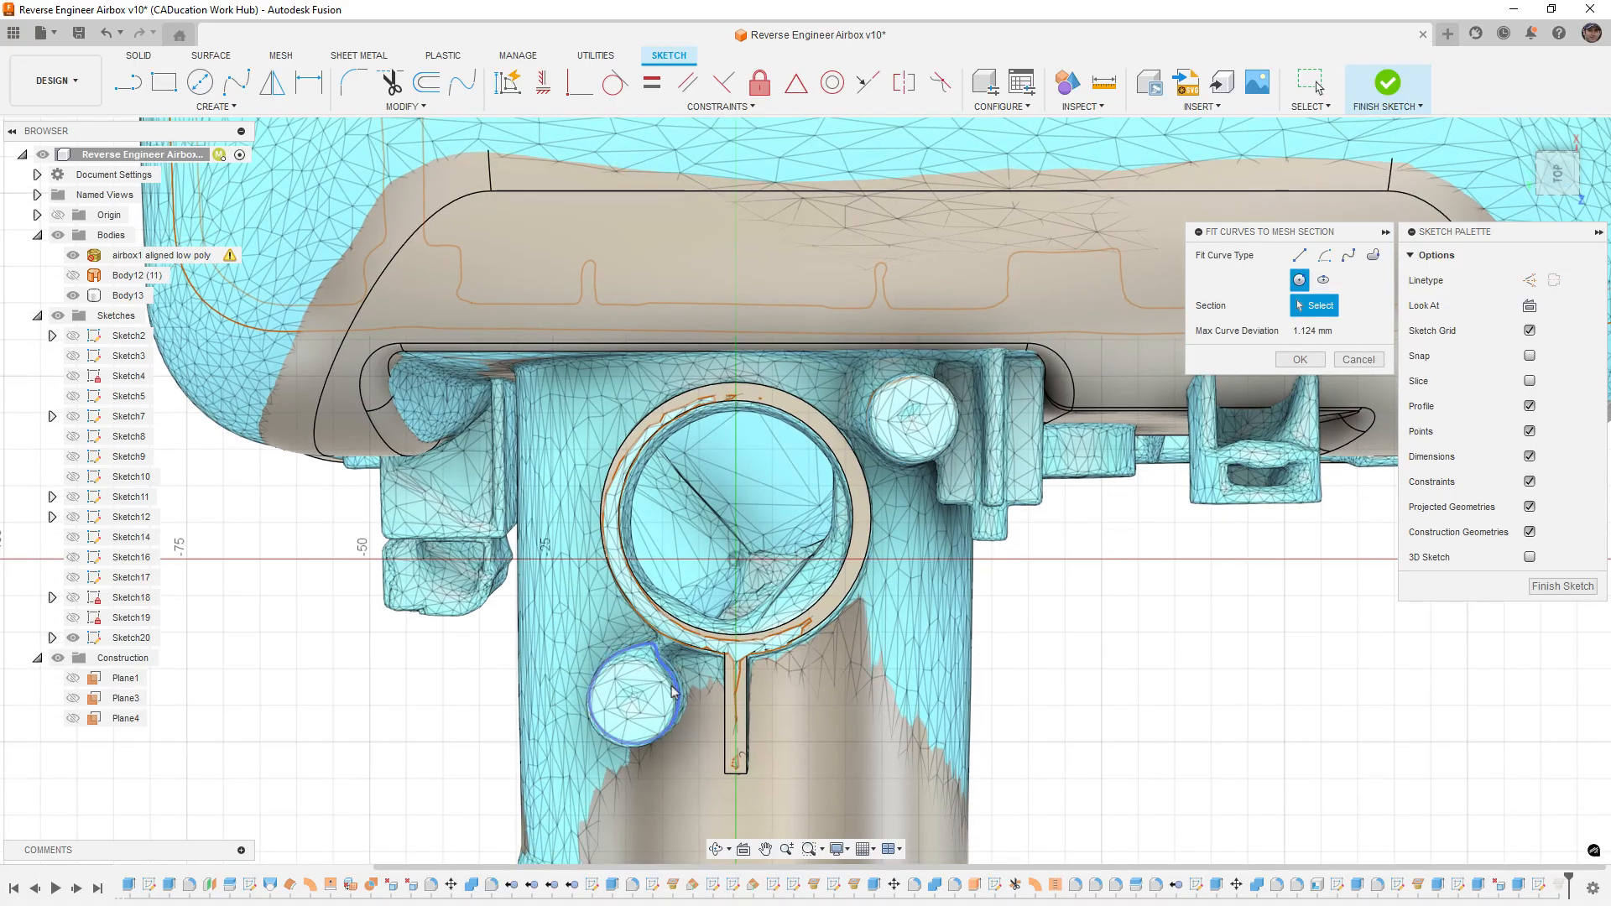
shift+middle_drag(663, 726, 678, 770)
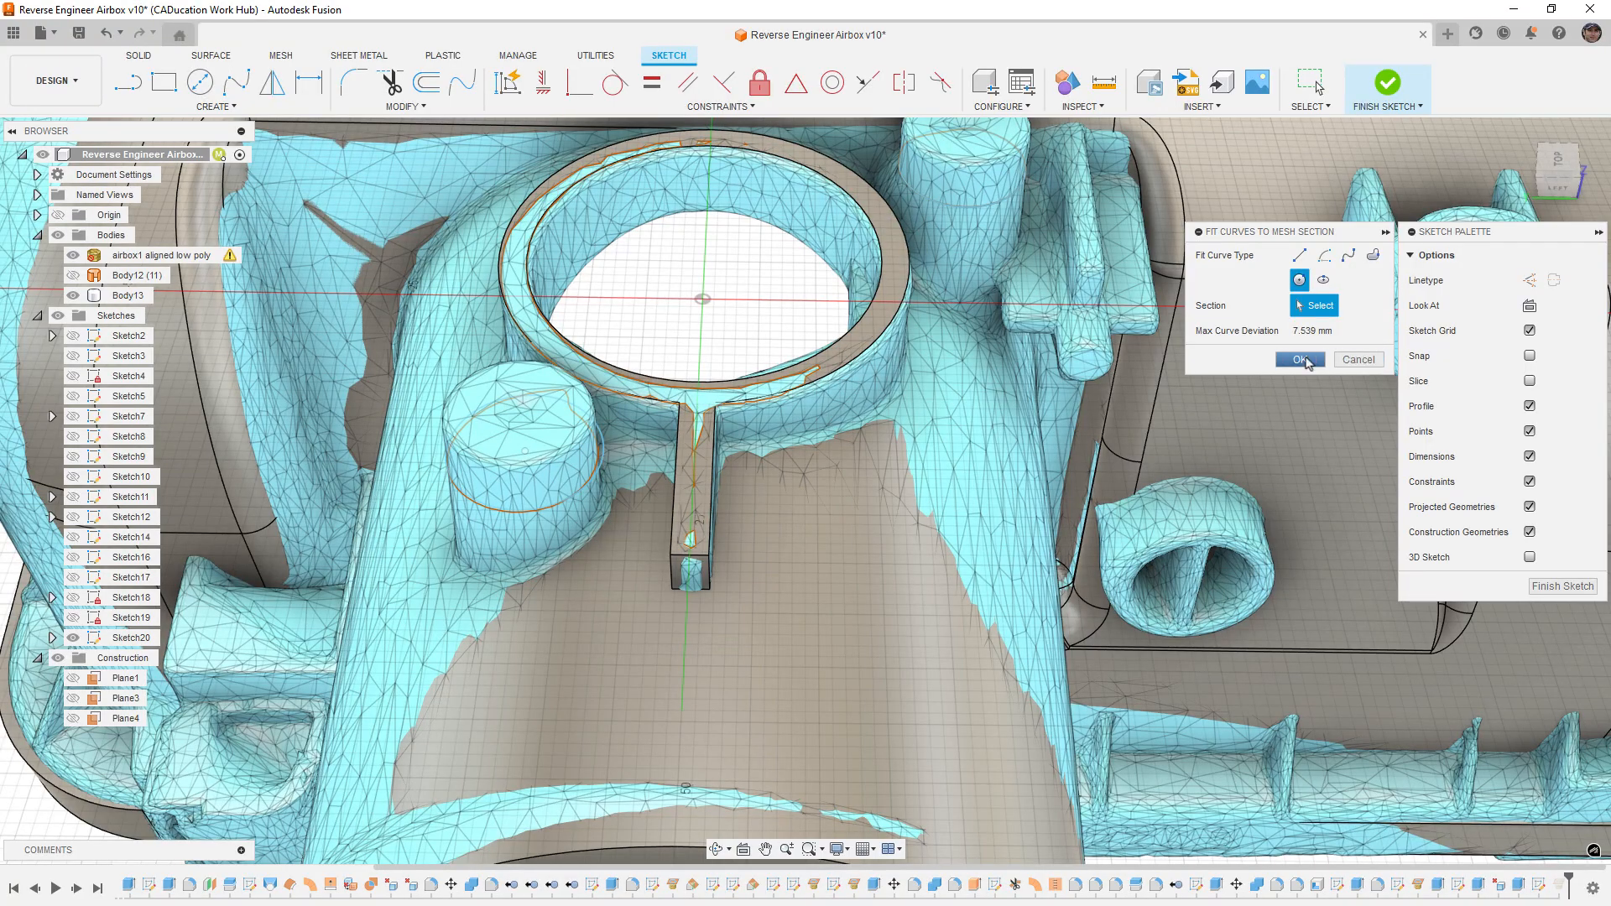
click(1358, 359)
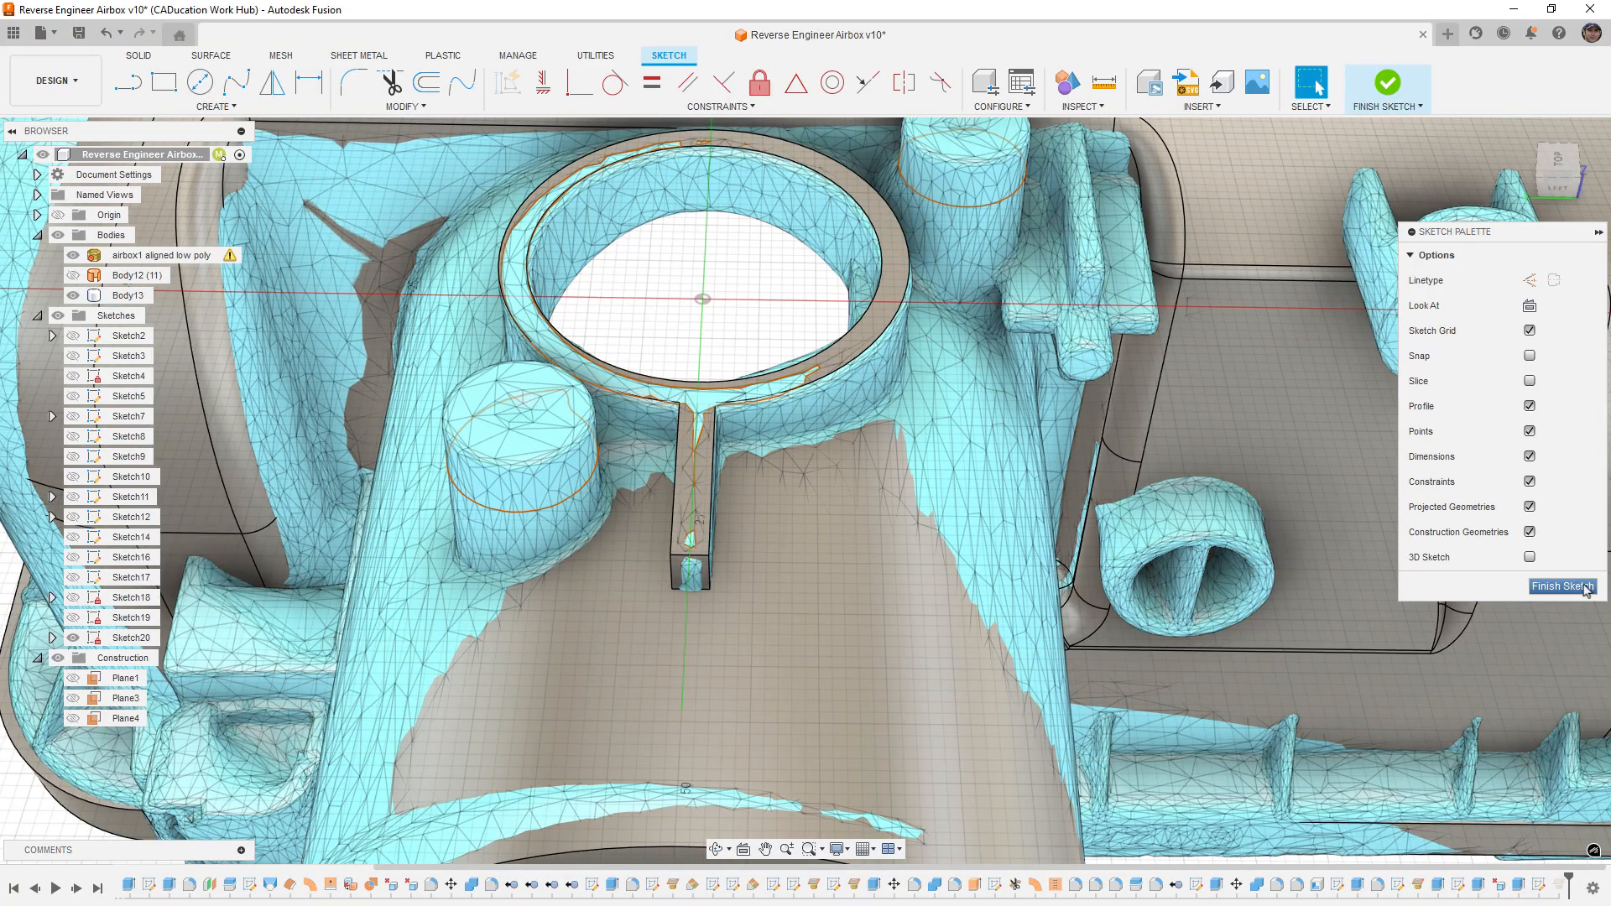
click(1563, 586)
Step: Delete the mesh section sketch made on Plane3
double_click(1559, 886)
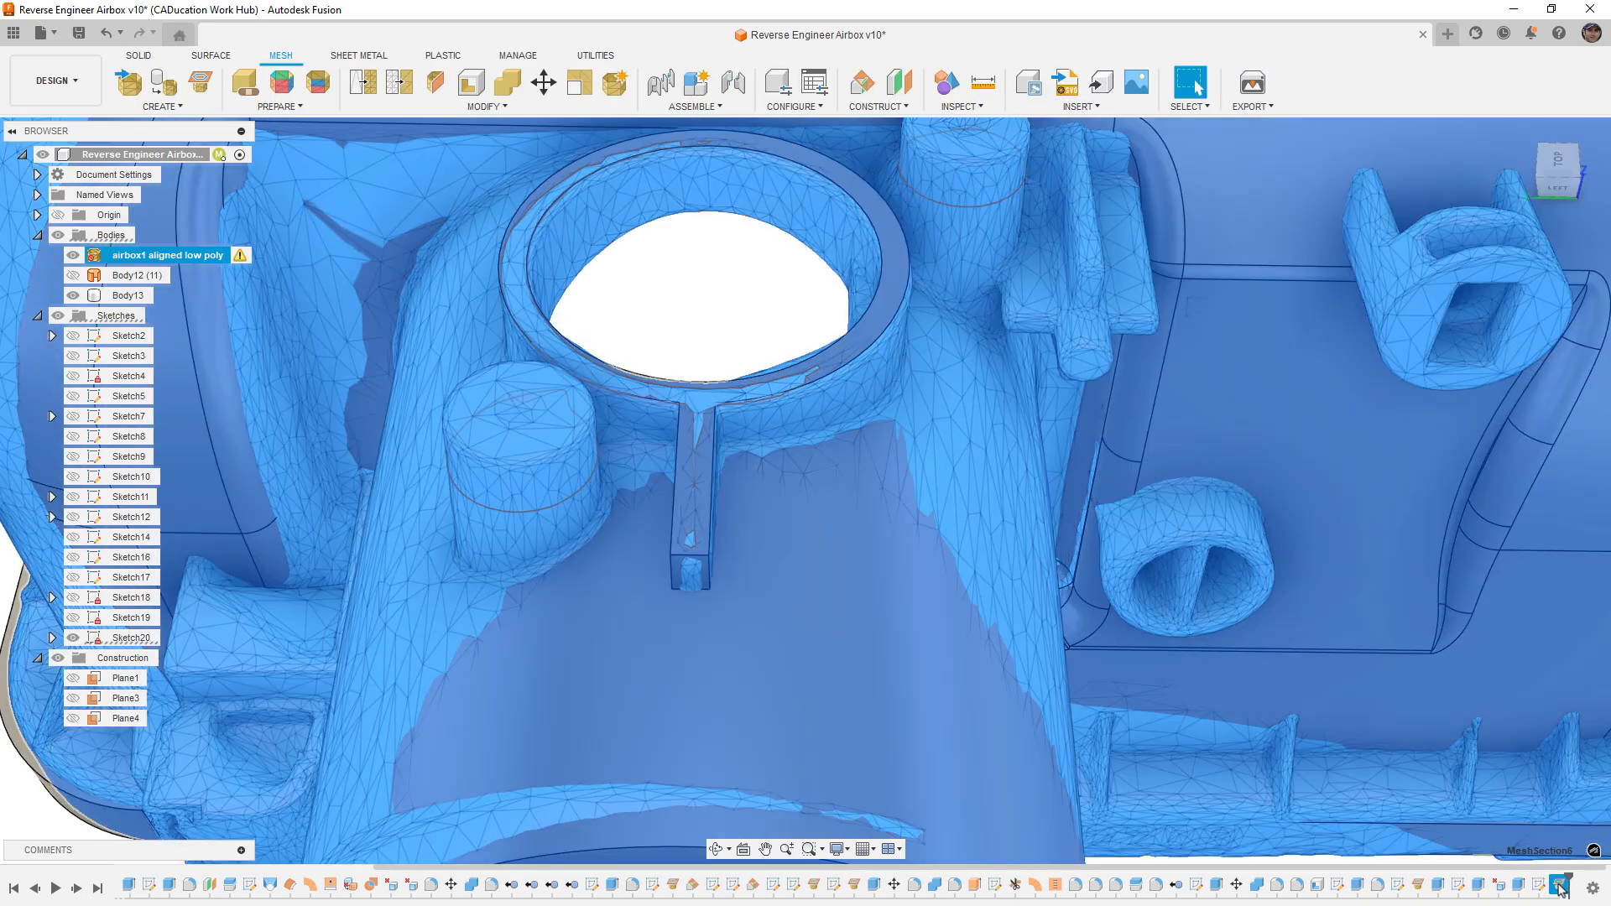
middle_drag(923, 586, 667, 567)
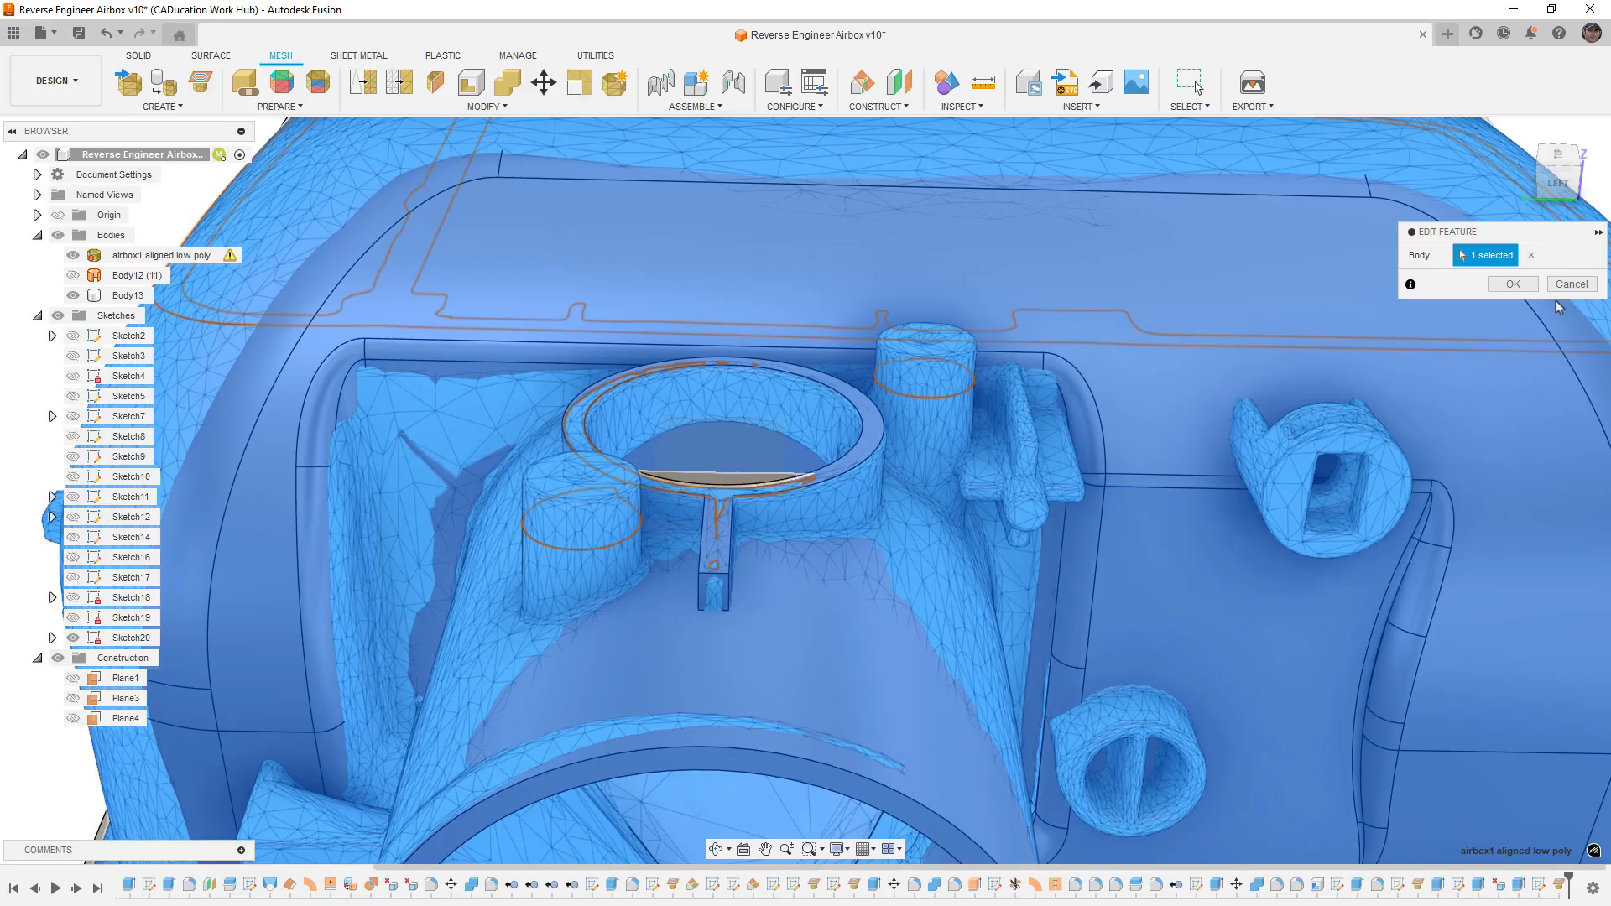
click(1570, 286)
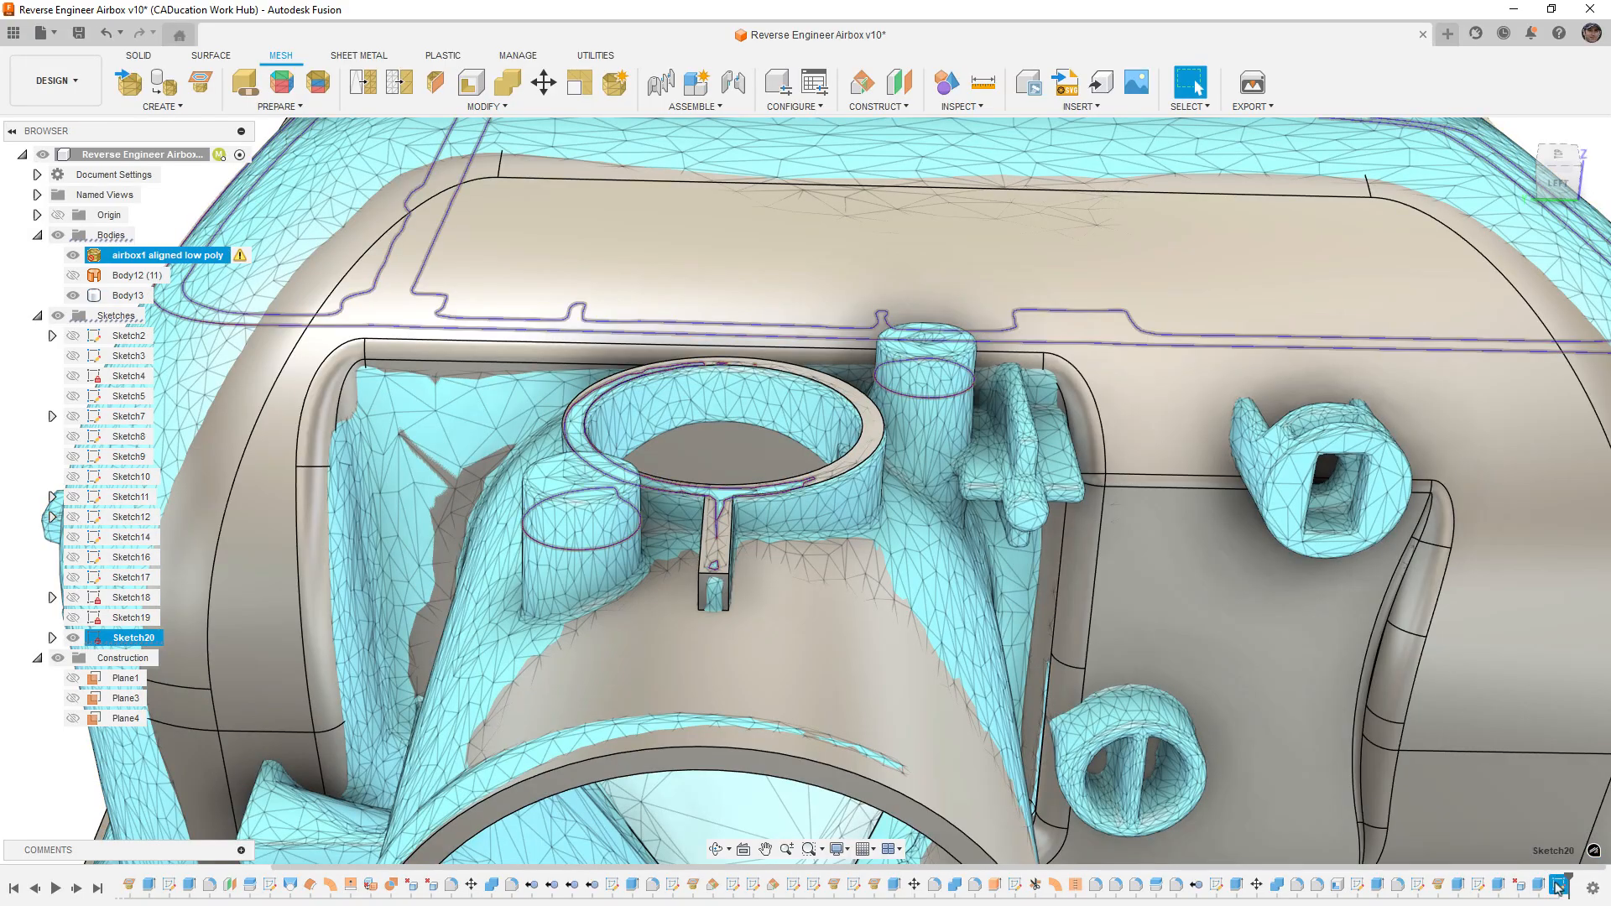
key(Delete)
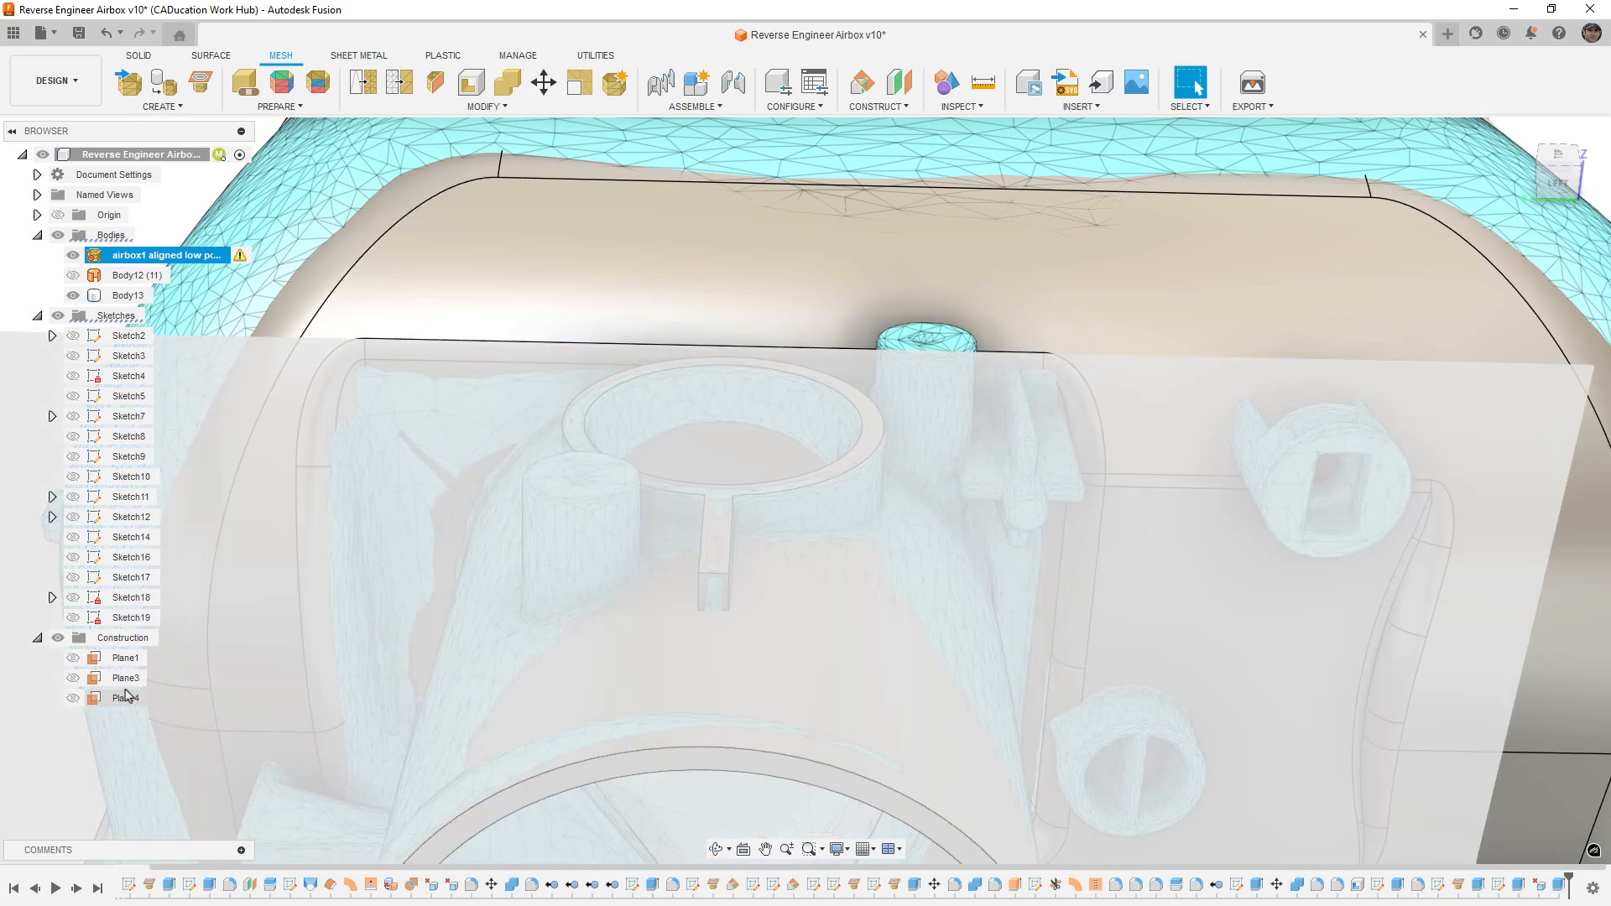
click(126, 678)
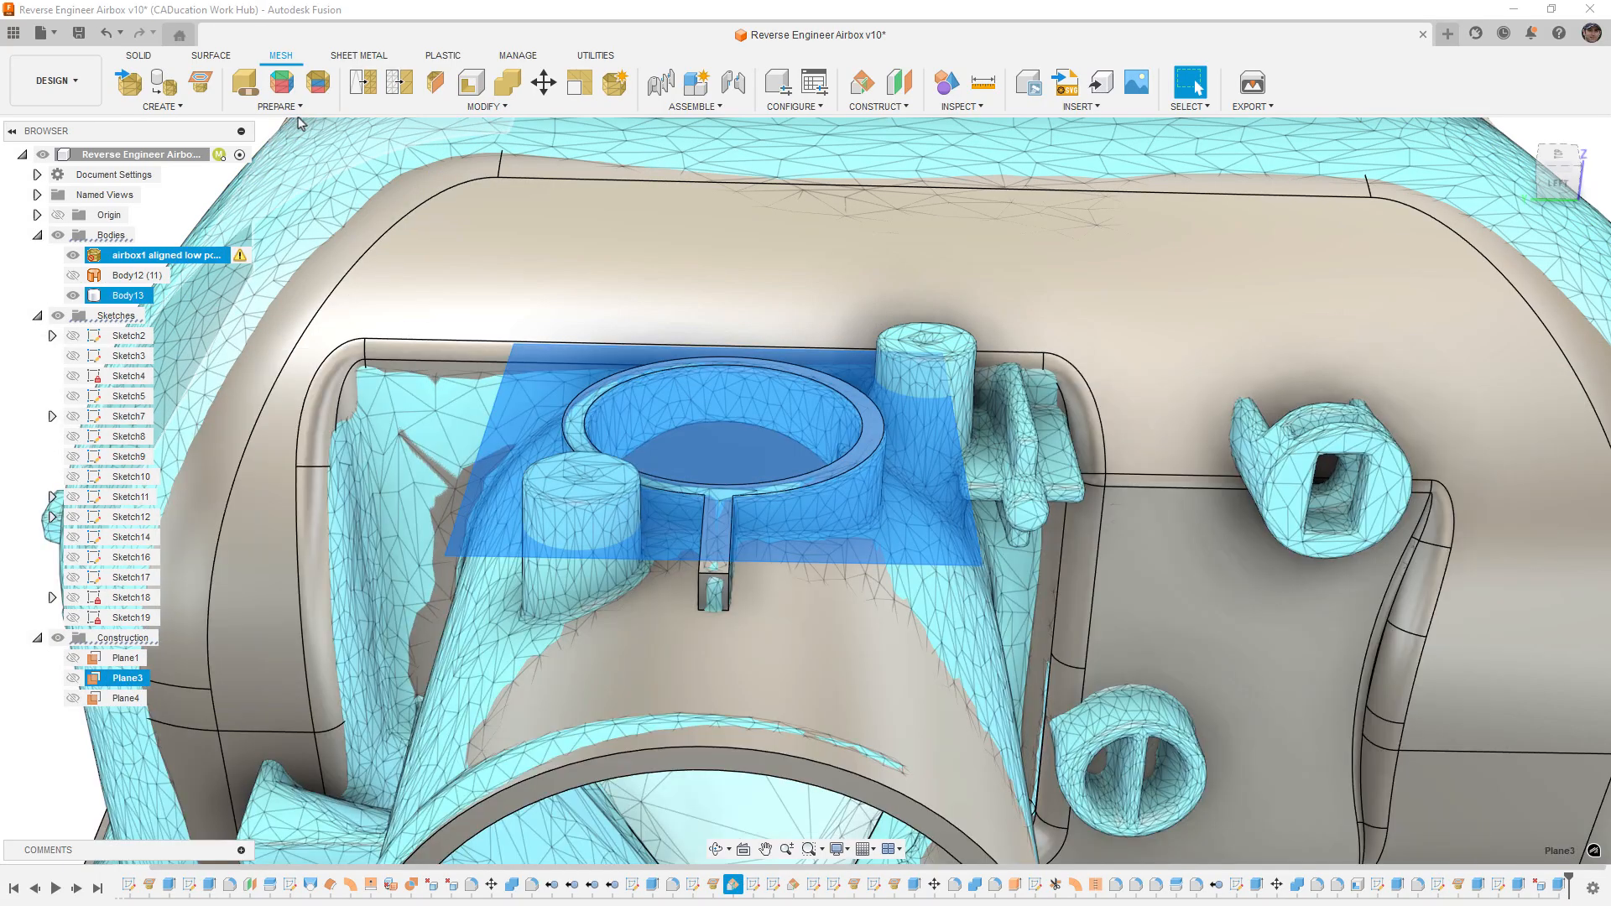
click(200, 81)
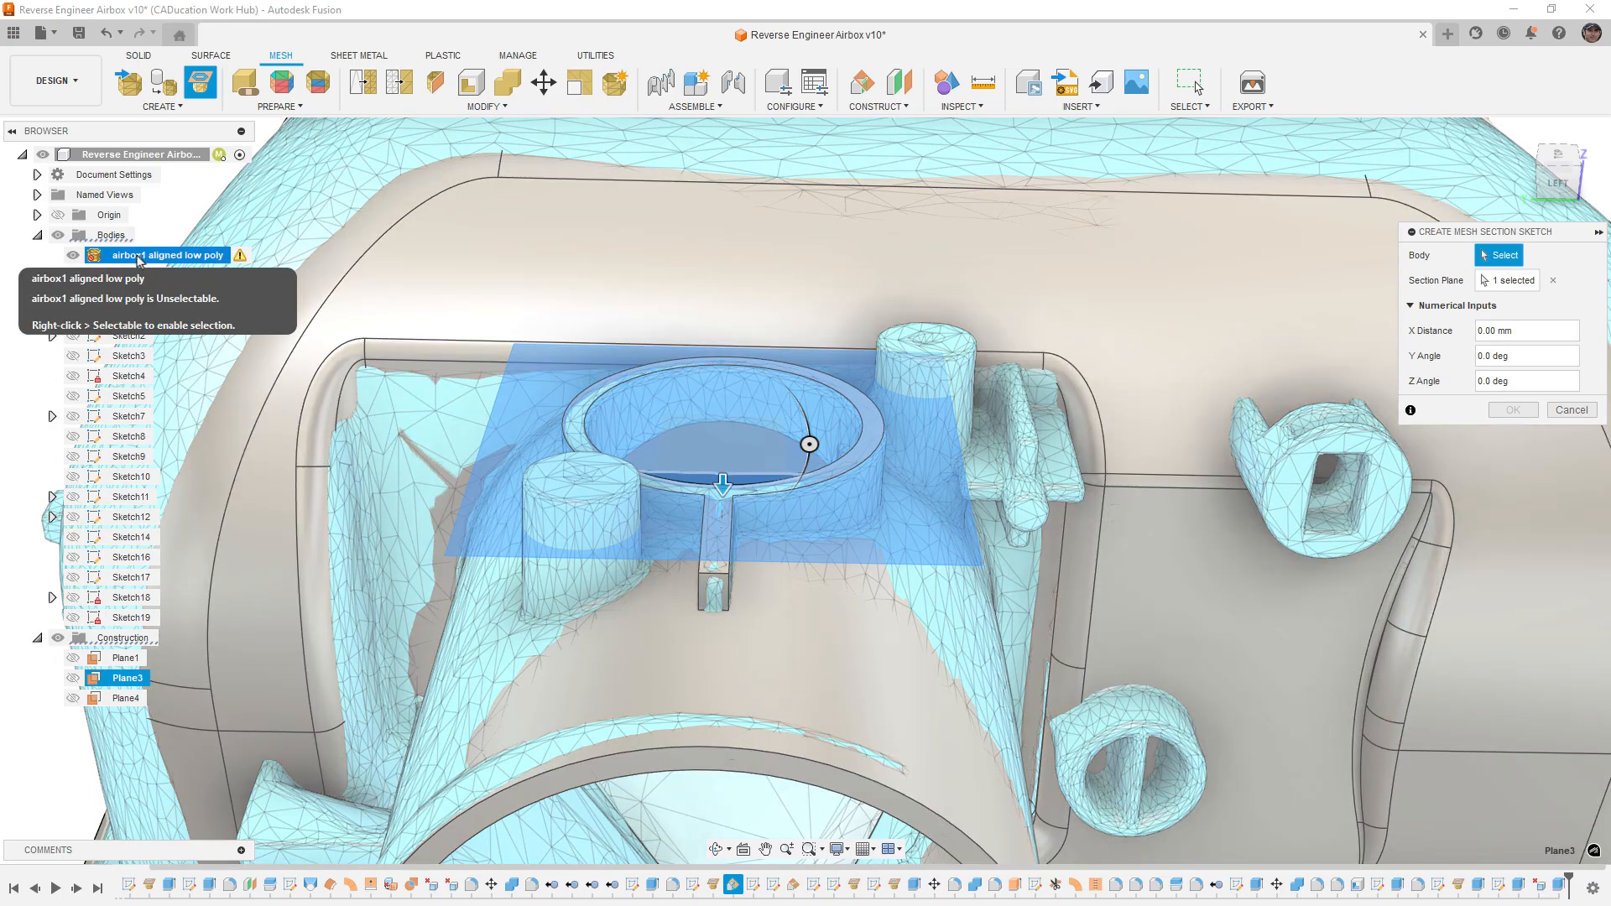
double_click(138, 255)
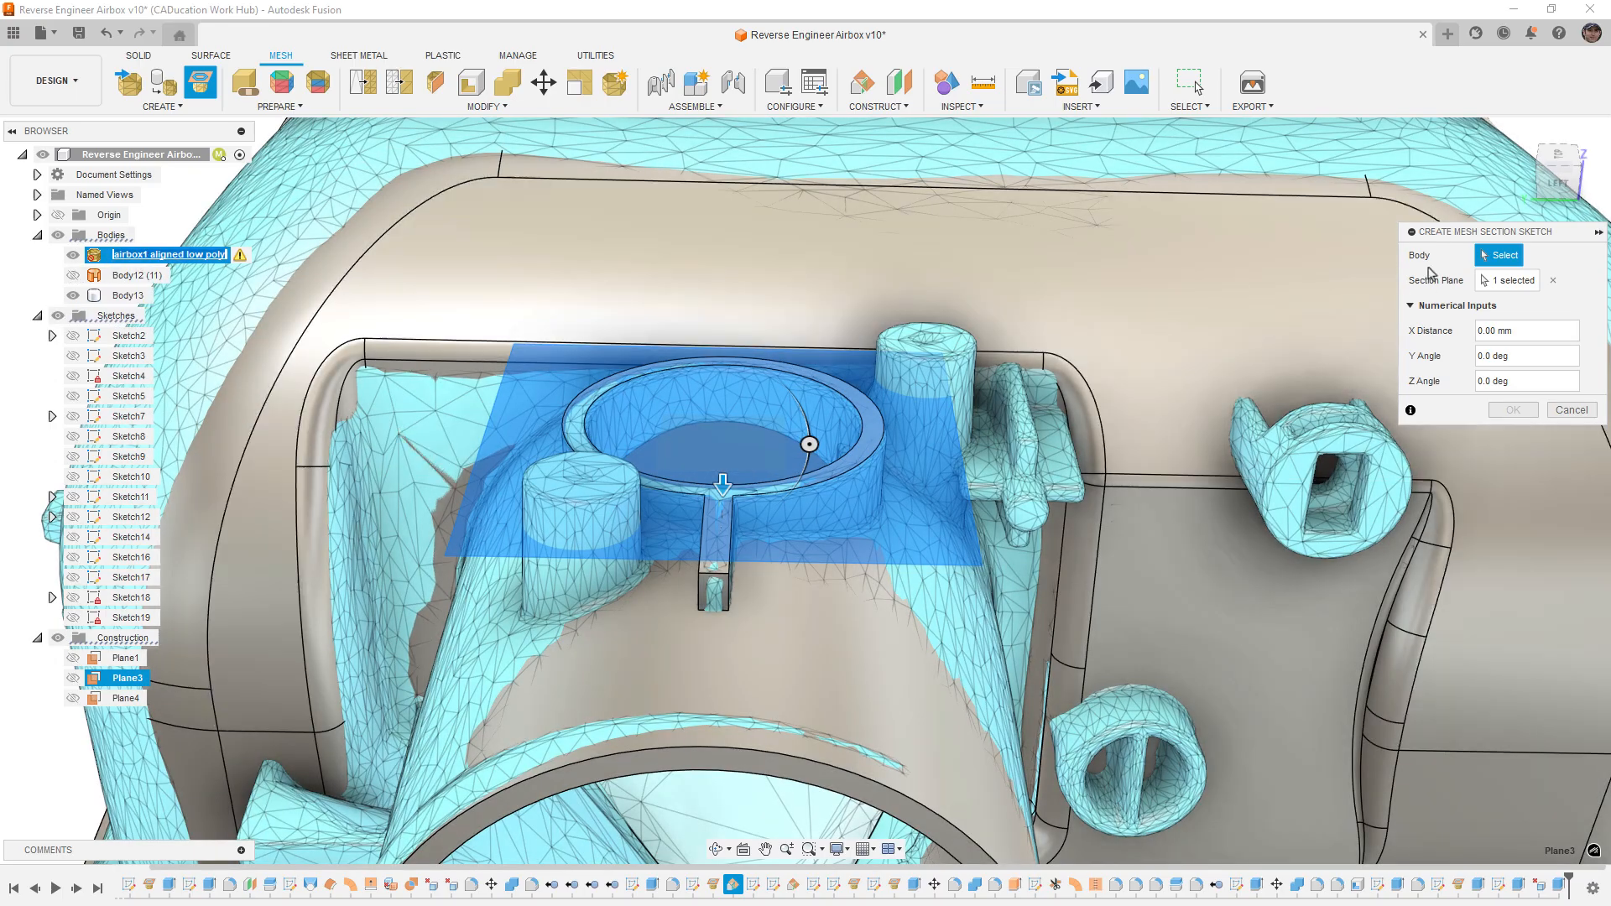
click(104, 259)
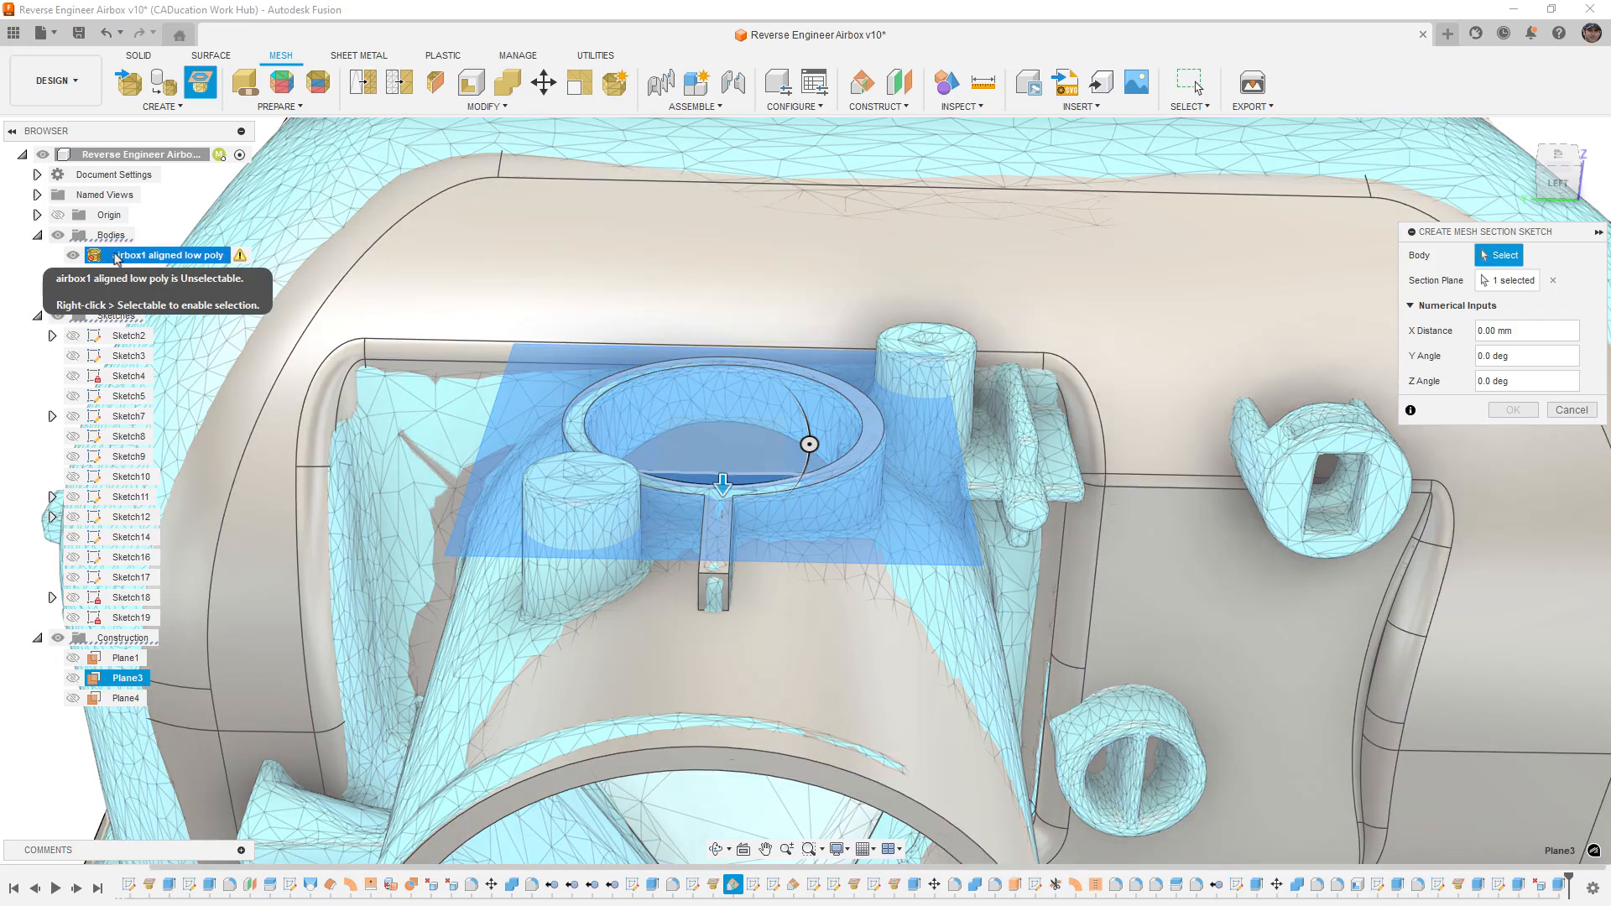
double_click(139, 255)
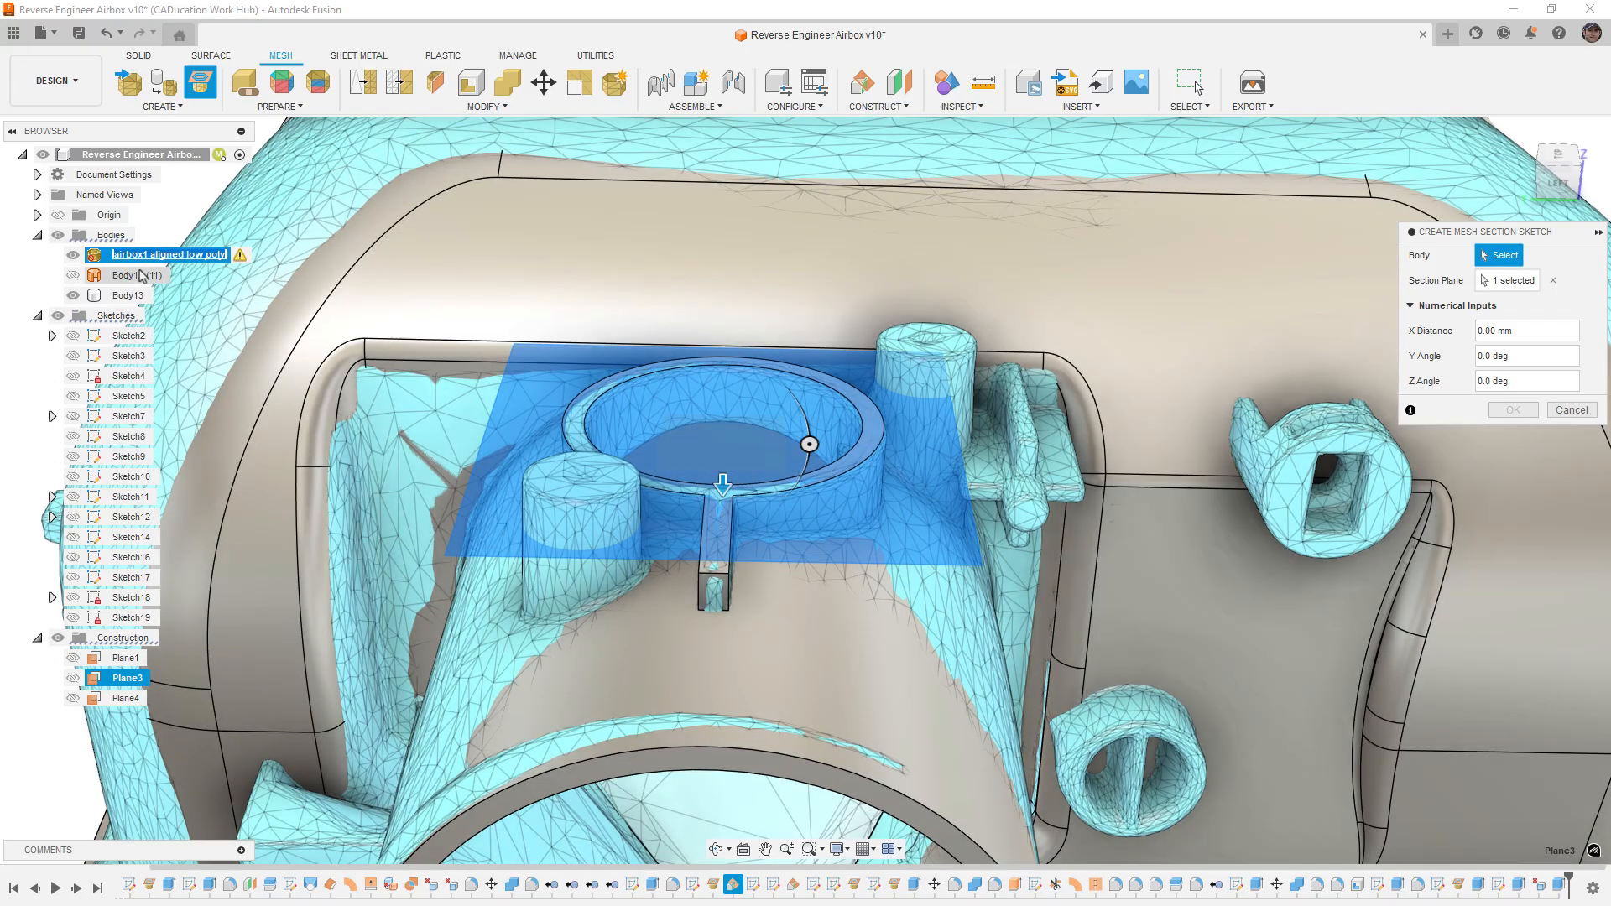
click(128, 296)
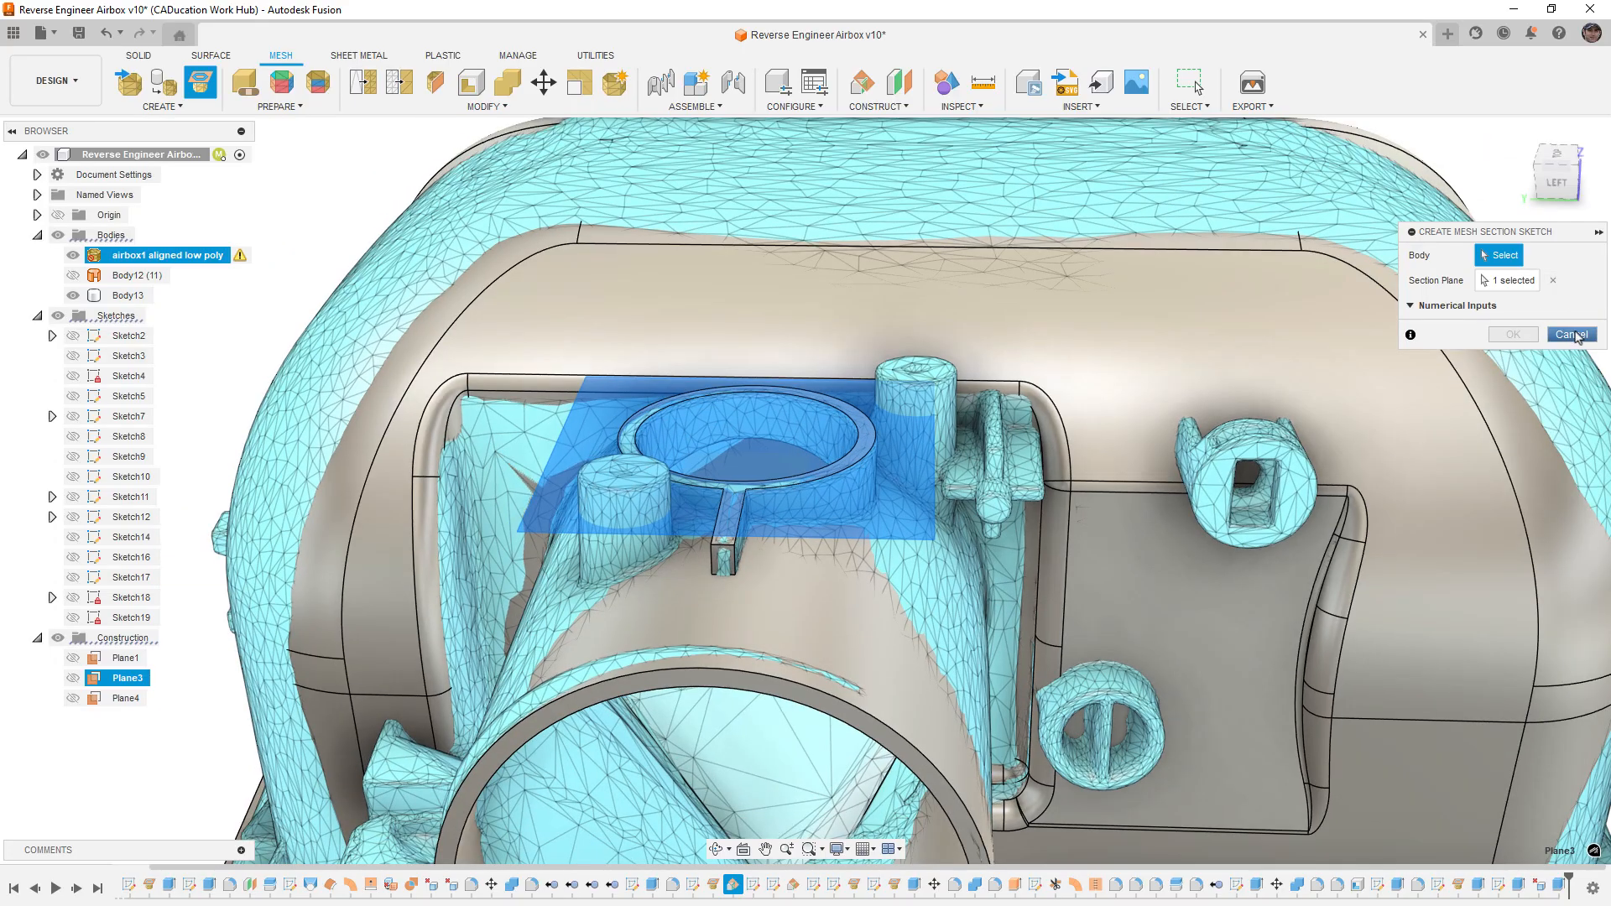
click(1571, 335)
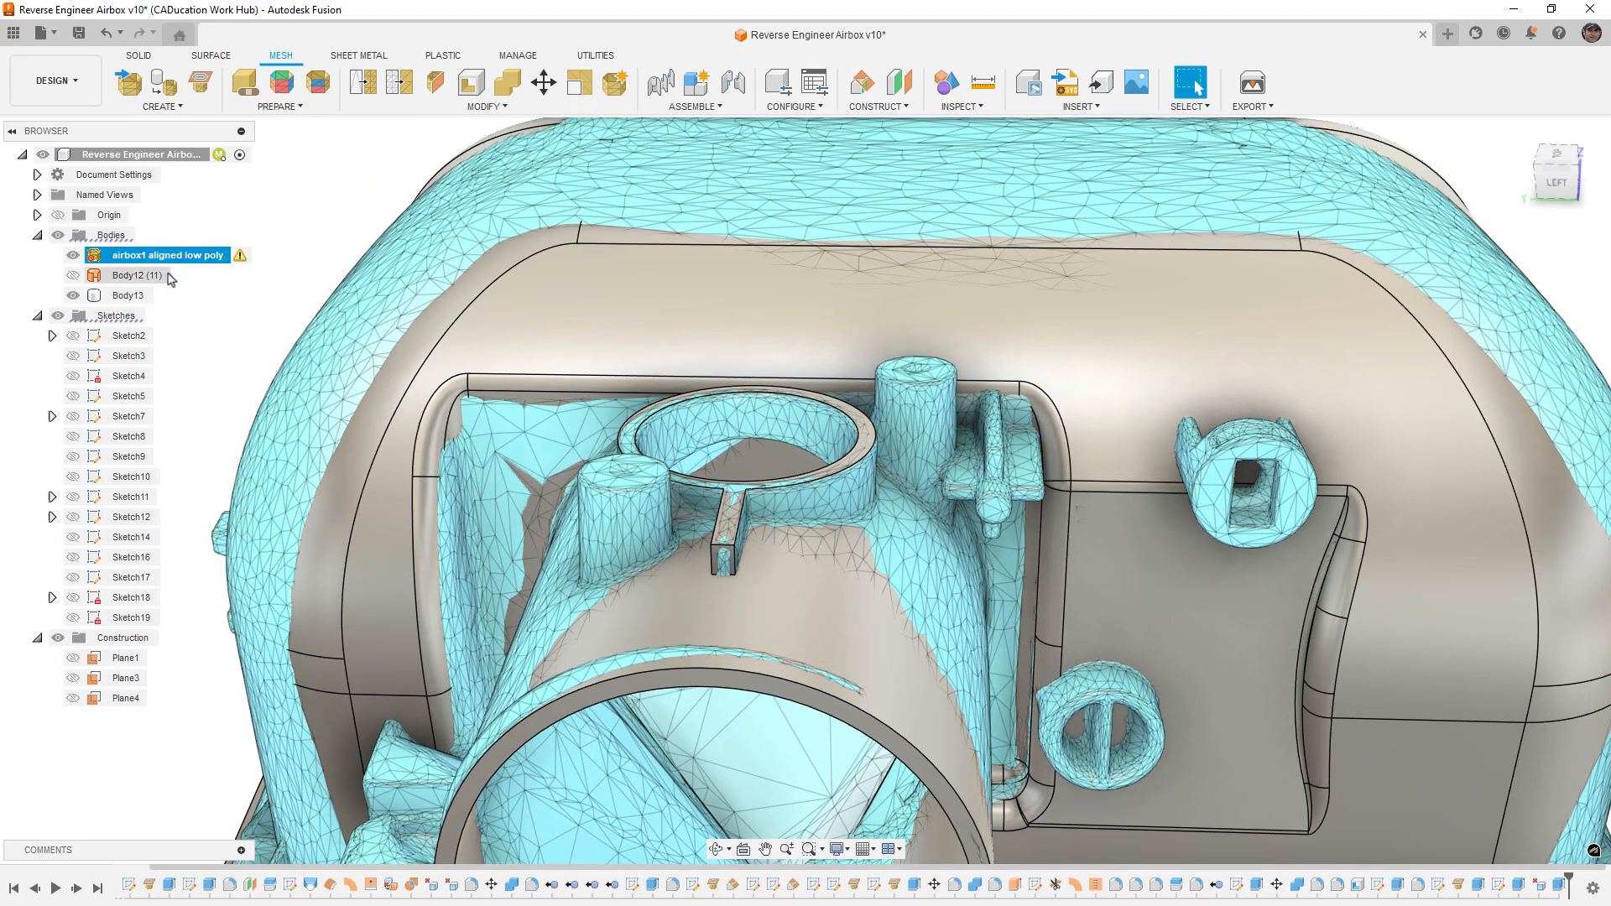
click(105, 256)
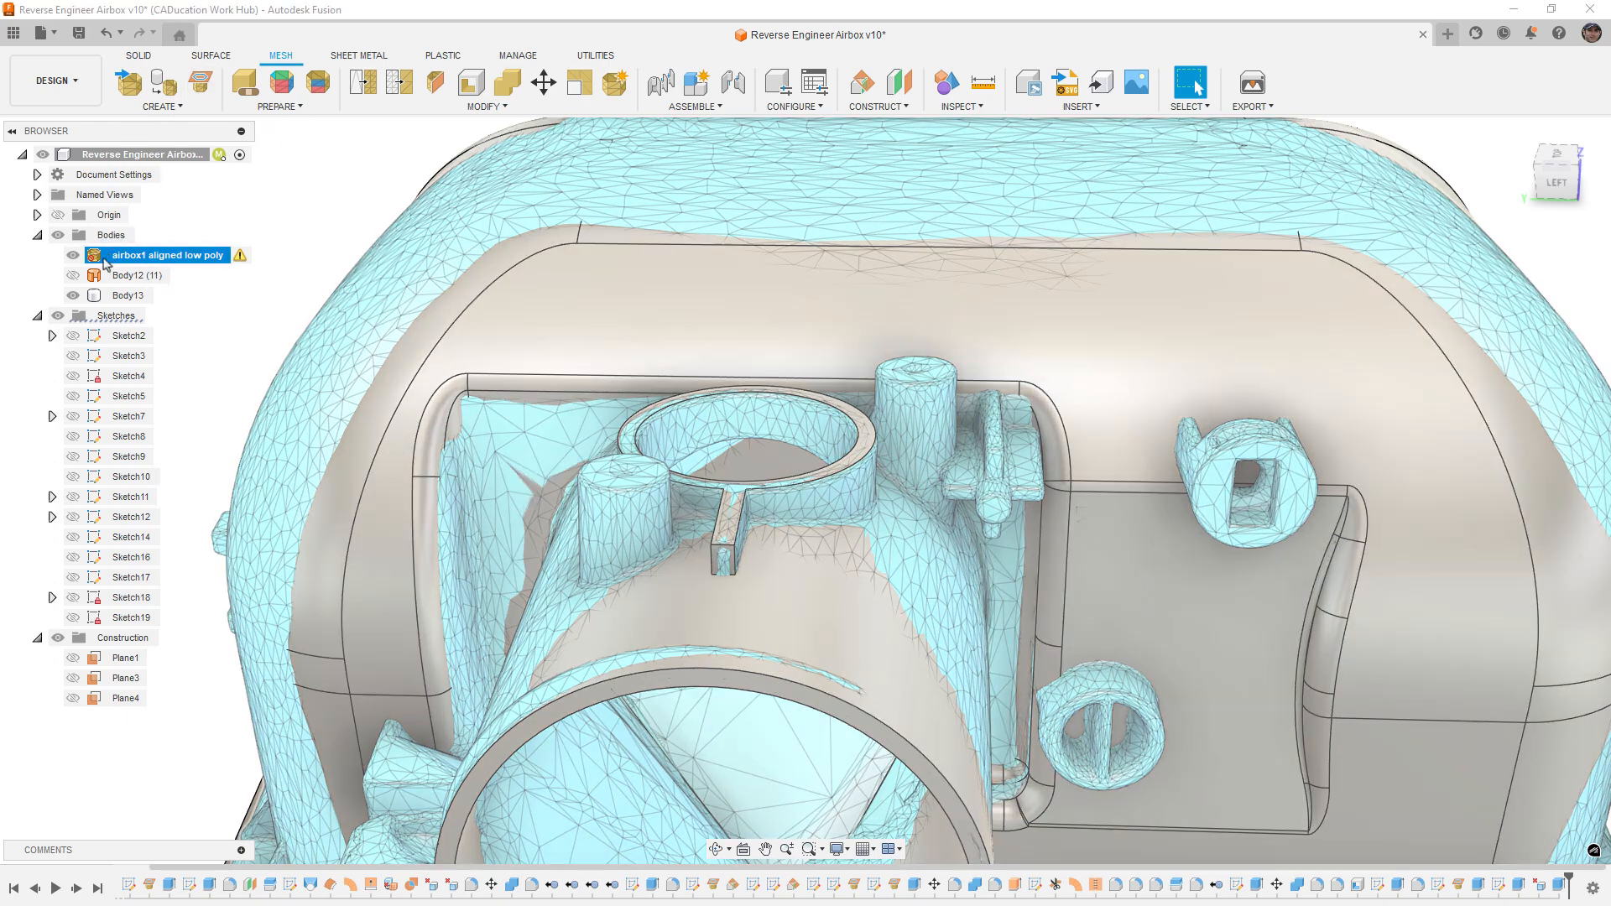
right_click(104, 257)
click(320, 259)
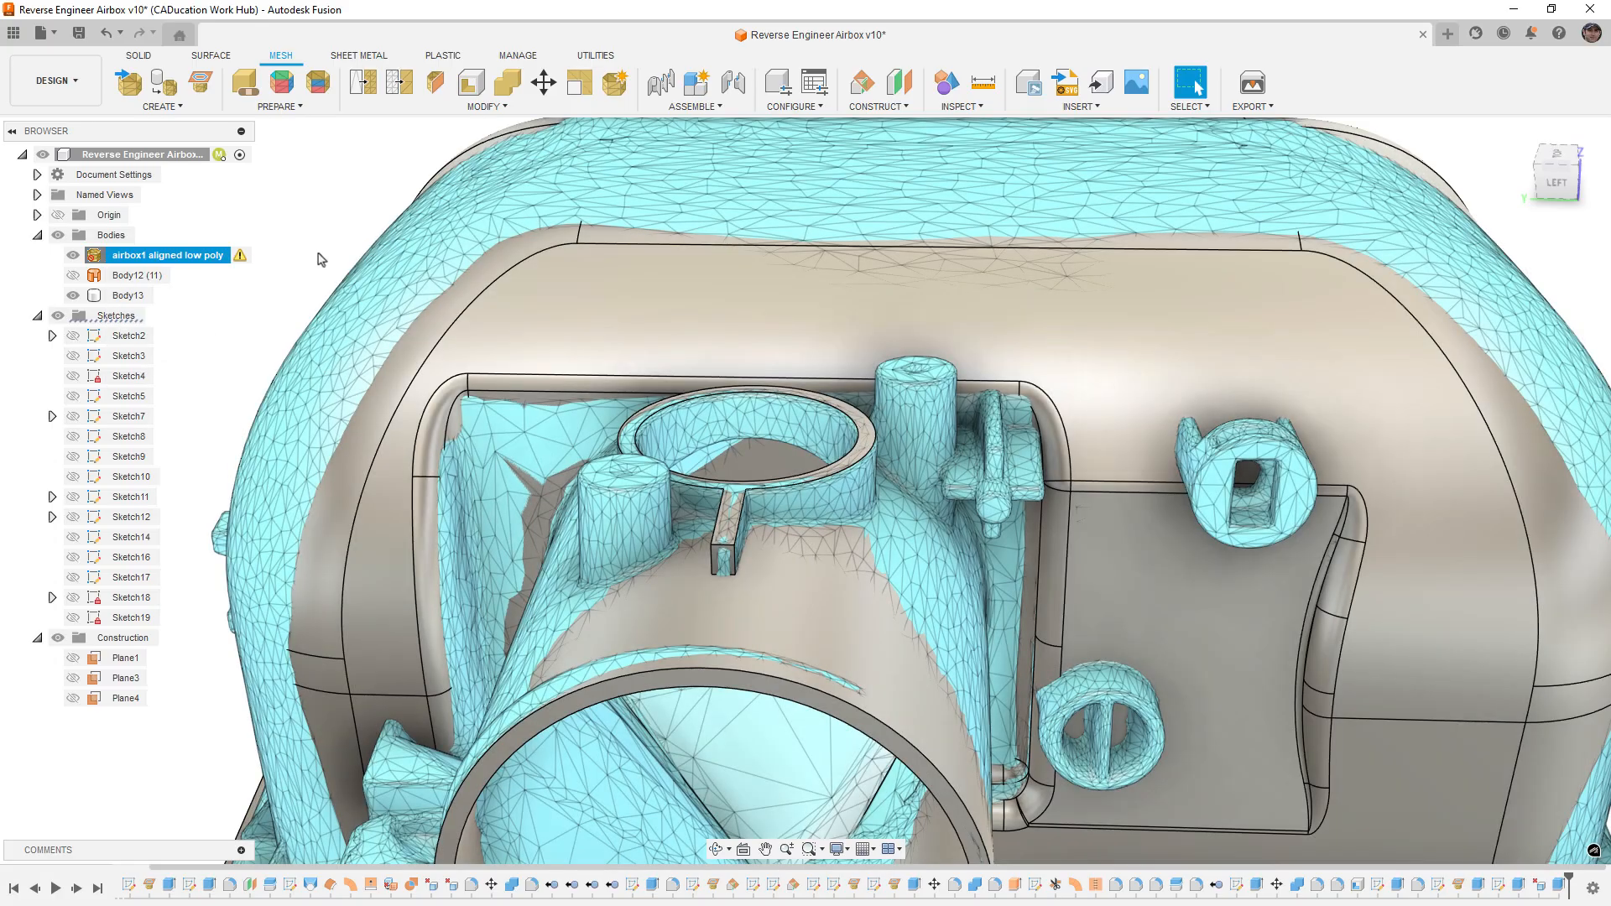
click(214, 56)
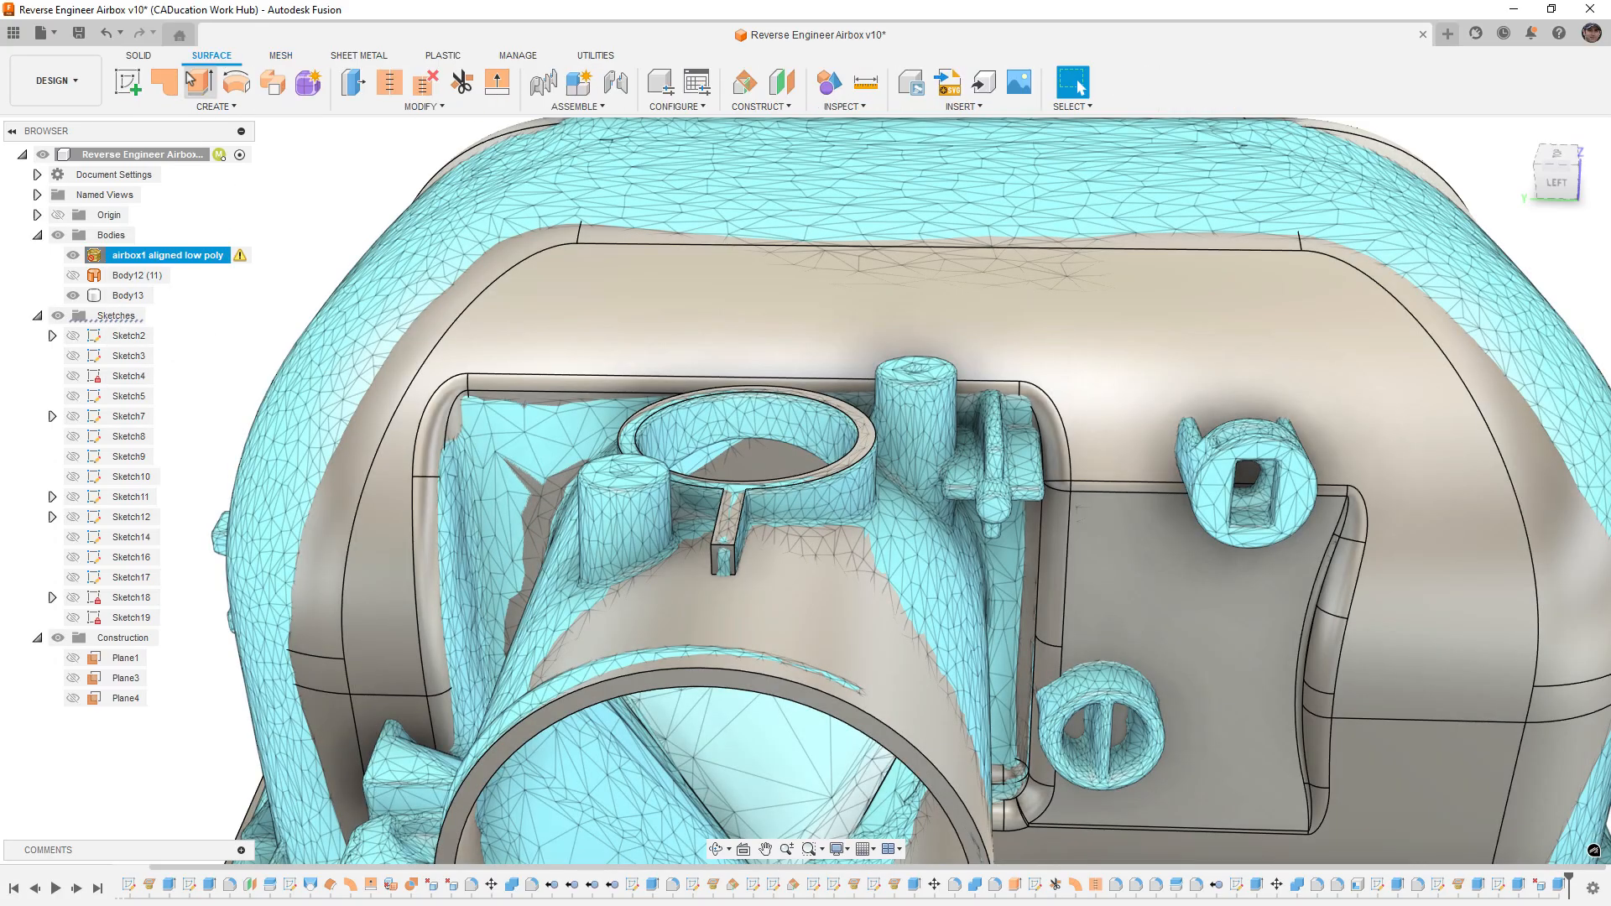
click(83, 81)
click(101, 178)
click(82, 82)
click(69, 119)
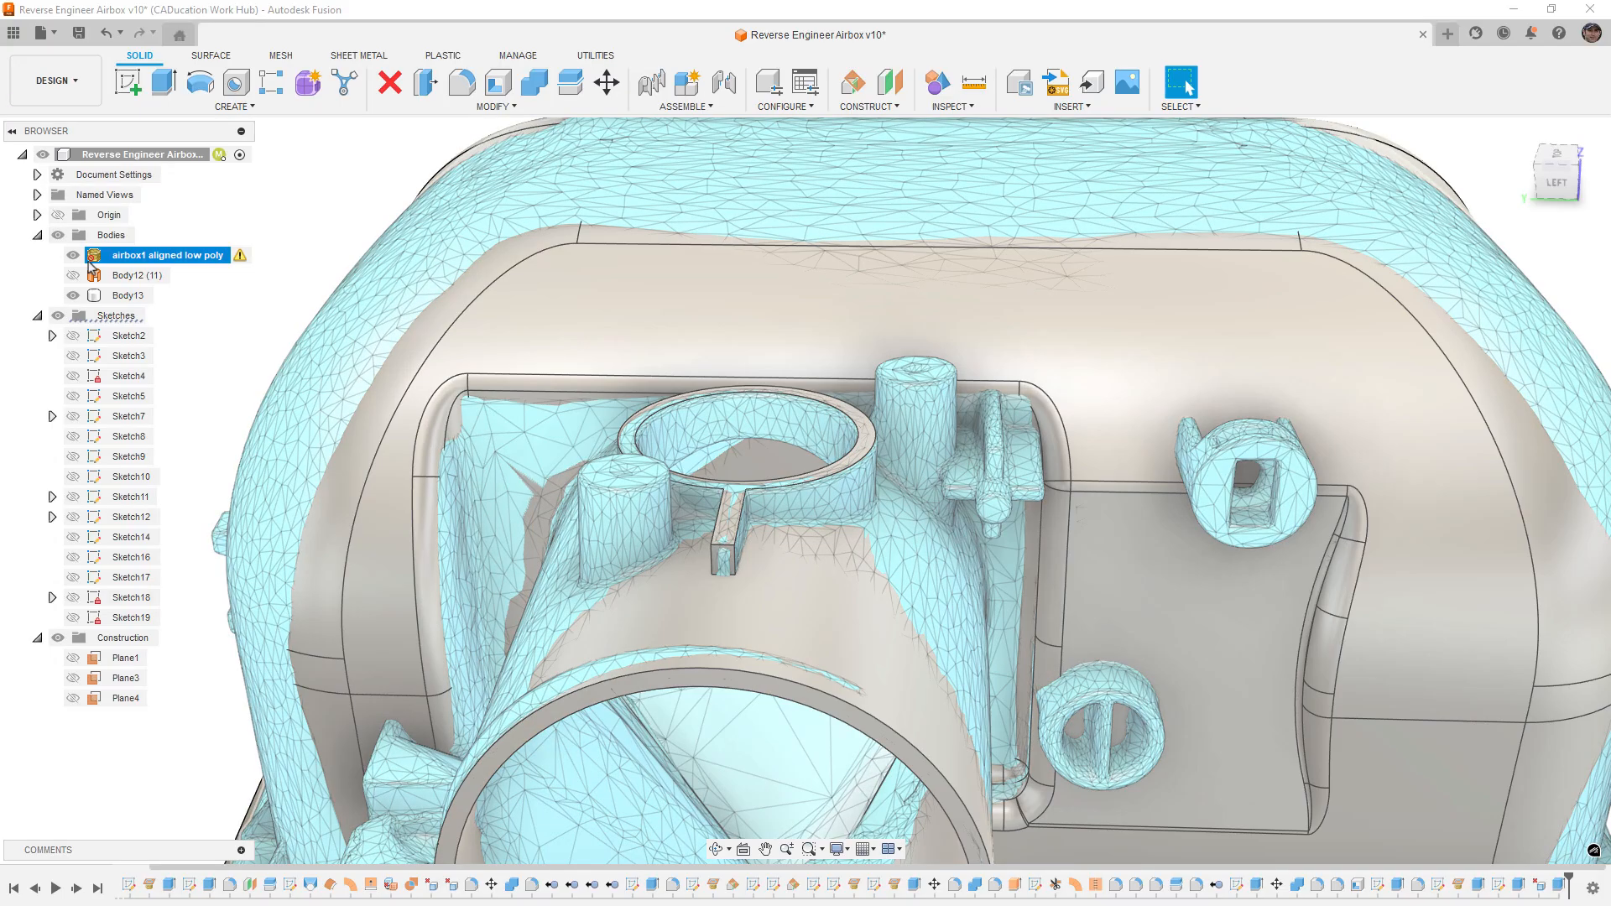
Step: Recompute the whole design with Compute All
click(38, 236)
click(38, 235)
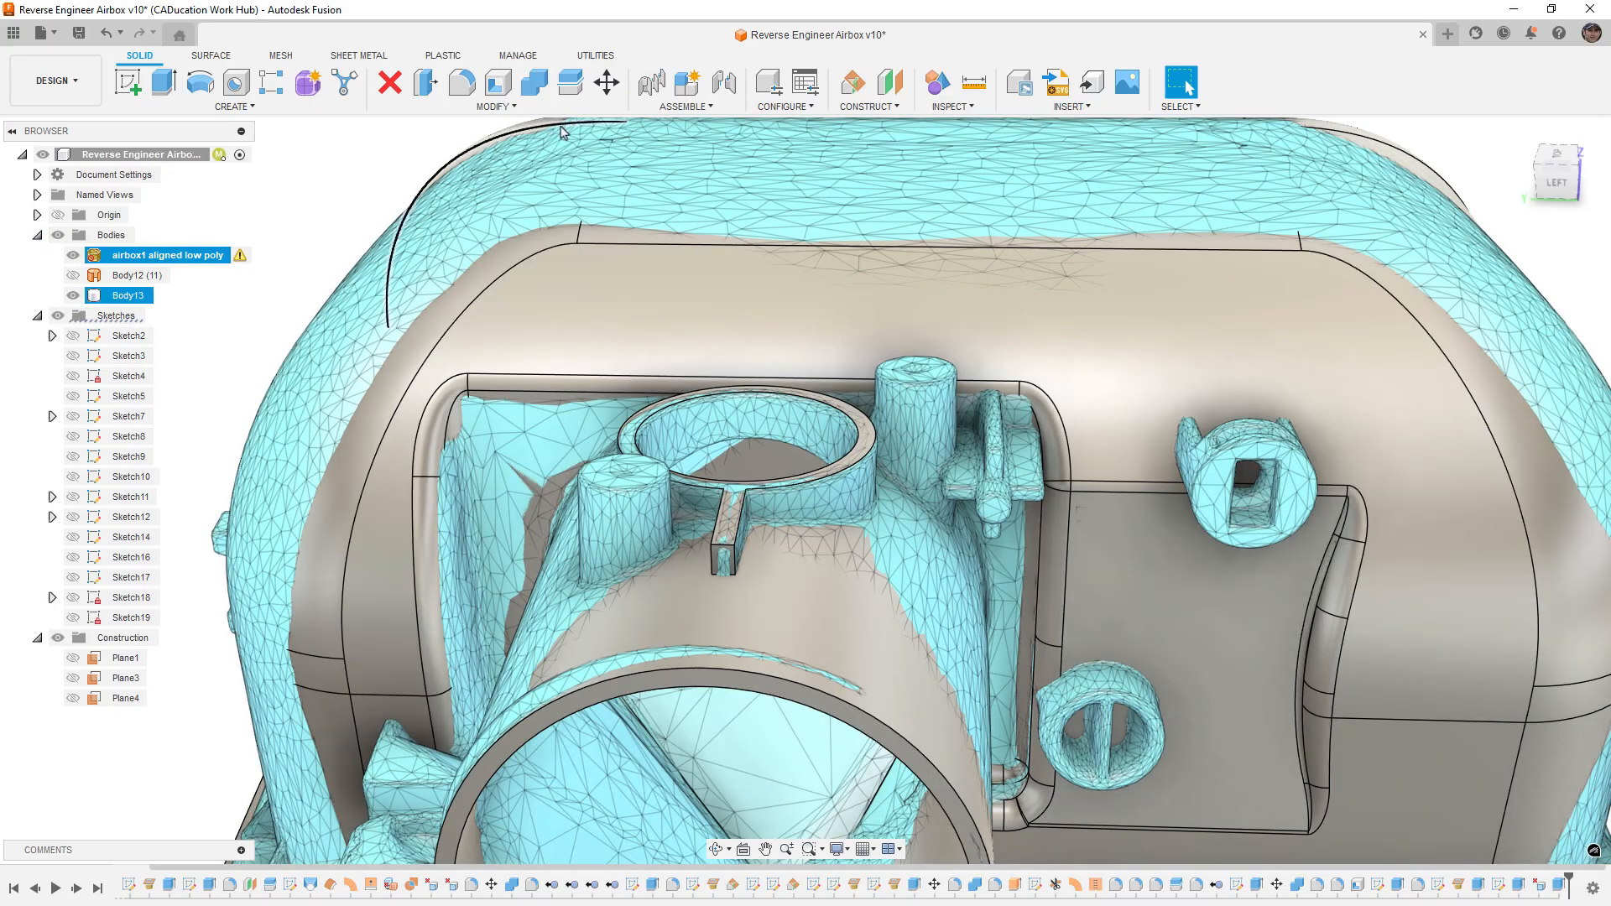
mouse_move(601, 110)
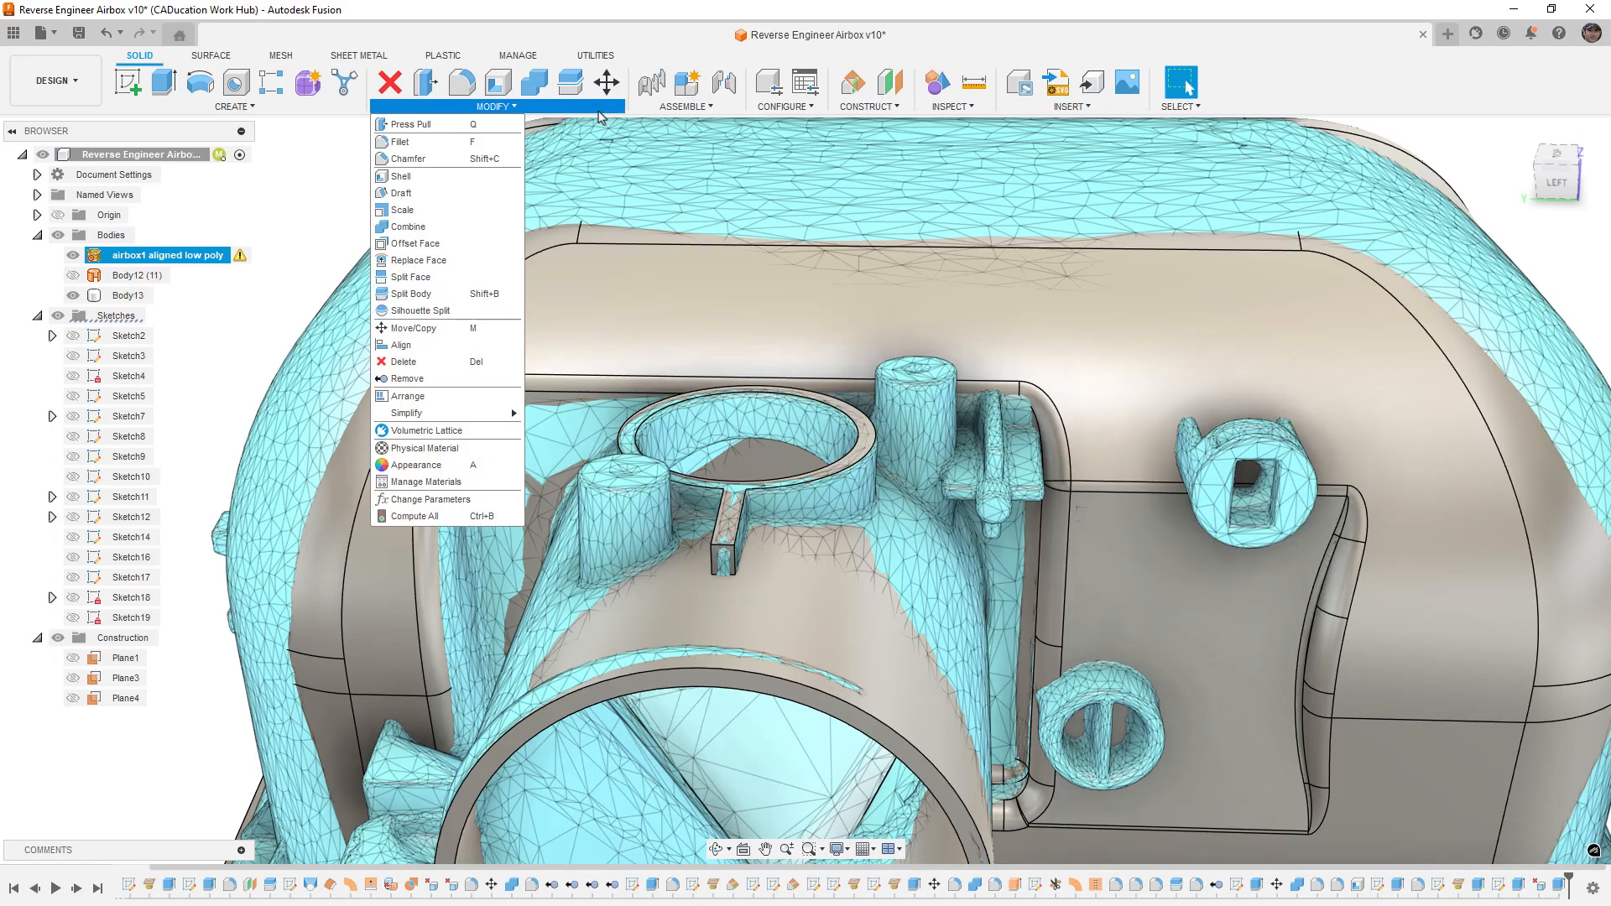
click(443, 515)
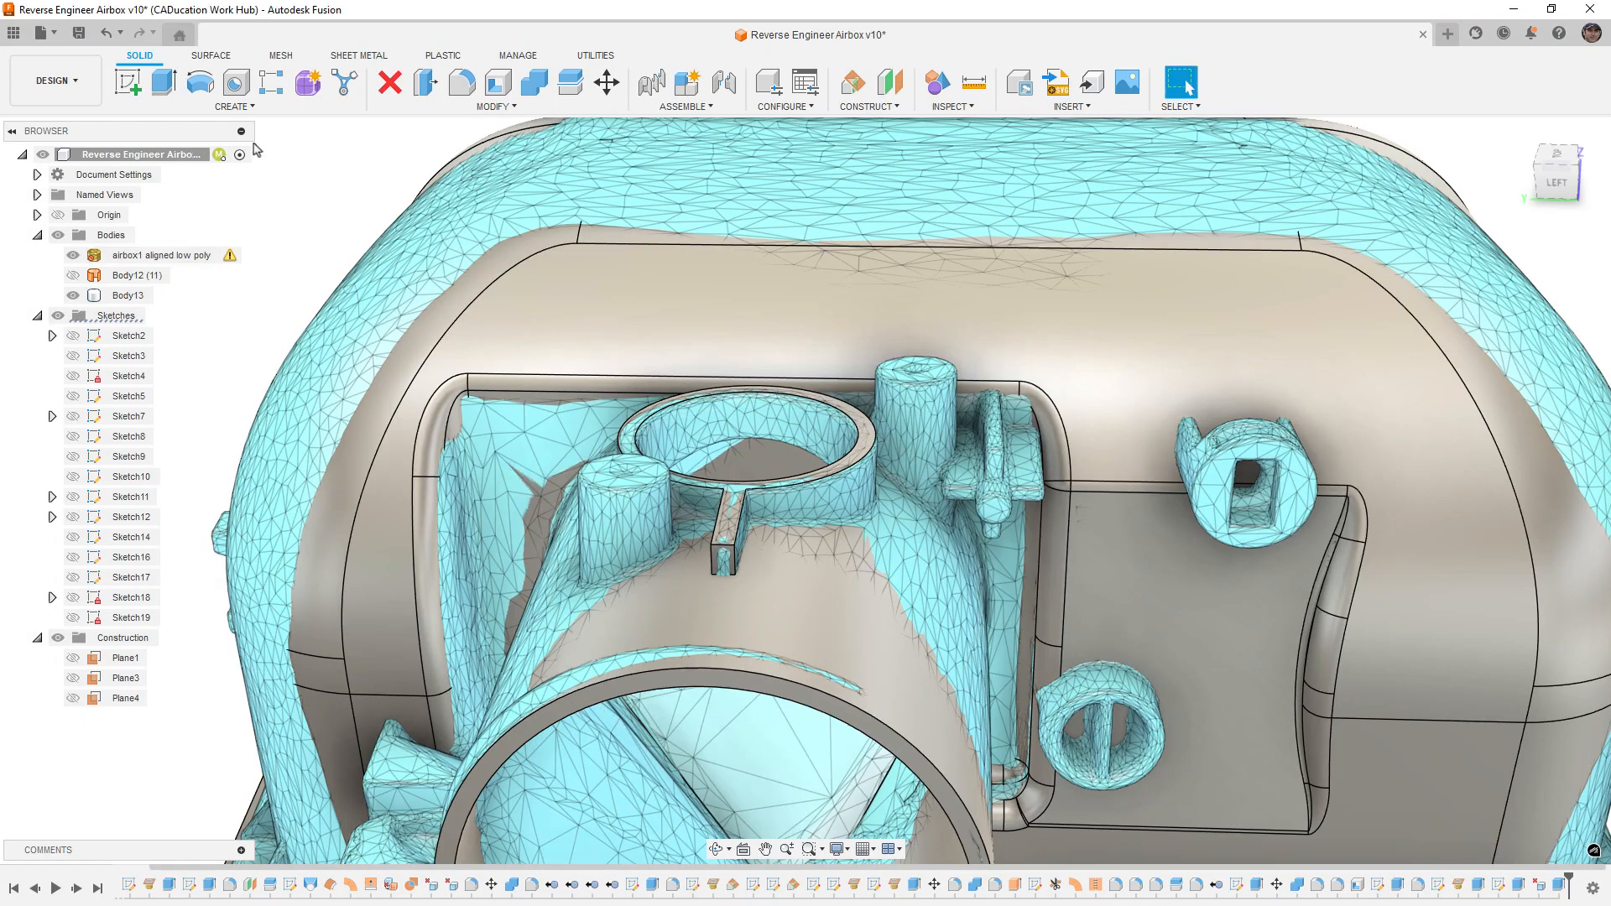
Step: Start a mesh section sketch of the airbox1 aligned low poly mesh, using Plane3 as the section plane
click(281, 55)
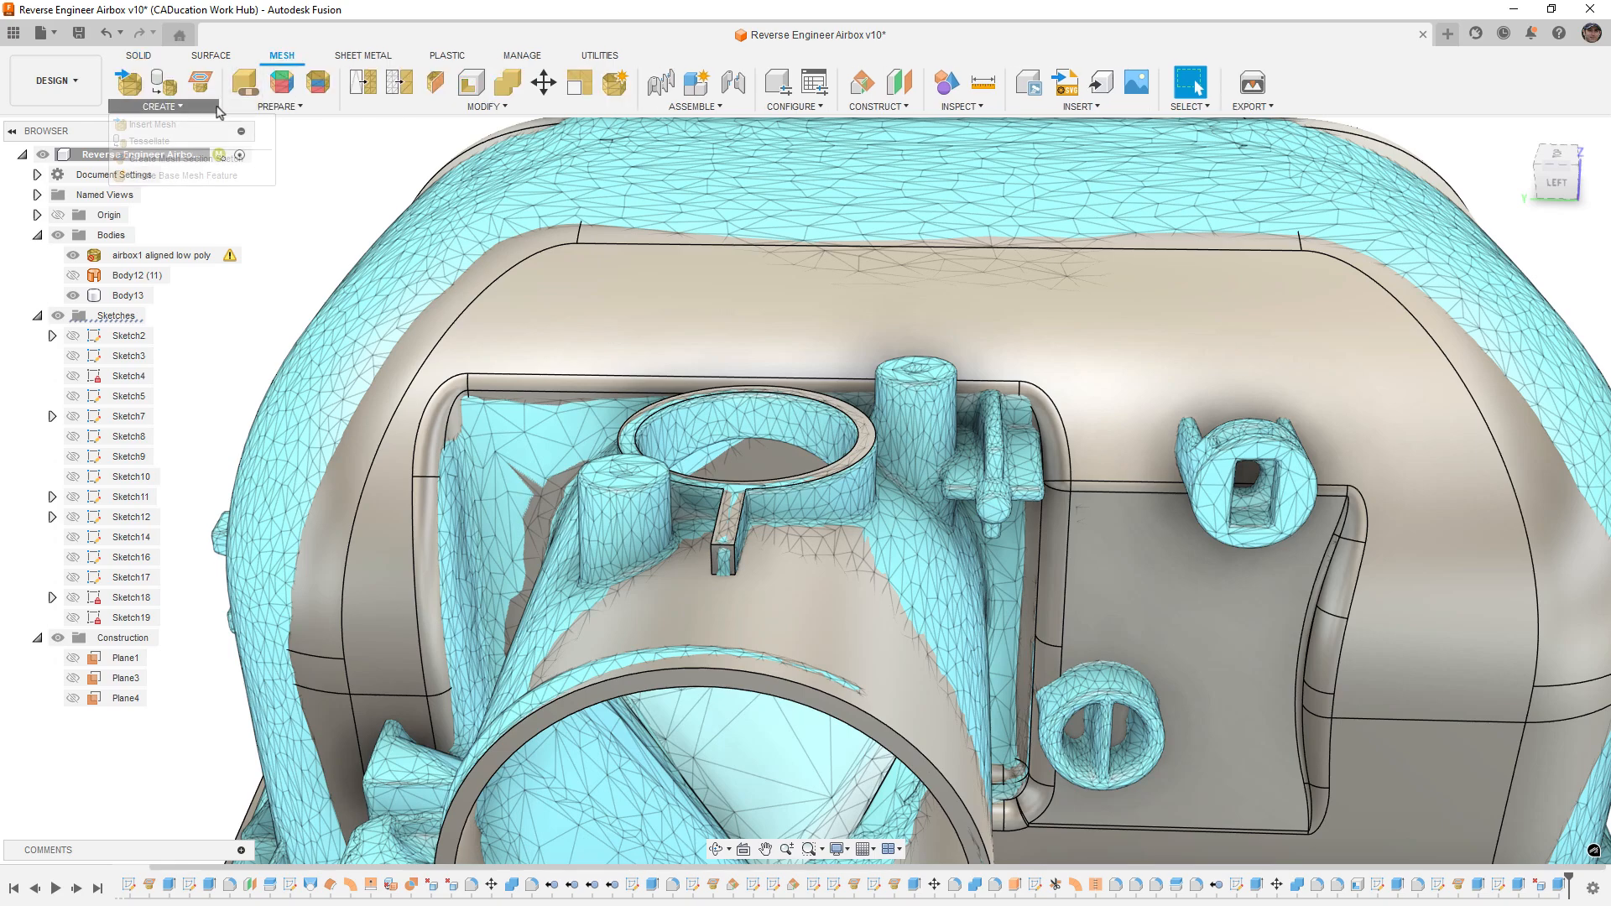
click(207, 85)
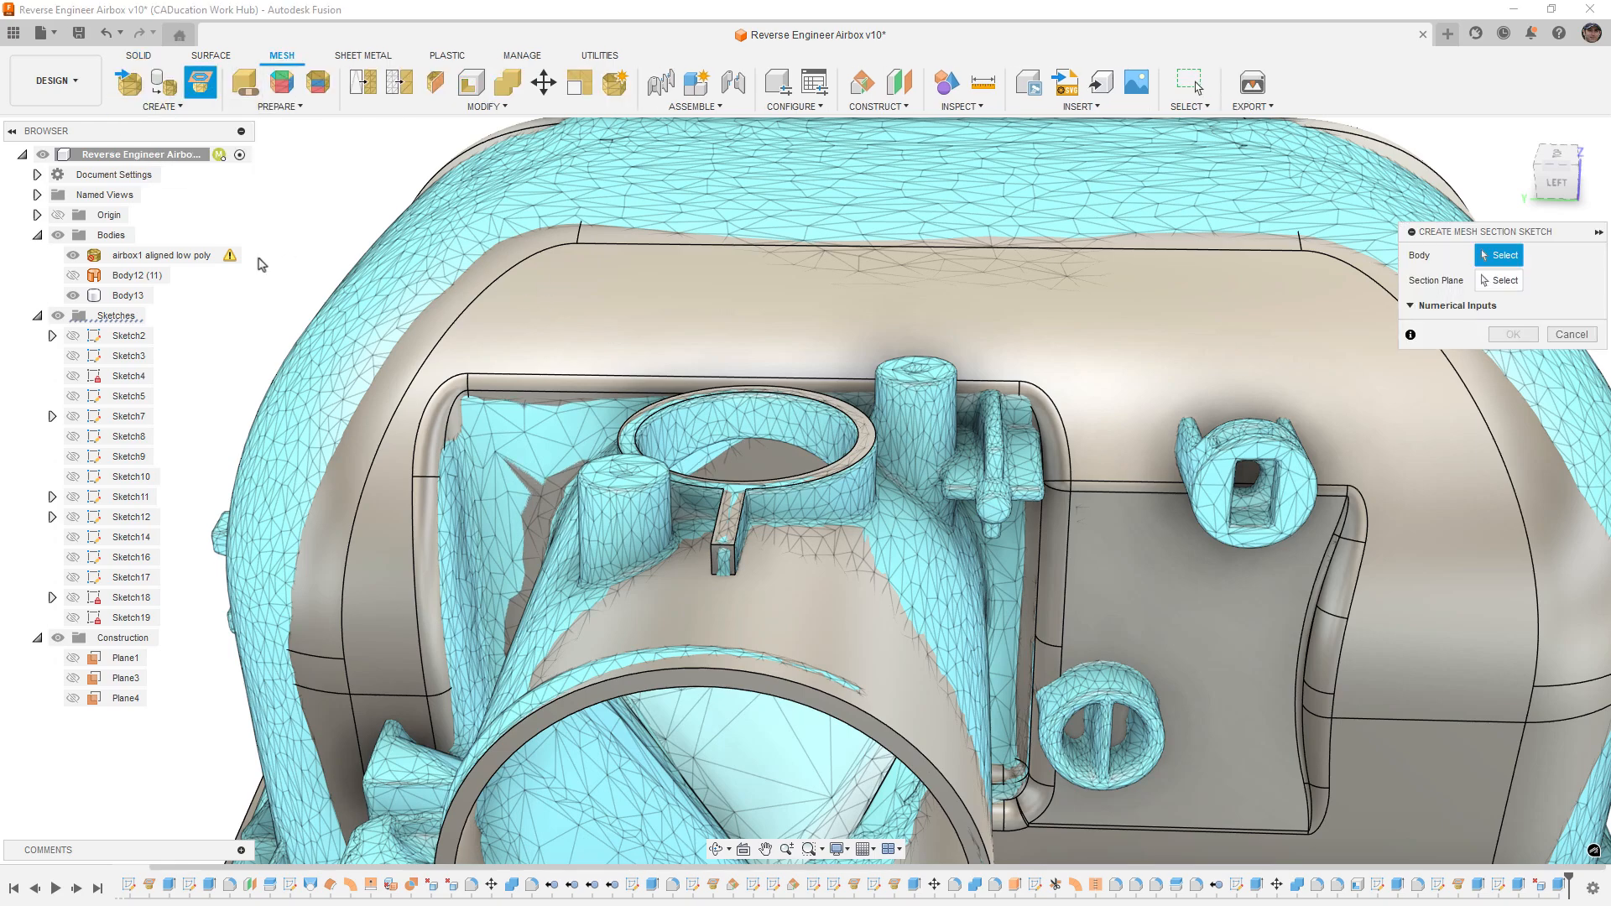
click(163, 255)
click(1506, 283)
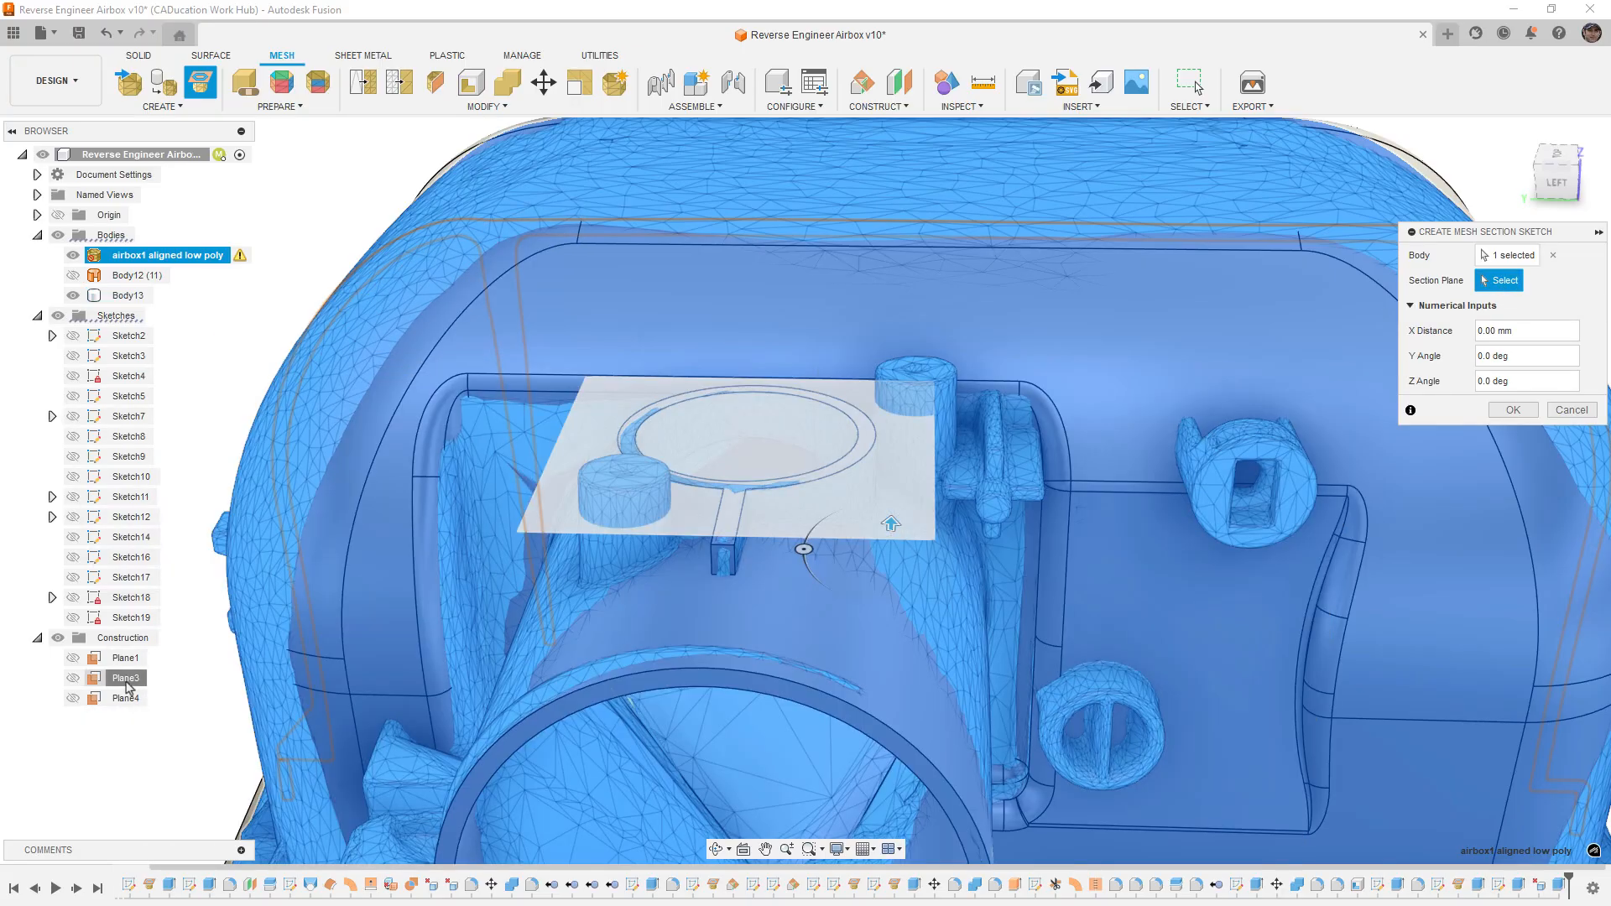
click(126, 678)
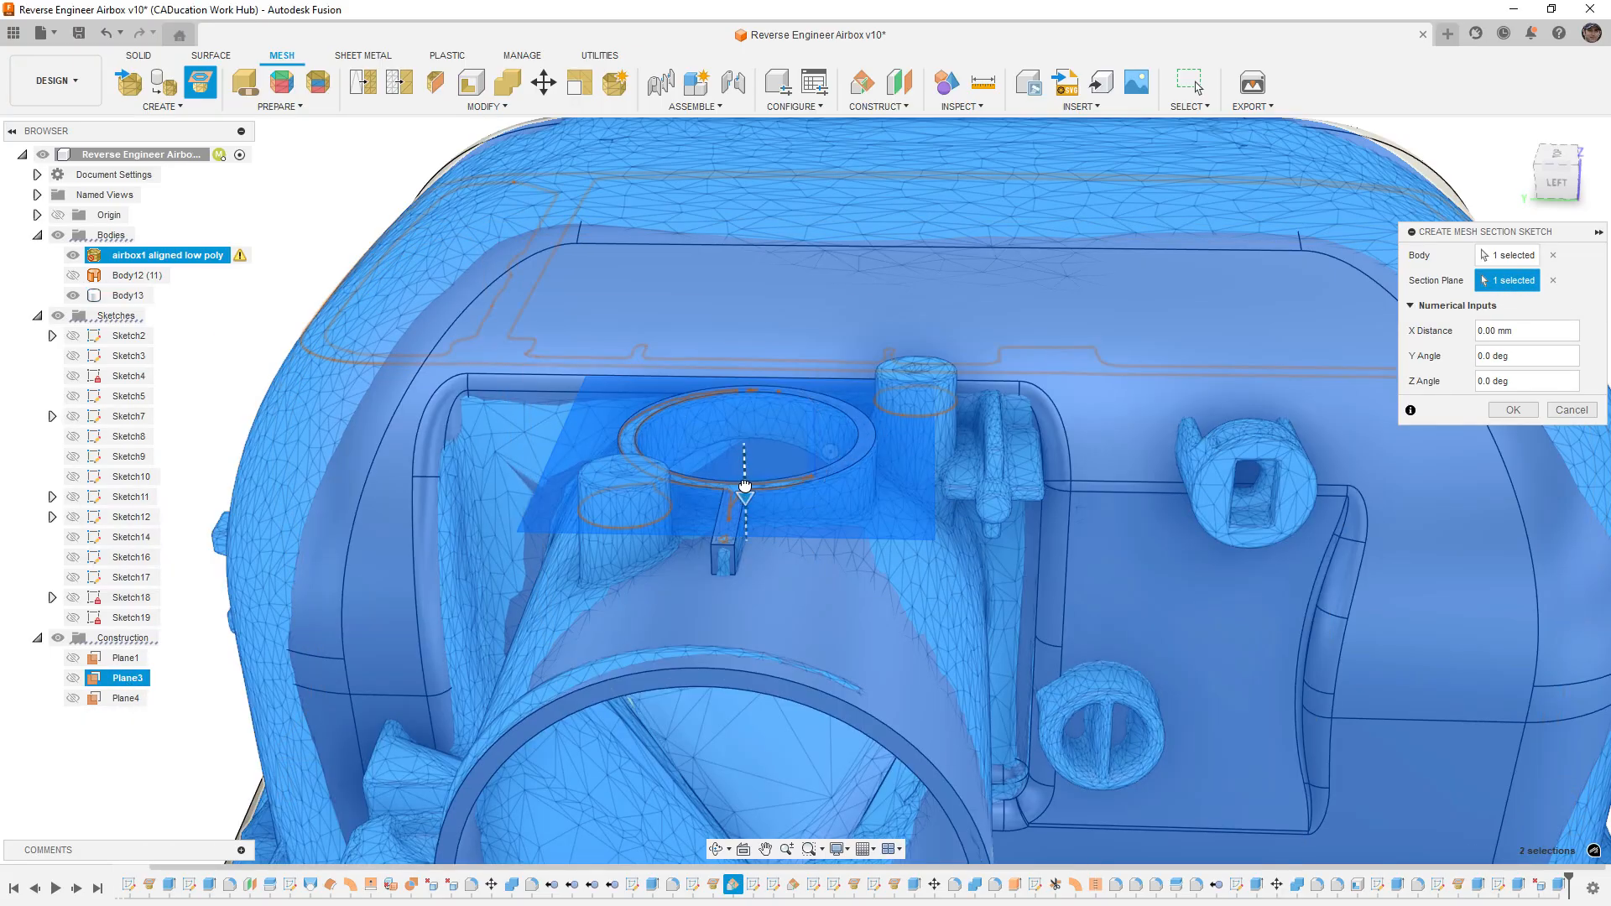
Step: Offset the section plane to an X distance of -4 mm so it cuts both round bosses near their tops, and create the section sketch
drag(745, 479, 745, 459)
scroll(766, 466, up, 5)
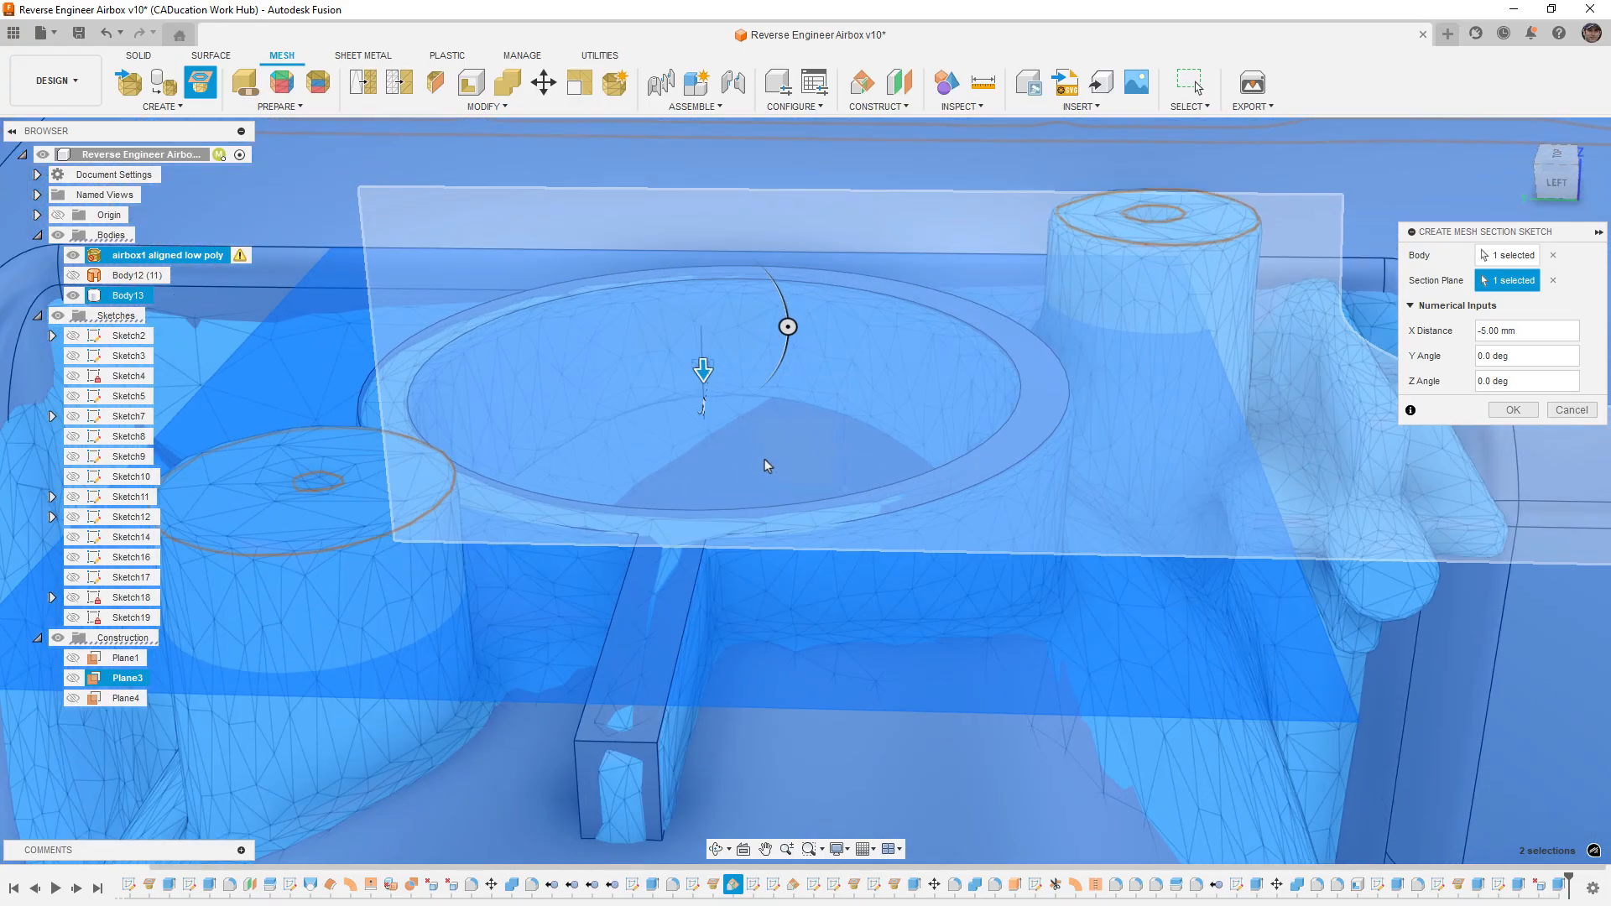
drag(701, 372, 704, 410)
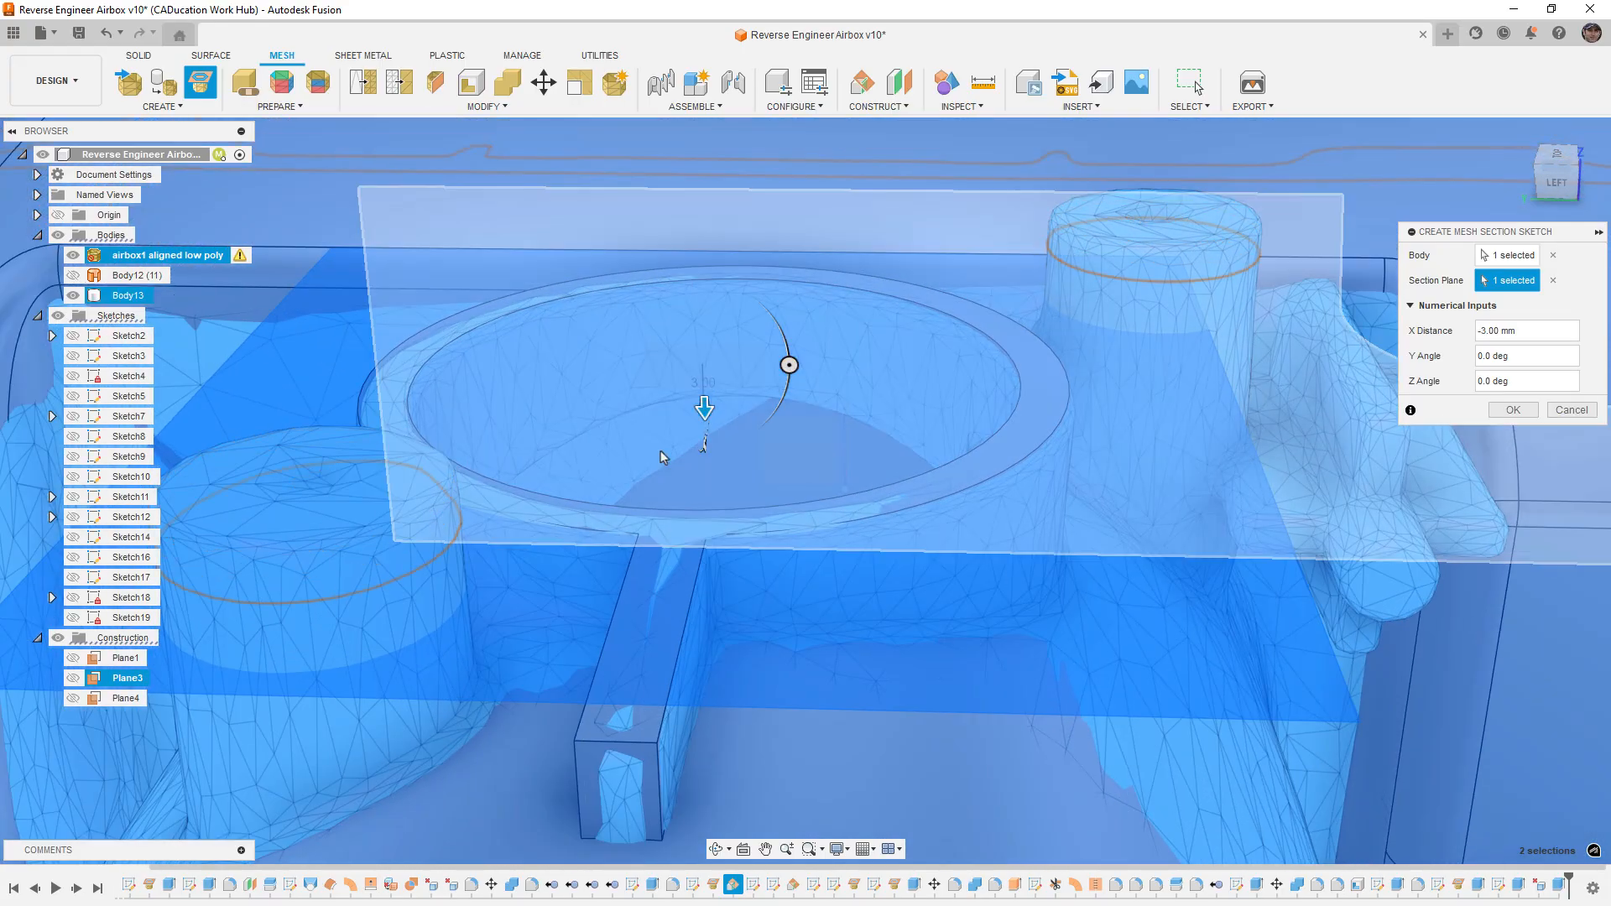
scroll(537, 541, down, 4)
shift+middle_drag(547, 549, 529, 549)
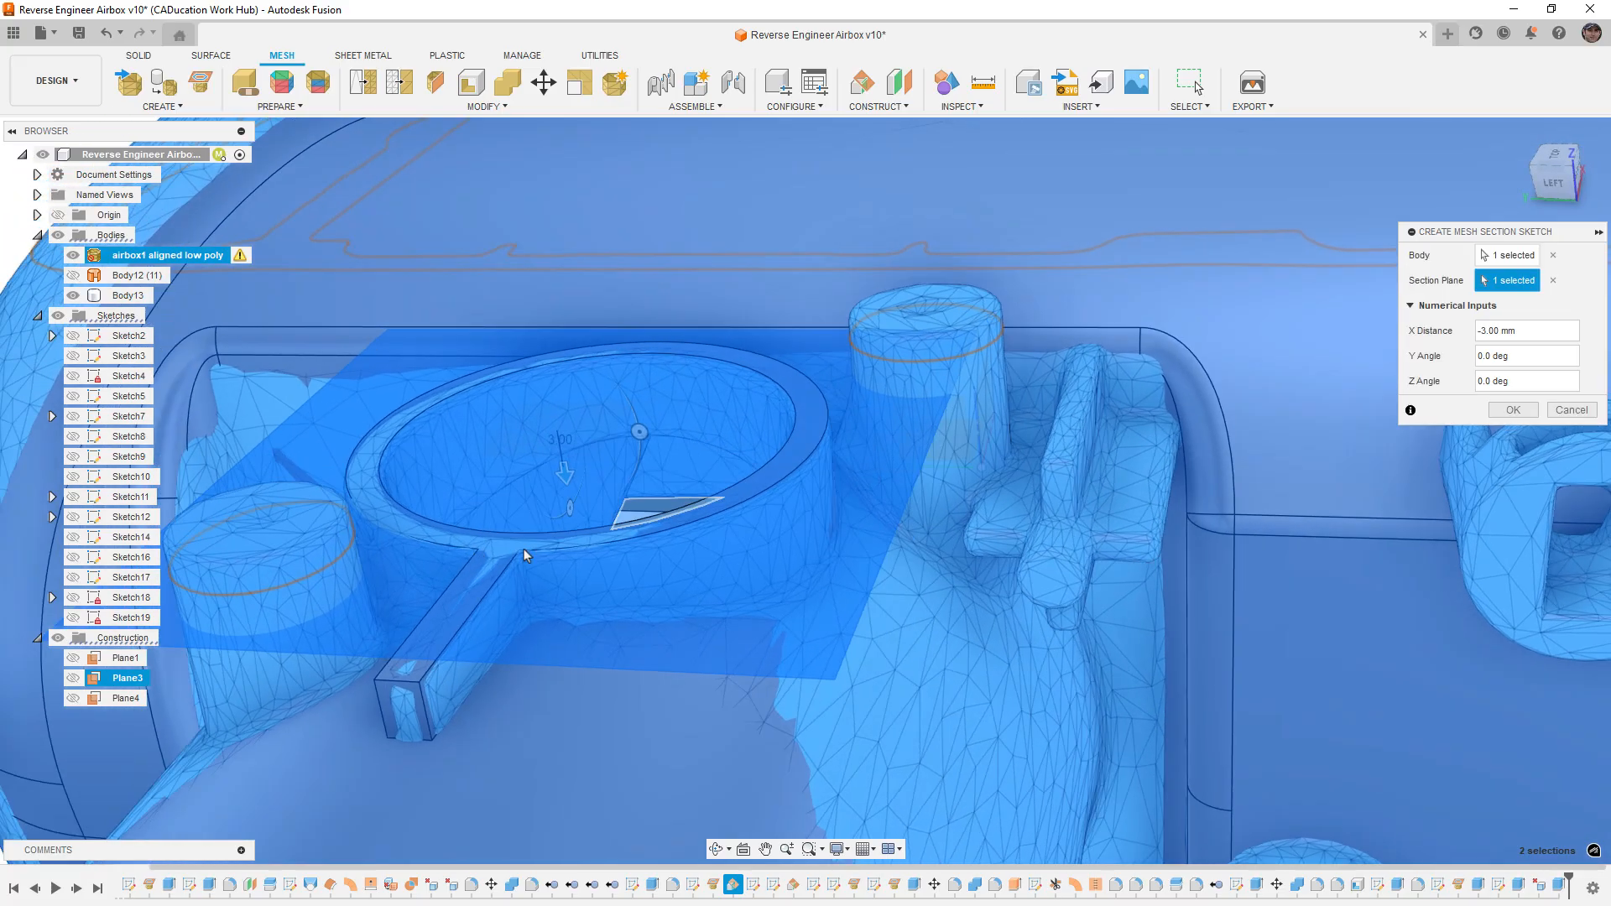
drag(565, 474, 563, 461)
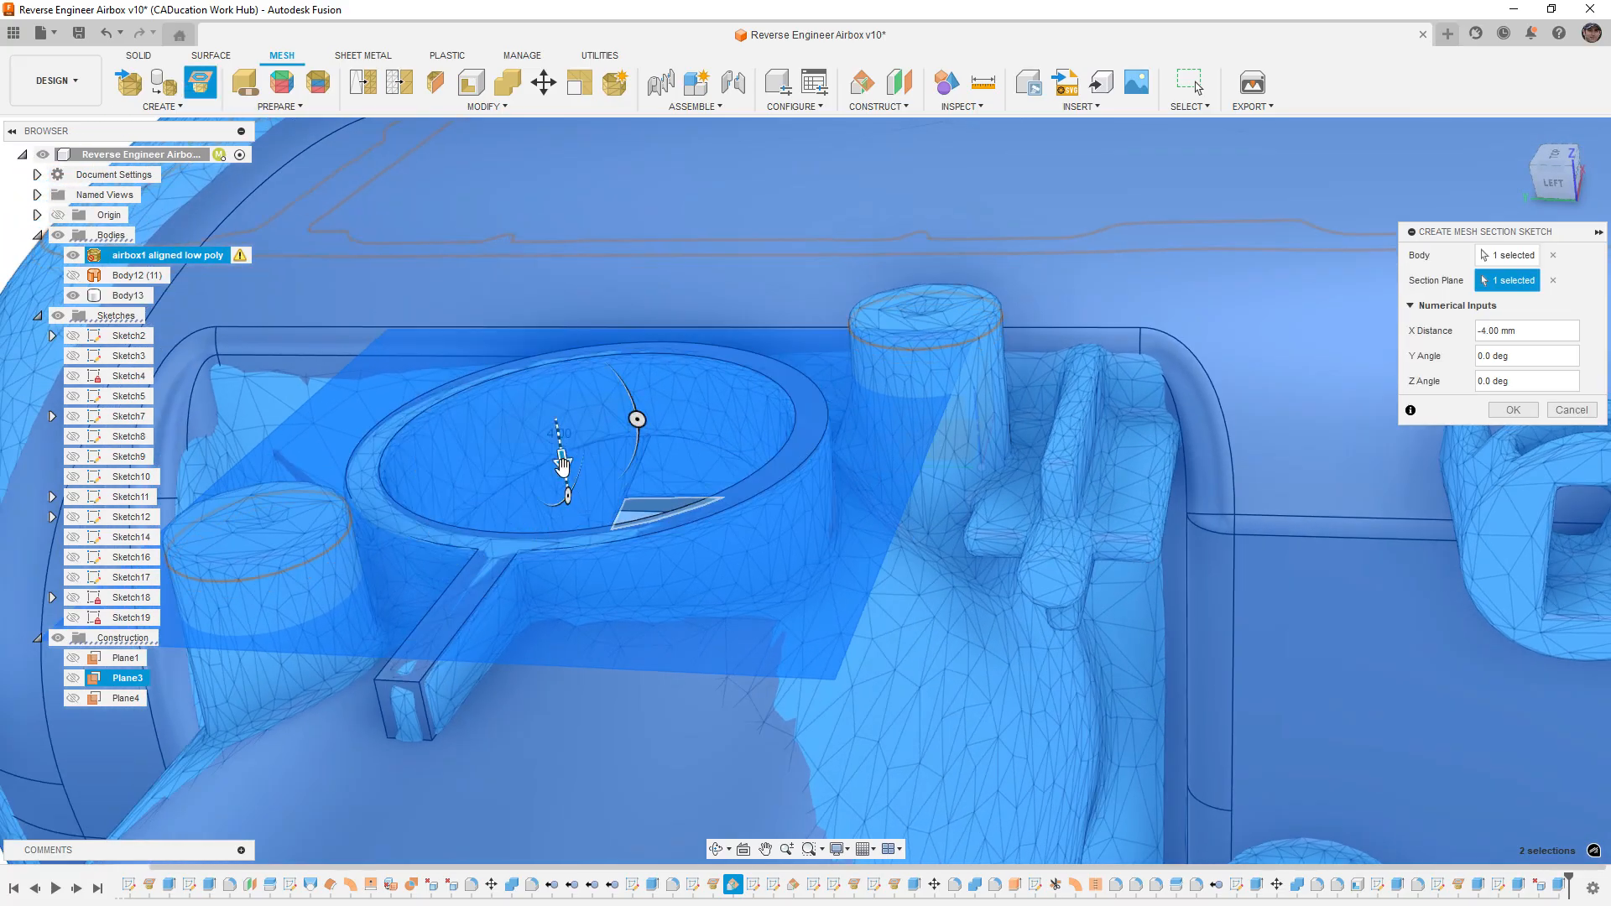
click(1513, 409)
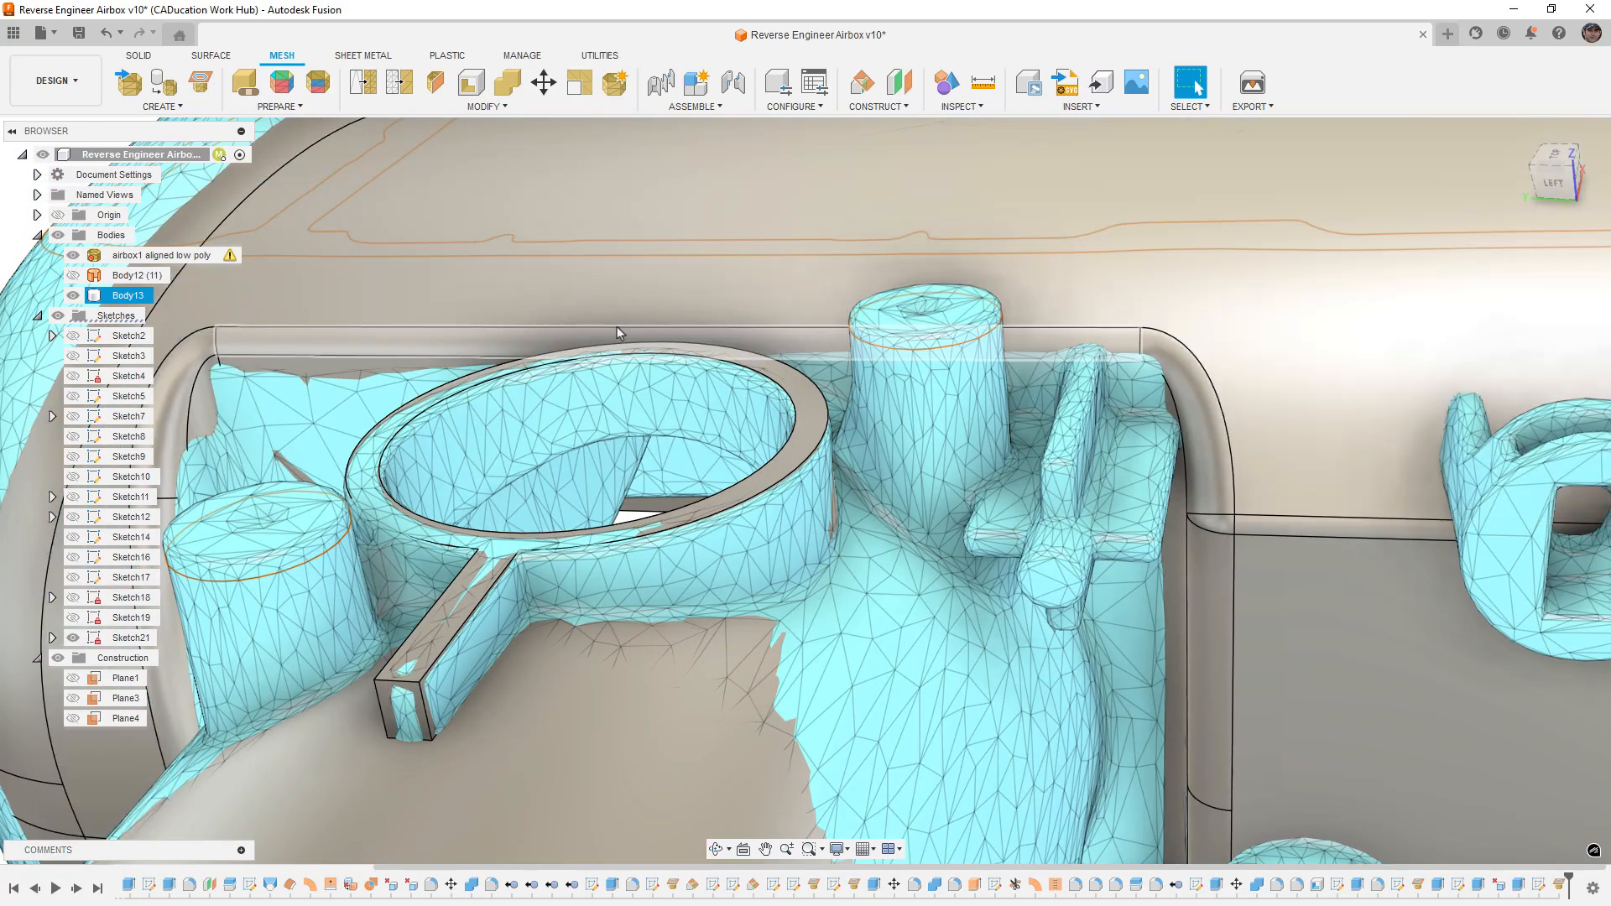
Step: Edit the new section sketch and fit circles to the mesh sections of the two round bosses
right_click(133, 638)
click(191, 380)
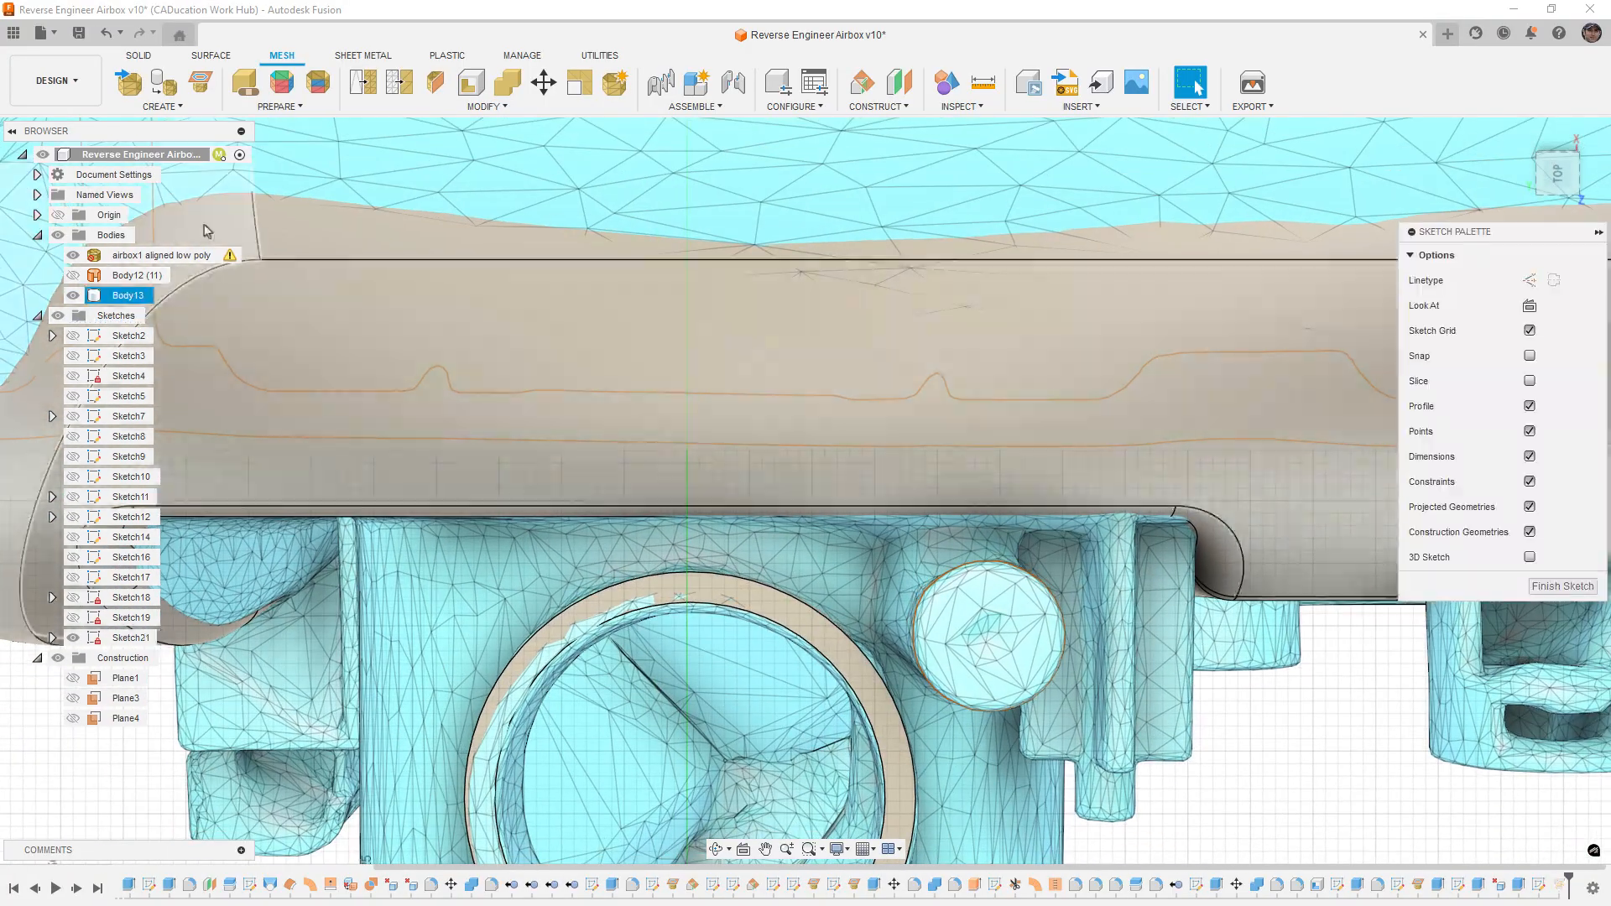
click(215, 107)
click(194, 311)
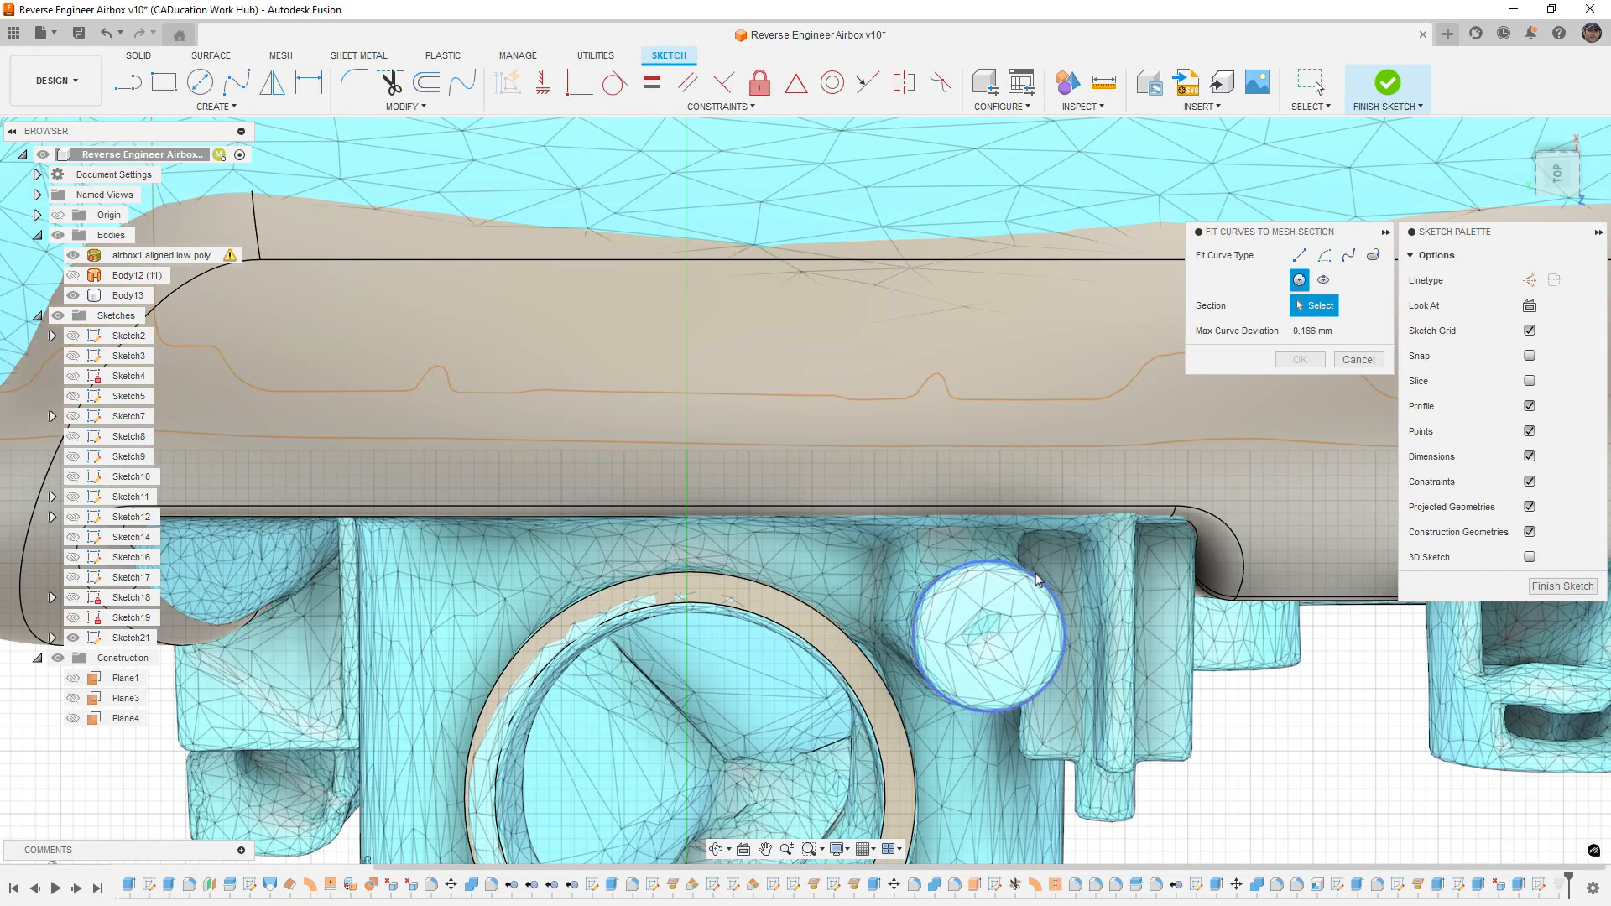
click(1038, 579)
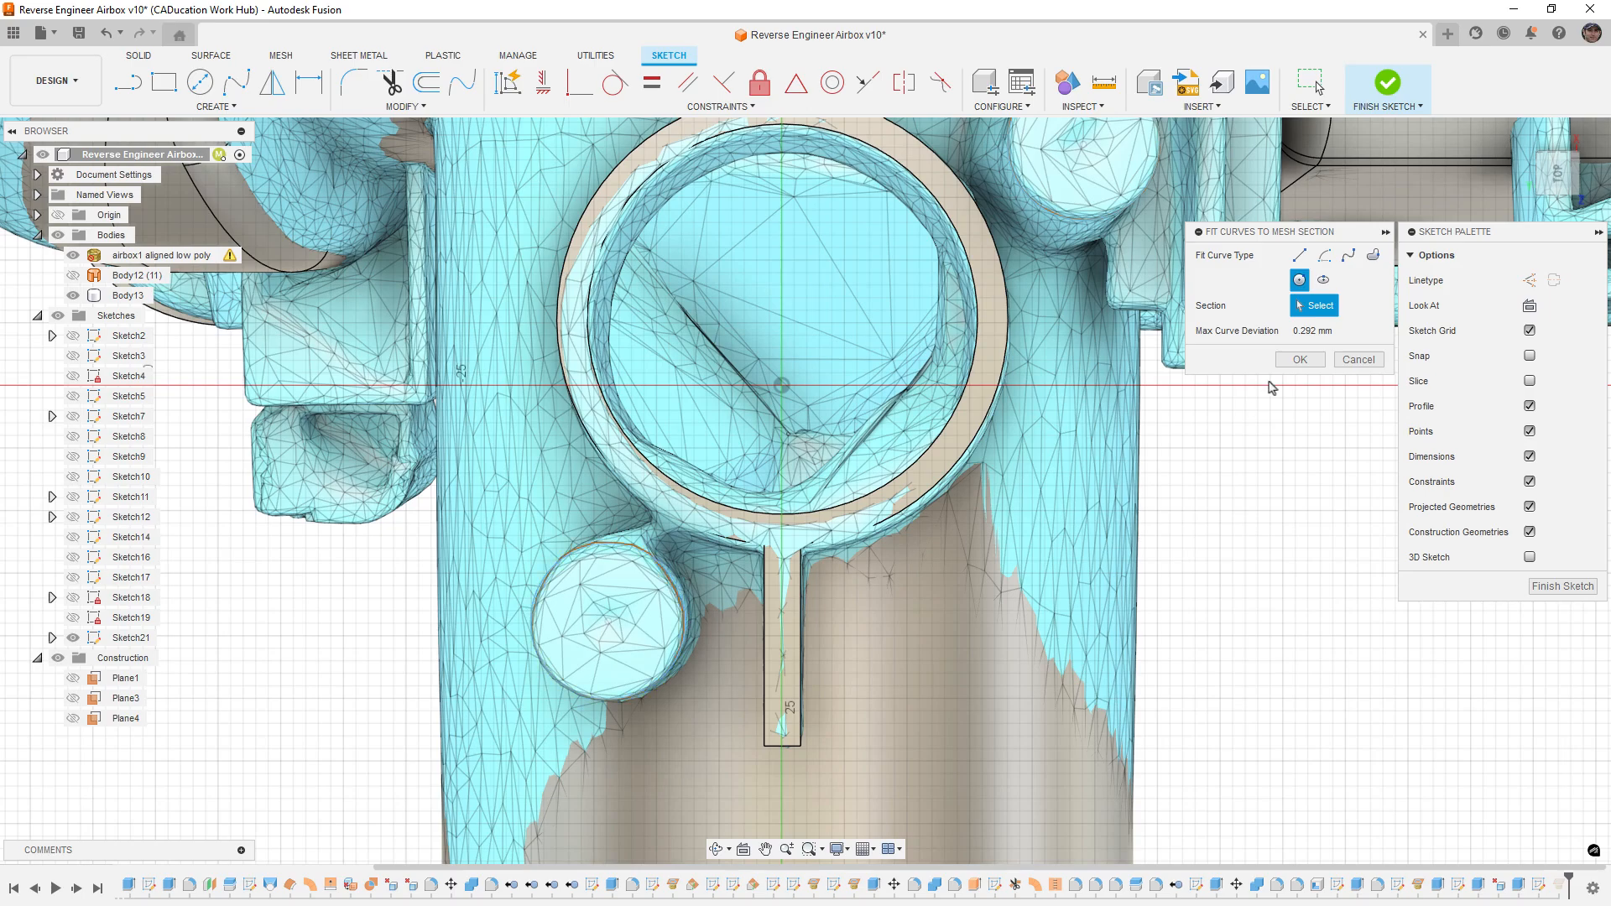
click(1301, 359)
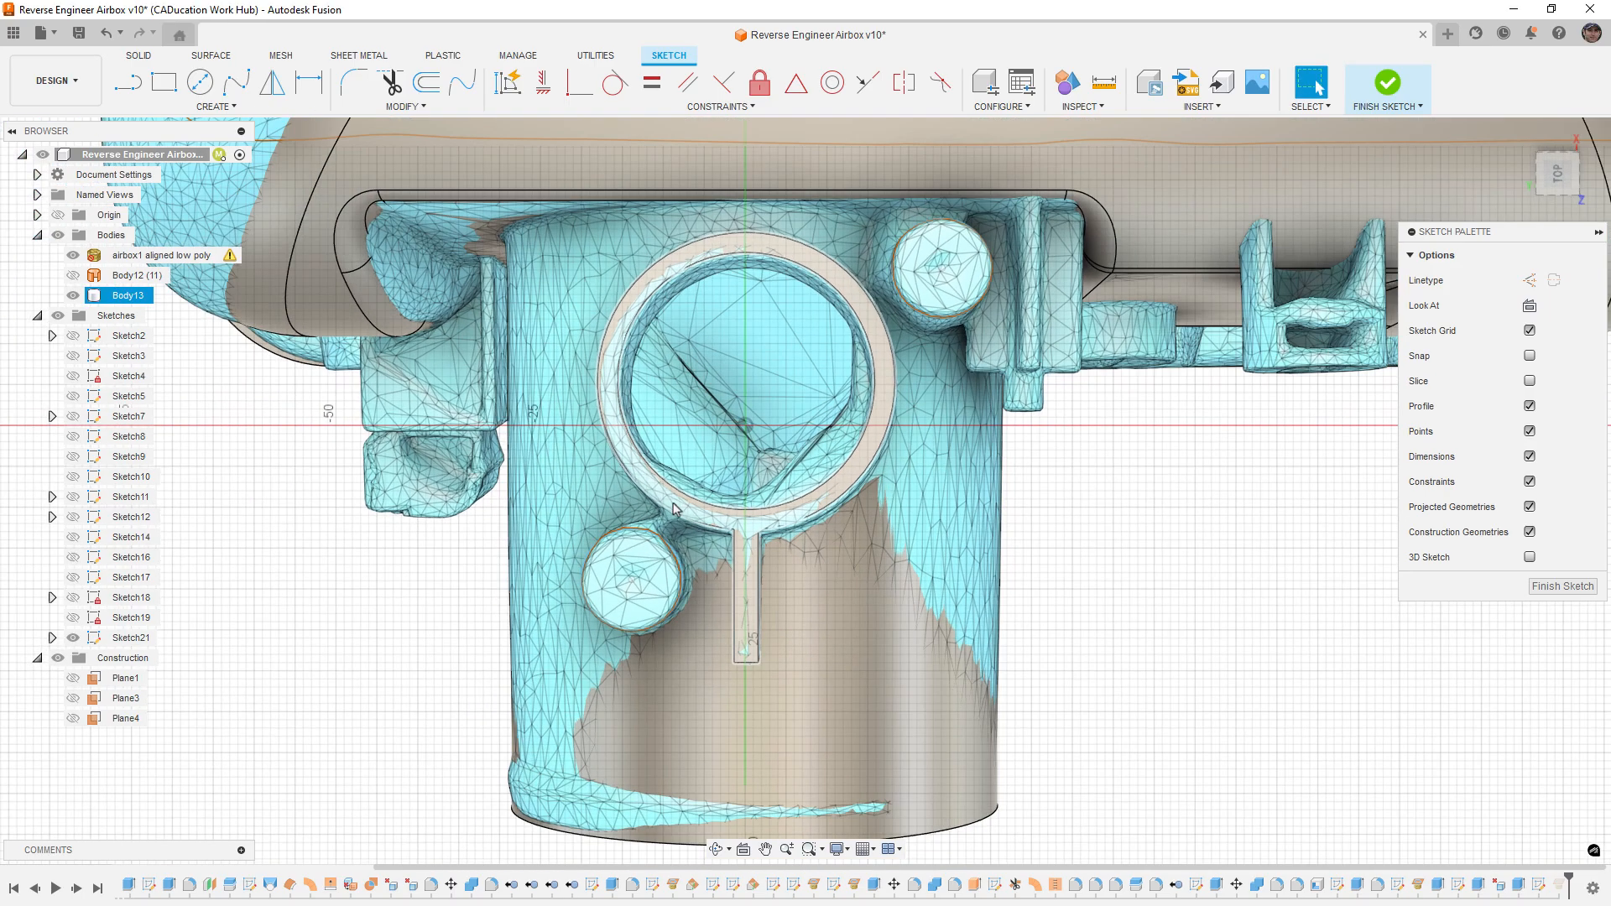
Step: Hide the airbox scan mesh and dimension both fitted boss circles to a 12 mm diameter
click(73, 255)
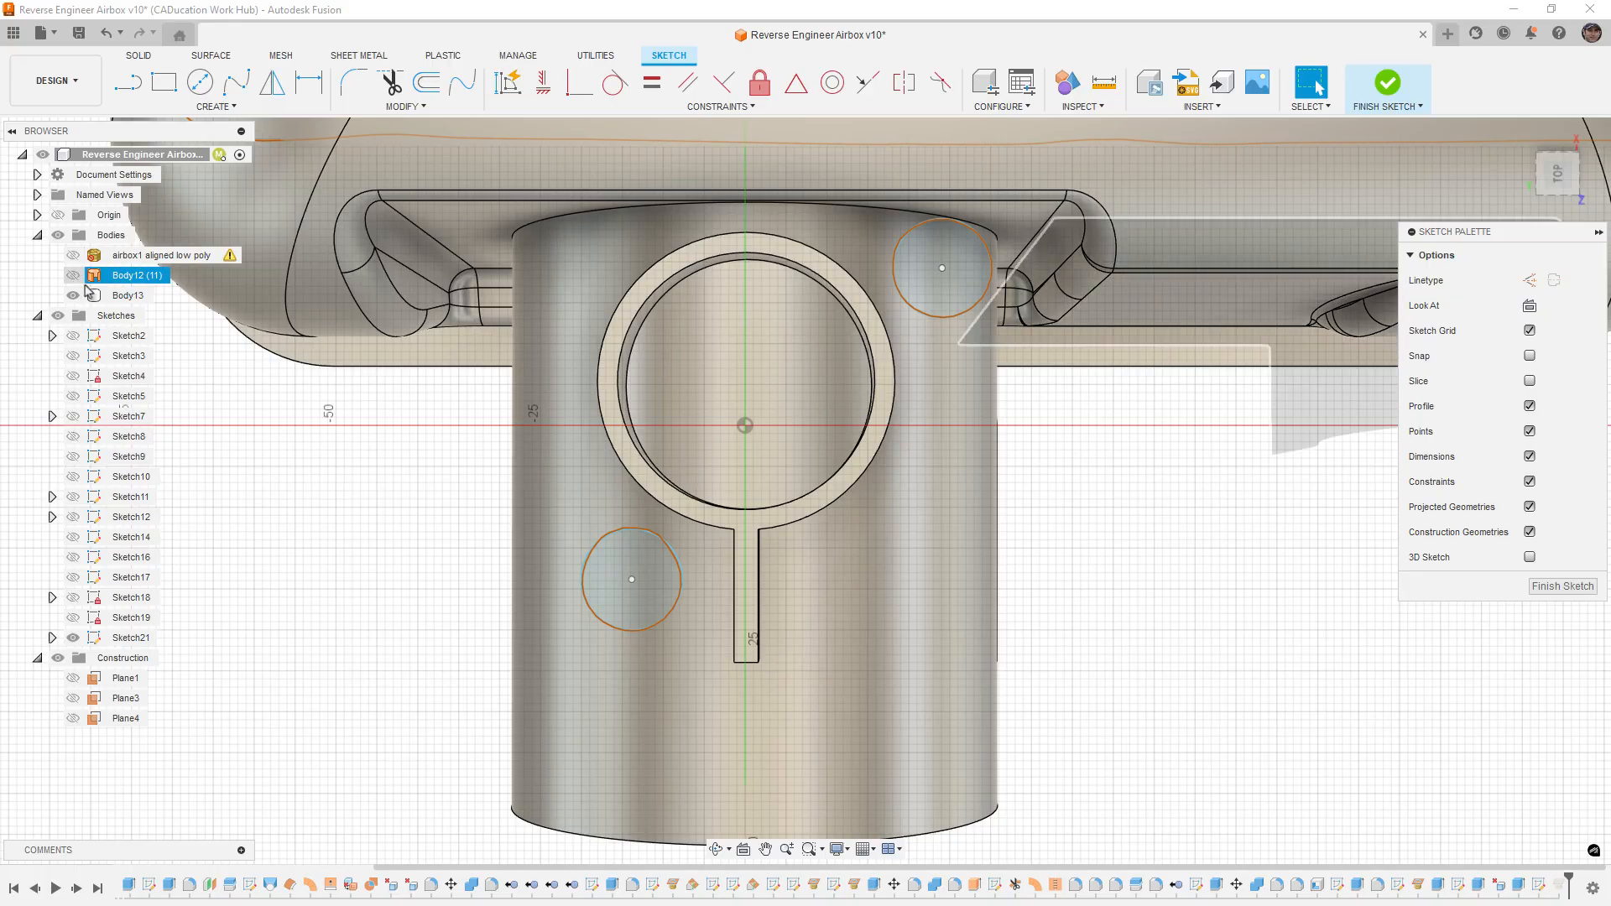
click(659, 573)
click(690, 572)
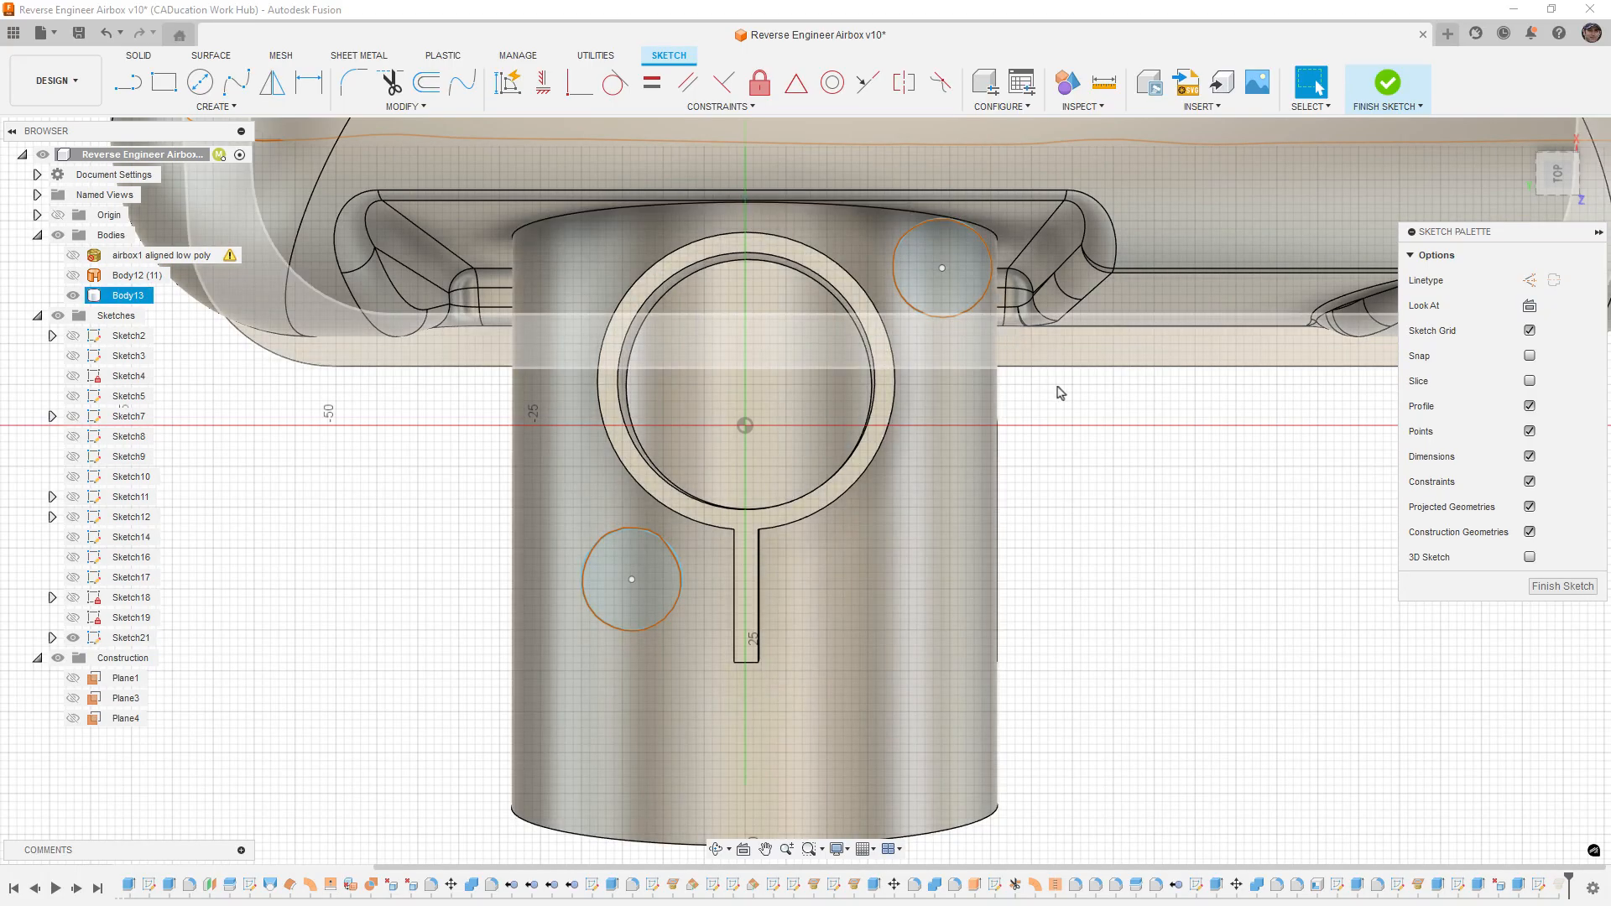
key(d)
click(980, 300)
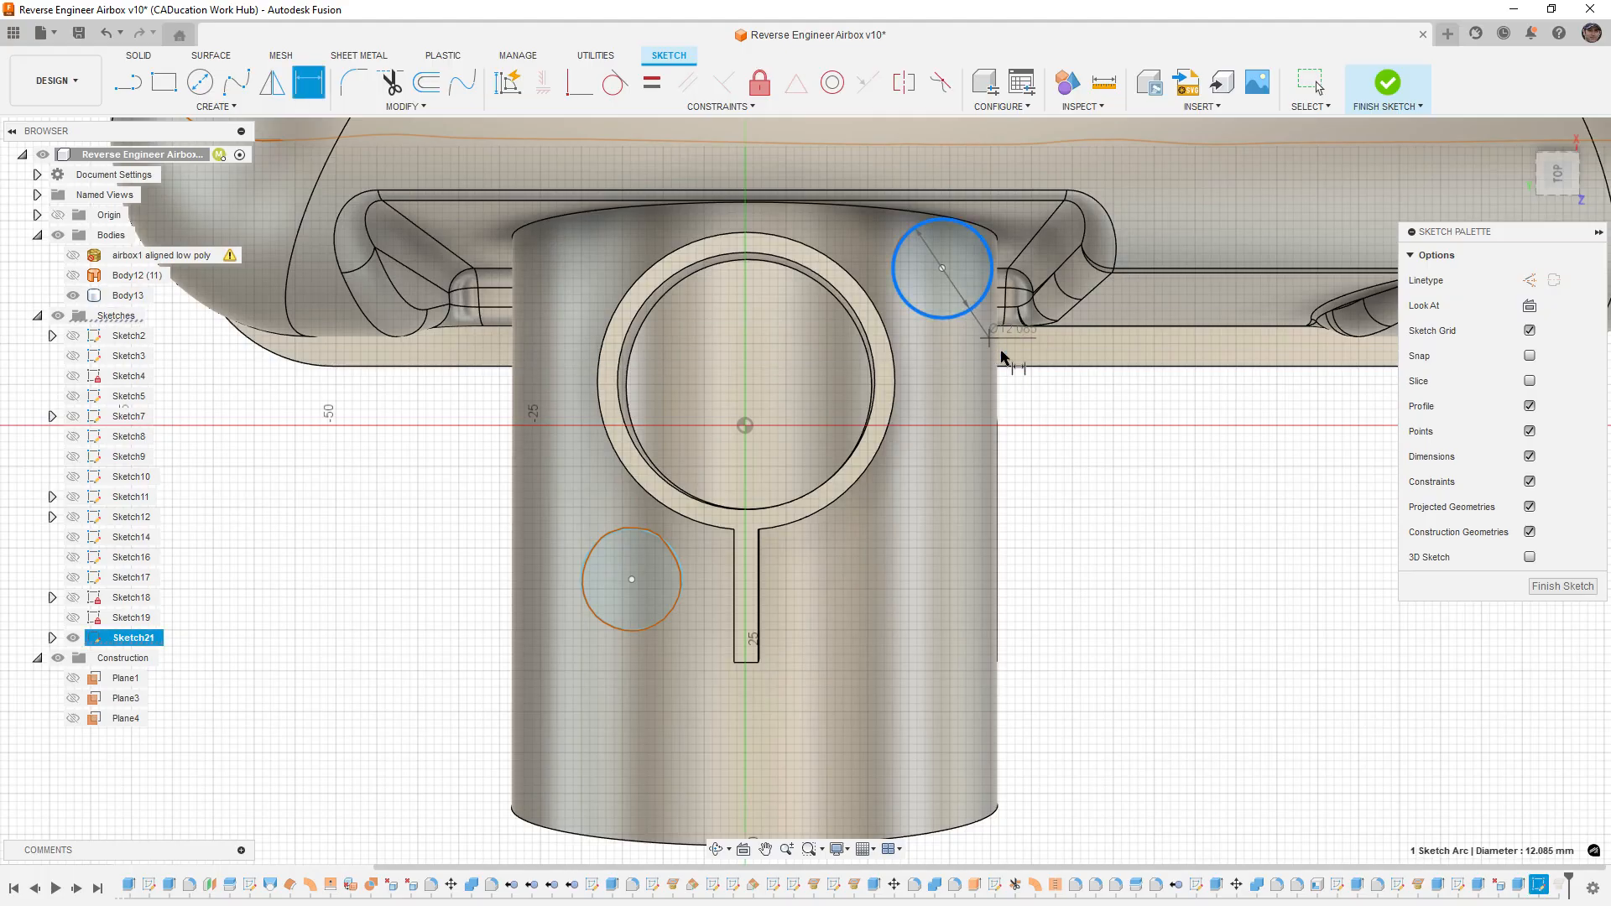
click(1078, 425)
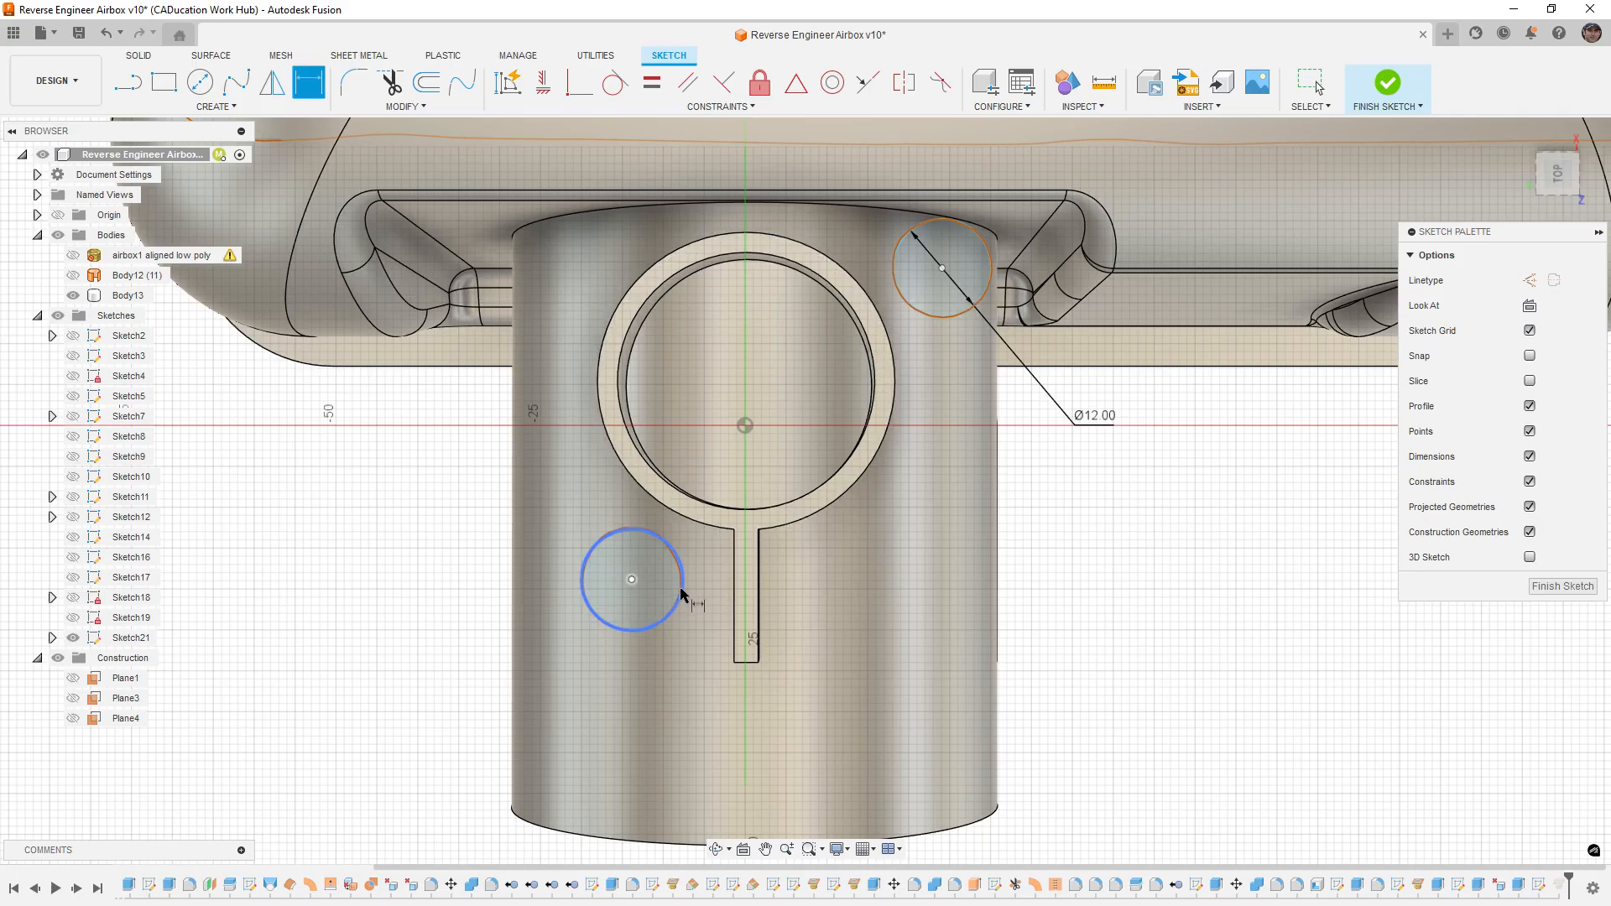
click(679, 610)
click(470, 619)
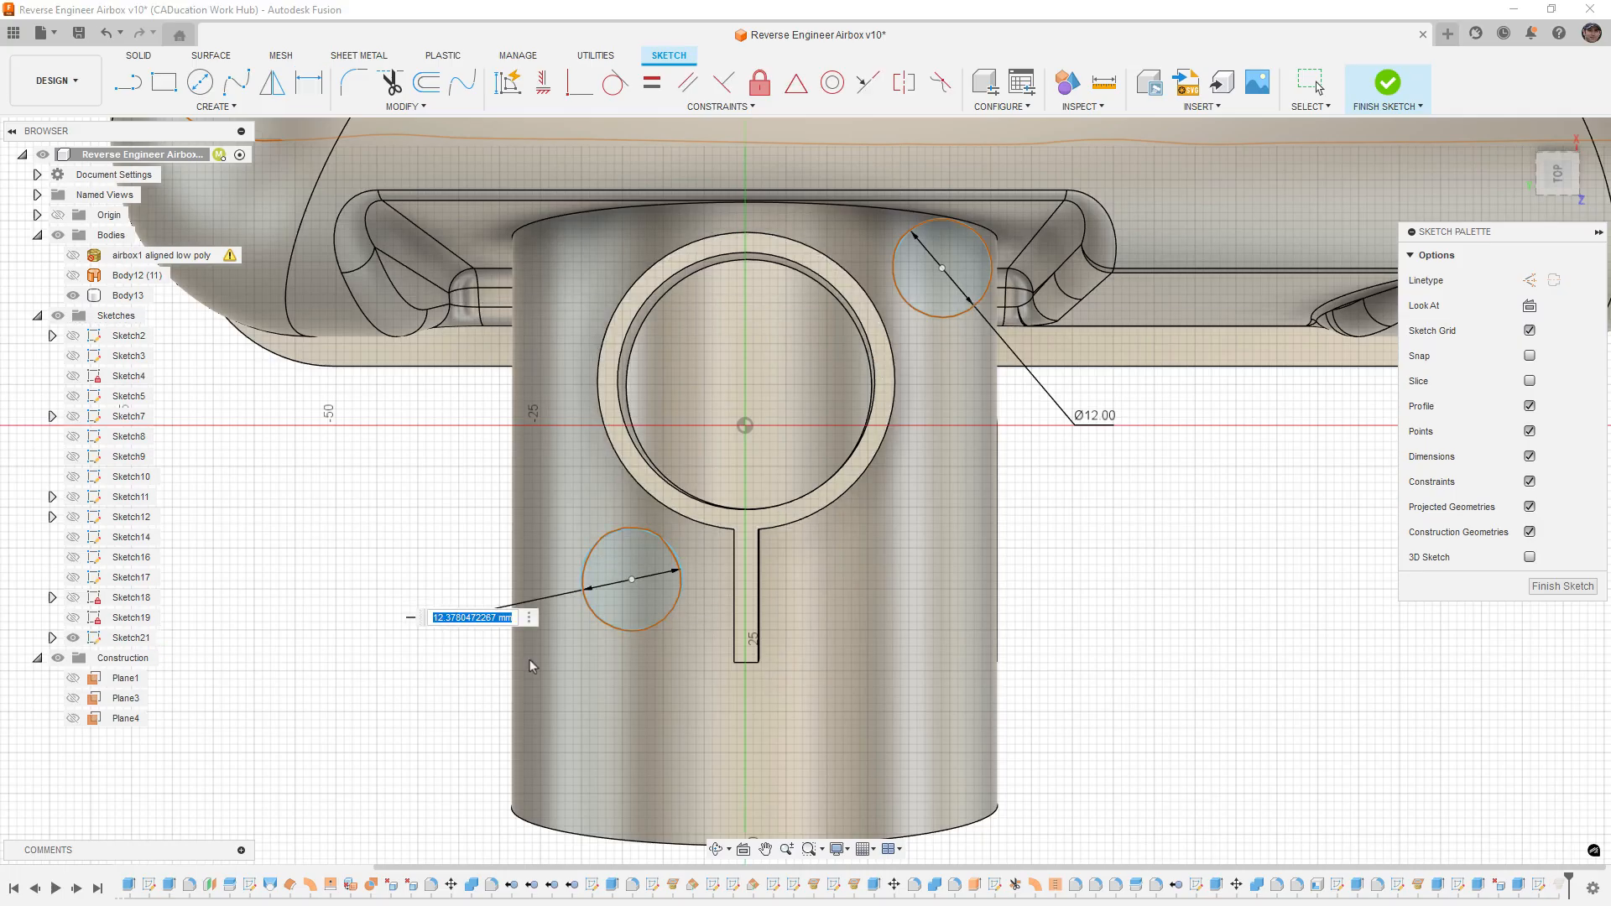
text(12)
key(Return)
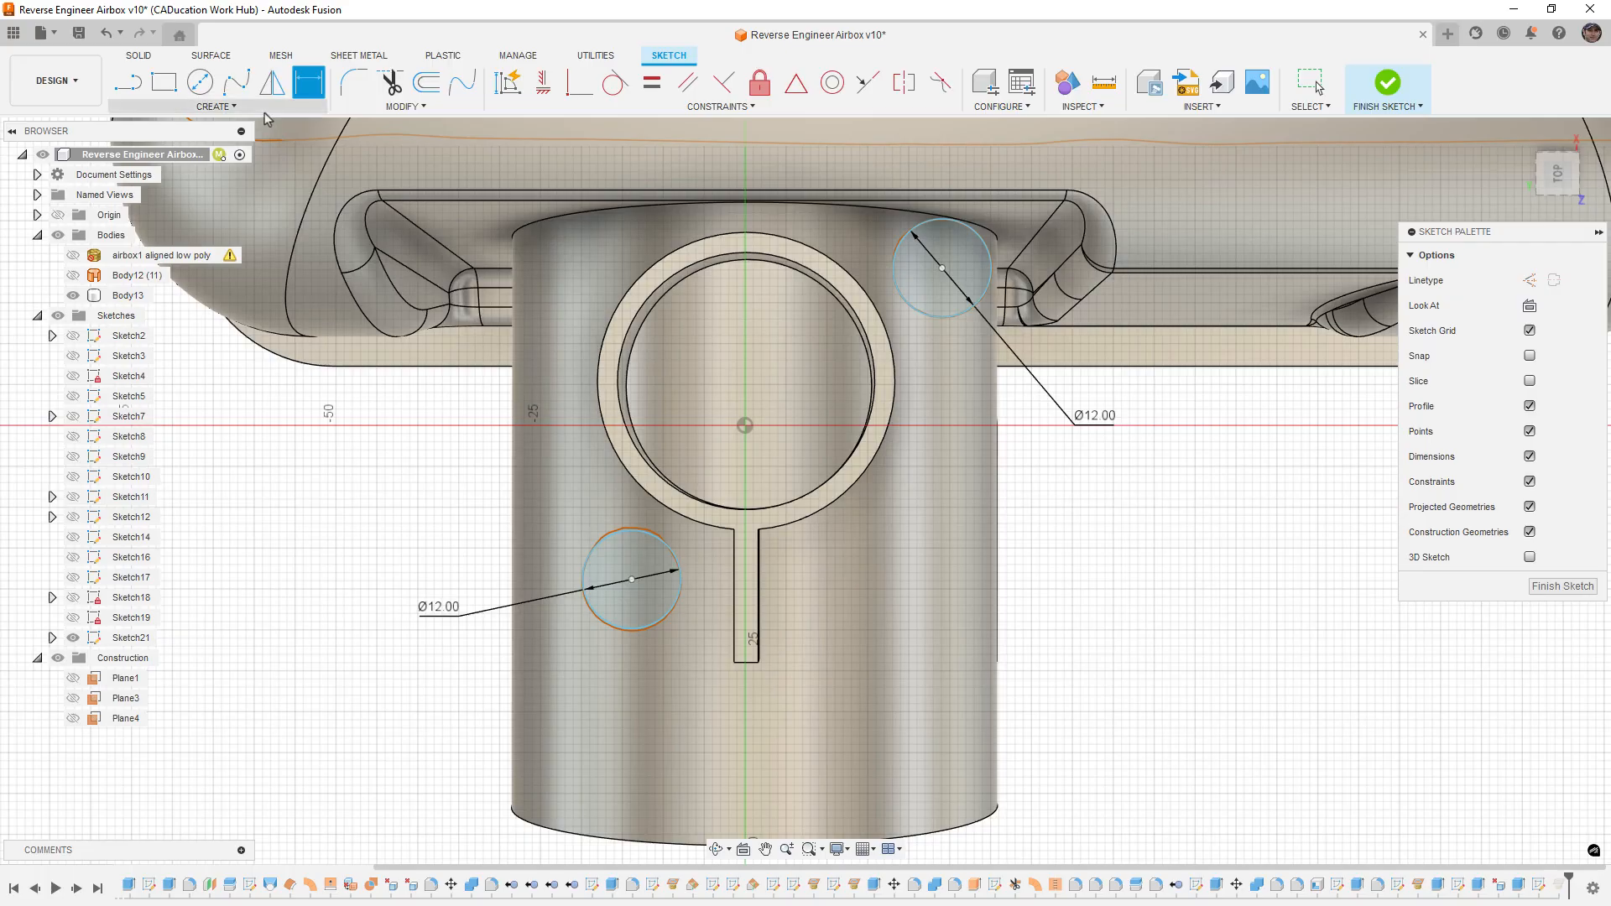
Step: Project the port ring's inner circular edge into the sketch with the projection link kept on
click(220, 107)
mouse_move(192, 382)
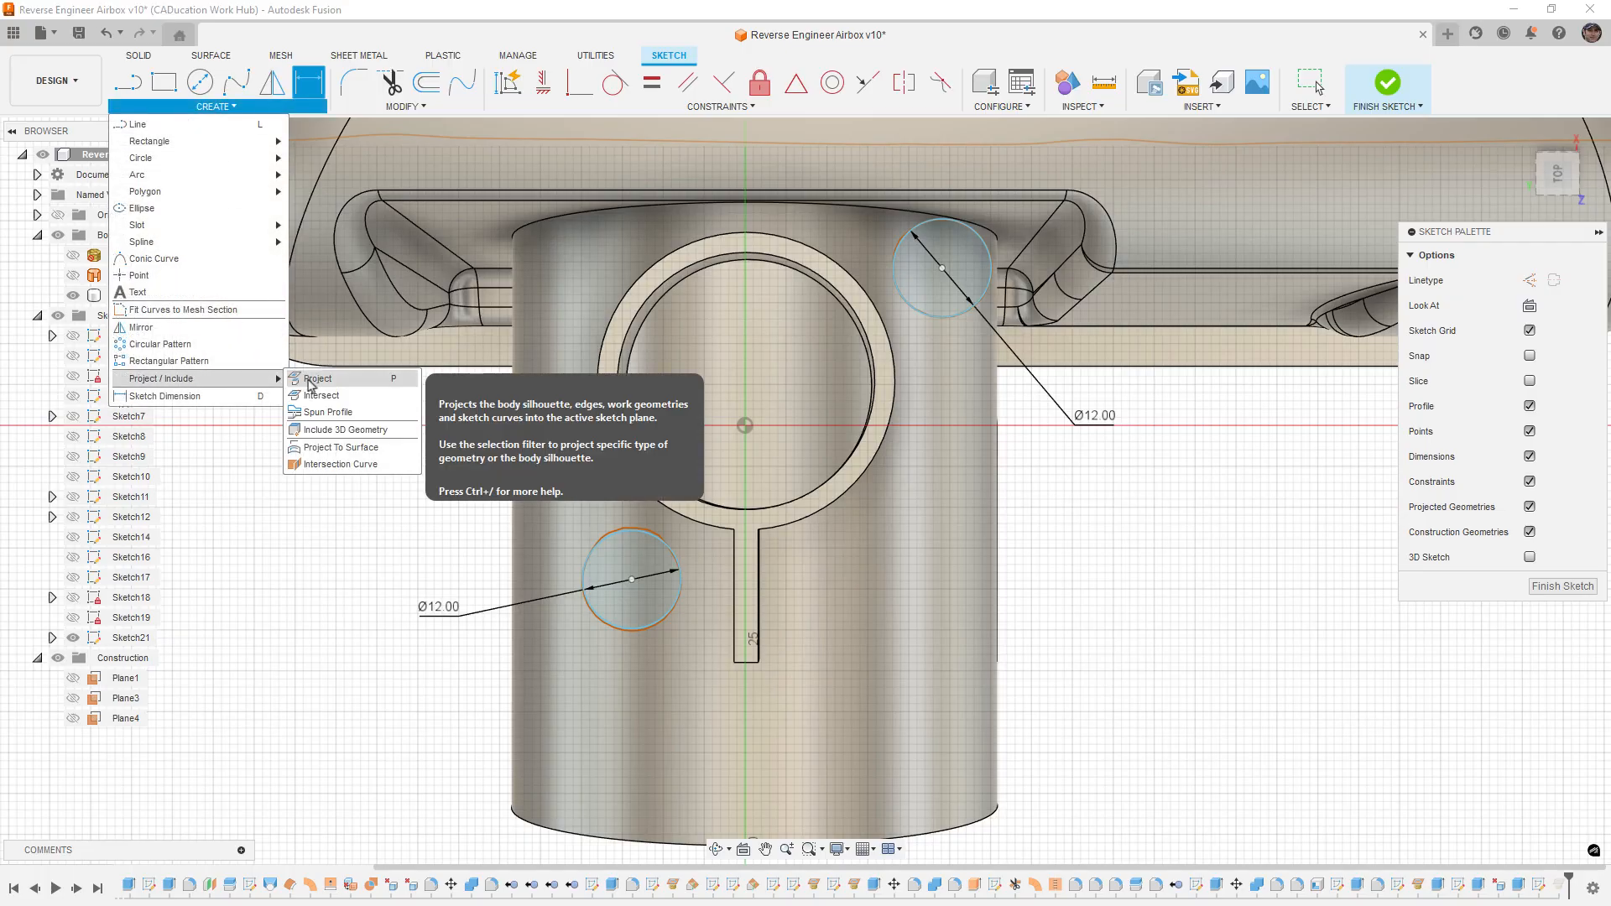
click(319, 379)
click(858, 312)
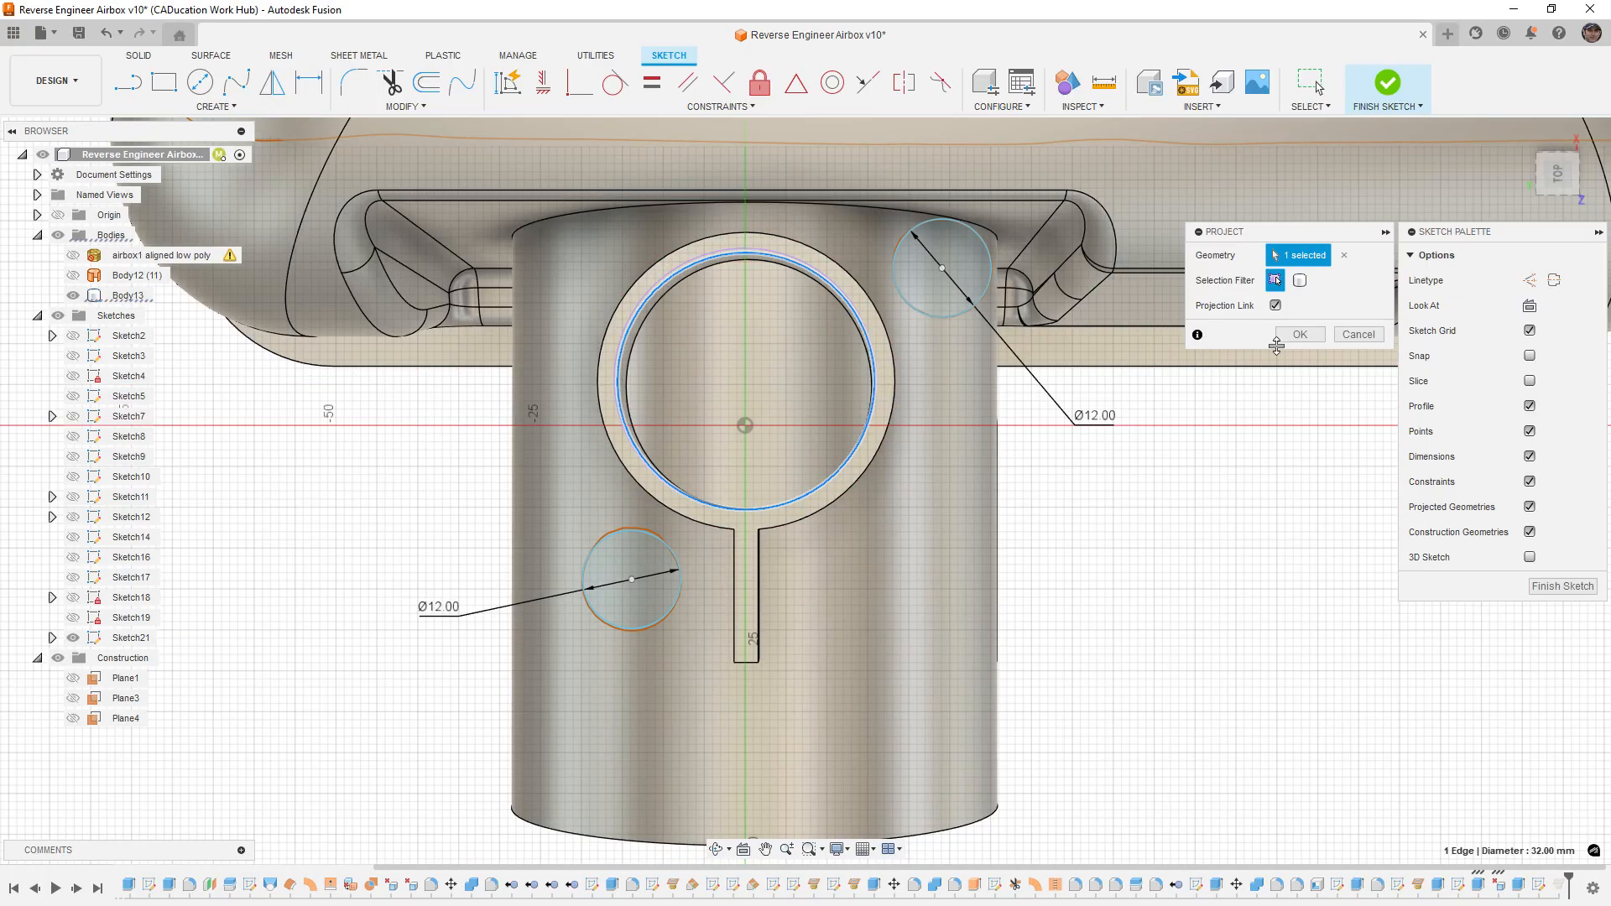
click(1300, 334)
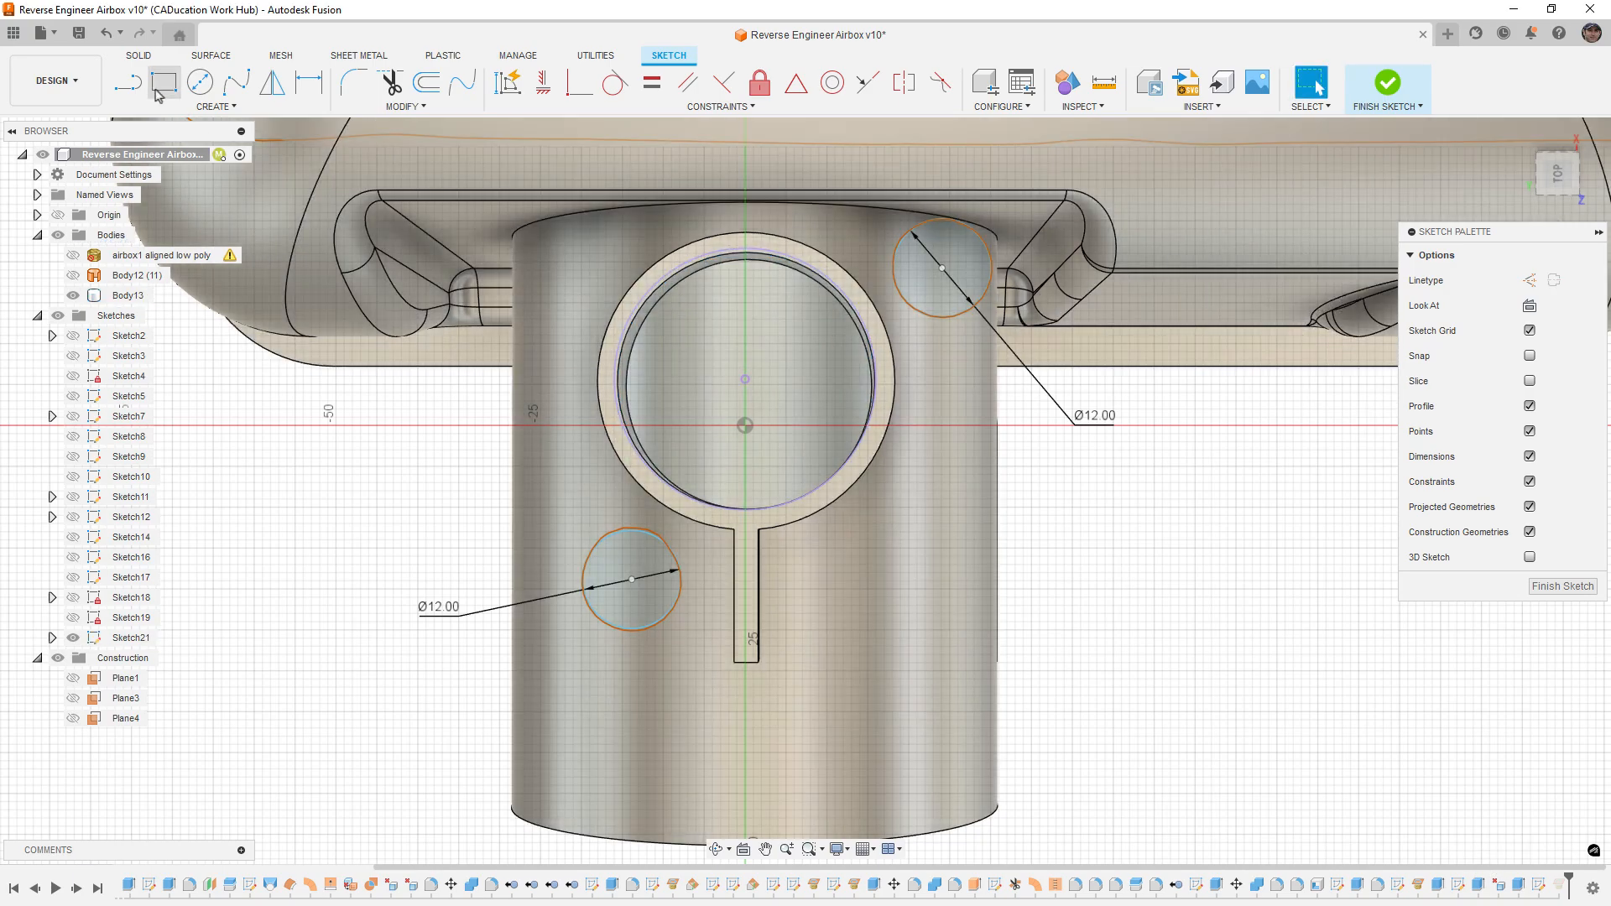
Step: Draw a line between the centres of the two boss circles and convert it to construction geometry
click(128, 81)
click(631, 580)
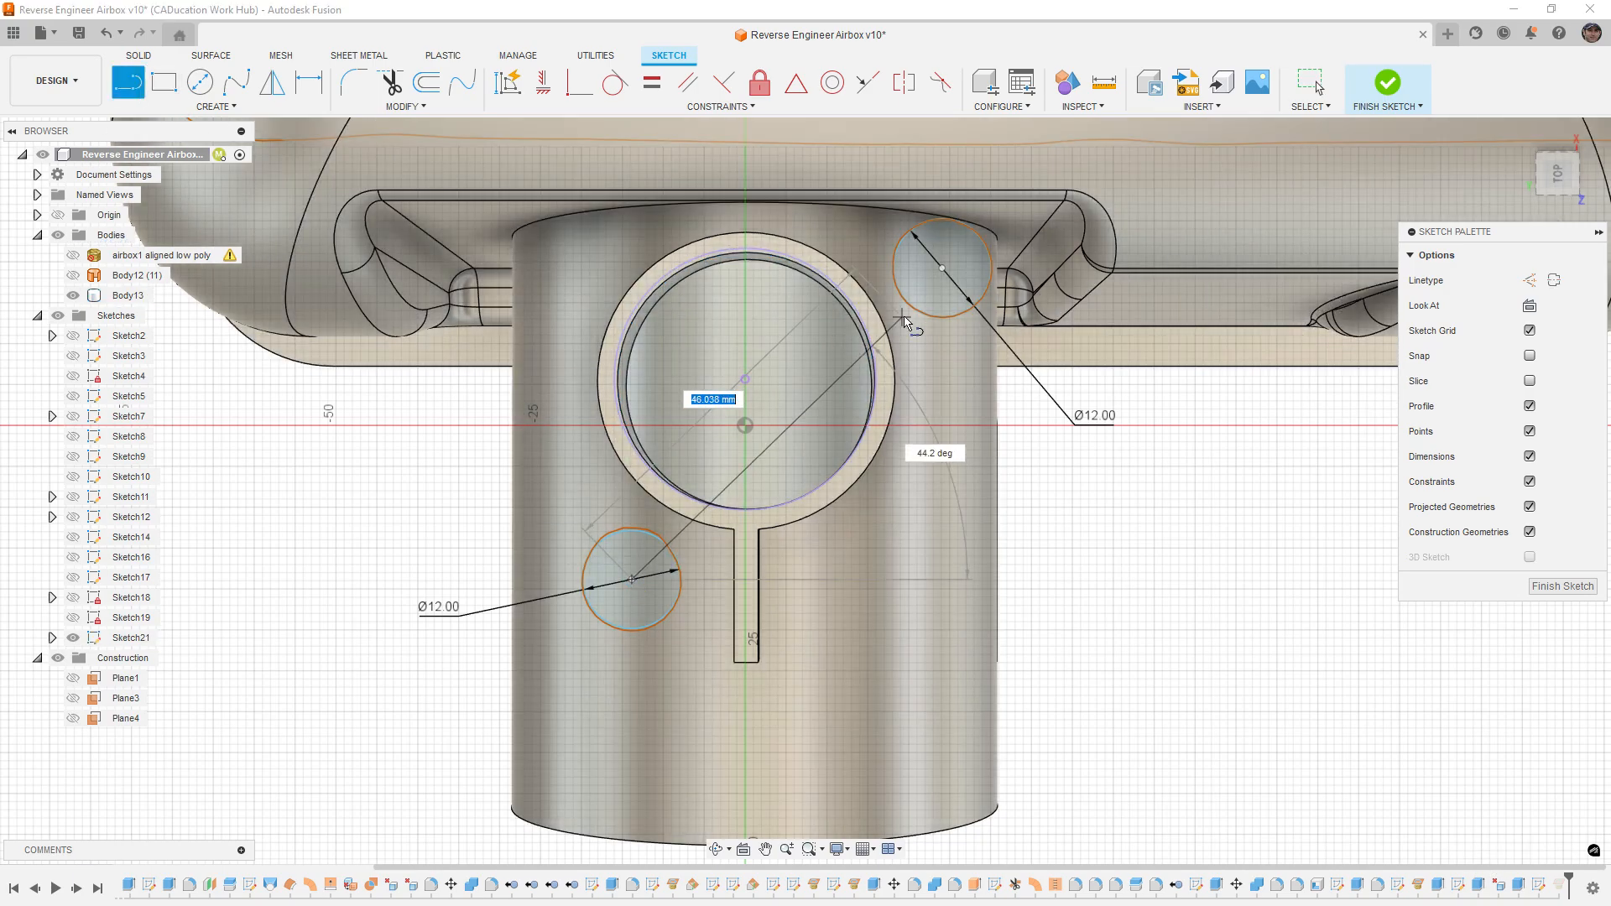
click(941, 269)
key(Escape)
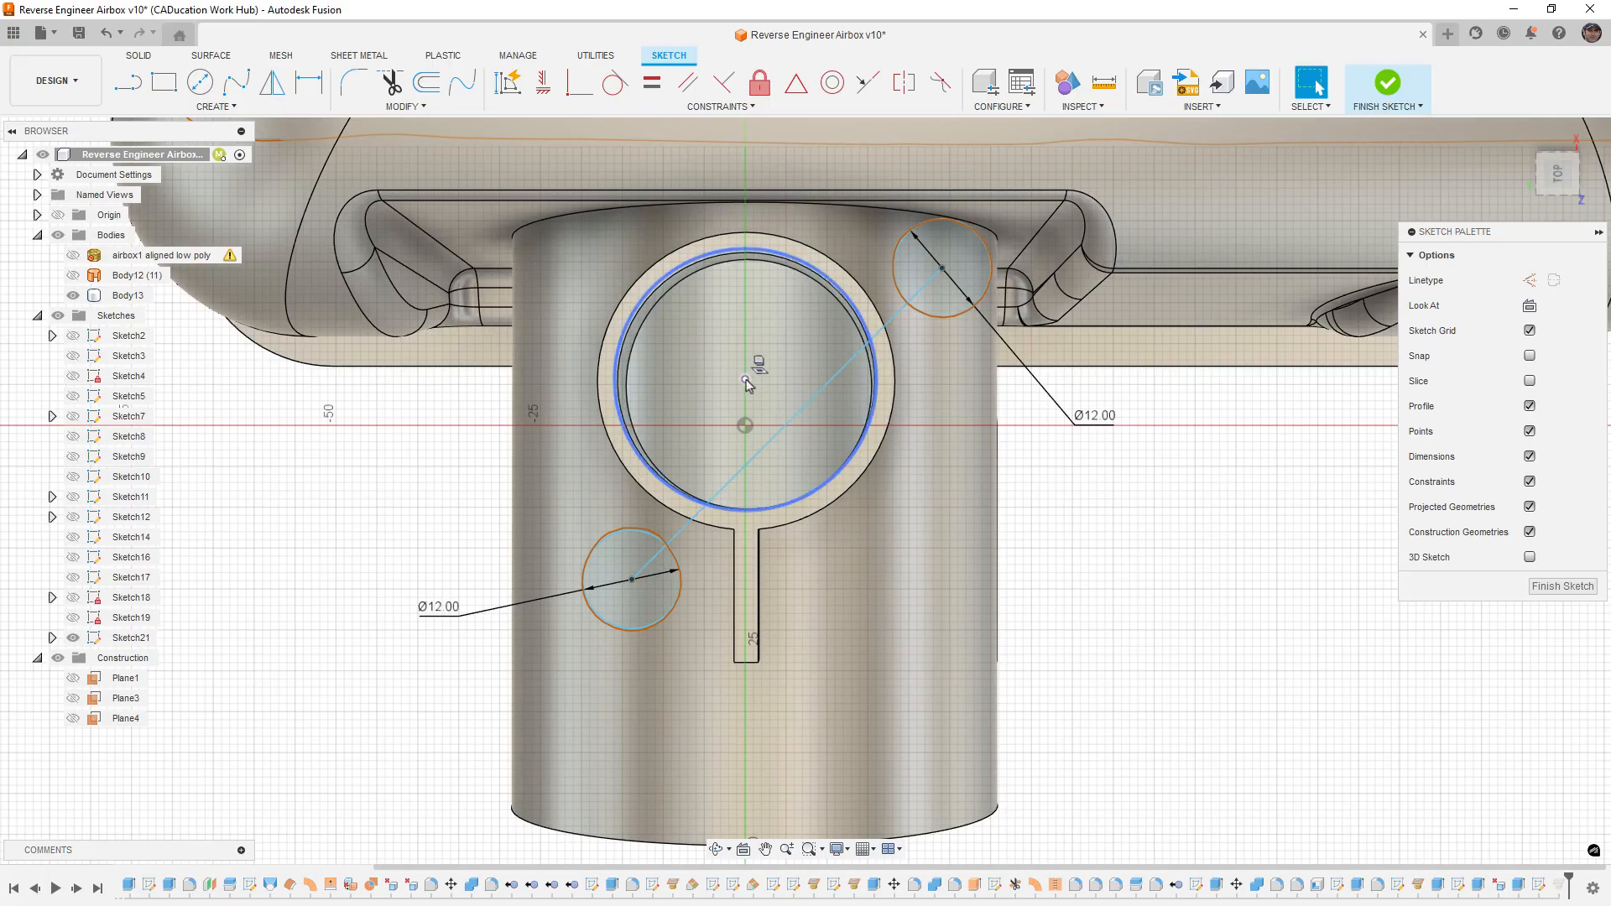
click(765, 447)
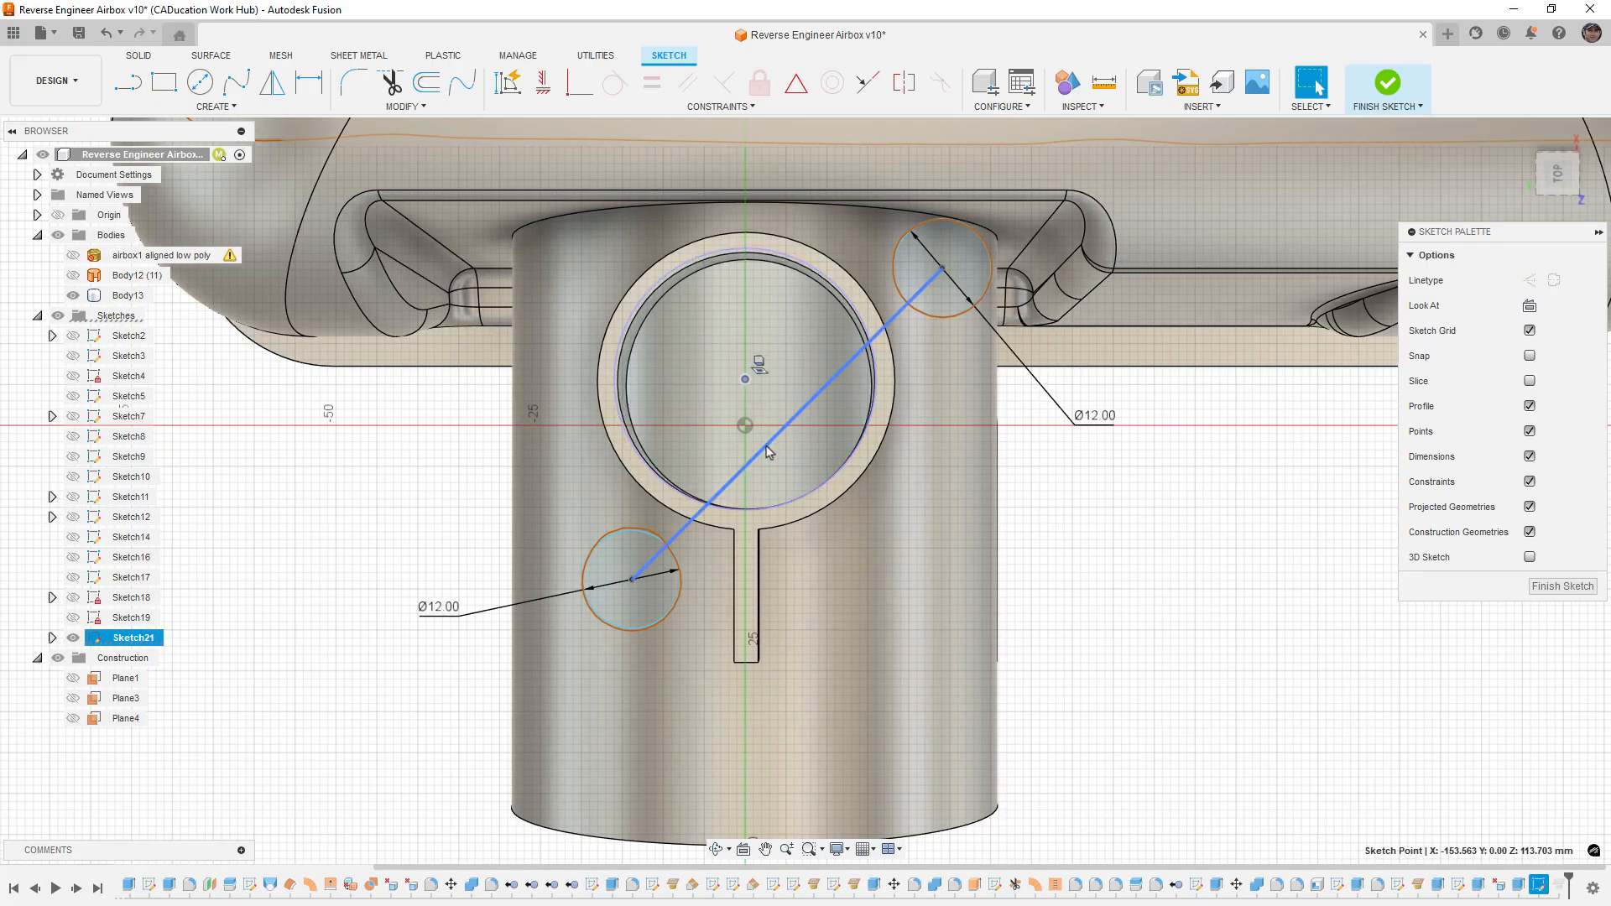
key(x)
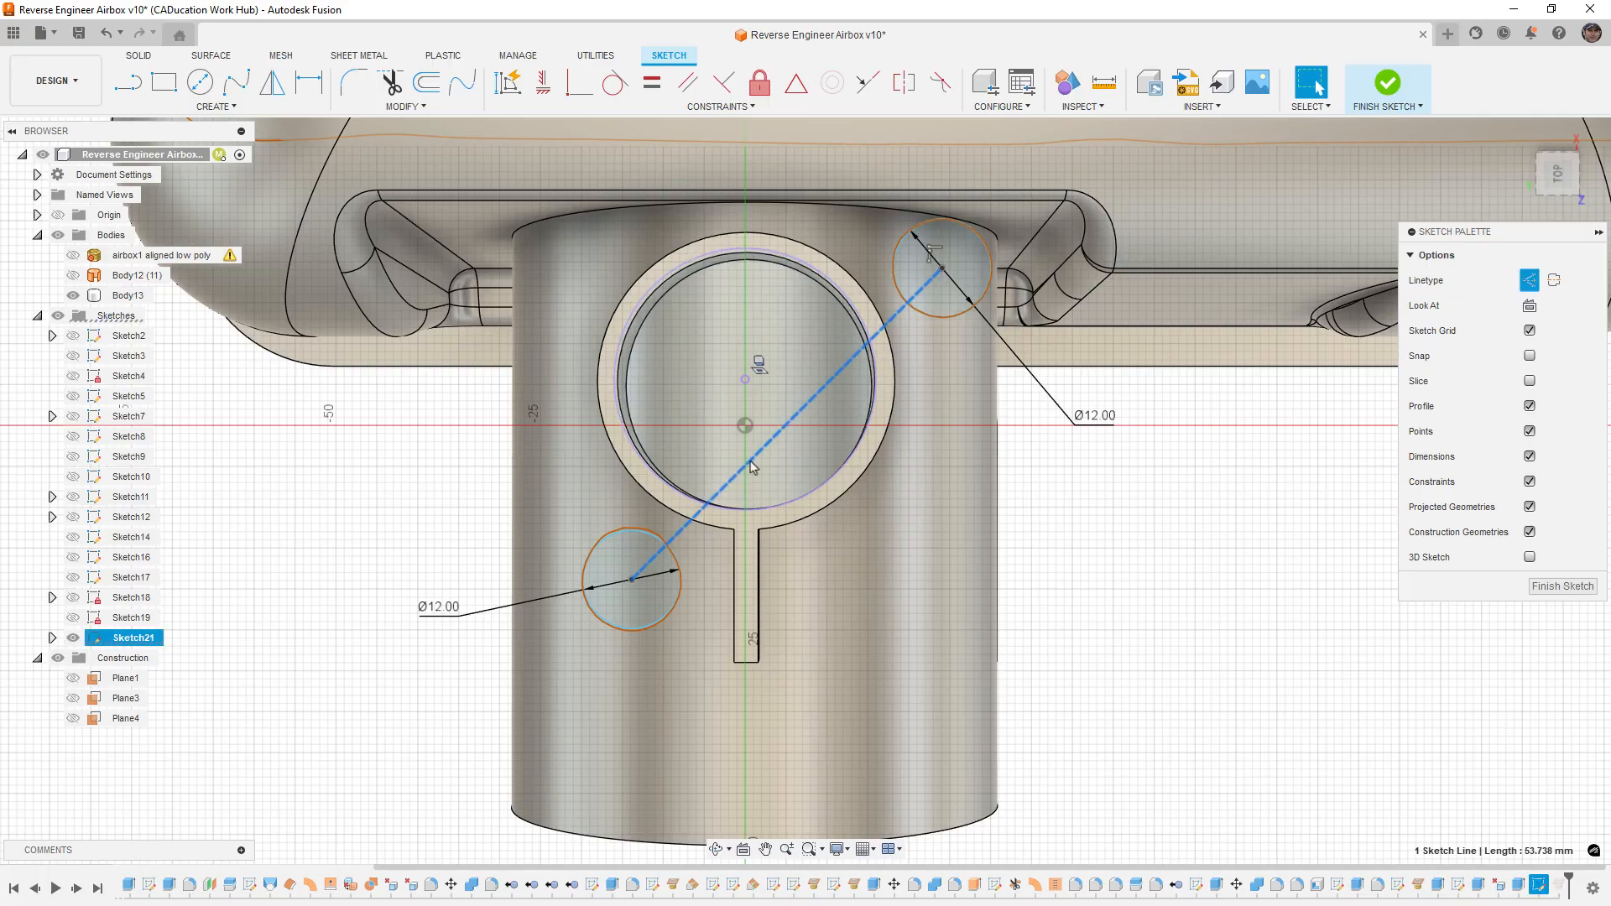
click(495, 482)
Step: Convert the projected port circle to construction geometry
scroll(768, 537, down, 3)
shift+middle_drag(781, 577, 778, 480)
scroll(757, 378, up, 3)
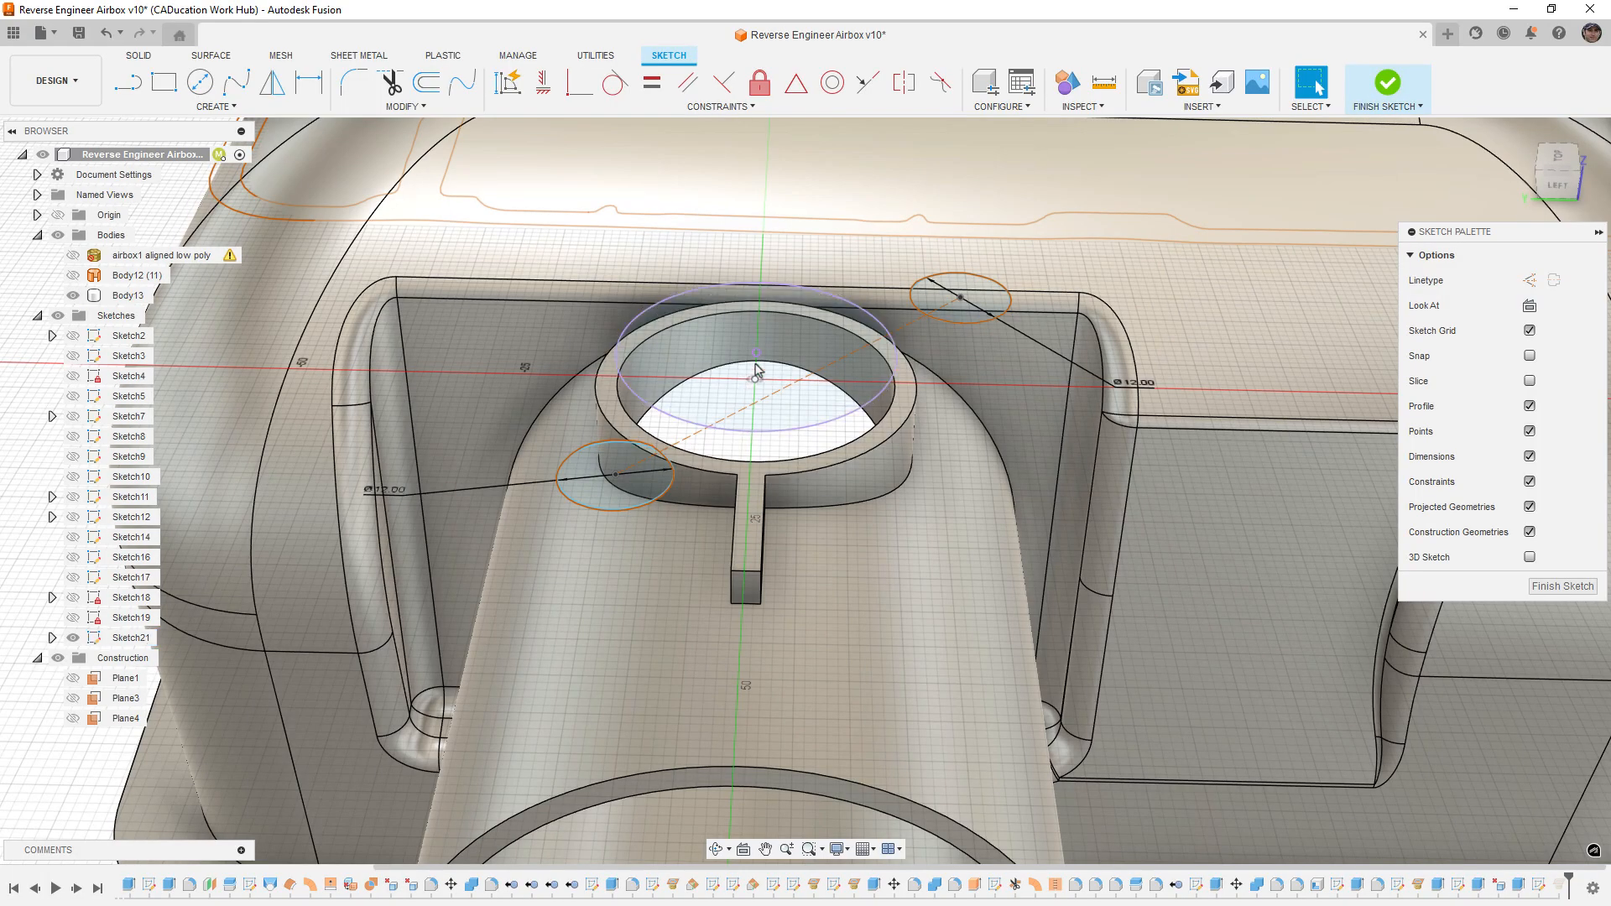
click(896, 355)
key(x)
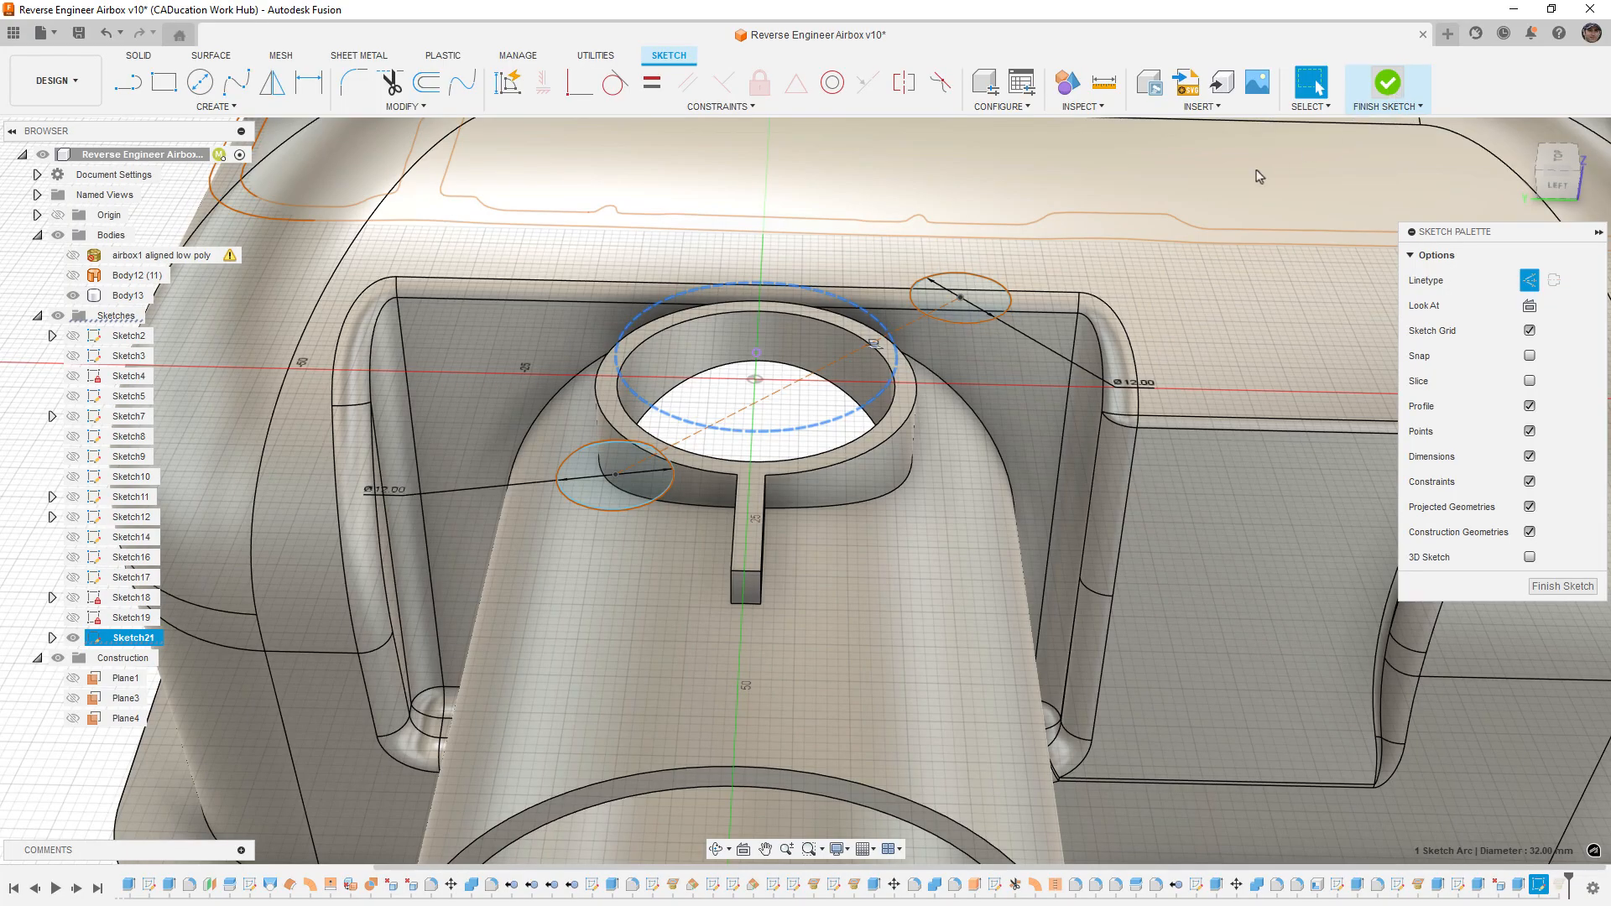
Step: Finish the boss sketch, show the scan mesh, and set up a two-sided extrusion of both boss circles with side 1 reaching the airbox body
click(1376, 92)
click(73, 255)
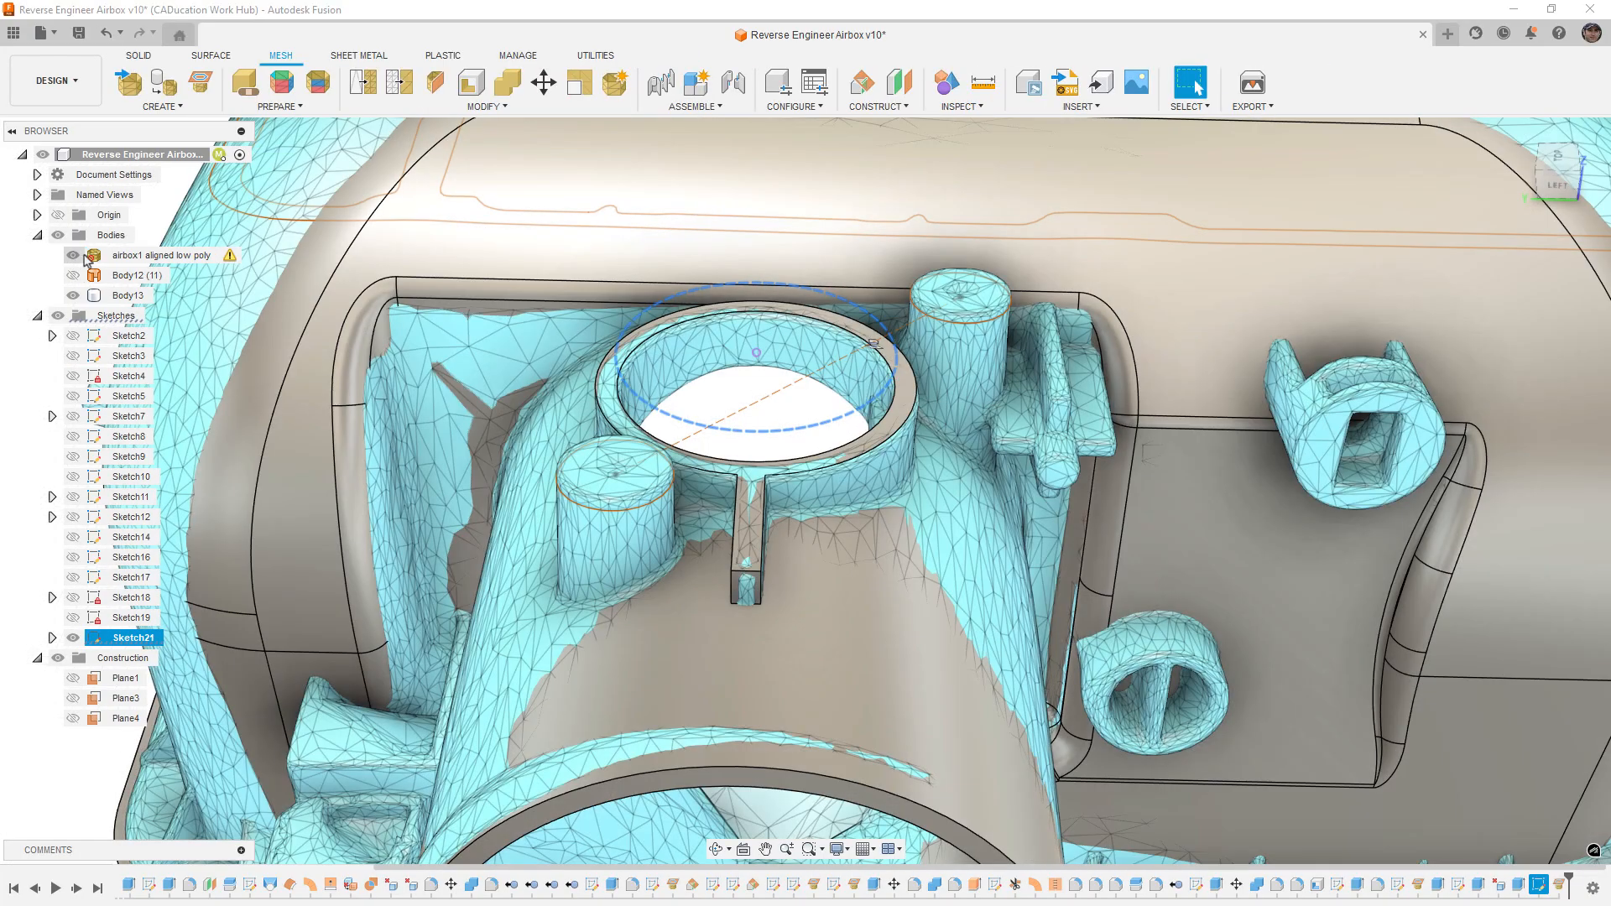
click(139, 56)
click(163, 81)
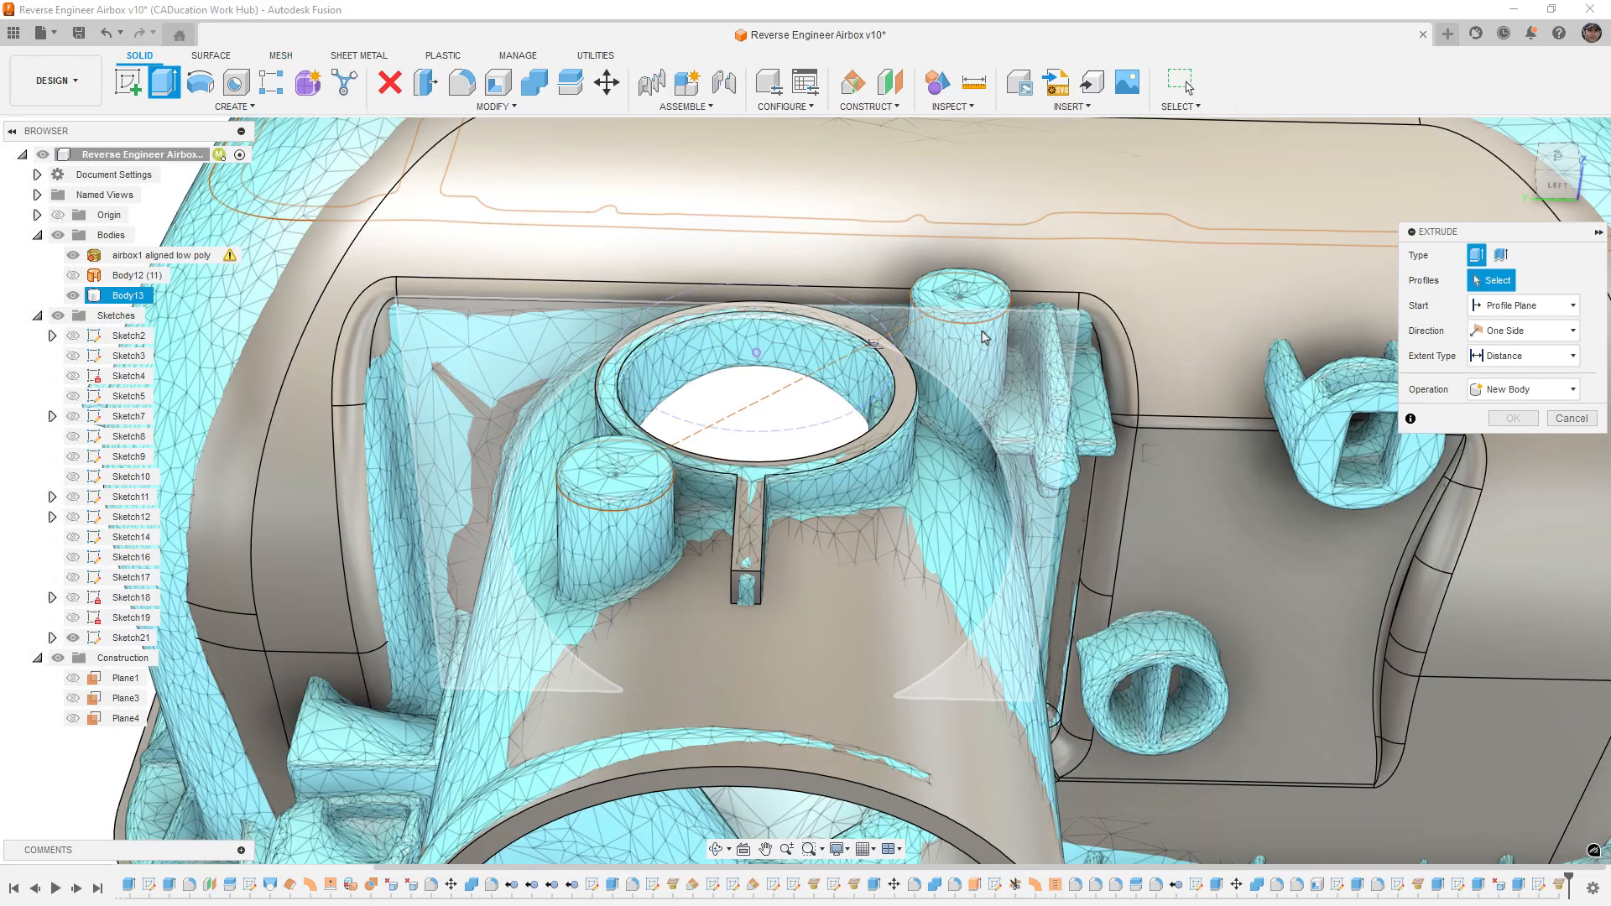
click(616, 474)
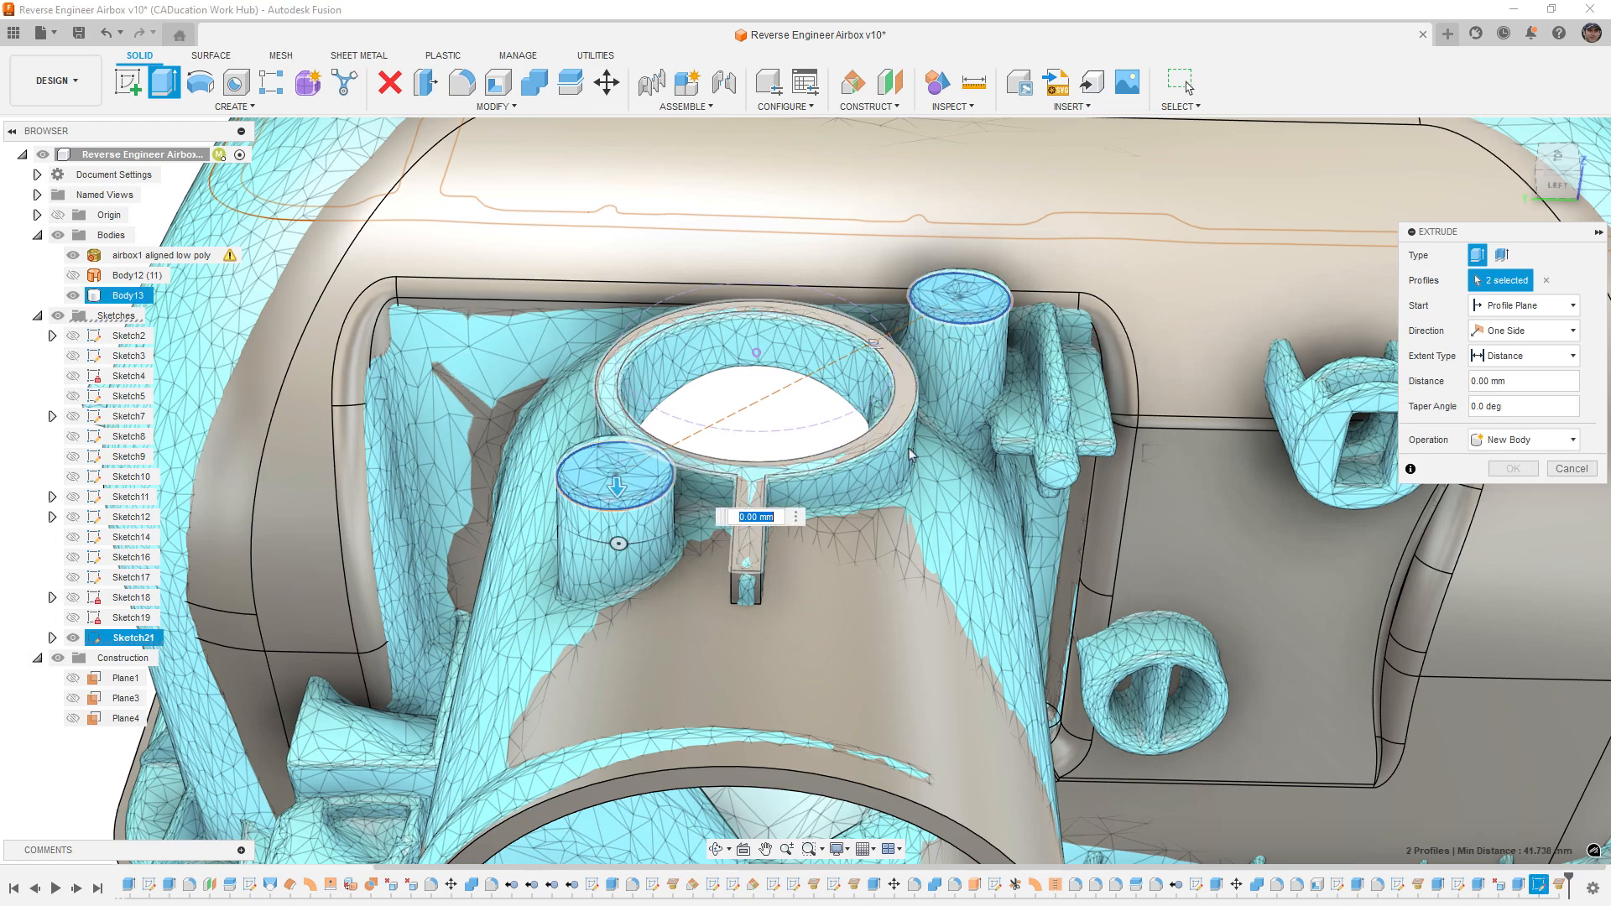
click(1532, 332)
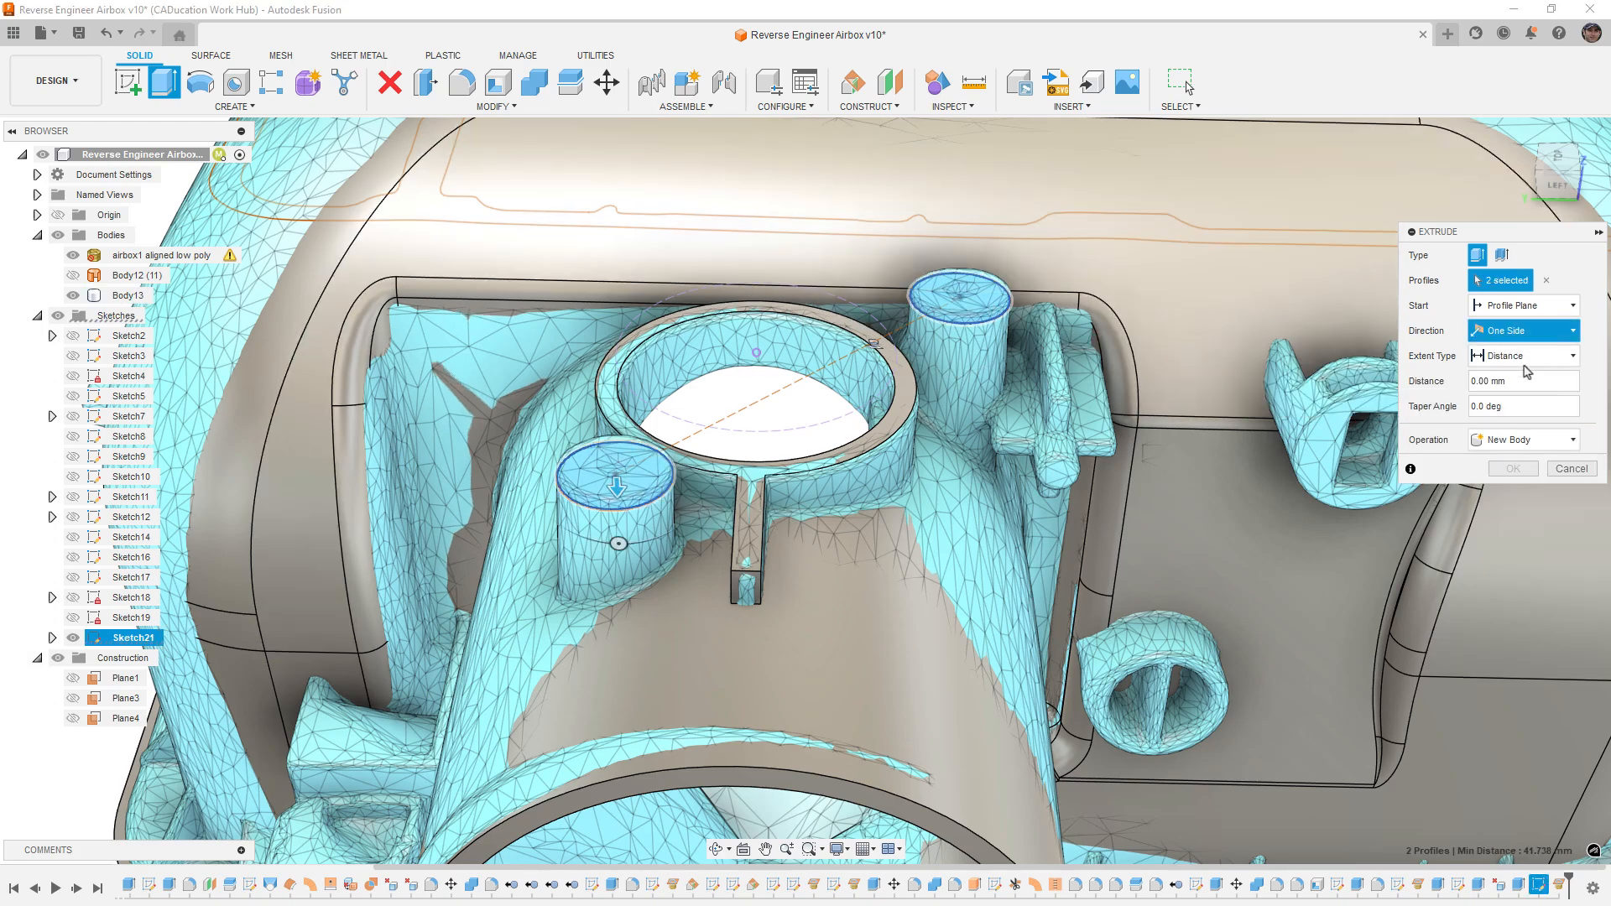
click(1532, 356)
click(1532, 379)
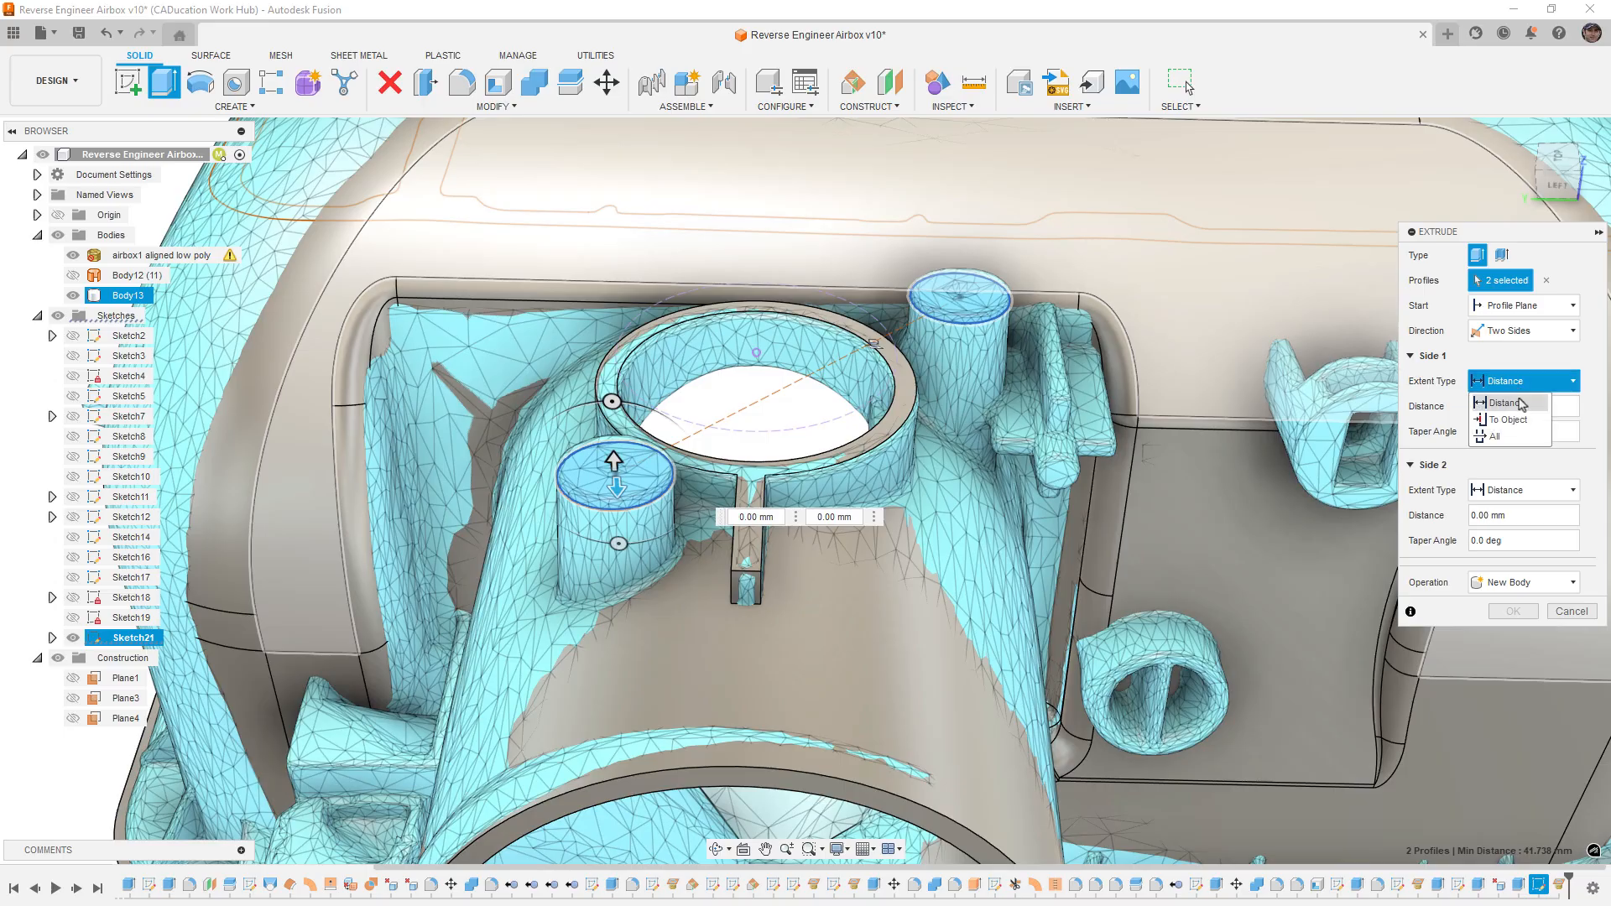
click(1518, 422)
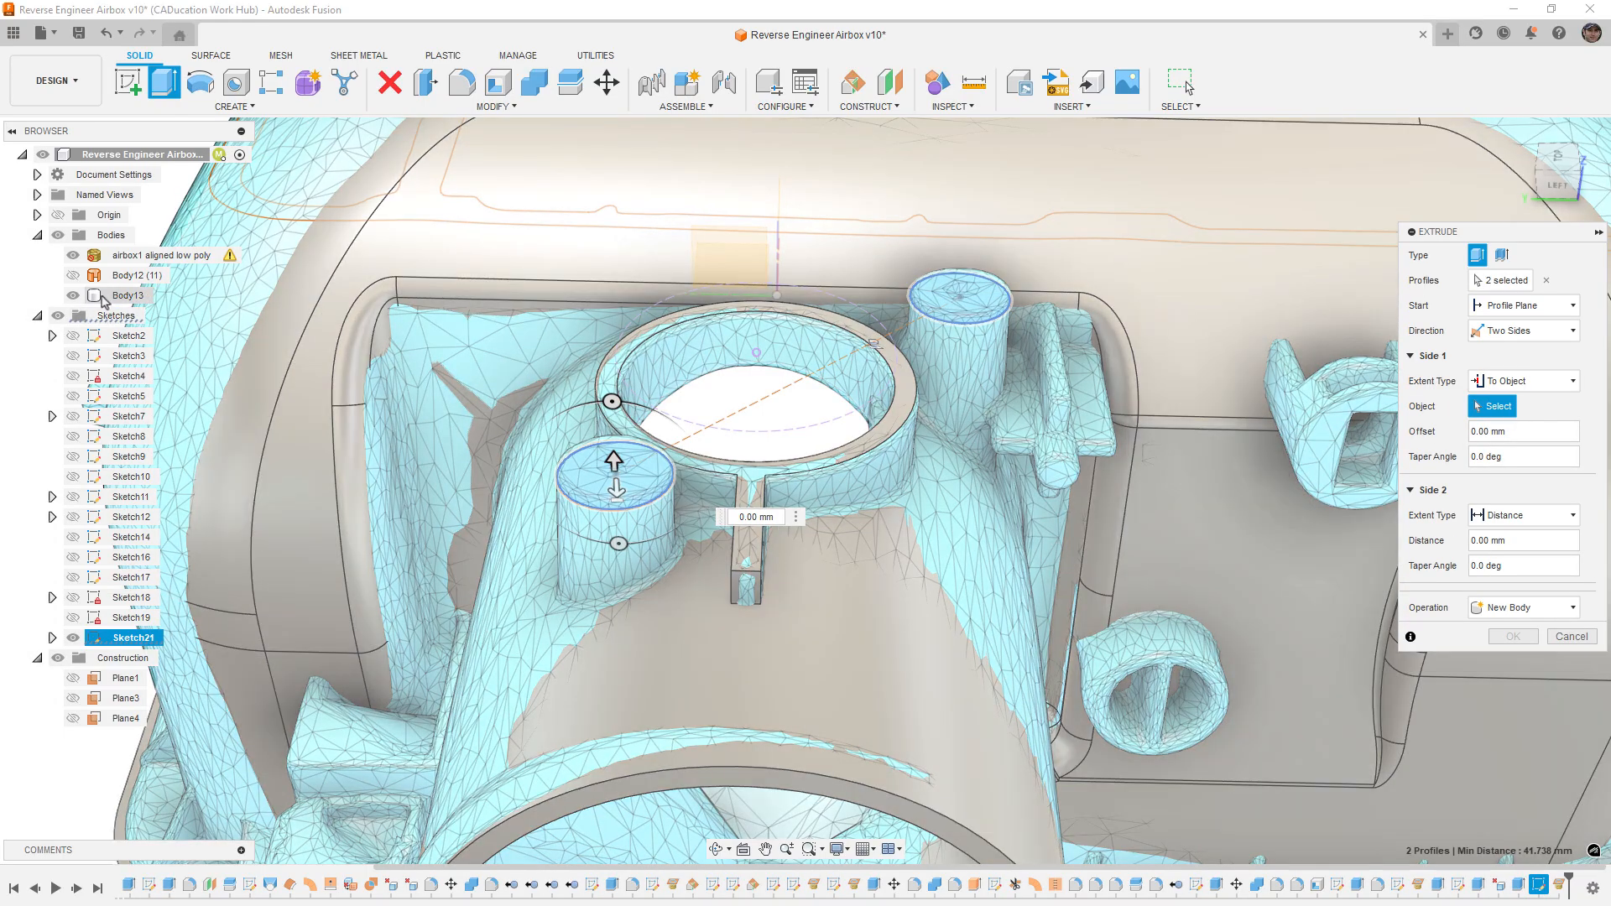
click(956, 440)
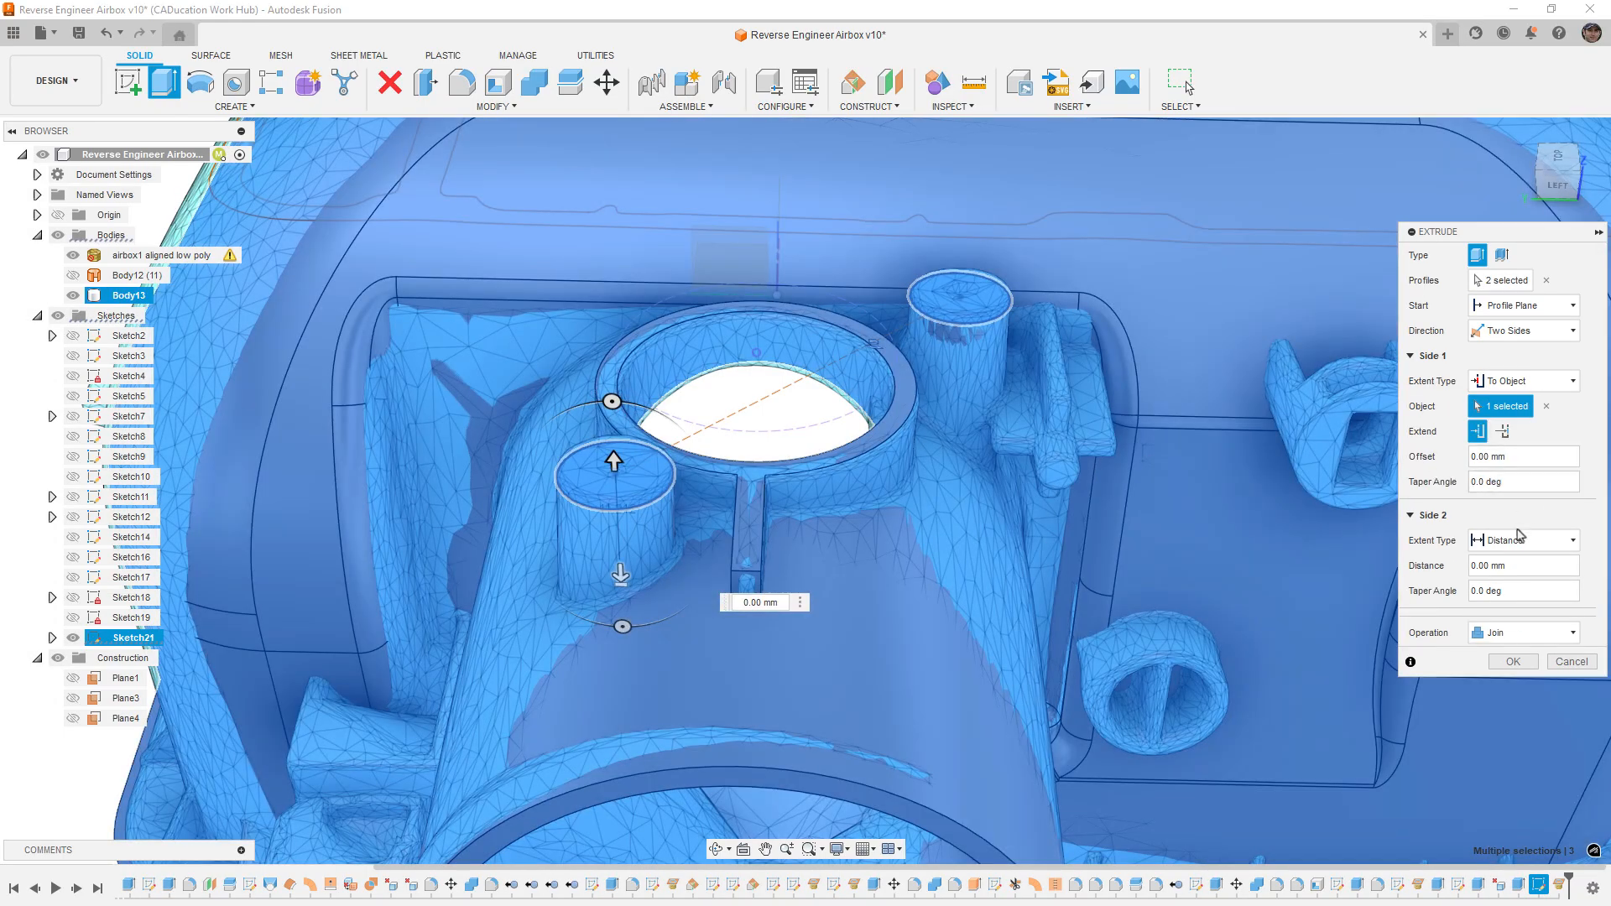
Step: Set the side 2 distance to 1 mm and complete the boss extrusion, joined to the airbox body
triple_click(1522, 567)
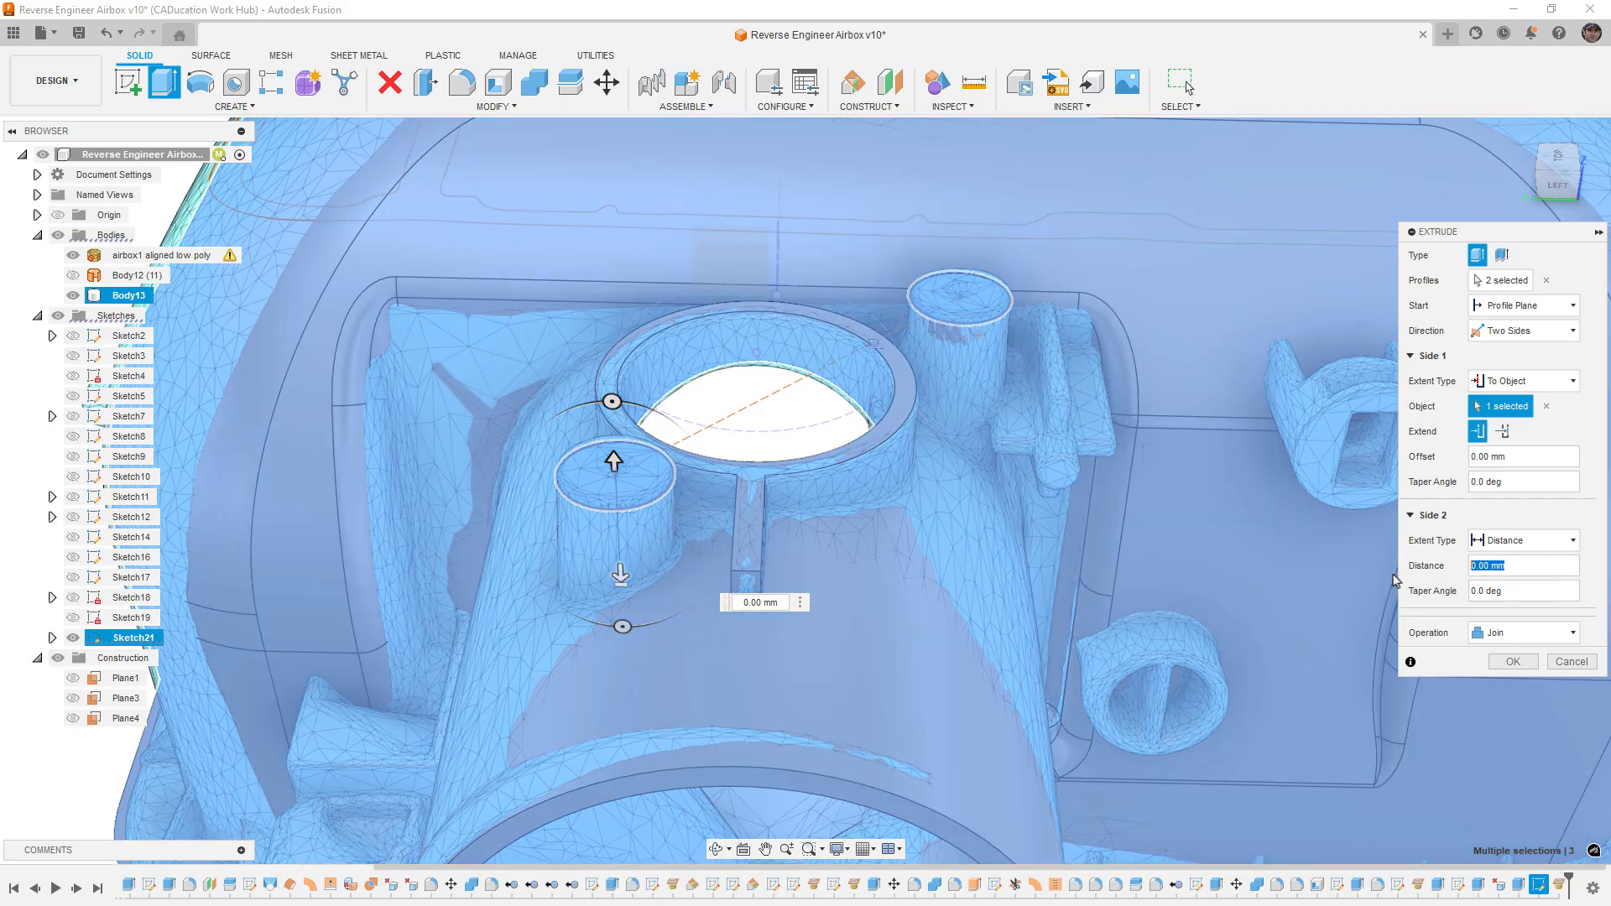
text(-1)
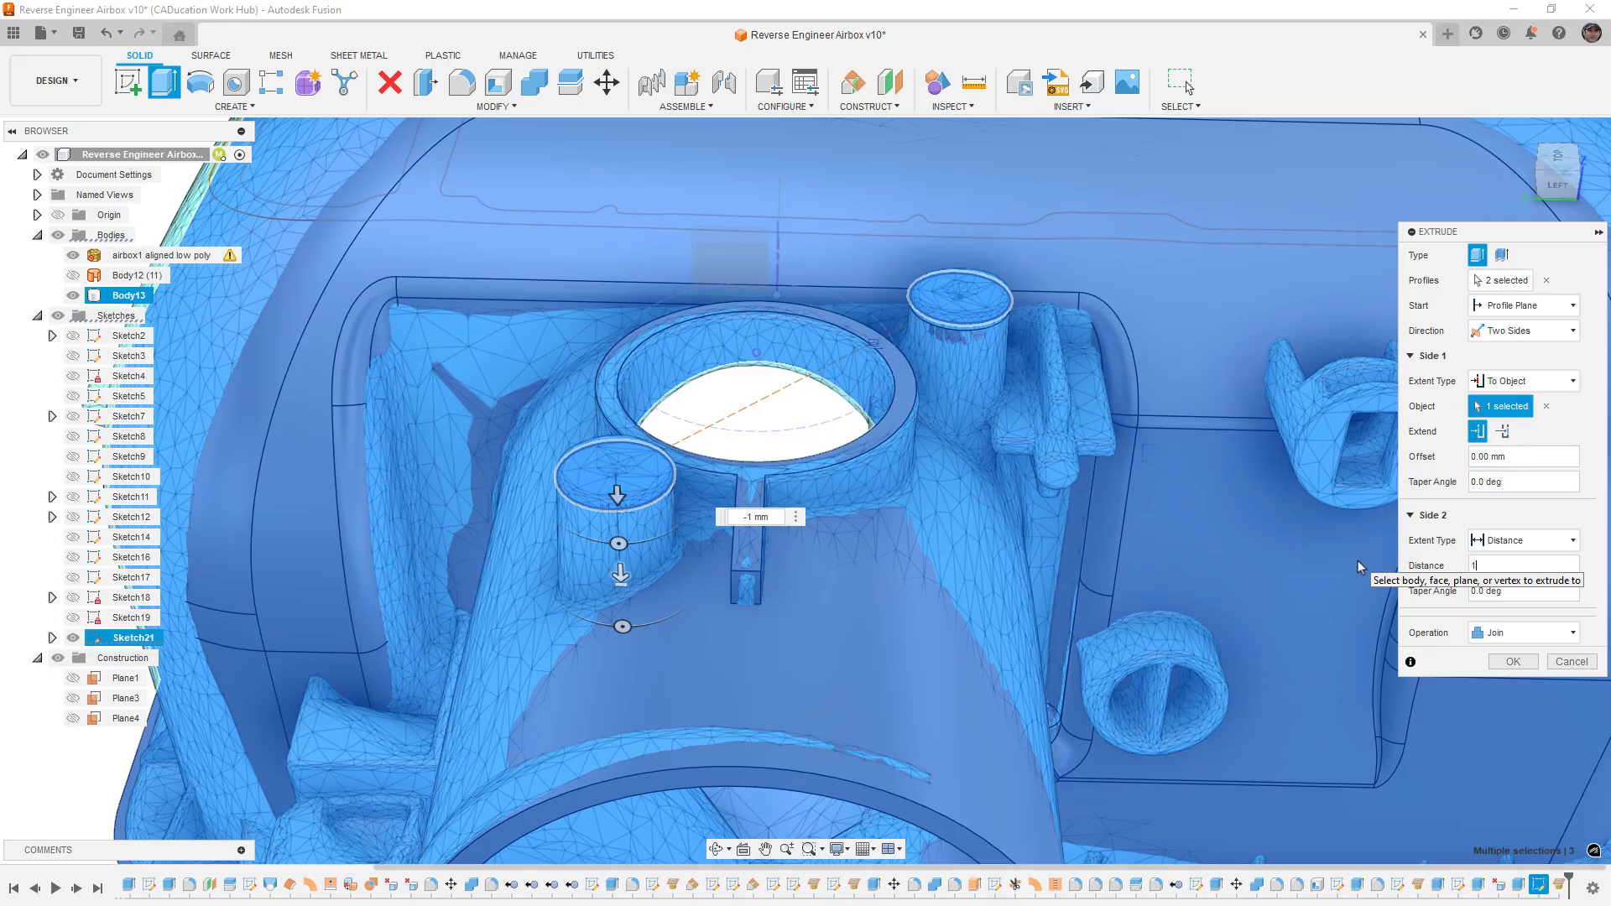
shift+middle_drag(1216, 549, 591, 382)
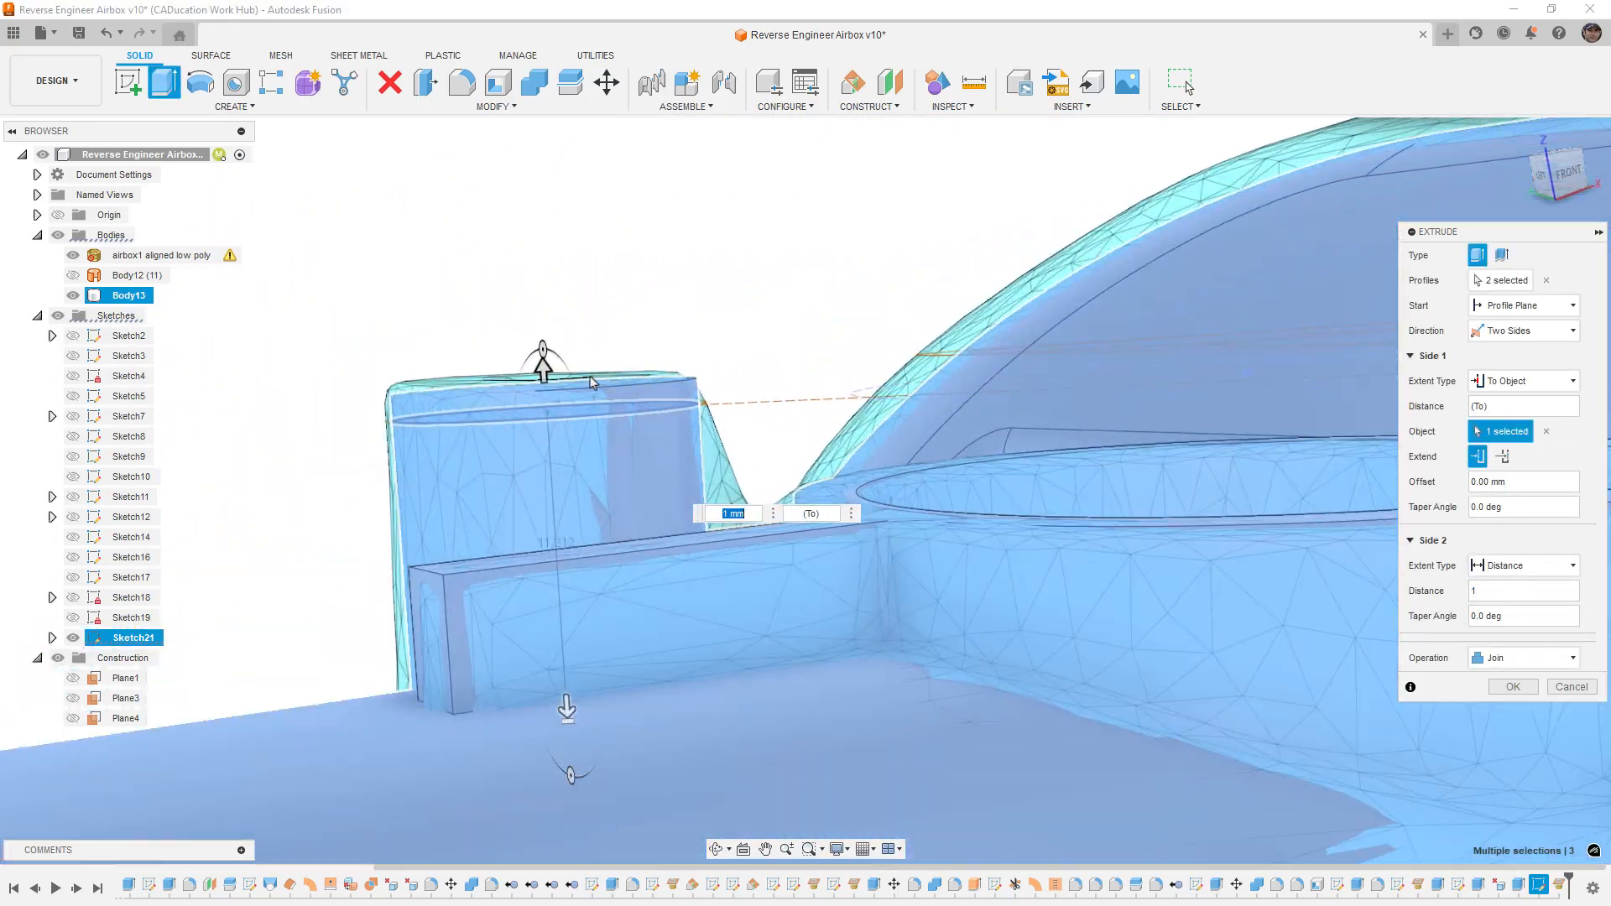
scroll(592, 382, up, 5)
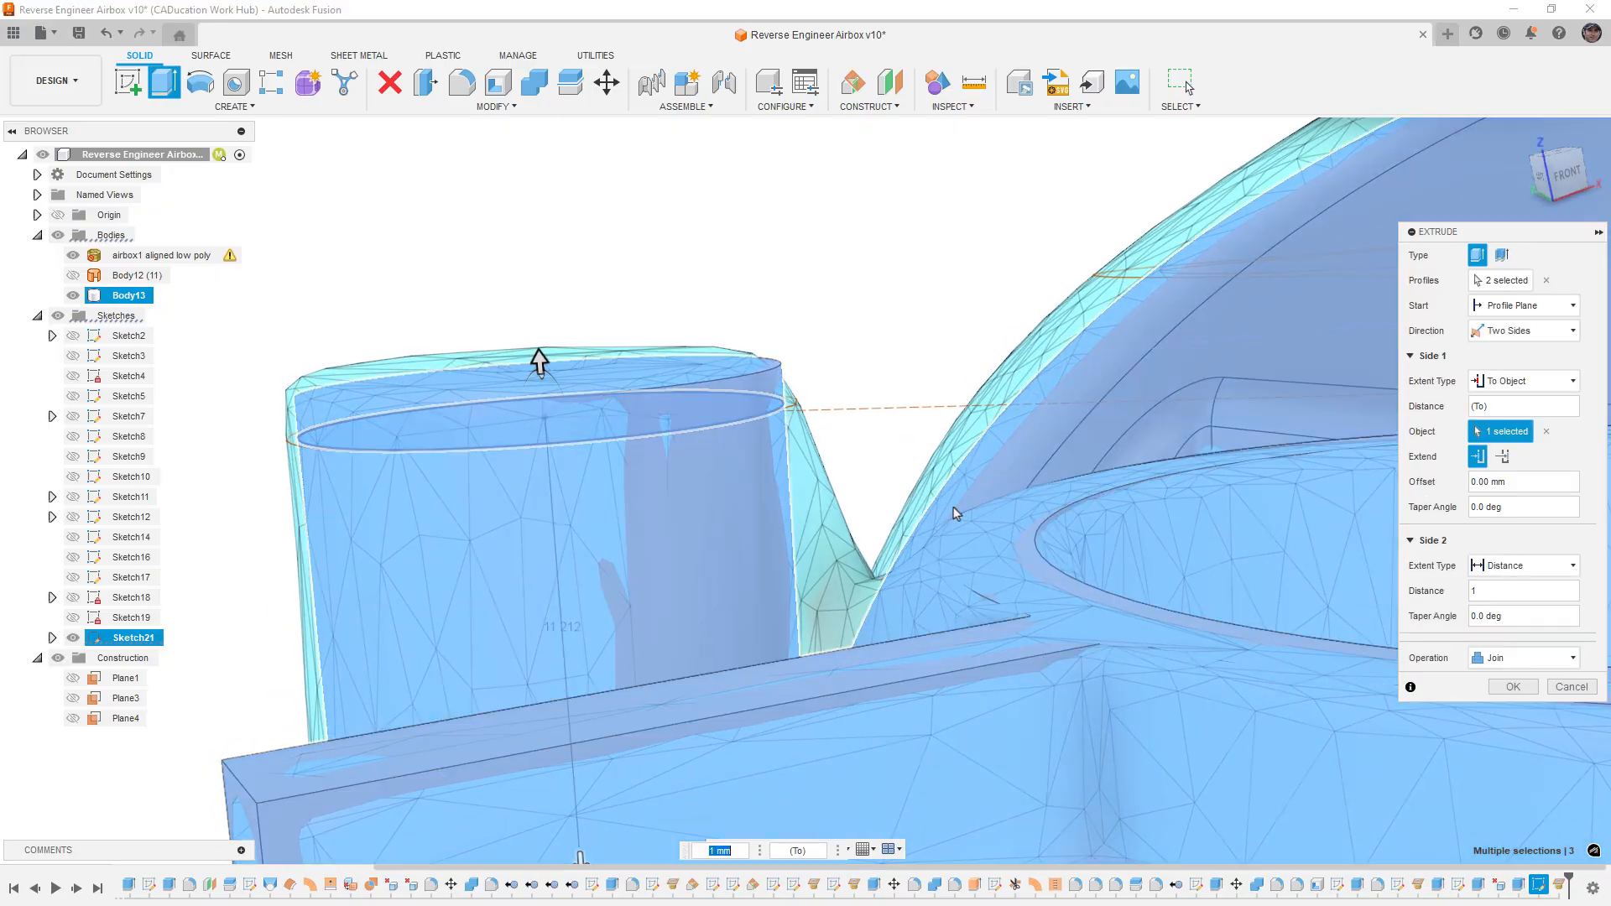
scroll(1036, 539, down, 3)
click(1508, 688)
scroll(673, 308, down, 3)
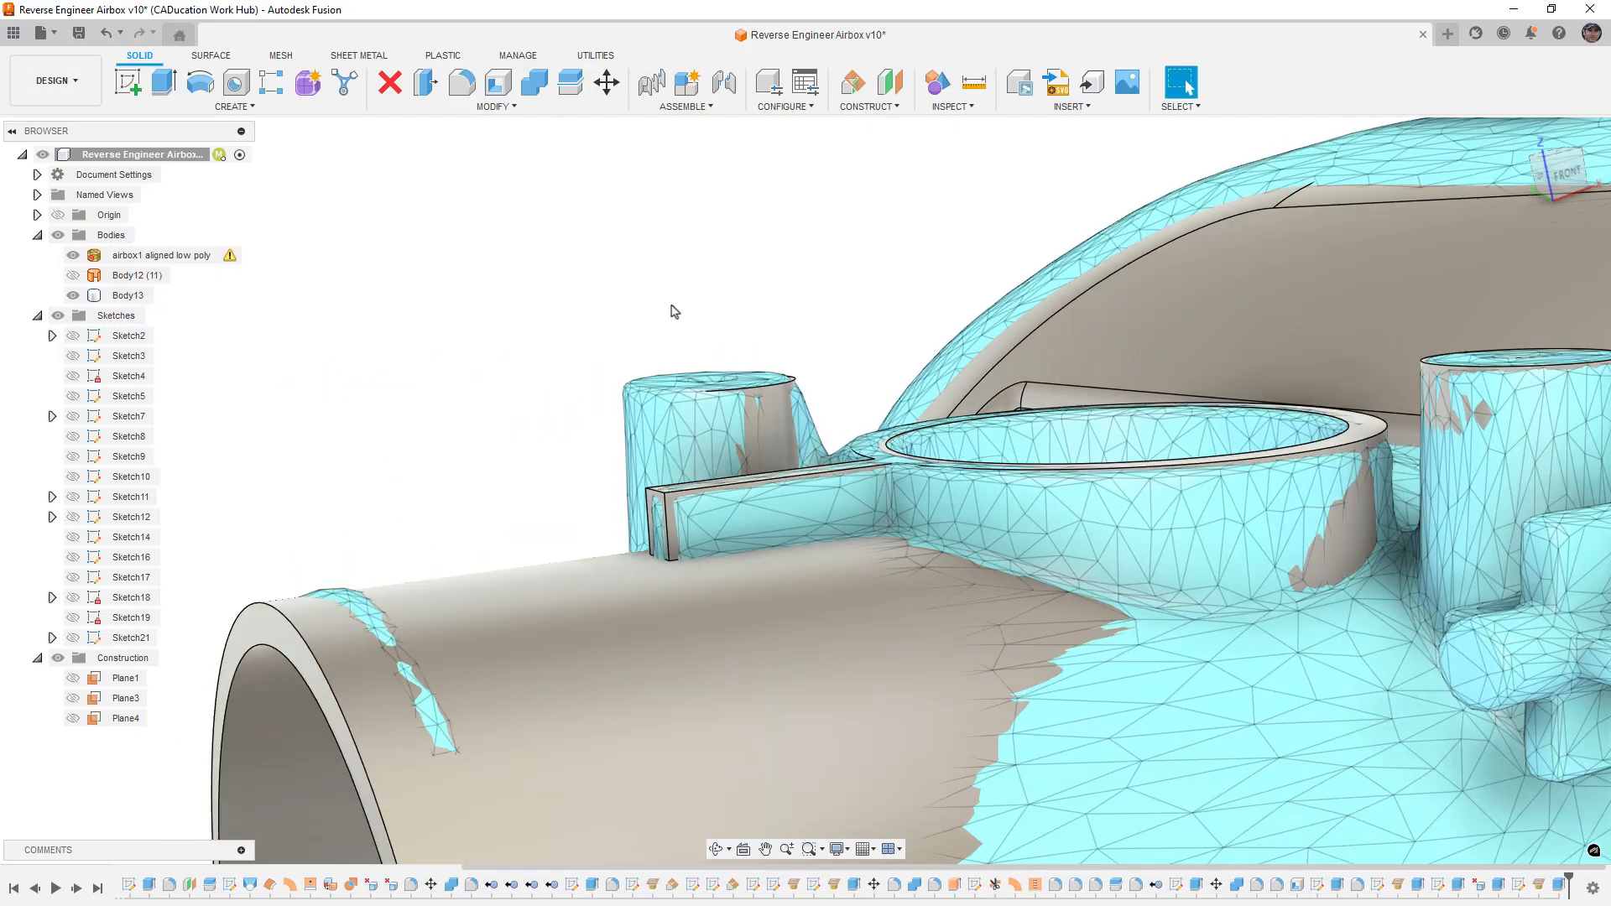
Step: Compare the two extruded bosses with the scan mesh from several angles, with the mesh both shown and hidden
scroll(668, 332, down, 5)
shift+middle_drag(669, 333, 704, 391)
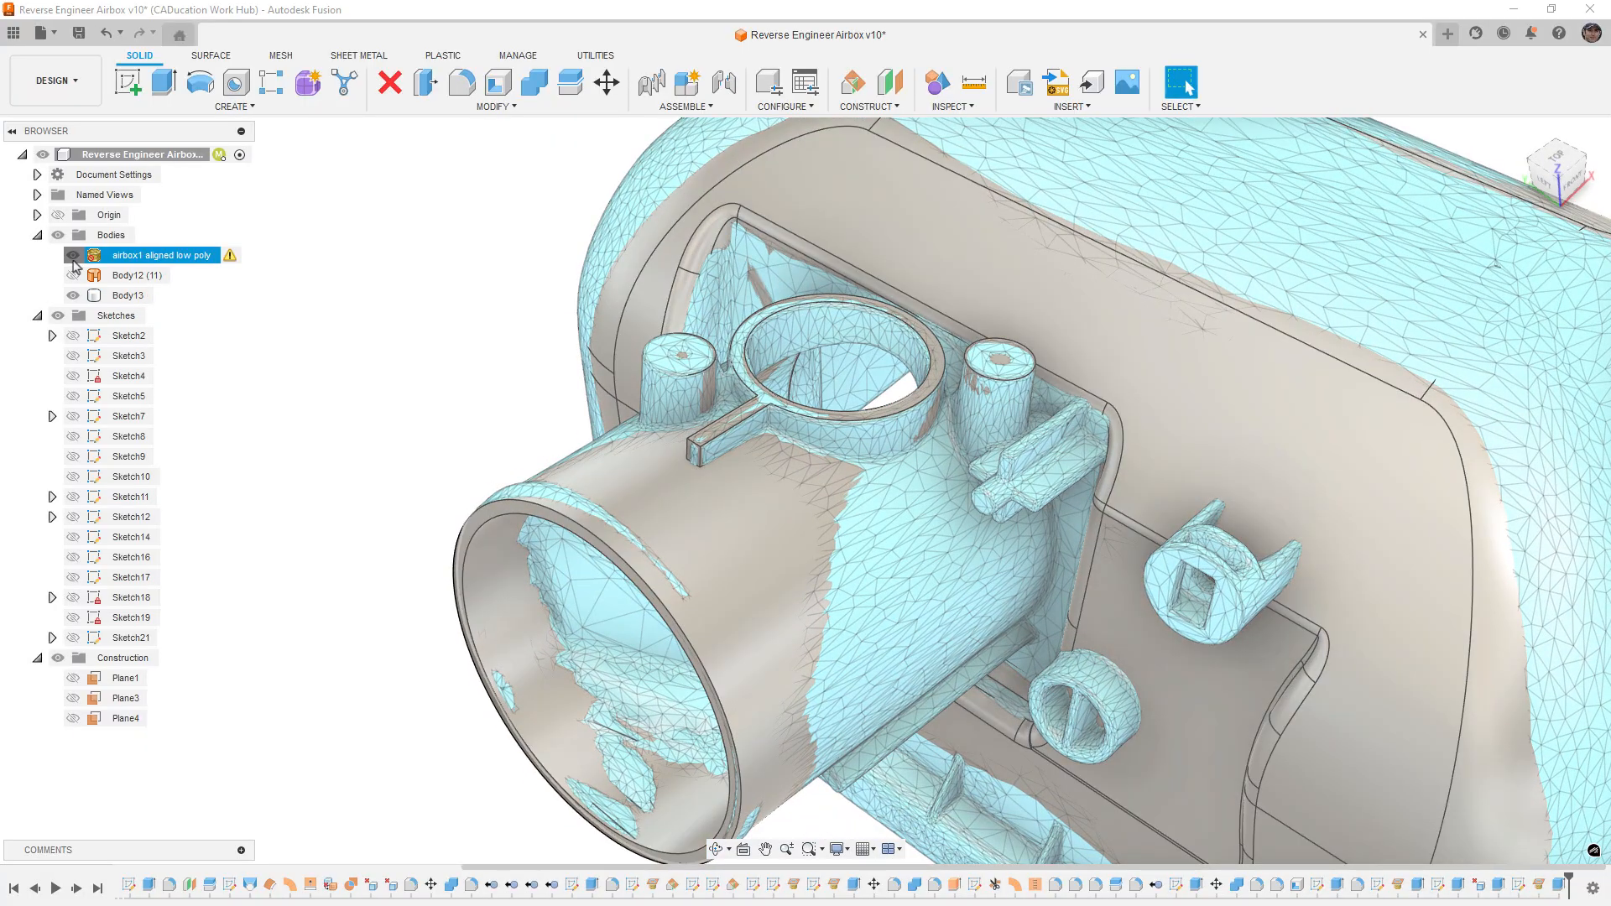
click(73, 255)
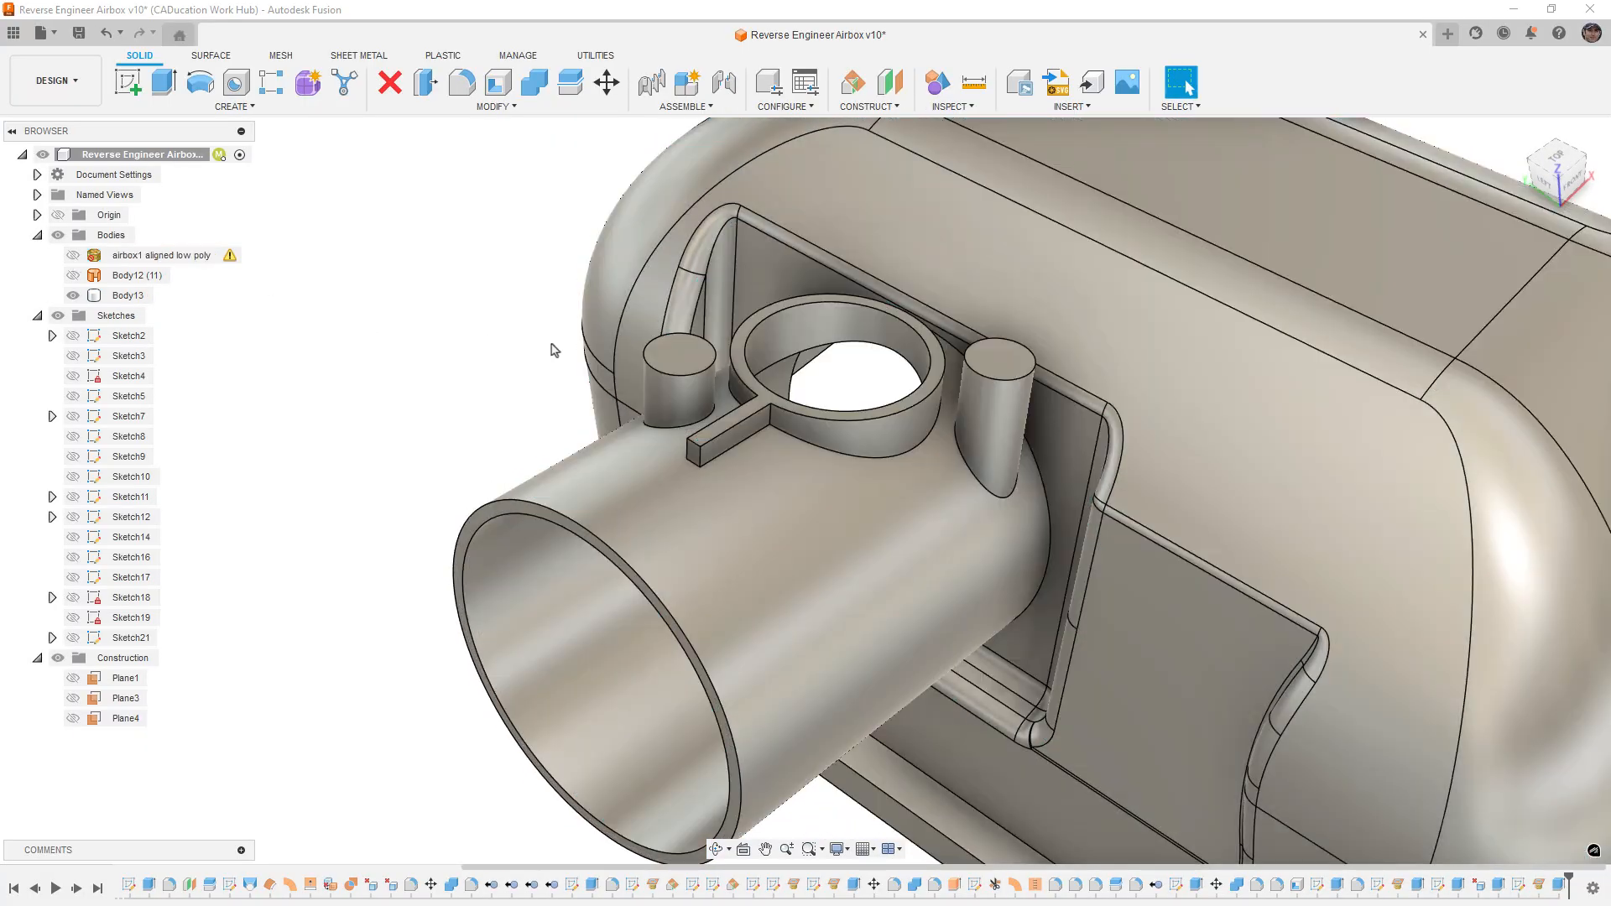
scroll(973, 411, up, 2)
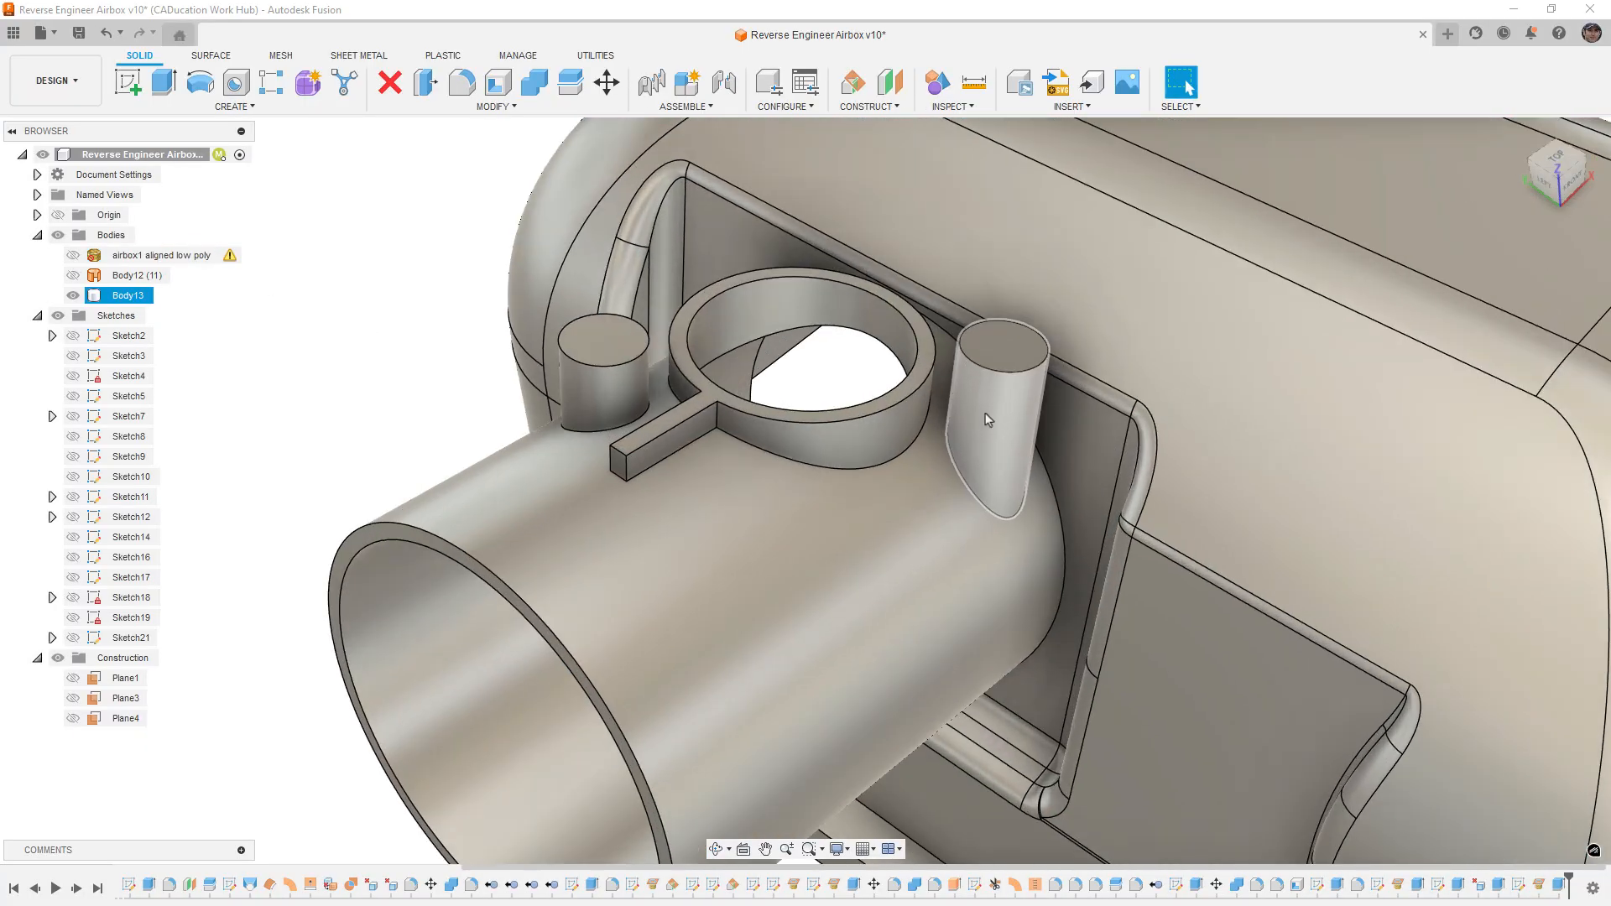
shift+middle_drag(706, 441, 654, 446)
click(76, 255)
shift+middle_drag(587, 369, 592, 466)
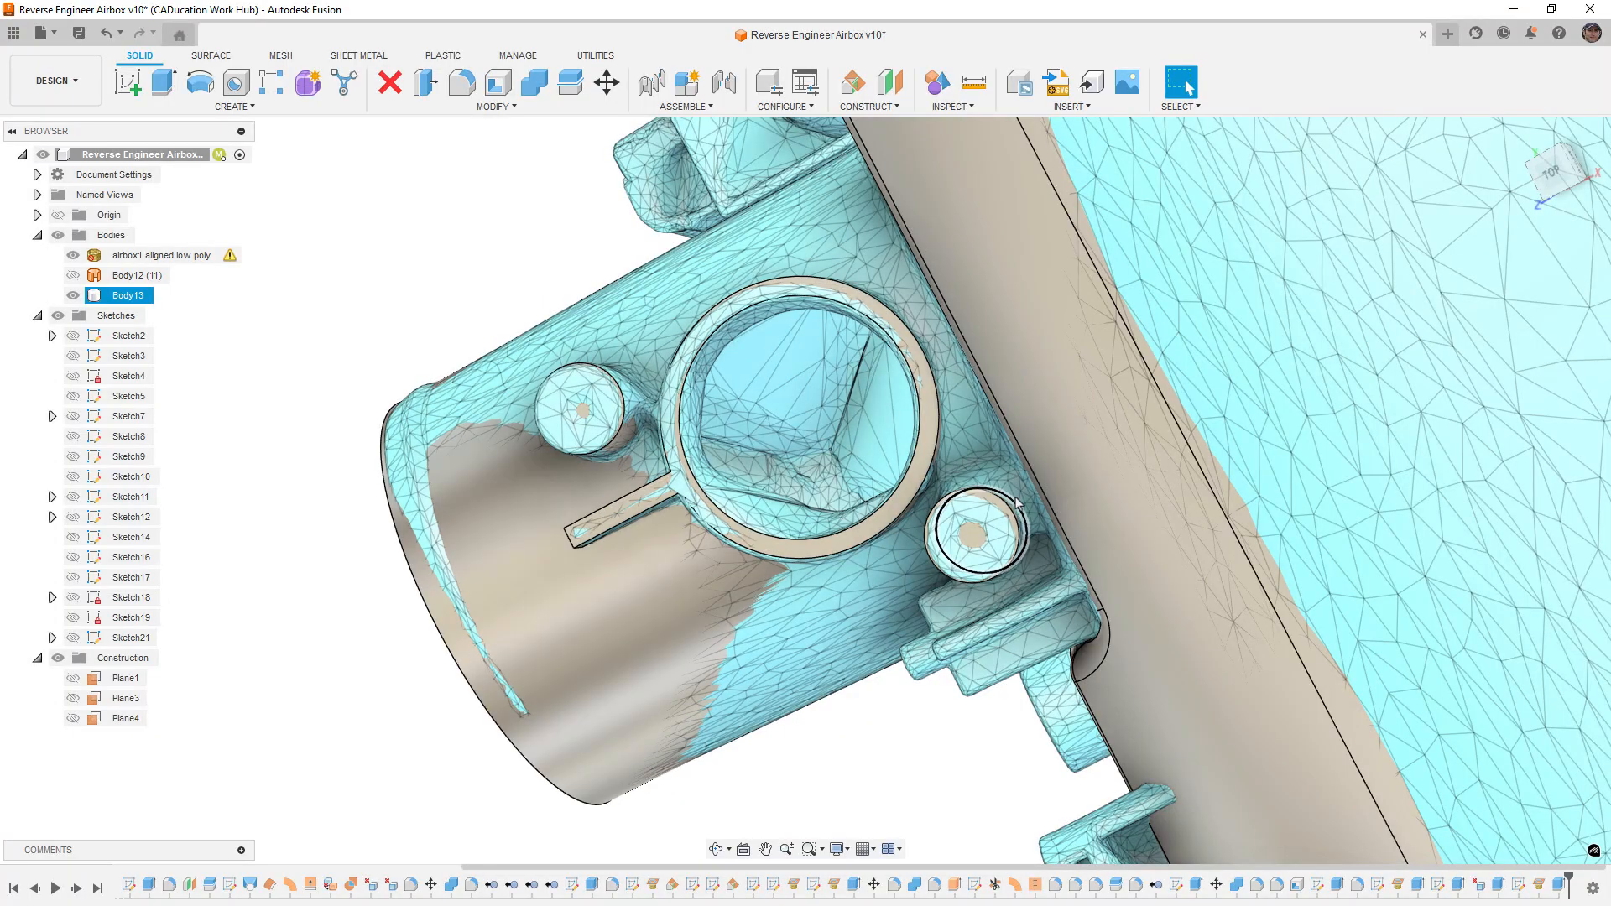
shift+middle_drag(758, 442, 677, 386)
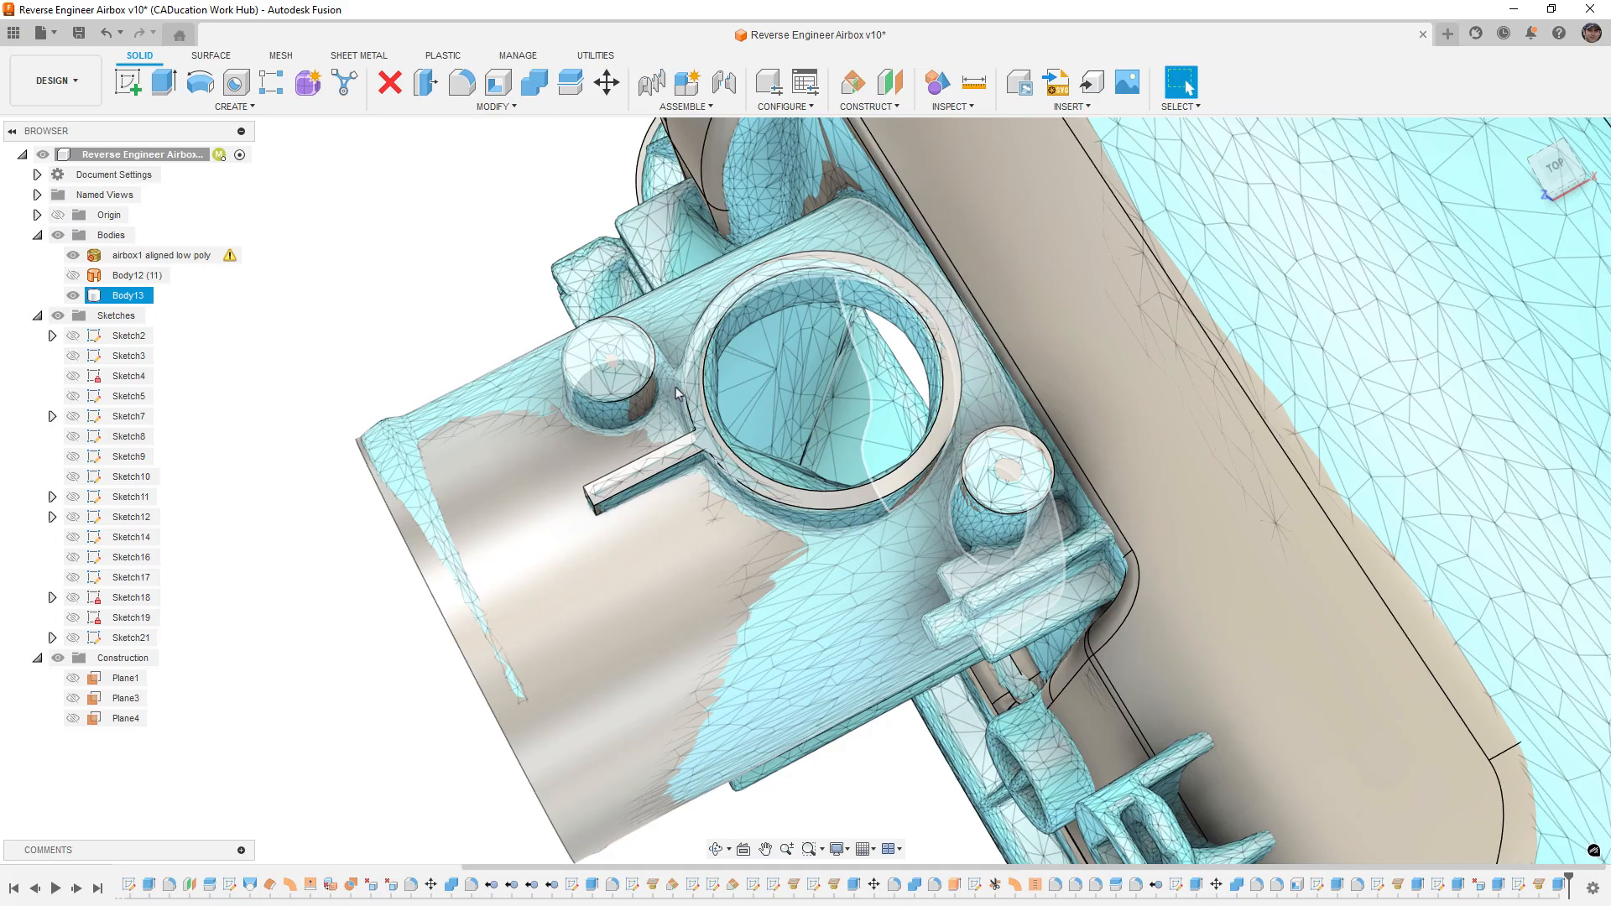
shift+middle_drag(676, 386, 1009, 500)
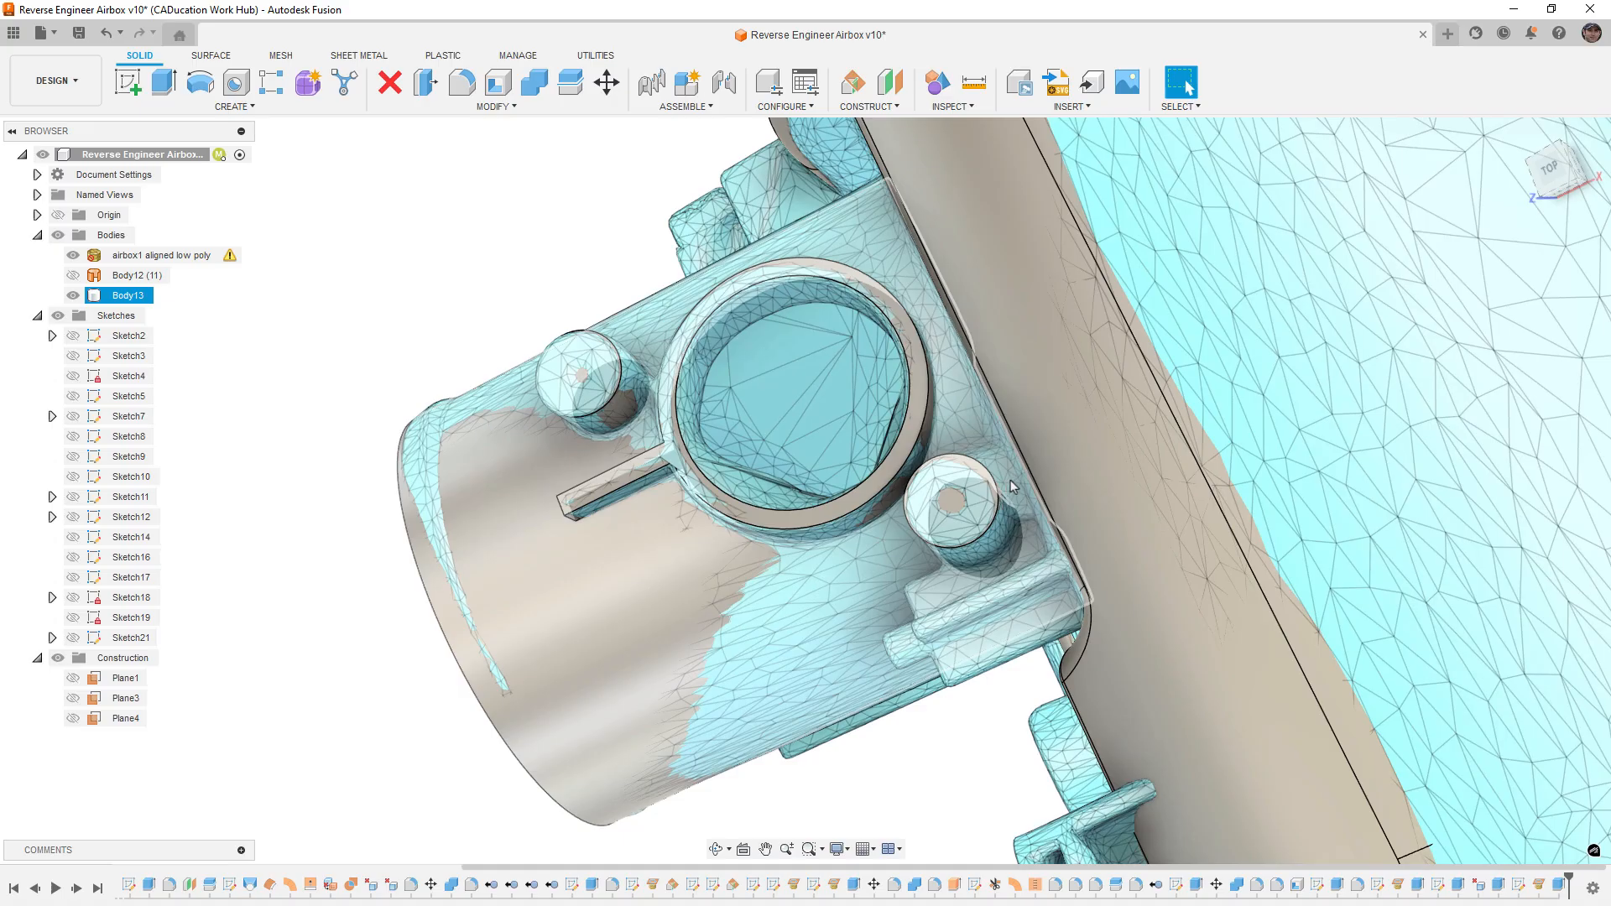
shift+middle_drag(1015, 500, 986, 356)
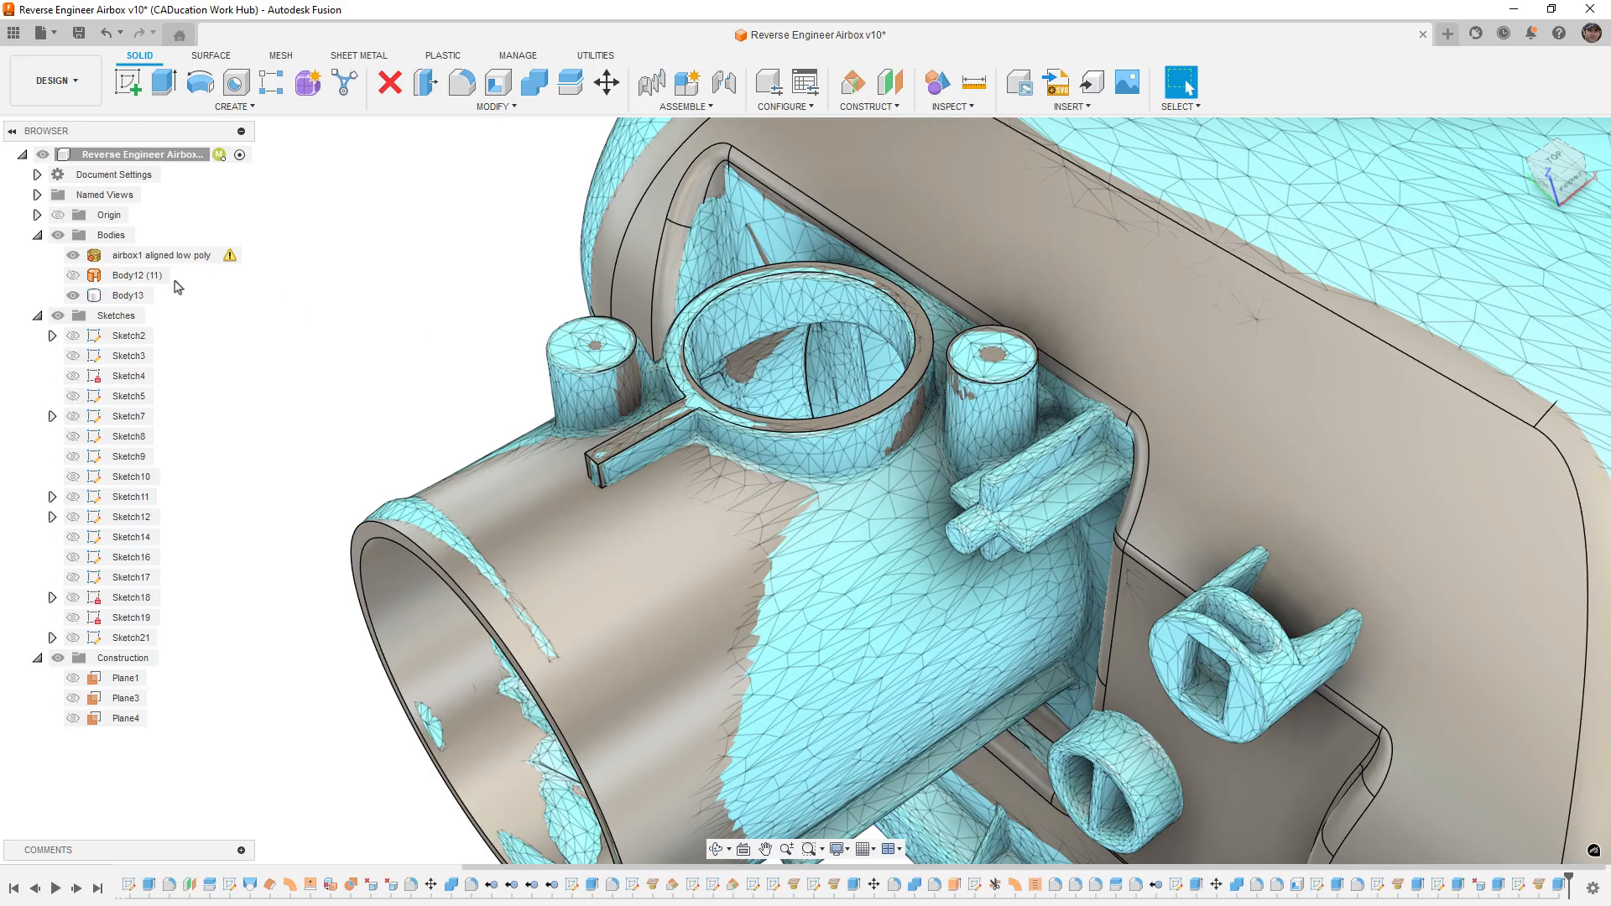
click(74, 256)
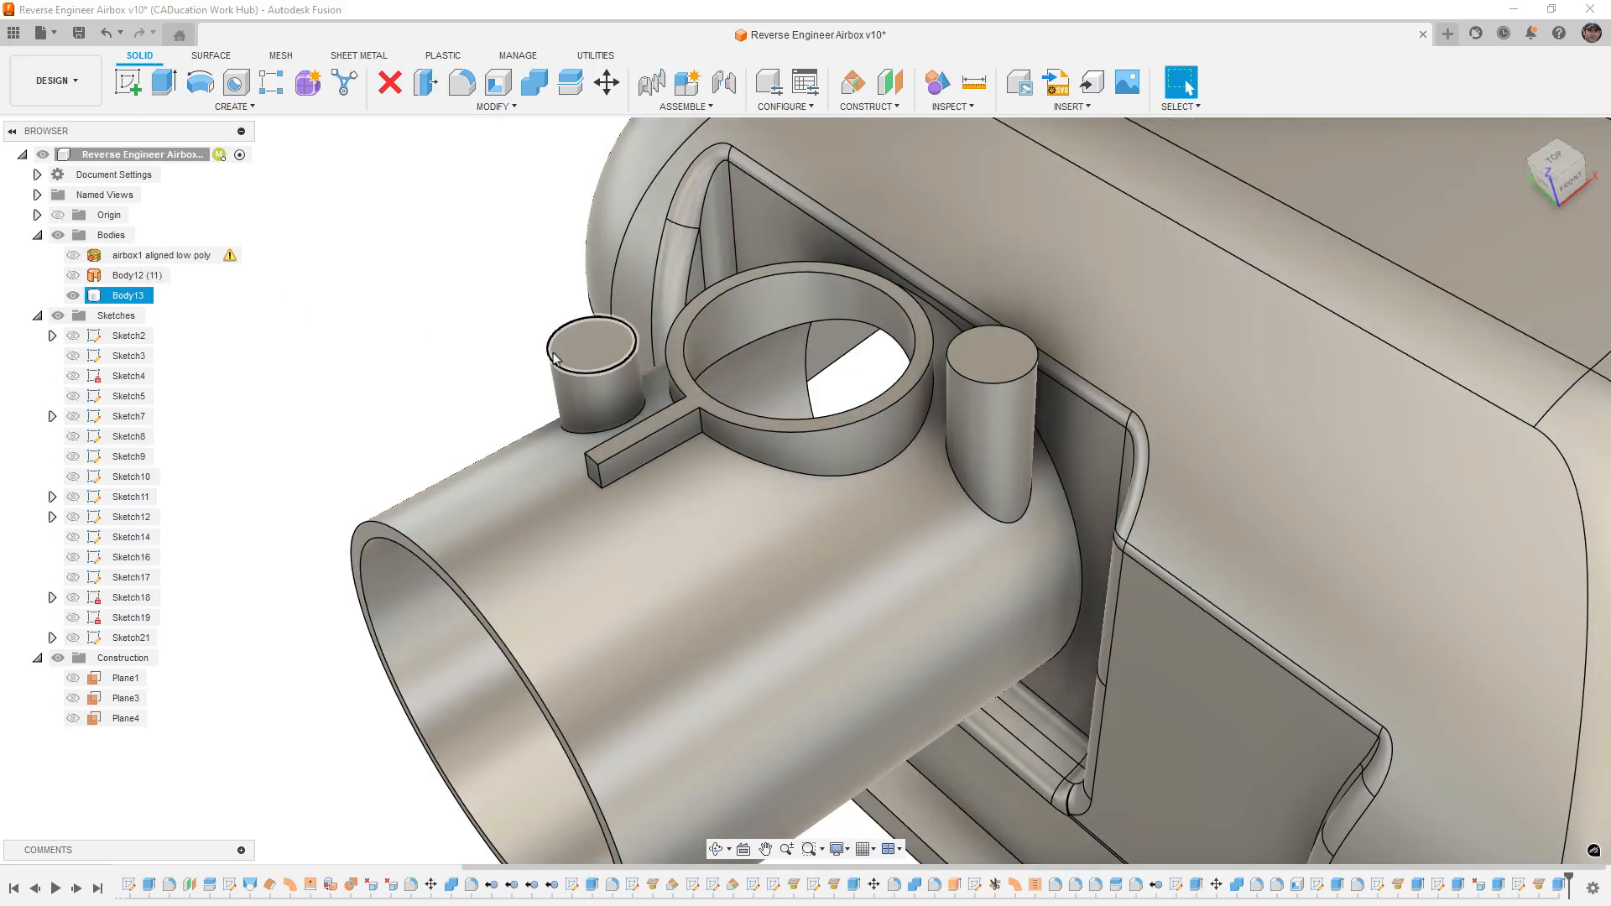
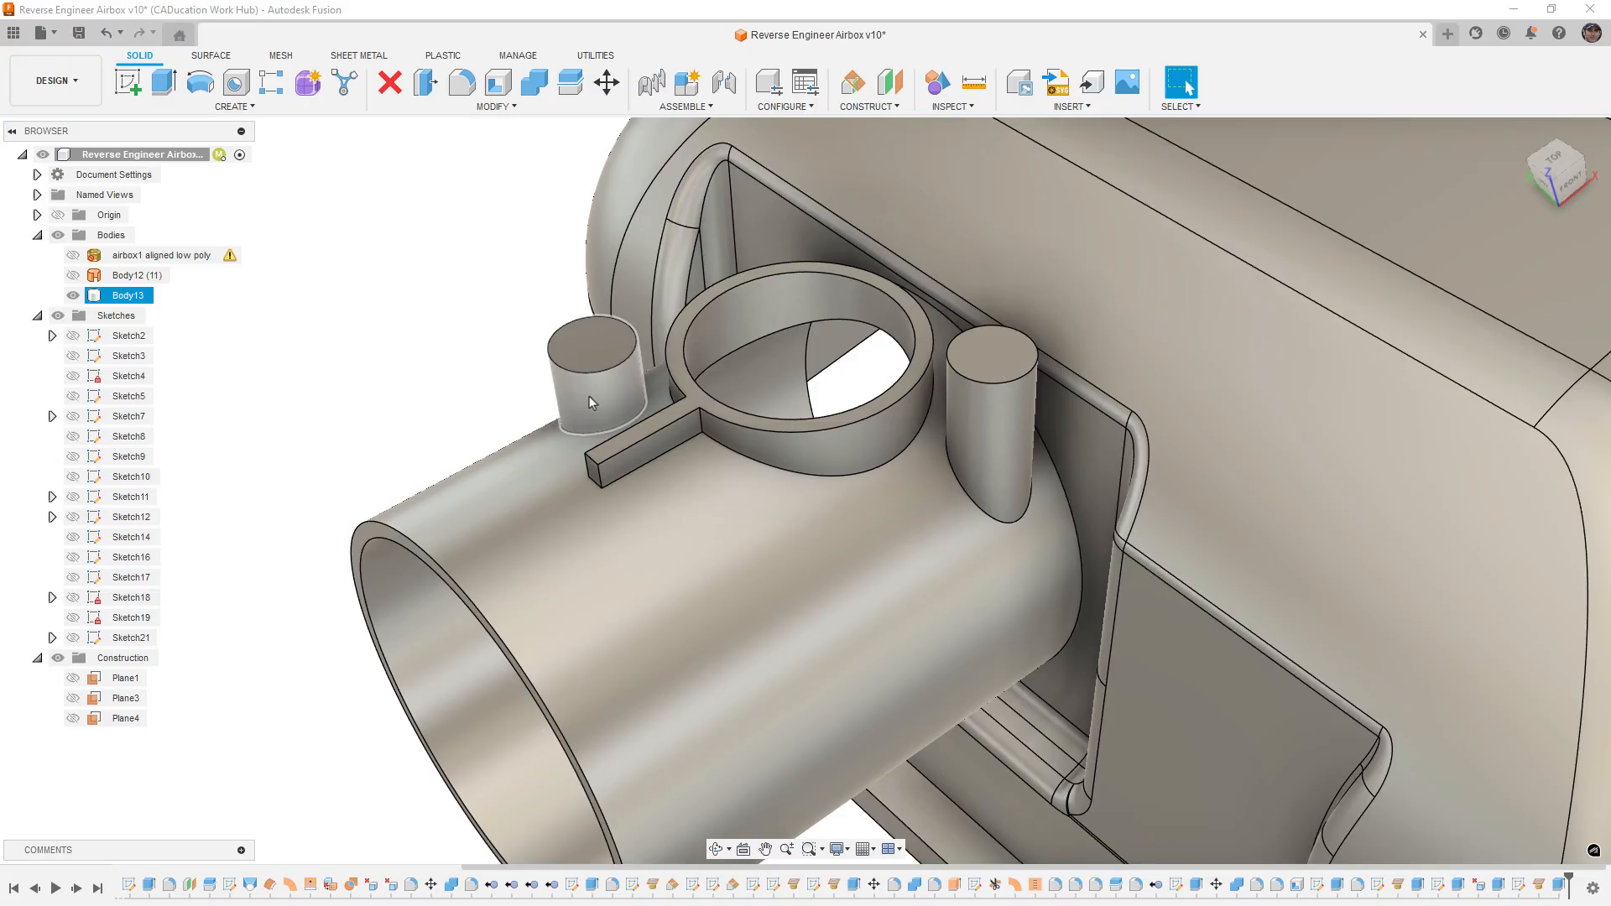
Step: Show the airbox scan mesh again and create a new sketch on Plane4
click(73, 255)
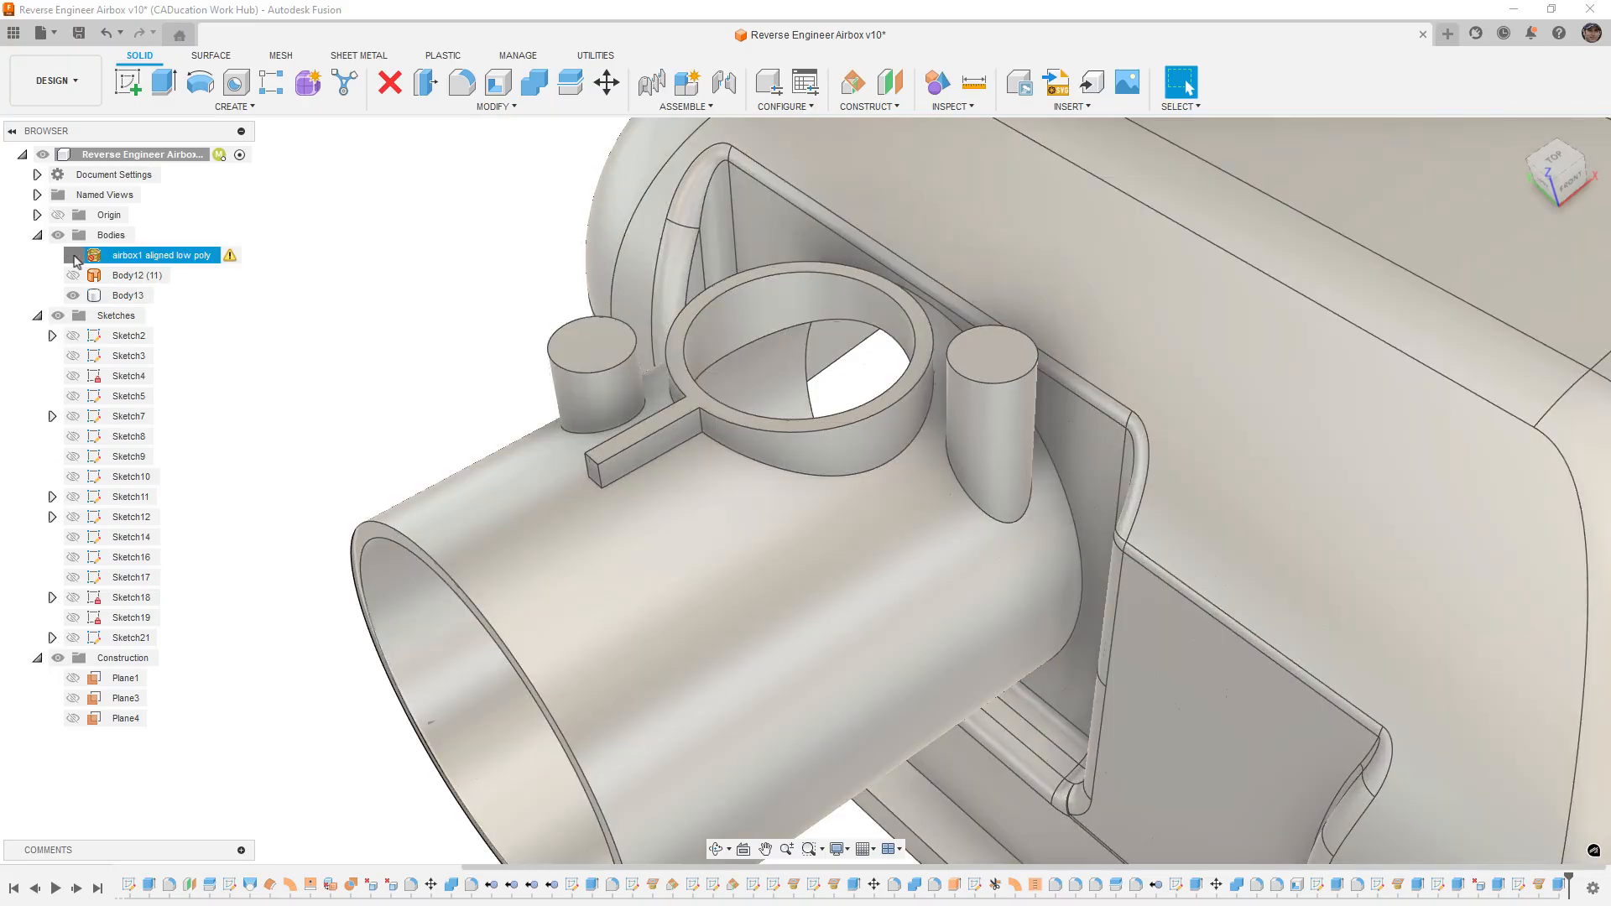
scroll(831, 550, down, 2)
shift+middle_drag(835, 579, 963, 490)
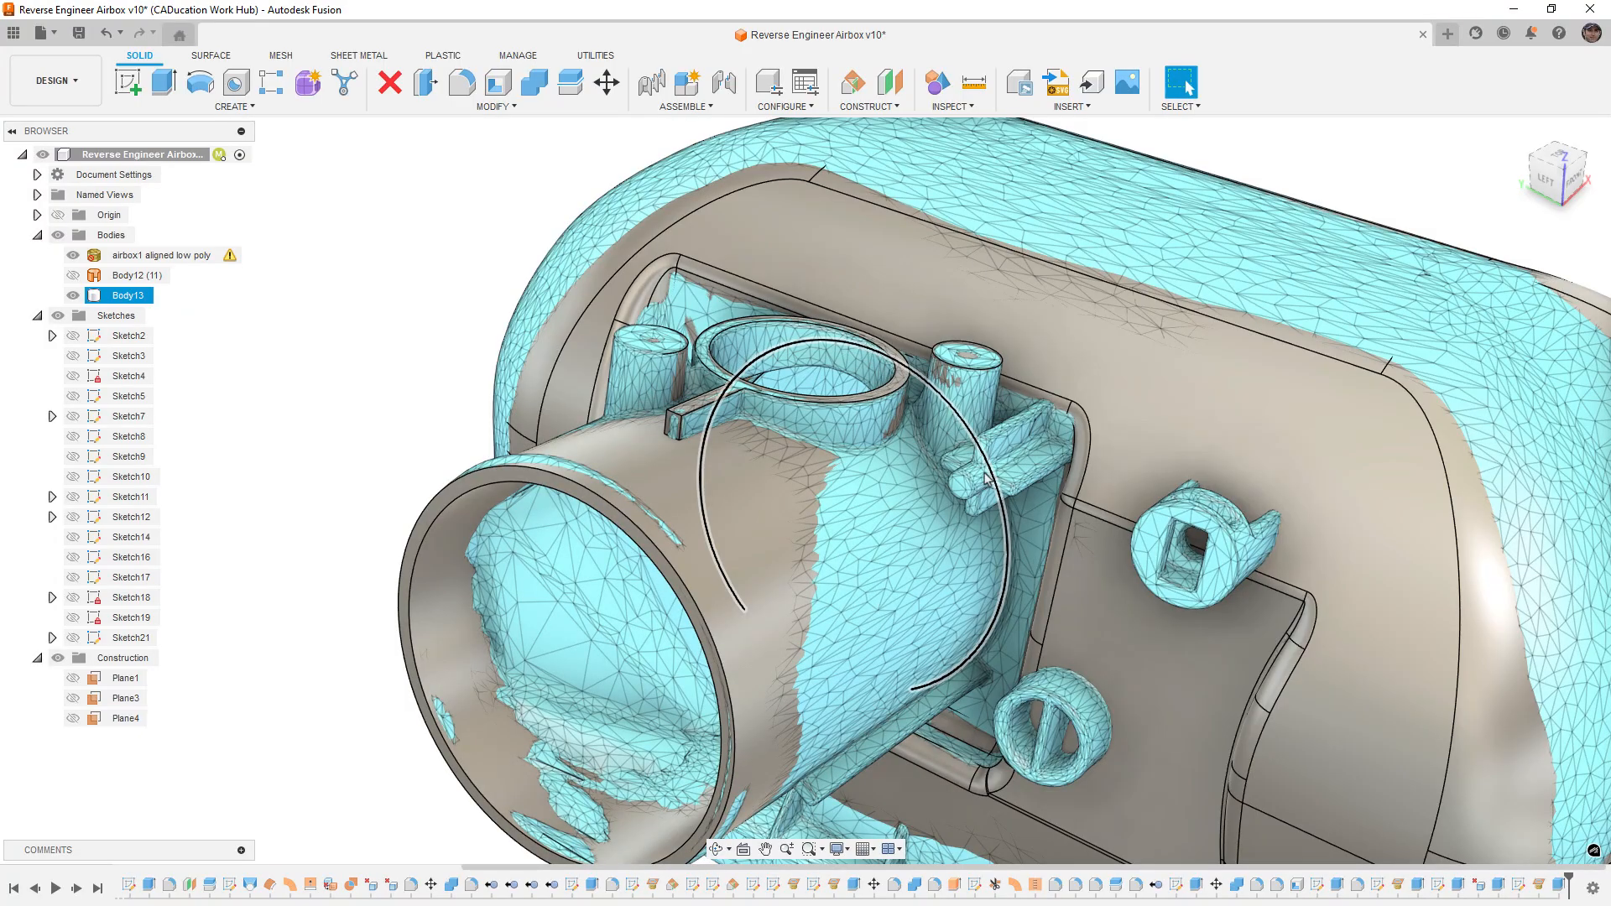
scroll(986, 481, down, 1)
scroll(987, 480, down, 2)
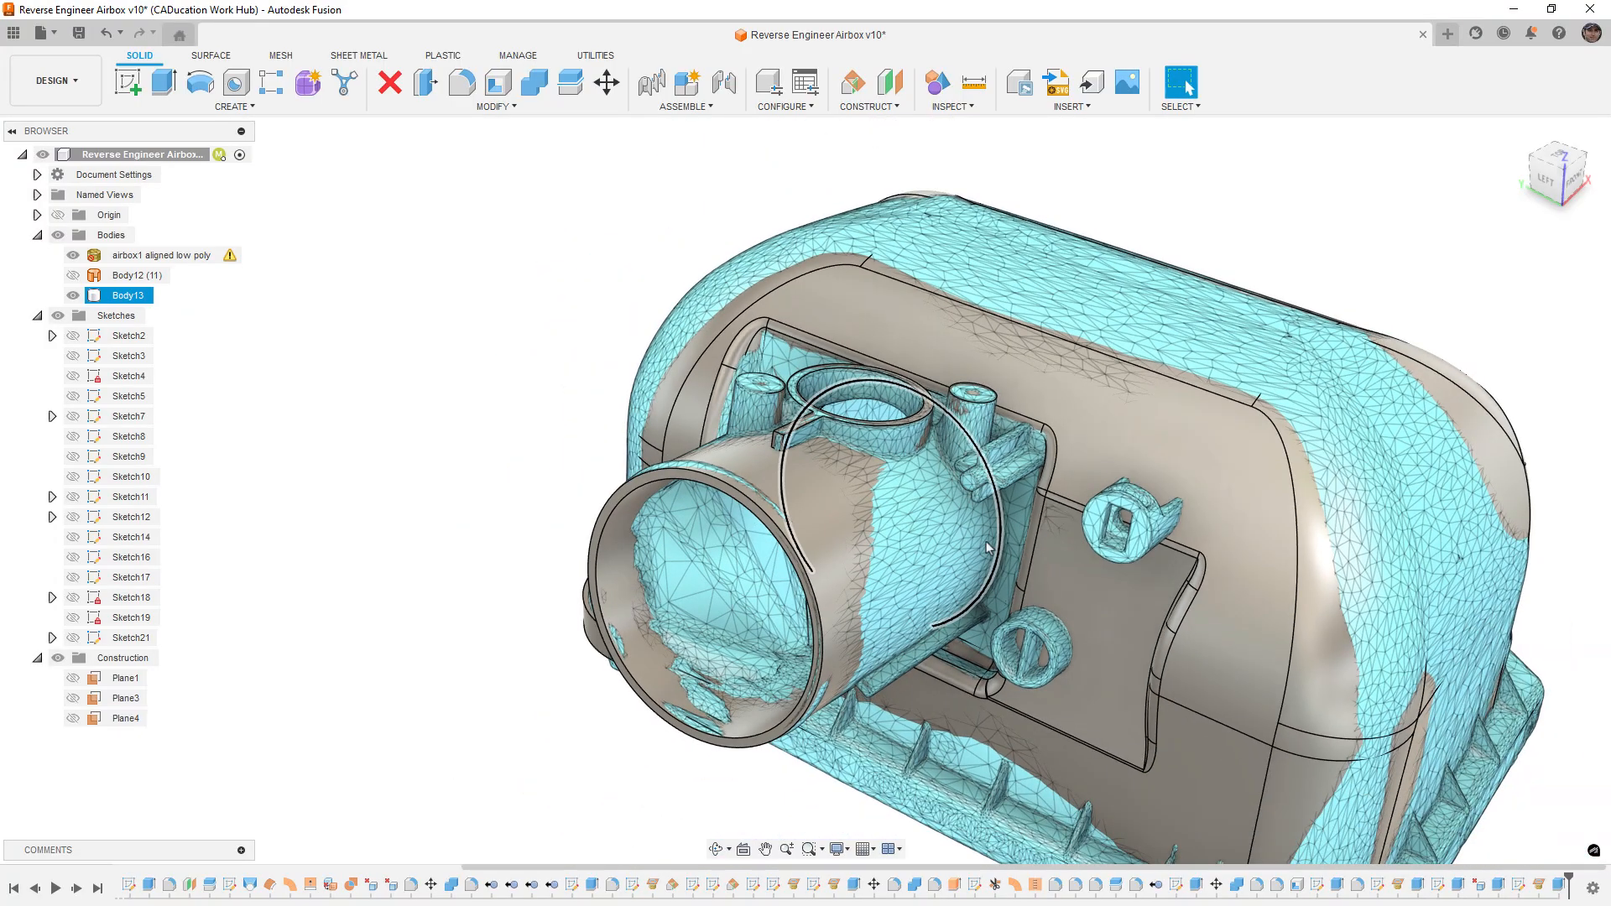
shift+middle_drag(925, 535, 947, 519)
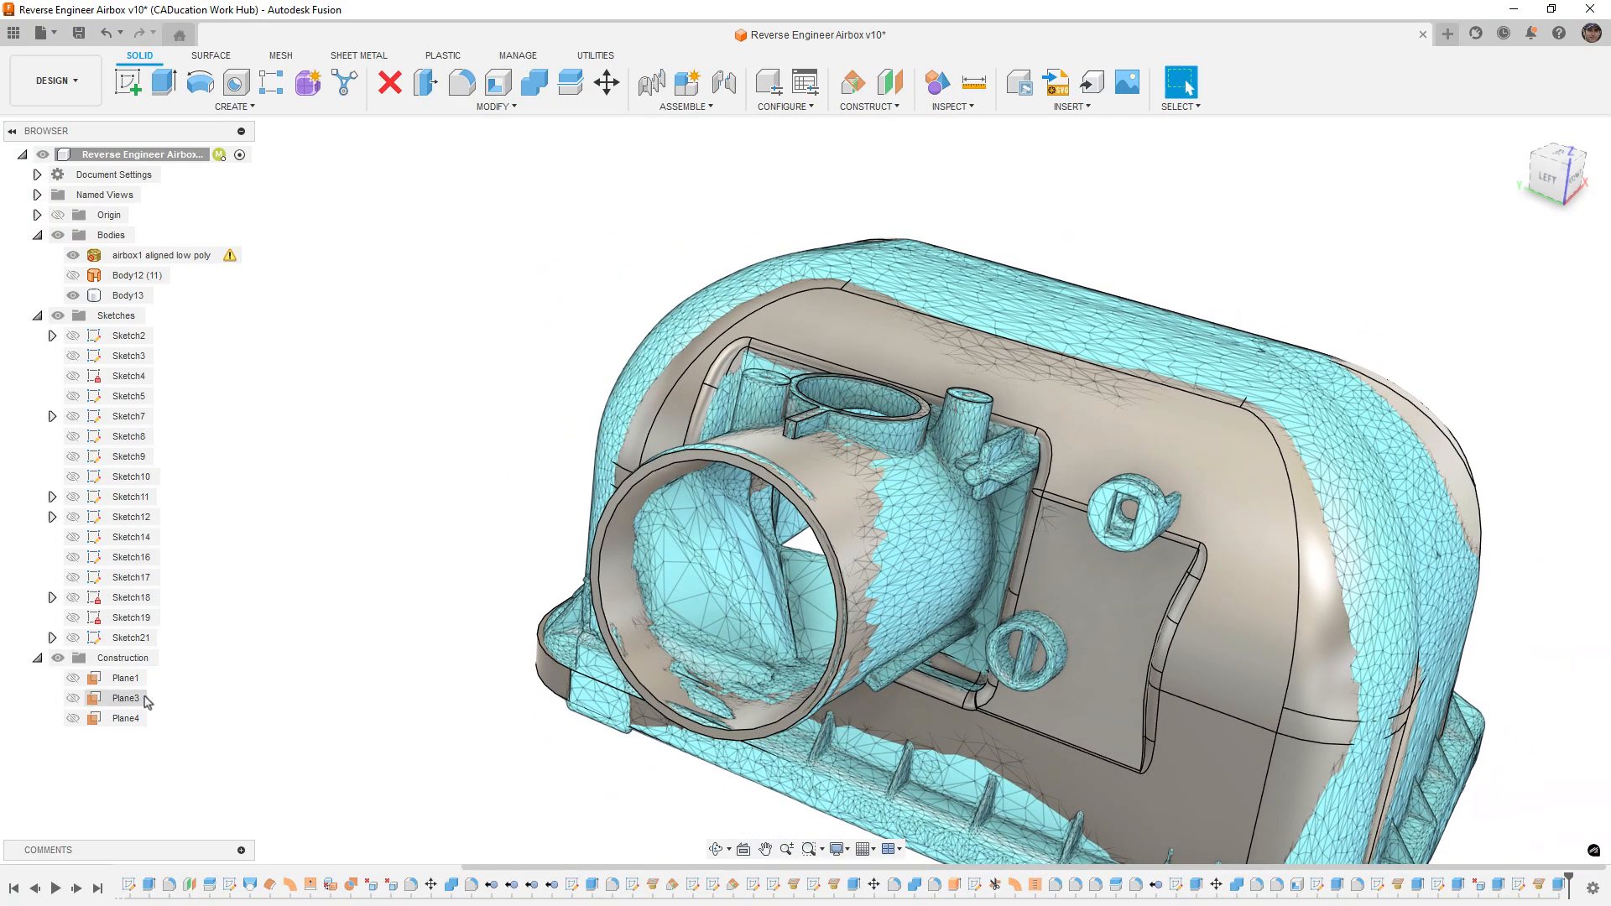
click(126, 718)
right_click(117, 715)
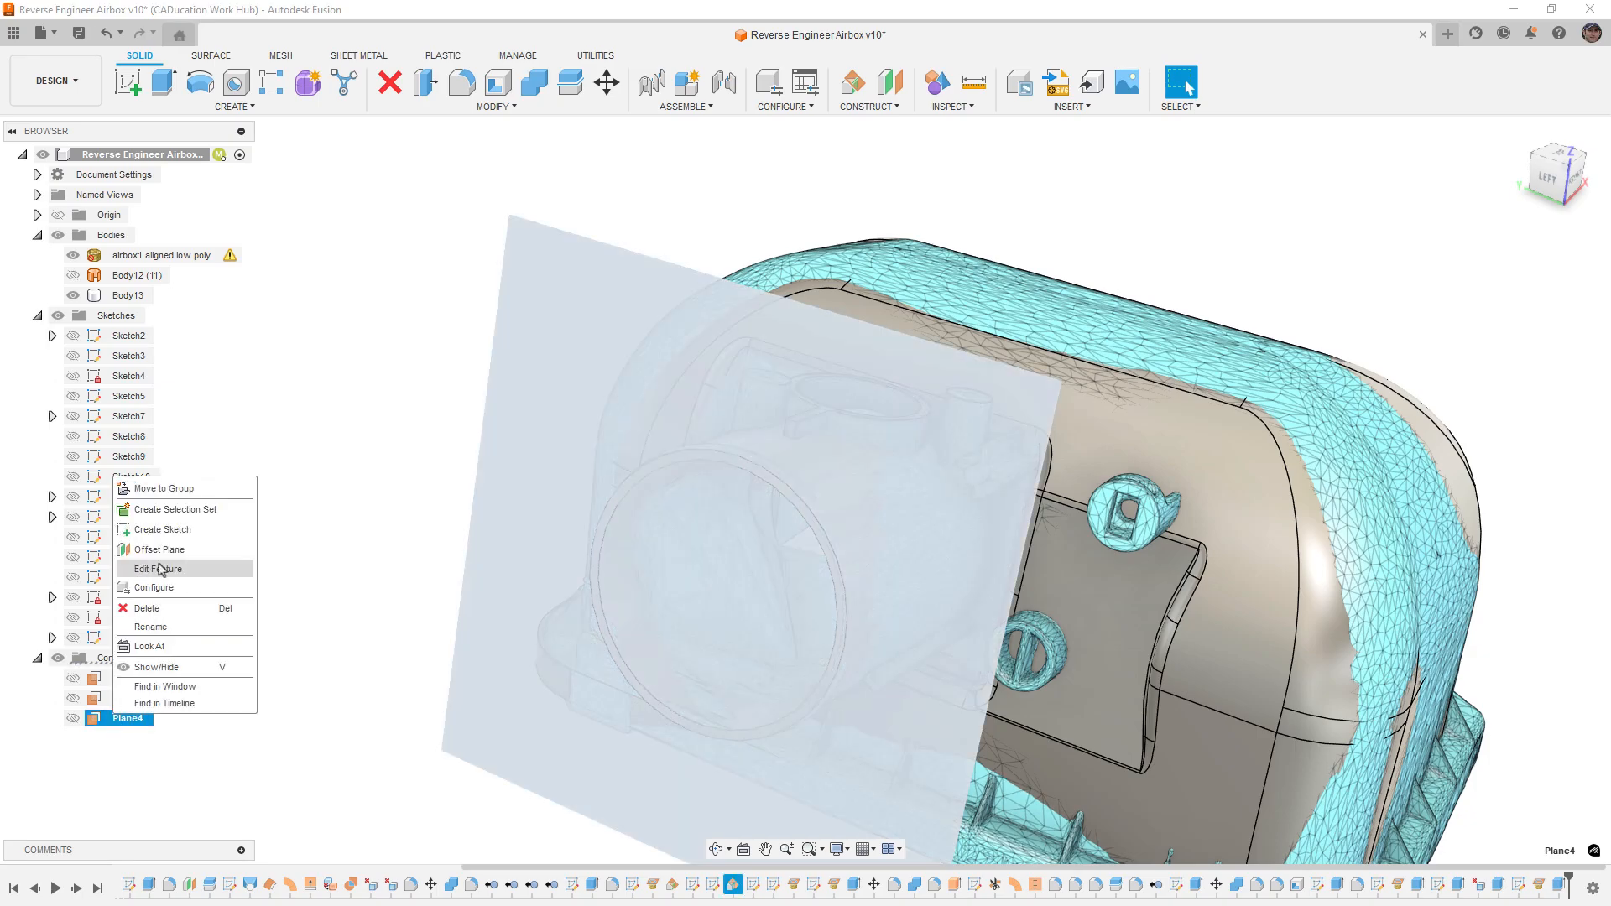
click(163, 530)
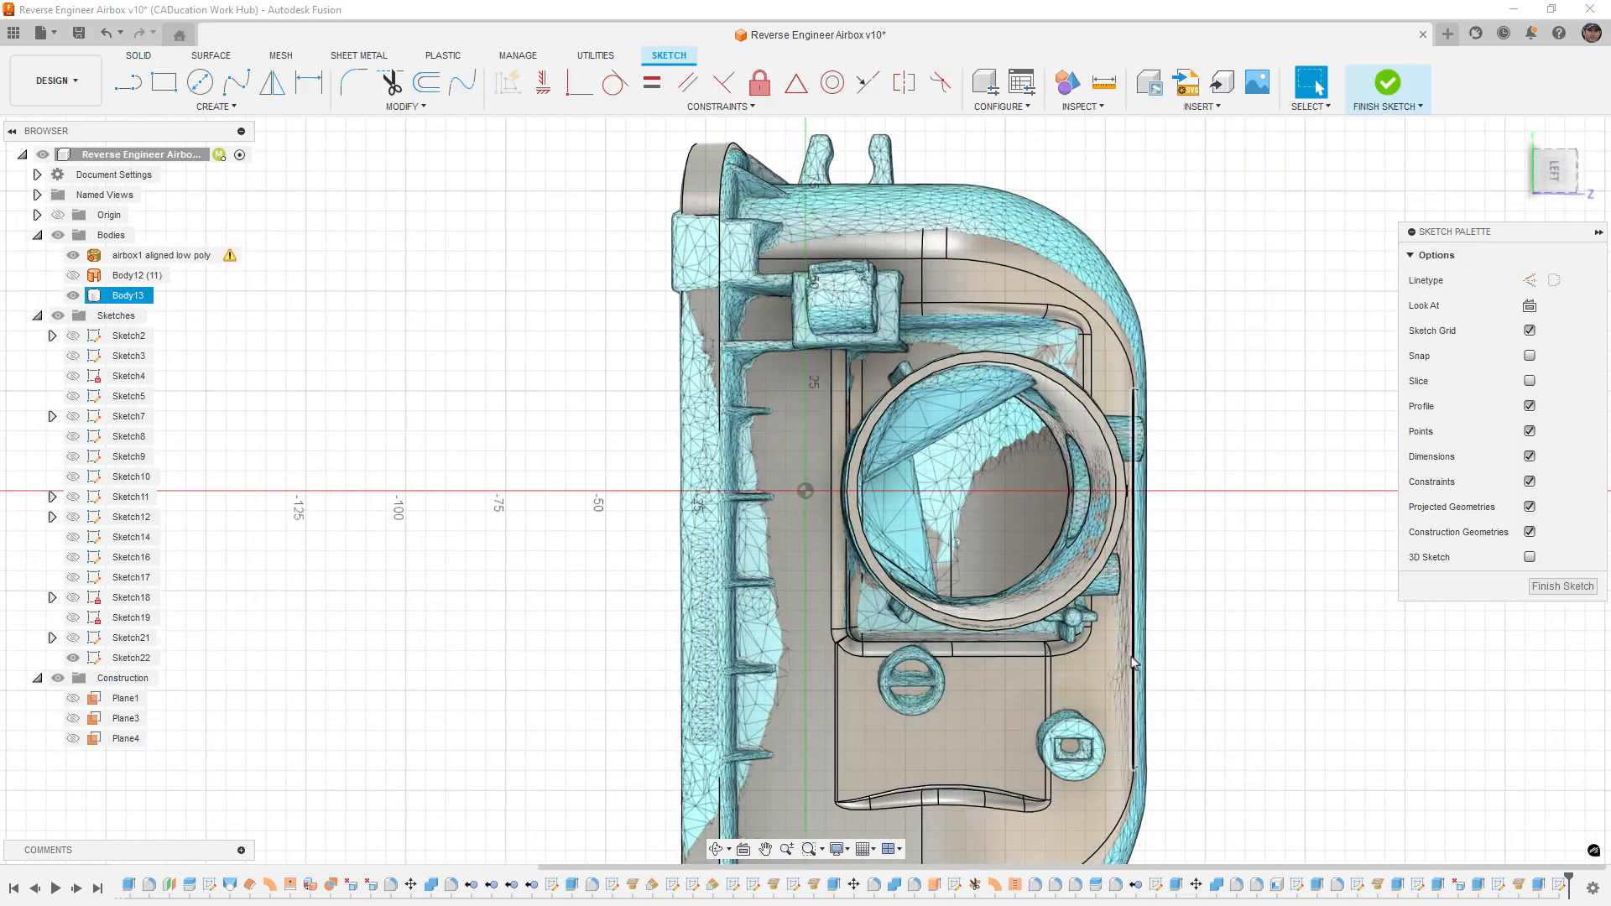
Step: Sketch two concentric circles, about 3.4 mm and 9 mm in diameter, centred on the cross-shaped pin beside the intake tube, and finish the sketch
scroll(1011, 573, up, 8)
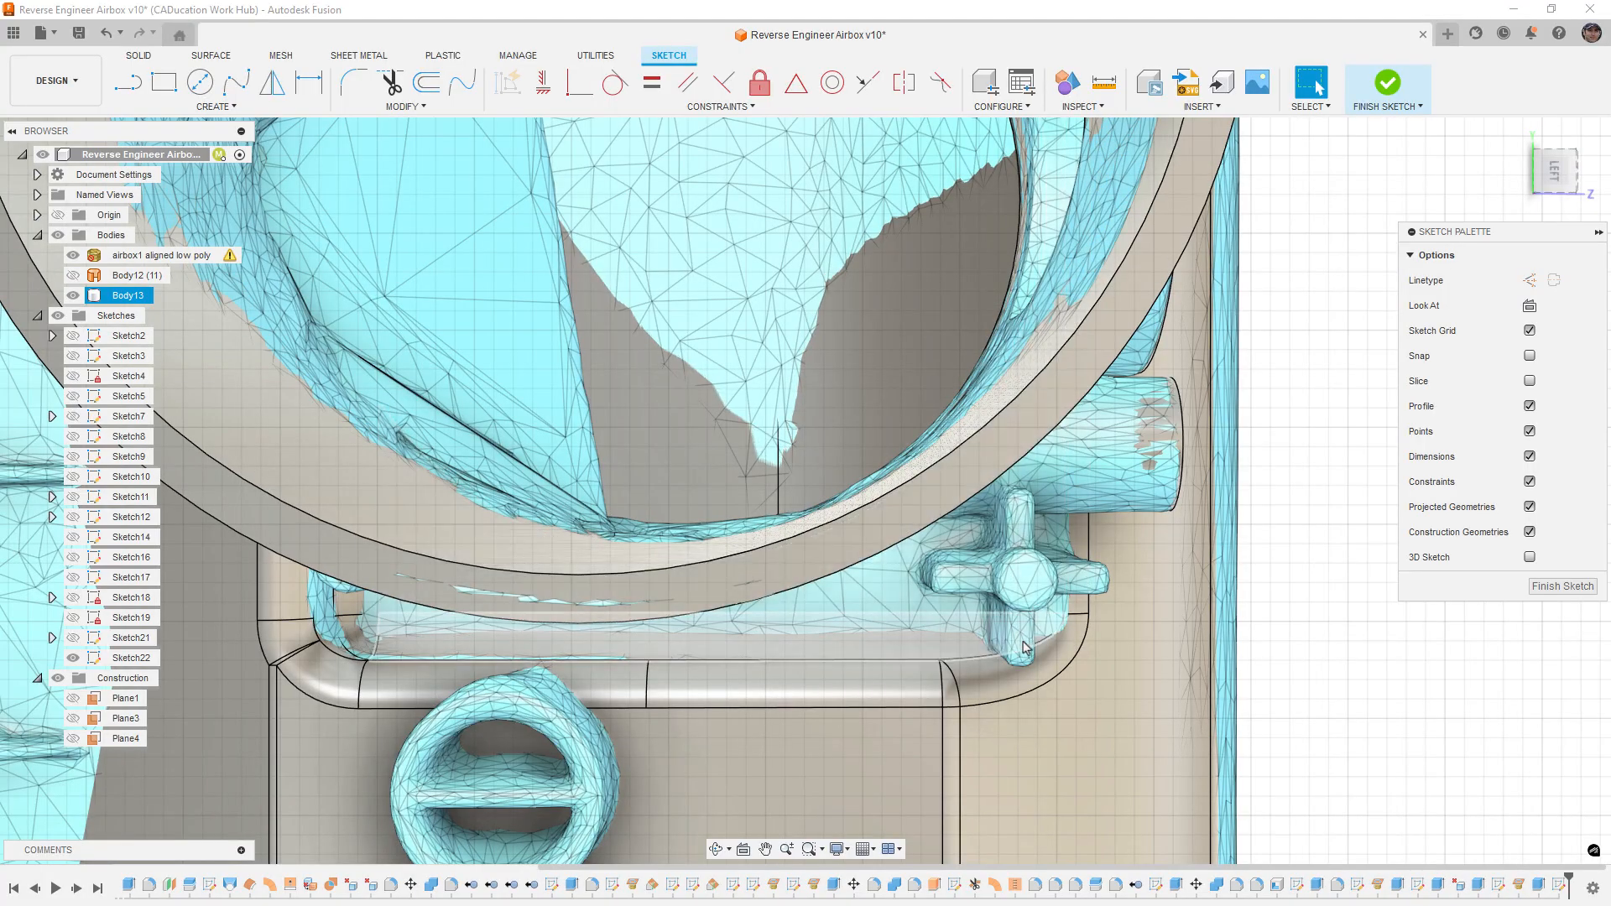
key(c)
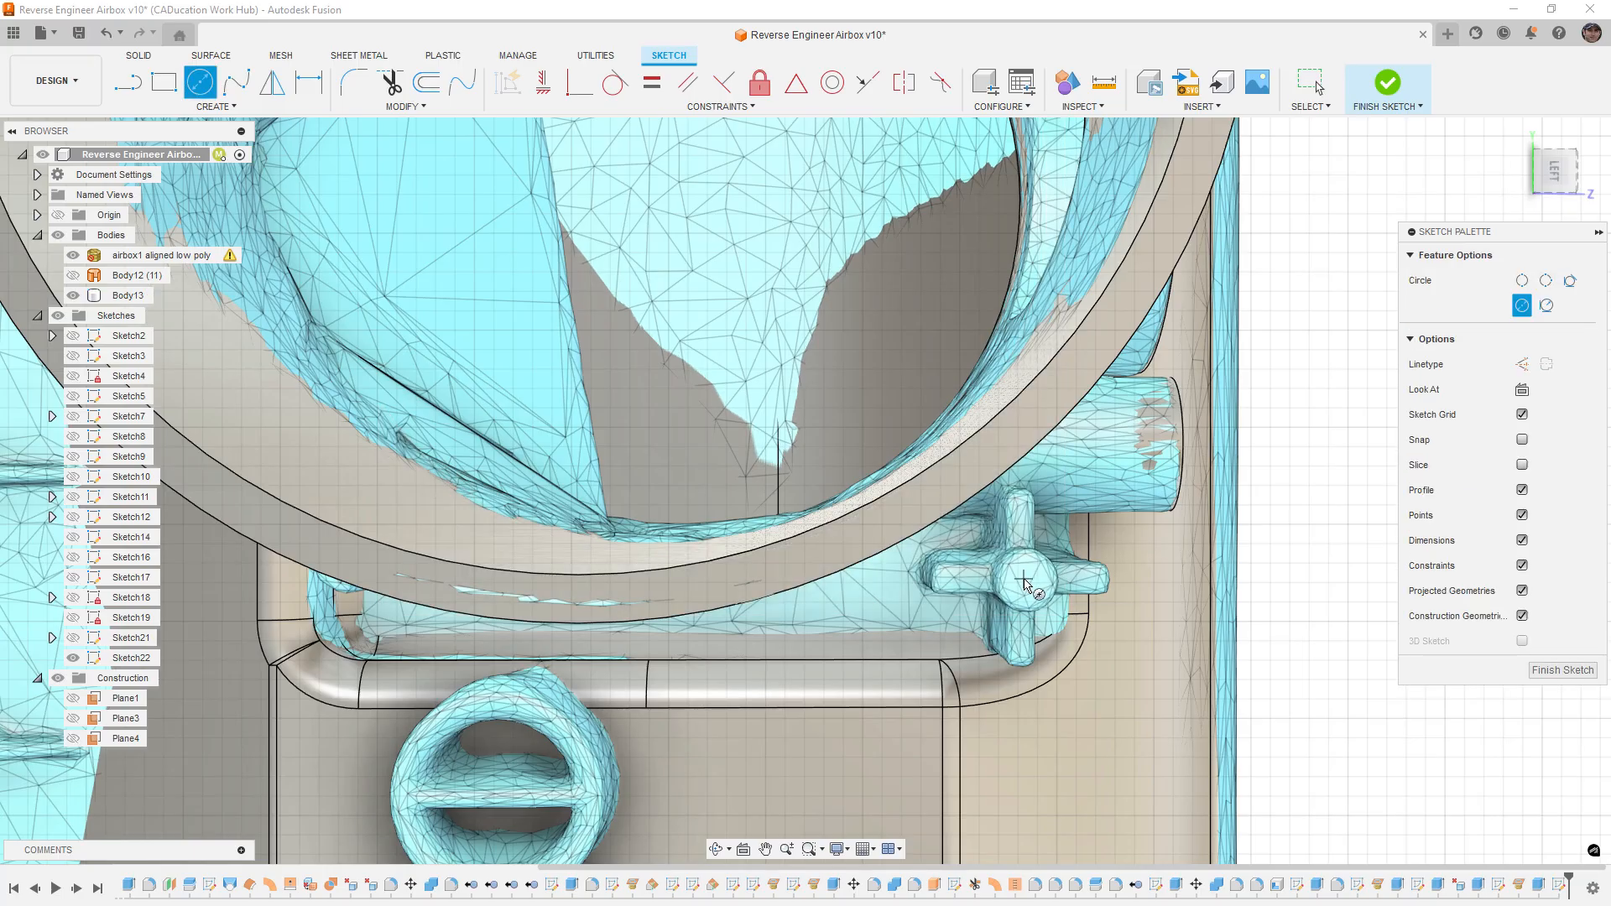
click(1025, 580)
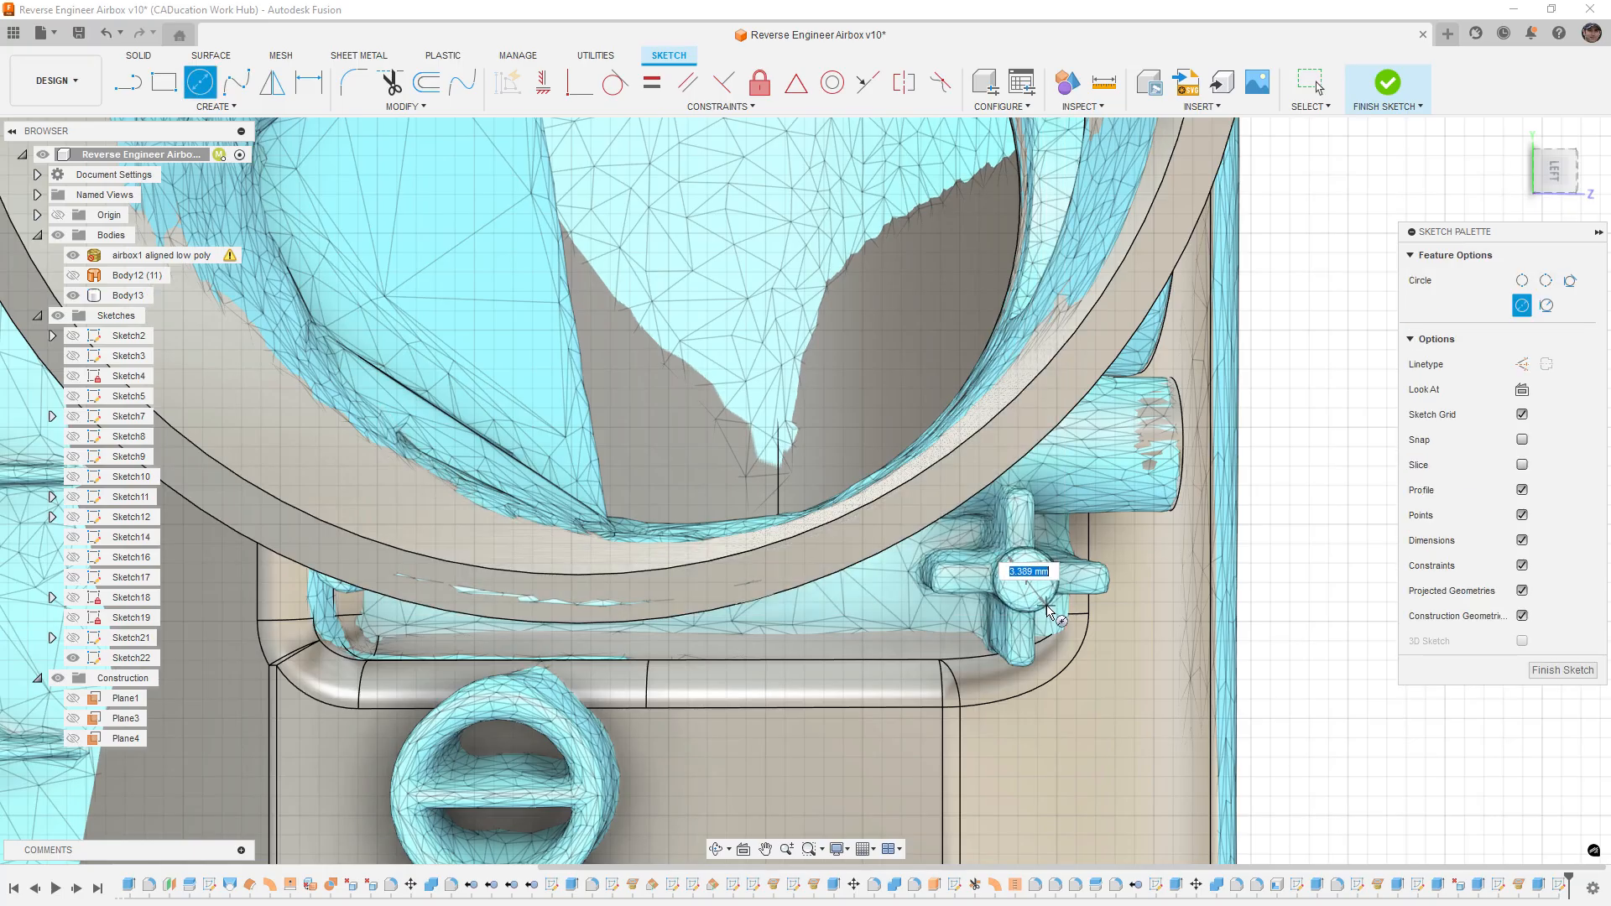
click(1049, 611)
click(1027, 581)
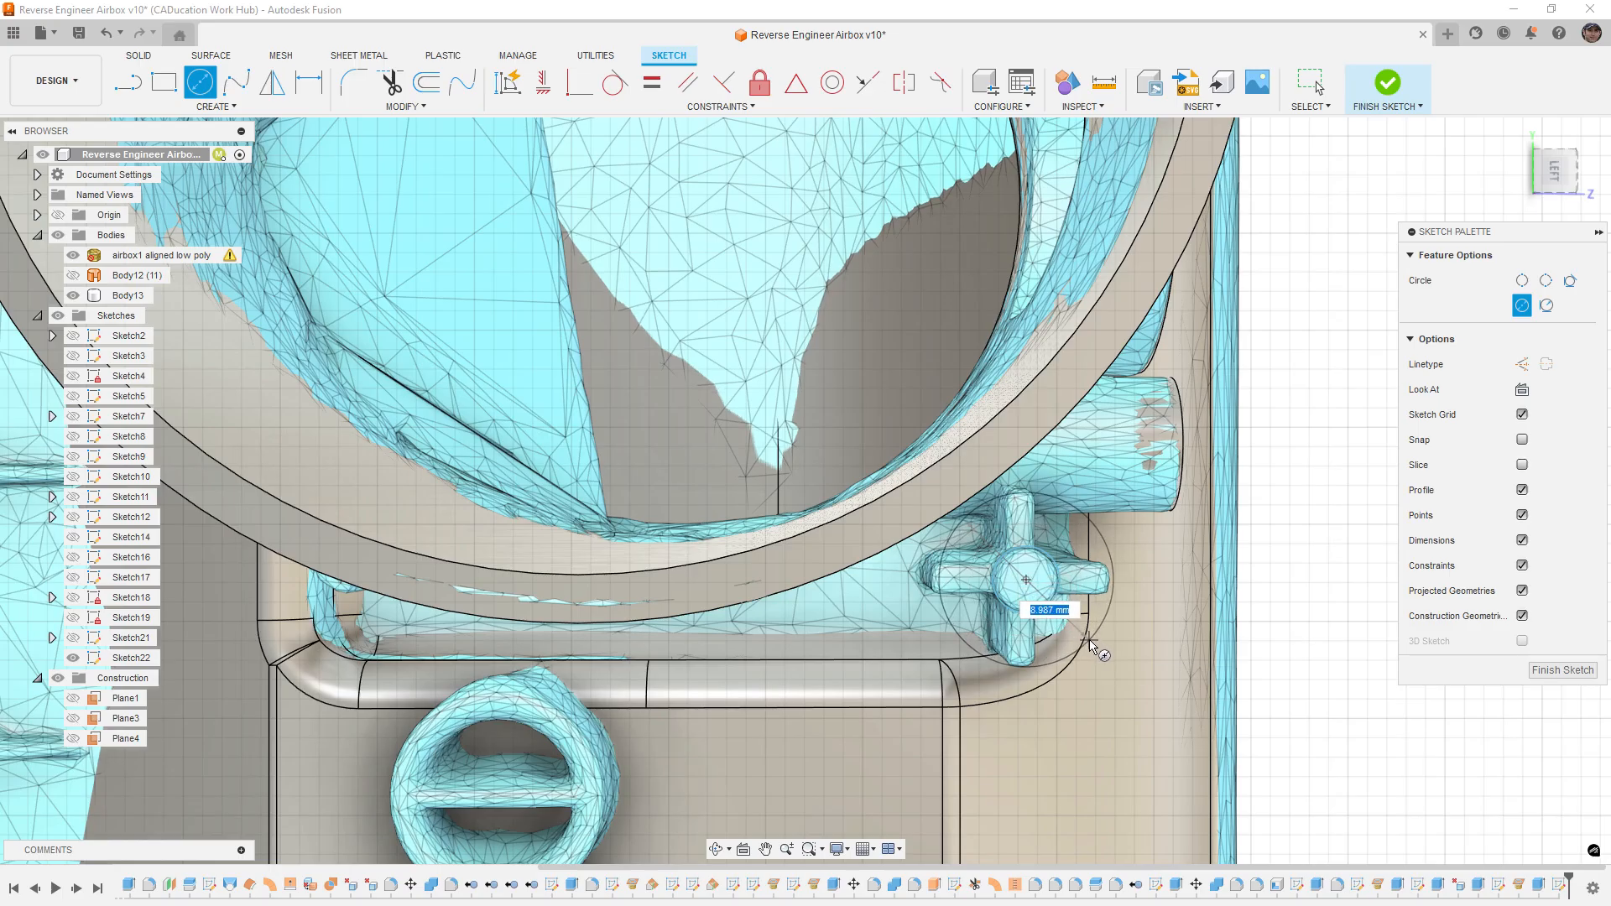
click(1088, 642)
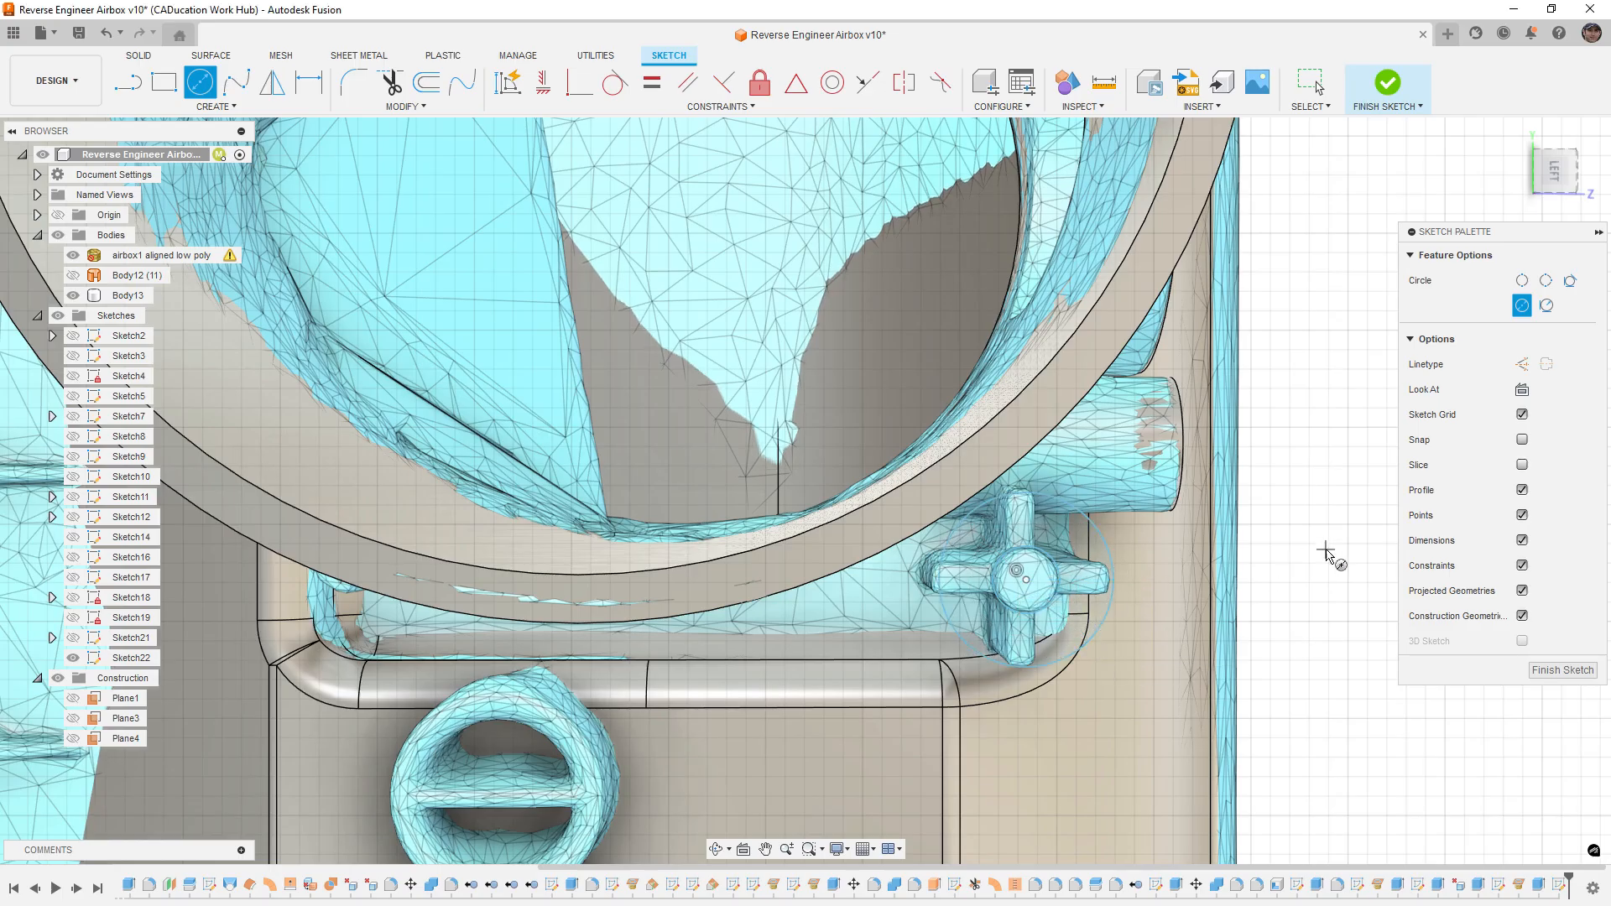
click(1393, 79)
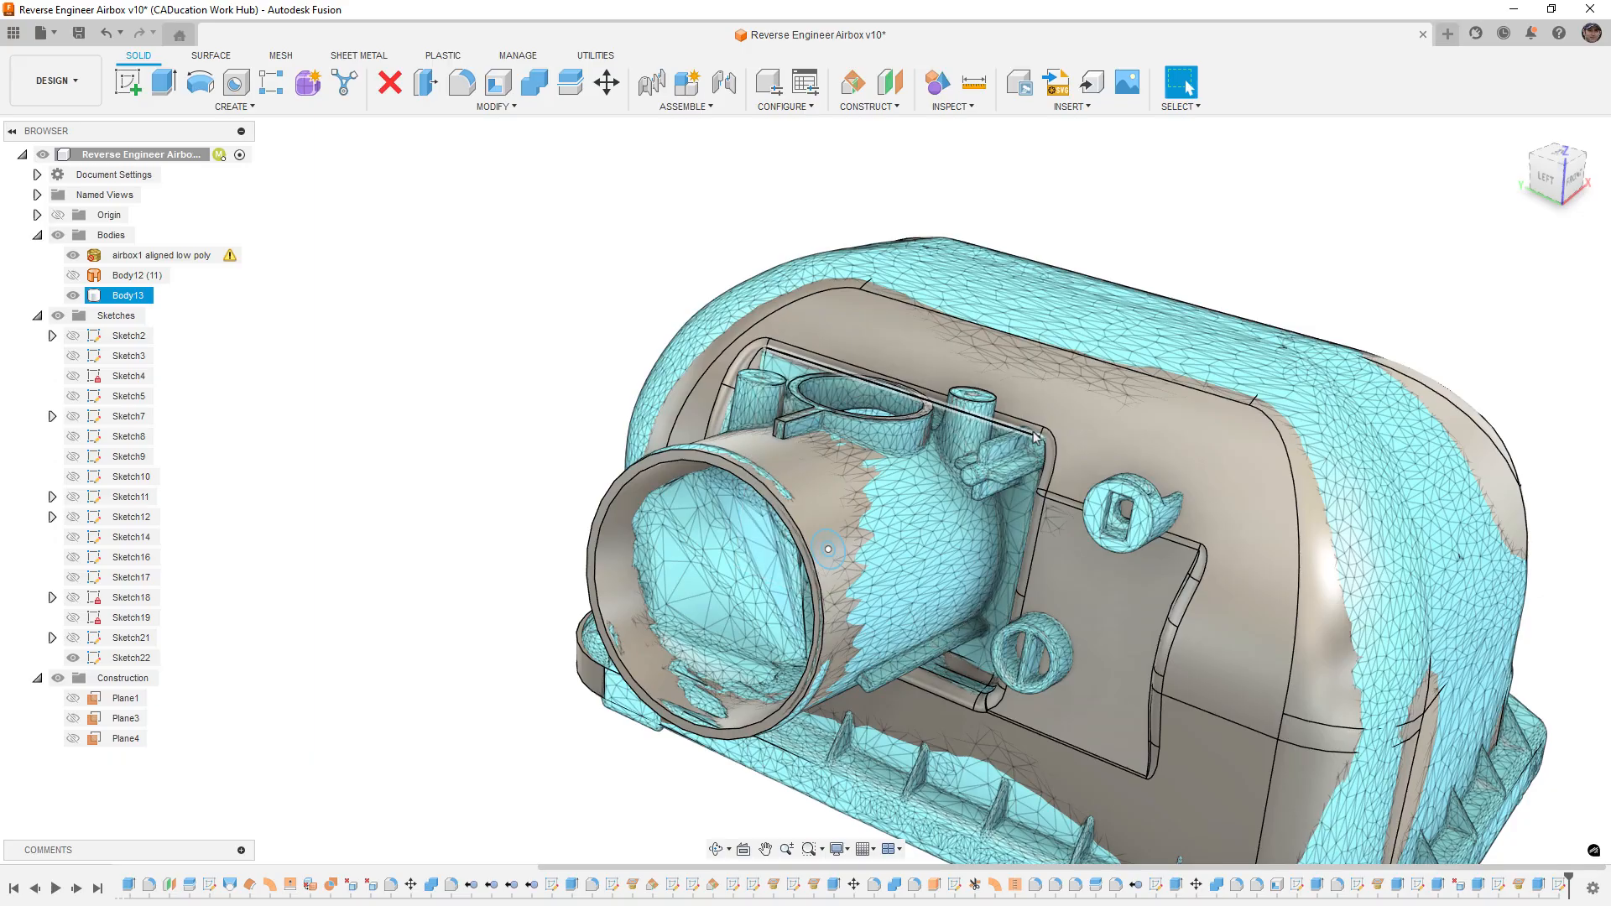
Step: Start extruding both concentric circle profiles from a start offset of -25 mm, with the extent running to Body13
scroll(1022, 454, up, 4)
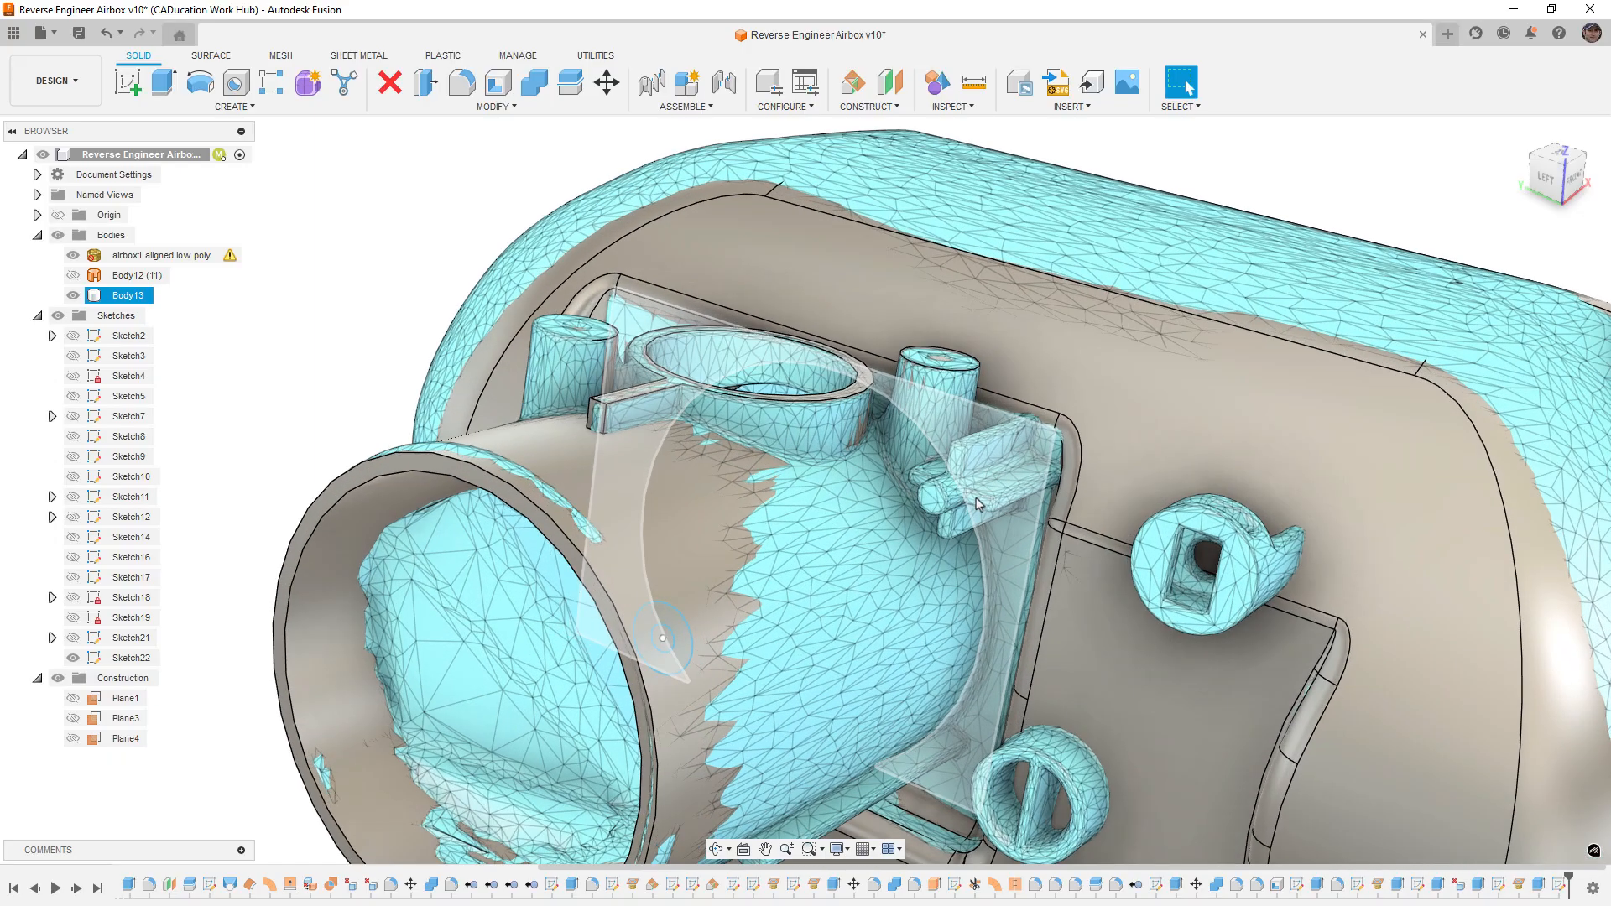
click(164, 83)
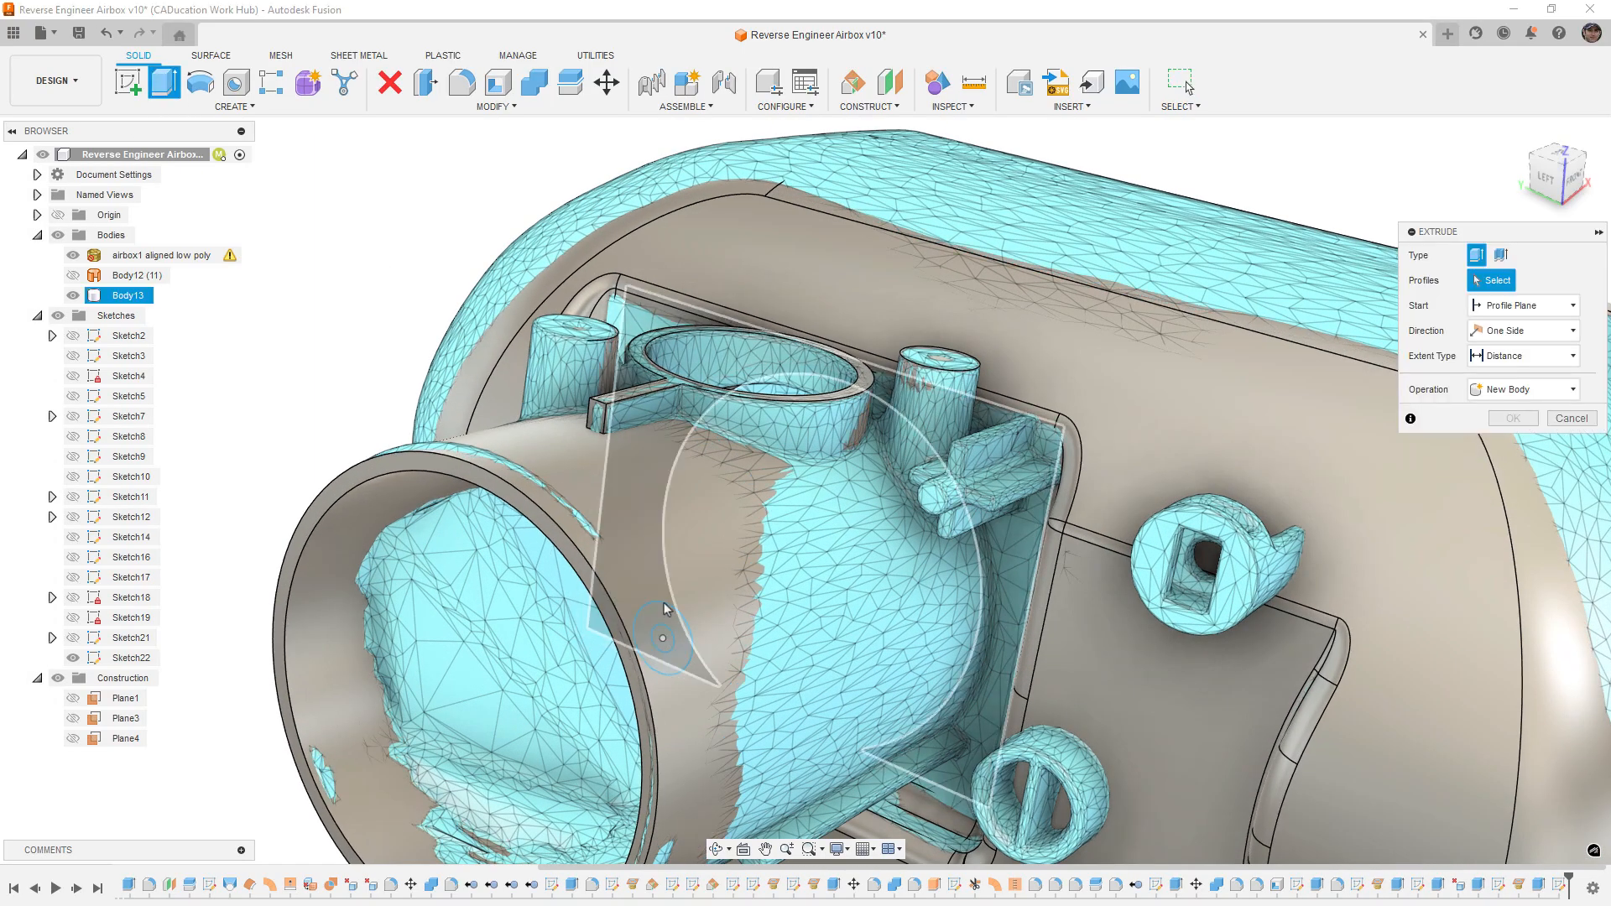
click(663, 638)
click(663, 640)
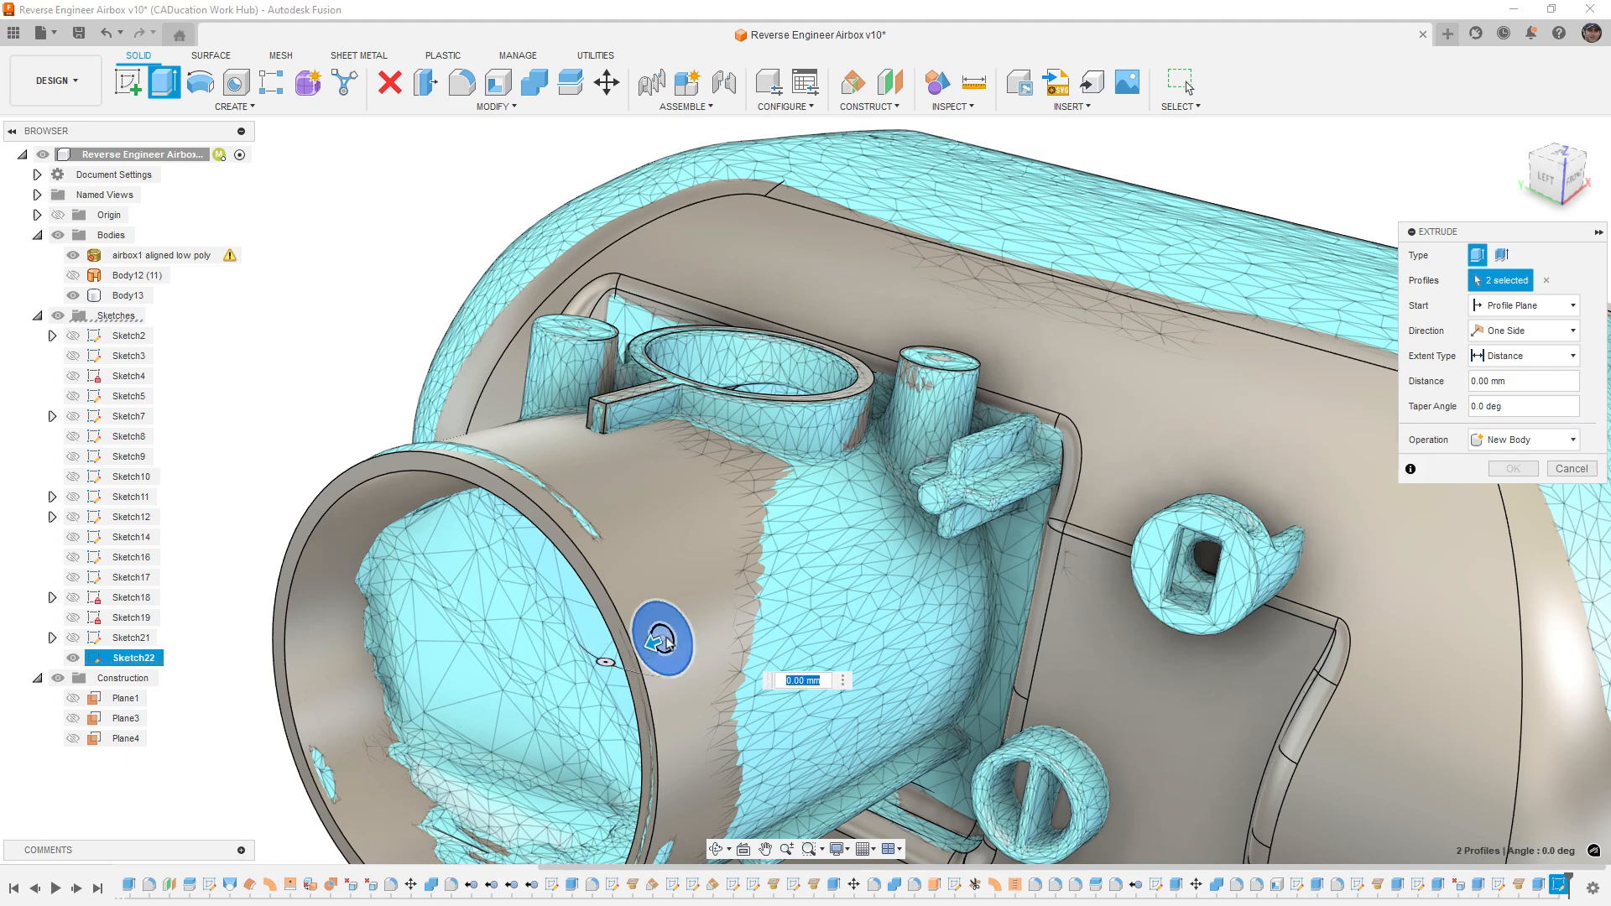
click(1538, 307)
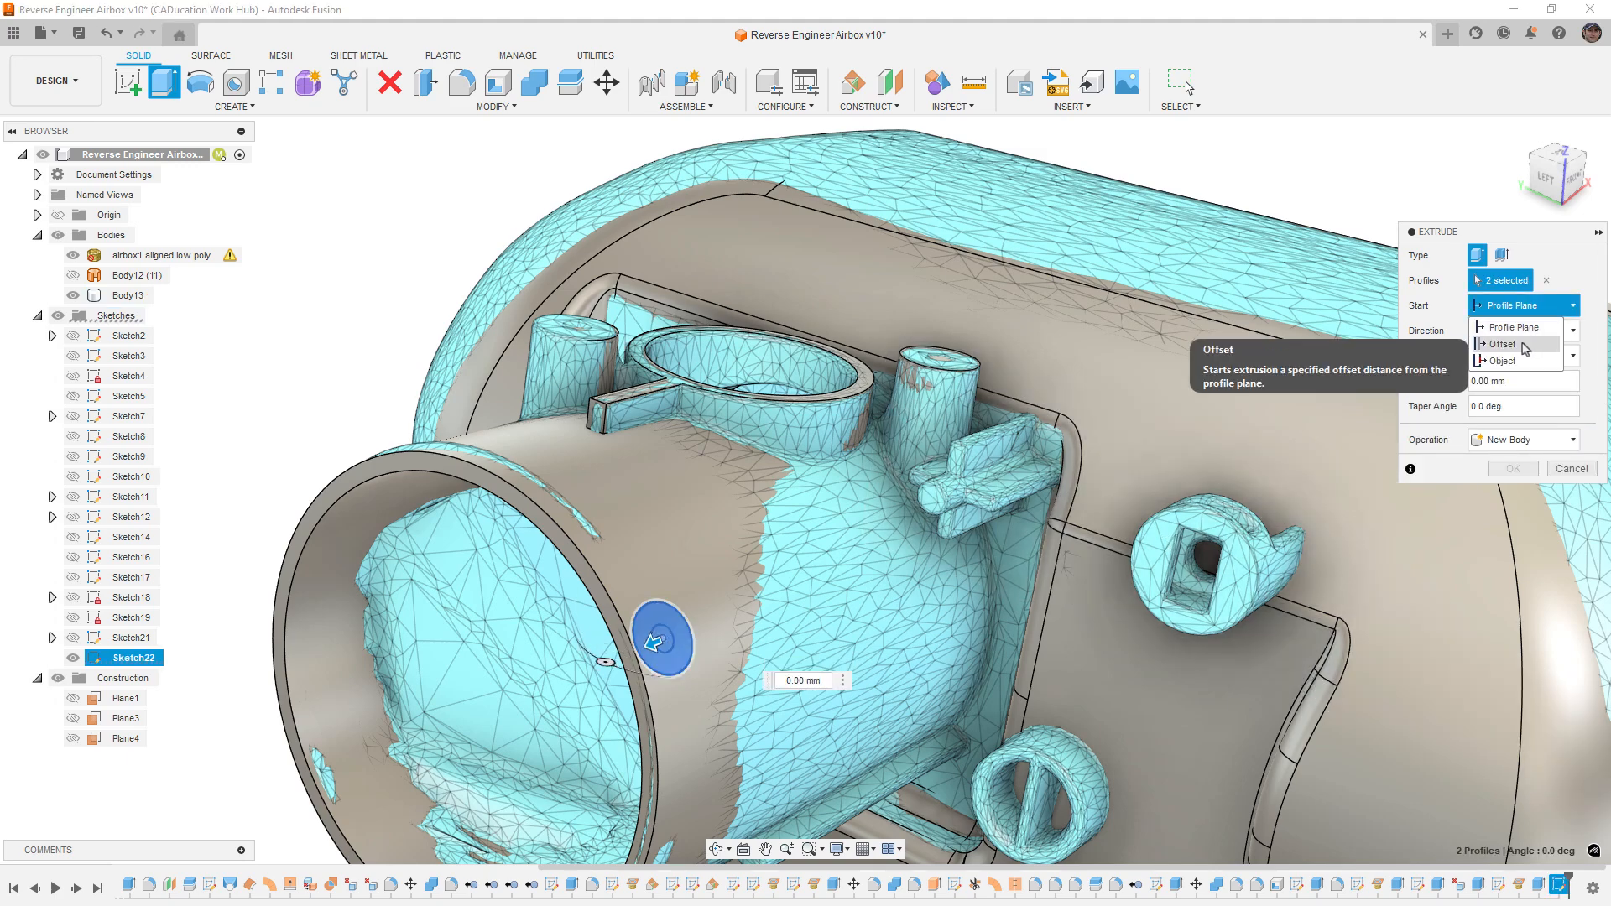
click(1501, 344)
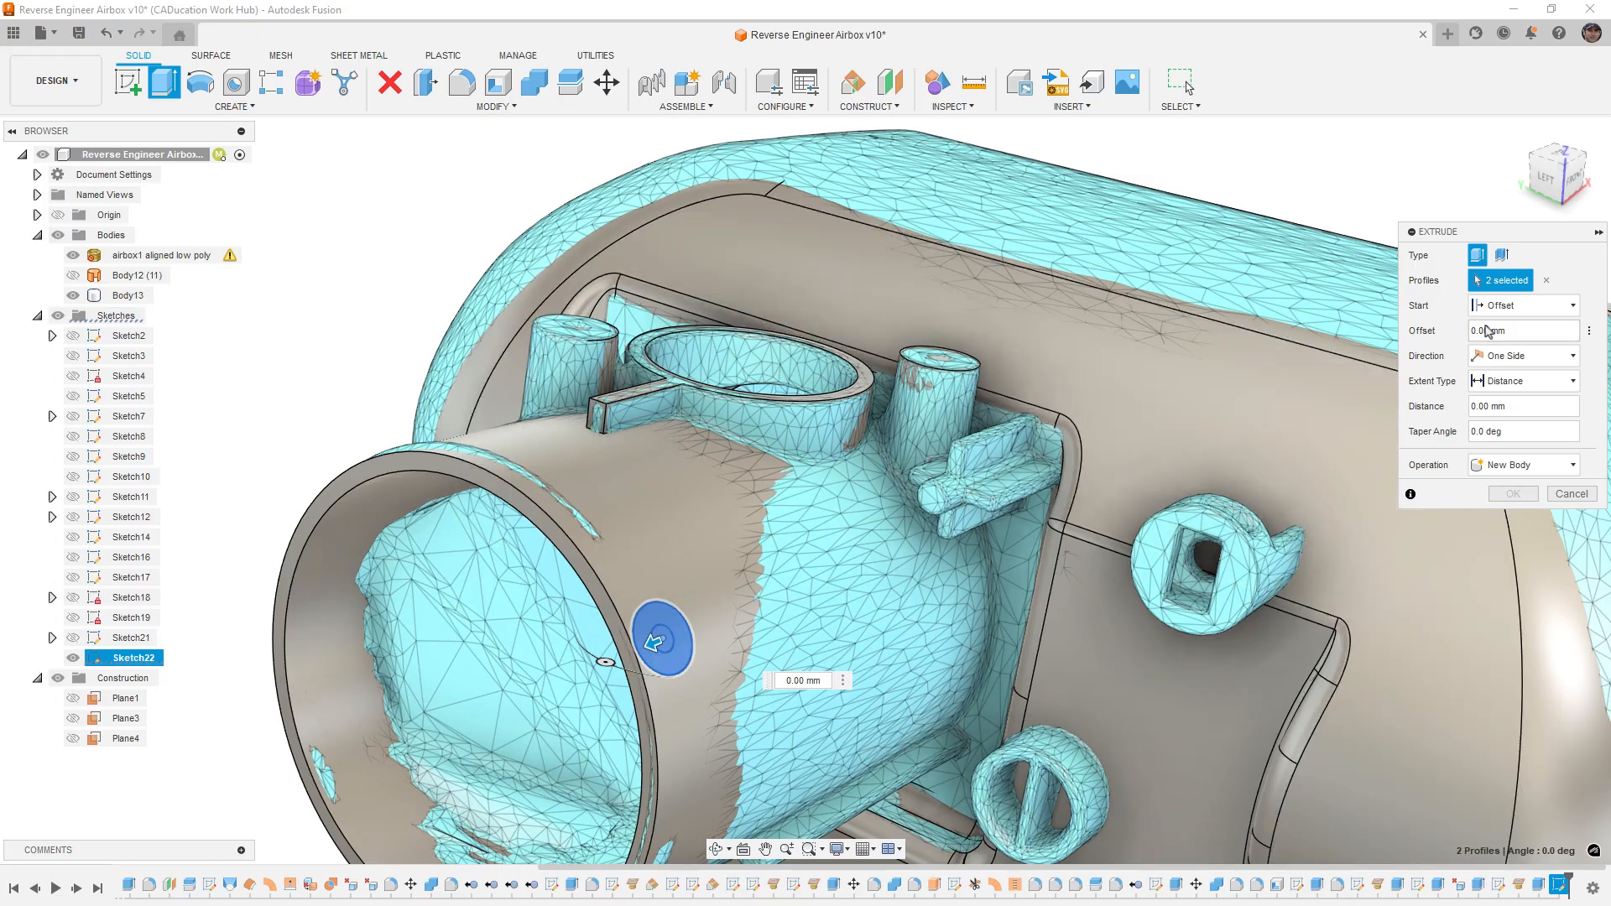
text(-)
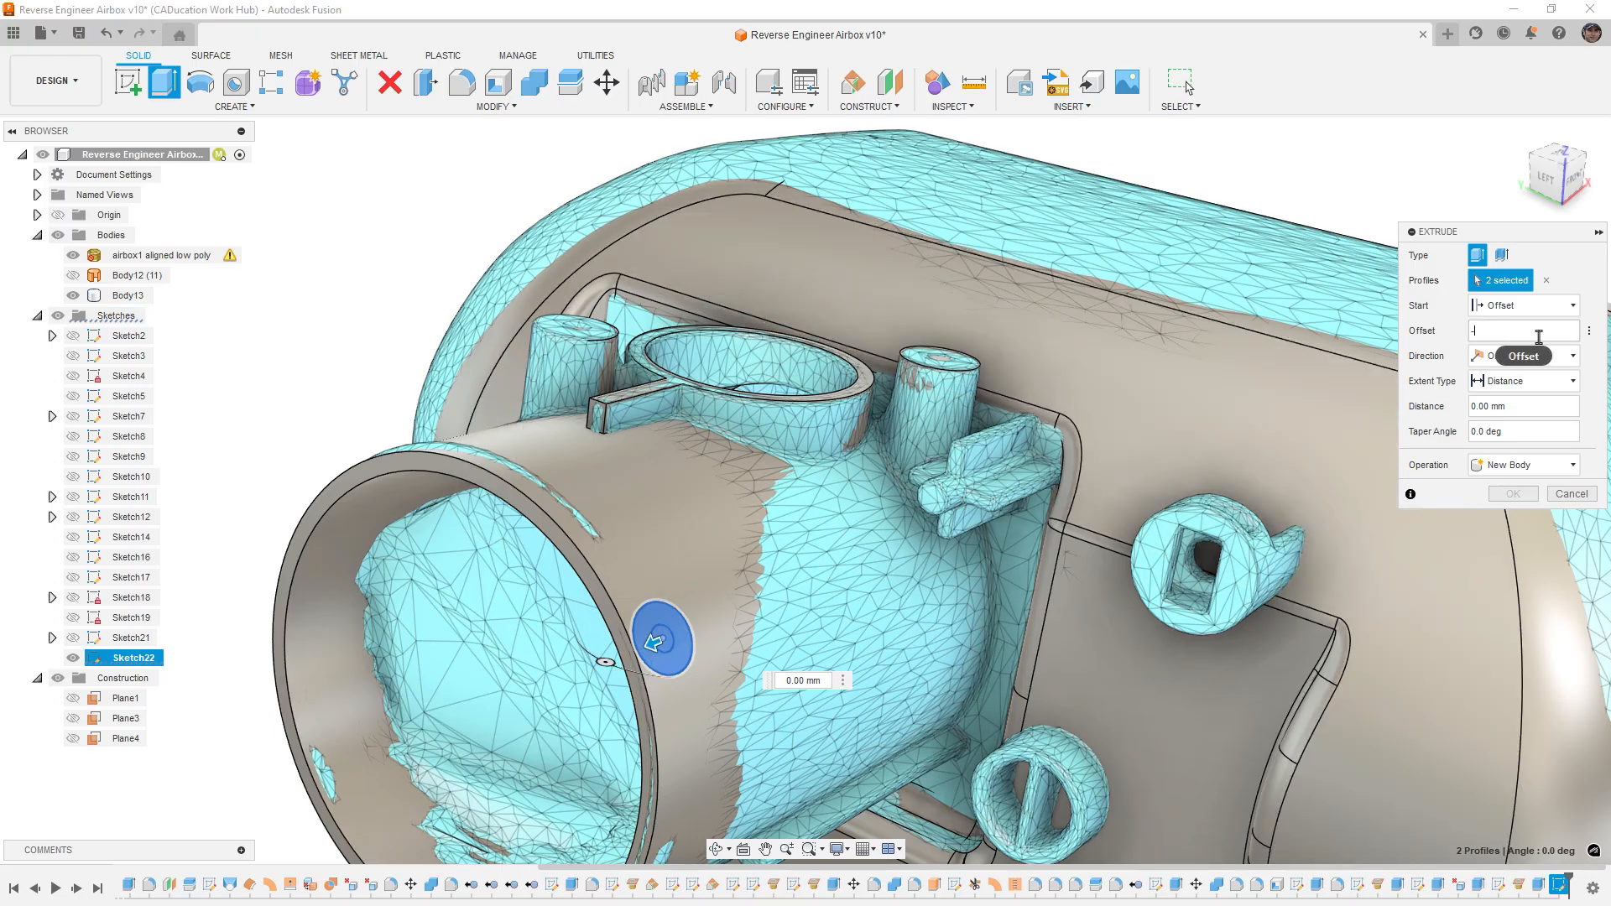
text(25)
click(1532, 385)
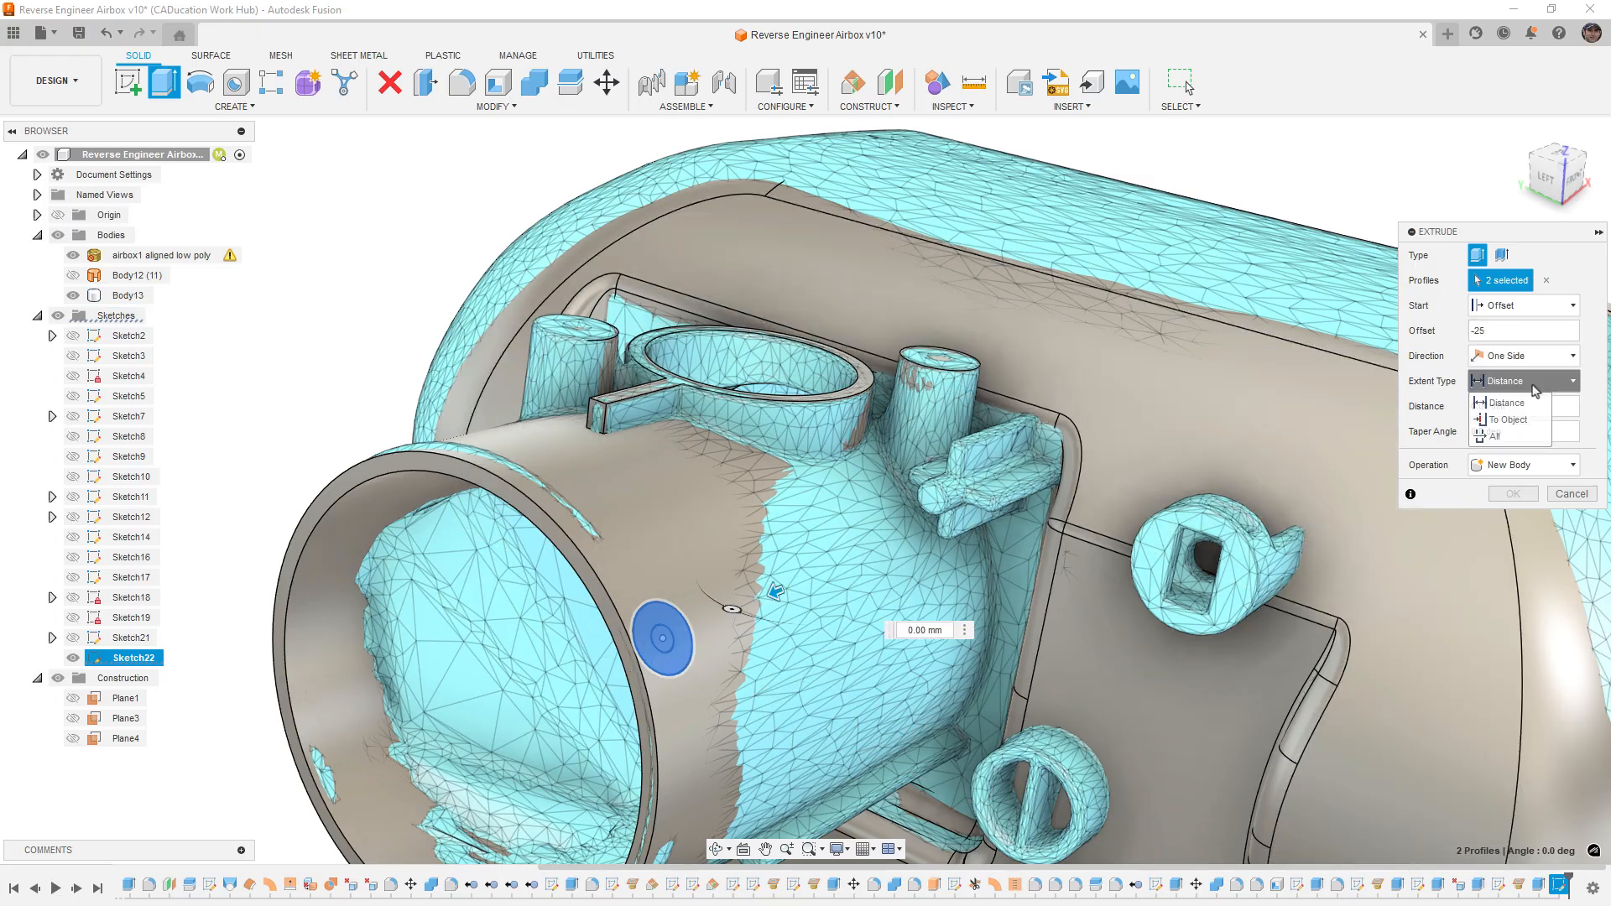
click(1510, 419)
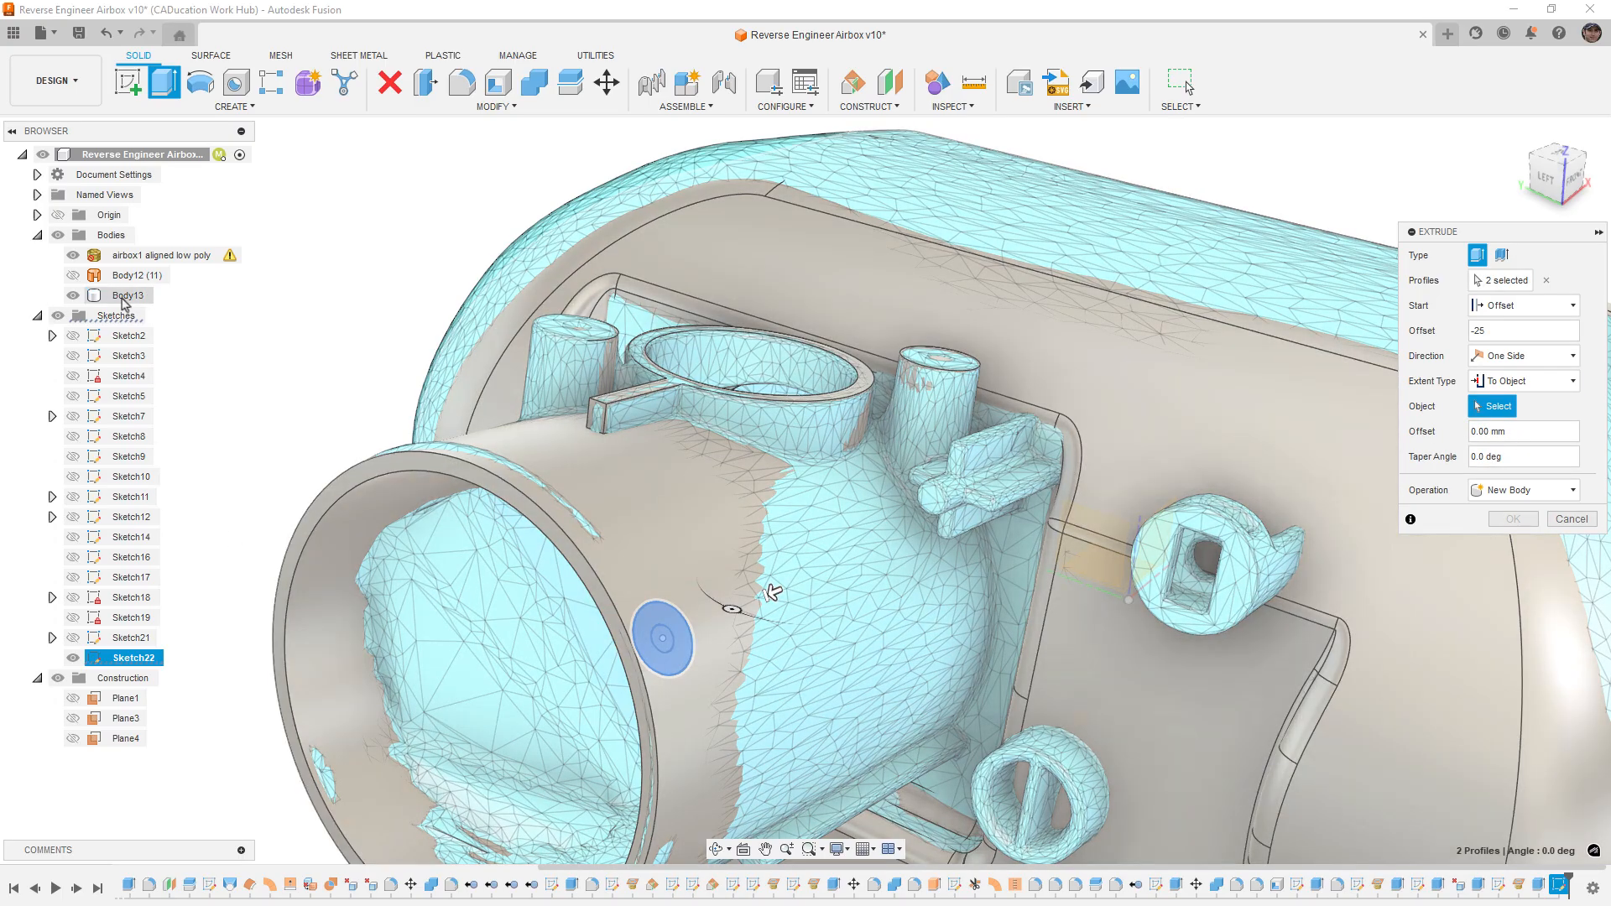
click(129, 296)
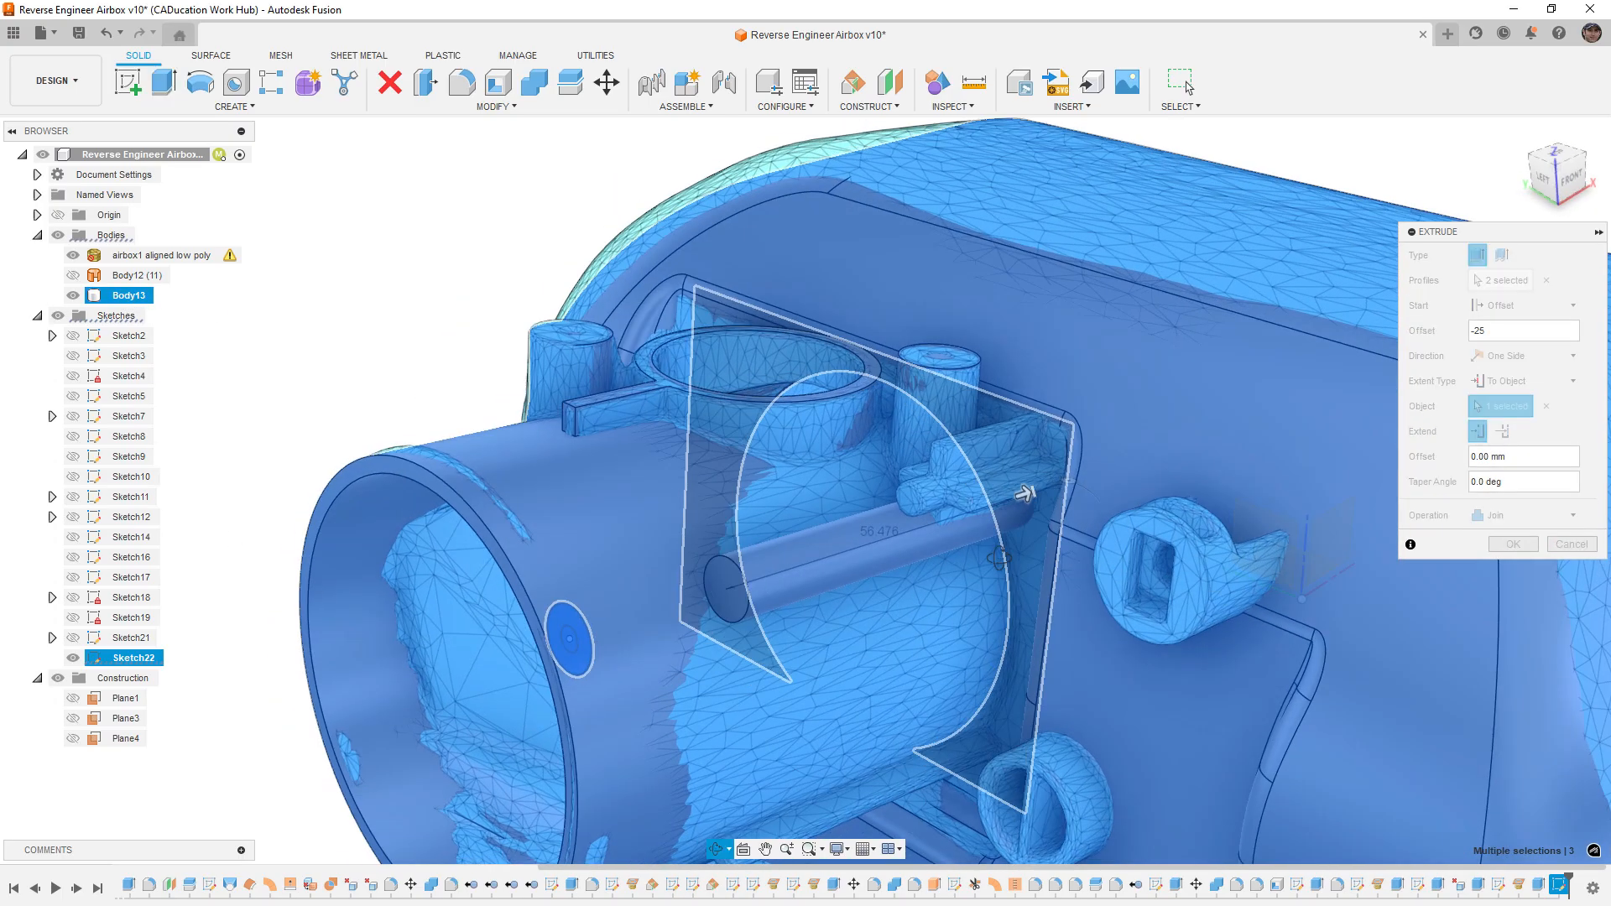
Step: Adjust the extrusion's start offset against the scanned pin, trying -61 mm and settling on -60 mm, and complete it joined to the body
shift+middle_drag(999, 558, 818, 600)
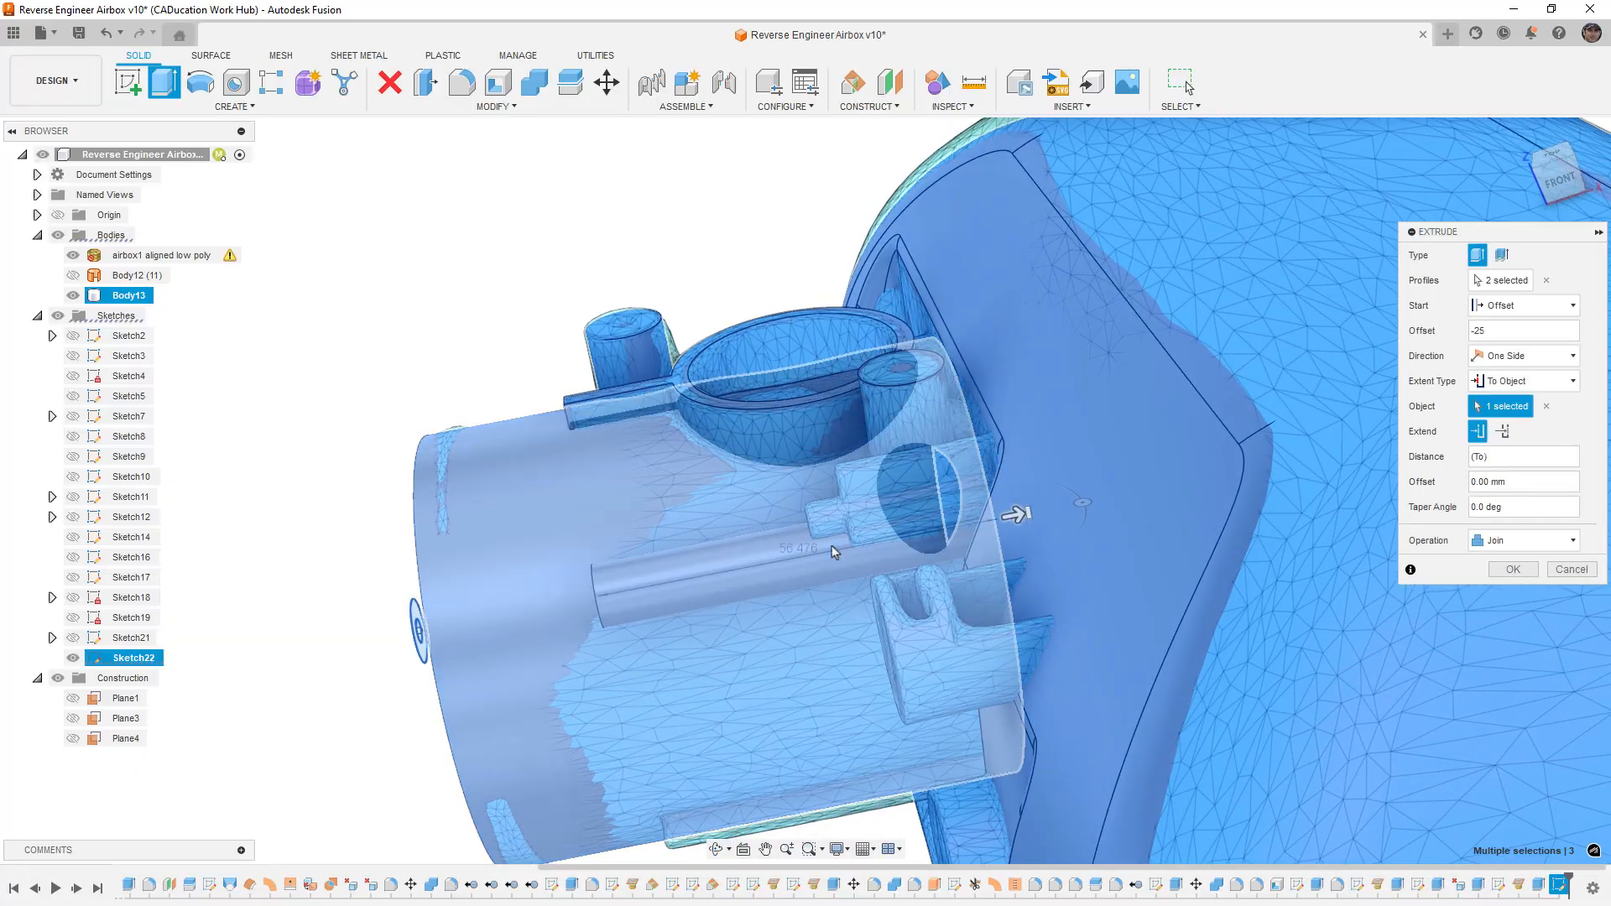
click(1527, 332)
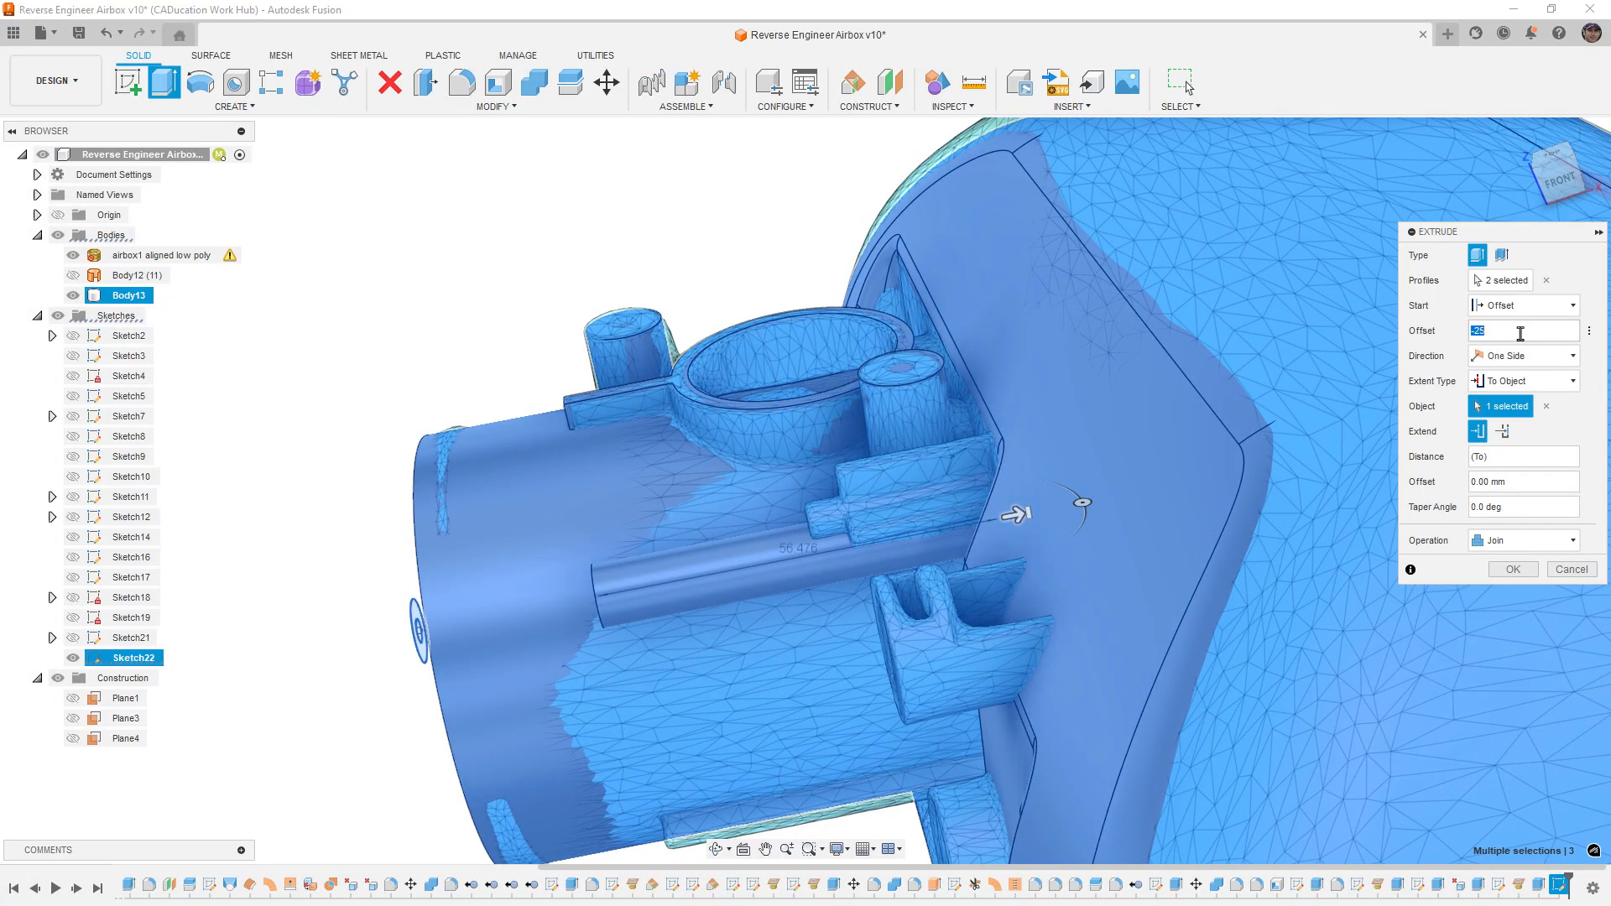
text(-50)
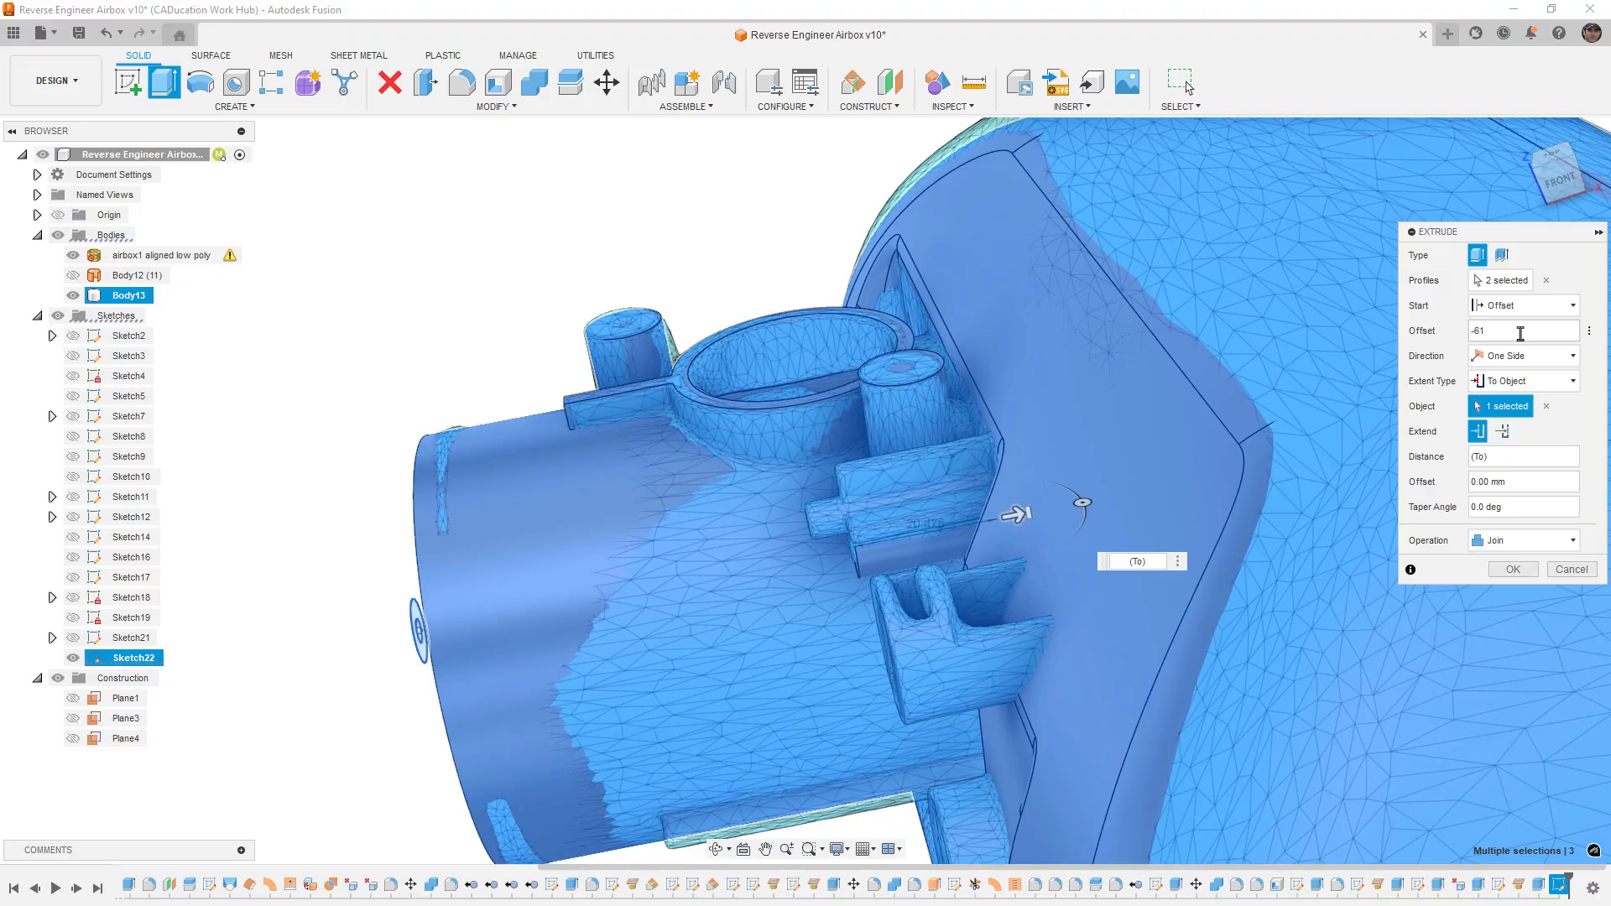
shift+middle_drag(809, 506, 807, 484)
scroll(852, 527, up, 8)
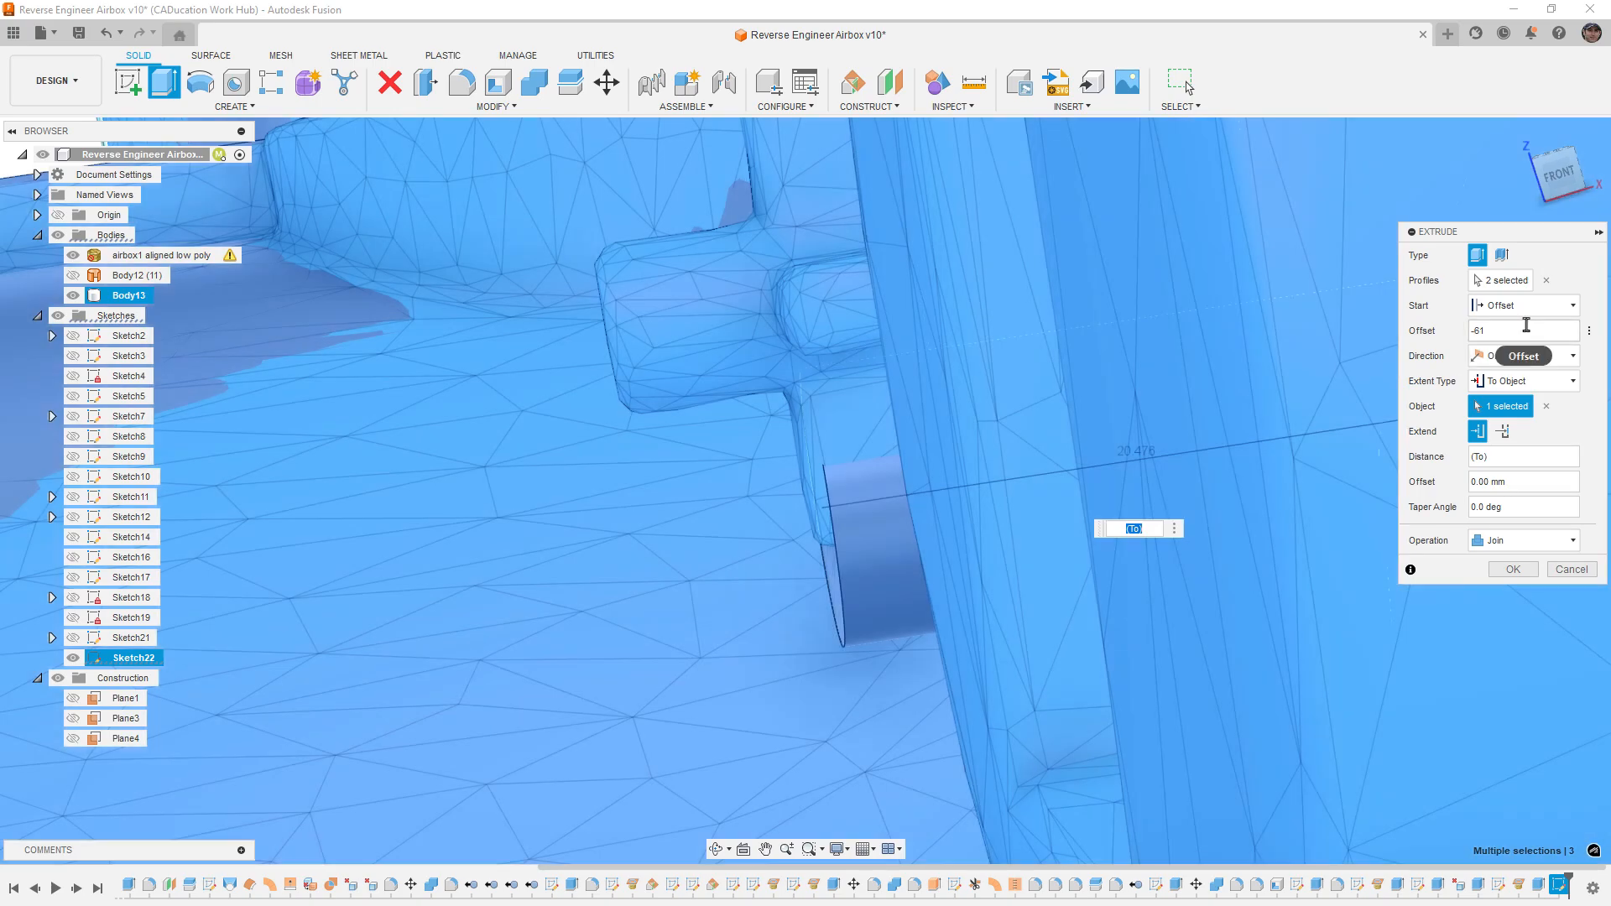
click(1523, 327)
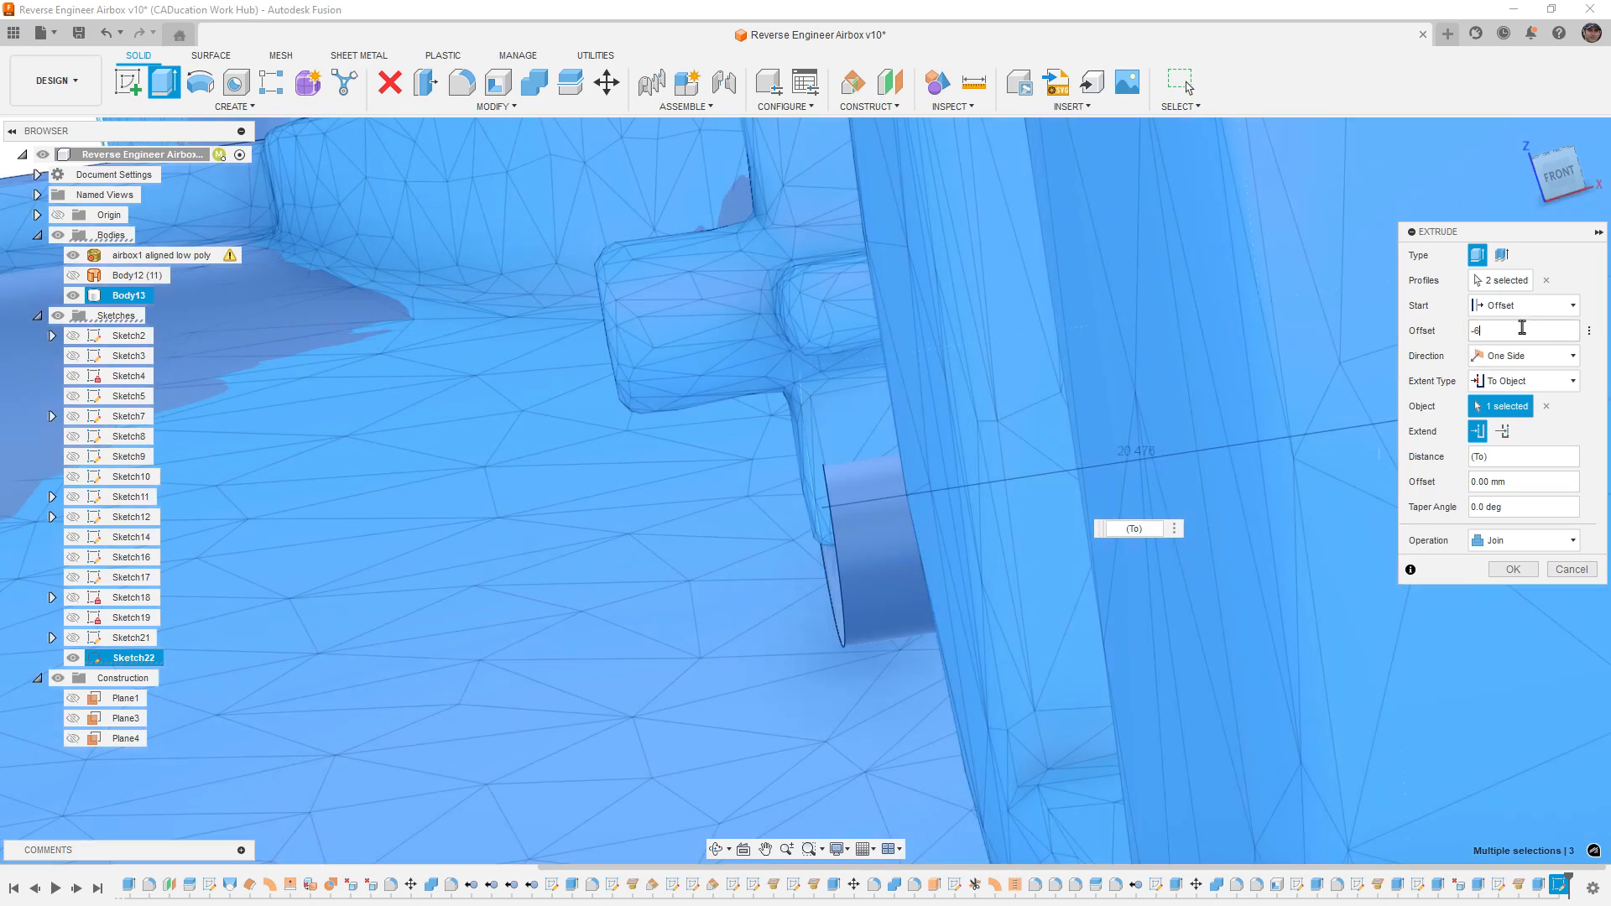
text(0)
key(Return)
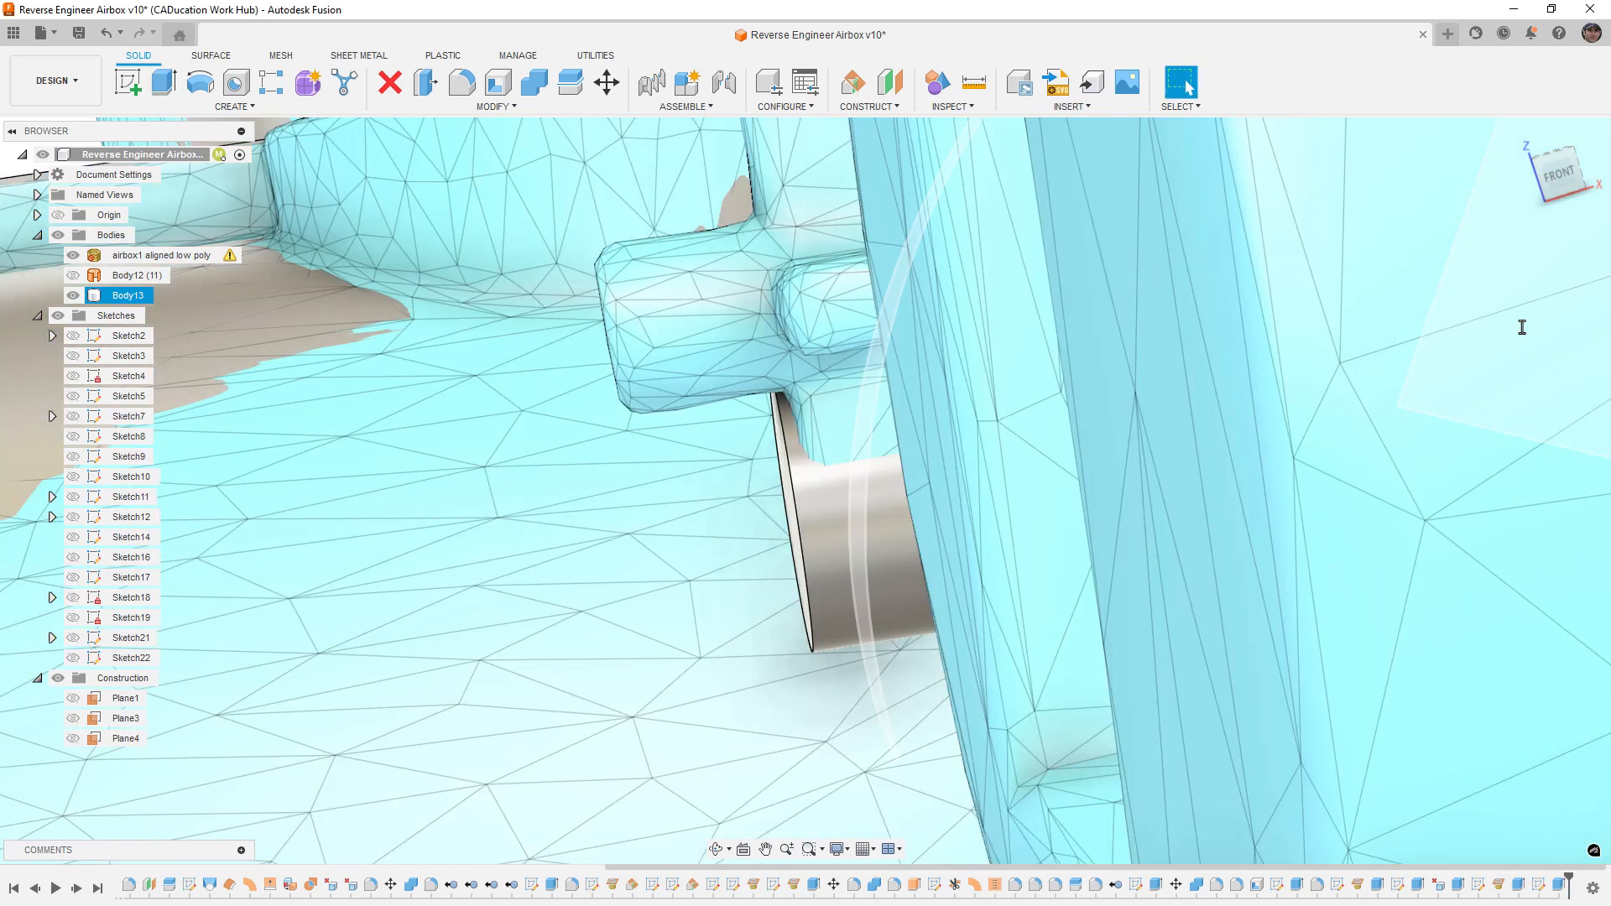
Step: Show Sketch22 again and extrude its inner circle 6 mm outward from the new cylinder's end face, joined to the airbox body
scroll(1096, 326, down, 8)
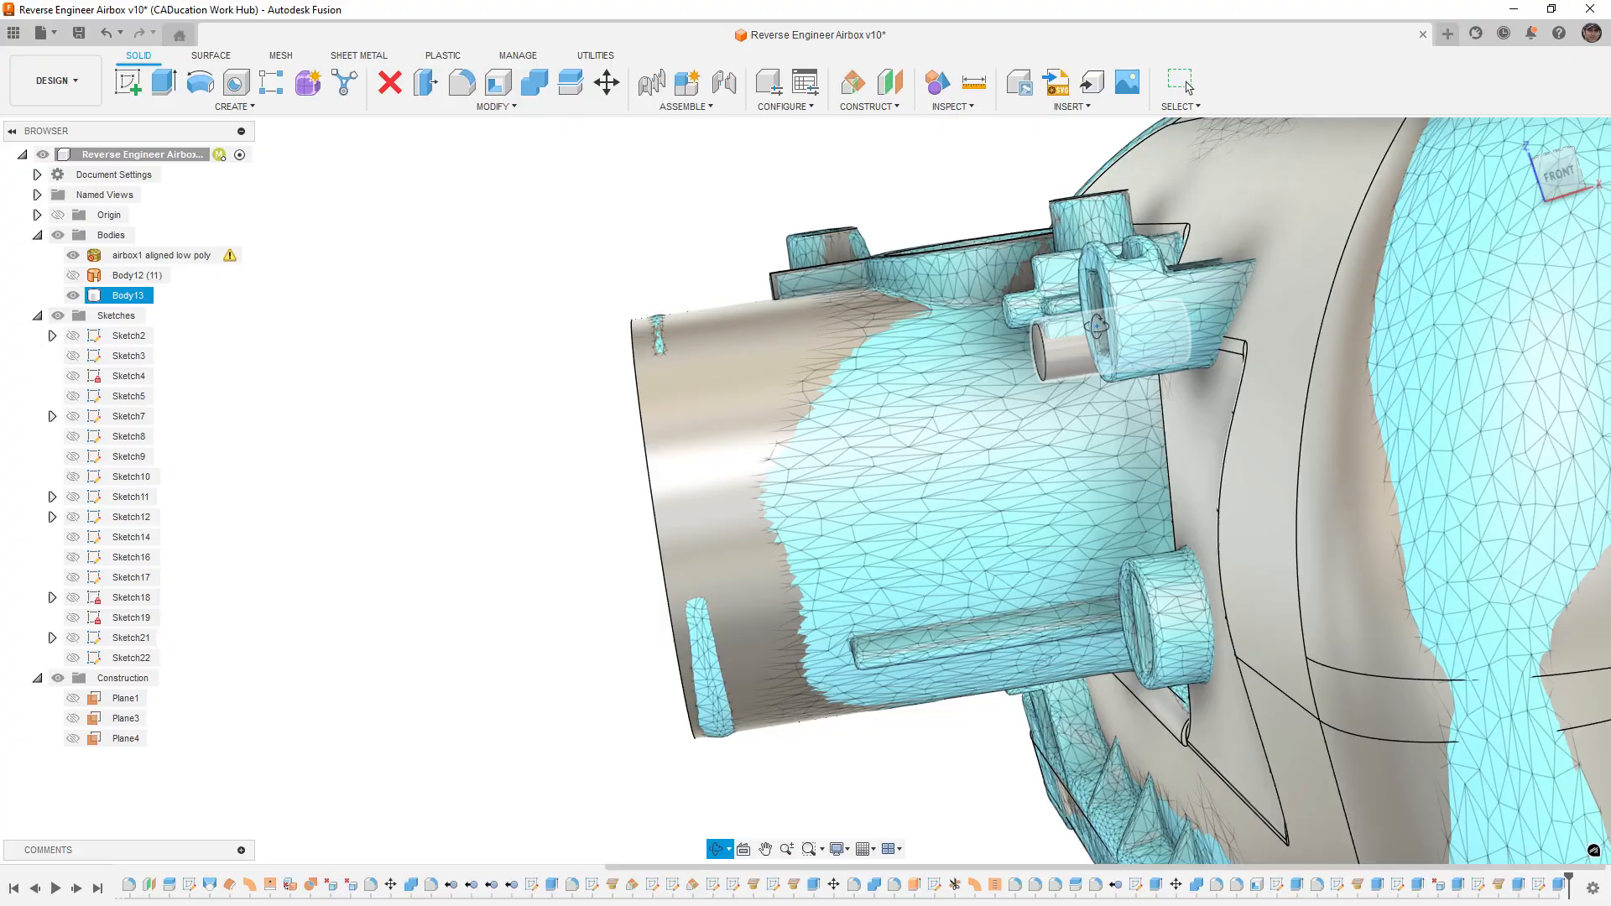
shift+middle_drag(1097, 325, 1153, 361)
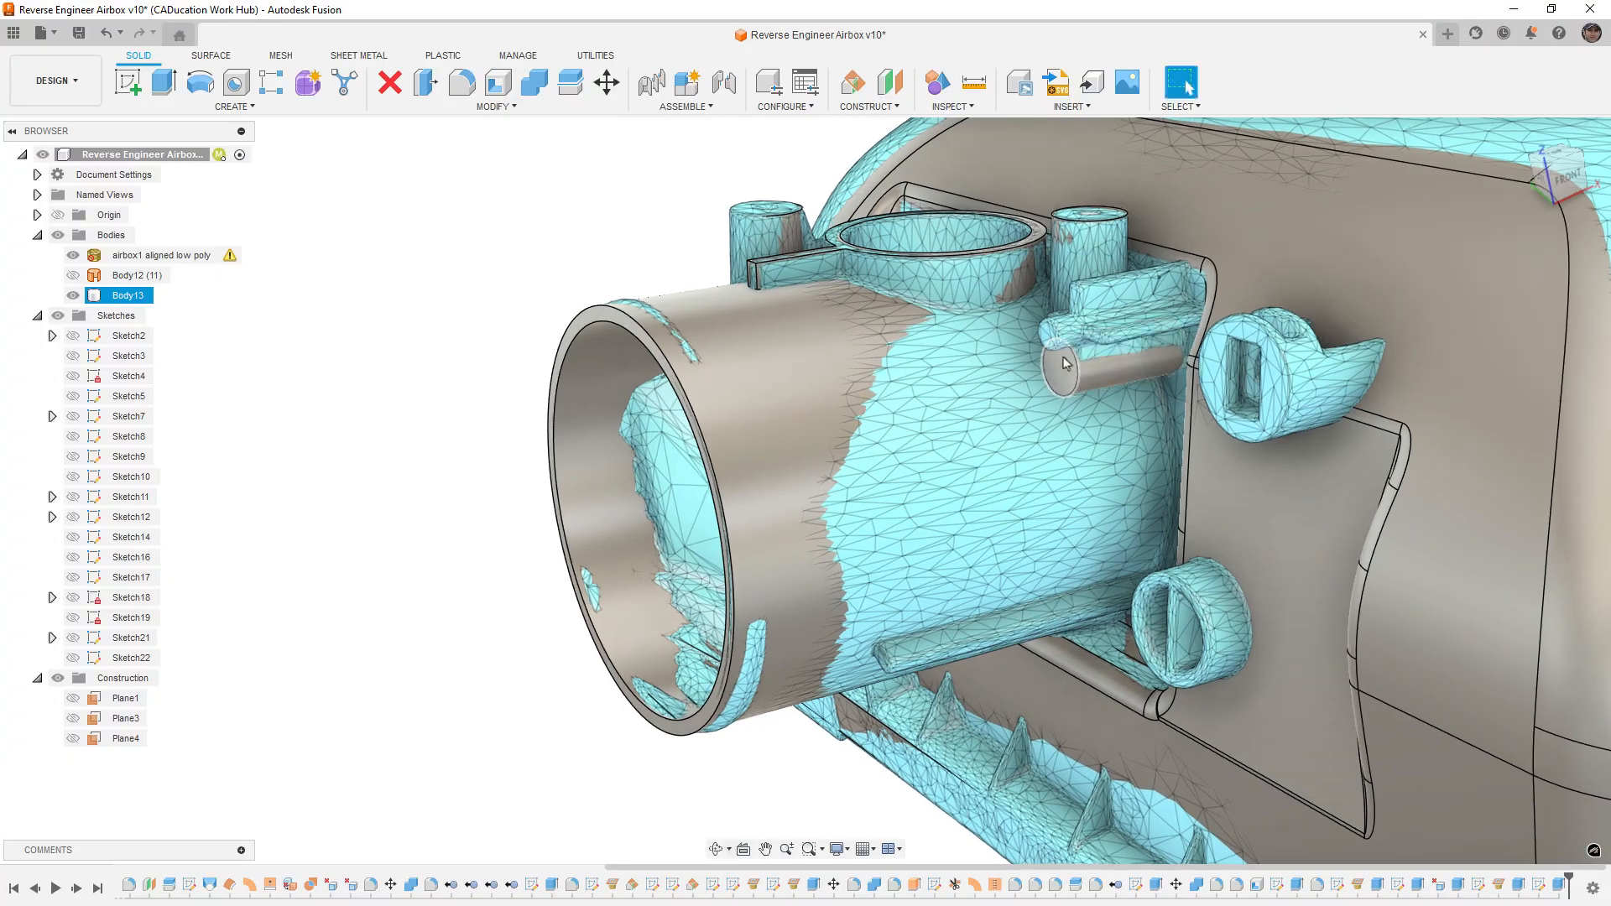
click(73, 658)
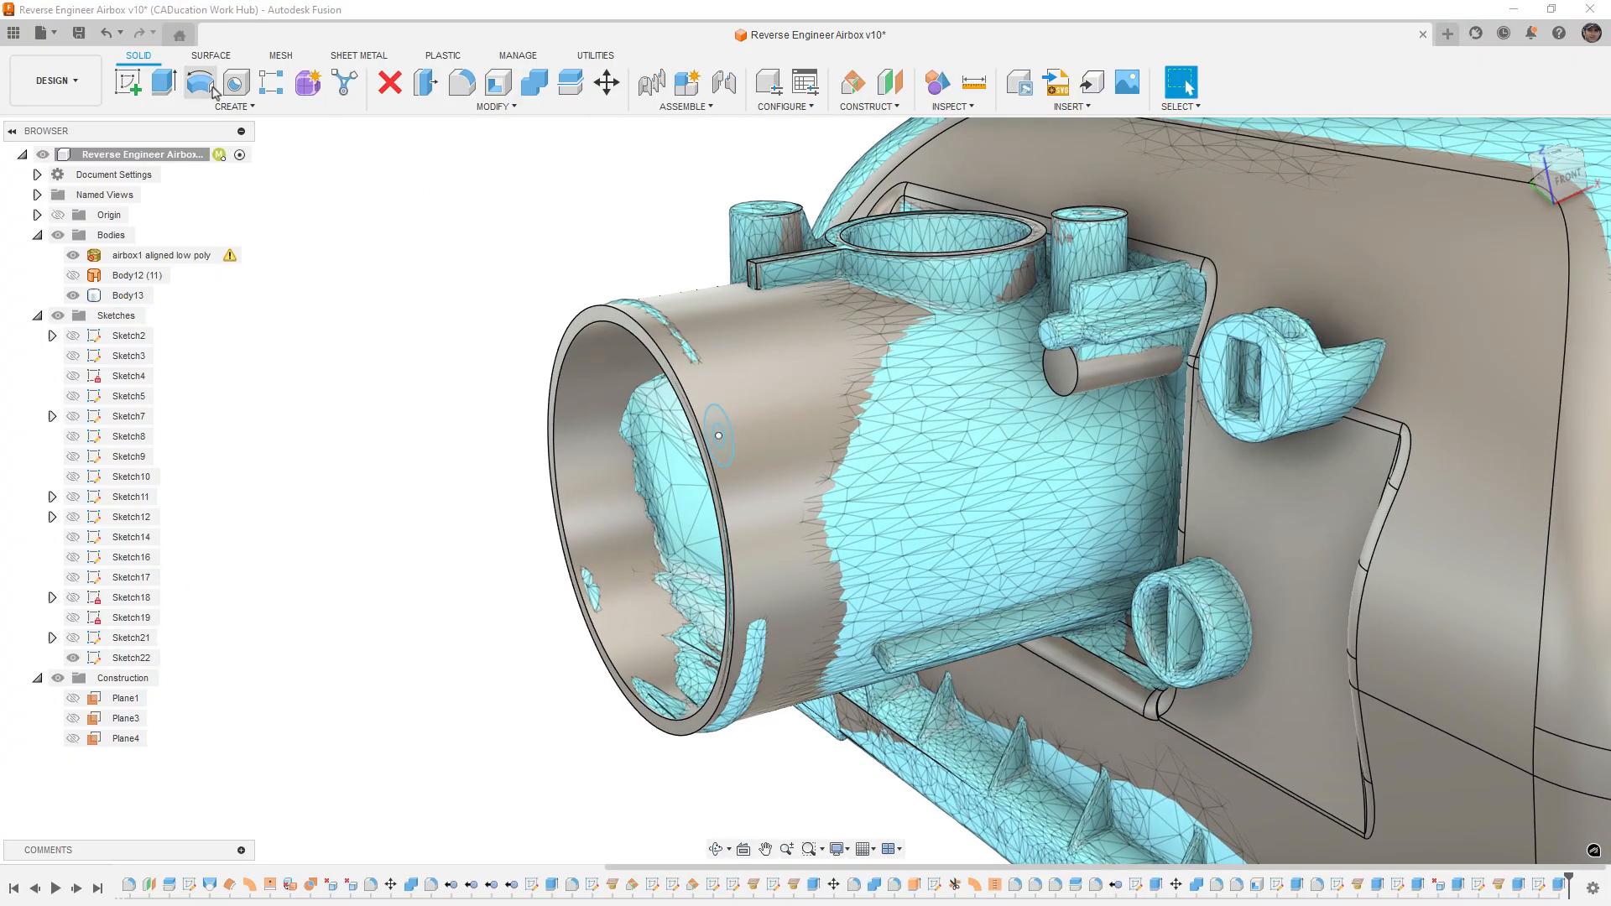
click(166, 82)
scroll(735, 431, up, 2)
scroll(735, 431, up, 1)
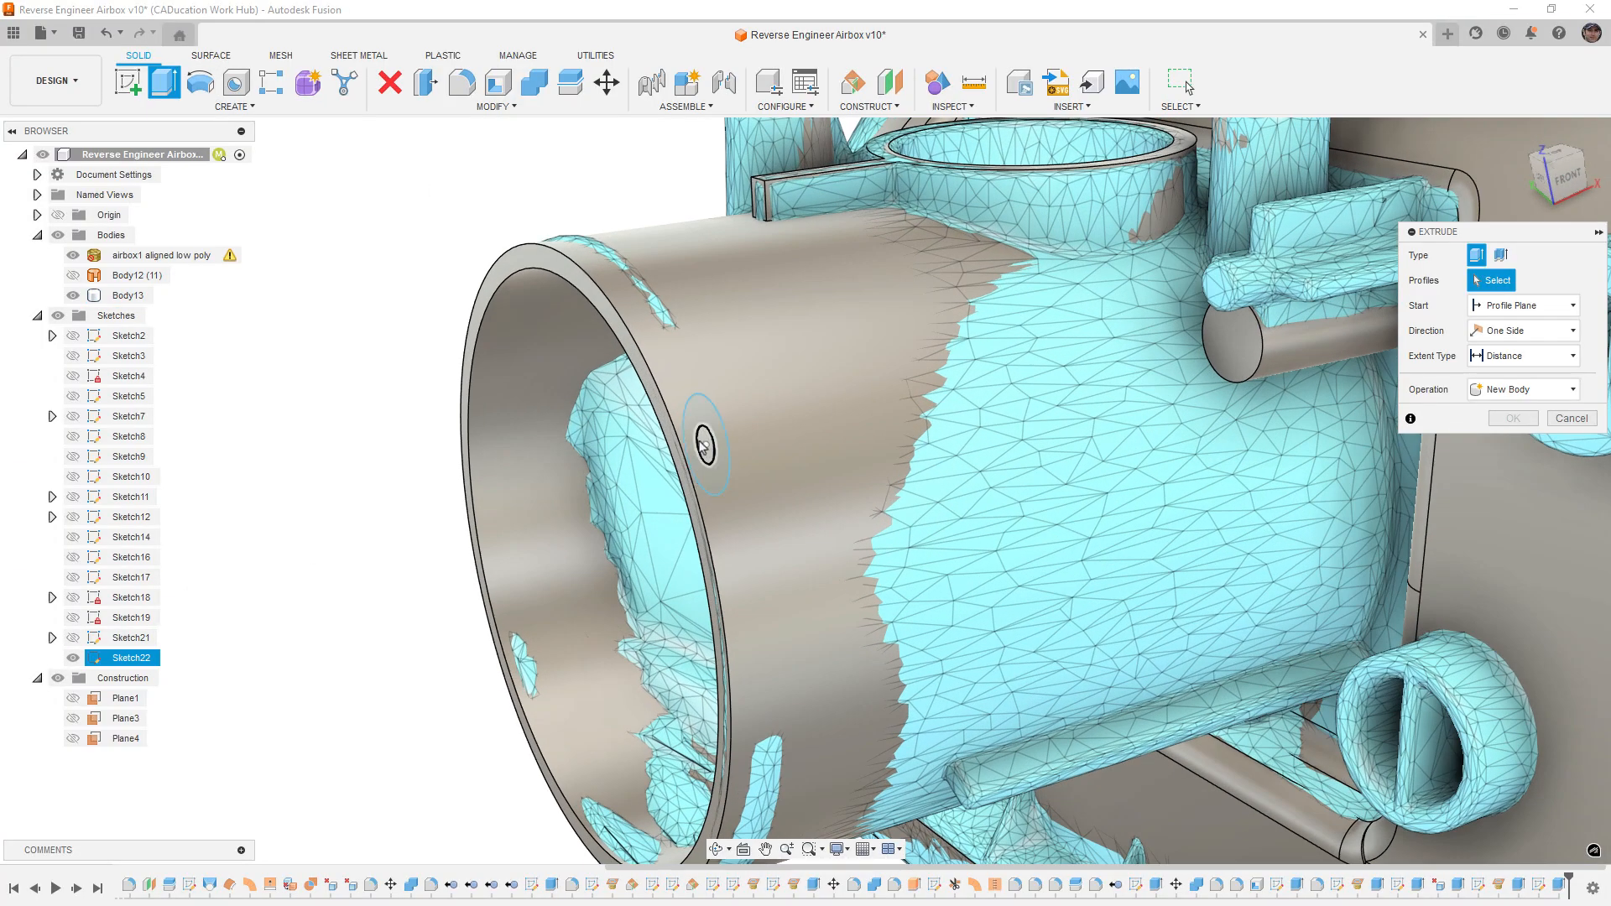
click(703, 445)
click(1527, 306)
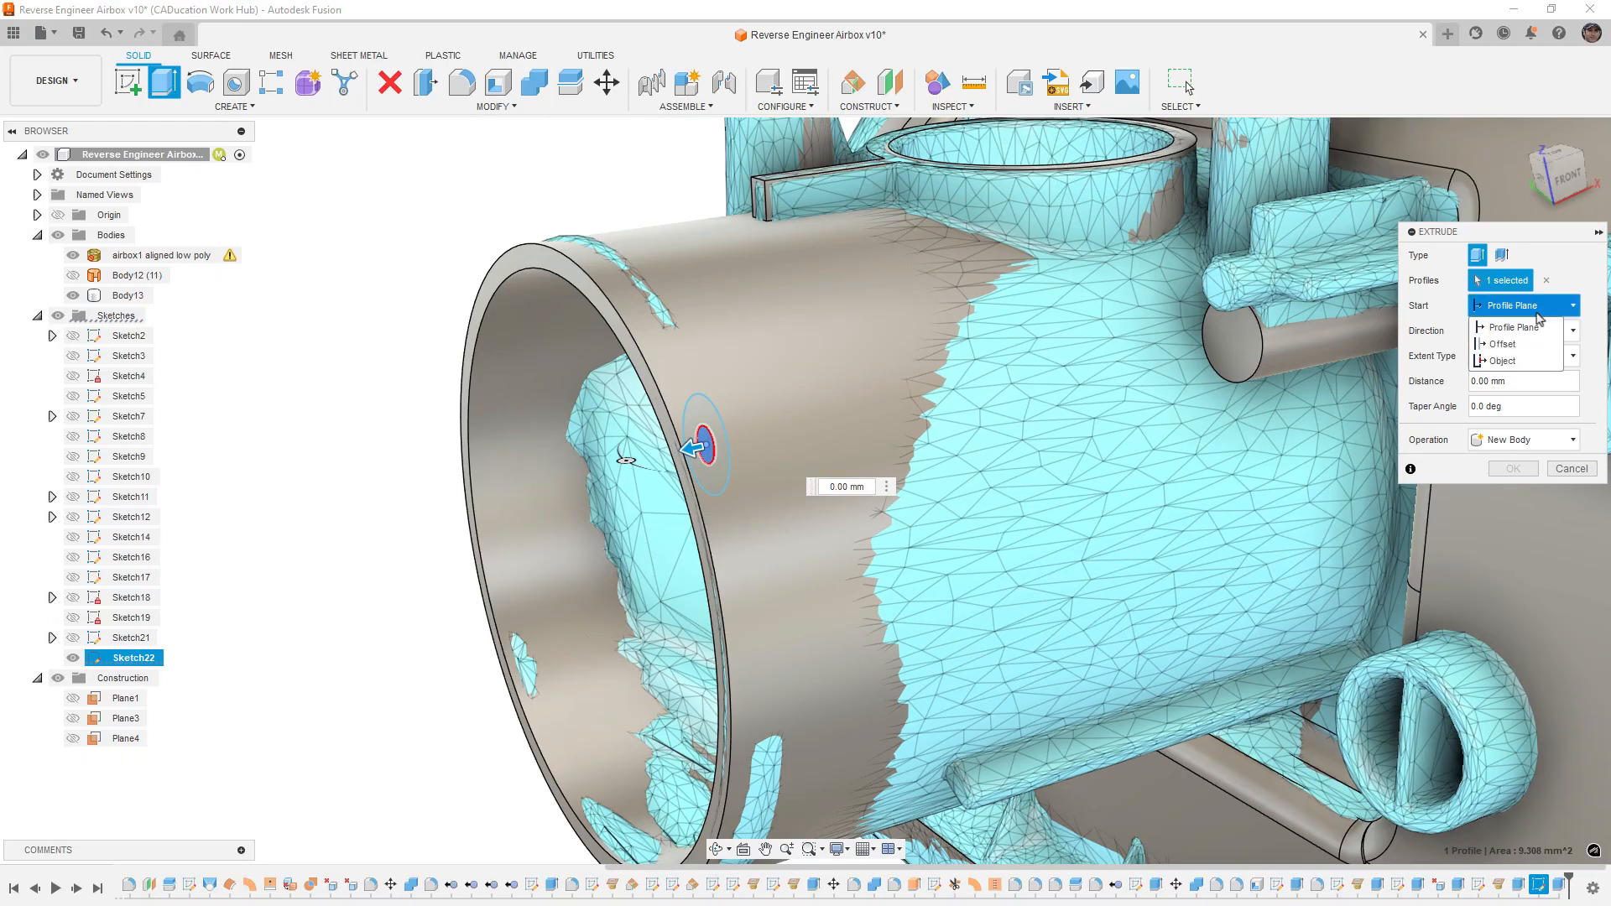
click(1518, 357)
click(1240, 356)
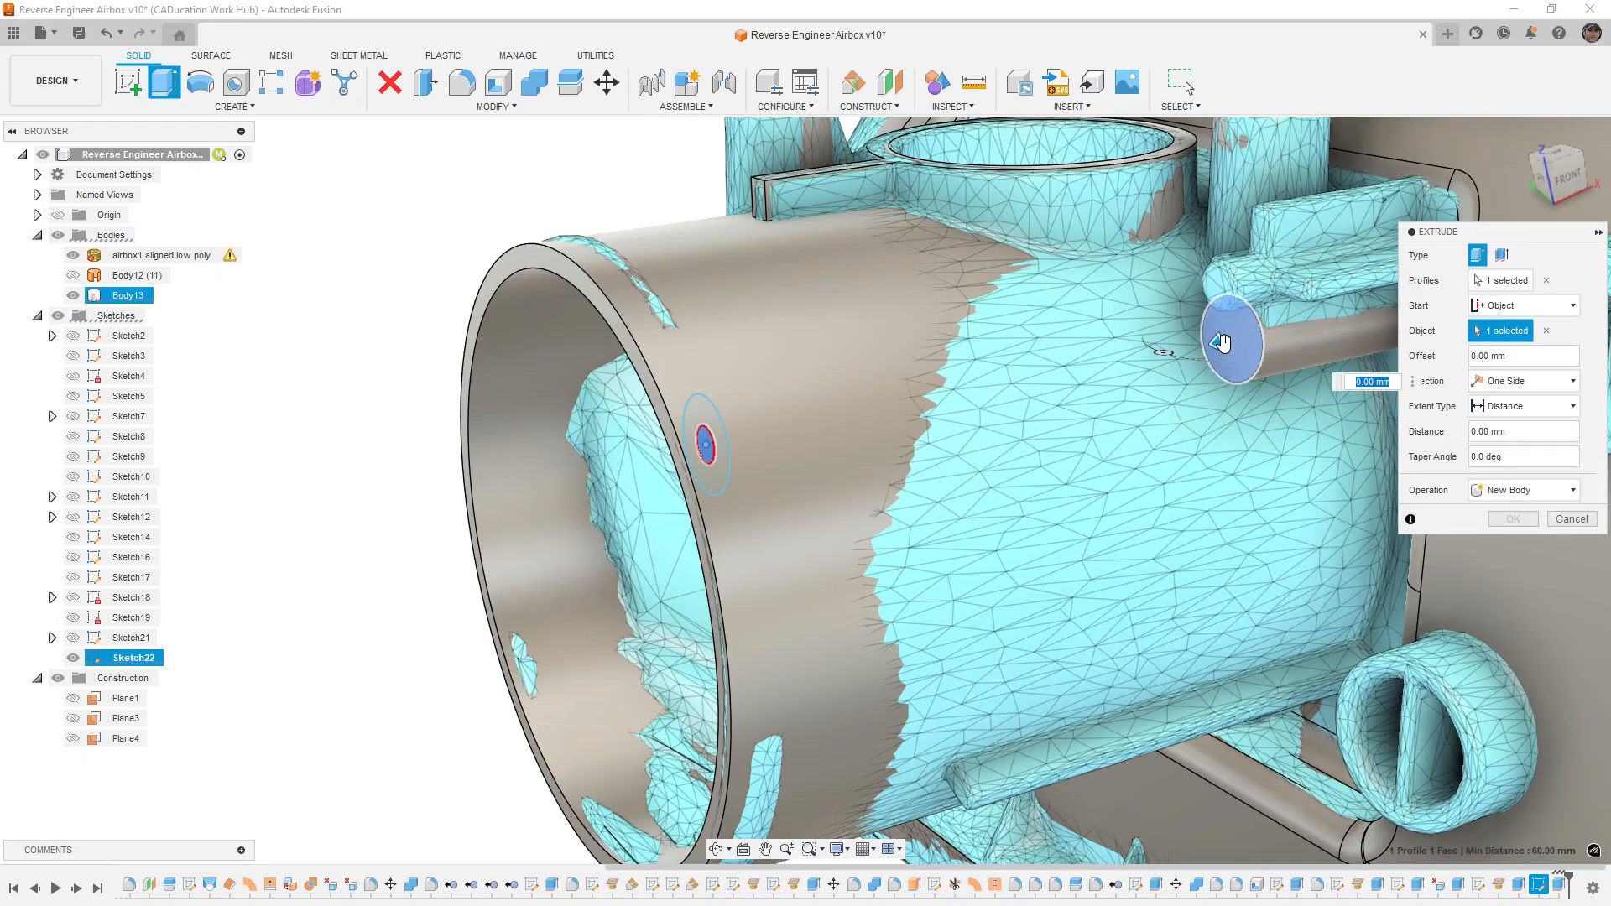
drag(1222, 343, 1182, 353)
mouse_move(1183, 353)
shift+middle_down()
mouse_move(1217, 369)
mouse_move(1208, 340)
mouse_move(1165, 349)
mouse_move(1190, 369)
shift+middle_up()
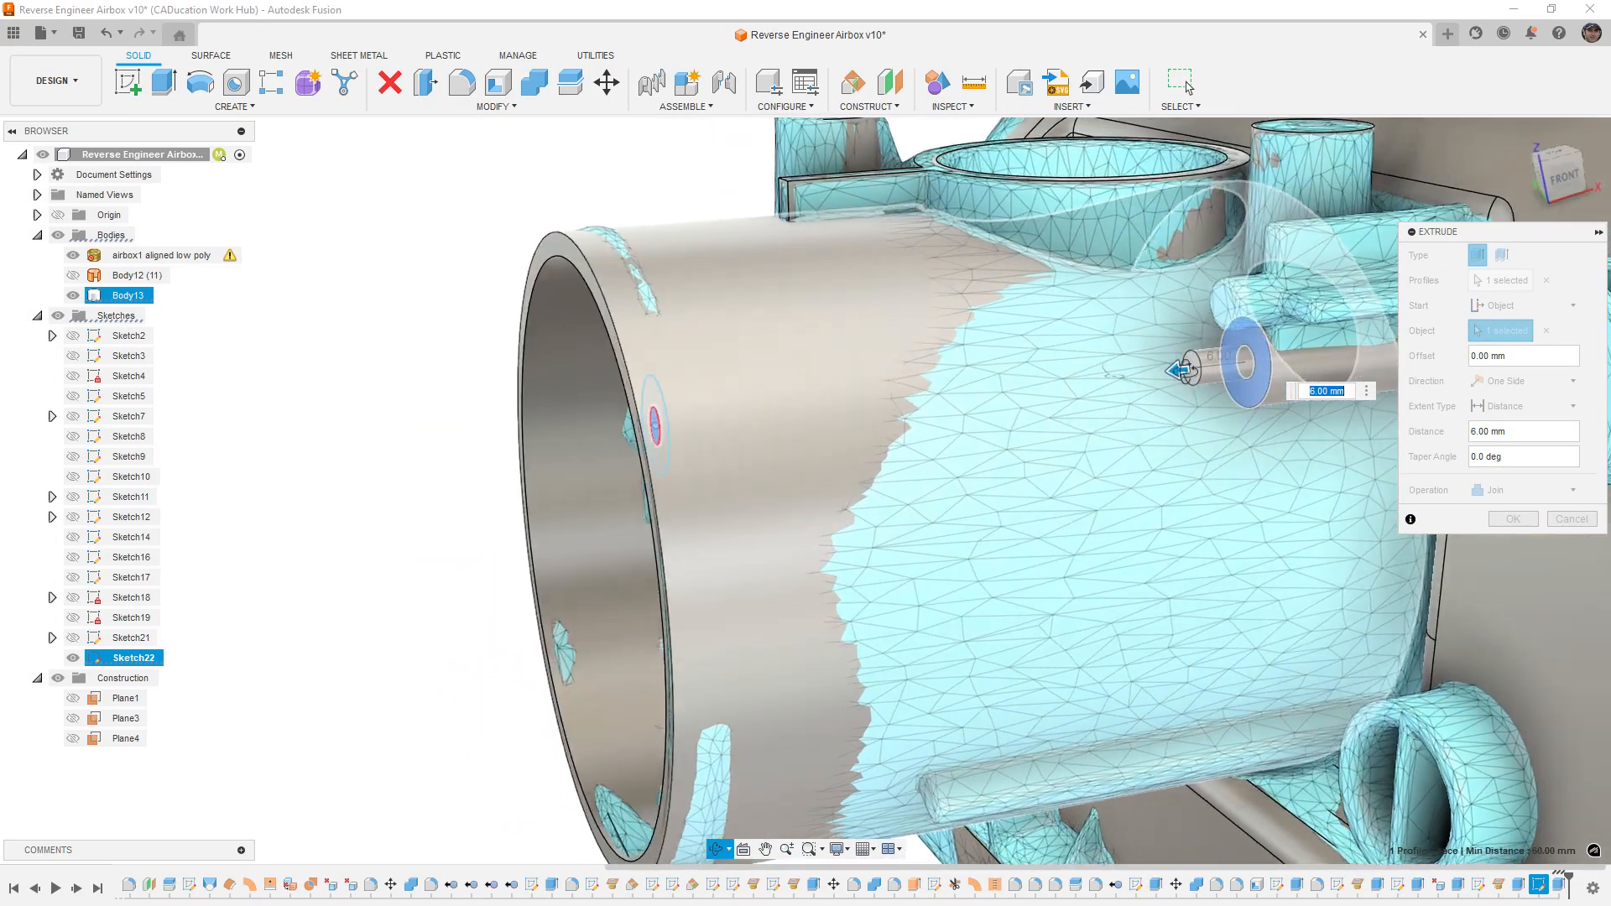
click(1513, 518)
Step: Orient the model to the Left view, facing the intake tube and pin, for sketching on Plane4
shift+middle_drag(1250, 444, 1284, 477)
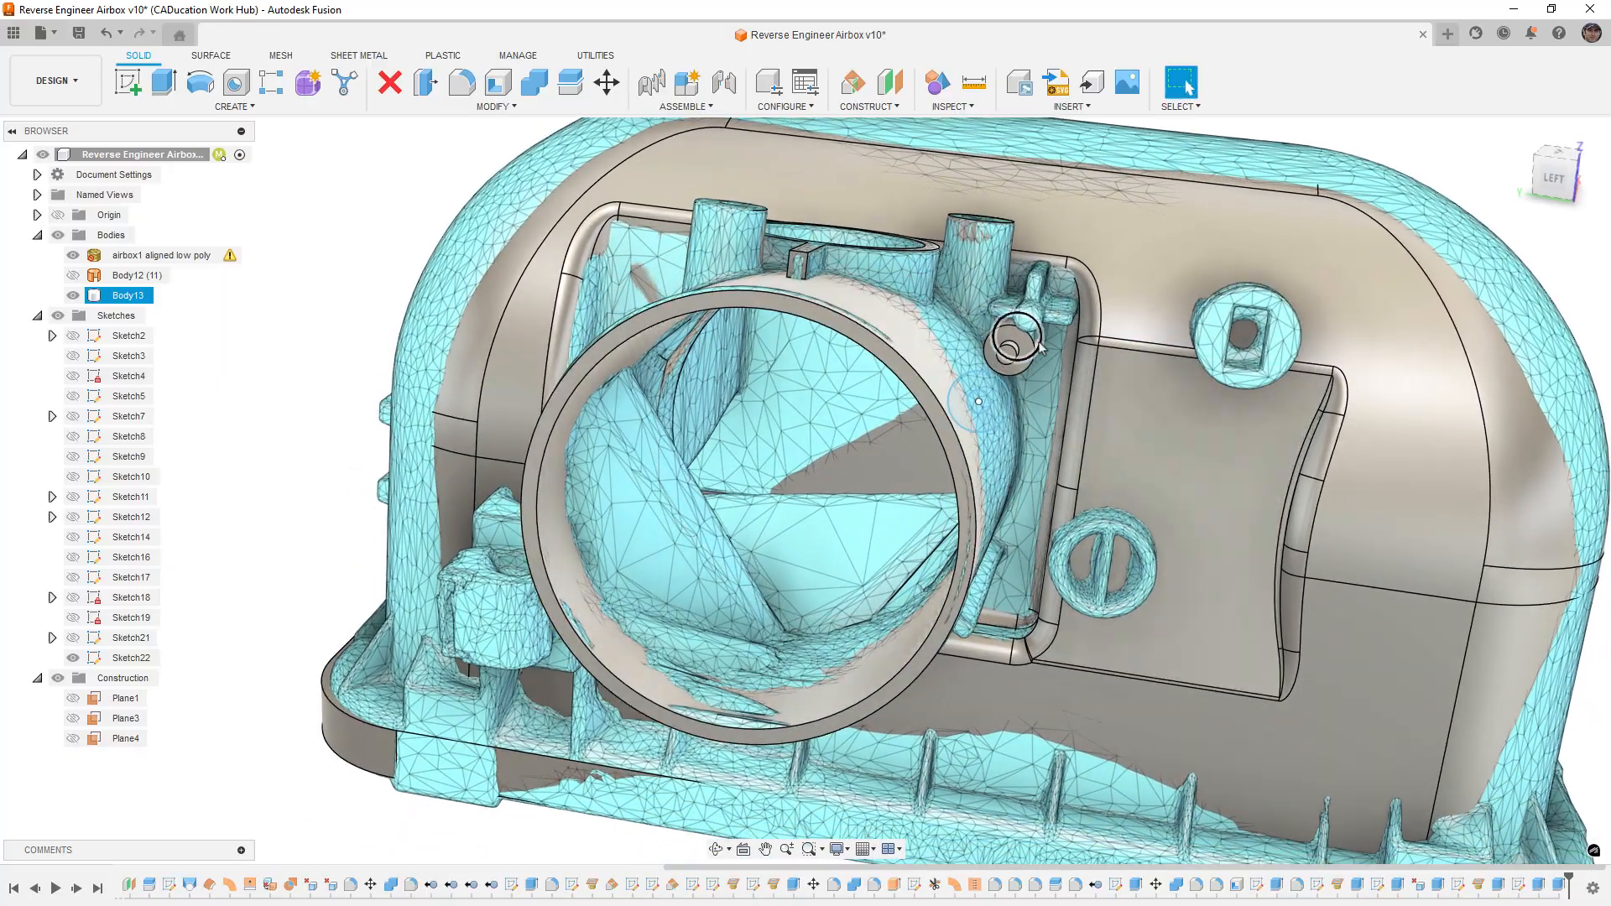
click(1553, 180)
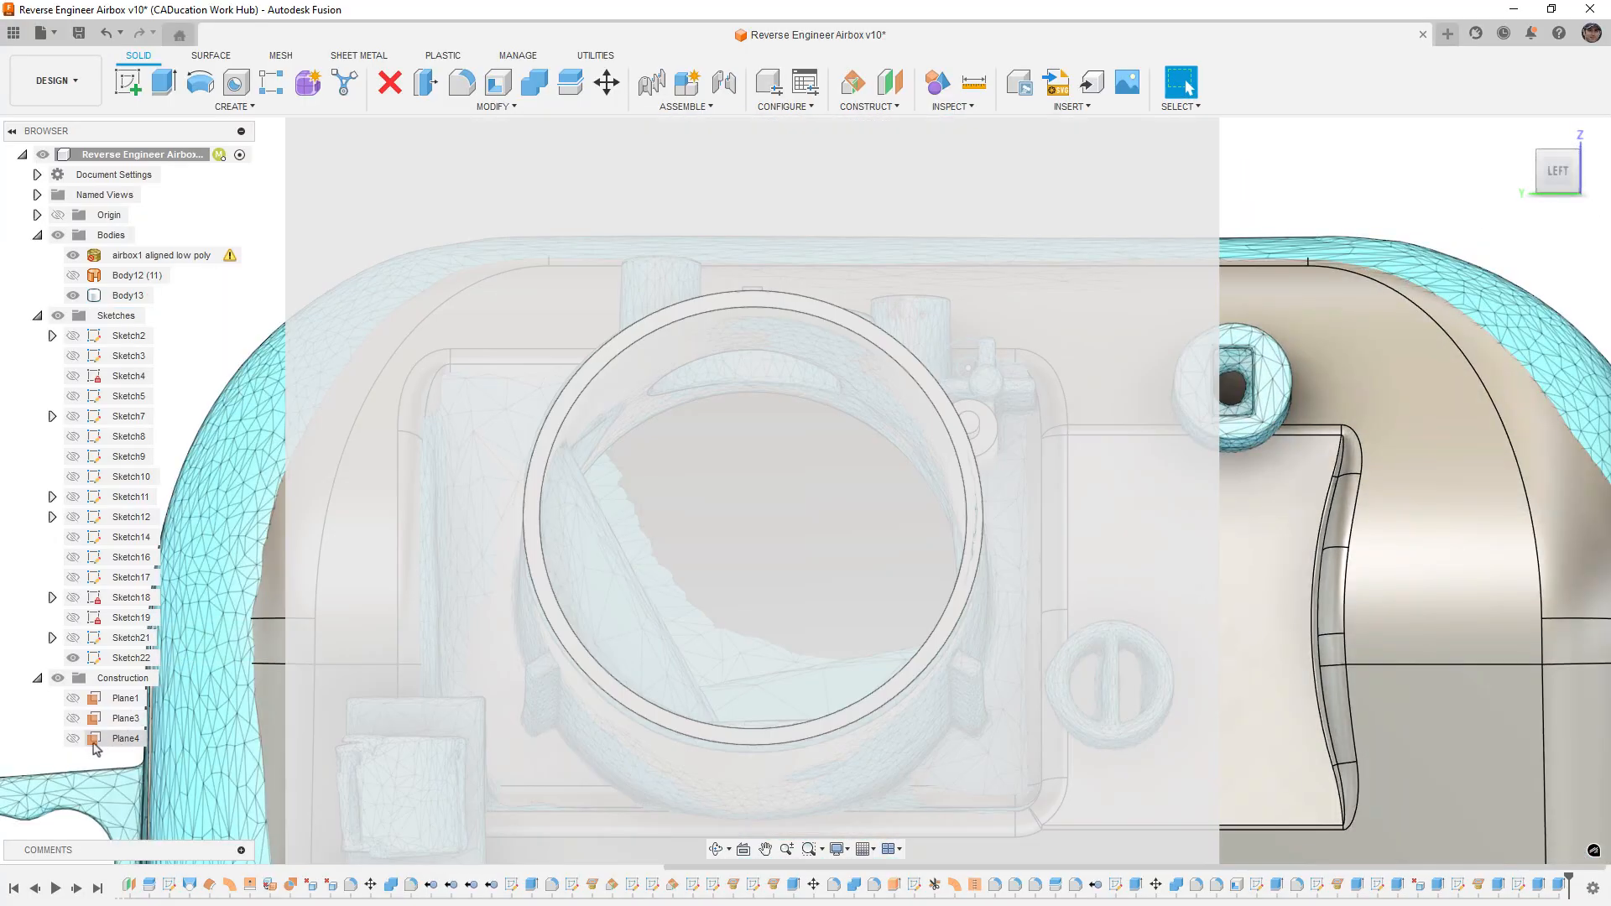
Step: View the model square to Plane4 and switch the camera to orthographic projection
right_click(94, 742)
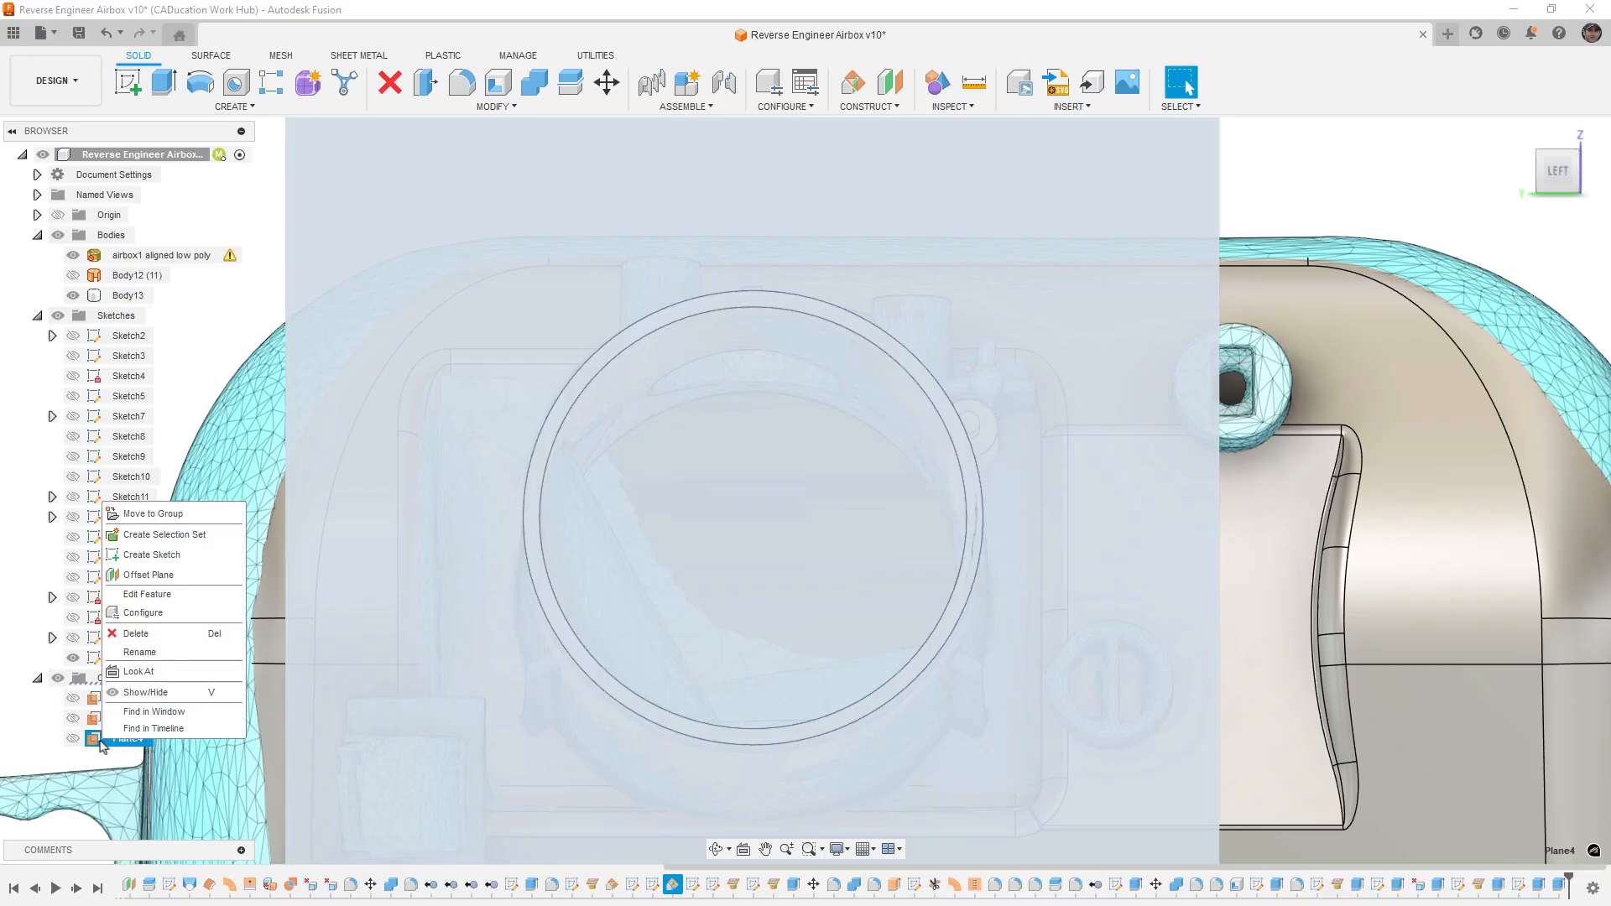
click(155, 675)
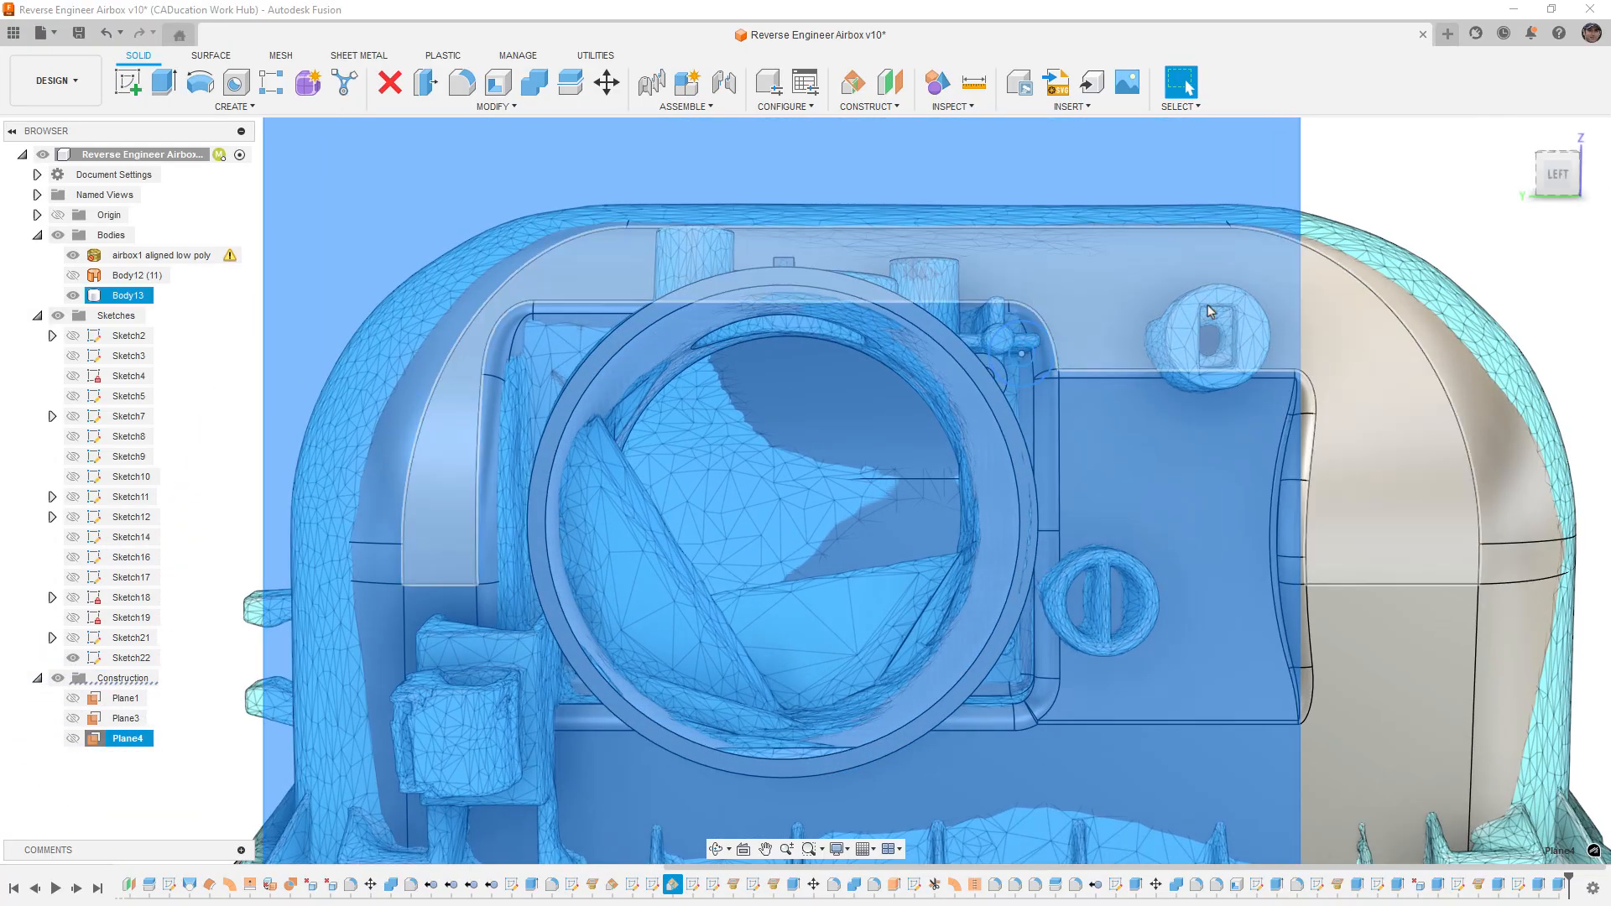
click(1597, 212)
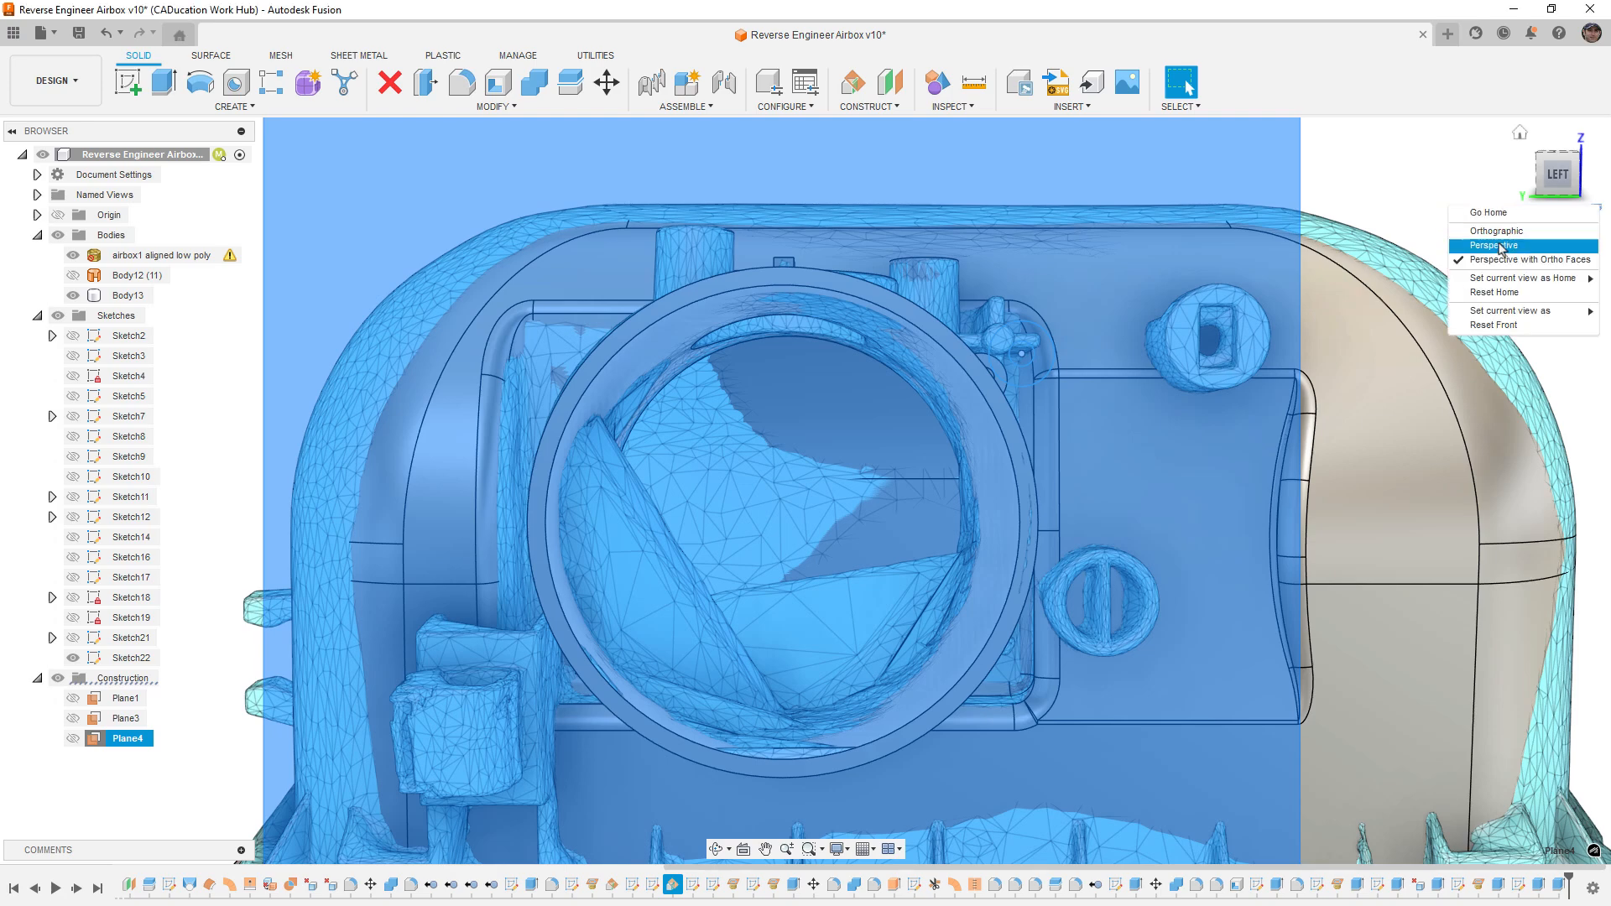
click(1510, 241)
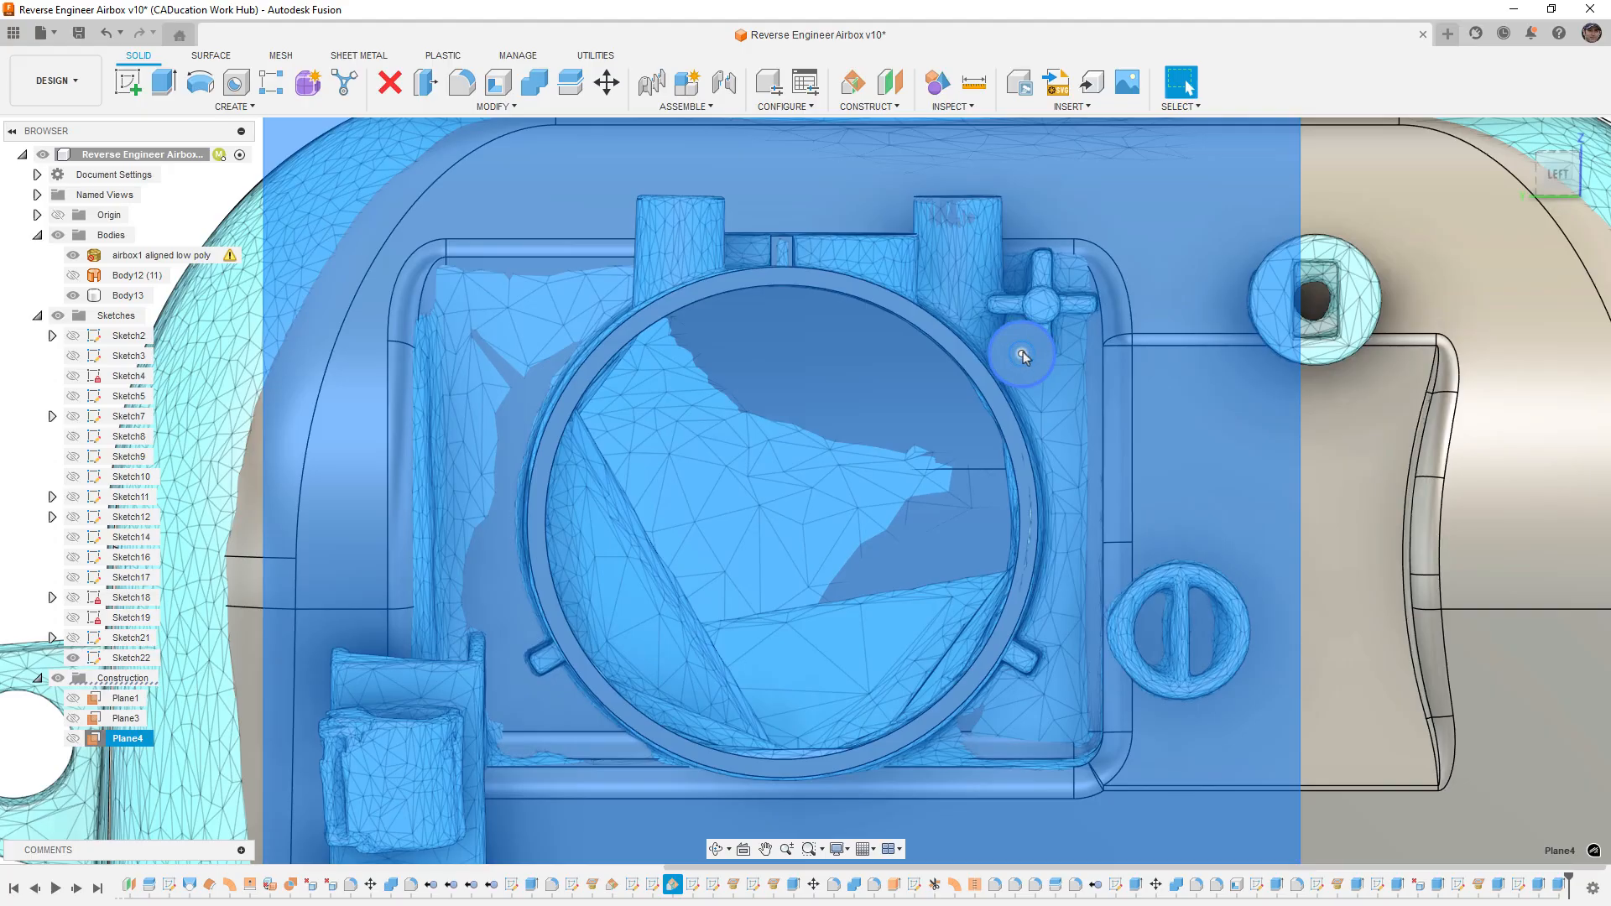
Step: Move the sketch's two small concentric circles onto the scanned cross-shaped post and enlarge them to match it, the inner about 5 mm in diameter
double_click(1022, 355)
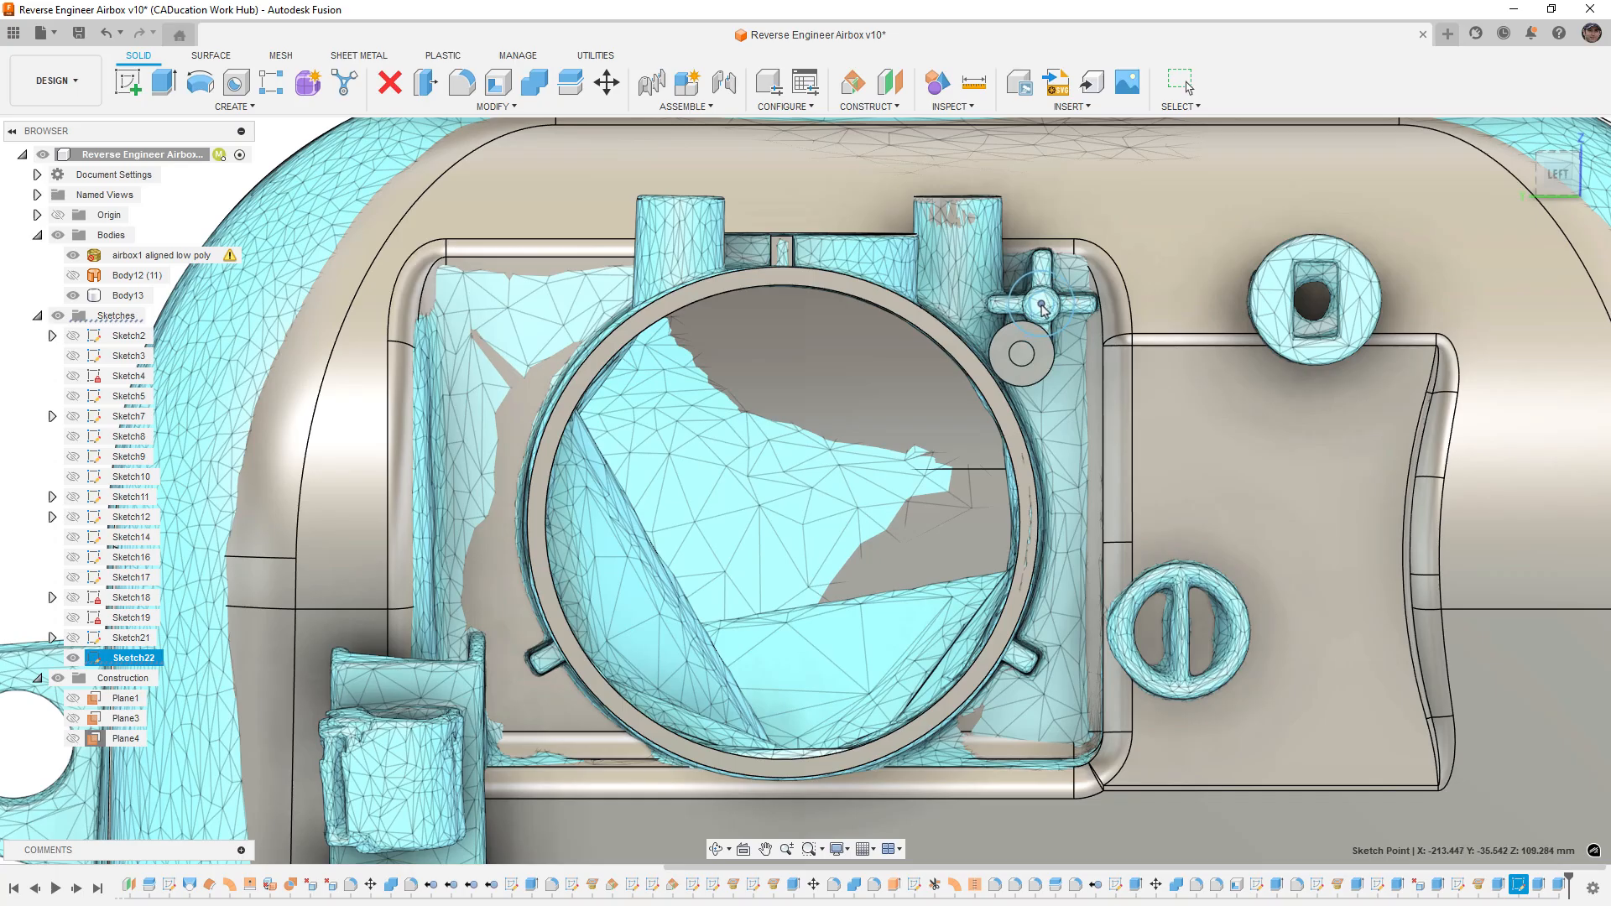
click(1040, 308)
scroll(1040, 307, up, 3)
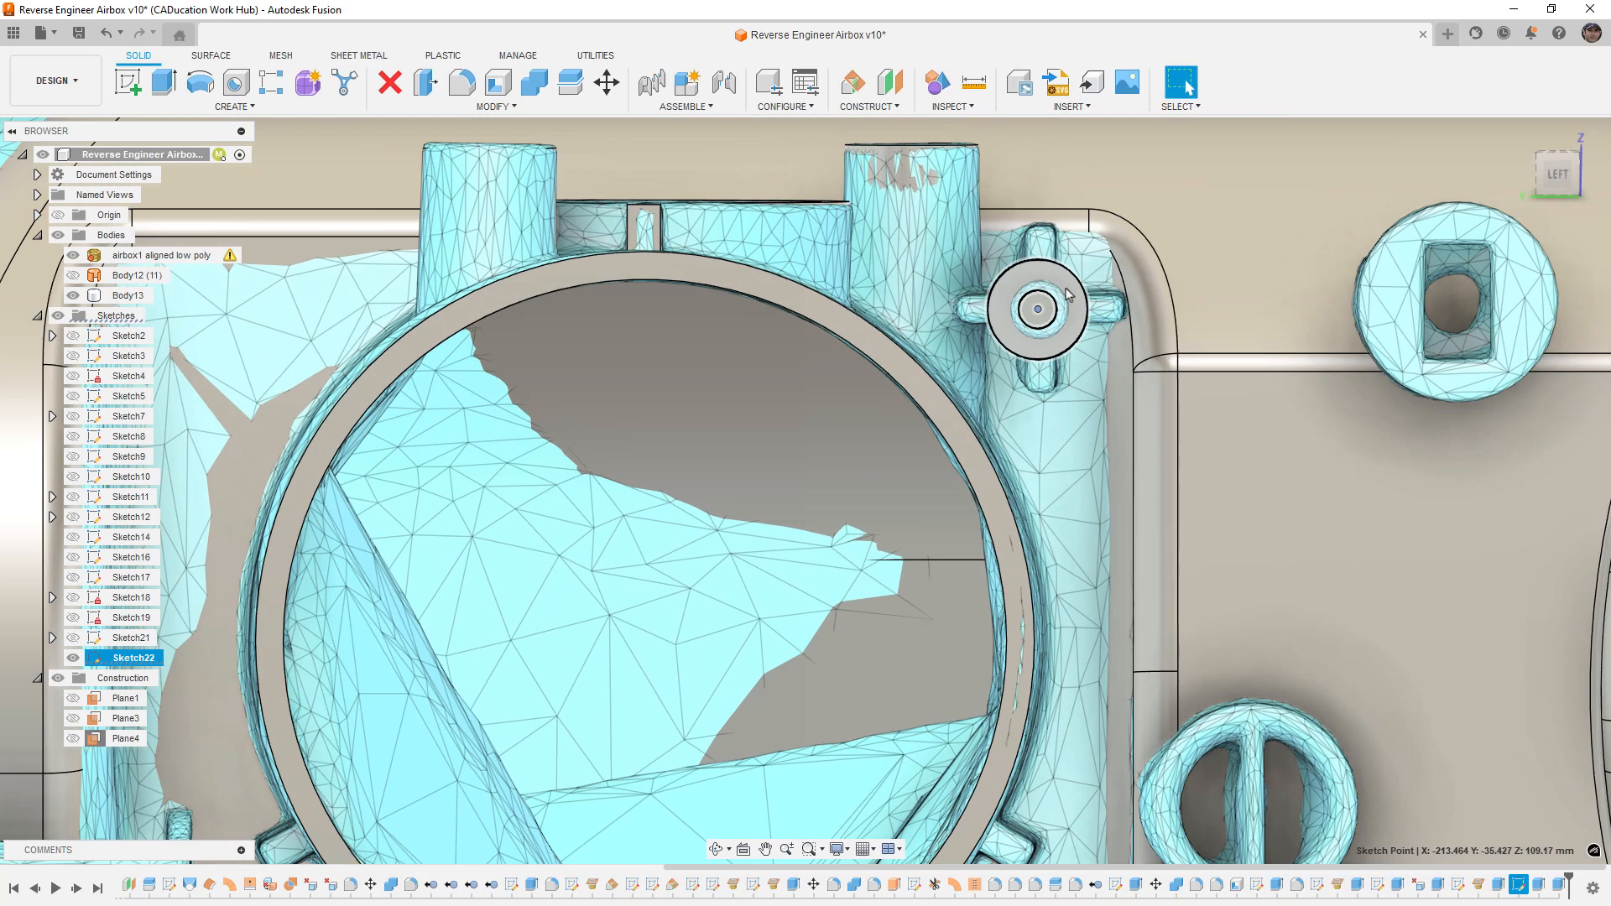
mouse_move(1071, 273)
mouse_down()
mouse_move(1090, 248)
mouse_move(1057, 290)
mouse_up()
click(1056, 298)
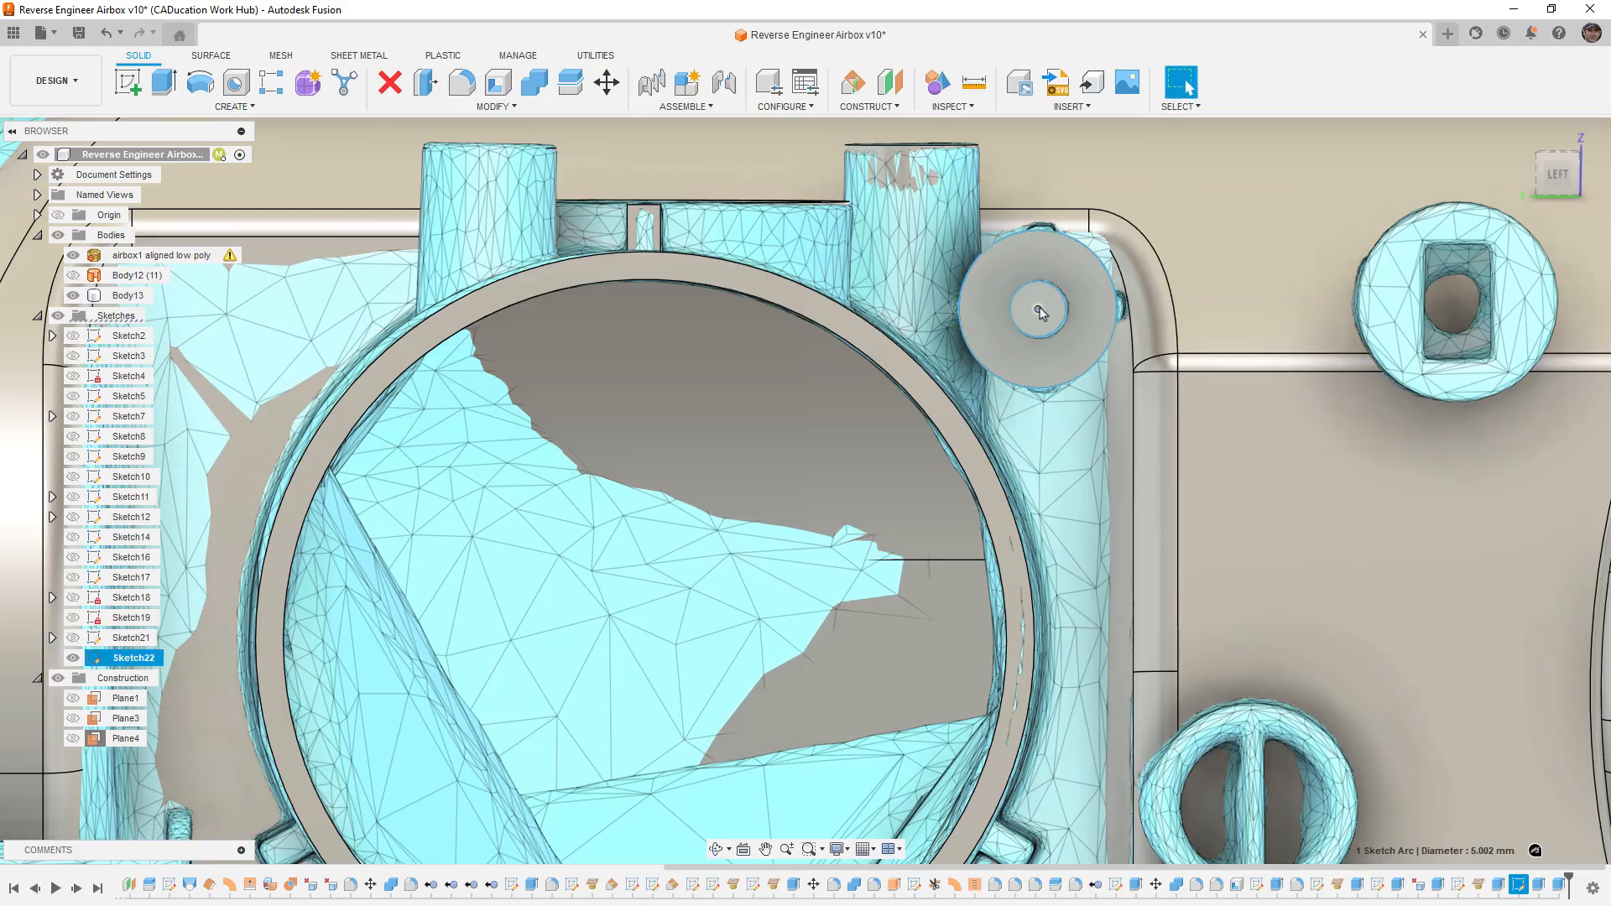
key(Escape)
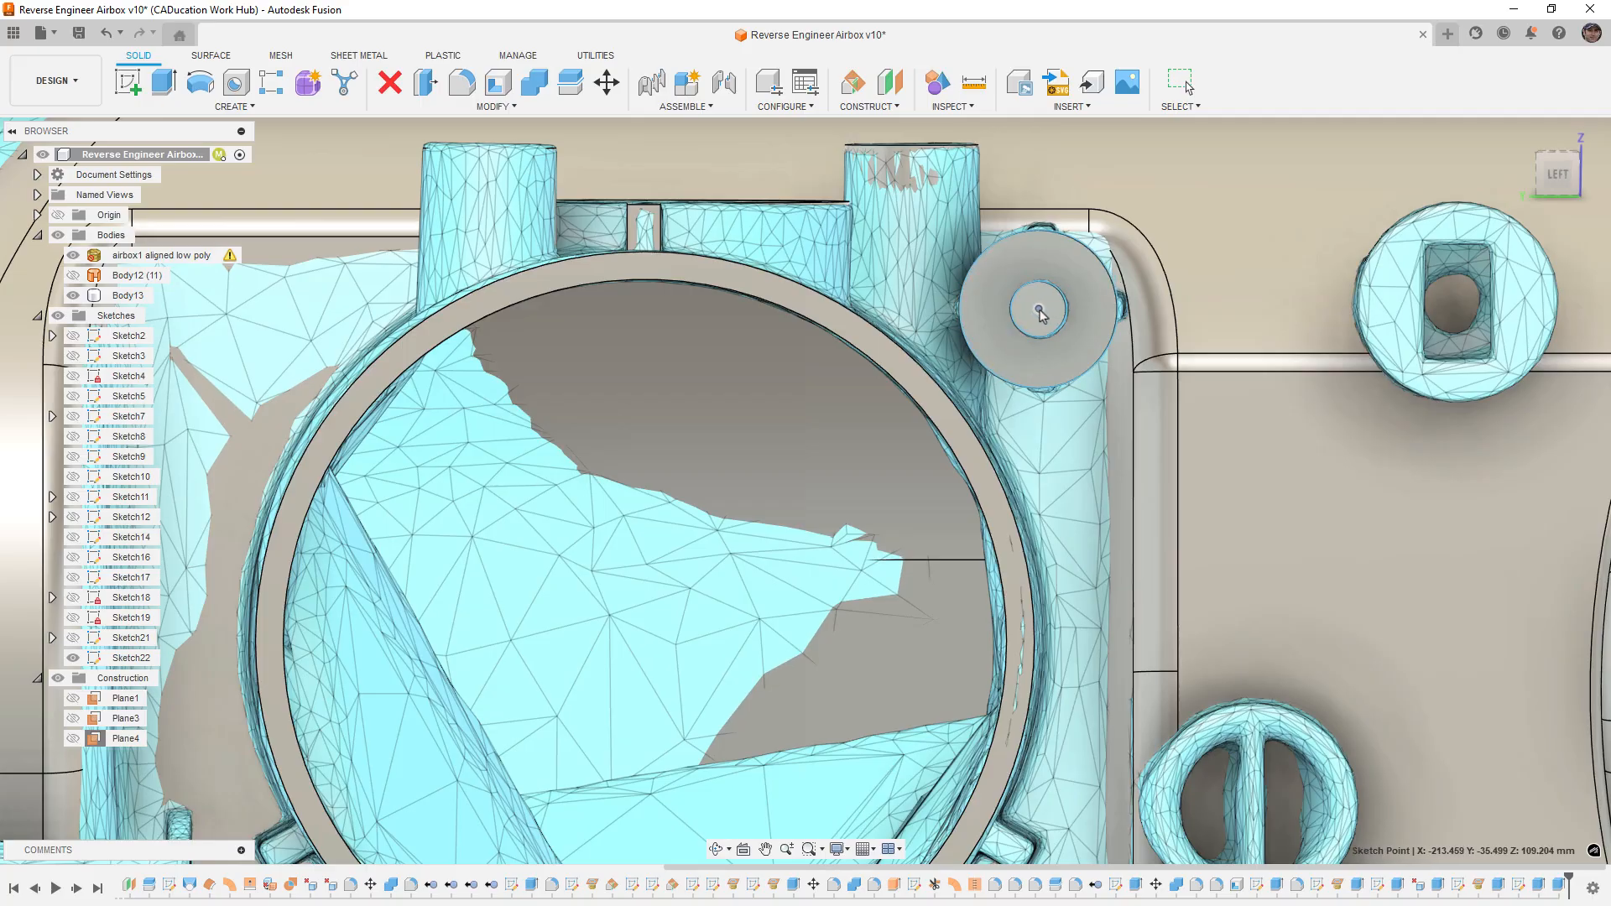
Step: Create a new sketch on the end face of the narrow rib on top of the inlet tube
scroll(1041, 312, down, 4)
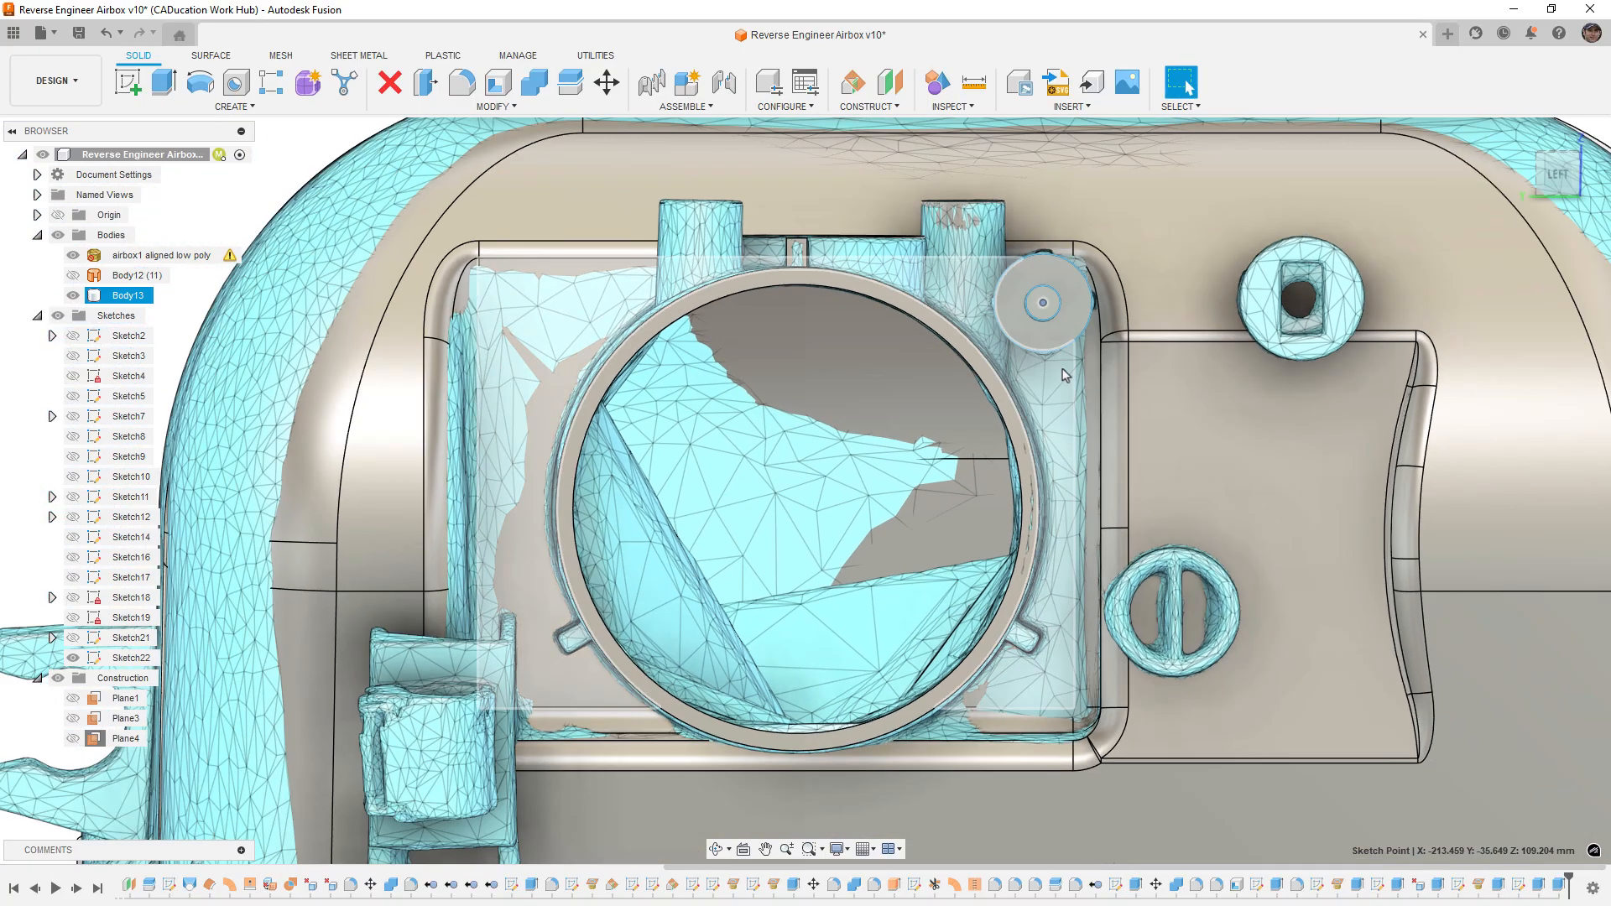
shift+middle_drag(1049, 427, 903, 439)
scroll(889, 439, down, 4)
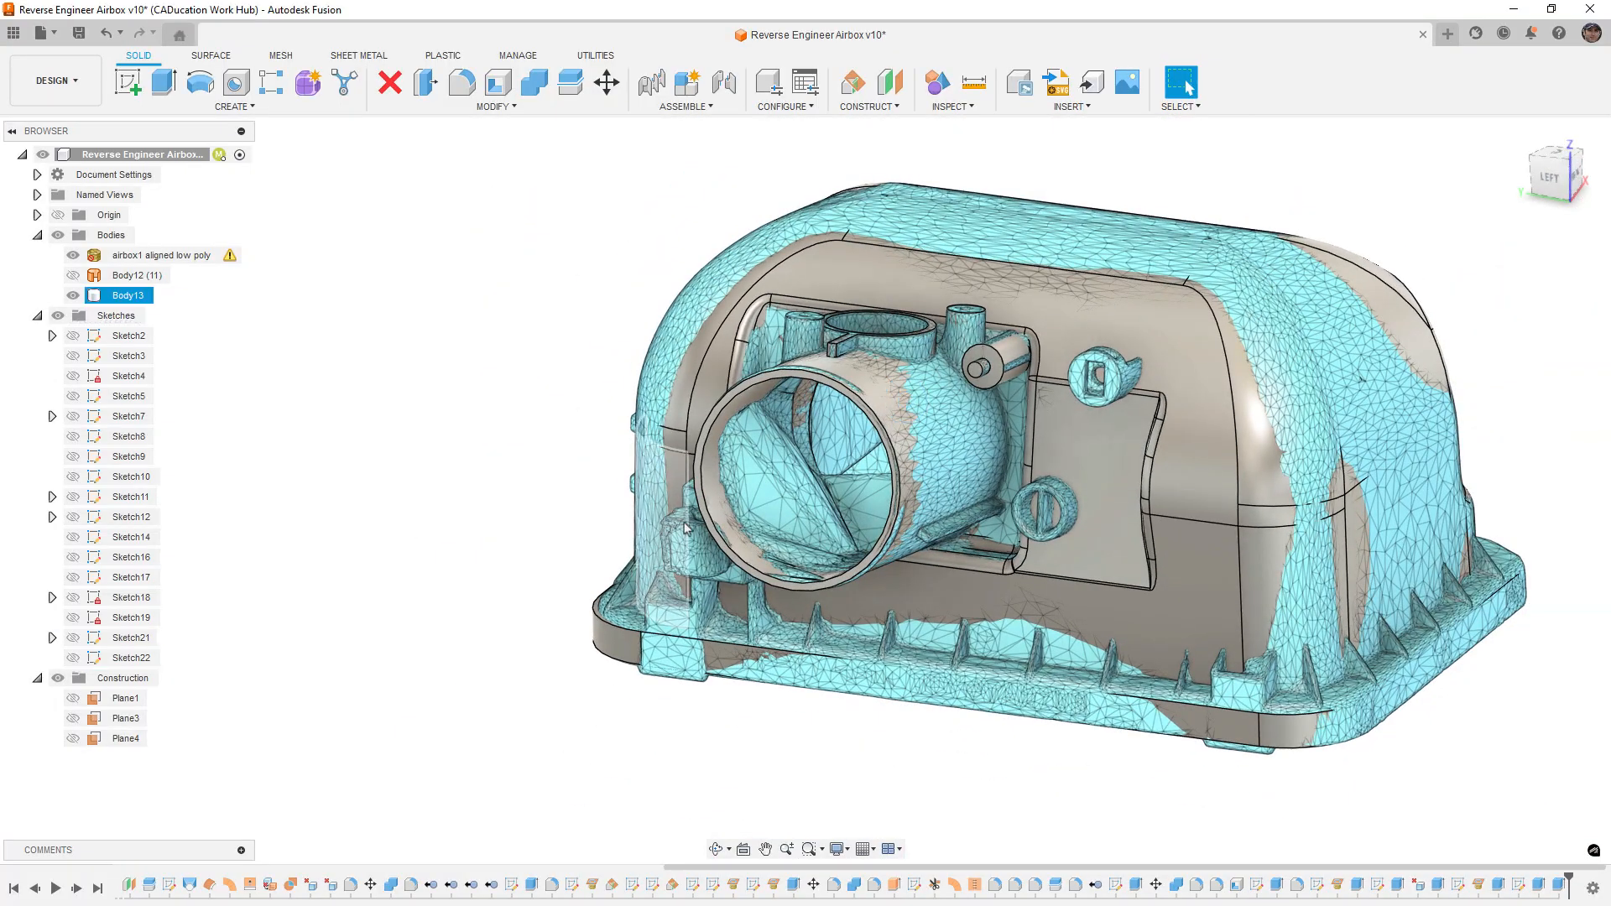
shift+middle_drag(848, 496, 876, 467)
scroll(1040, 391, up, 5)
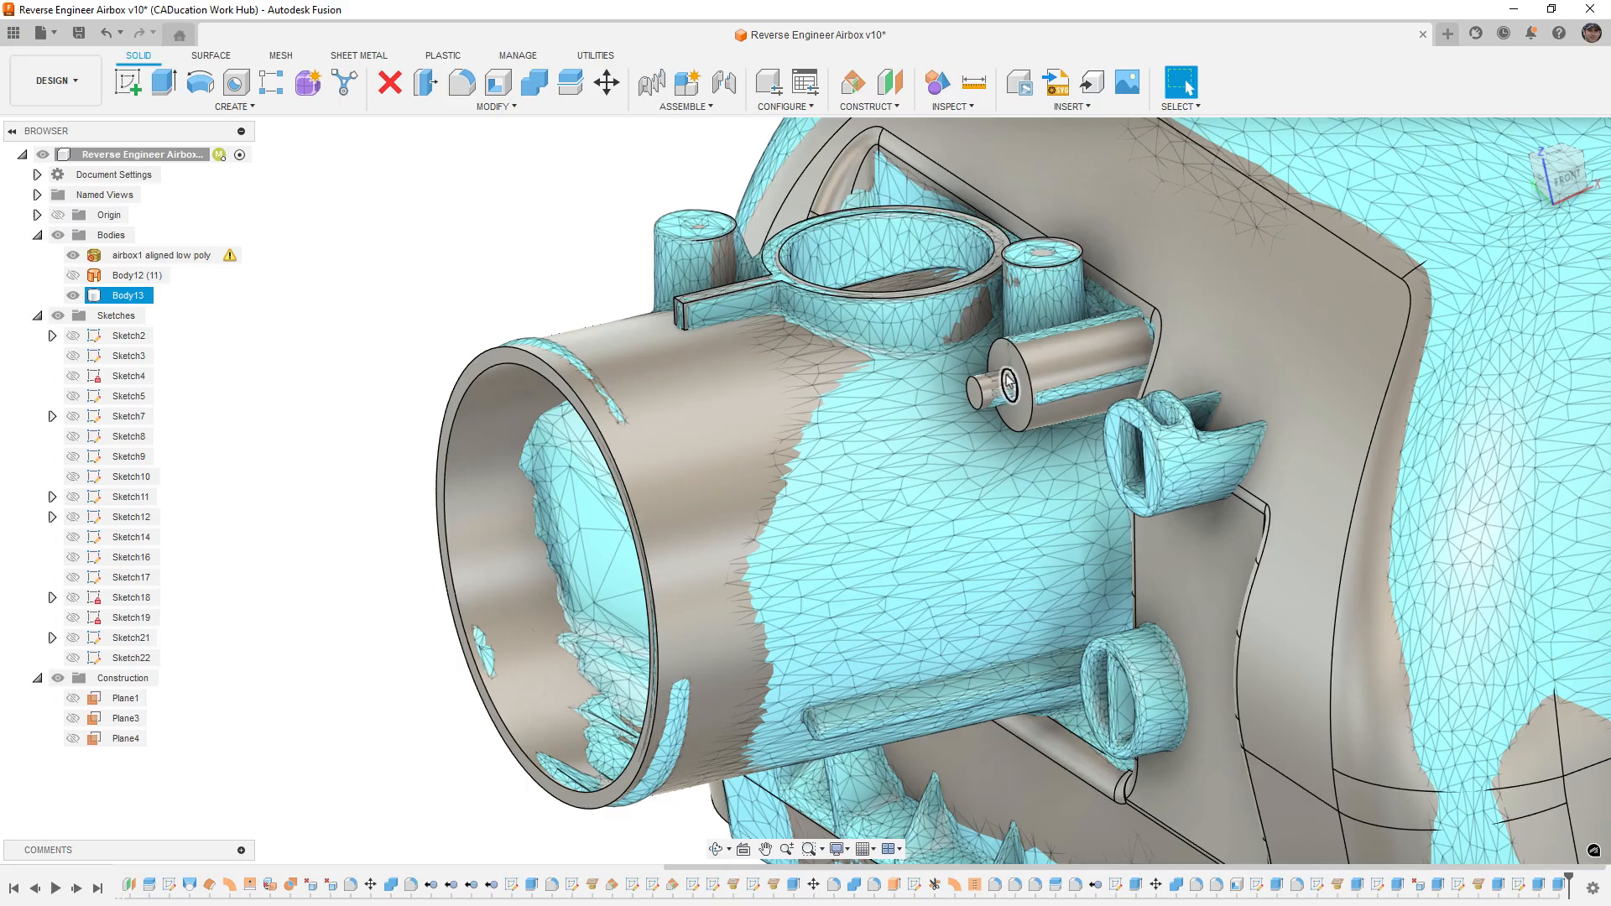
shift+middle_drag(995, 411, 970, 470)
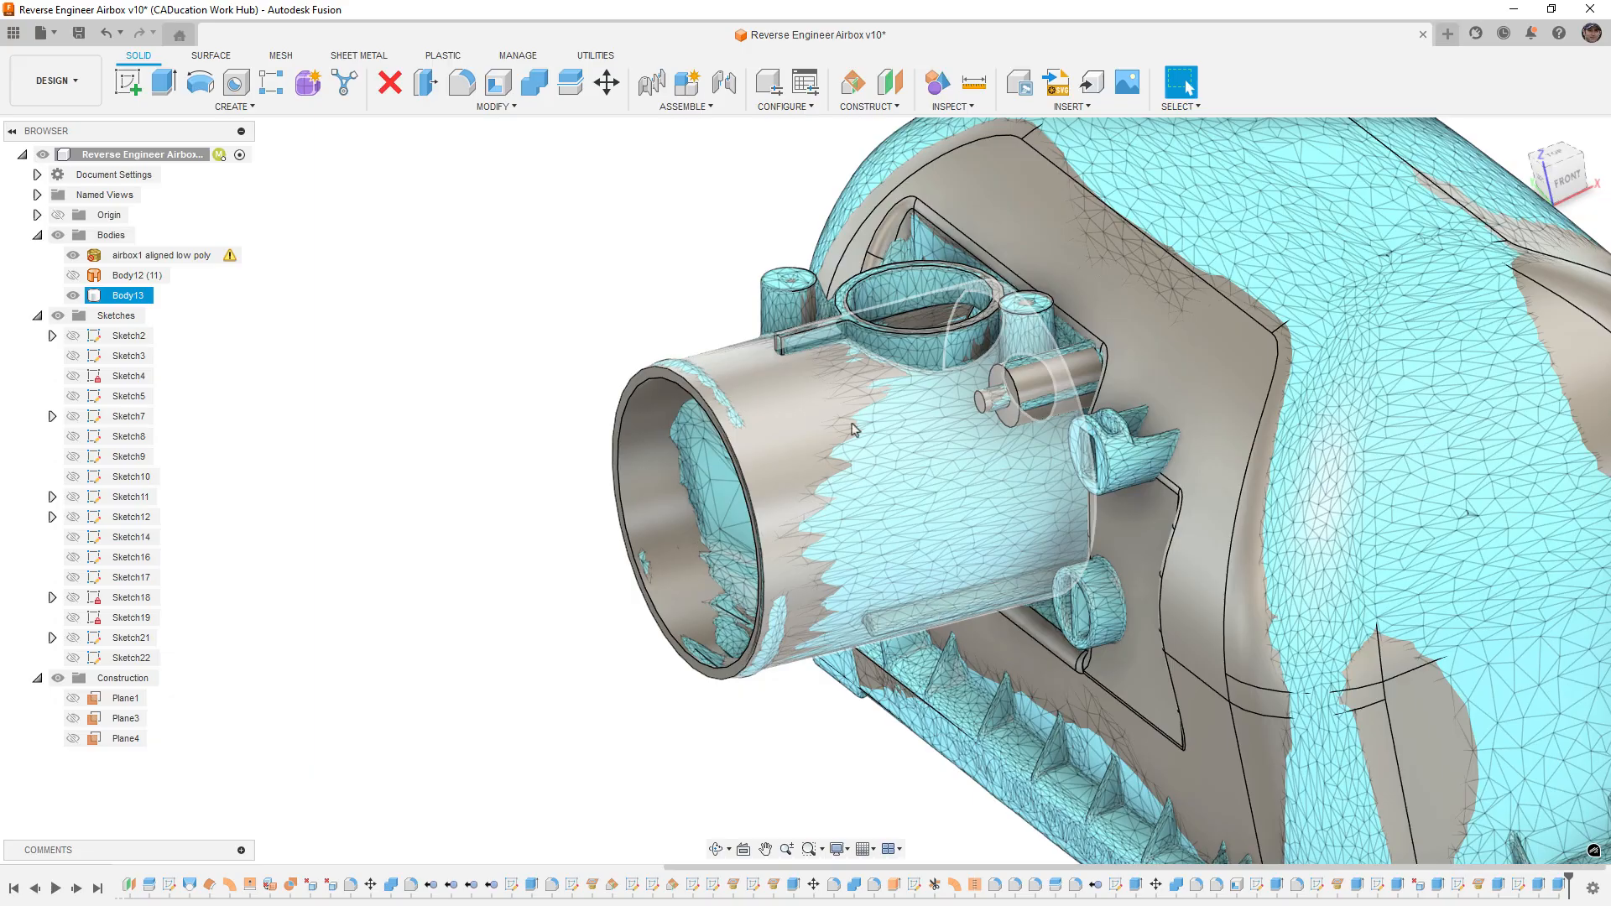
scroll(852, 429, up, 10)
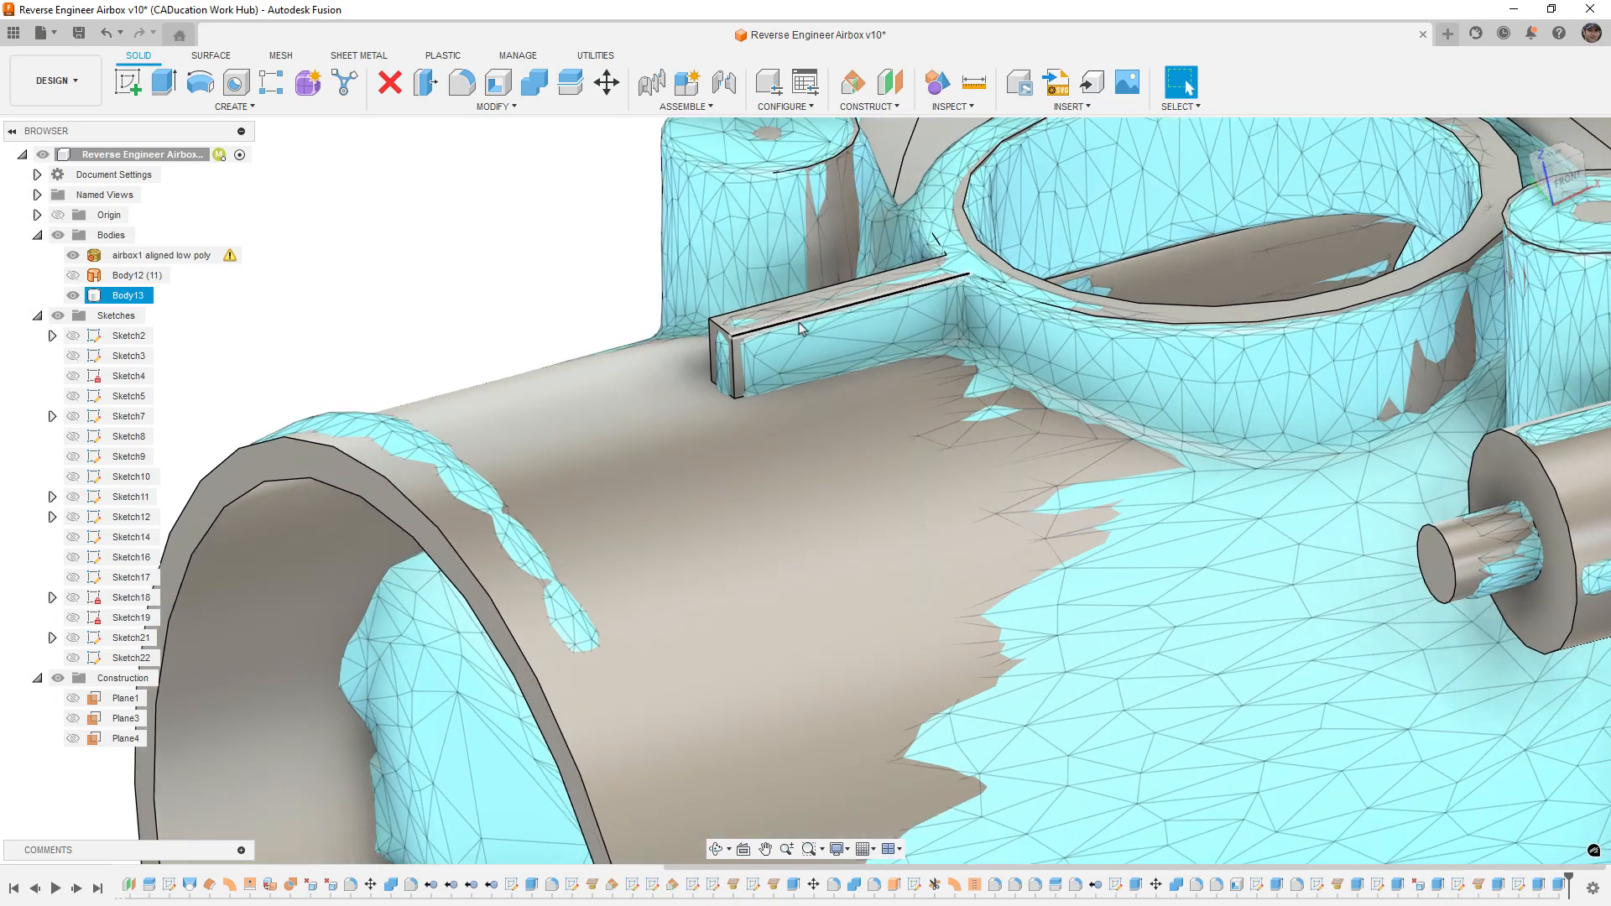
click(726, 354)
right_click(726, 357)
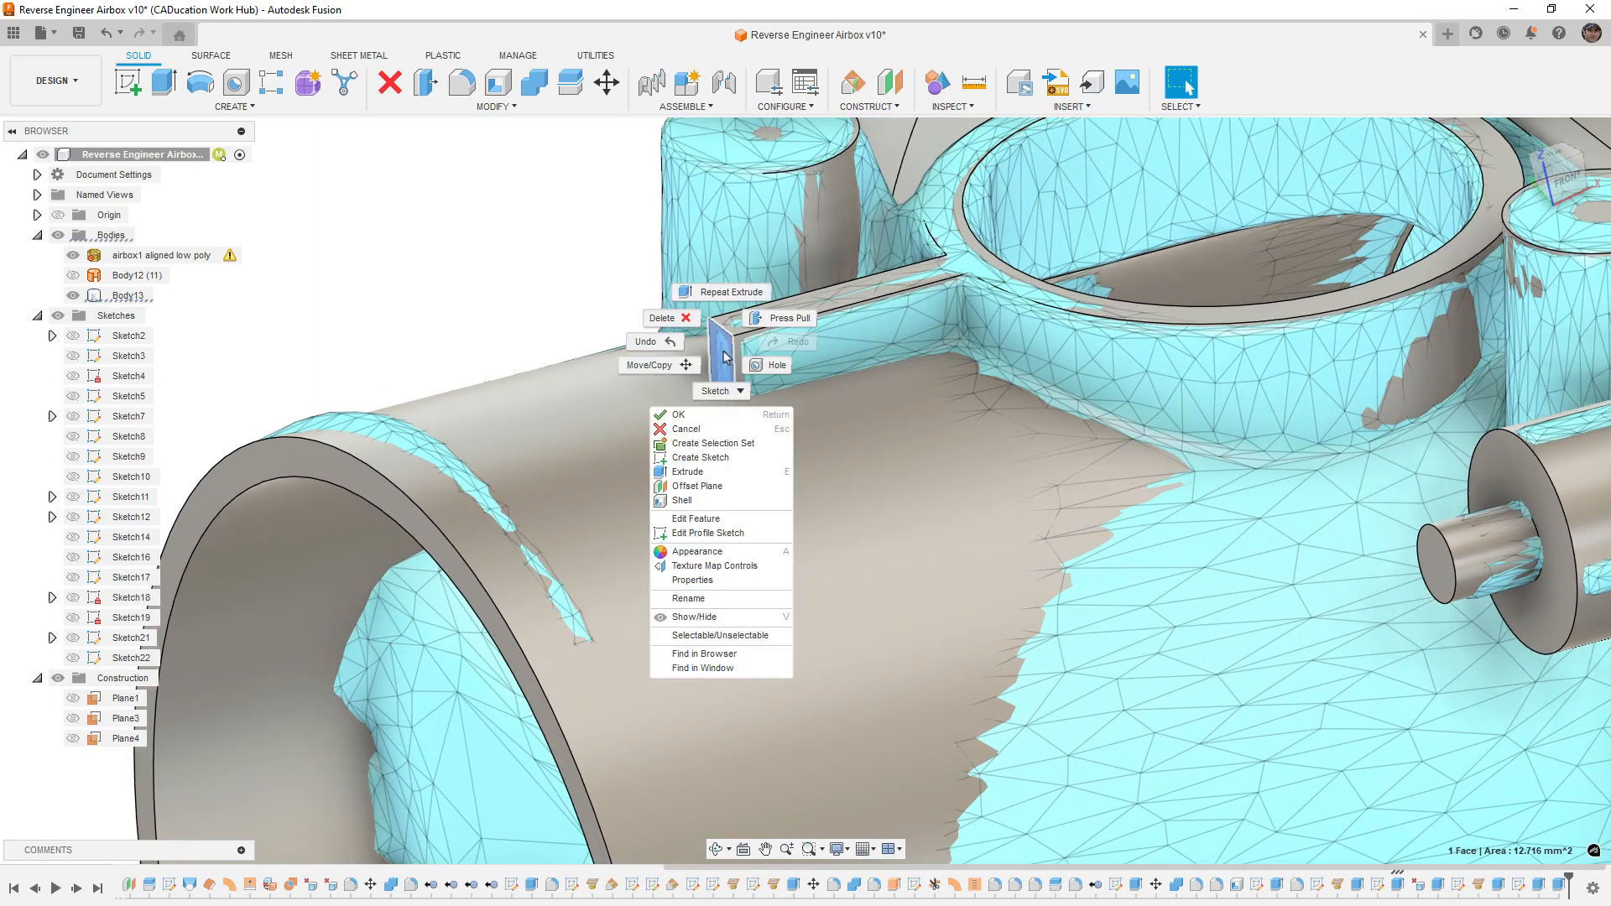
click(701, 457)
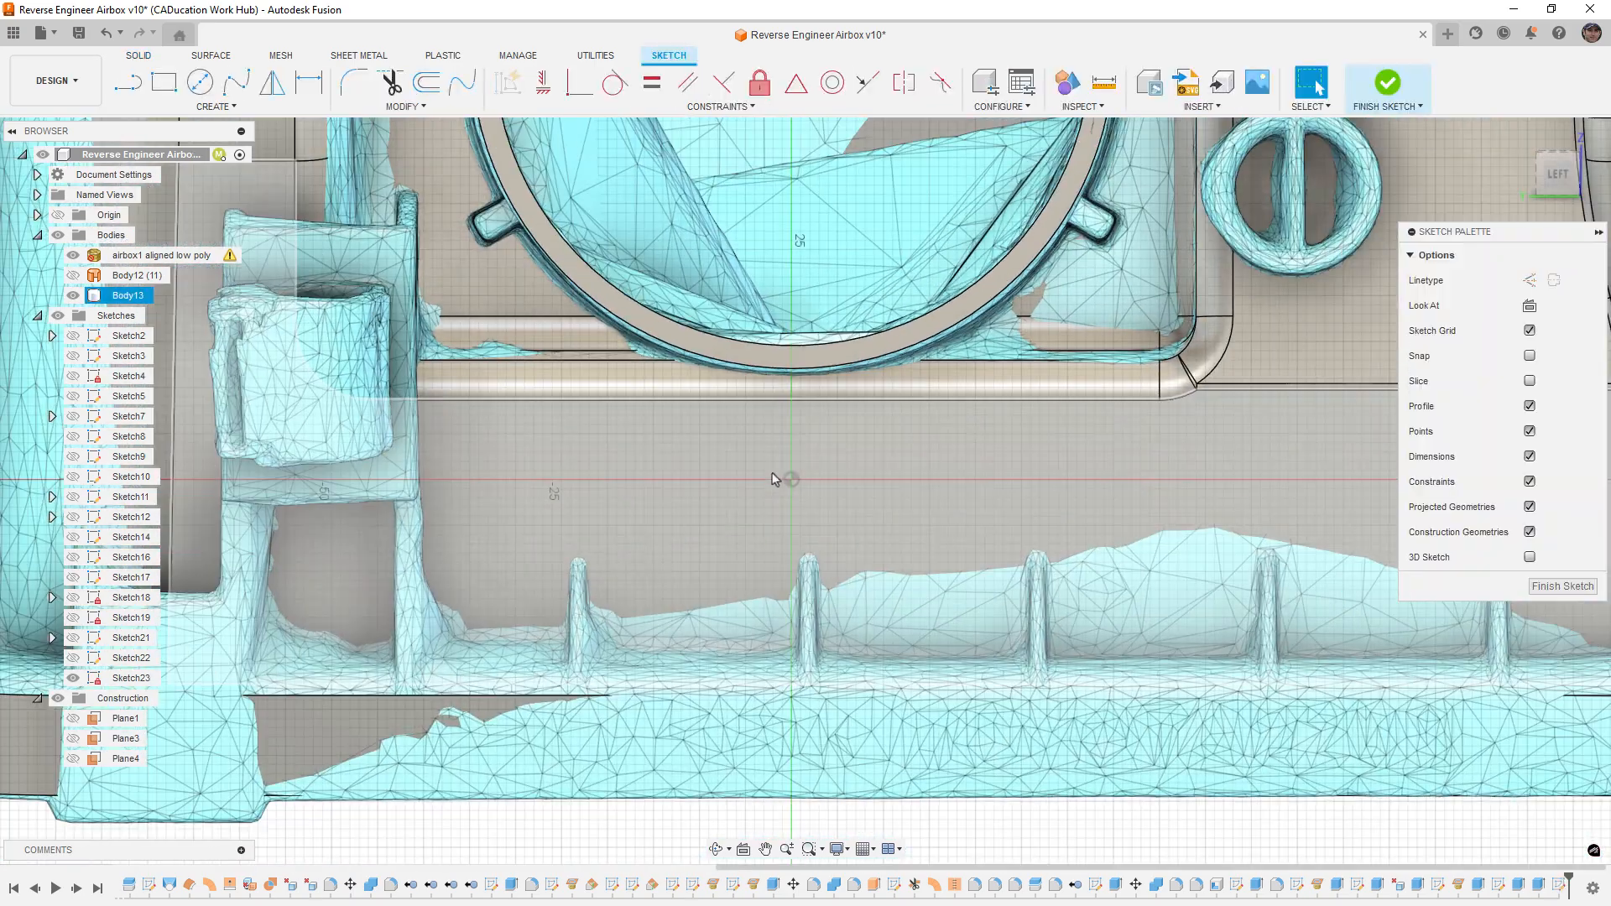
Step: Project the inlet tube's inner circular edge into the sketch
middle_drag(935, 310, 875, 617)
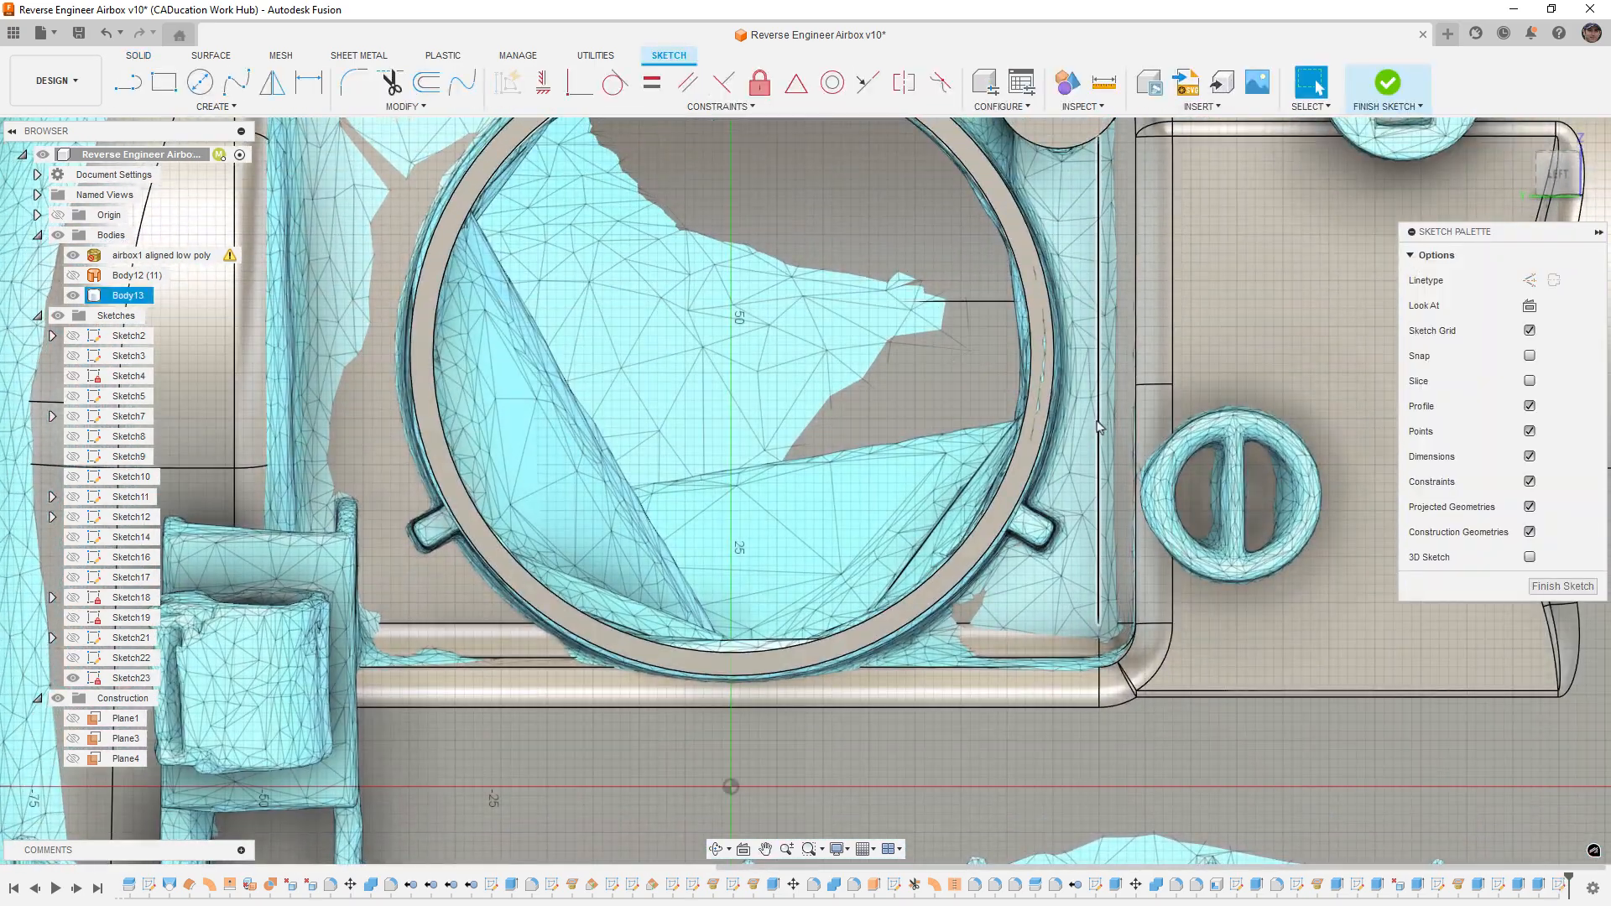
middle_drag(1020, 536, 1012, 615)
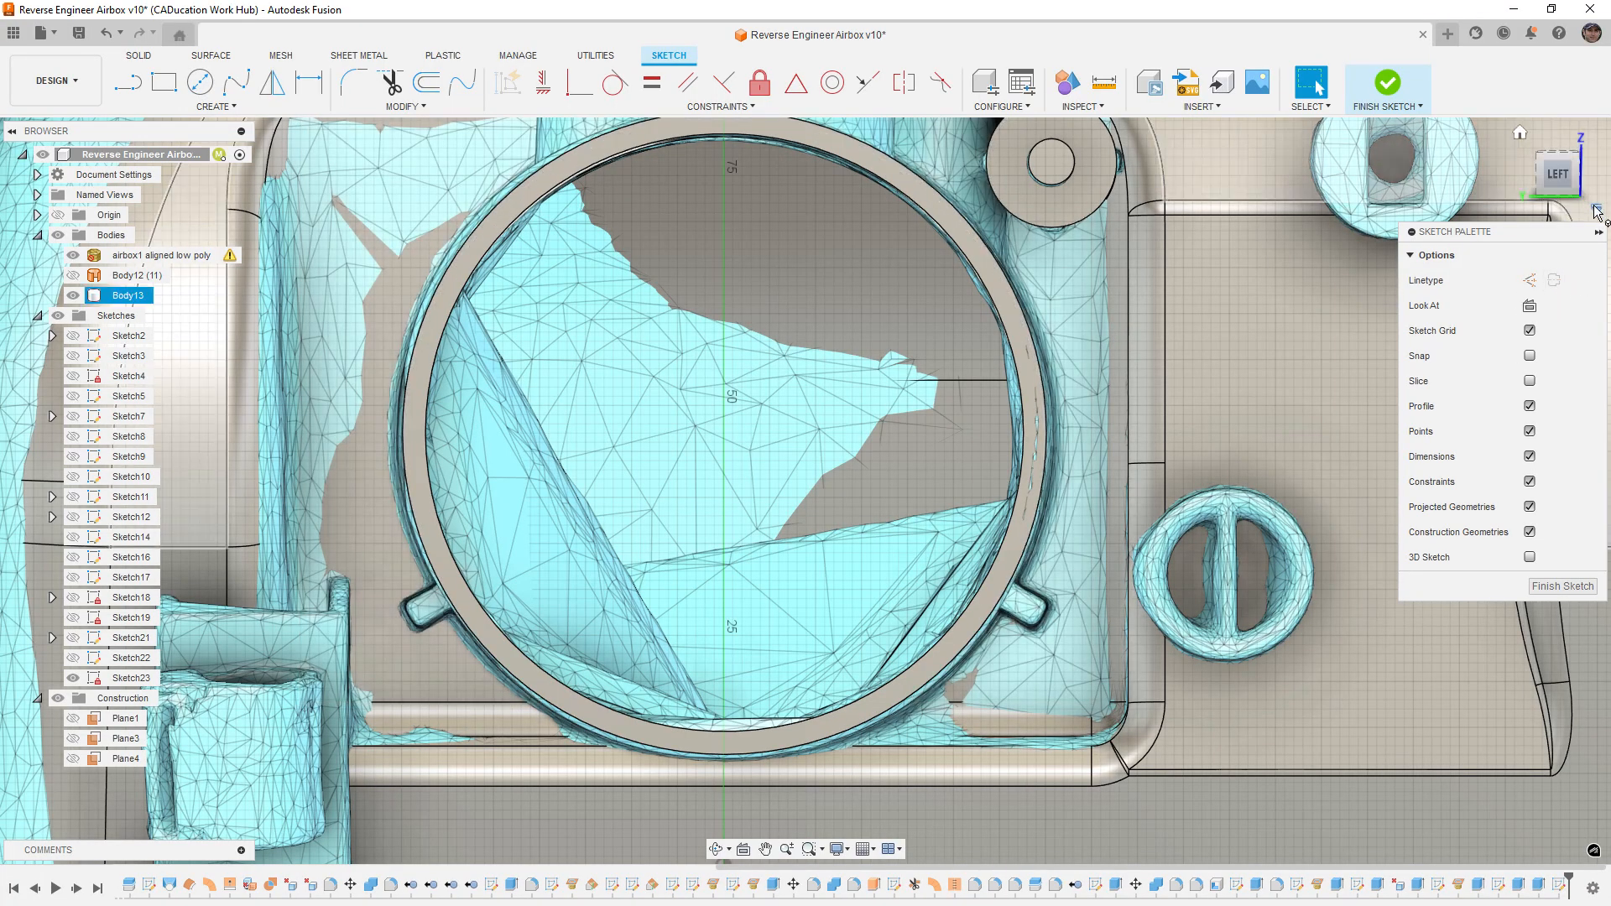
click(1595, 210)
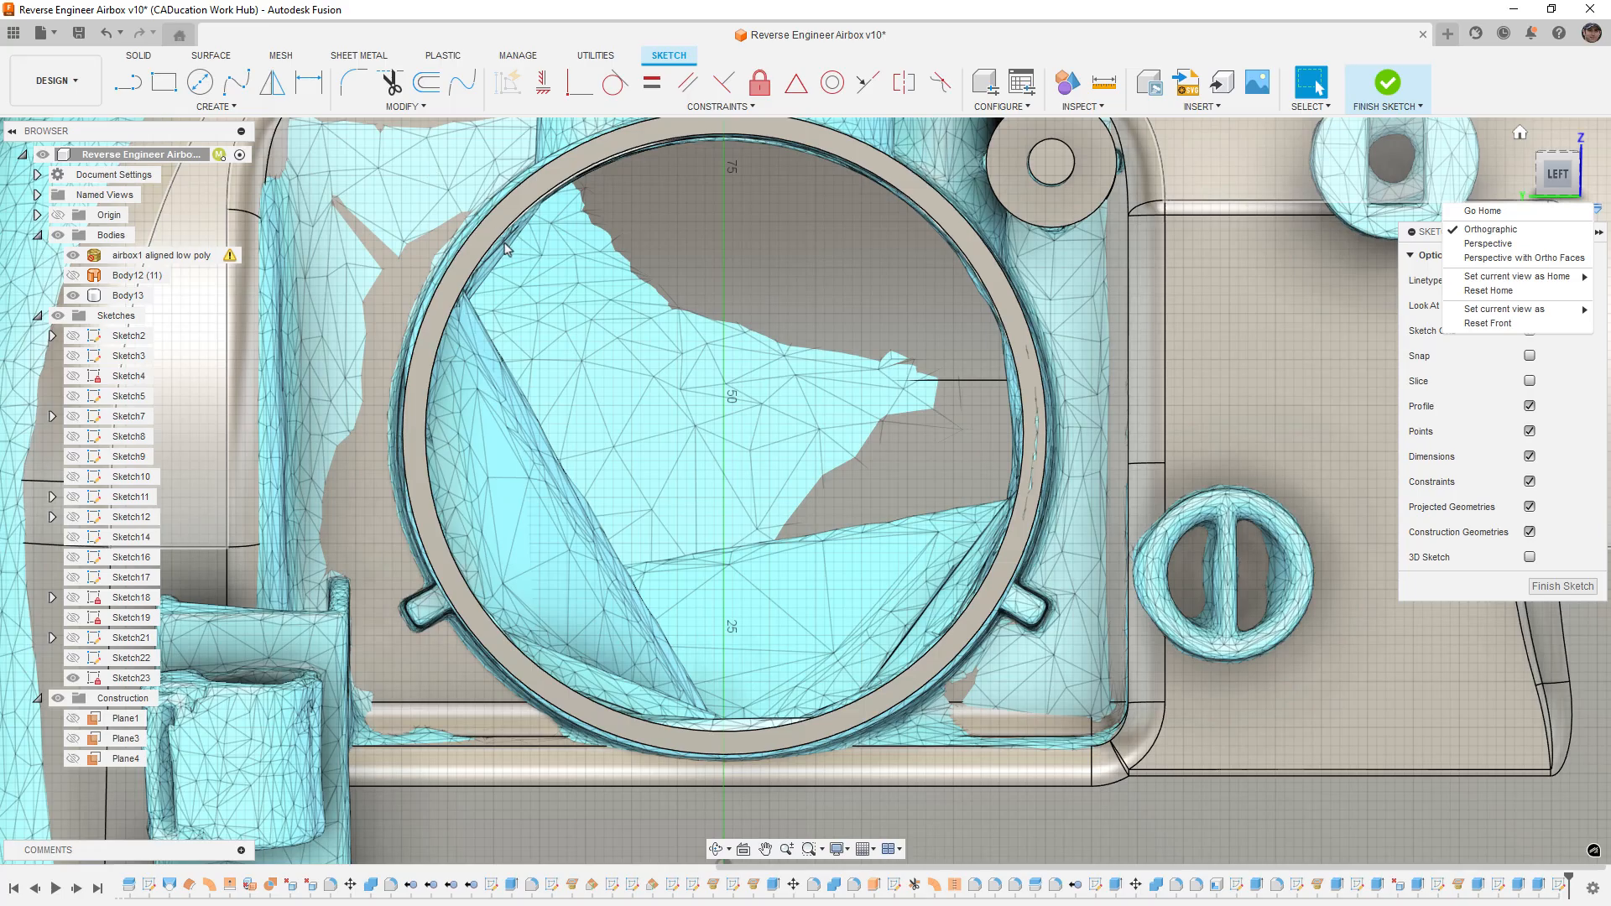
click(1024, 399)
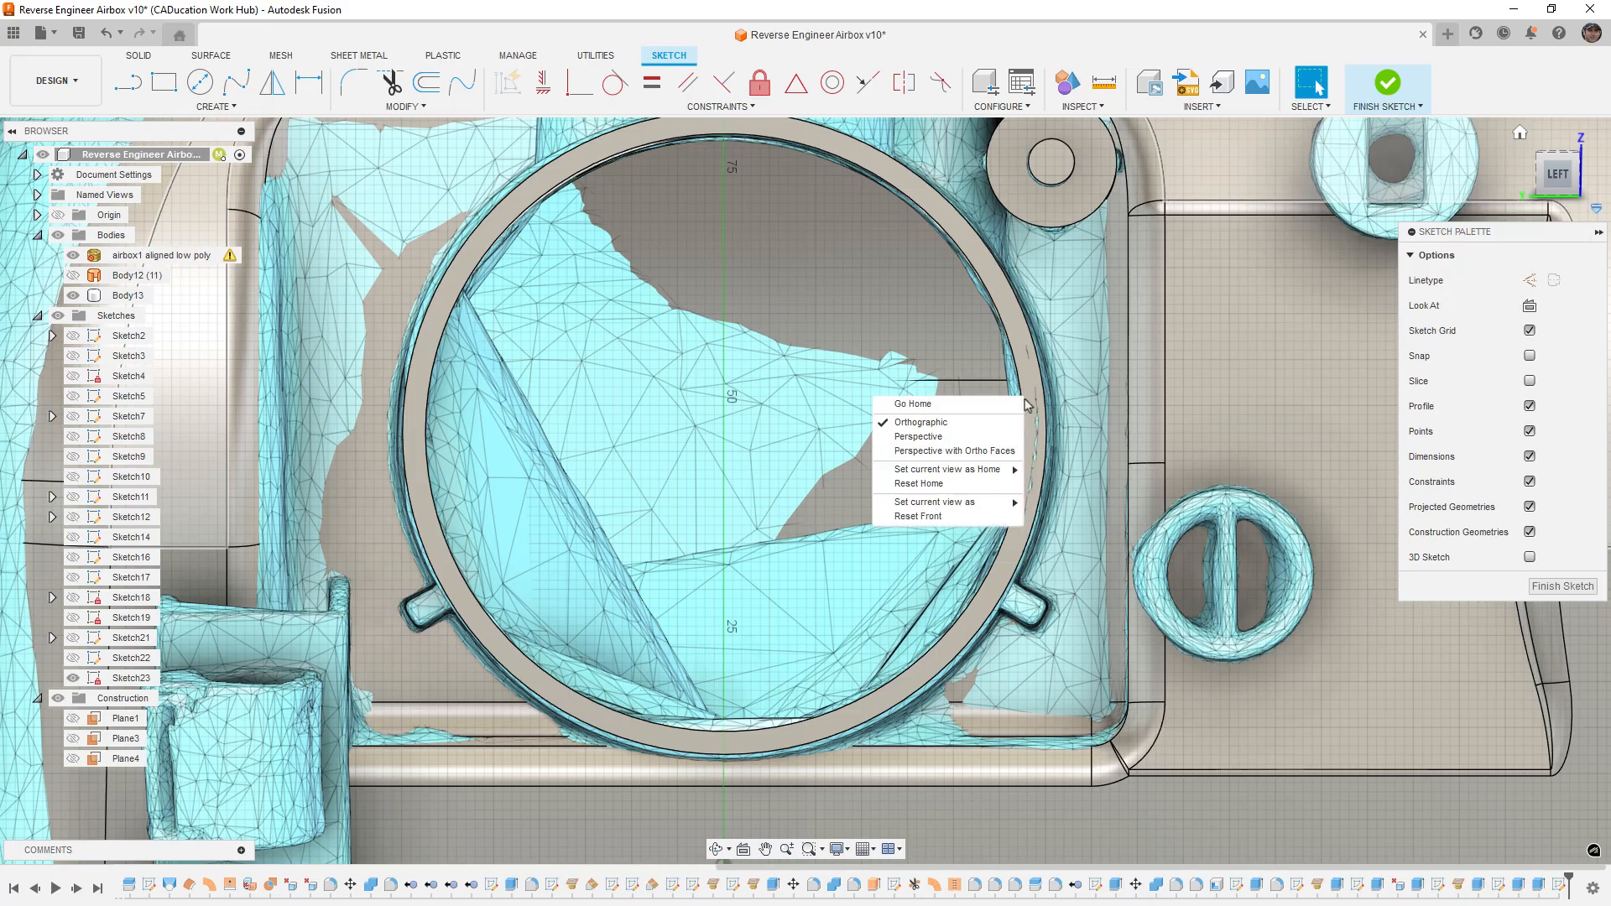
key(Escape)
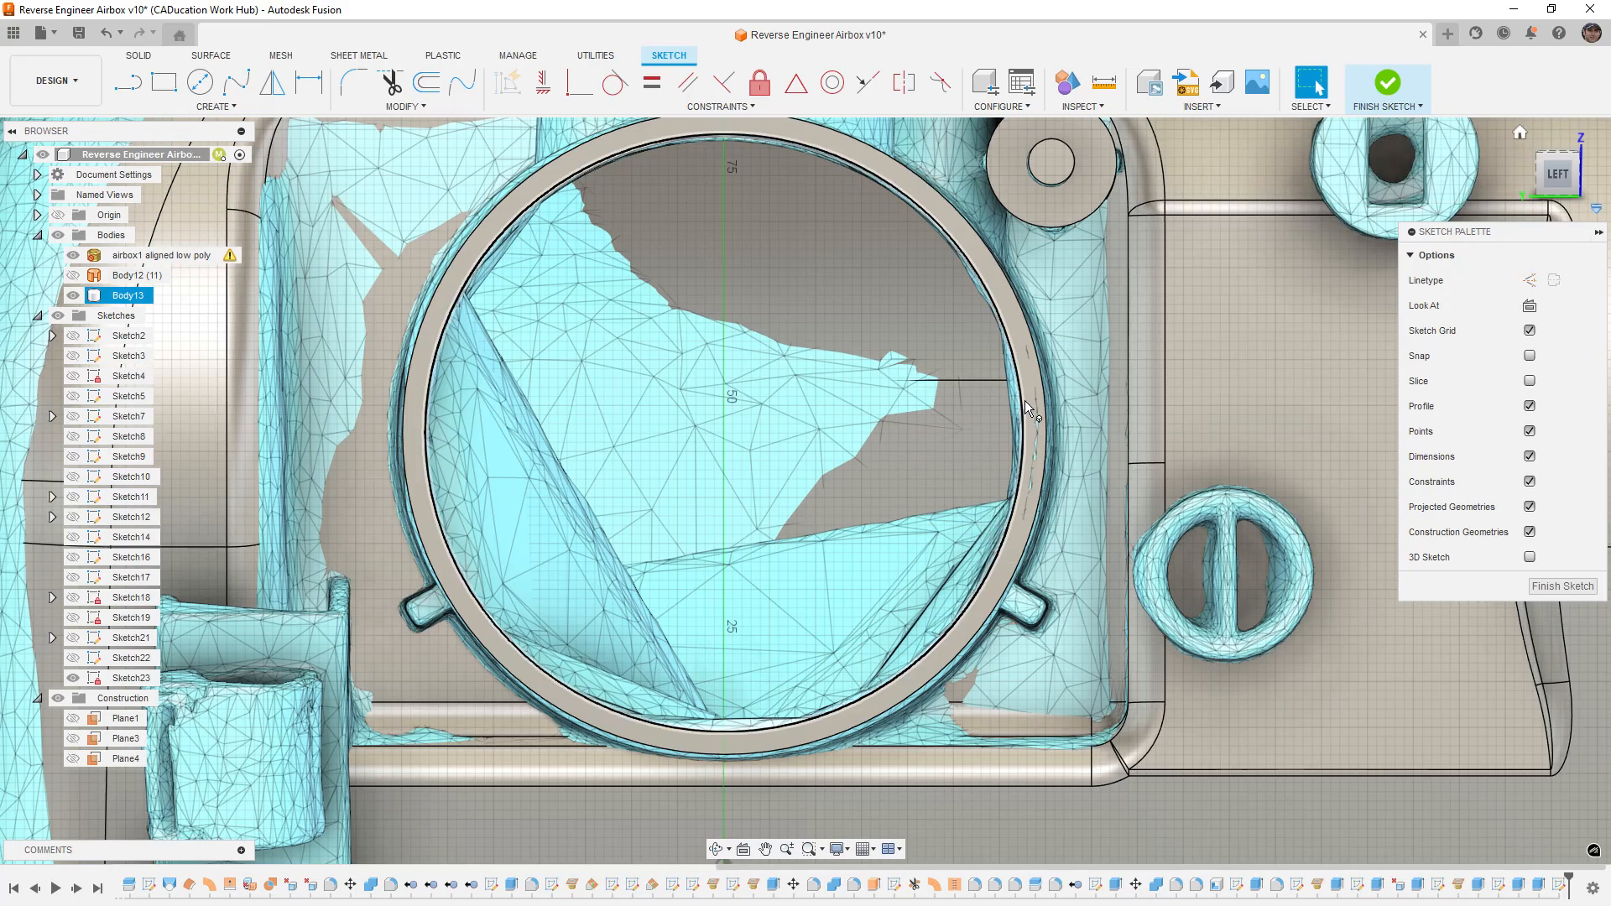
key(p)
click(1024, 399)
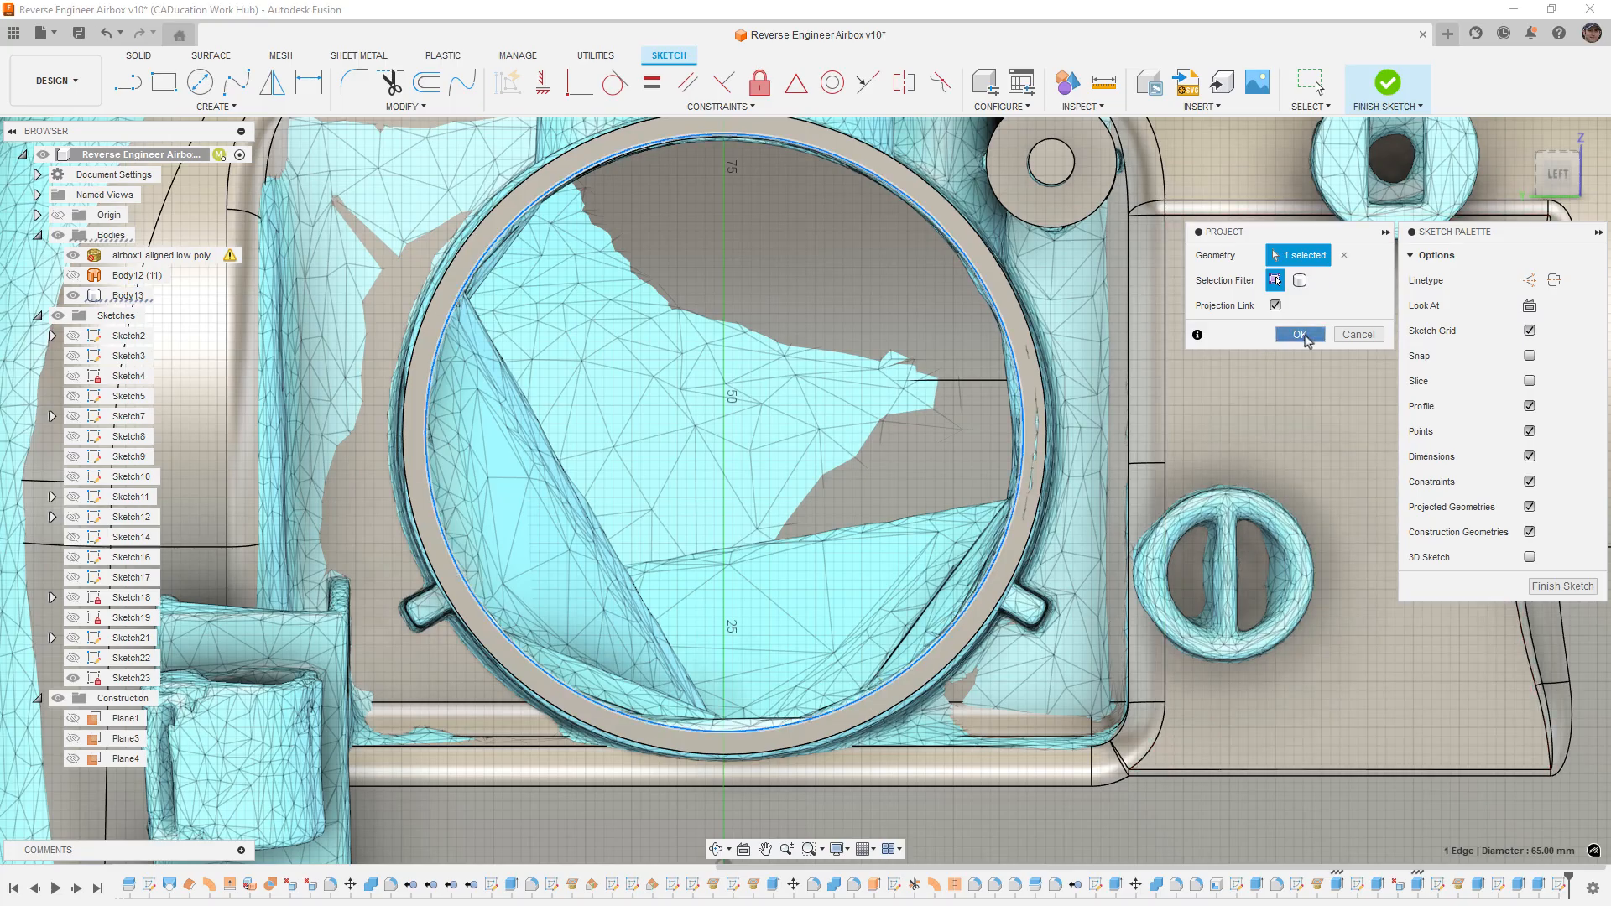
key(Return)
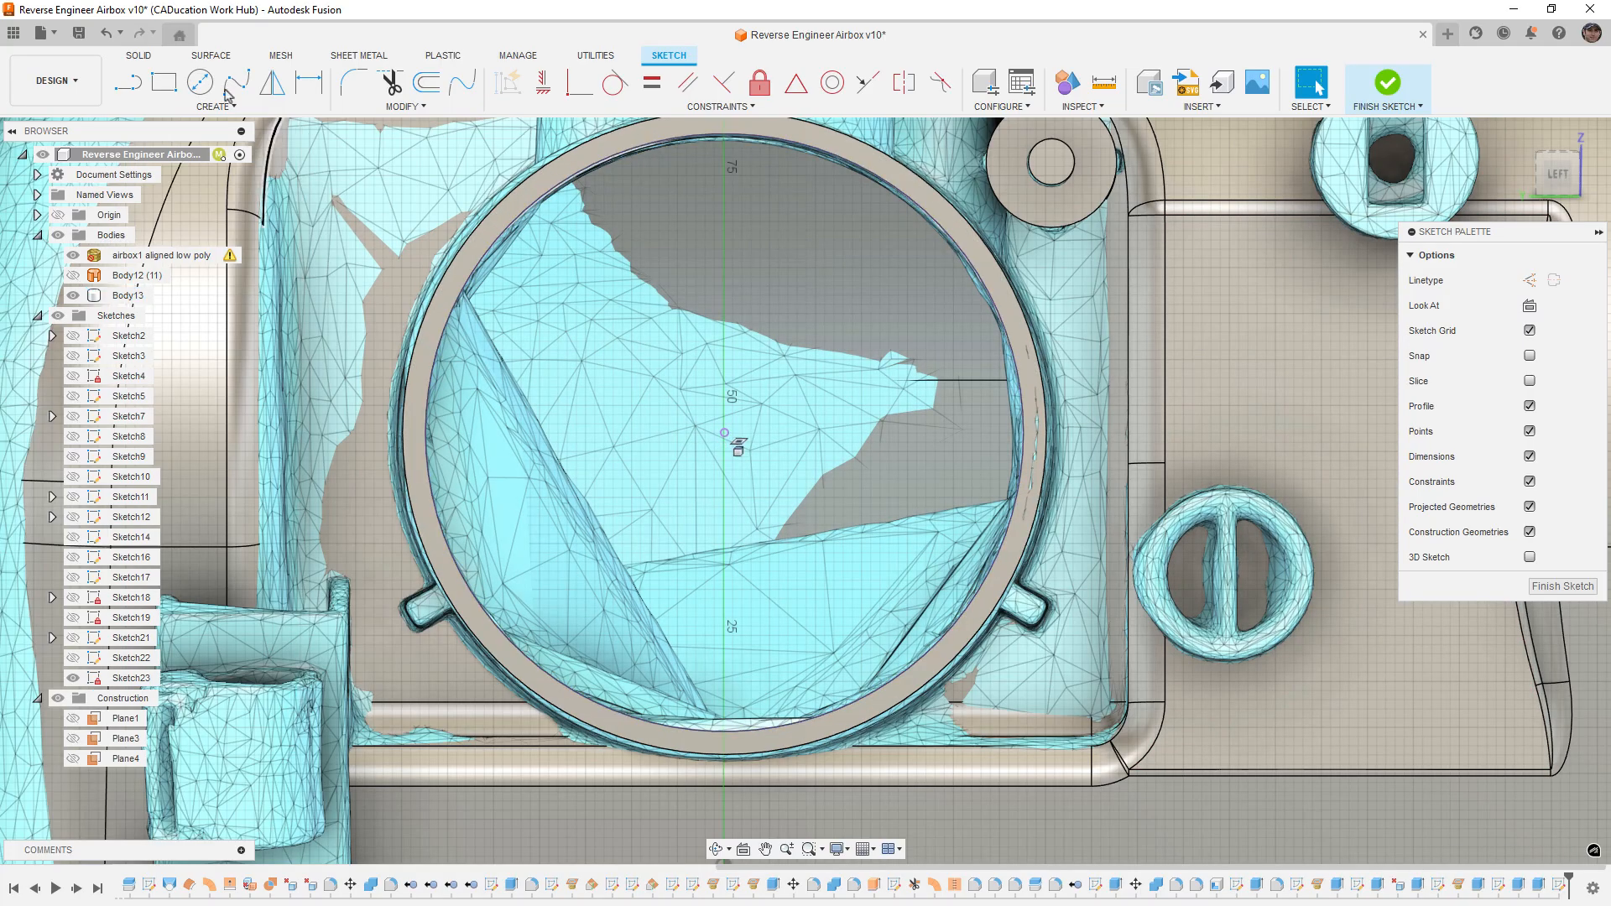
Step: Sketch a slanted 3-point rectangle about 3.4 mm wide from near the projected circle's centre to the outer end of the lower-right tab
click(180, 106)
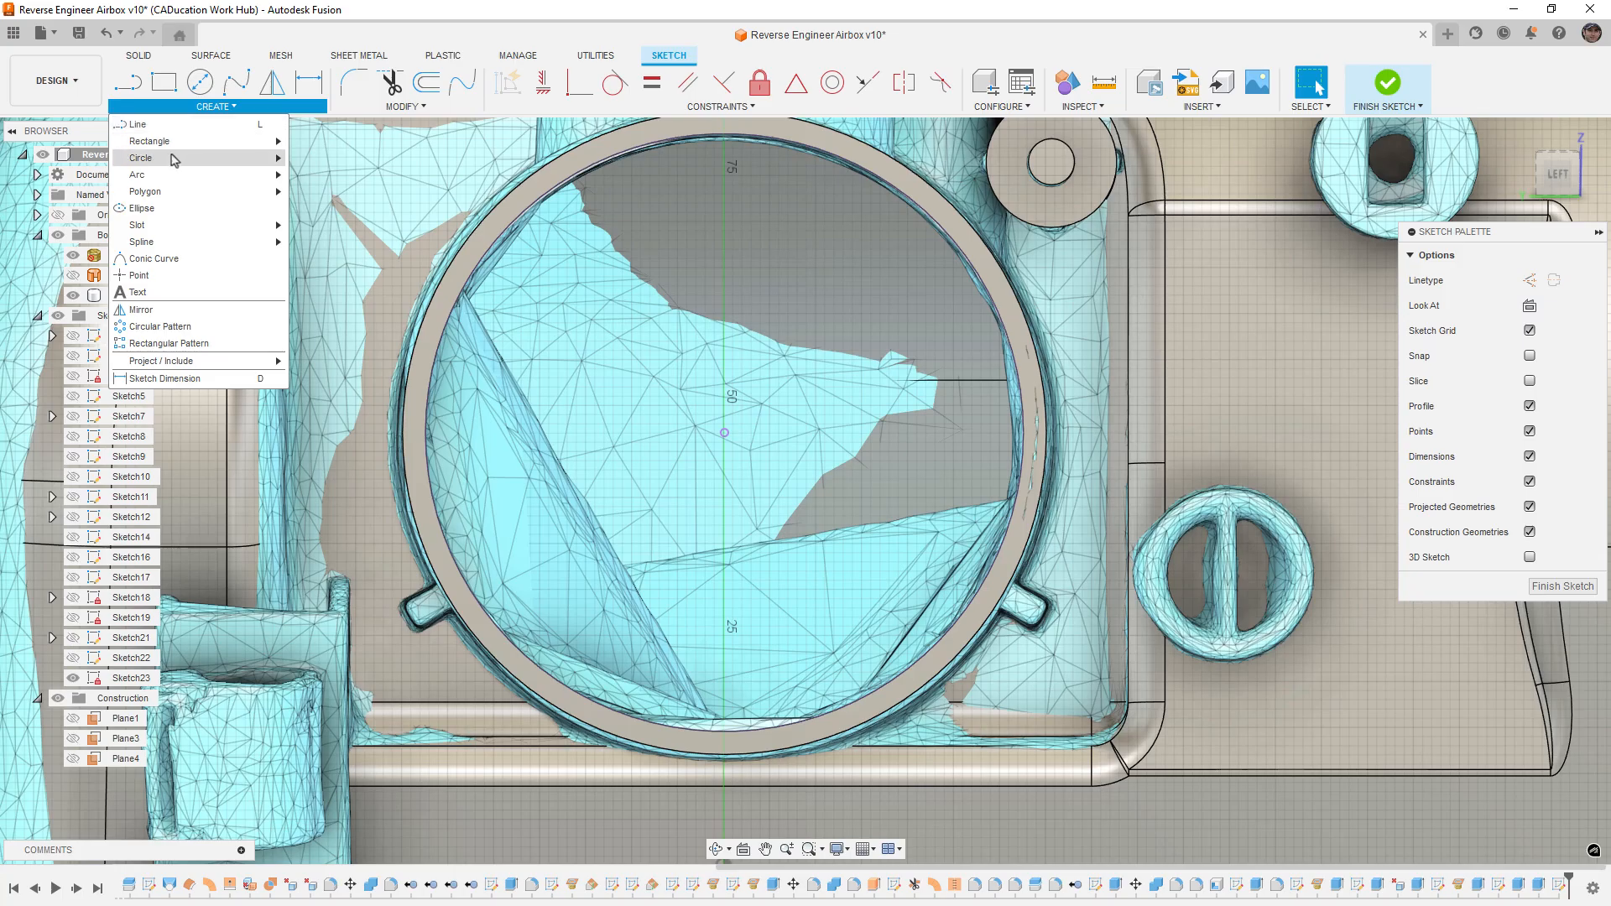
mouse_move(182, 143)
click(336, 173)
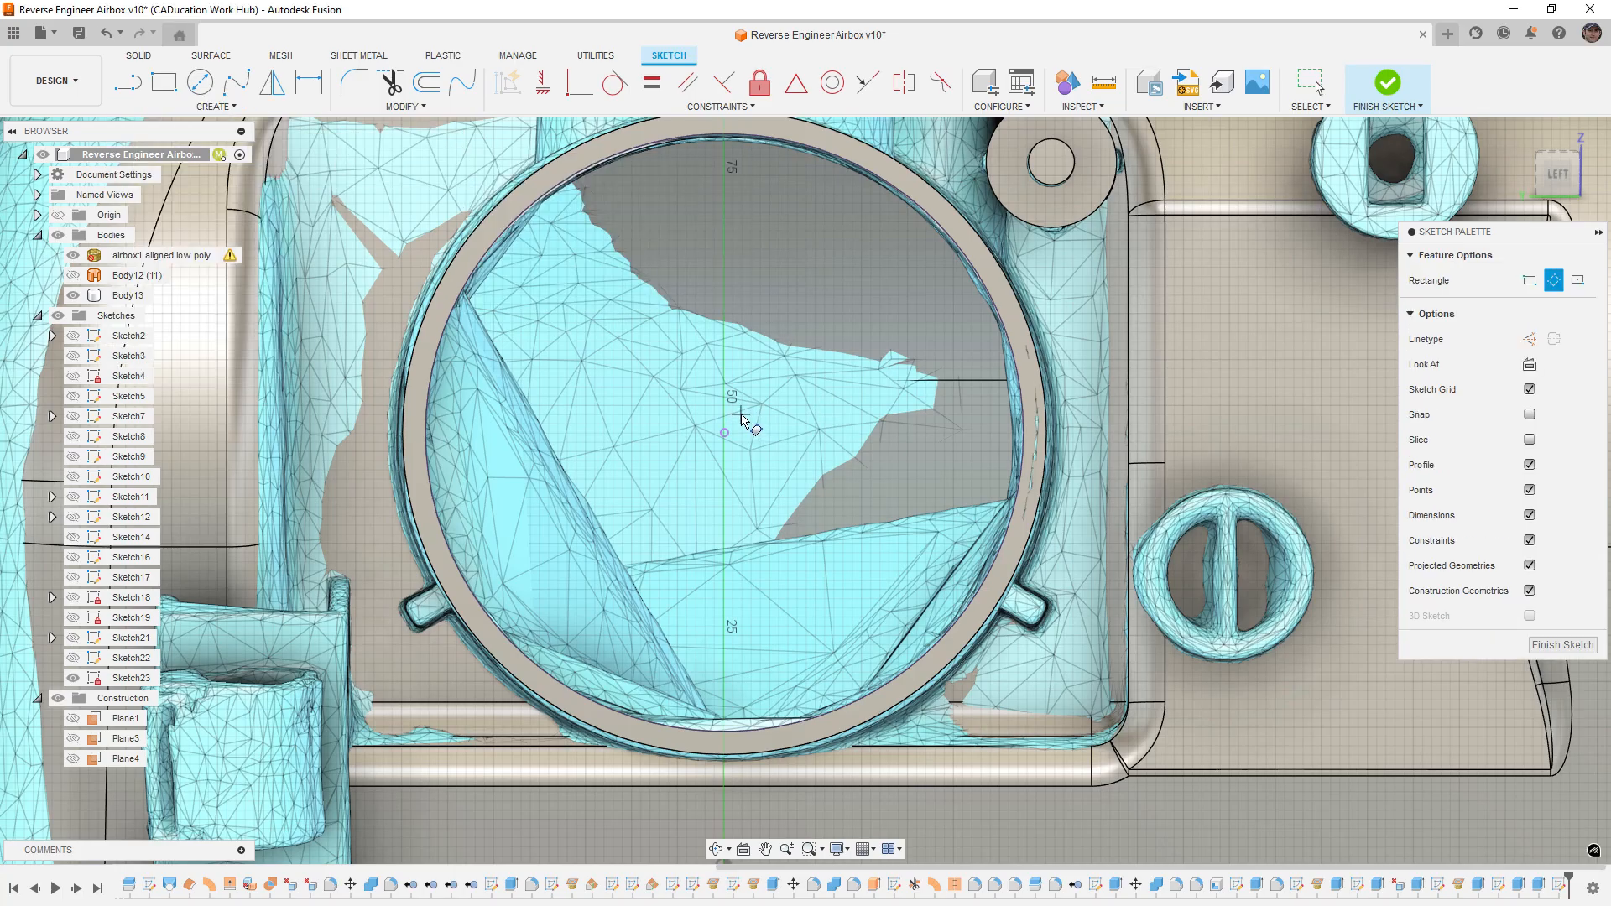
click(724, 432)
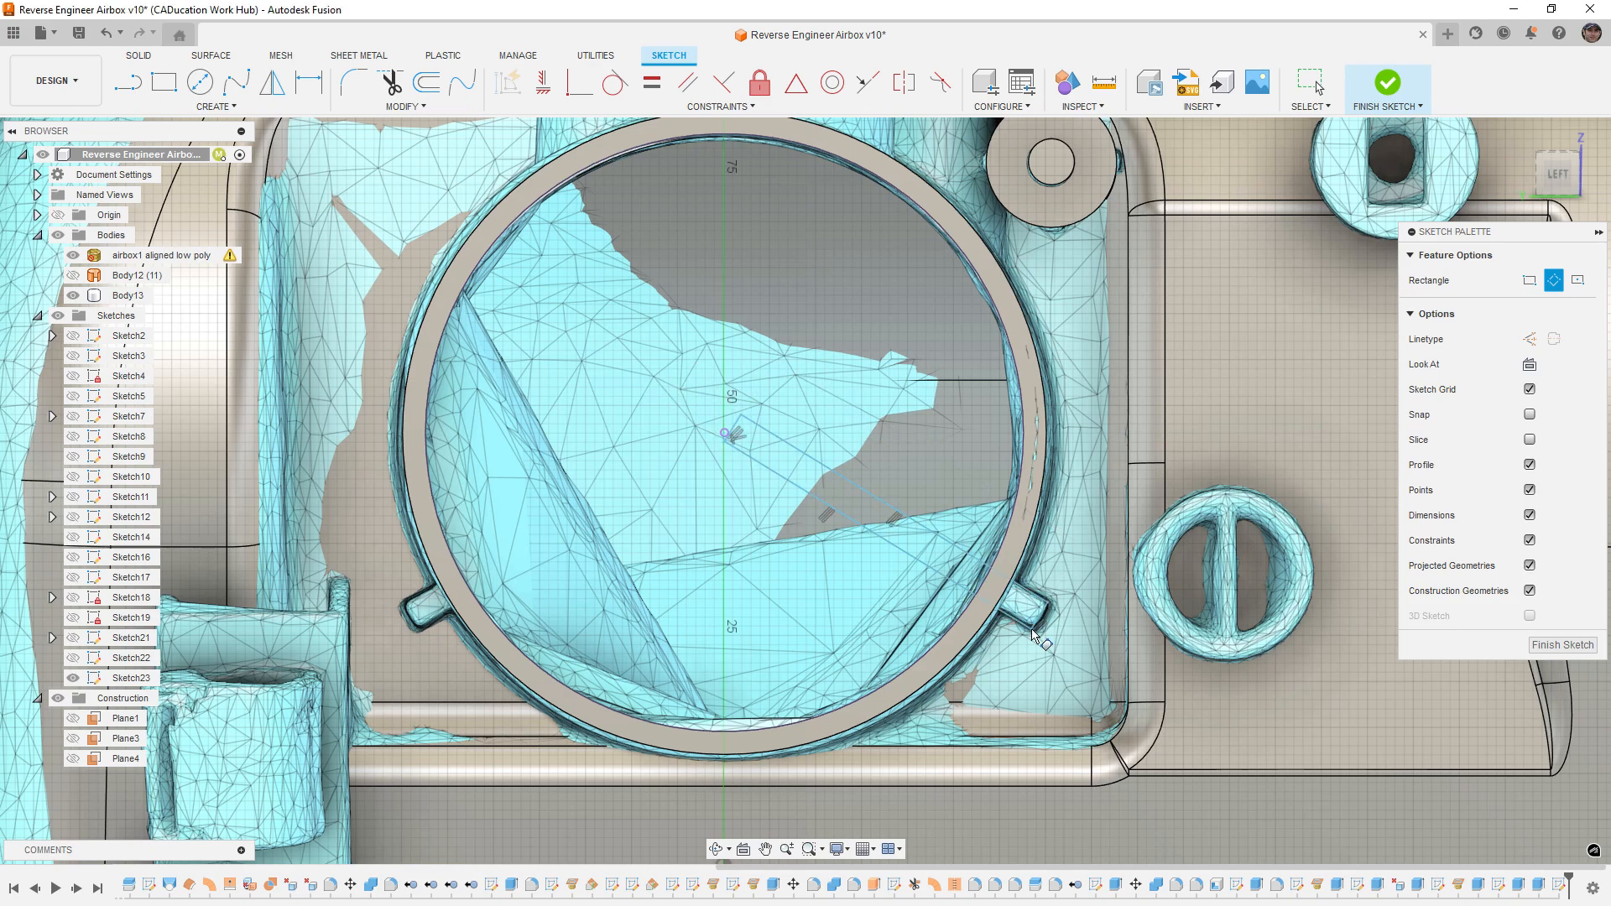
click(1035, 635)
key(Escape)
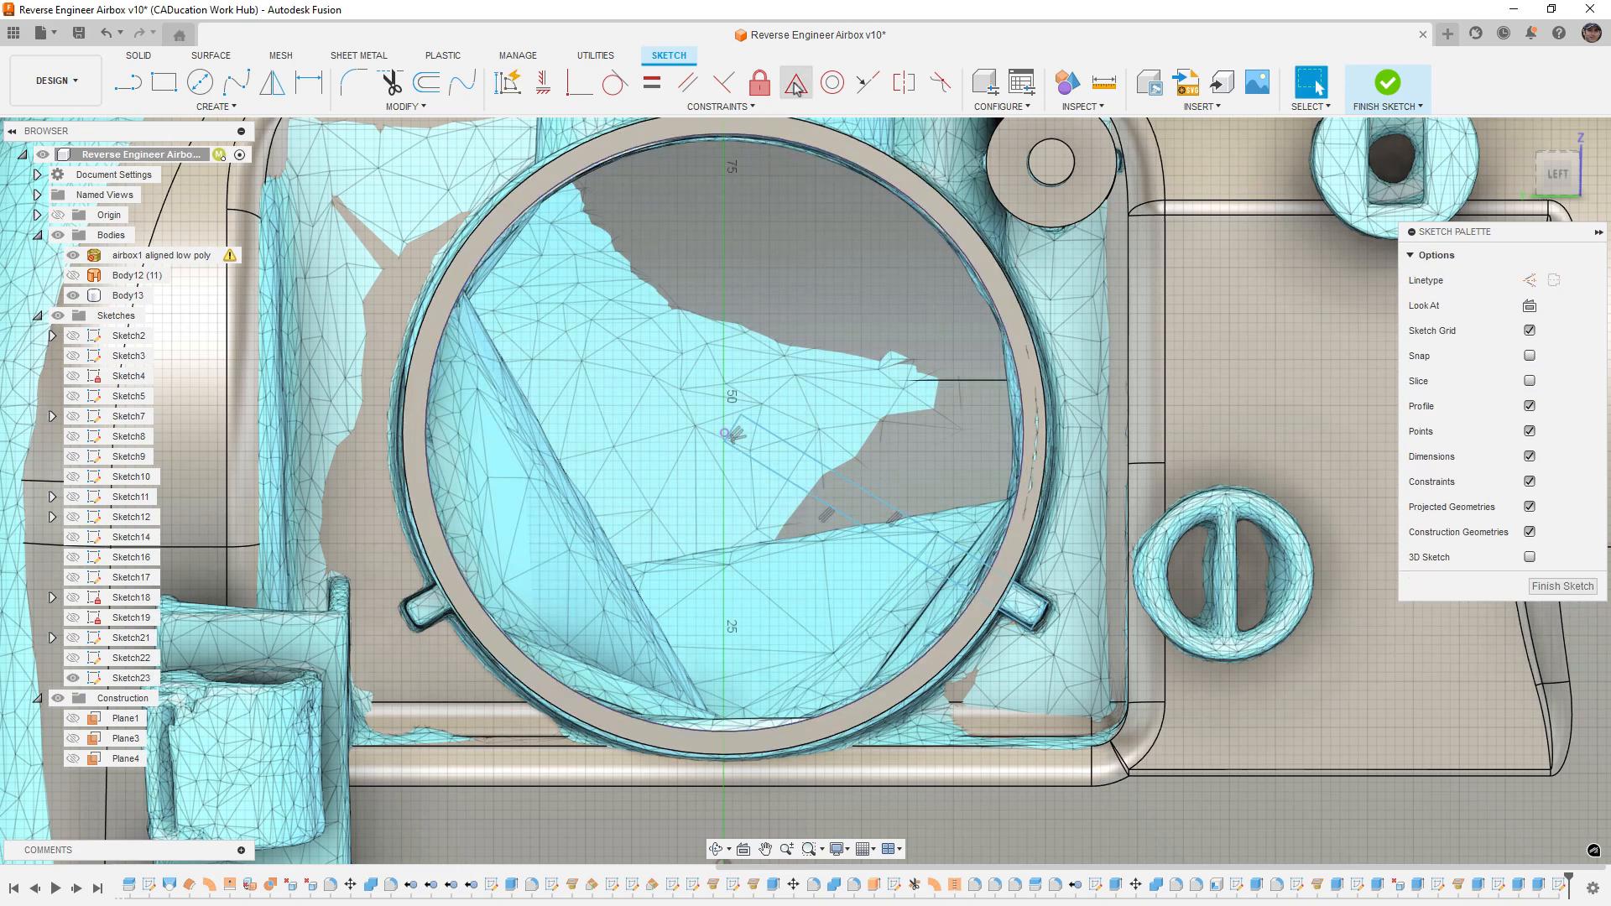
Step: Apply a midpoint constraint between the rectangle's inner short side and the projected circle's centre
click(795, 87)
click(732, 429)
click(723, 433)
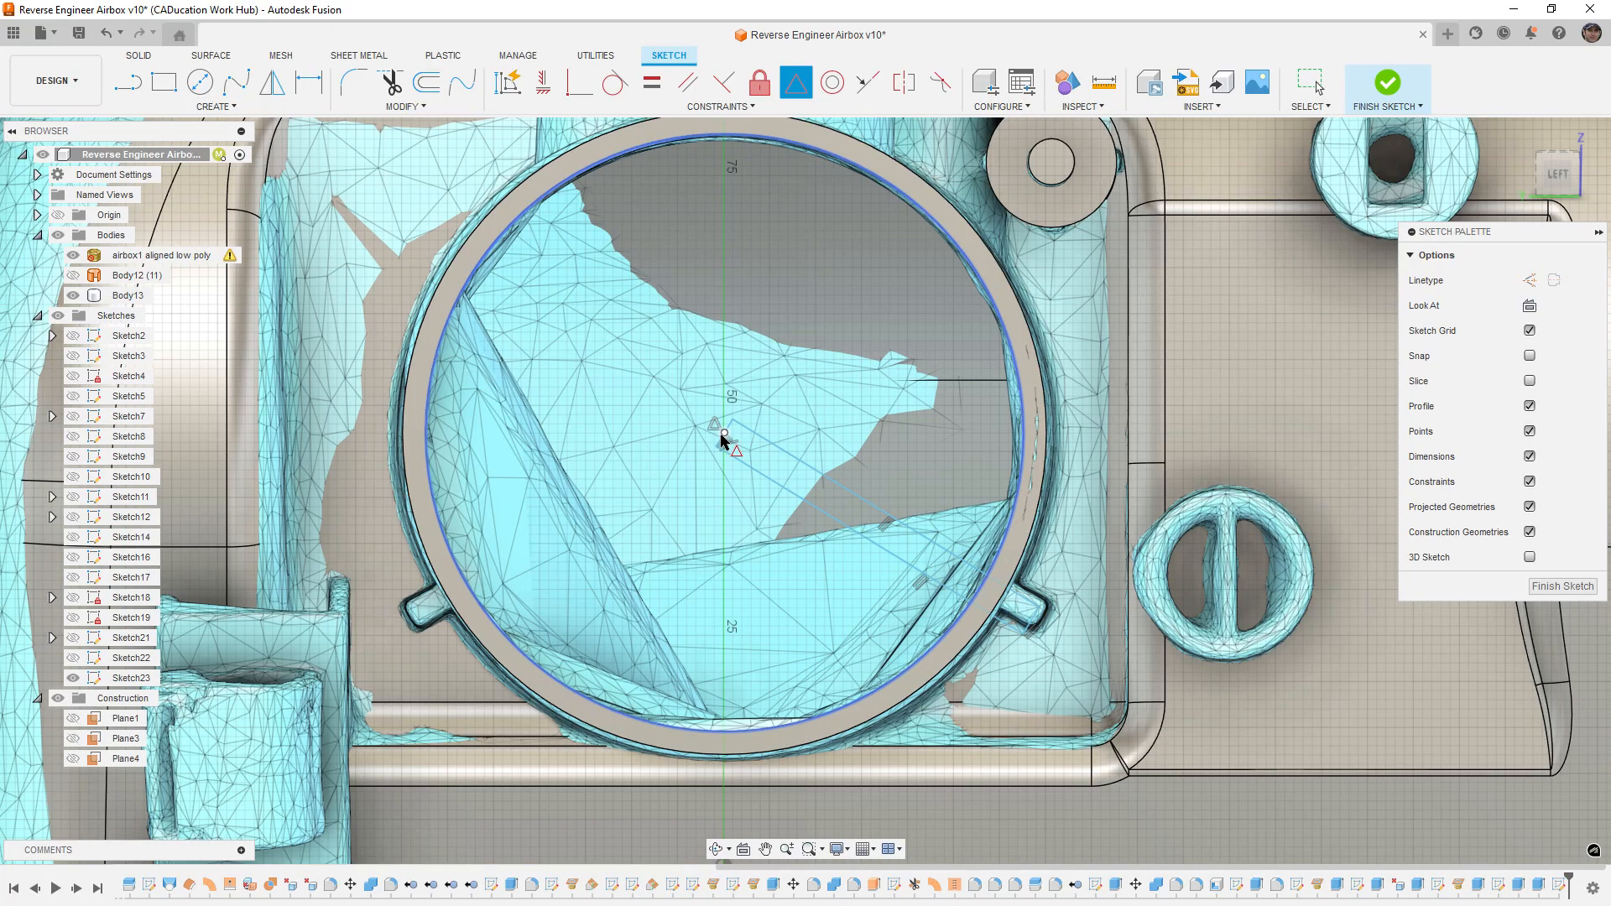
Step: Dimension the rectangle's outer short side with an aligned dimension of 3 mm
key(d)
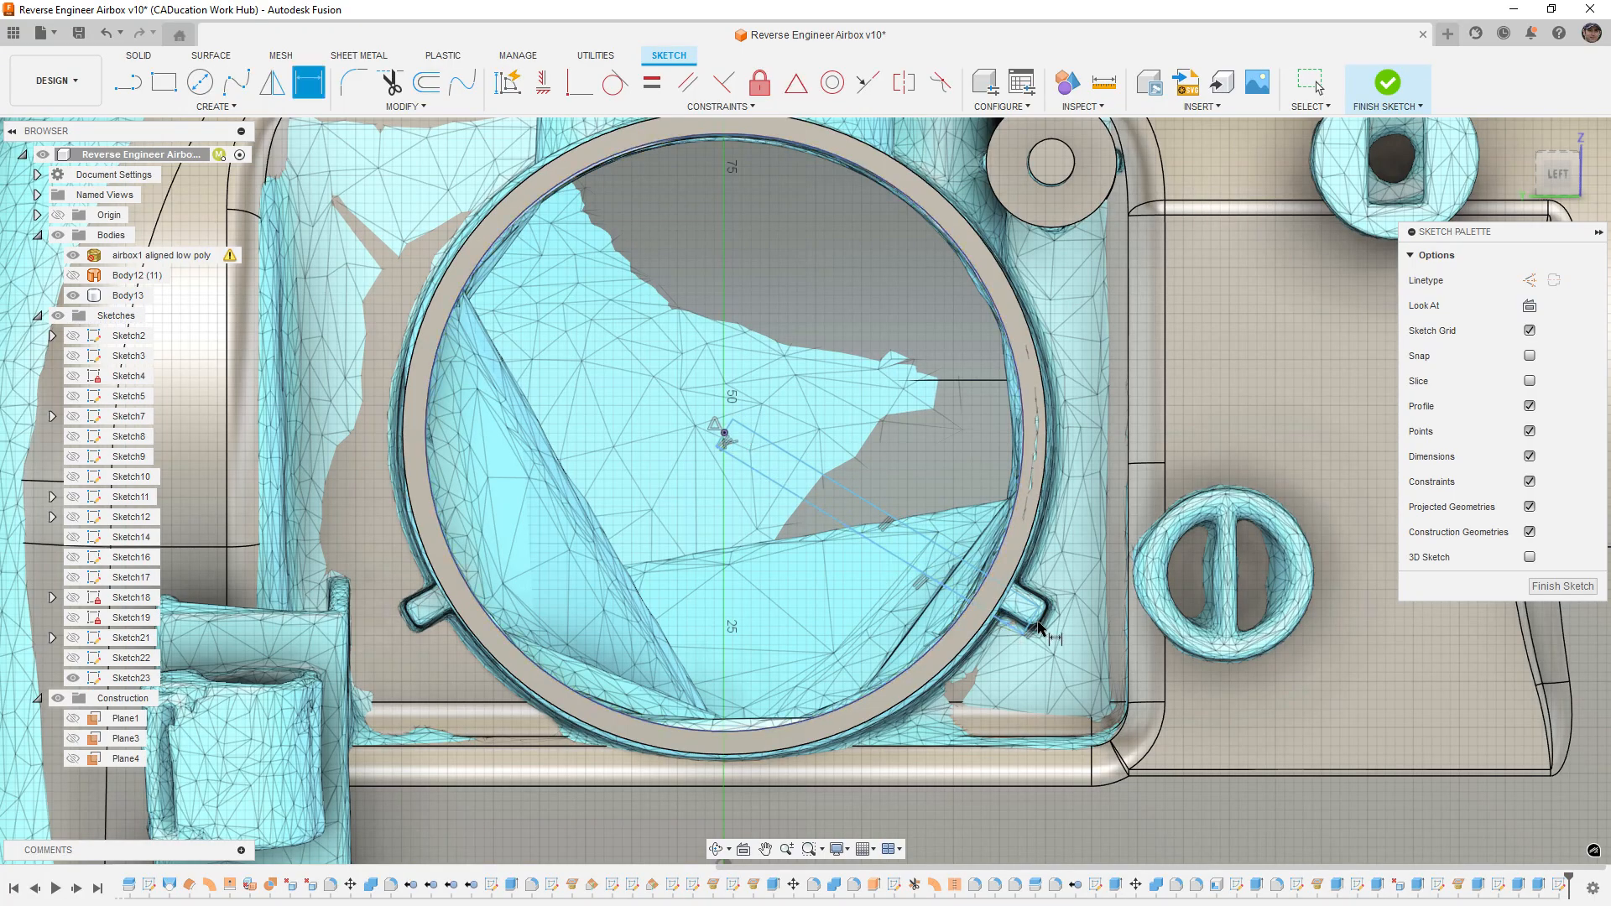
click(1033, 625)
right_click(1064, 645)
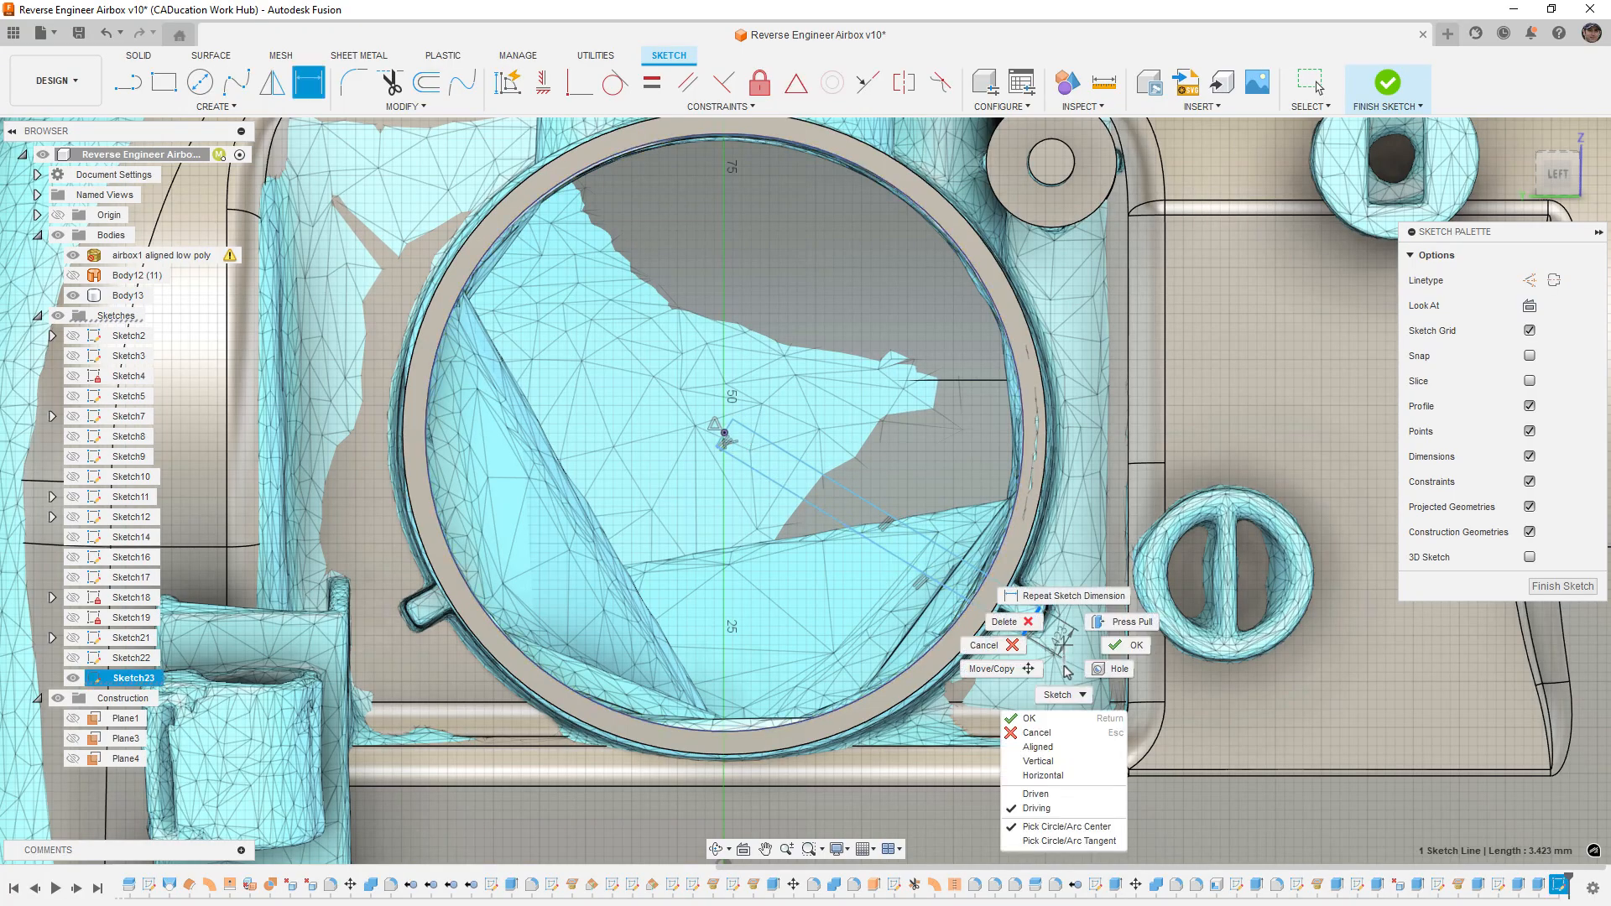
click(1038, 746)
click(1206, 726)
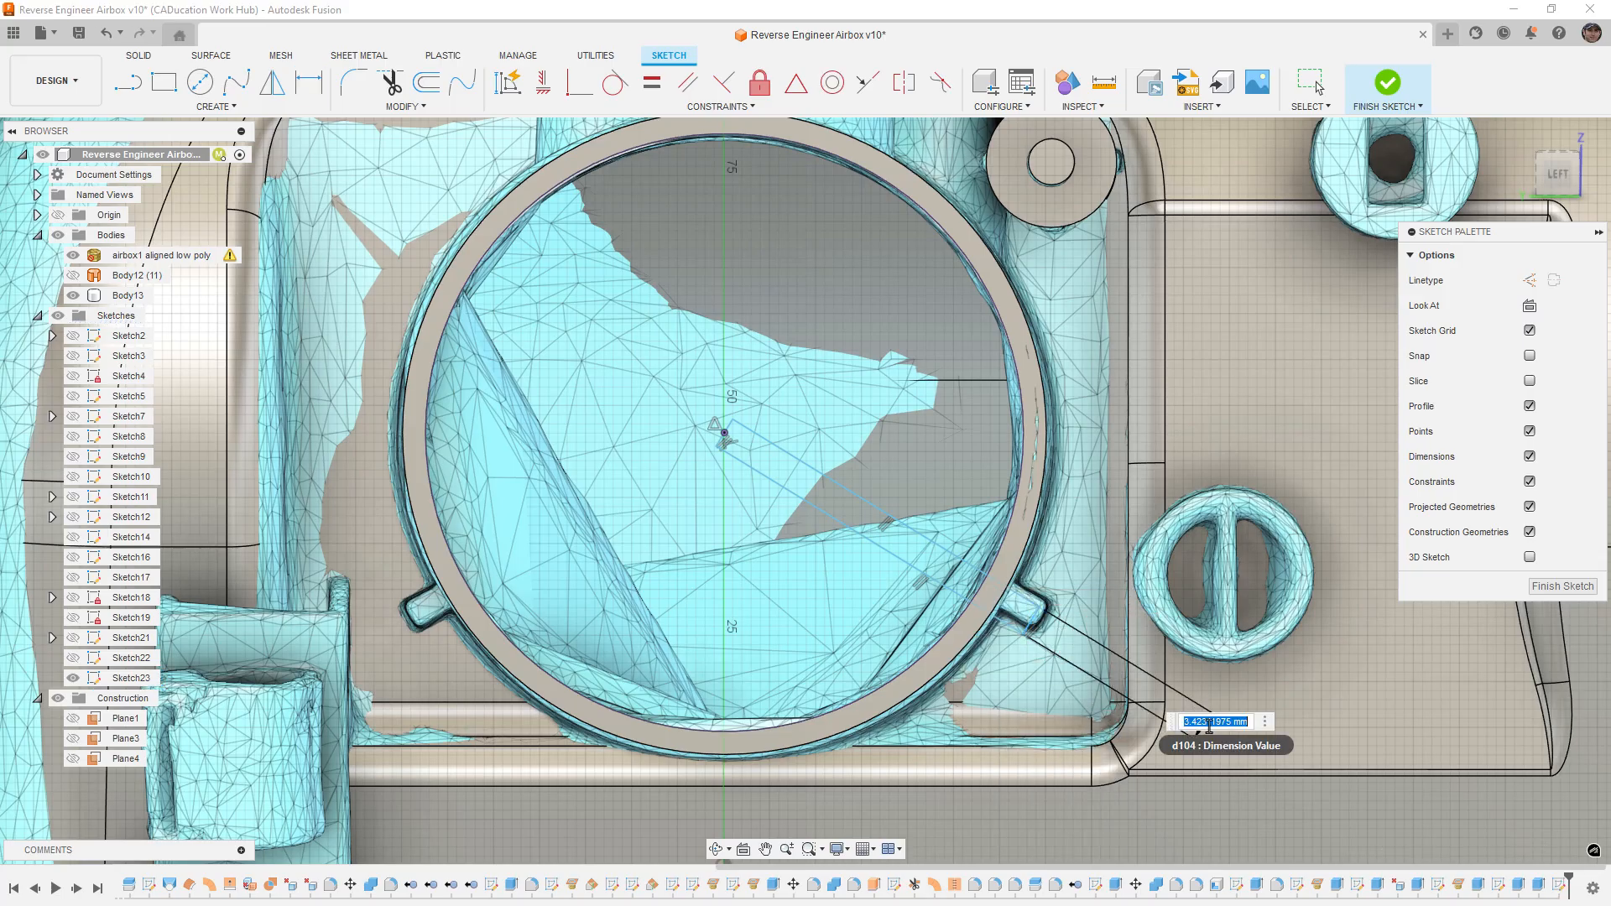
text(3)
key(Return)
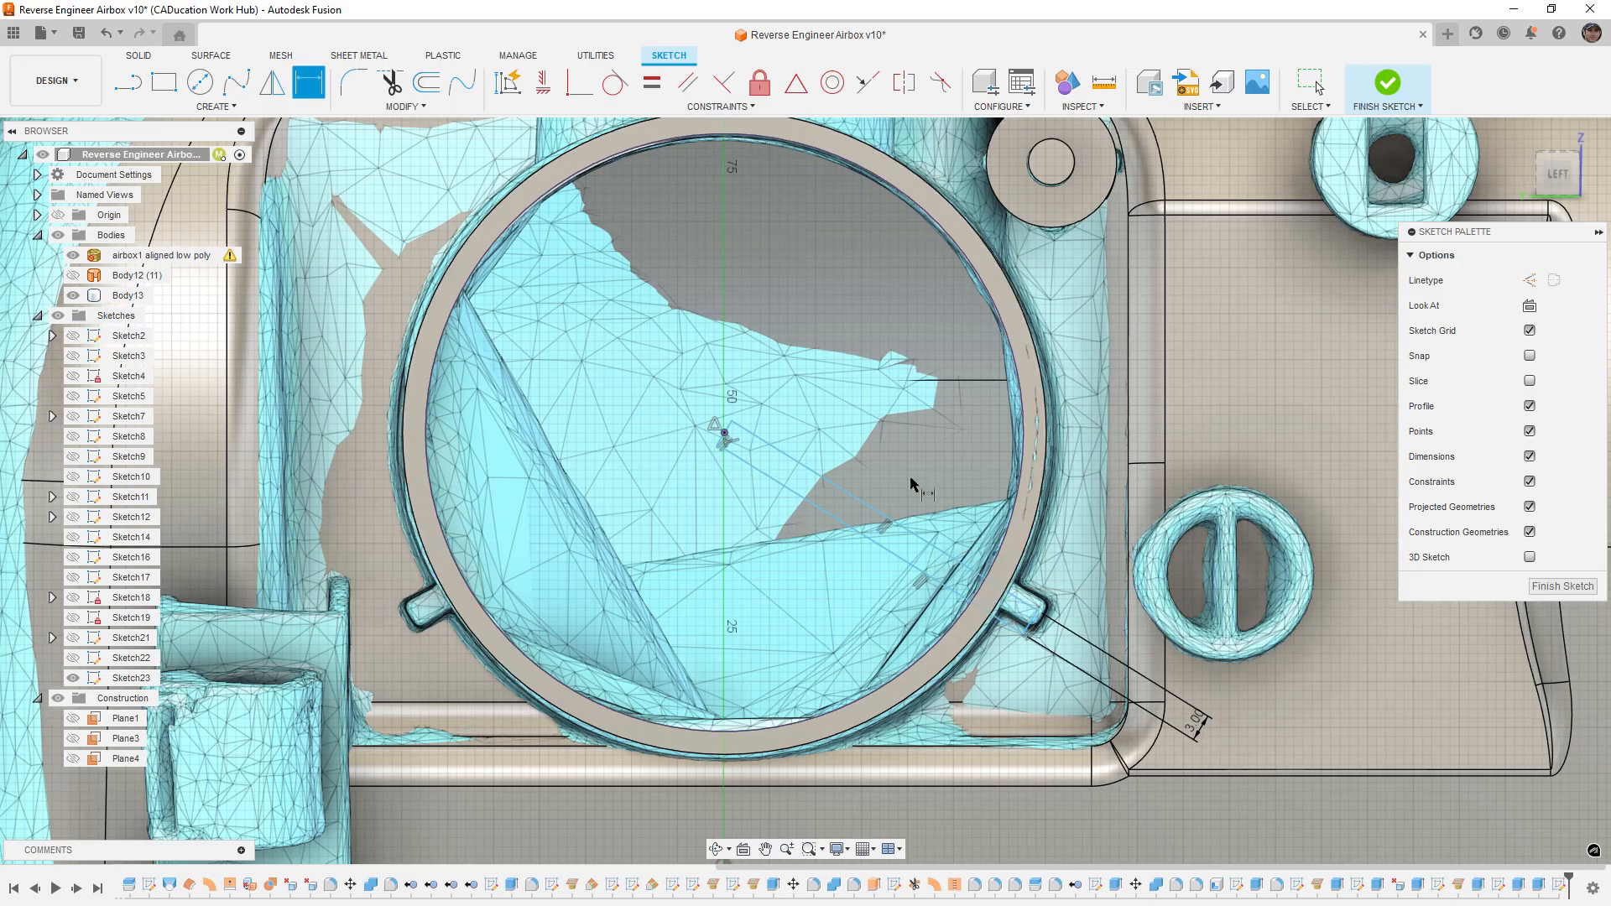
Step: Draw a vertical line about 13 mm long upward from the circle's centre and make it construction geometry
key(l)
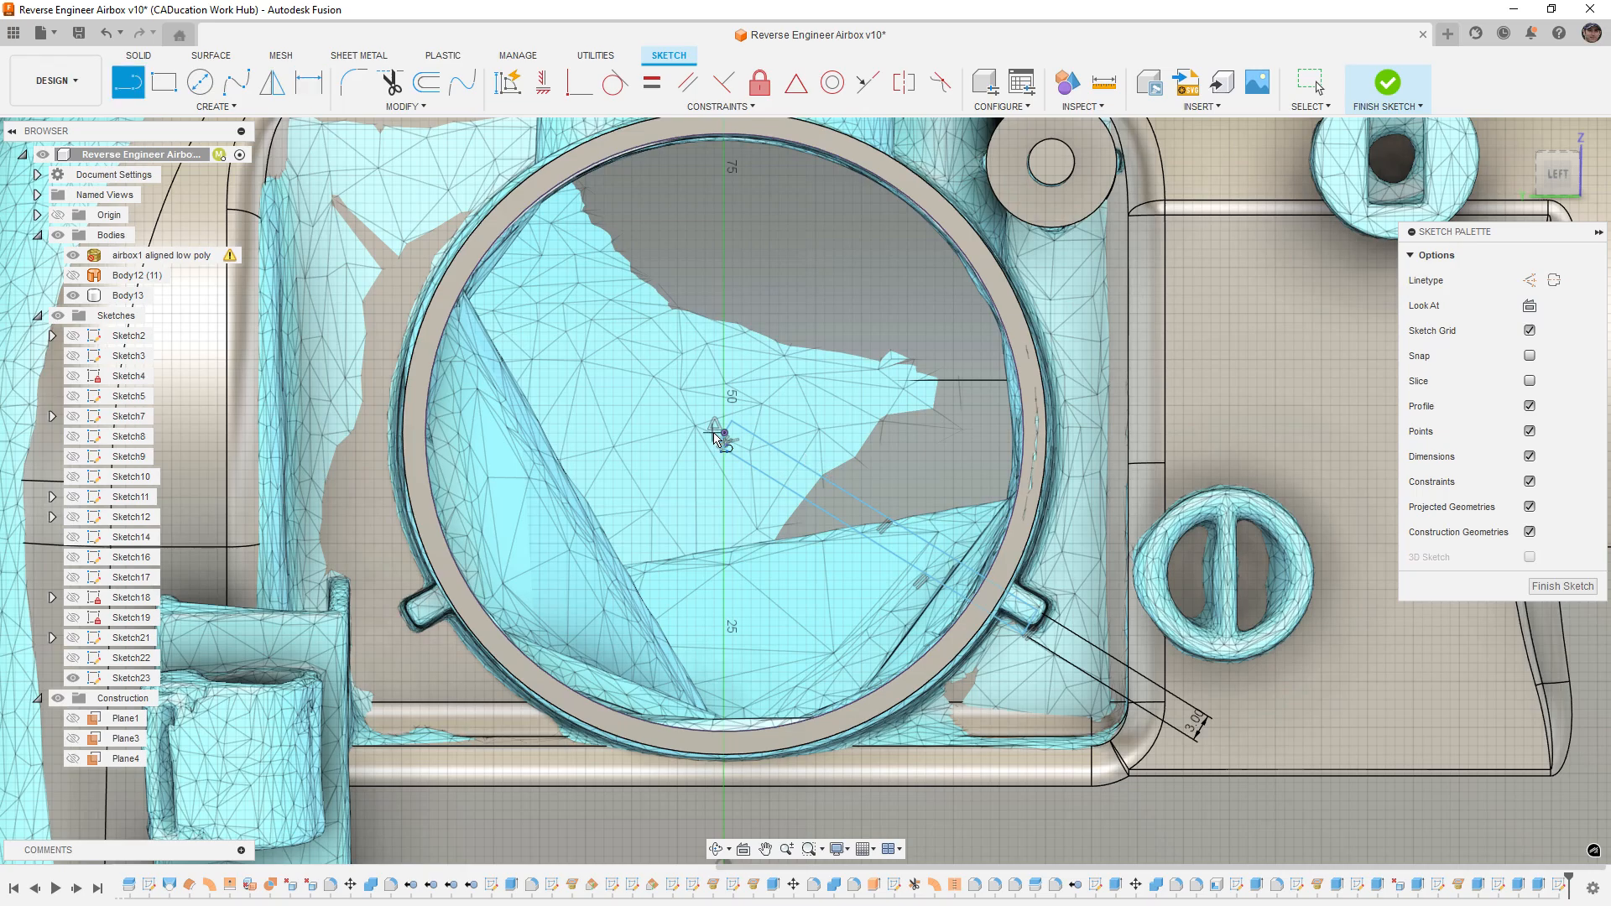
click(724, 433)
click(724, 312)
key(Escape)
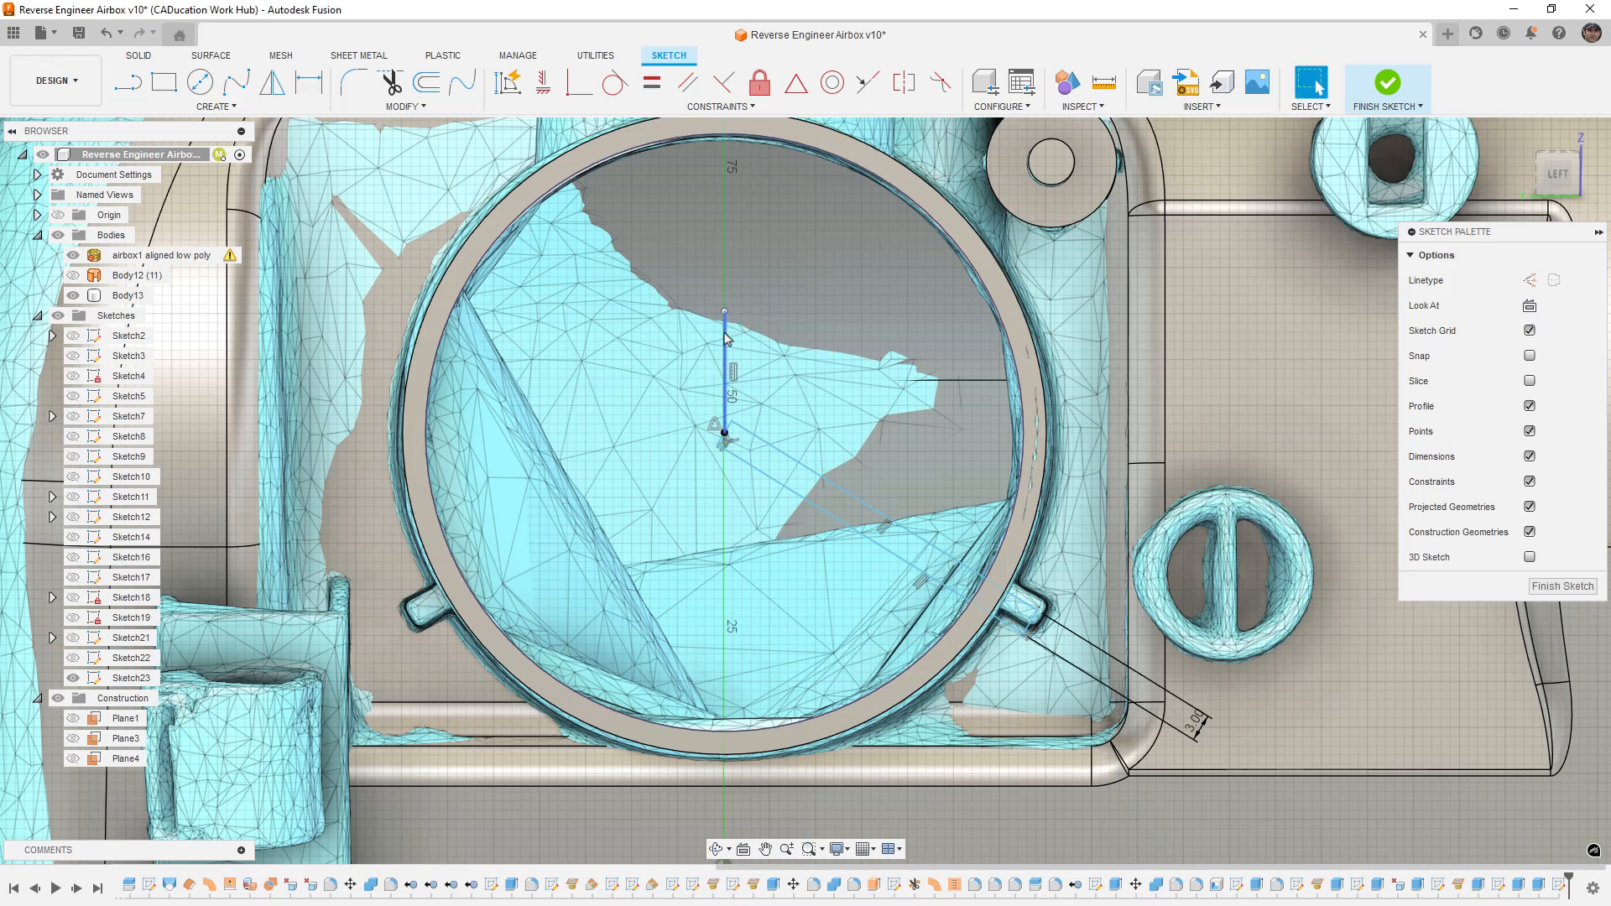
click(725, 339)
Step: Dimension the angle between the vertical construction line and the slanted rectangle's upper long side as 120 degrees
key(d)
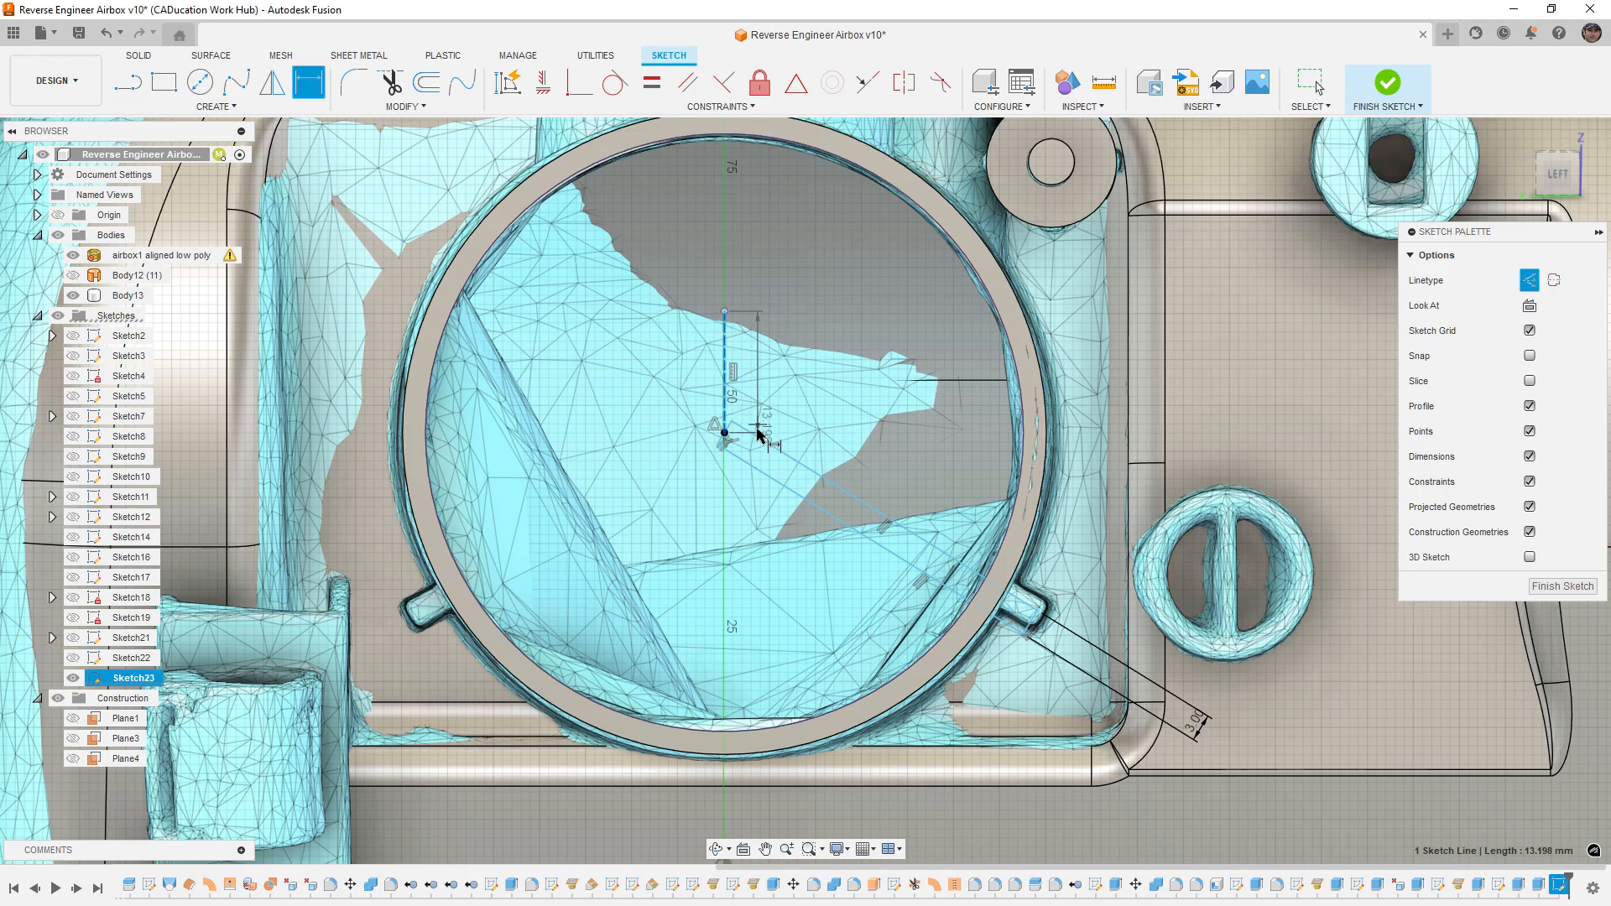
click(761, 445)
click(858, 412)
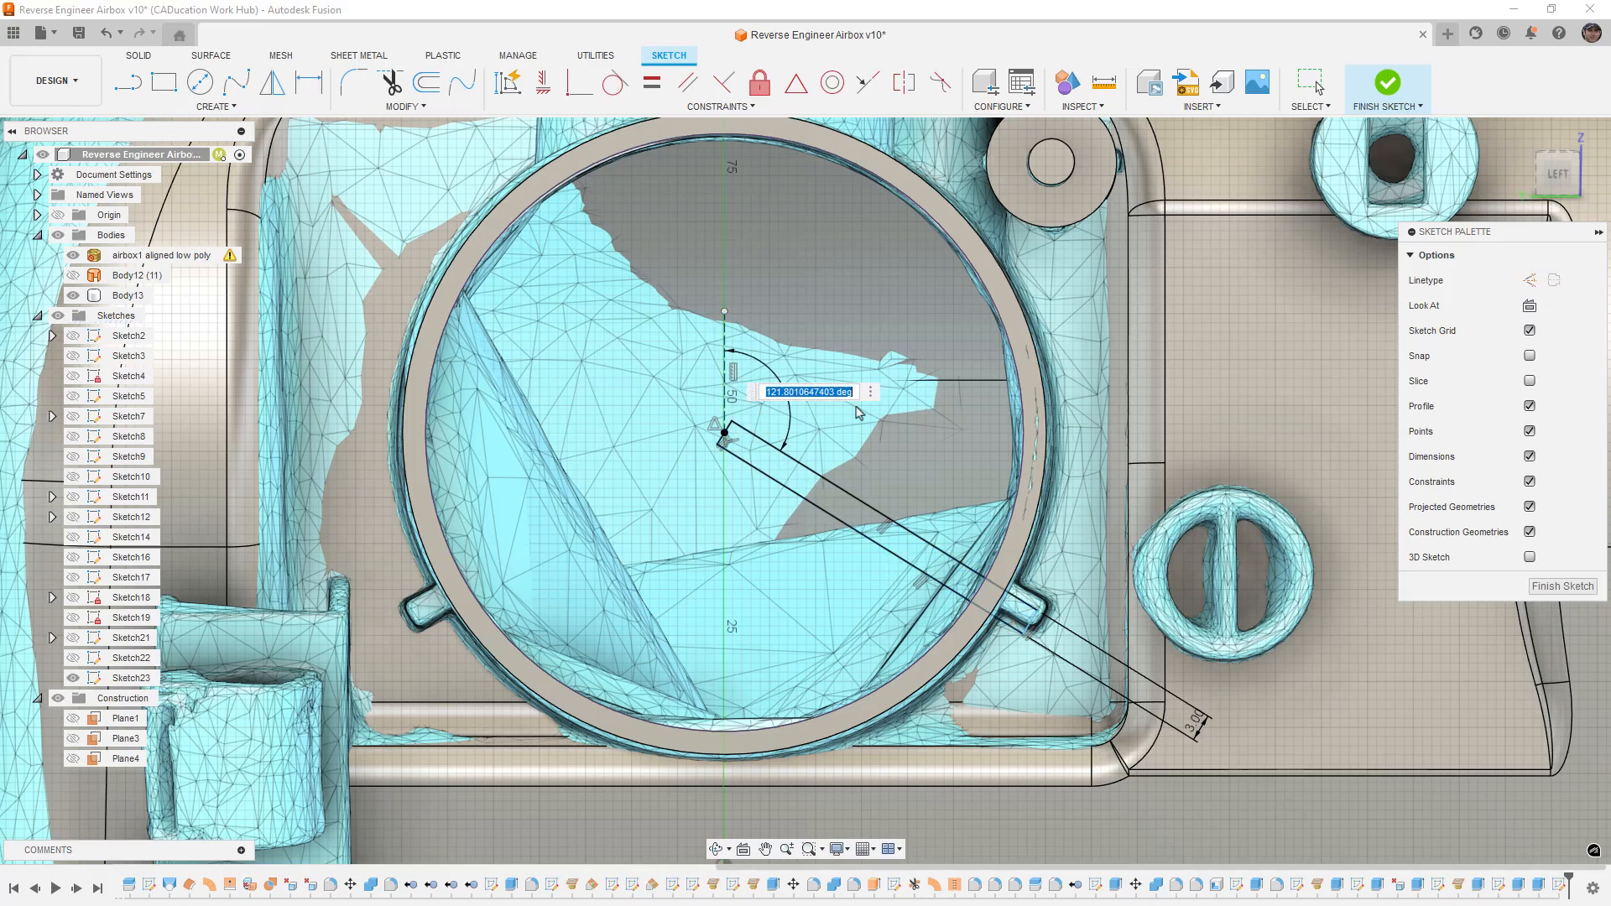
text(120)
key(Return)
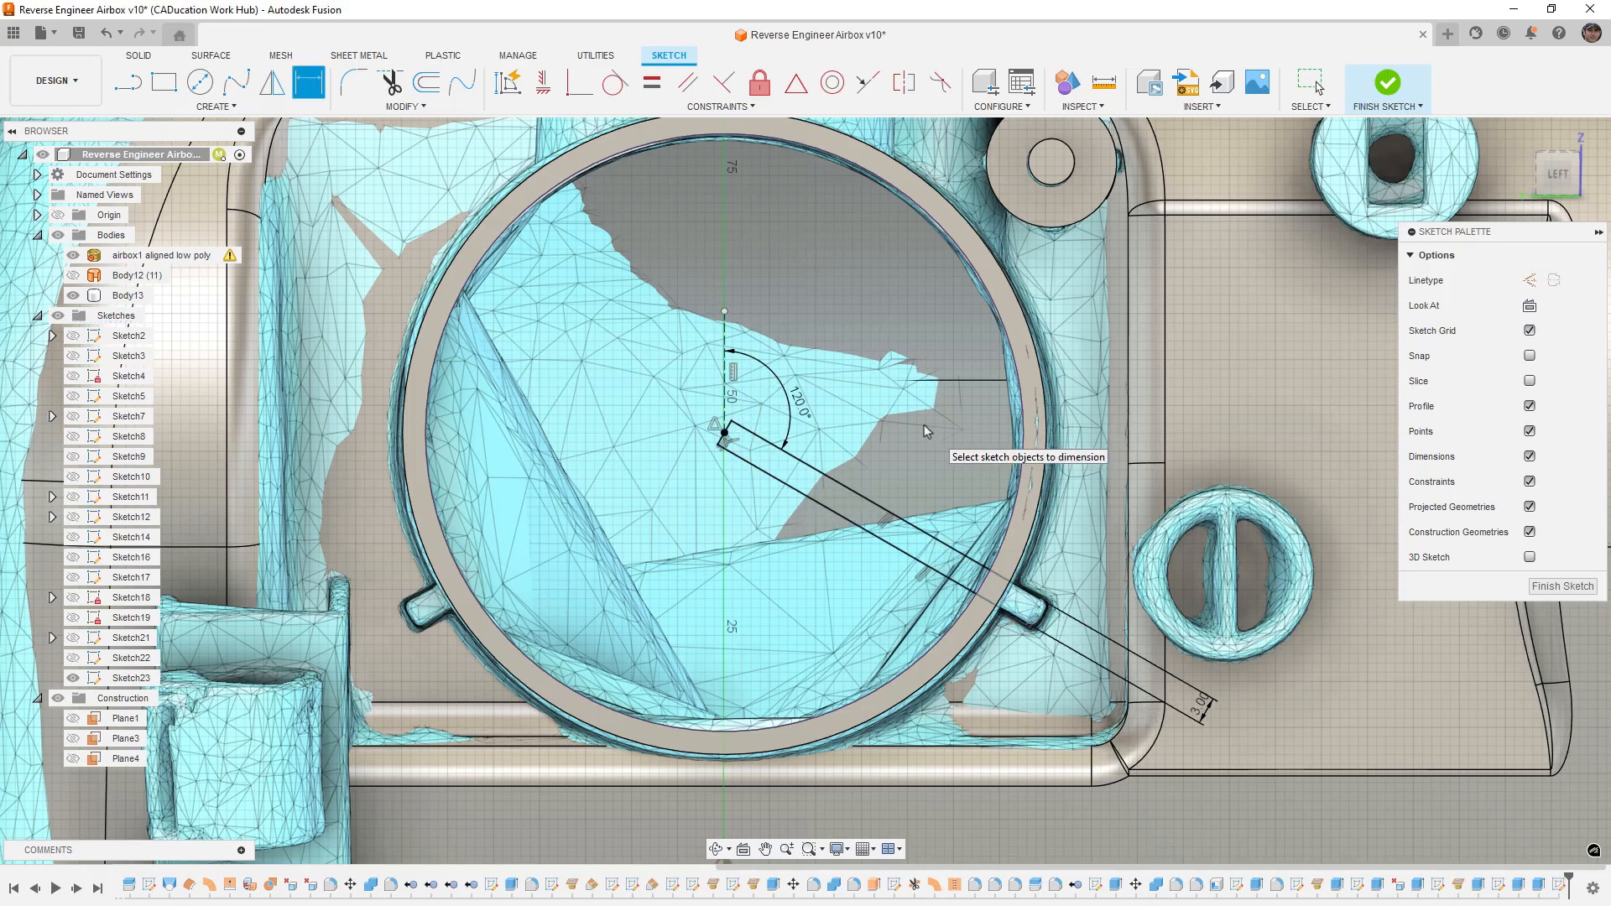
key(Escape)
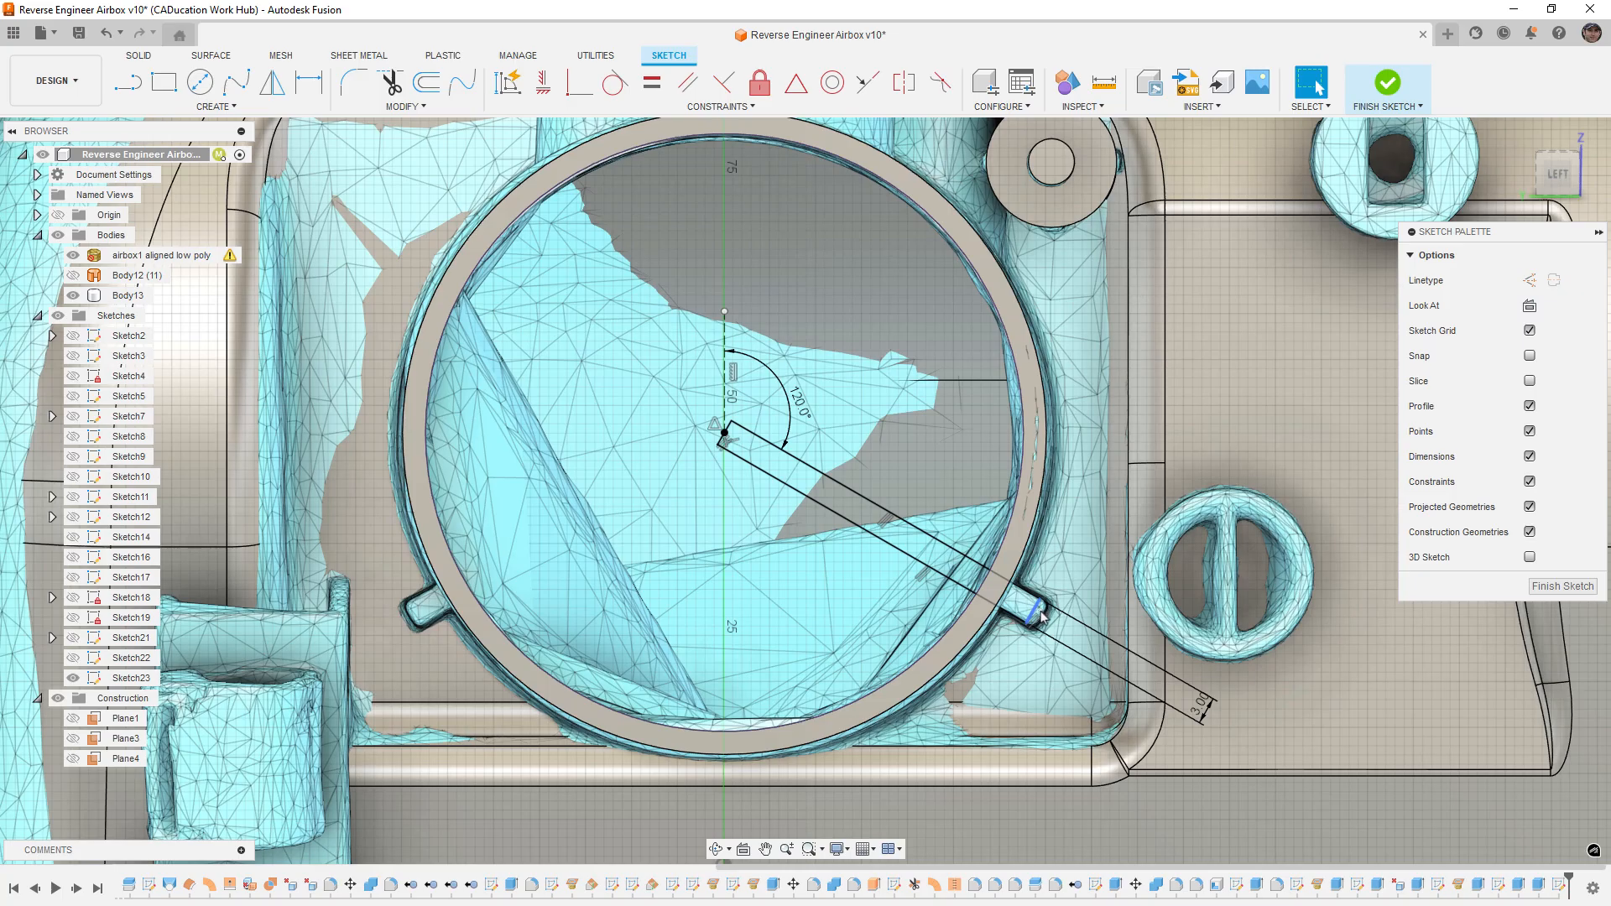
Step: Add an aligned dimension of 40 mm to the slanted rectangle's upper long side
drag(1040, 617, 1046, 619)
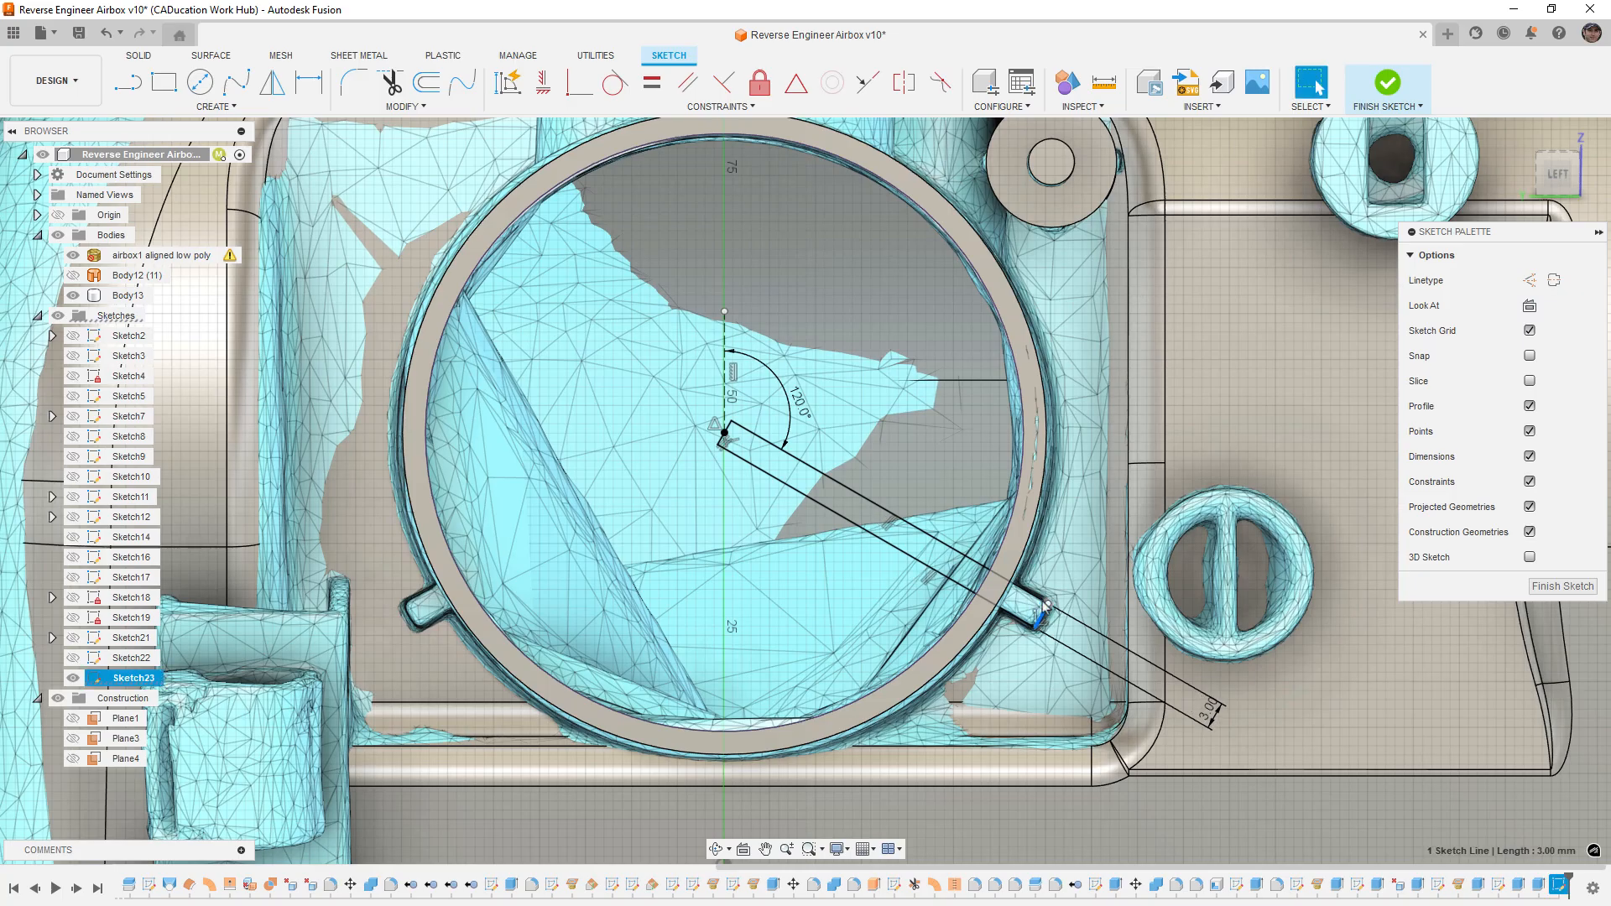
key(d)
right_click(1049, 560)
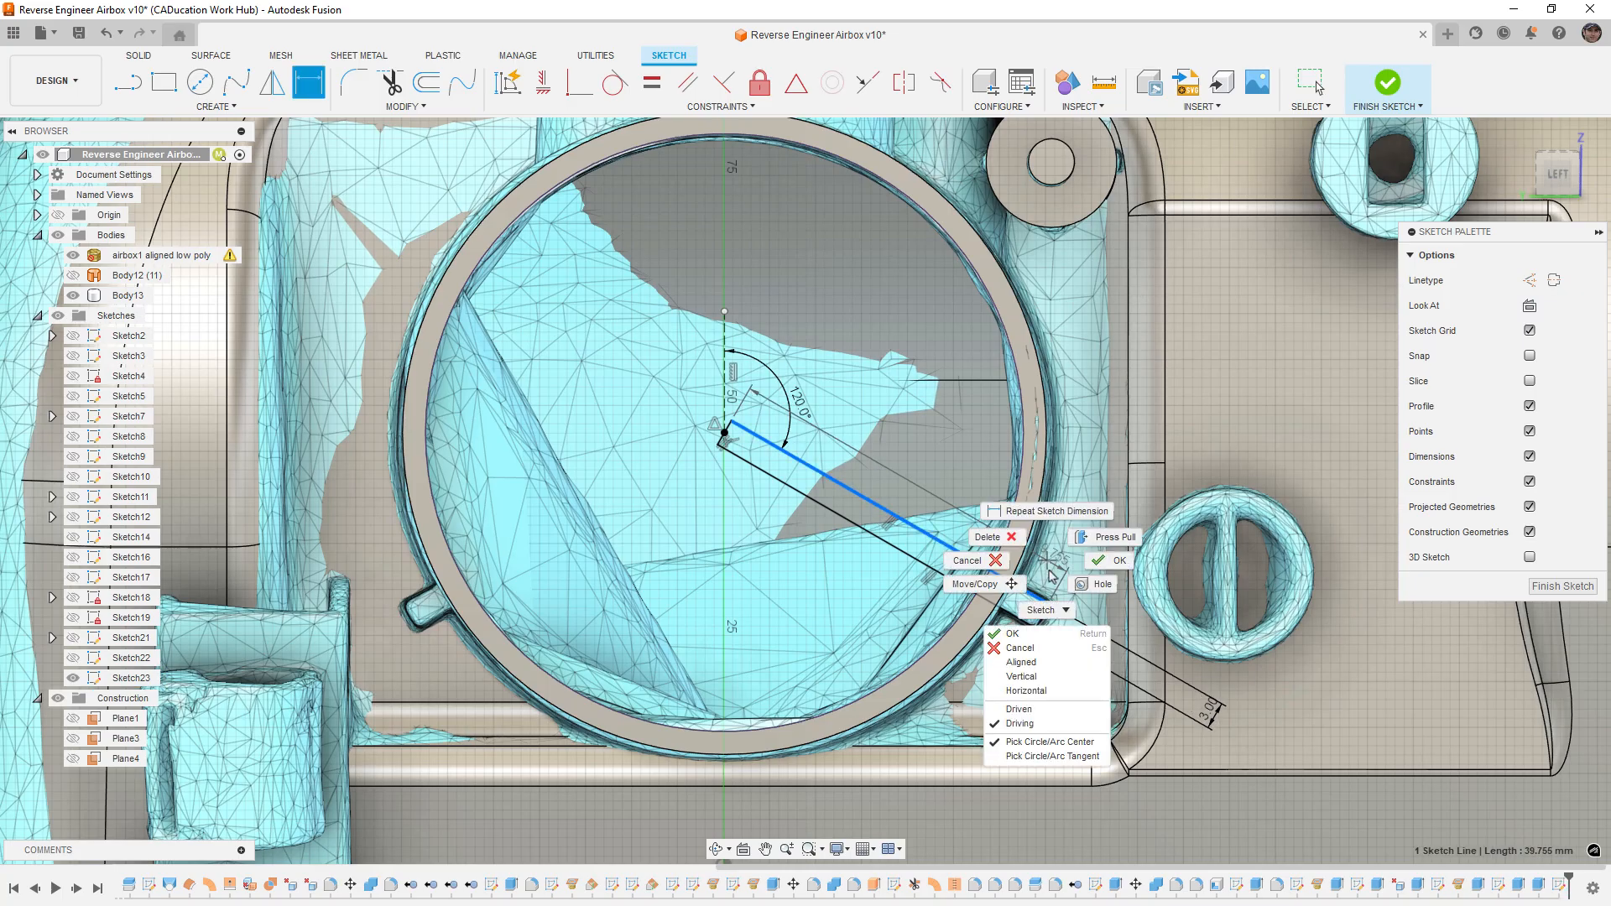
click(1021, 662)
click(948, 480)
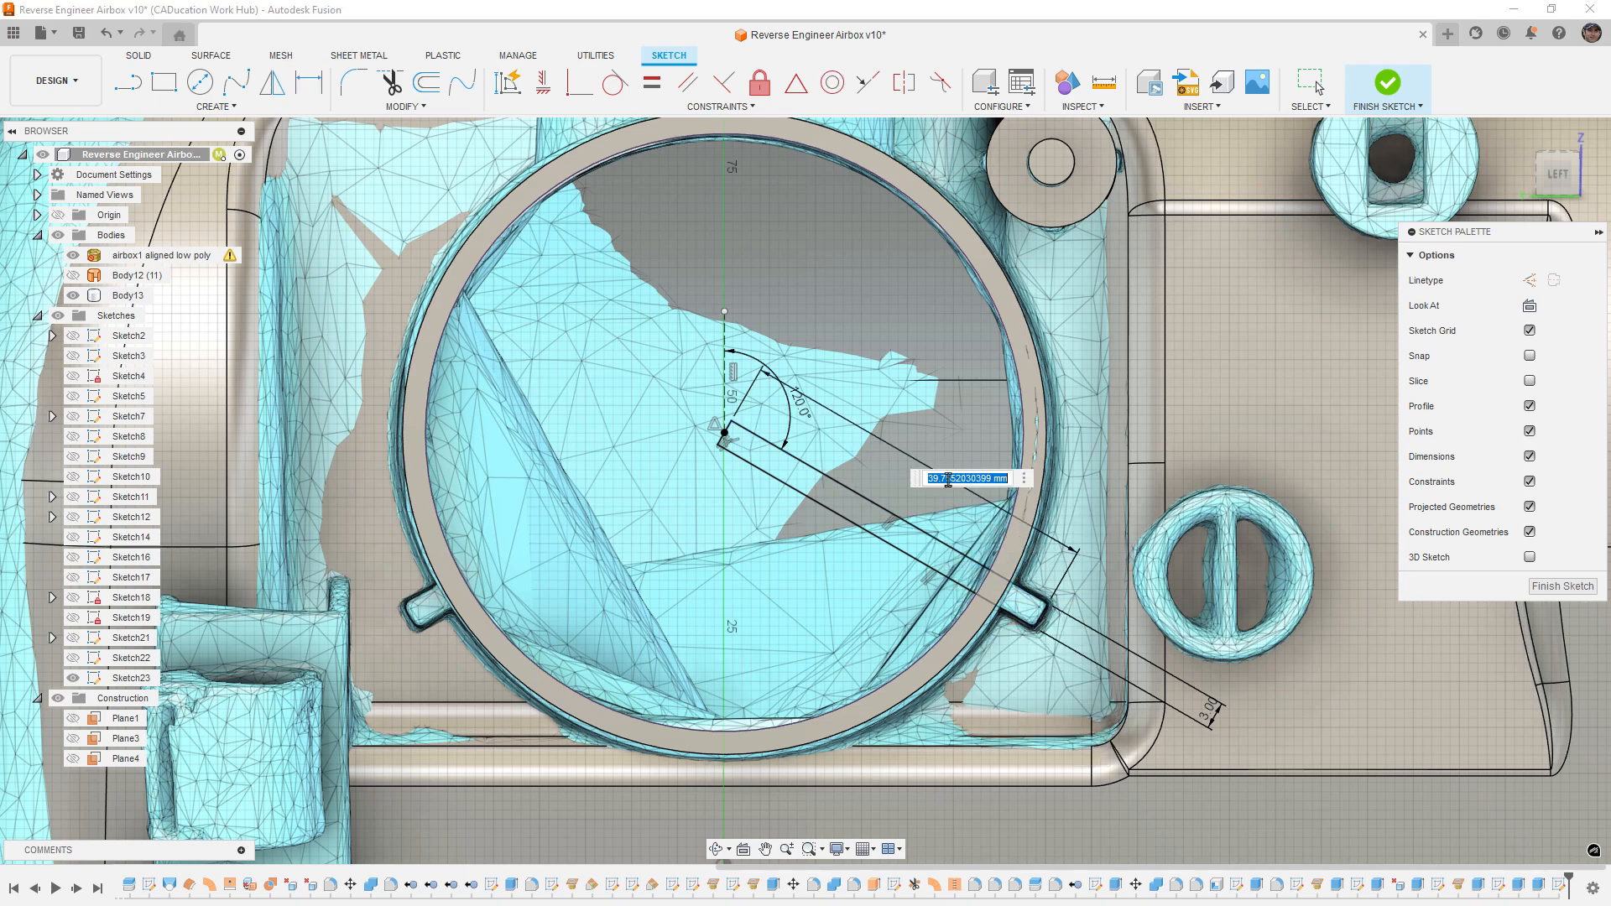
text(40)
key(Return)
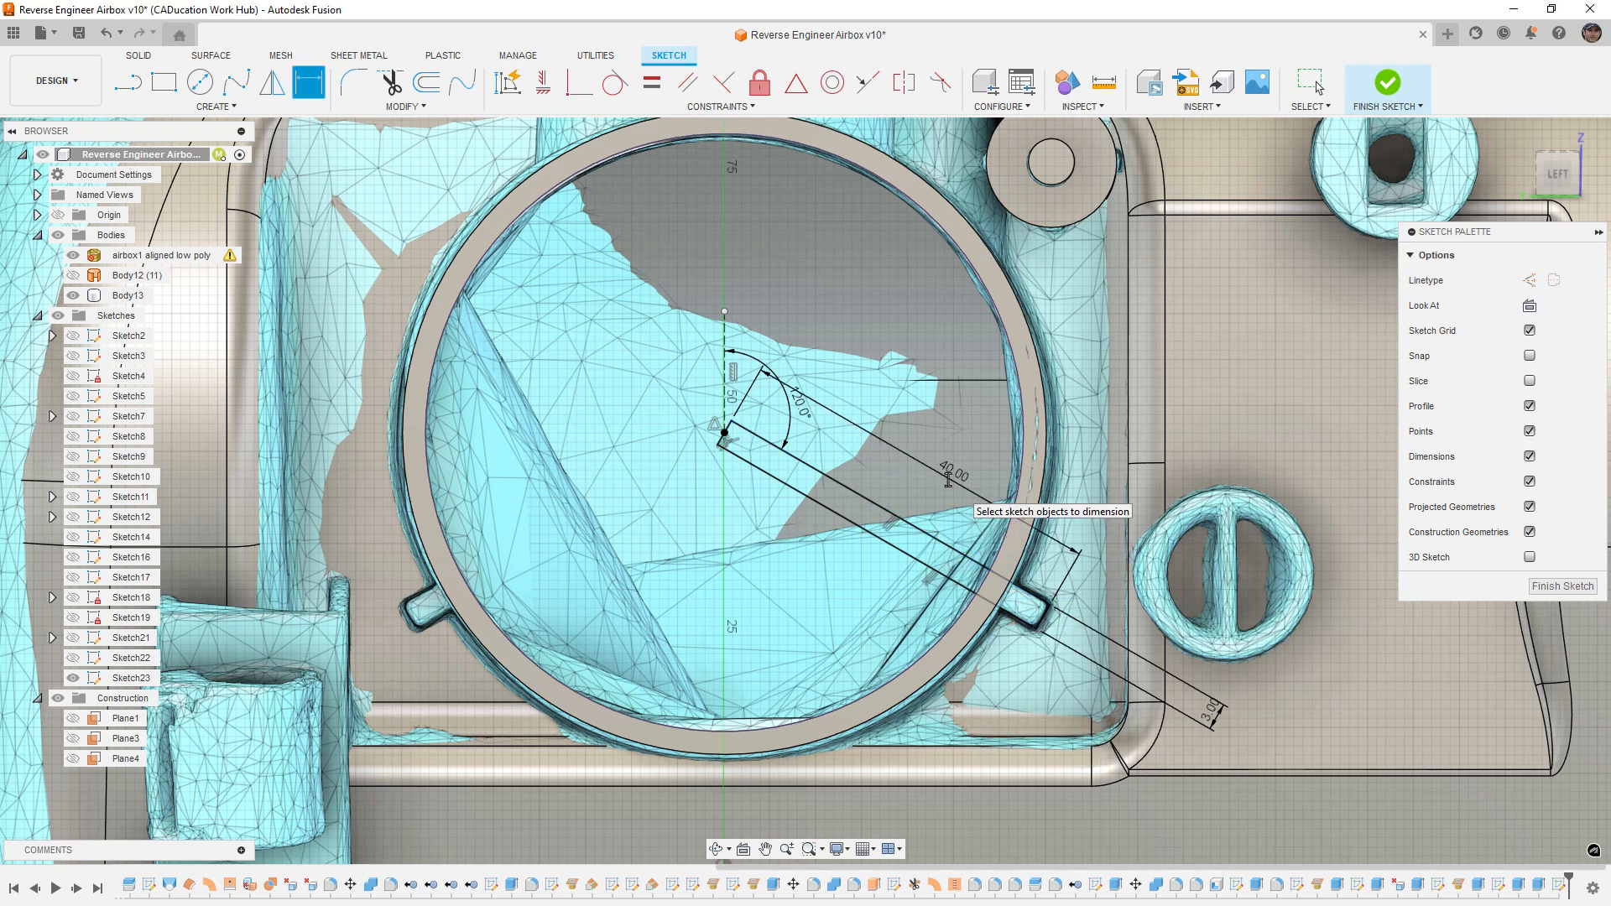
key(Escape)
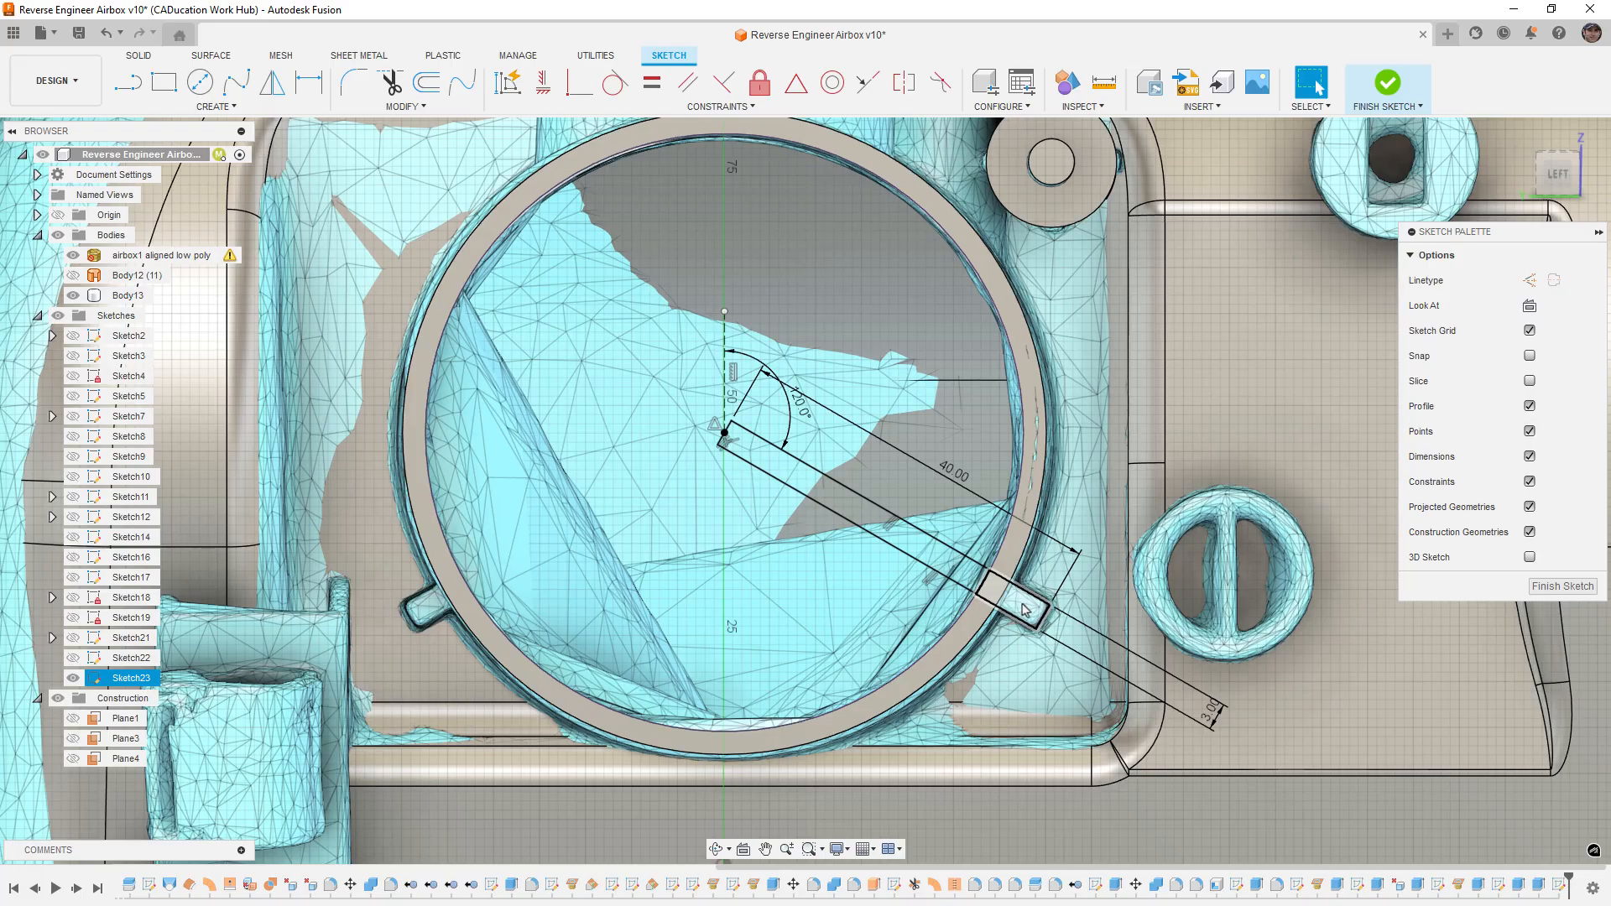
click(1025, 610)
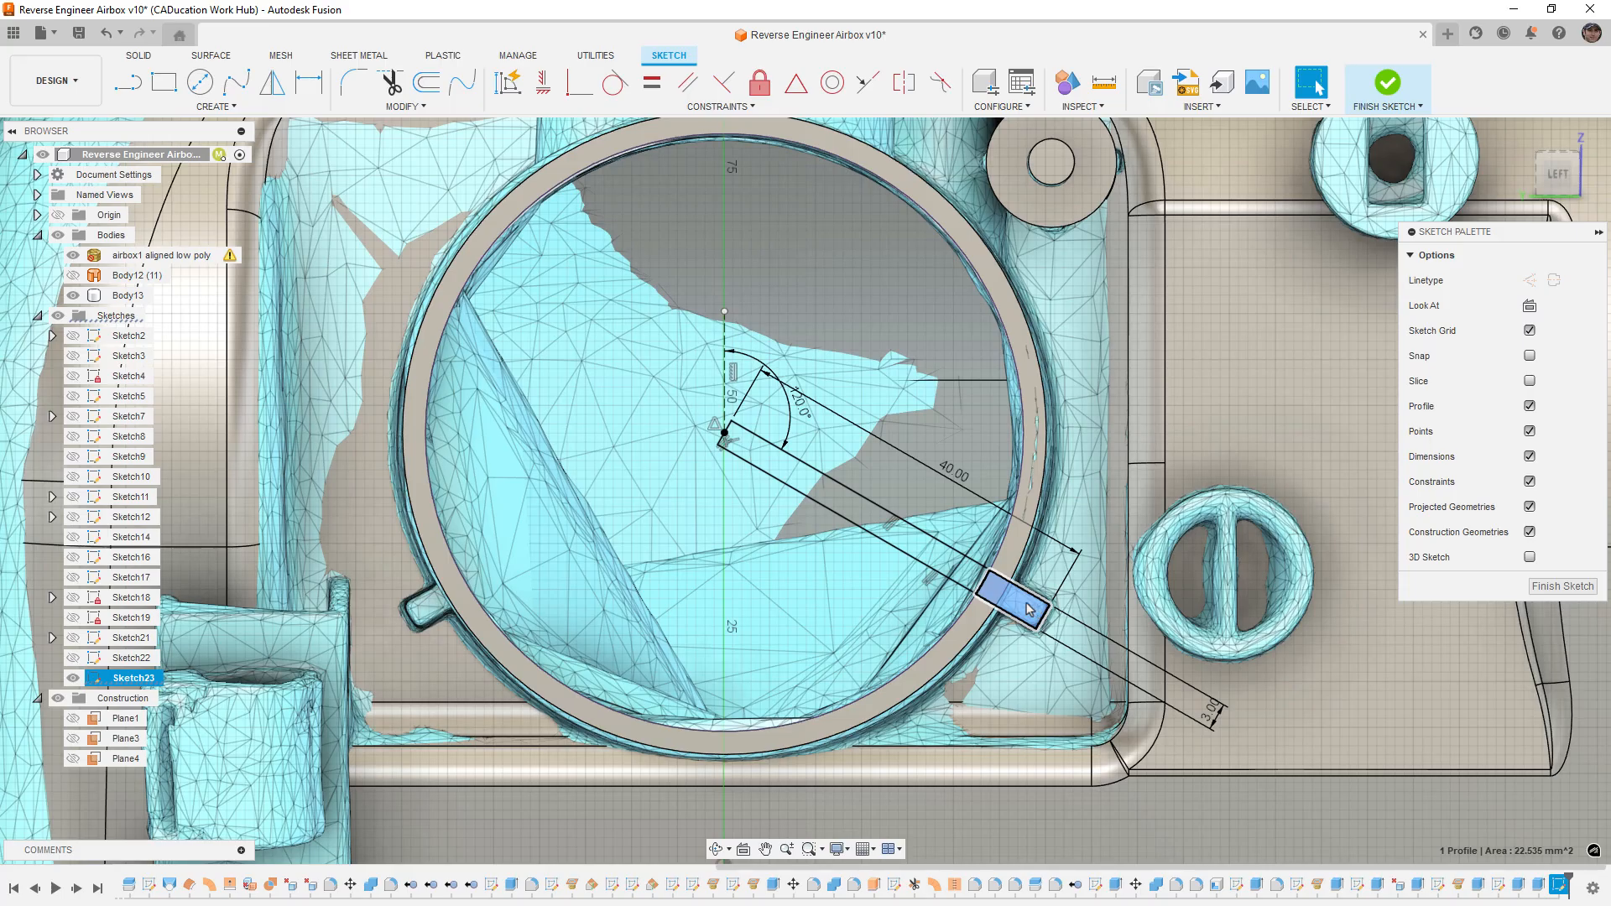
click(960, 551)
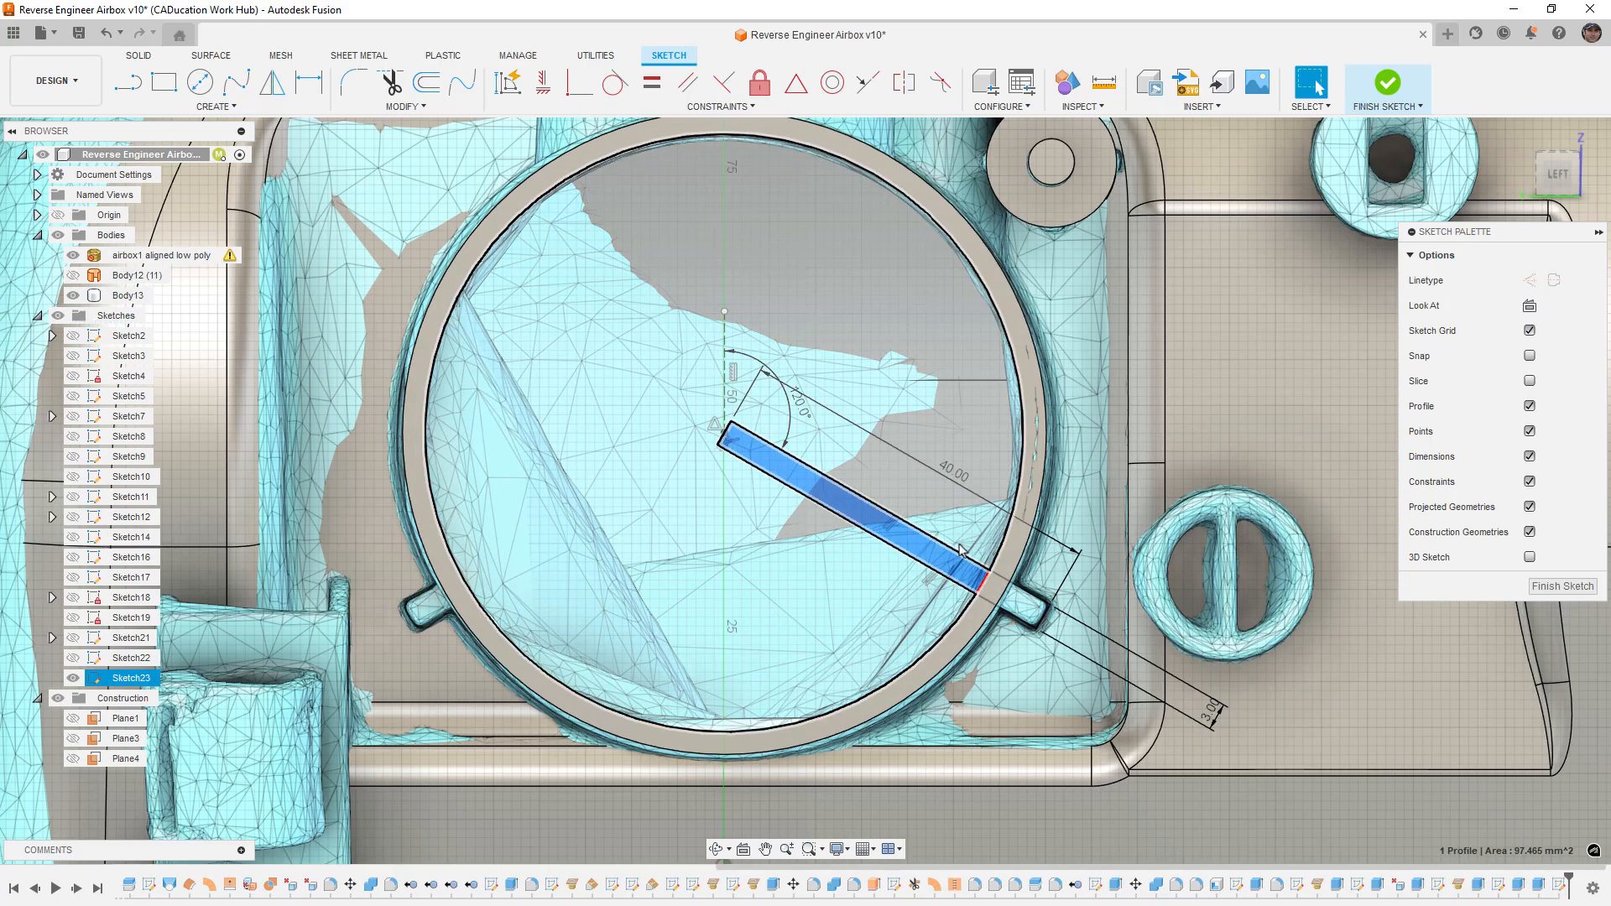
click(454, 106)
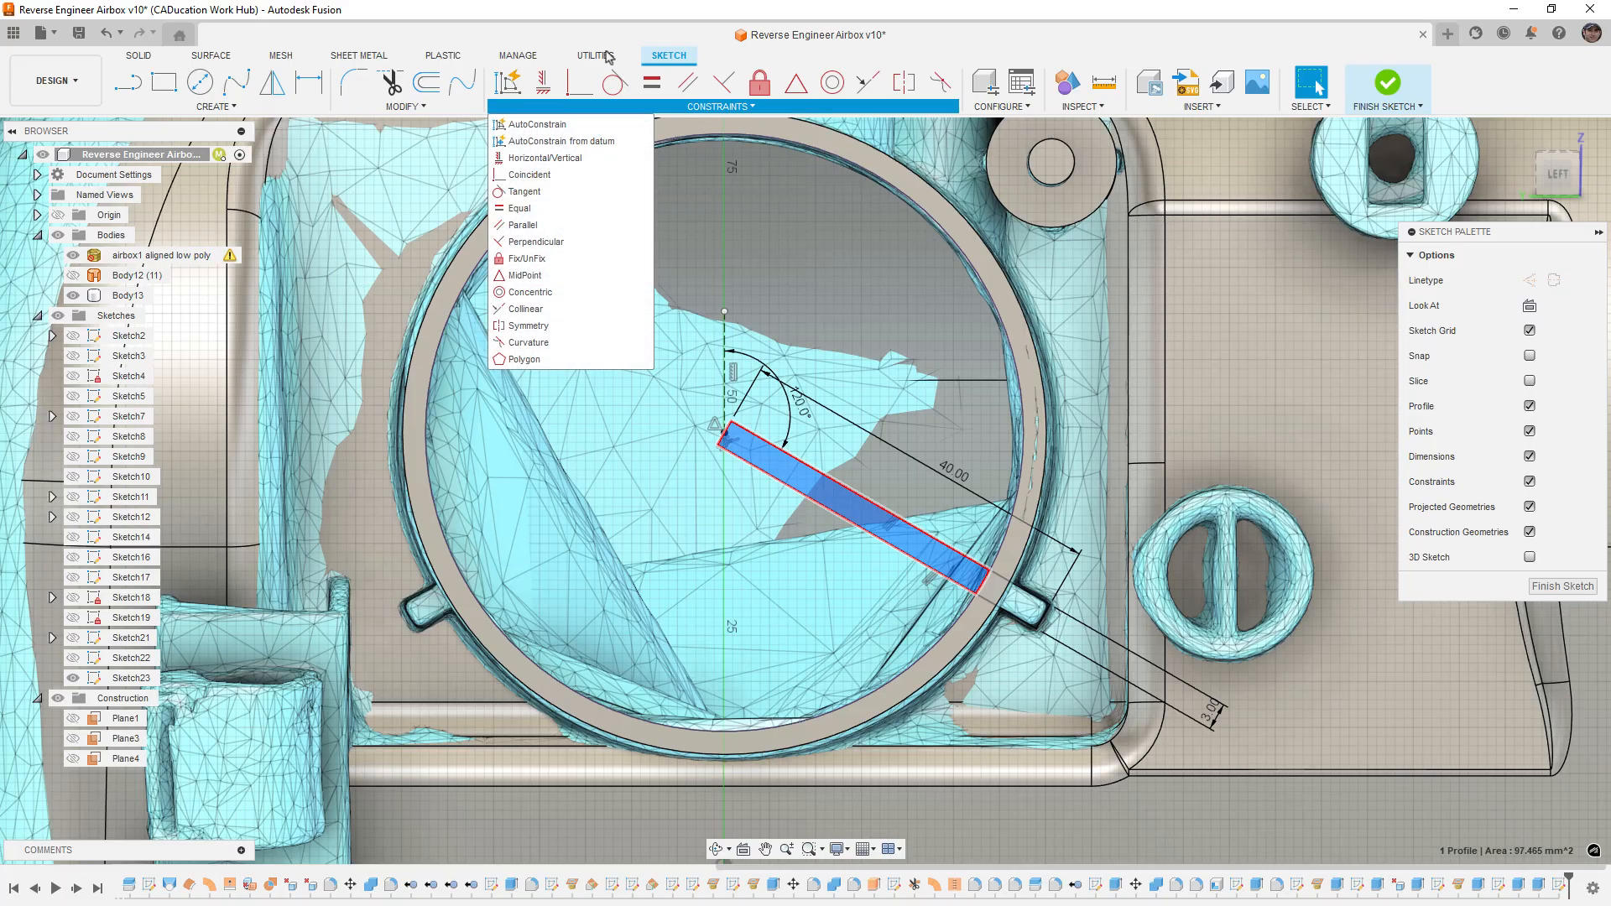
click(648, 16)
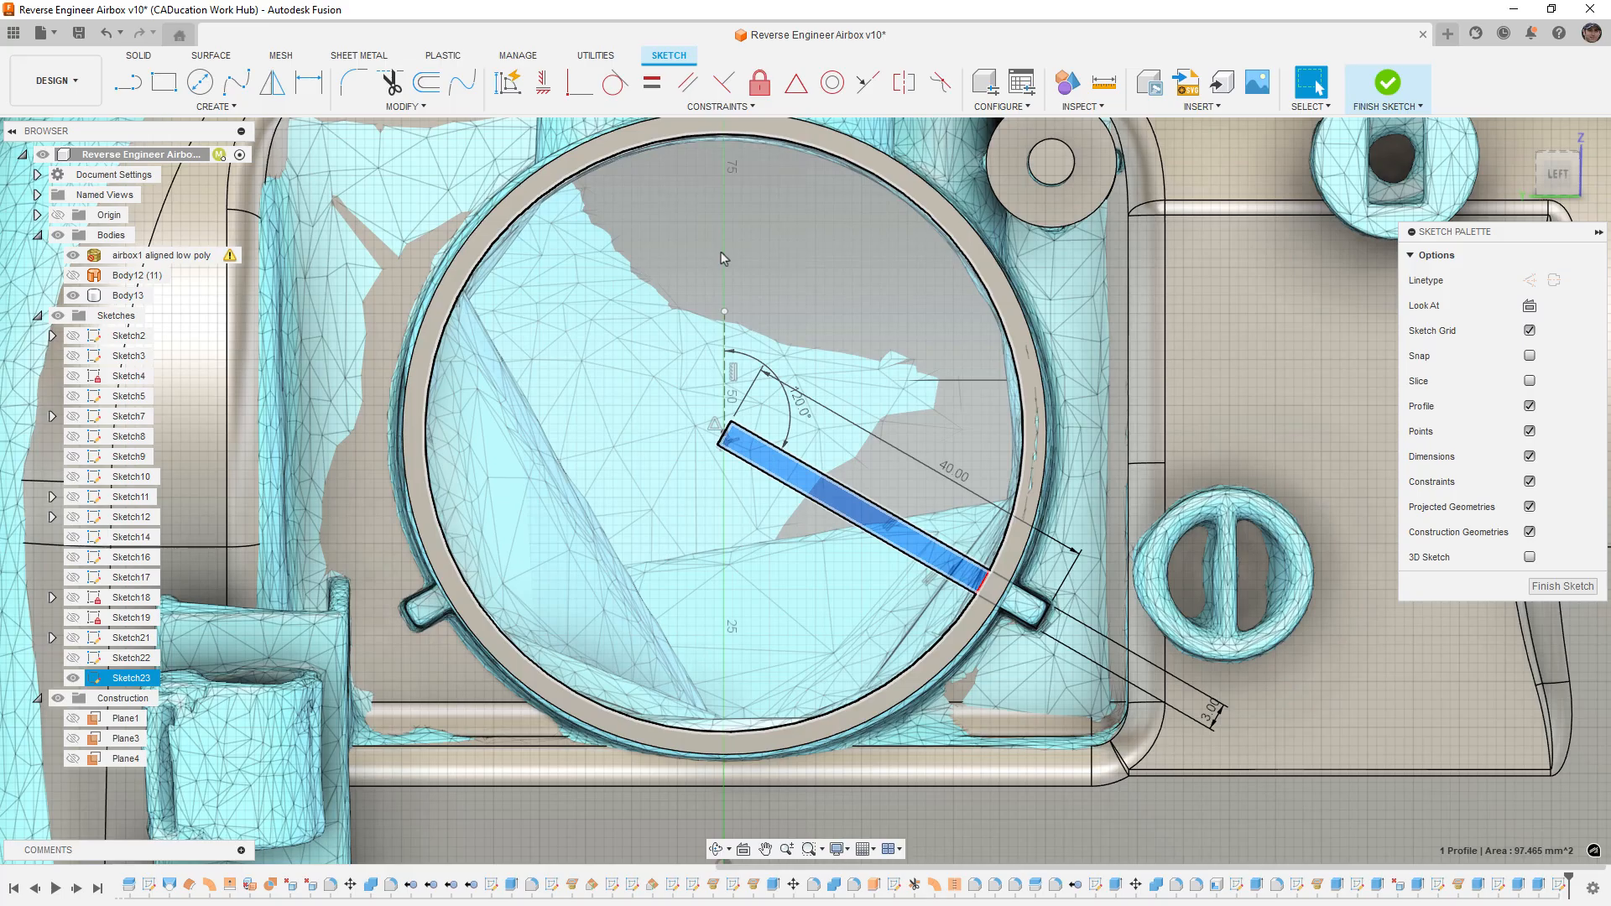
scroll(948, 569, up, 2)
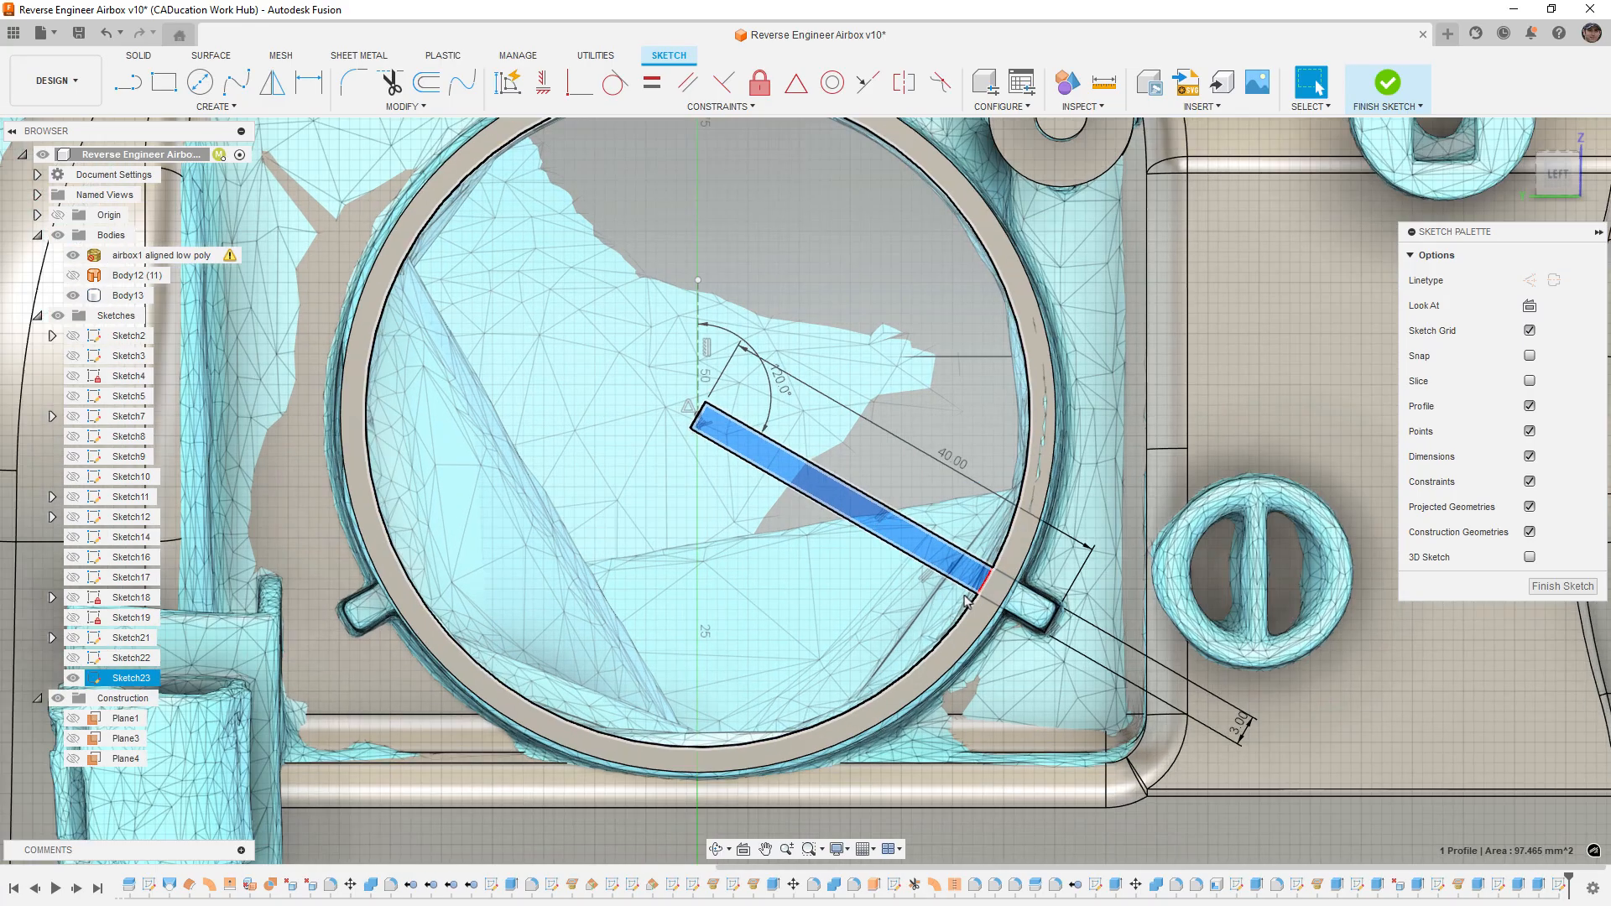
click(1019, 597)
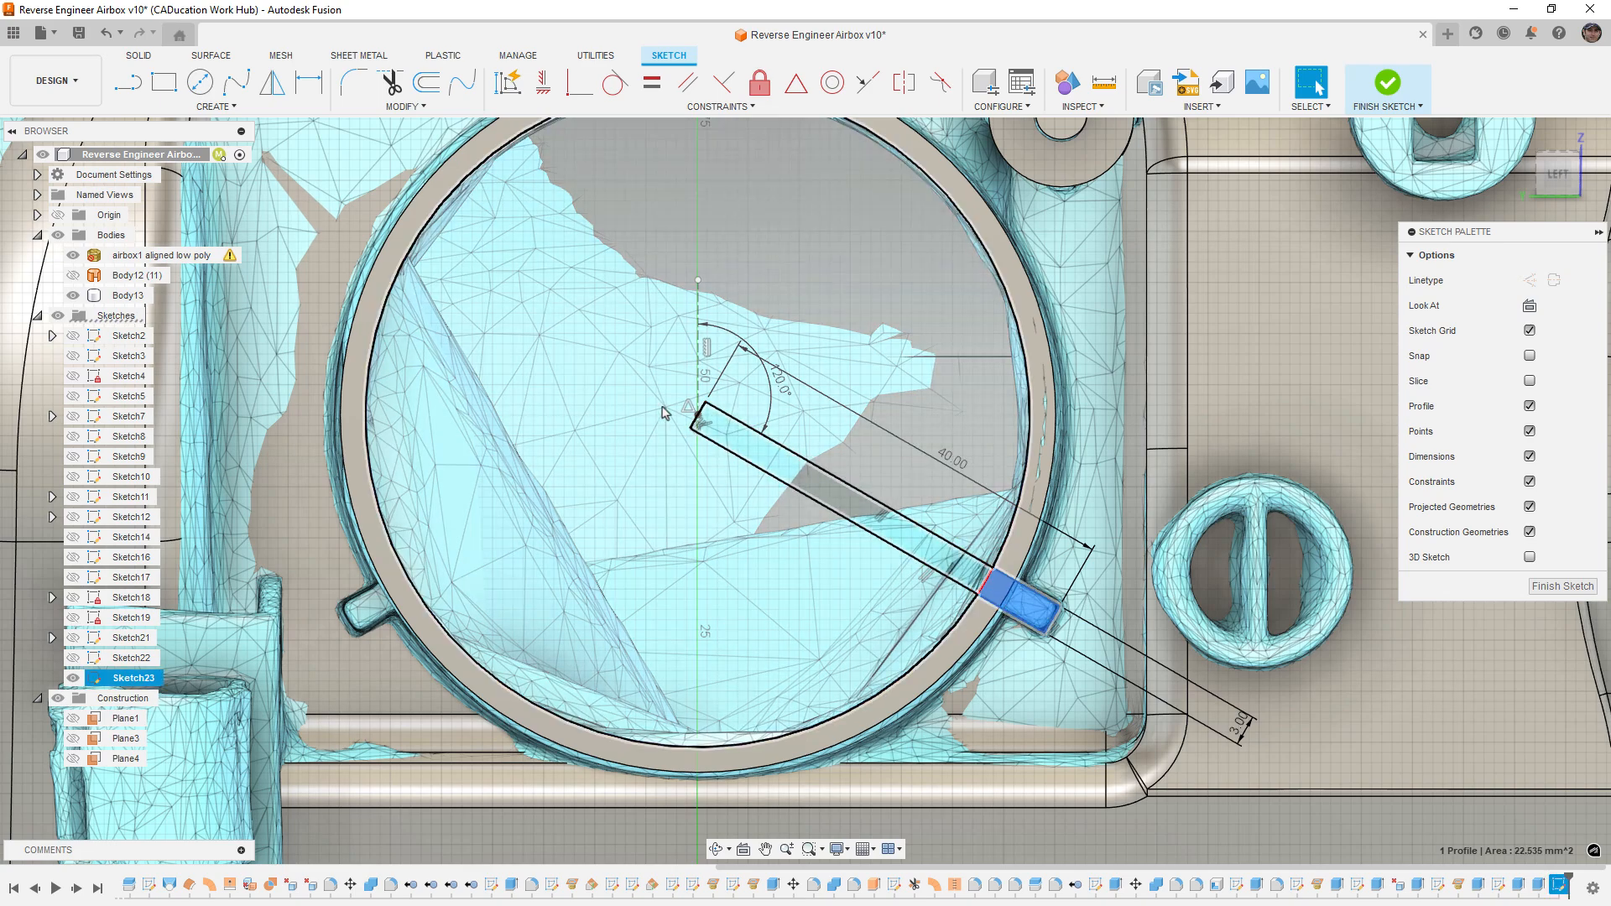
Step: Convert the rectangle's inner short side at the circle's centre to construction geometry and check the remaining tab profile
scroll(712, 424, up, 2)
click(717, 415)
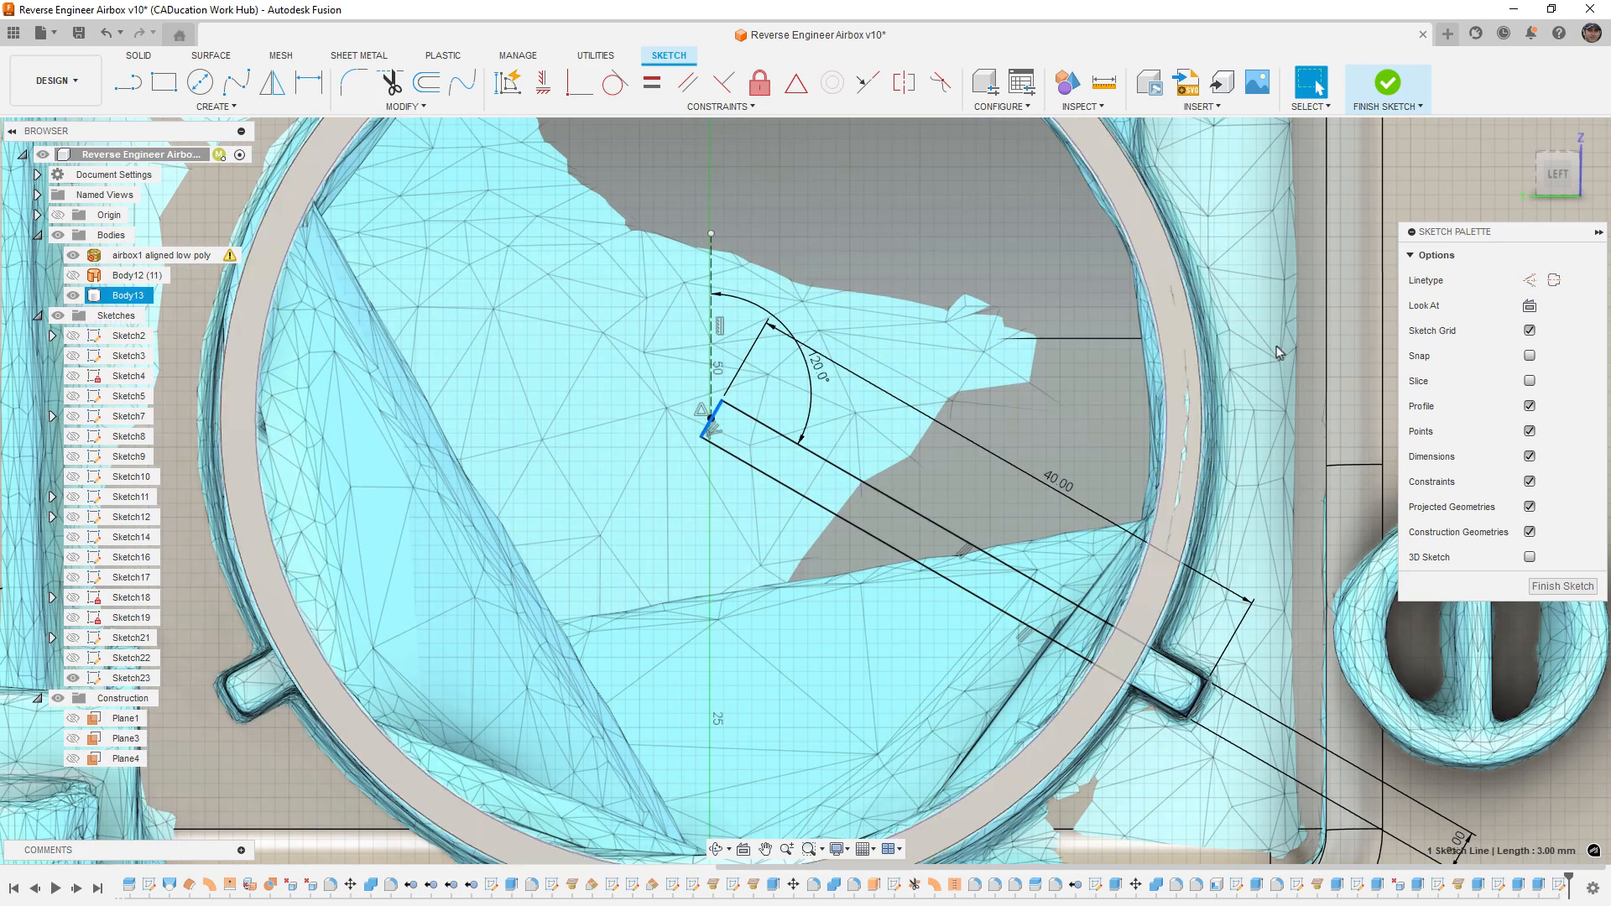
click(1528, 282)
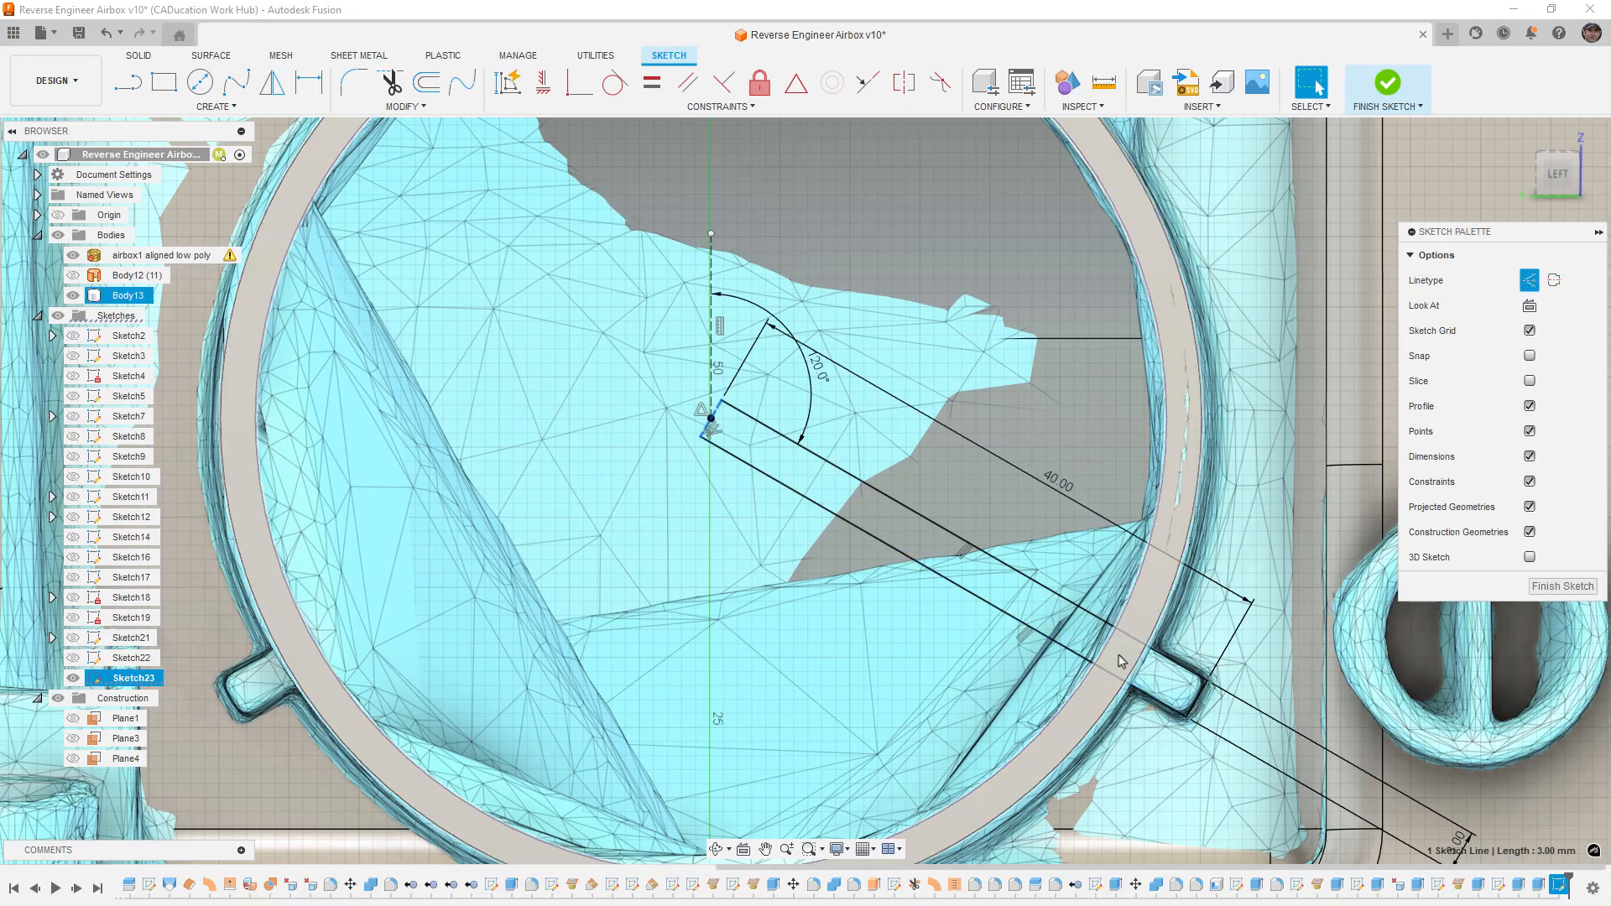
click(1147, 676)
scroll(873, 437, down, 3)
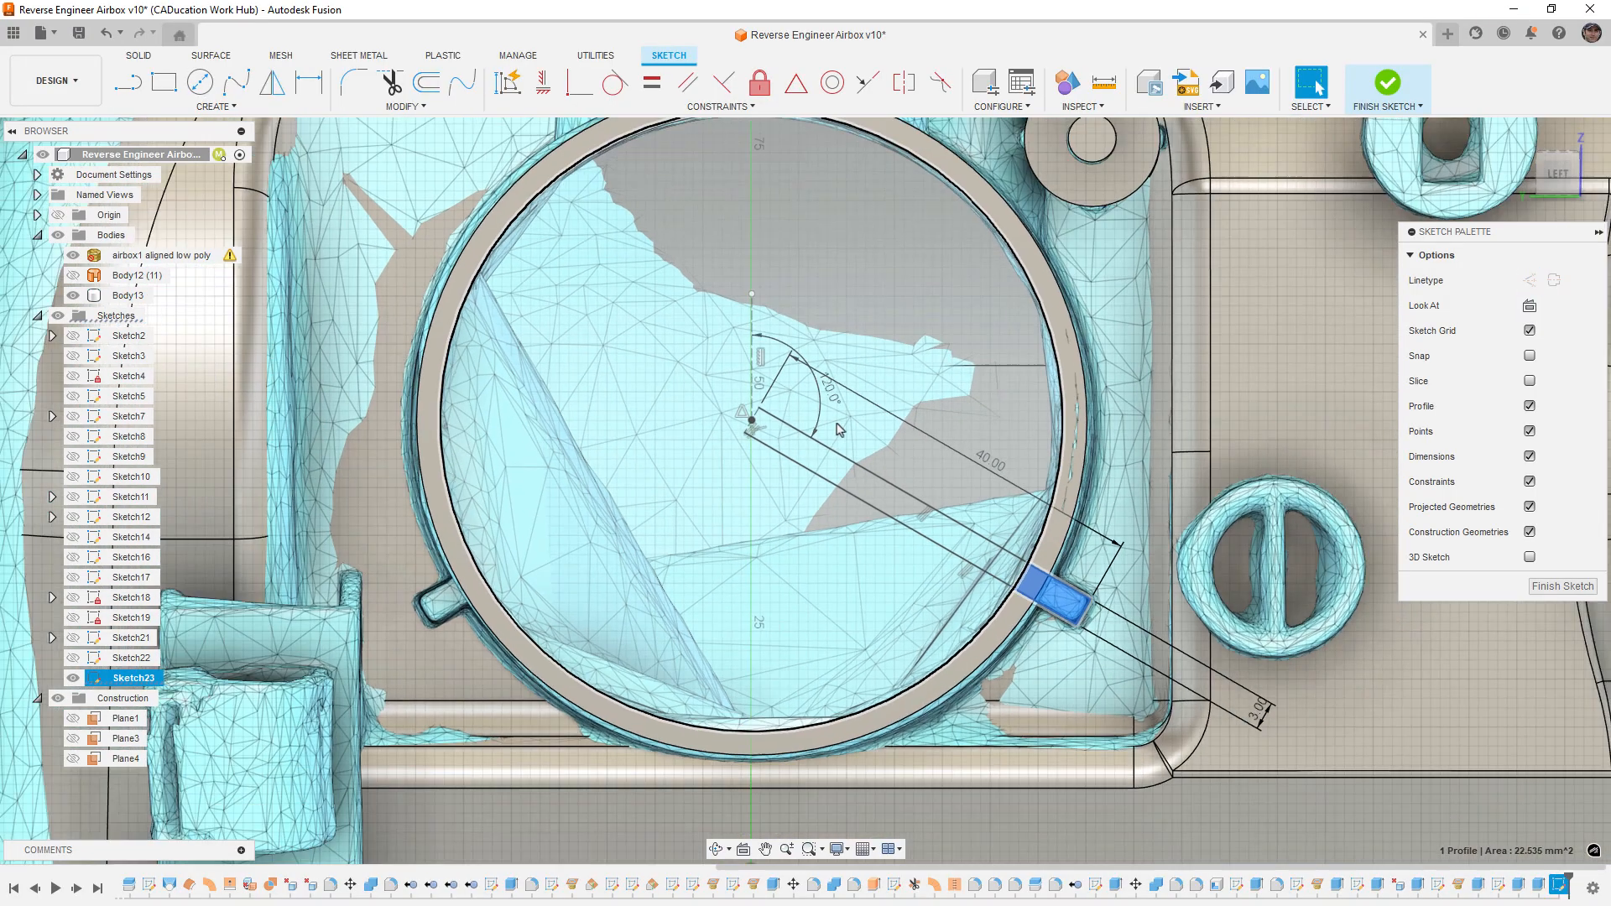
click(835, 257)
click(1019, 577)
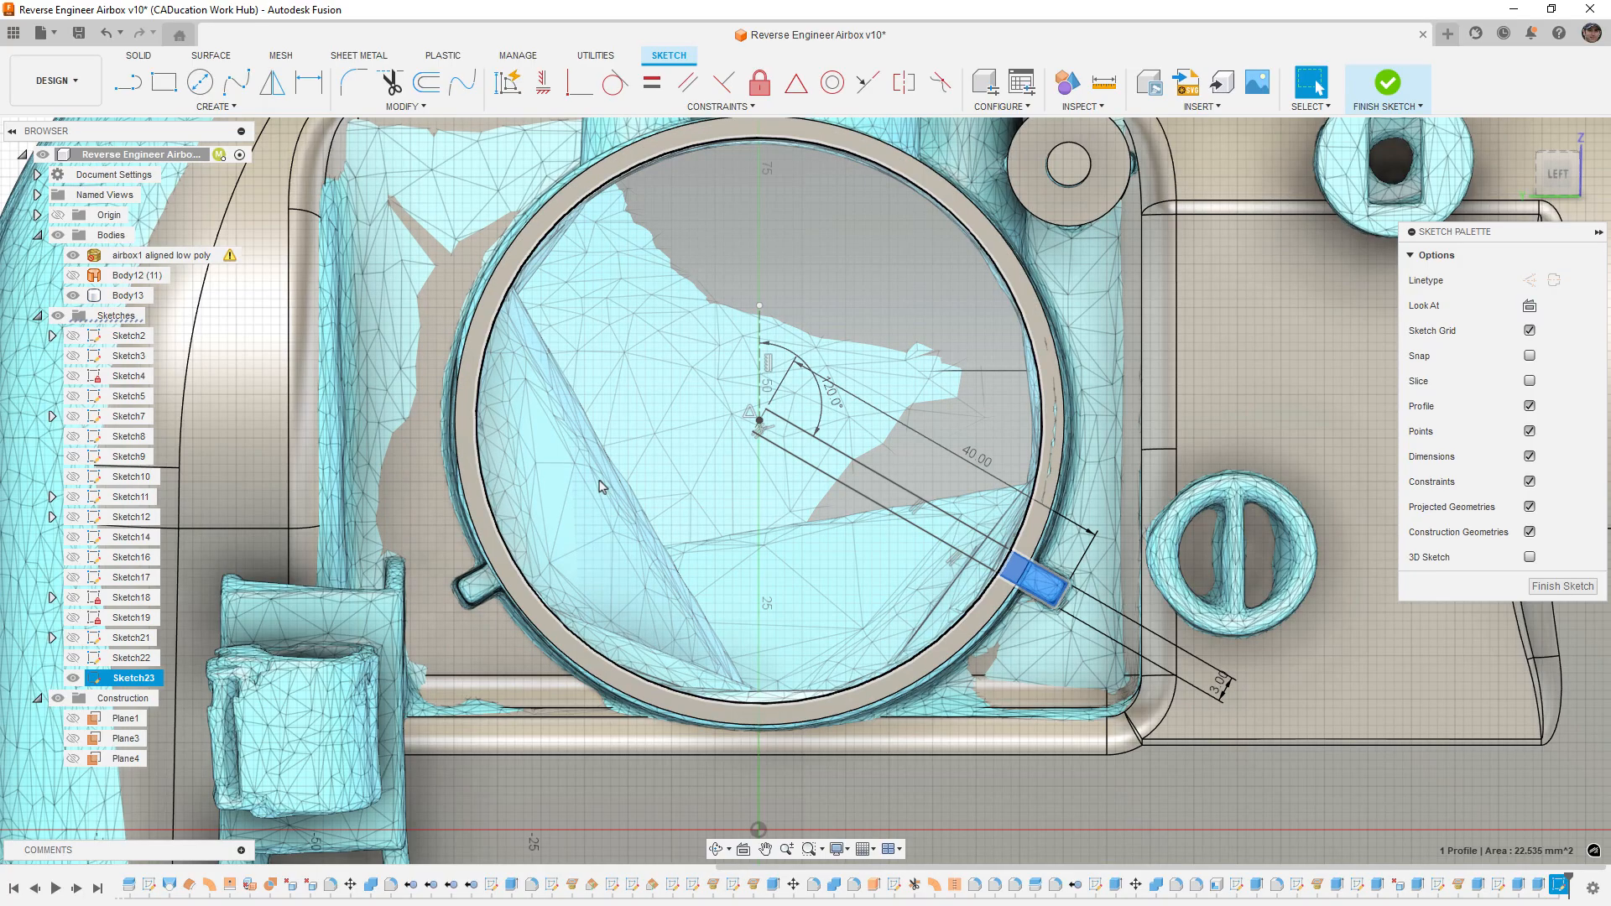
Step: Mirror the rectangle's two long sides and outer short side about the vertical construction line
scroll(599, 487, down, 3)
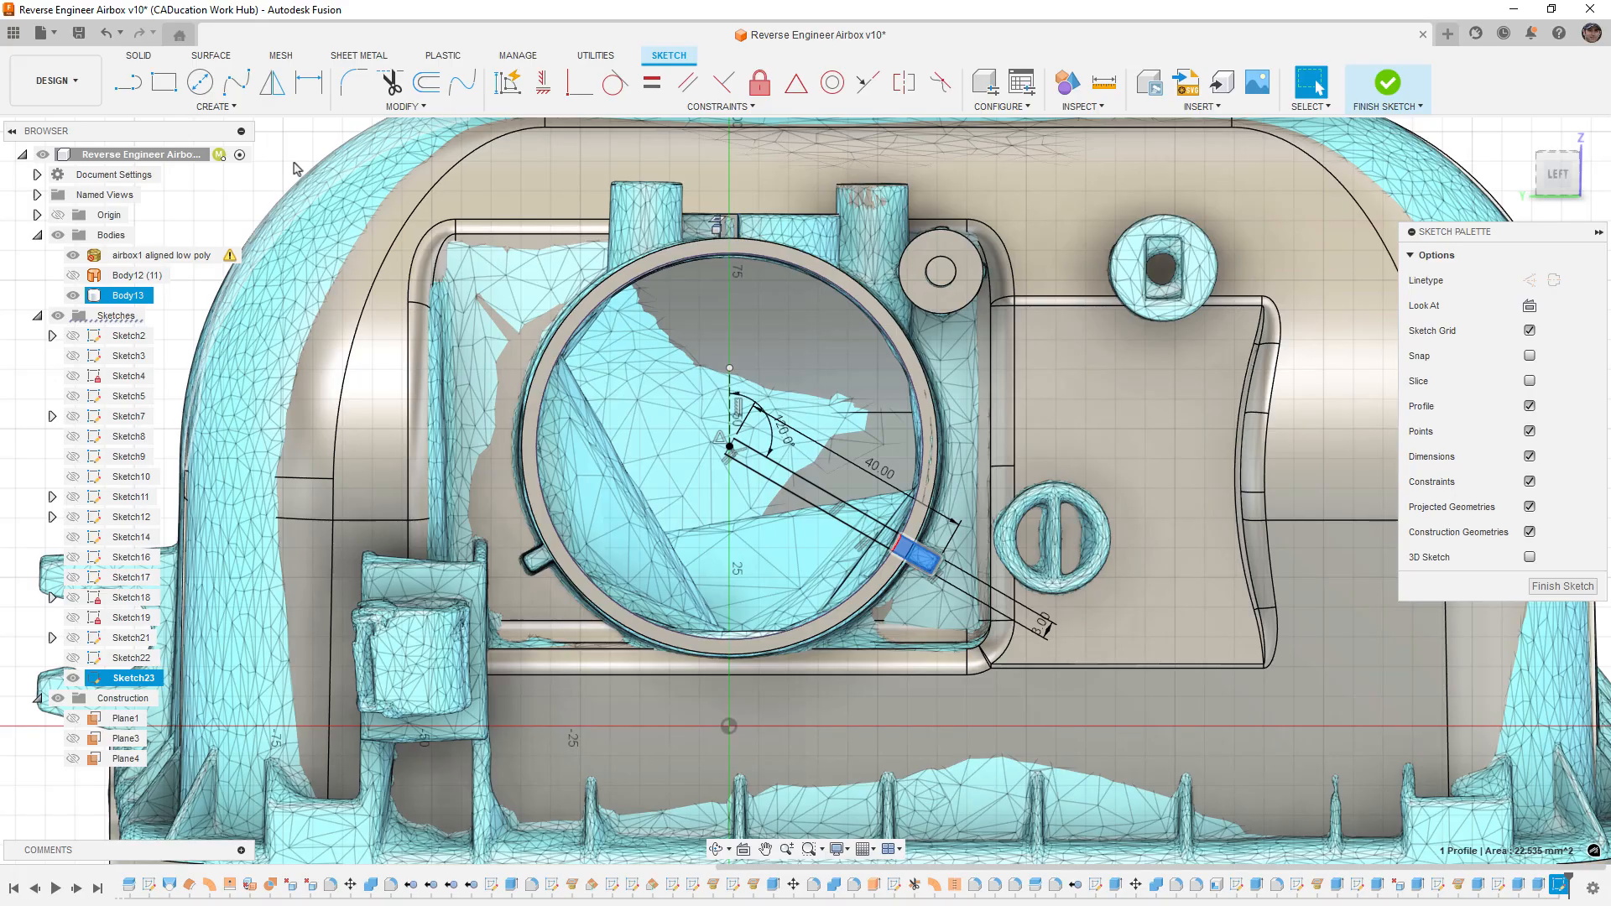
click(273, 85)
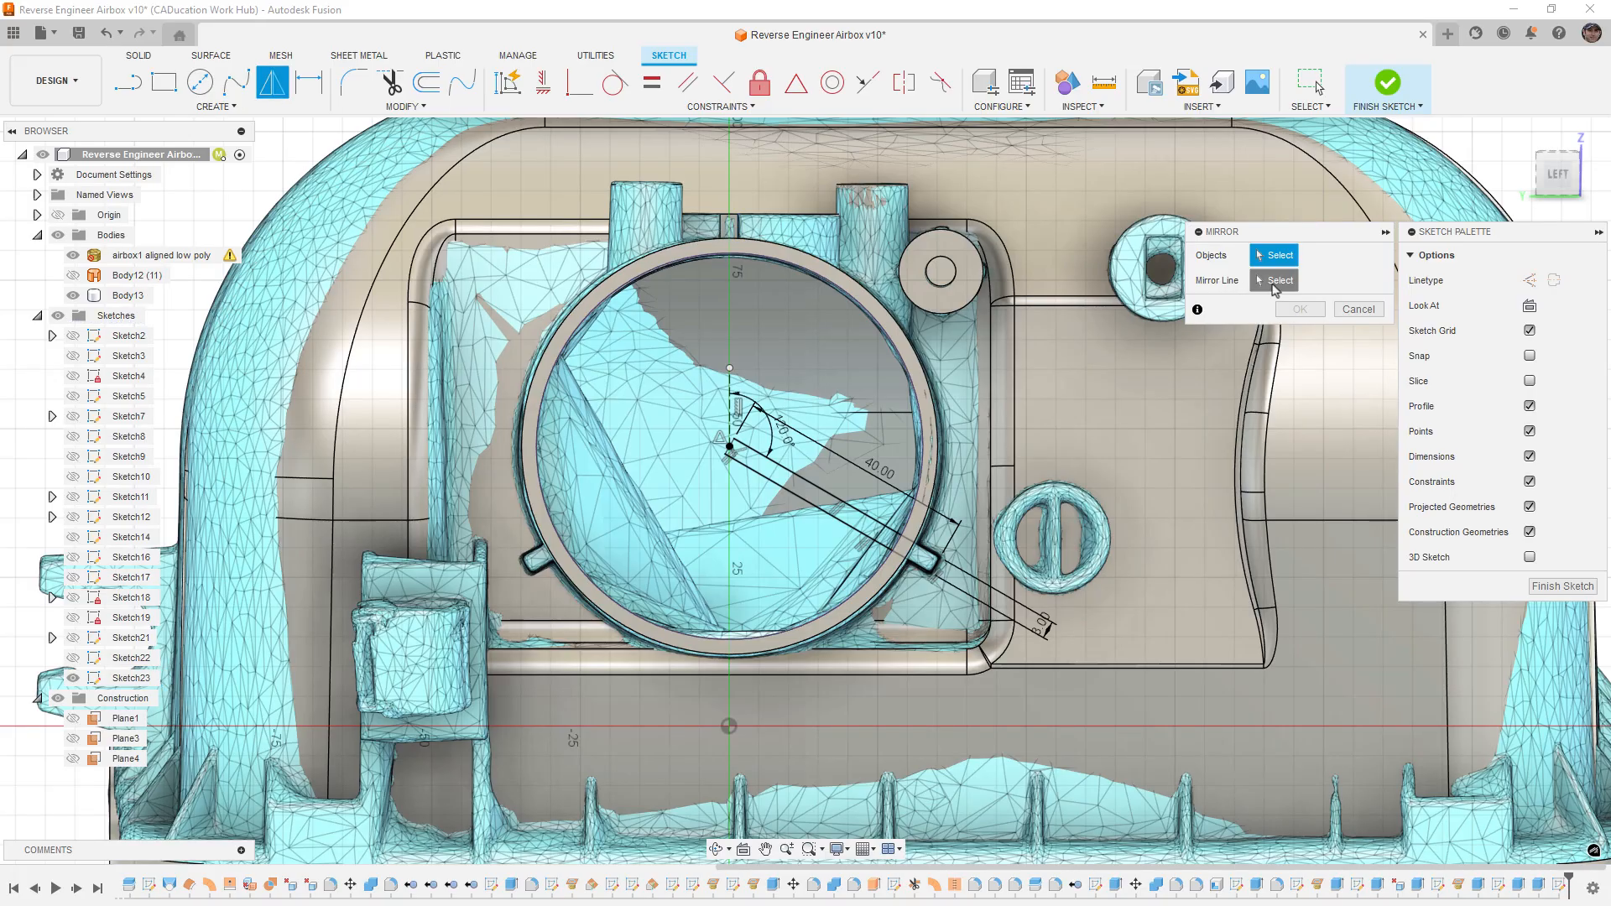
click(730, 393)
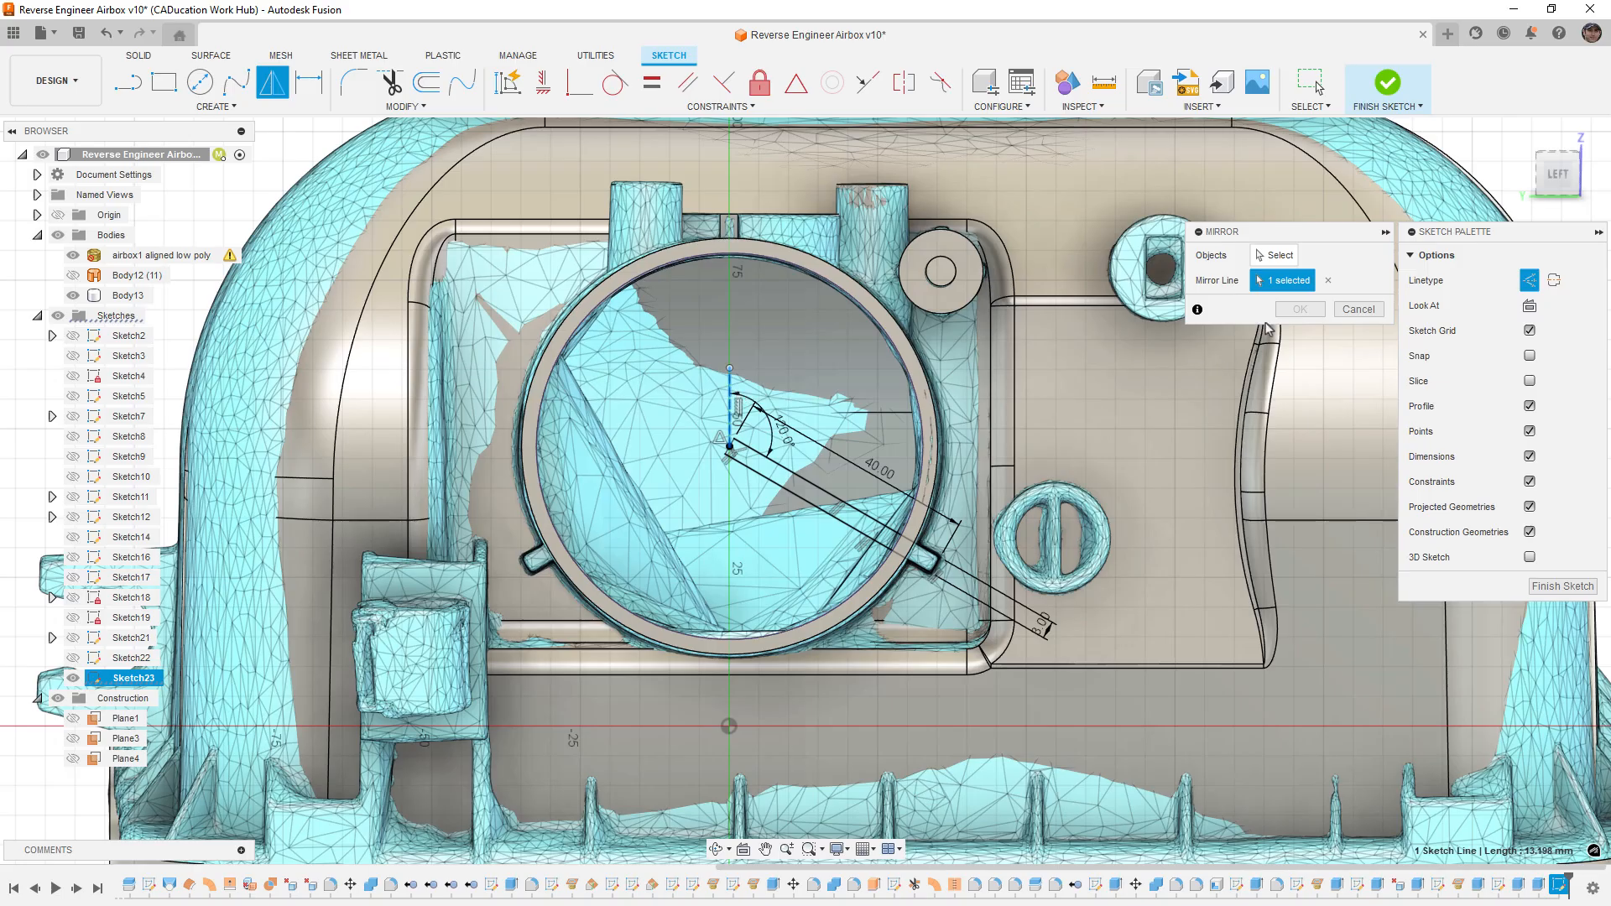
click(1277, 256)
scroll(927, 551, up, 3)
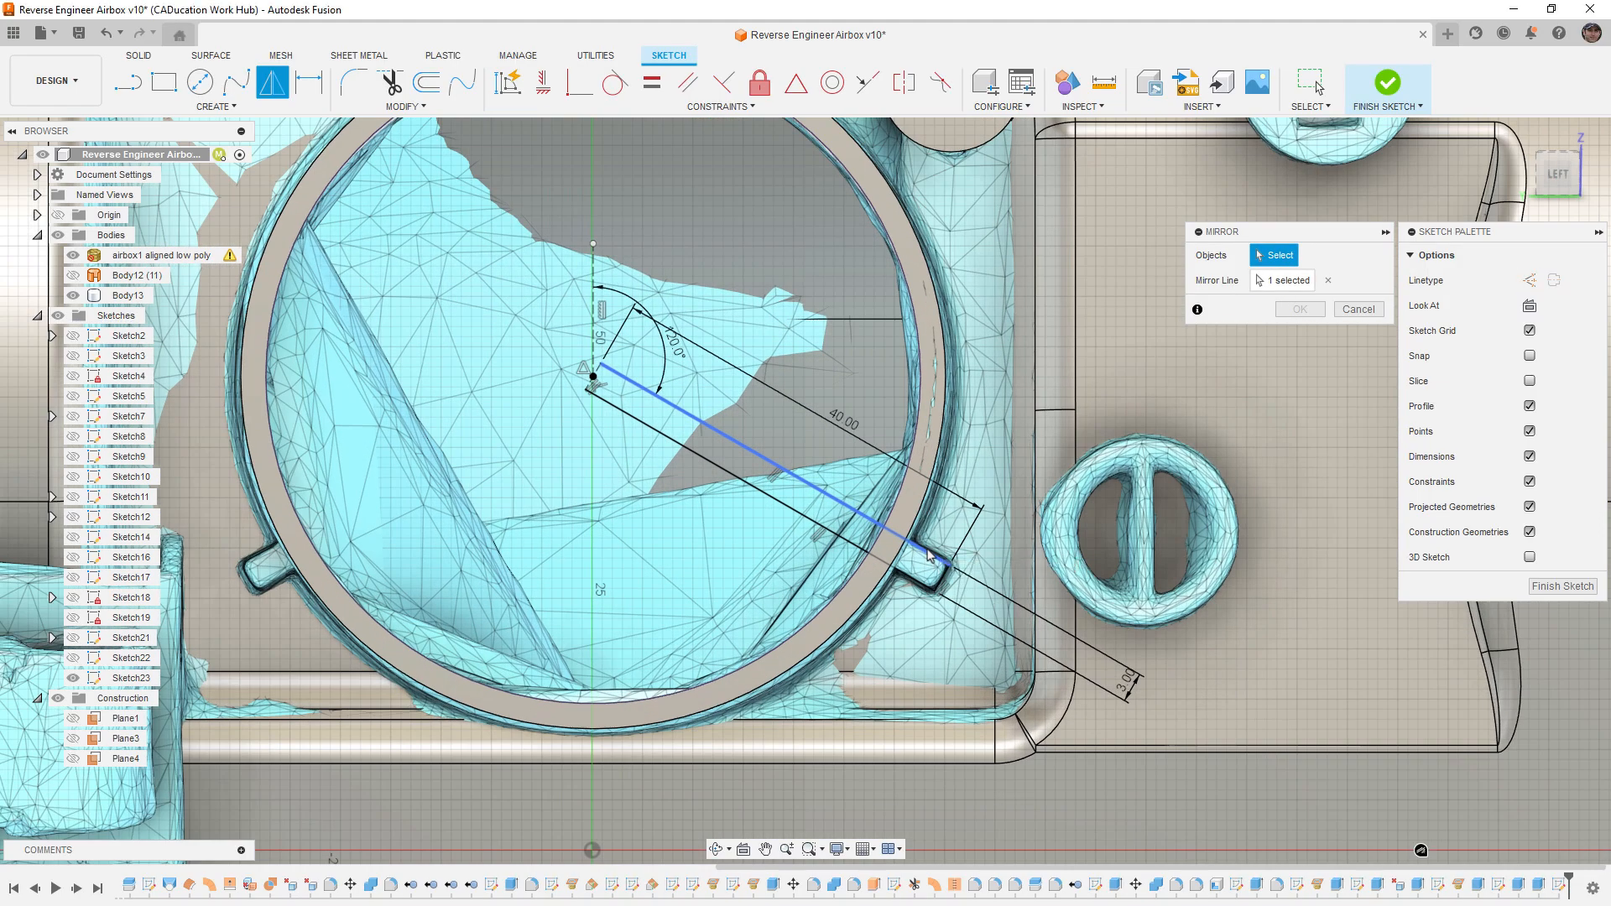
click(931, 558)
click(920, 585)
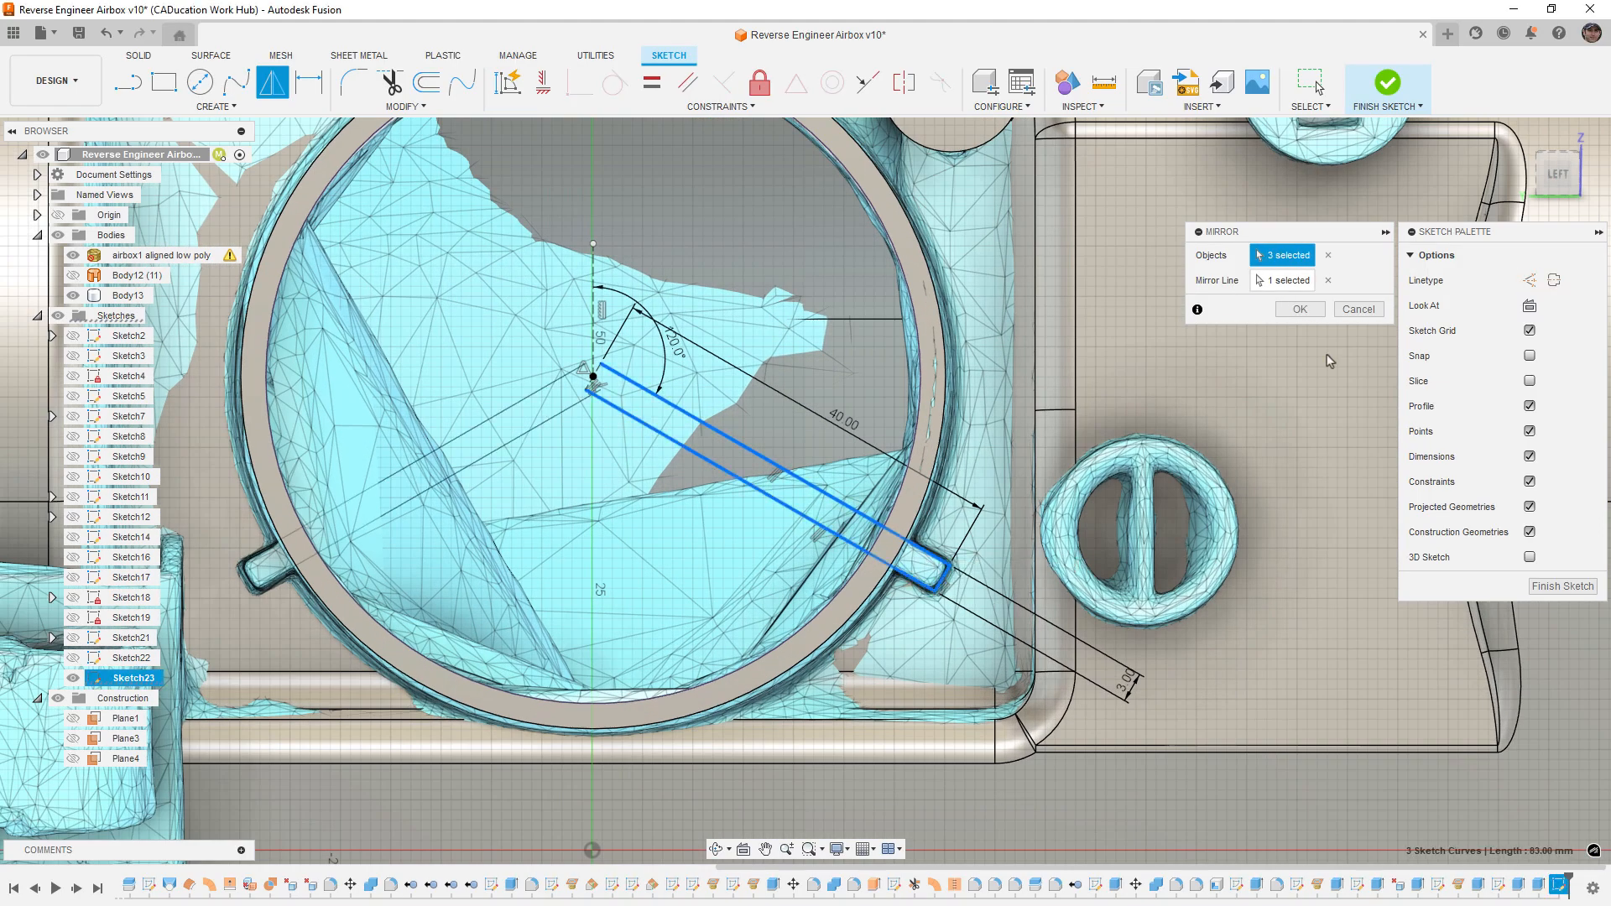
click(1300, 310)
scroll(1054, 426, down, 3)
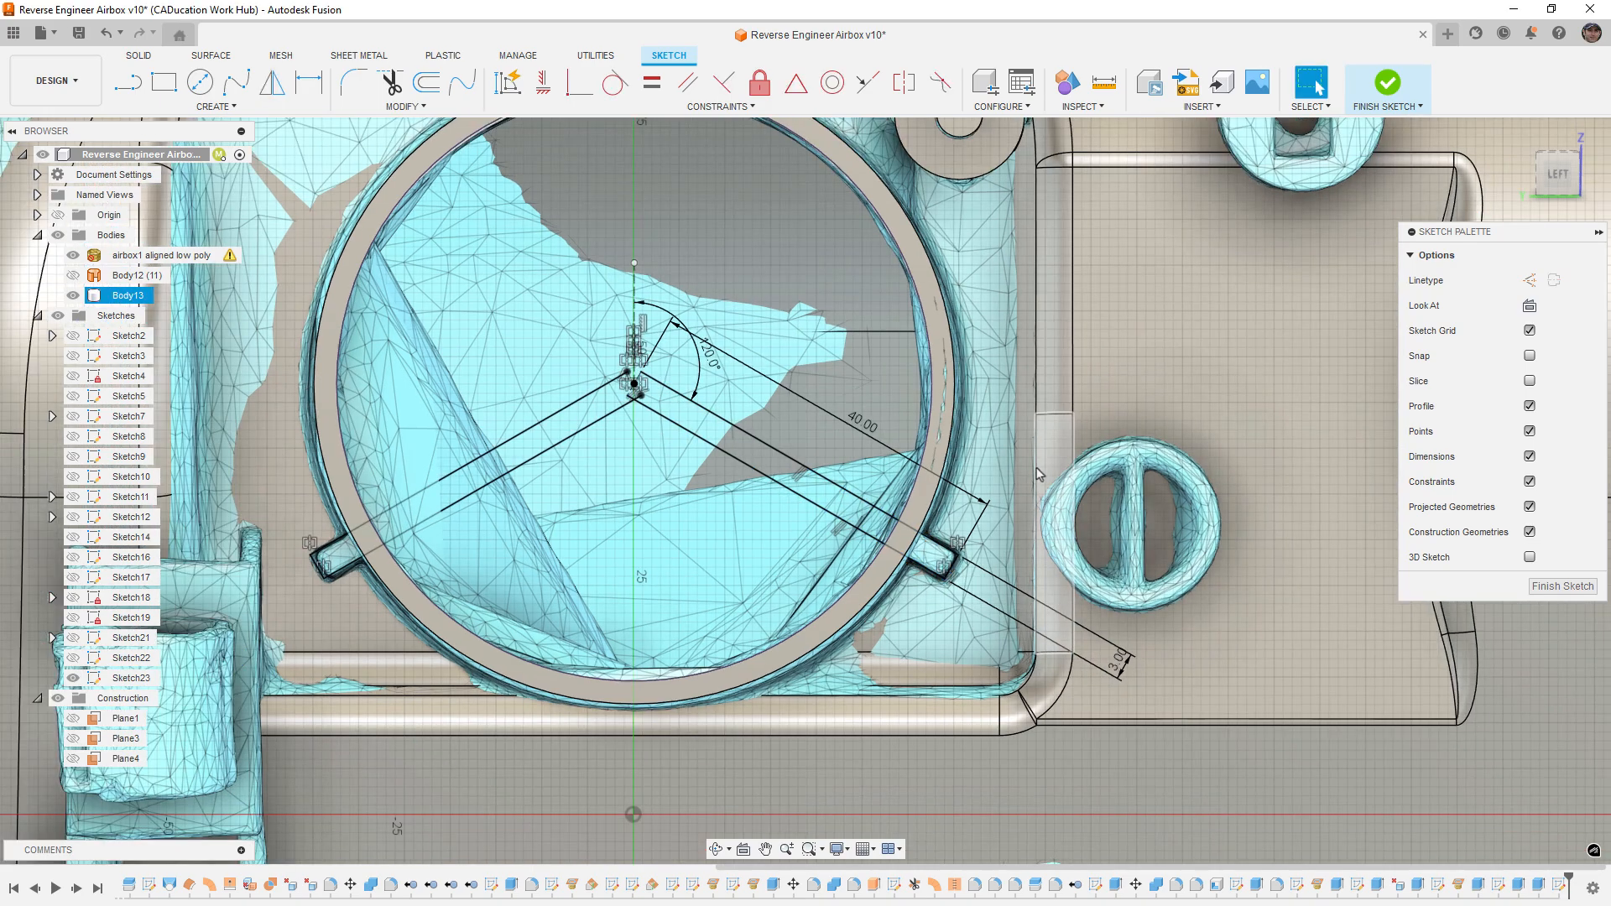
Step: Finish the sketch and choose both small tab profiles at the inlet ring for an Extrude
click(514, 533)
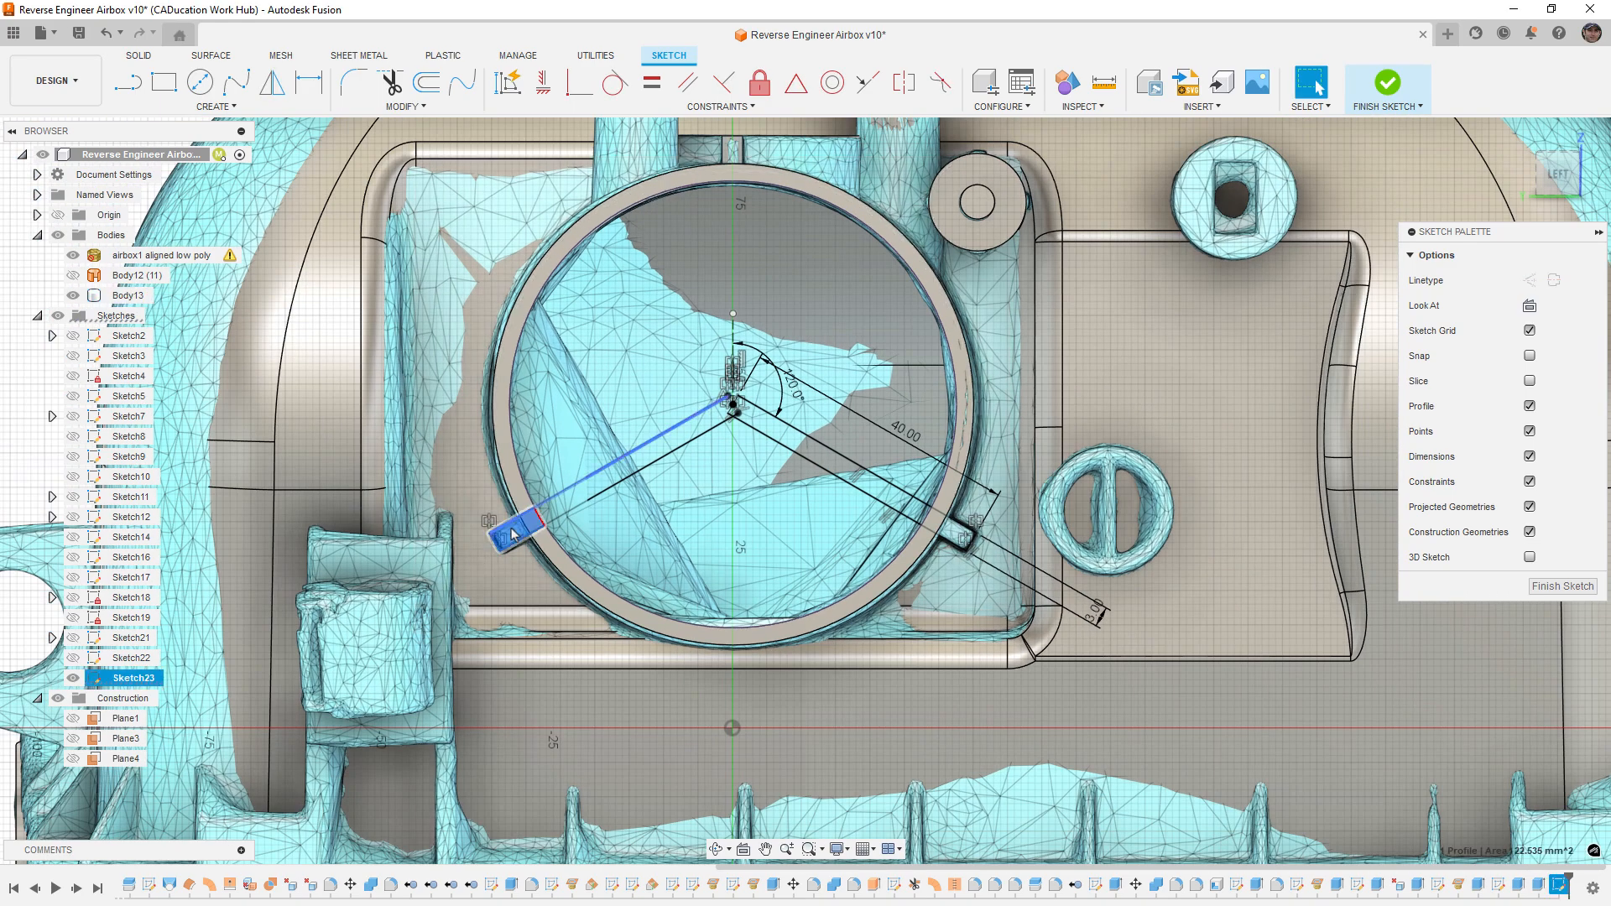
scroll(703, 580, down, 2)
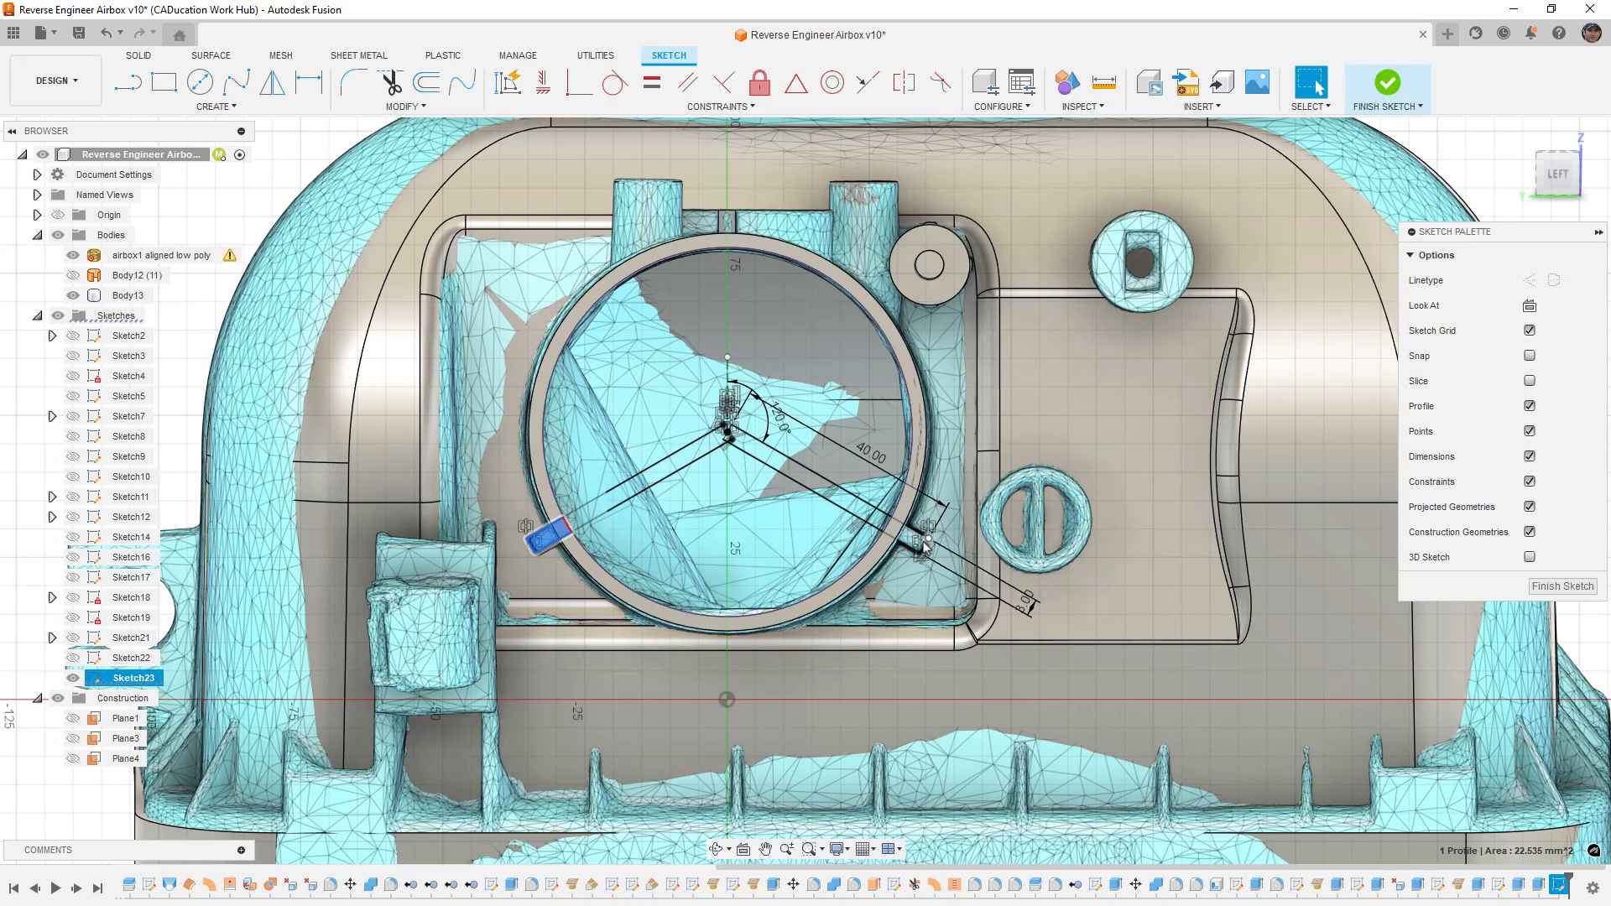
scroll(921, 547, down, 3)
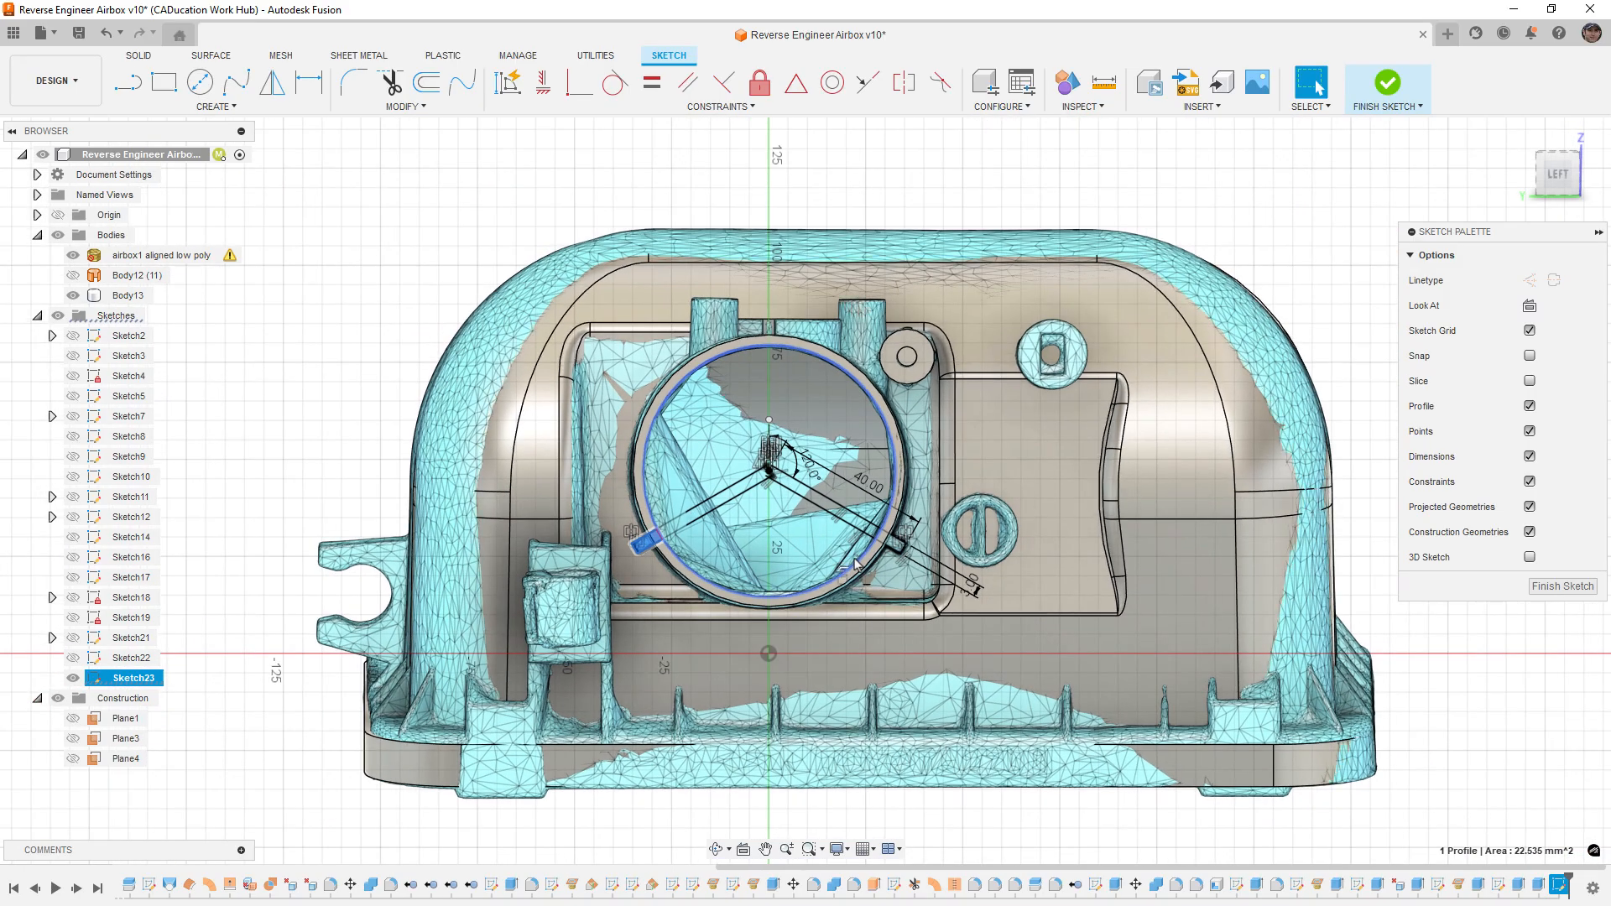
shift+middle_drag(847, 585, 780, 606)
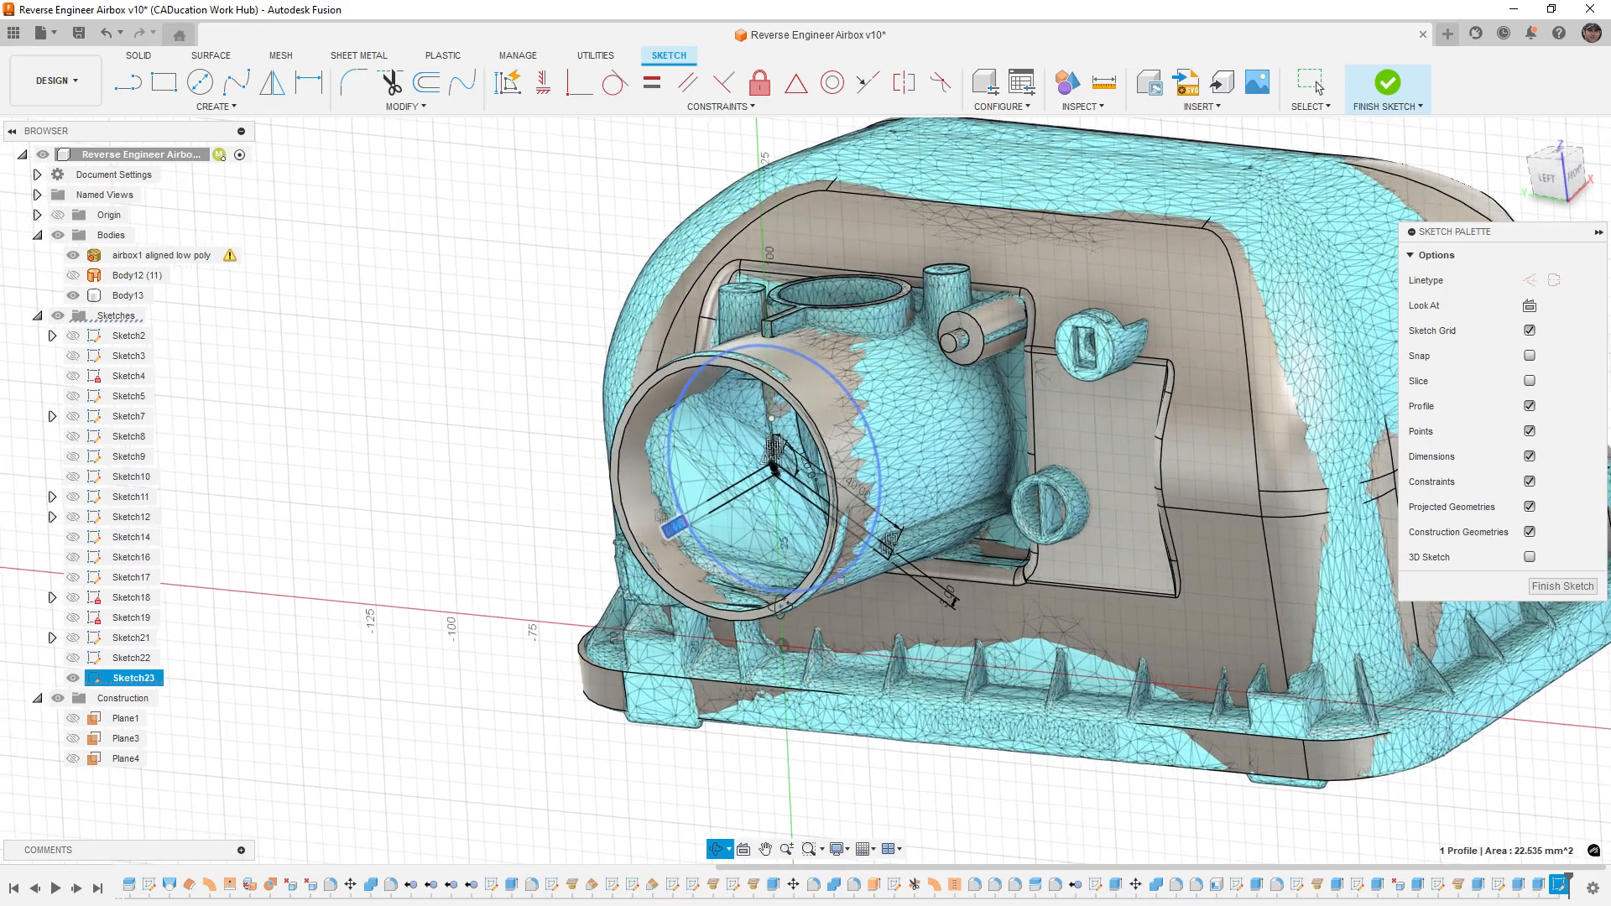
click(1386, 84)
key(e)
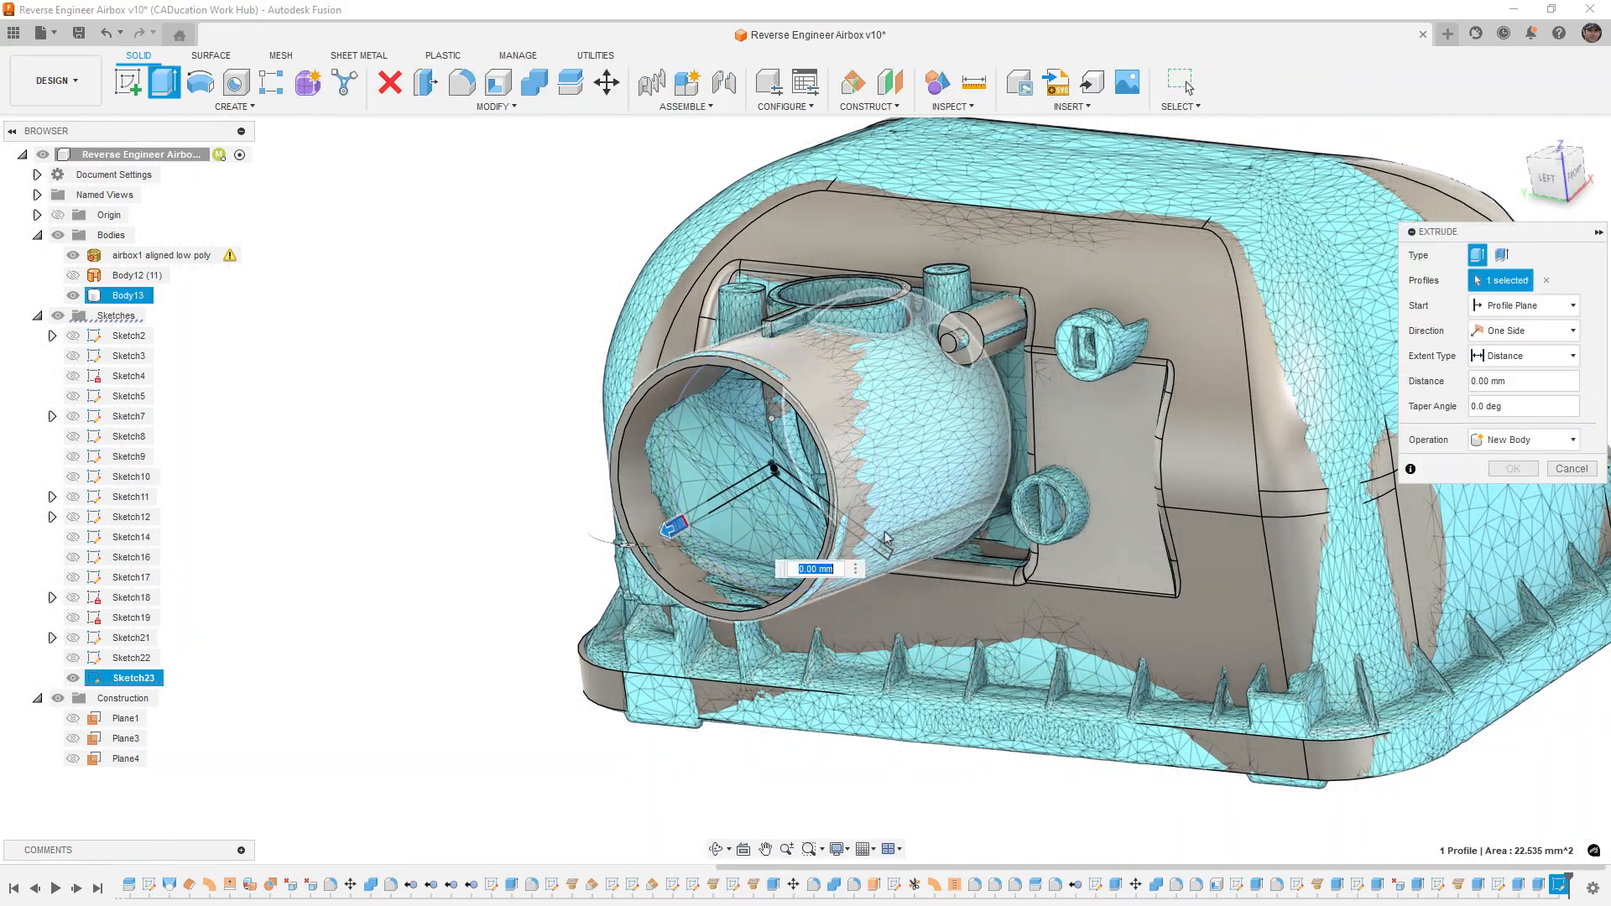
click(886, 555)
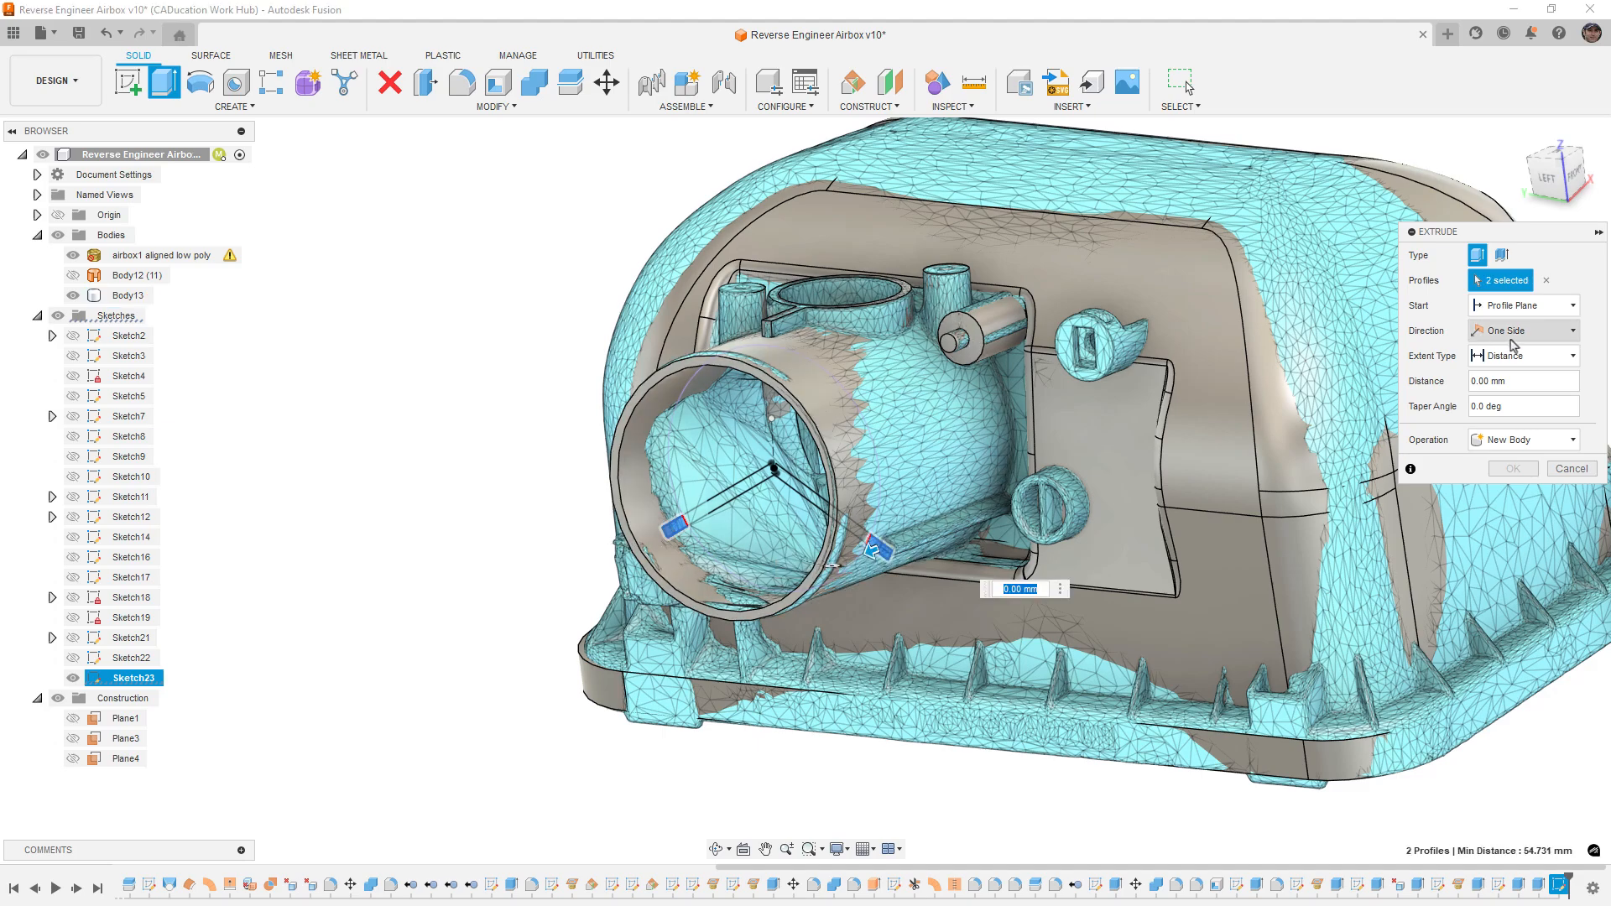
Step: Set the tab extrusion's extent to To Object with Body13 as the target, and its operation to Join
click(1532, 356)
click(1508, 394)
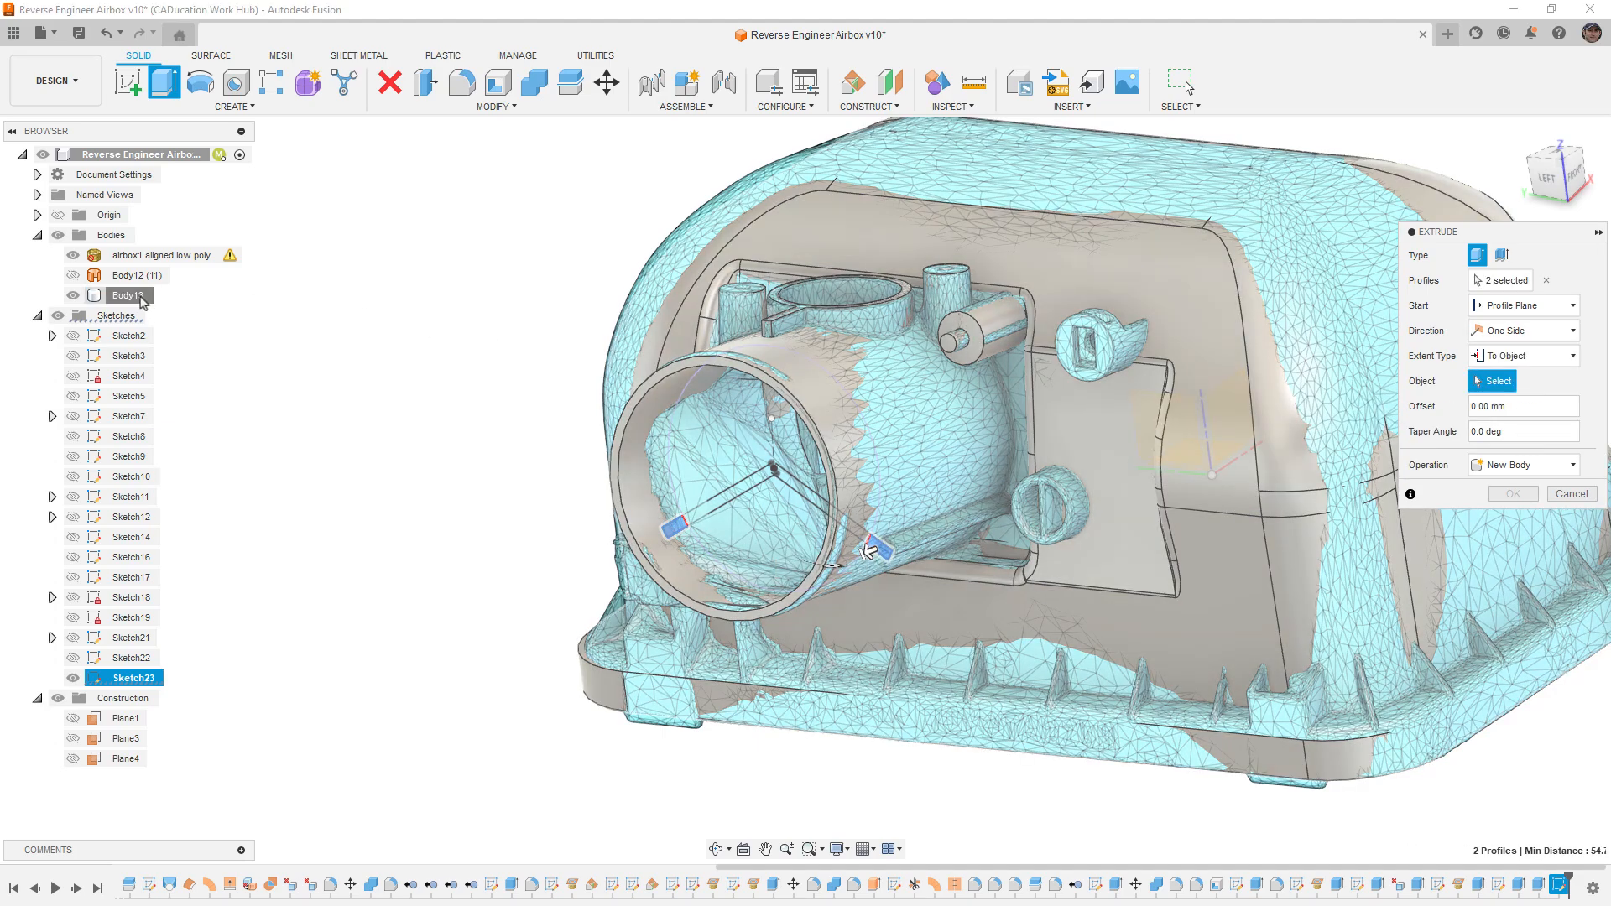
click(128, 295)
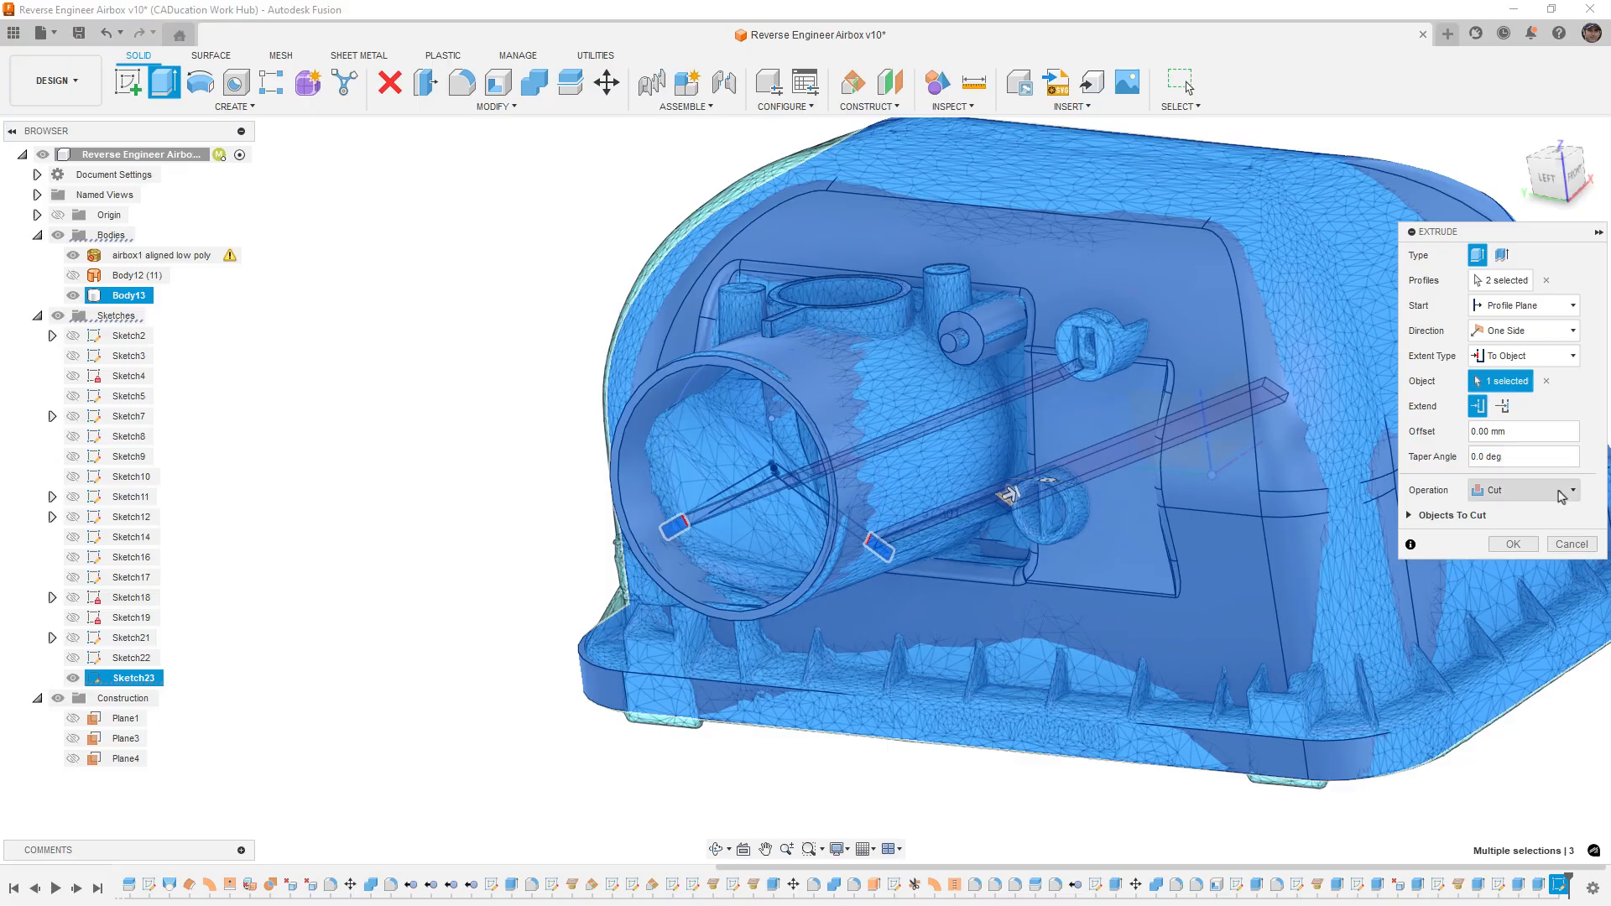
click(1561, 496)
click(1503, 518)
Step: Inspect the extrusion preview inside the housing and compare the two extend options, returning to To Body
shift+middle_drag(1061, 570, 1185, 554)
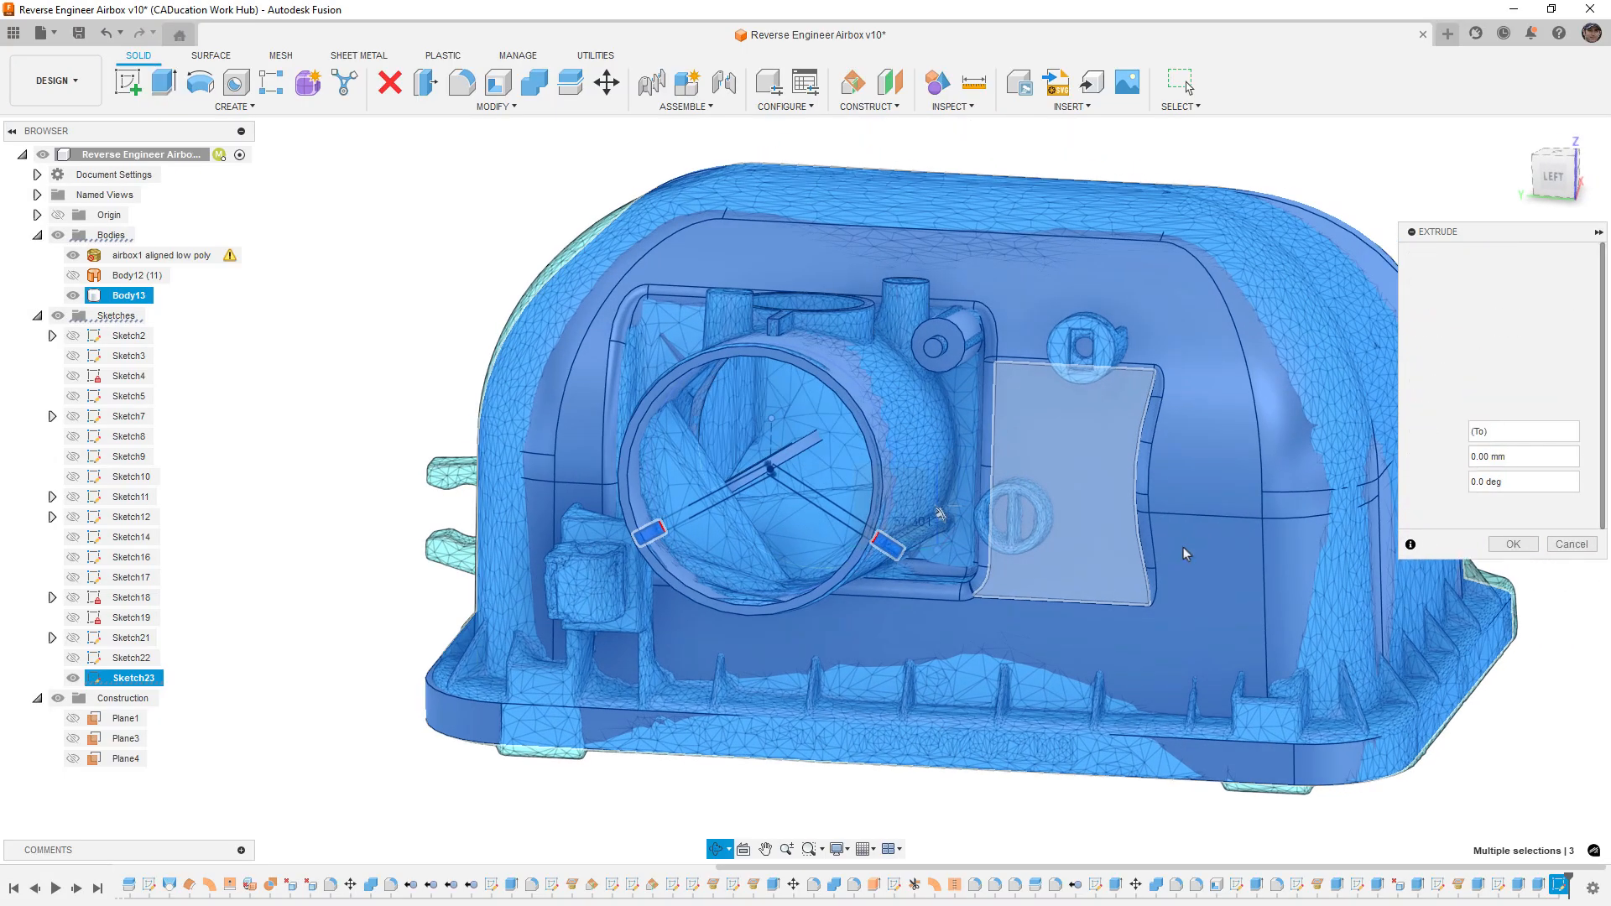
shift+middle_drag(1051, 557, 920, 170)
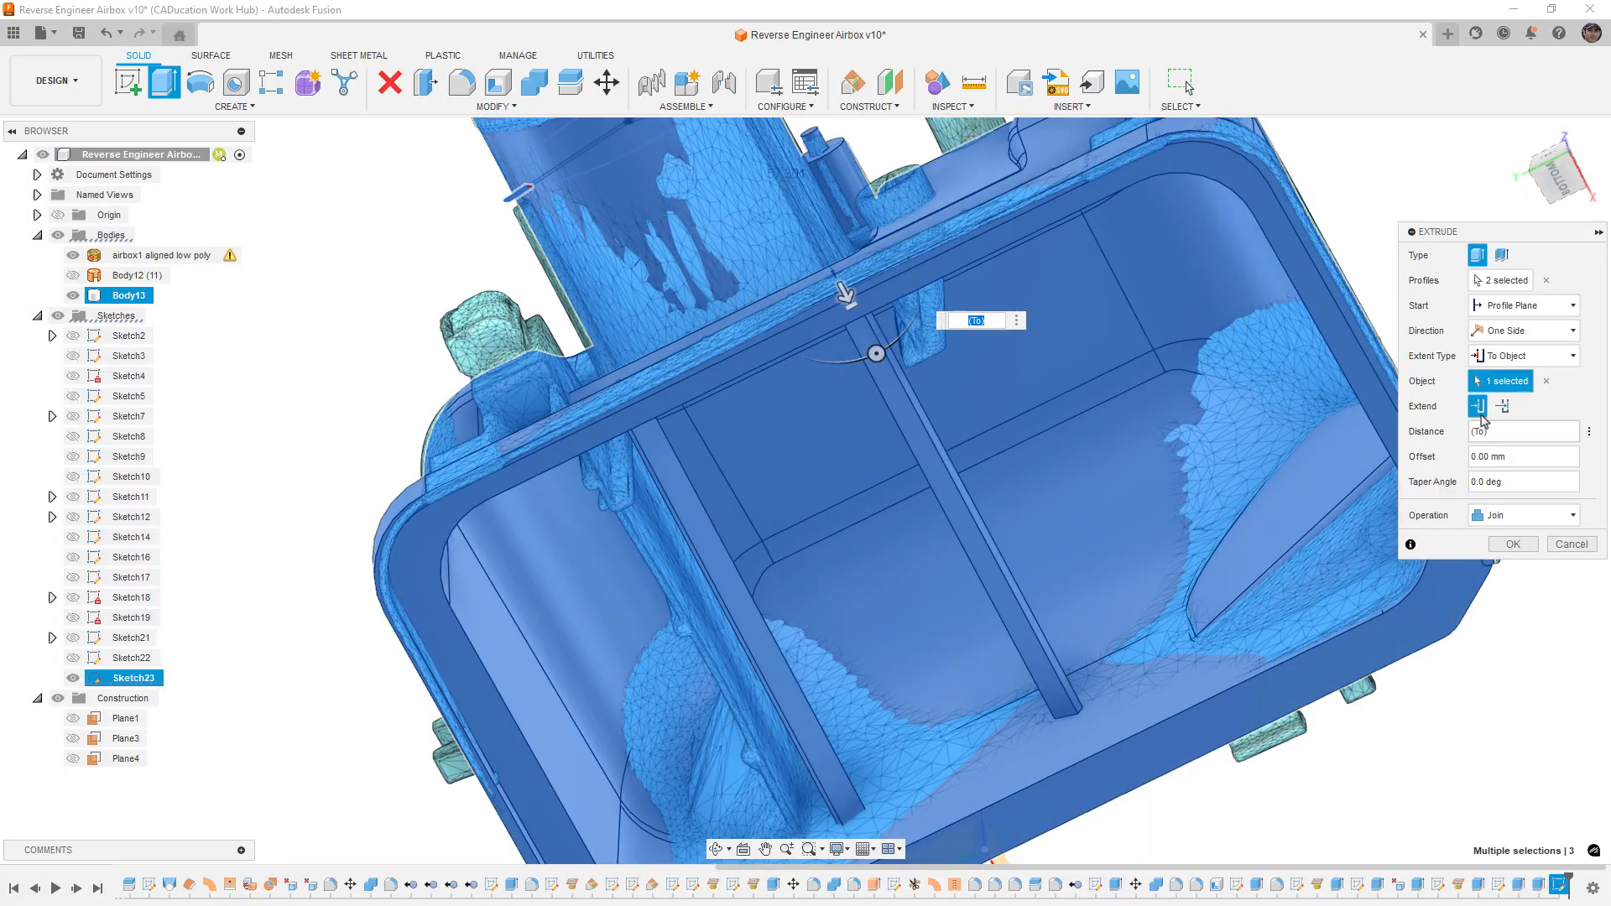
click(1502, 407)
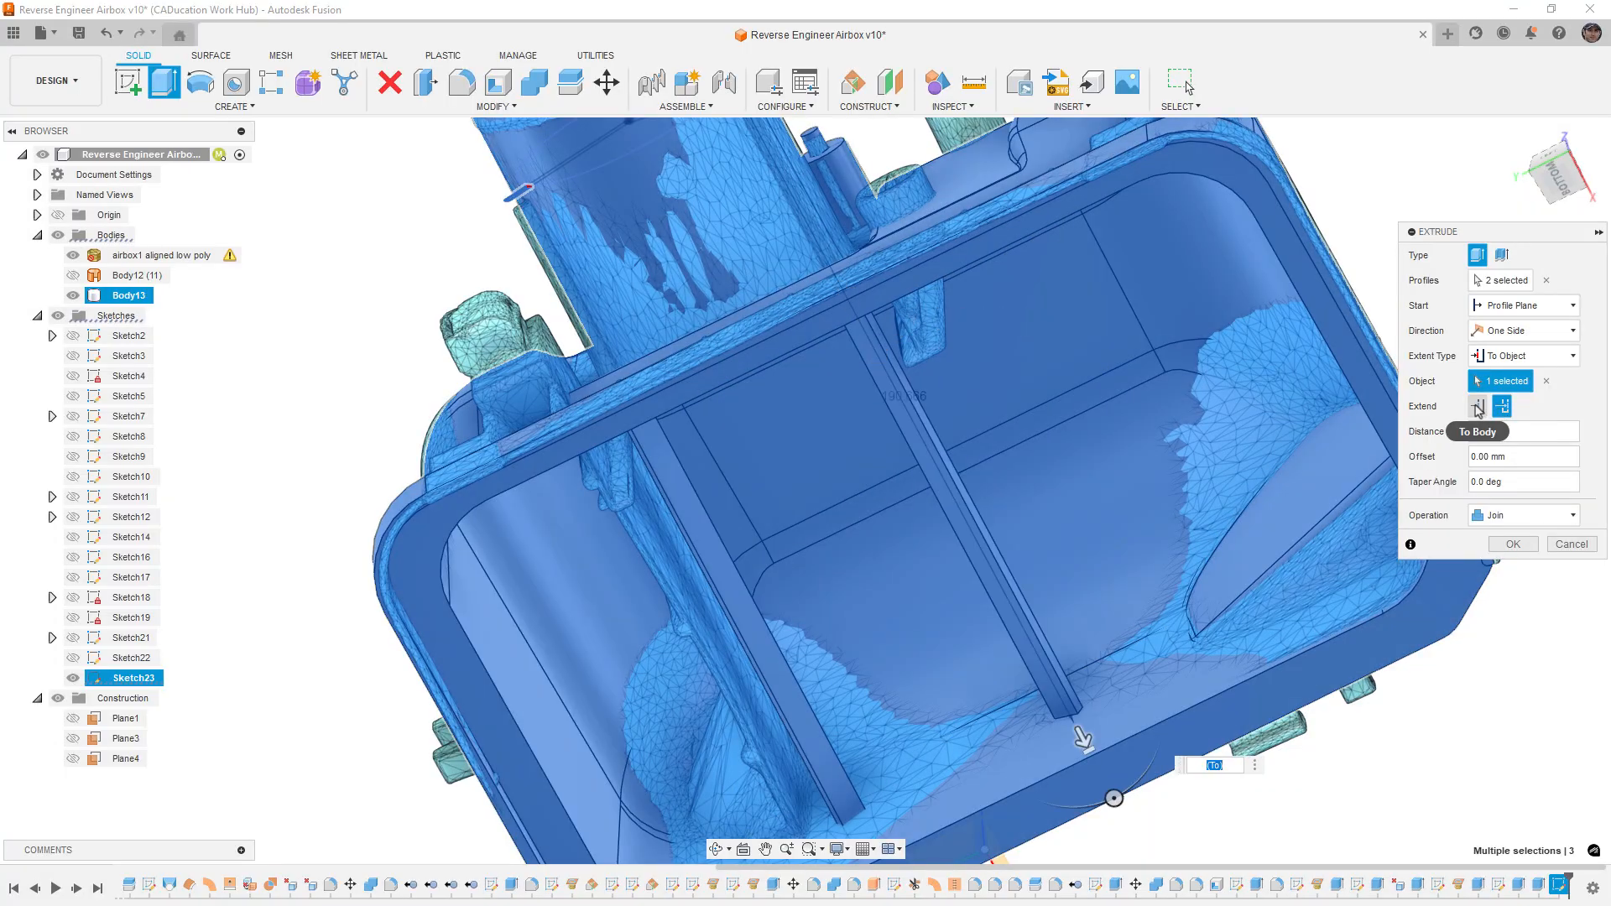
click(1477, 407)
shift+middle_drag(1267, 329, 1221, 512)
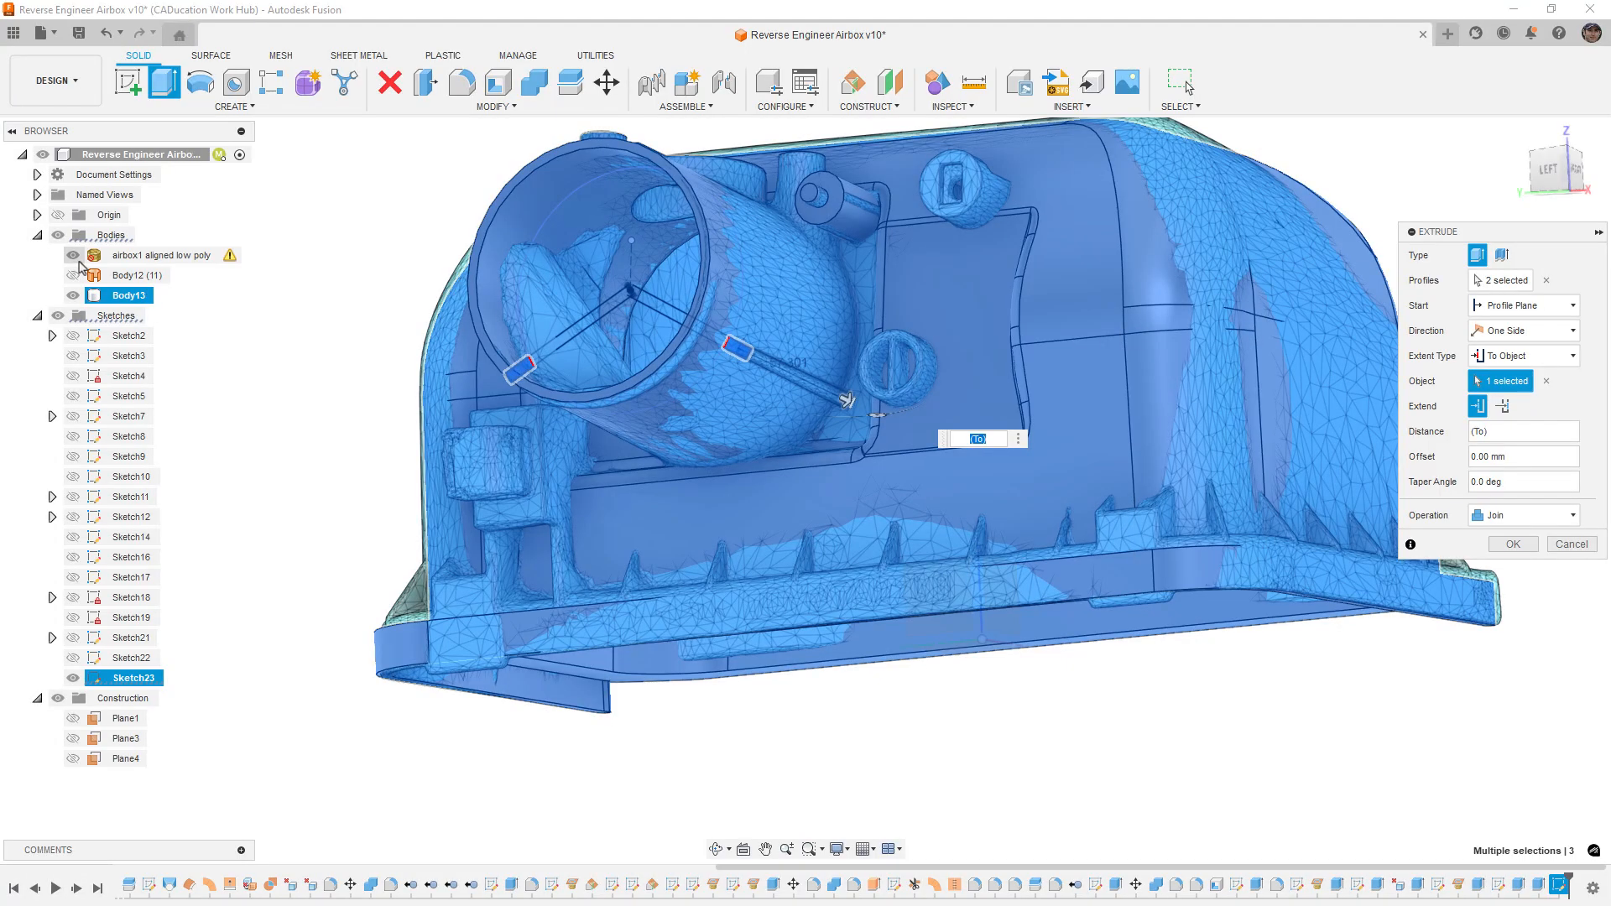
Step: Hide the scanned mesh, replace the extrusion's target with the recessed flat face behind the inlet tube, and complete the extrusion
click(73, 255)
shift+middle_drag(965, 335, 1057, 352)
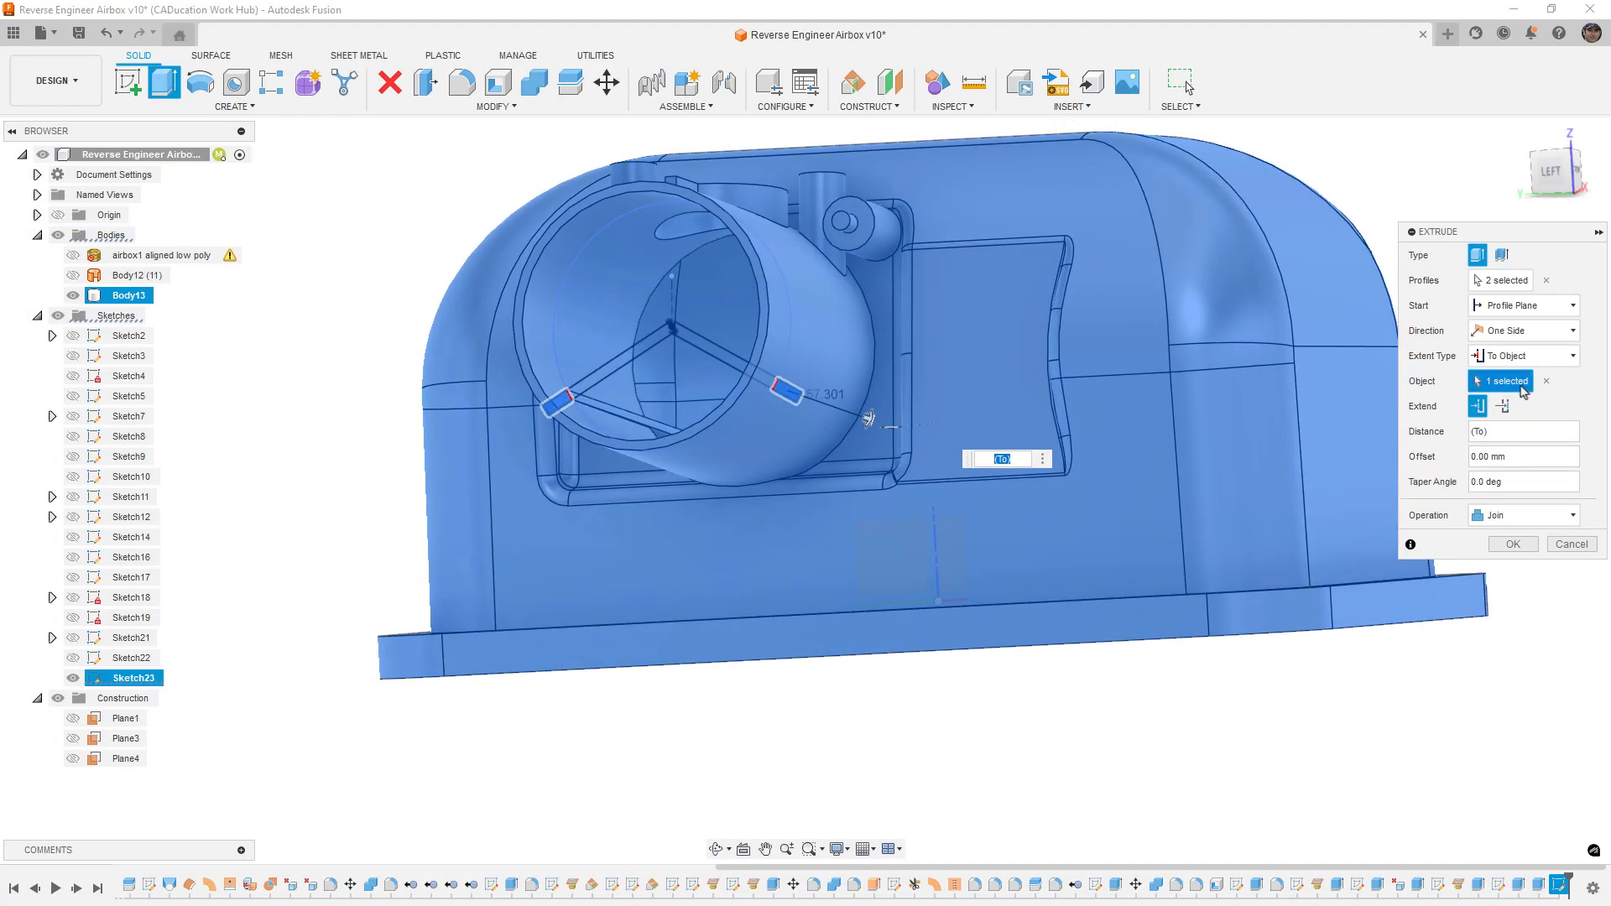
click(1545, 383)
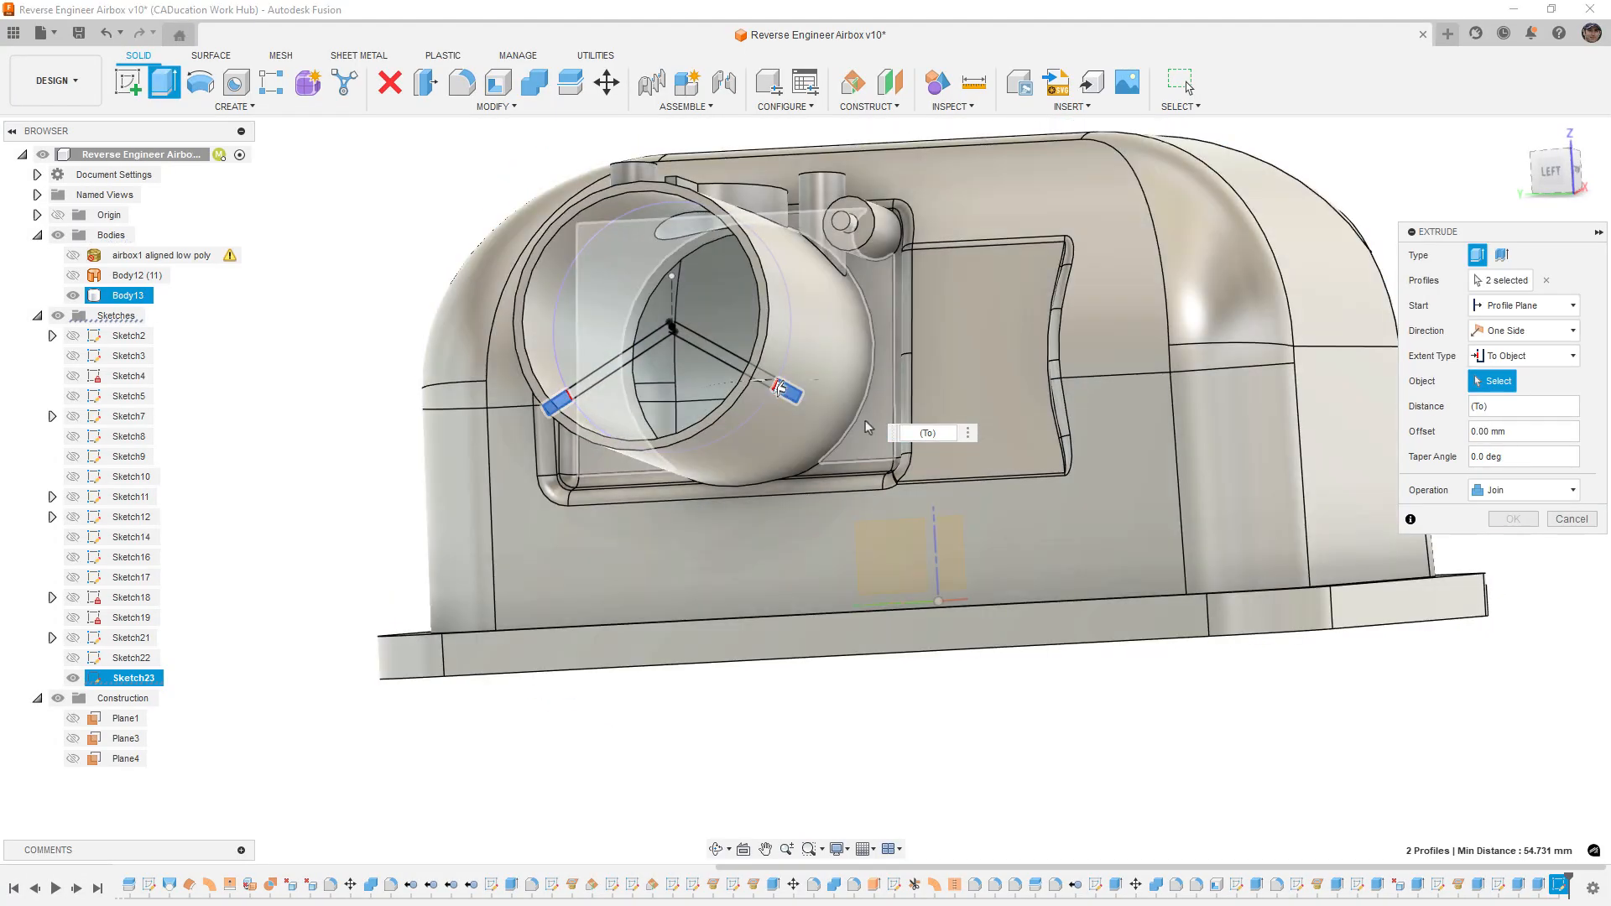
click(867, 427)
mouse_move(871, 440)
shift+middle_down()
mouse_move(885, 445)
mouse_move(861, 319)
mouse_move(834, 400)
mouse_move(849, 421)
shift+middle_up()
click(1513, 544)
mouse_move(883, 575)
shift+middle_down()
mouse_move(847, 521)
mouse_move(915, 507)
mouse_move(838, 579)
mouse_move(855, 588)
mouse_move(837, 579)
mouse_move(873, 575)
shift+middle_up()
click(1319, 826)
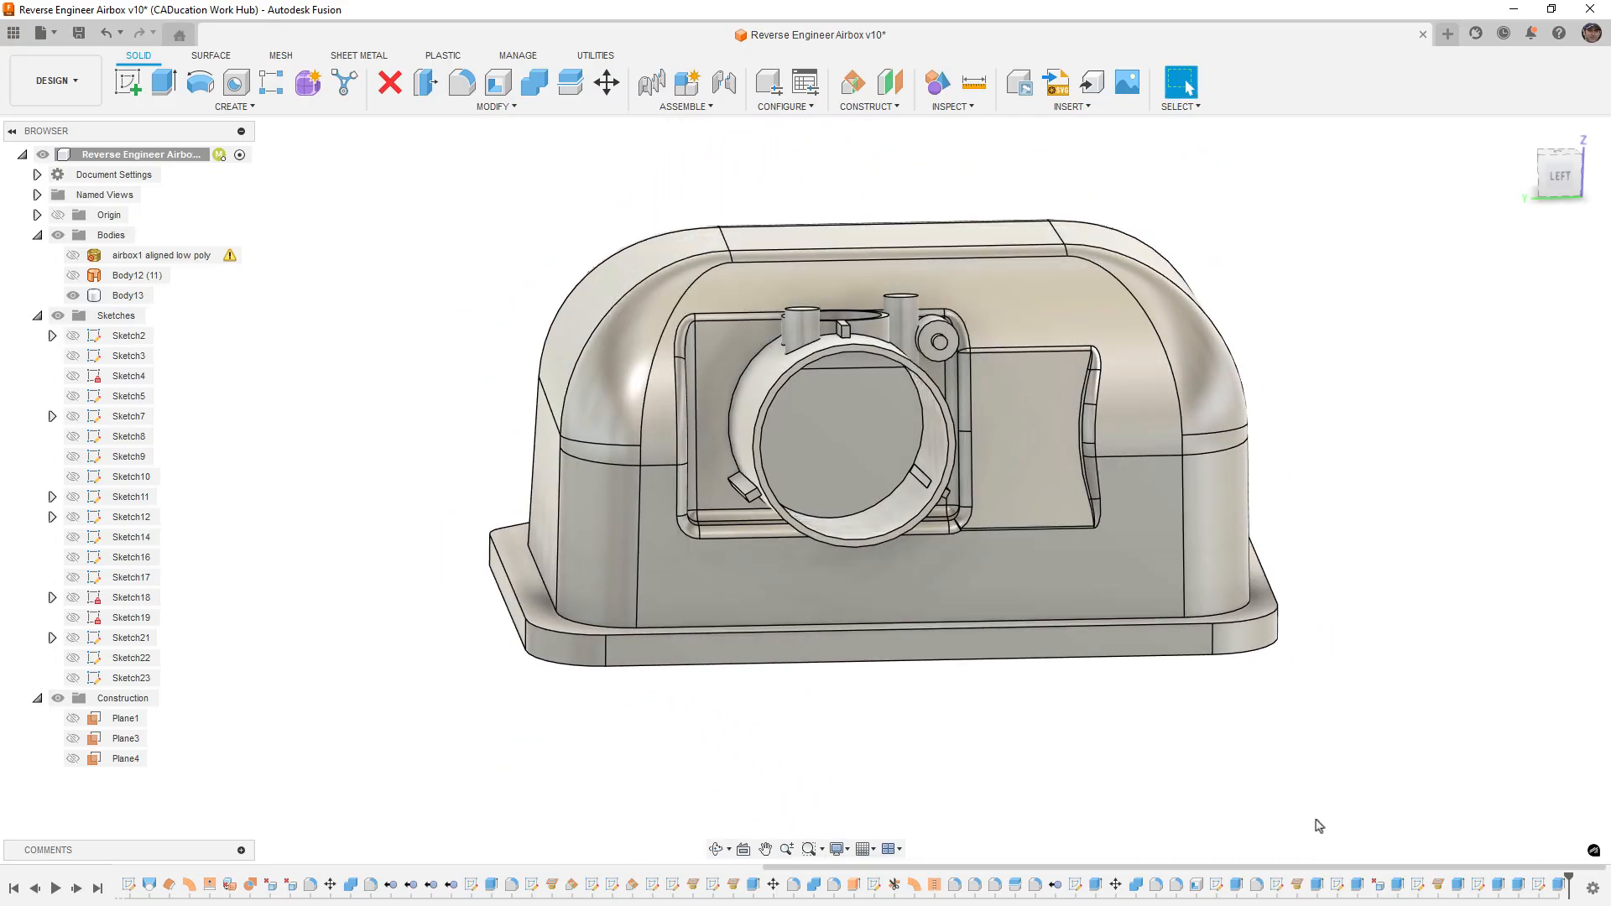
Step: Reopen the tab extrusion to check its Join operation, and select Body13 to check that it includes the tabs
double_click(1558, 886)
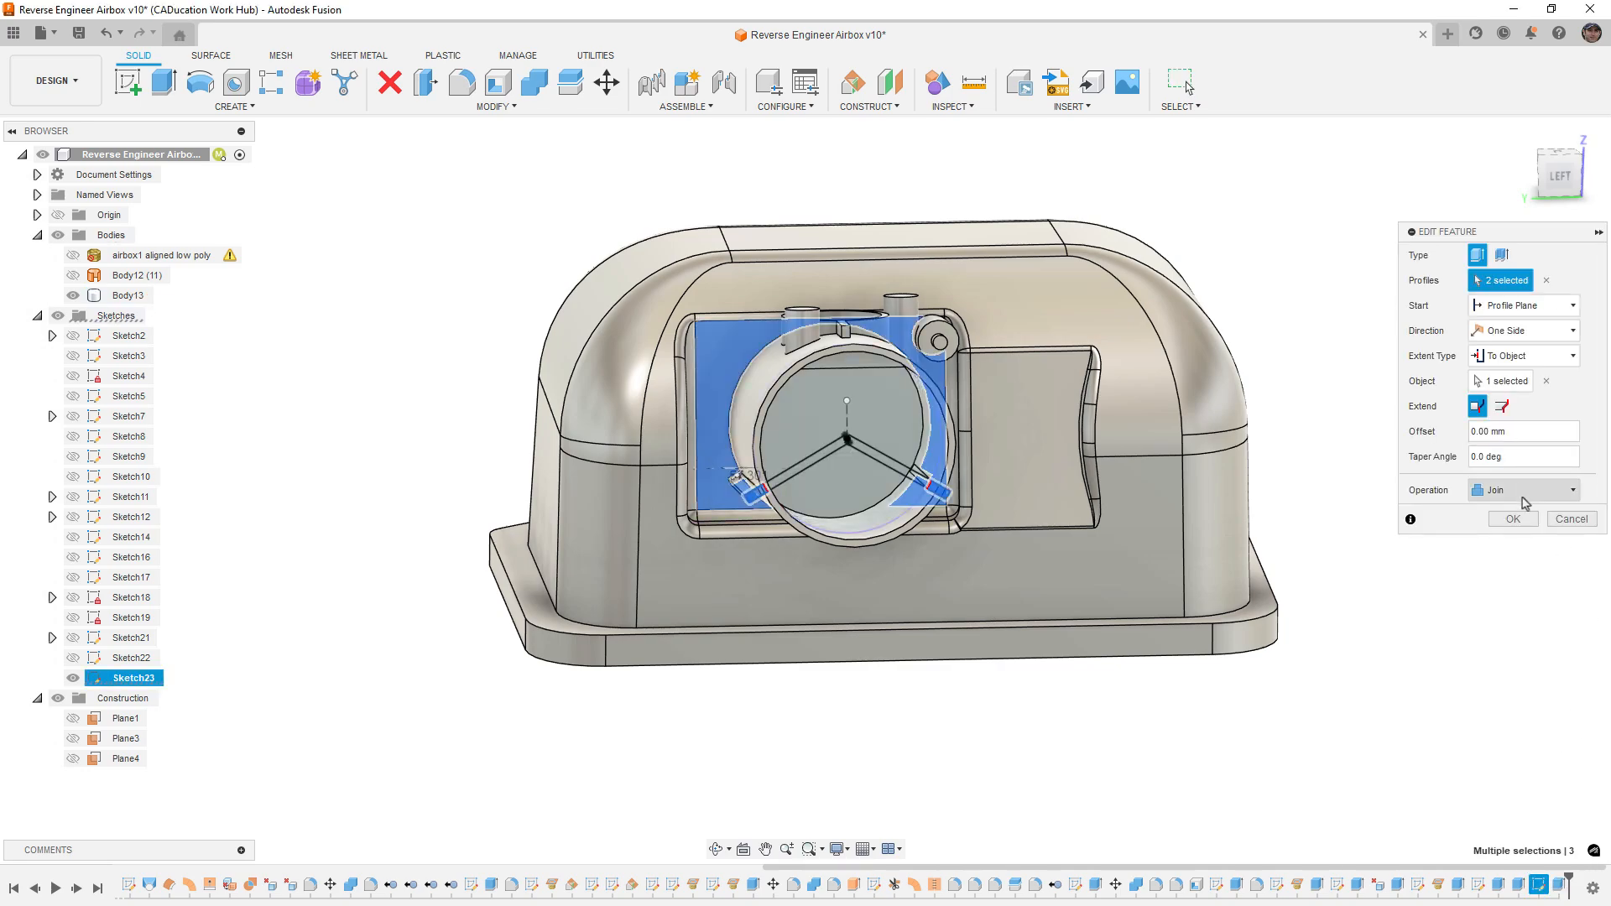
click(1525, 495)
click(1524, 512)
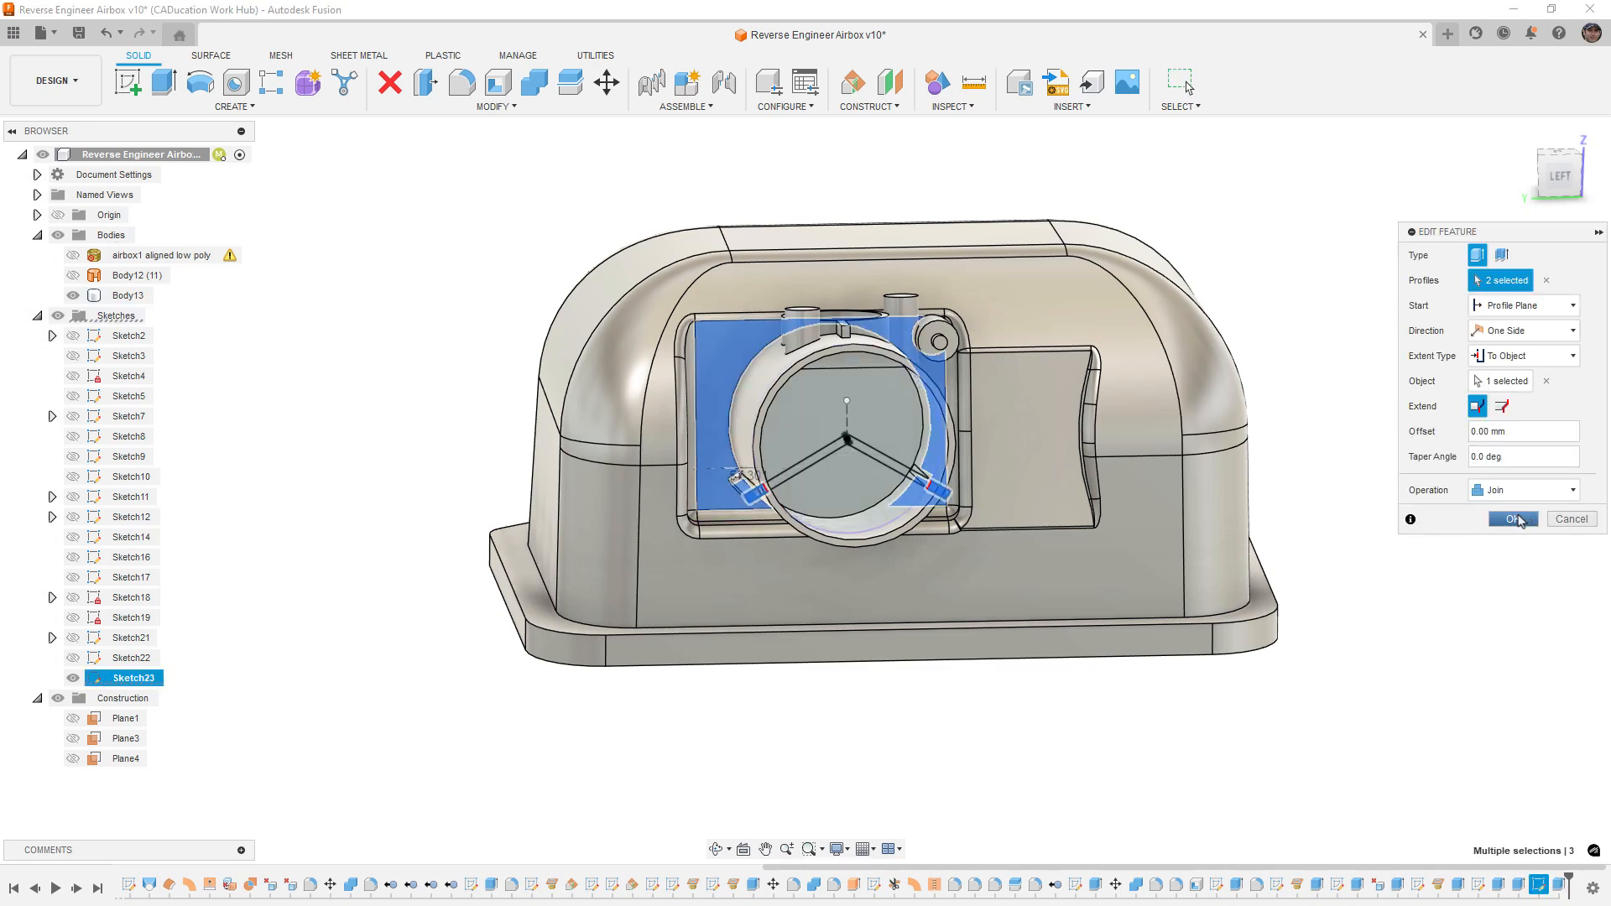
click(1516, 519)
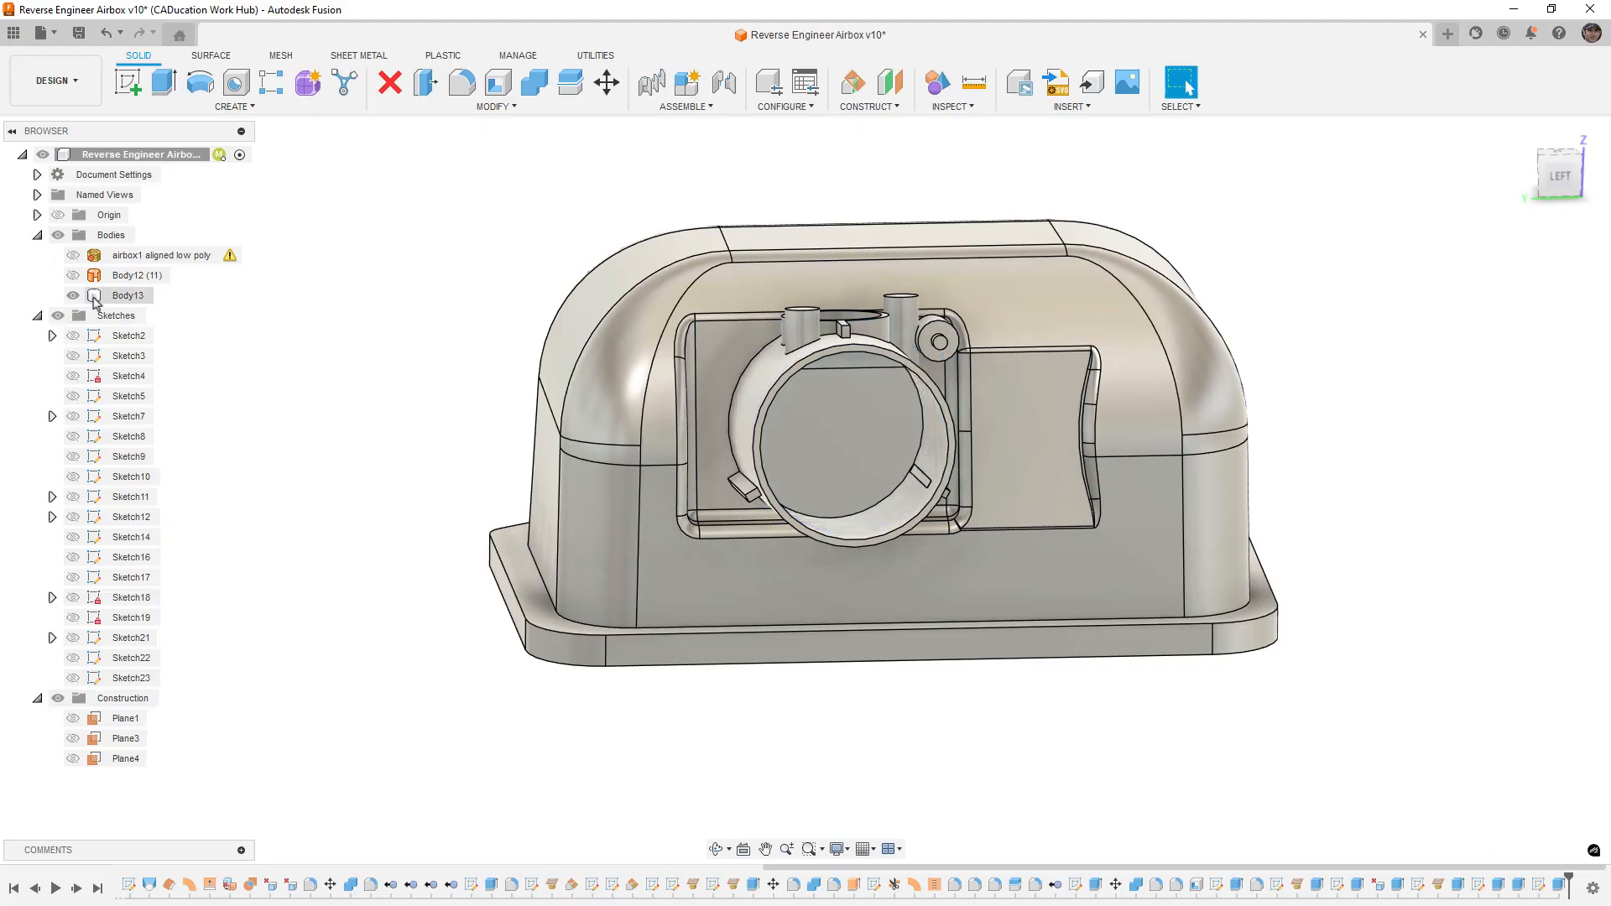
click(128, 295)
Step: Delete the five faces of the tab protruding inside the inlet tube on the side nearest the shallow rectangular recess
scroll(889, 406, up, 10)
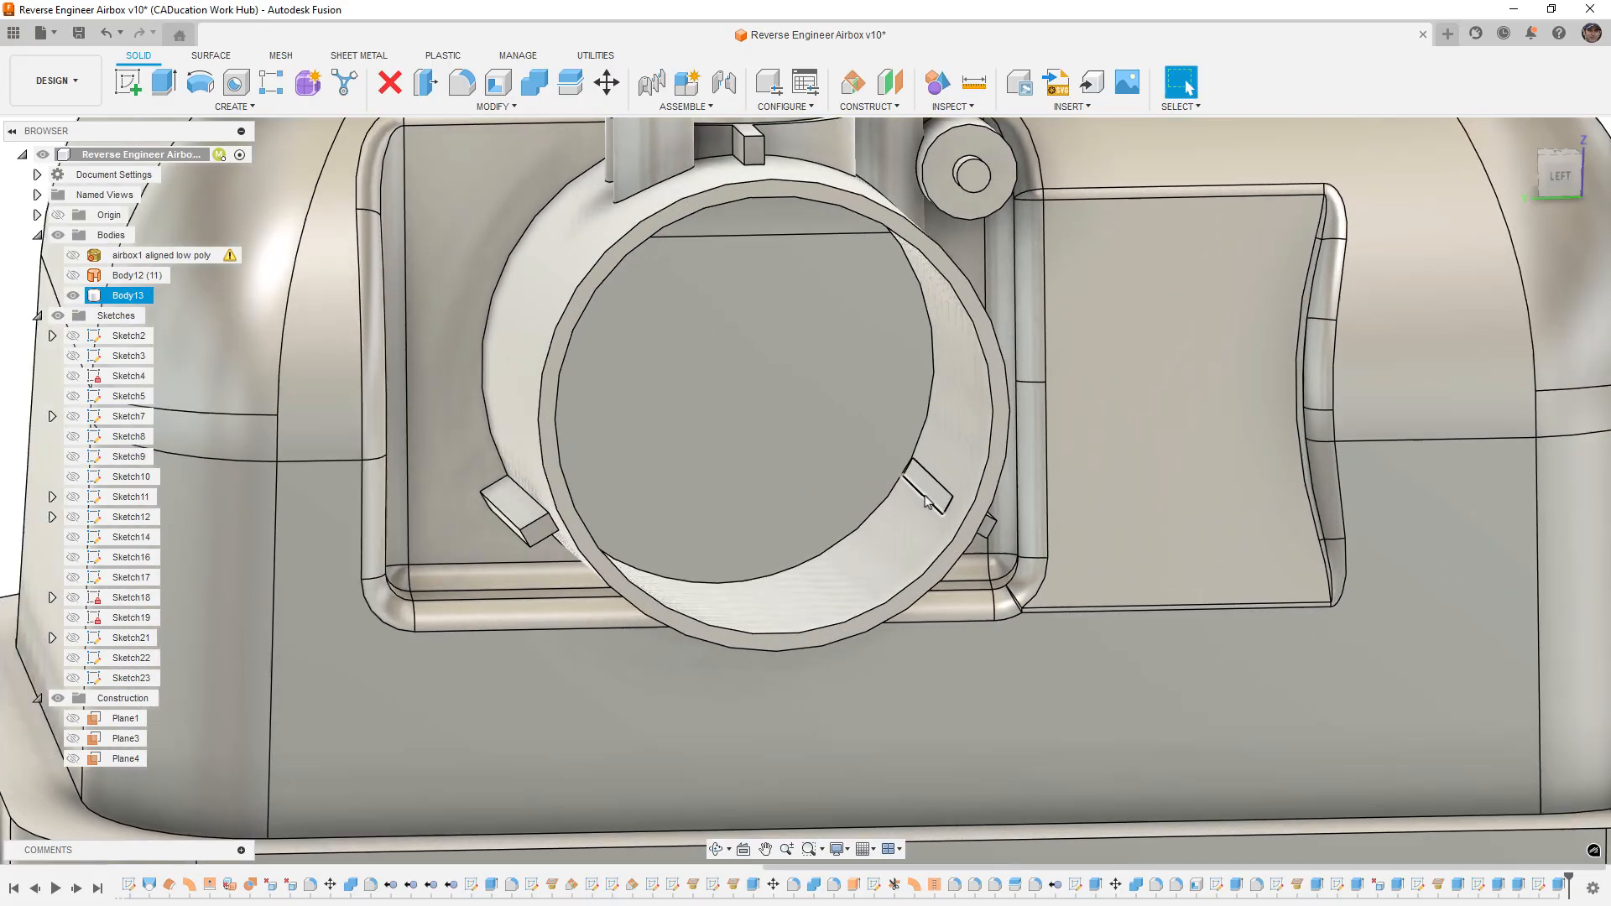
scroll(978, 546, down, 3)
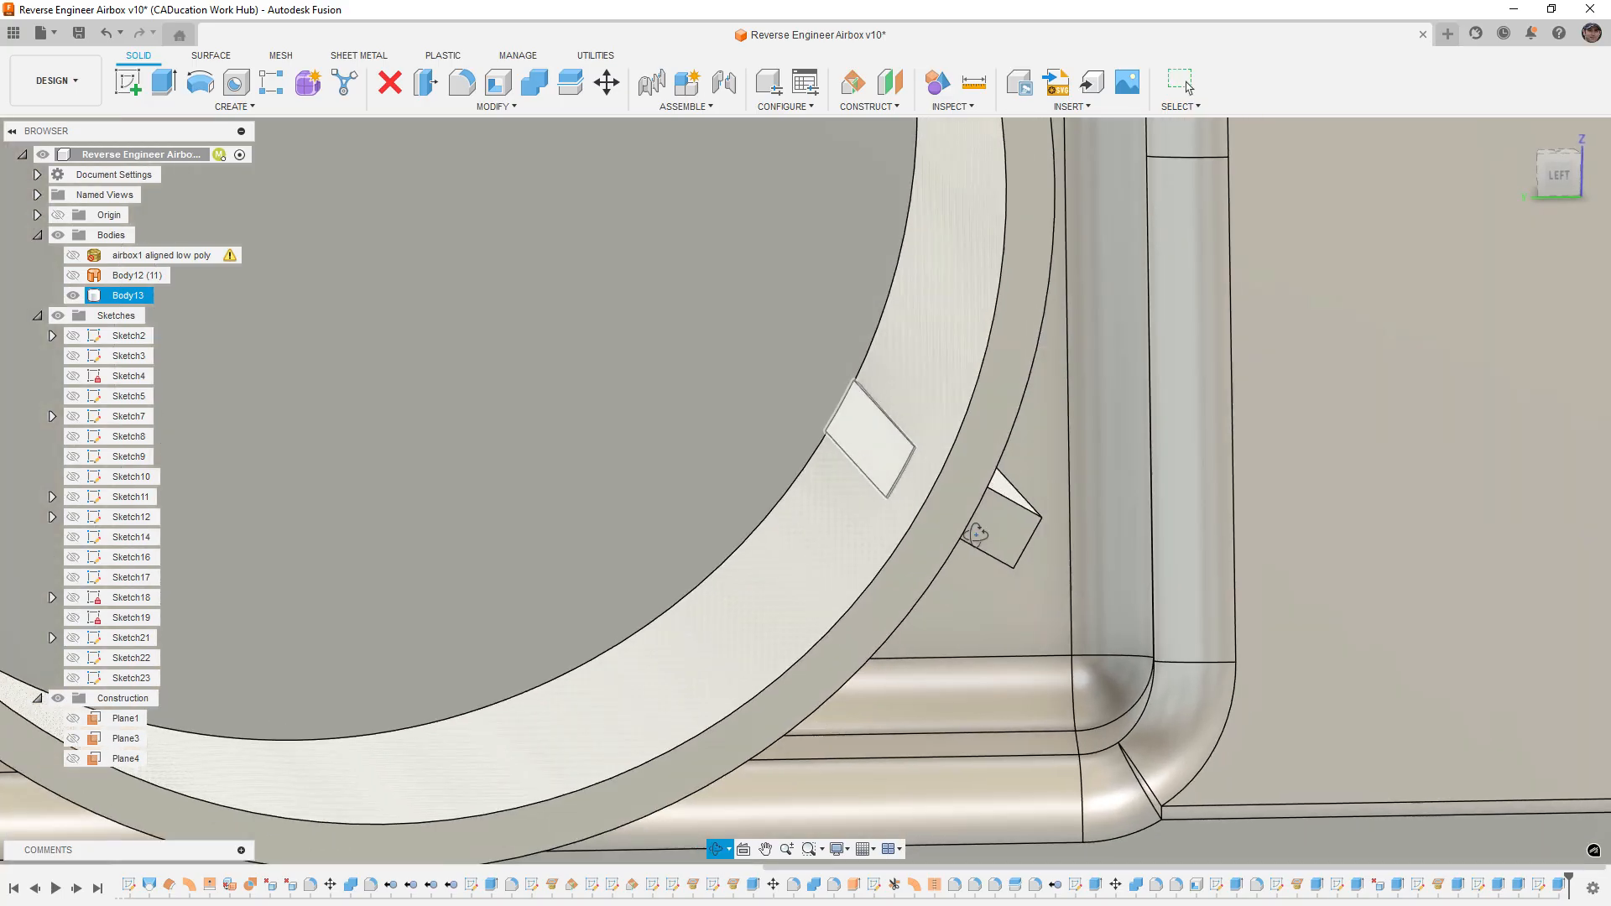
scroll(970, 528, up, 4)
scroll(986, 500, up, 6)
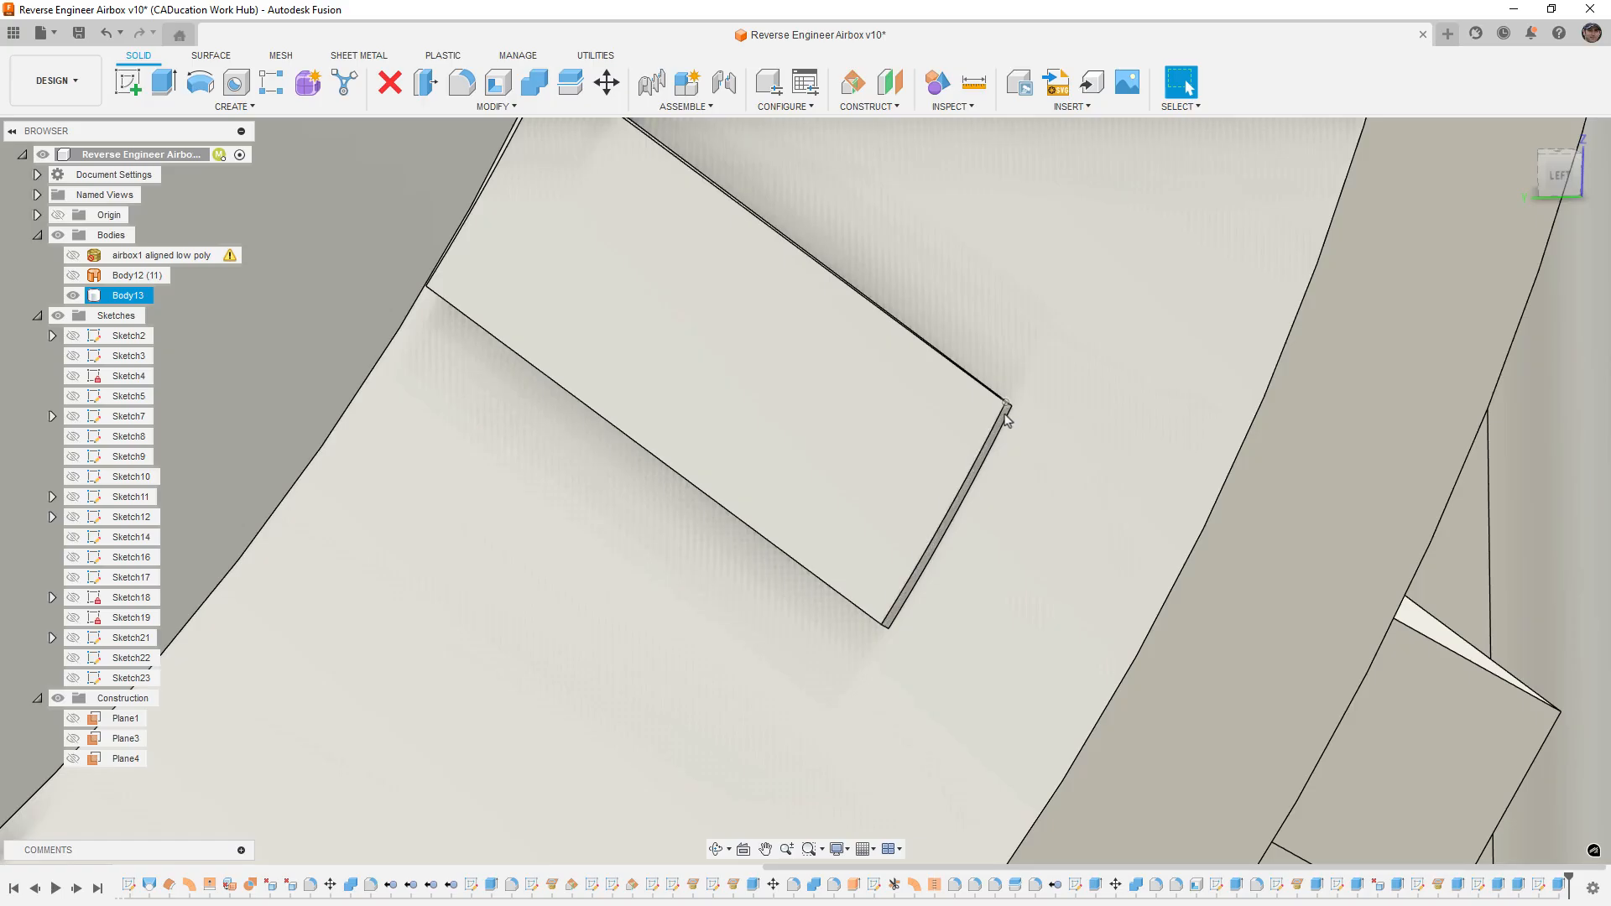
shift+middle_drag(965, 429, 959, 437)
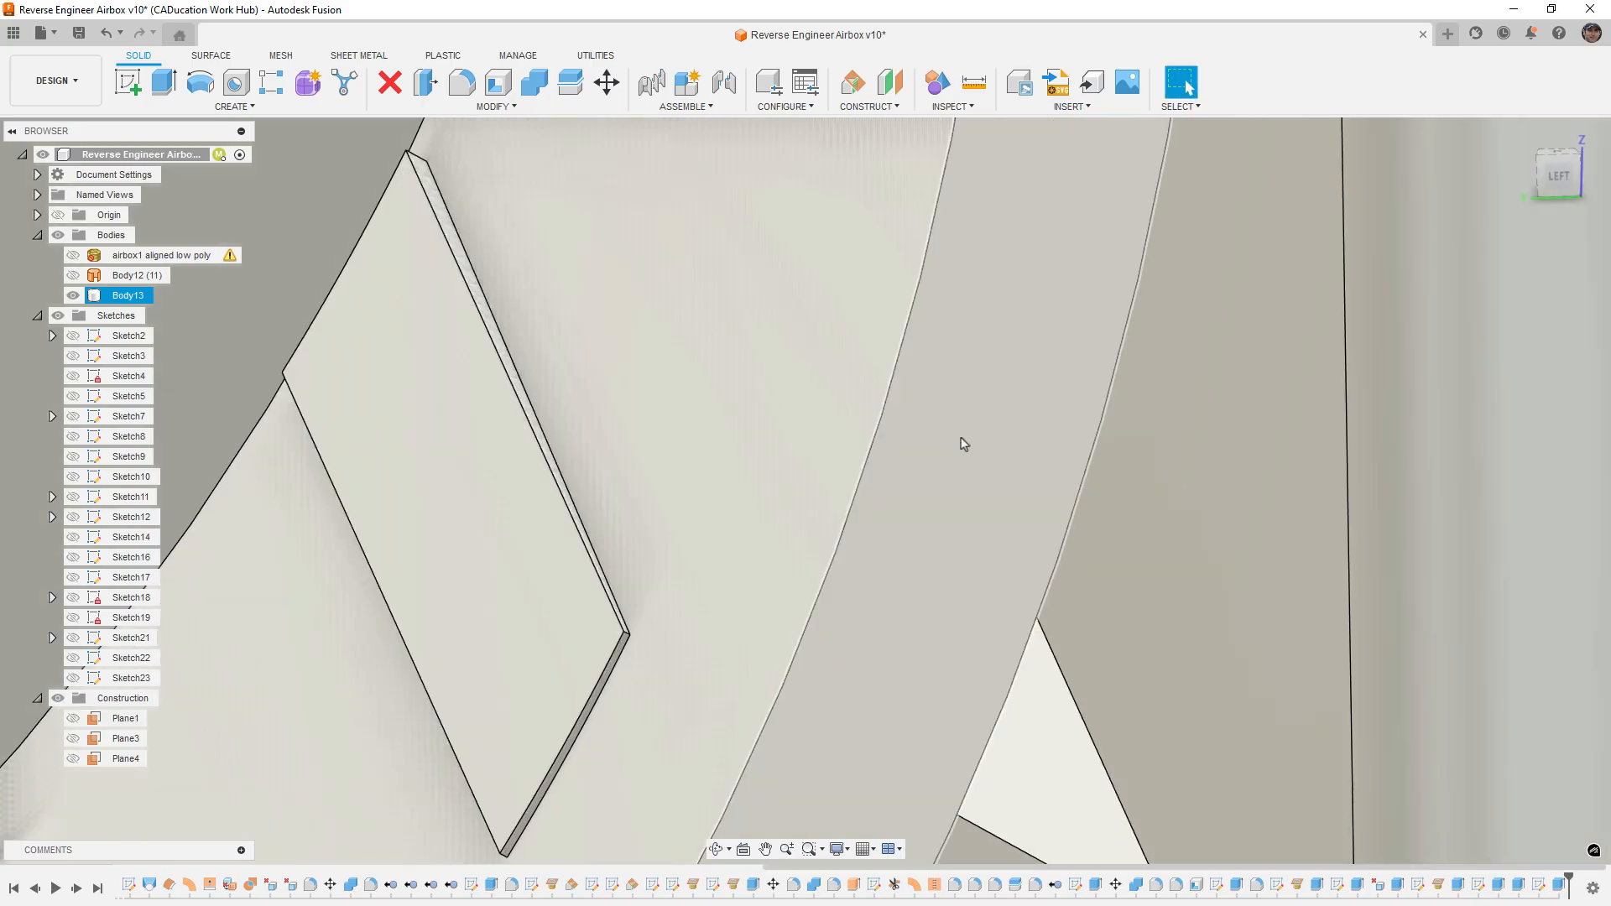
click(422, 172)
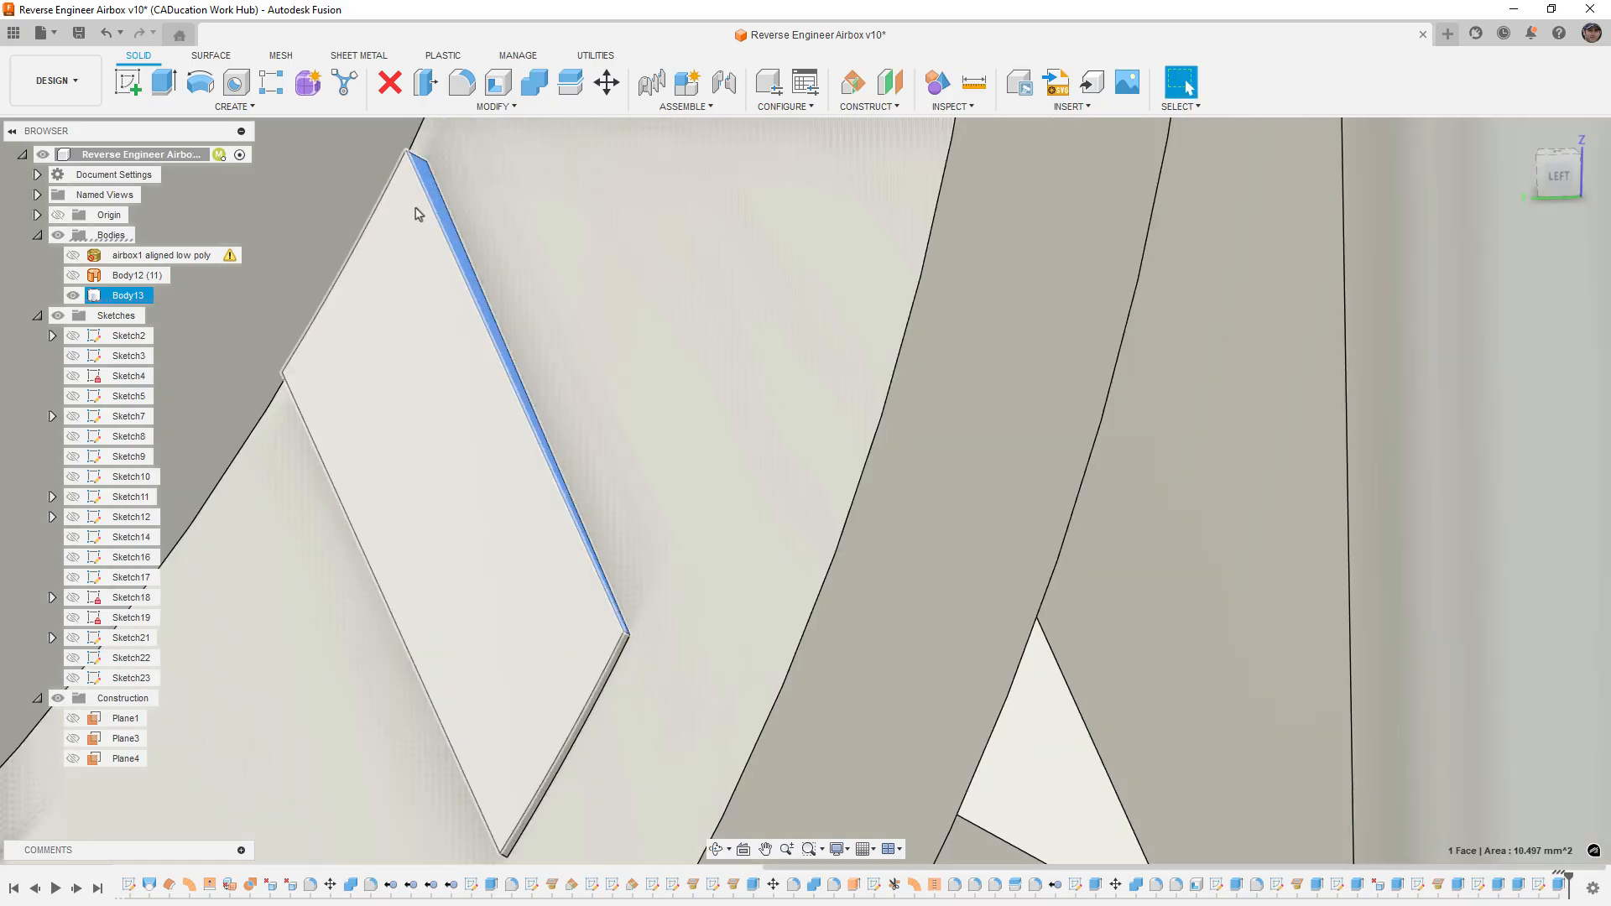
shift+click(413, 209)
shift+middle_drag(510, 614, 694, 241)
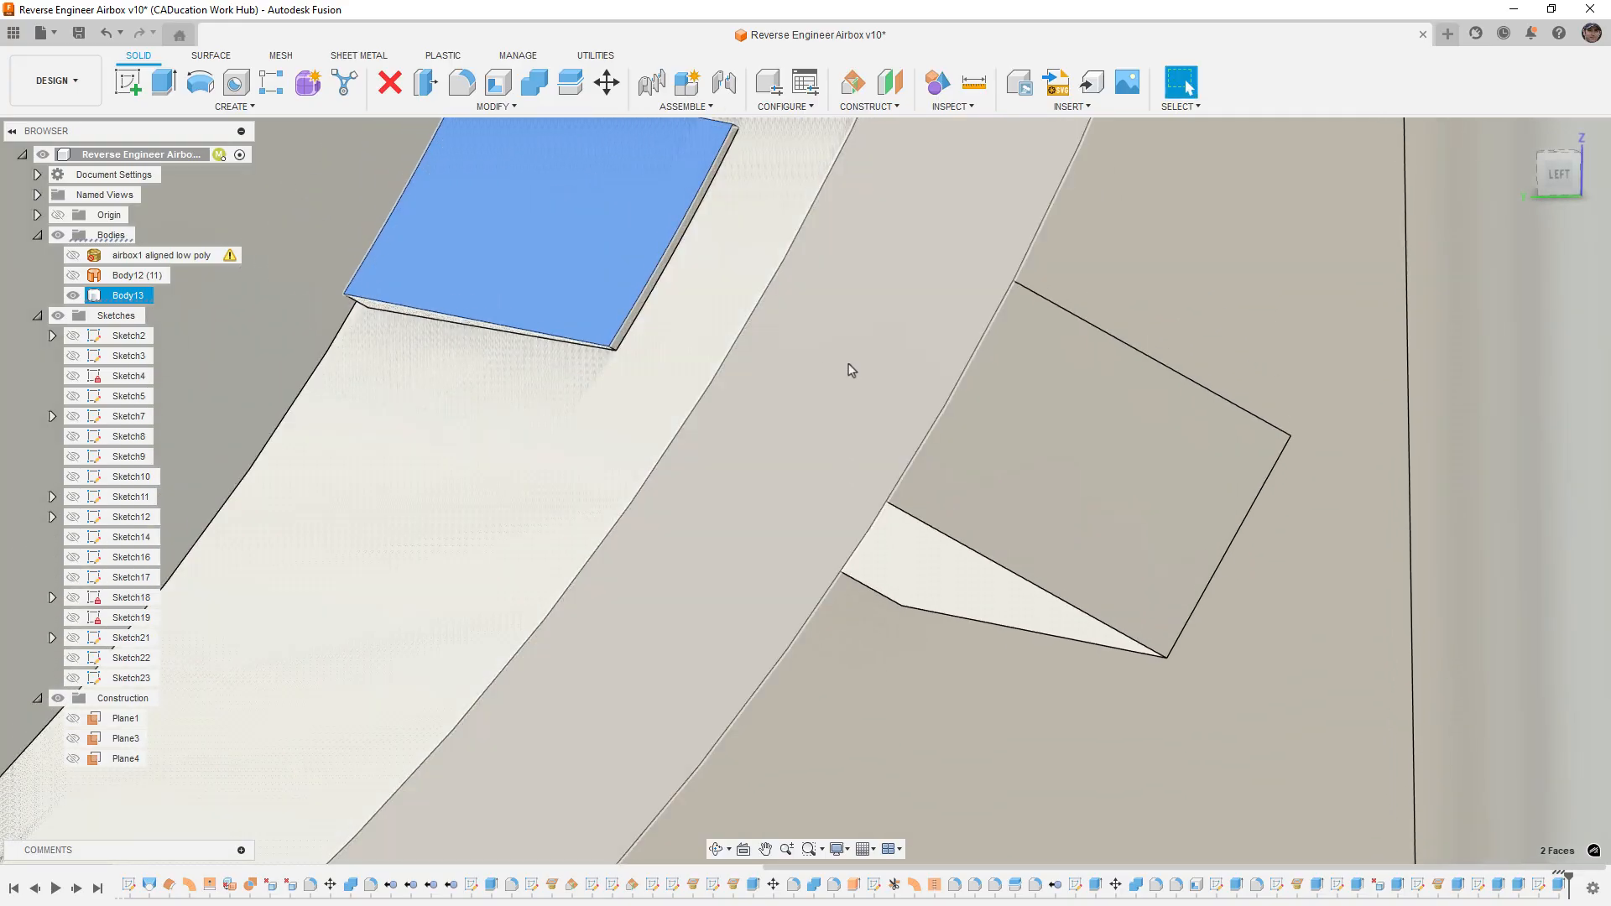
scroll(392, 315, up, 1)
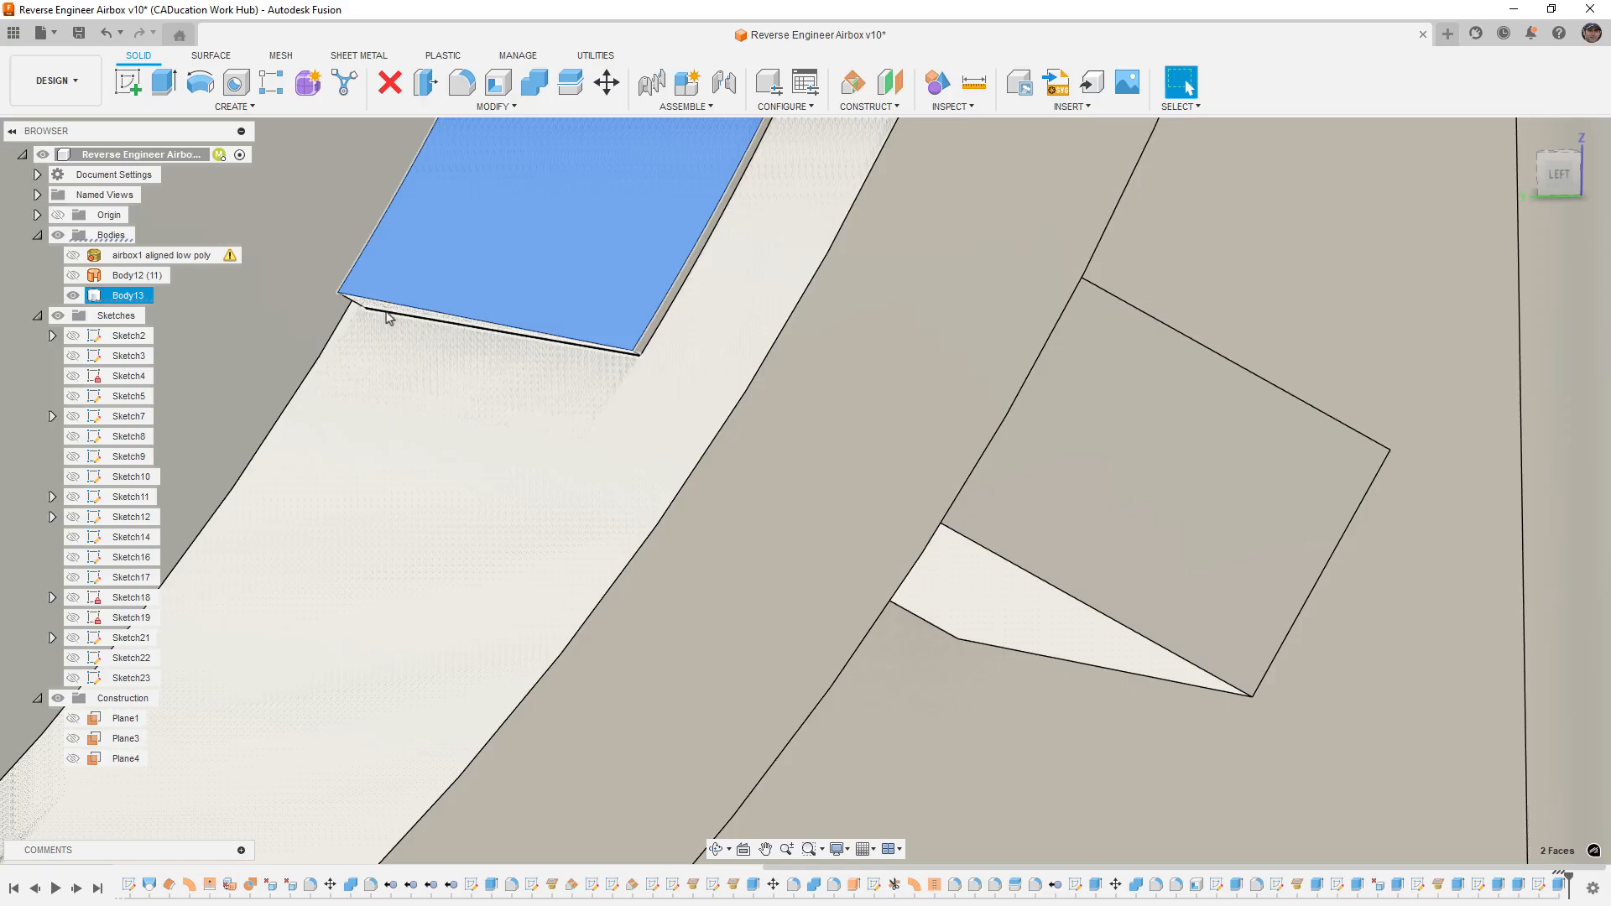
scroll(387, 312, up, 3)
ctrl+click(384, 303)
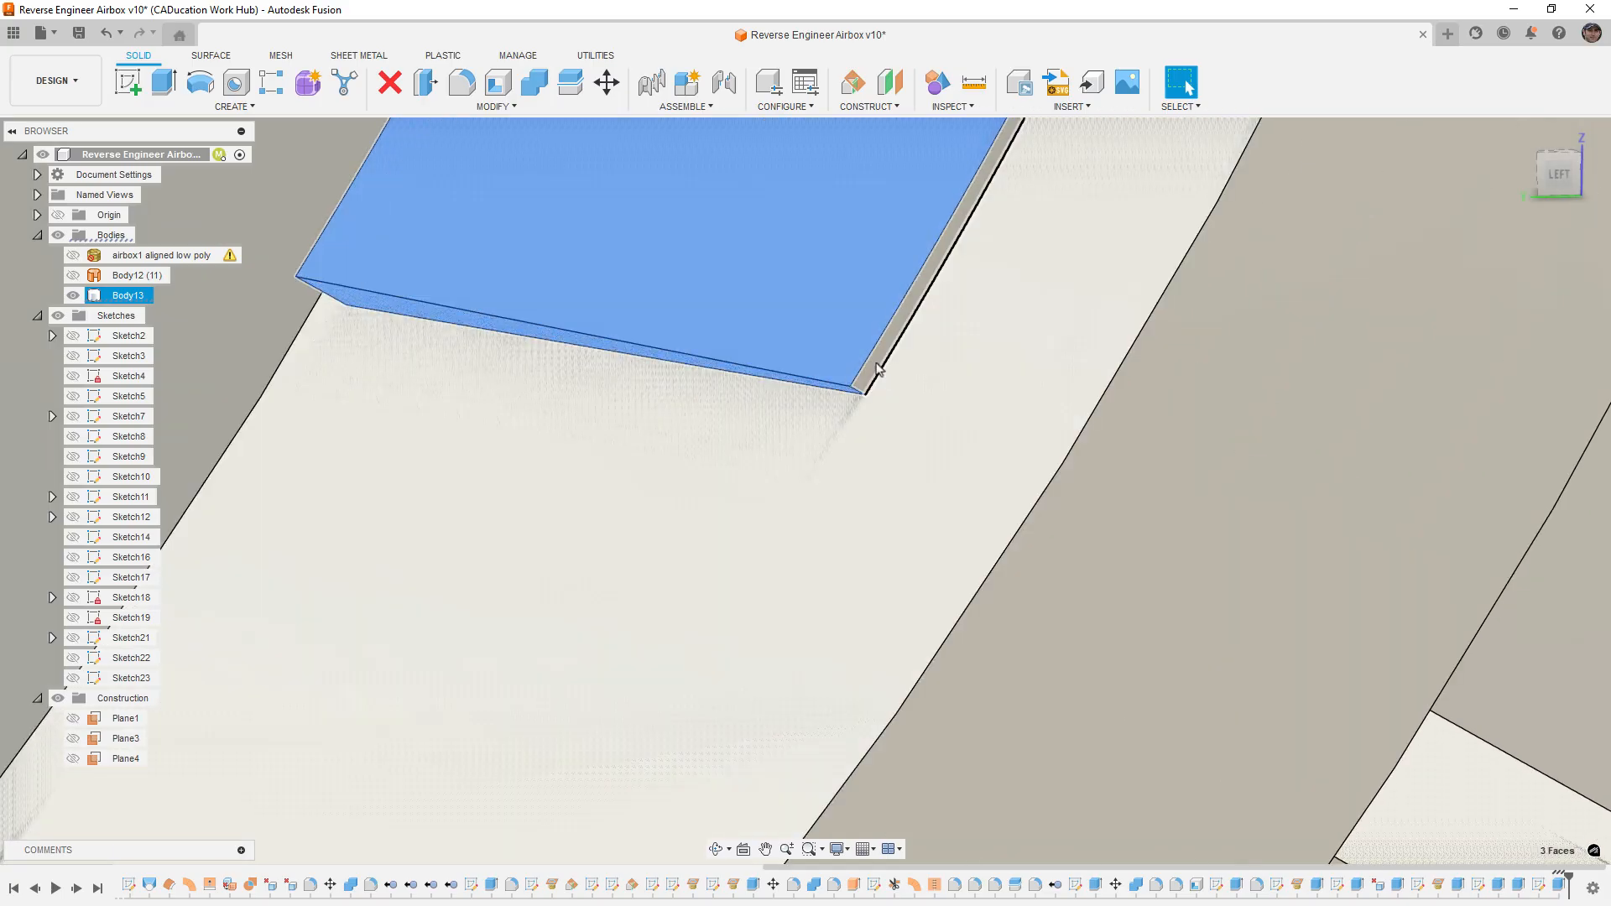
scroll(875, 364, up, 2)
ctrl+click(878, 363)
scroll(880, 372, down, 6)
shift+middle_drag(729, 317, 758, 330)
scroll(760, 344, down, 7)
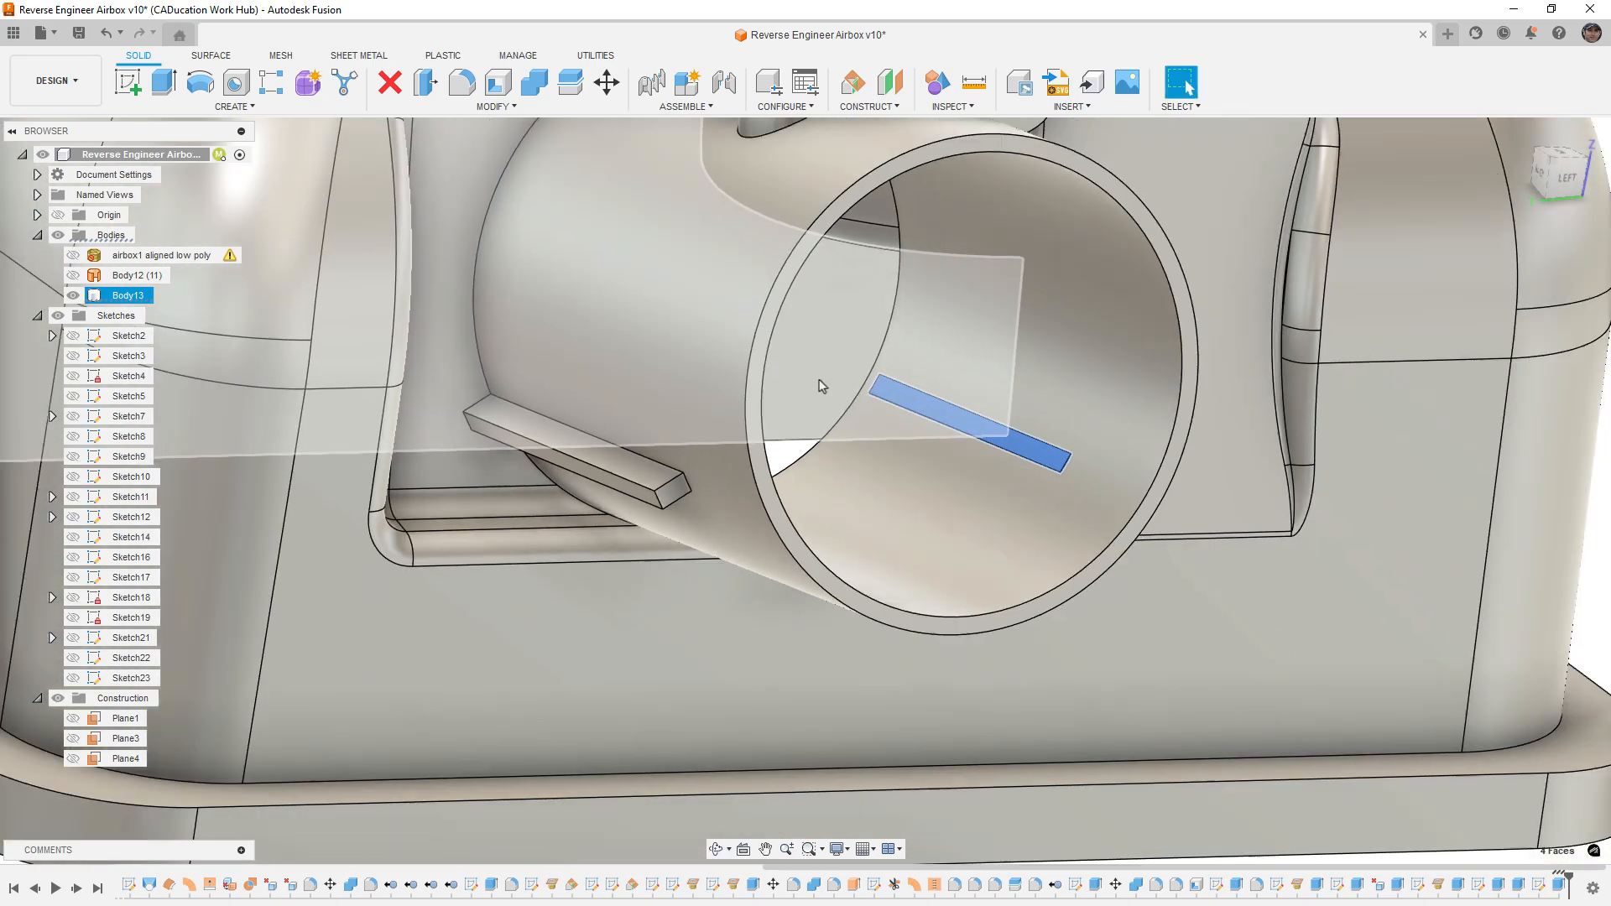
scroll(823, 386, down, 2)
shift+middle_drag(825, 390, 989, 345)
scroll(847, 342, up, 4)
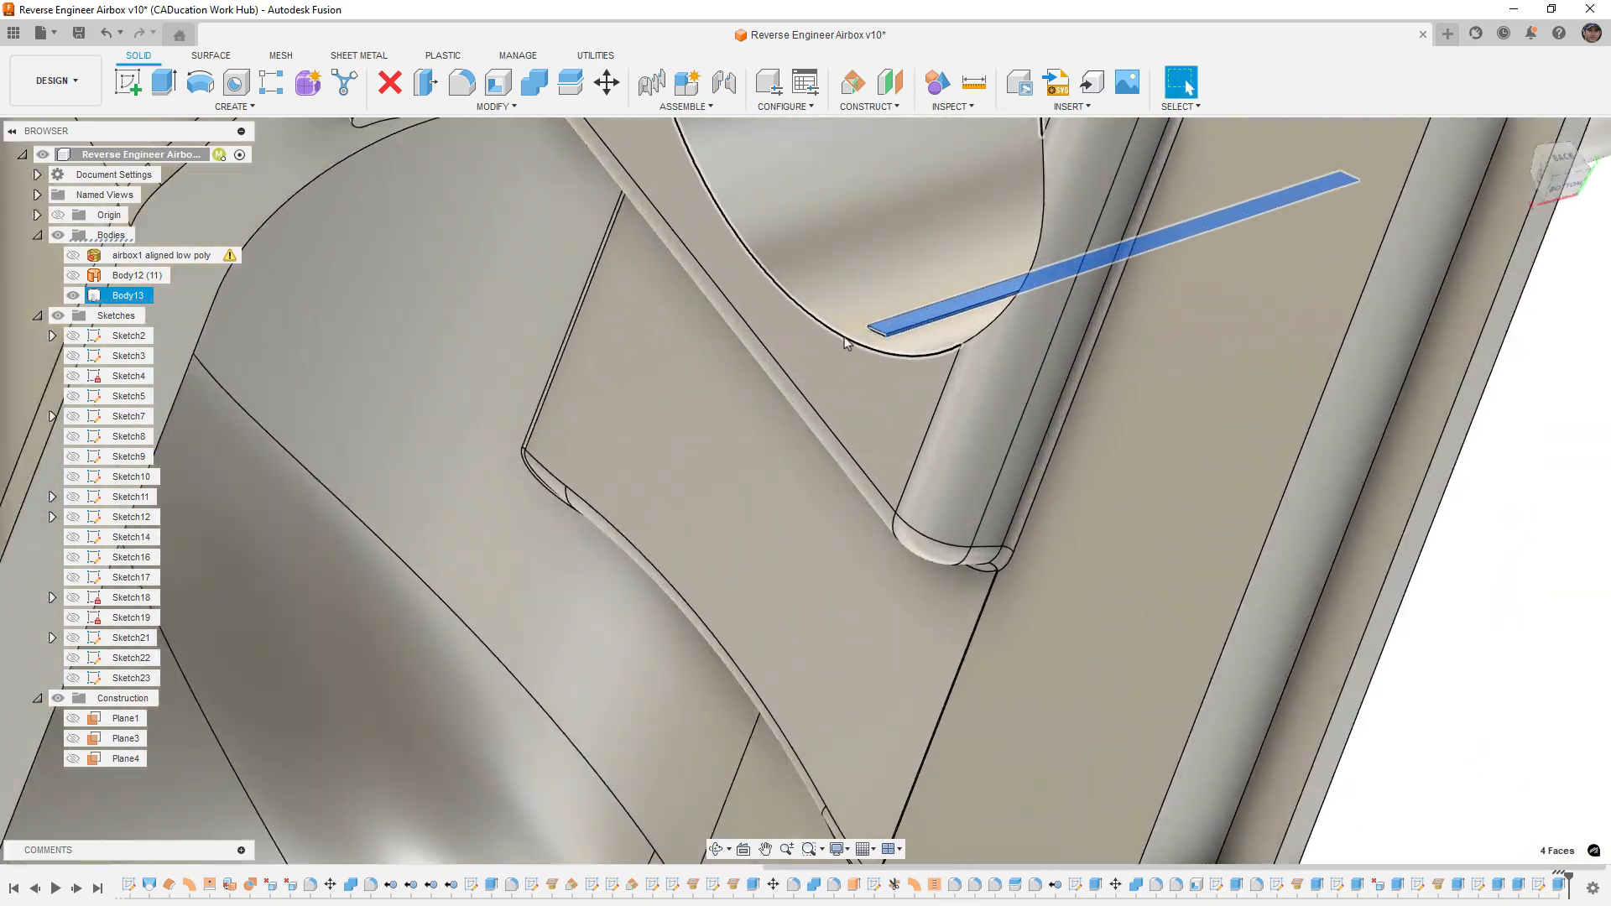
scroll(891, 341, up, 6)
ctrl+click(877, 338)
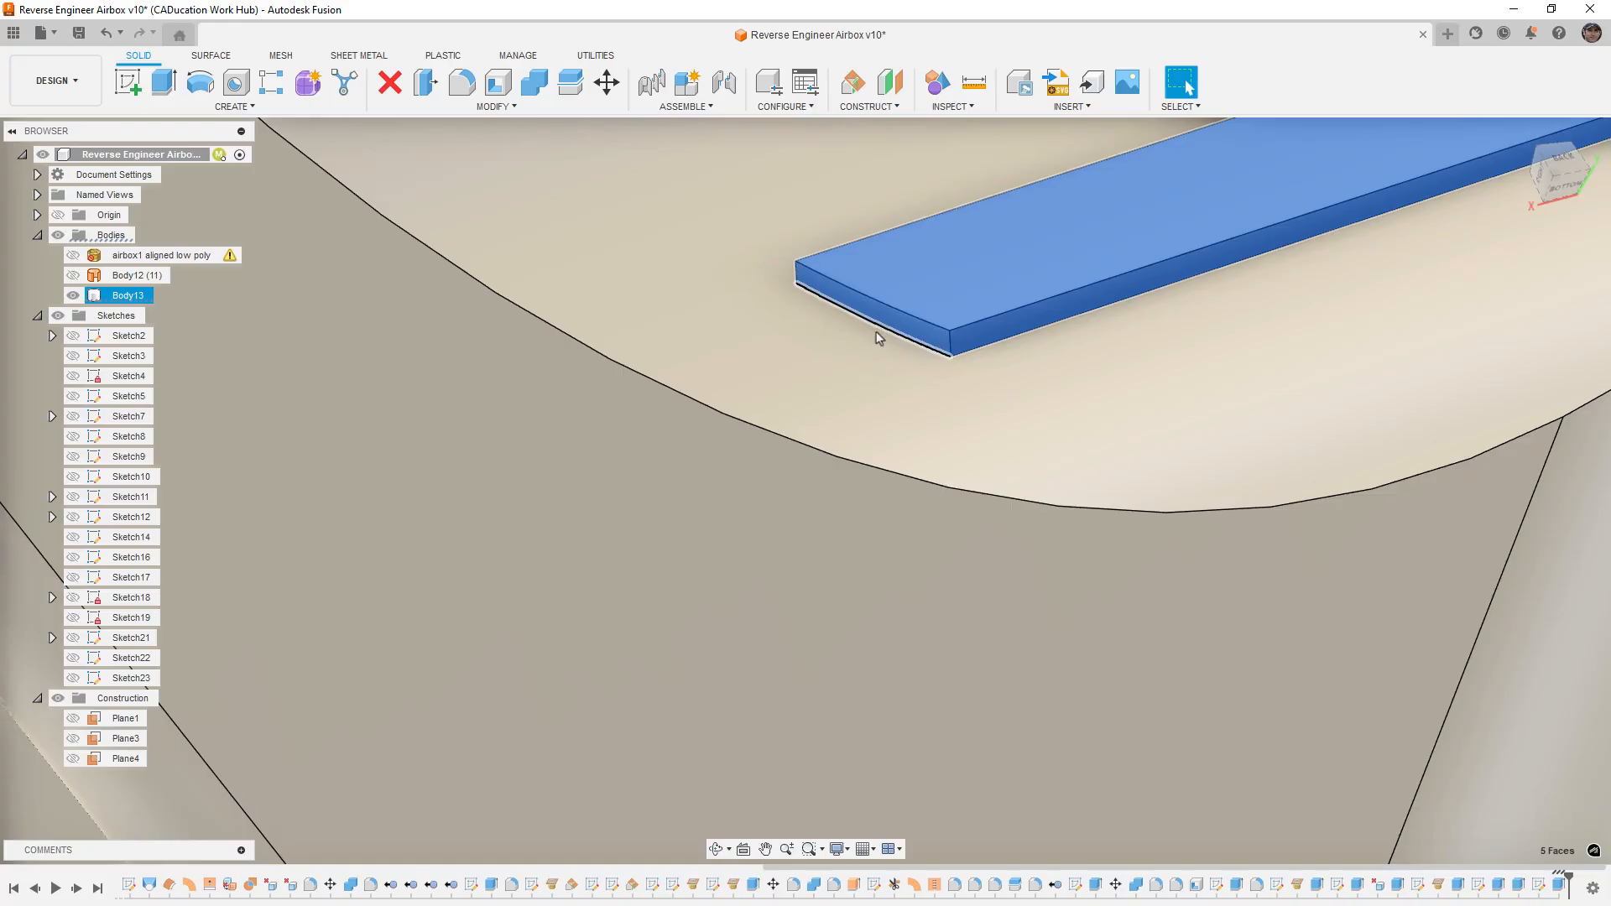
key(Delete)
Step: Delete the faces of the other tab's protrusion inside the inlet tube, including its flat face and side faces
scroll(826, 365, down, 6)
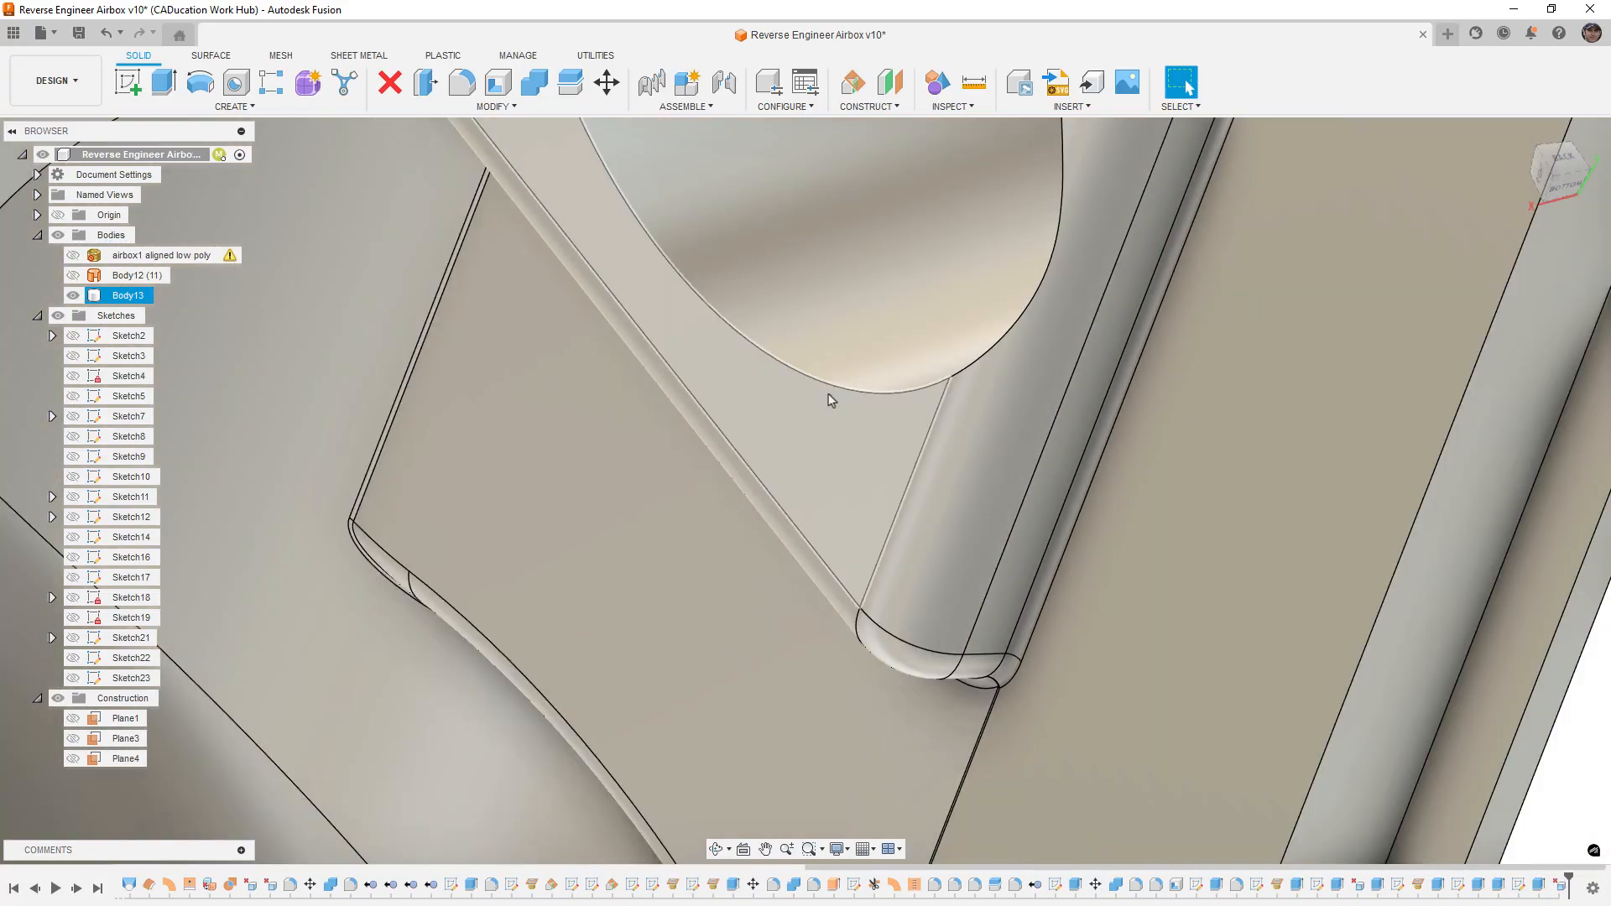
scroll(831, 400, down, 8)
shift+middle_drag(915, 344, 723, 421)
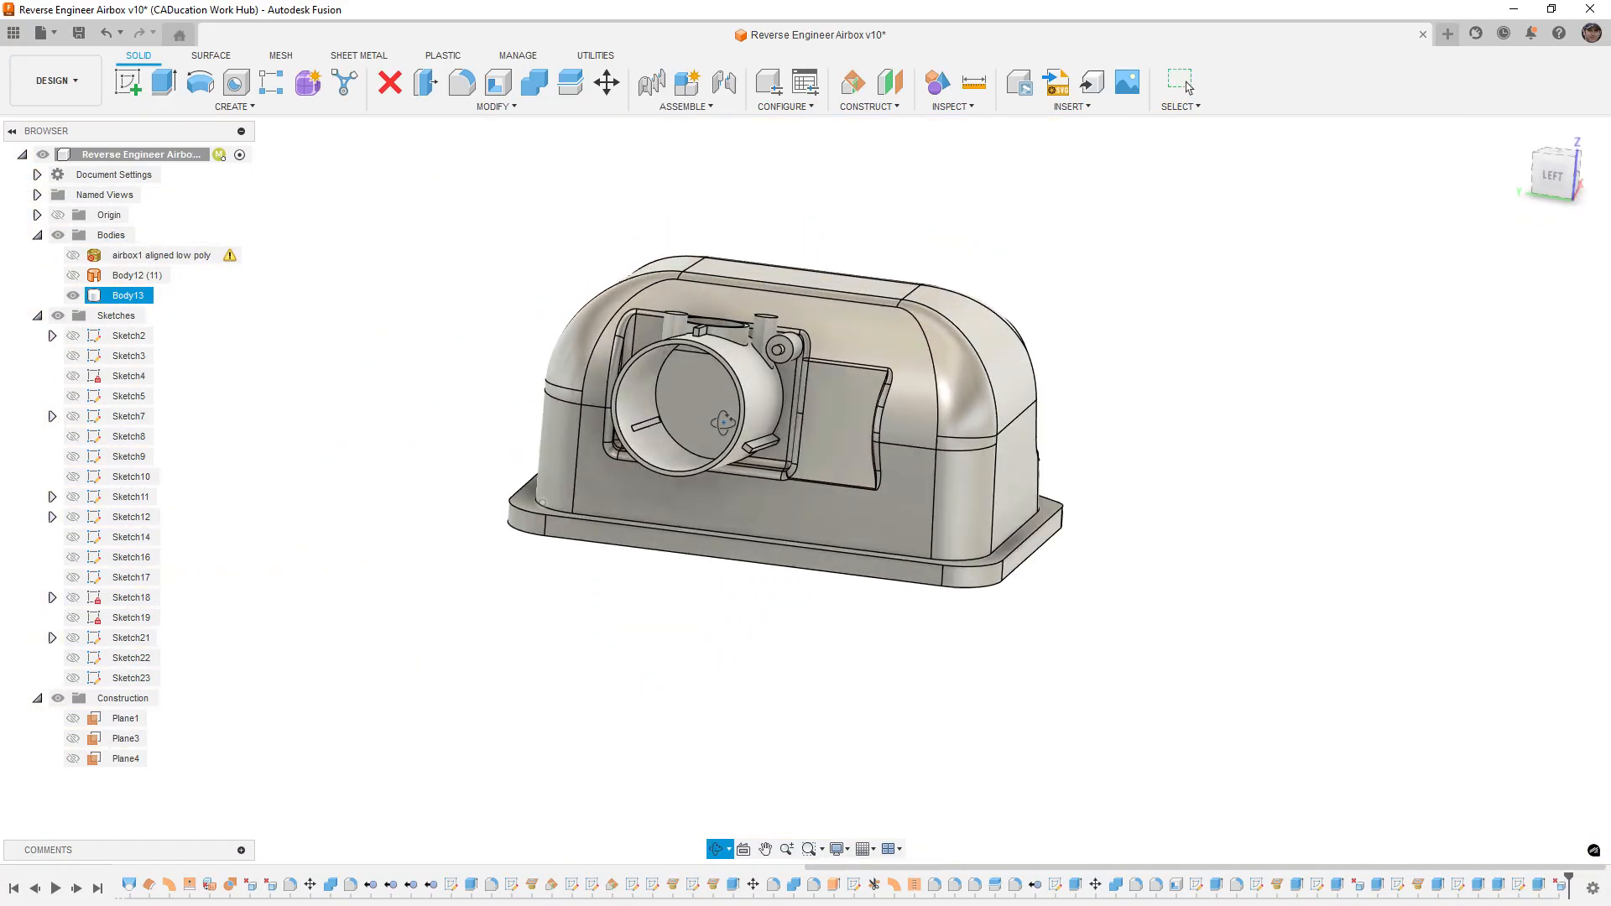
scroll(658, 445, up, 10)
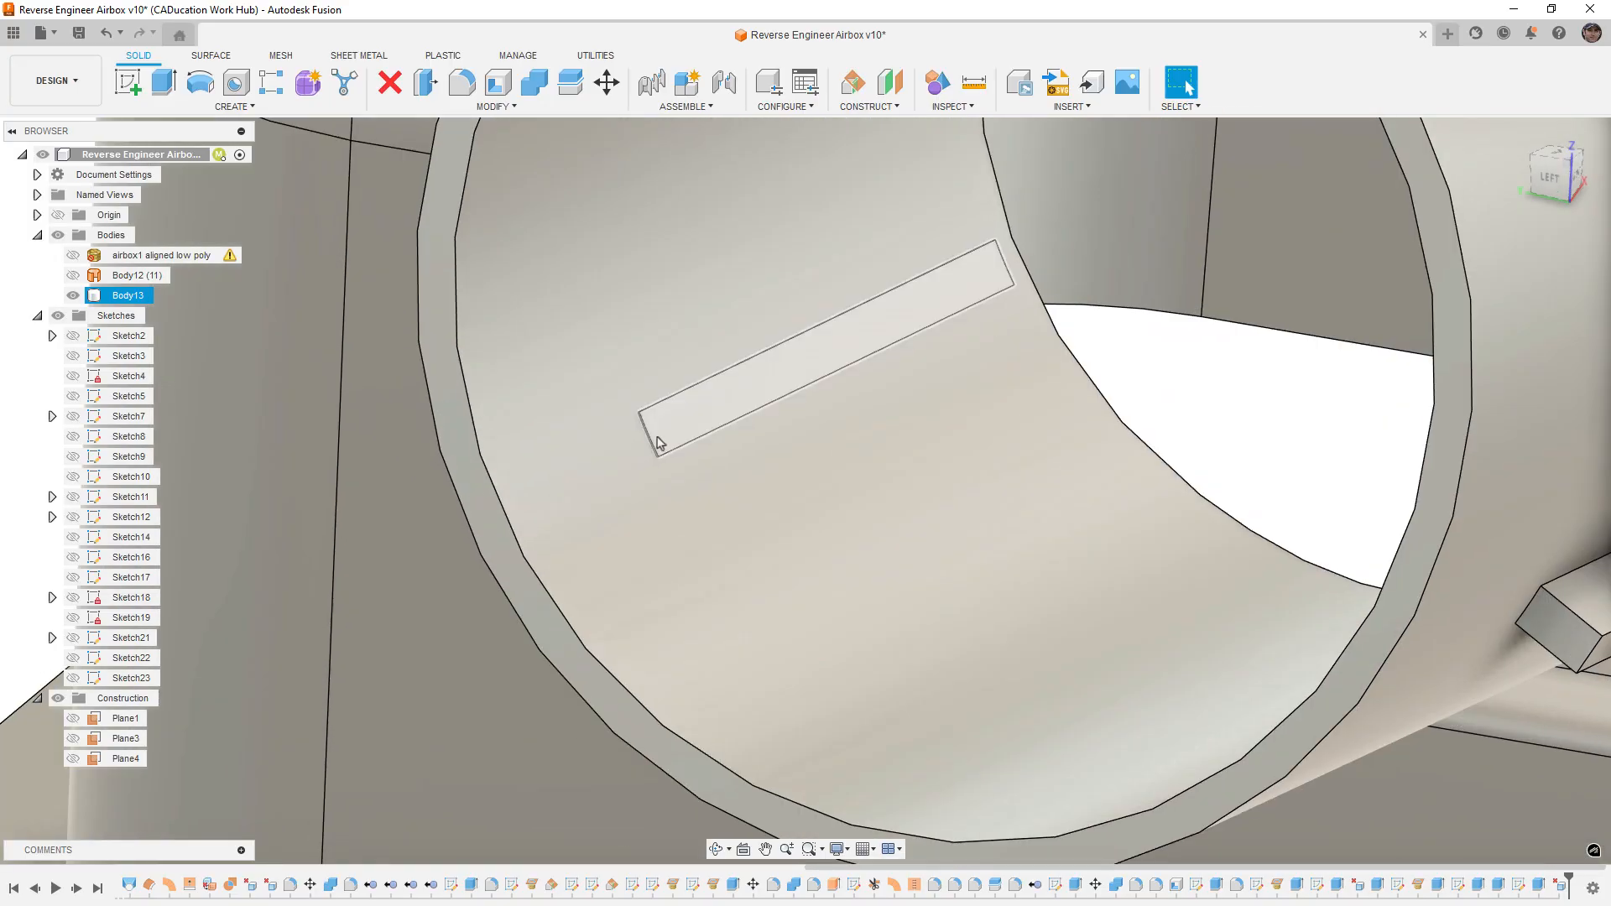
scroll(659, 444, up, 8)
click(595, 343)
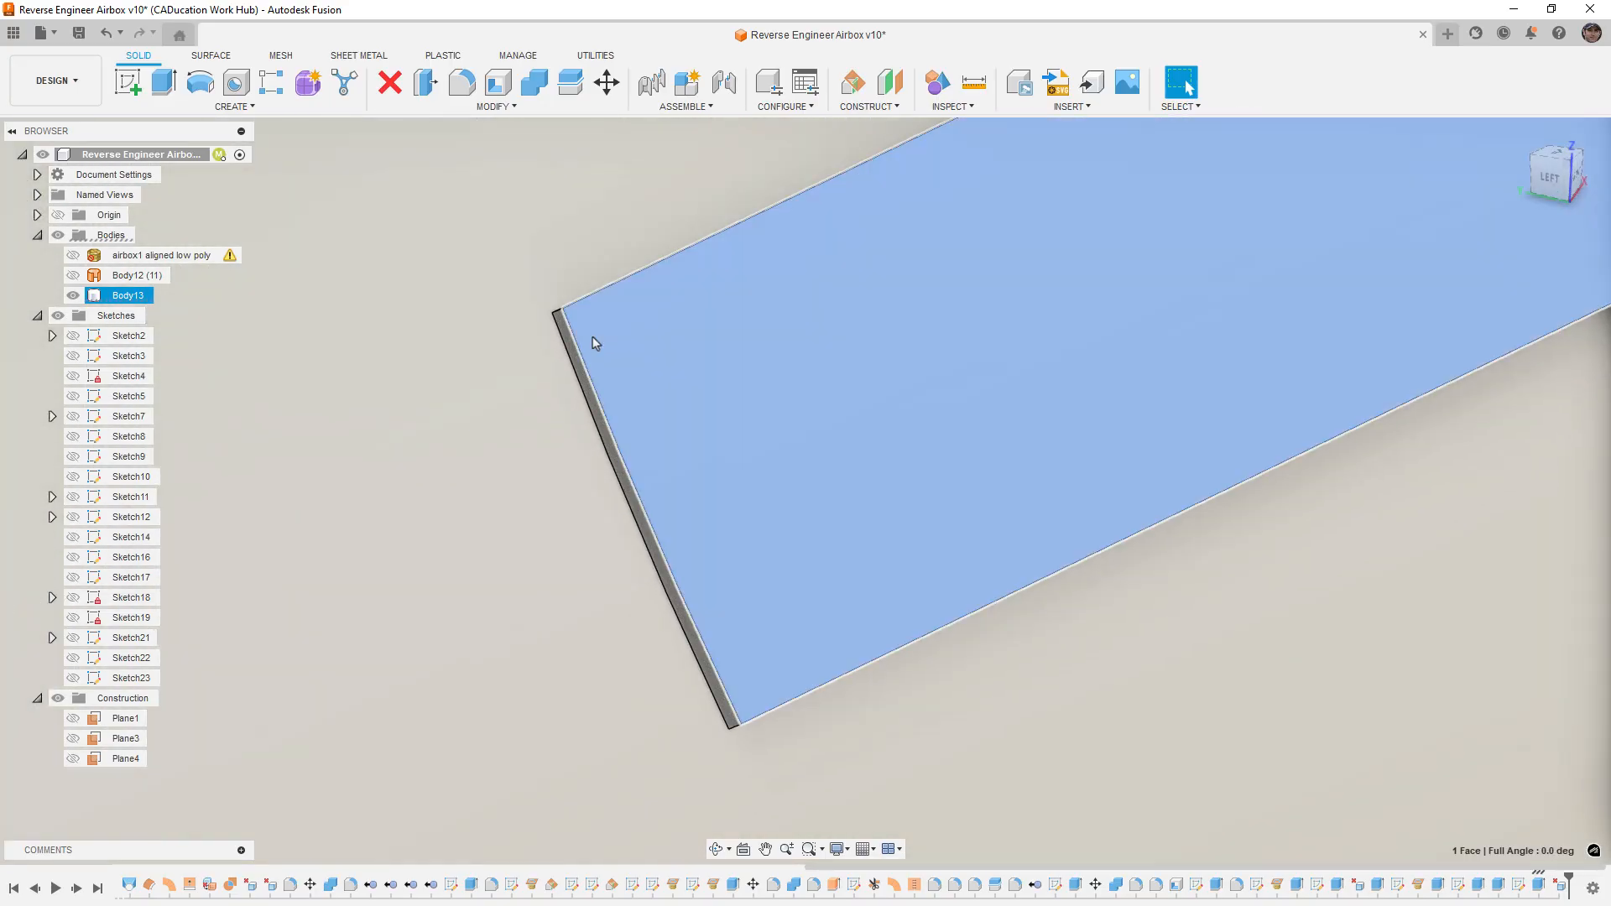
shift+middle_drag(593, 337, 606, 343)
scroll(610, 346, down, 2)
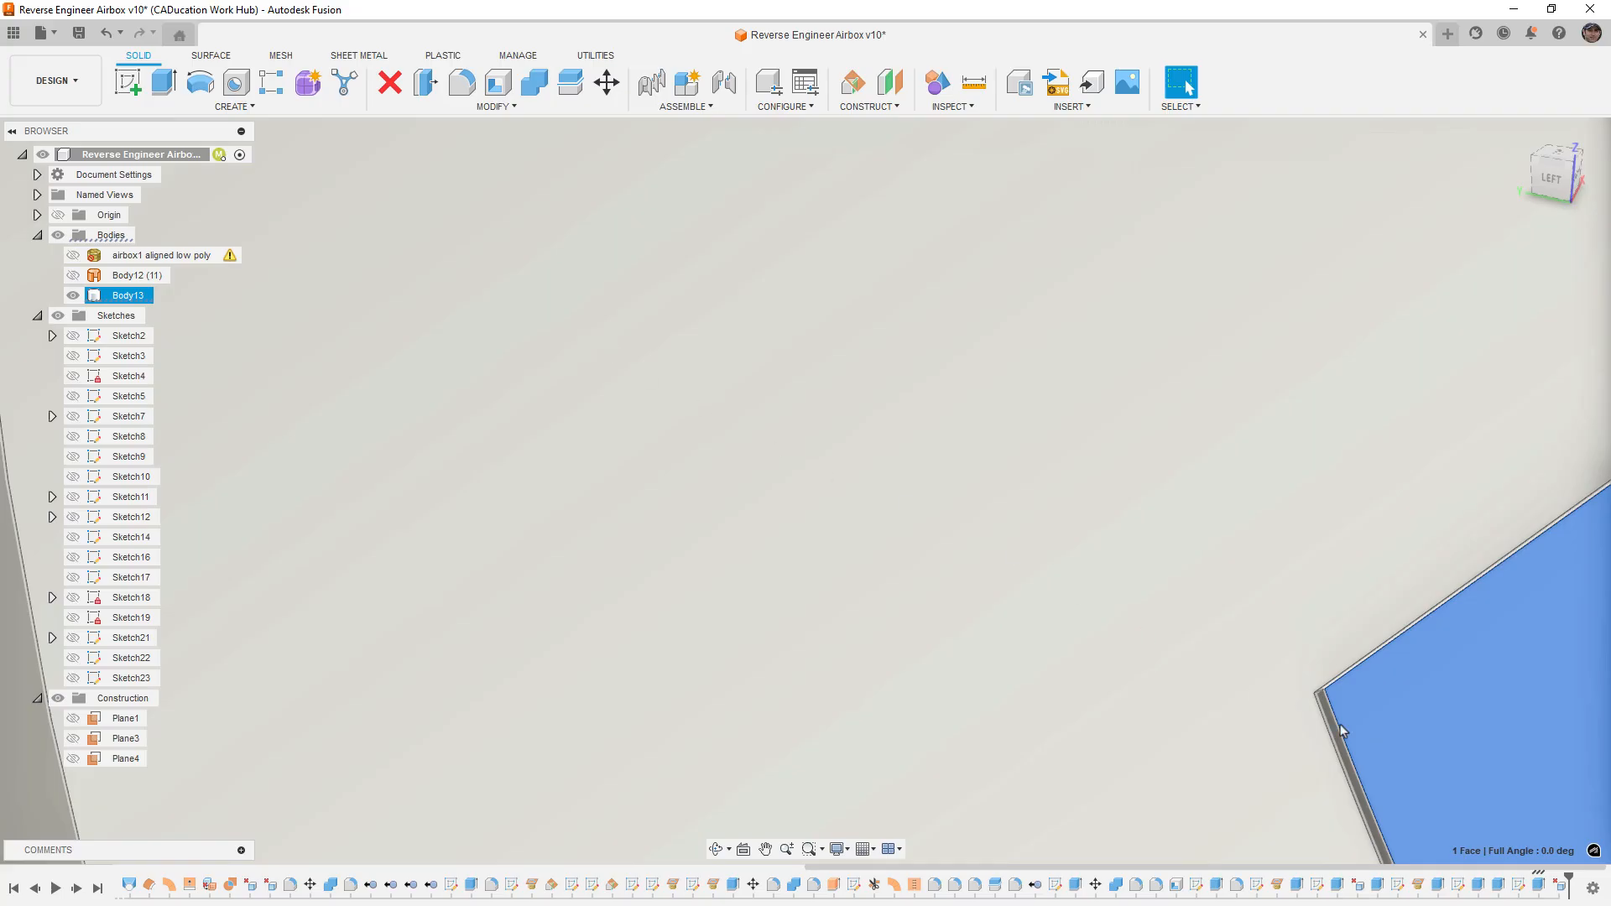
middle_drag(1340, 723, 998, 366)
scroll(976, 364, up, 4)
ctrl+click(978, 367)
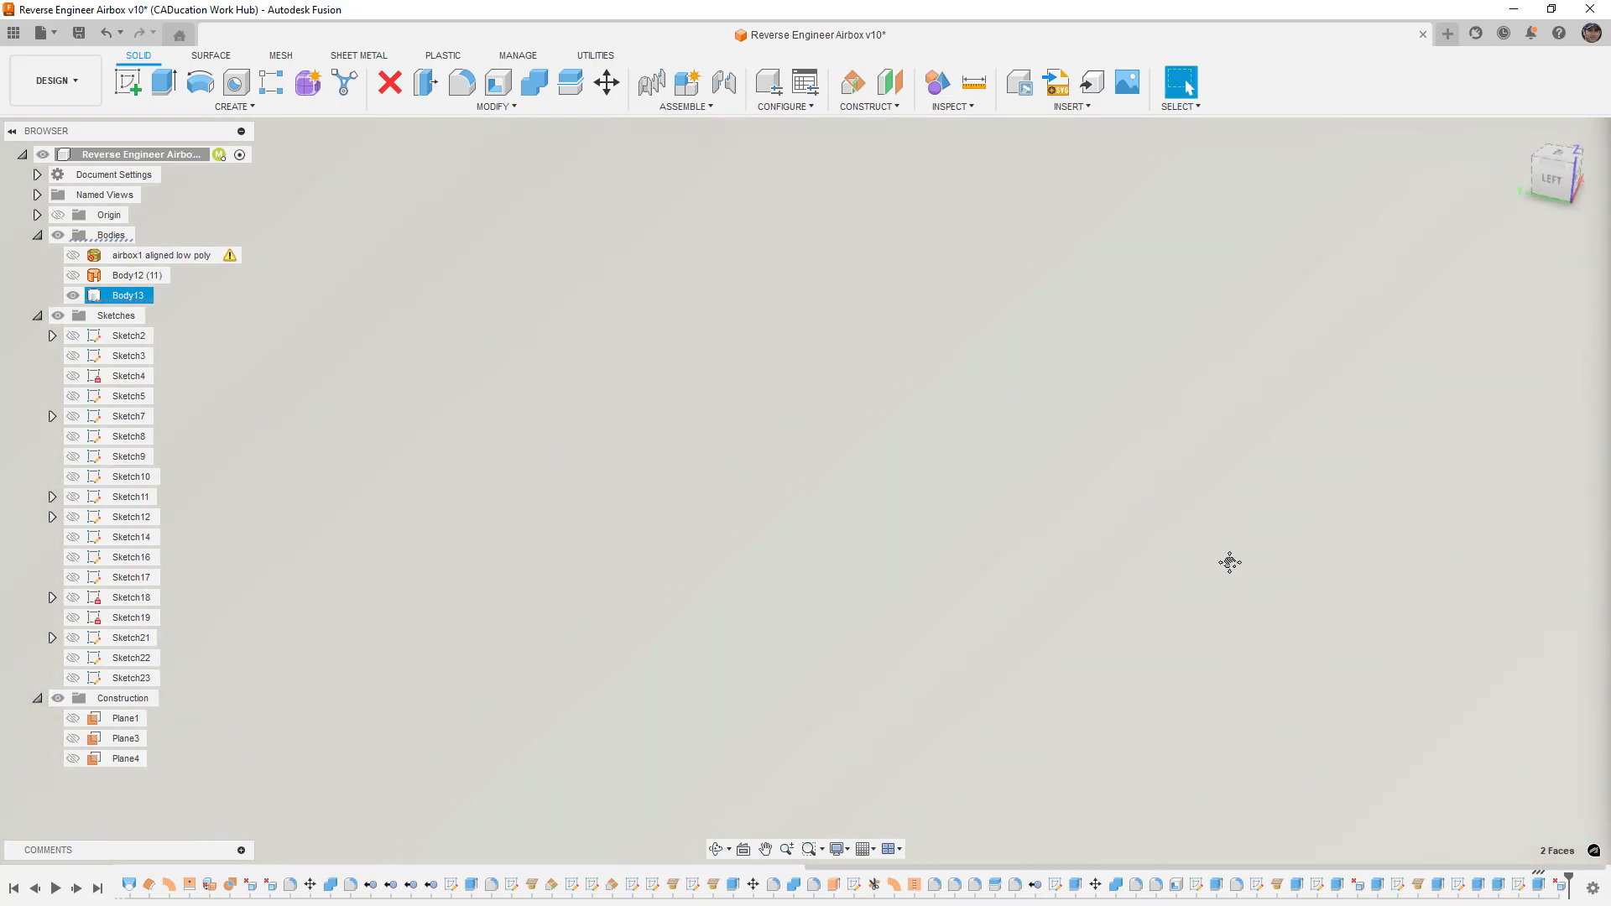
middle_drag(1229, 562, 791, 339)
middle_drag(1079, 712, 870, 457)
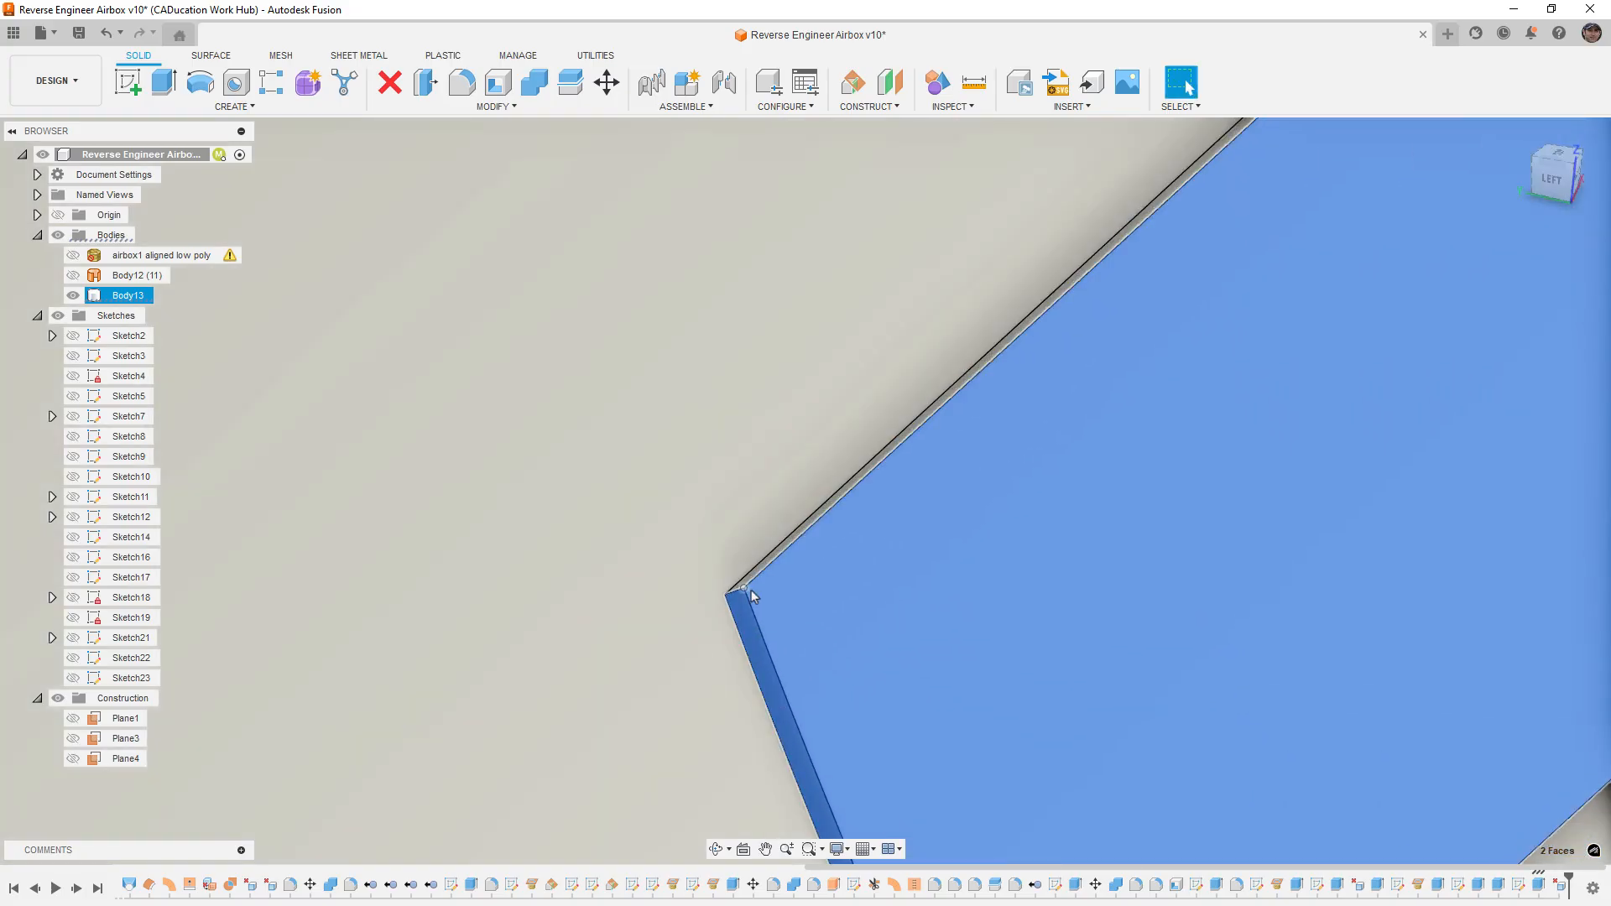
scroll(747, 590, up, 4)
ctrl+click(742, 537)
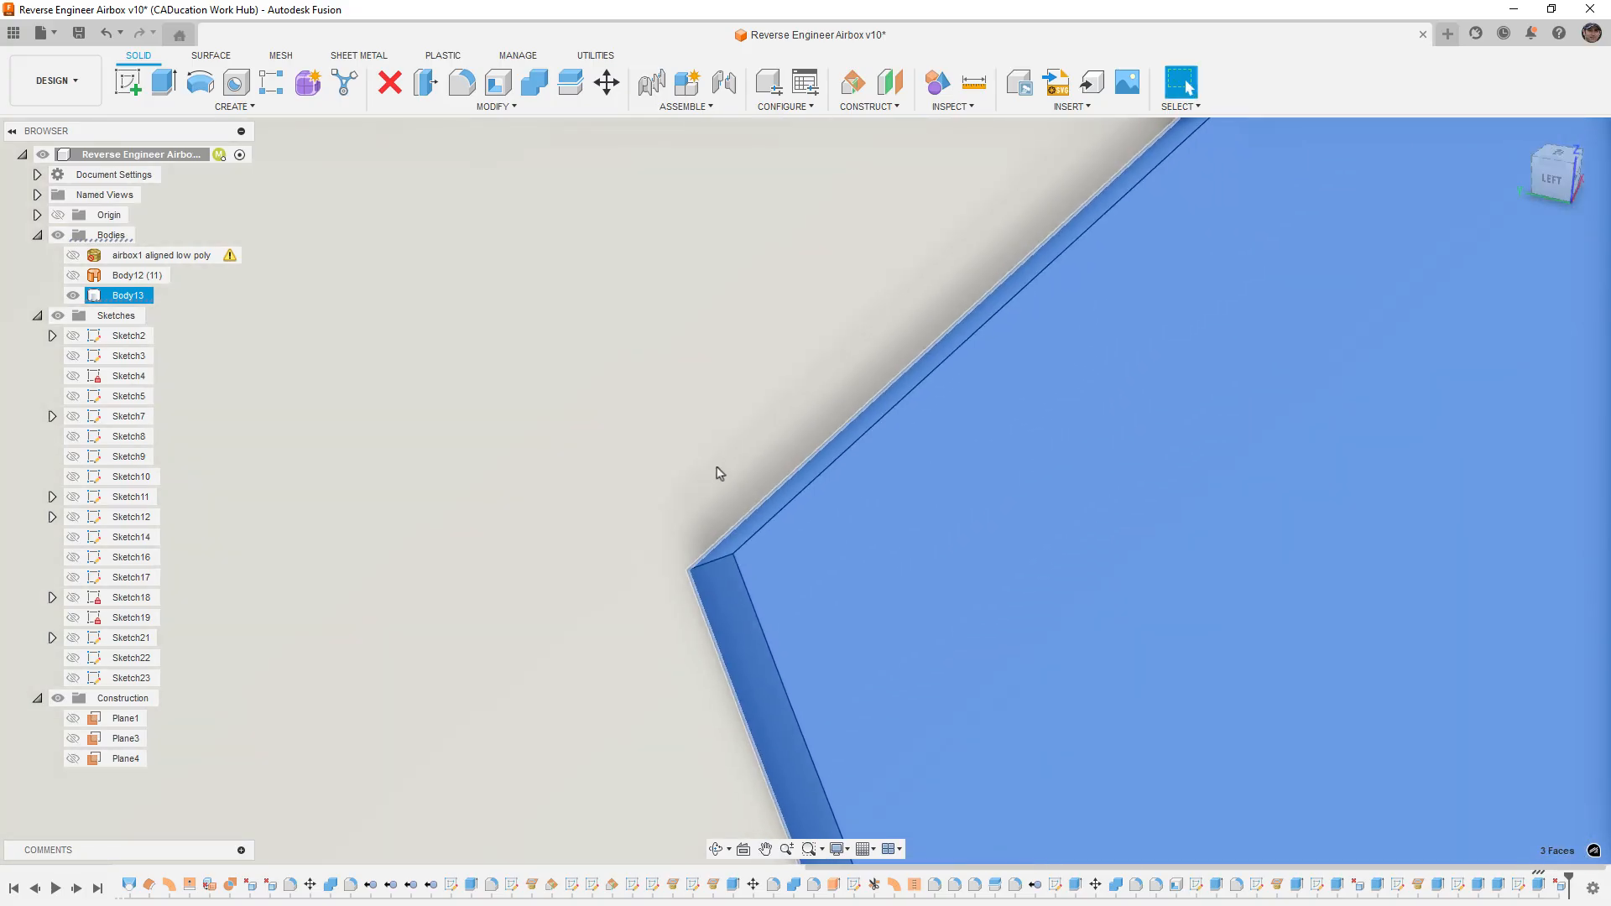
shift+middle_drag(719, 474, 868, 635)
shift+middle_drag(779, 293, 712, 888)
scroll(703, 745, down, 6)
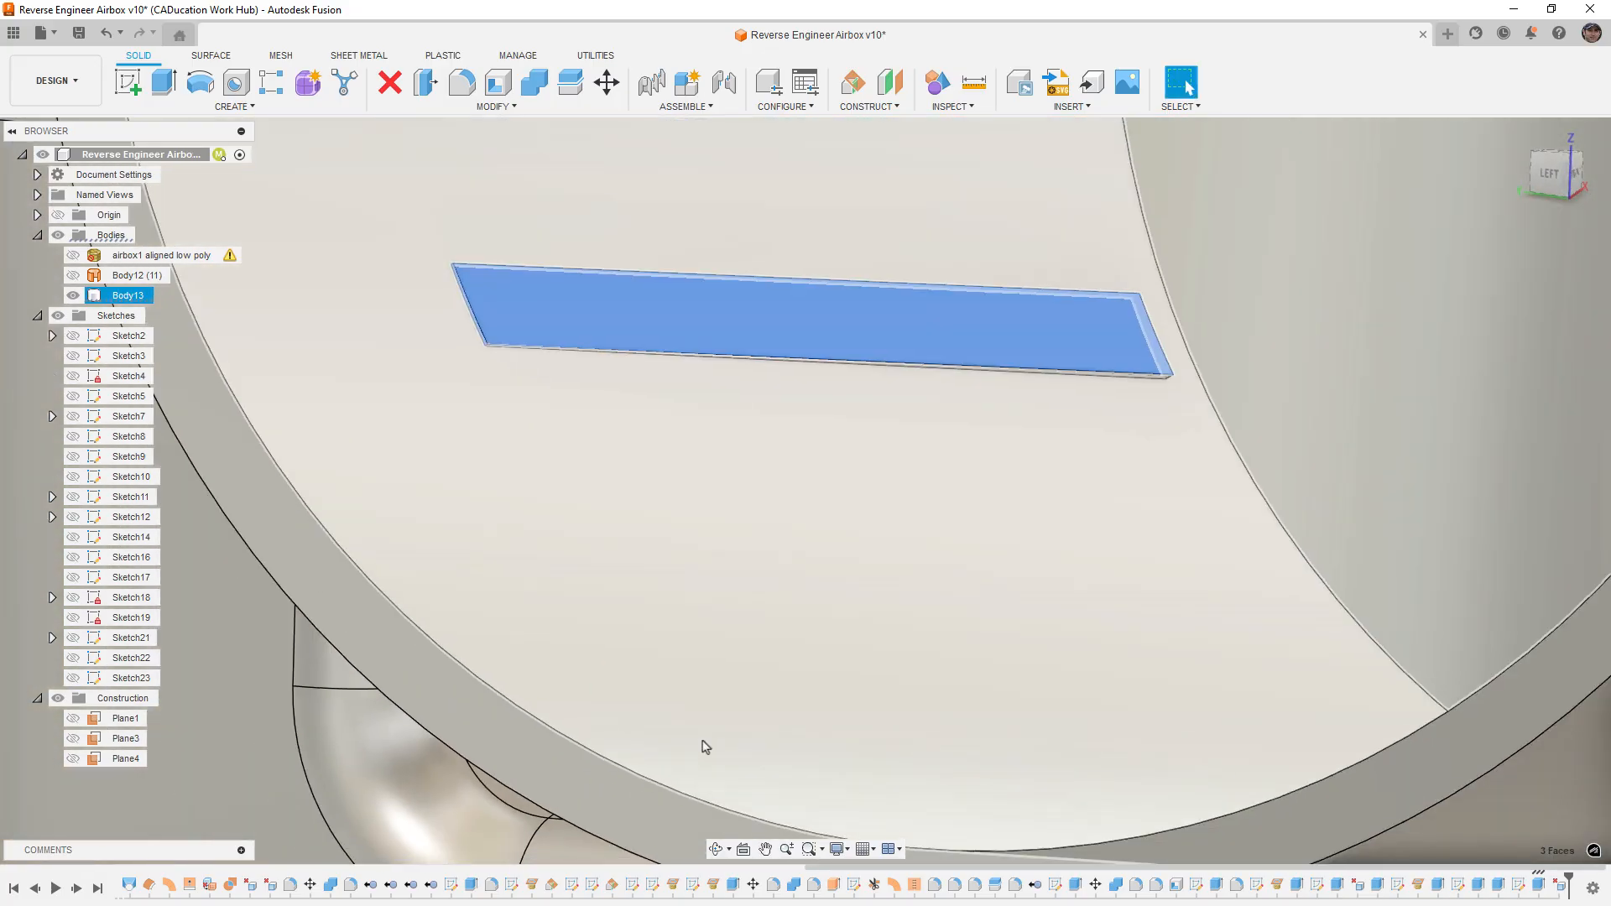
shift+middle_drag(635, 510, 635, 417)
scroll(635, 362, up, 3)
scroll(606, 368, up, 6)
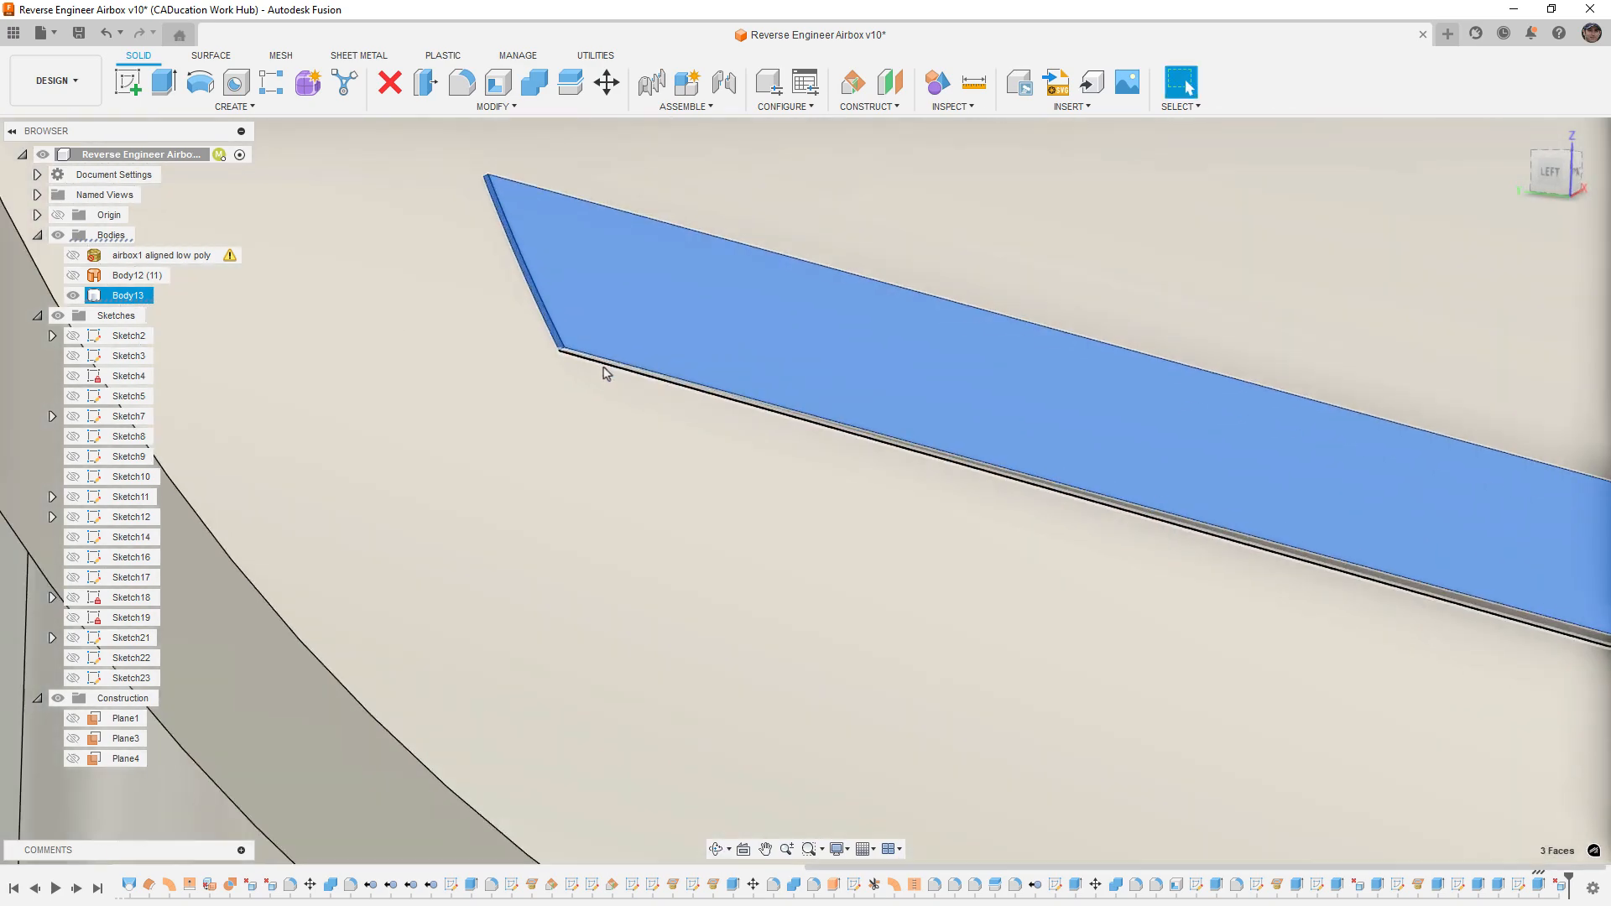
scroll(798, 453, down, 8)
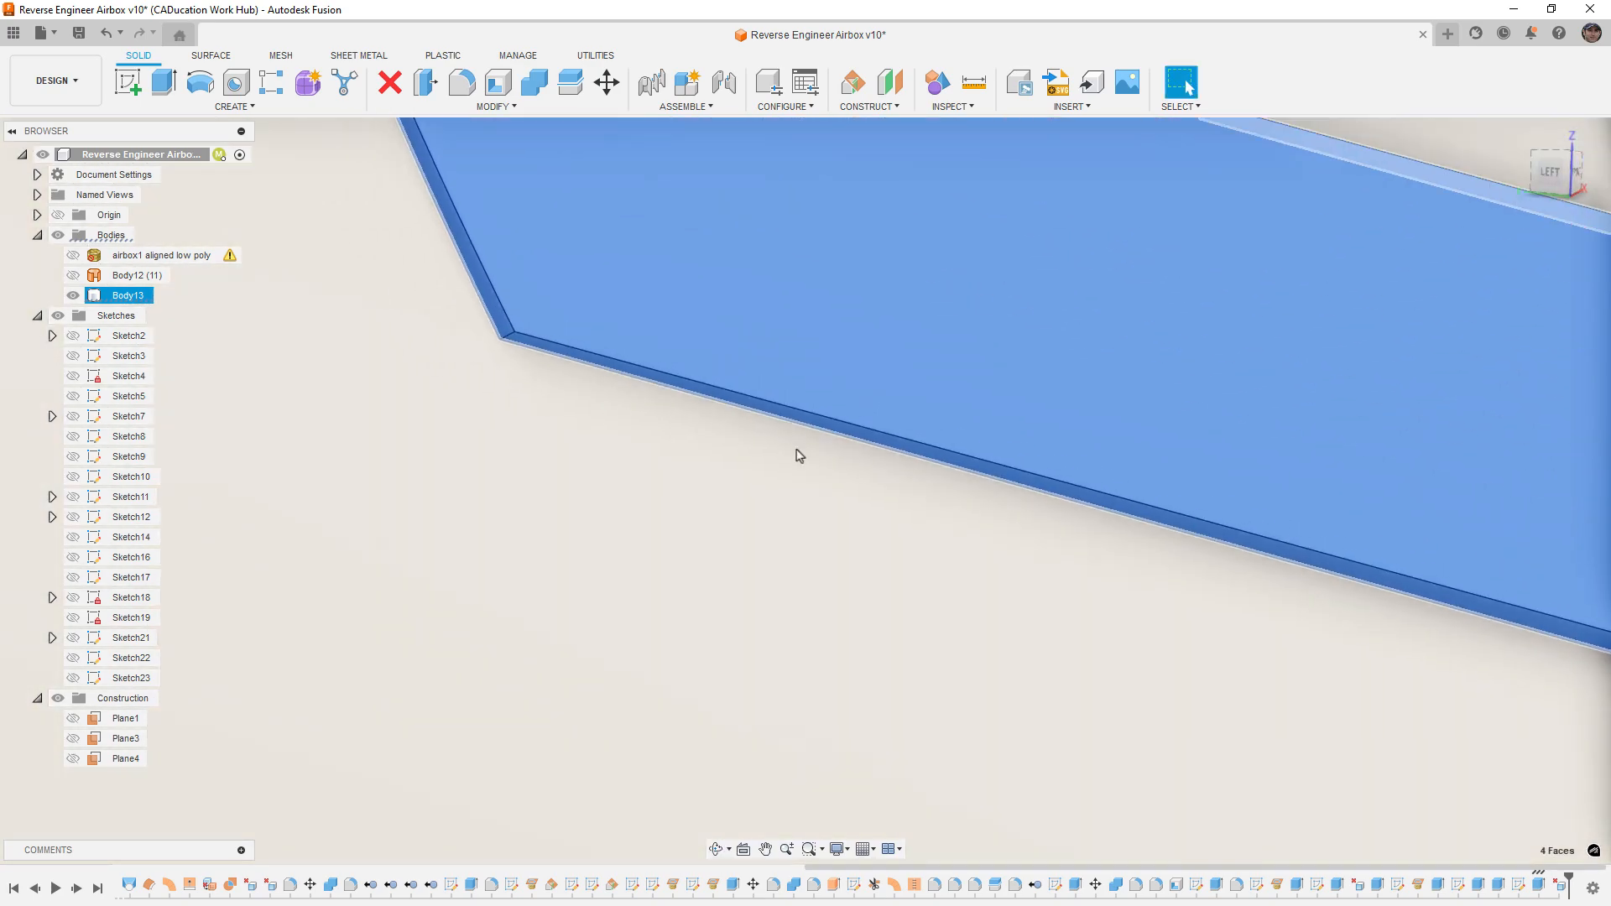
scroll(867, 489, down, 4)
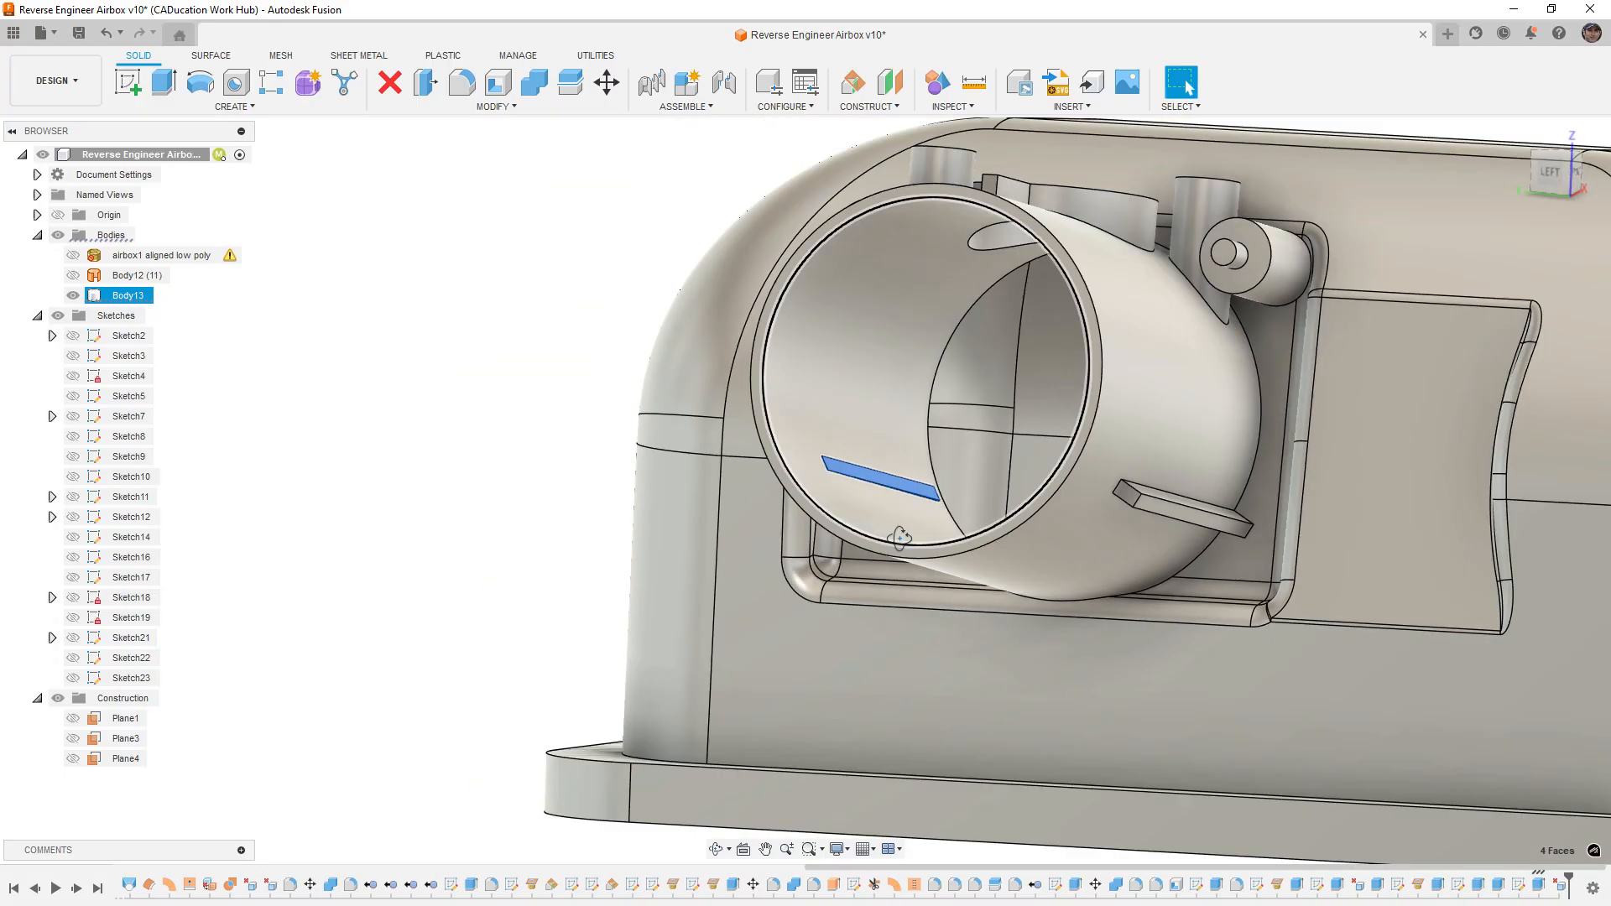
shift+middle_drag(866, 489, 1089, 315)
scroll(854, 641, up, 3)
scroll(808, 602, up, 3)
scroll(808, 601, up, 4)
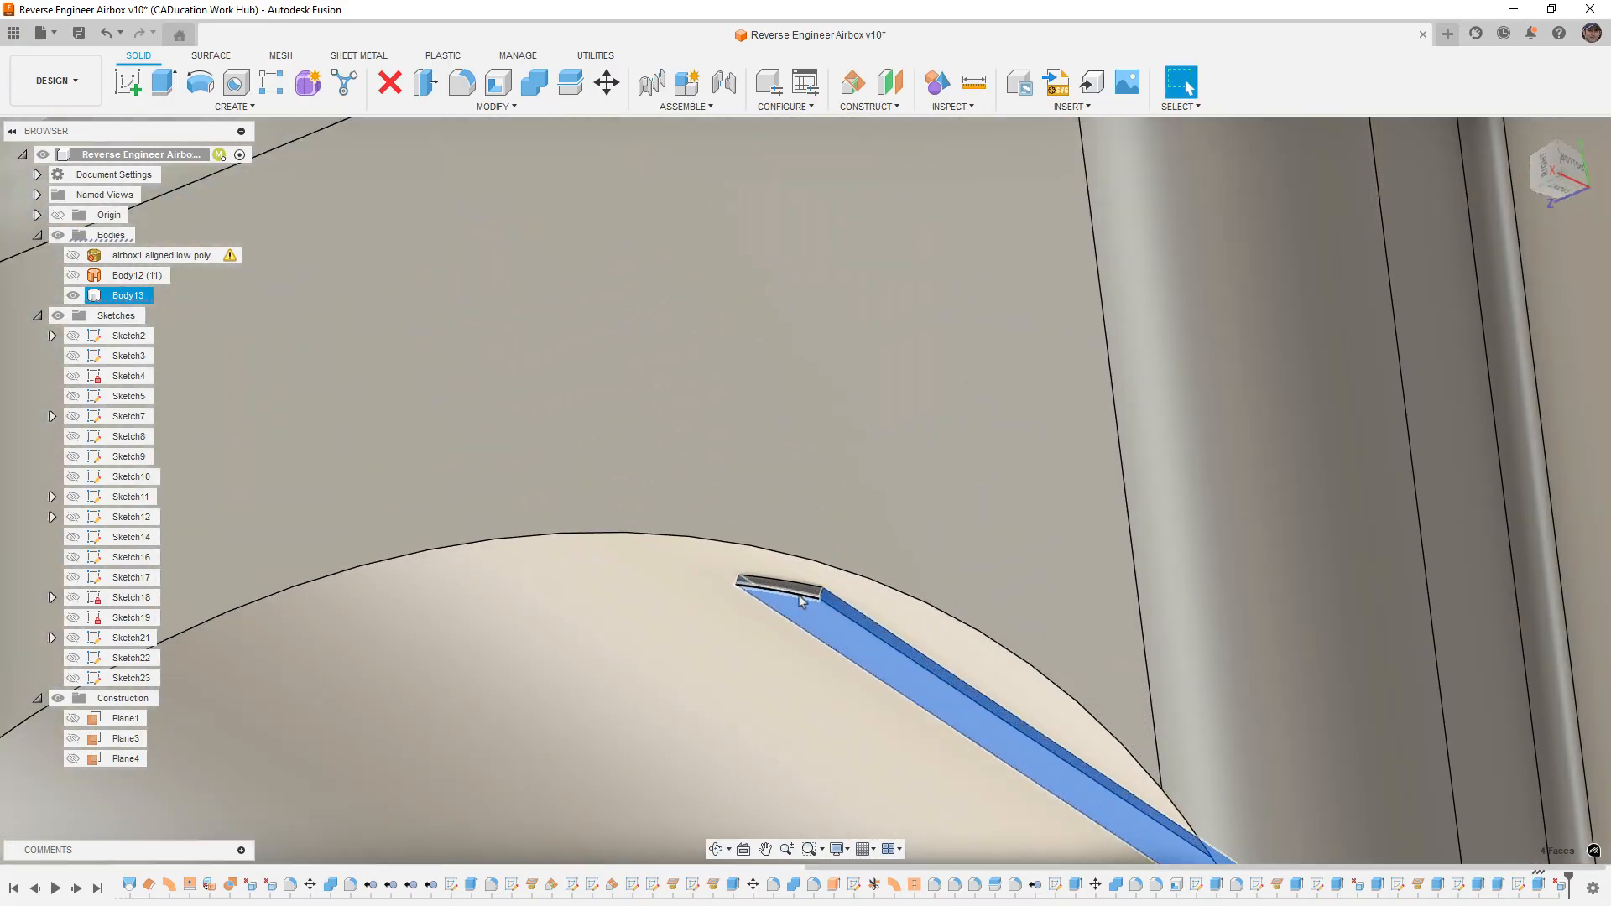
shift+middle_drag(812, 591, 607, 698)
middle_click(787, 573)
middle_click(787, 573)
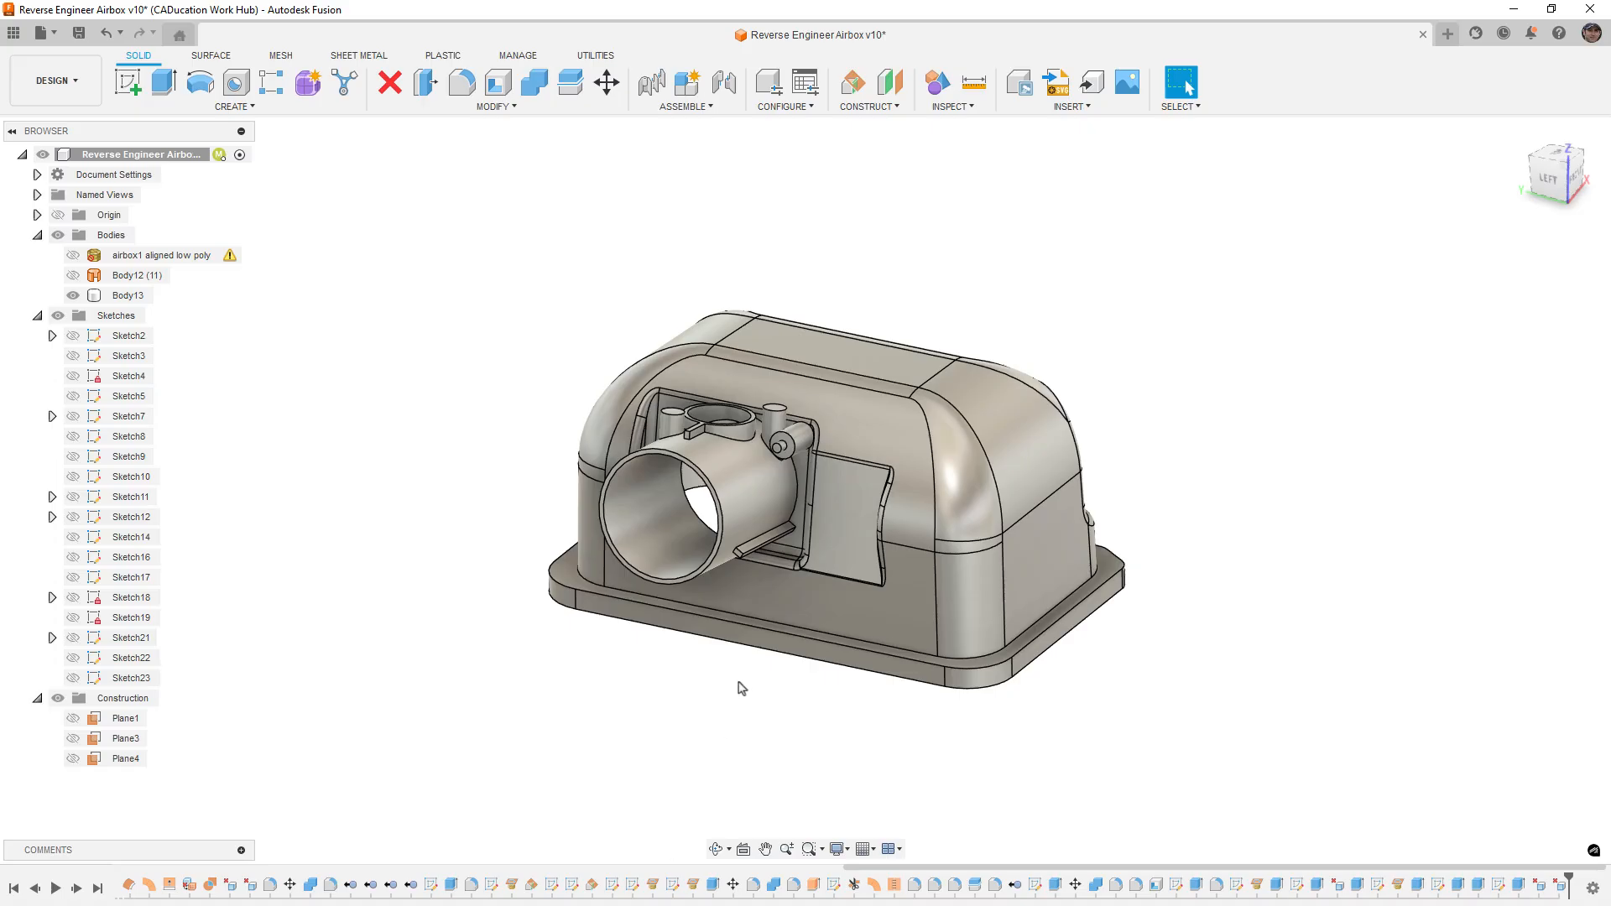
click(788, 521)
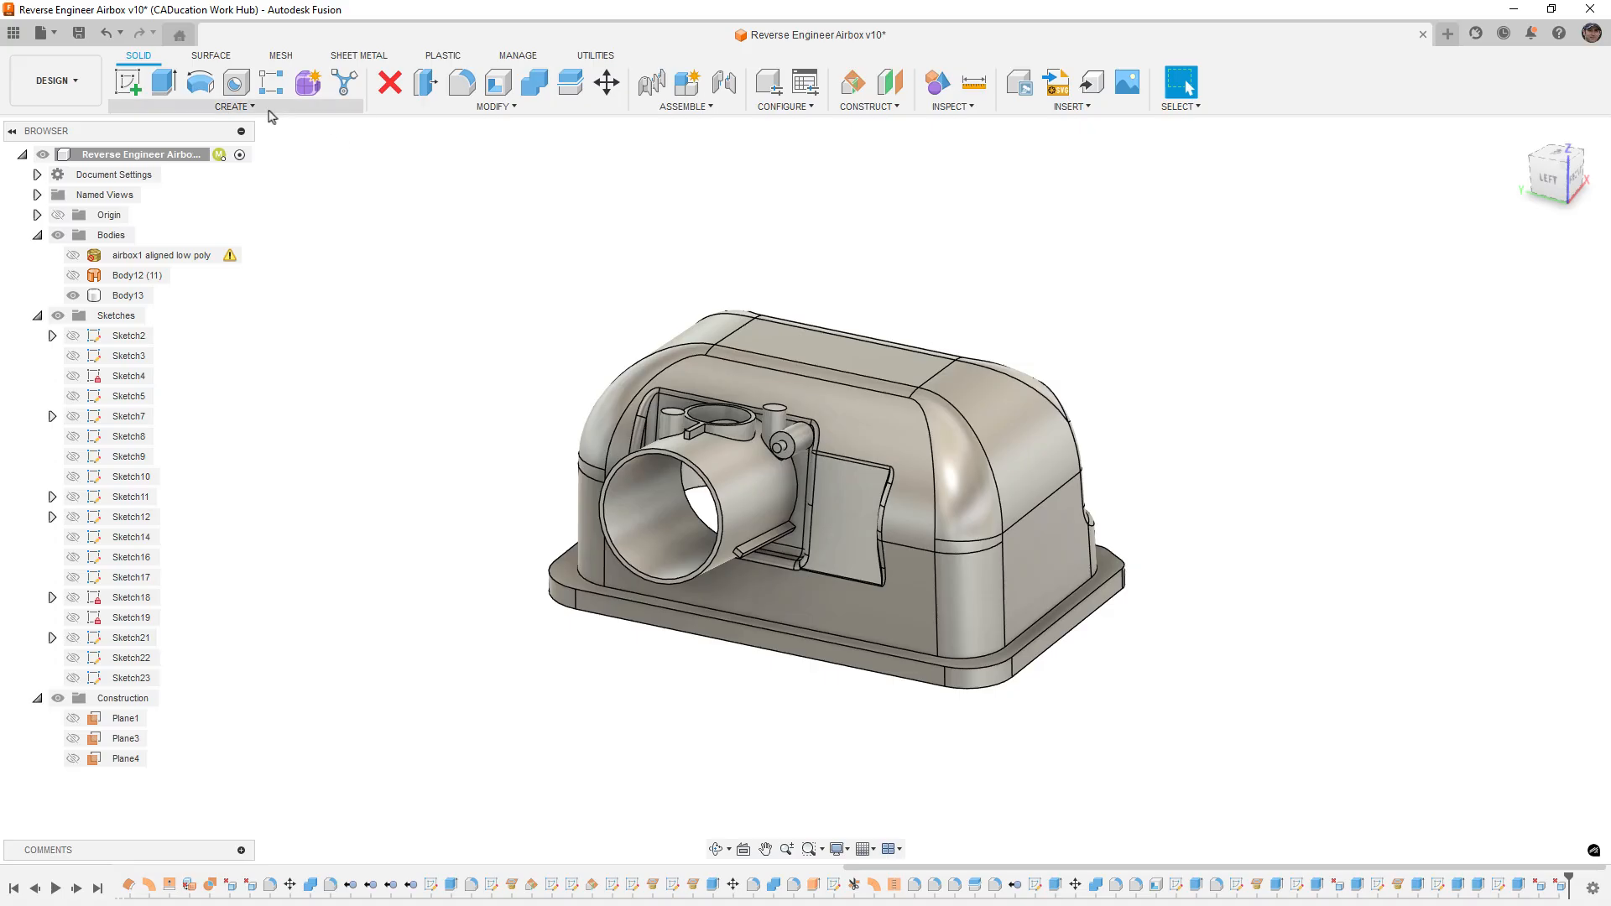
click(265, 110)
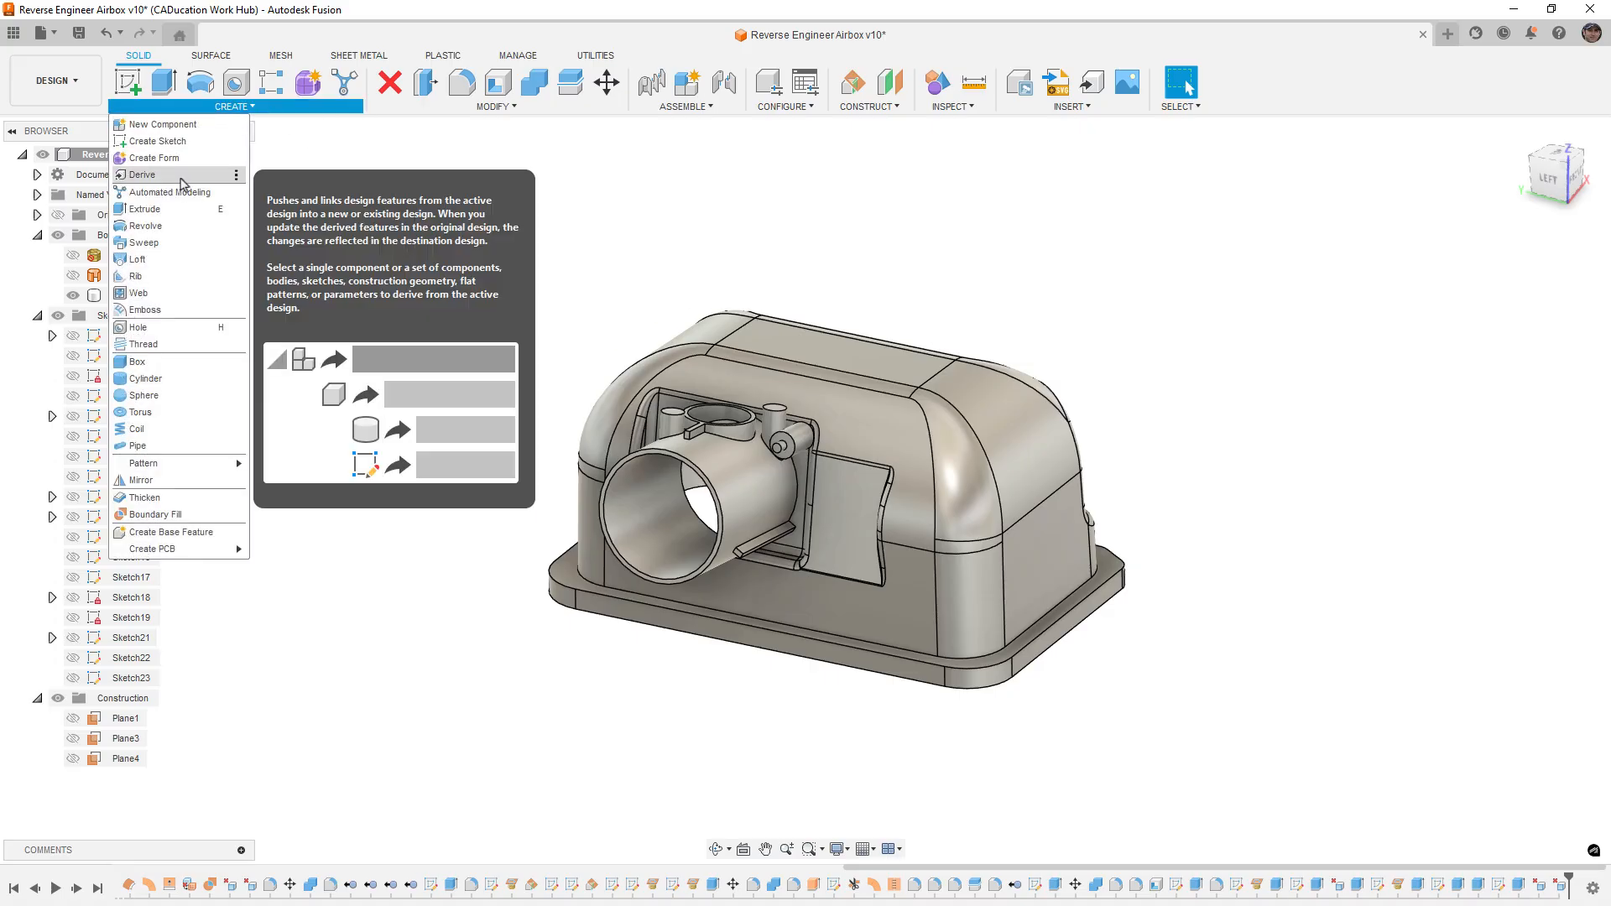
click(669, 293)
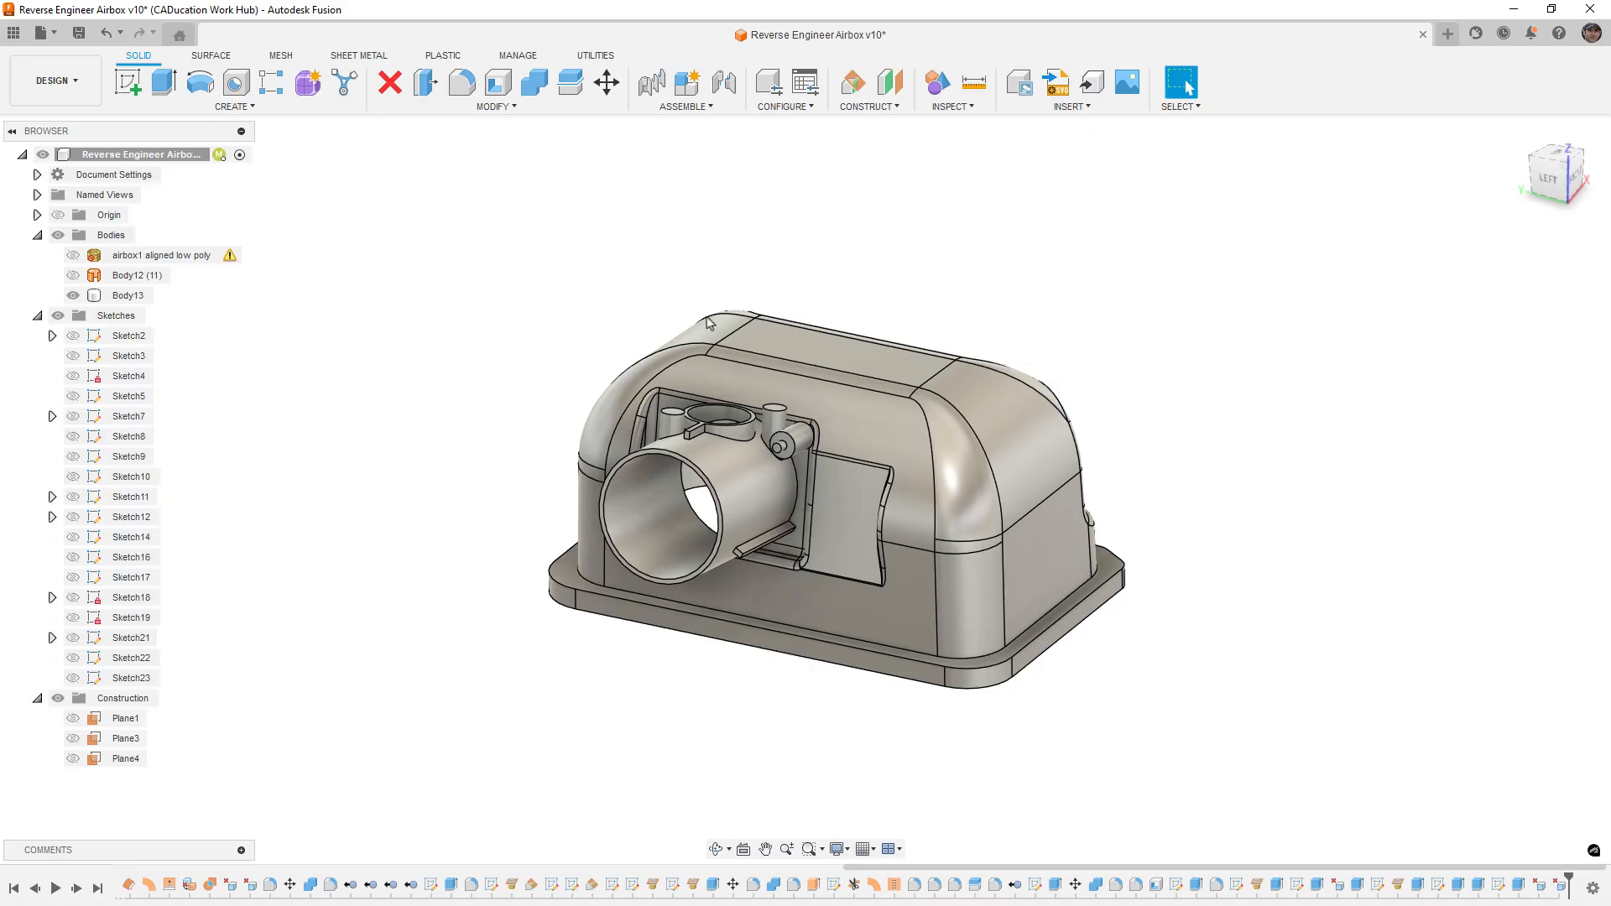
click(724, 385)
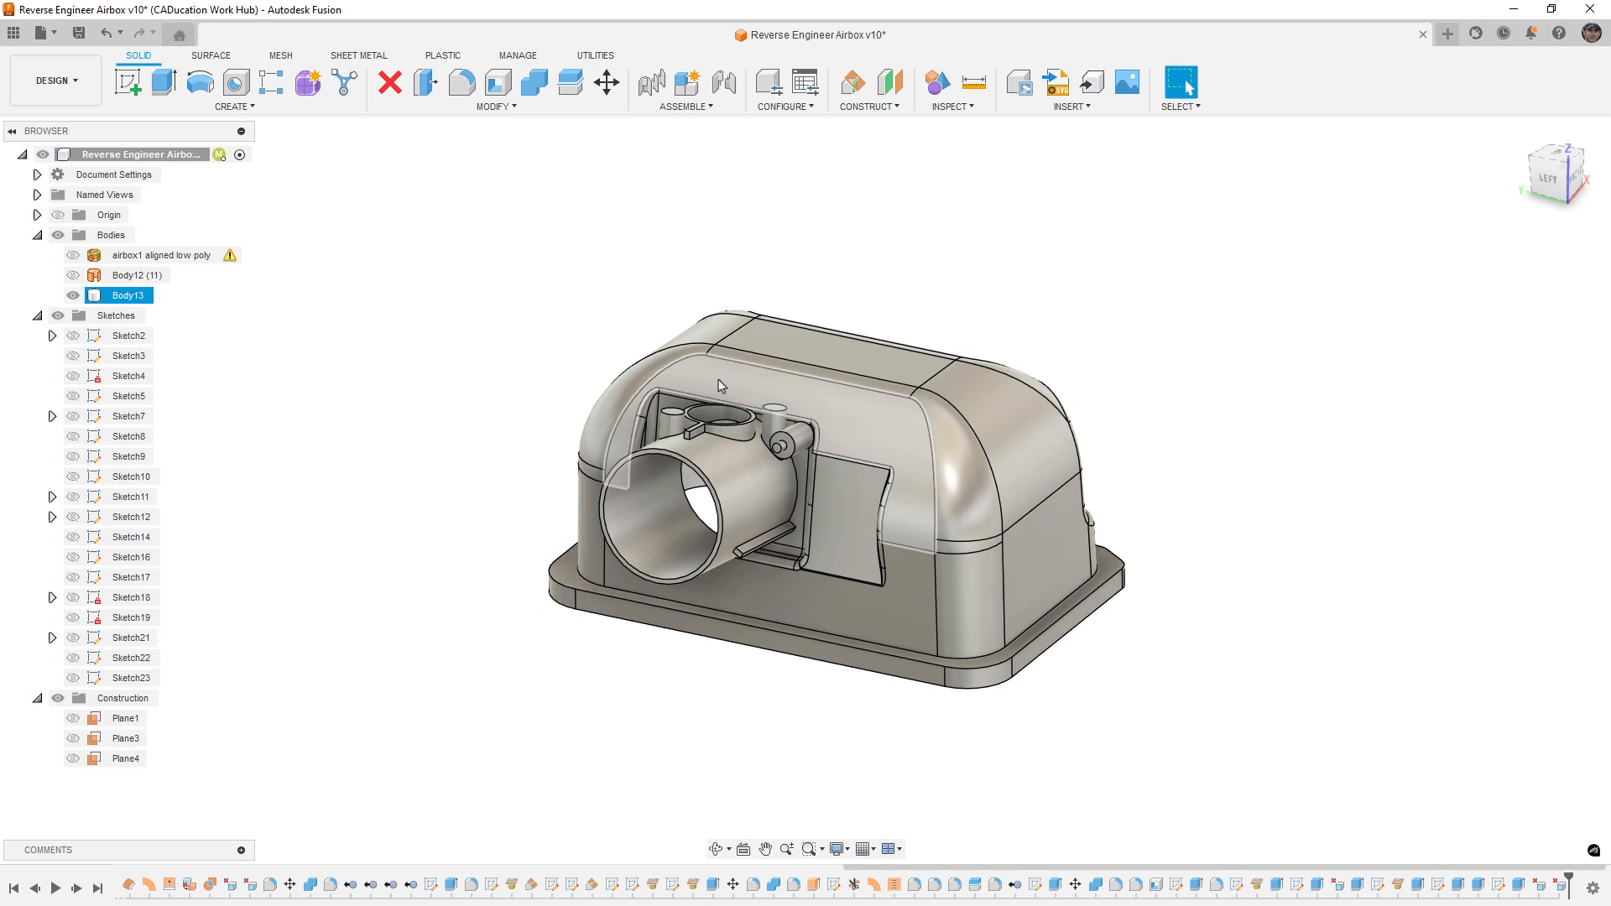
key(Escape)
Step: Examine the vertical post beside the inlet's ring and where its cylindrical face meets the horizontal boss
scroll(765, 424, up, 1)
scroll(773, 440, up, 5)
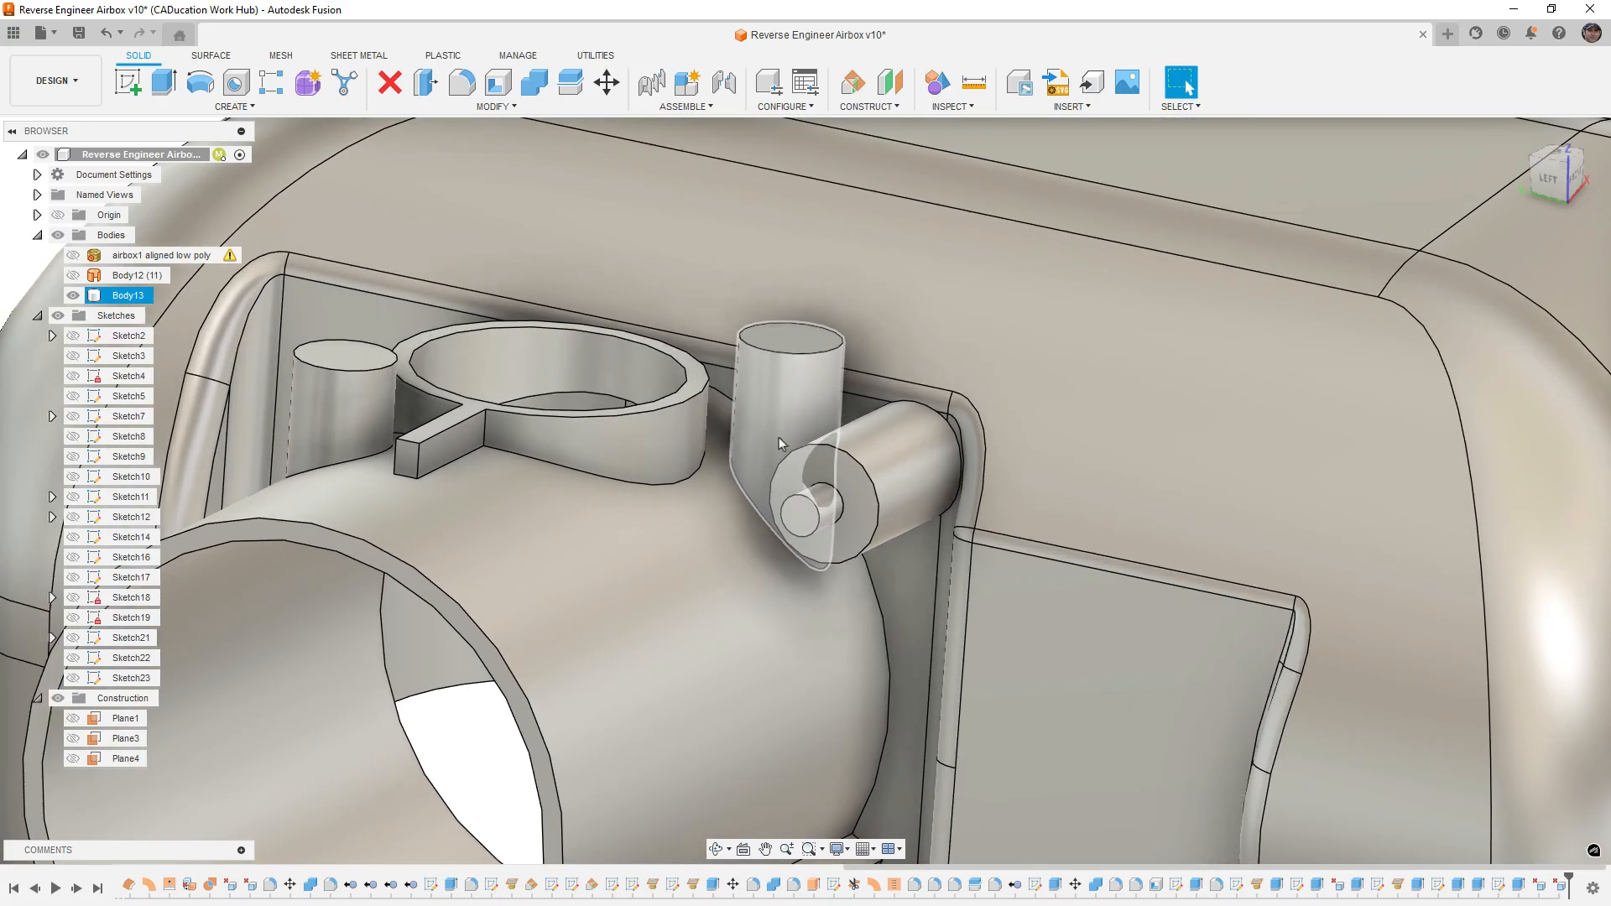
shift+middle_drag(777, 443, 784, 531)
click(535, 646)
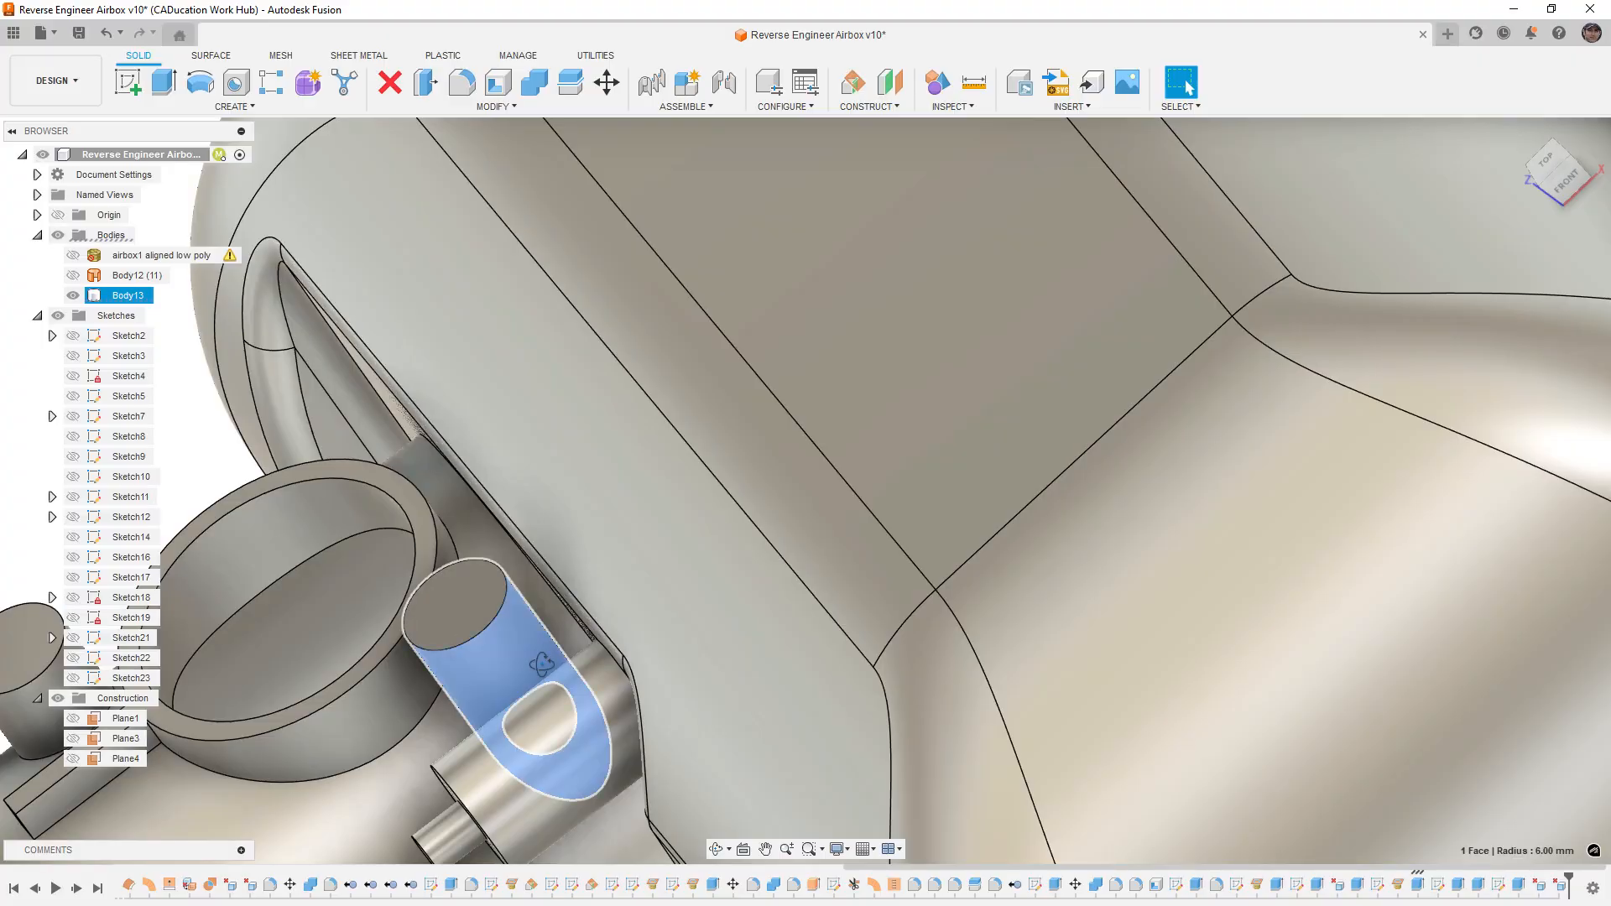
shift+middle_drag(535, 646, 597, 652)
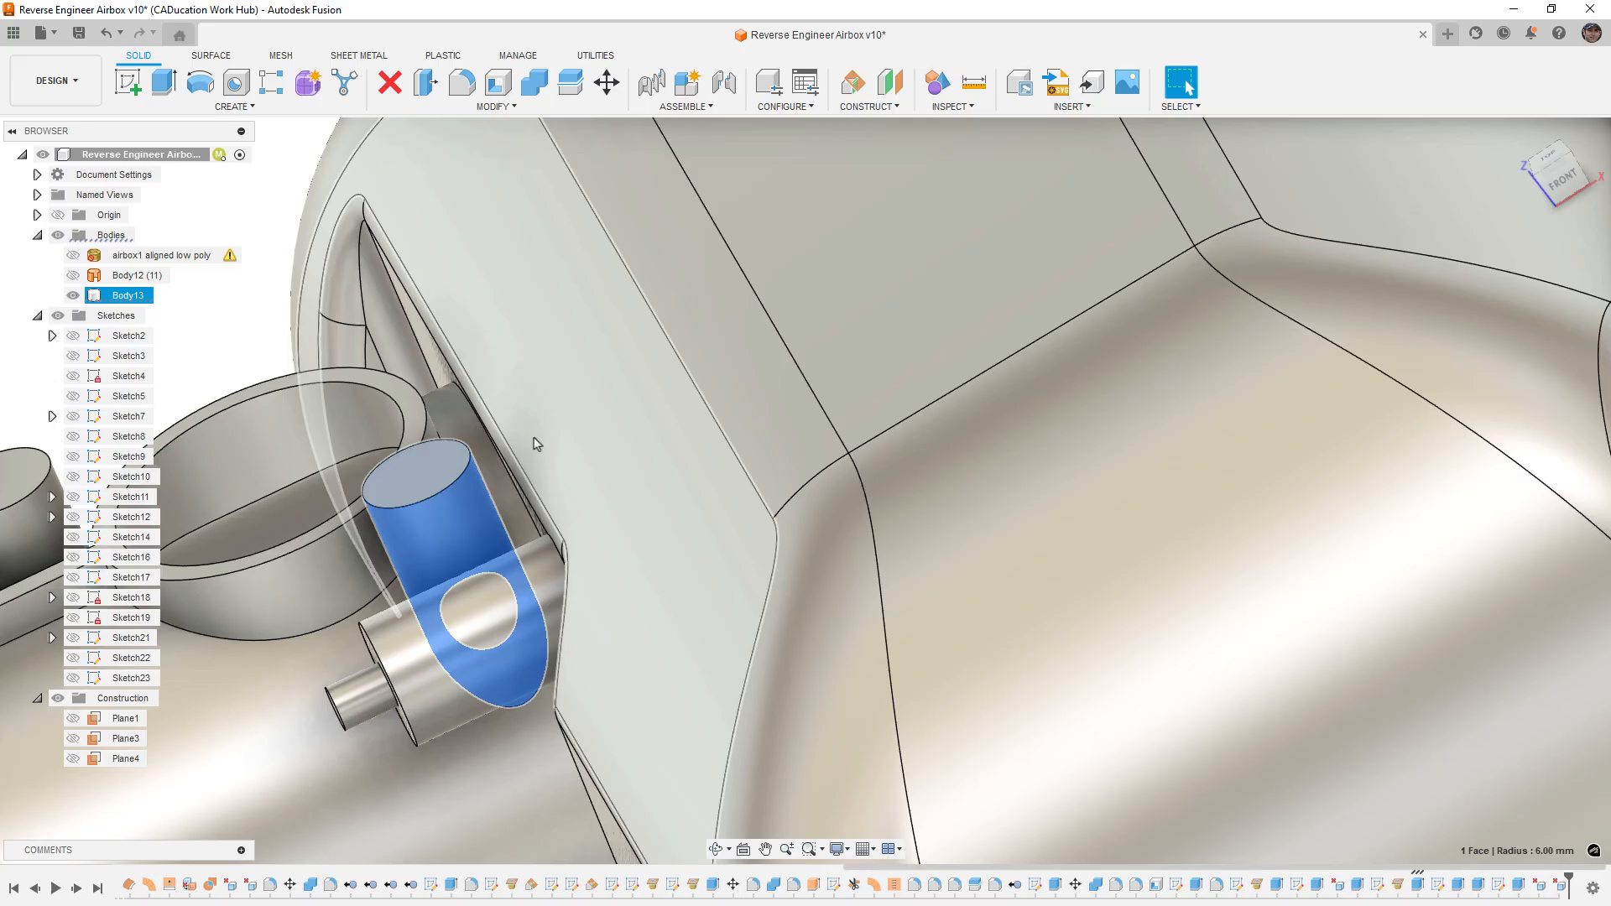
scroll(581, 454, down, 4)
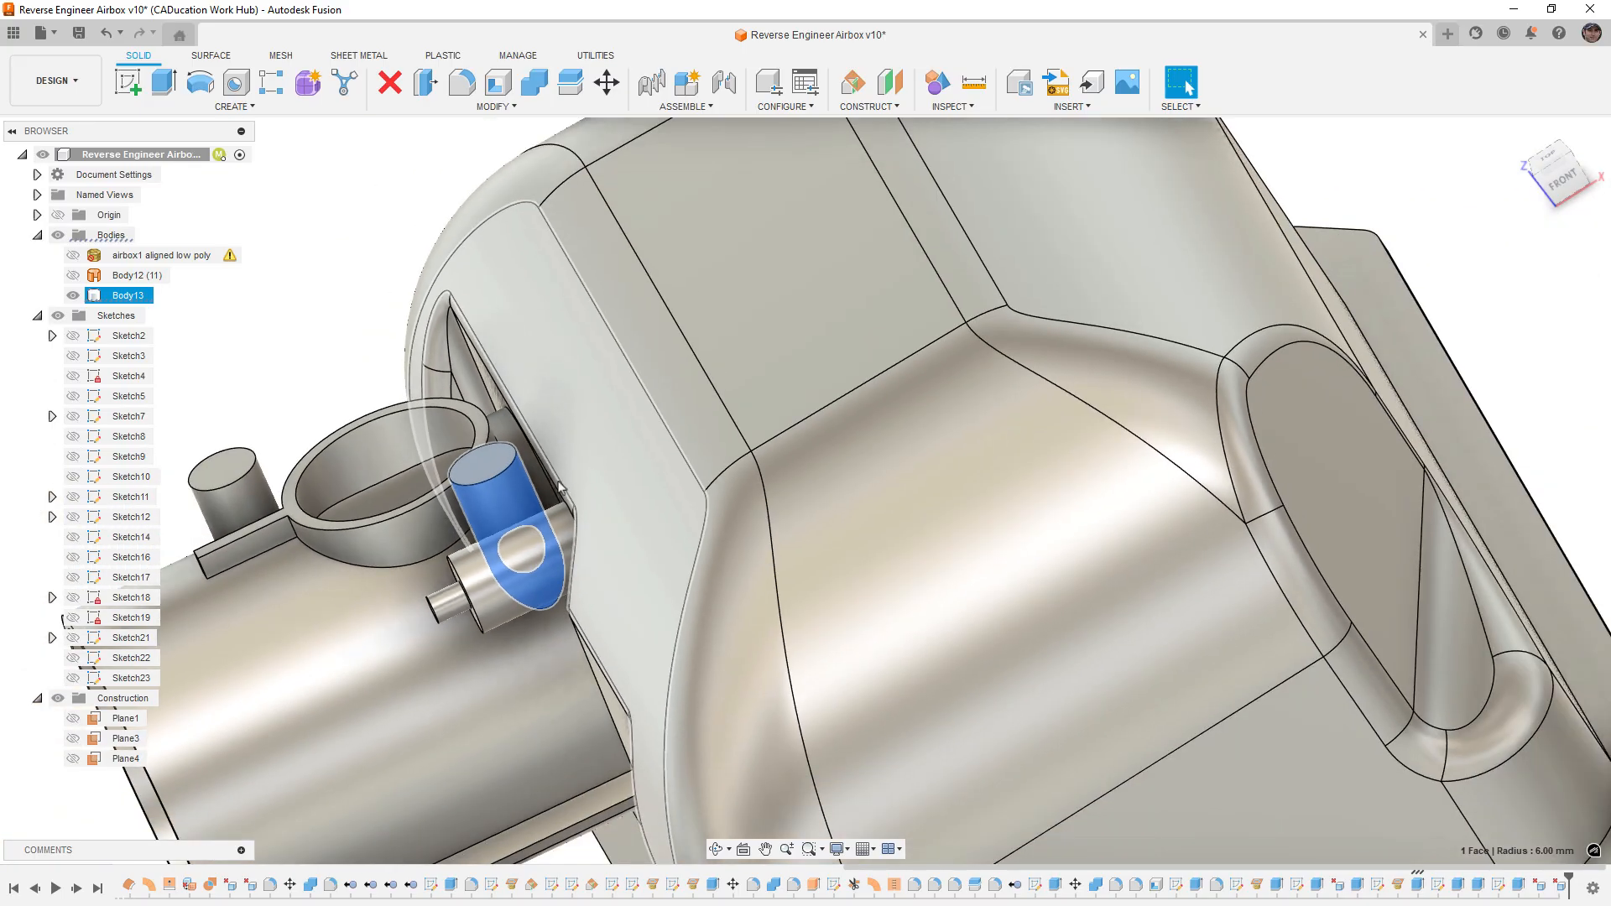
shift+middle_drag(560, 486, 637, 466)
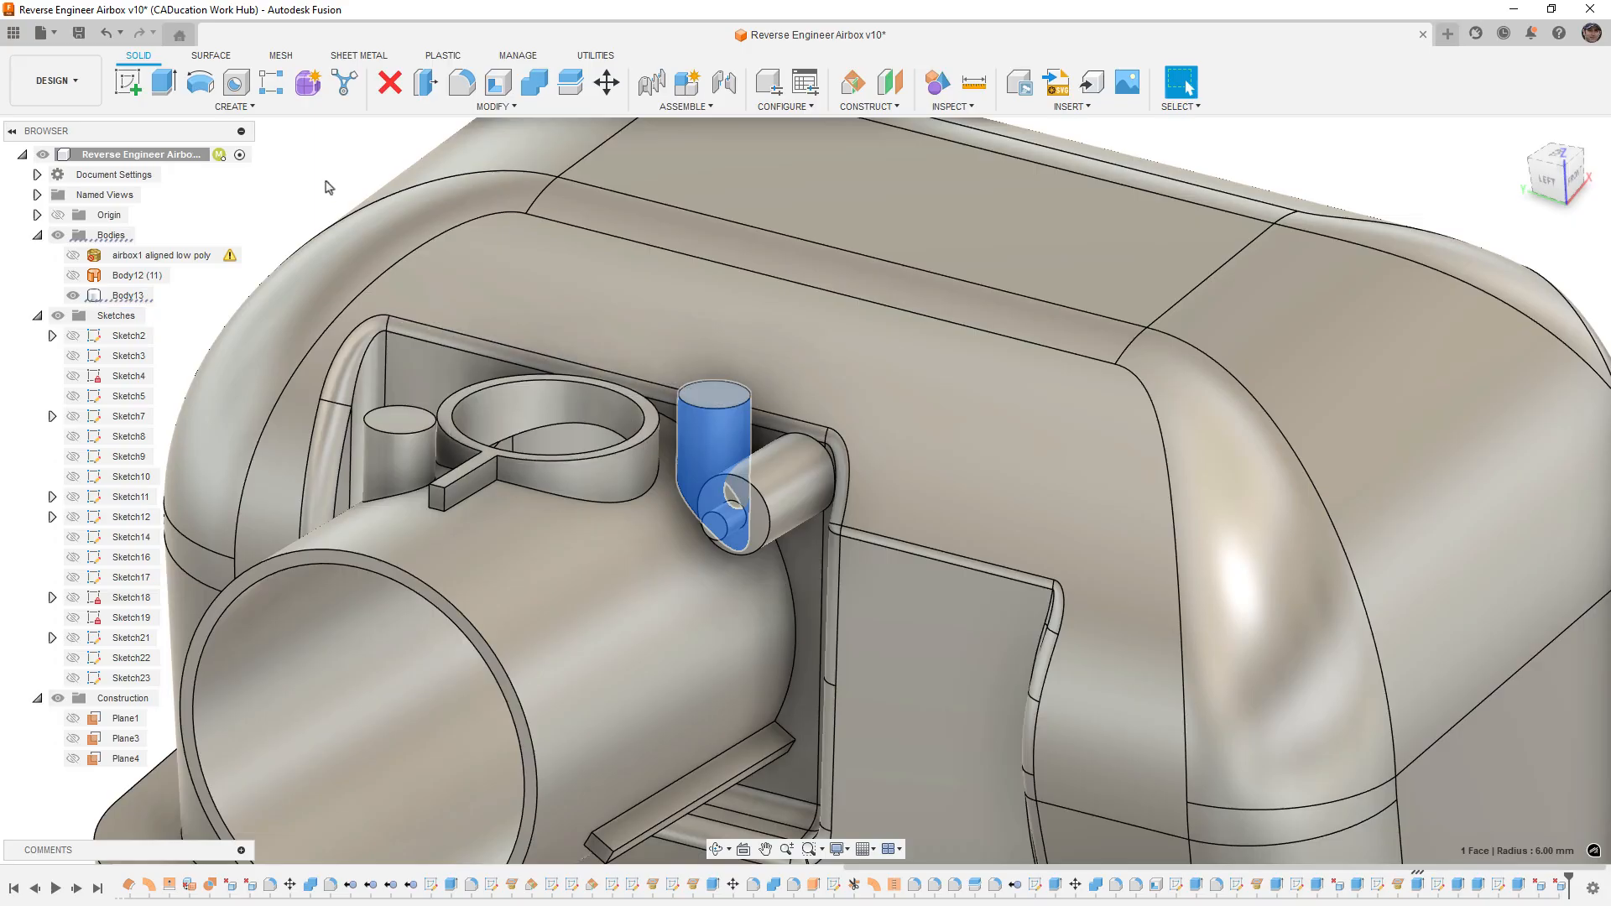
click(323, 184)
Step: Start a 1 mm fillet on the ring rib's vertical edges and the edges where the rib and ring meet the inlet tube
key(f)
scroll(504, 466, up, 4)
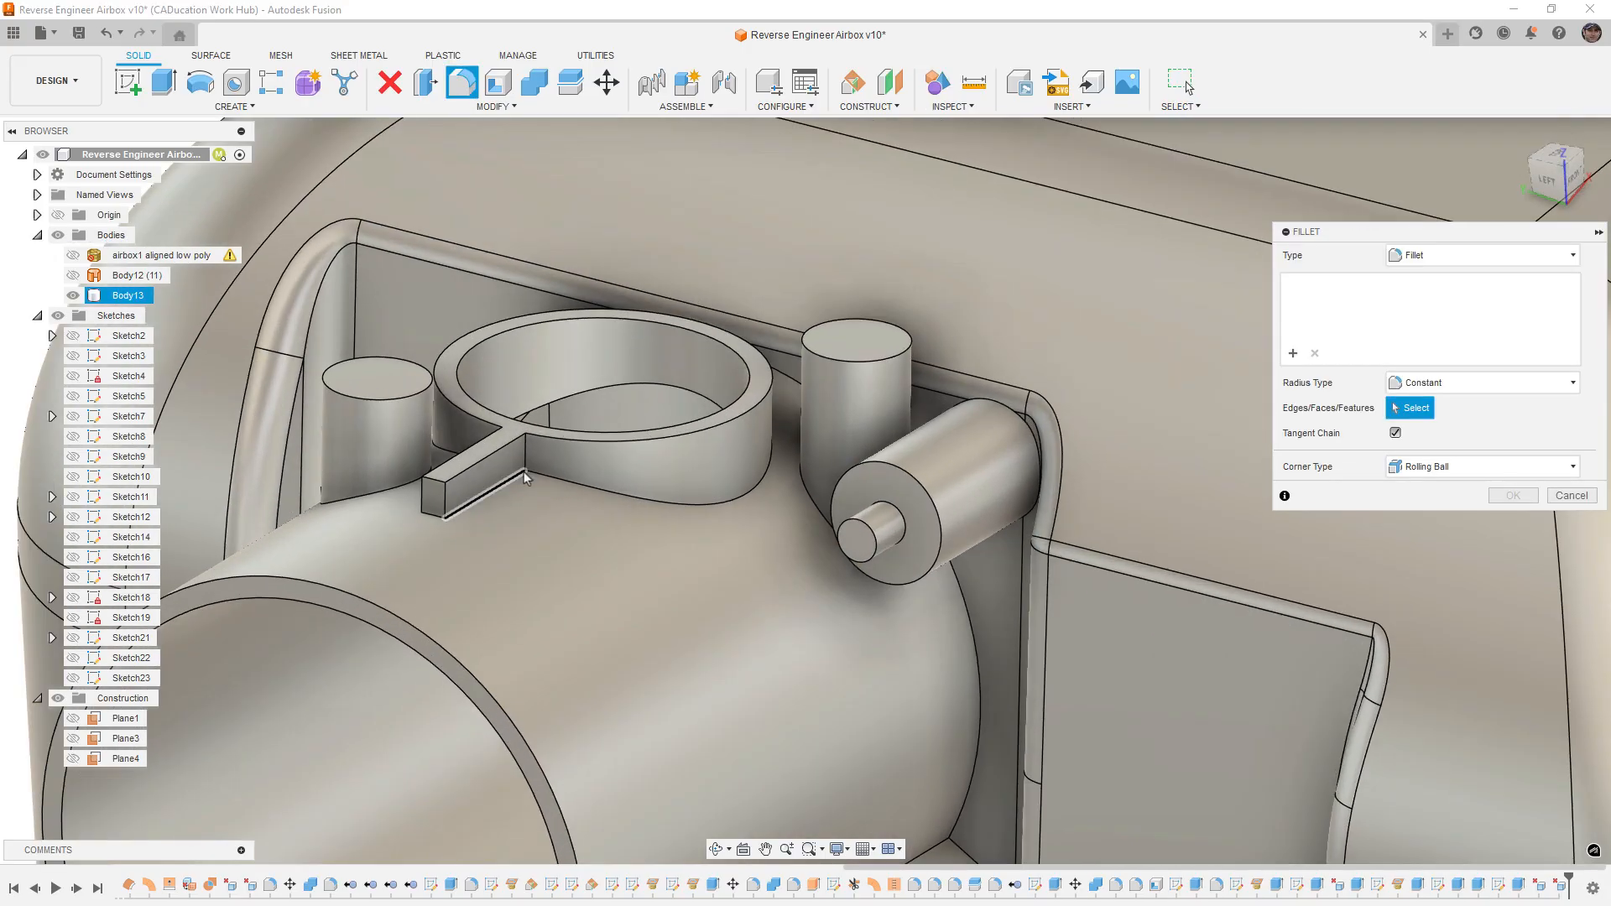
click(525, 462)
click(456, 500)
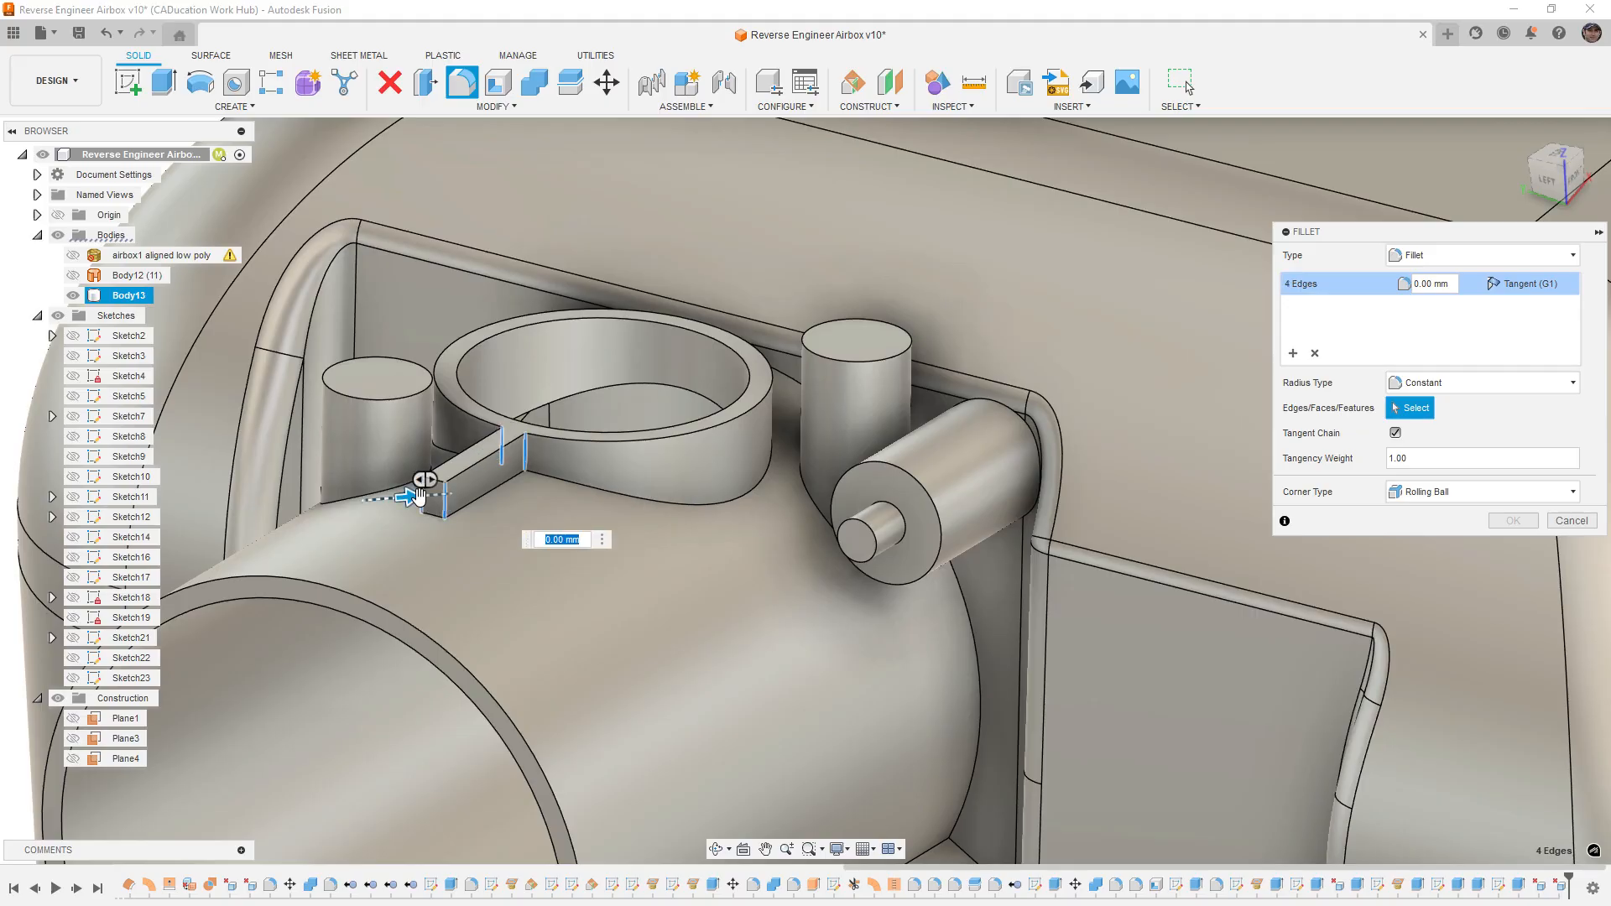
click(473, 500)
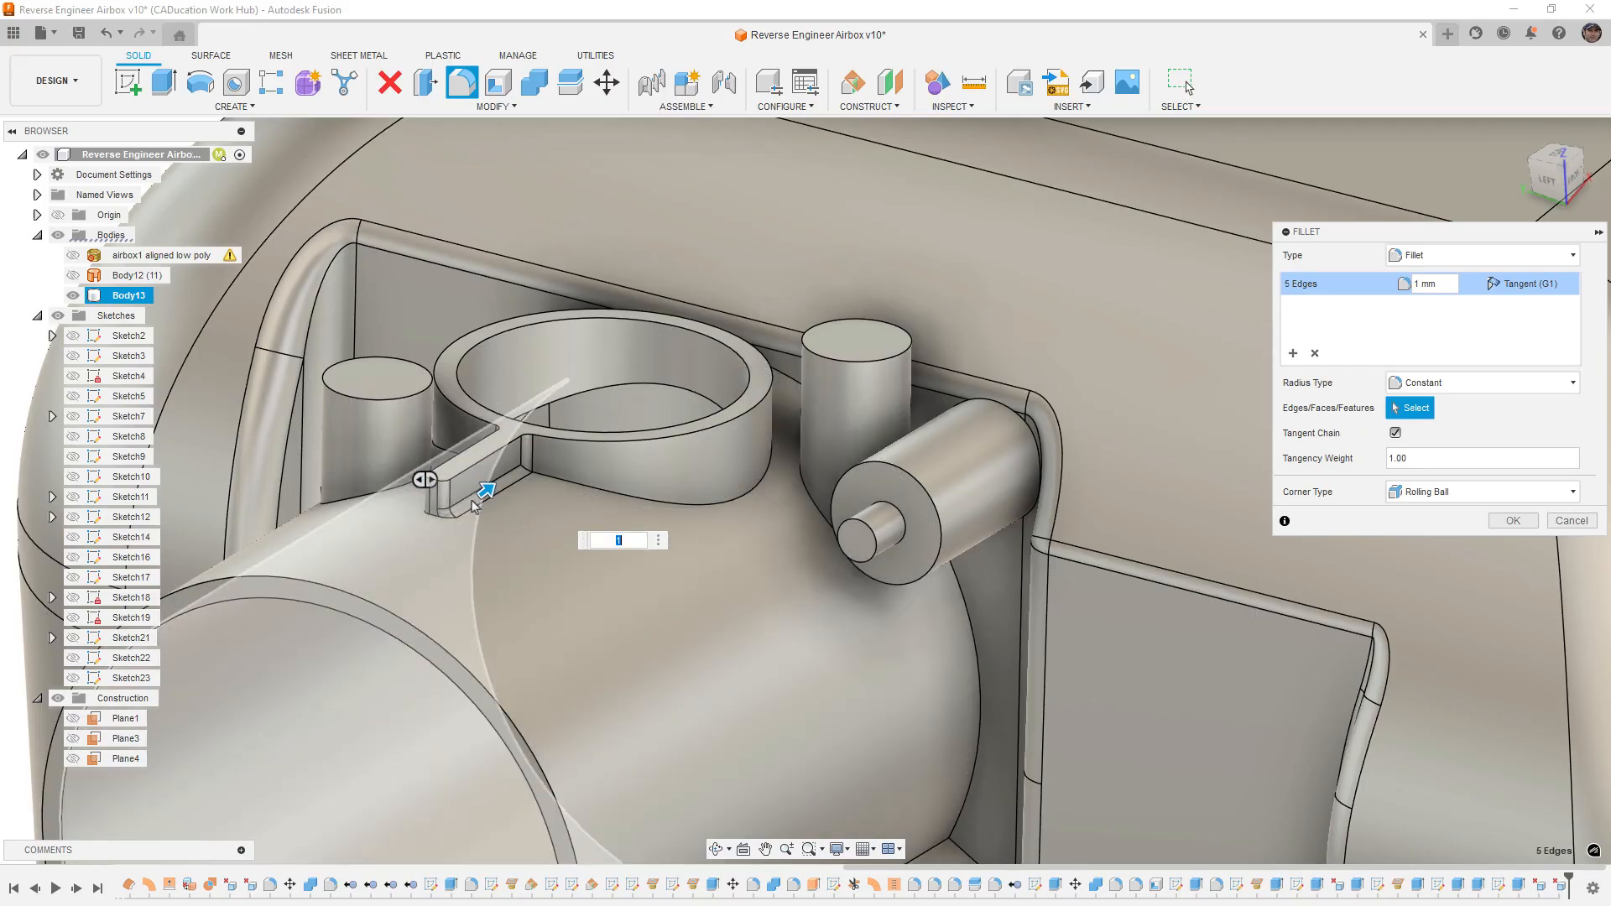
click(554, 480)
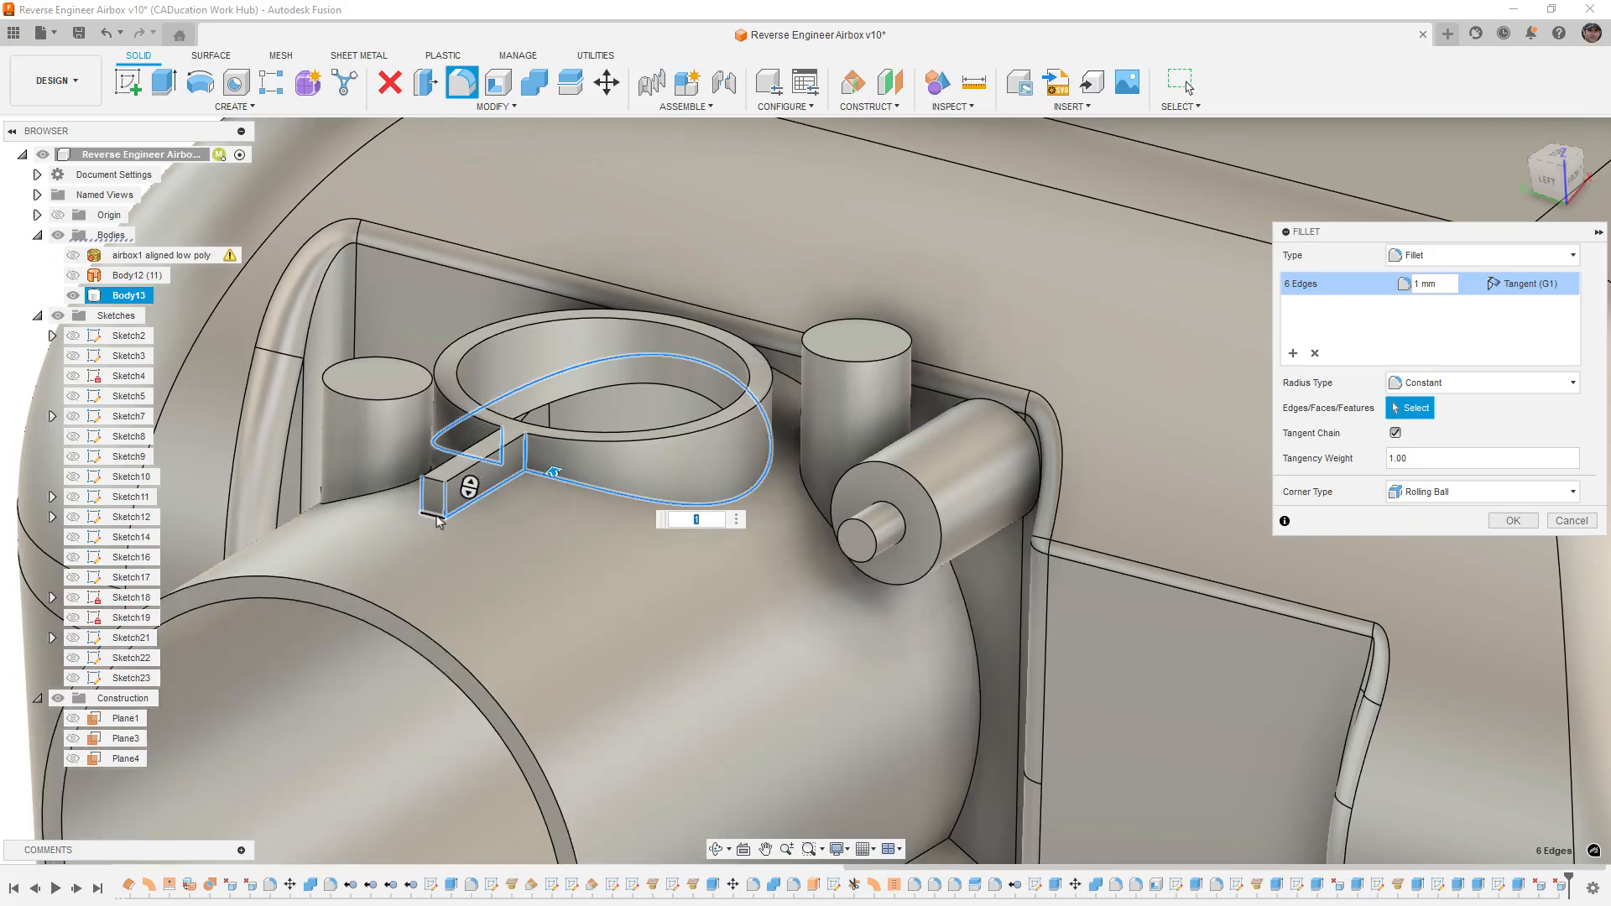
click(437, 508)
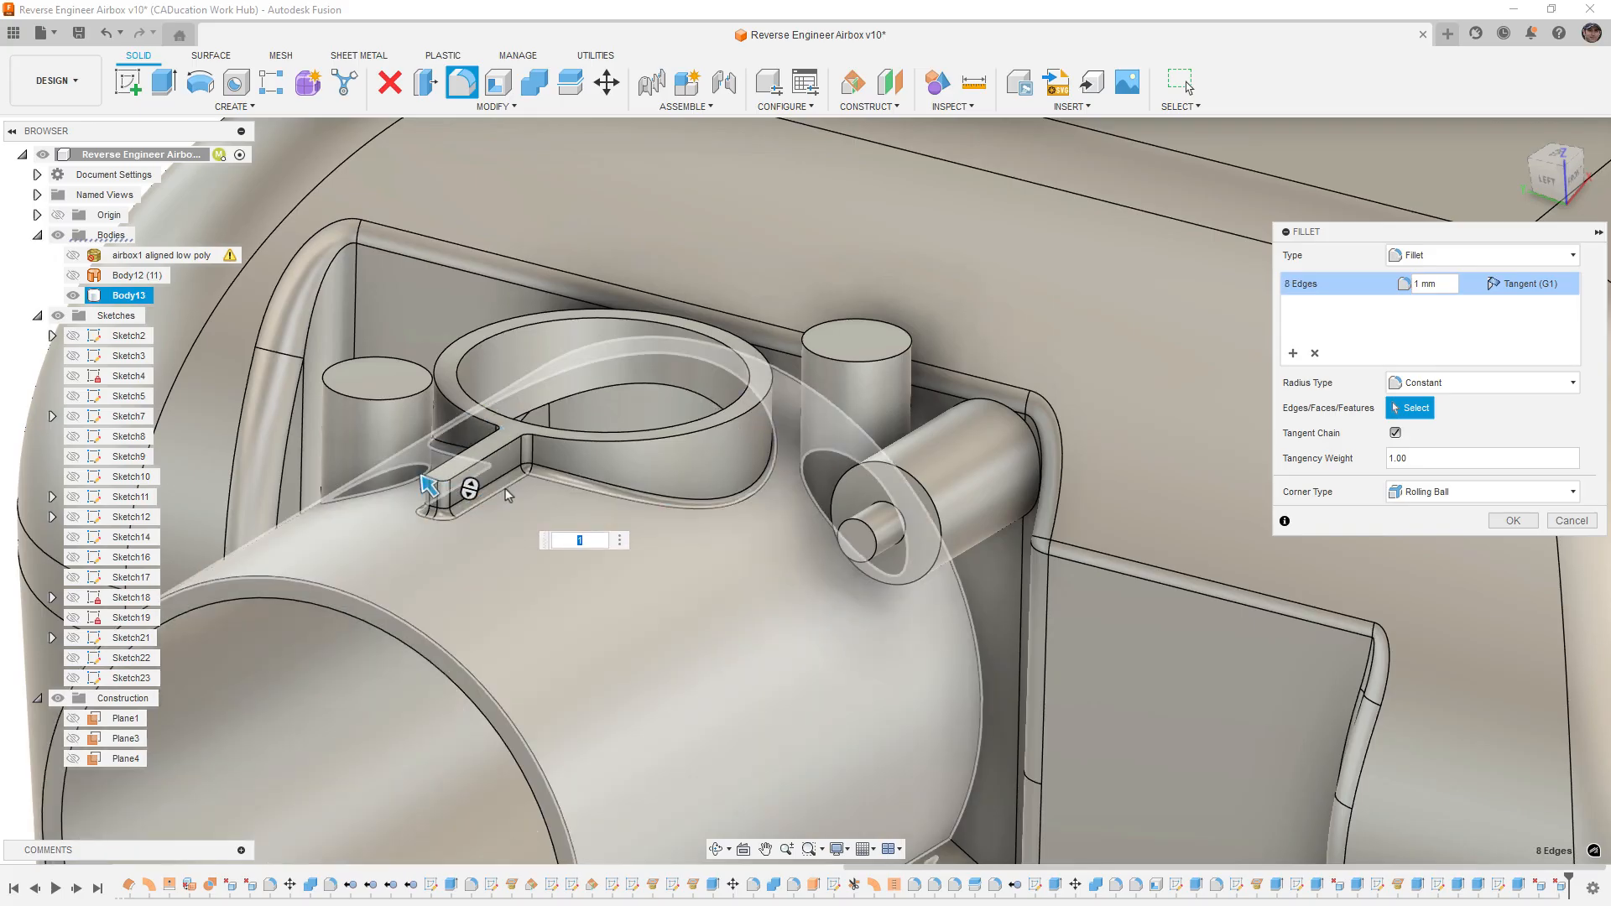
Step: Add the base and top edges of the two vertical posts to the 1 mm fillet
click(410, 481)
click(804, 495)
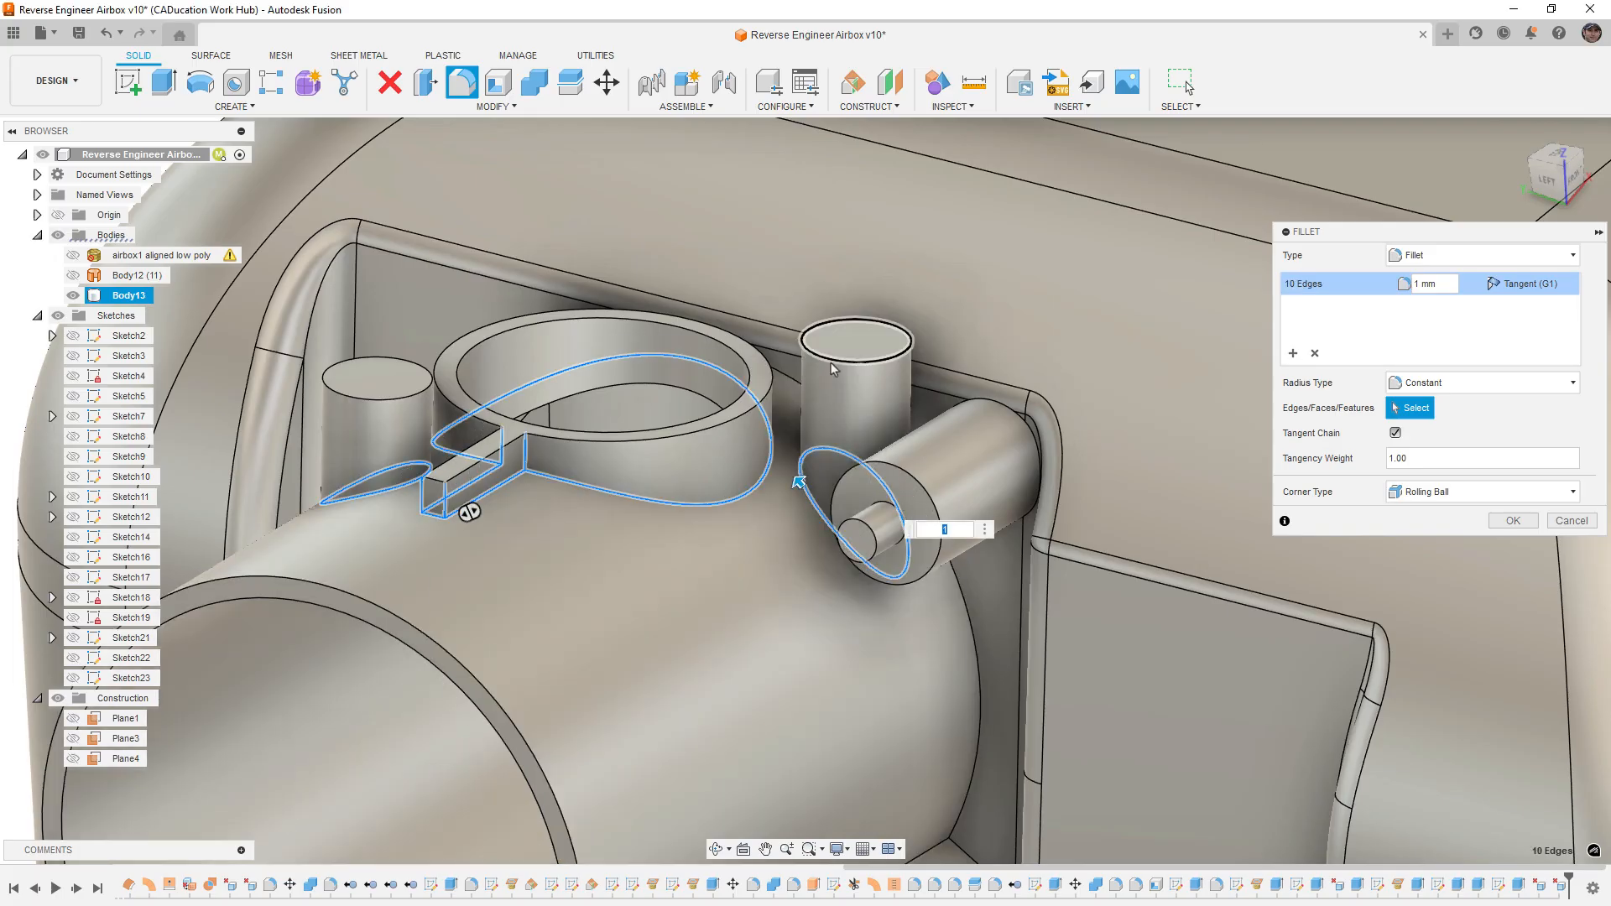
click(831, 361)
click(426, 391)
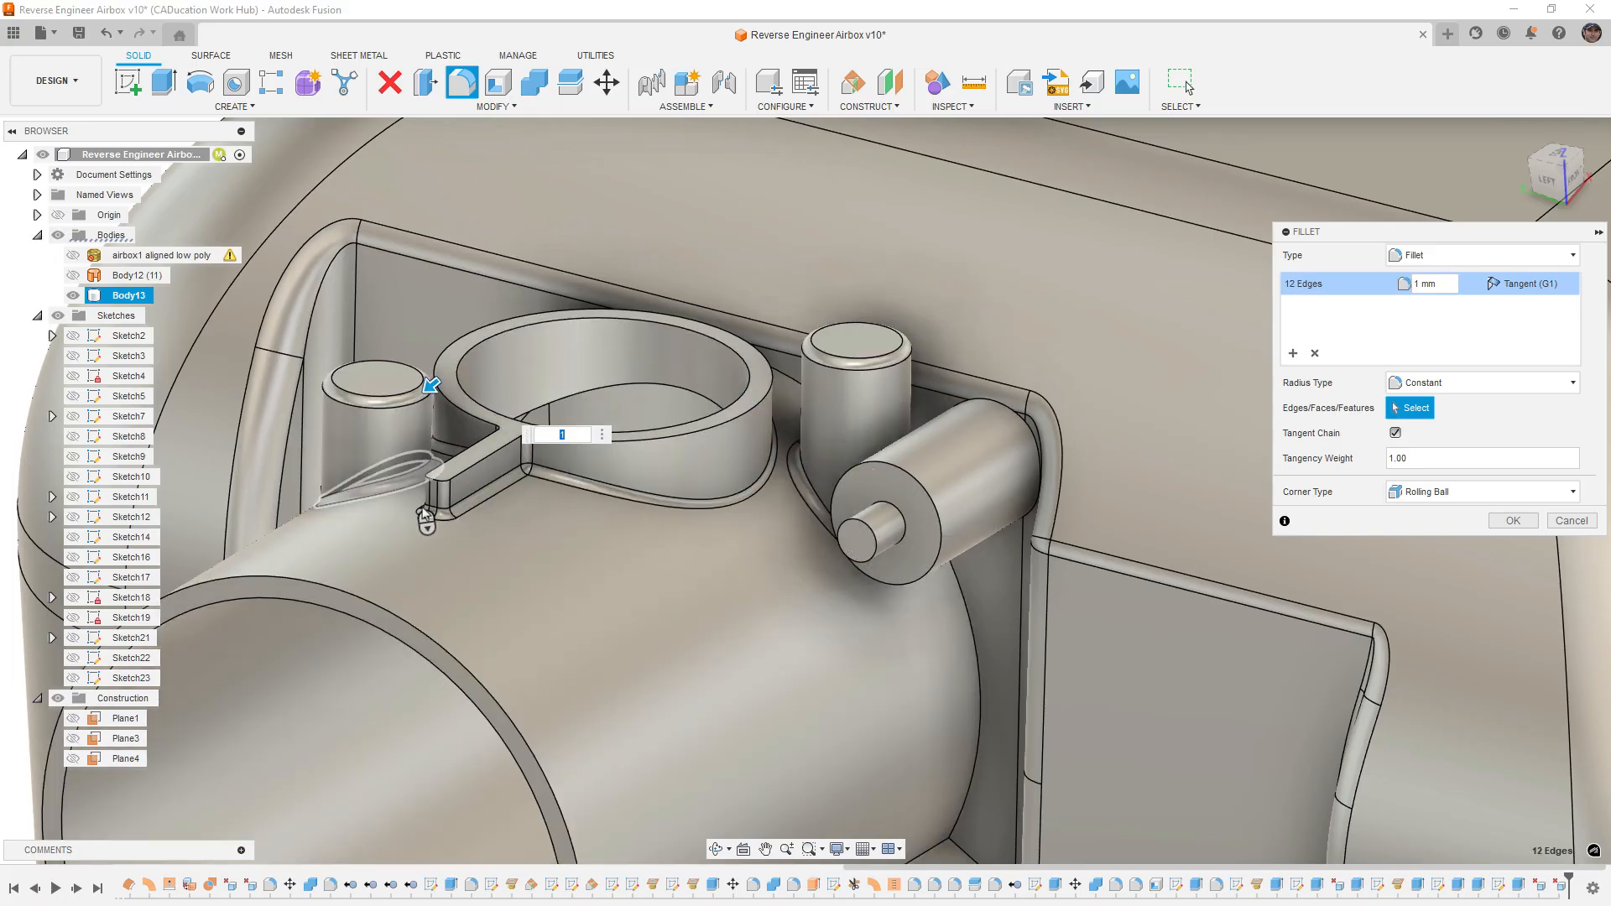
Step: Add the horizontal boss's front edge, its small pin's edge and its base edge at the recess wall to the 1 mm fillet
click(942, 548)
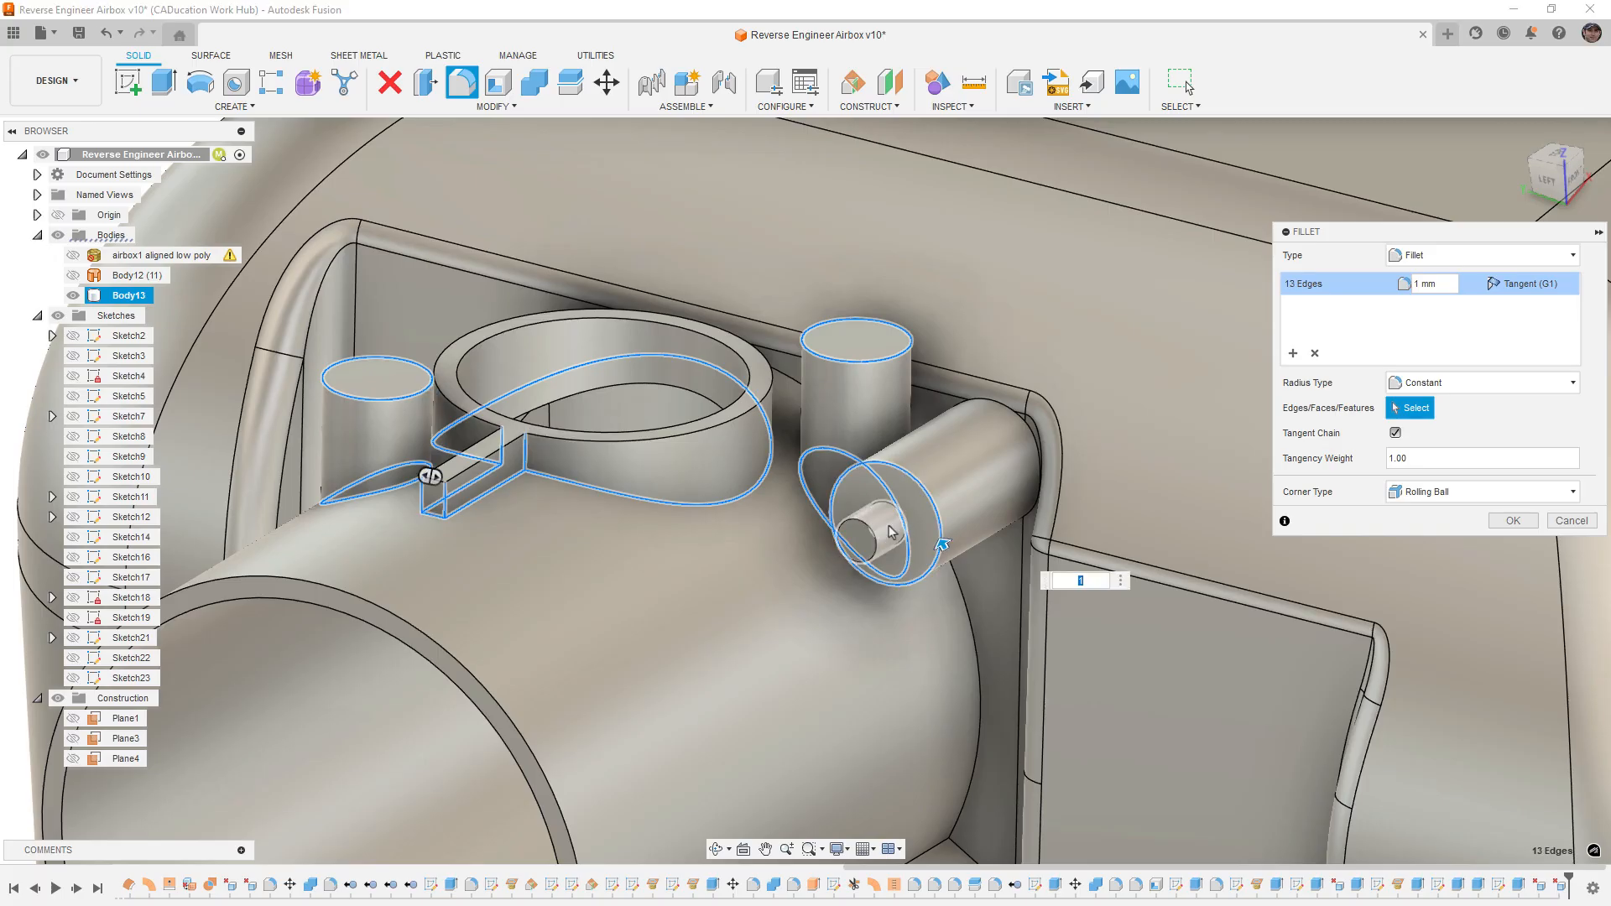
click(869, 536)
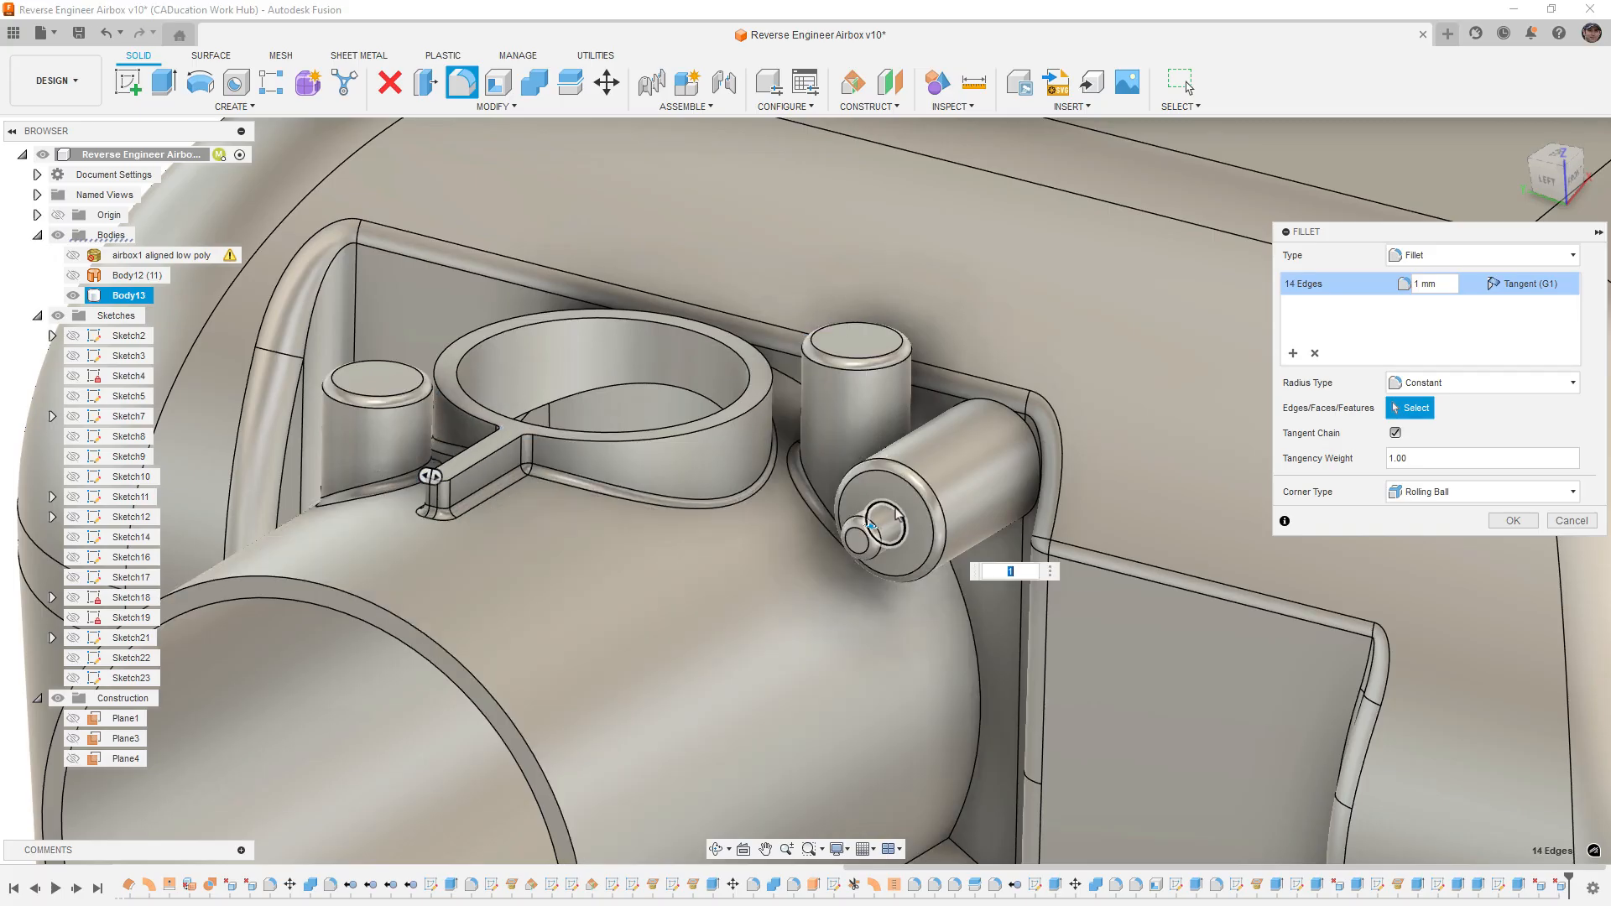
click(1013, 436)
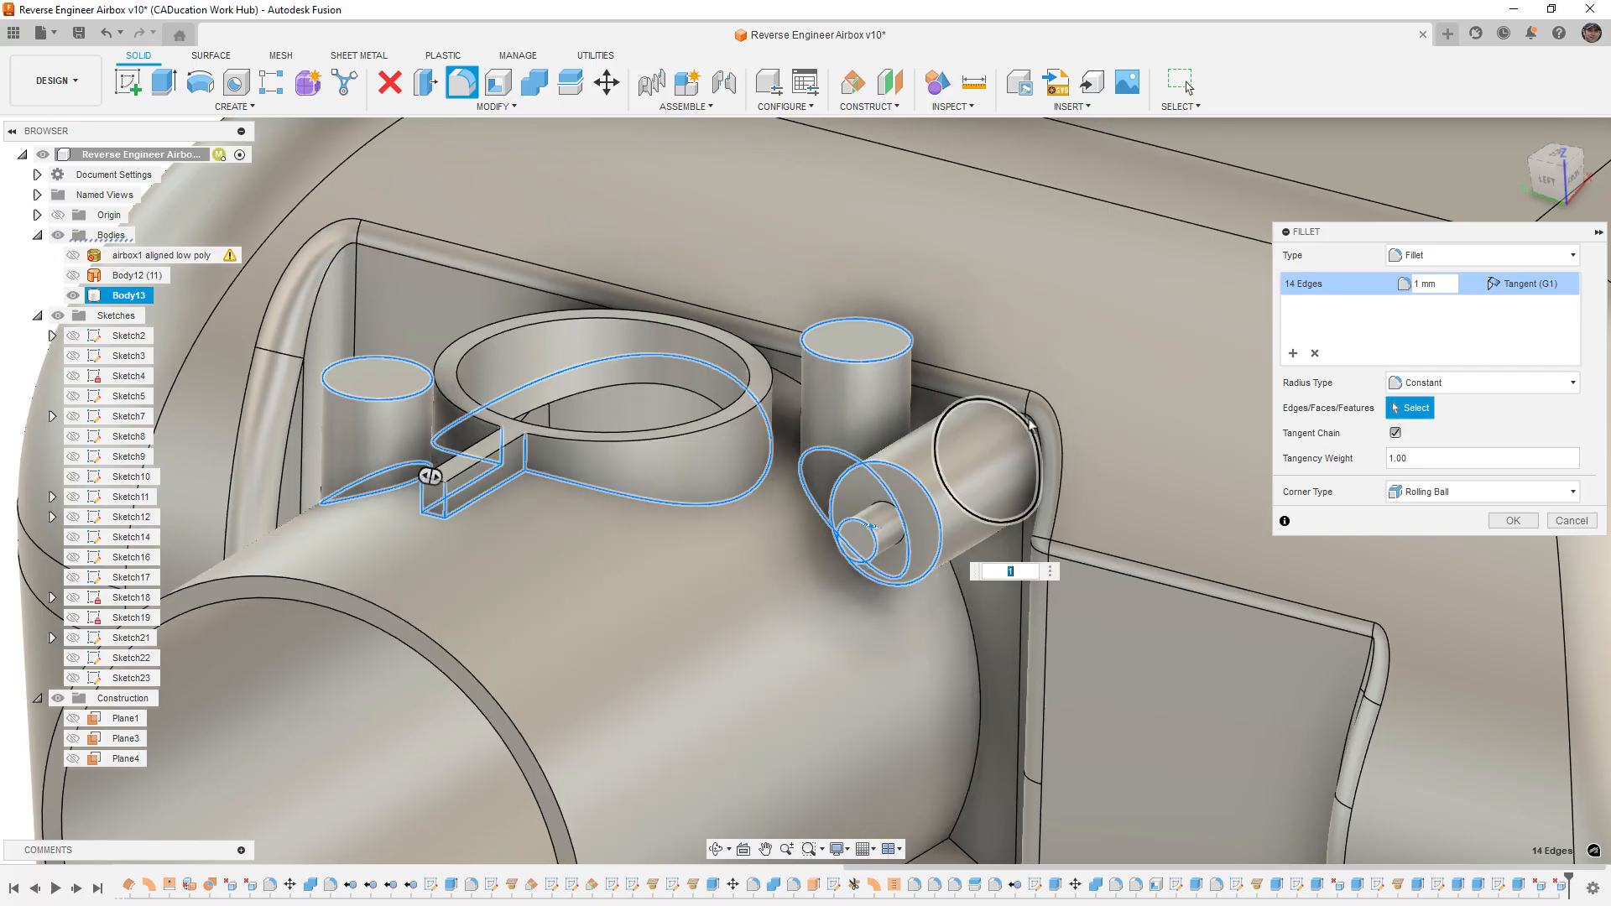
Step: Add the tube's base edge and the side rib's tube-side and base-end edges near the horizontal boss to the 1 mm fillet
shift+middle_drag(918, 549, 917, 513)
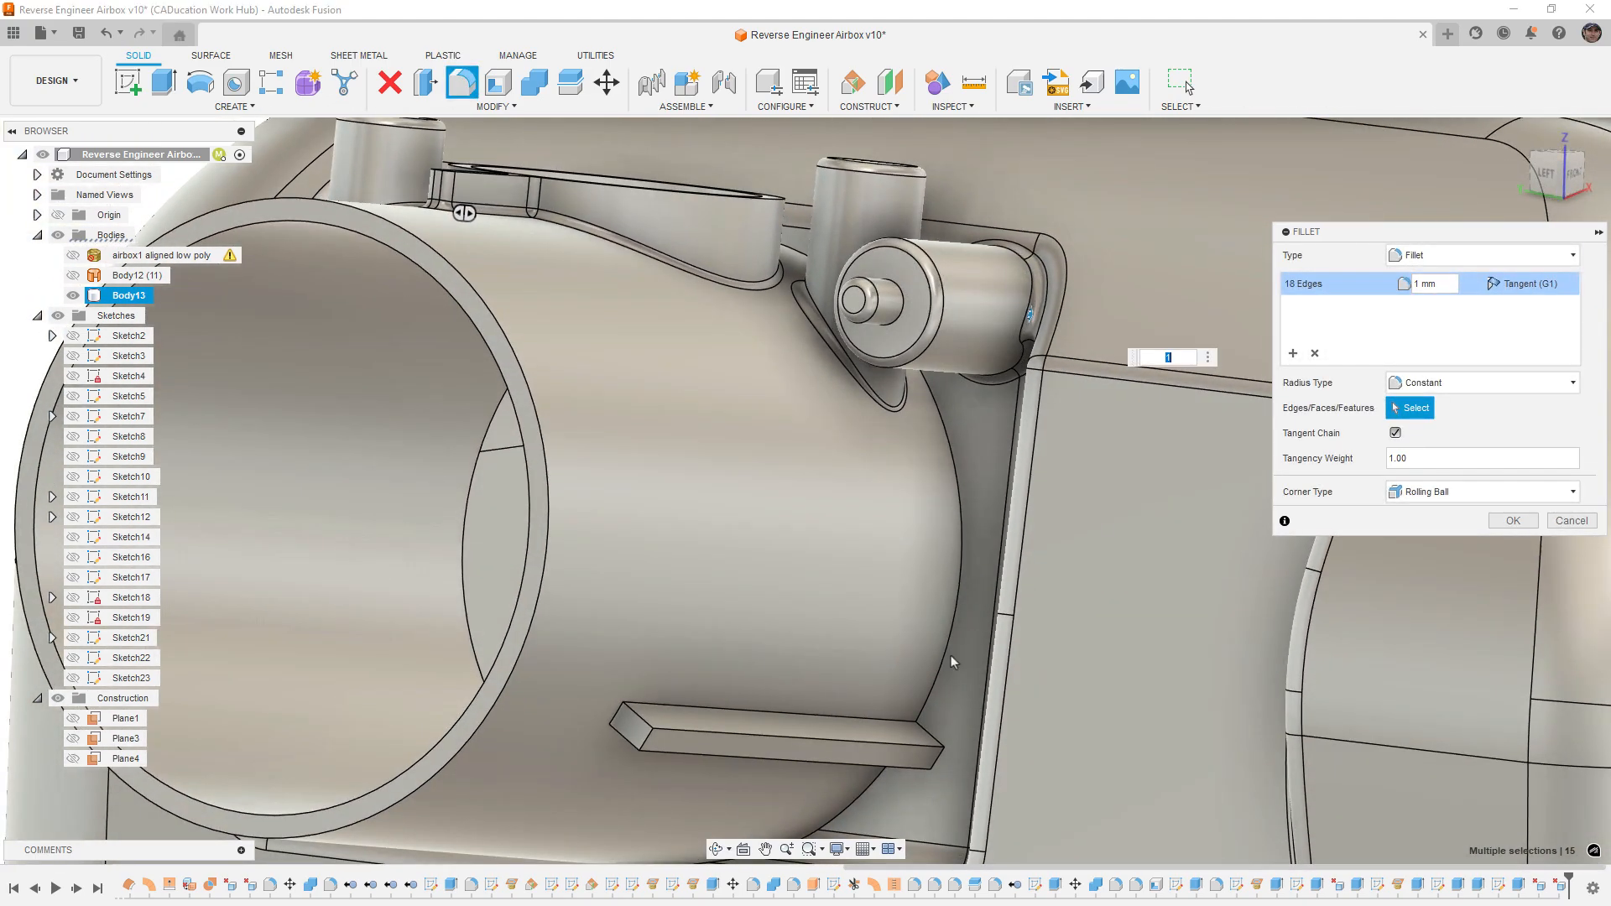
scroll(950, 656, down, 1)
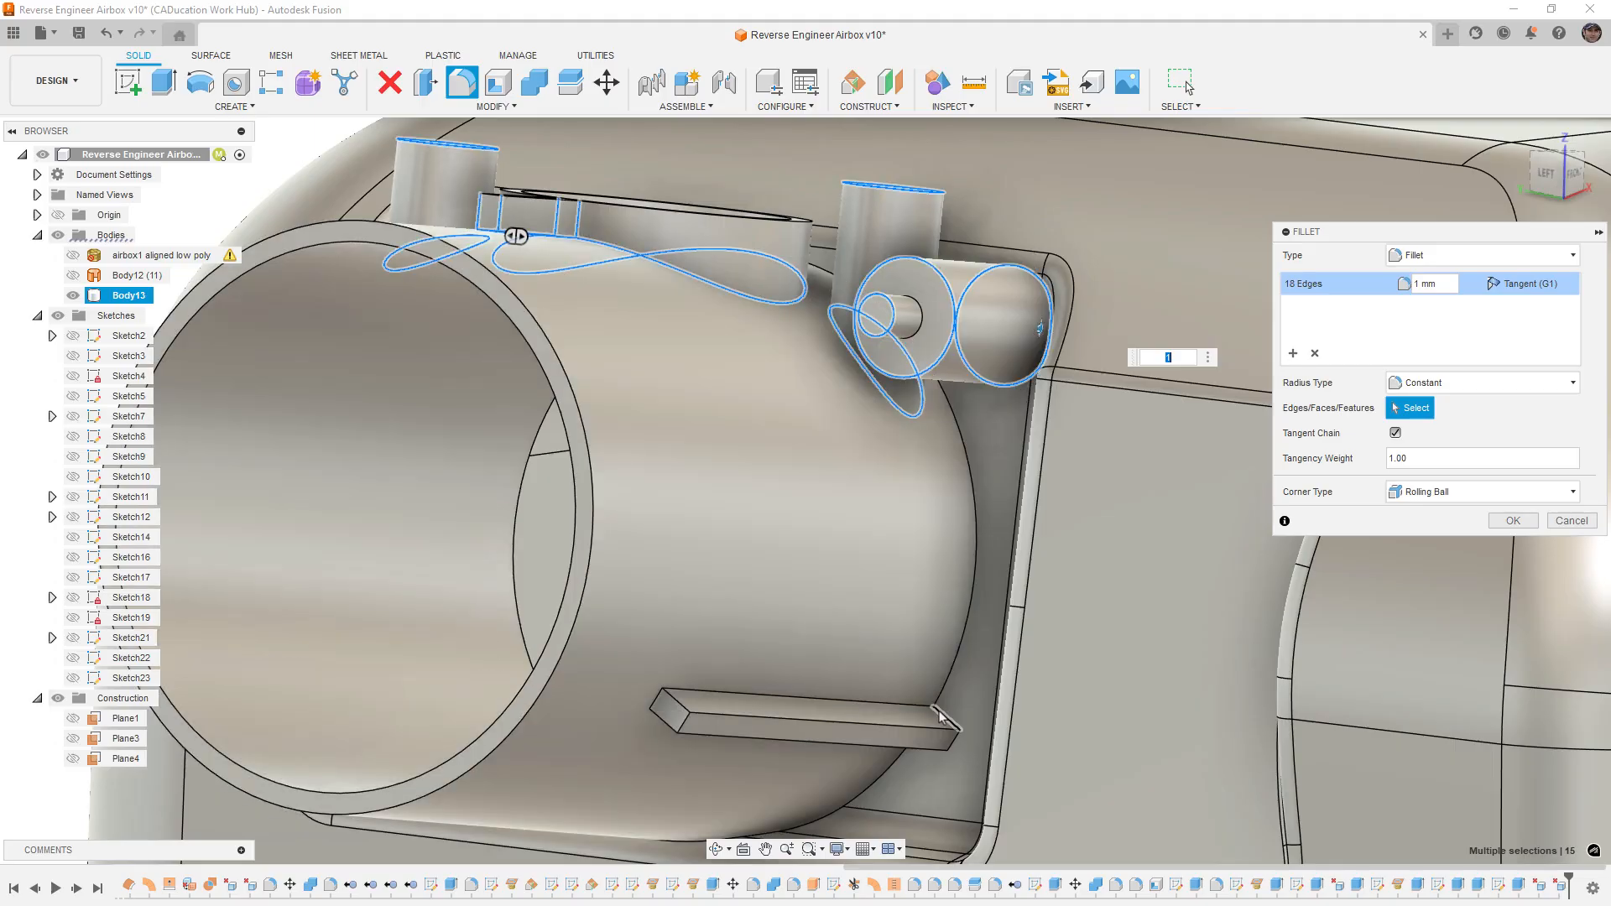
click(943, 714)
click(926, 706)
click(951, 678)
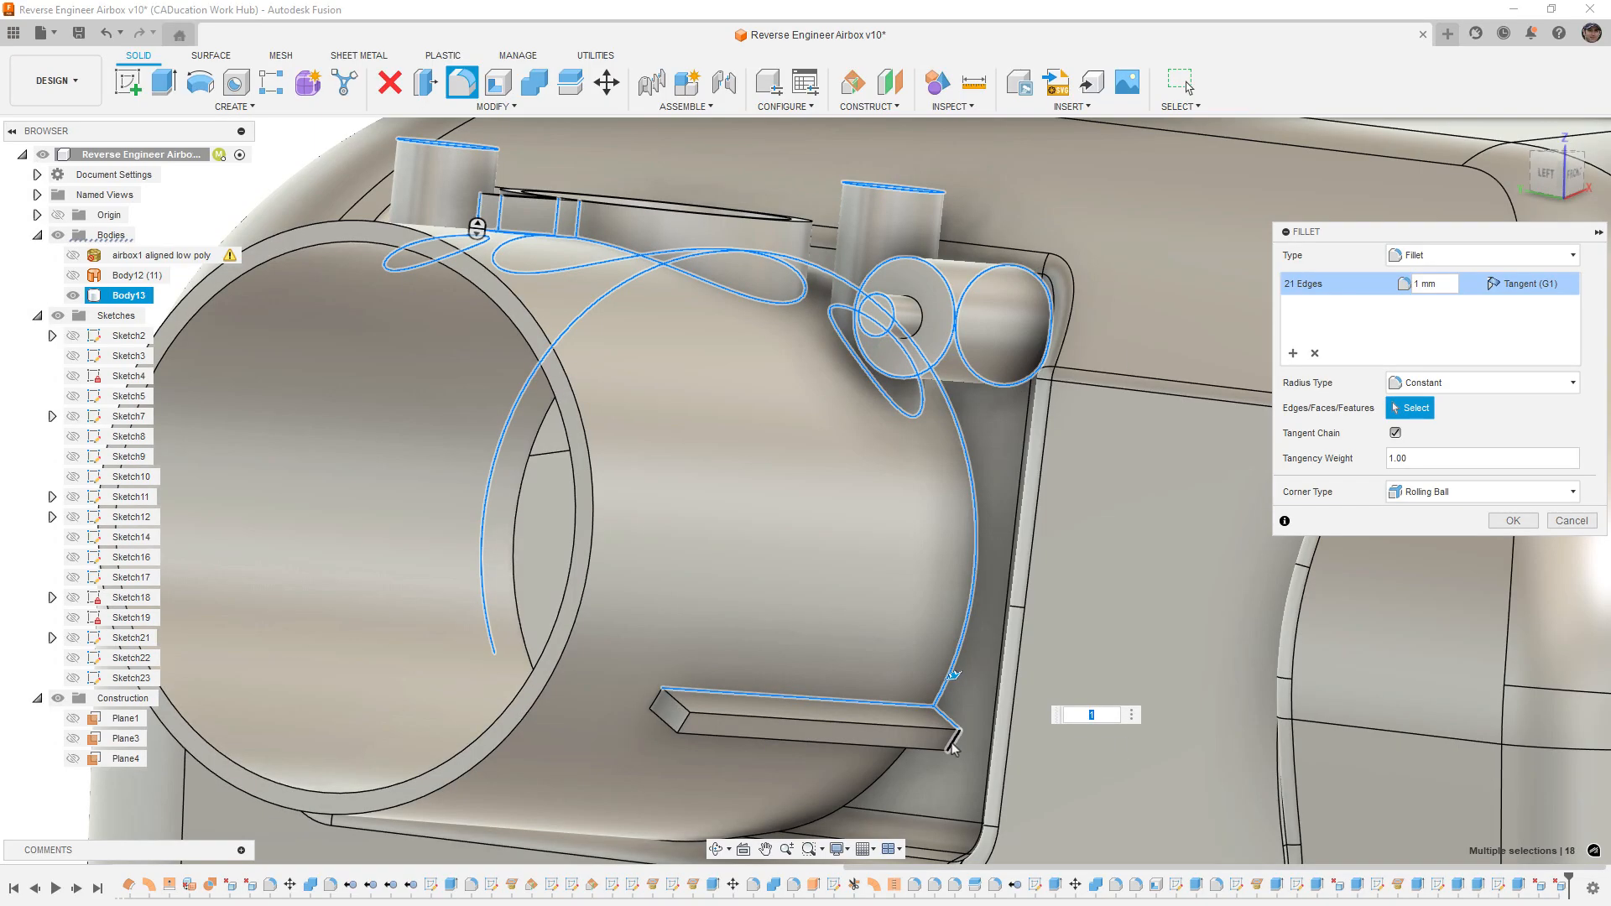
click(931, 741)
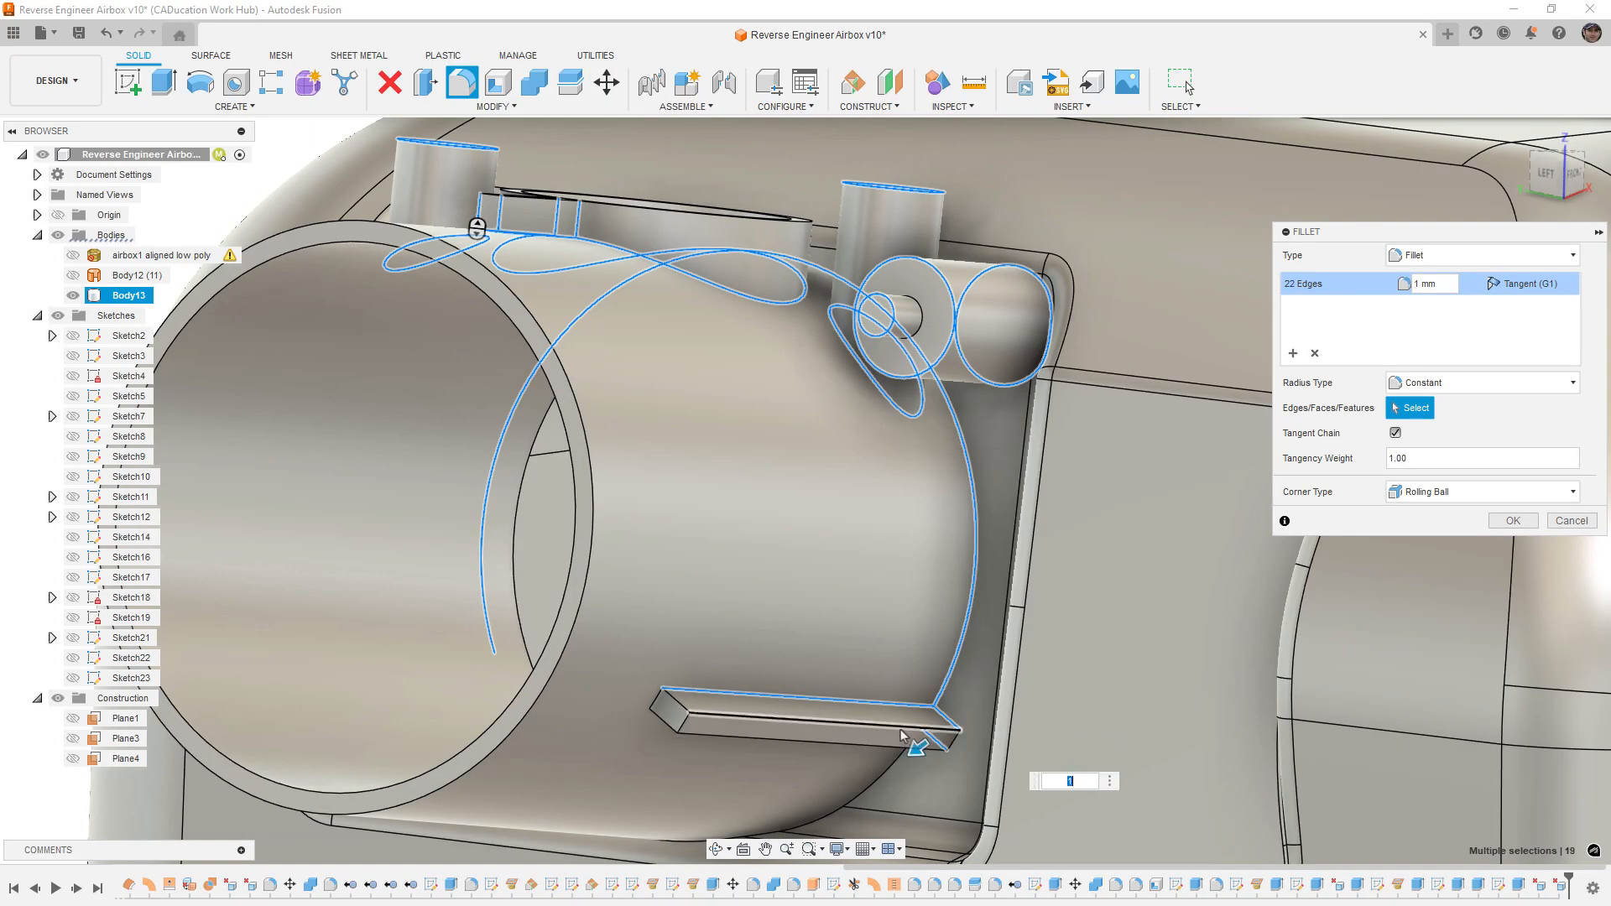
Step: Add the edges around the same side rib's free end and its underside to the 1 mm fillet
shift+middle_drag(849, 743, 904, 543)
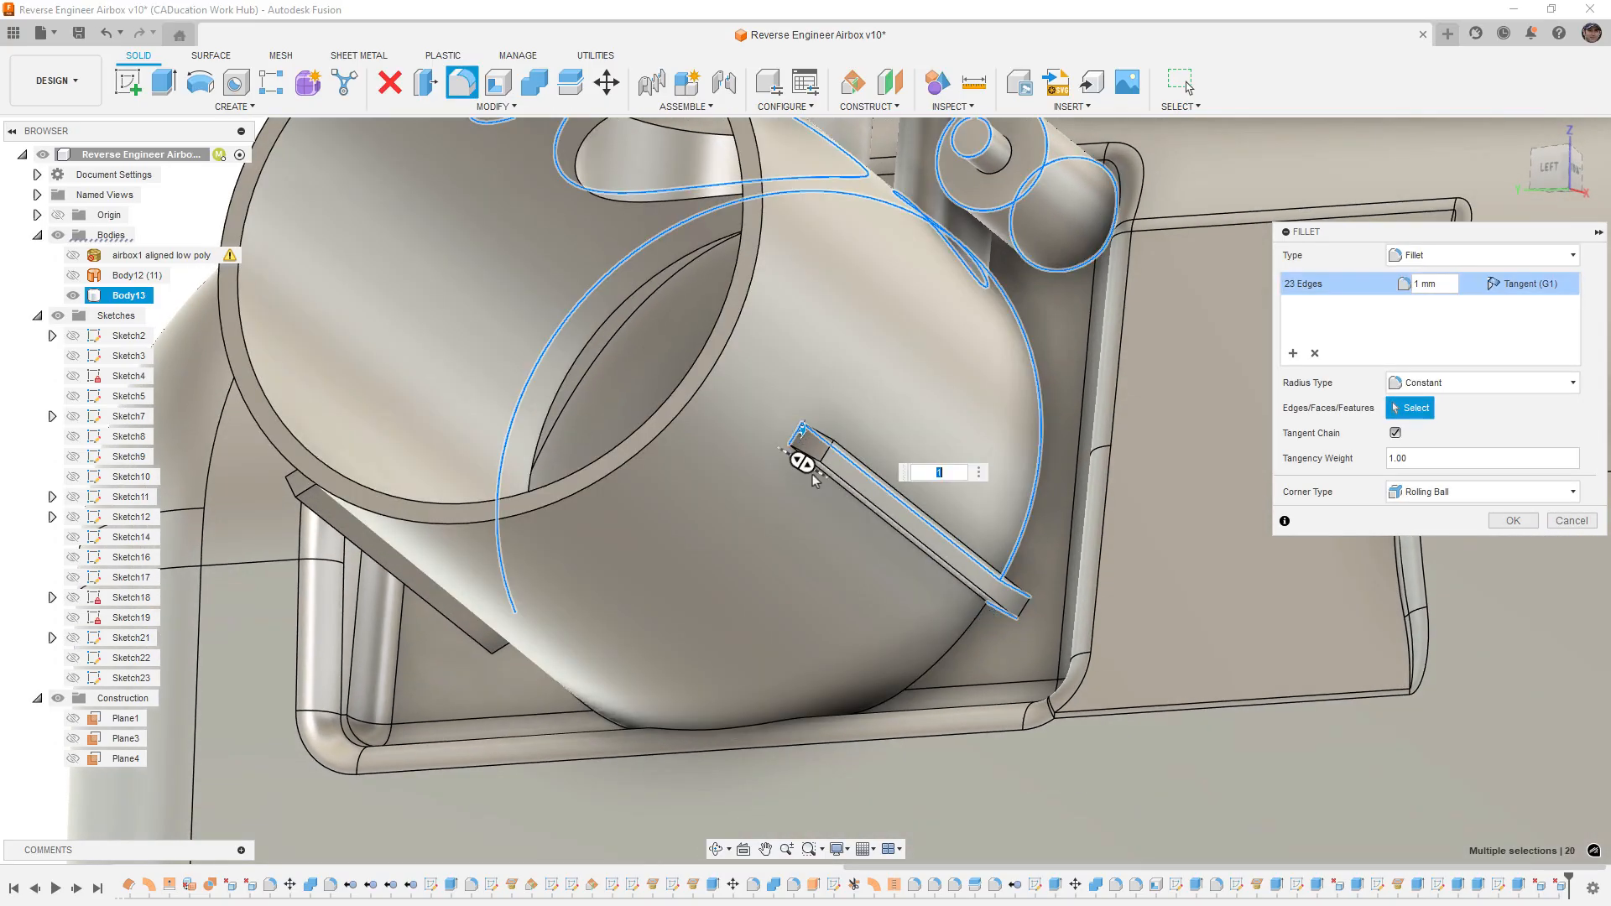
click(819, 475)
shift+middle_drag(802, 460, 804, 503)
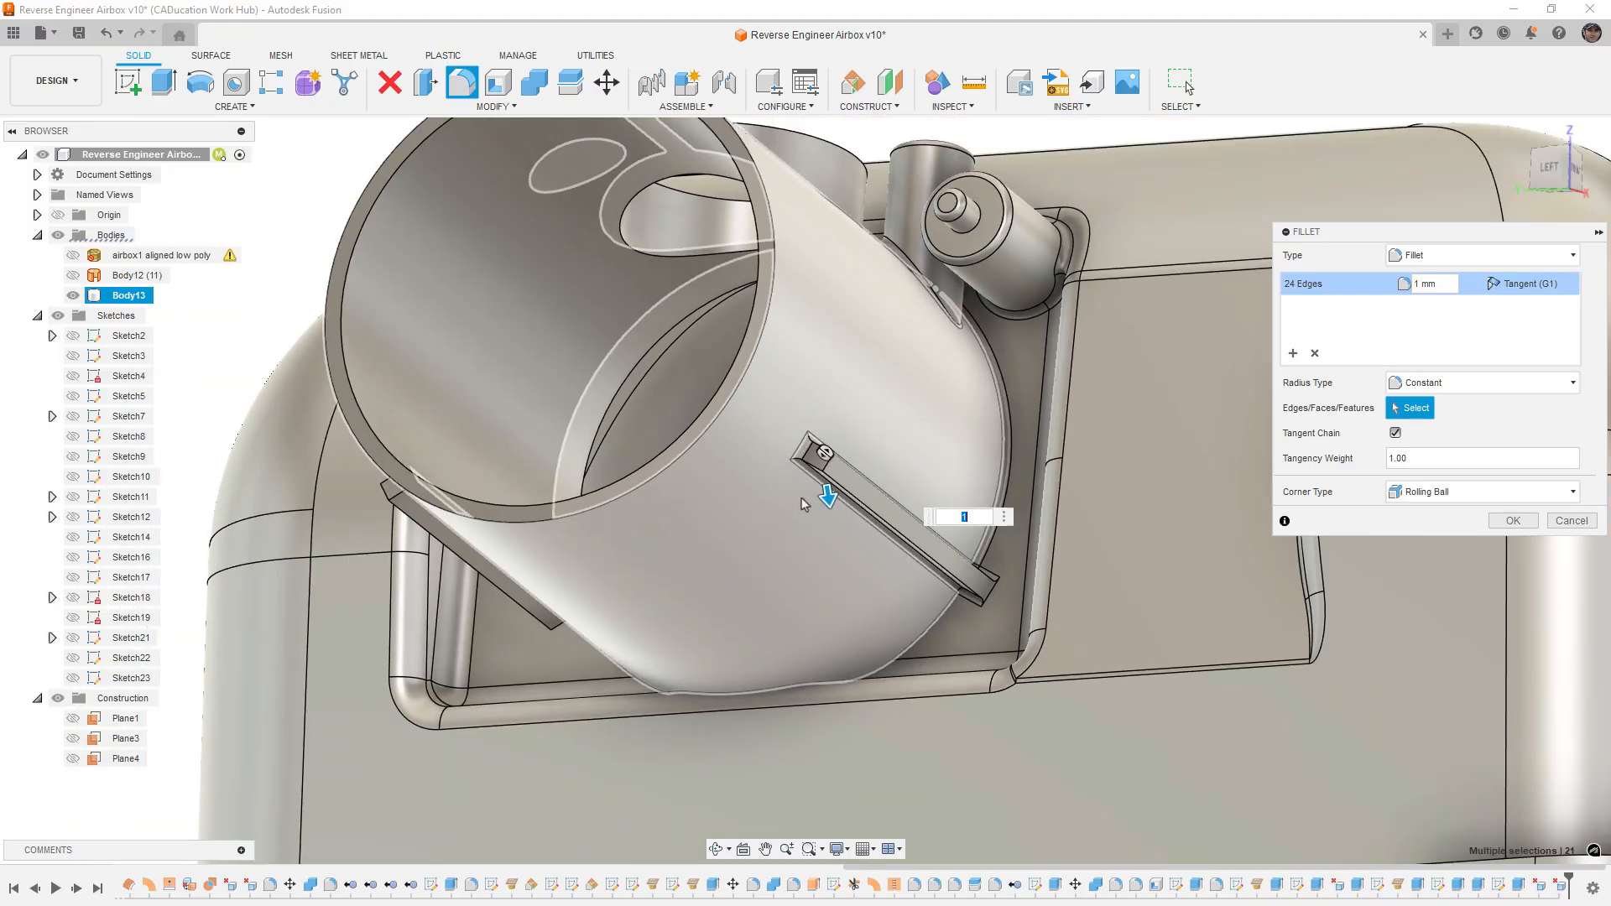
scroll(803, 503, up, 5)
click(819, 472)
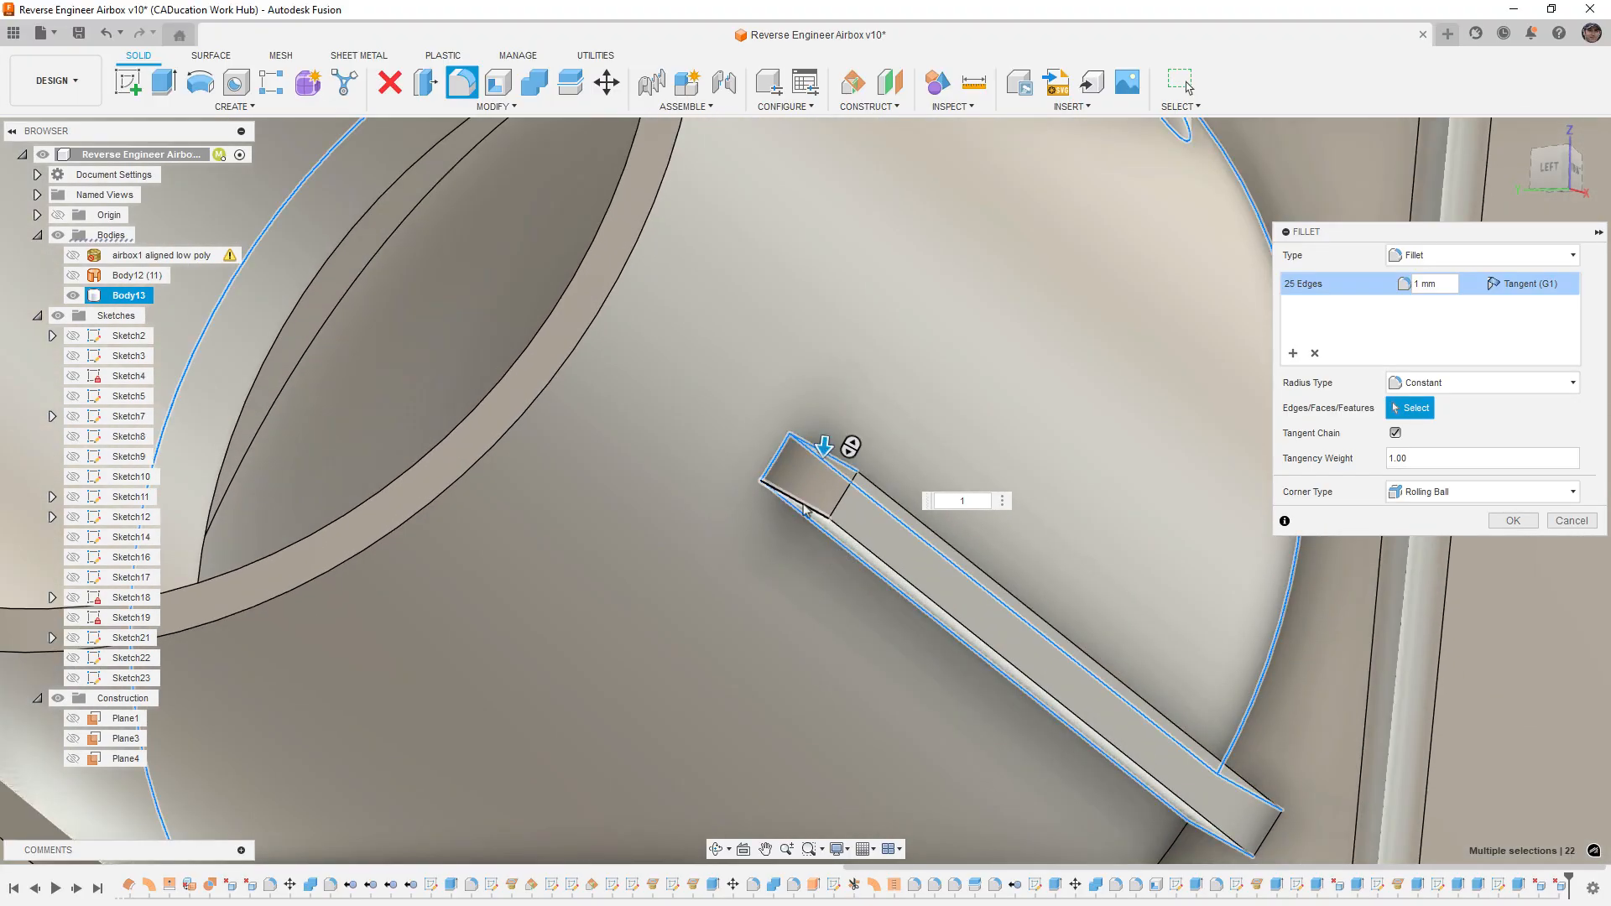
click(803, 503)
scroll(850, 509, down, 5)
Step: Add the remaining outer long edge and base corner edge of that side rib to the 1 mm fillet
shift+middle_drag(625, 536, 878, 567)
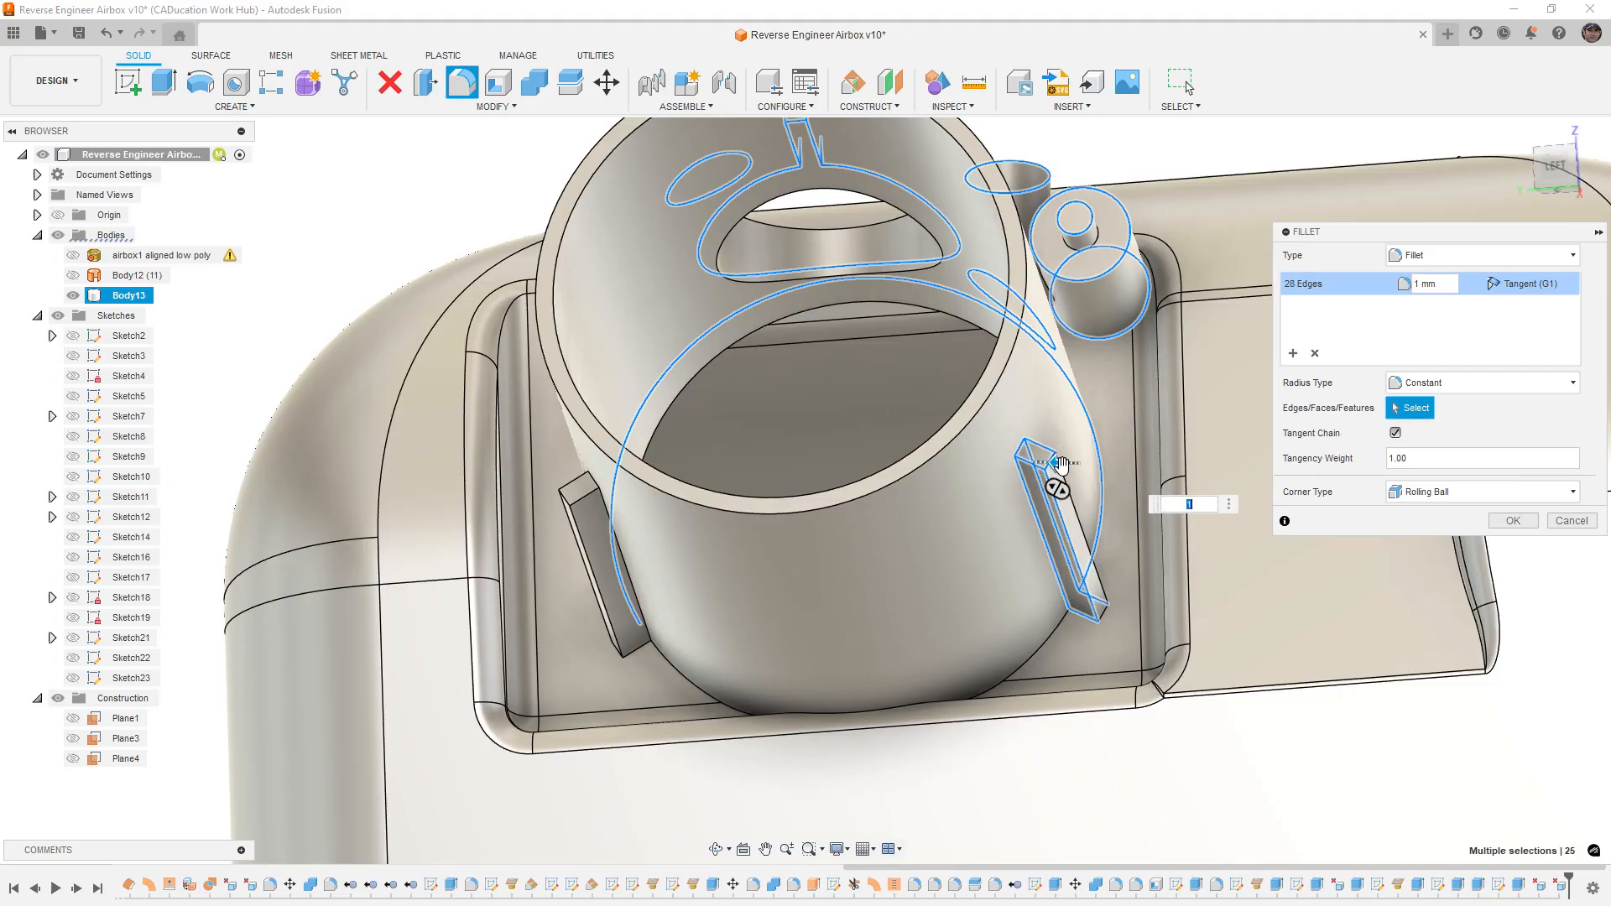
click(1062, 471)
scroll(1107, 625, up, 5)
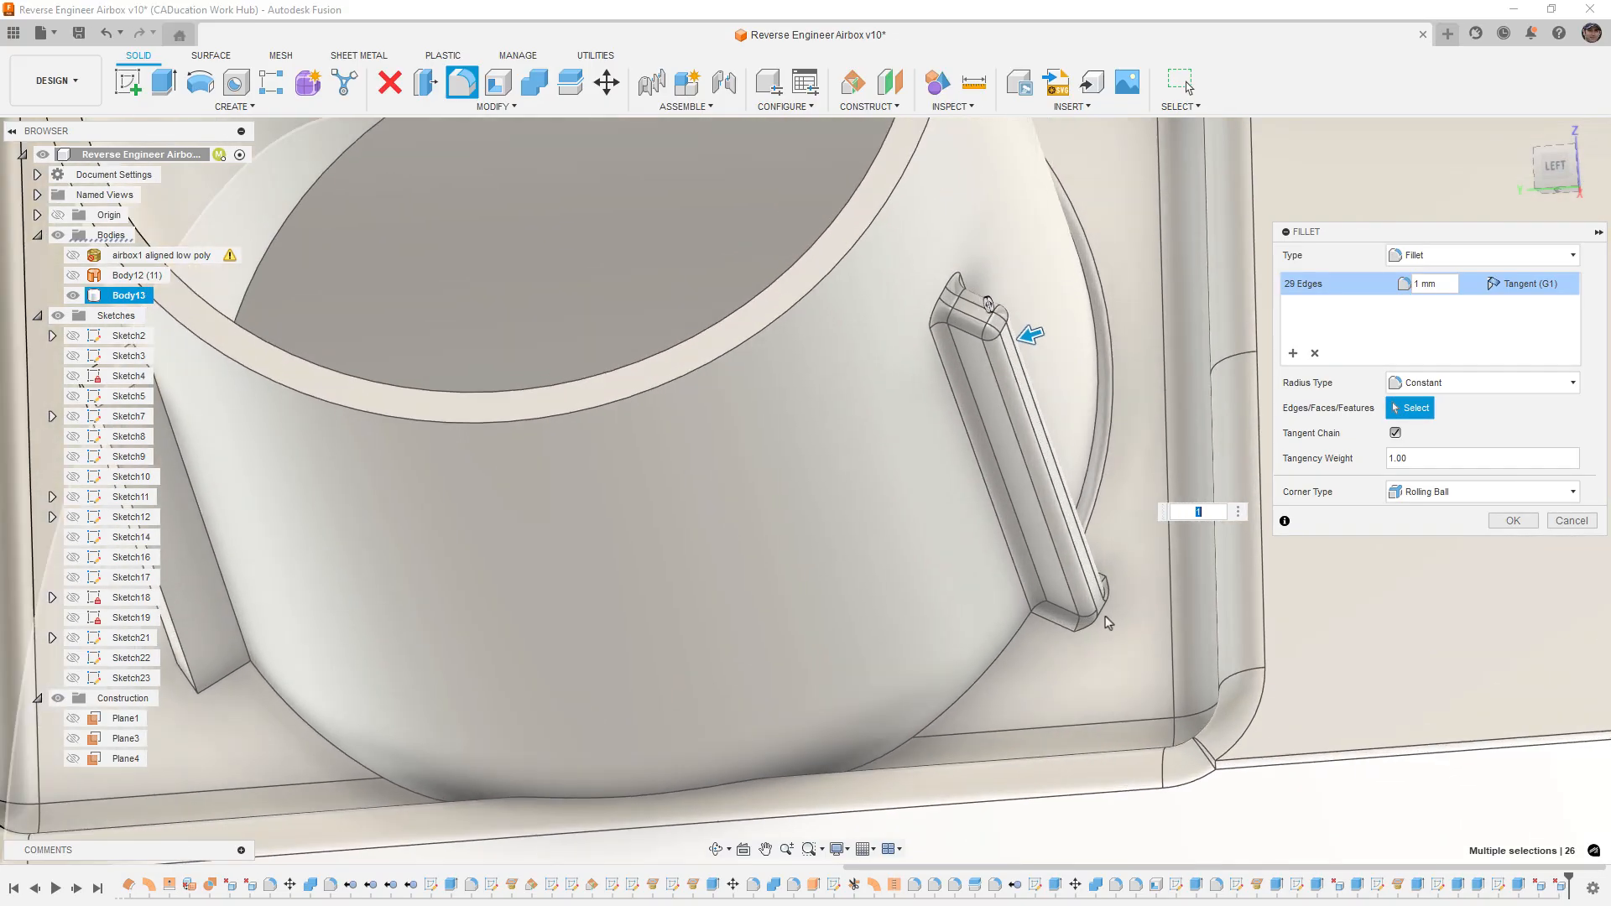
click(1106, 619)
scroll(1114, 630, down, 2)
scroll(1121, 636, down, 4)
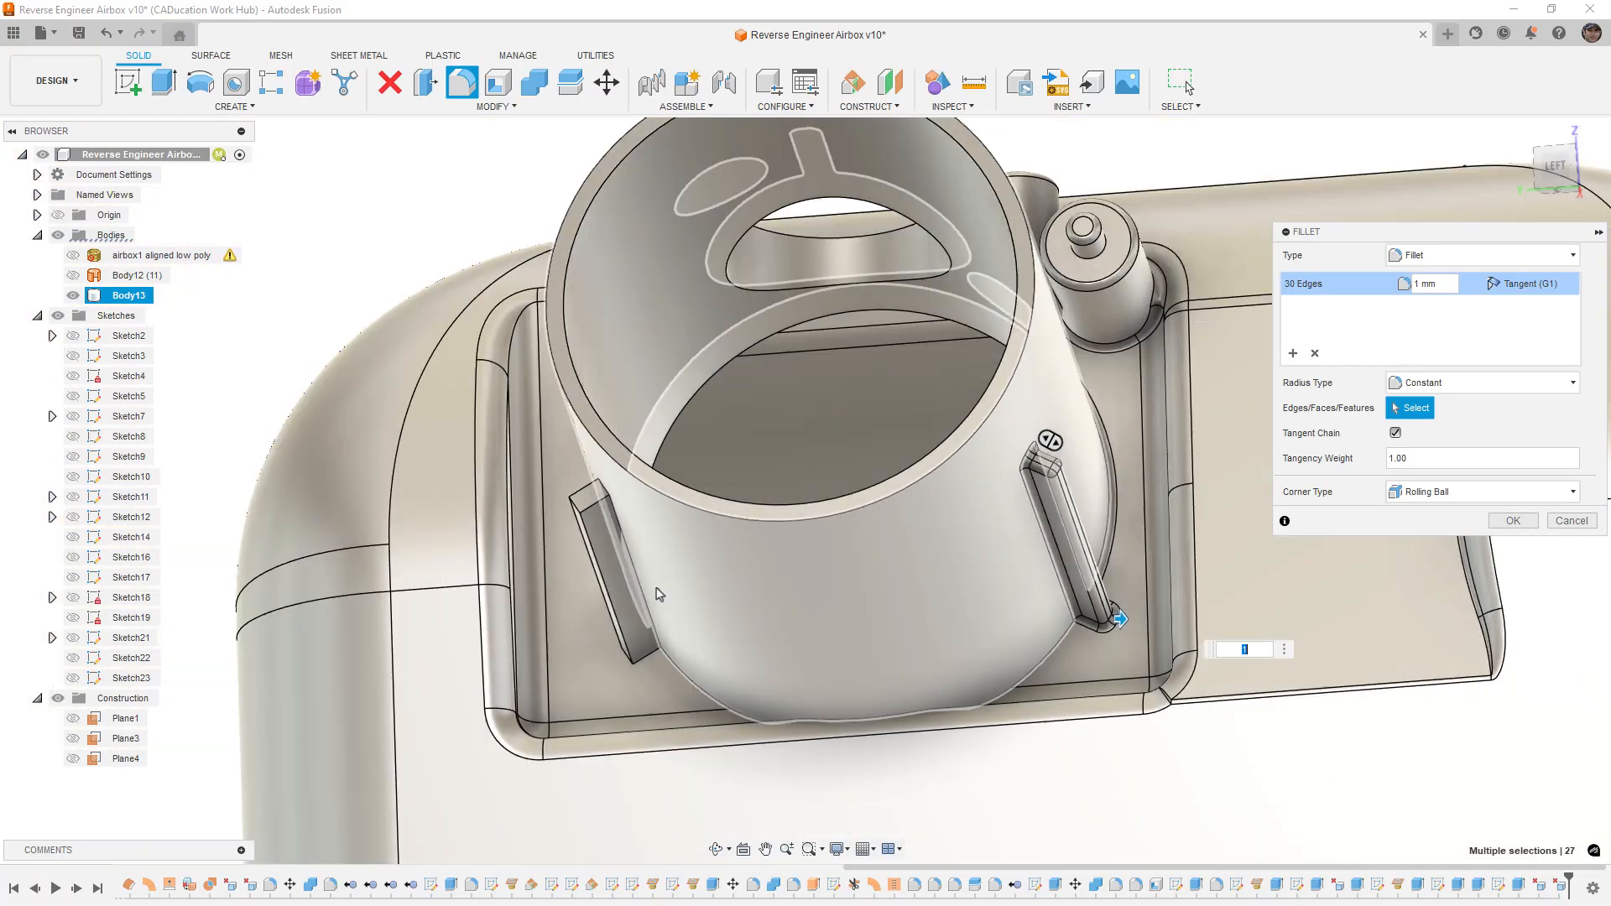
Step: Add the long, base and free-end edges of the rib on the tube's opposite side to the 1 mm fillet
shift+middle_drag(658, 593, 744, 654)
scroll(728, 637, up, 2)
scroll(725, 635, up, 4)
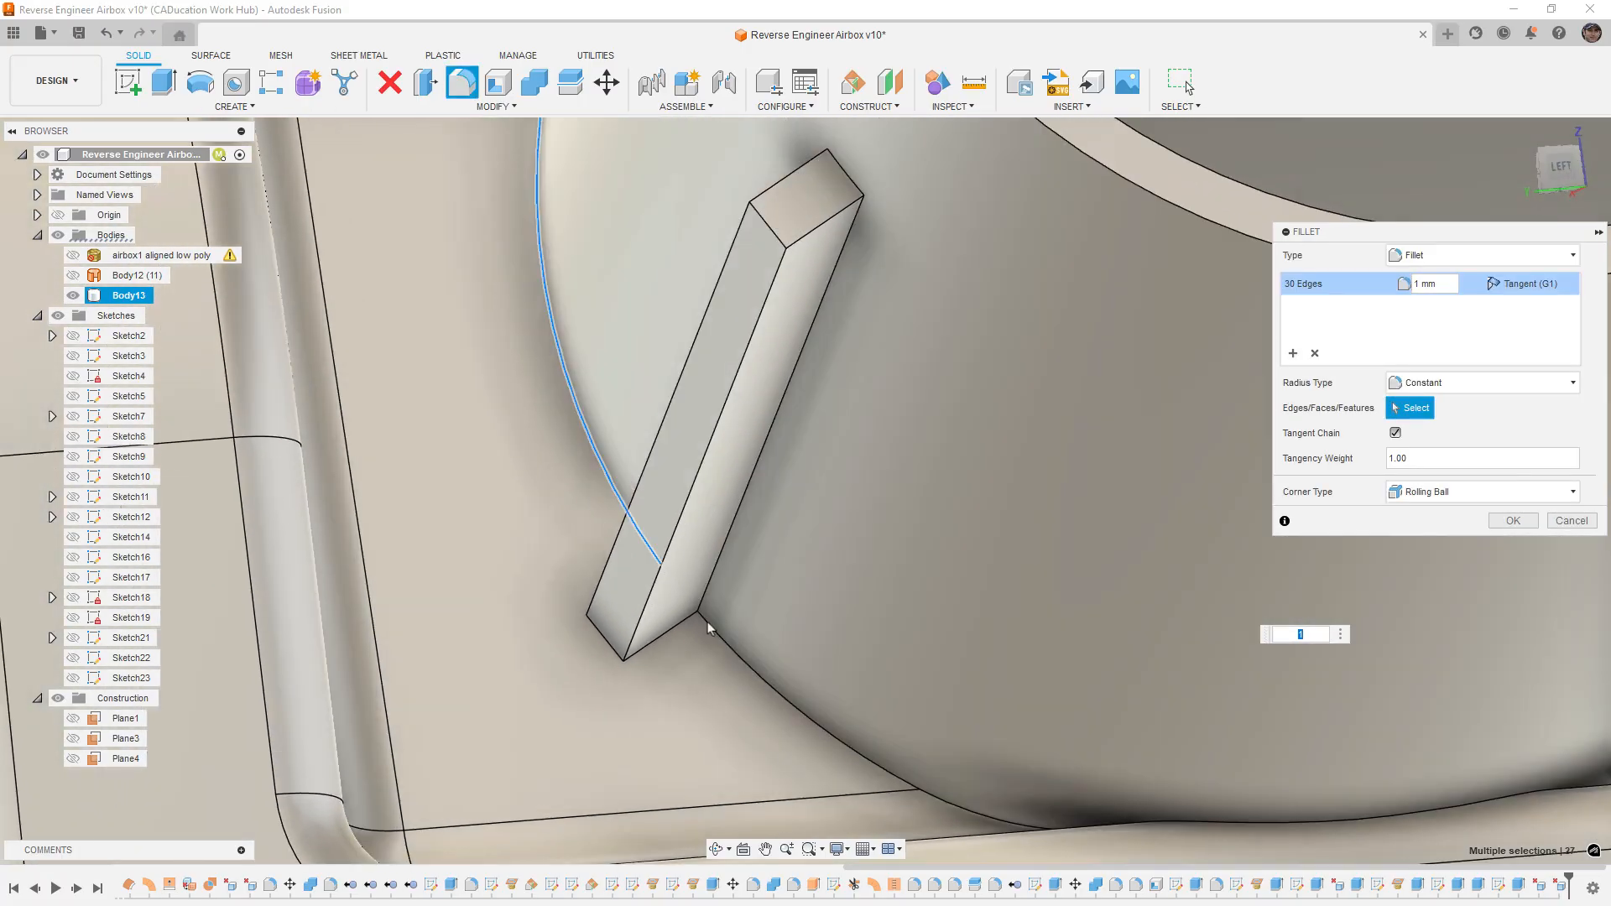
click(698, 615)
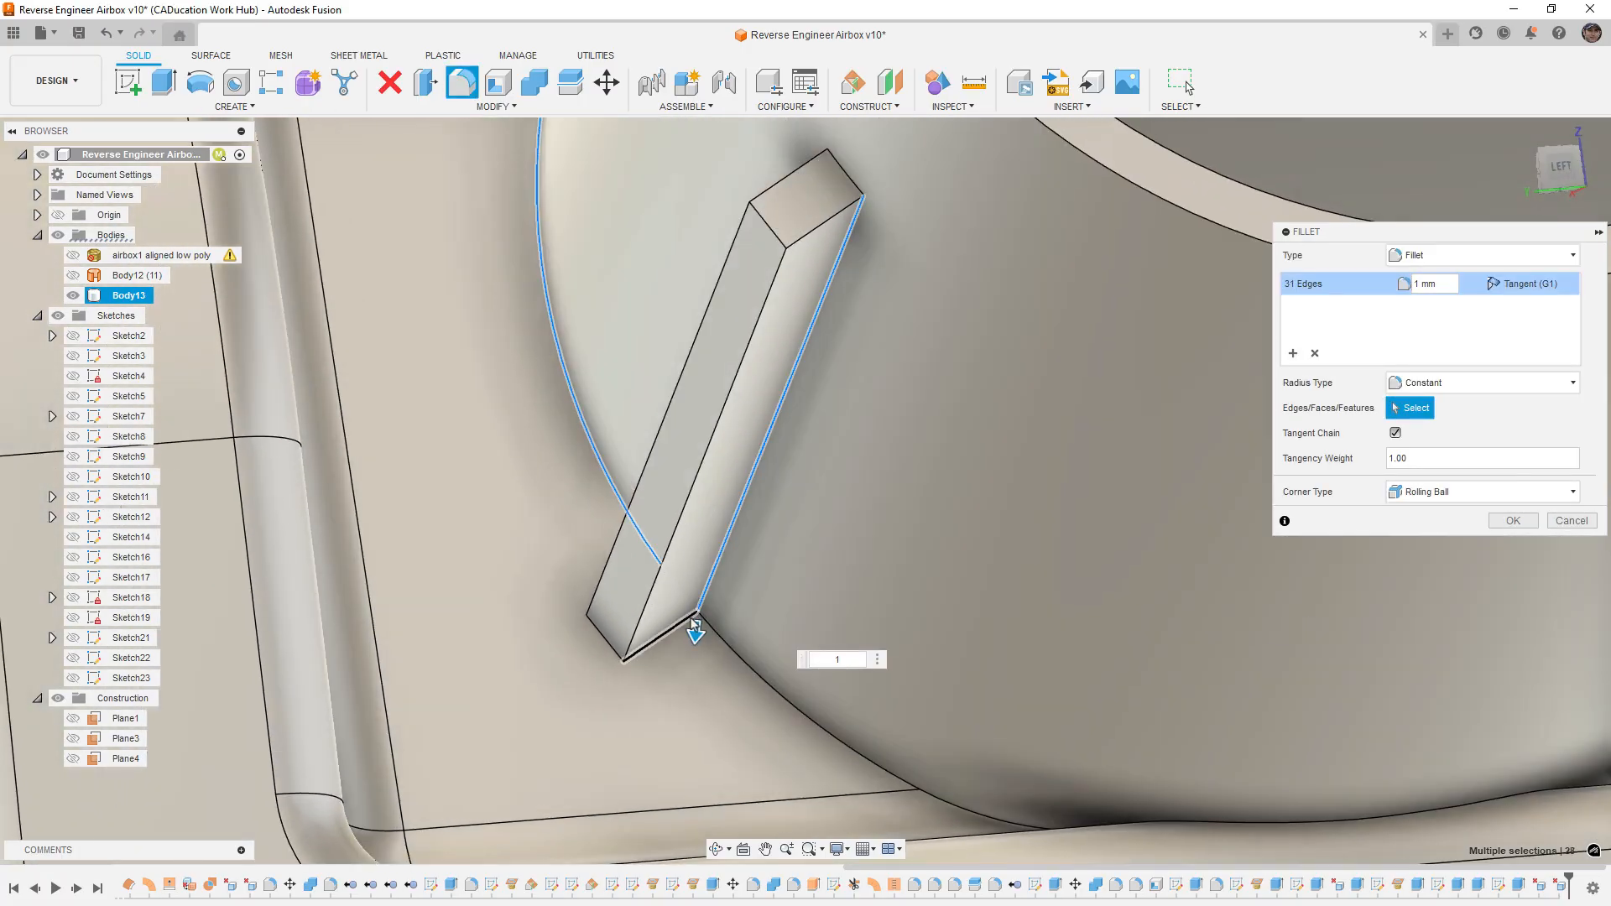
click(633, 634)
click(608, 642)
click(596, 592)
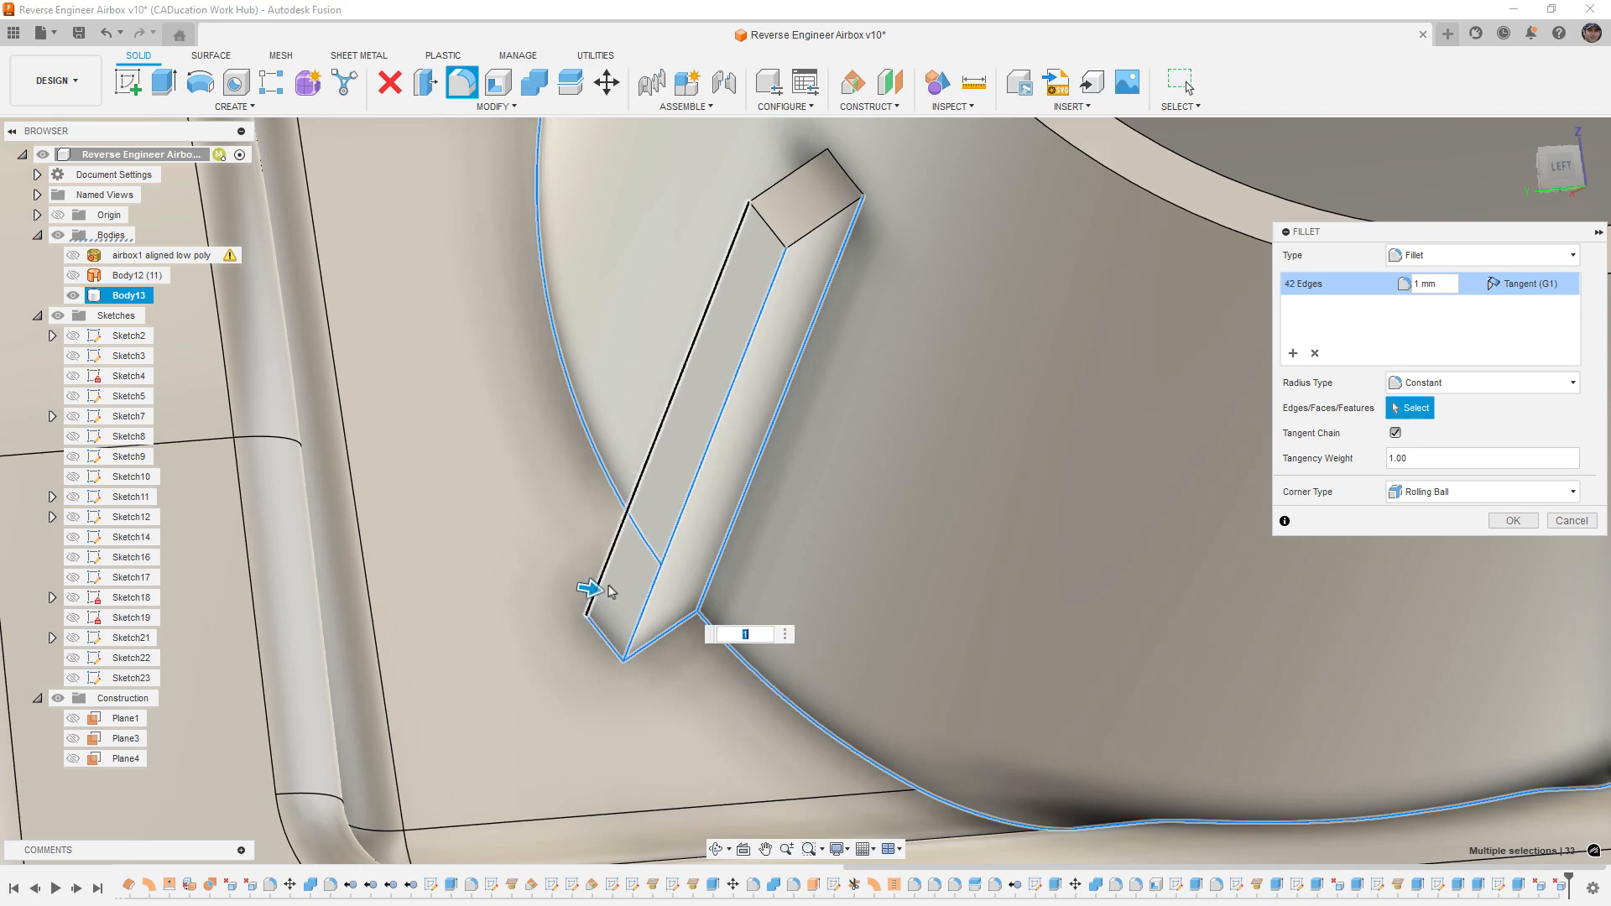
click(792, 172)
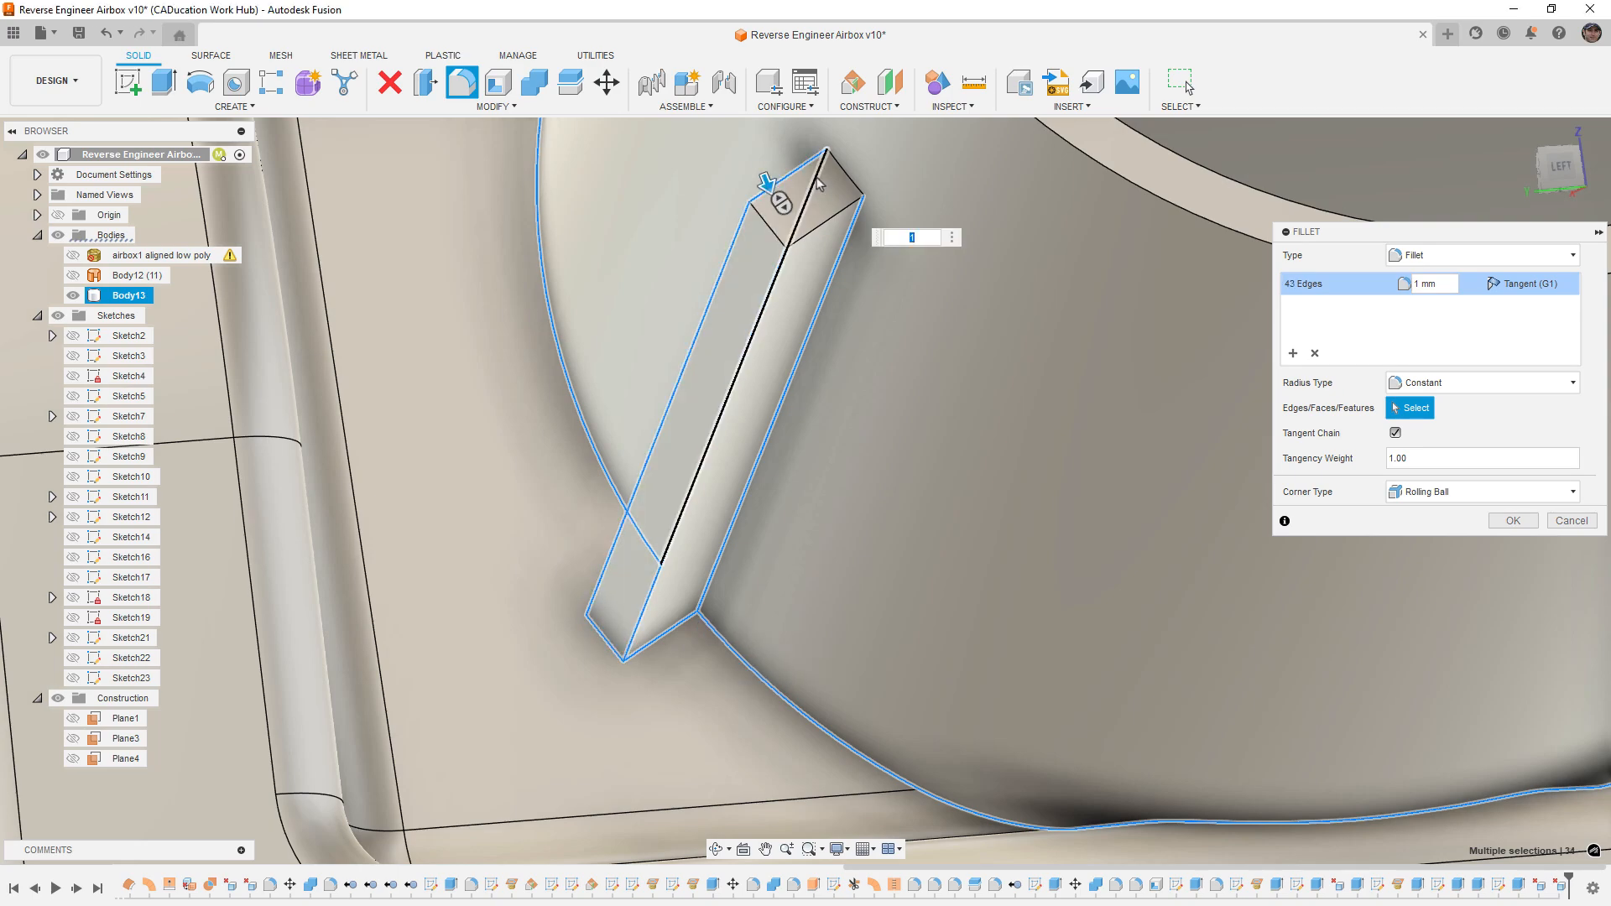
click(837, 217)
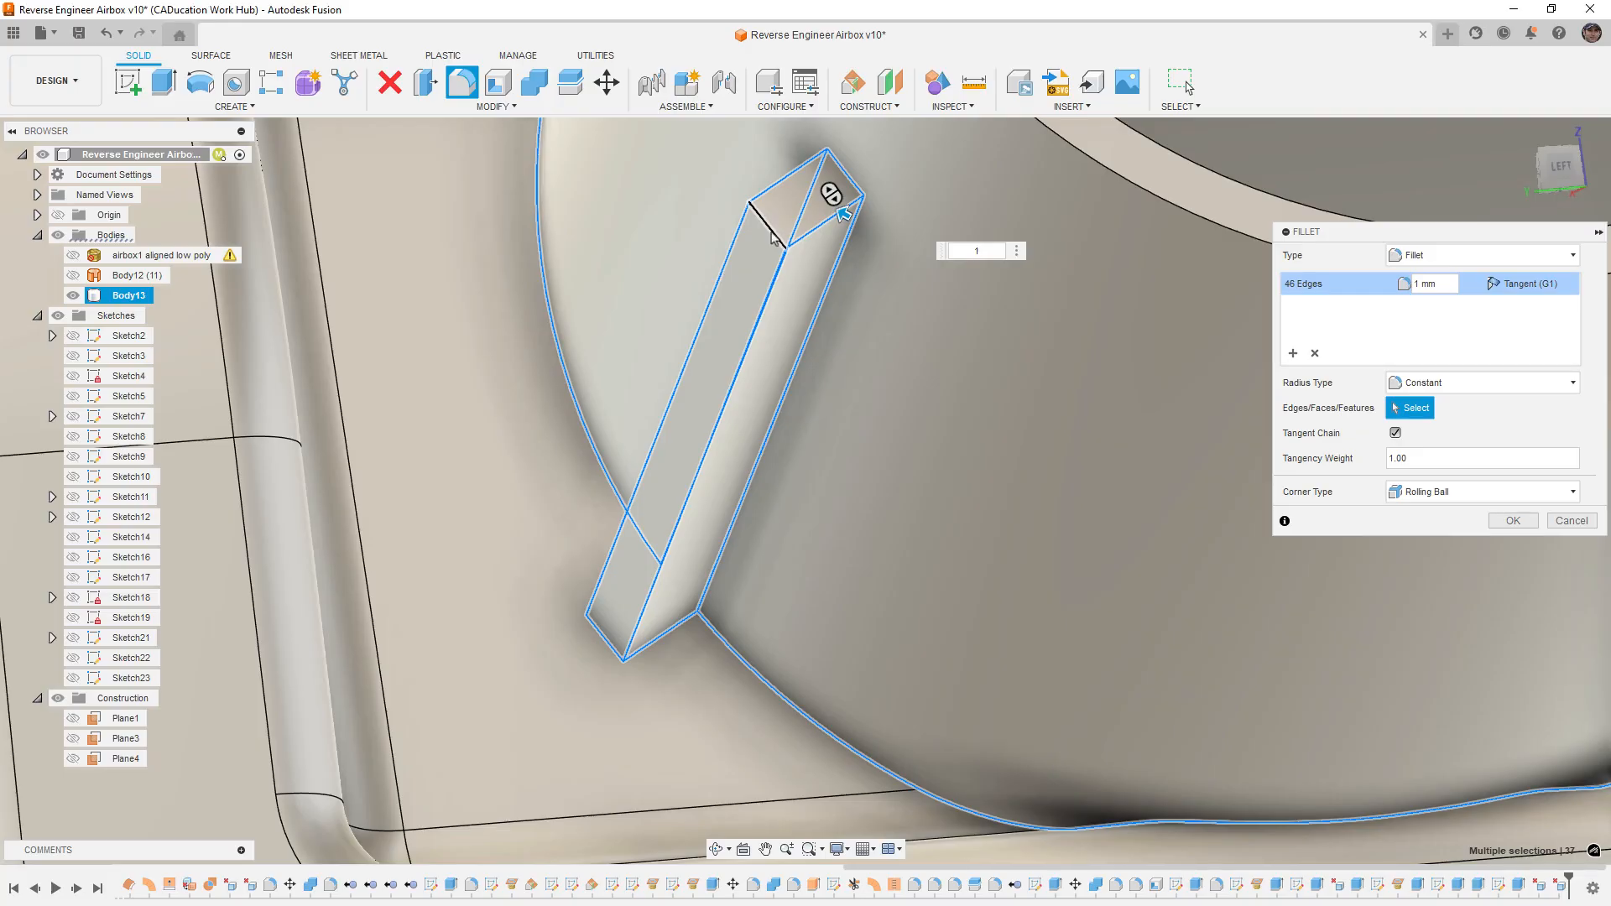
click(770, 238)
Step: Check the fillet preview around the inlet tube's ribs, posts and ring, and apply the 1 mm fillet
scroll(730, 389, down, 6)
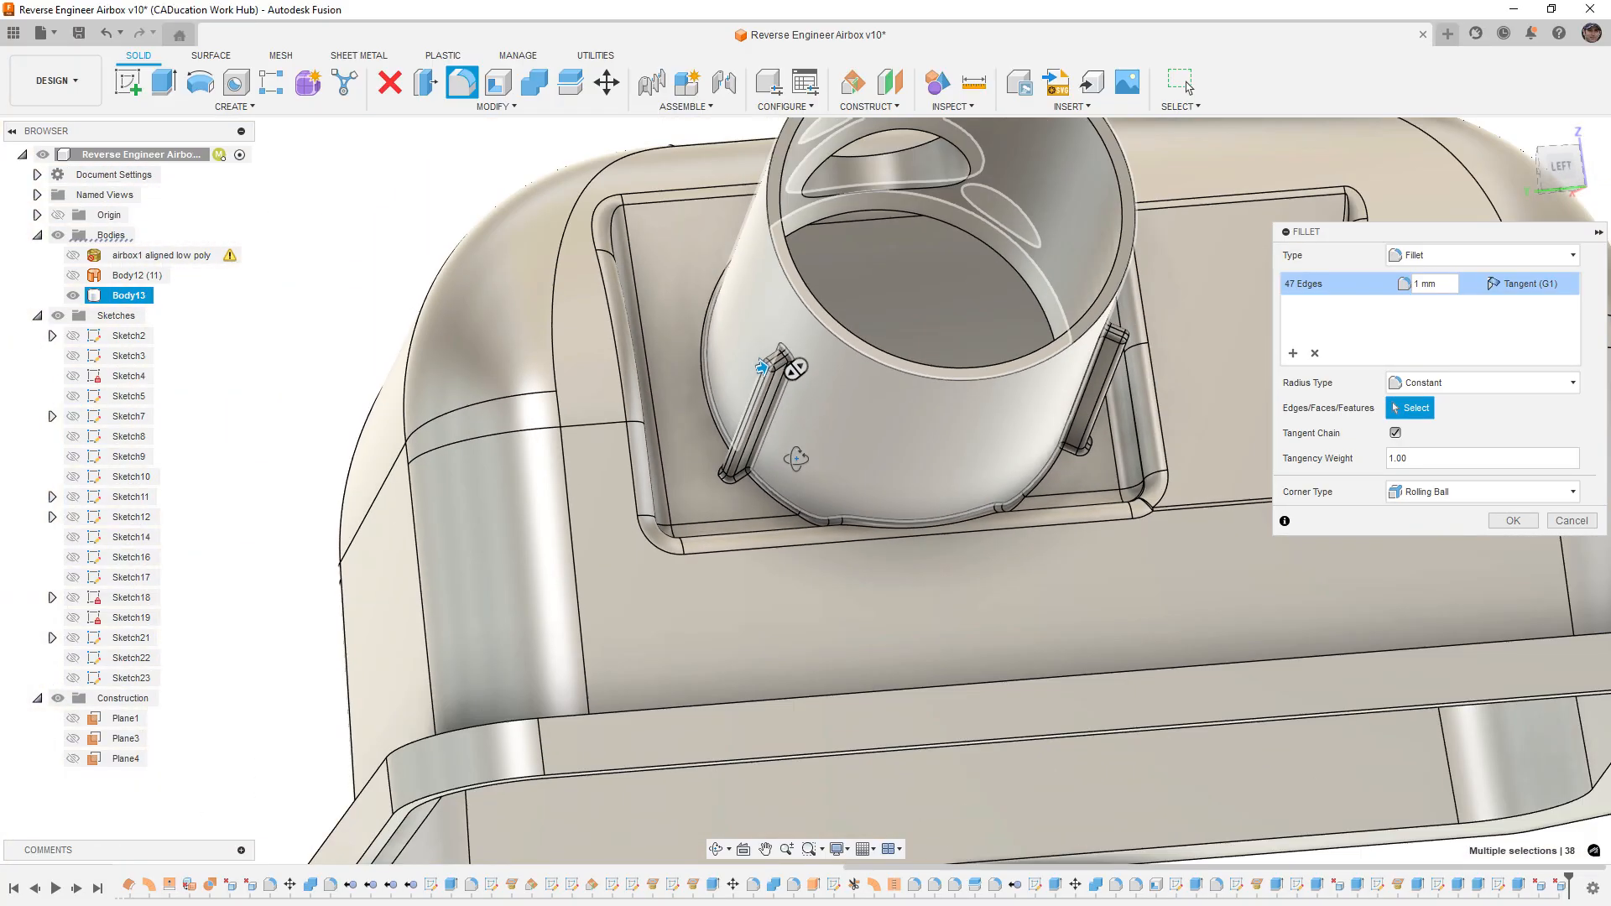
shift+middle_drag(761, 367, 805, 821)
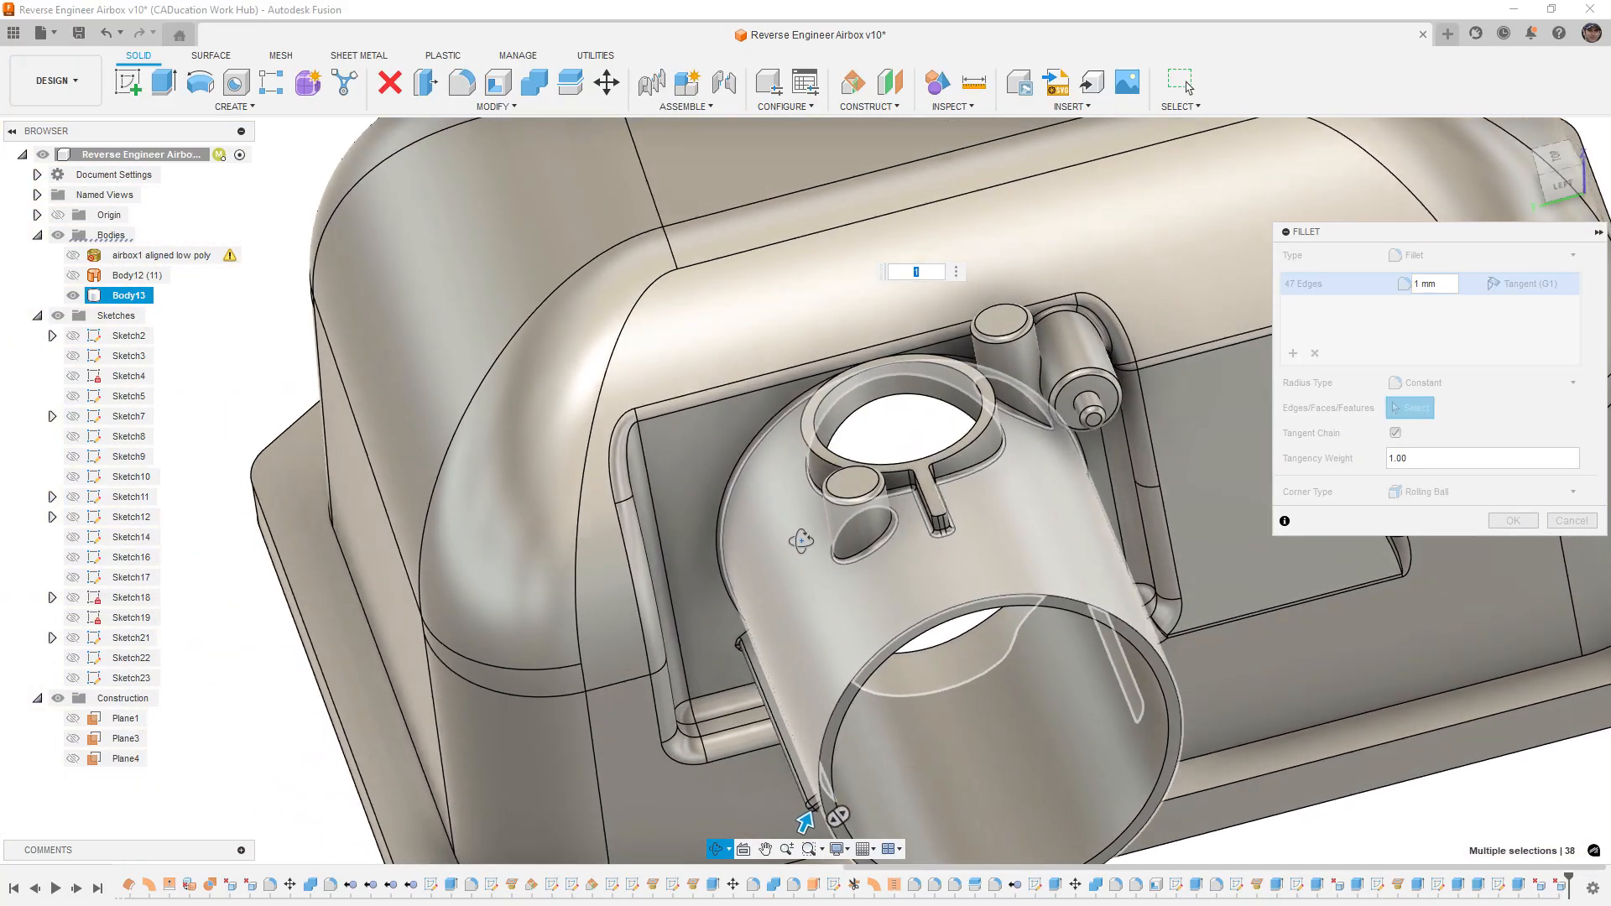
shift+middle_drag(801, 541, 847, 522)
shift+middle_drag(1046, 424, 969, 770)
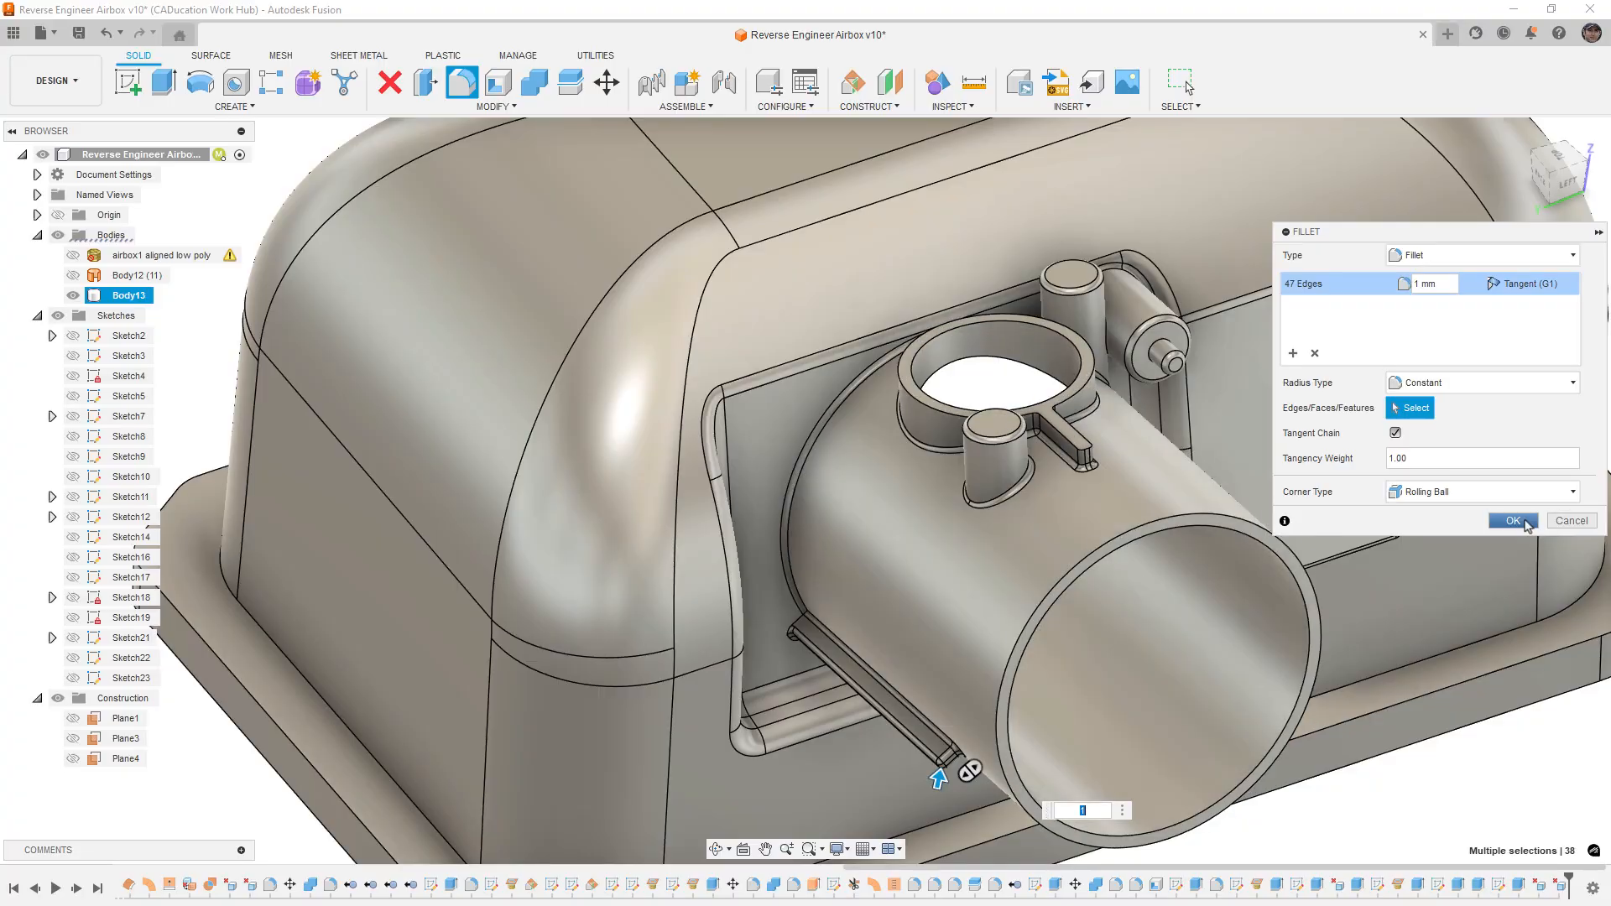
click(1527, 527)
Step: Show the airbox1 aligned low poly mesh over the solid and compare them at the inlet tube's open rim
scroll(884, 403, down, 5)
shift+middle_drag(1037, 611, 923, 577)
scroll(693, 455, up, 10)
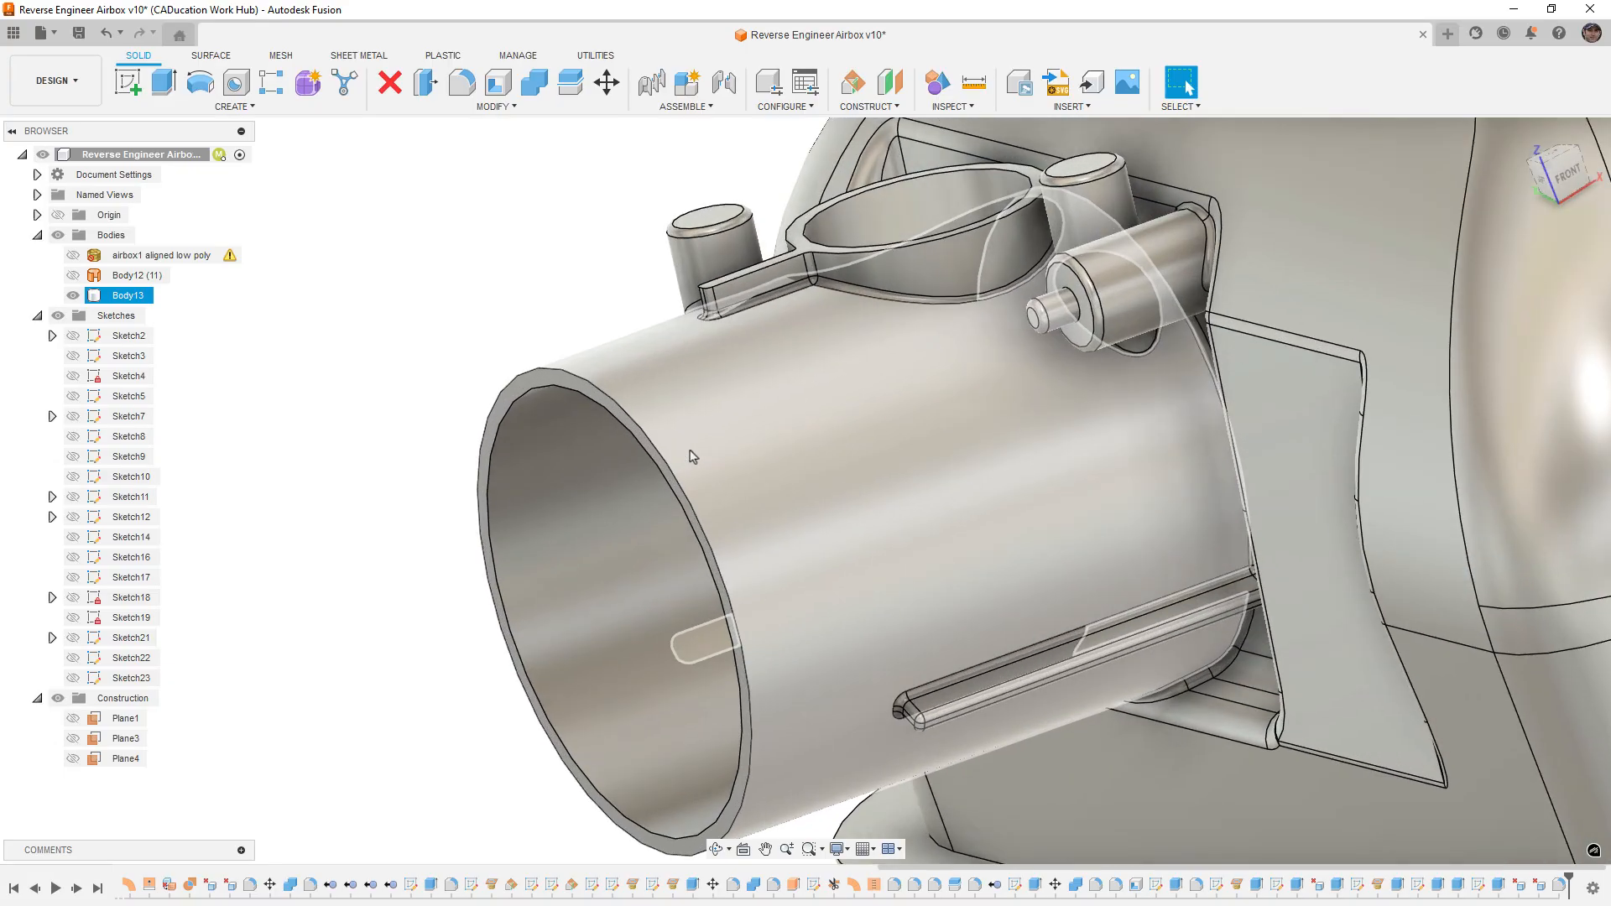
click(73, 255)
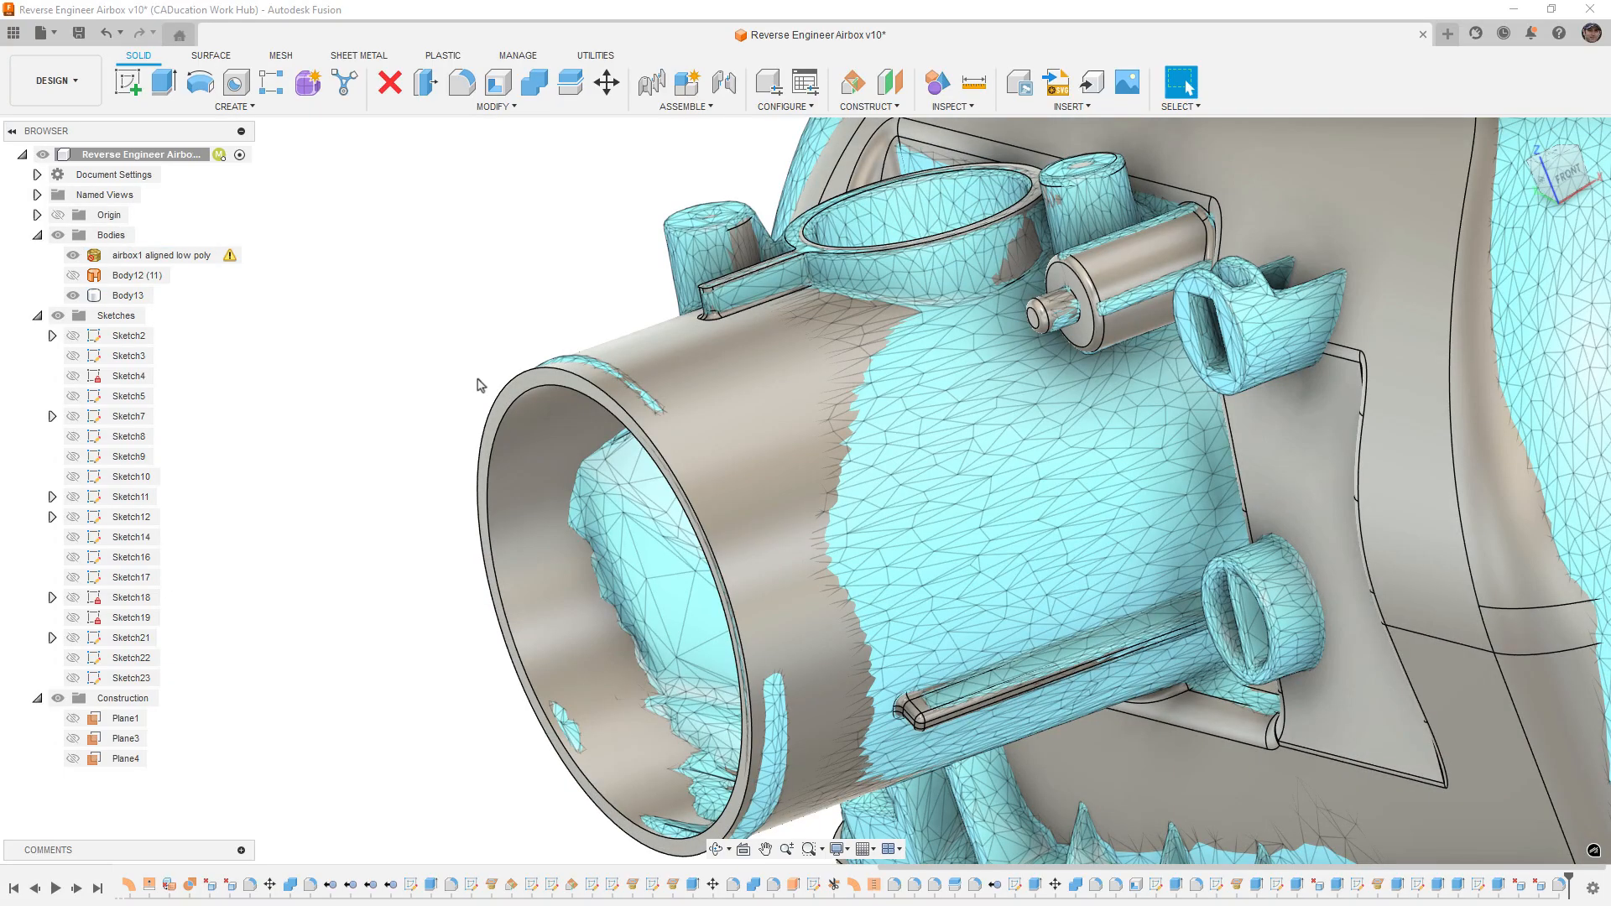
shift+middle_drag(477, 383, 461, 382)
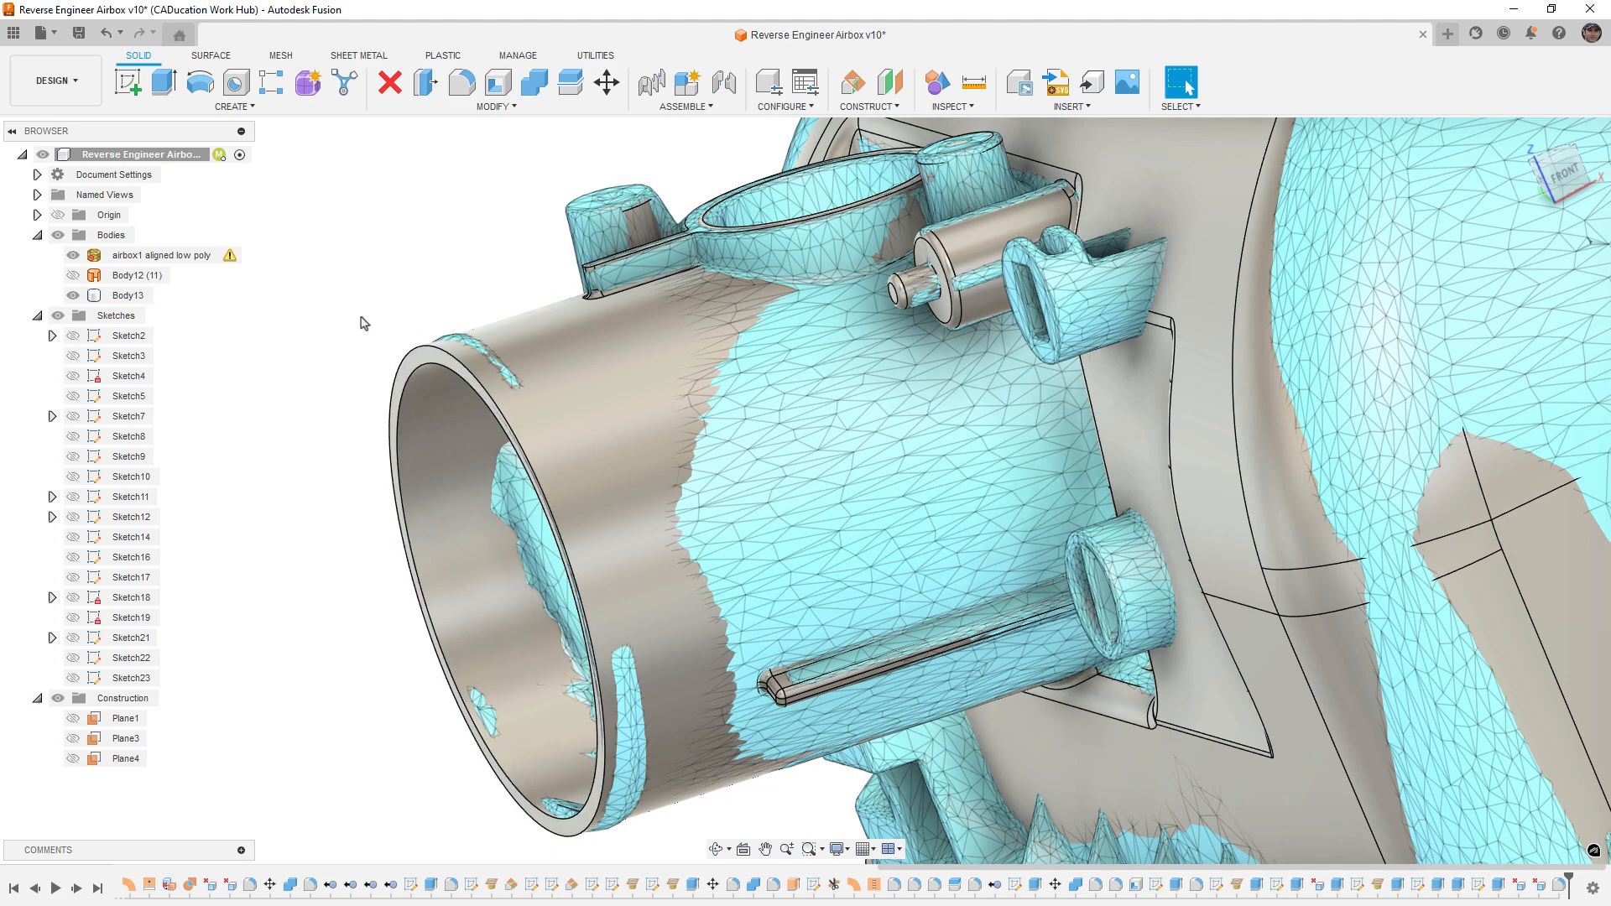
click(511, 396)
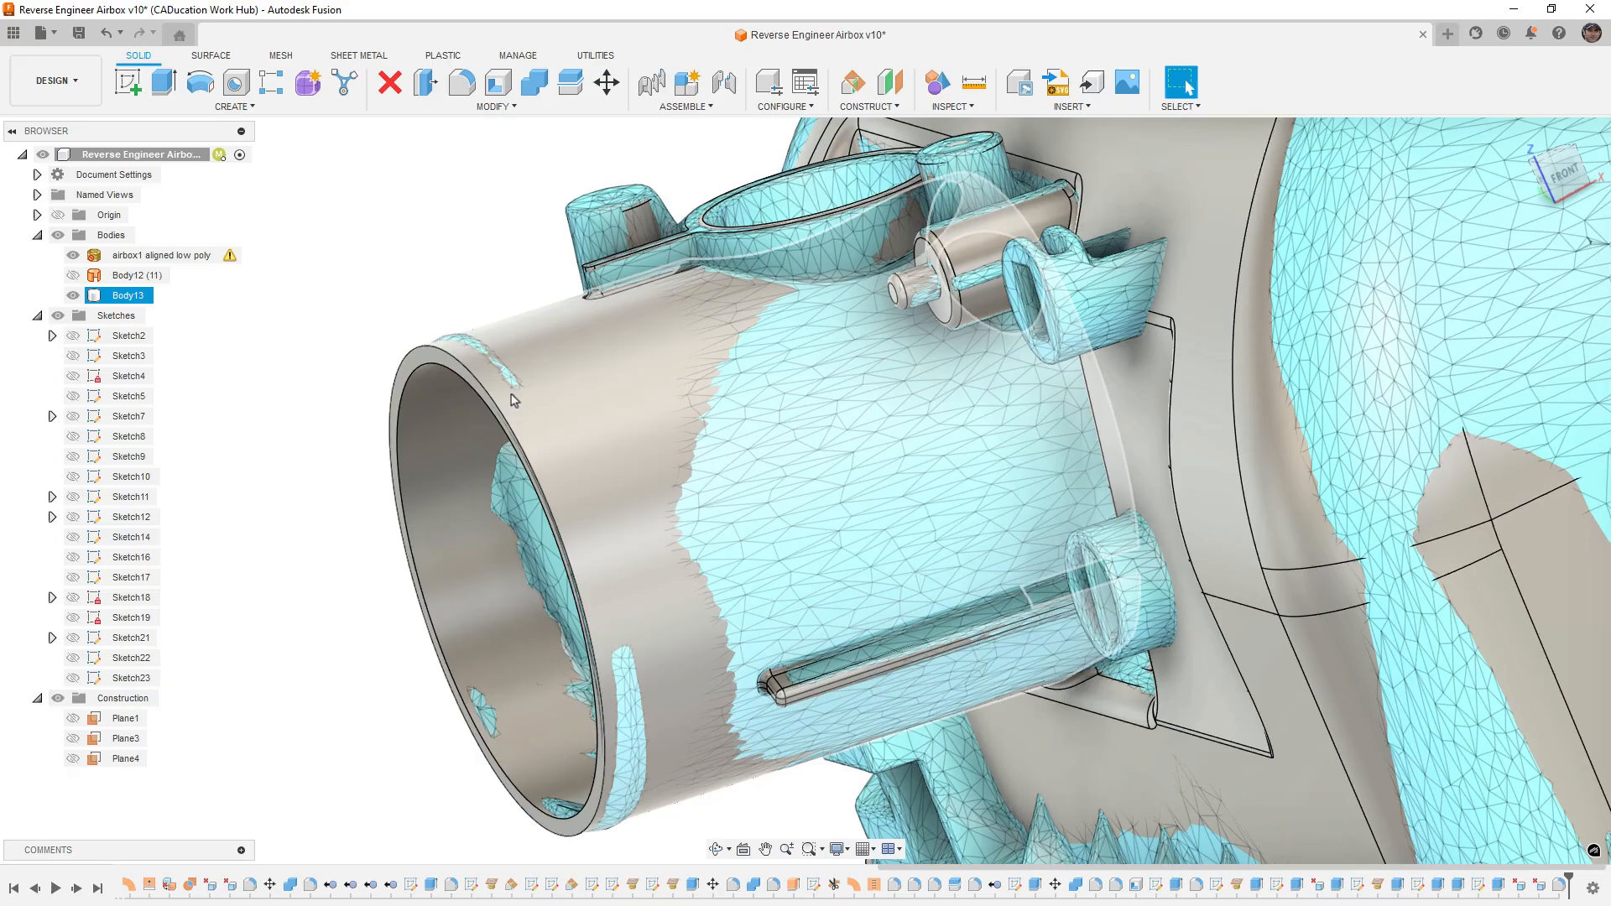
click(424, 322)
Step: Start a circular Pipe along the outer edge of the inlet tube's open end, with the operation set to New Body
click(225, 108)
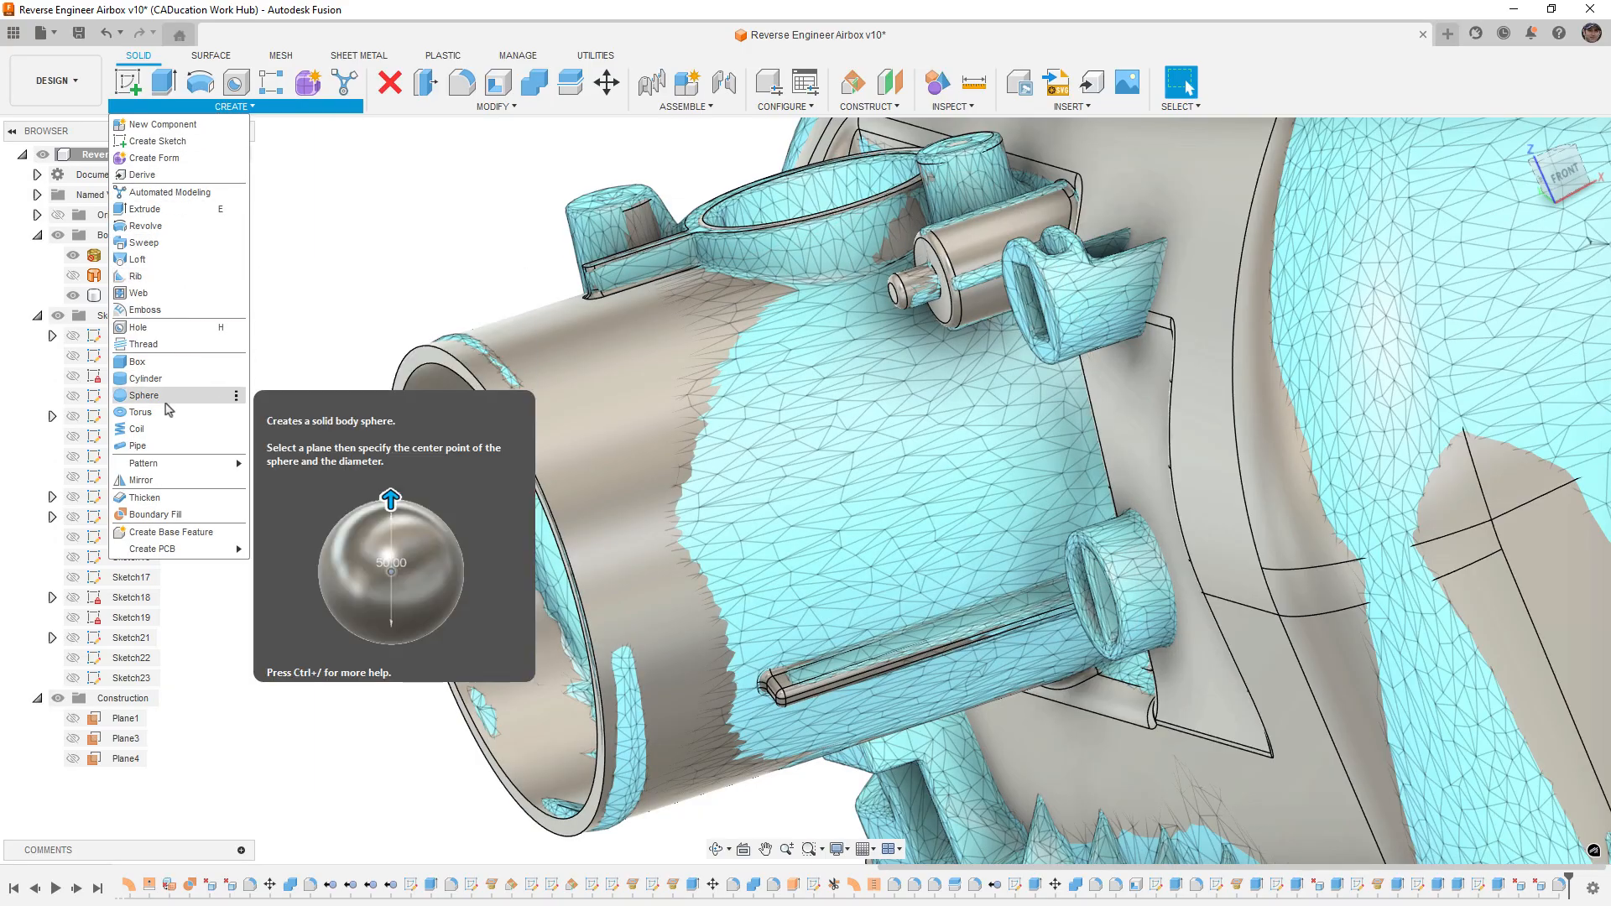
click(138, 446)
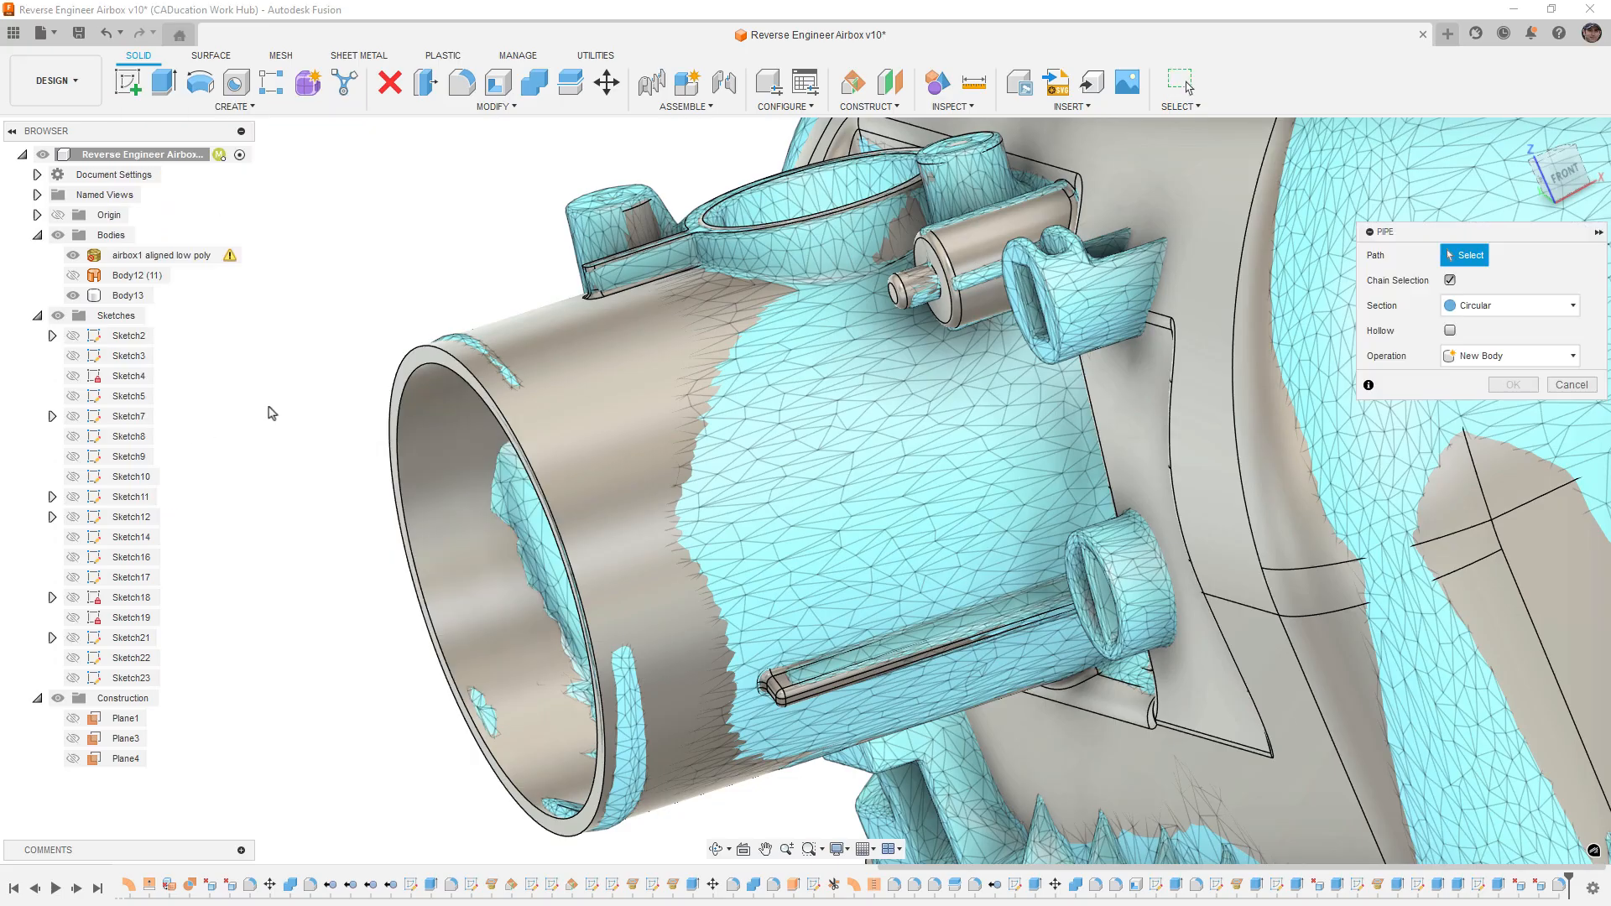
click(468, 365)
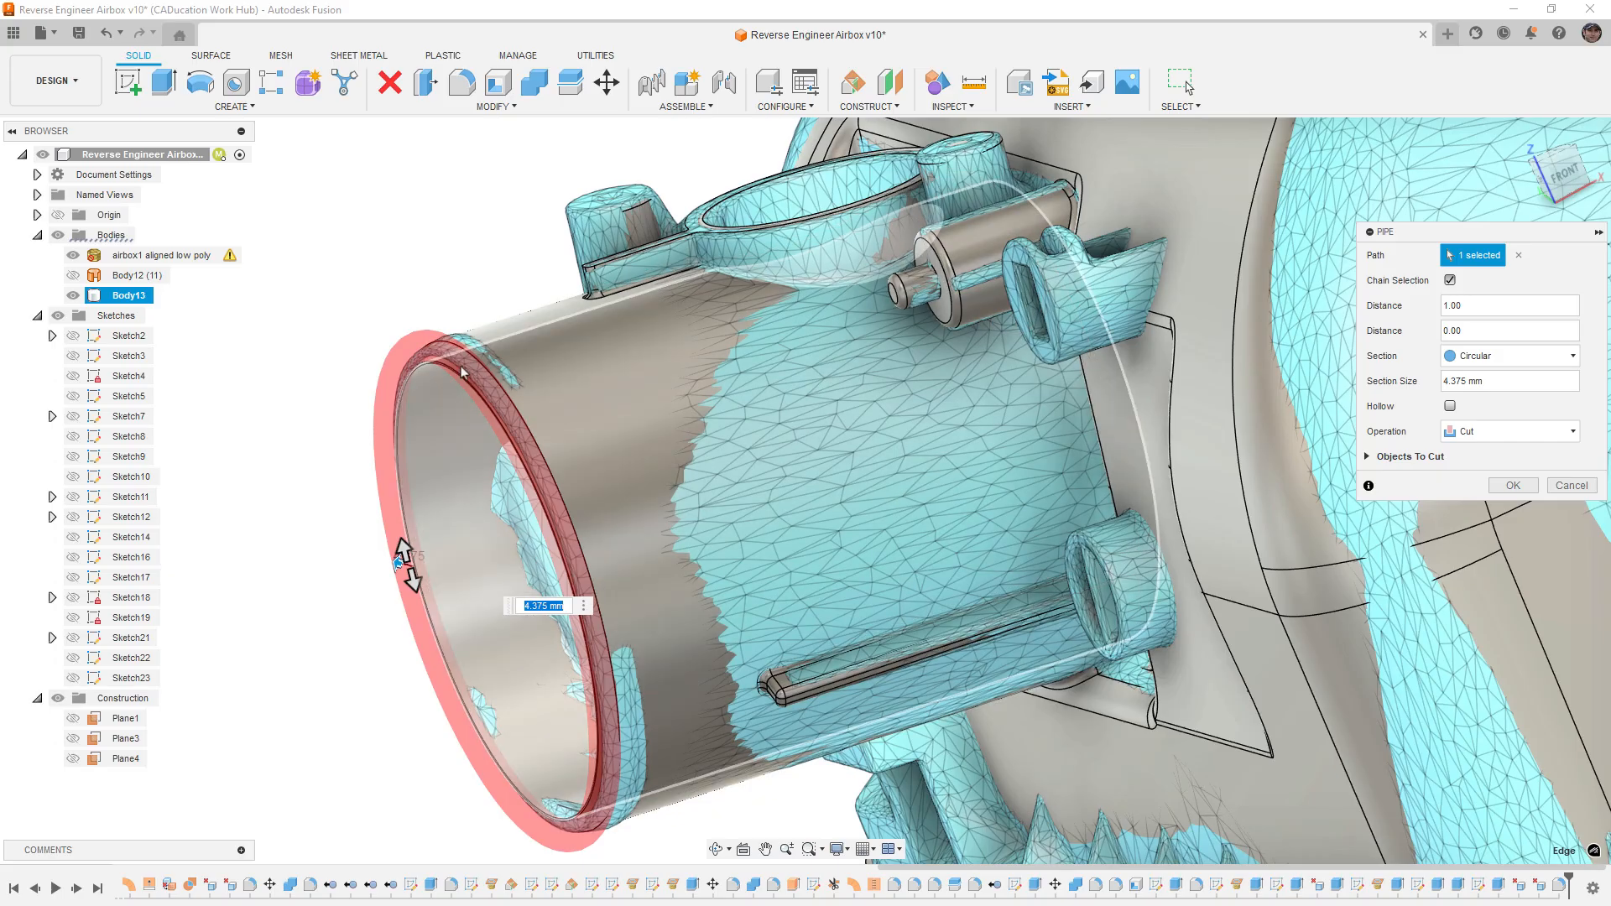
shift+middle_drag(760, 496, 742, 482)
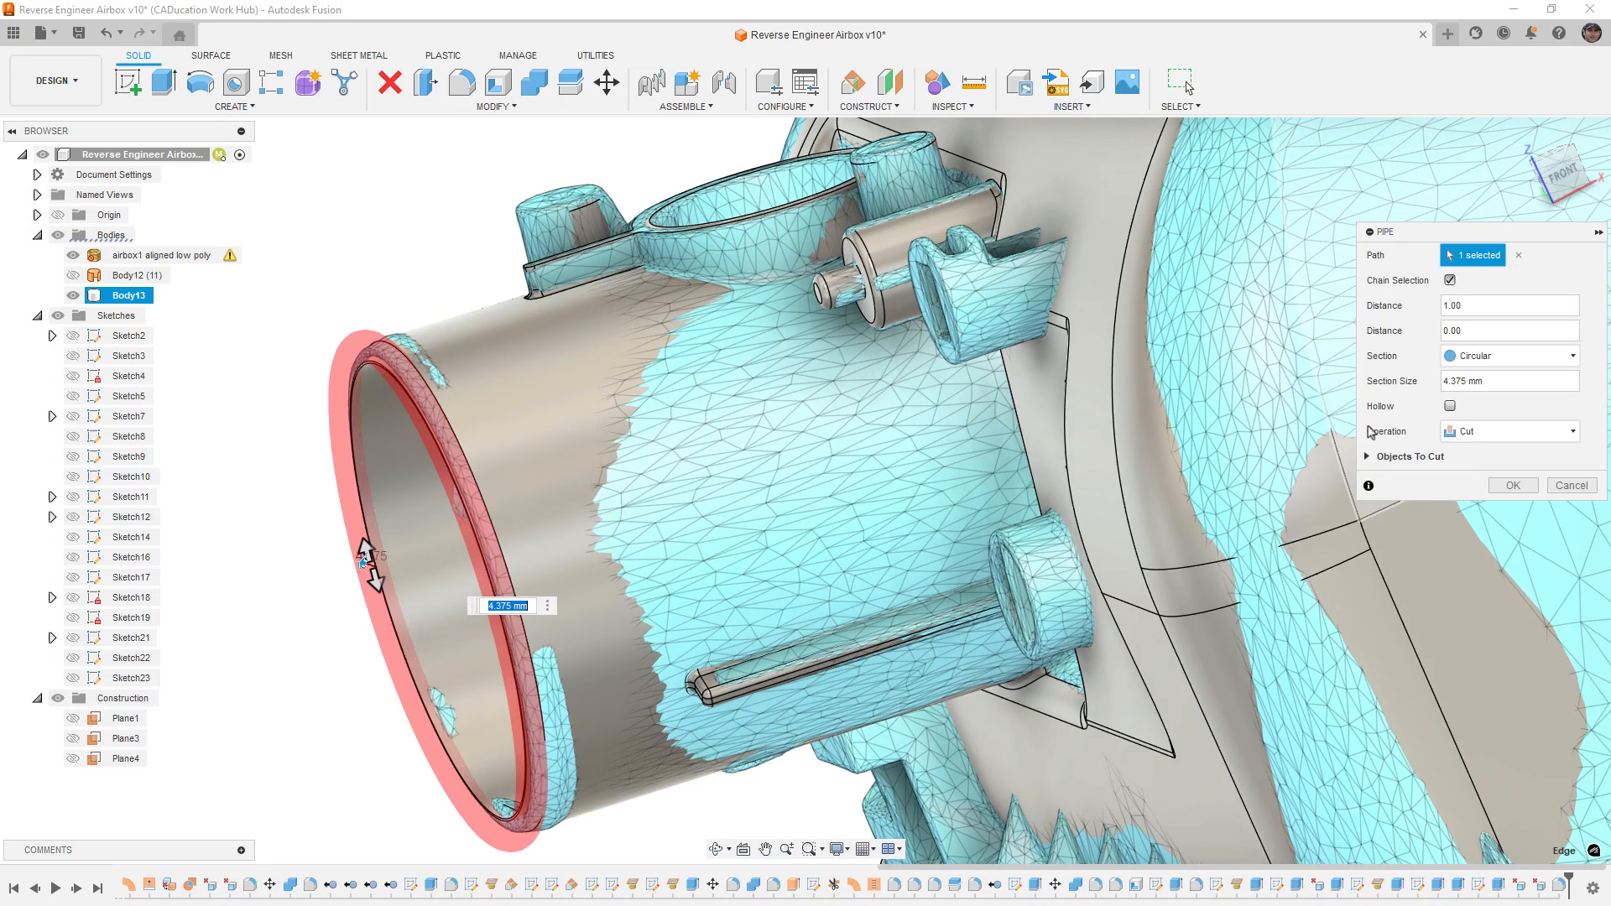
click(1510, 432)
click(1494, 487)
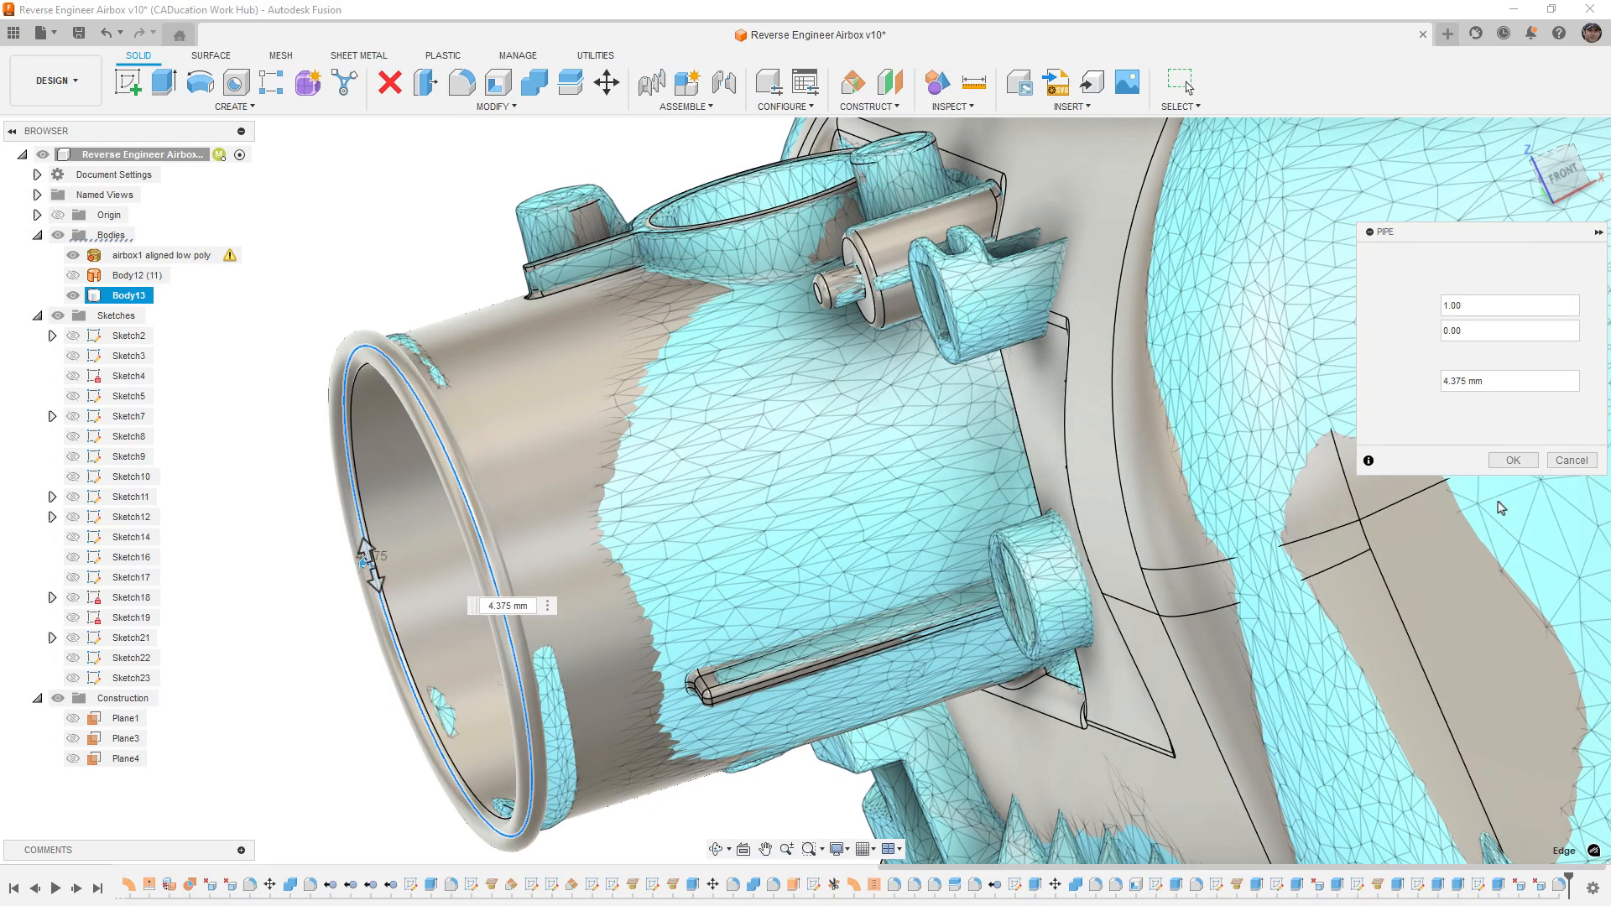
Step: Switch the pipe's path to the inner edge of the inlet tube's open end, set the section size to 7 mm, and create it
shift+middle_drag(600, 424, 590, 426)
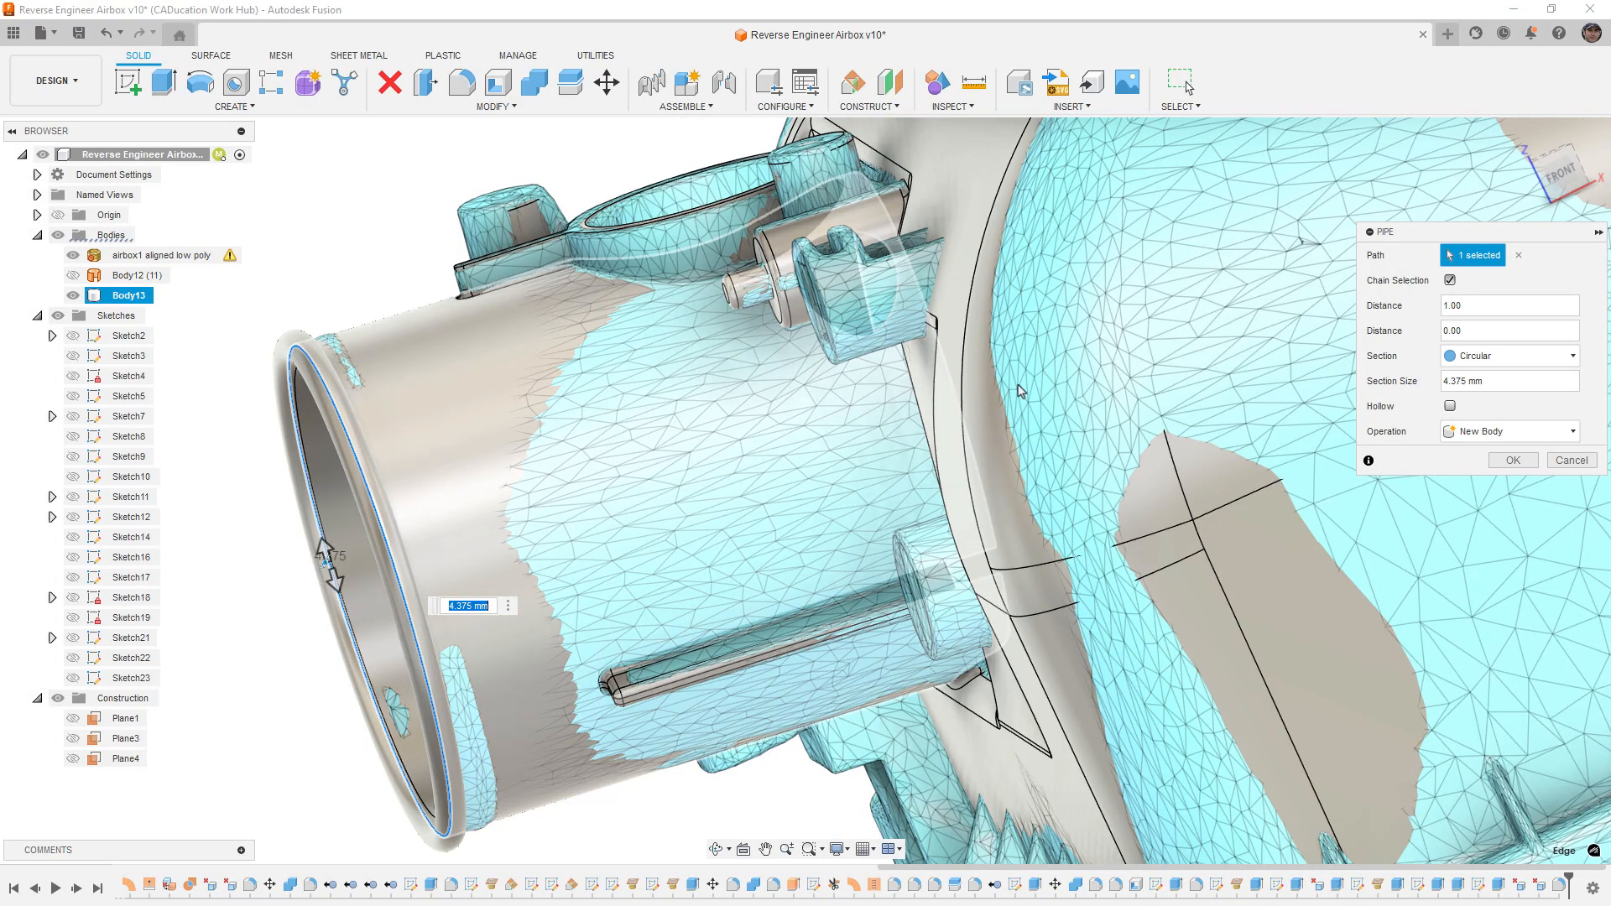
click(1518, 256)
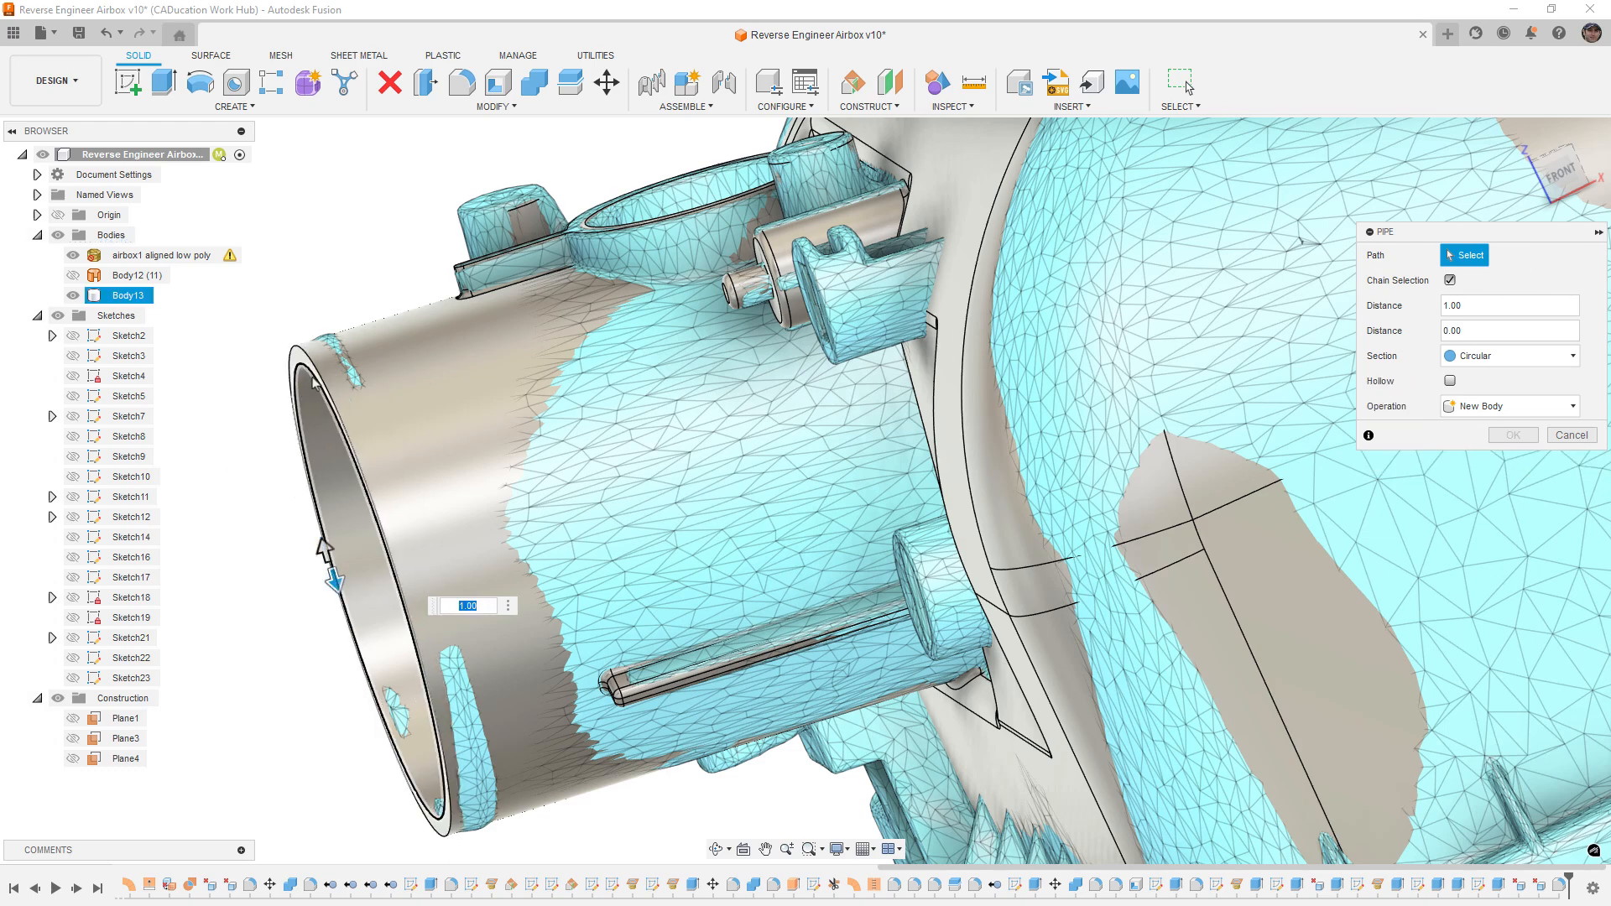
click(315, 380)
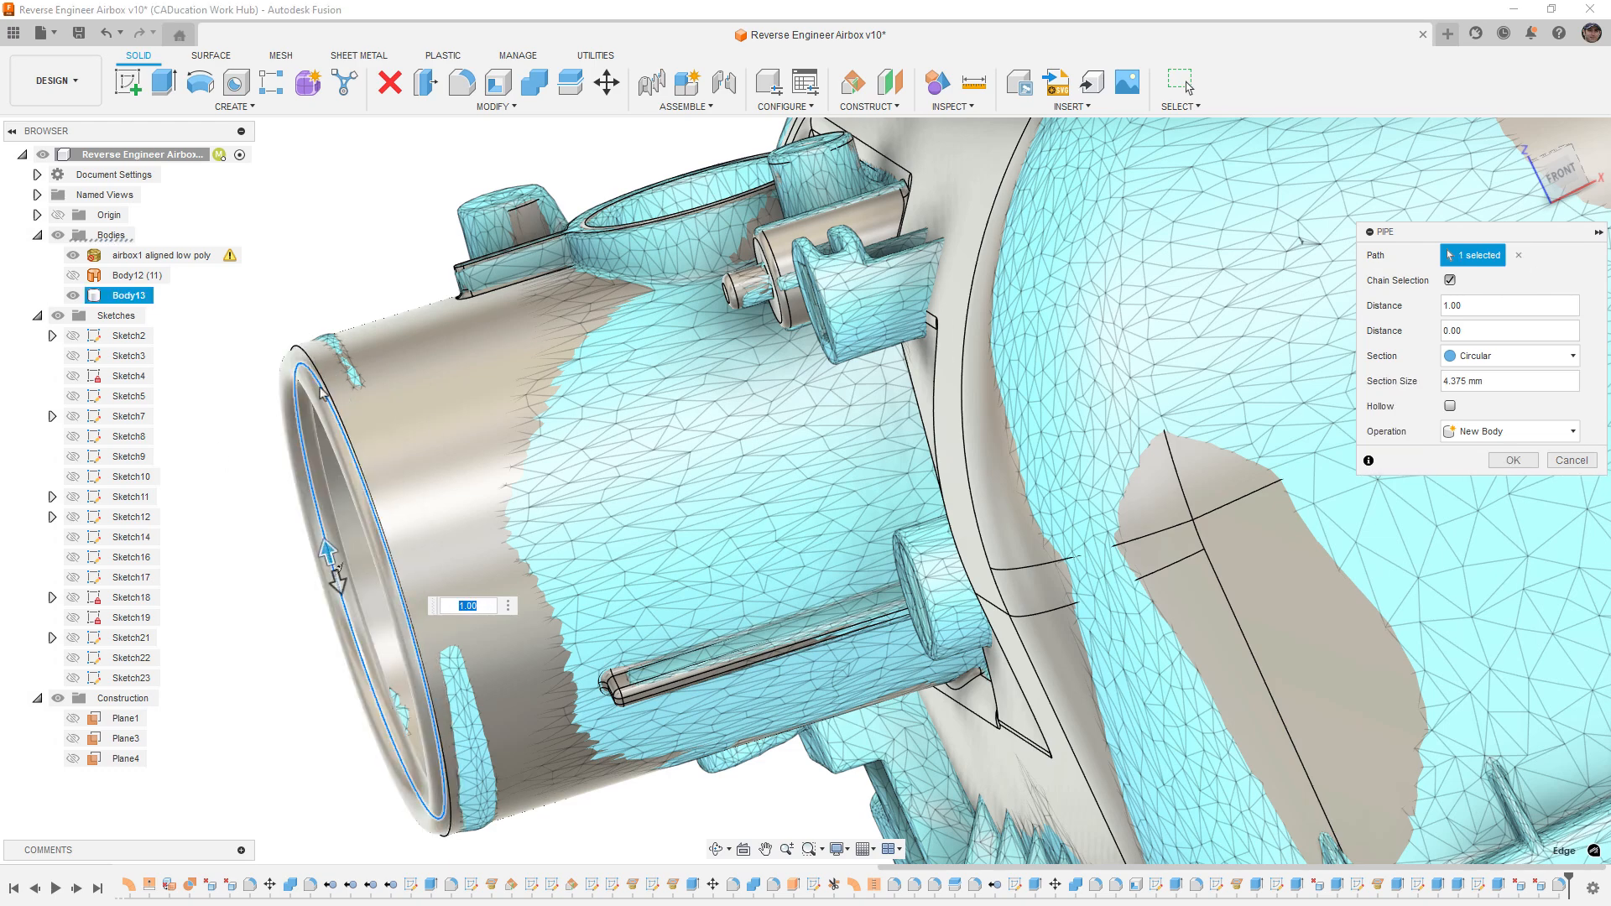
mouse_move(327, 554)
mouse_down()
mouse_move(327, 536)
mouse_move(335, 559)
mouse_up()
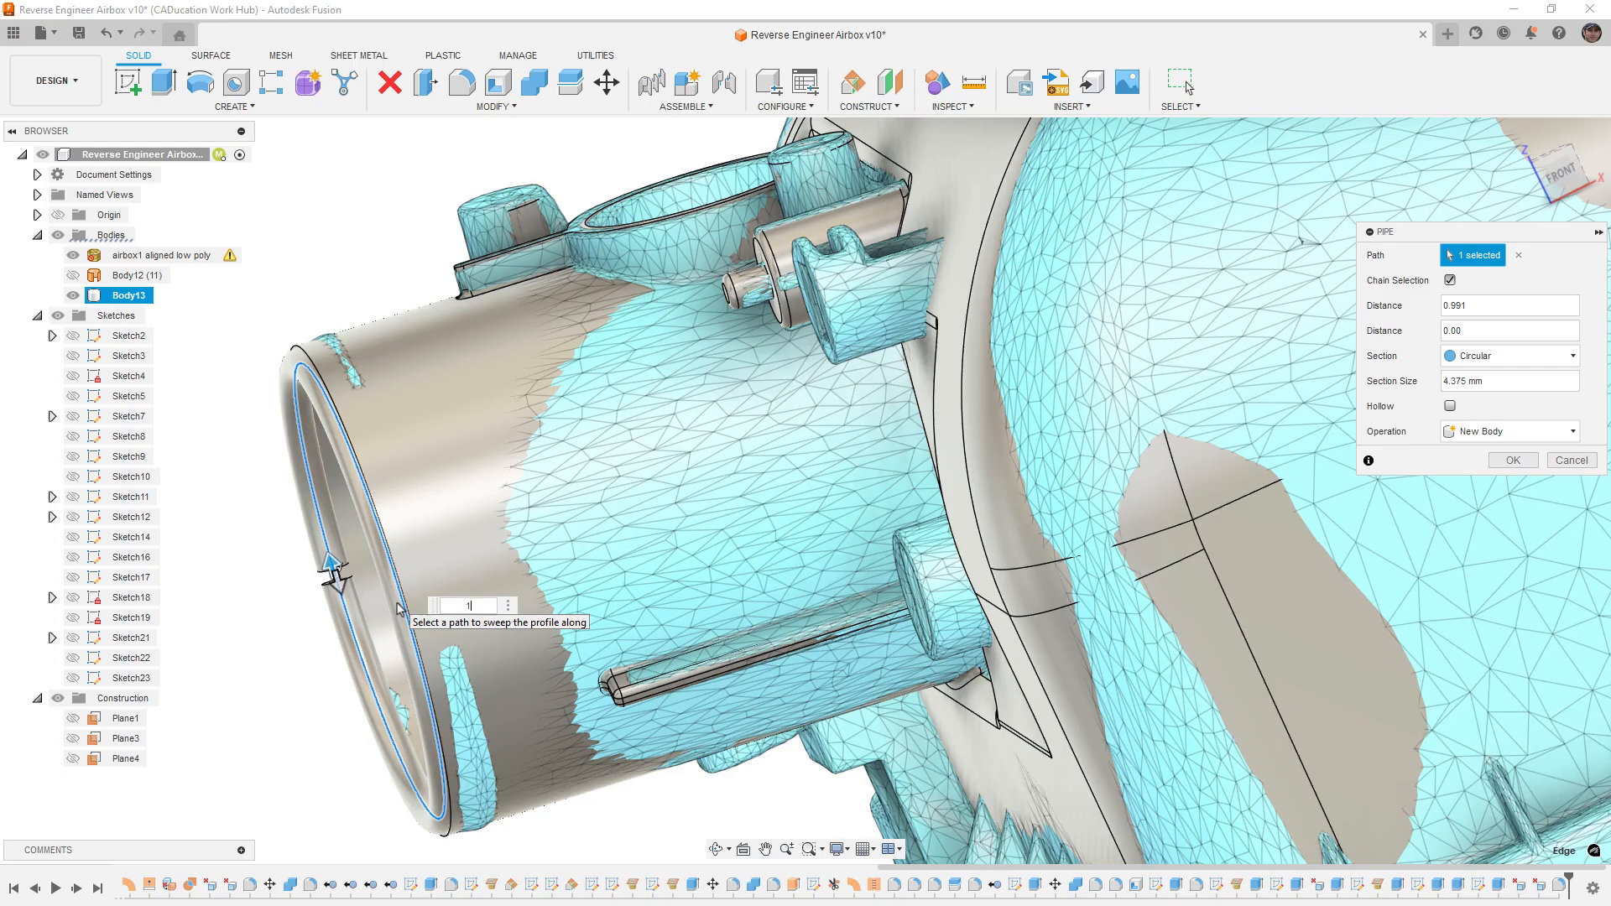
text(1)
key(Return)
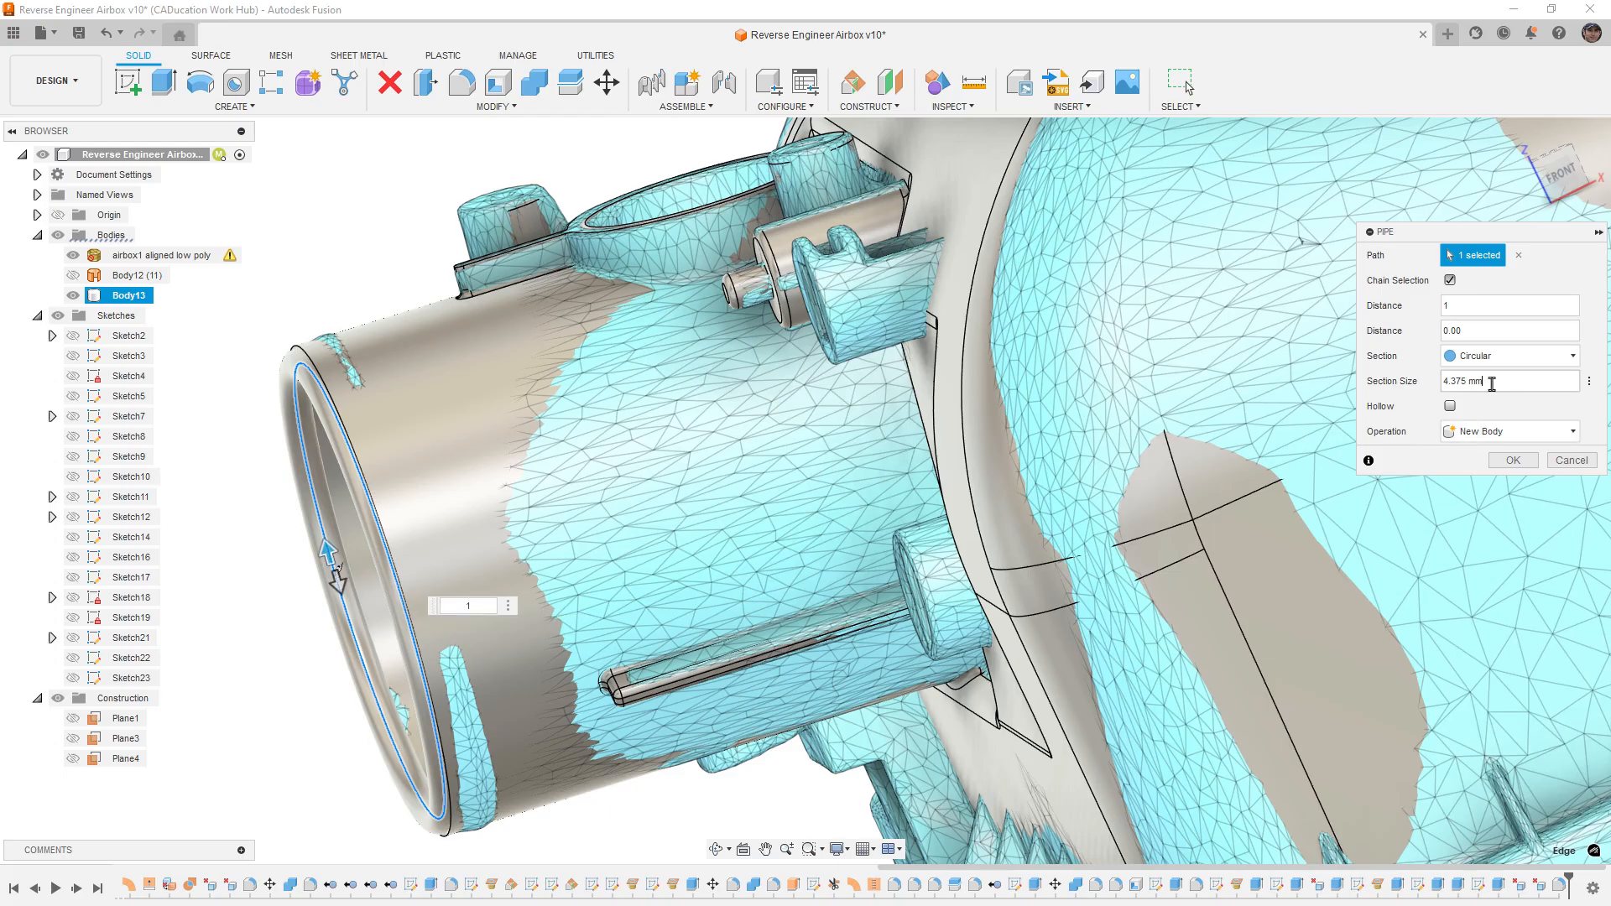
text(6)
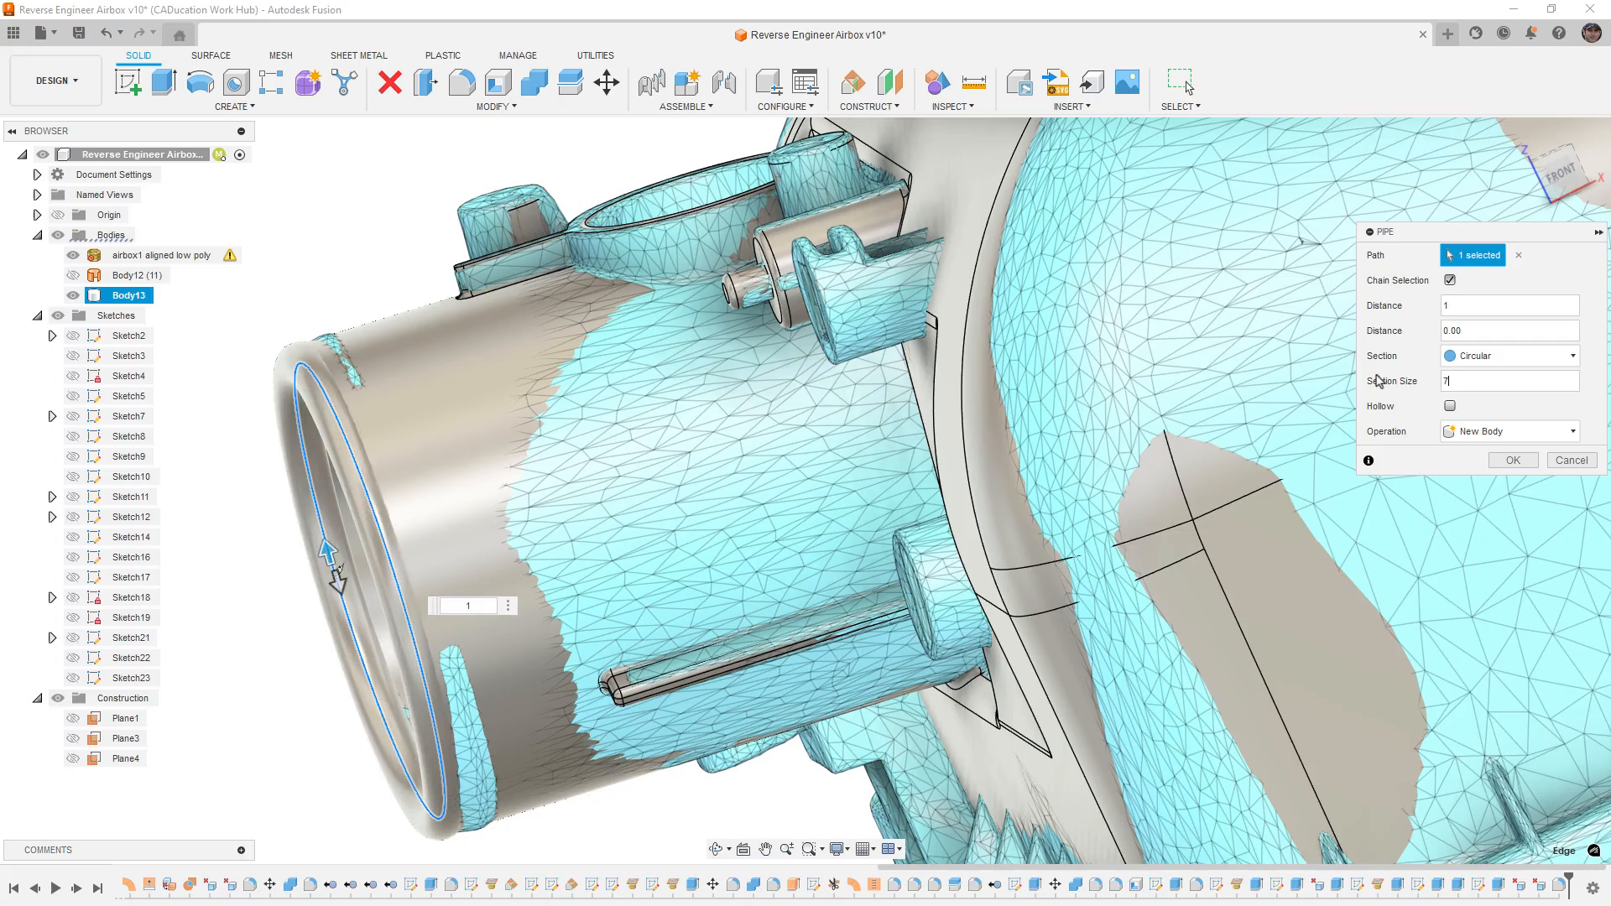
click(1524, 464)
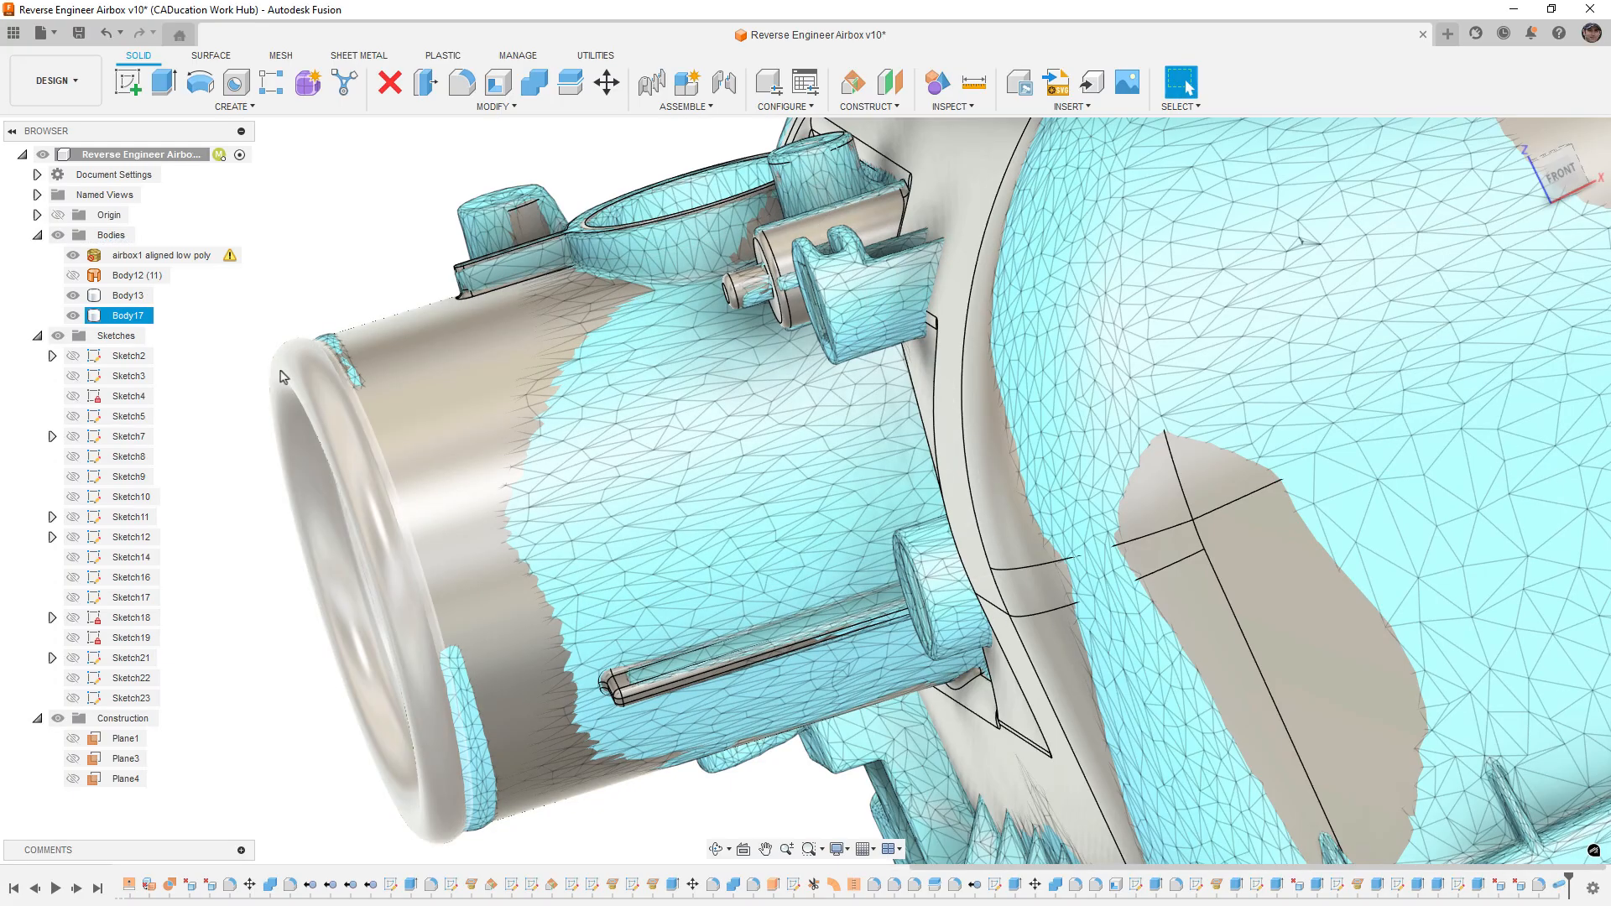
Step: Move the pipe ring's face 4 mm in Z along the inlet tube, inward from its open end
click(283, 371)
click(606, 84)
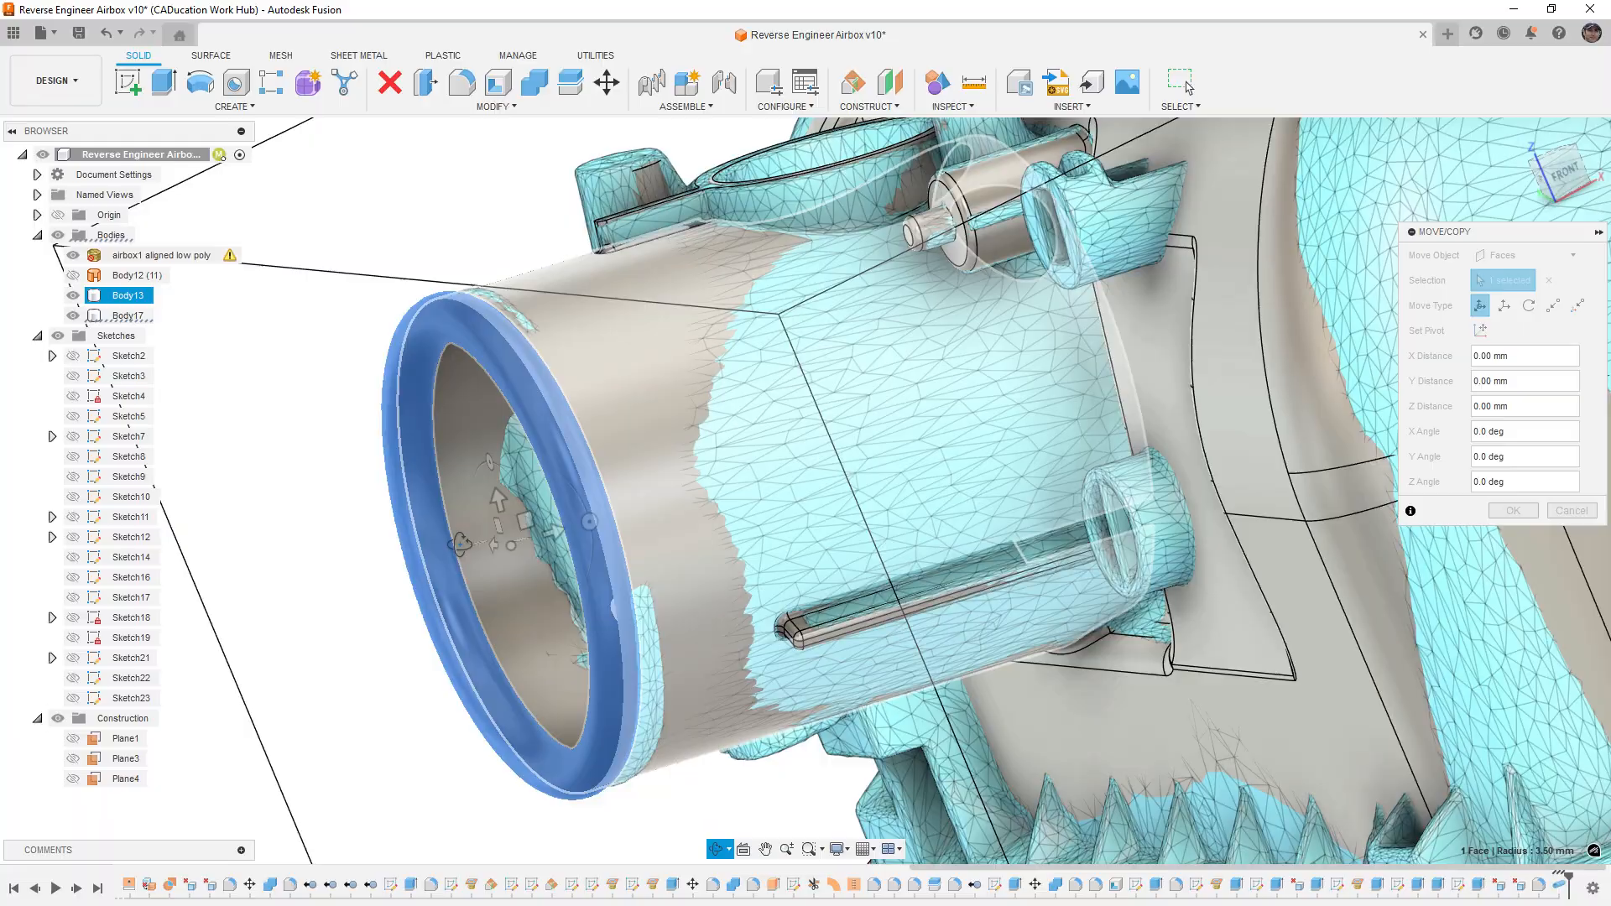
shift+middle_drag(460, 543, 440, 561)
drag(382, 596, 409, 594)
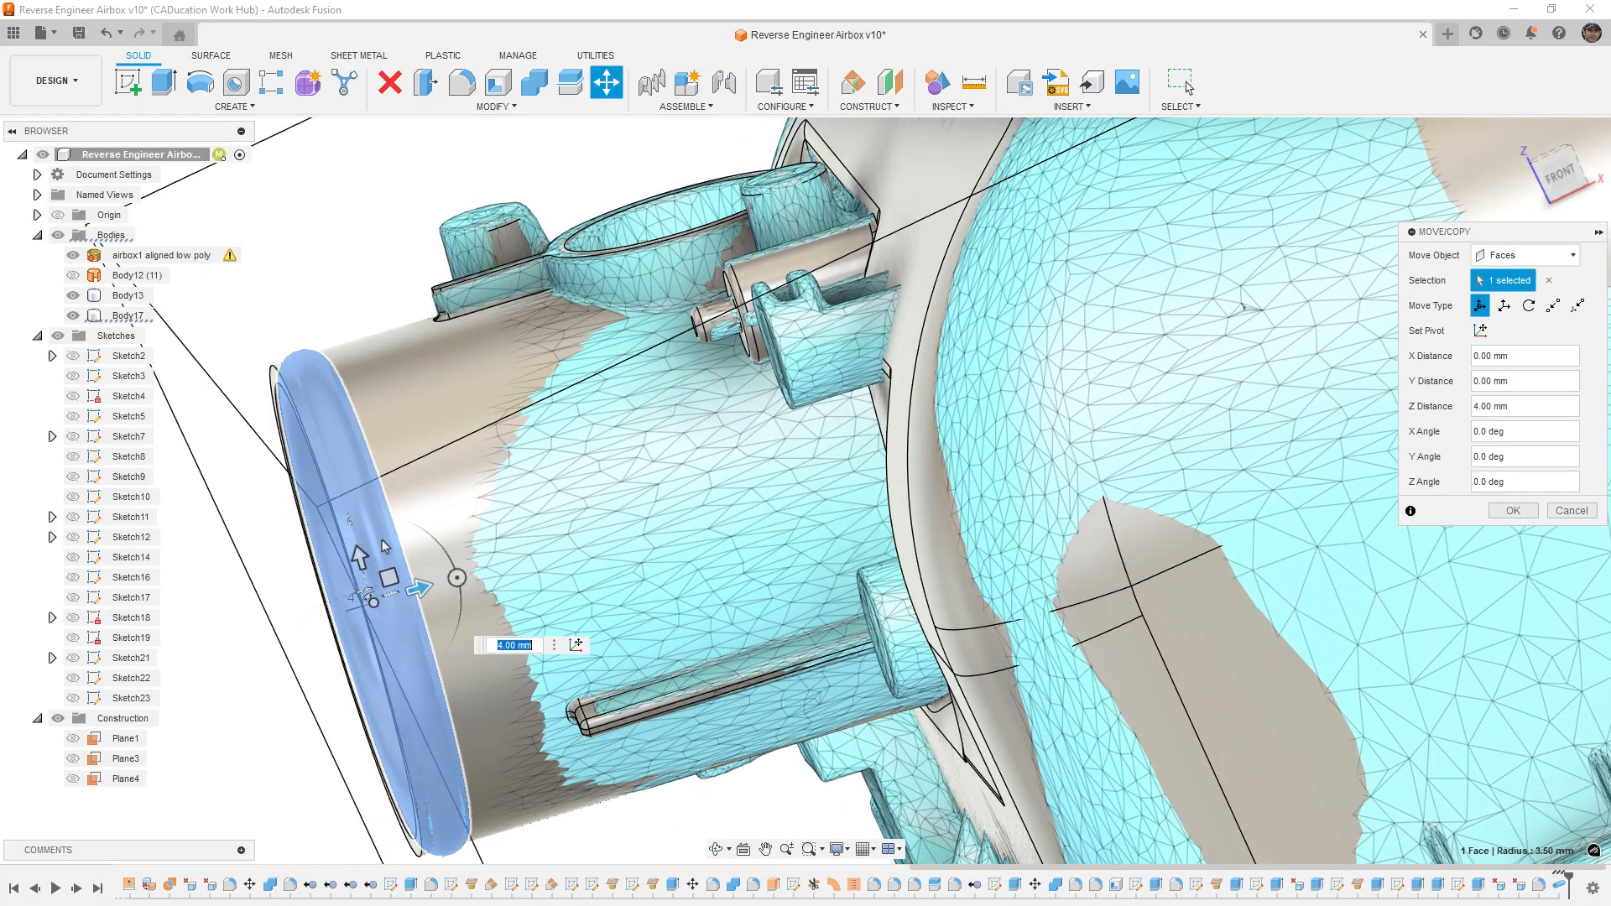
click(1509, 516)
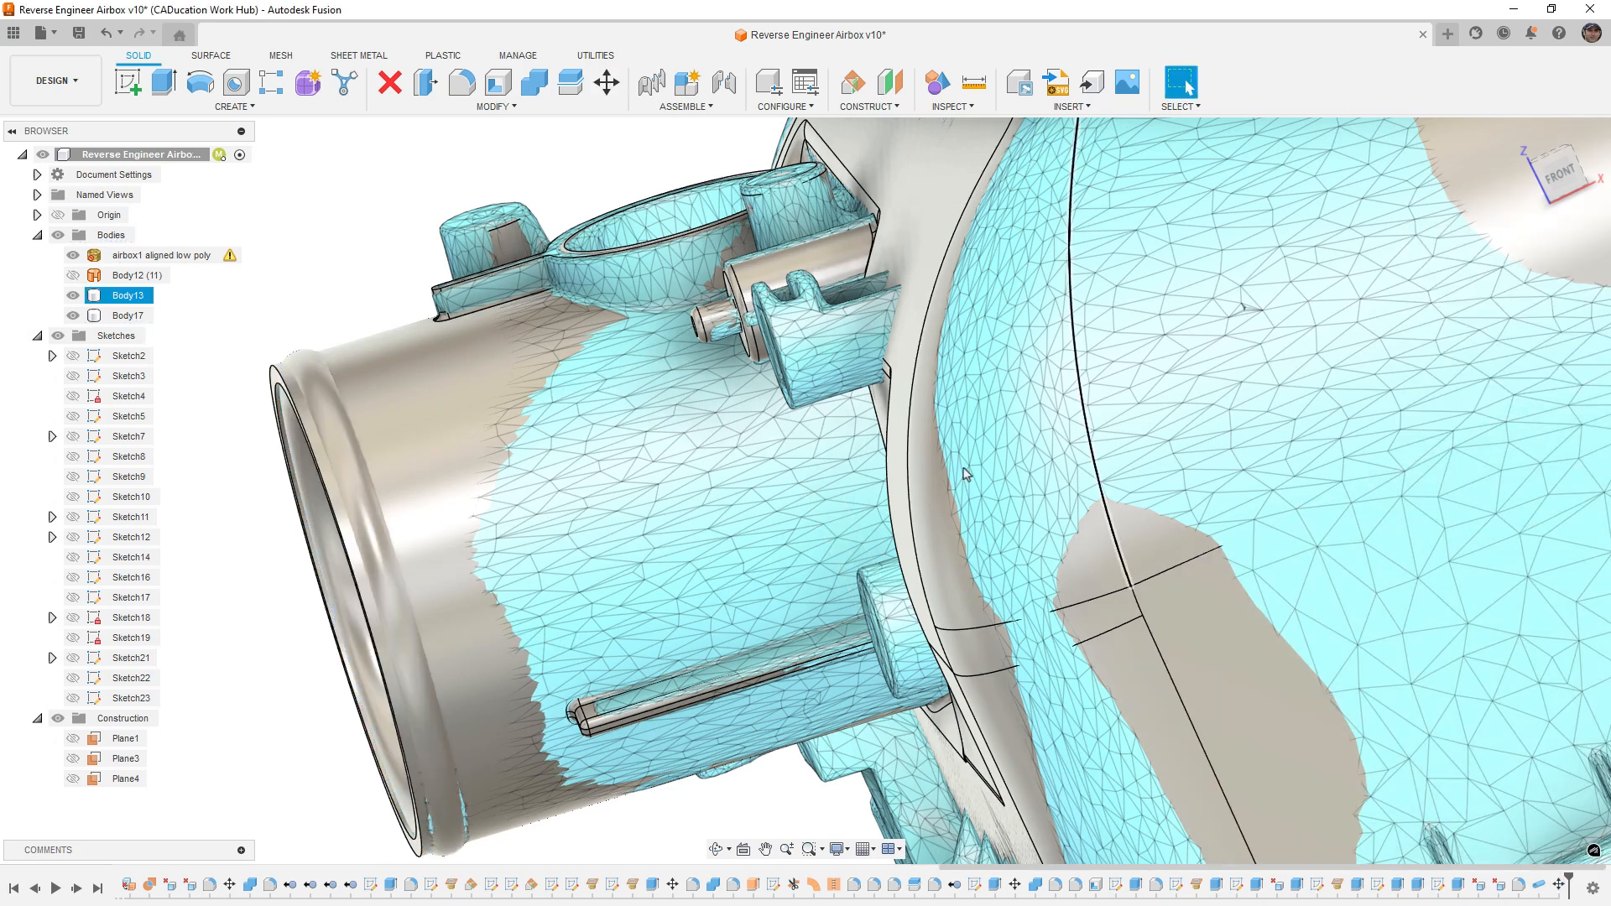
Step: Split the pipe ring body with the inlet tube's inner wall and remove the piece inside the tube
shift+middle_drag(457, 465, 506, 453)
click(575, 88)
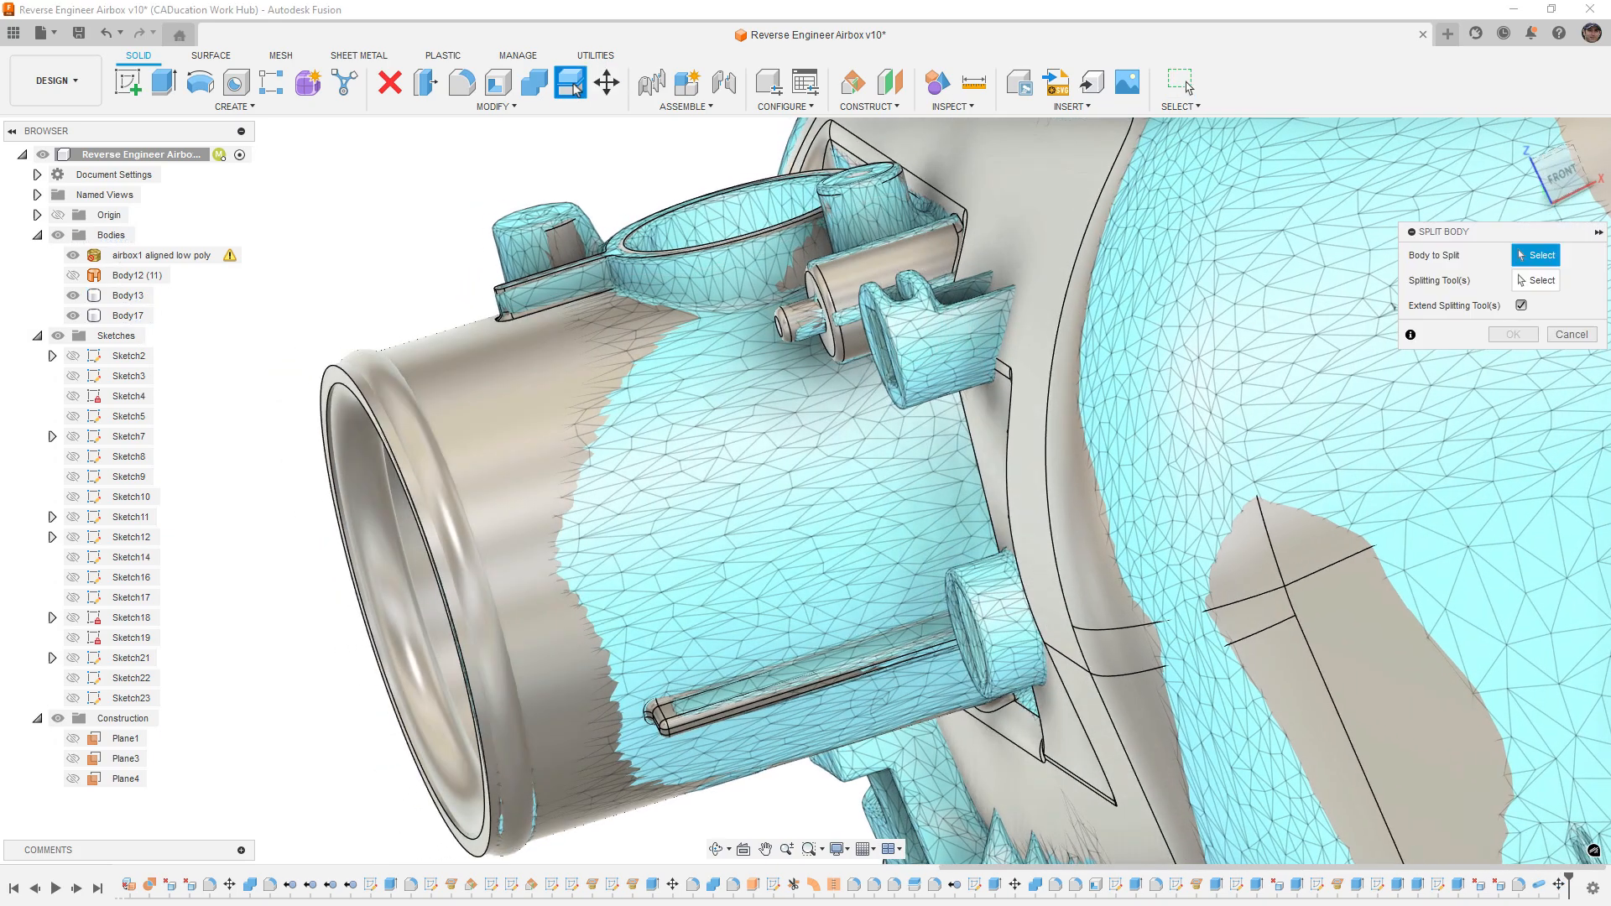
click(128, 315)
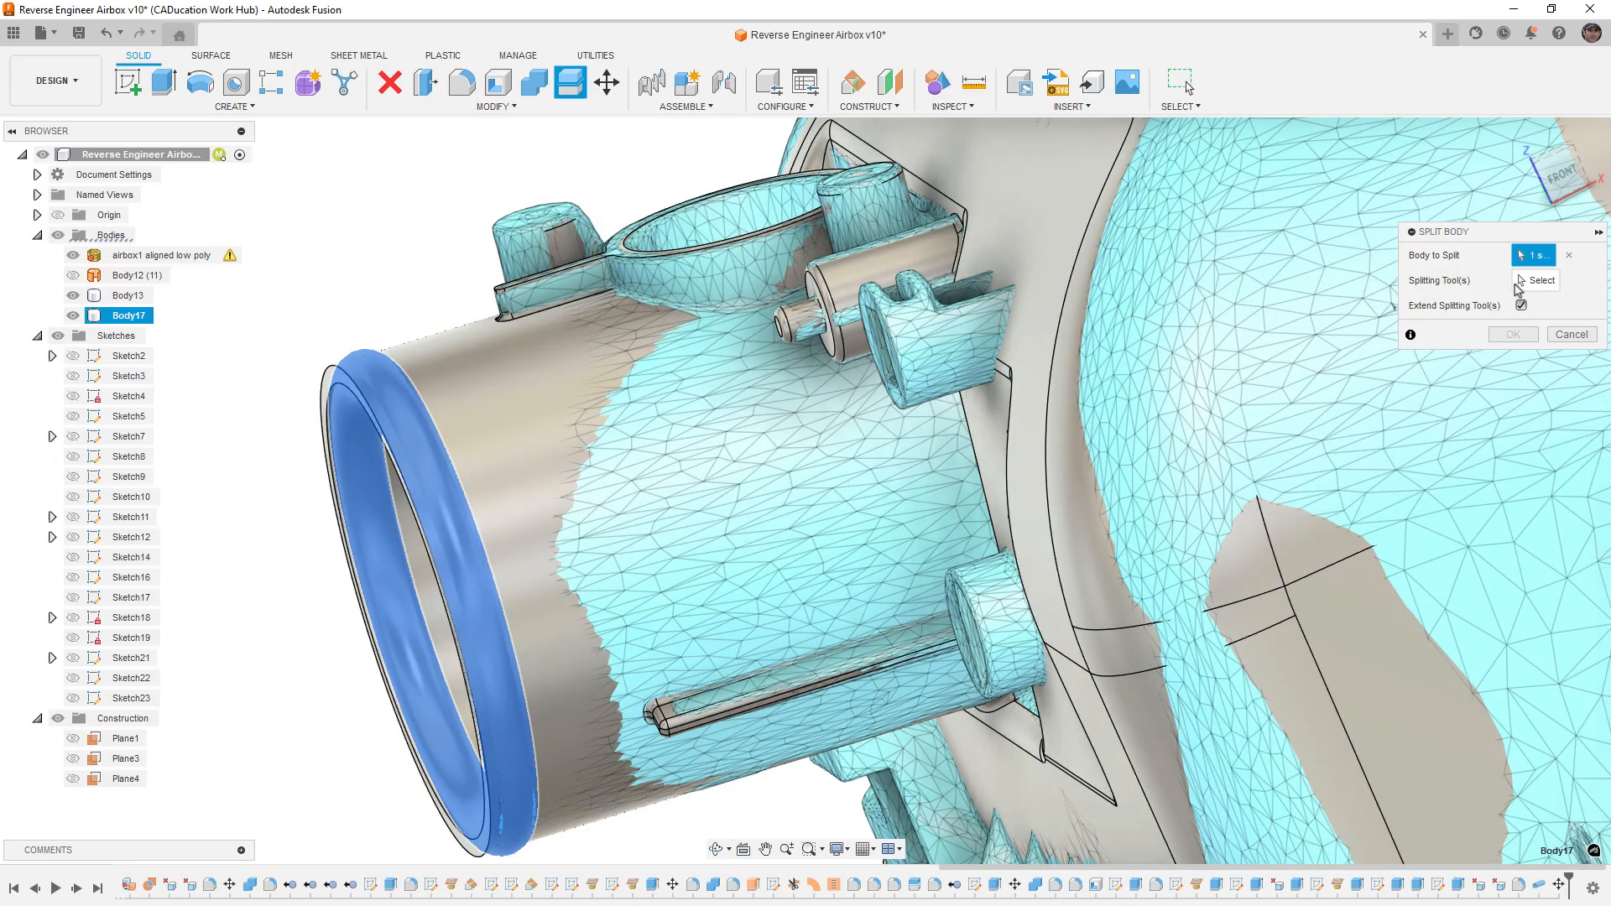
click(1517, 288)
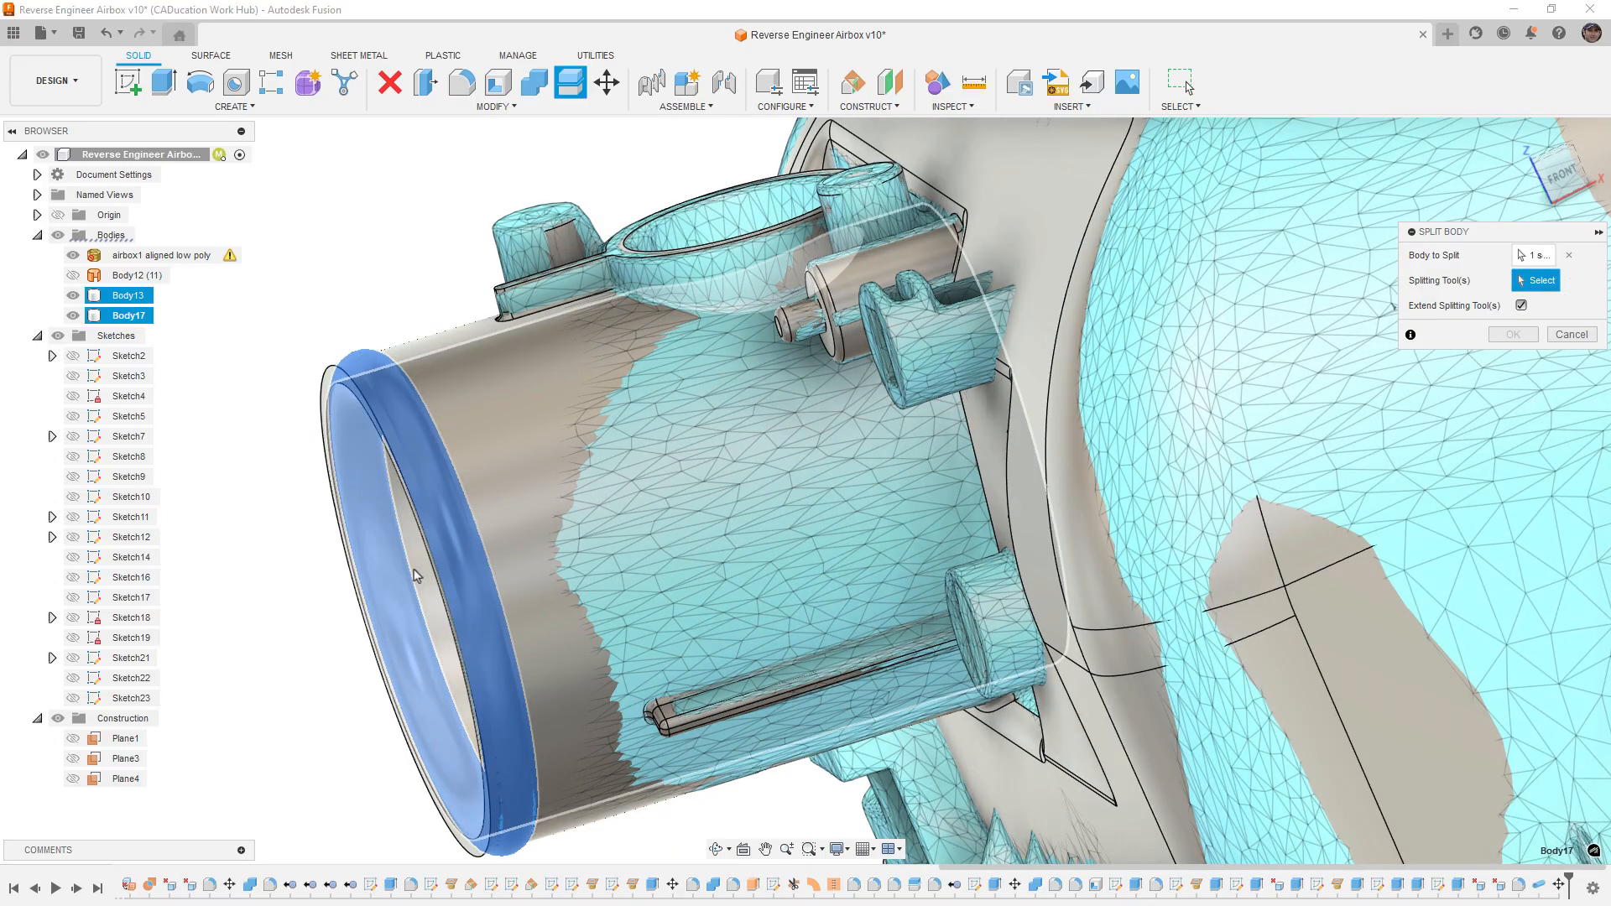
click(414, 556)
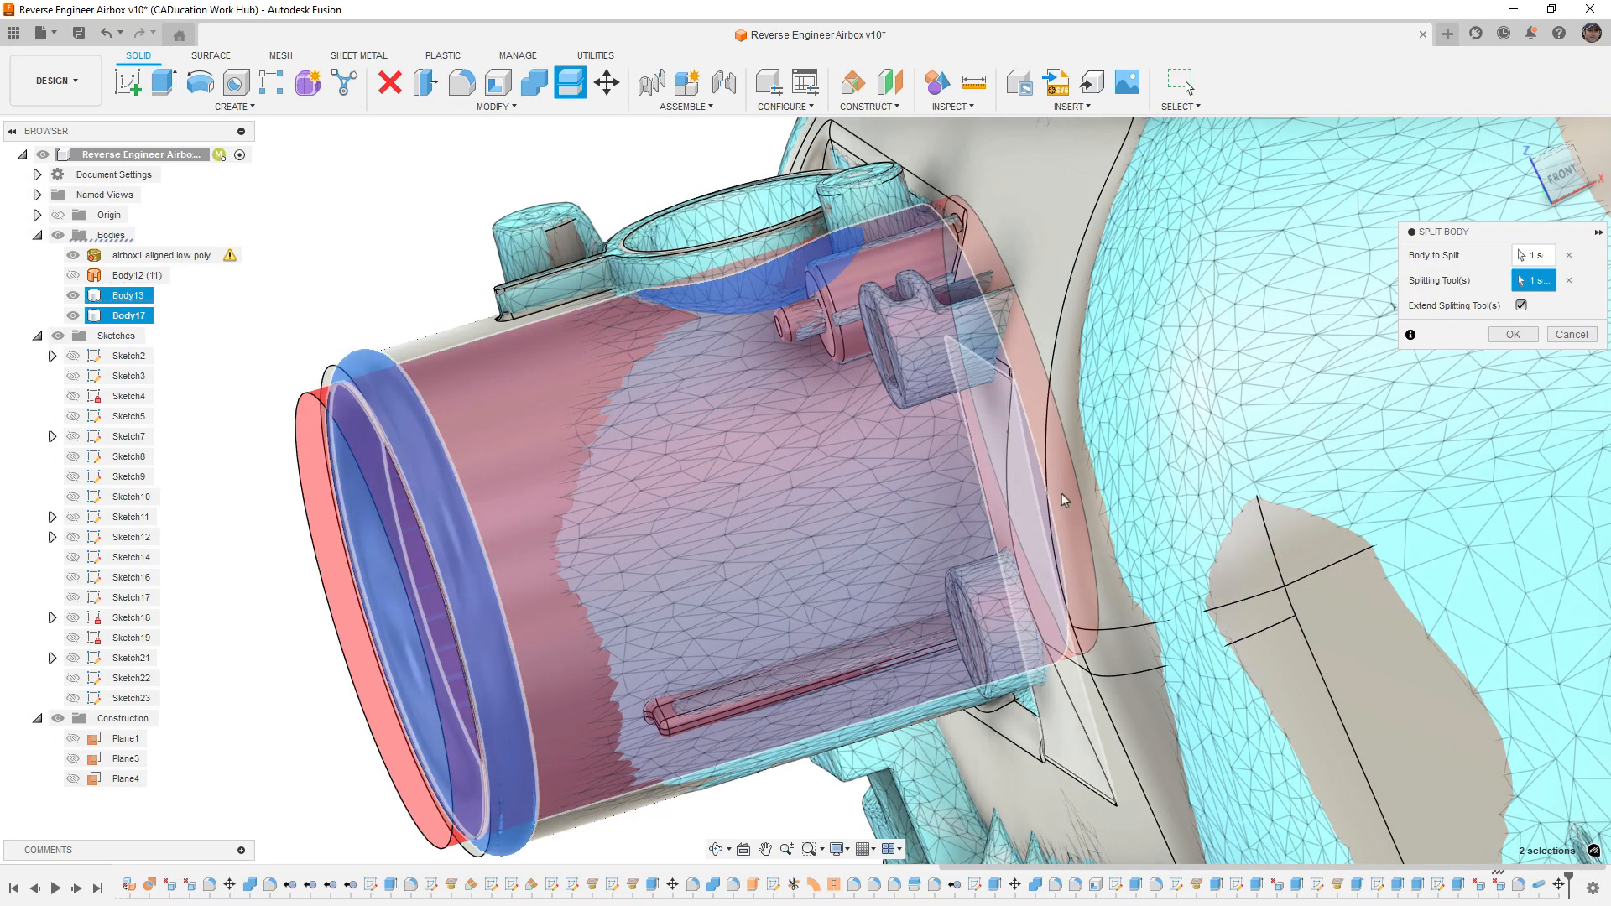
click(1517, 334)
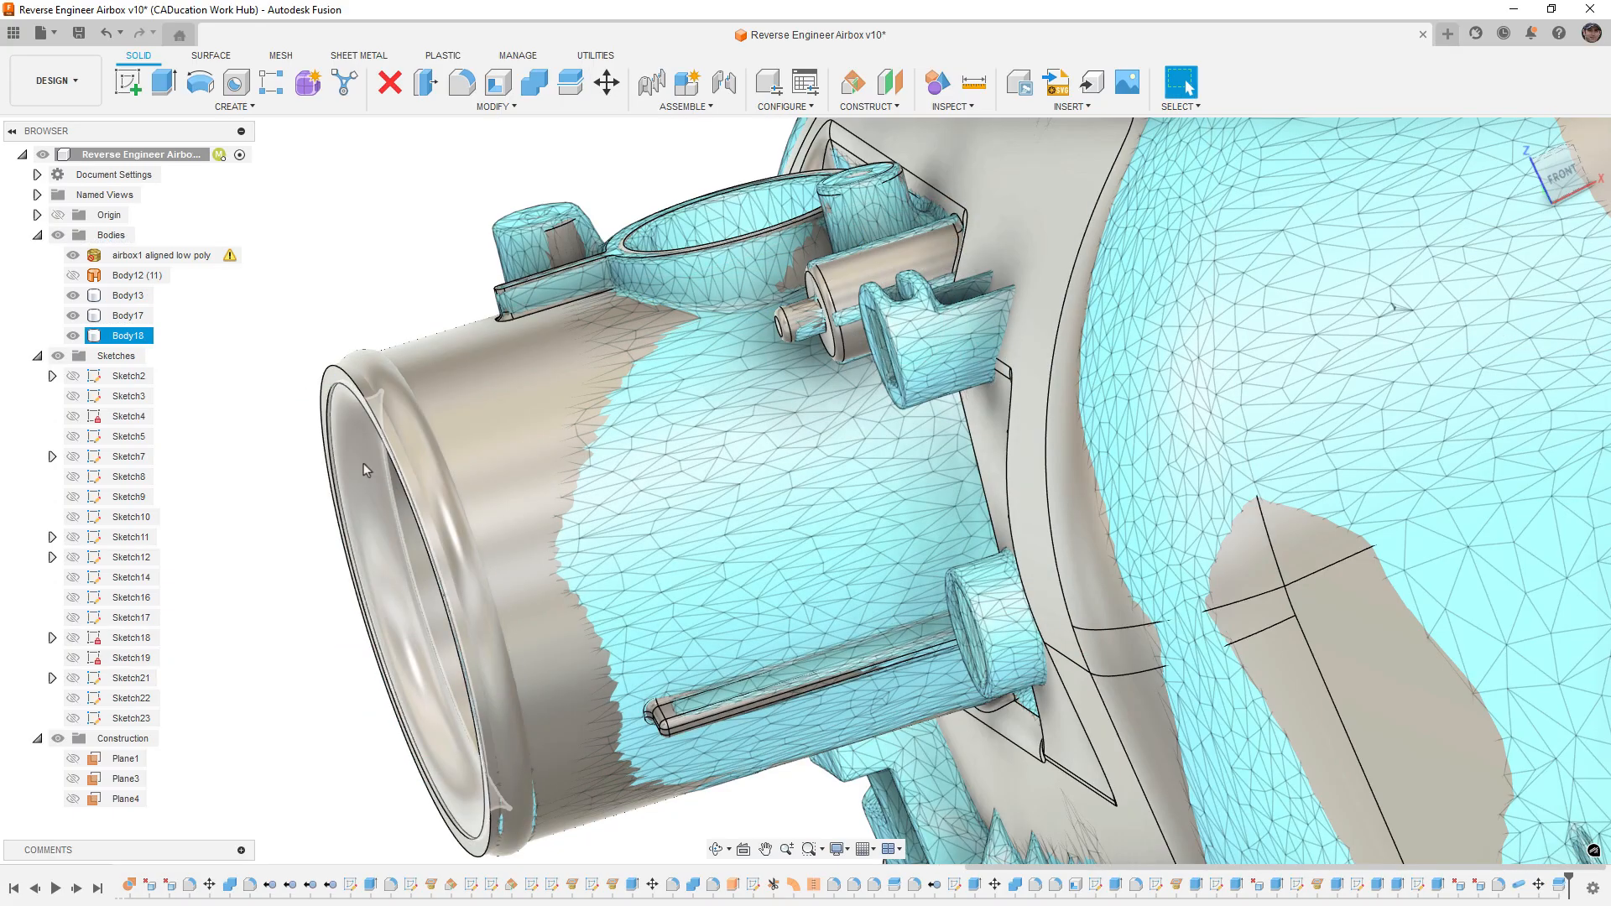
right_click(127, 336)
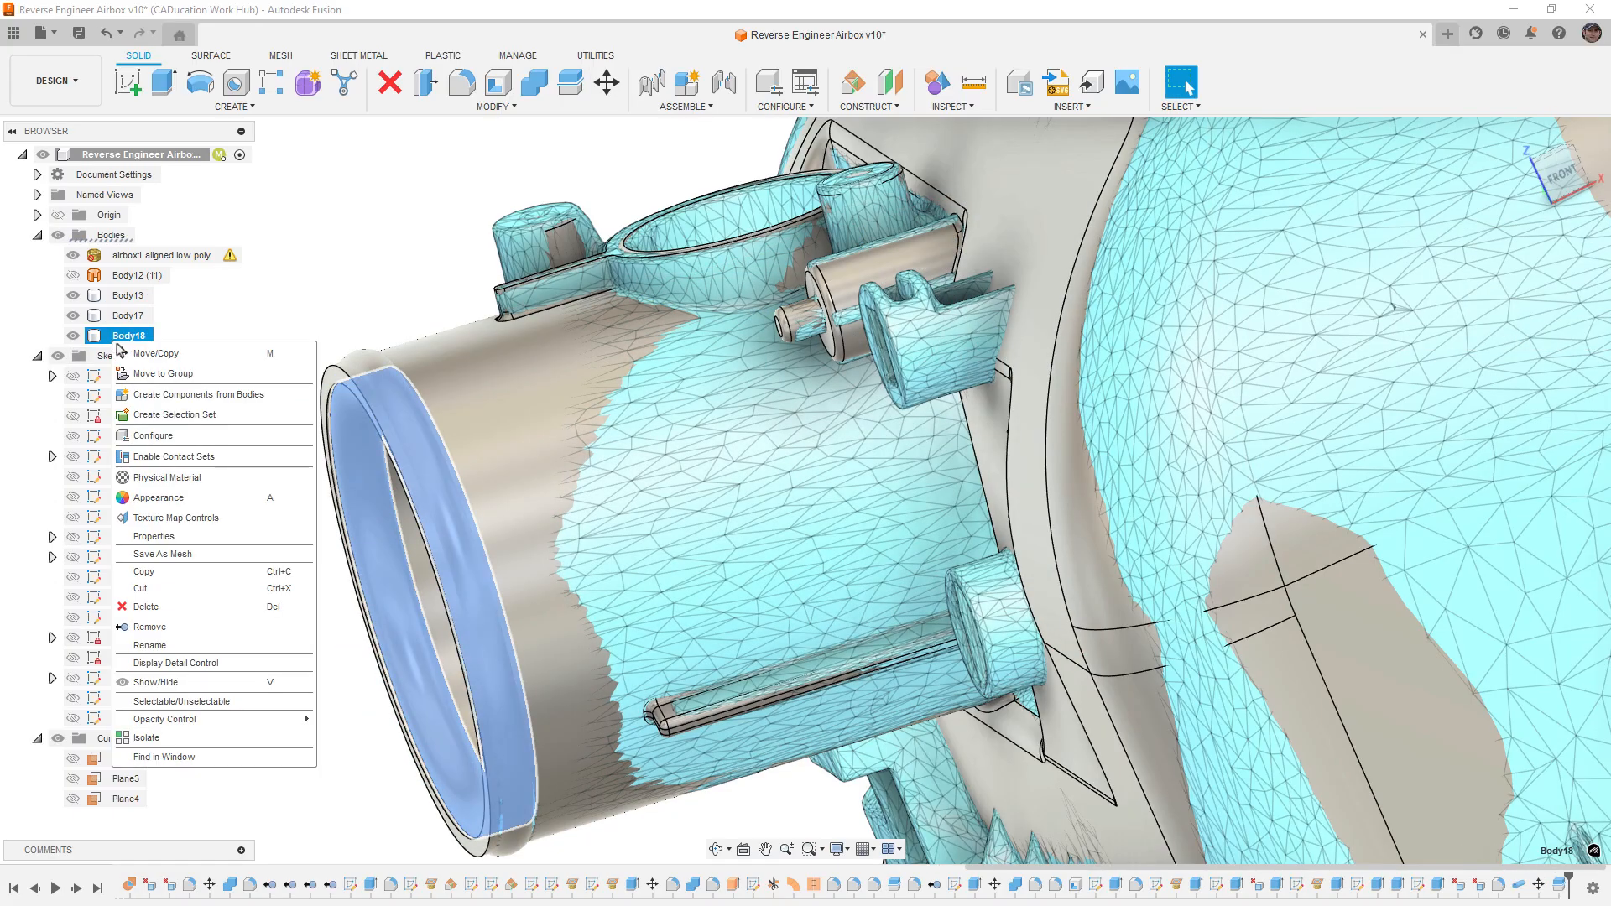
click(159, 627)
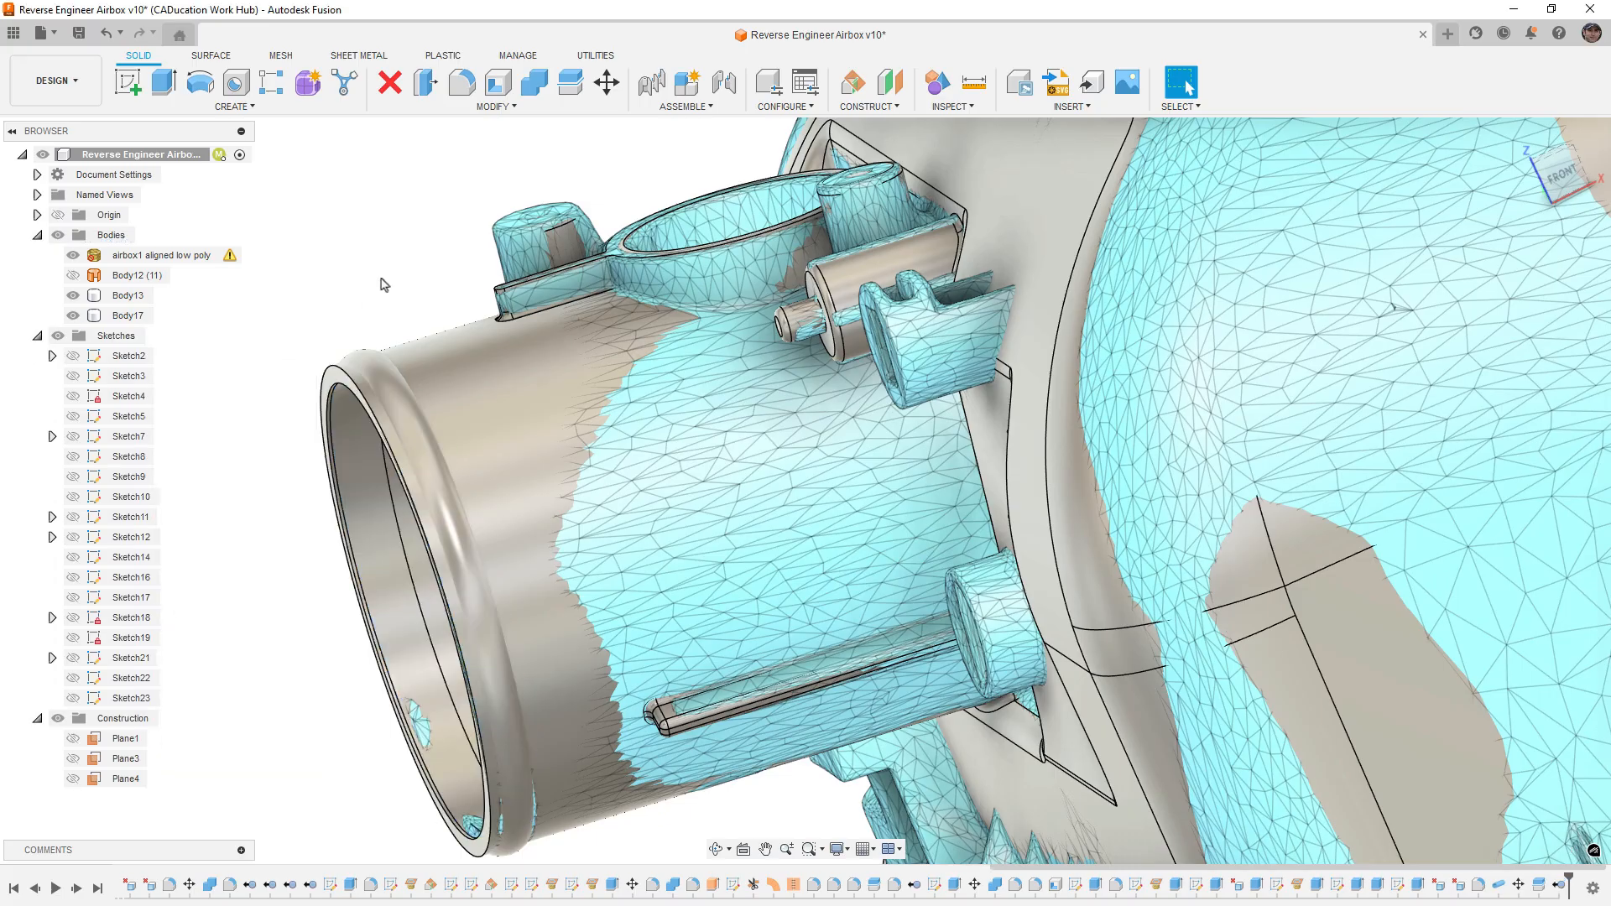
Step: Combine the remaining outer bead with the airbox solid as a join
click(534, 86)
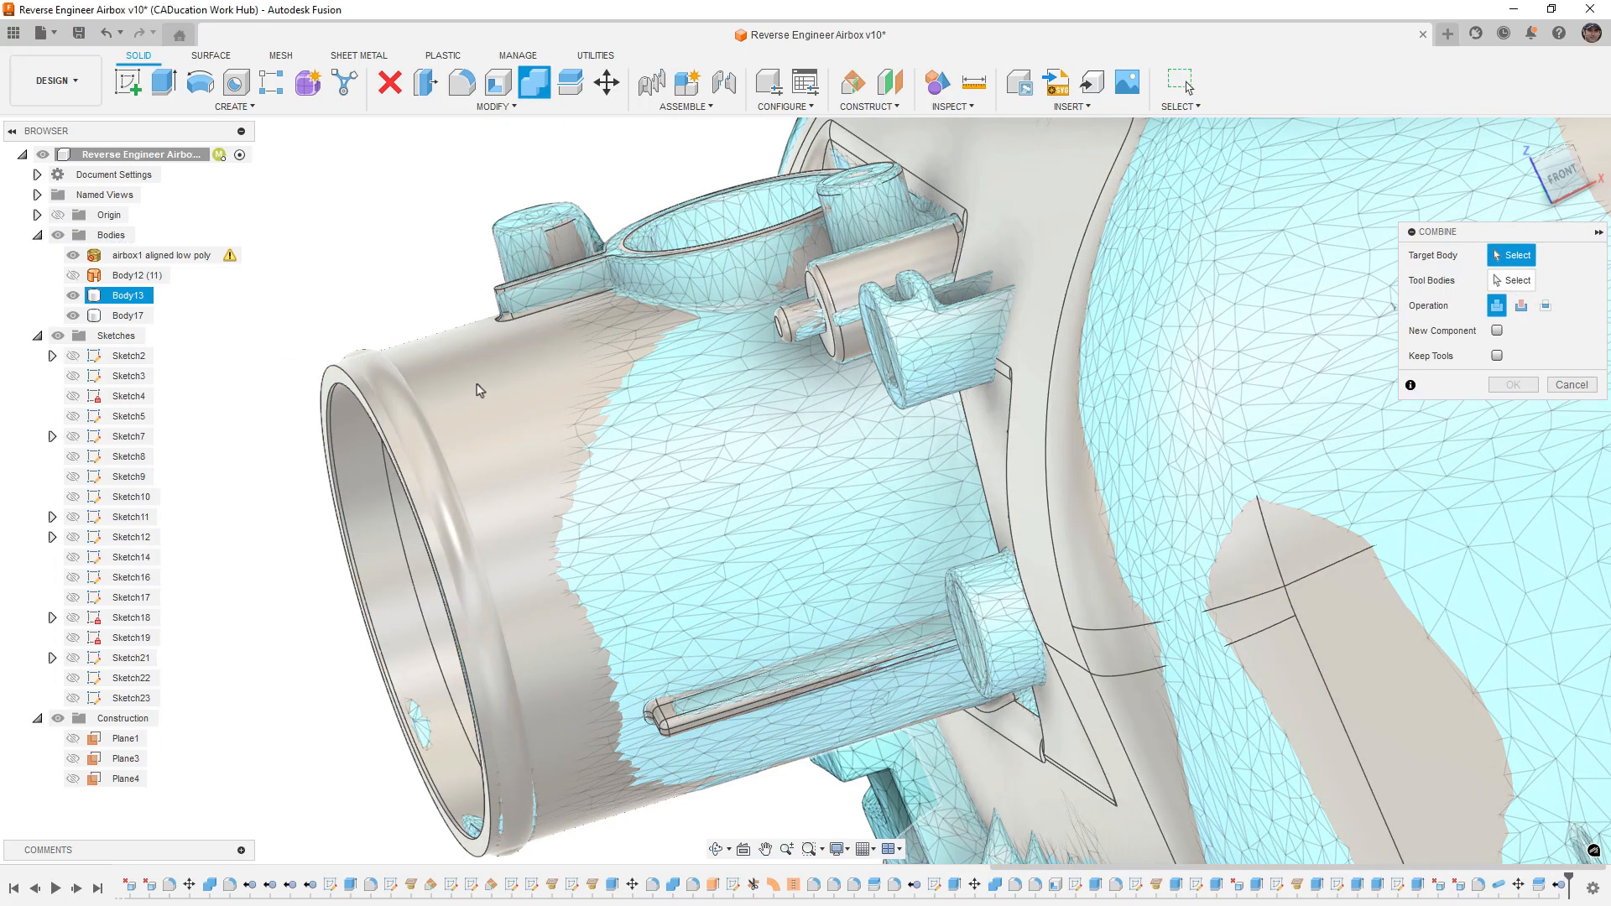
click(479, 390)
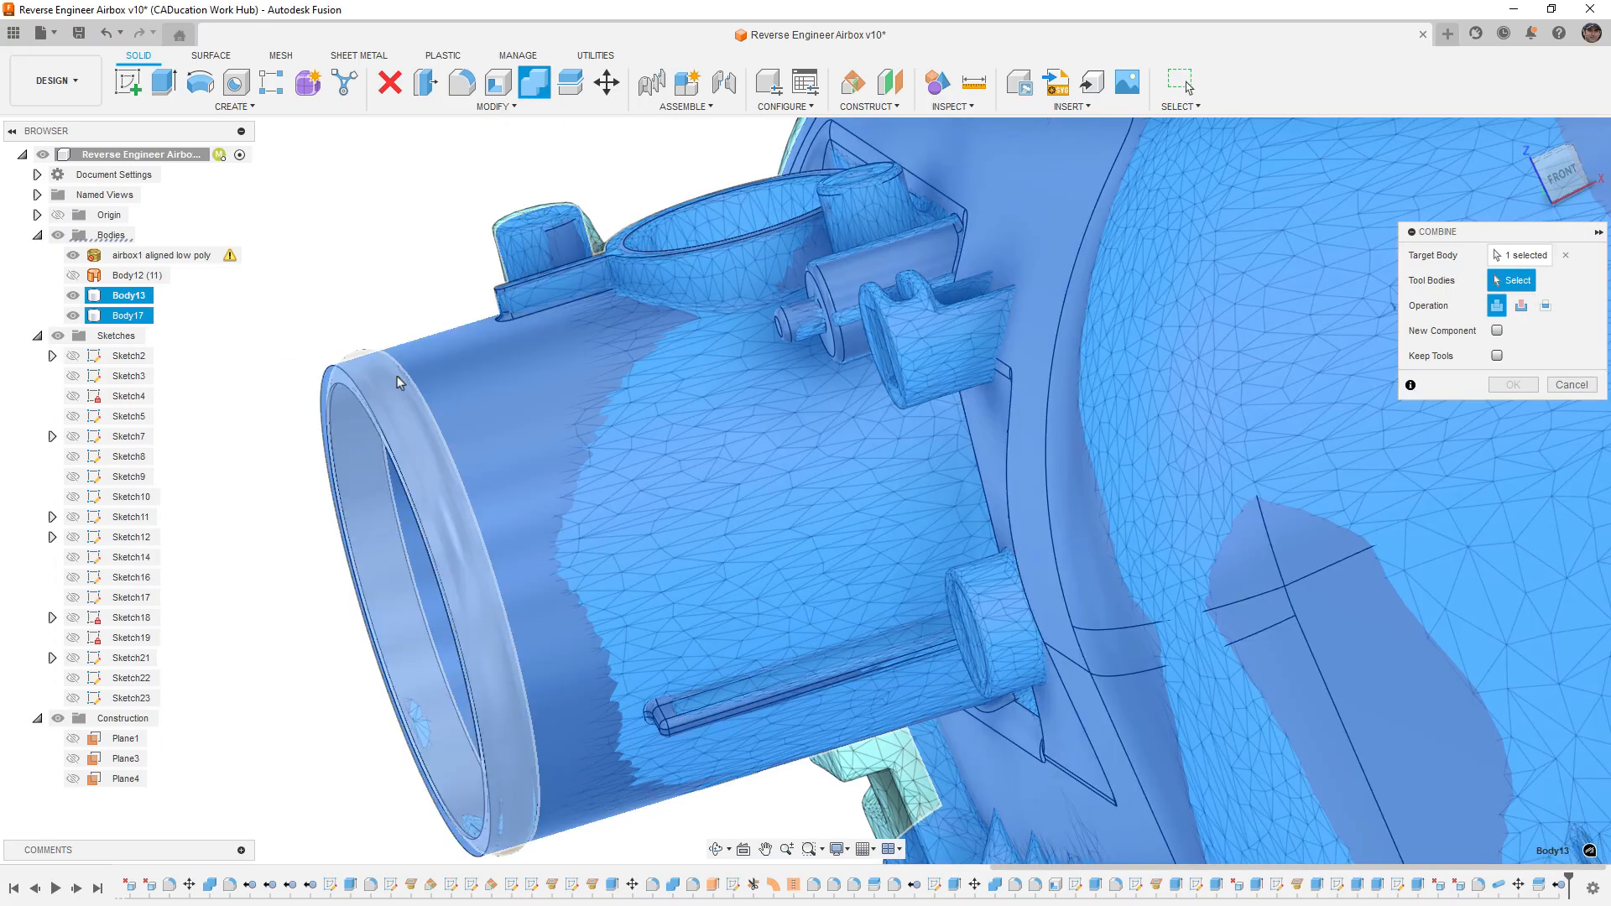
click(396, 375)
click(1511, 390)
Step: Hide the airbox1 aligned low poly mesh and apply a 1 mm fillet to both rim edges of the inlet tube's open end
scroll(575, 349, down, 3)
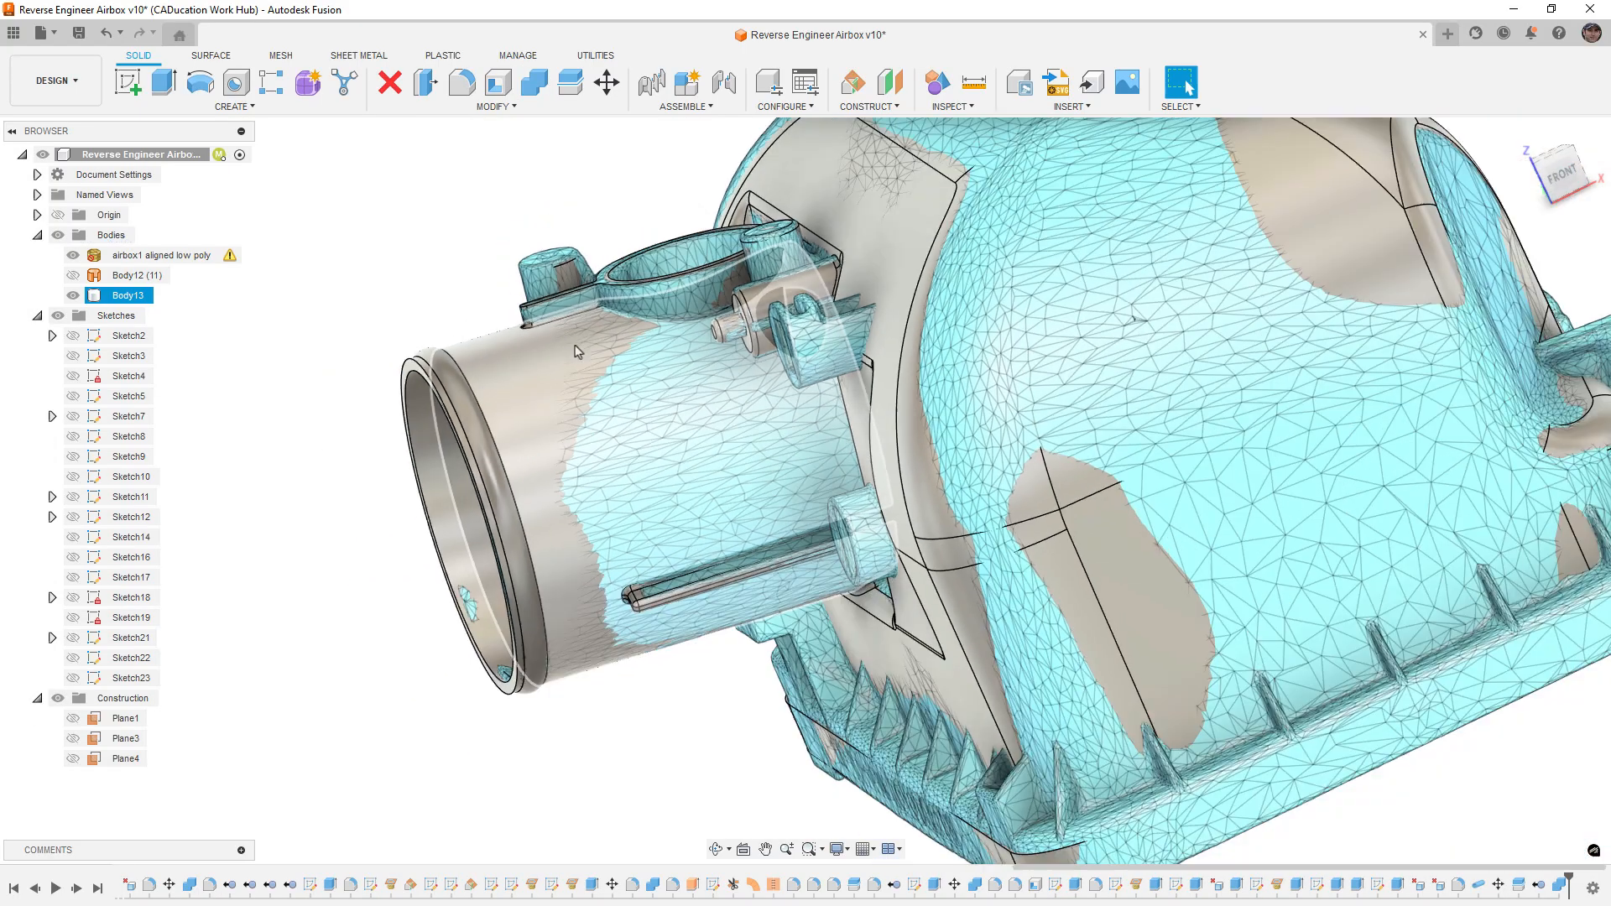
click(72, 275)
shift+middle_drag(244, 394, 254, 405)
scroll(388, 398, up, 5)
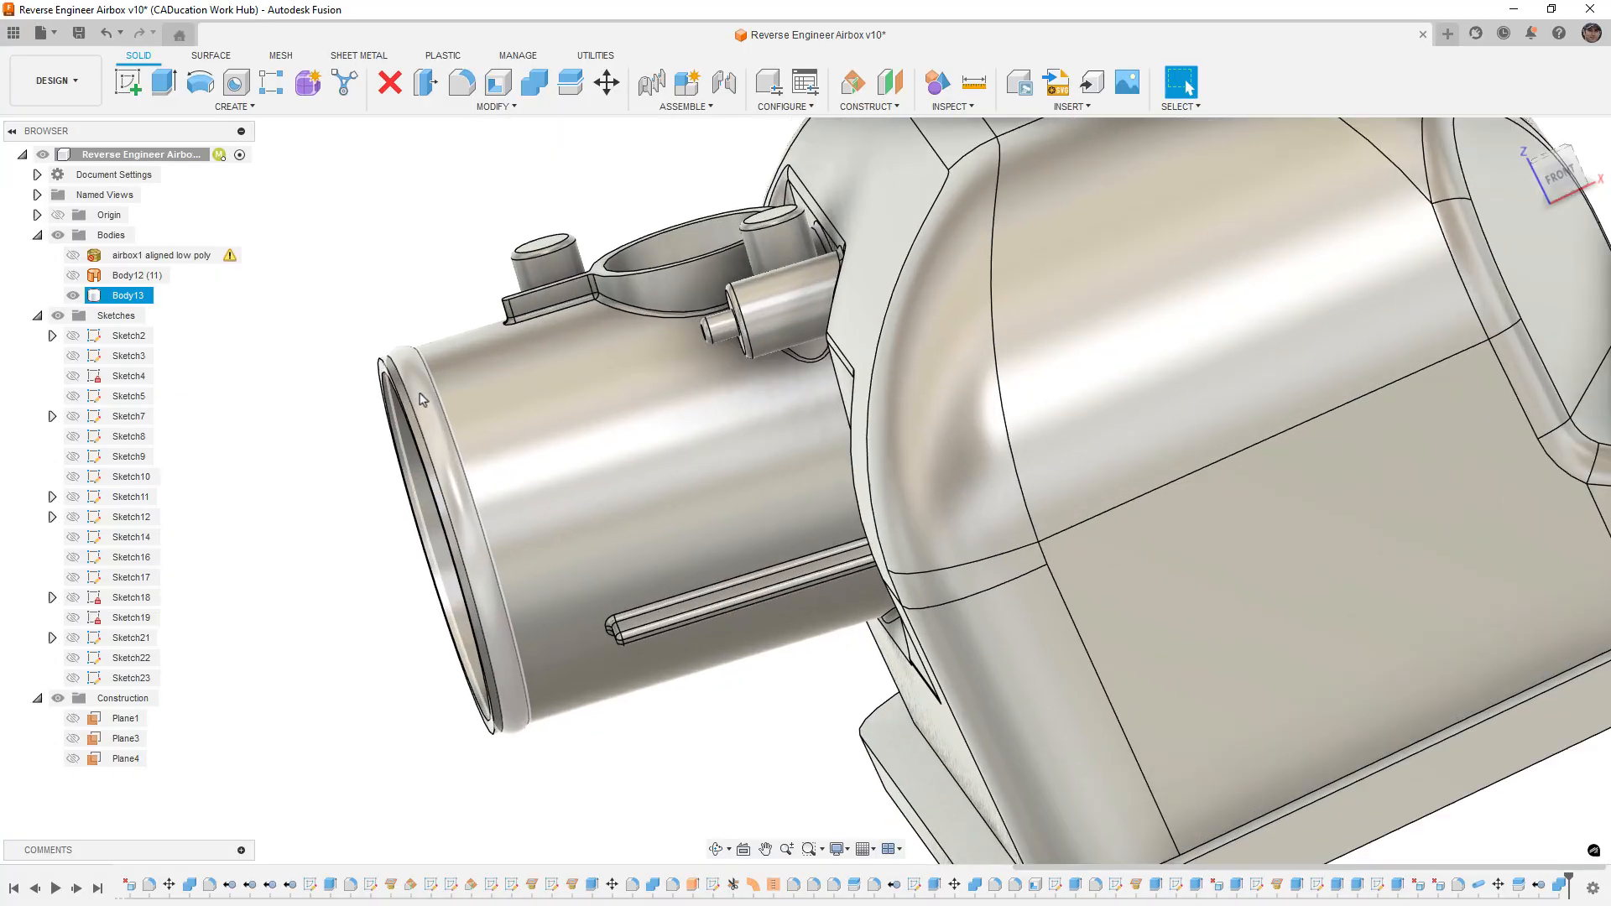
click(463, 83)
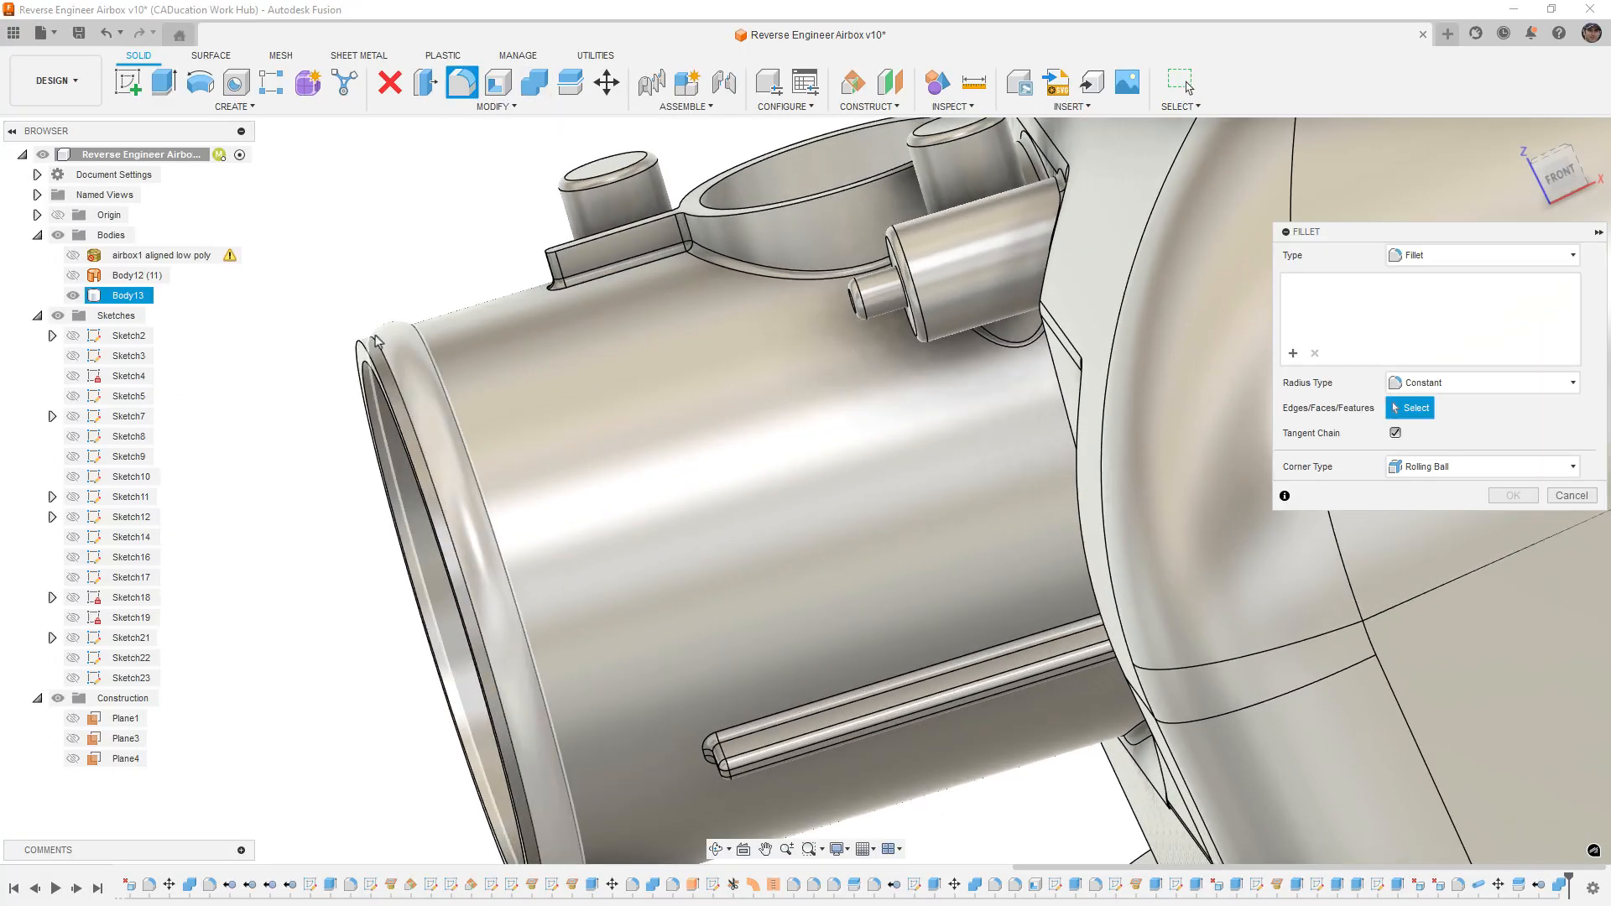
click(363, 353)
text(1)
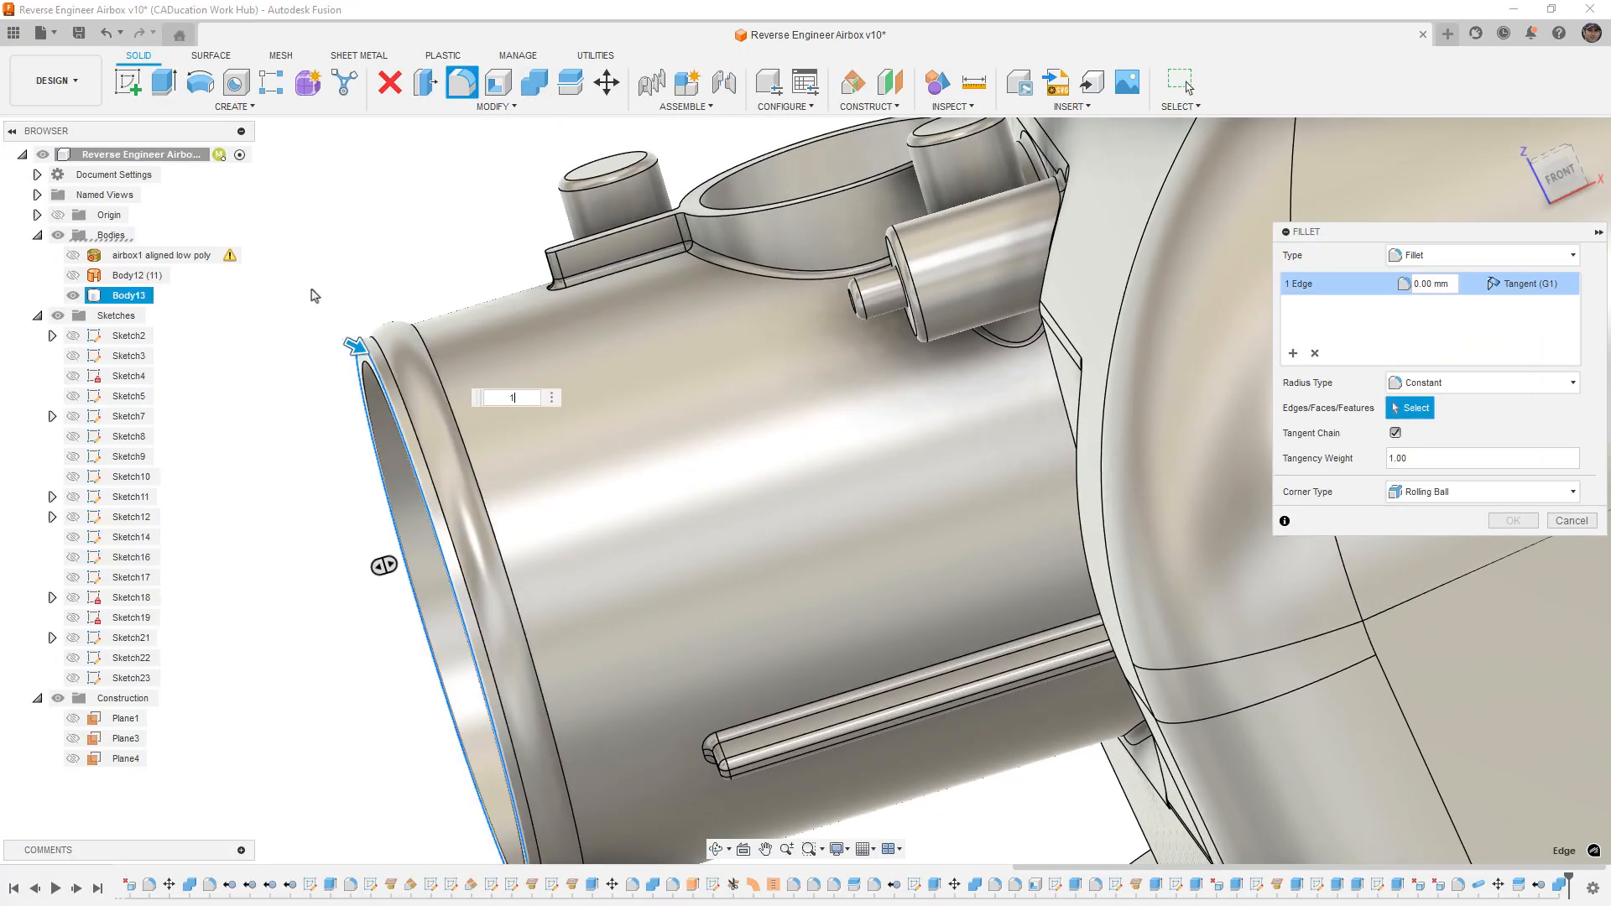
click(363, 375)
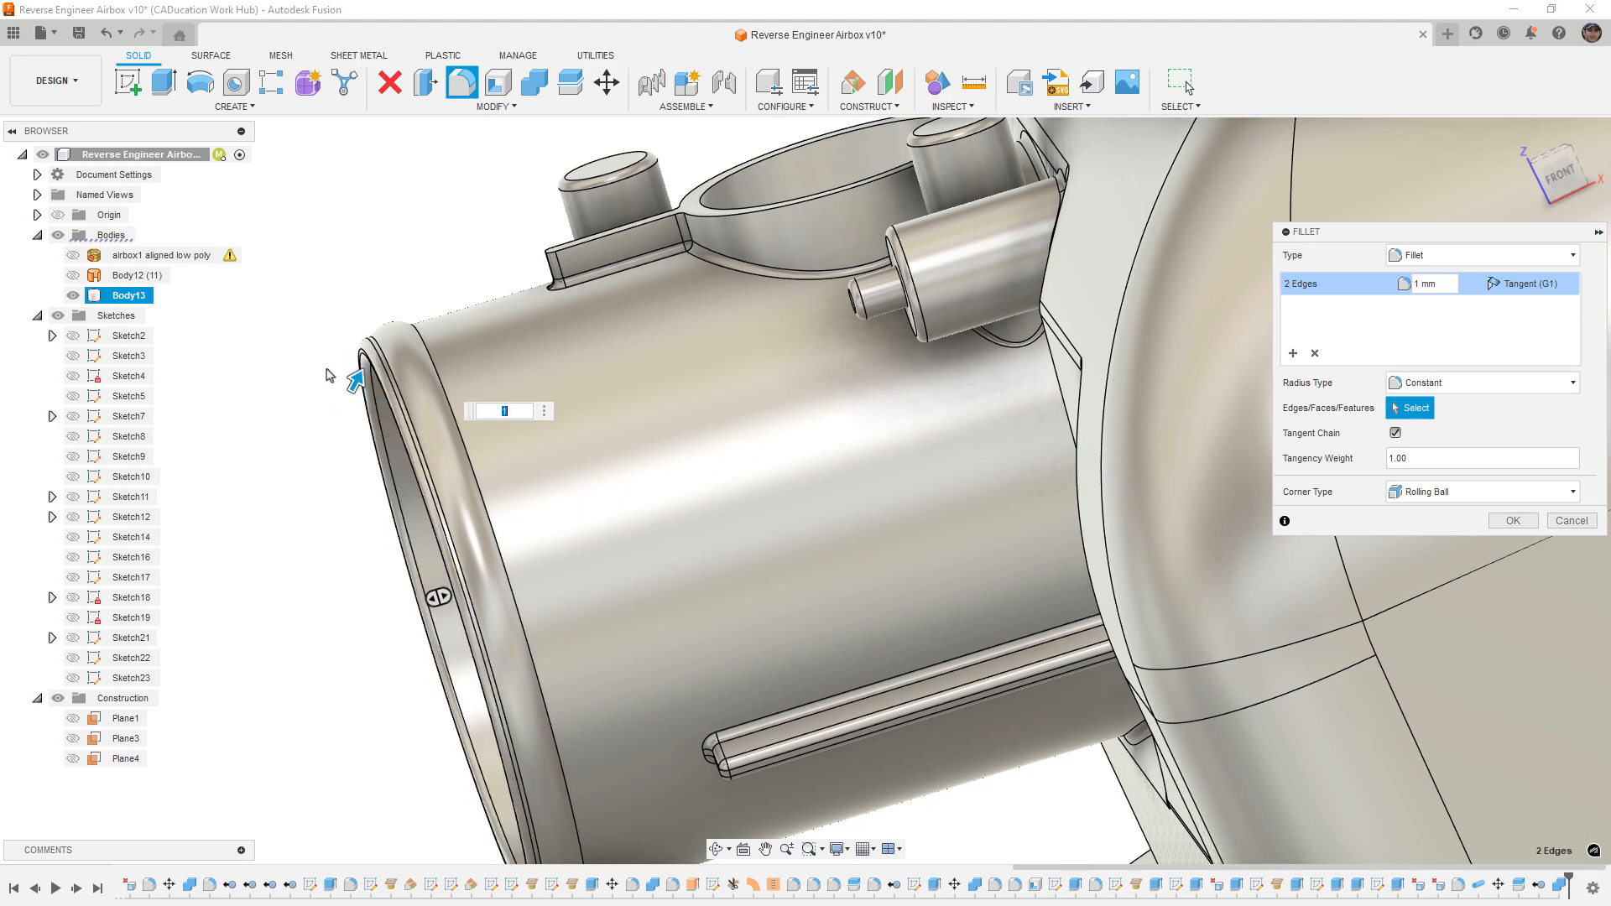
shift+middle_drag(364, 375, 336, 320)
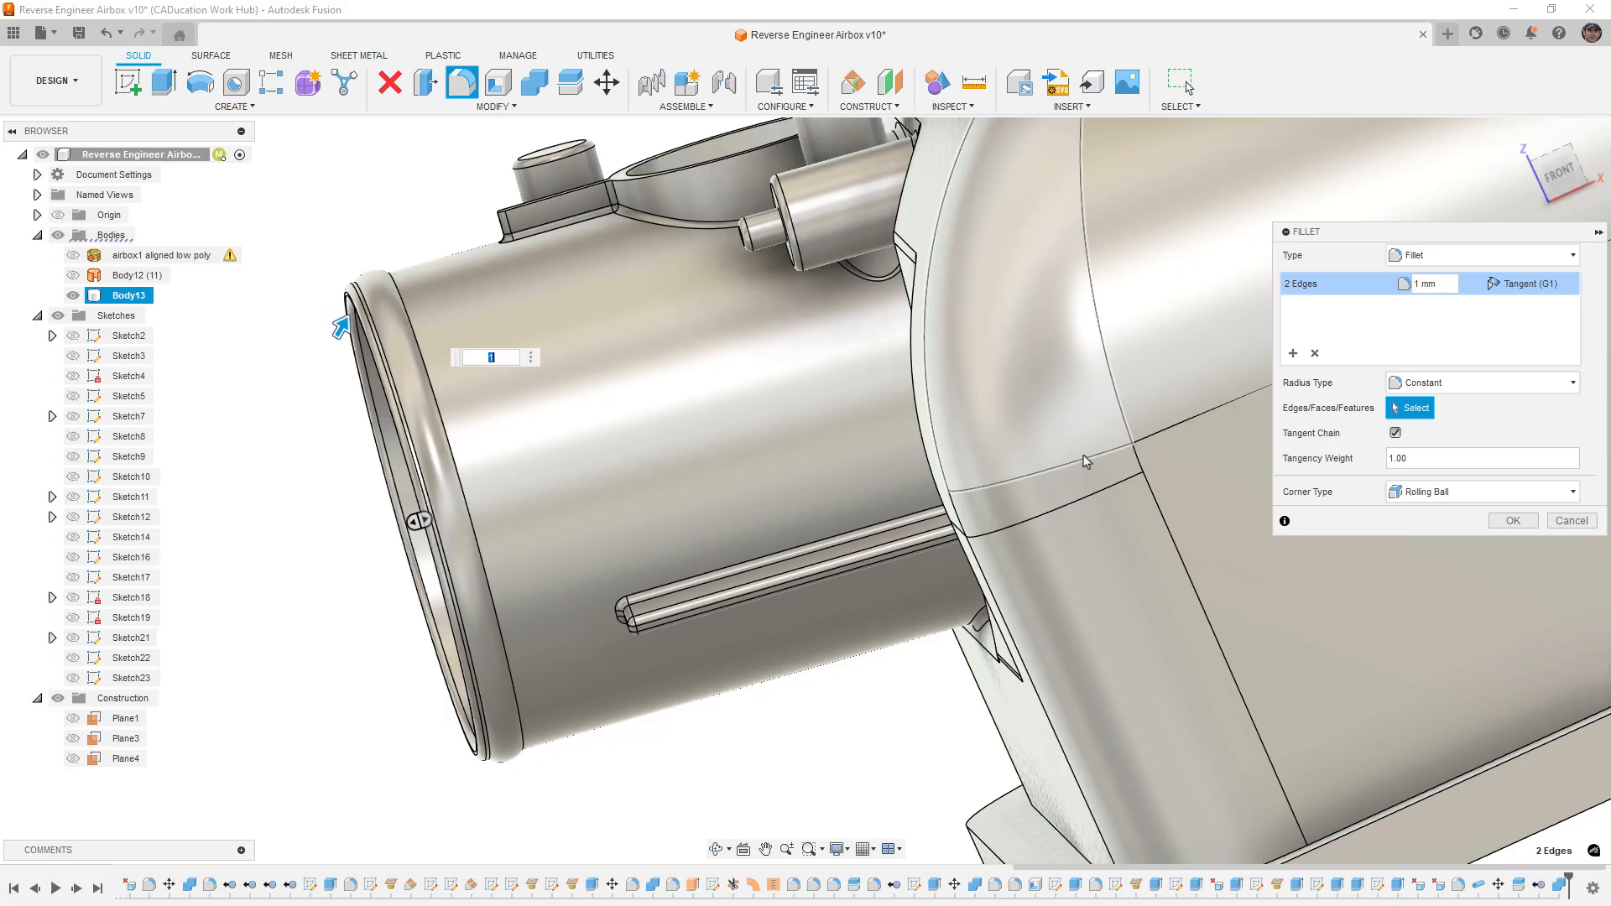
click(1513, 521)
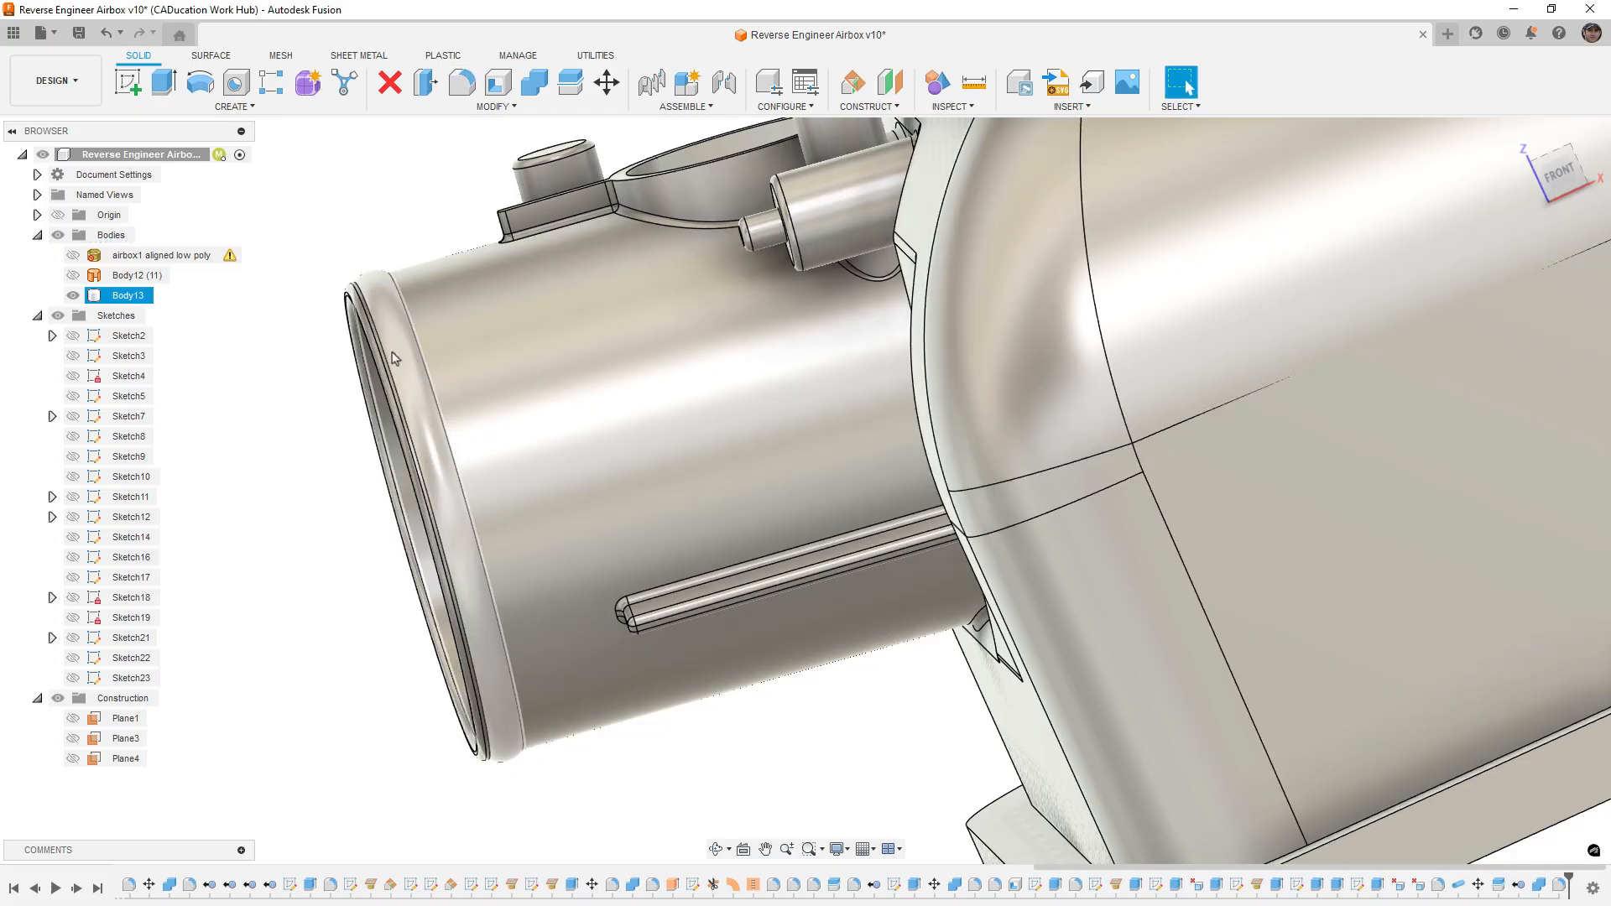
Step: Examine the scan mesh alone from both sides of the inlet tube, and show the solid over it again
click(73, 296)
click(74, 255)
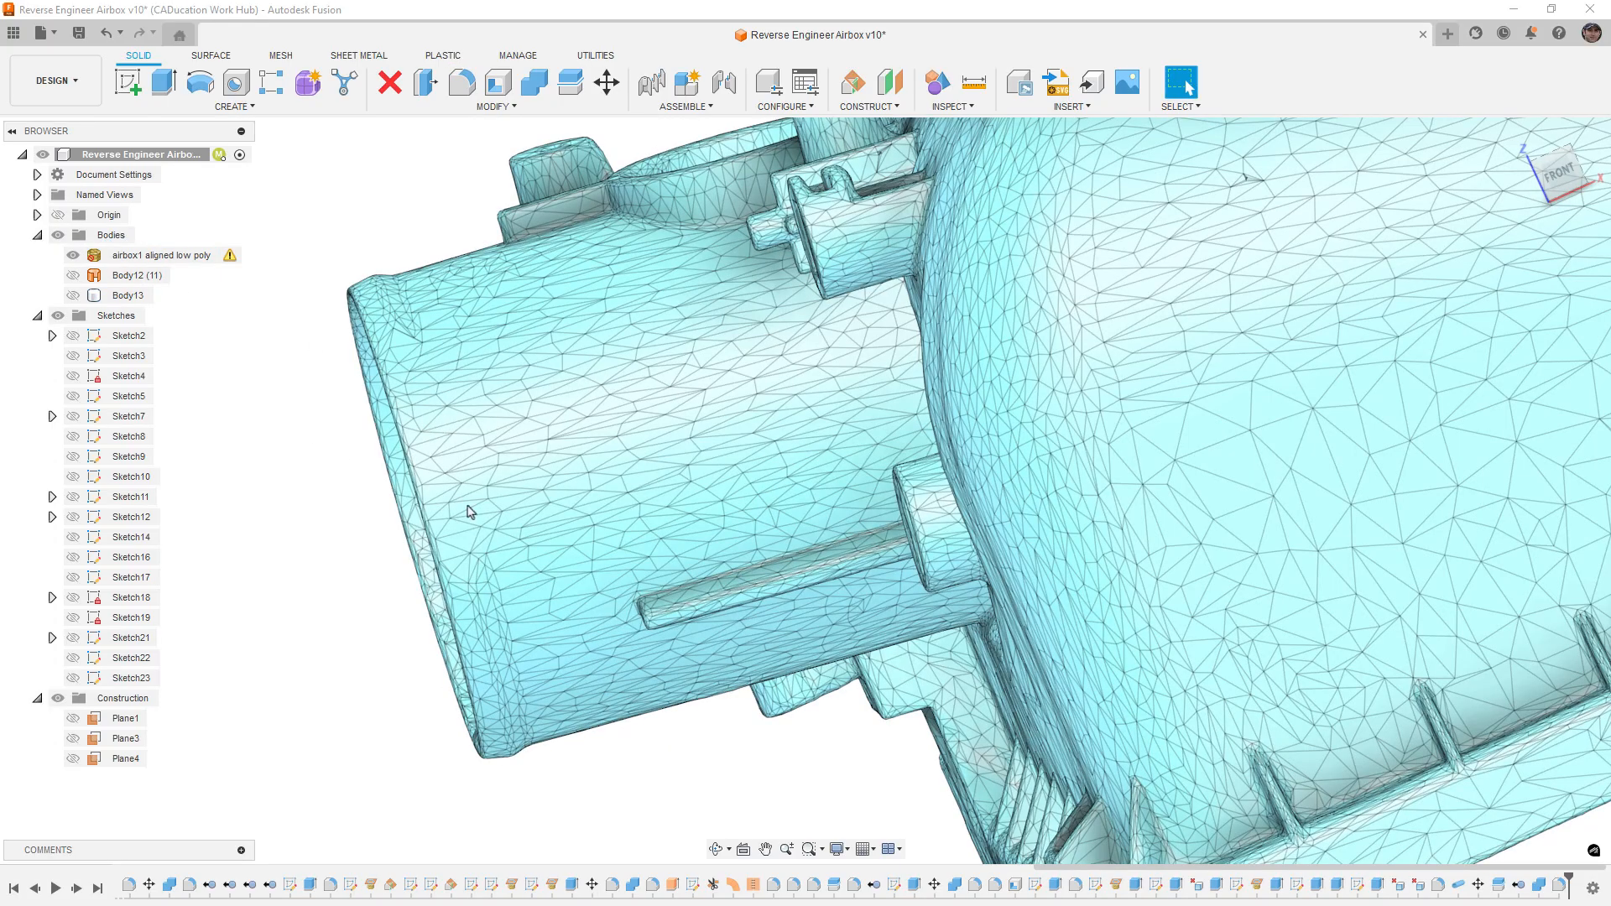
scroll(442, 421, down, 5)
shift+middle_drag(438, 398, 667, 388)
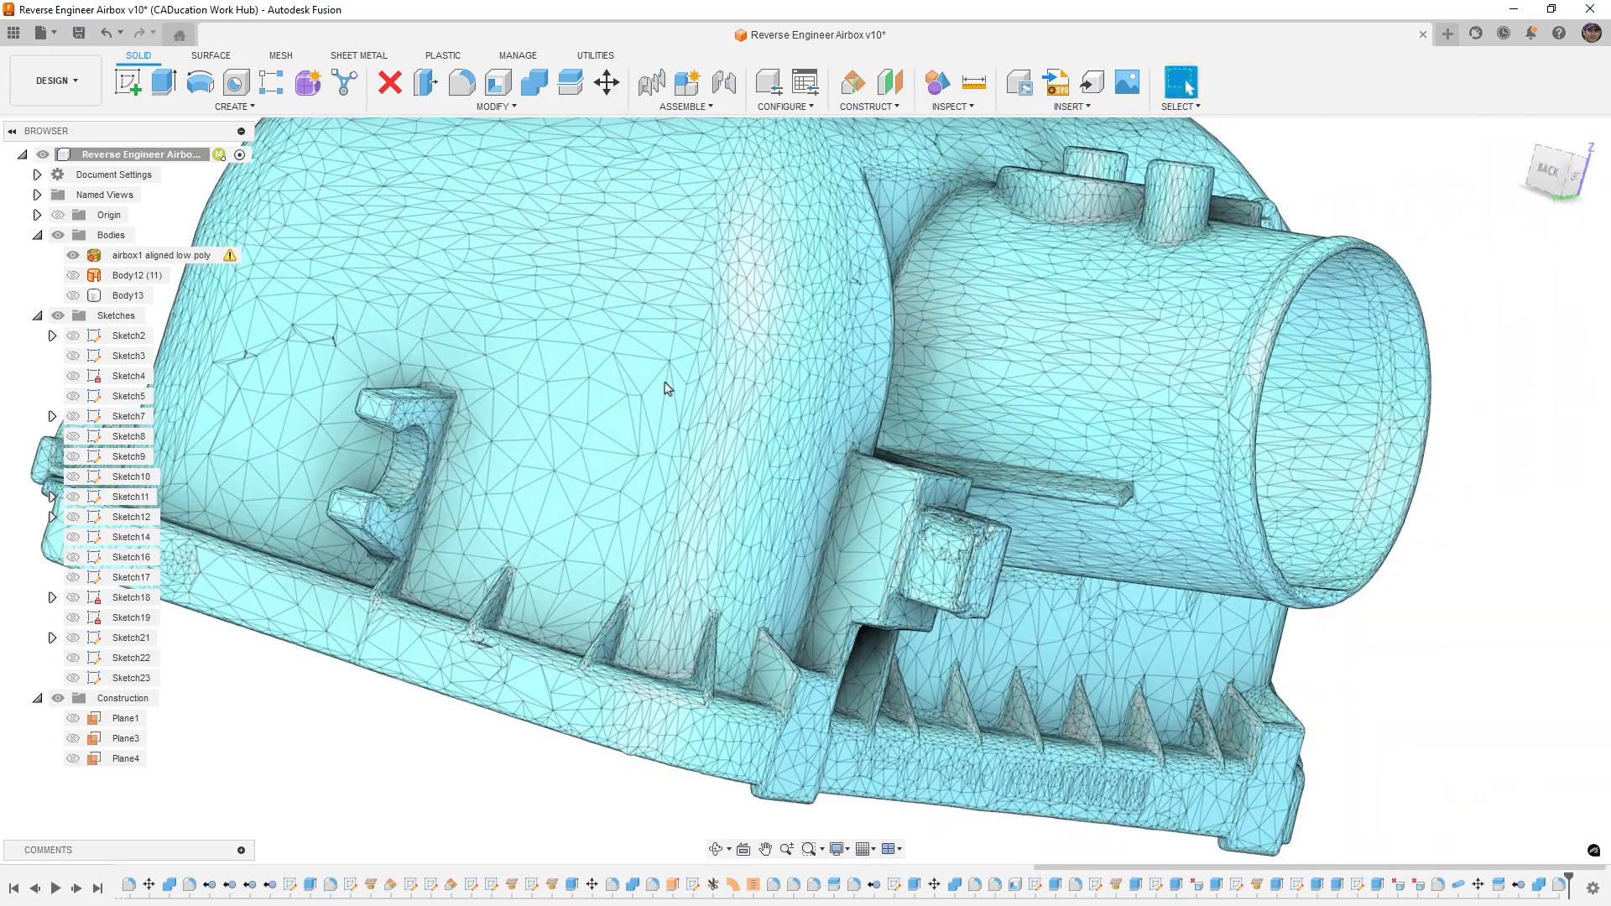
shift+middle_drag(1228, 408, 1019, 405)
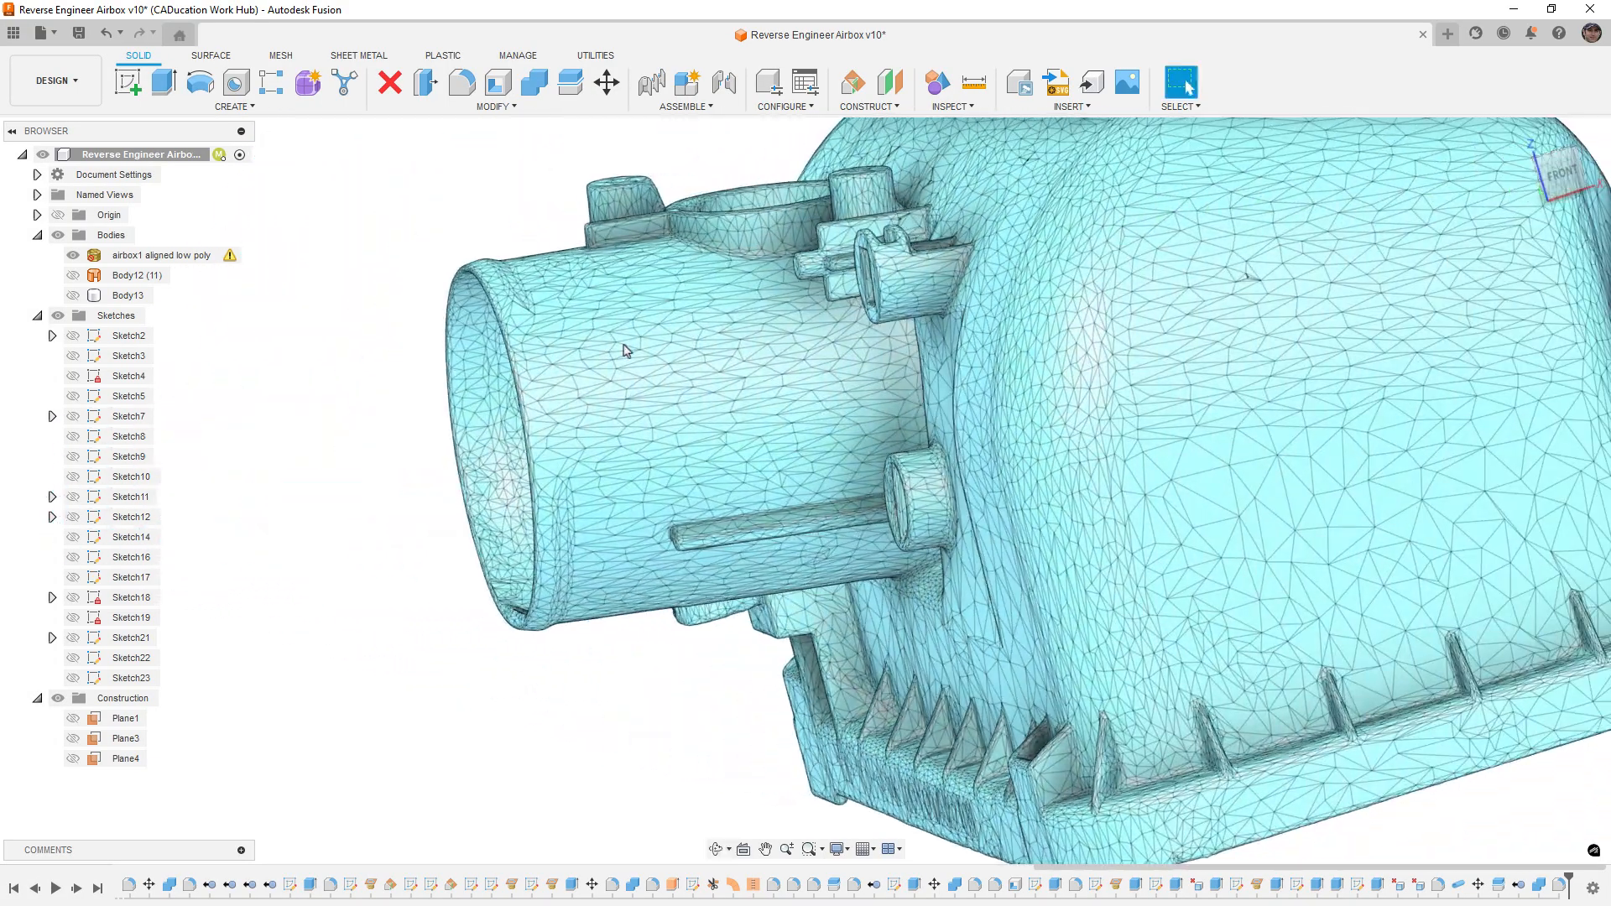
click(74, 296)
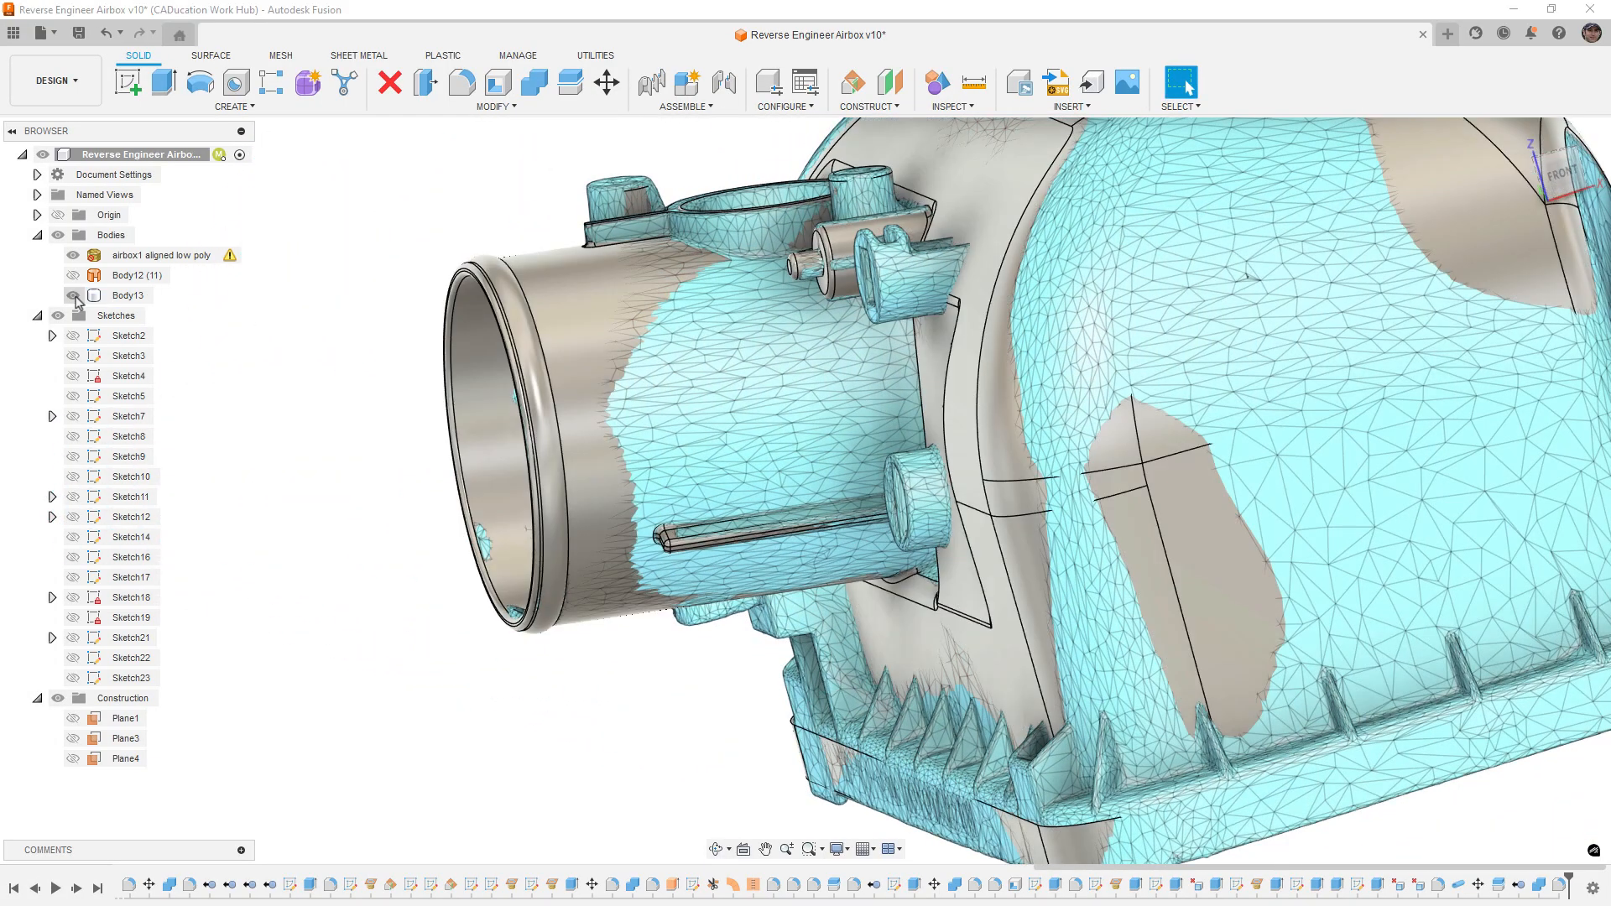
Step: Save the airbox design as a new version
scroll(389, 342, down, 5)
mouse_move(590, 370)
shift+middle_down()
mouse_move(662, 392)
mouse_move(613, 382)
shift+middle_up()
scroll(612, 381, down, 4)
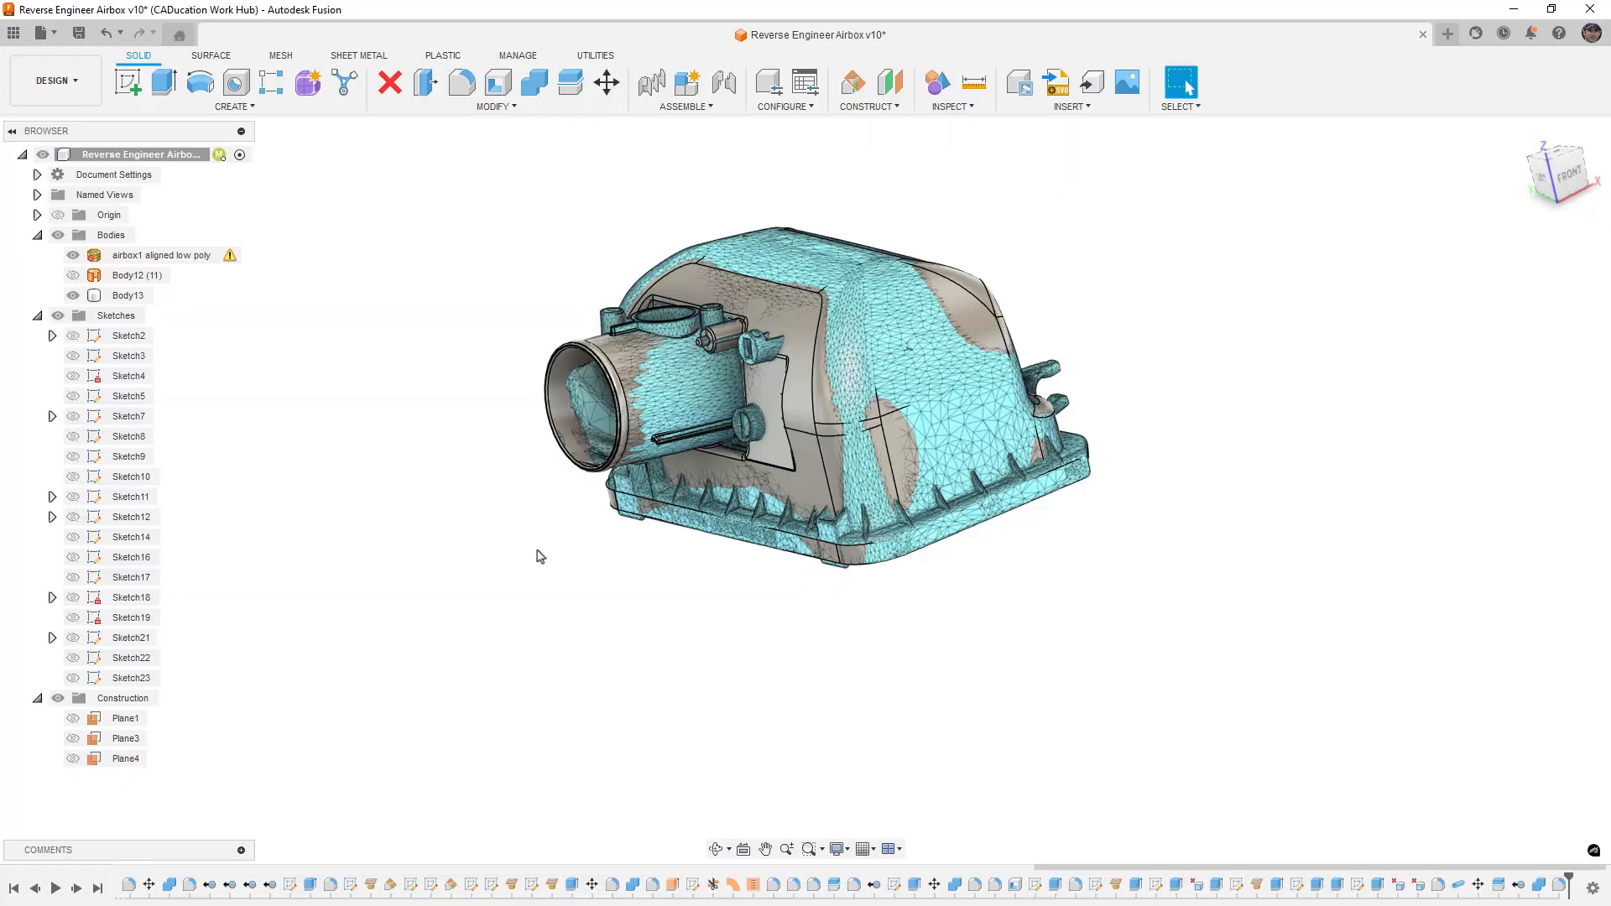
key(ctrl+s)
key(Return)
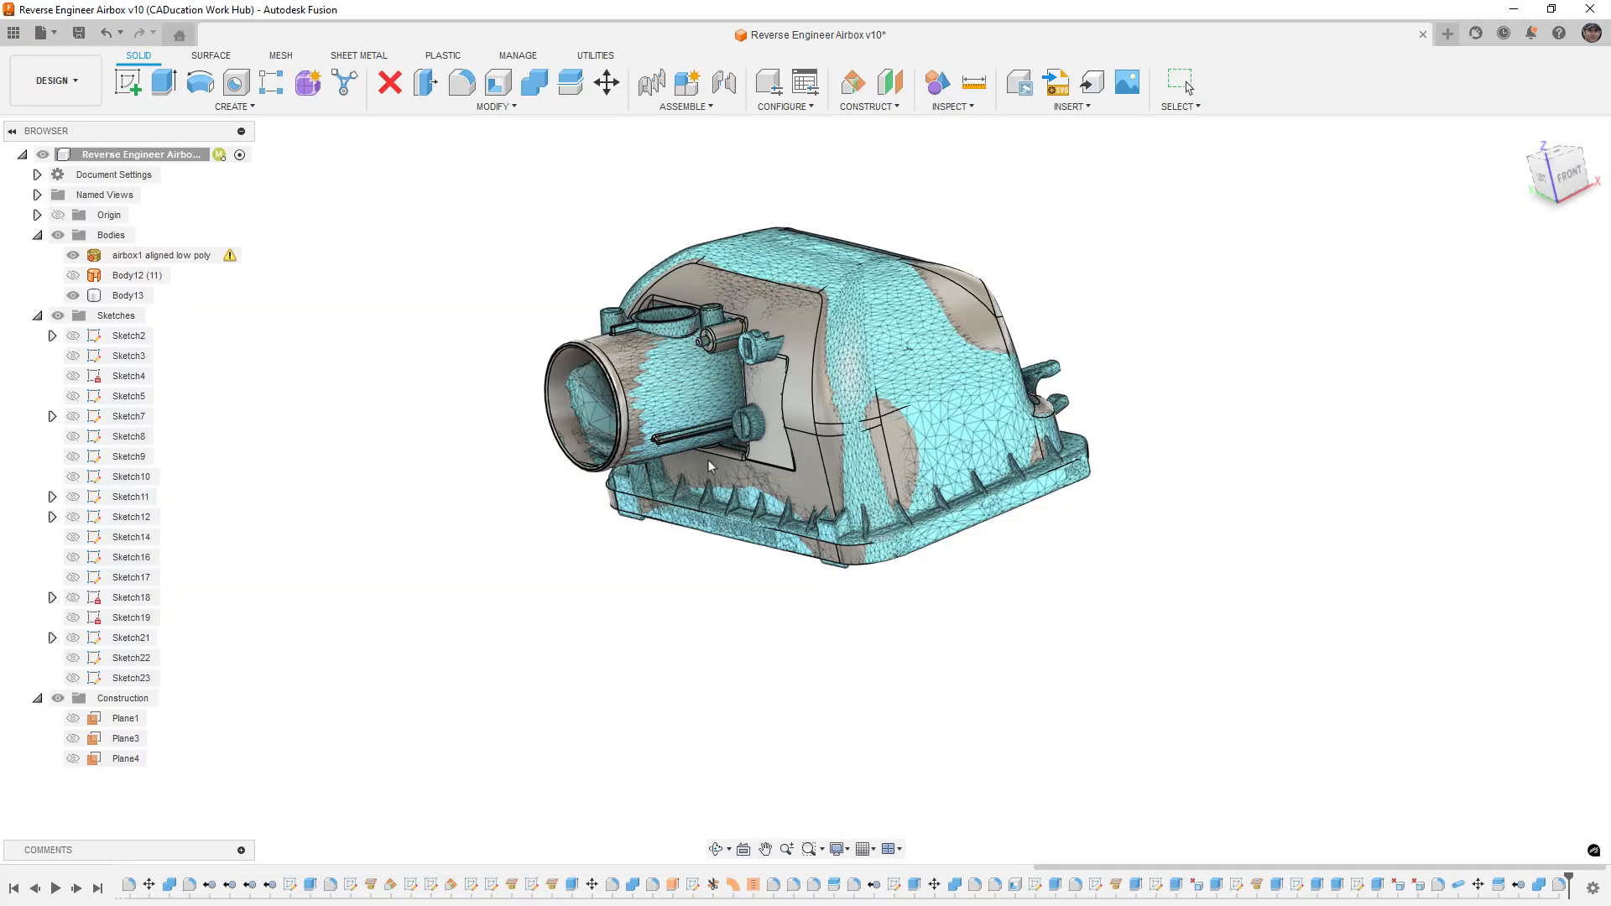
Step: Compare the inlet side of the airbox with the scan mesh hidden and shown to check which details are still missing
shift+middle_drag(792, 450, 778, 449)
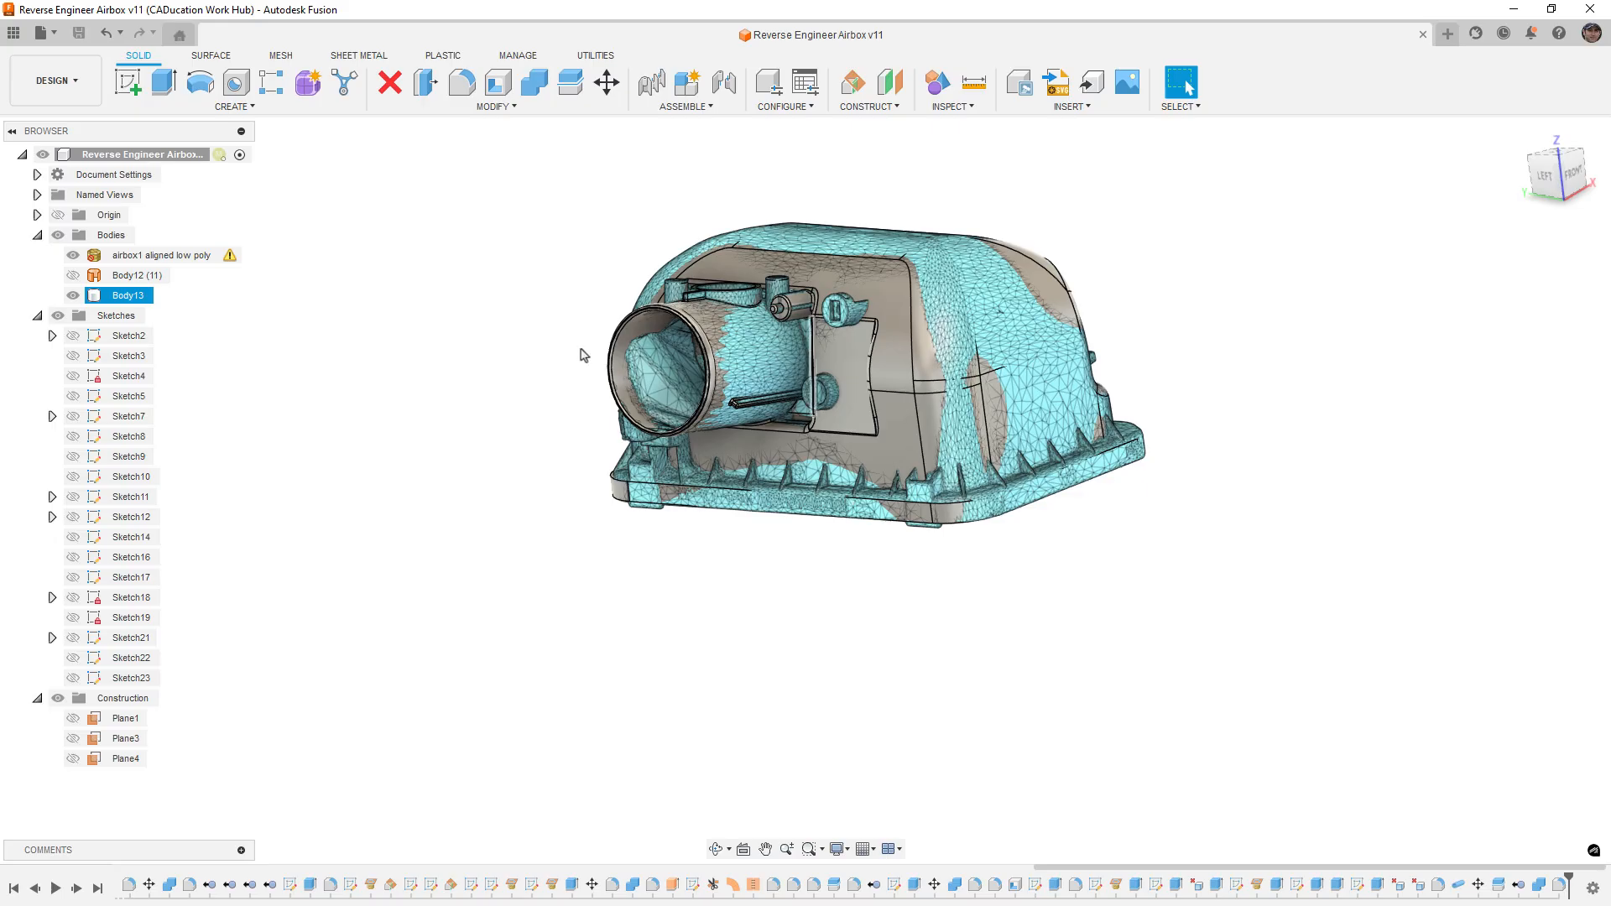
click(73, 255)
shift+middle_drag(722, 403, 775, 407)
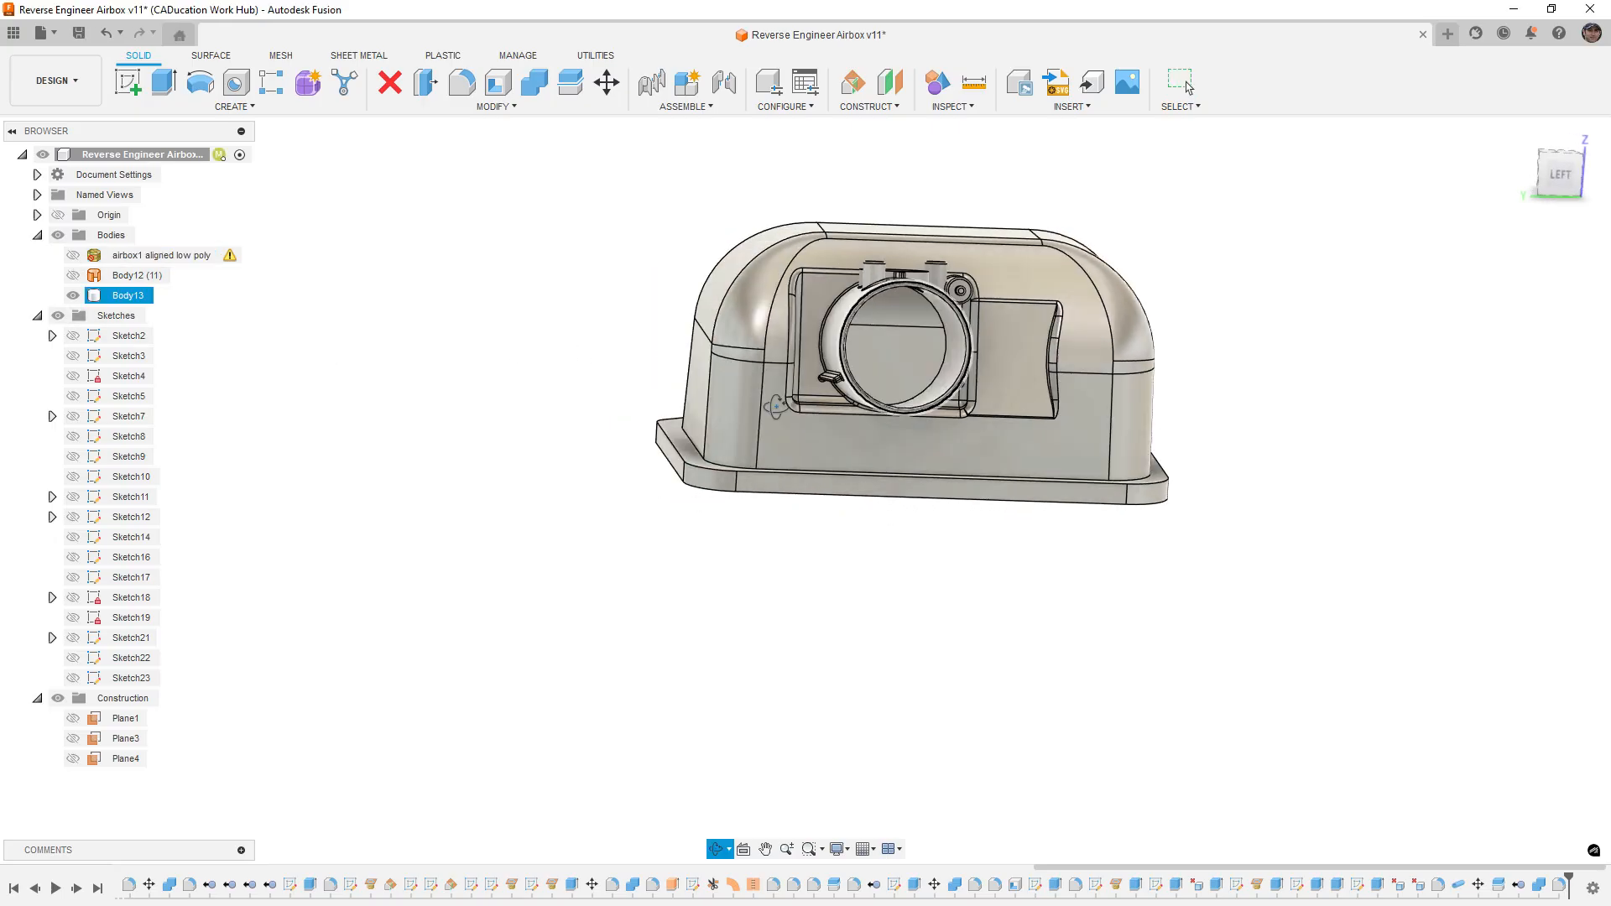
click(1188, 88)
click(73, 255)
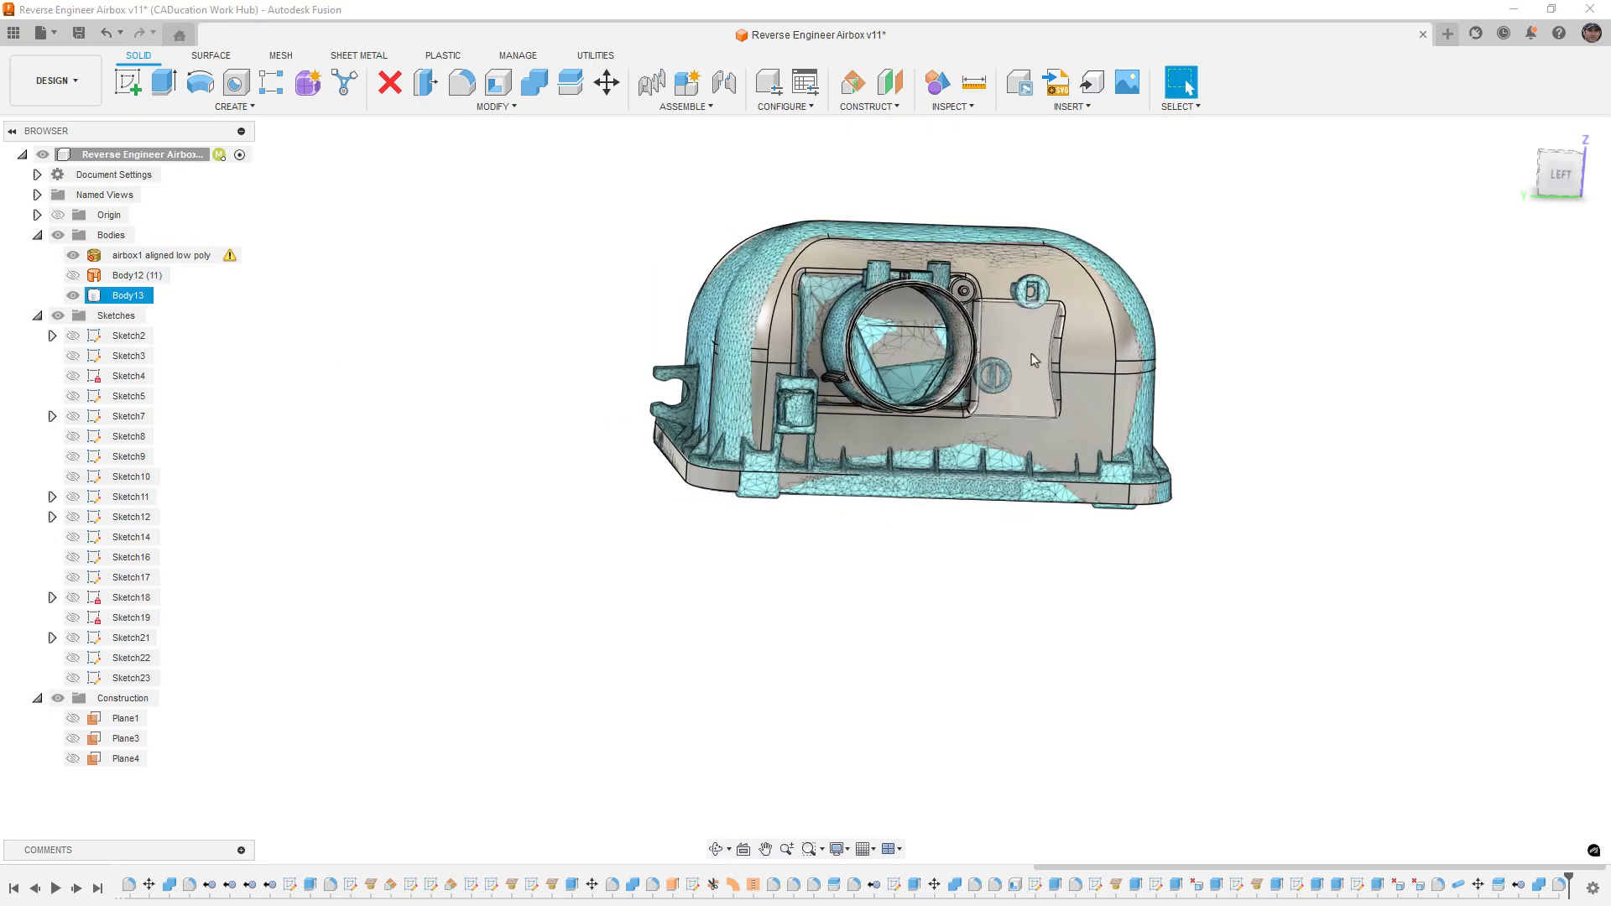
Step: Create a new sketch on Plane4, viewed square-on to the inlet side of the airbox
scroll(1034, 360, up, 5)
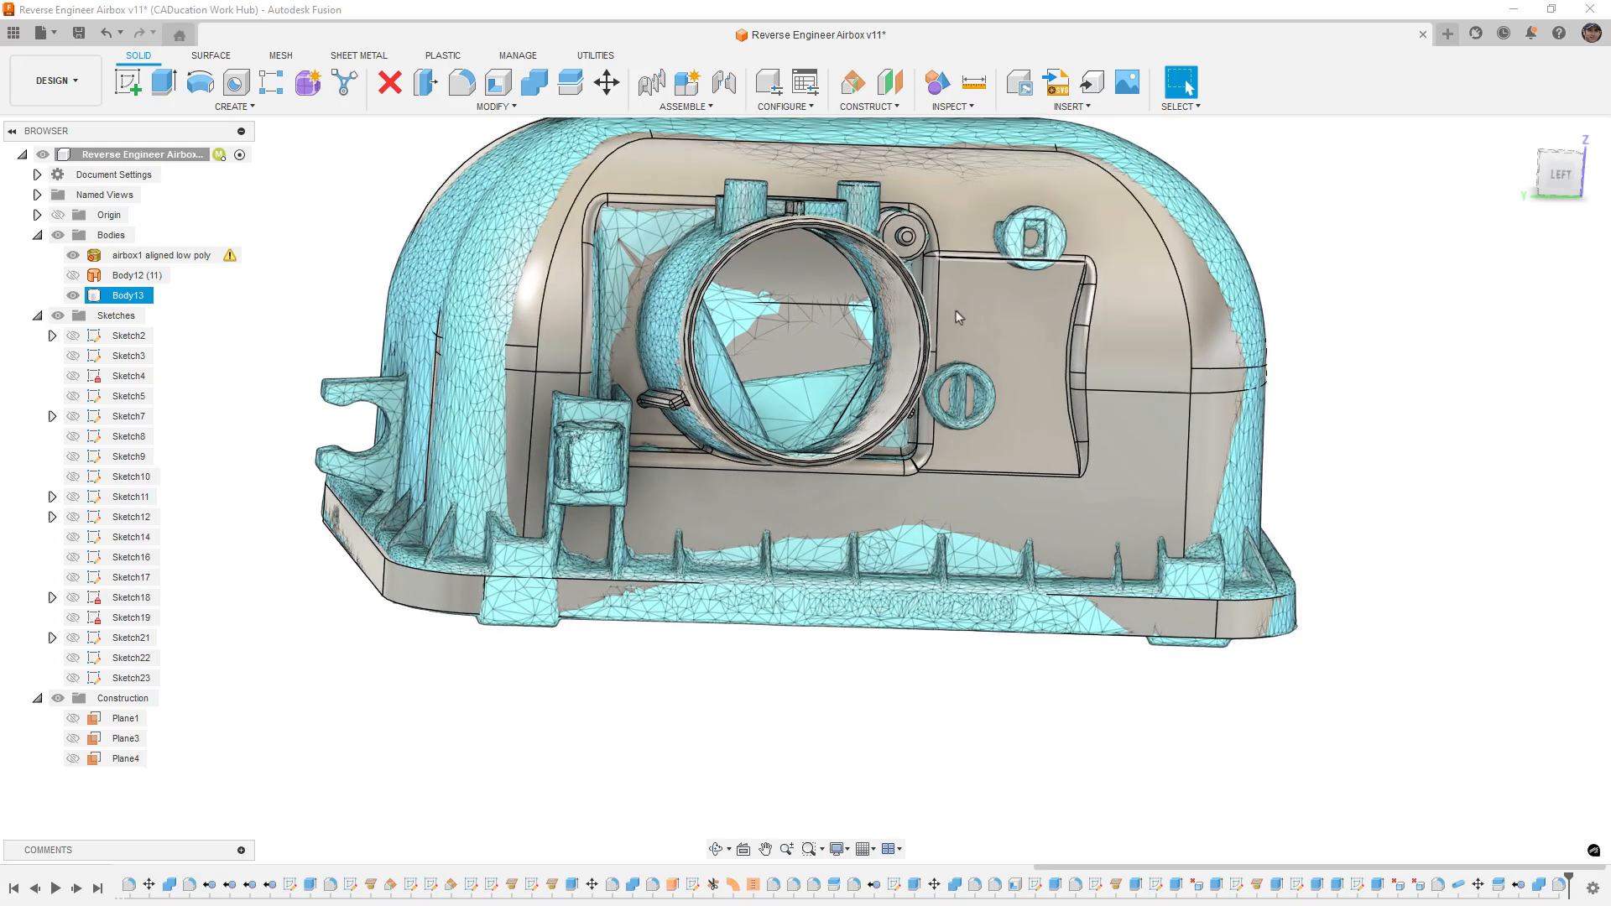
shift+middle_drag(959, 317, 898, 307)
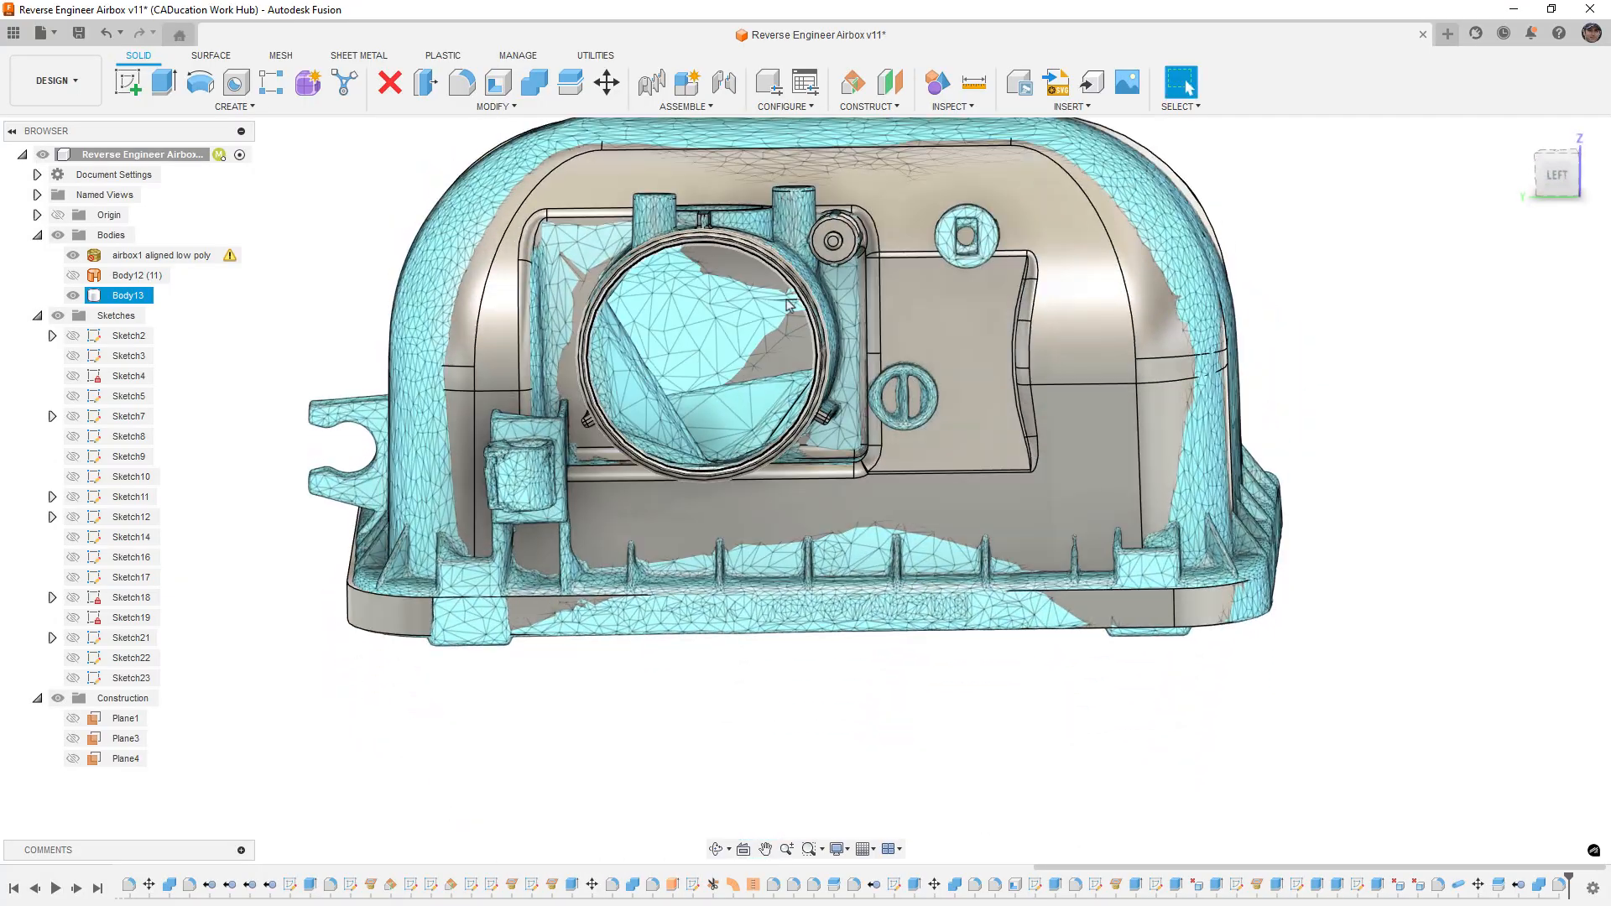
click(126, 759)
right_click(130, 758)
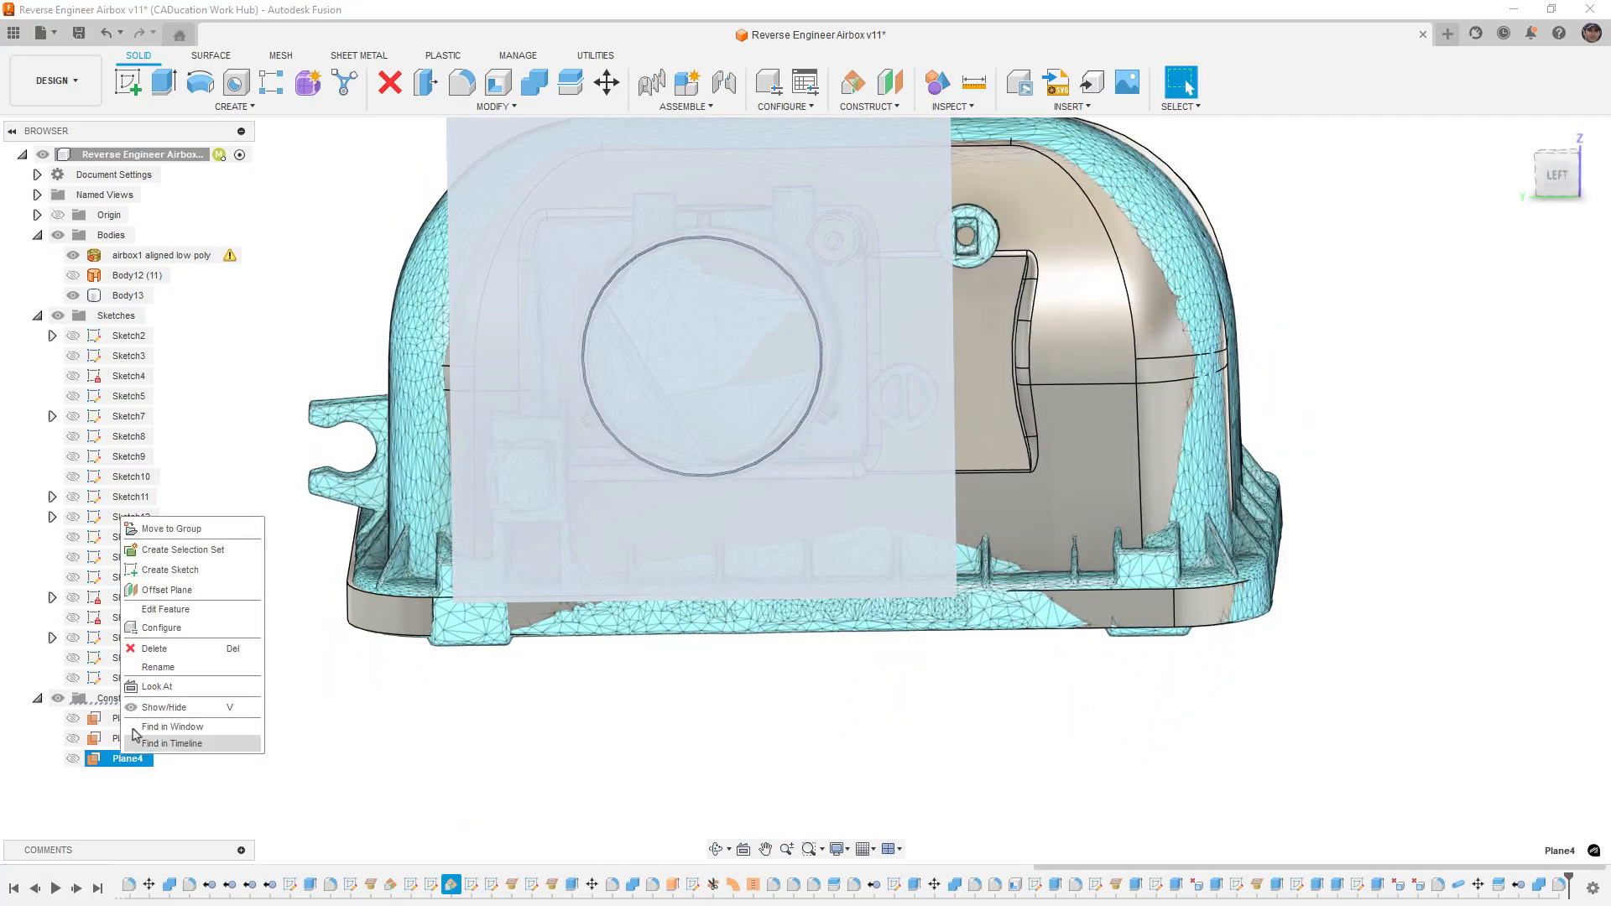
click(181, 572)
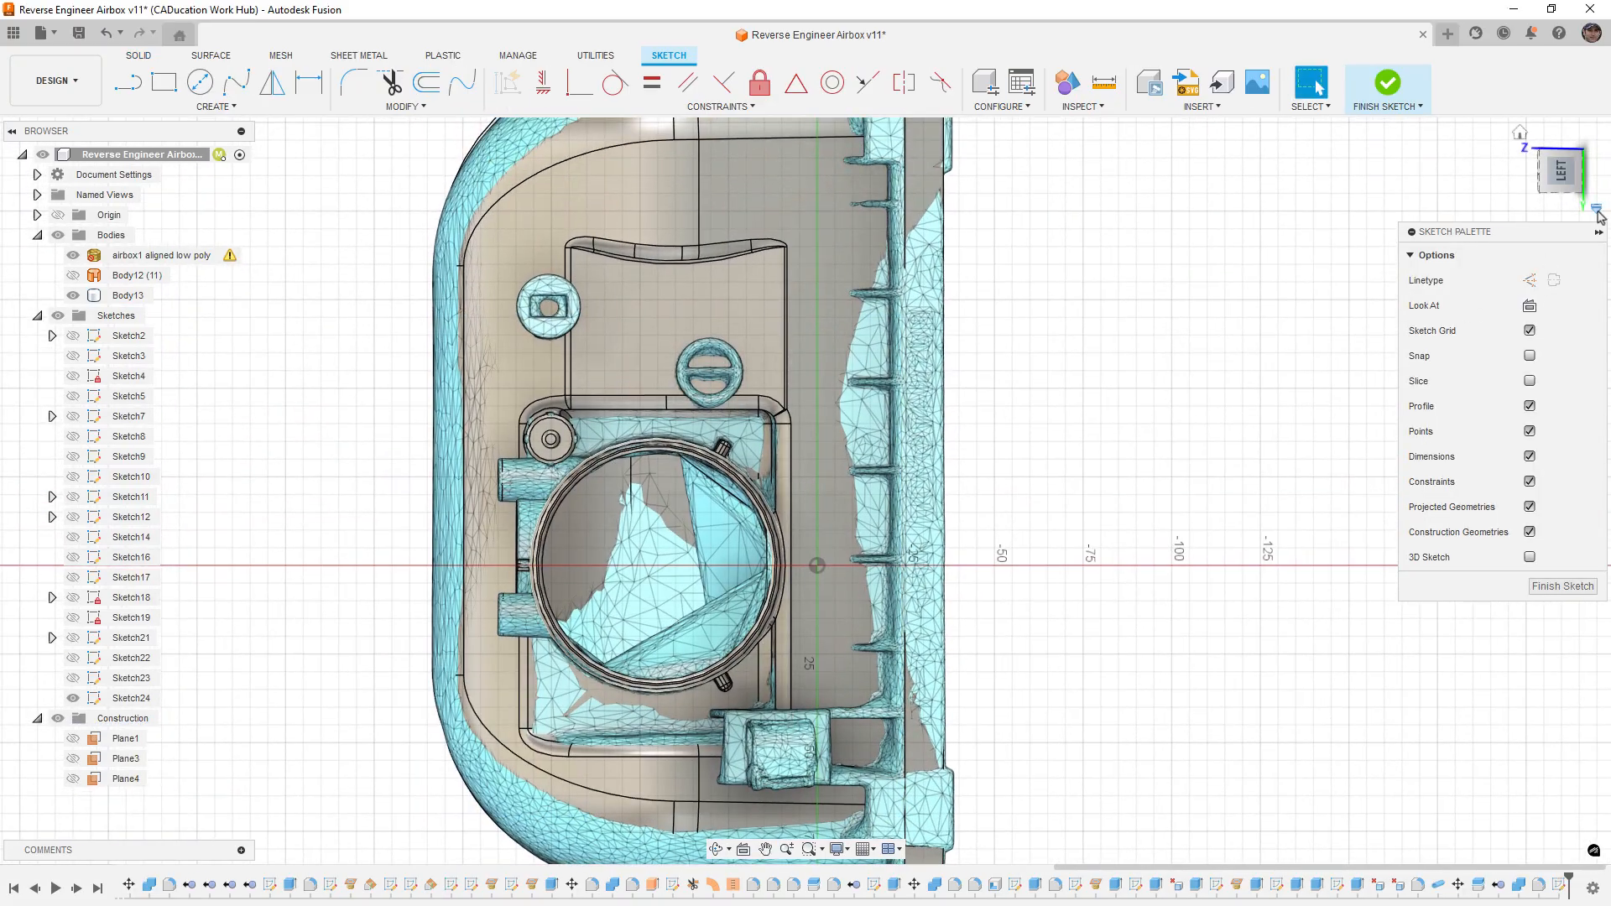
click(1596, 209)
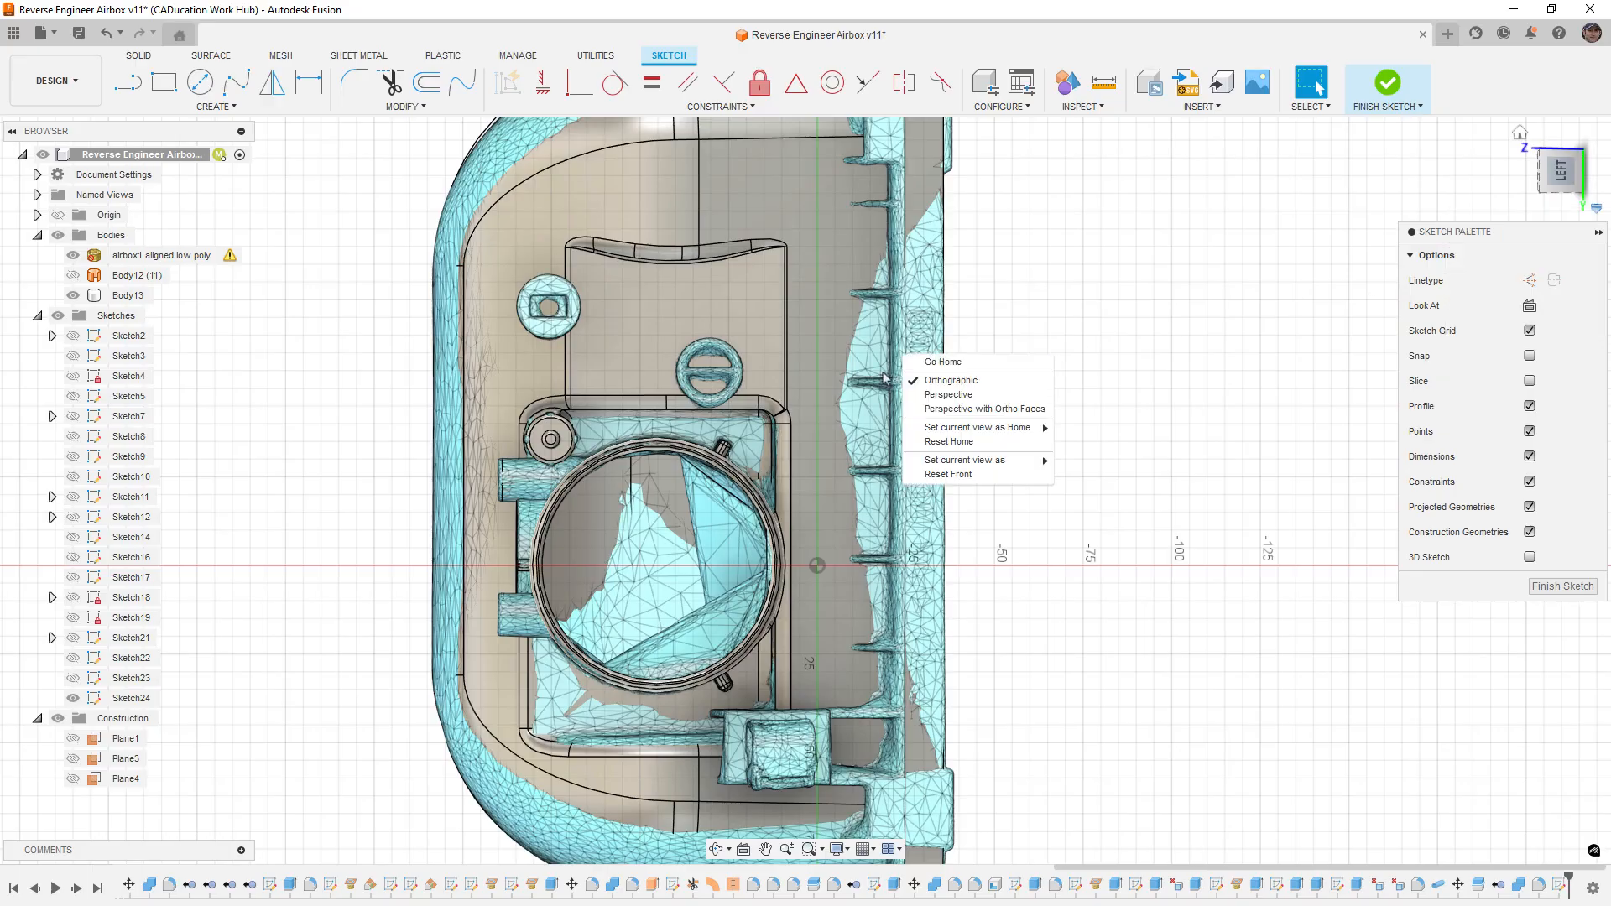
click(996, 349)
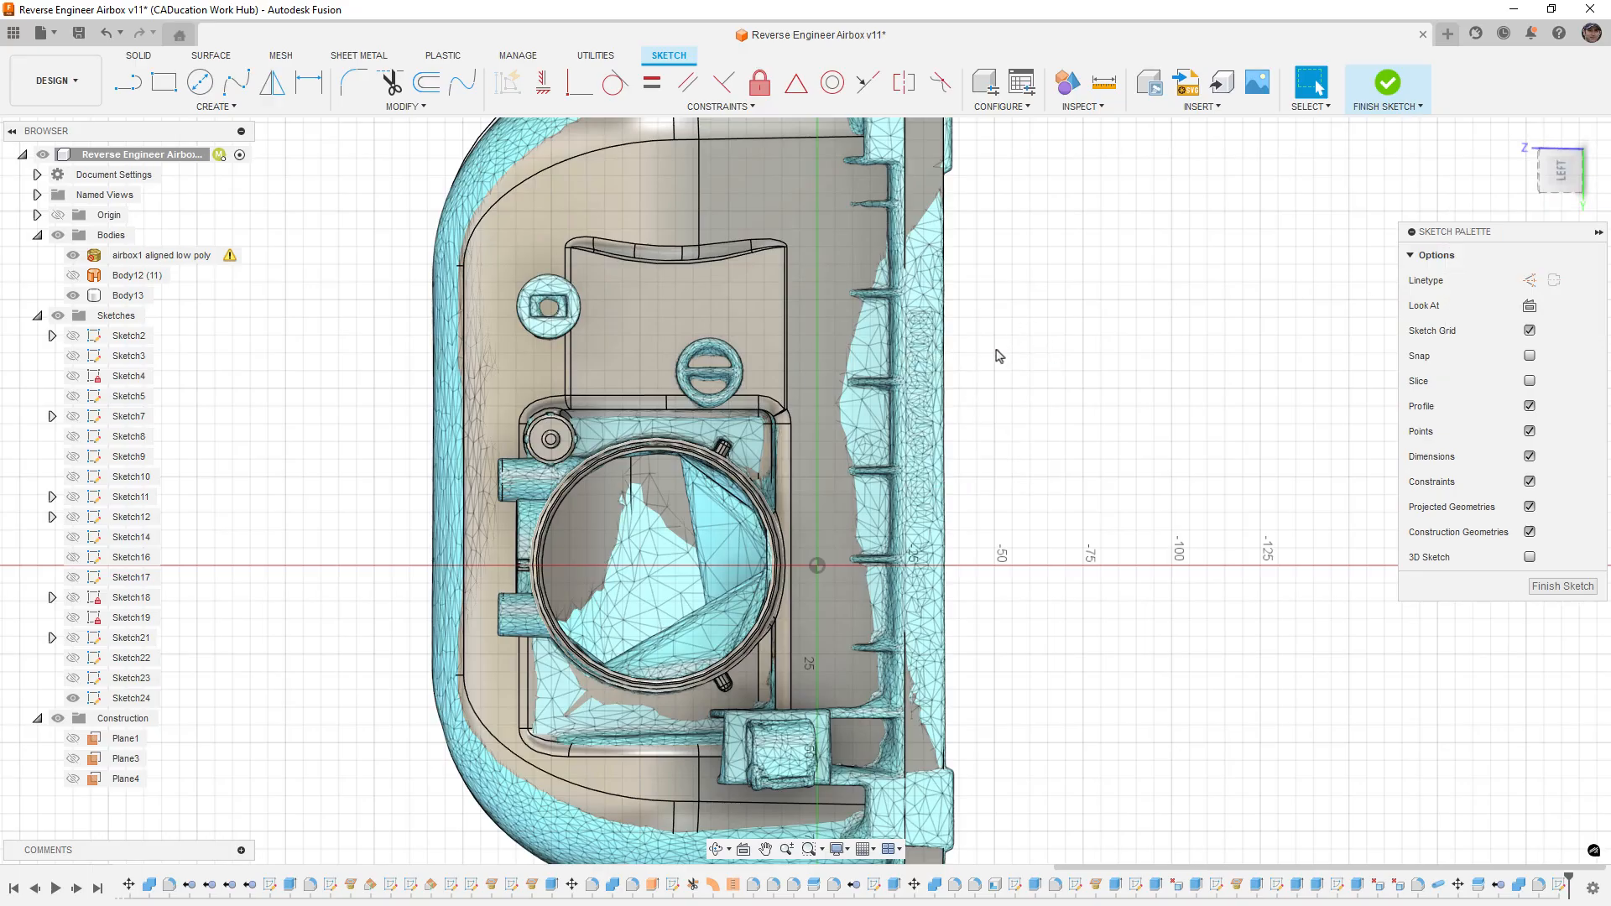
Step: Draw two concentric circles, about 18 mm and 13 mm in diameter, over the round boss with the crossbar
scroll(719, 366, up, 4)
click(201, 82)
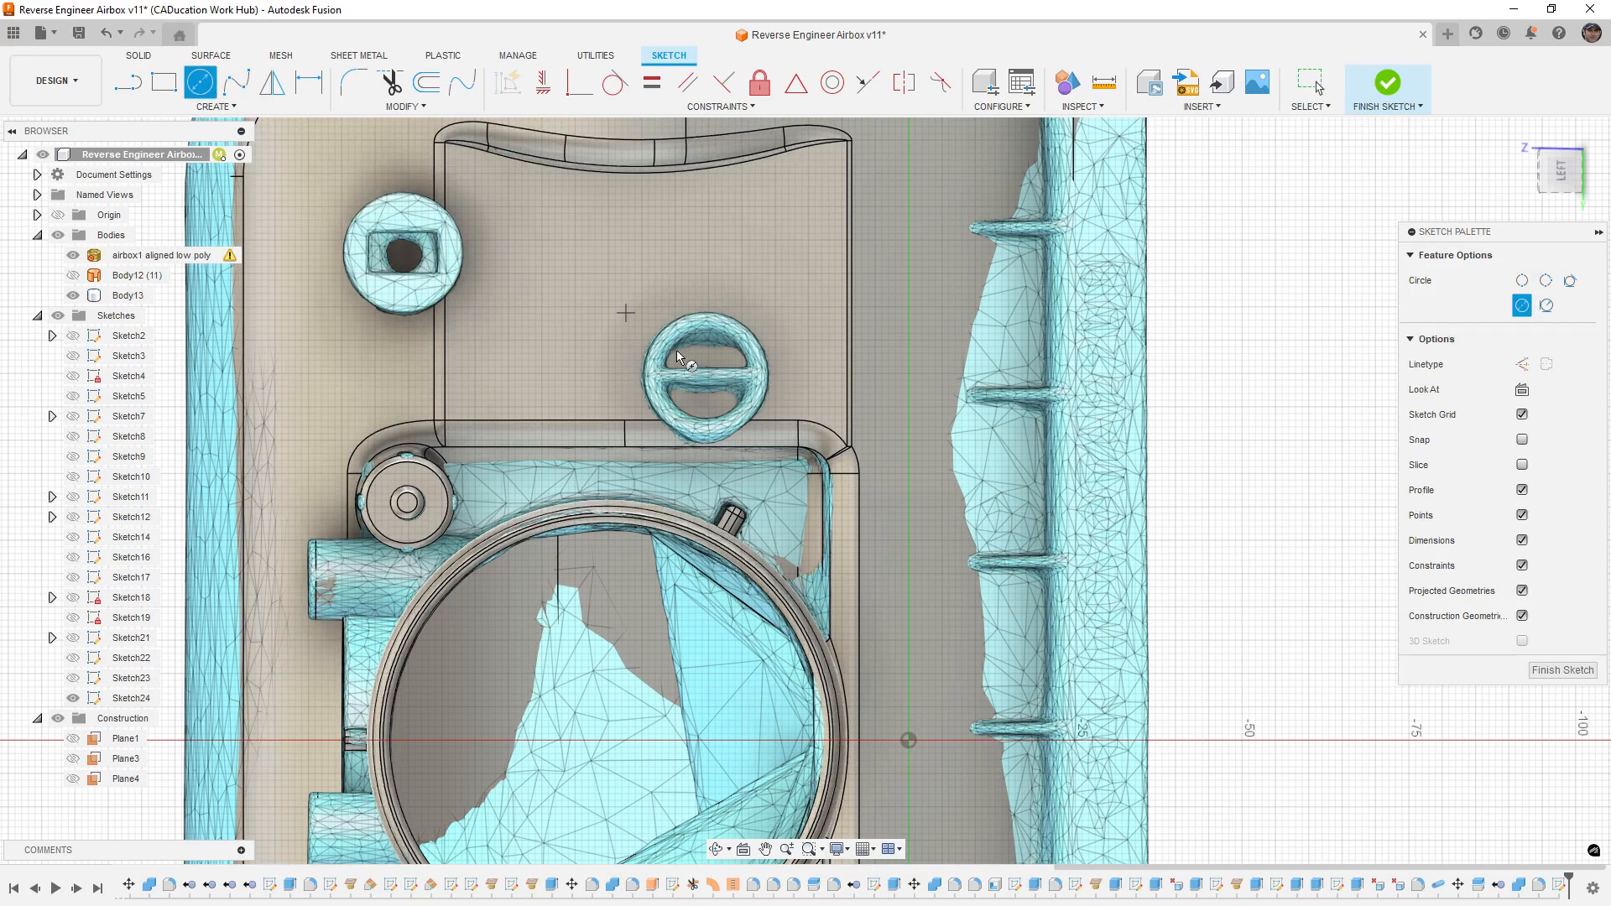
click(706, 374)
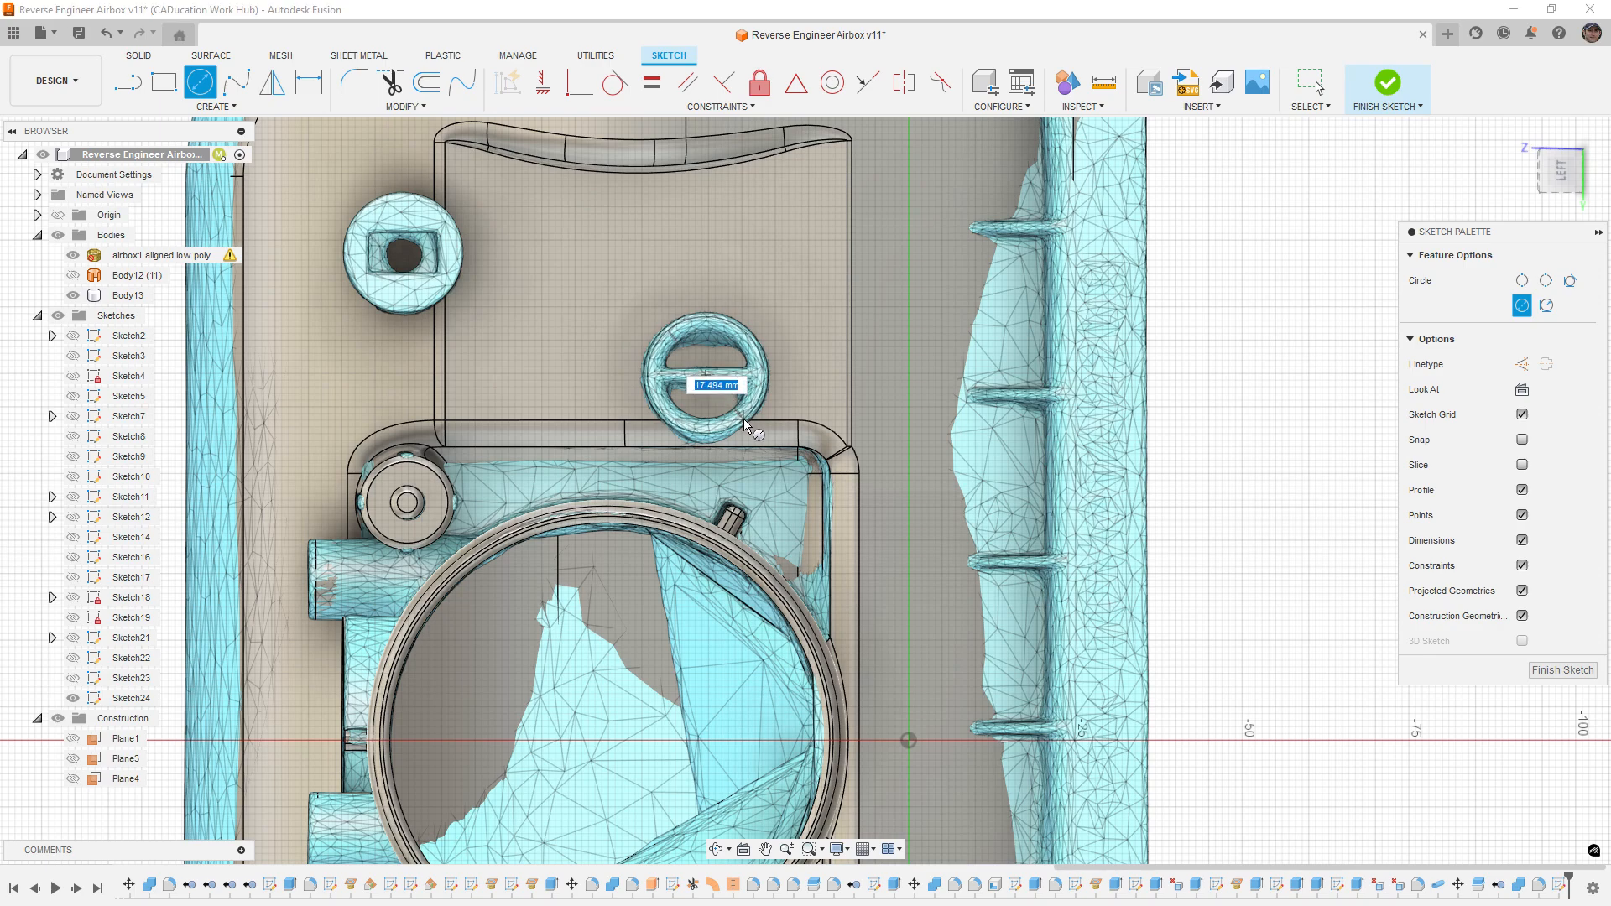
click(747, 426)
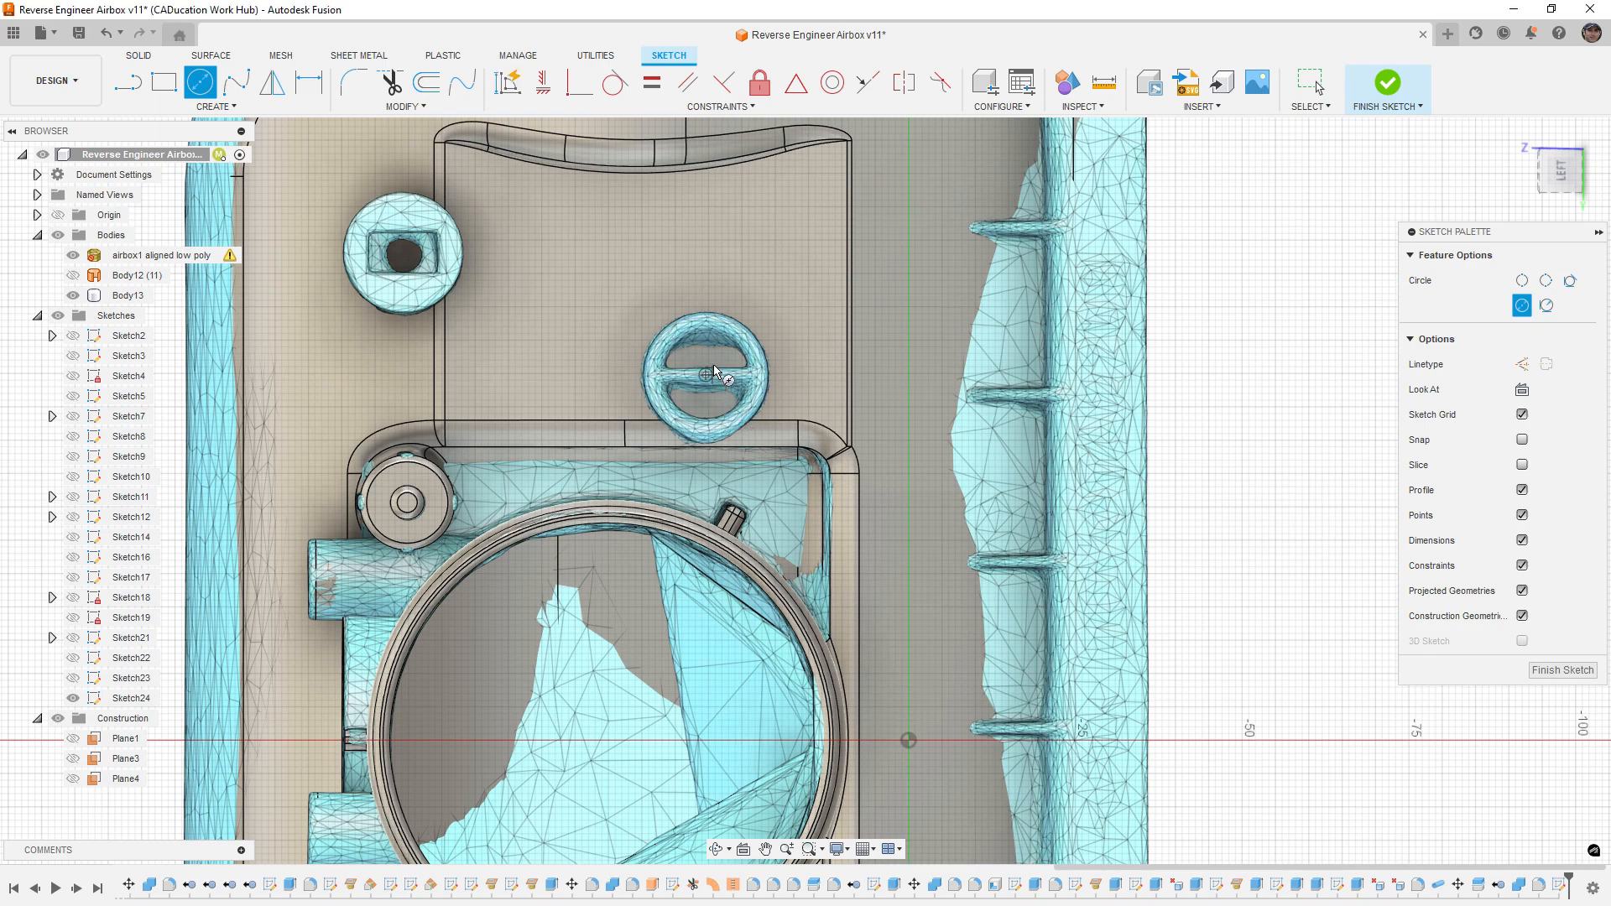
click(718, 335)
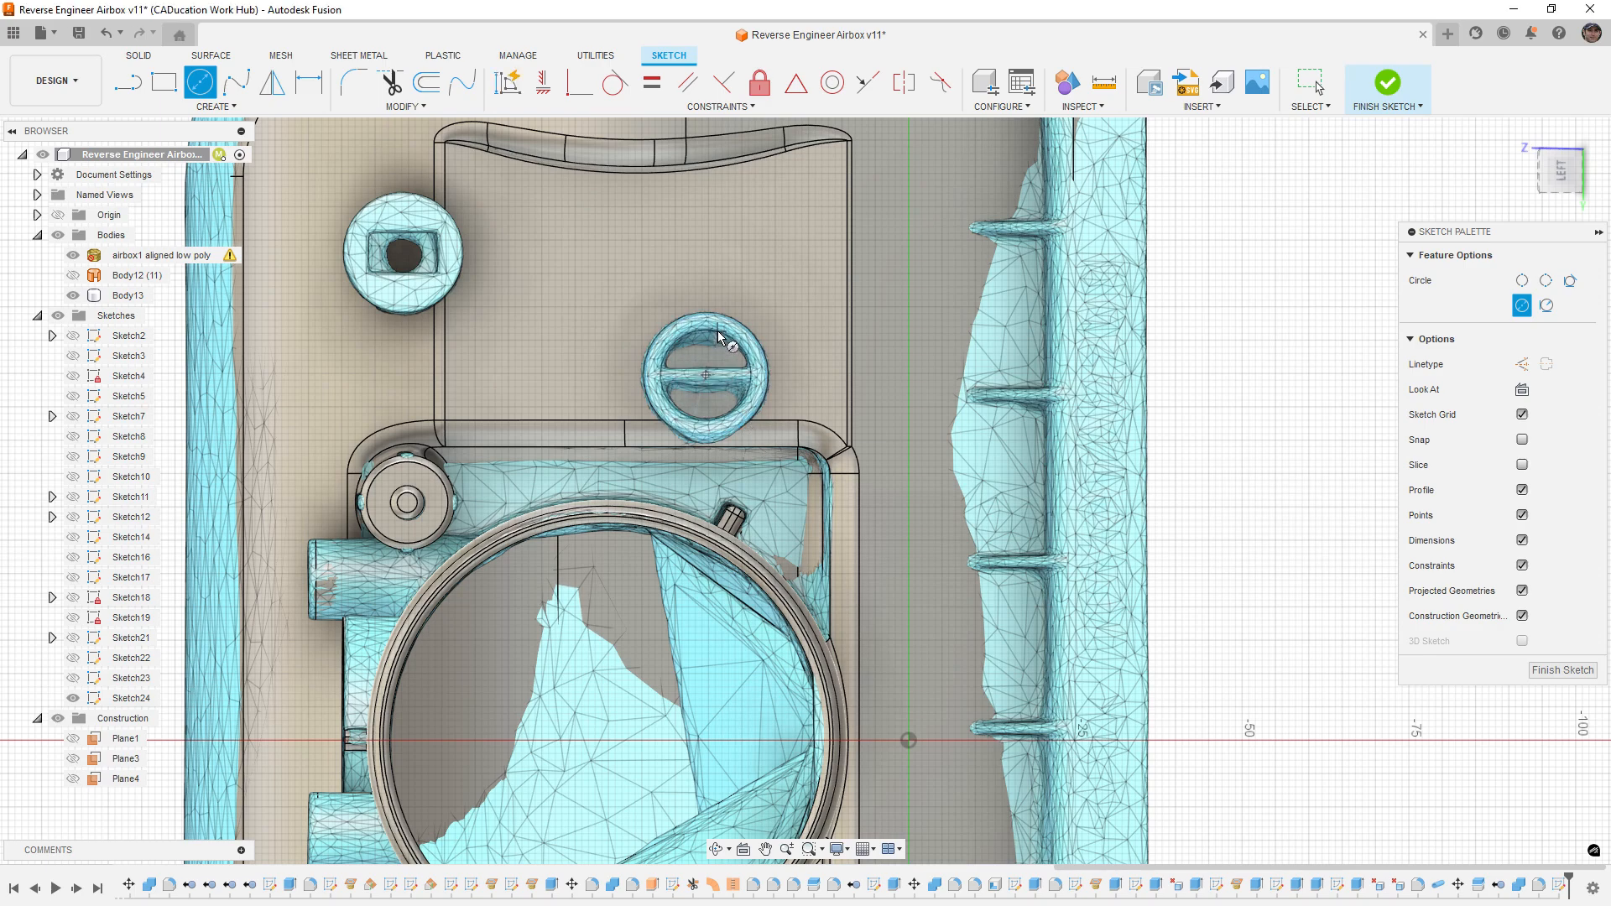
Step: Draw a circle about 17.6 mm in diameter over the round boss with the rectangular recess
click(405, 261)
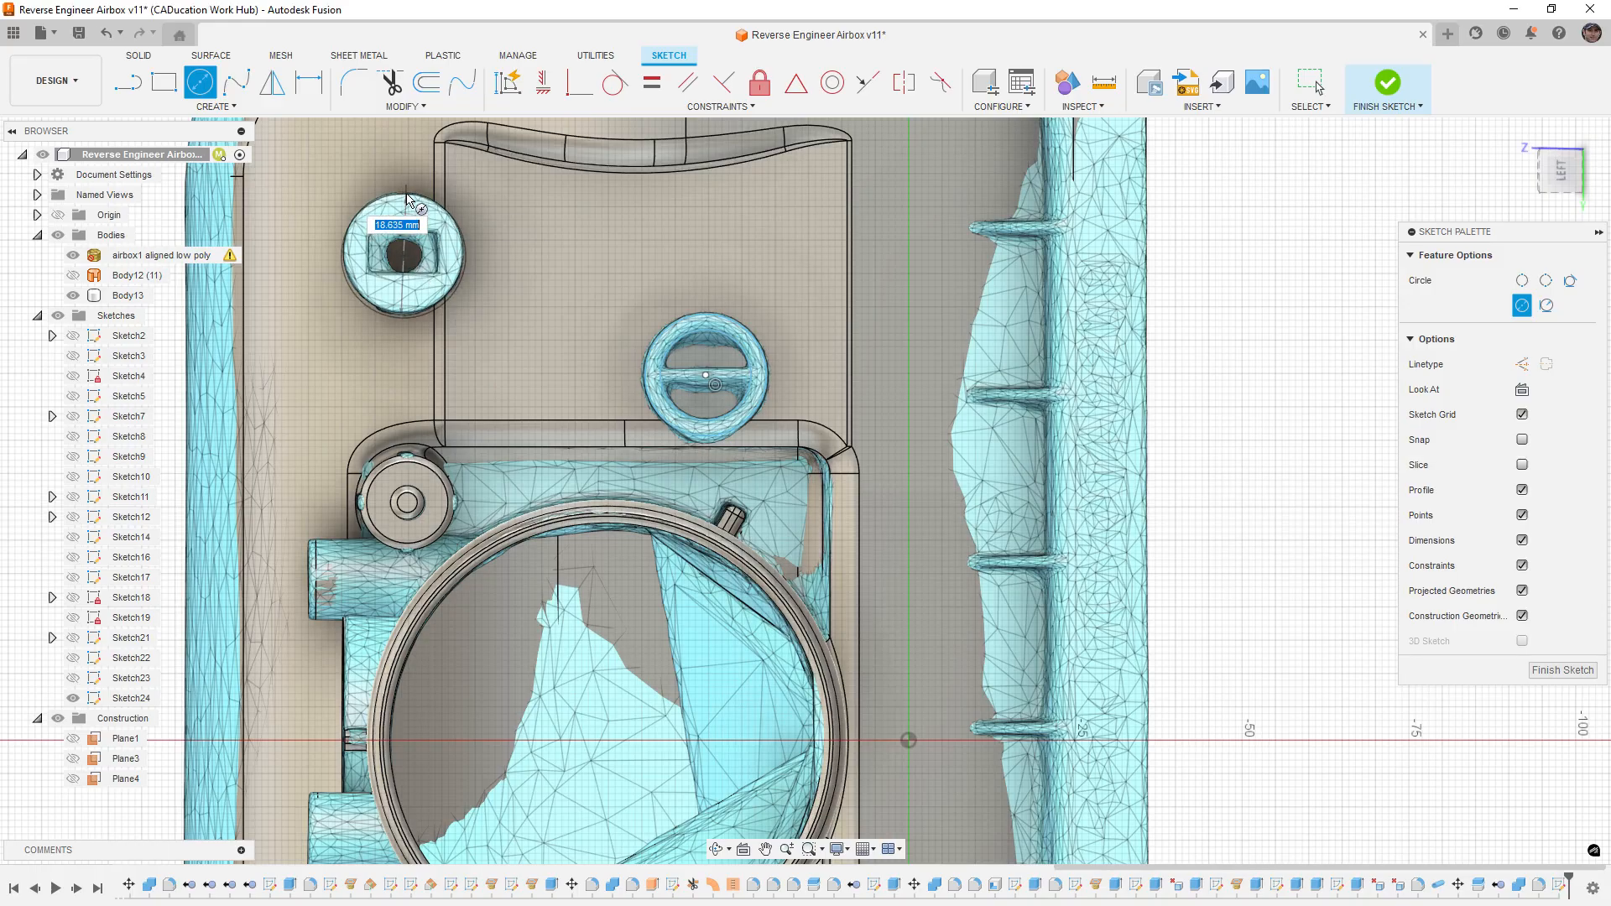
click(407, 198)
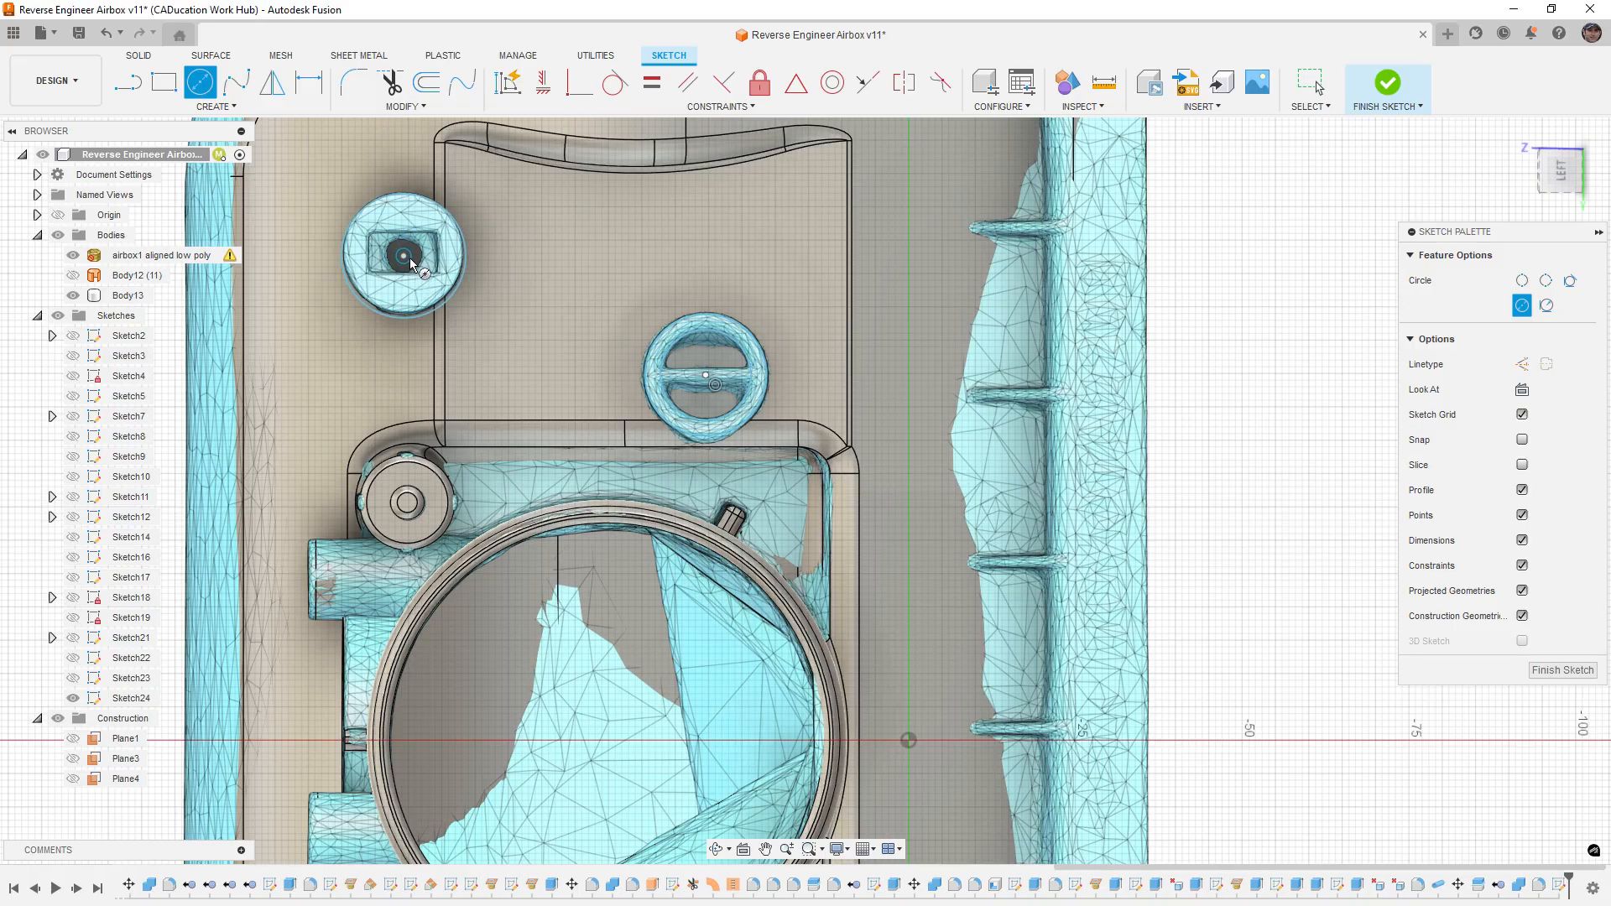
key(Escape)
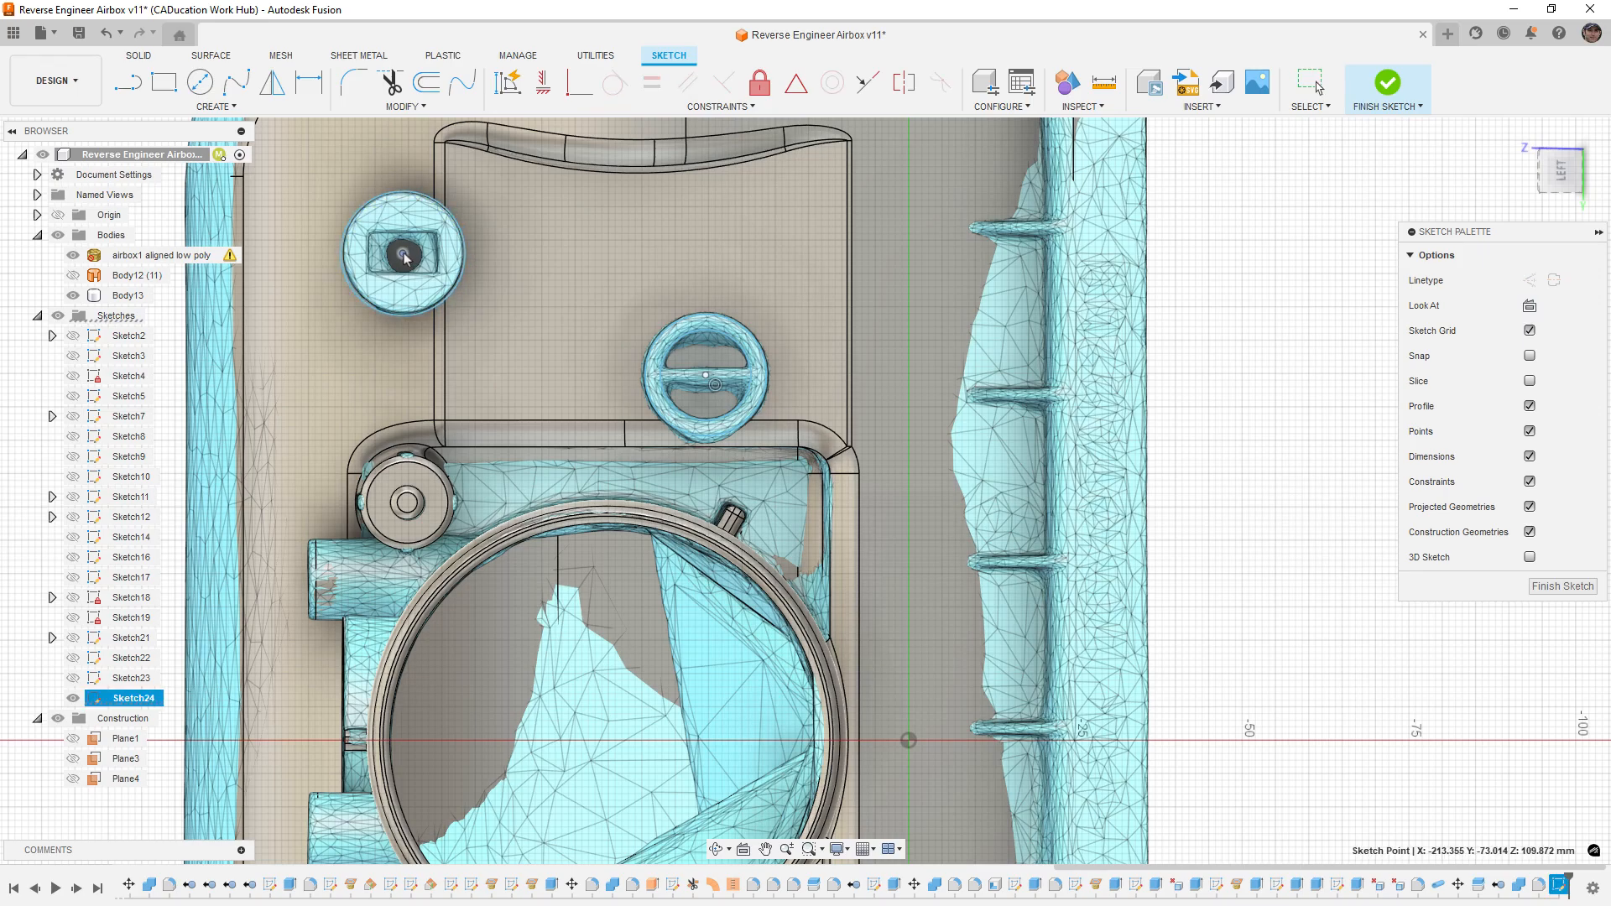
click(403, 194)
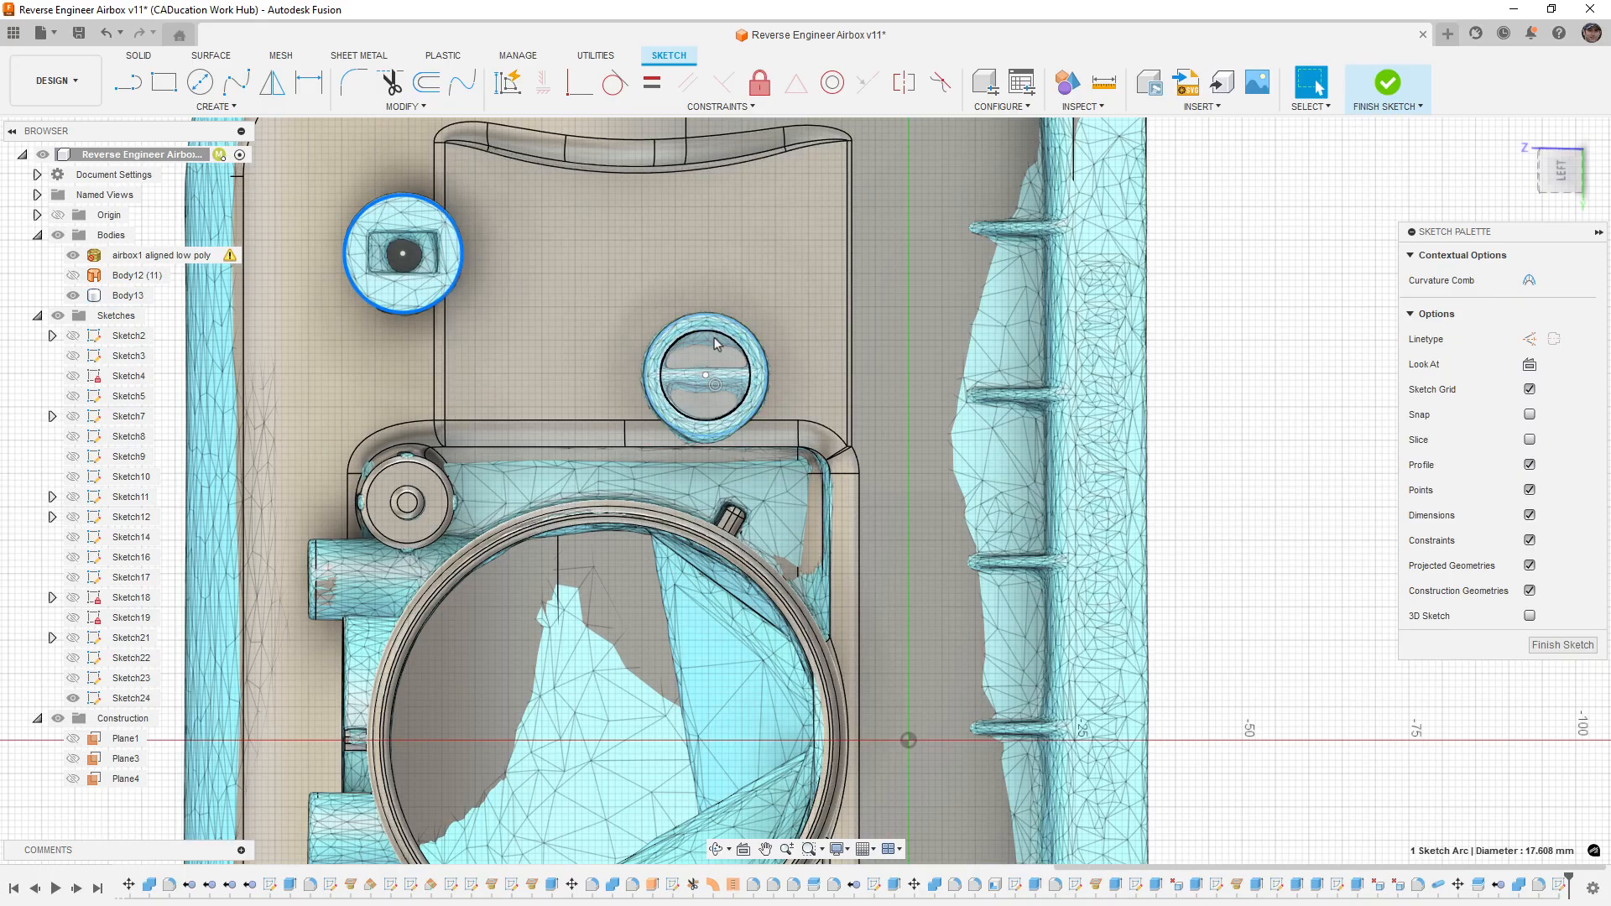
Step: Draw a rectangle about 13.4 mm by 1.7 mm across the inner circle, along the boss's crossbar
scroll(697, 375, up, 5)
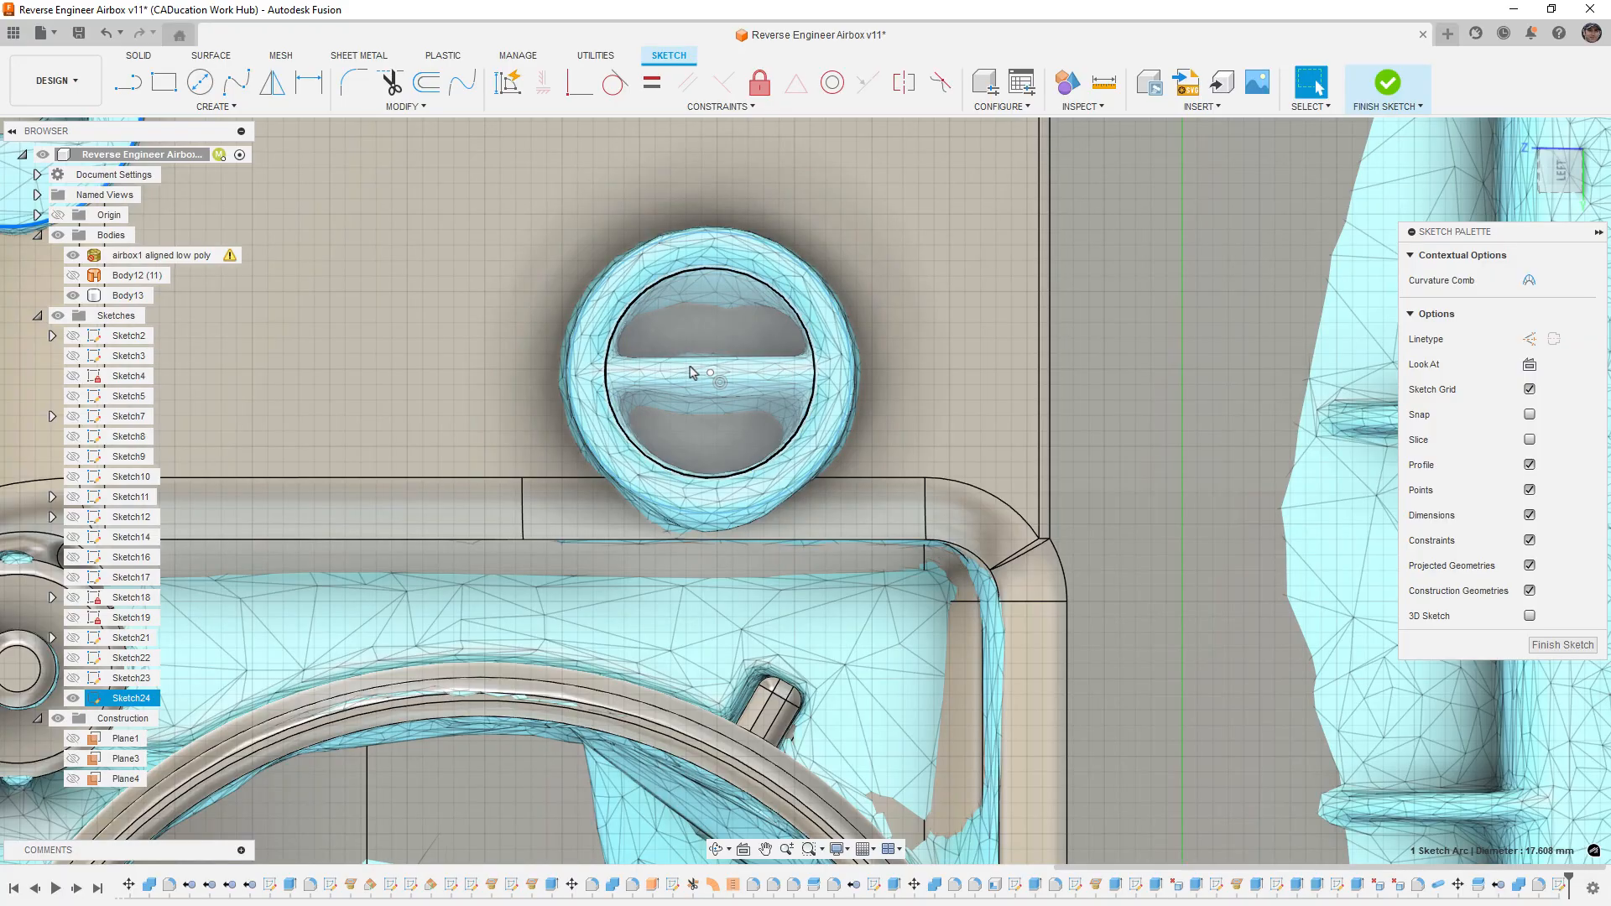
key(Delete)
click(165, 84)
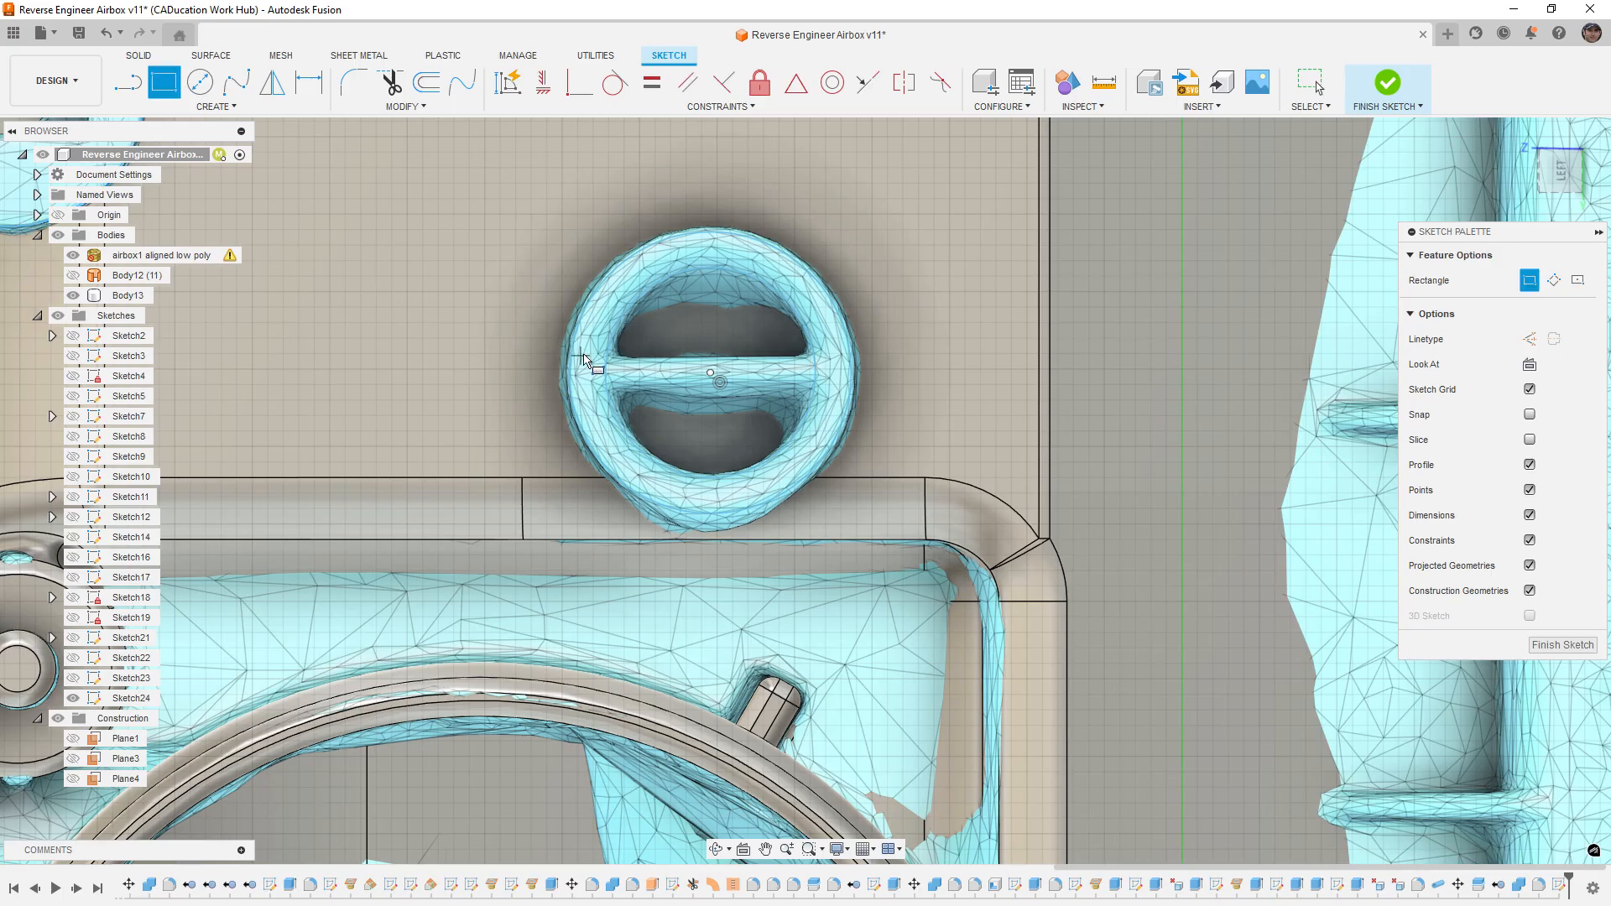
click(605, 361)
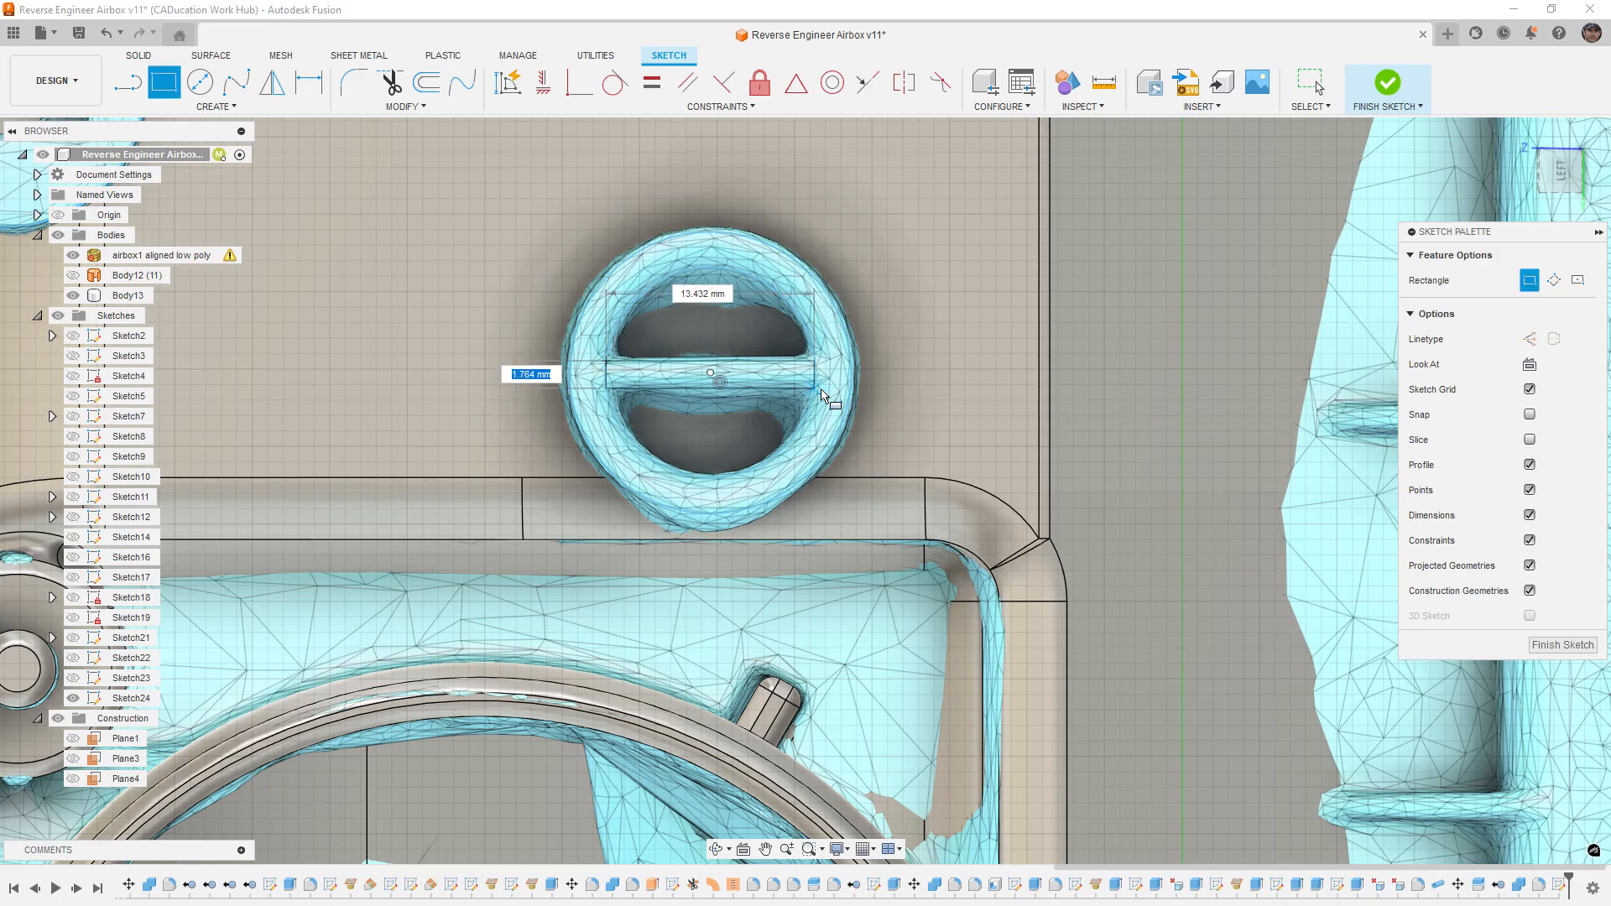
click(820, 391)
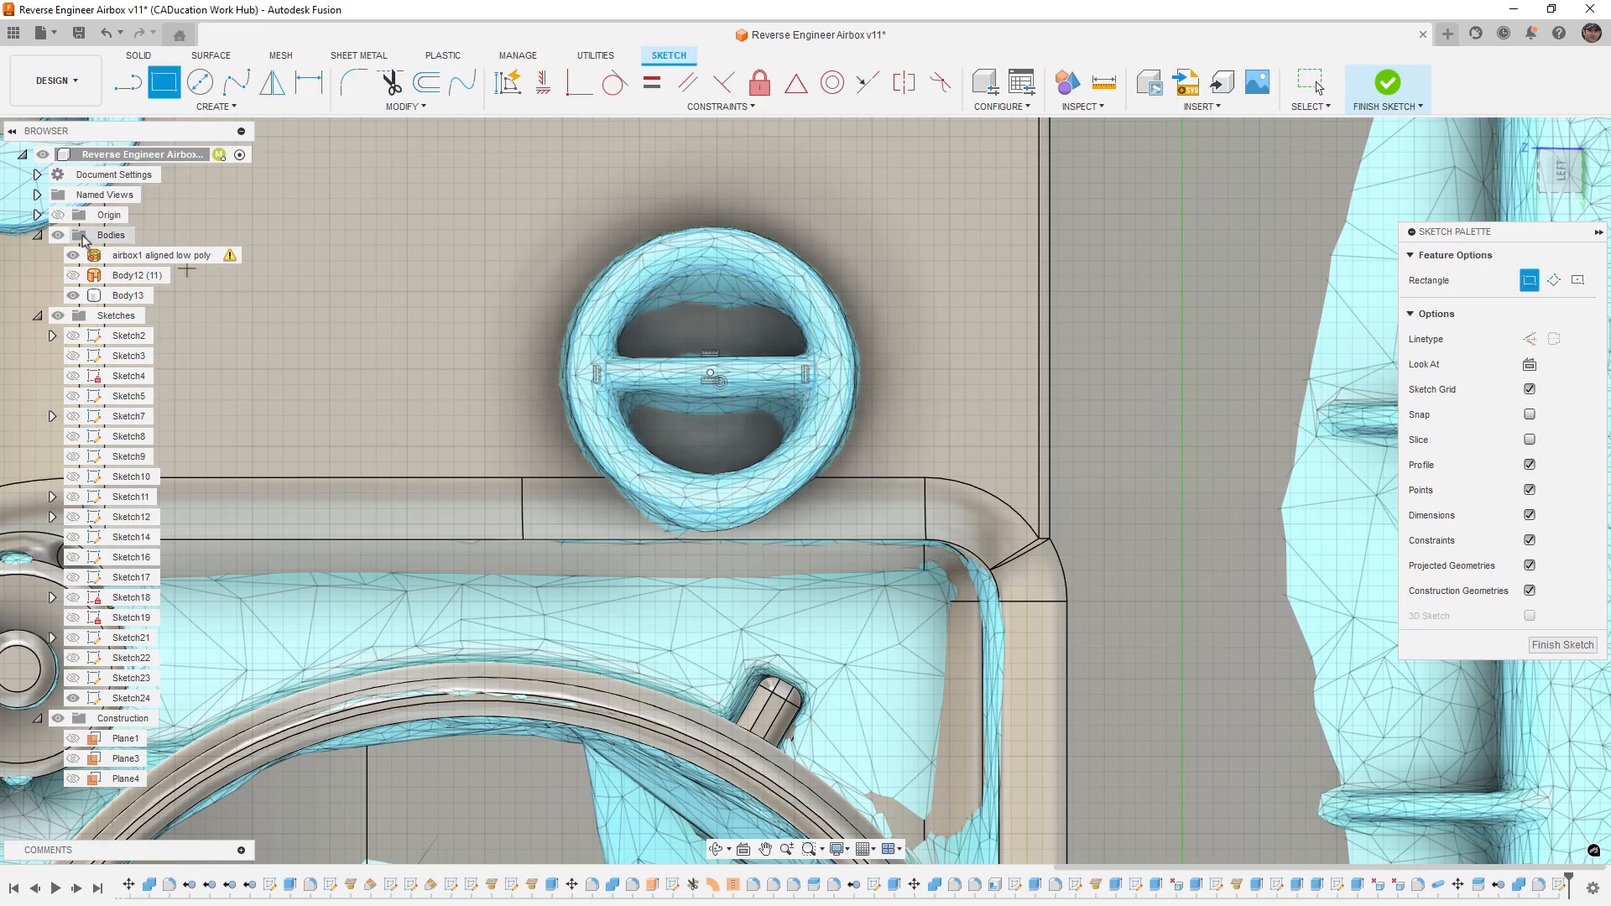
Step: Hide the scan mesh and Body13, and join the midpoints of the rectangle's long edges with a construction line
click(73, 256)
click(73, 295)
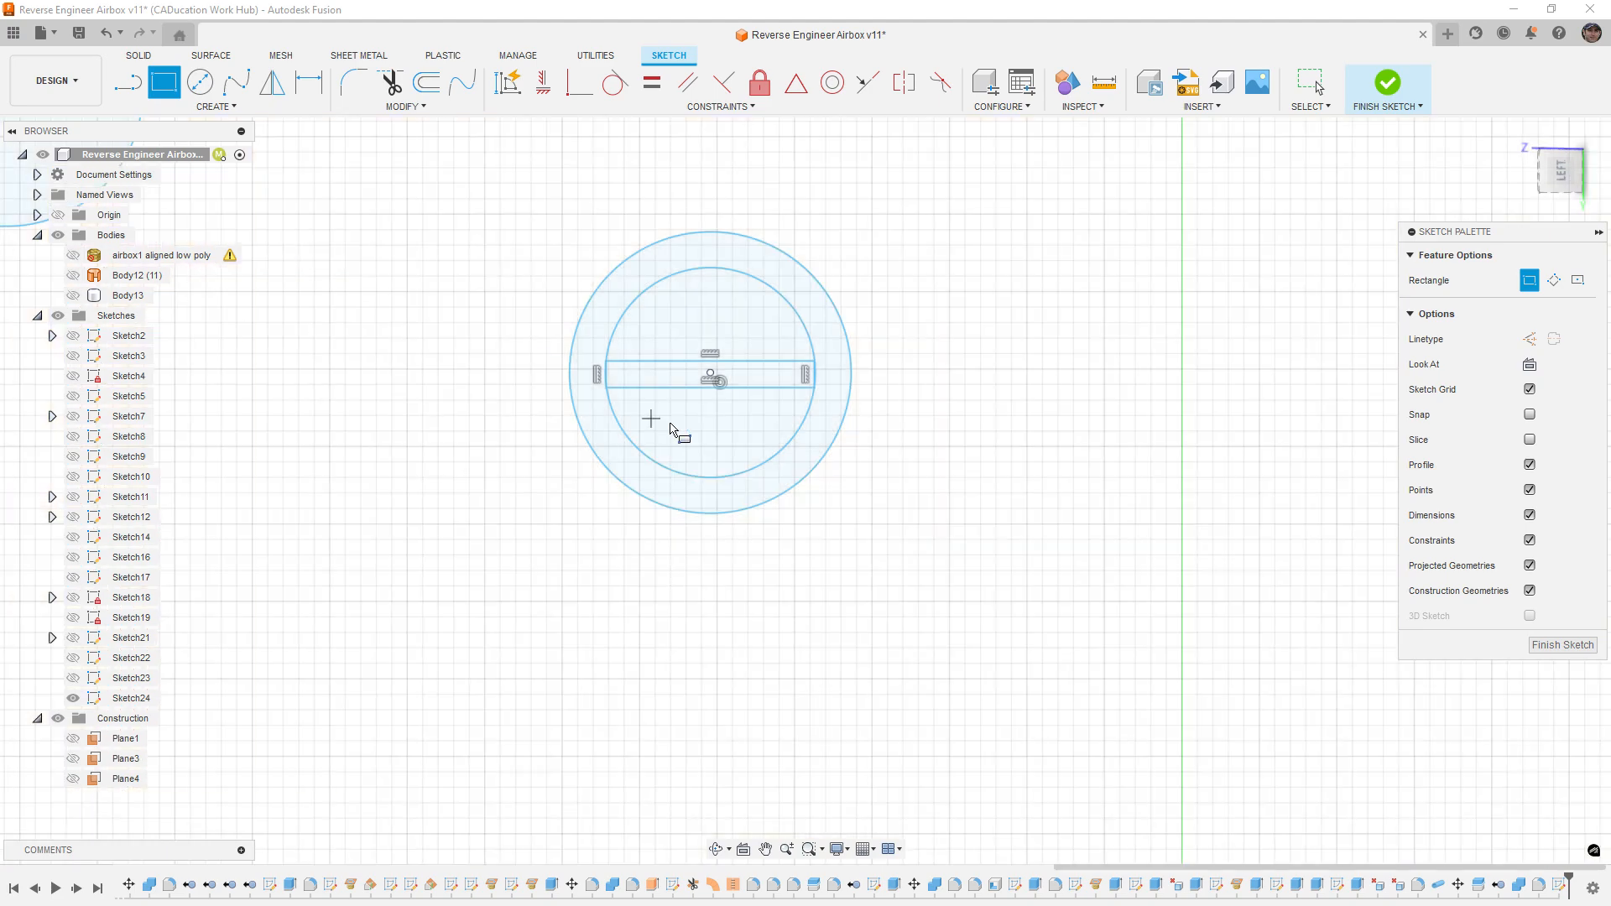
scroll(763, 399, up, 4)
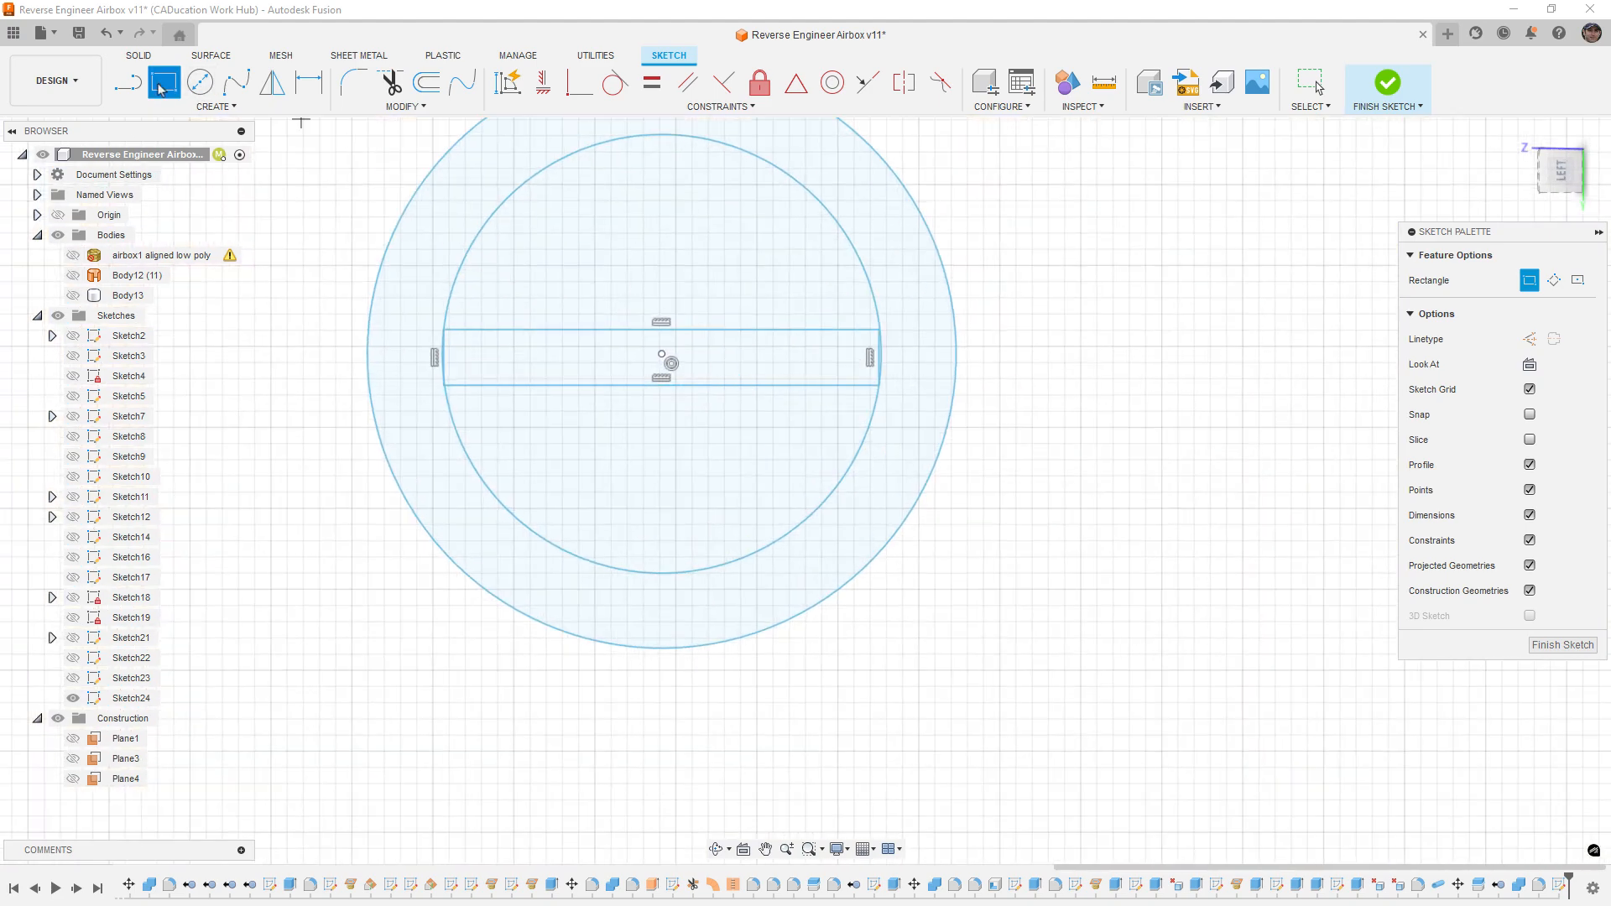
key(l)
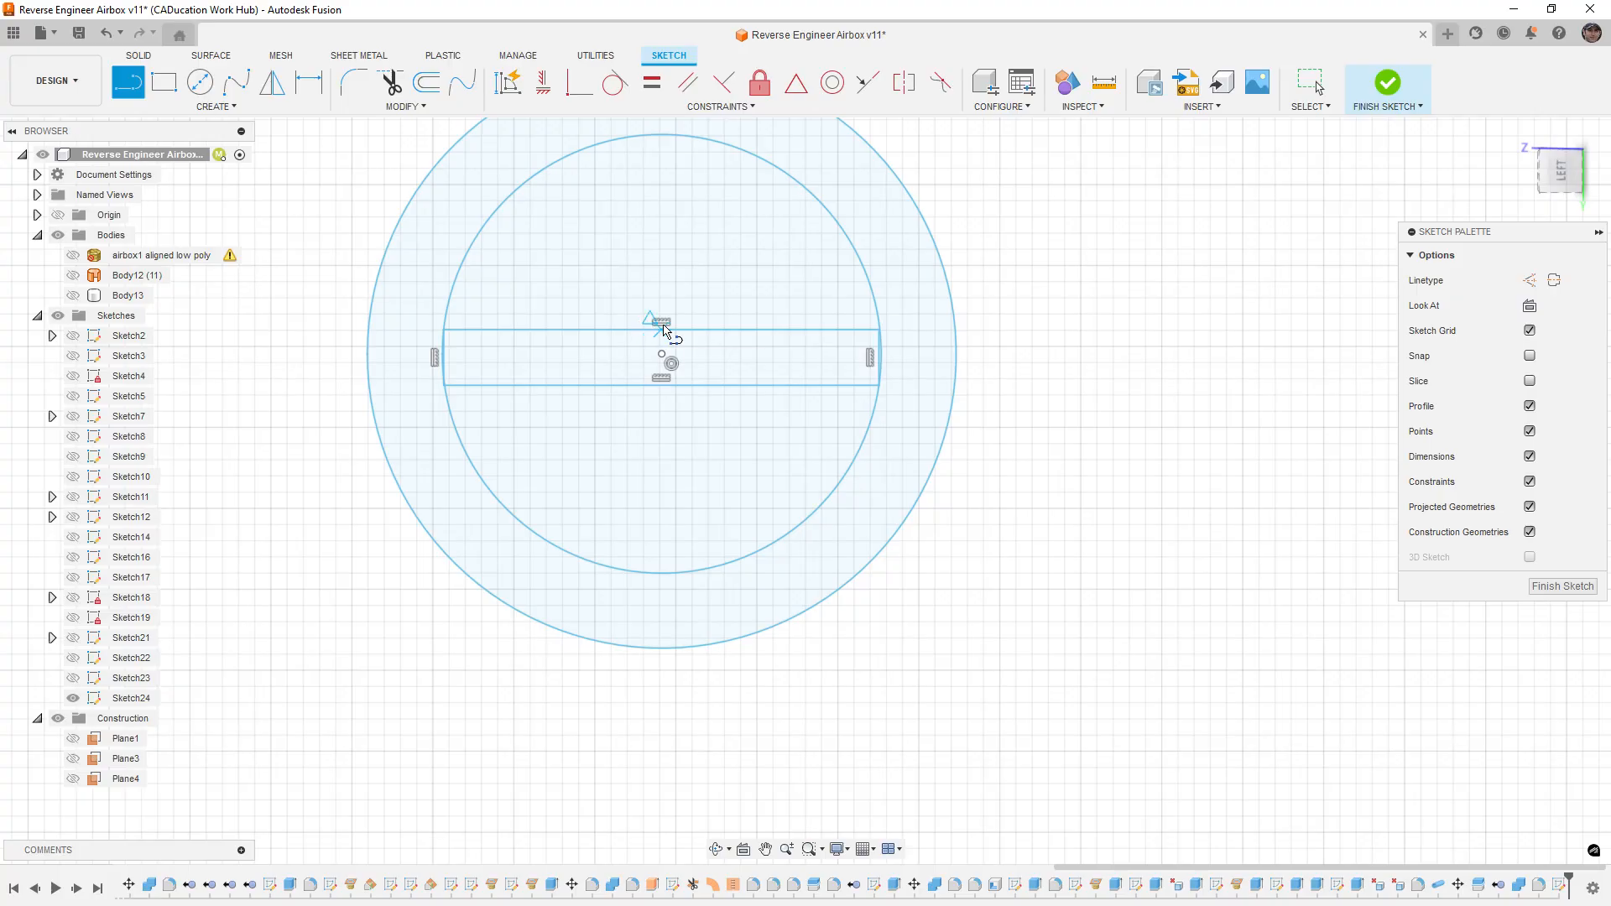
click(661, 330)
click(662, 385)
scroll(662, 386, up, 3)
key(Escape)
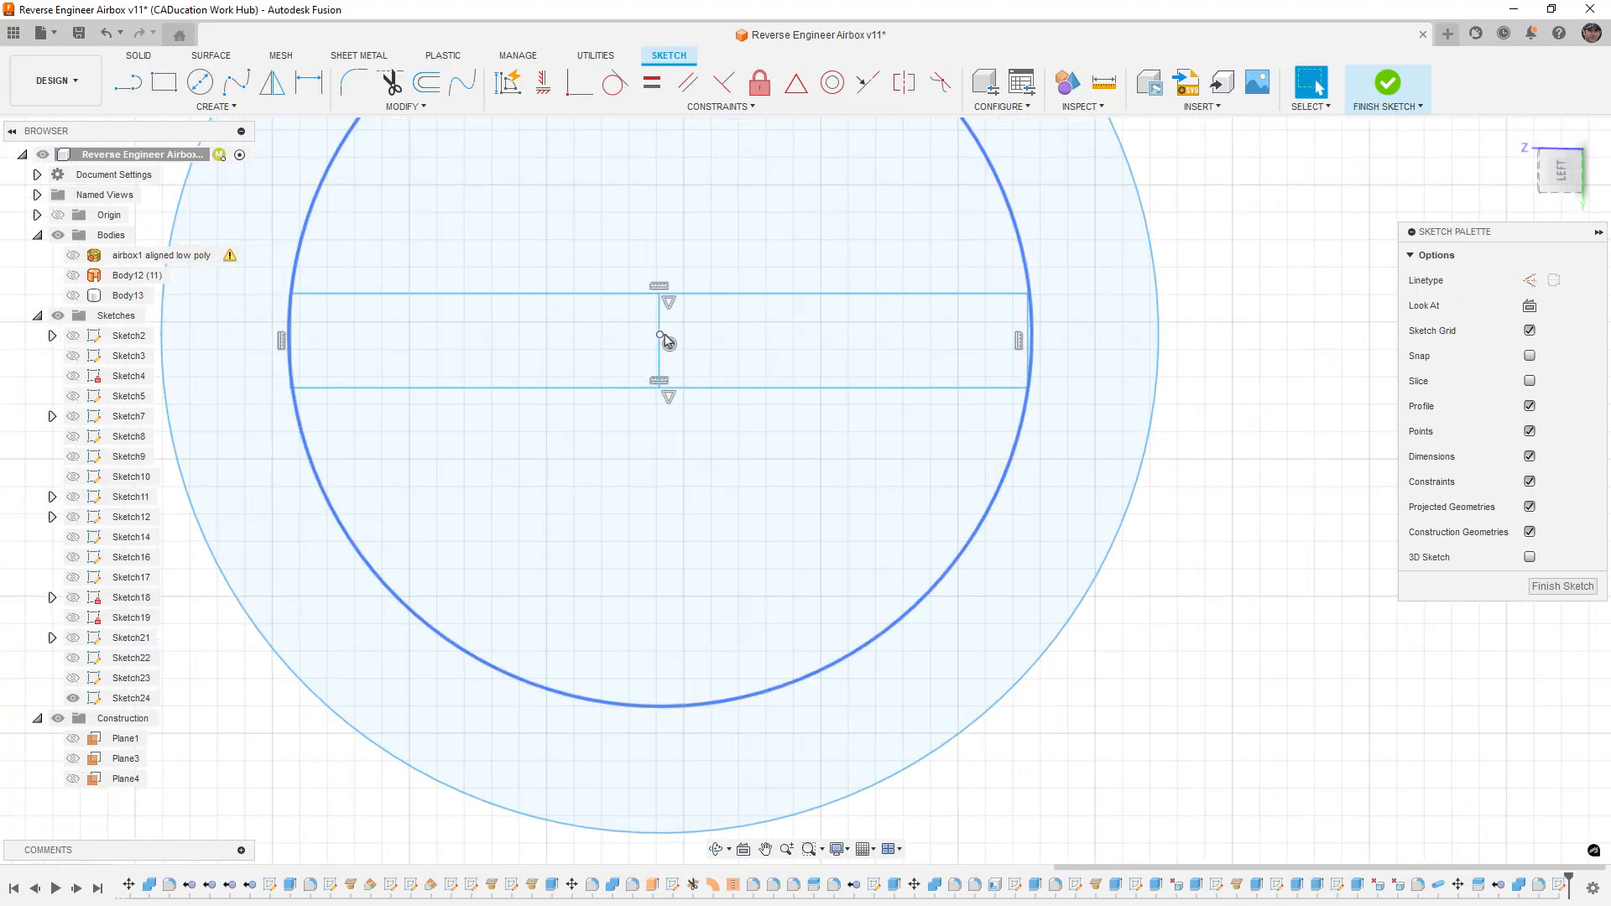
click(660, 340)
click(1529, 279)
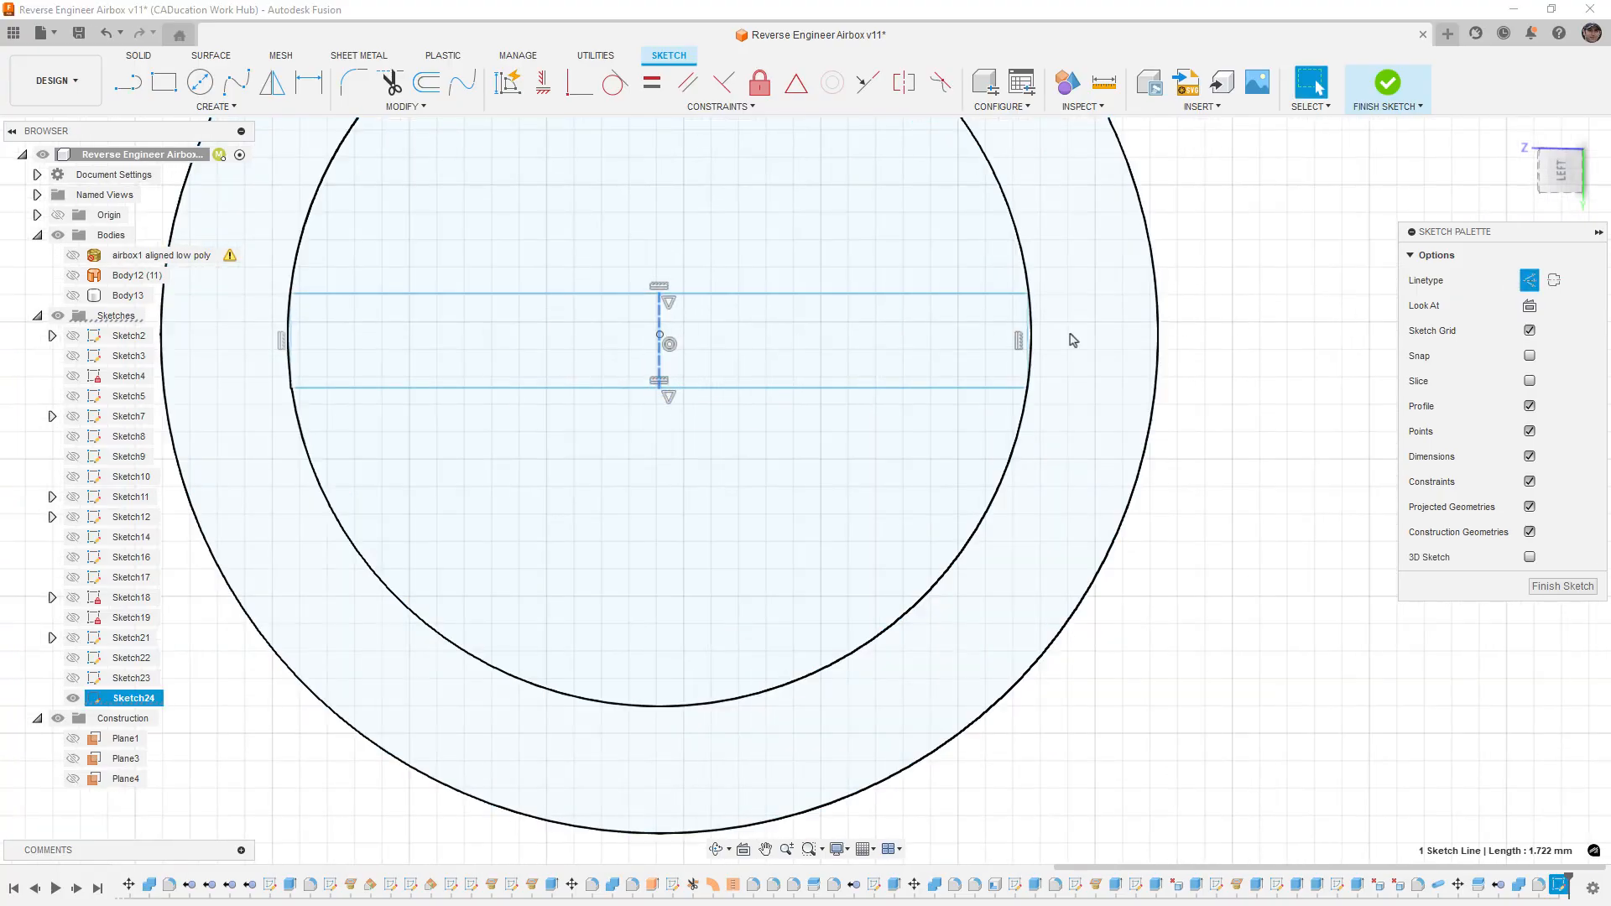
Step: Centre the rectangle with a Midpoint constraint between the construction line and the centre point of the concentric circles
click(796, 84)
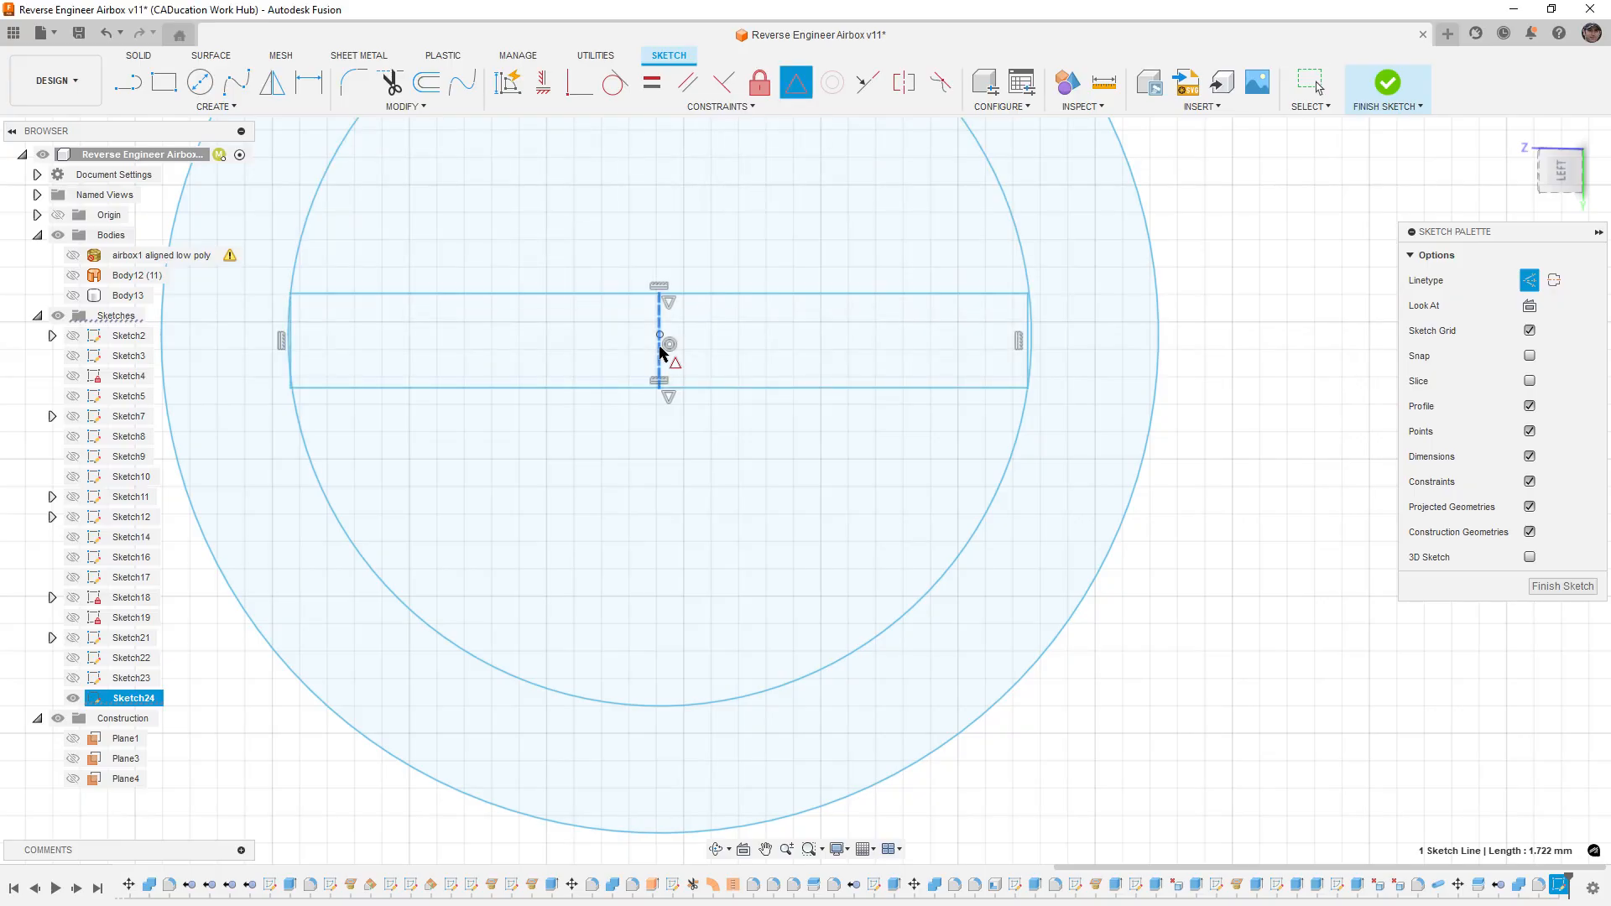
click(661, 336)
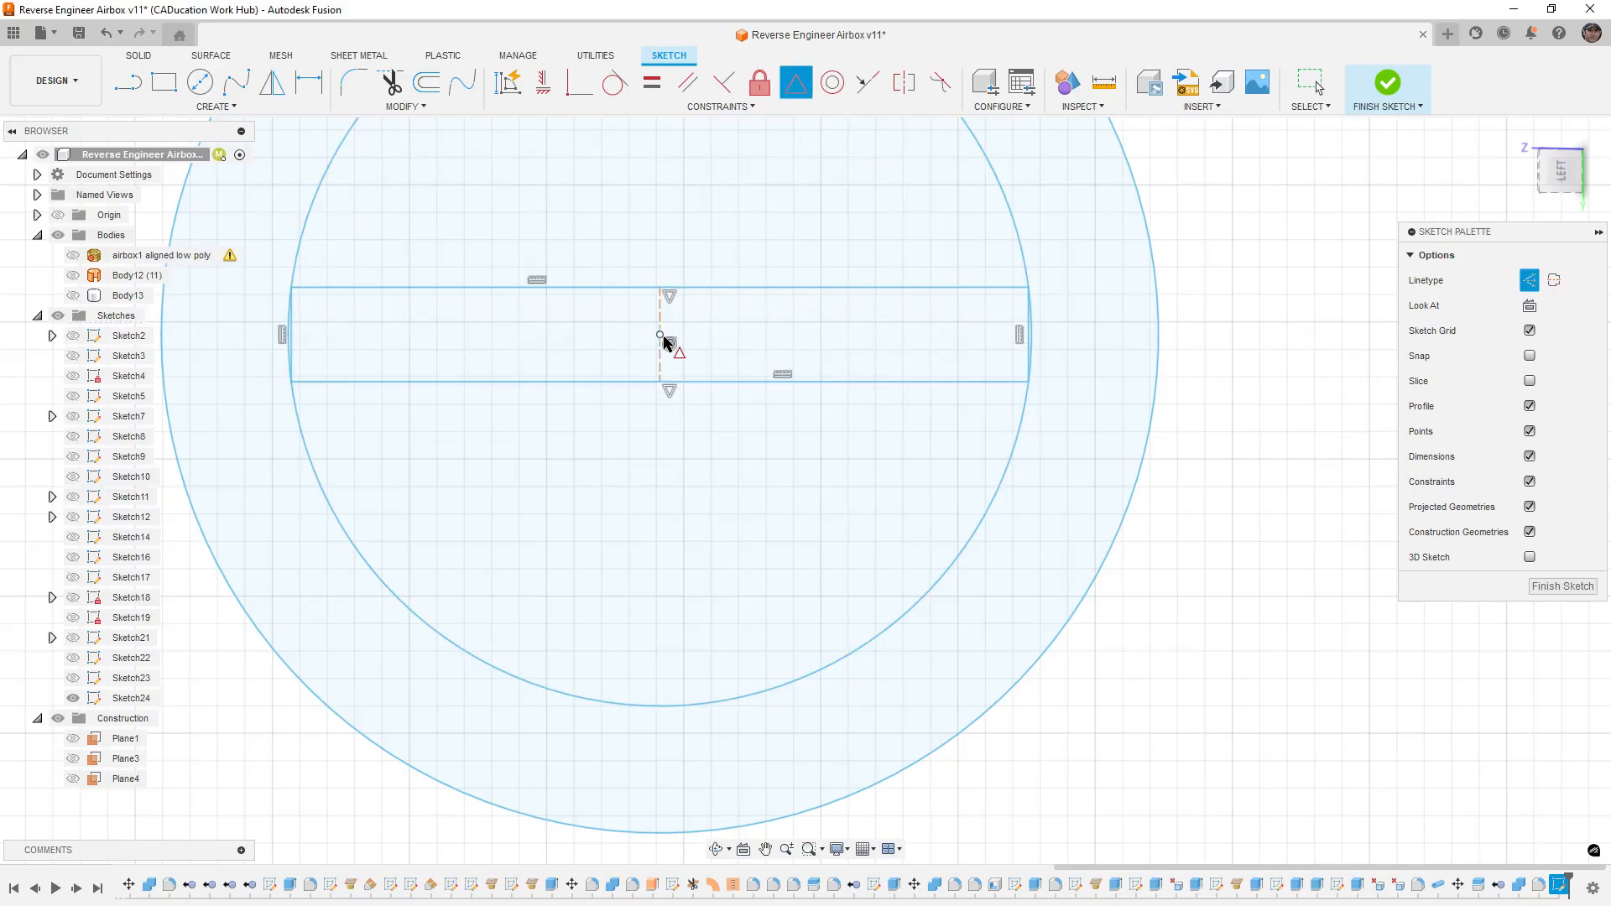
key(Escape)
Step: Dimension the crossbar rectangle's short side to 2 mm
click(1027, 334)
key(d)
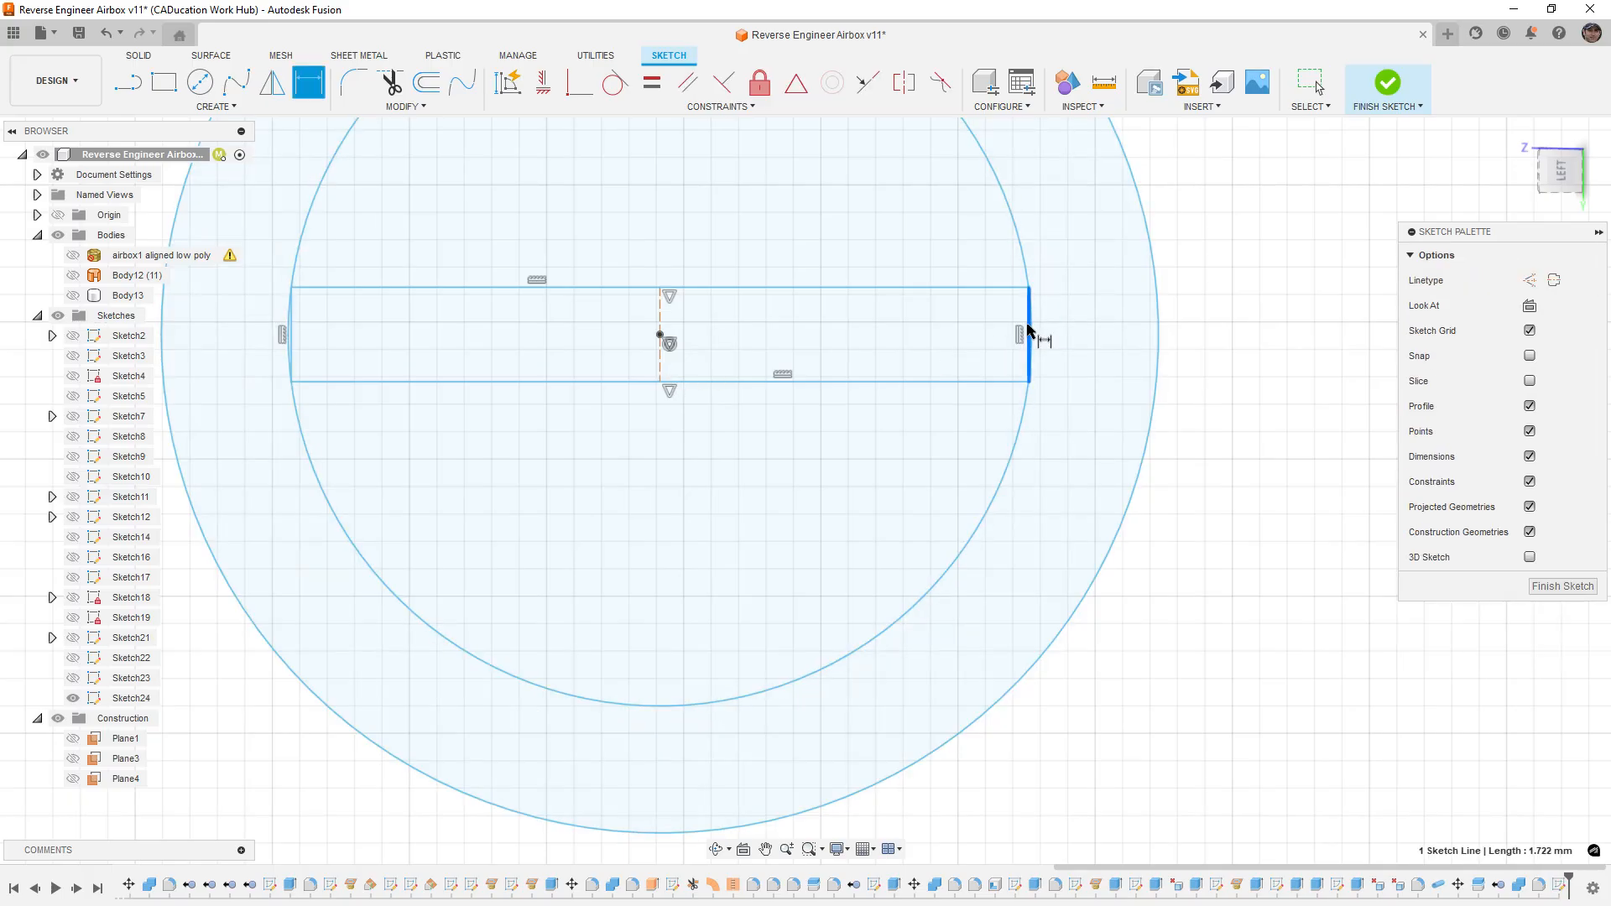
click(1028, 338)
click(1238, 339)
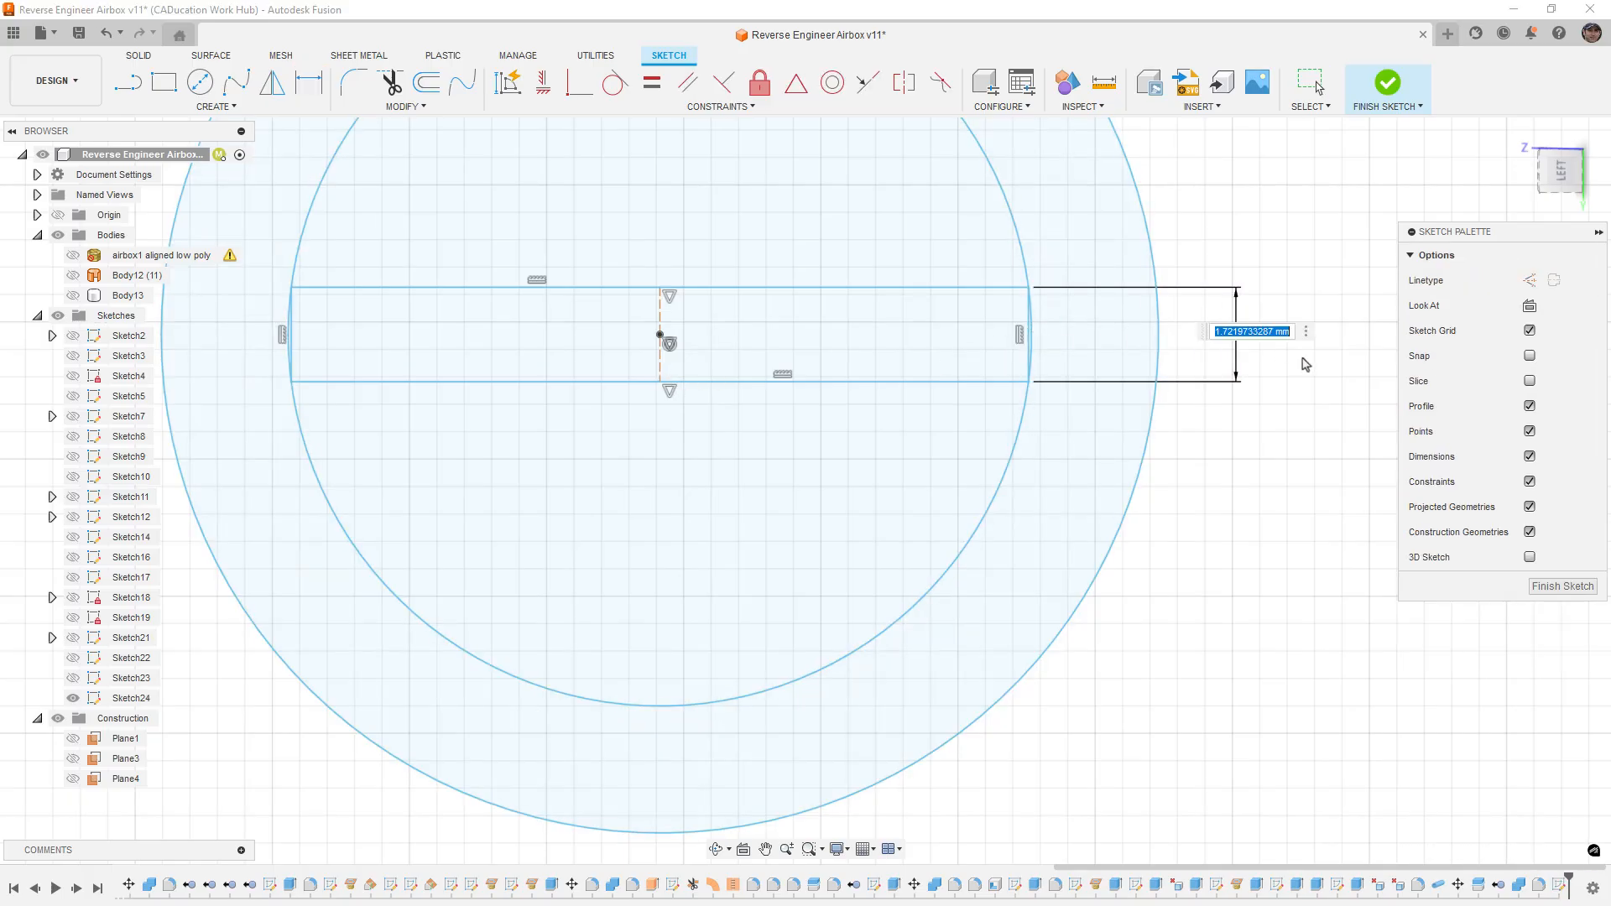
text(2)
key(Return)
scroll(999, 432, down, 3)
scroll(986, 436, down, 2)
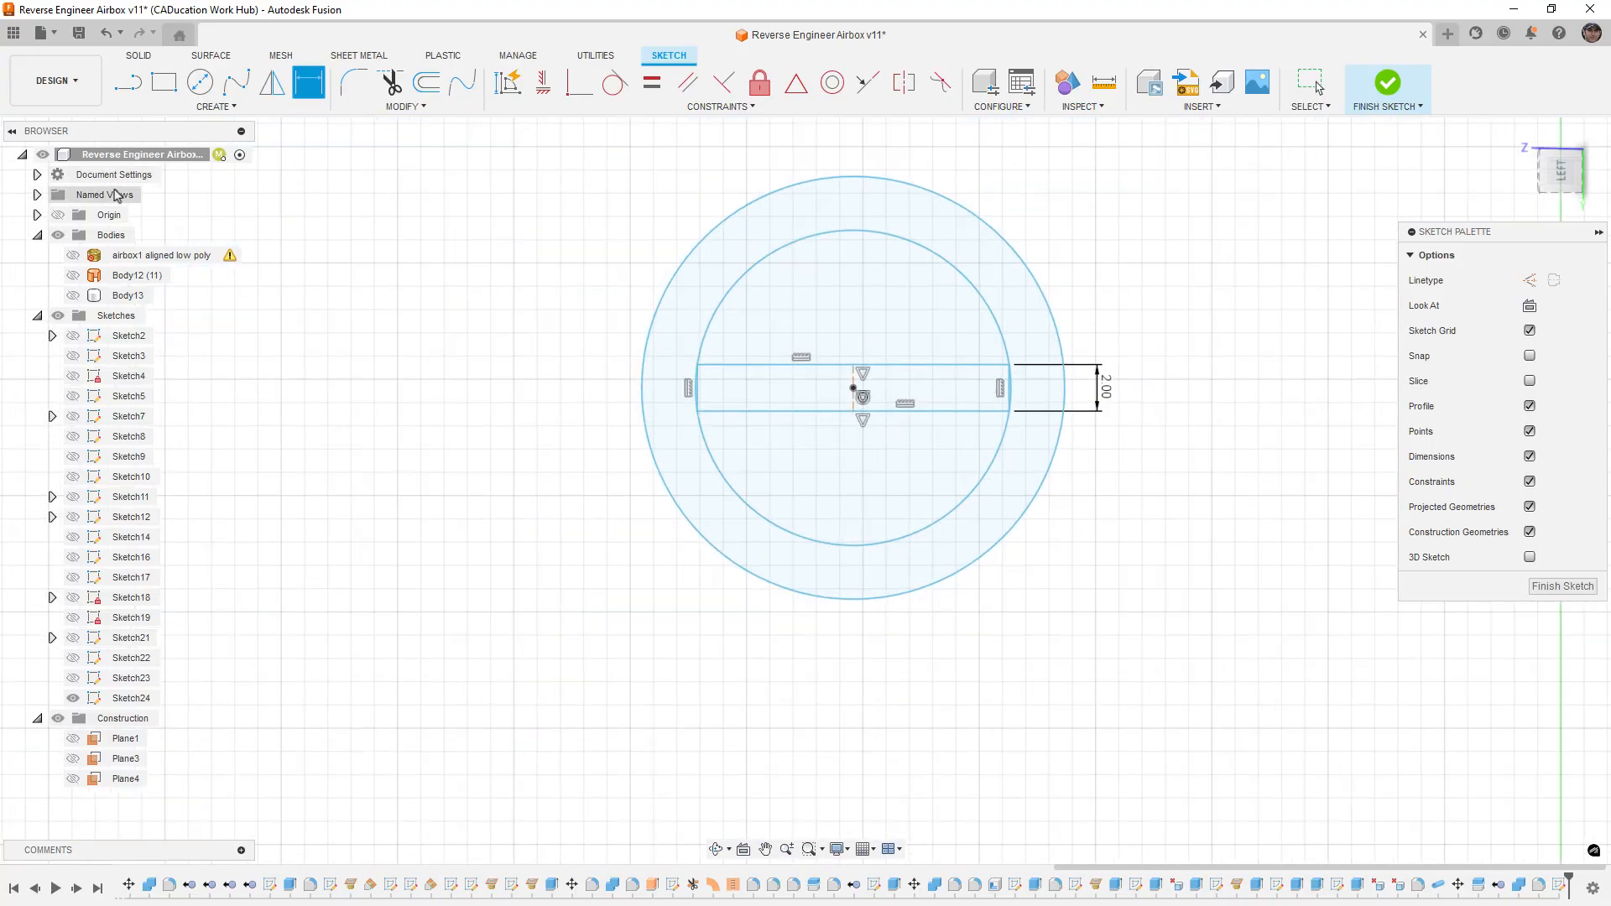
Step: Show the scan mesh, enlarge the crossbar boss's inner circle to about 13.8 mm in diameter to match it, and finish the sketch
click(72, 257)
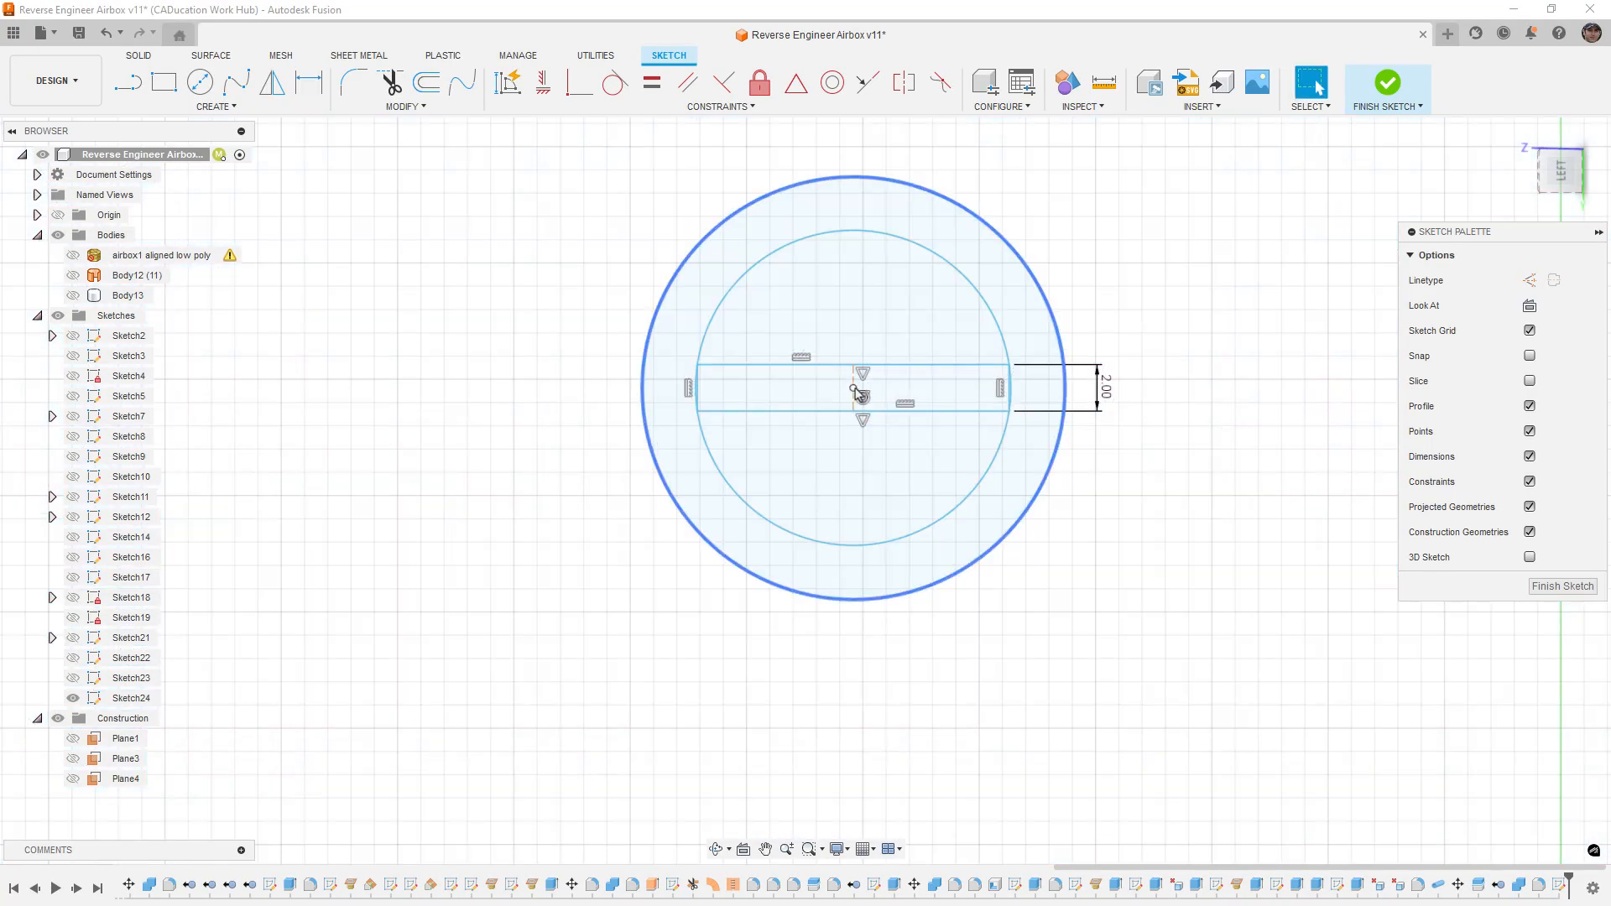
click(73, 256)
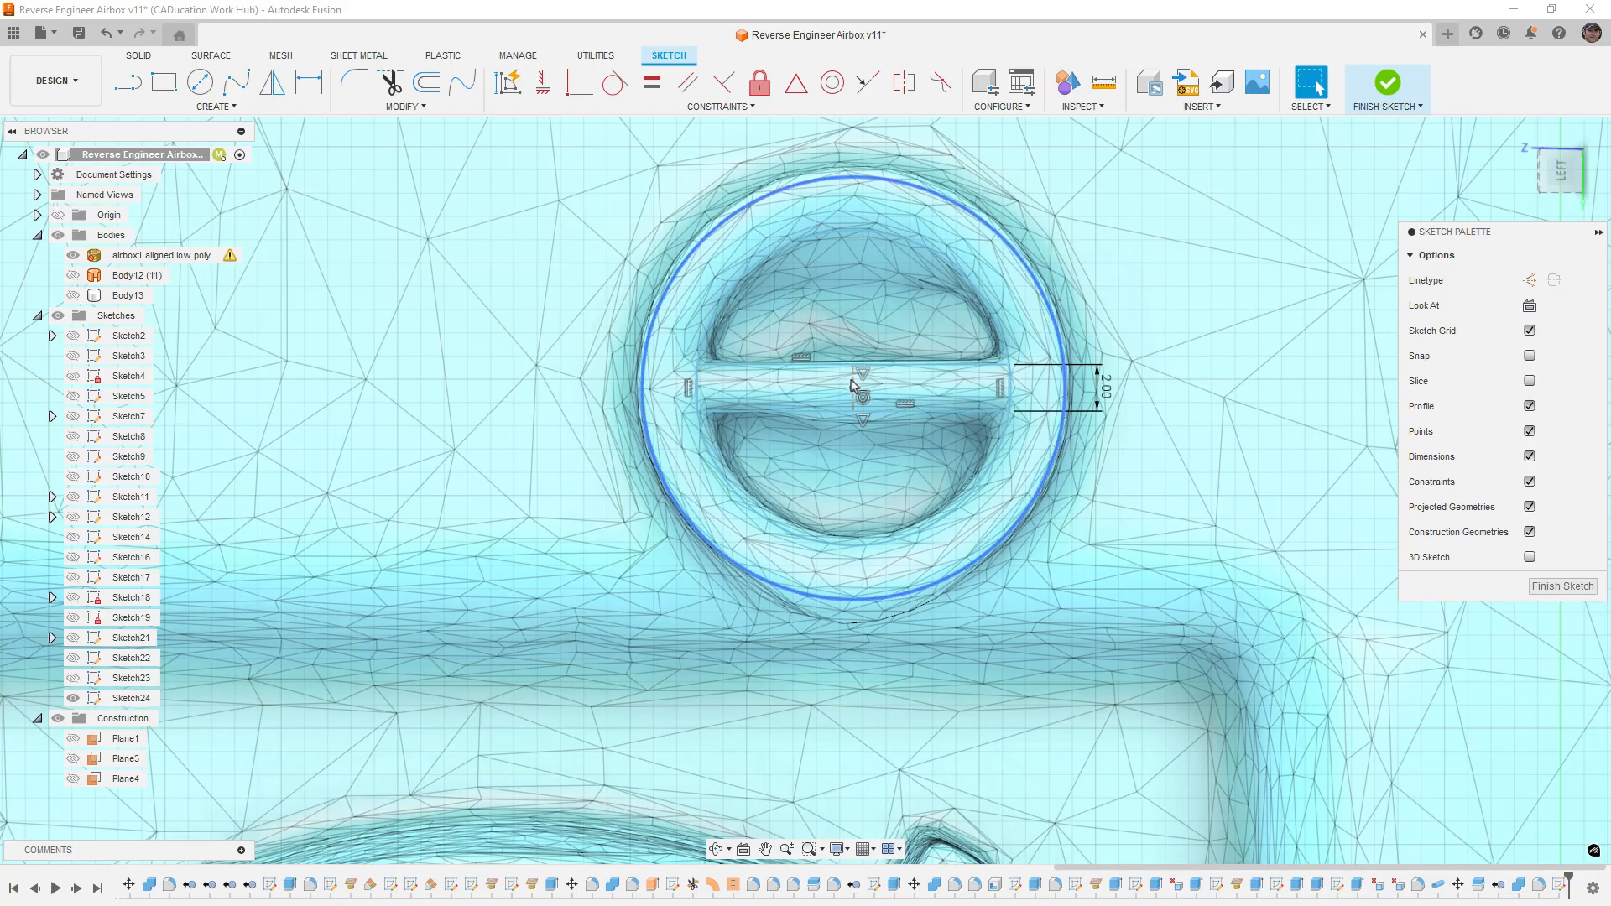
drag(970, 218, 920, 249)
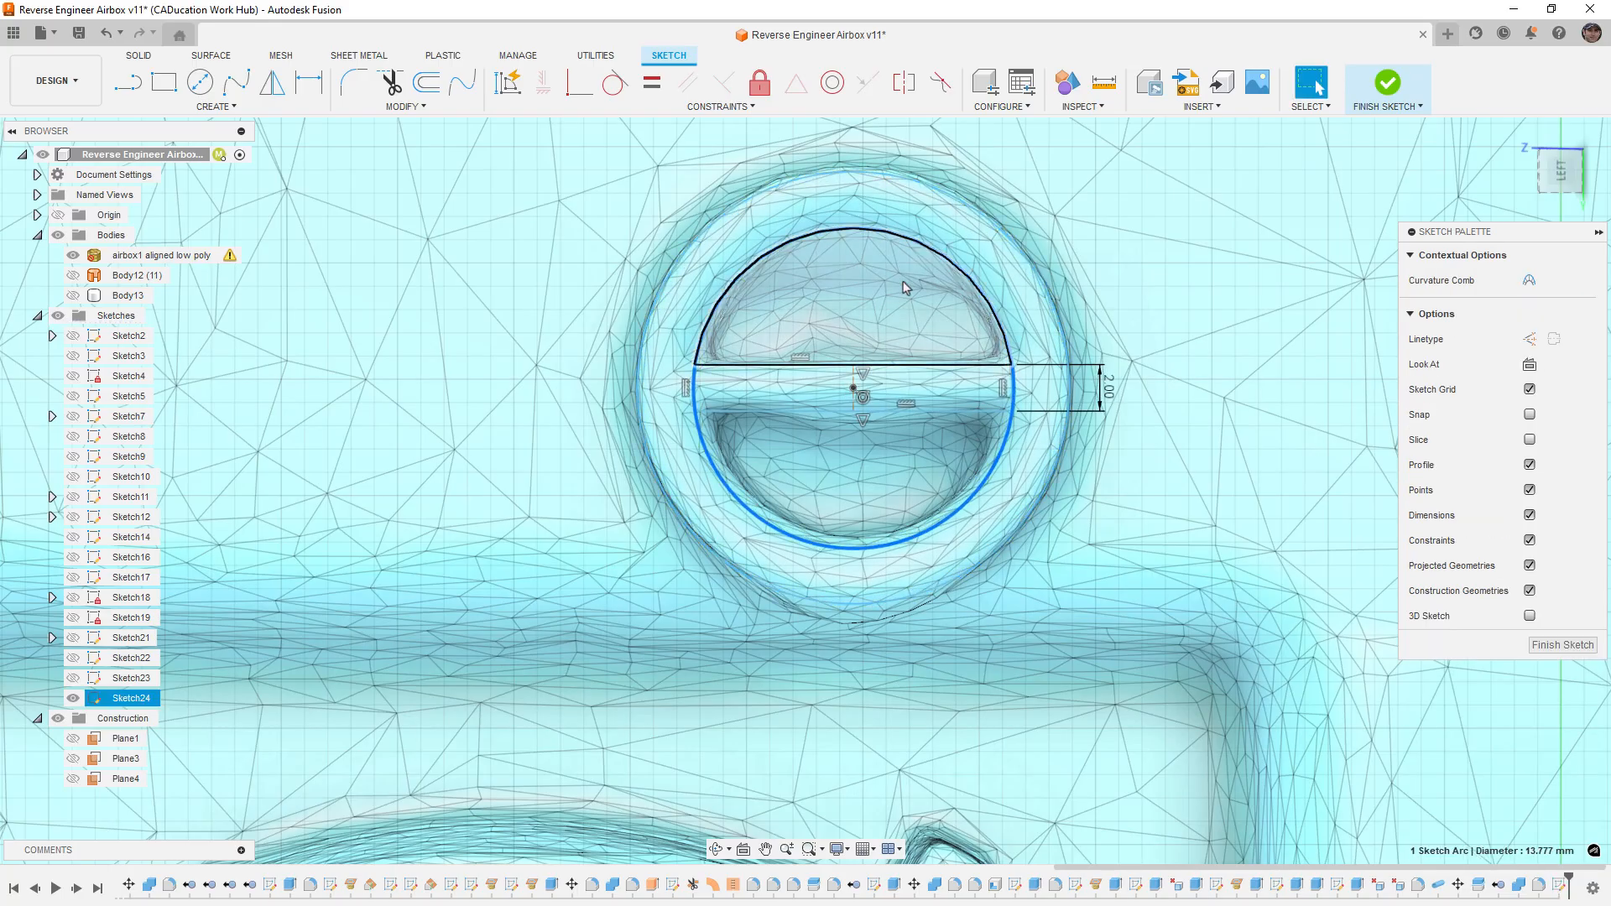
scroll(1050, 394, down, 5)
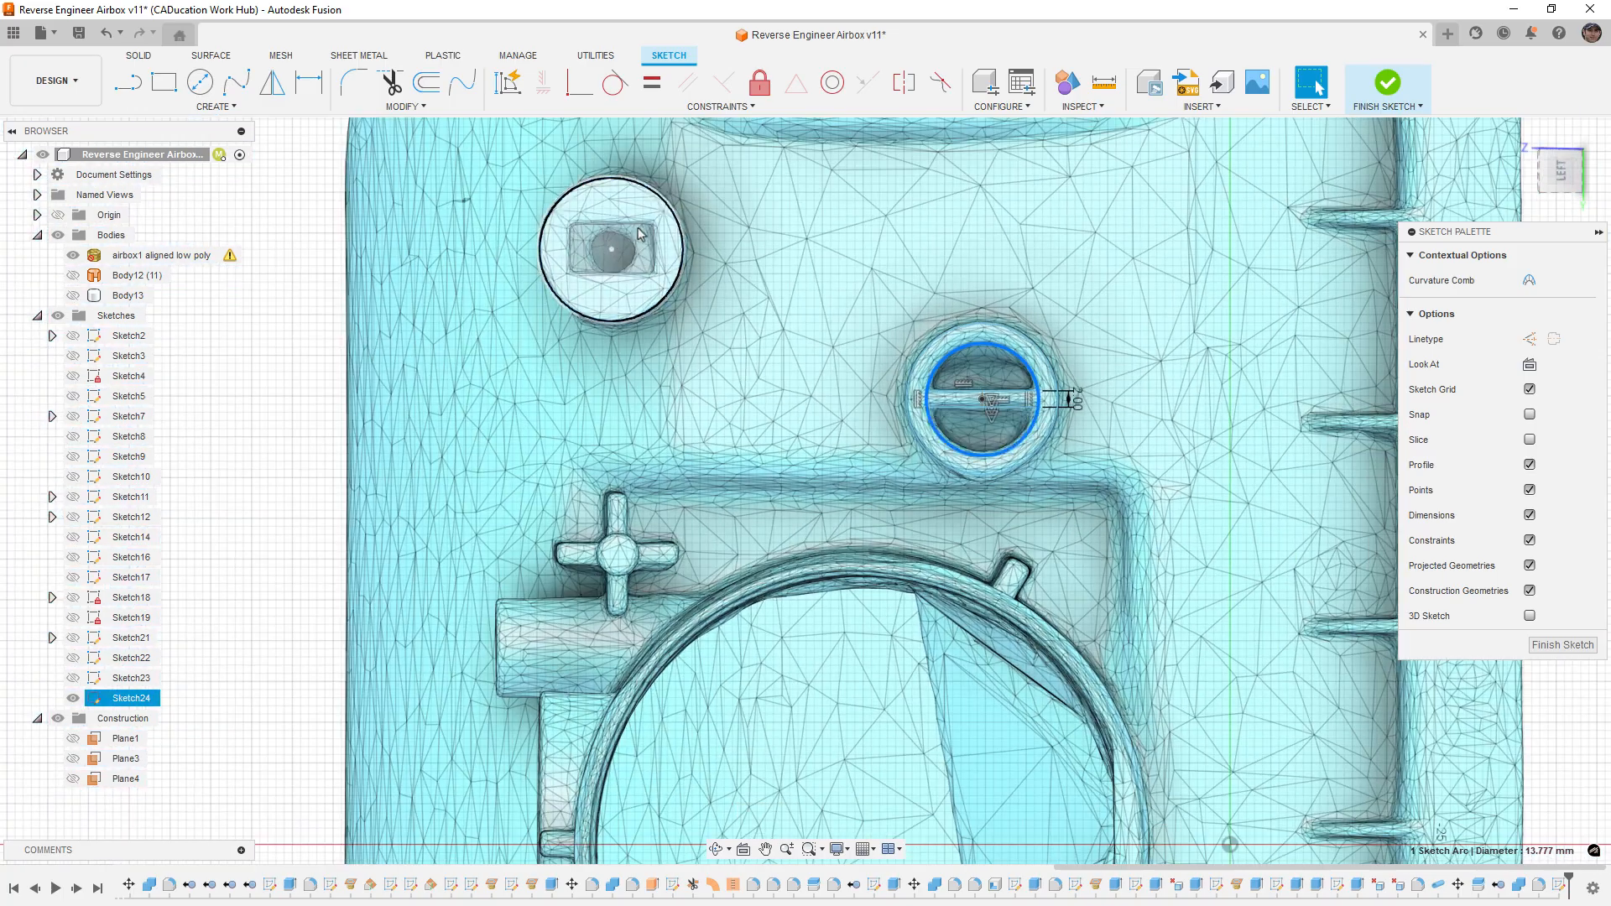
click(1387, 81)
scroll(606, 350, down, 3)
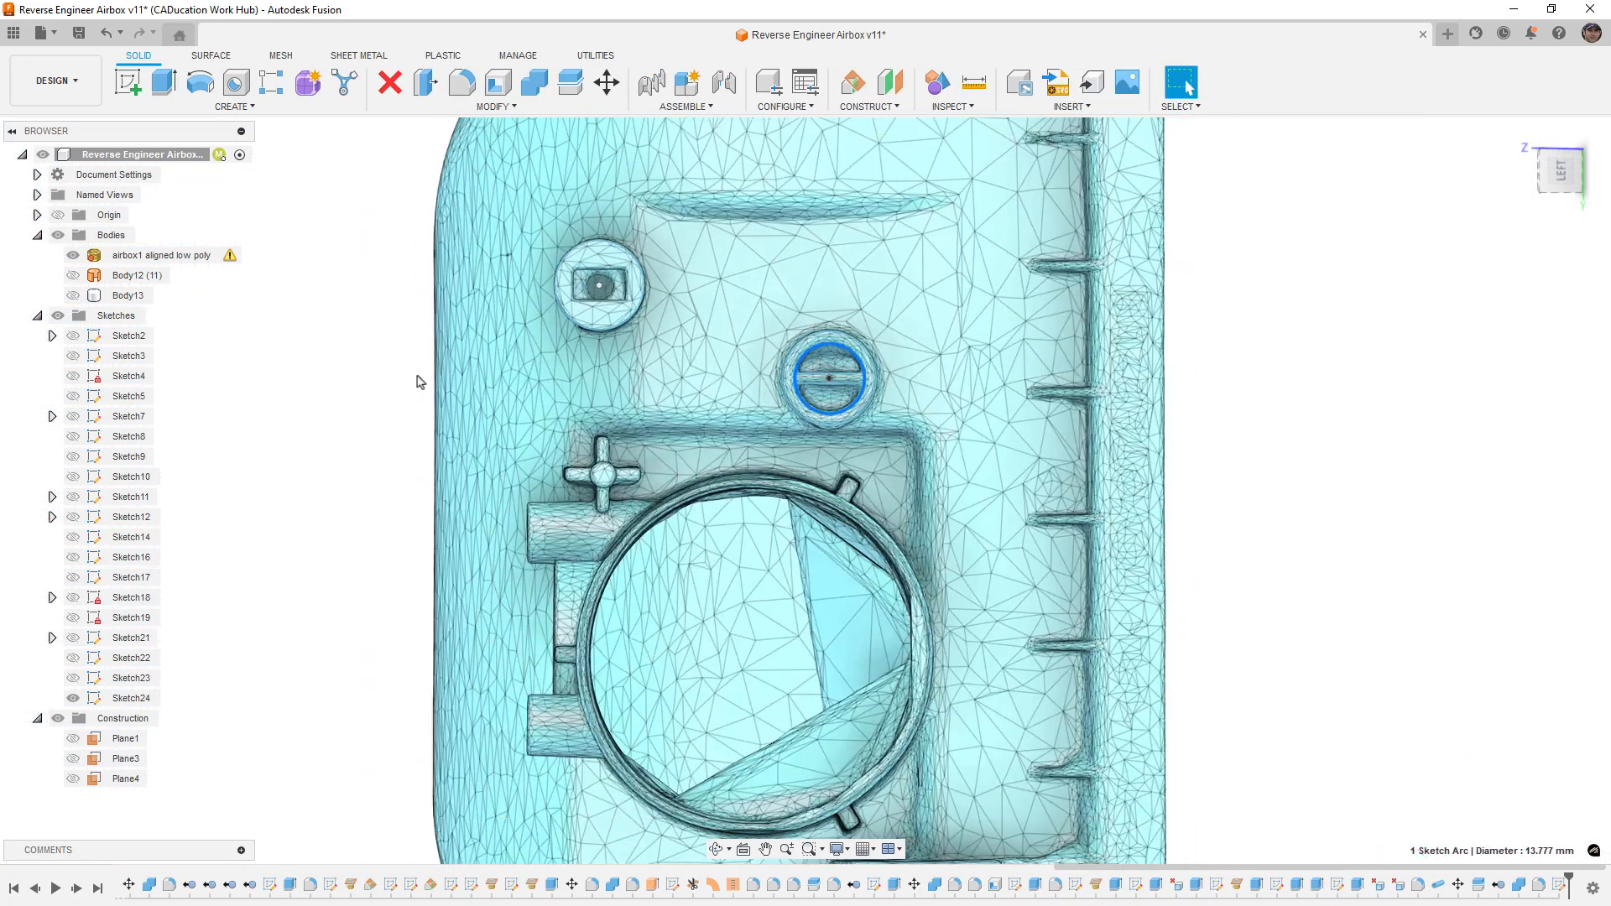
Step: Extrude the plain circle of Sketch24 up to Body13, starting from an offset of -25 mm
mouse_move(840, 406)
shift+middle_down()
mouse_move(869, 405)
mouse_move(759, 475)
mouse_move(903, 528)
mouse_move(921, 590)
mouse_move(1006, 456)
mouse_move(1071, 604)
shift+middle_up()
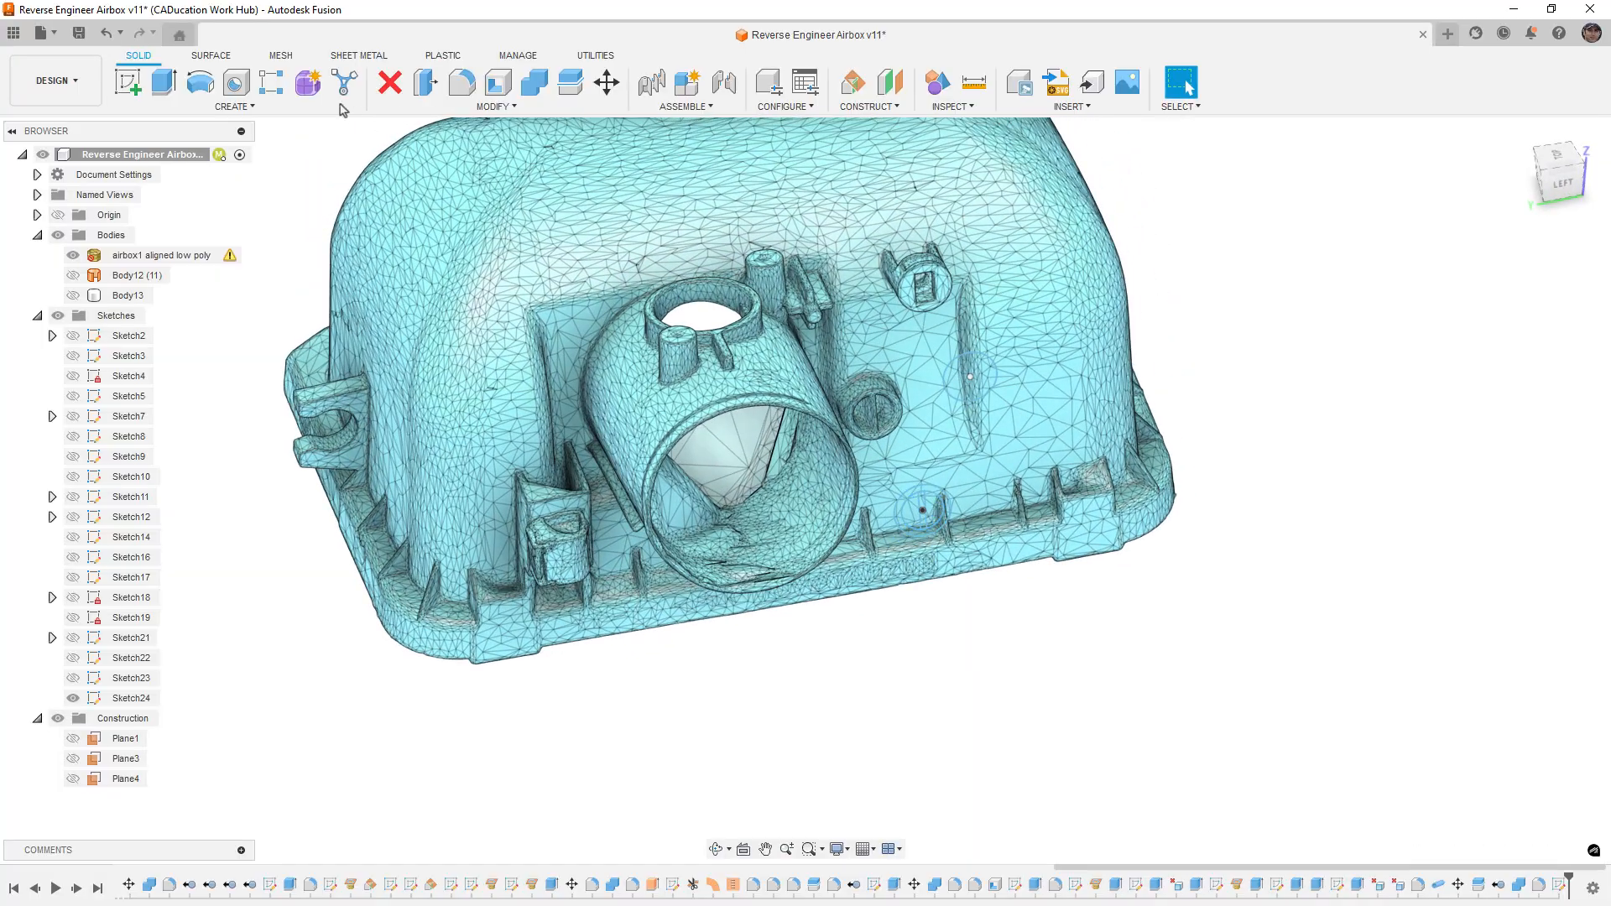
click(179, 87)
click(971, 379)
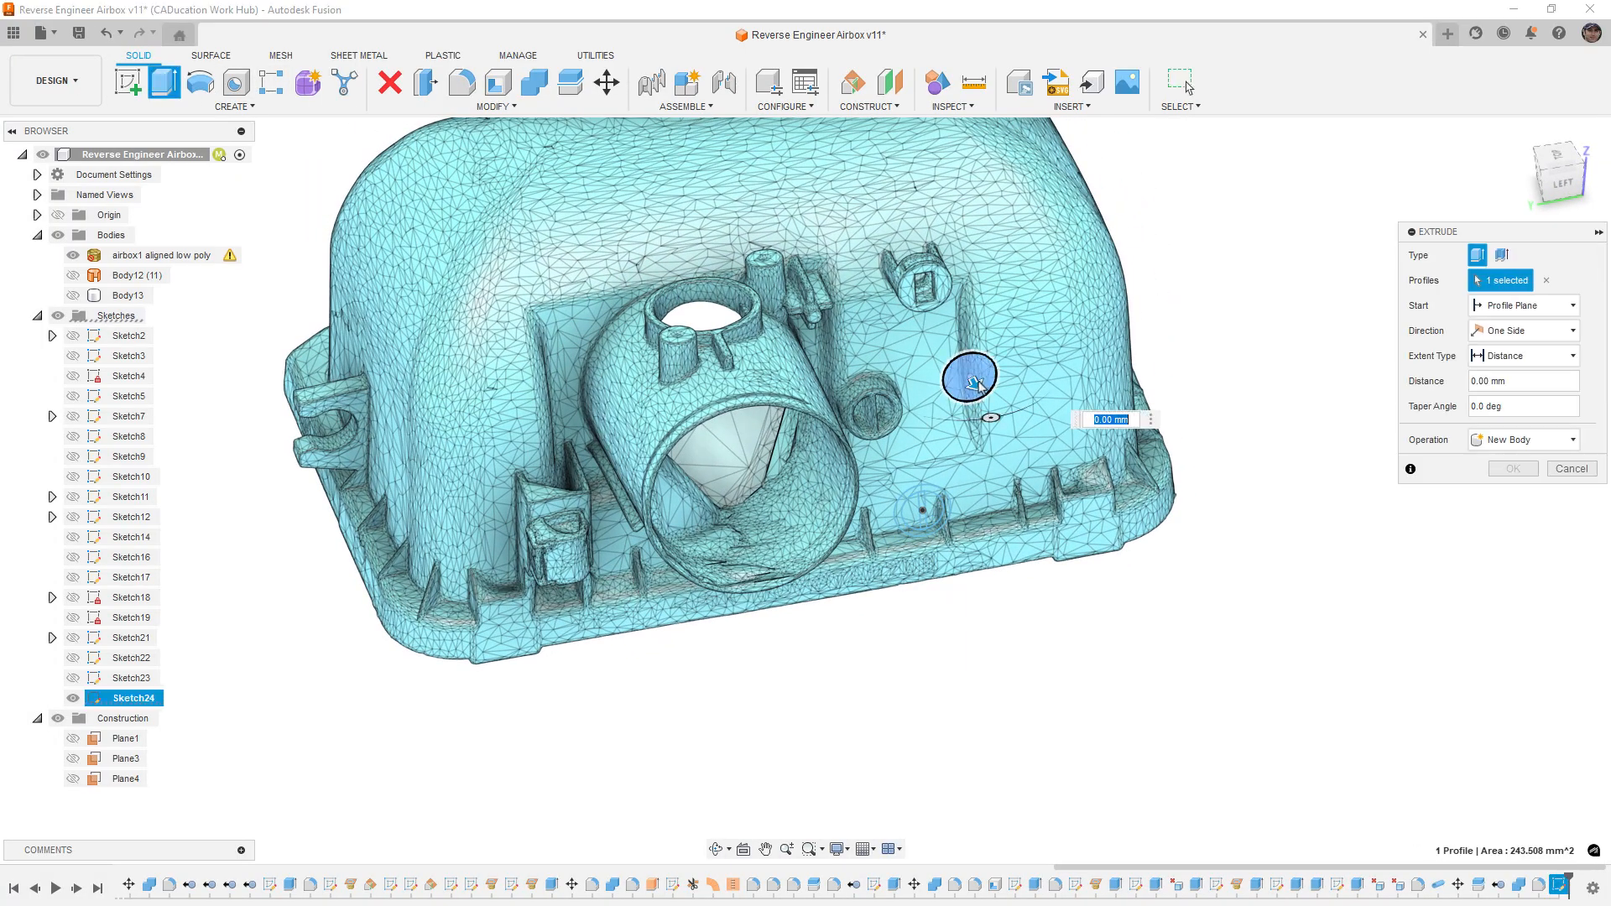
drag(973, 379, 961, 351)
click(1538, 362)
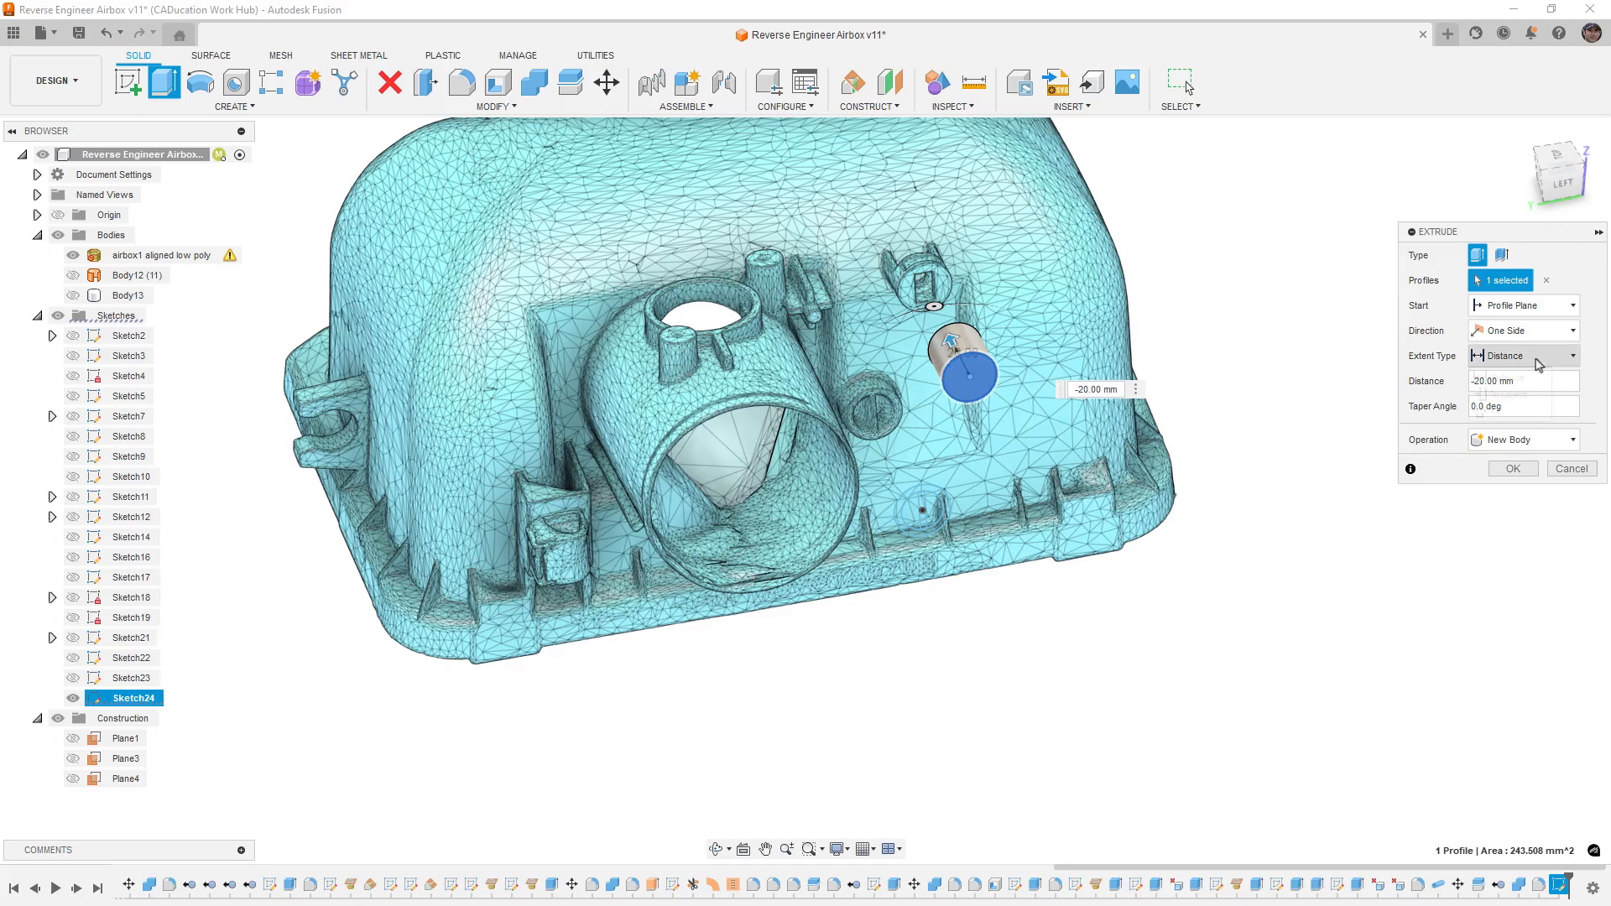
click(1508, 394)
click(793, 404)
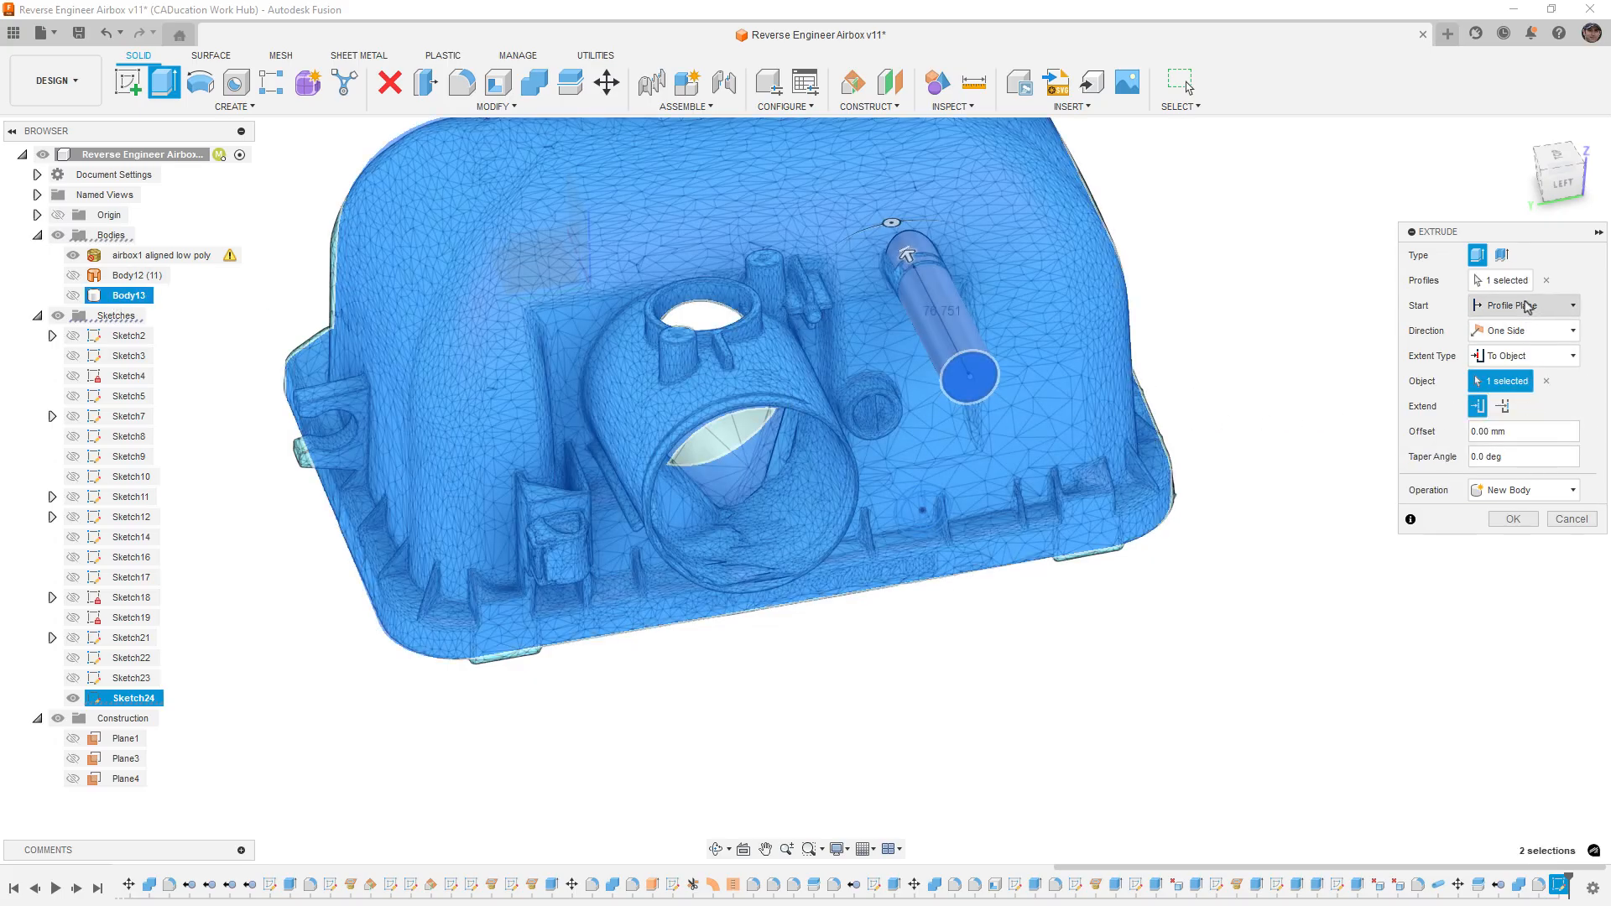
click(1520, 307)
click(1508, 353)
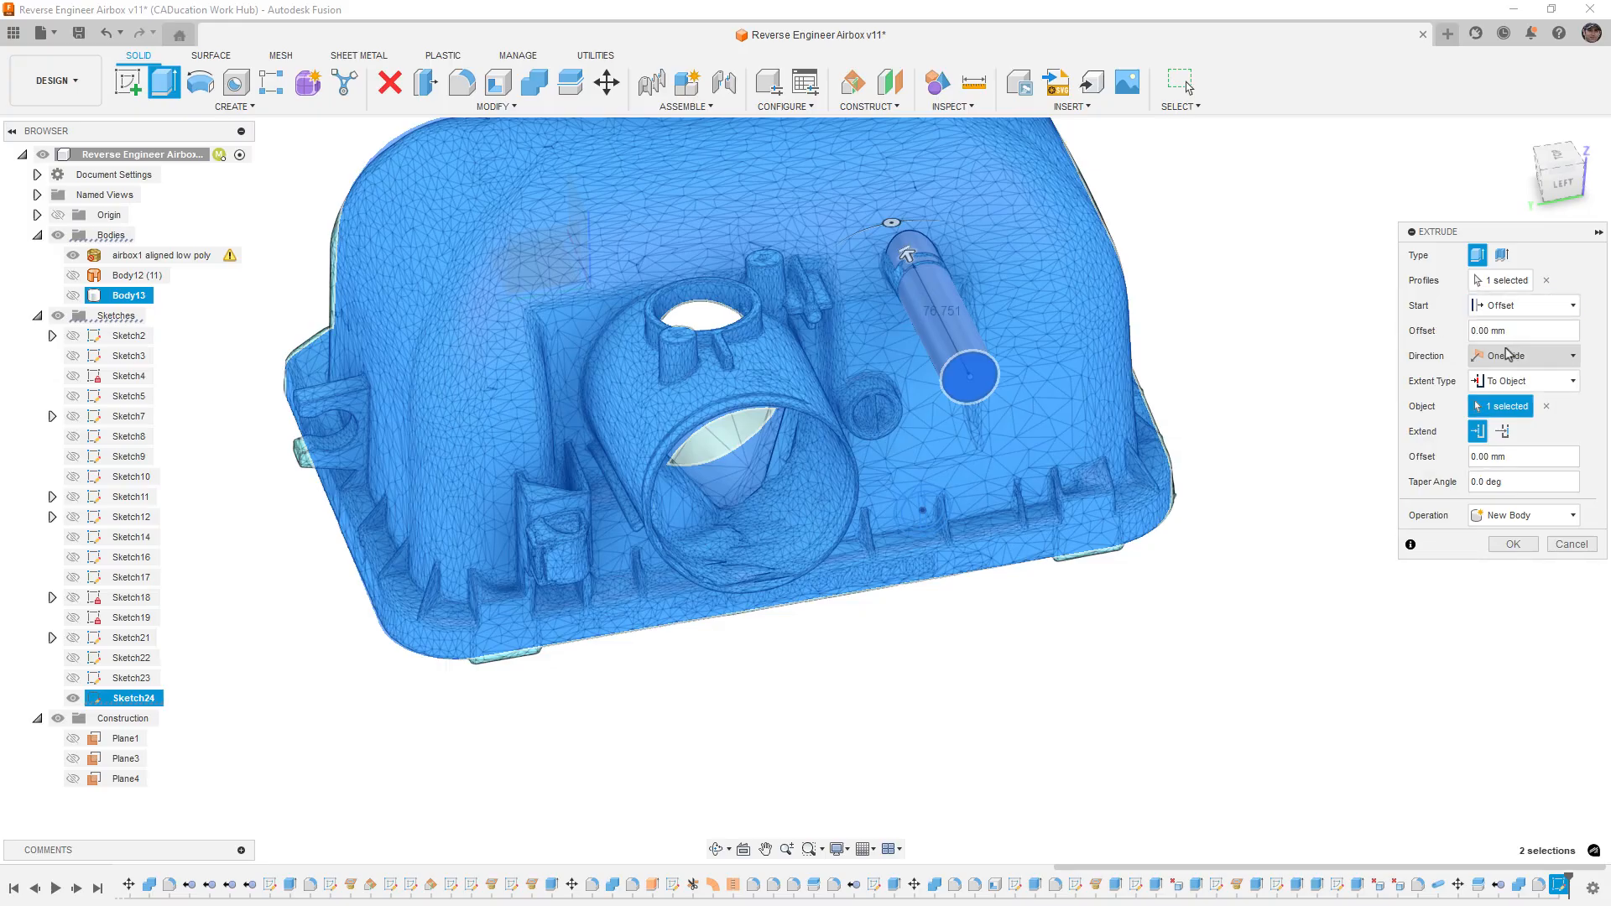
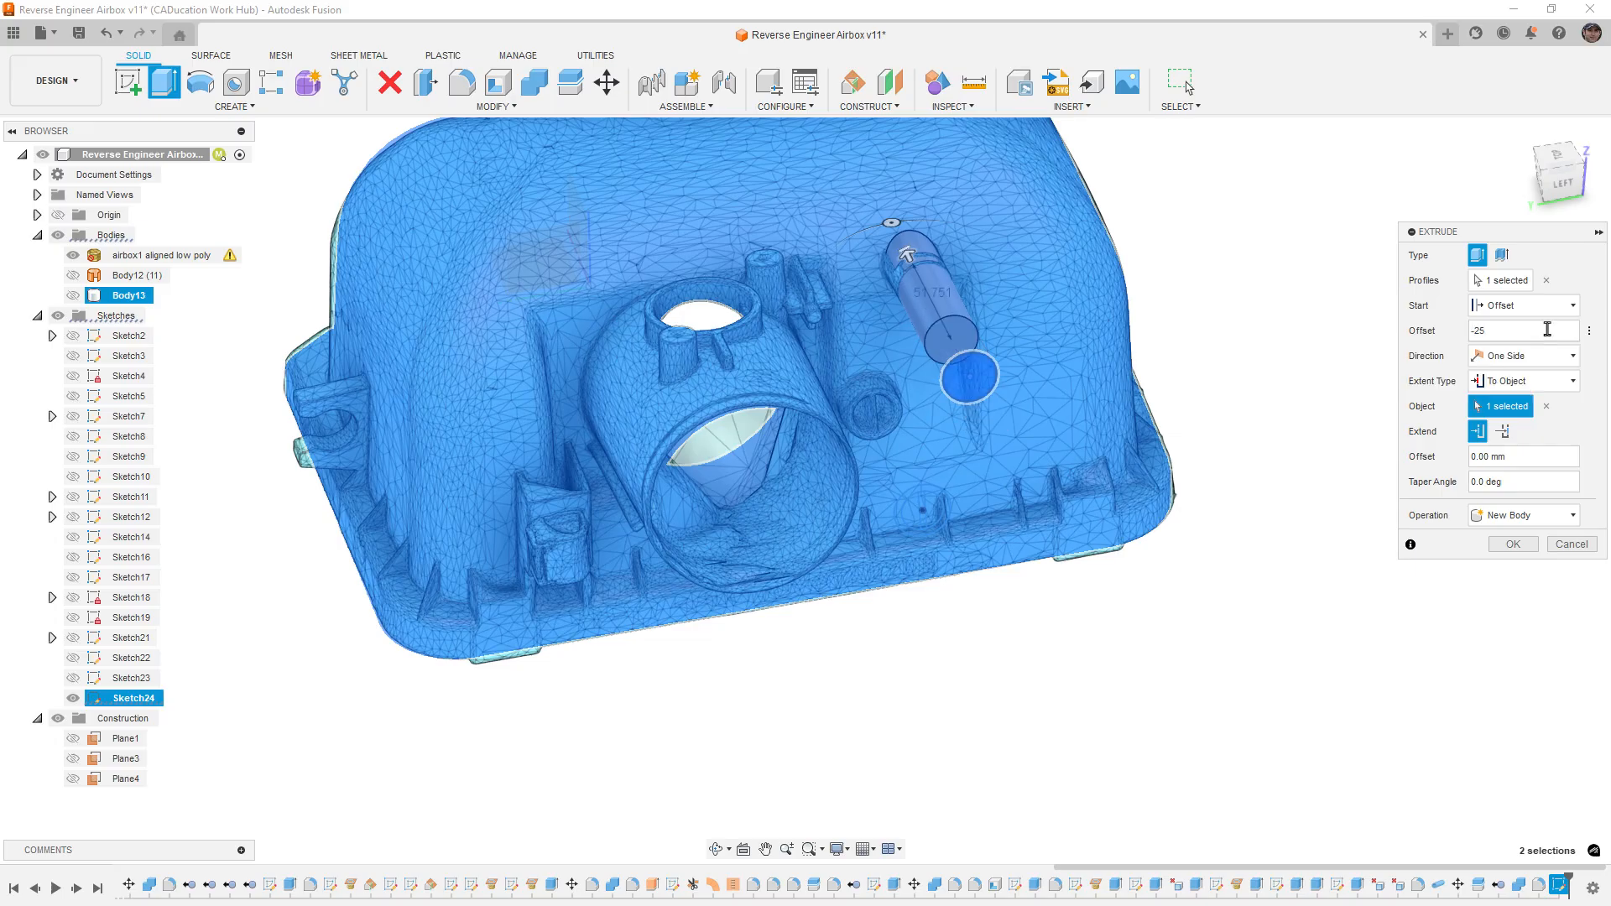
Step: Set the plain boss's start offset to -60 mm, show Body13 and complete the extrusion joined to it
shift+middle_drag(1144, 351, 1141, 401)
middle_drag(1135, 374, 1141, 440)
scroll(974, 351, up, 5)
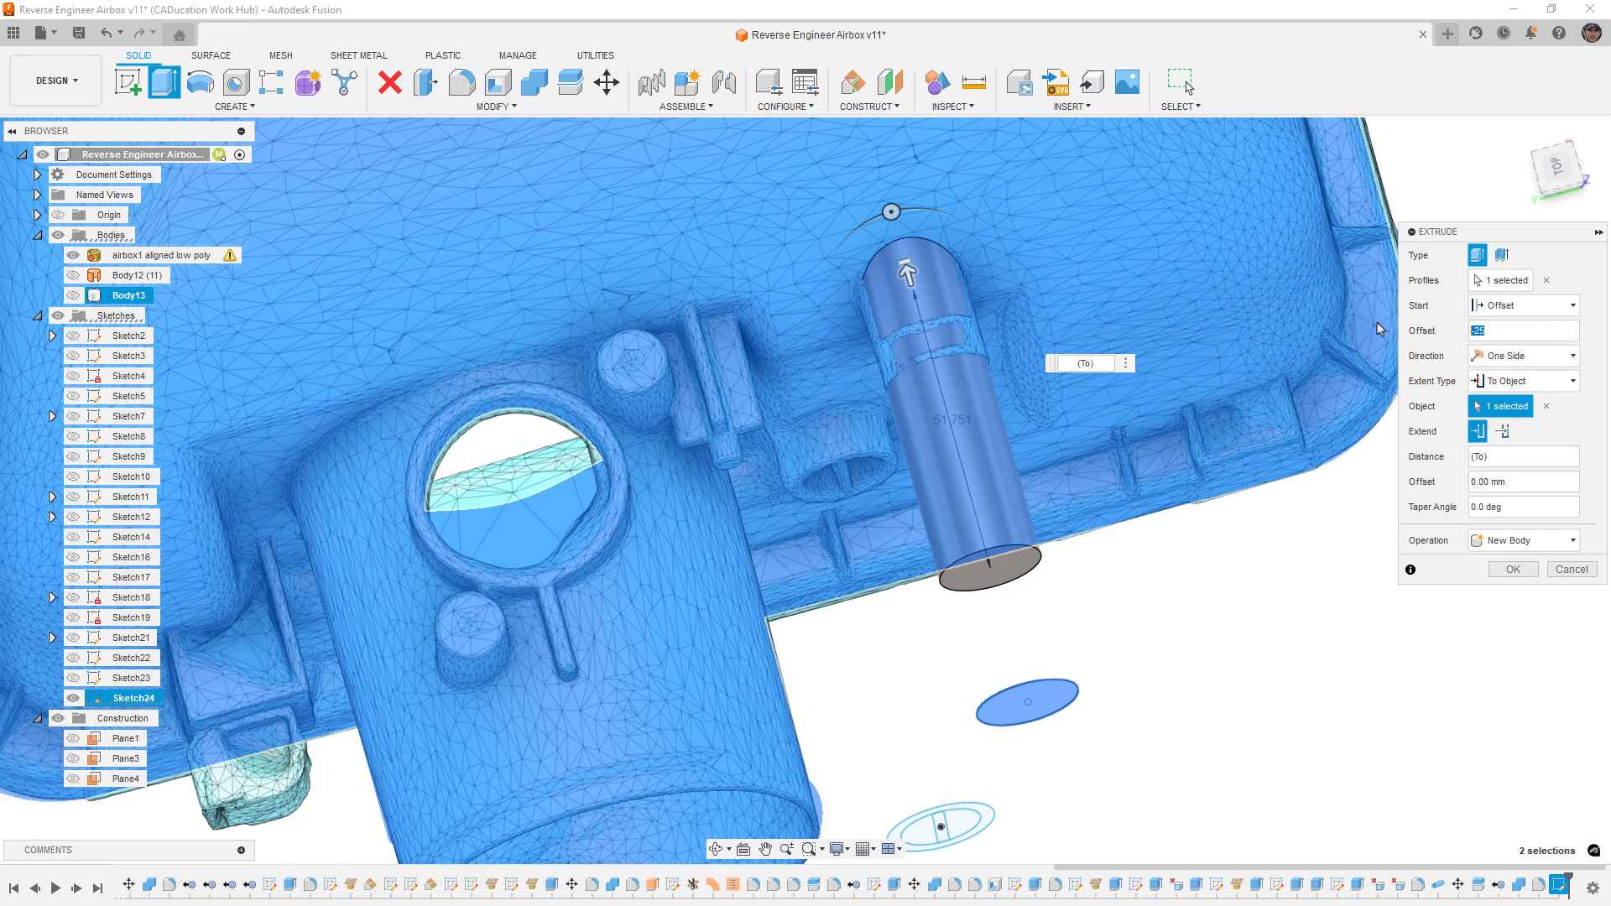
key(Return)
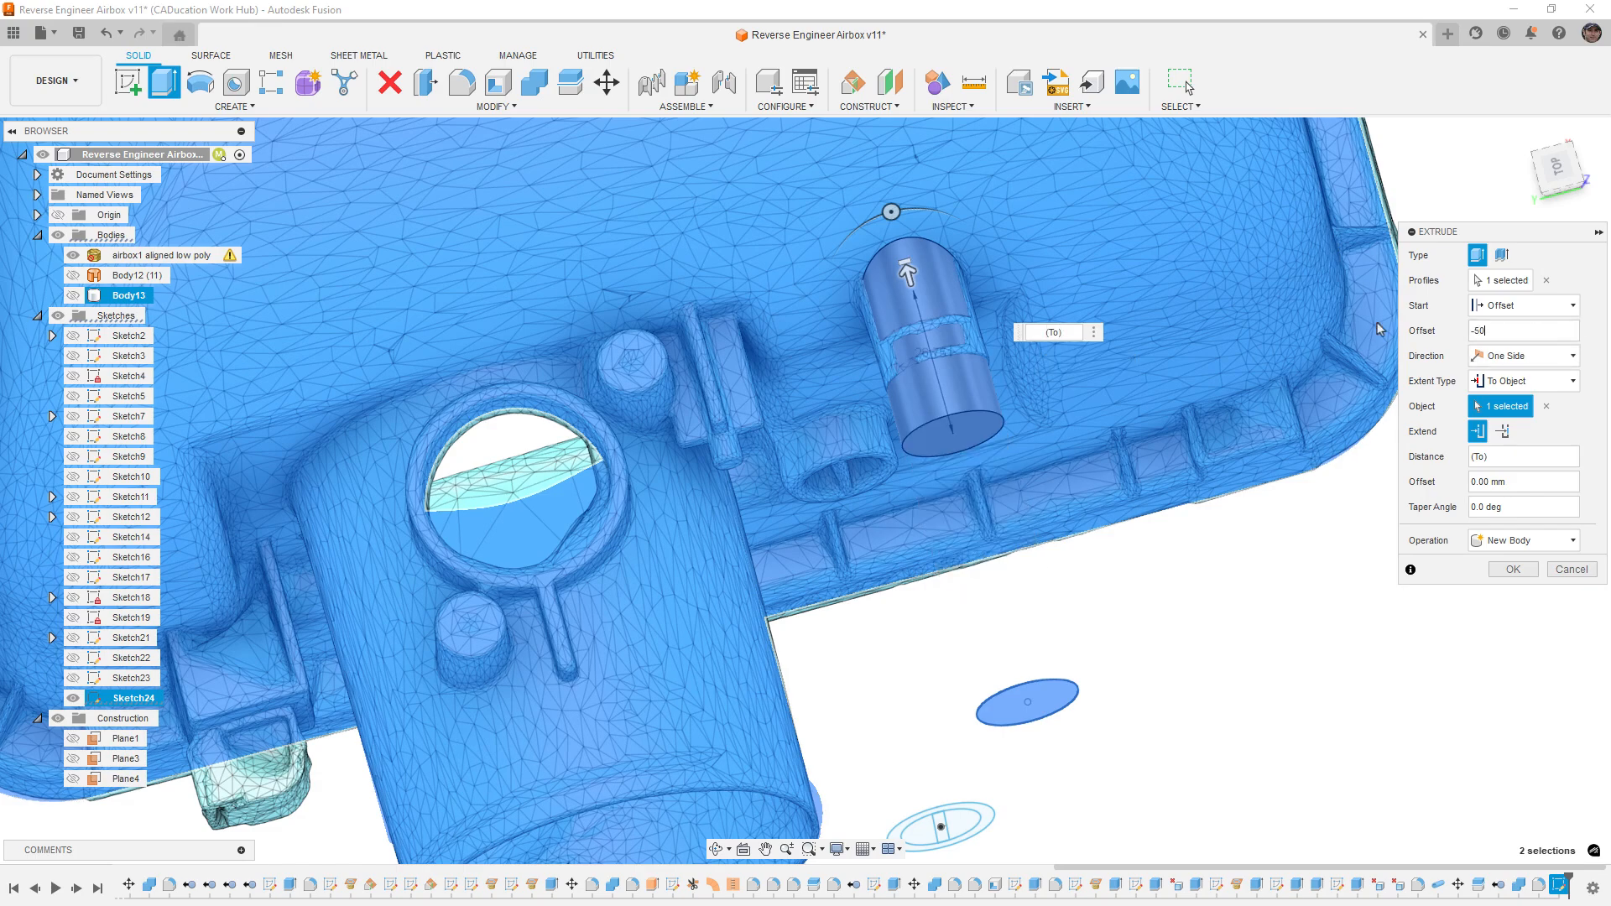
text(5)
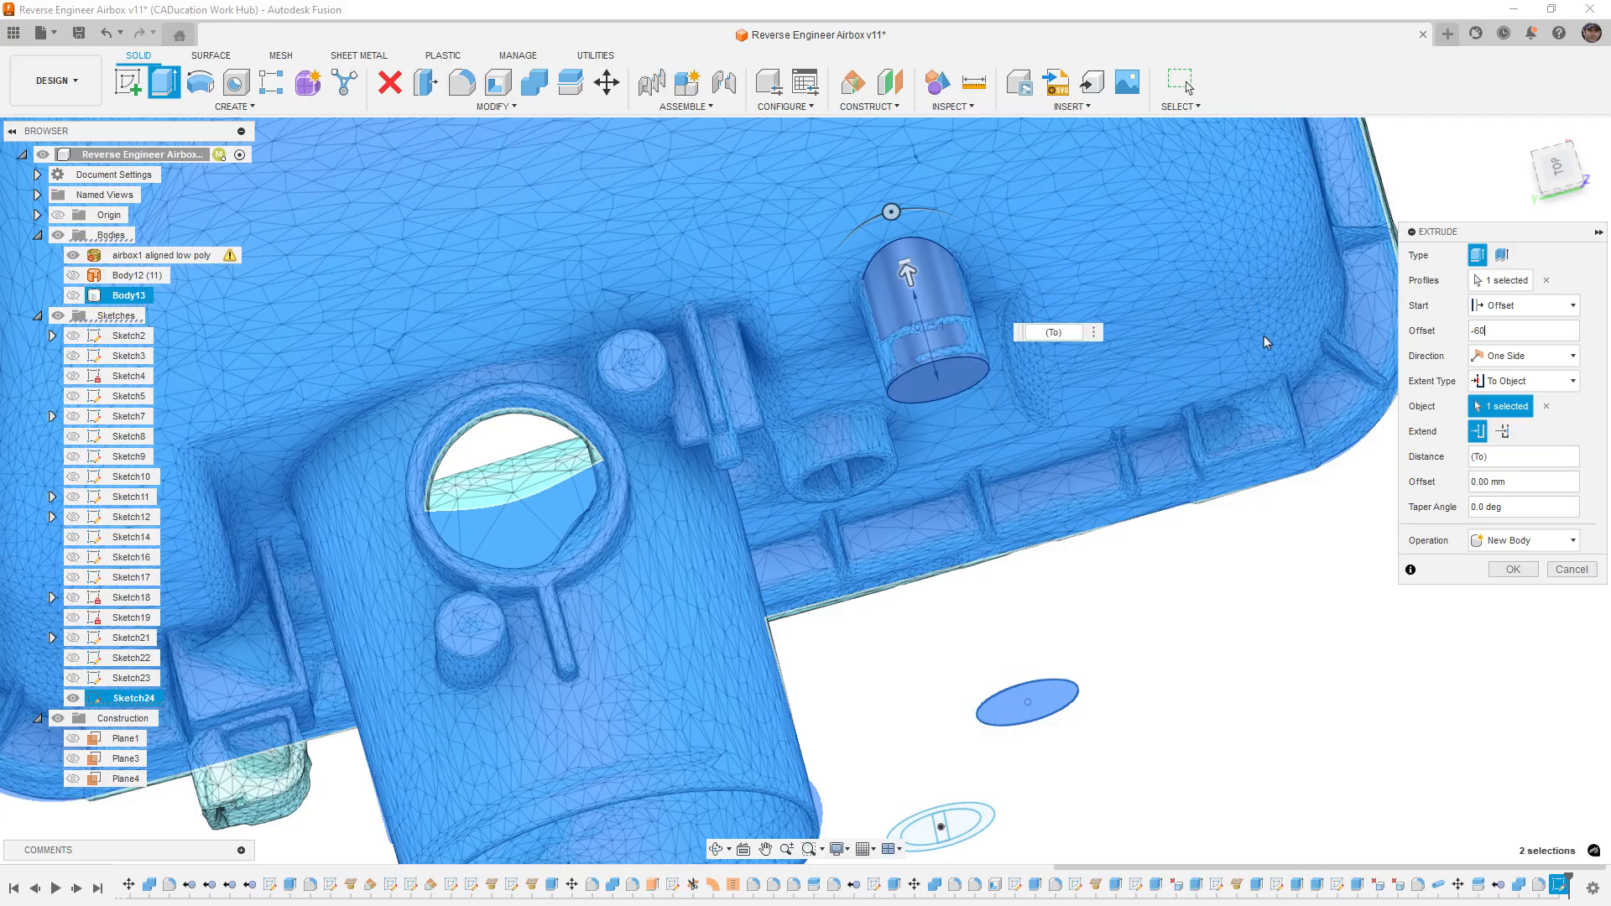
click(73, 295)
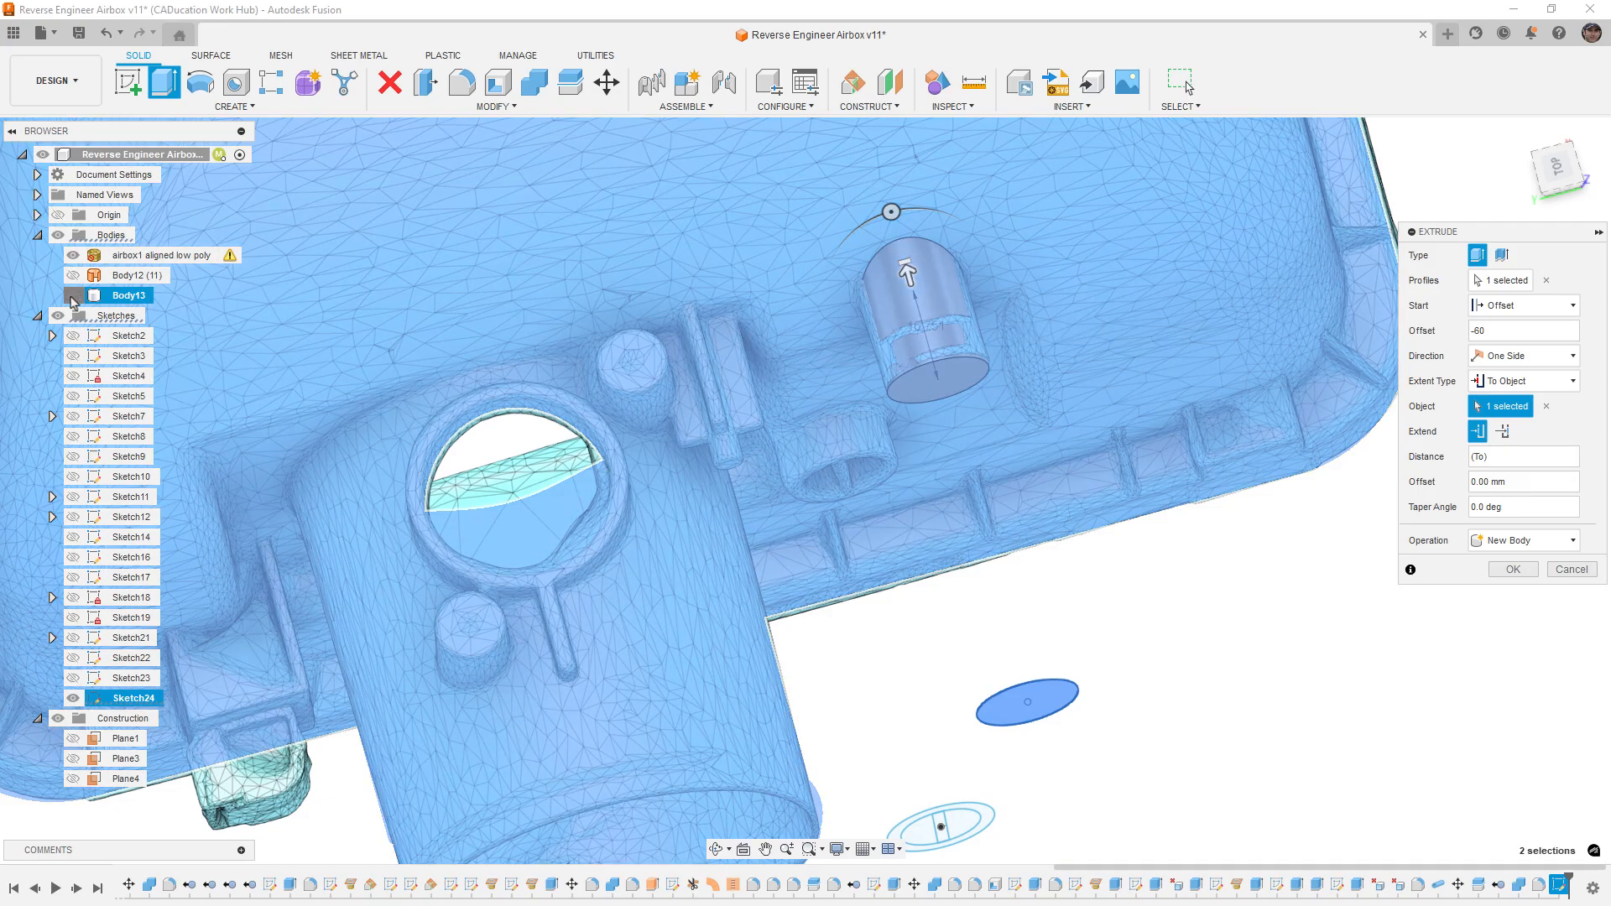
click(1511, 570)
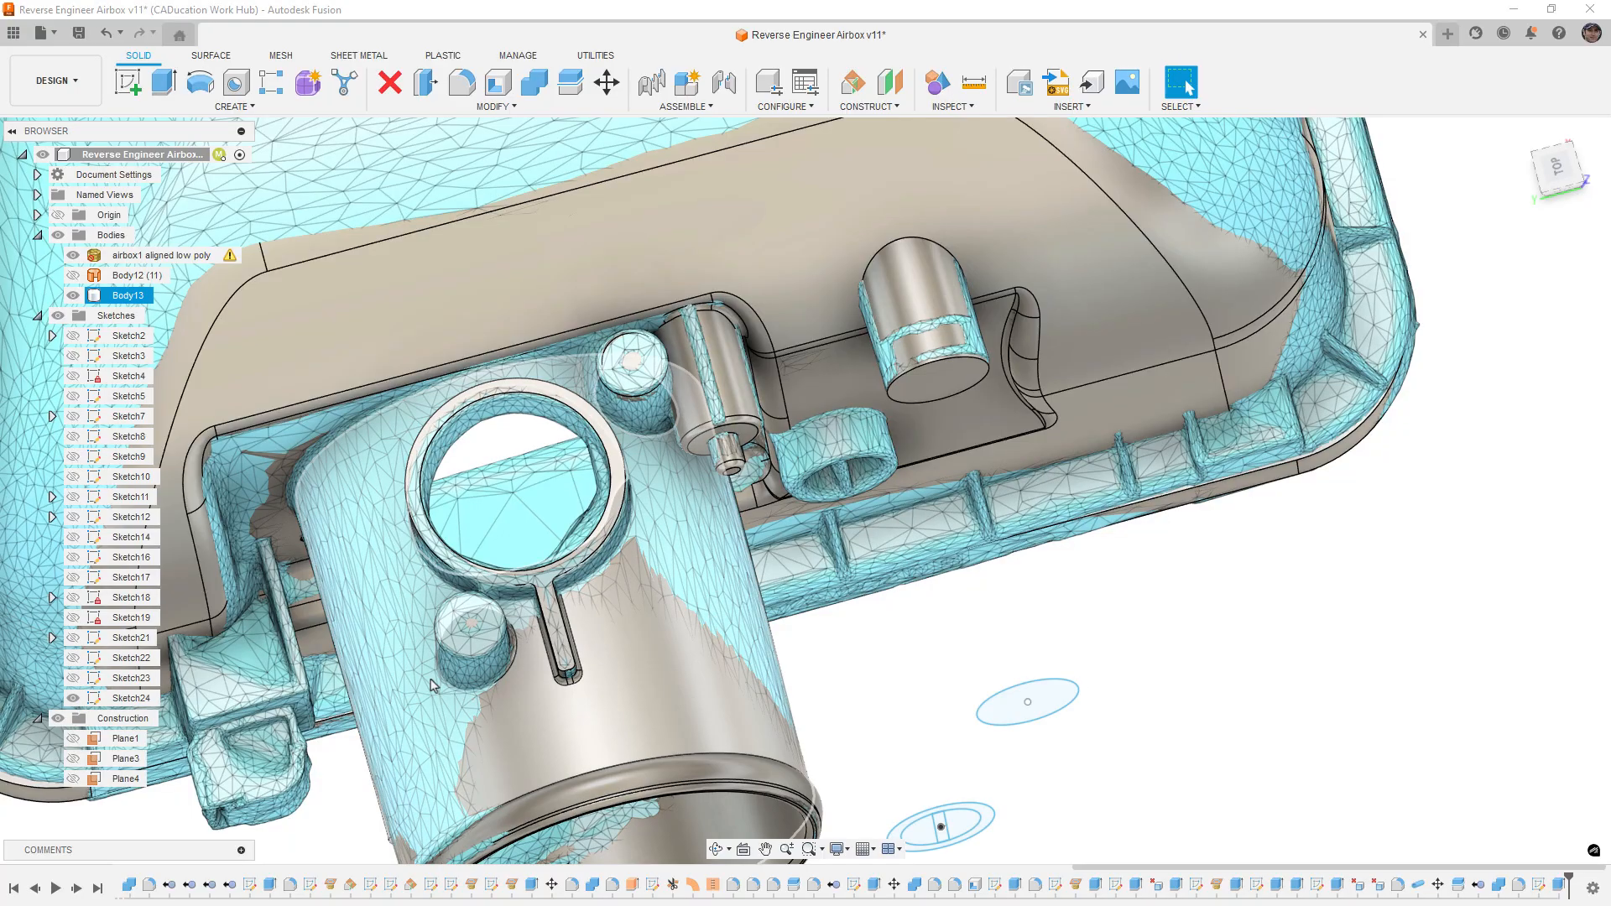
Step: Begin extruding the ring and crossbar profiles of the second boss with a start offset of -65 mm
key(e)
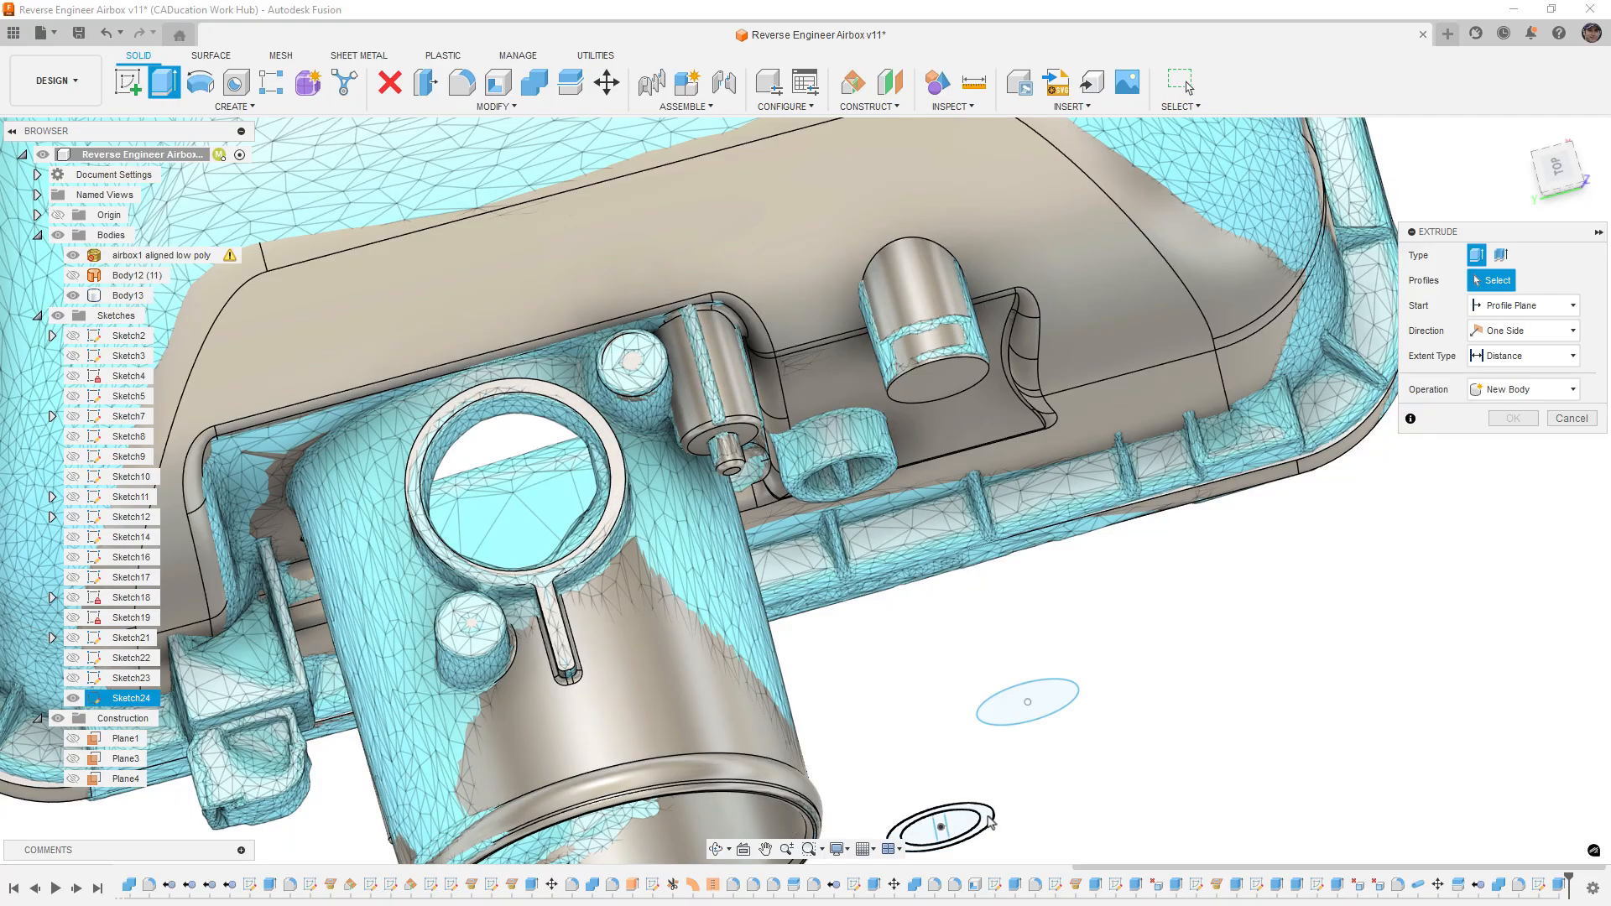
click(991, 823)
scroll(948, 829, up, 4)
click(923, 826)
scroll(1216, 755, down, 6)
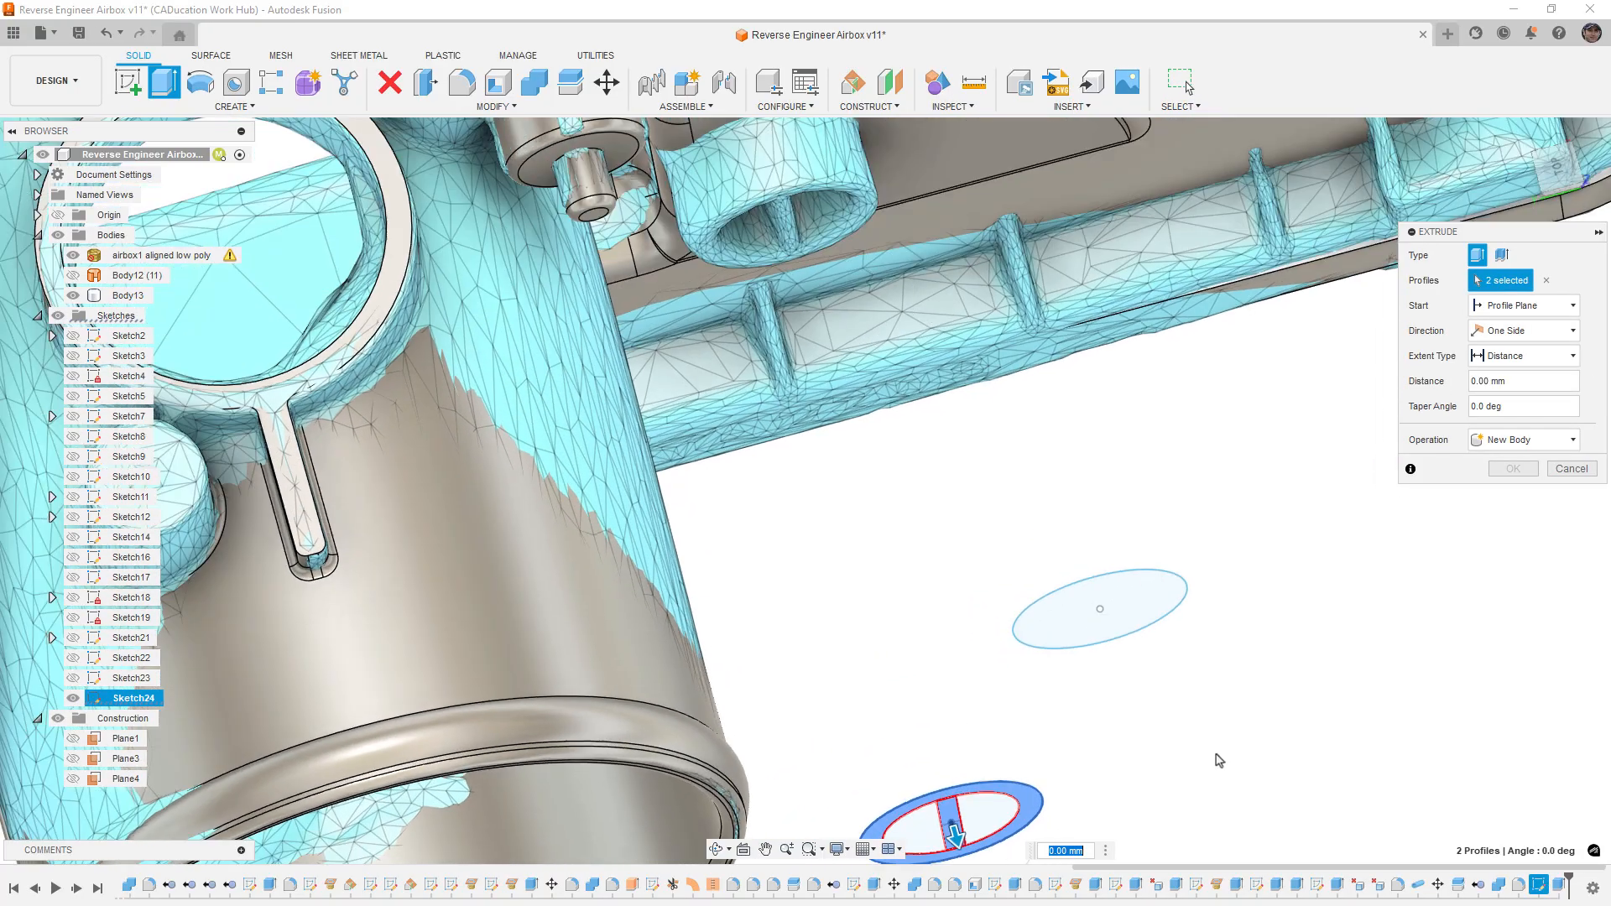
click(1522, 306)
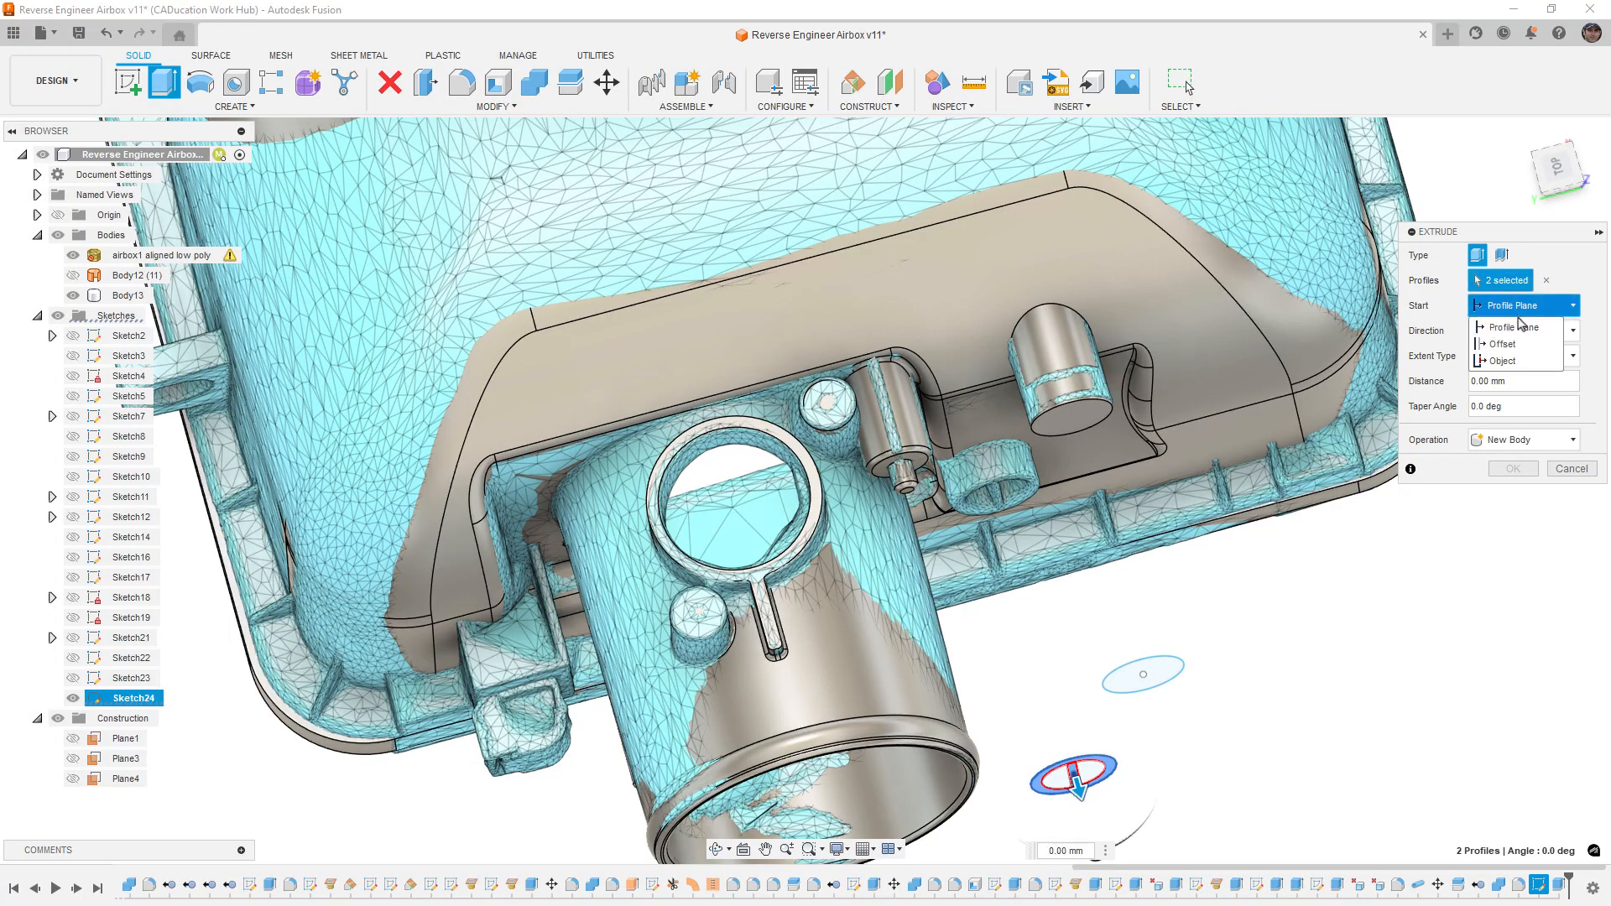
click(1522, 351)
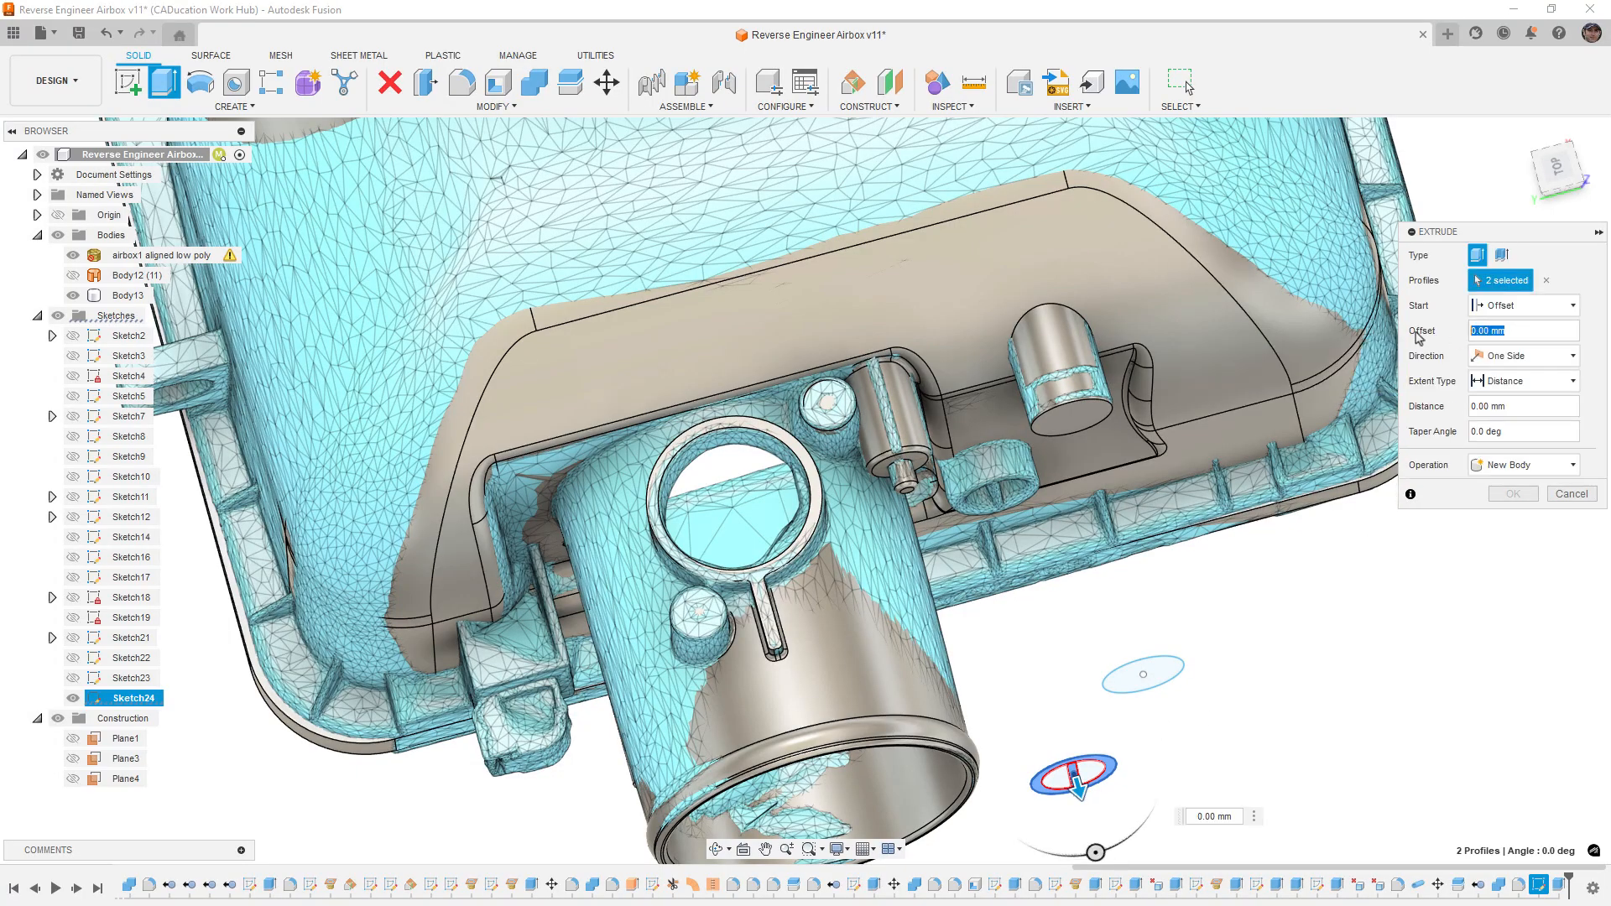
text(-65)
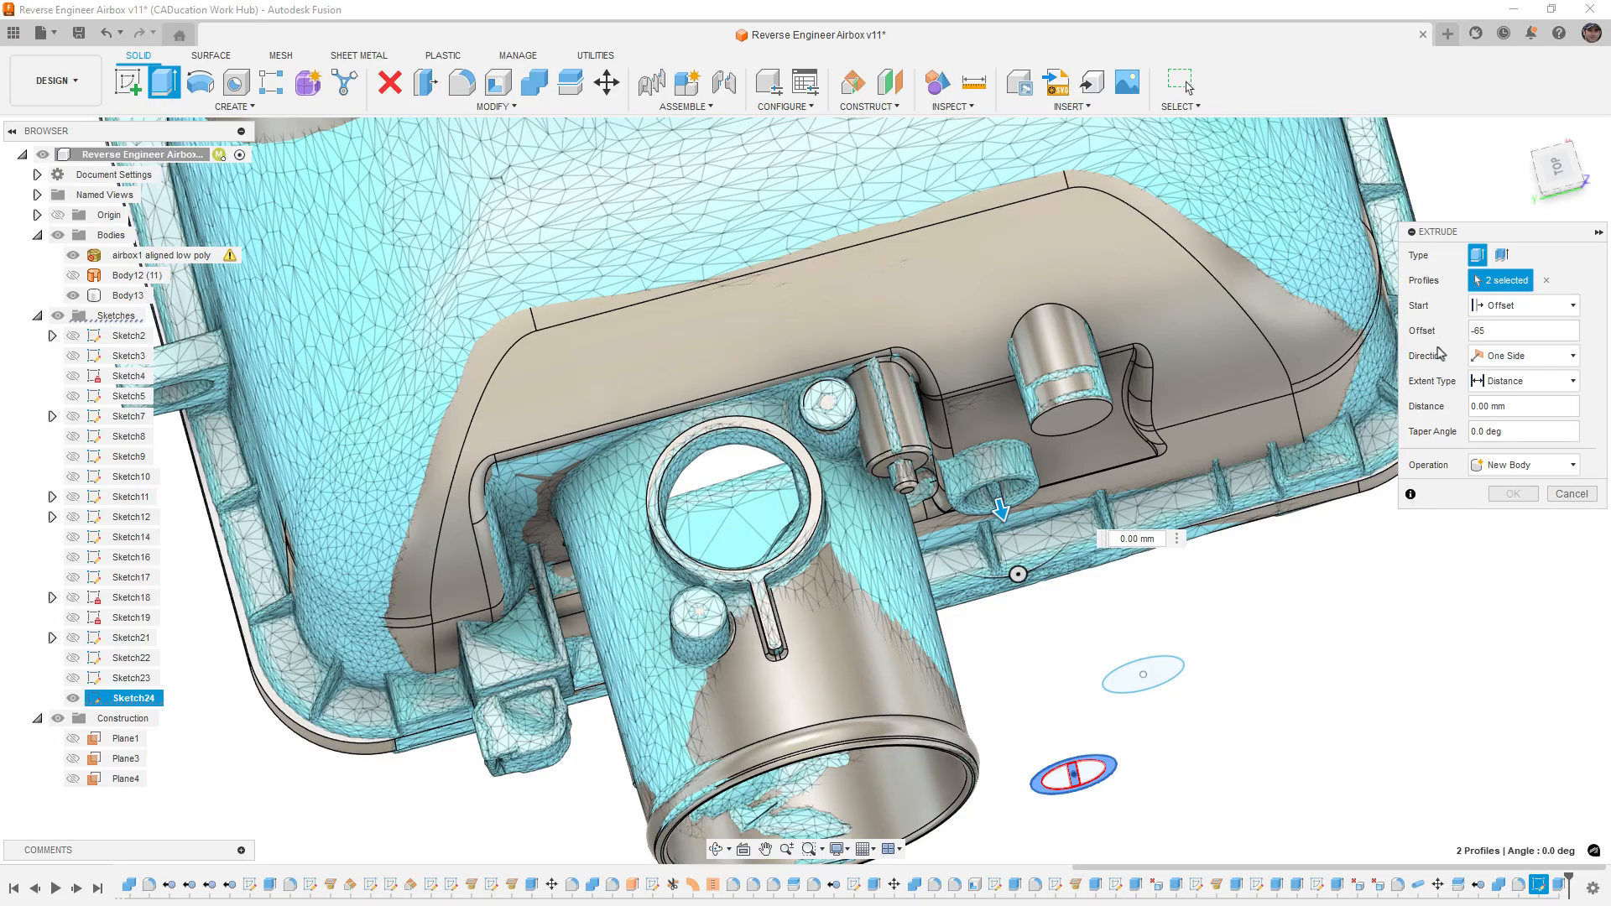
Step: Extend the ring and crossbar extrusion to the object Body13 and create it as a new body
click(1523, 380)
click(1510, 428)
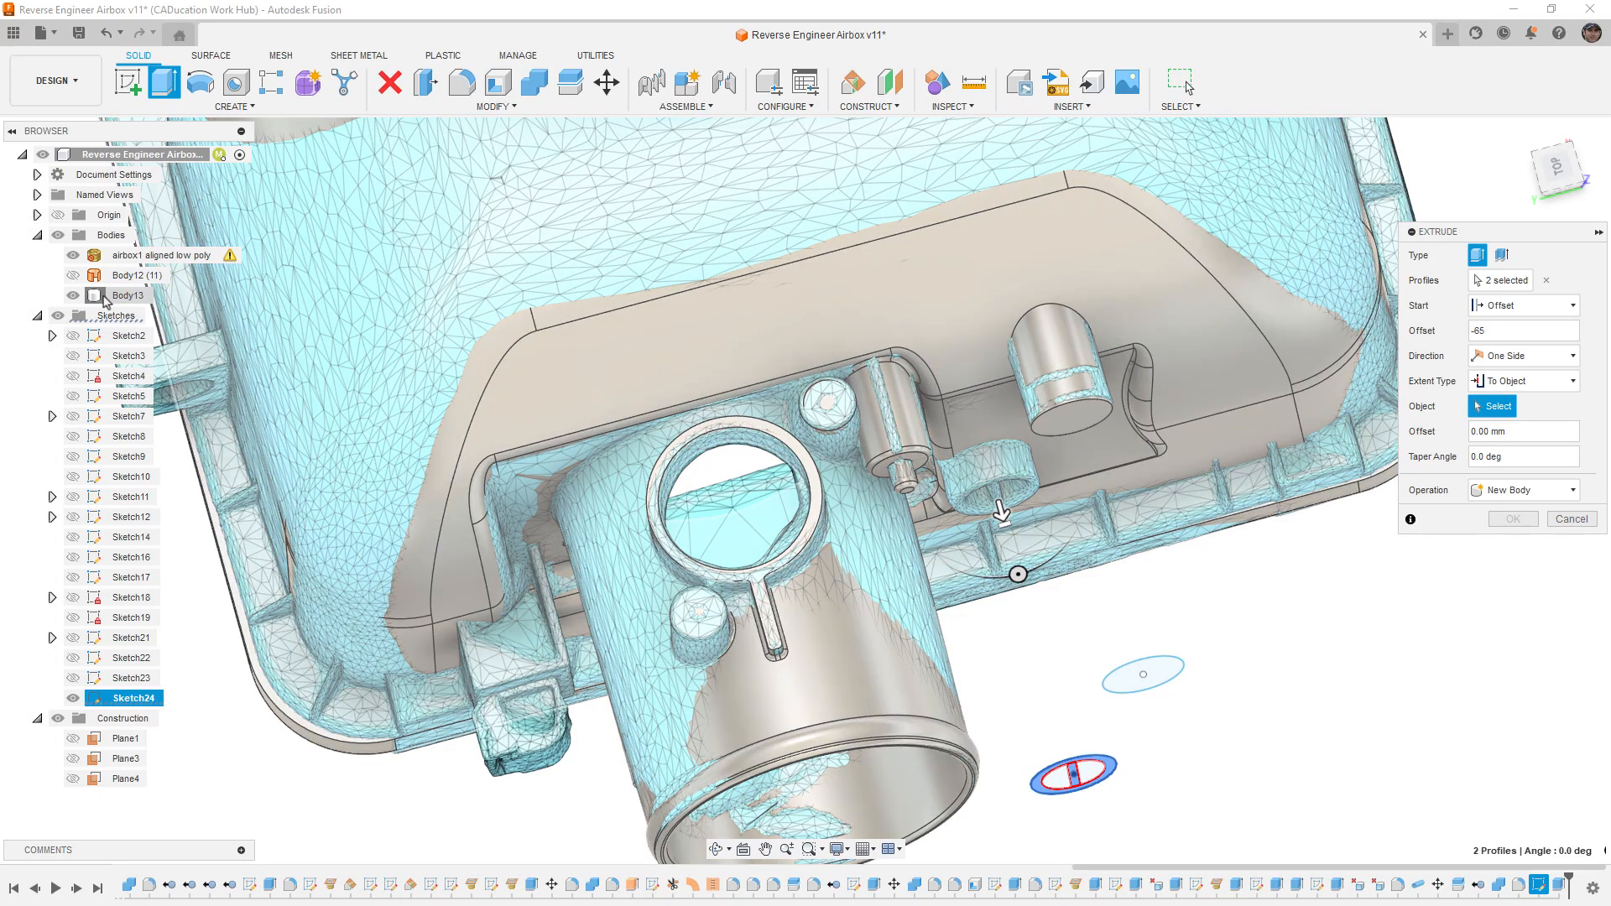
click(806, 476)
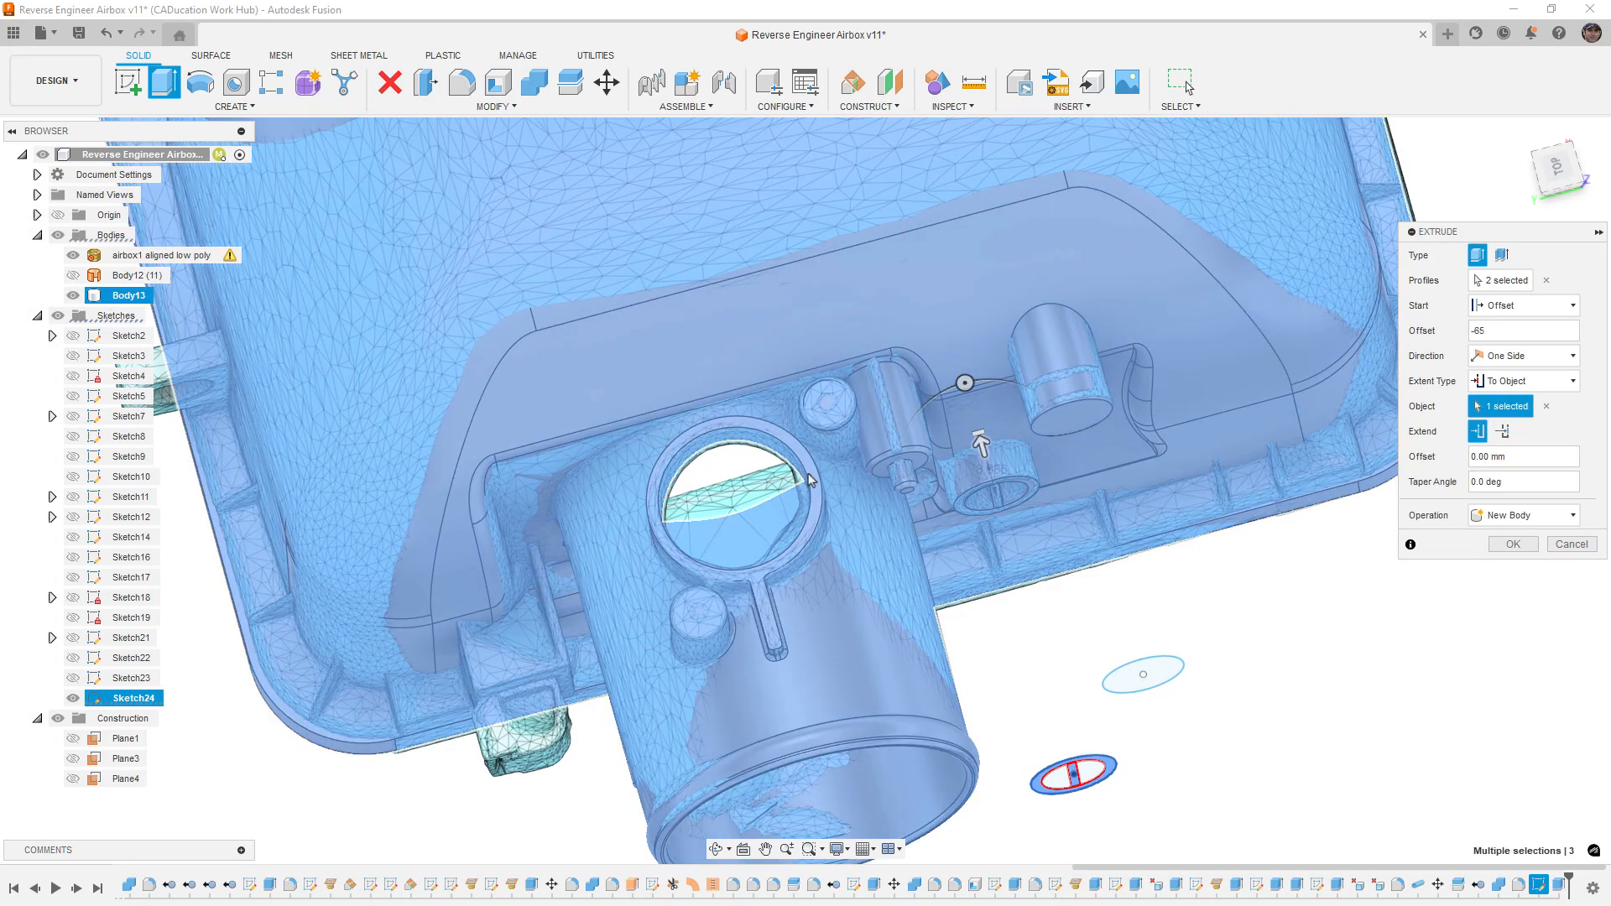
scroll(1027, 481, up, 10)
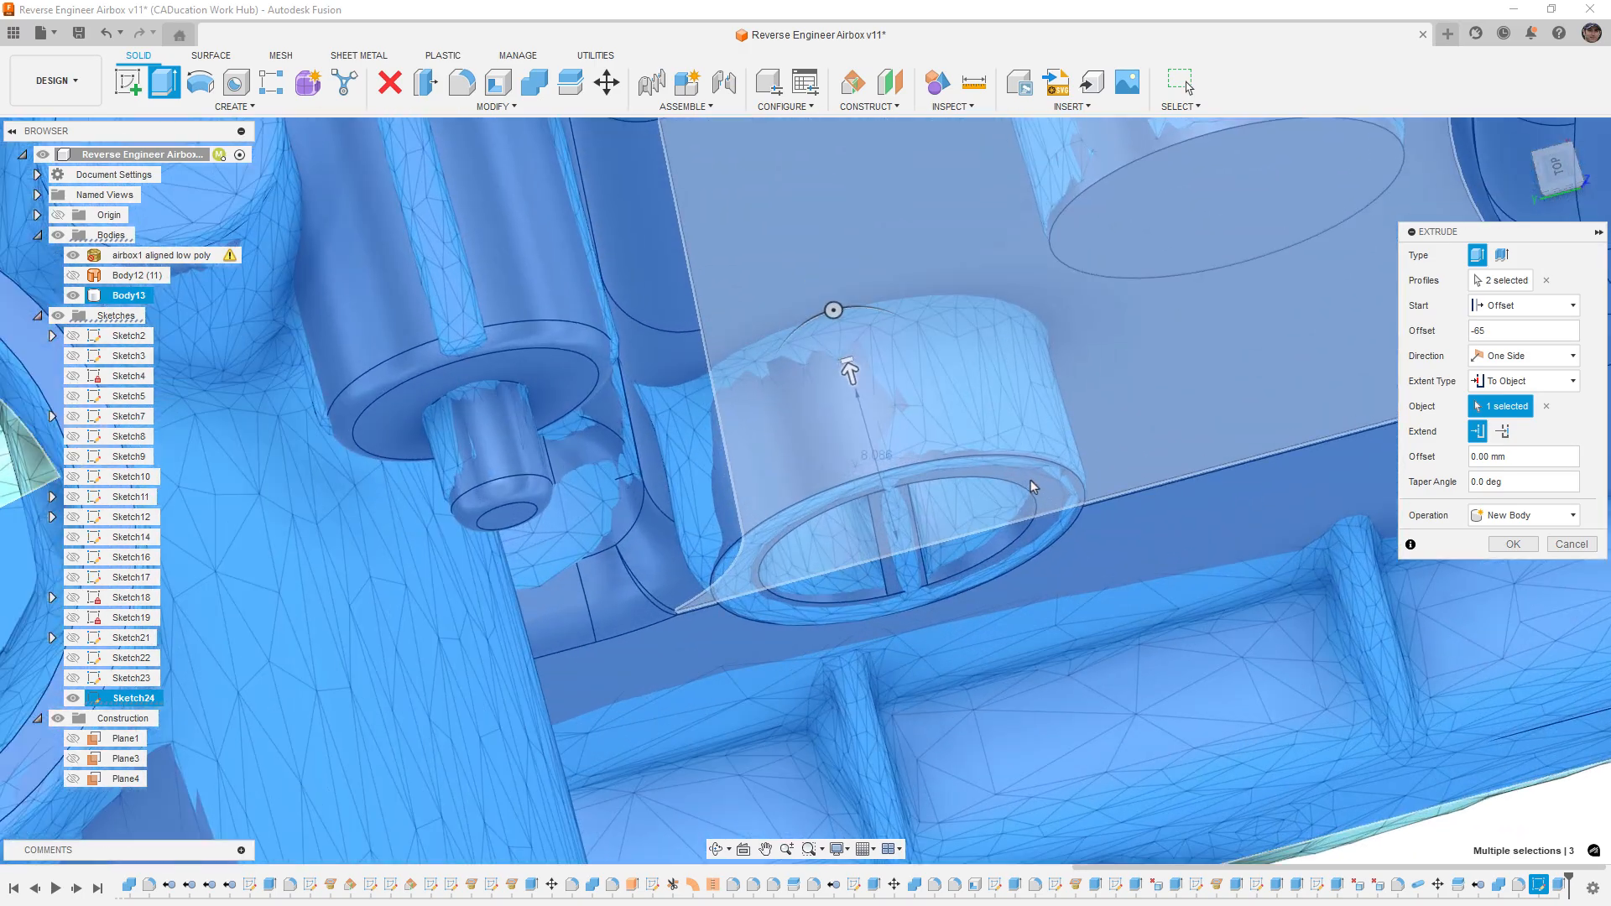
scroll(1031, 481, down, 8)
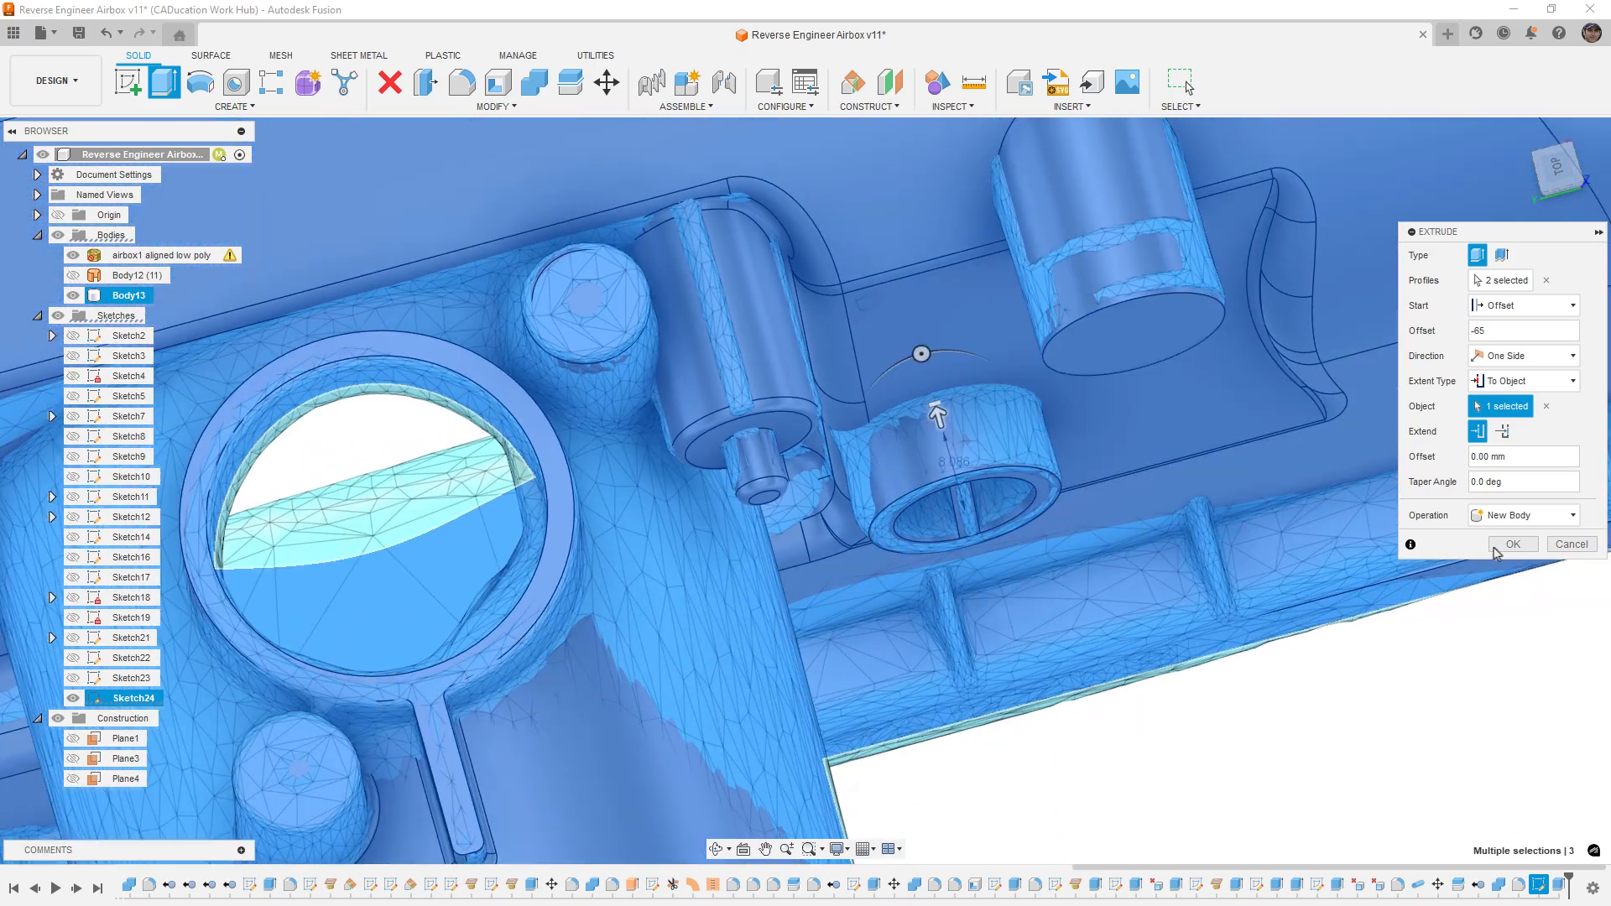
click(1513, 545)
Step: Hide the scan mesh and change the crossbar boss's extrusion operation to Join
scroll(1121, 579, down, 6)
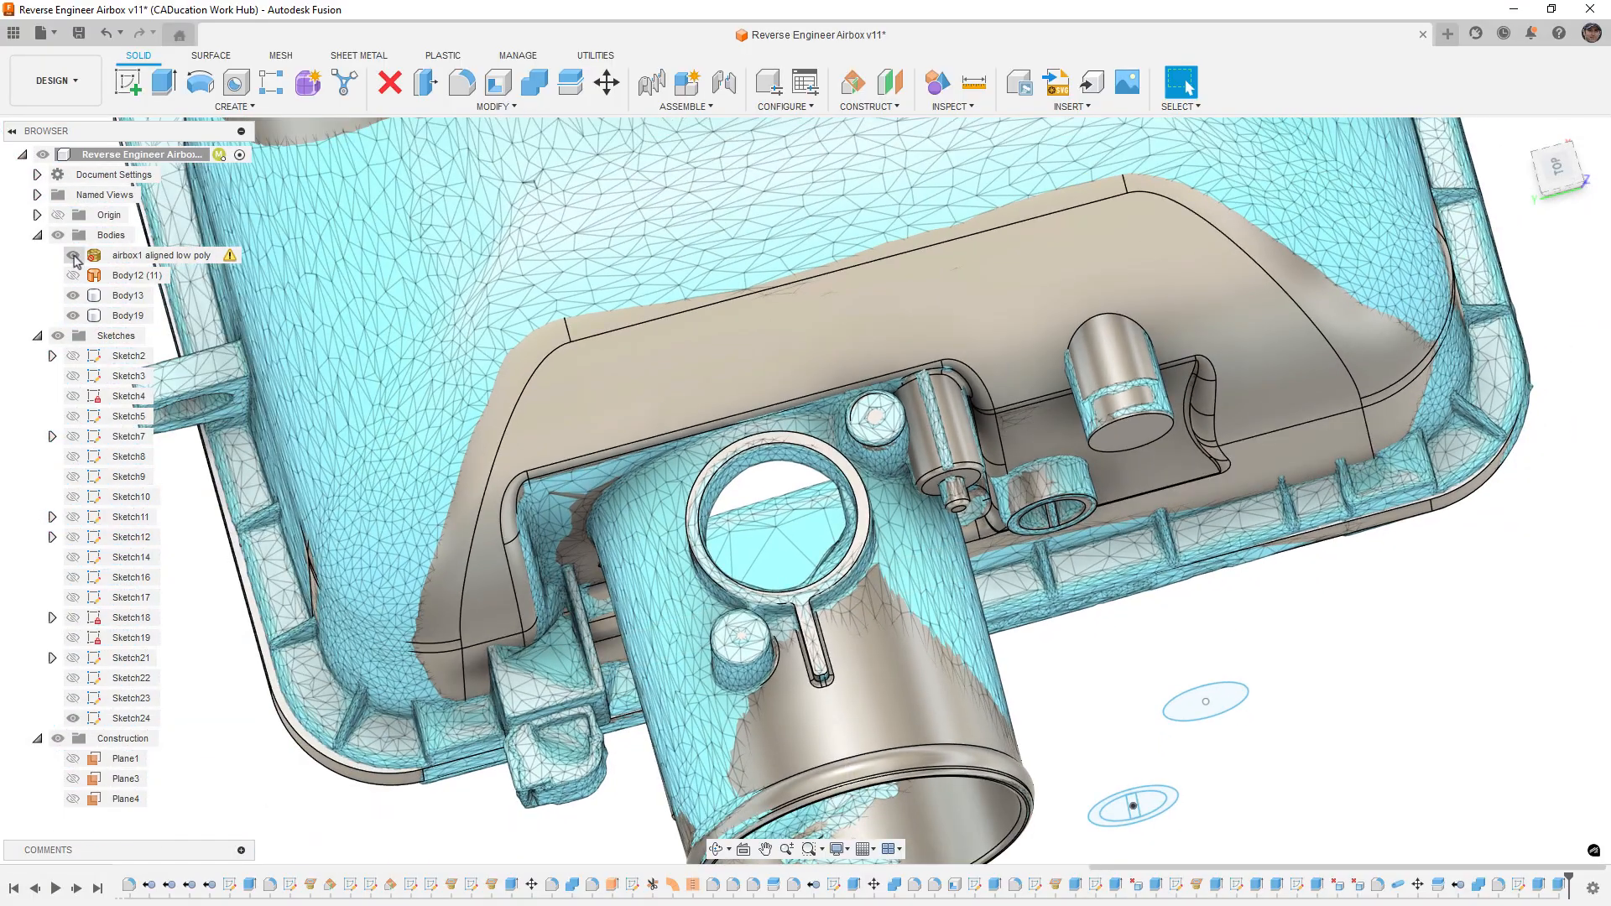
click(73, 255)
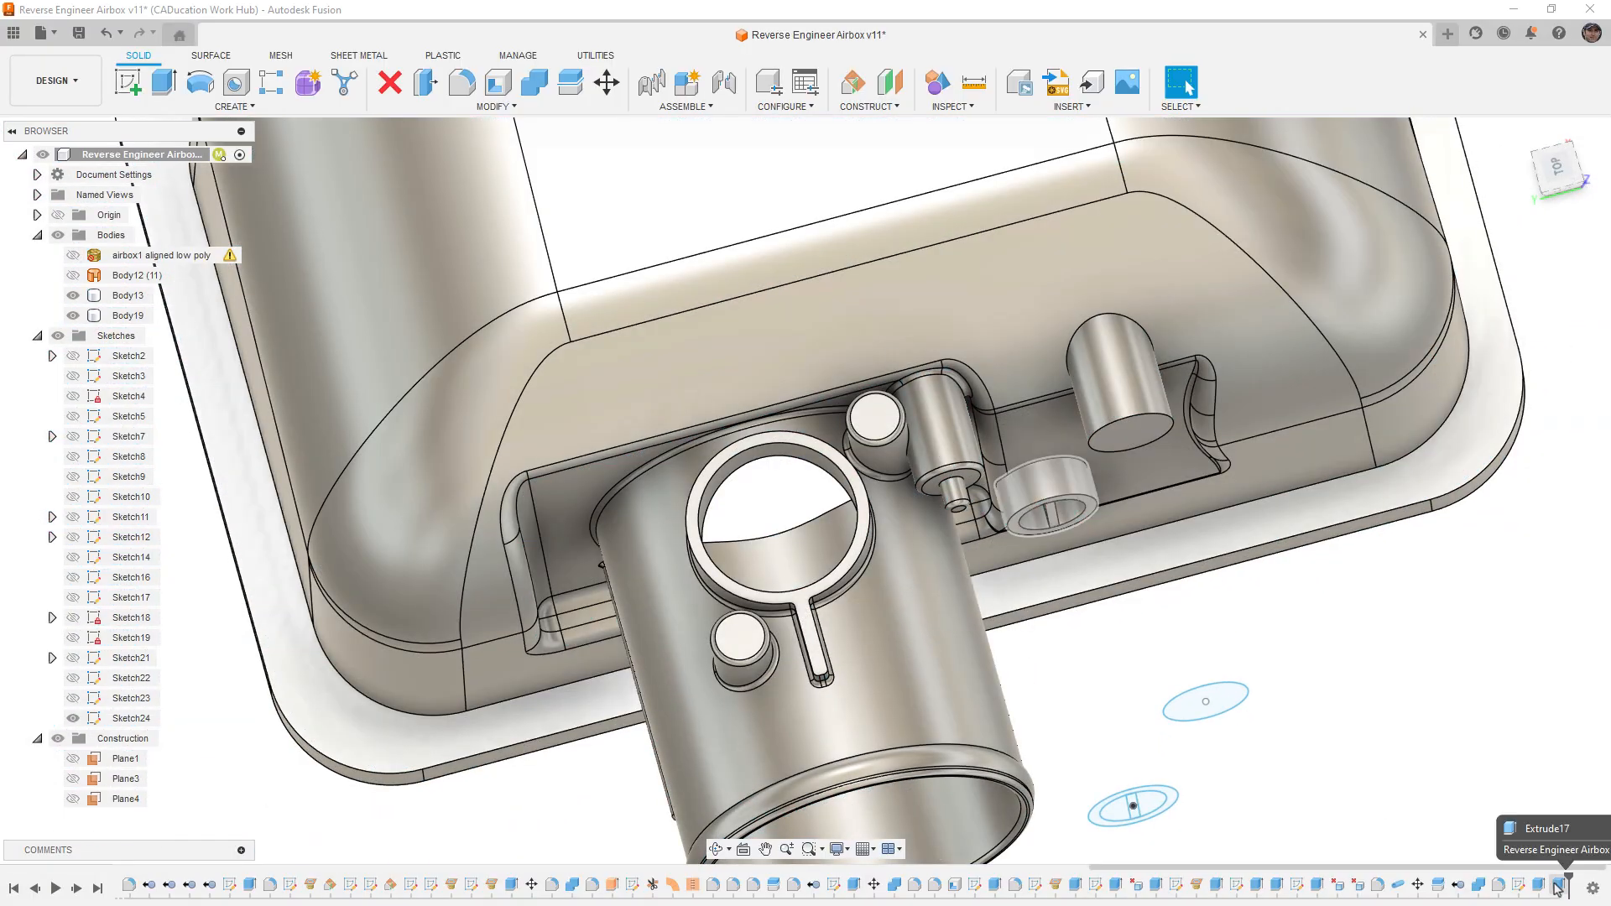
double_click(1519, 883)
click(1536, 515)
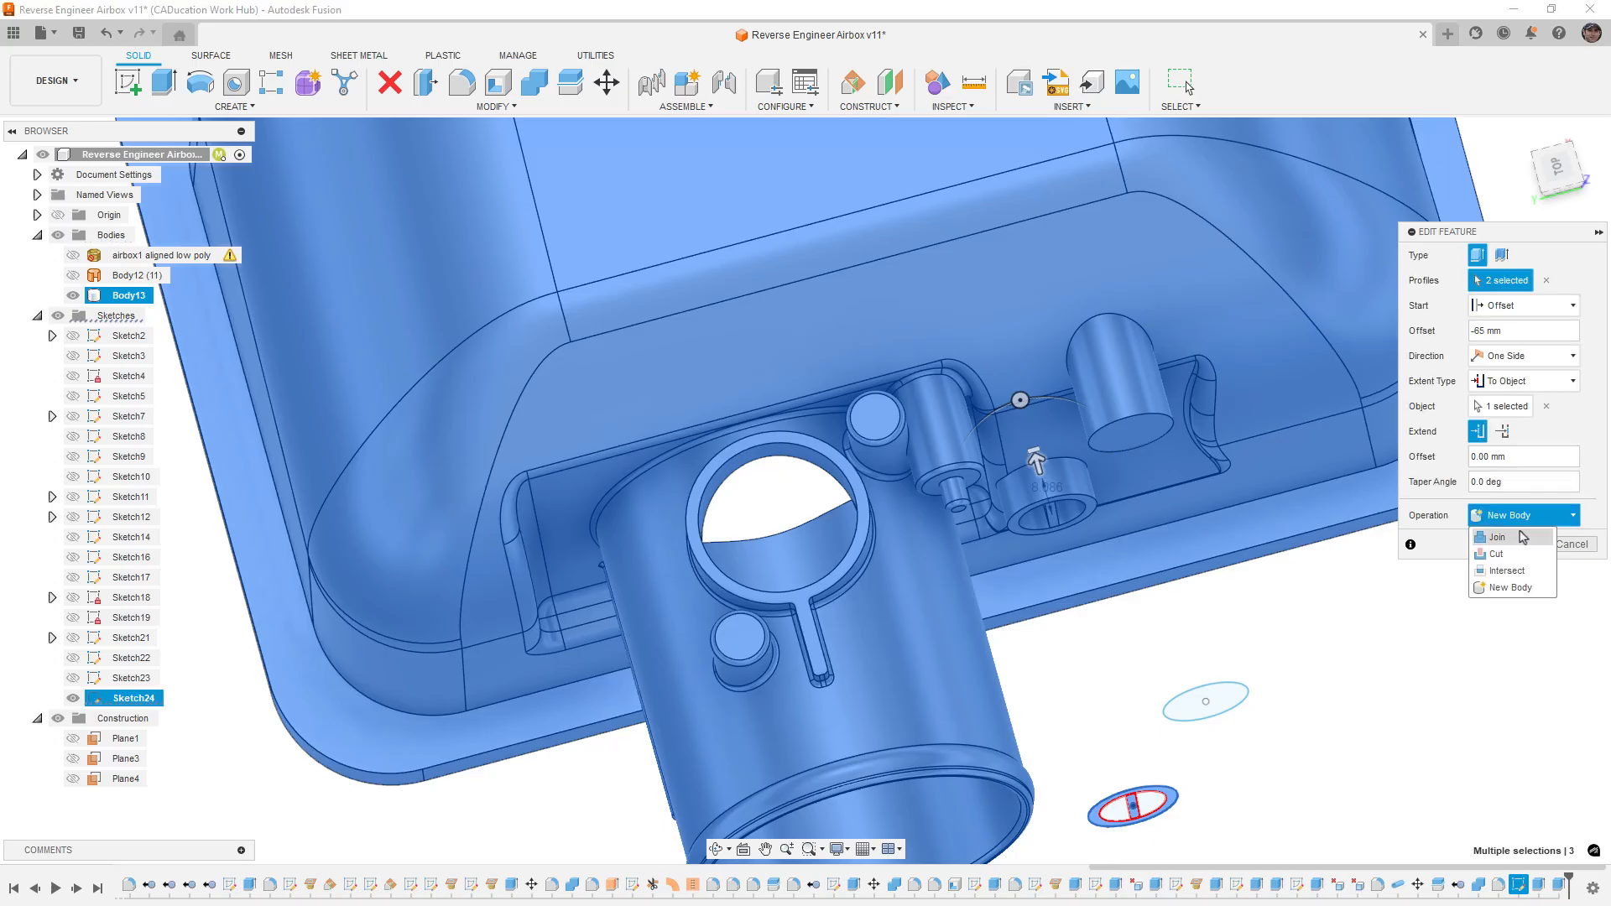
click(1506, 533)
click(1513, 544)
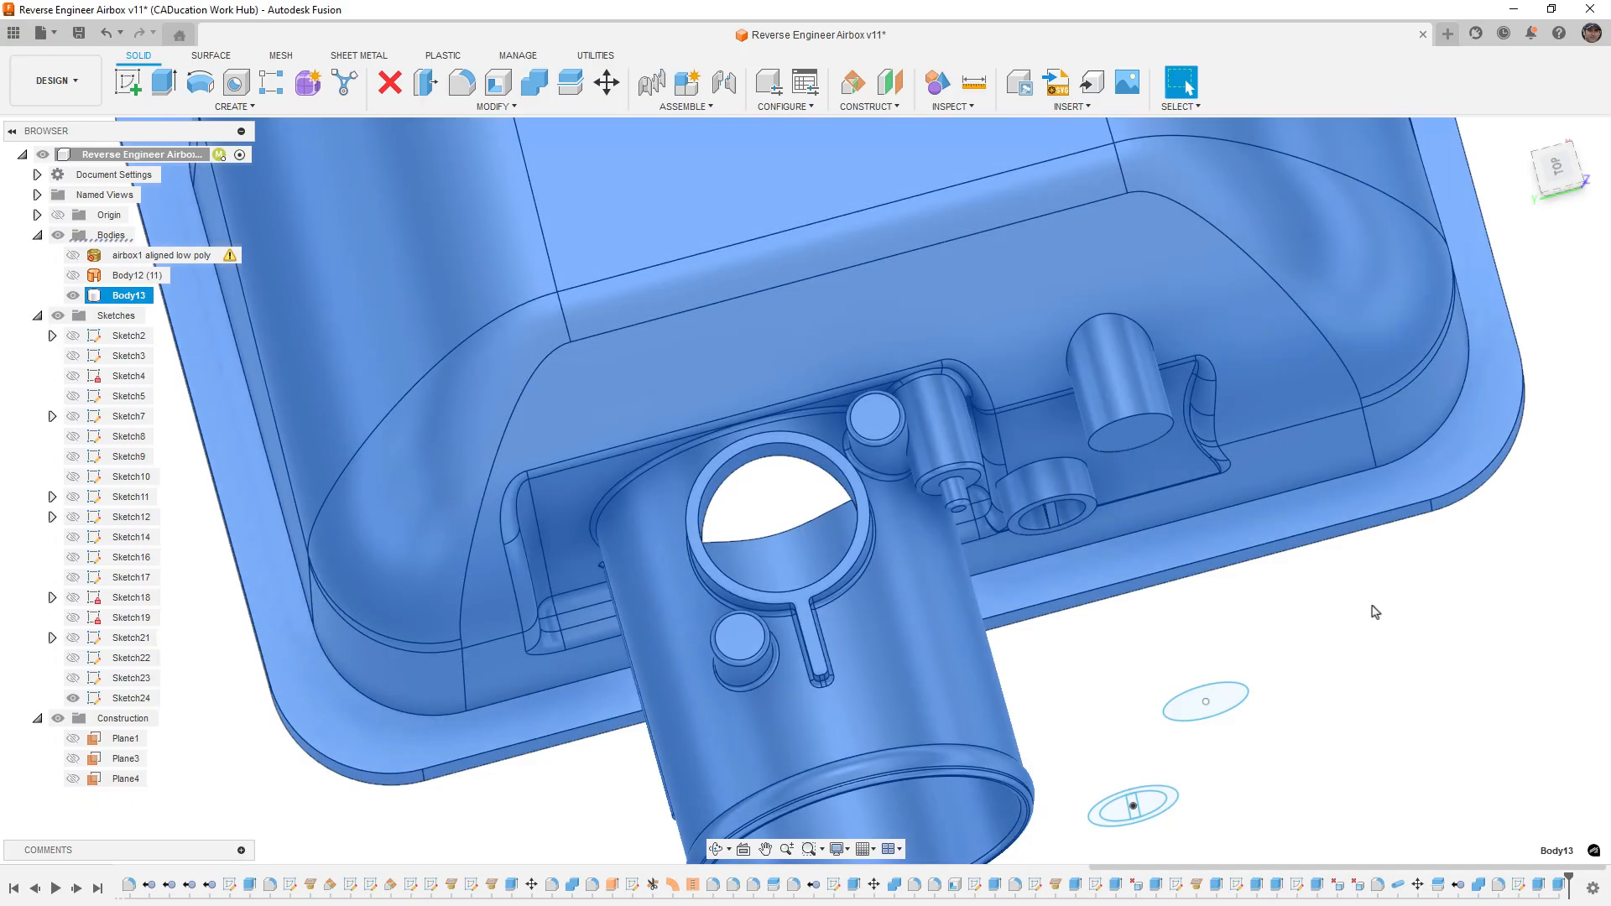
Step: Reopen the crossbar boss's extrusion and add the sliver profile between one crossbar end and the inner circle
click(1373, 612)
shift+middle_drag(1134, 827, 1150, 485)
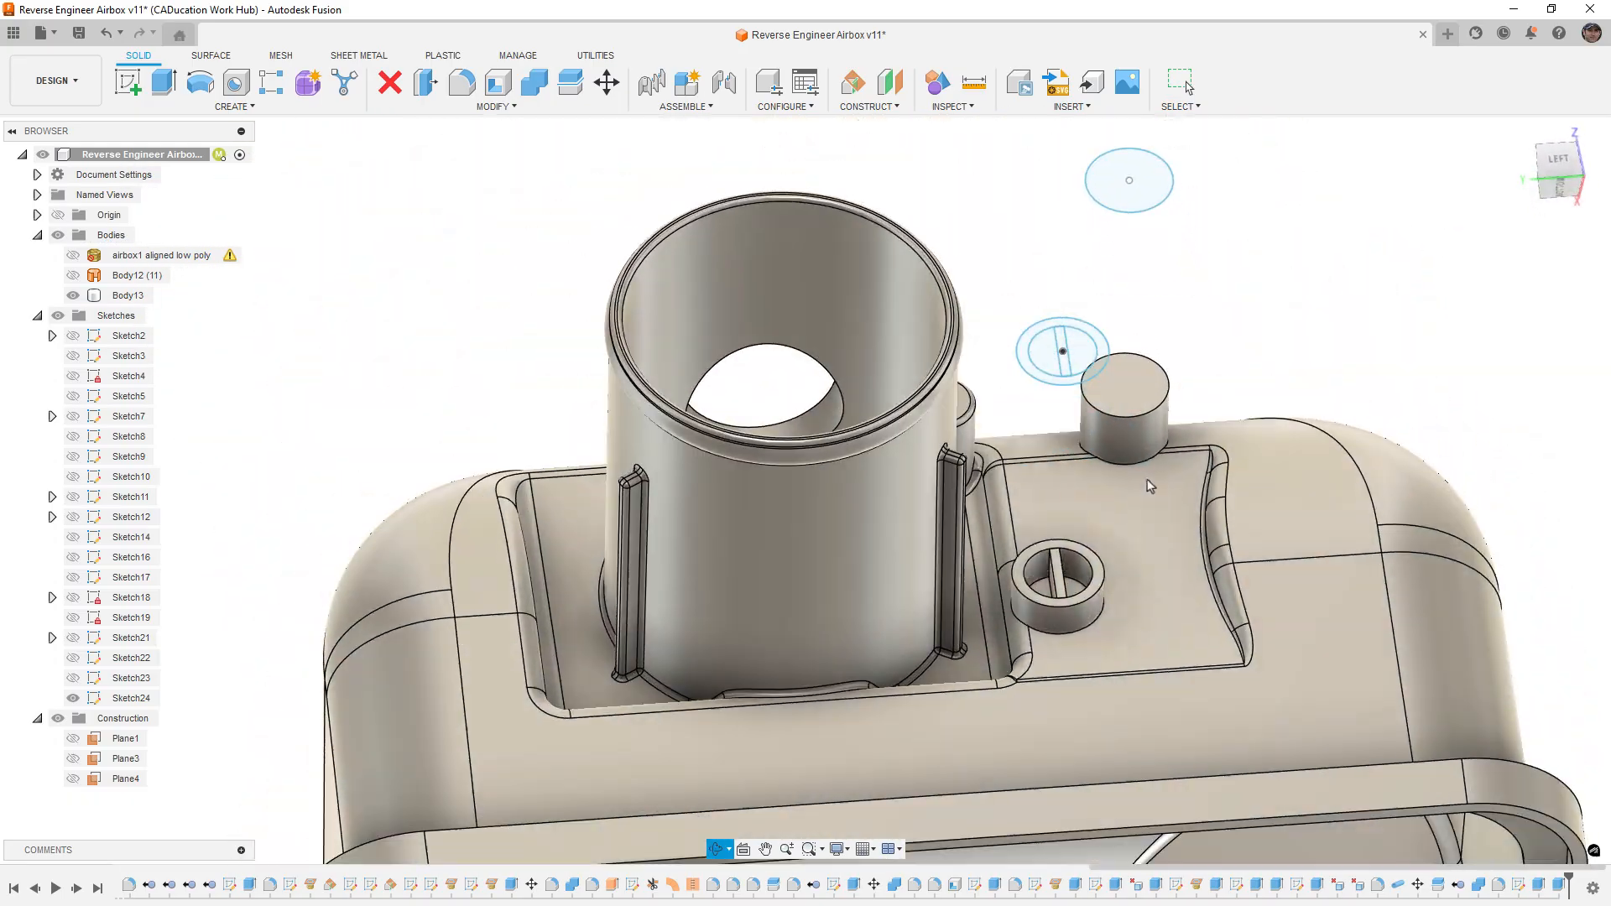
scroll(1048, 556, up, 10)
scroll(1037, 565, up, 3)
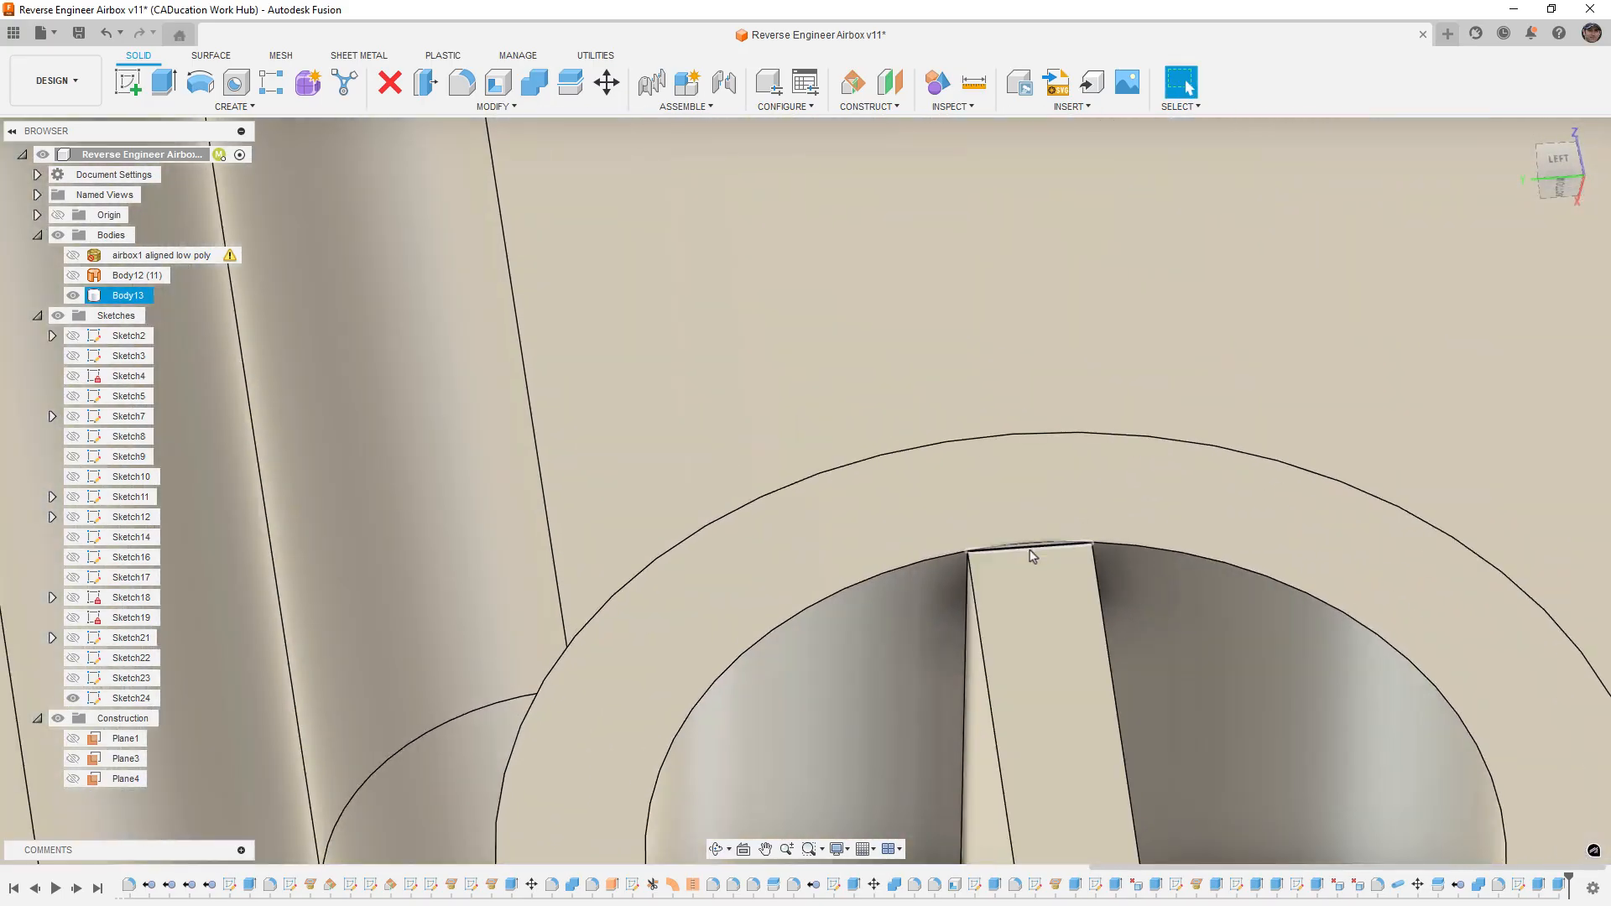
scroll(1510, 829, down, 3)
double_click(1062, 590)
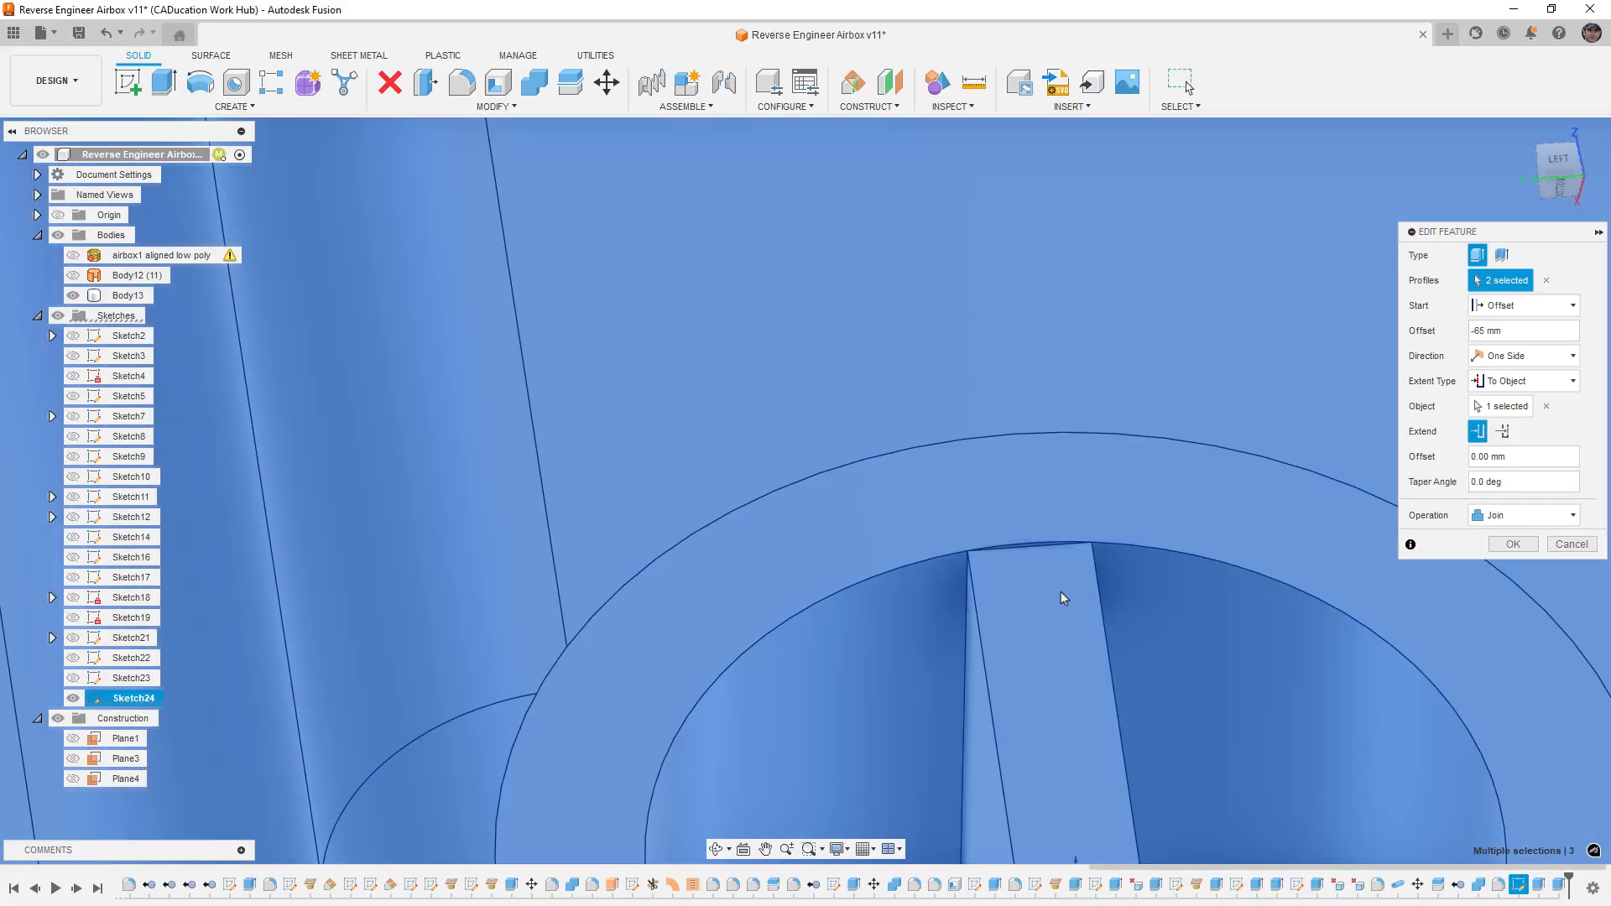
scroll(1064, 589, down, 5)
scroll(1087, 415, up, 6)
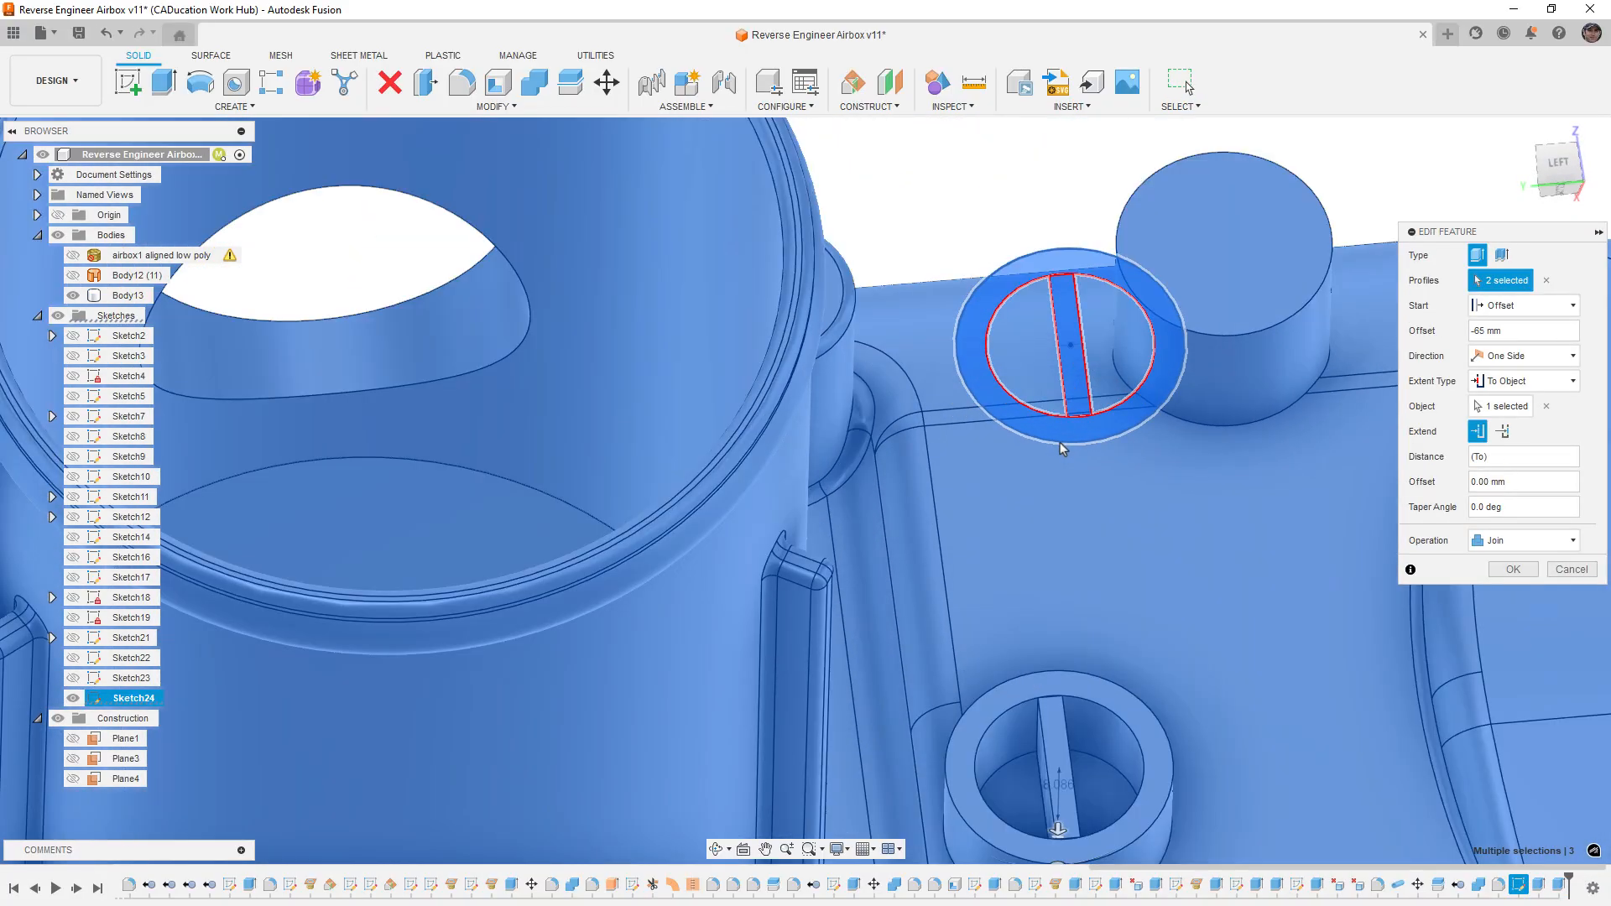
scroll(1086, 415, up, 5)
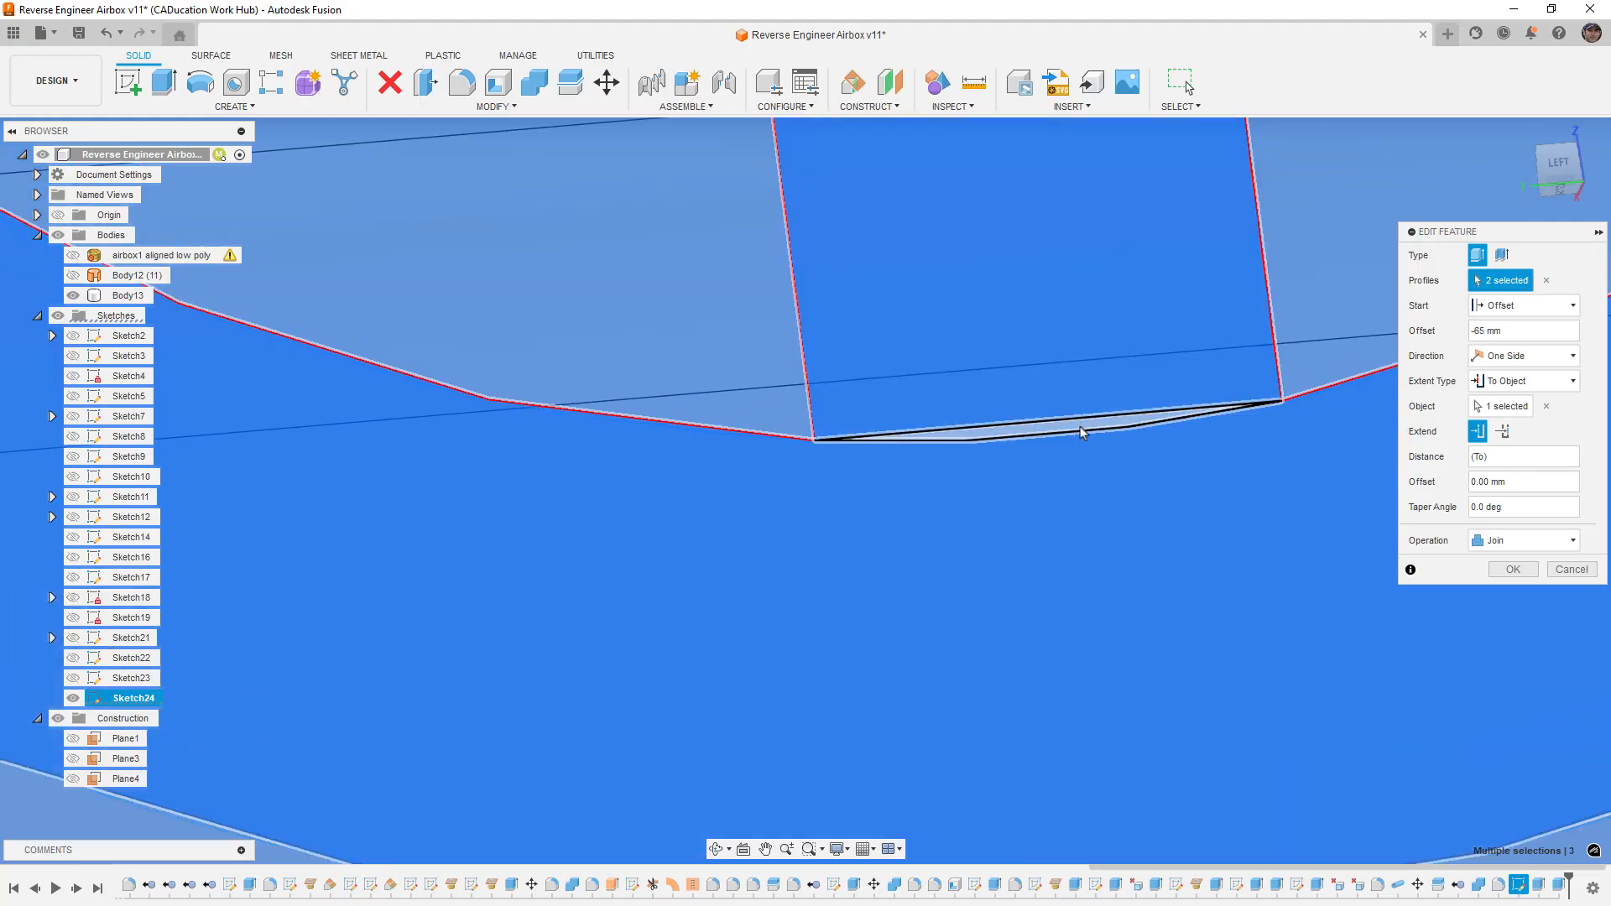
click(1080, 429)
scroll(1080, 430, down, 10)
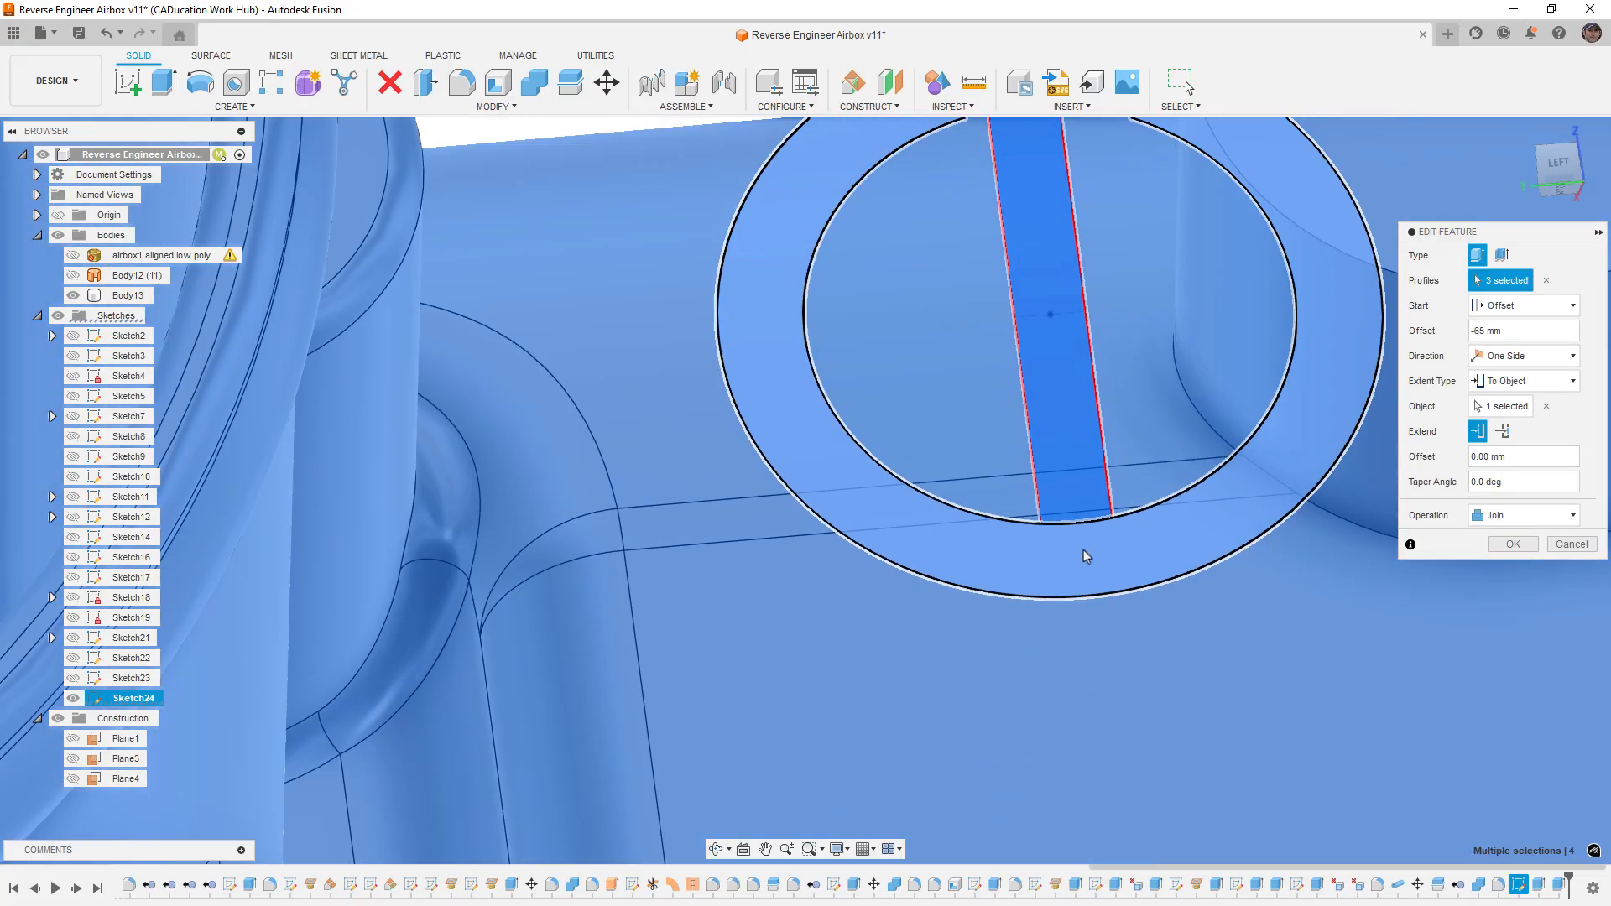
Step: Add the sliver profile at the crossbar's other end, finish editing the extrusion and hide Sketch24
scroll(1048, 356, up, 10)
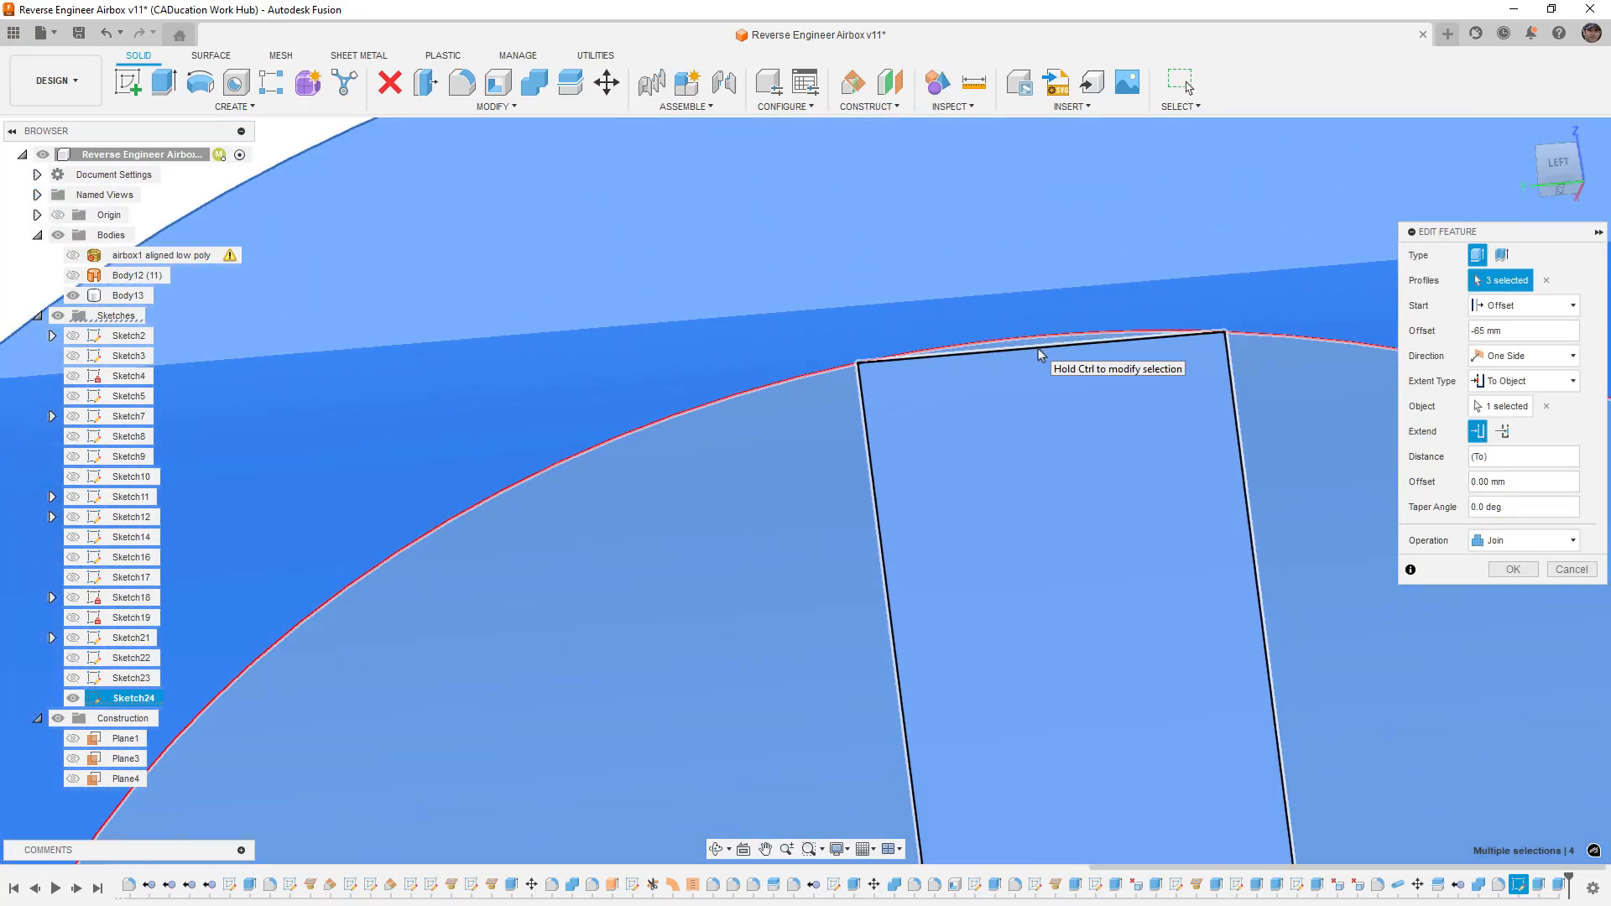
click(1037, 351)
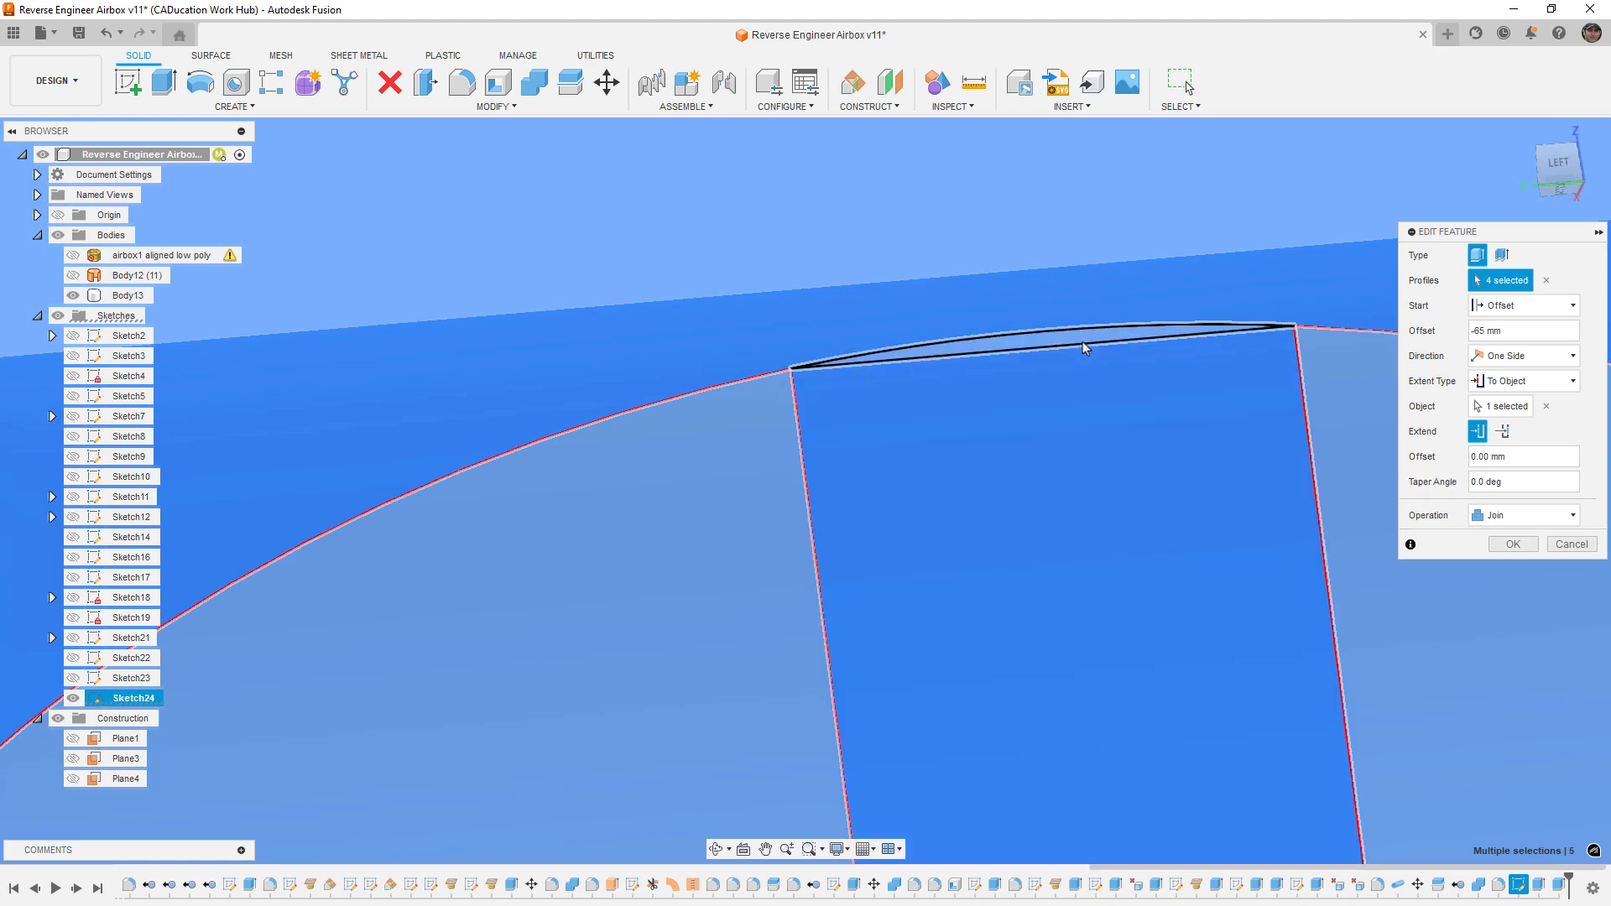
click(1513, 544)
scroll(967, 395, down, 3)
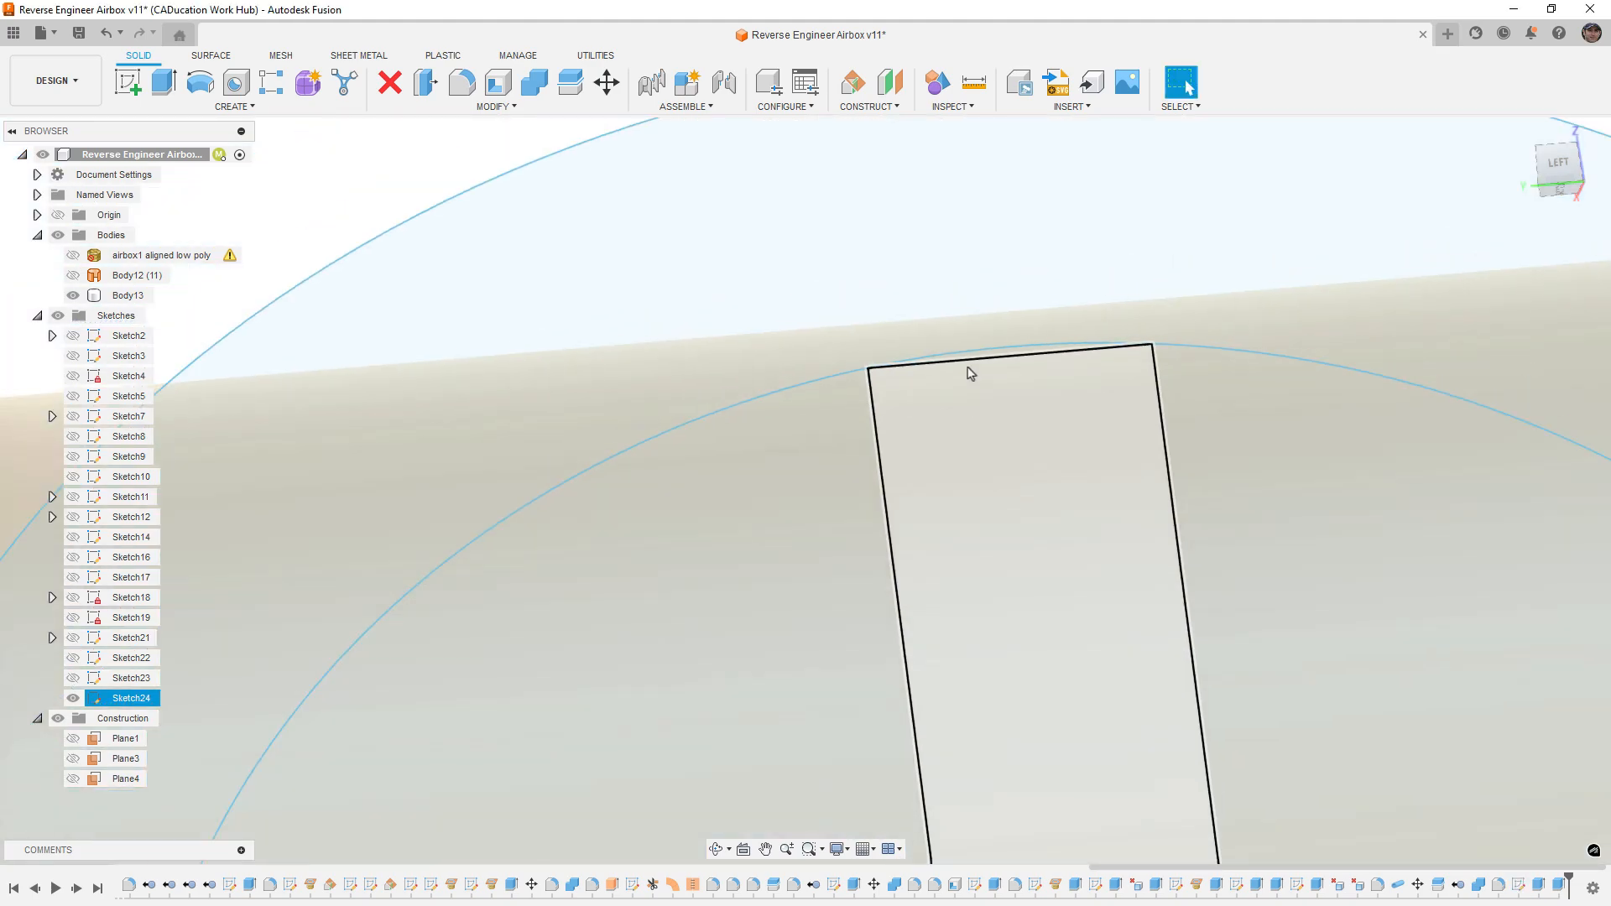
scroll(971, 373, down, 6)
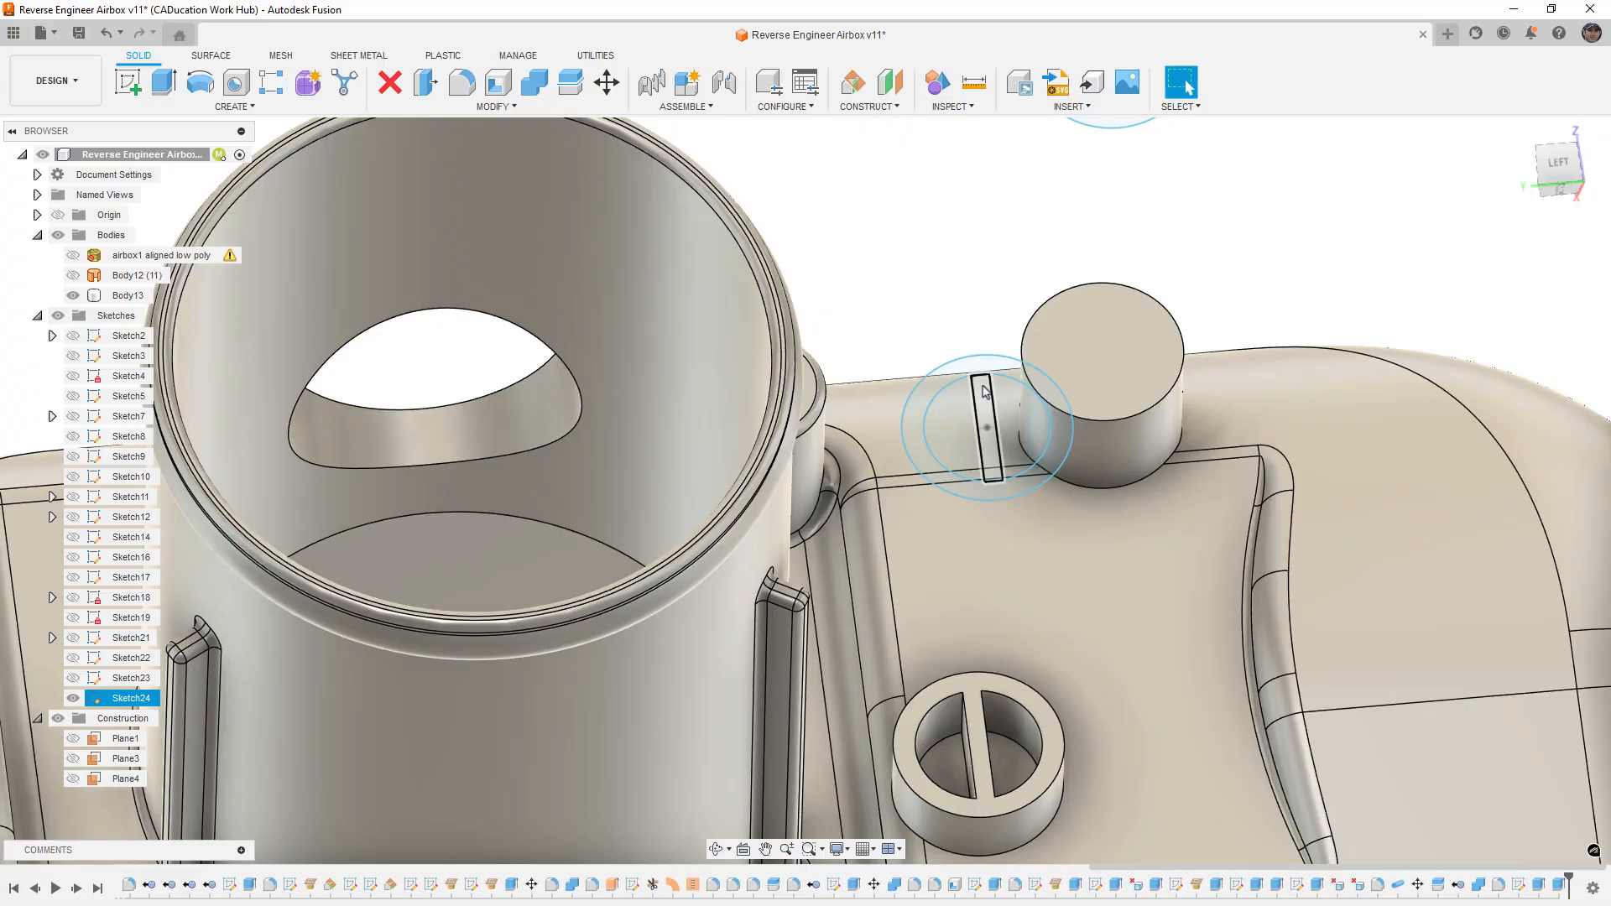
click(73, 697)
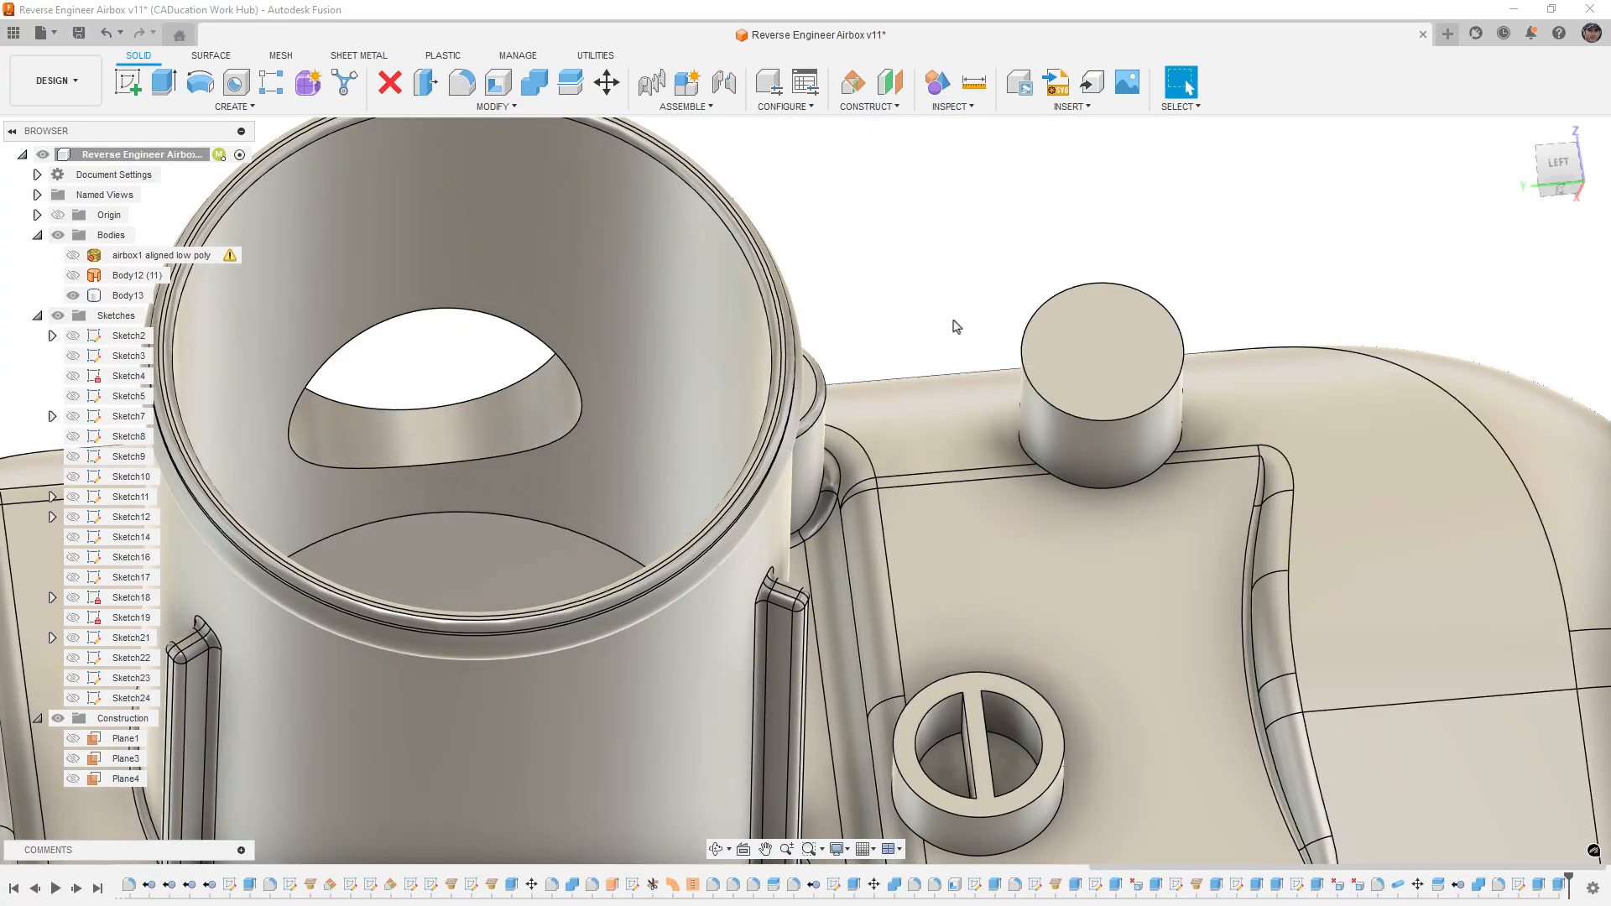
Step: Start a 1 mm fillet on the four vertical edges where the crossbar meets the boss's inner wall
key(f)
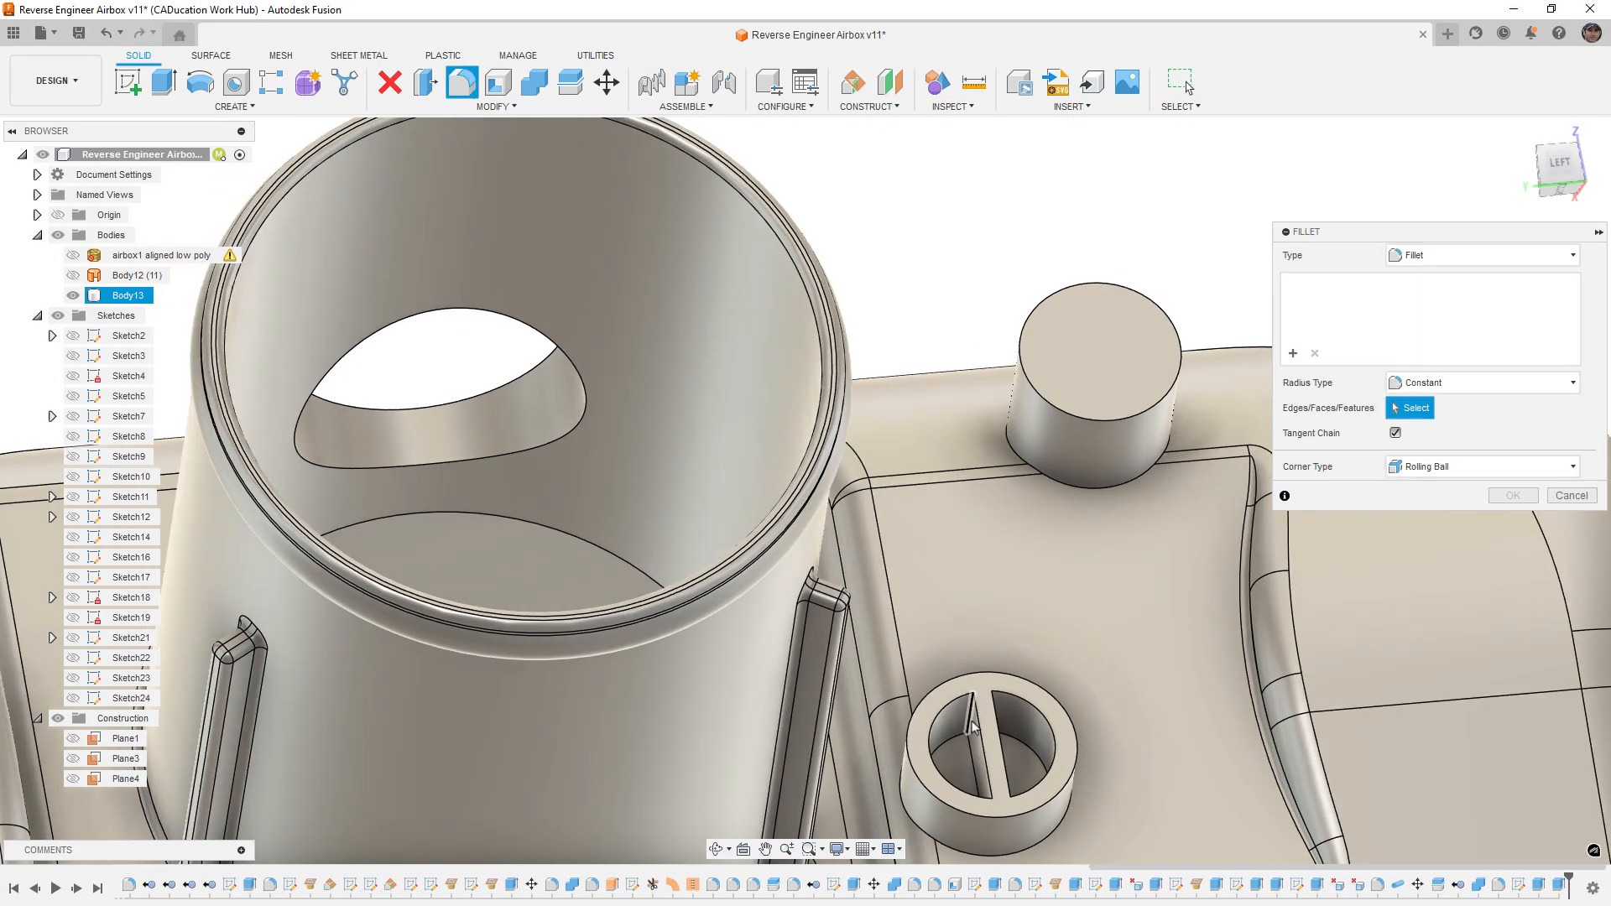
click(973, 726)
click(988, 719)
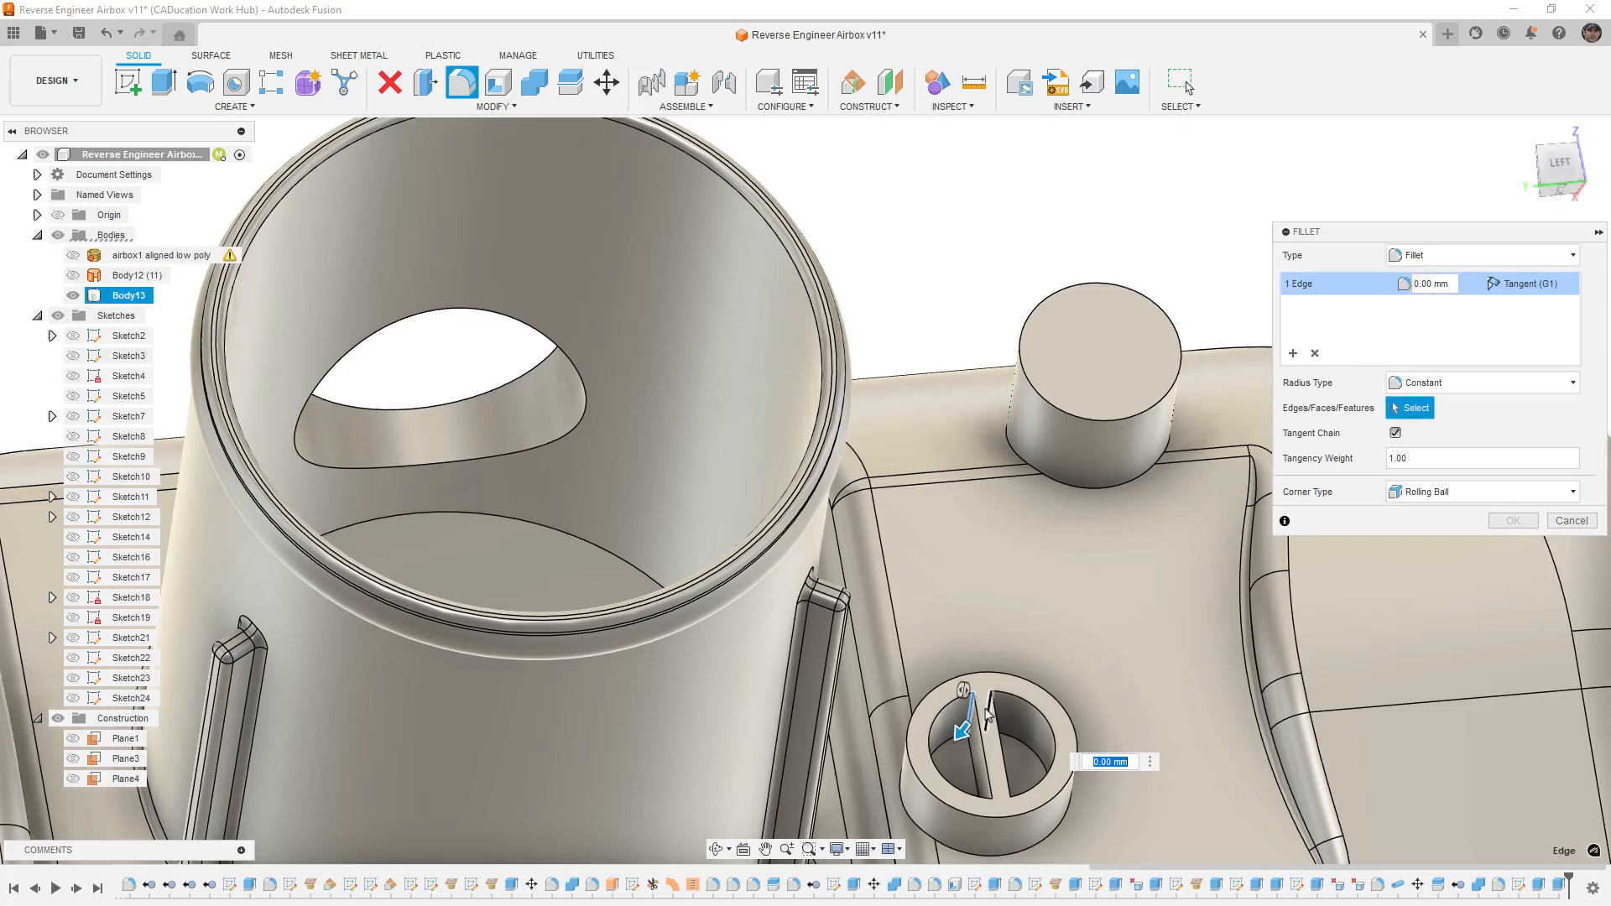
click(991, 809)
click(1007, 804)
text(1)
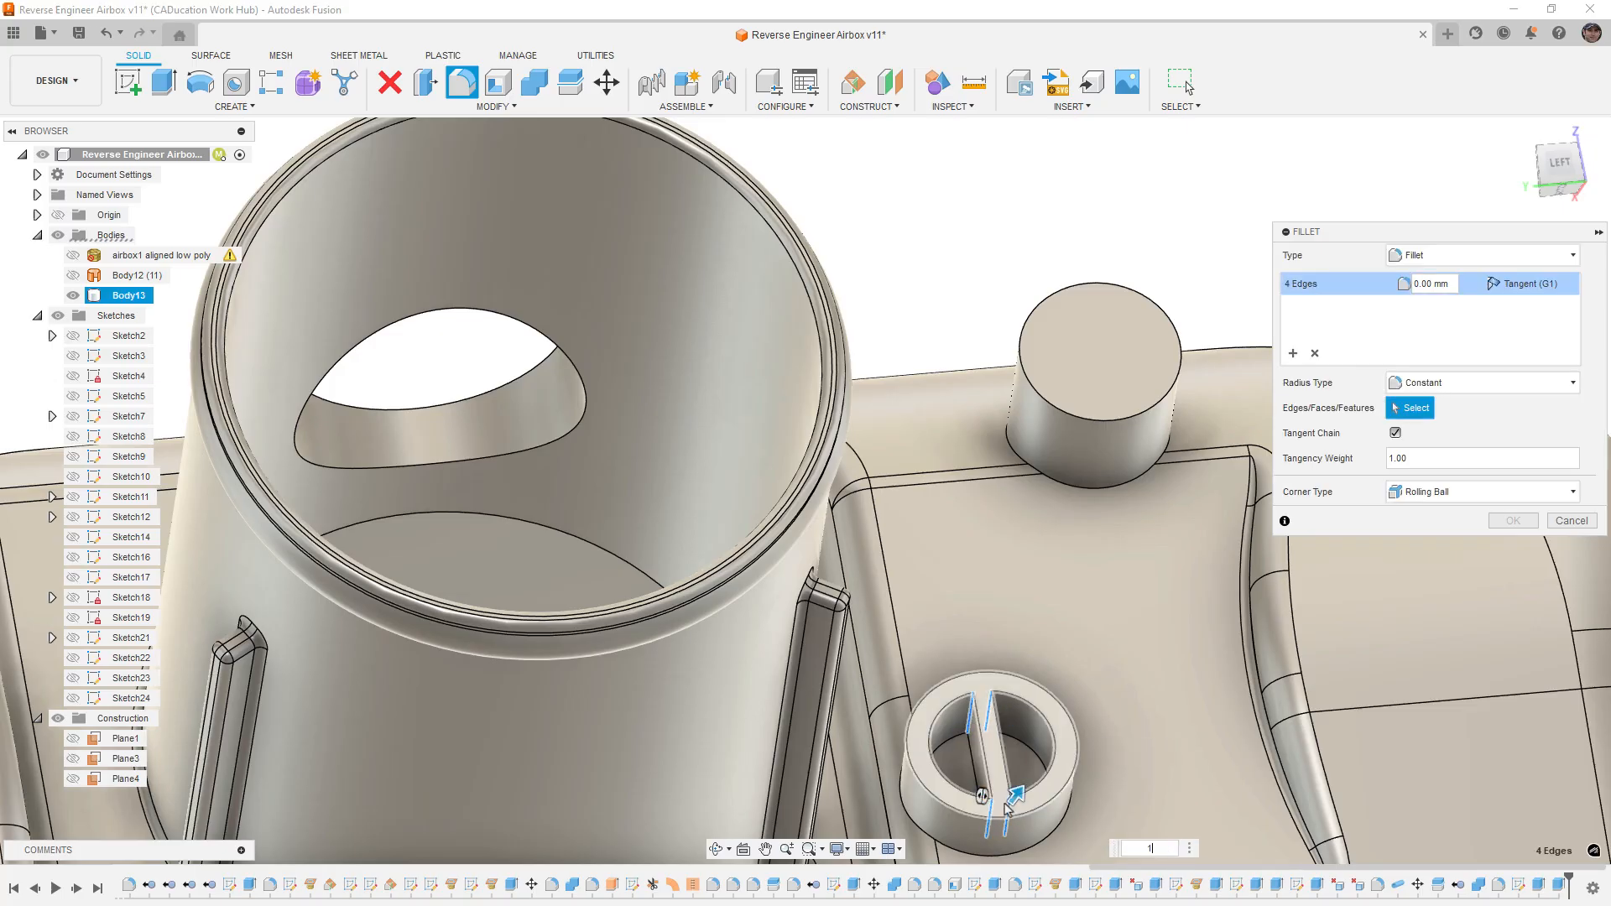
Step: Add the crossbar boss's outer base edge to the fillet and leave the pocket floor edges out of the selection
click(972, 760)
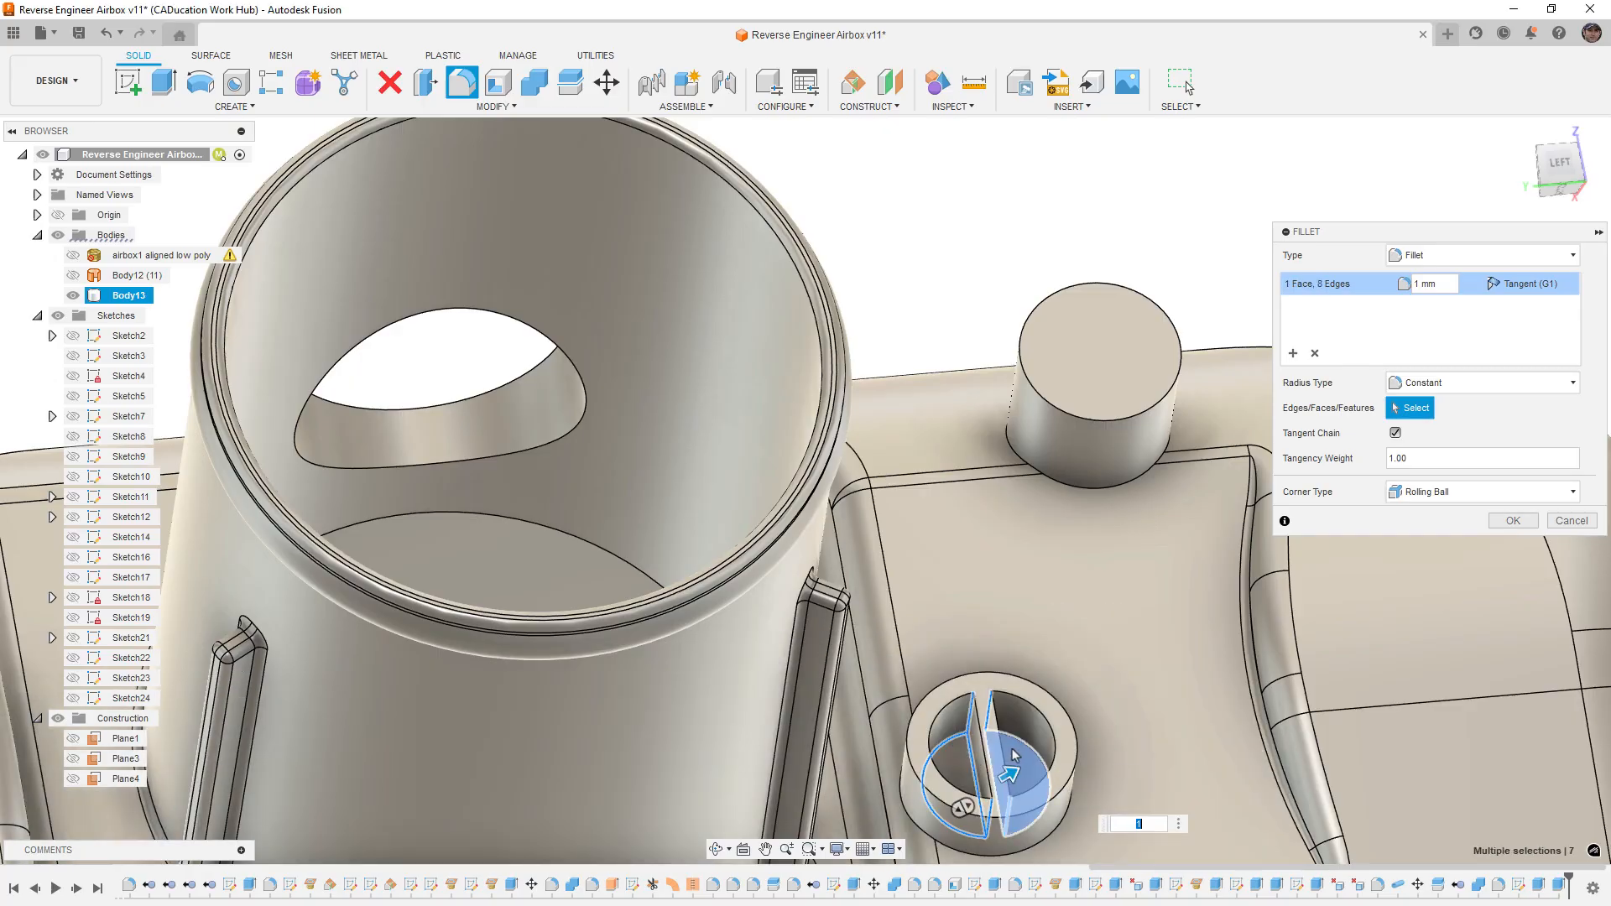
click(913, 831)
middle_drag(1017, 650, 952, 655)
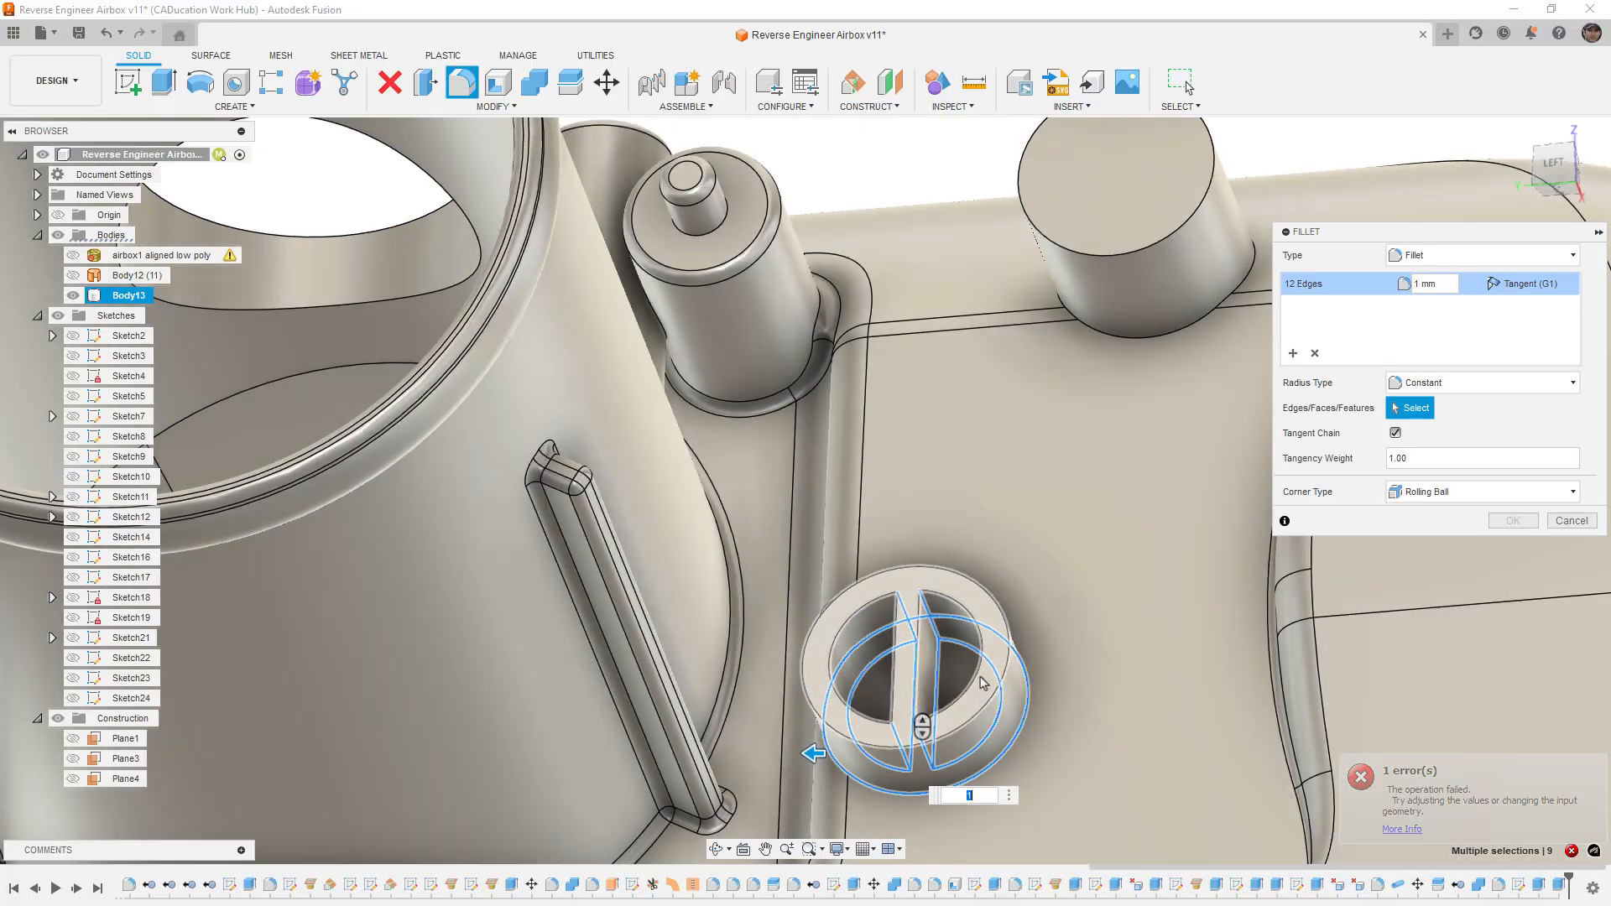
click(945, 665)
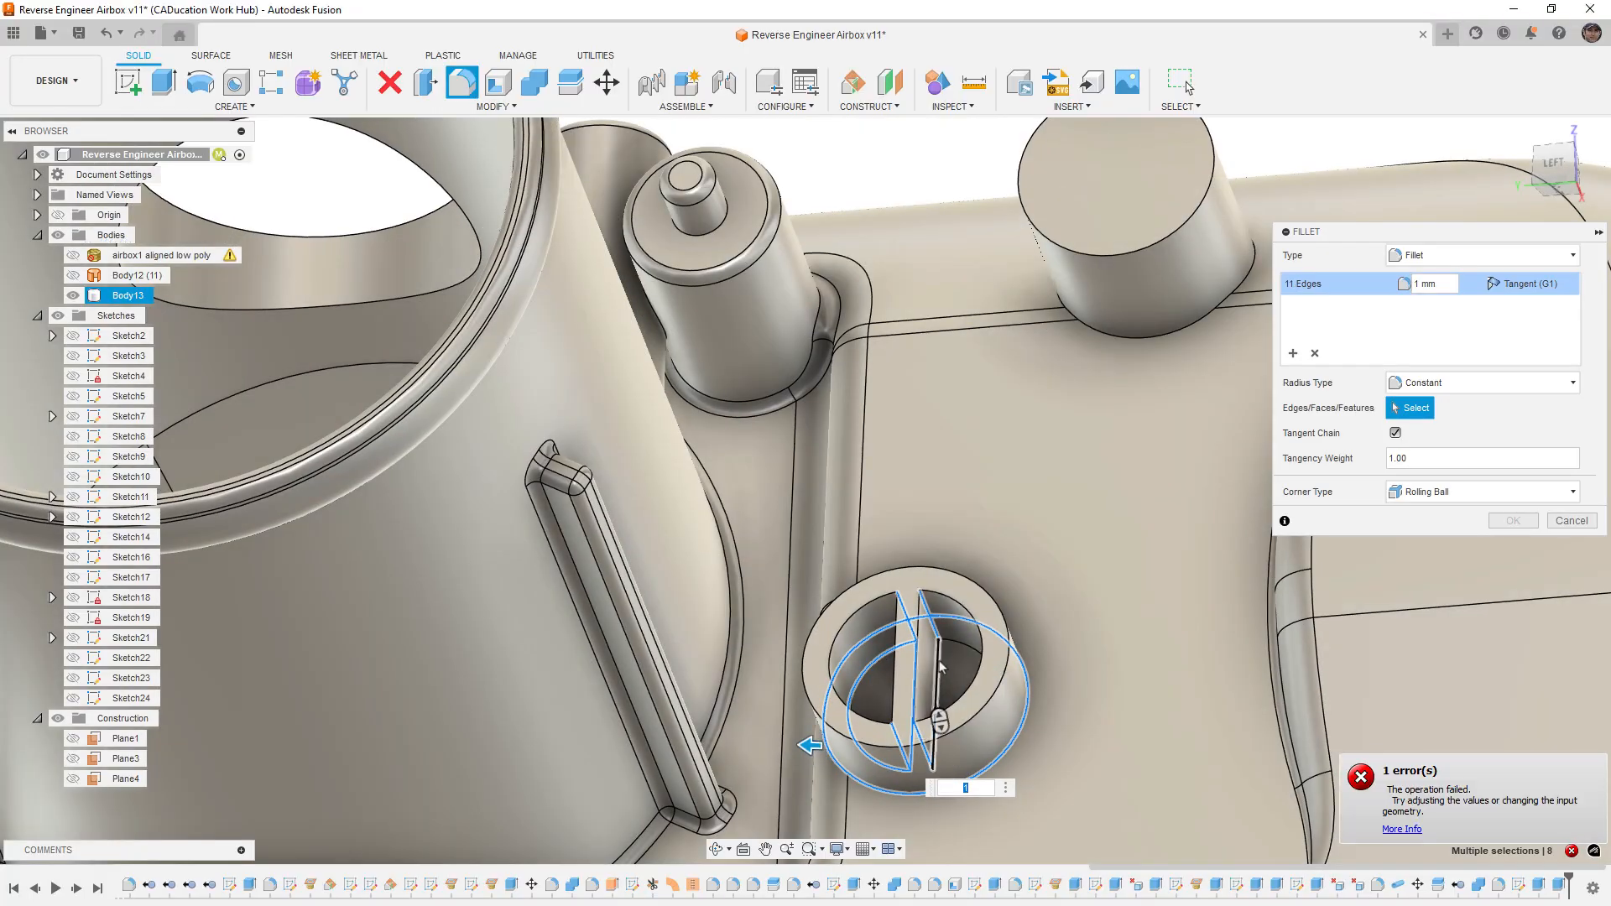
shift+middle_drag(915, 689, 934, 650)
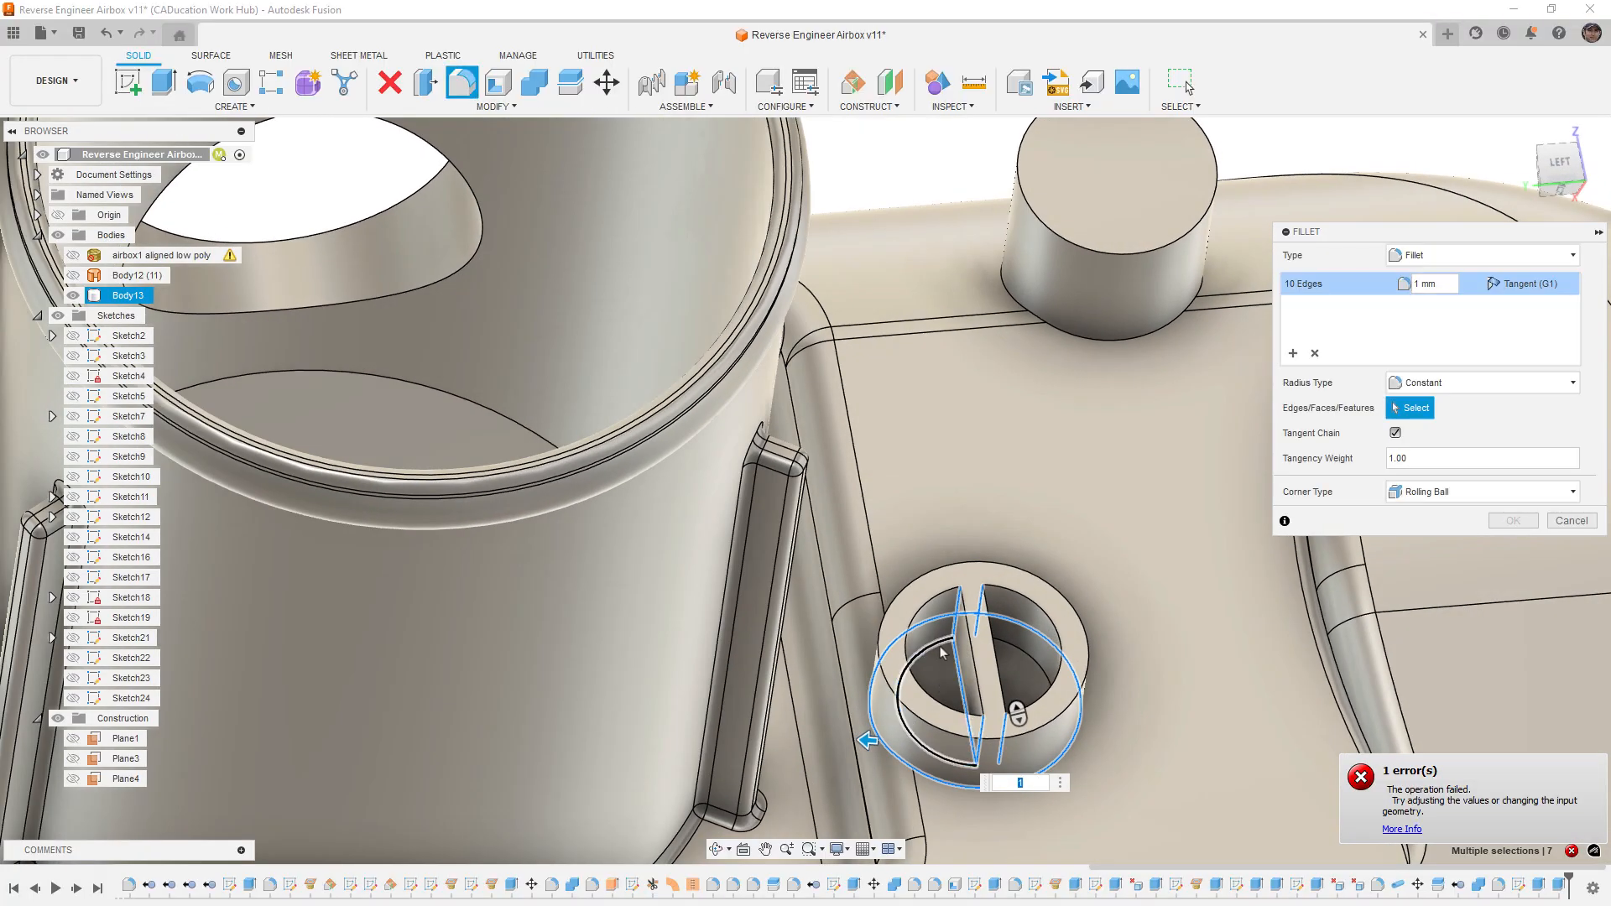
click(949, 656)
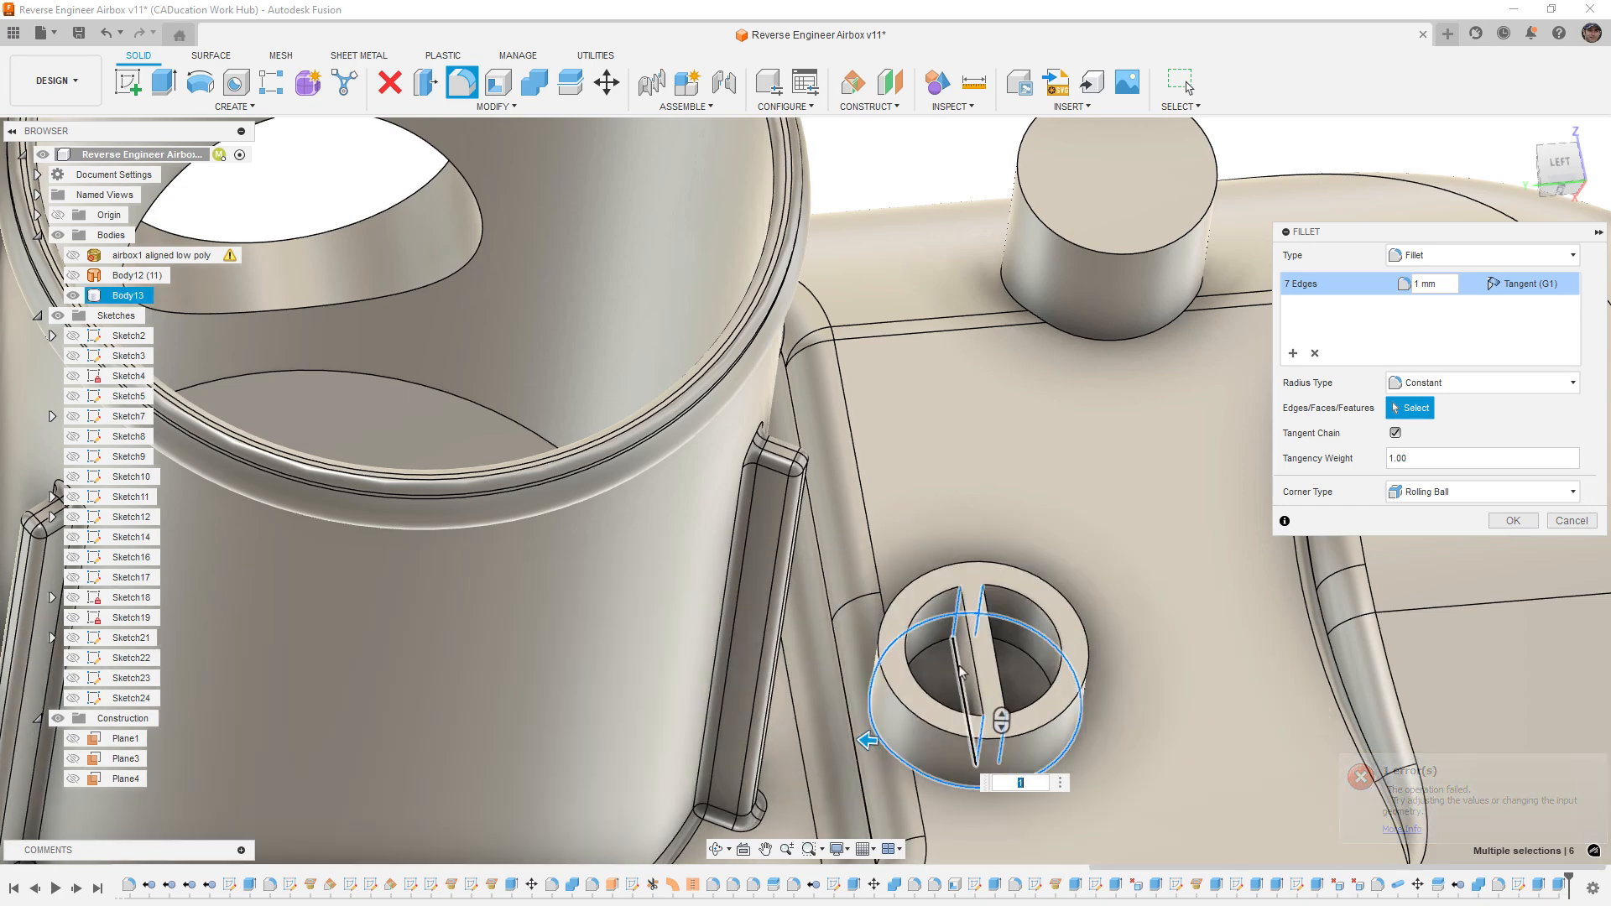
click(955, 639)
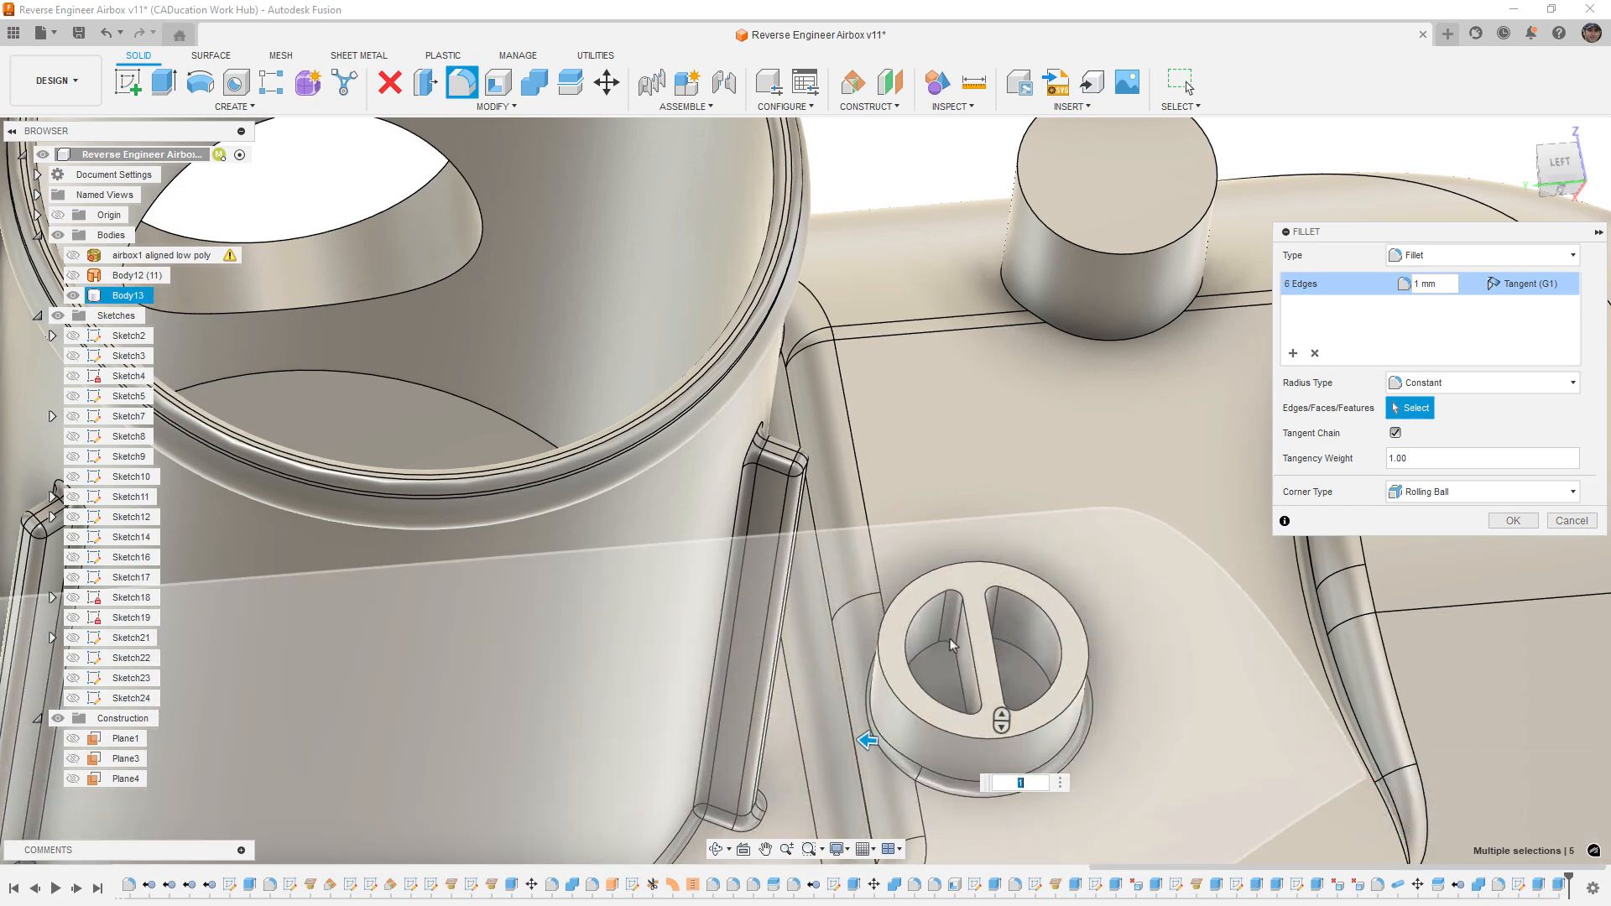
Step: Include the plain boss's base and top edges and the crossbar boss's outer top edge, and complete the 1 mm fillet
click(1079, 340)
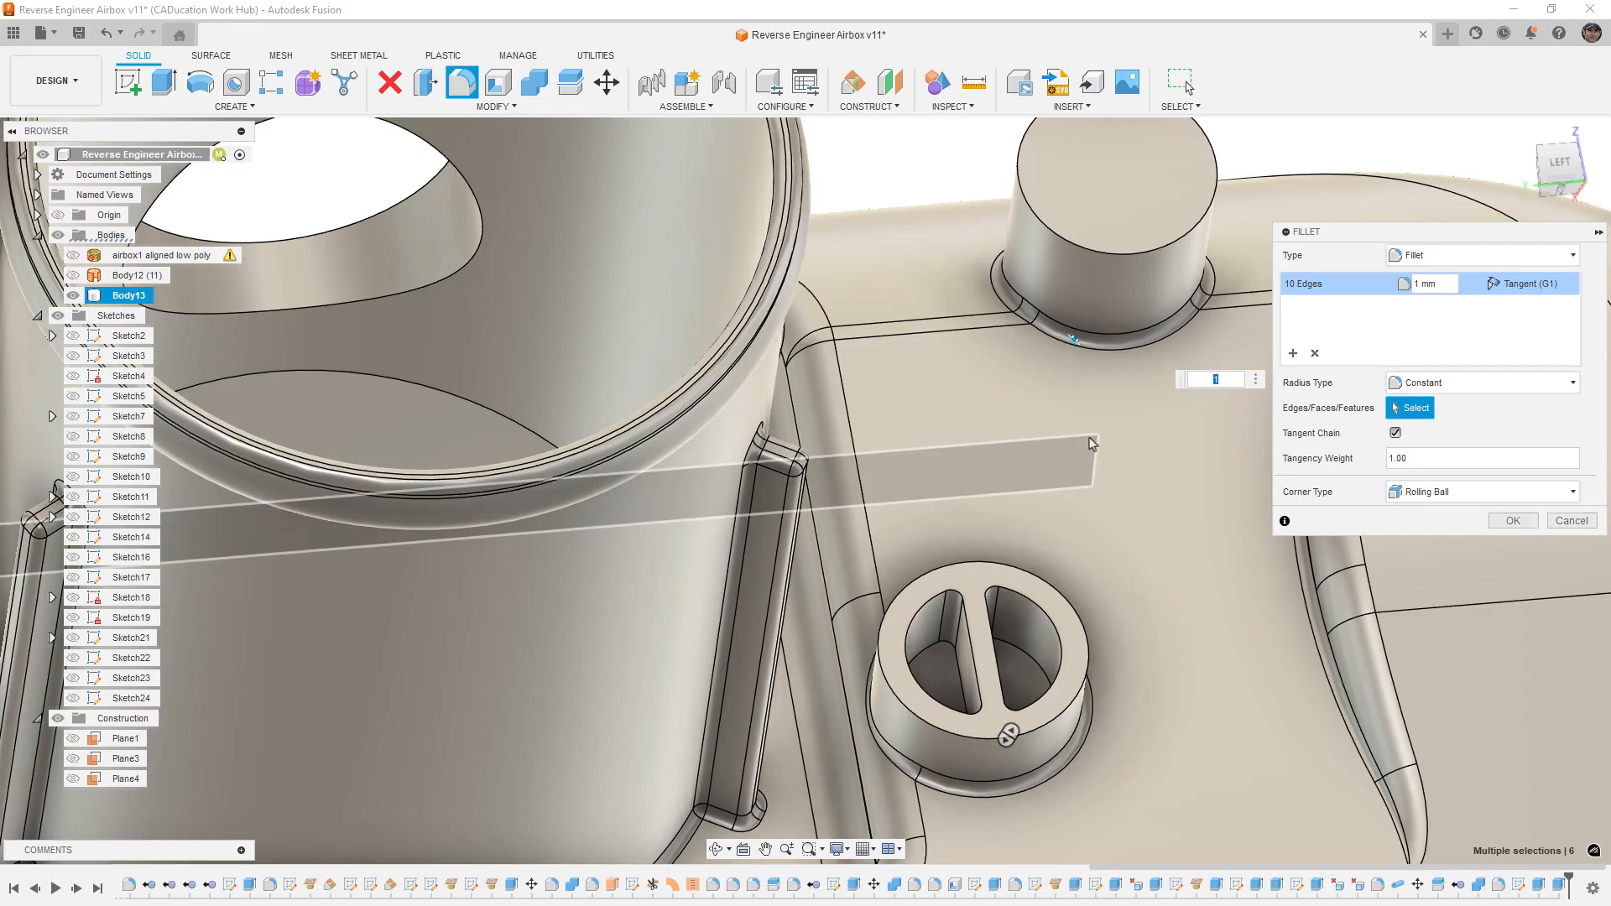
click(1183, 250)
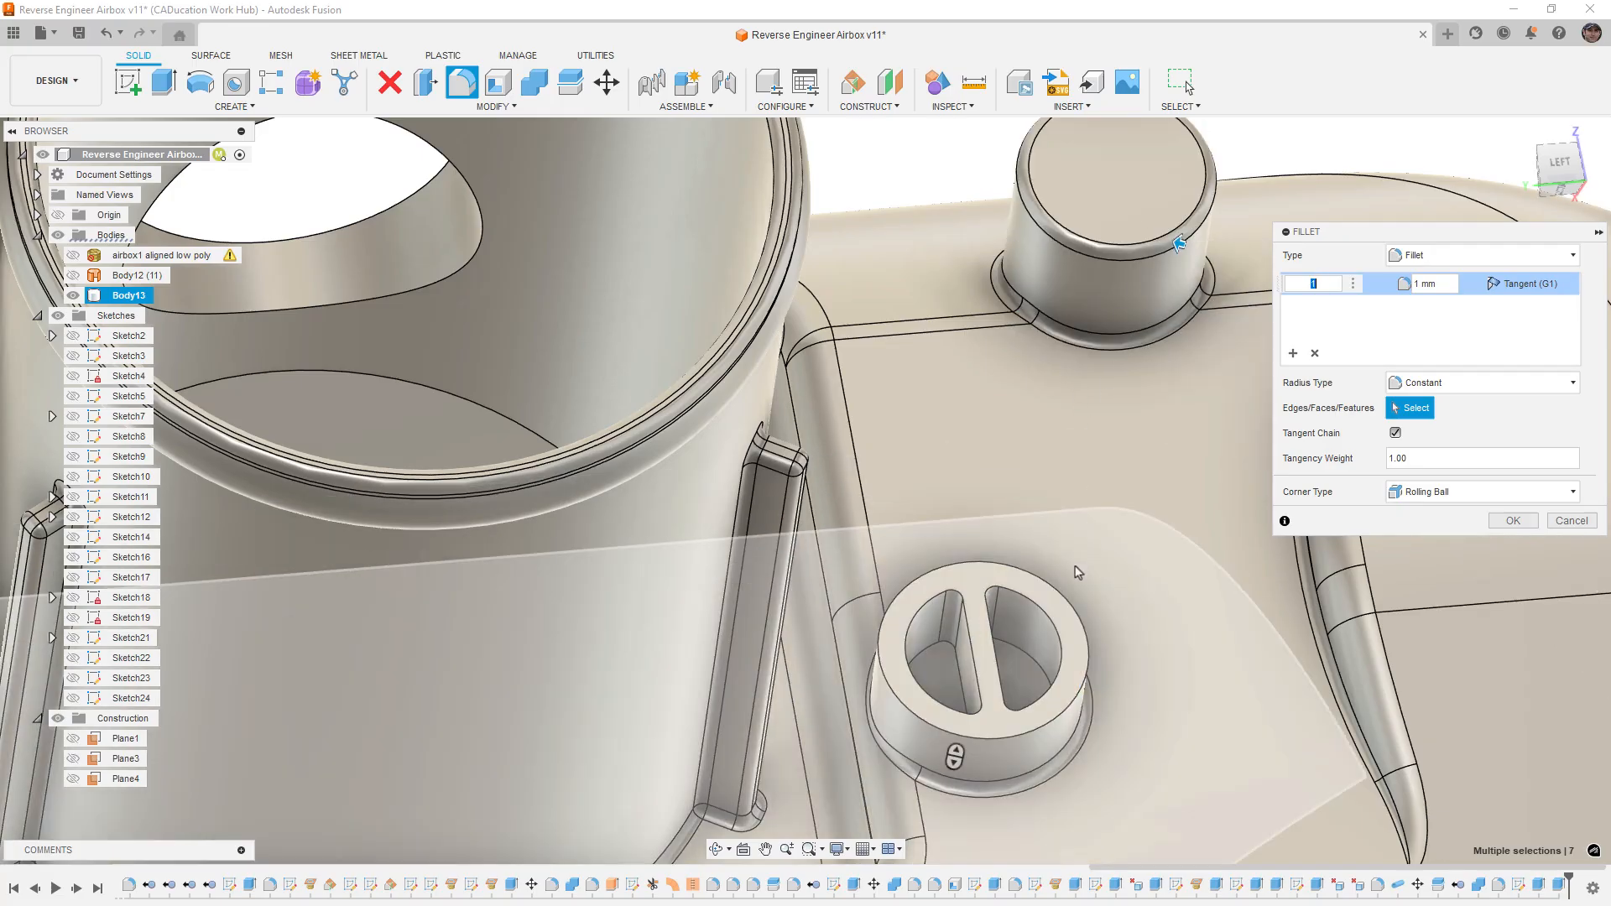
click(1062, 592)
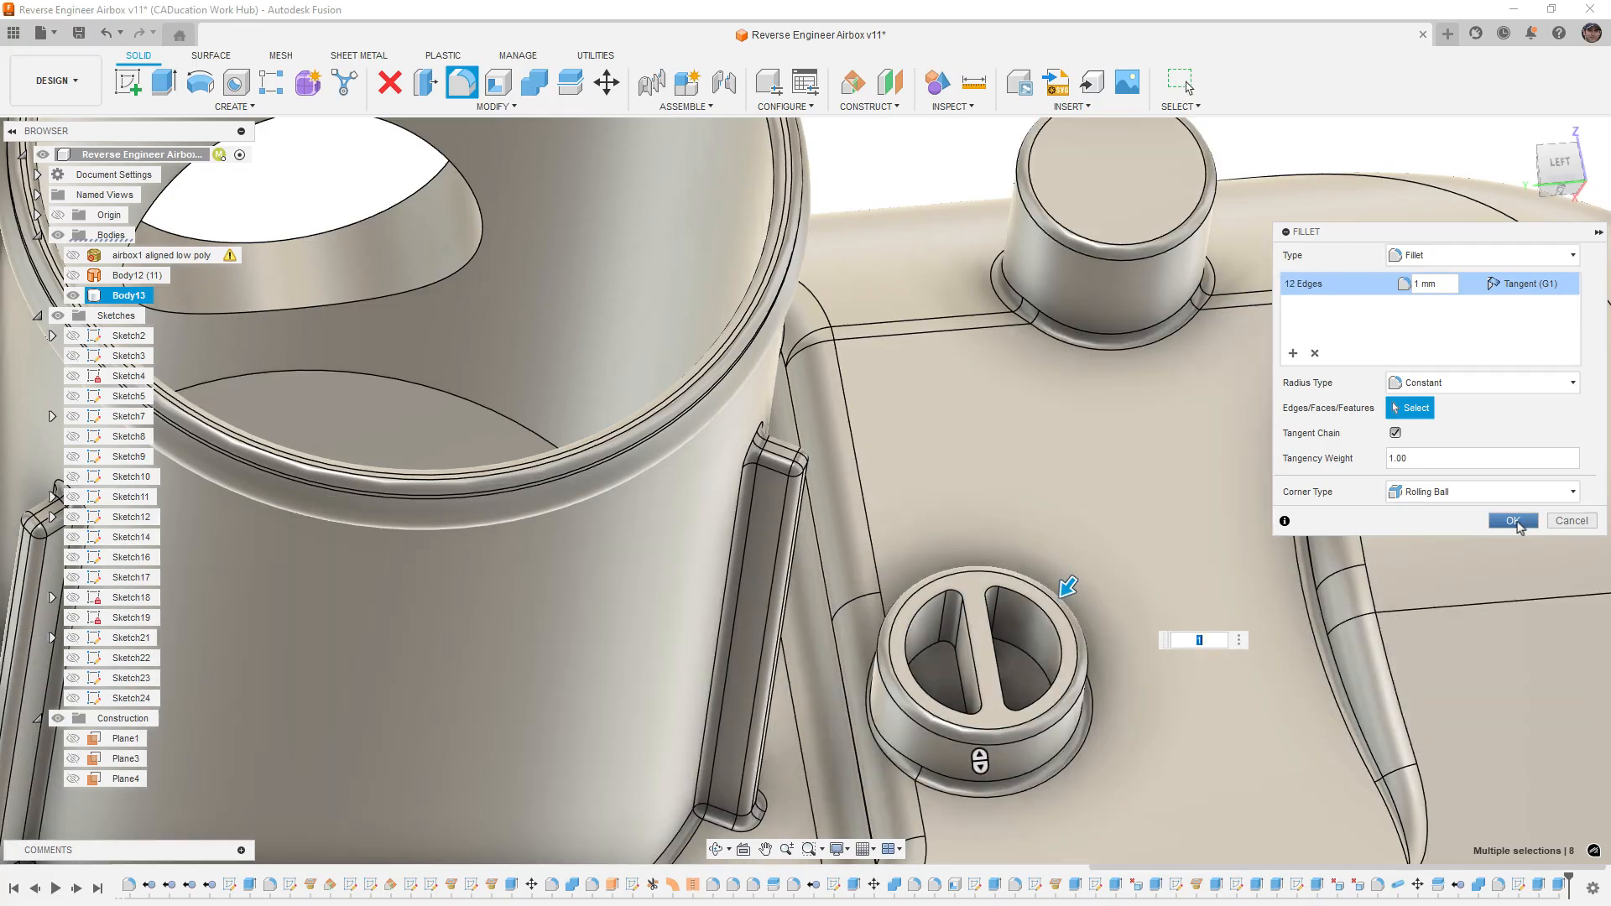
key(Return)
Step: Fillet the floor and top edge loops of both crossbar boss pockets with a 1 mm radius
key(f)
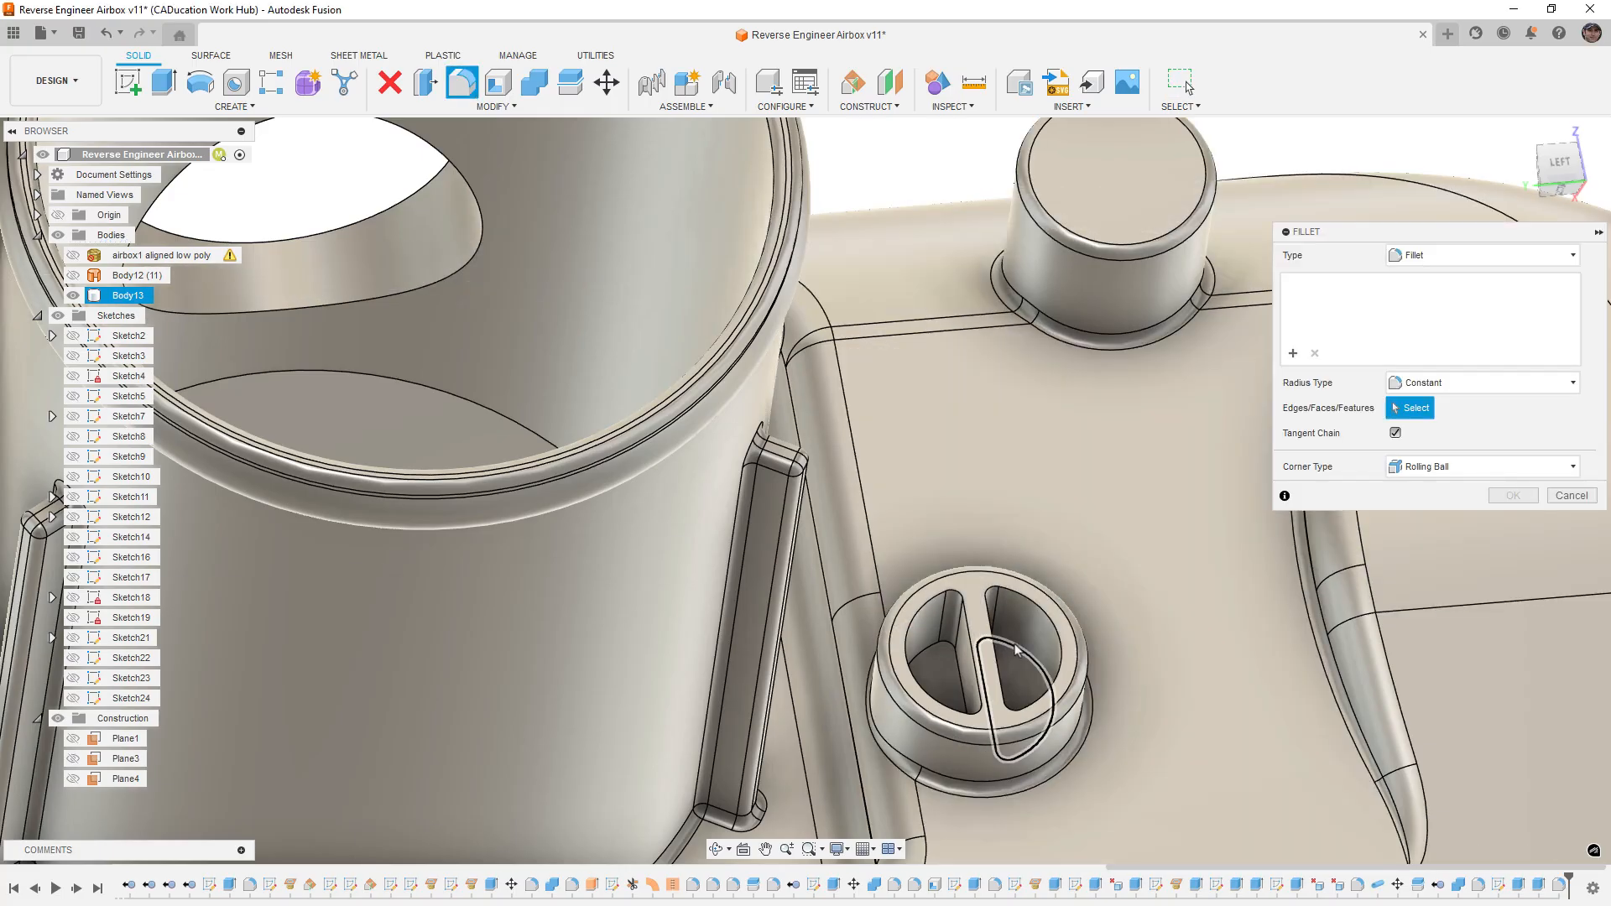
click(1015, 649)
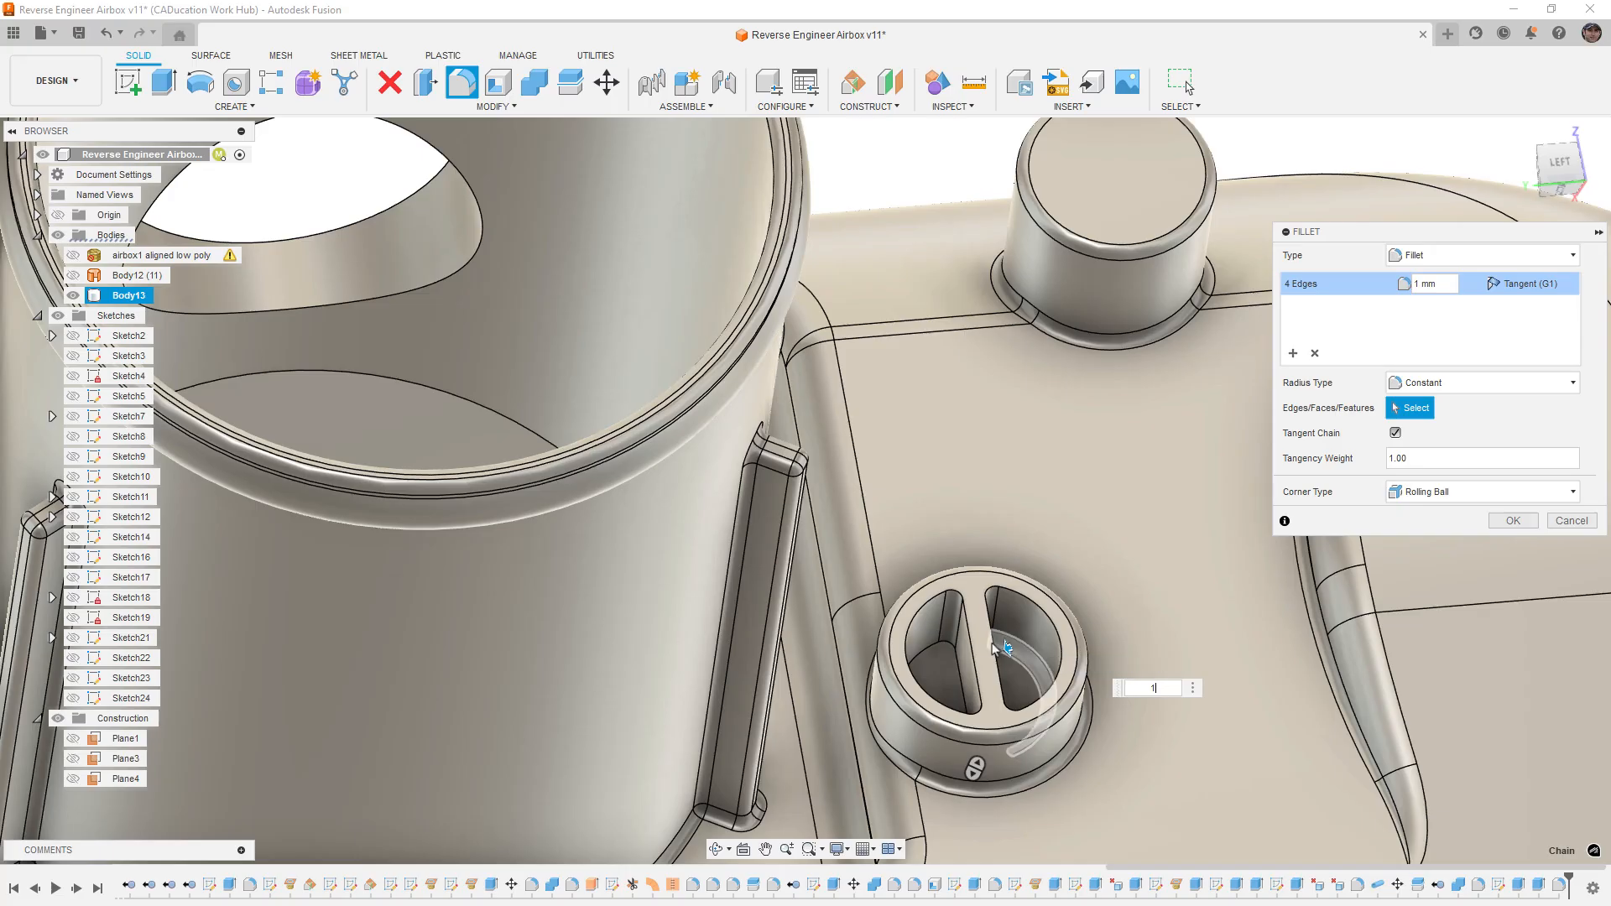
click(952, 656)
shift+middle_drag(944, 663, 894, 663)
click(892, 639)
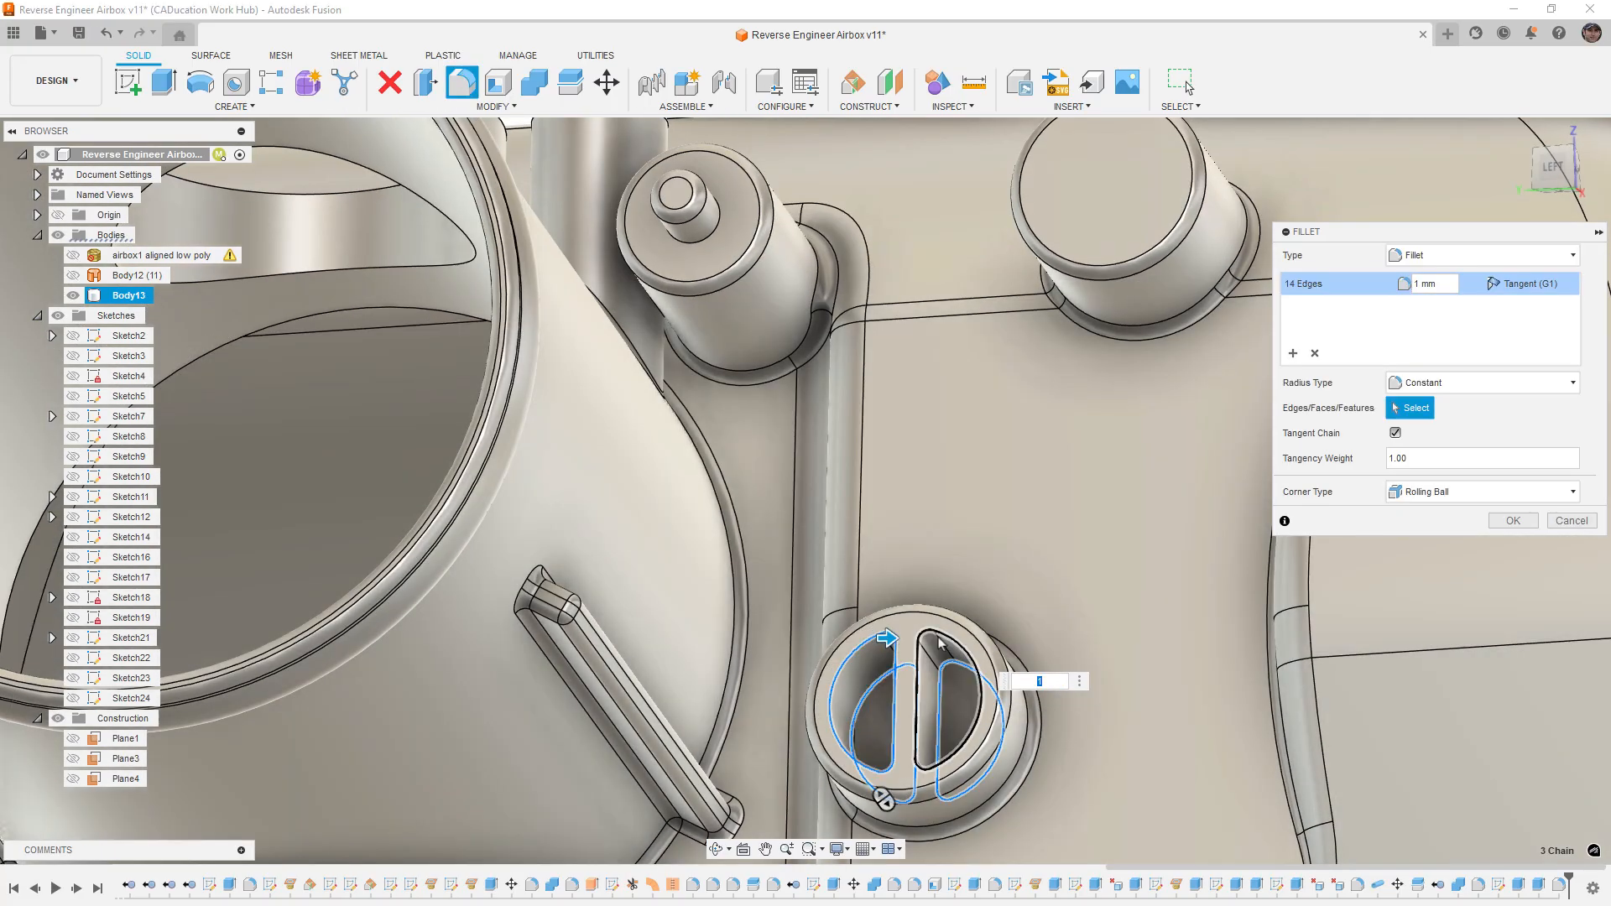
click(933, 634)
scroll(1053, 579, down, 2)
shift+middle_drag(1055, 583, 1064, 543)
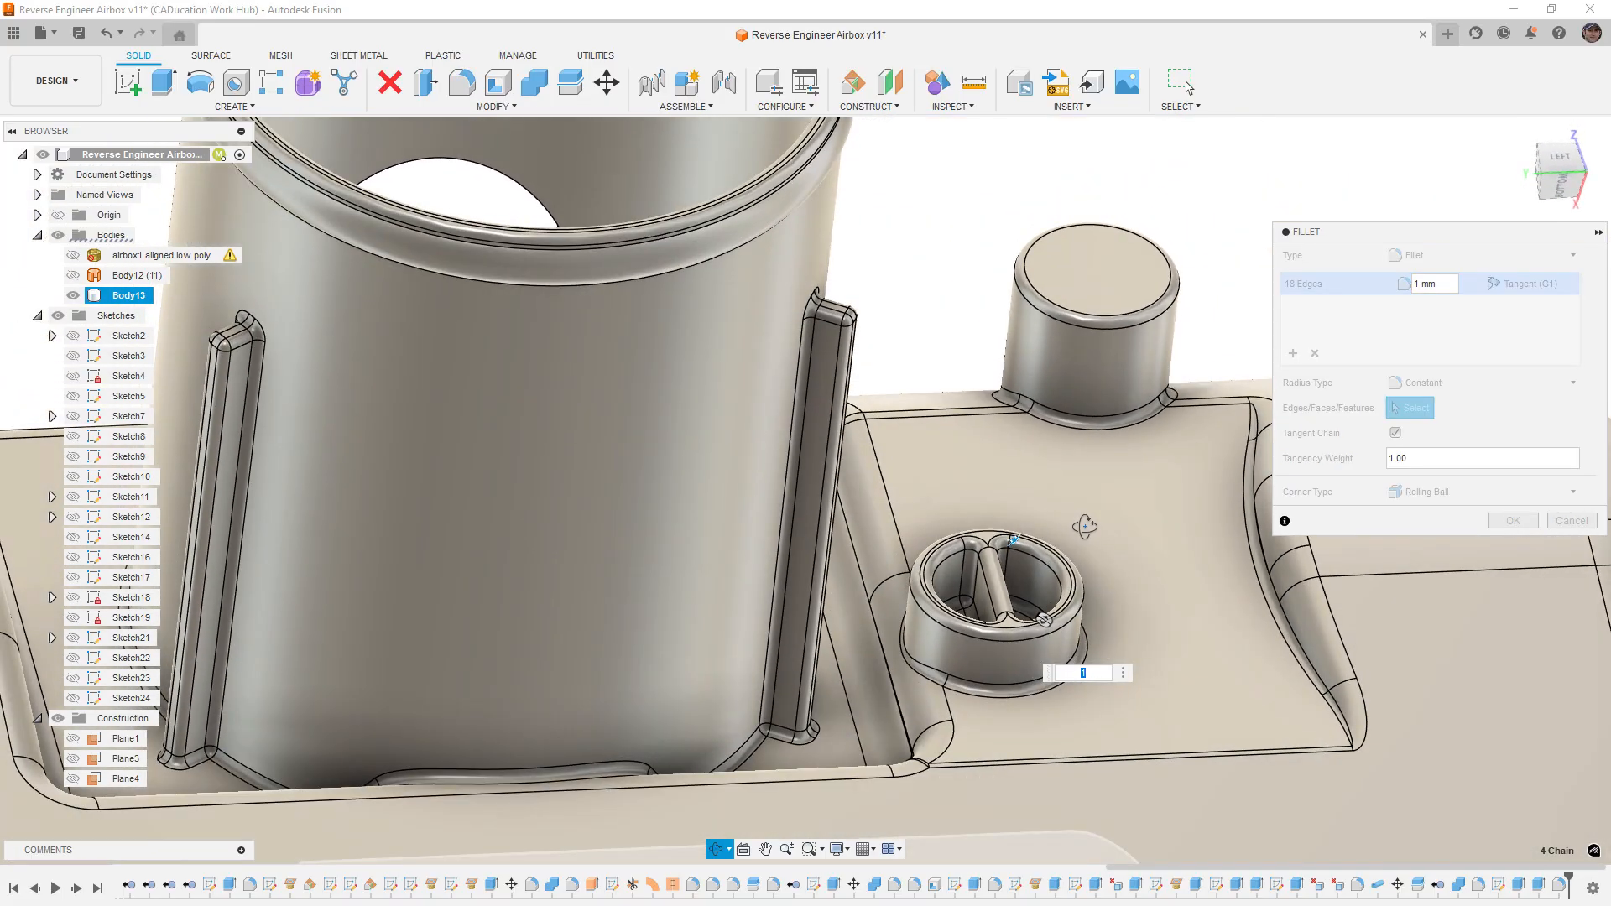
click(1525, 524)
Step: Show the airbox1 aligned low poly scan mesh over Body13 to compare the bosses
scroll(1082, 527, down, 5)
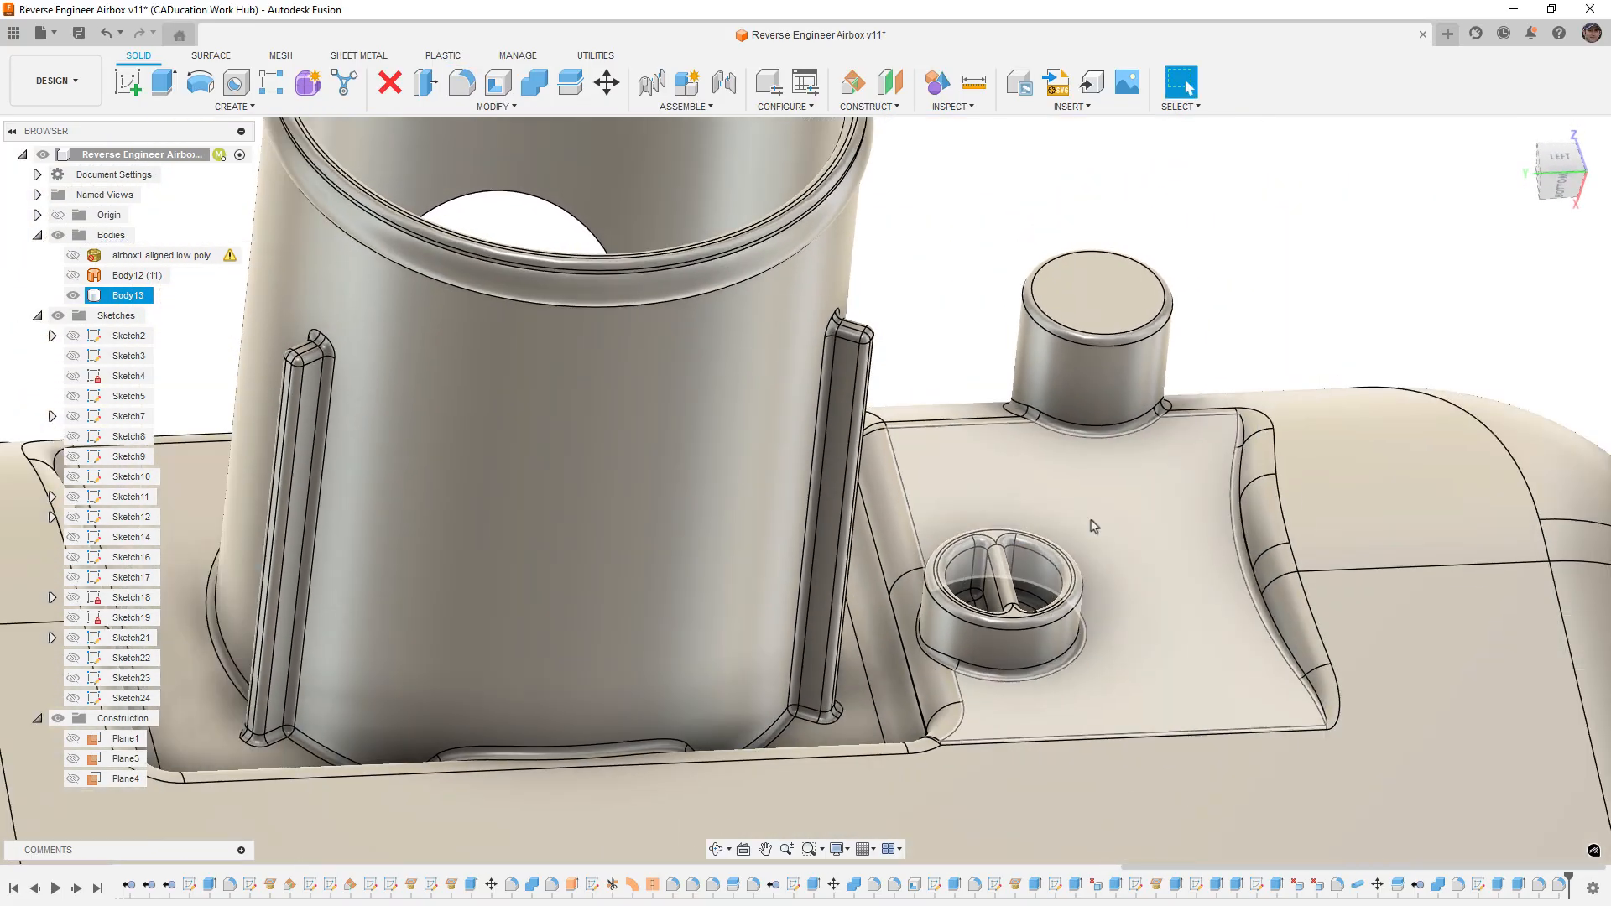
shift+middle_drag(1064, 530, 1002, 644)
click(1183, 84)
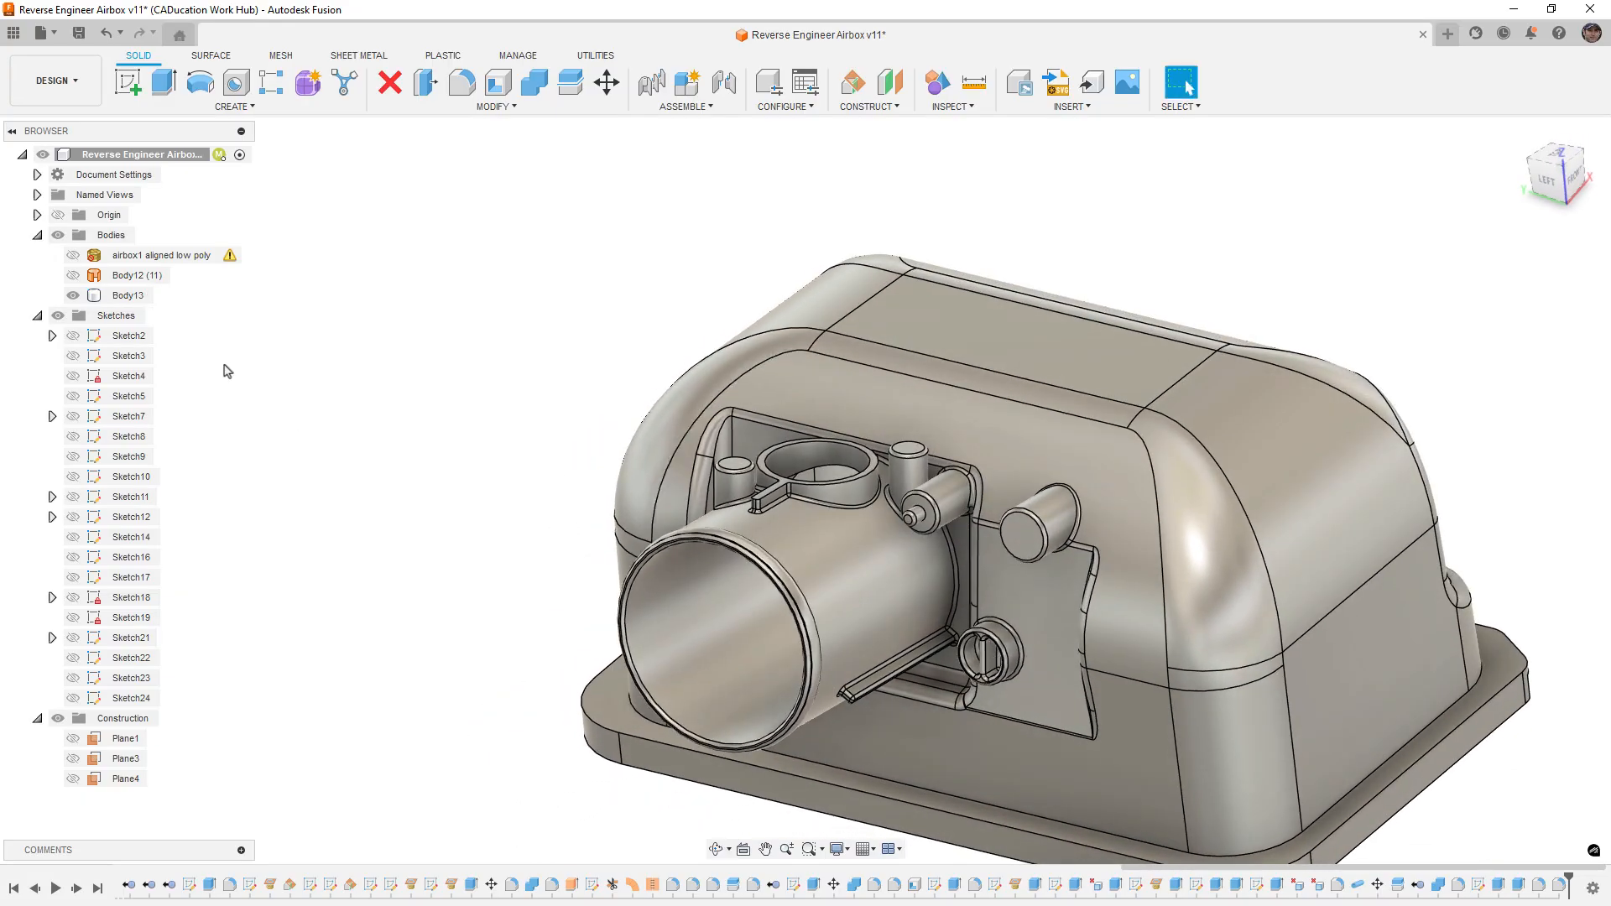
click(73, 256)
scroll(695, 422, down, 3)
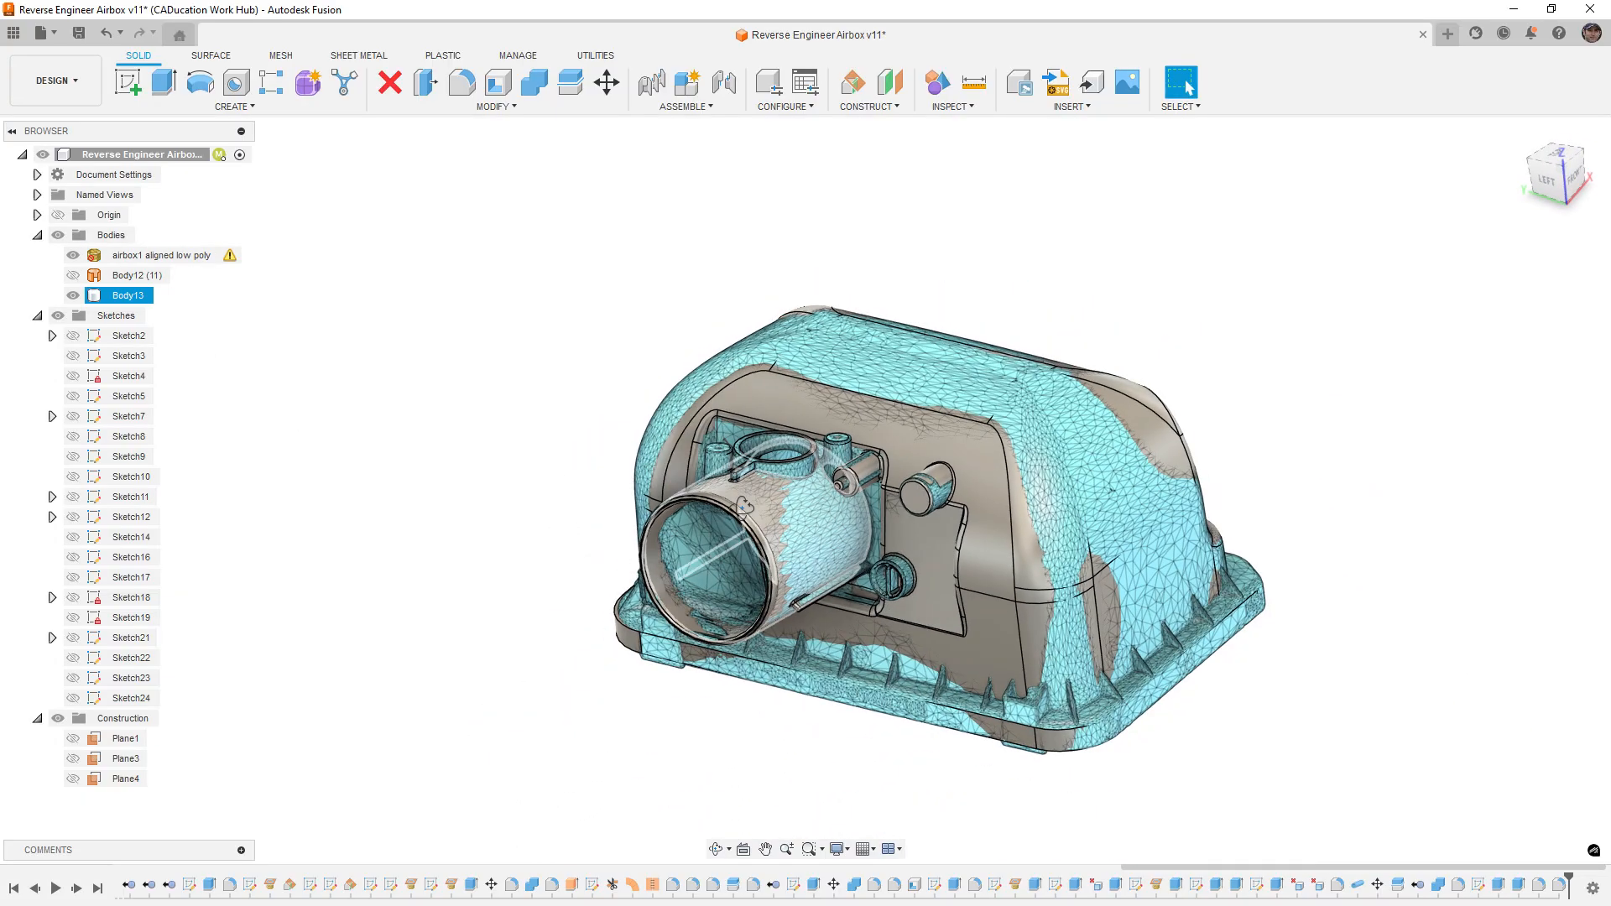
shift+middle_drag(752, 478, 873, 537)
scroll(882, 525, up, 6)
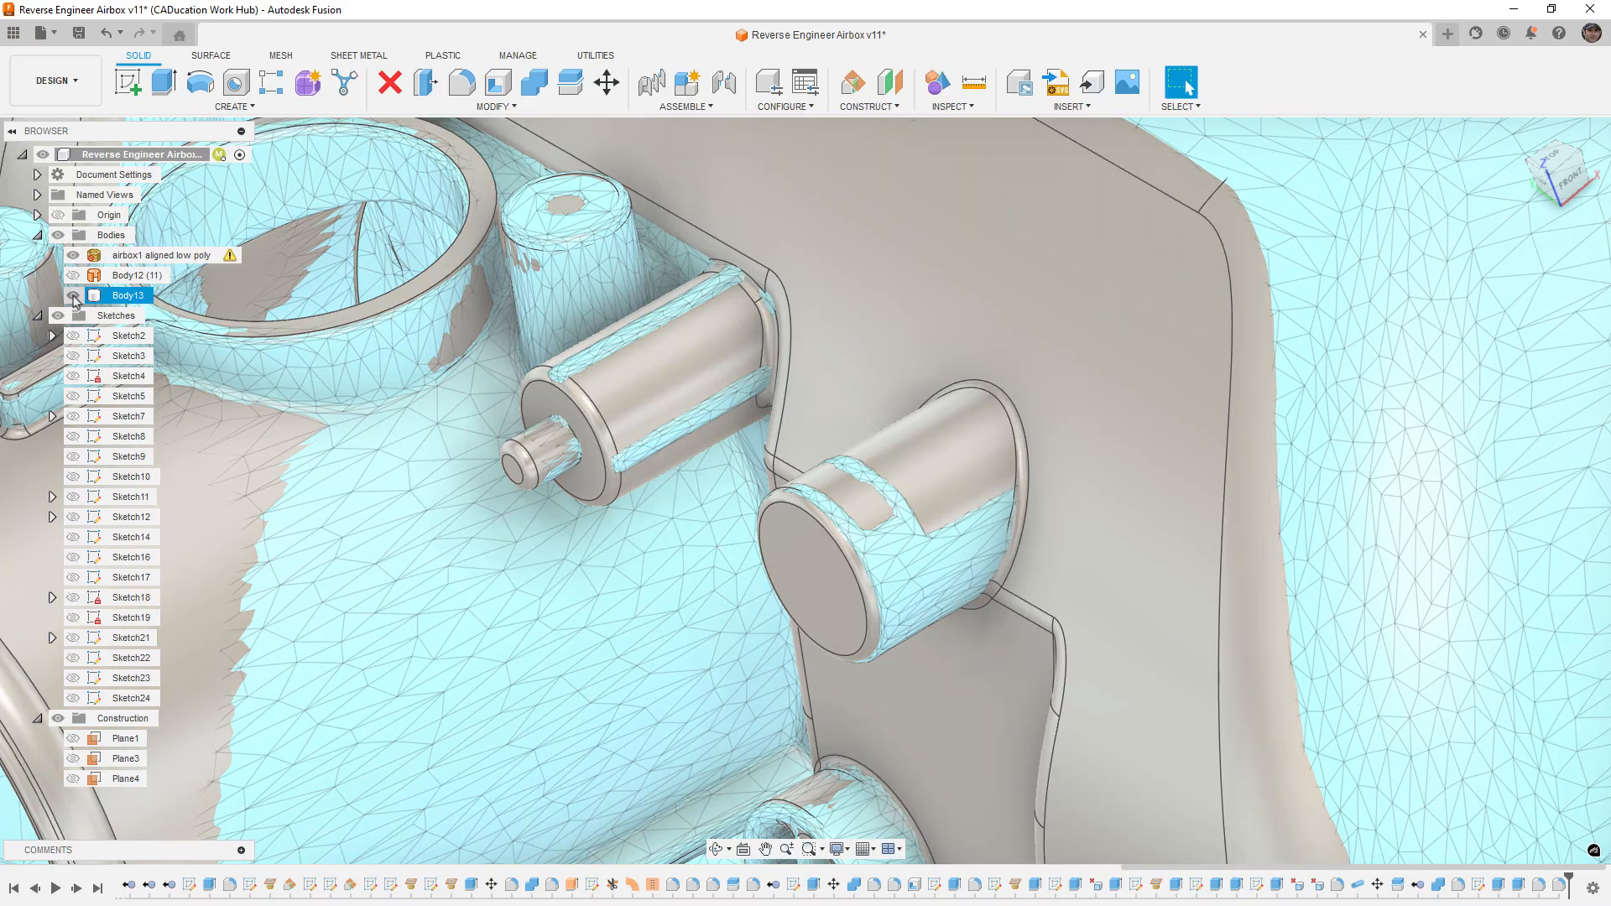
Step: Hide Body13 to examine the scanned boss details on the mesh, and show the body again
click(73, 296)
shift+middle_drag(910, 553, 893, 665)
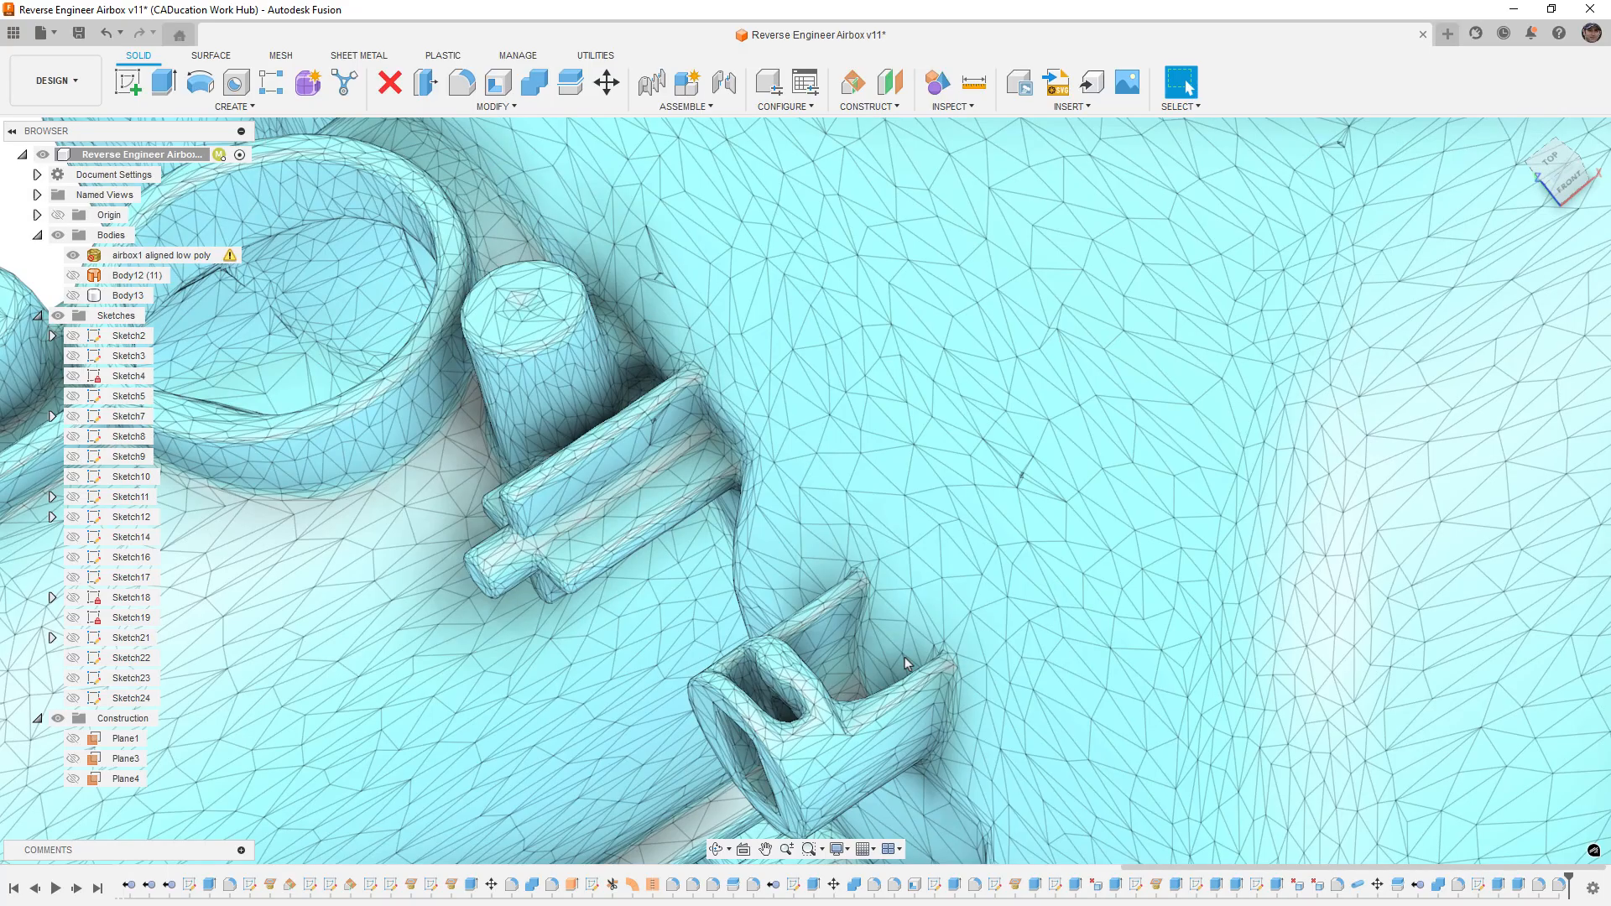
scroll(904, 657, down, 5)
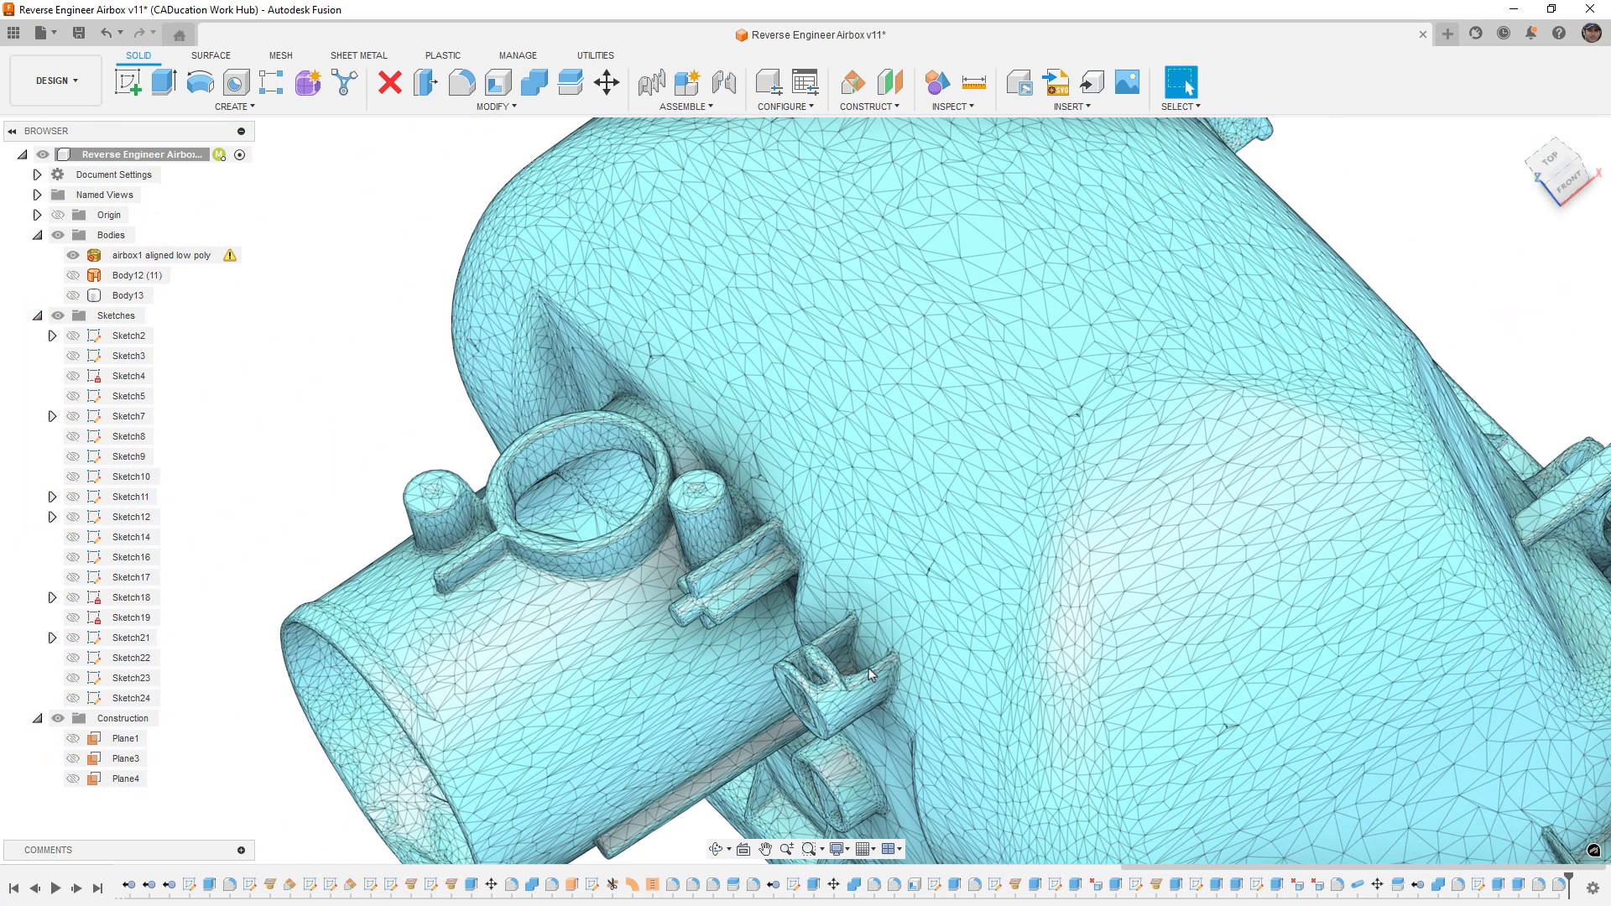
shift+middle_drag(869, 674, 944, 647)
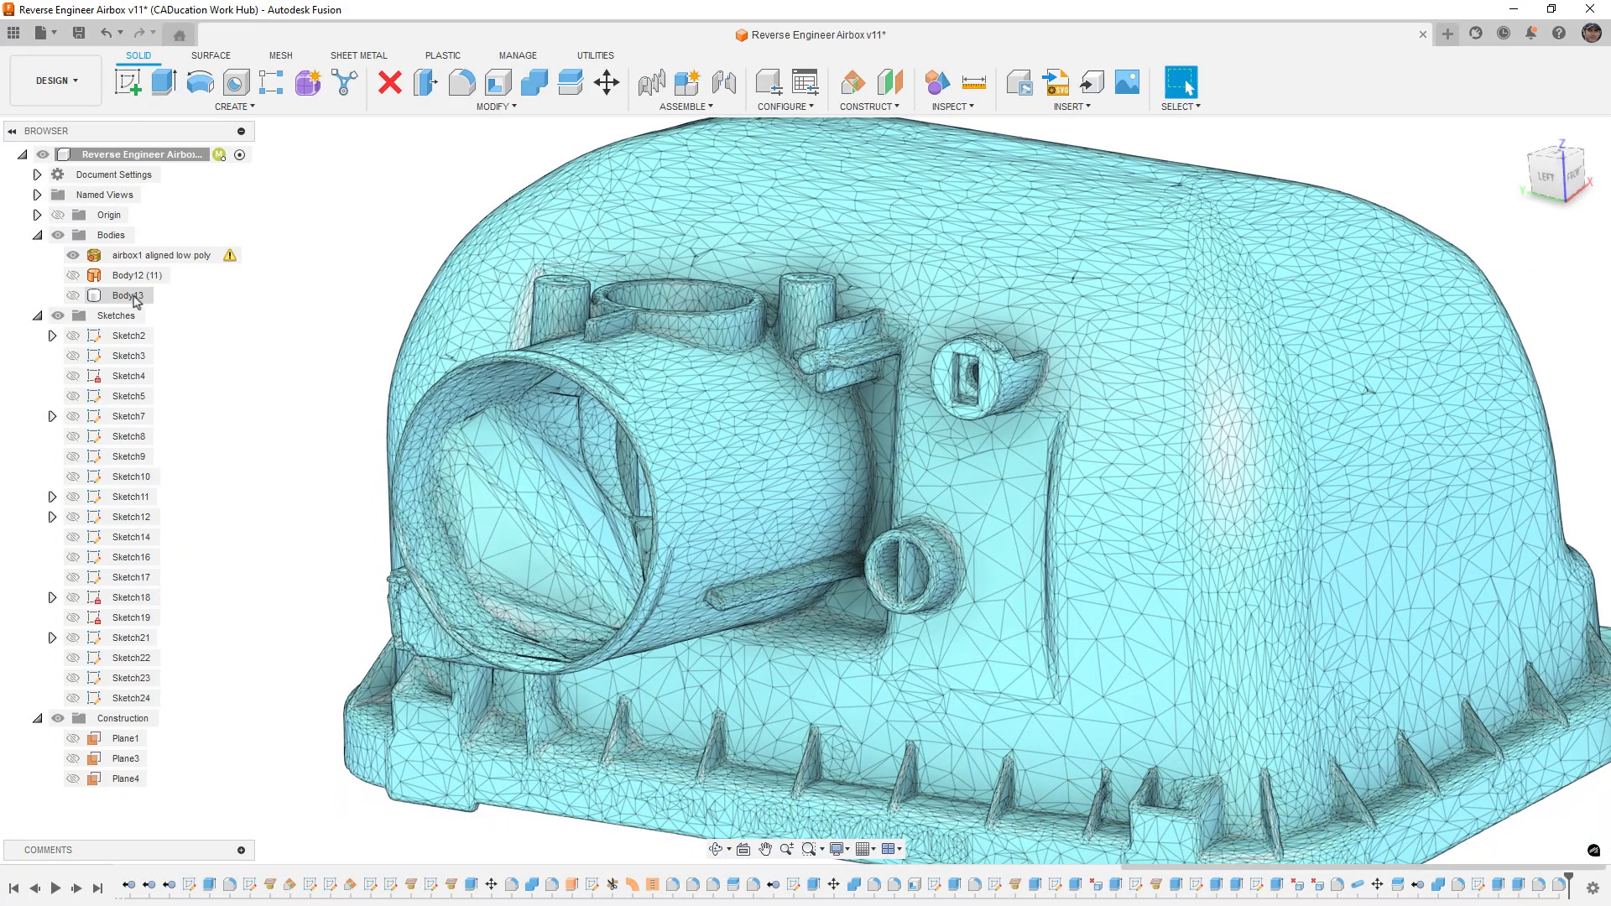
click(126, 295)
click(73, 296)
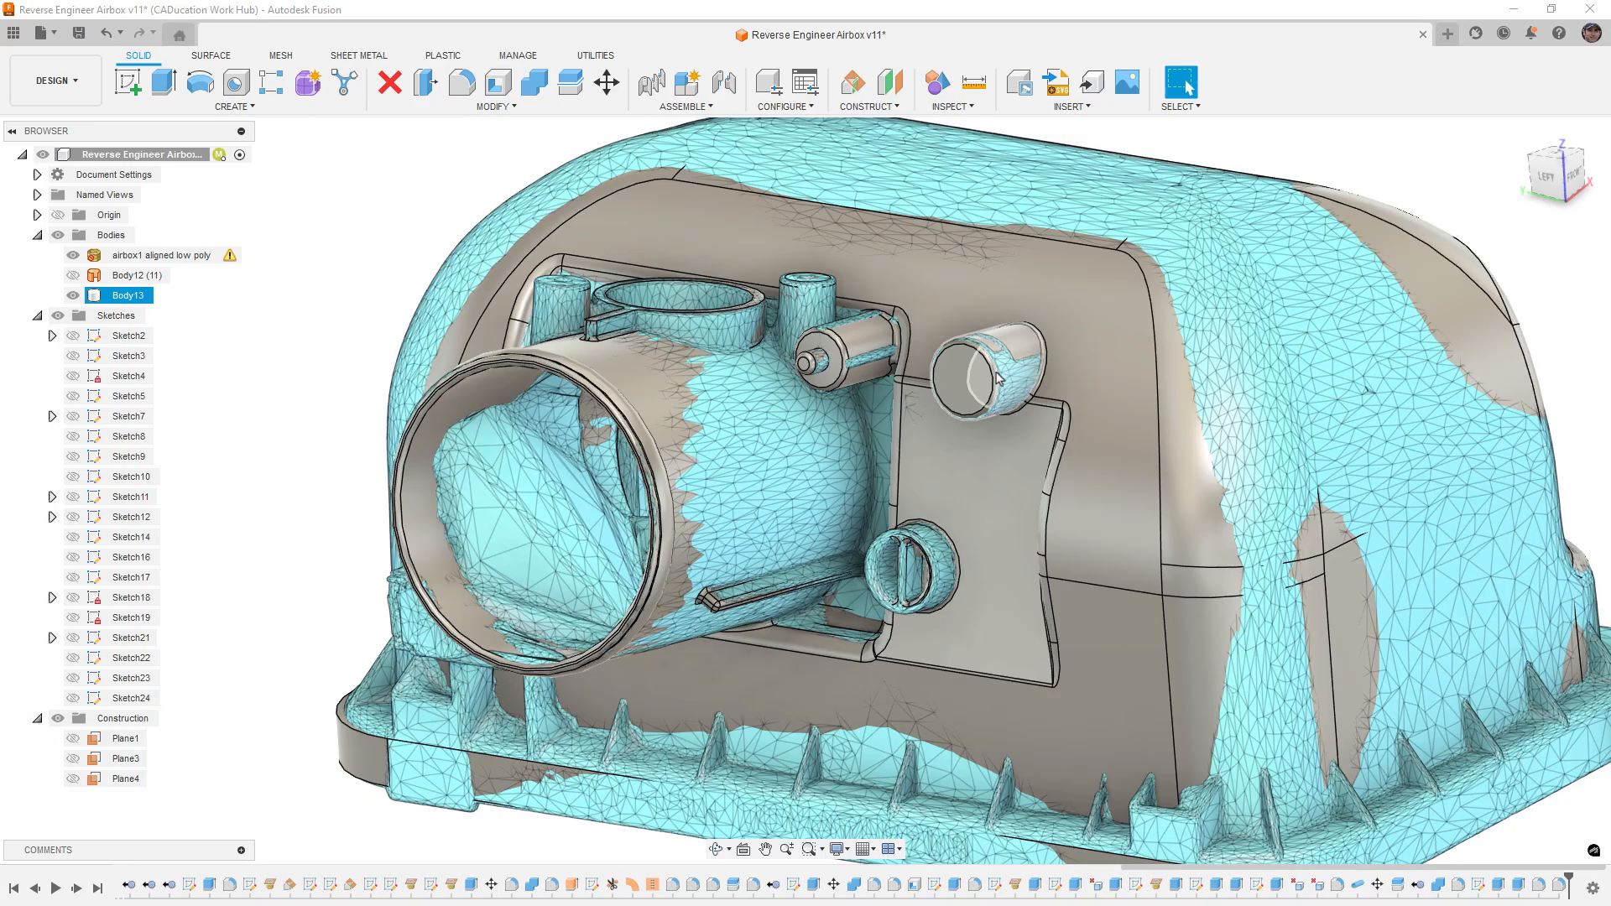
Step: Save the design as a new version with the description User Saved
scroll(998, 377, down, 5)
shift+middle_drag(998, 377, 1070, 430)
click(1347, 449)
key(ctrl+s)
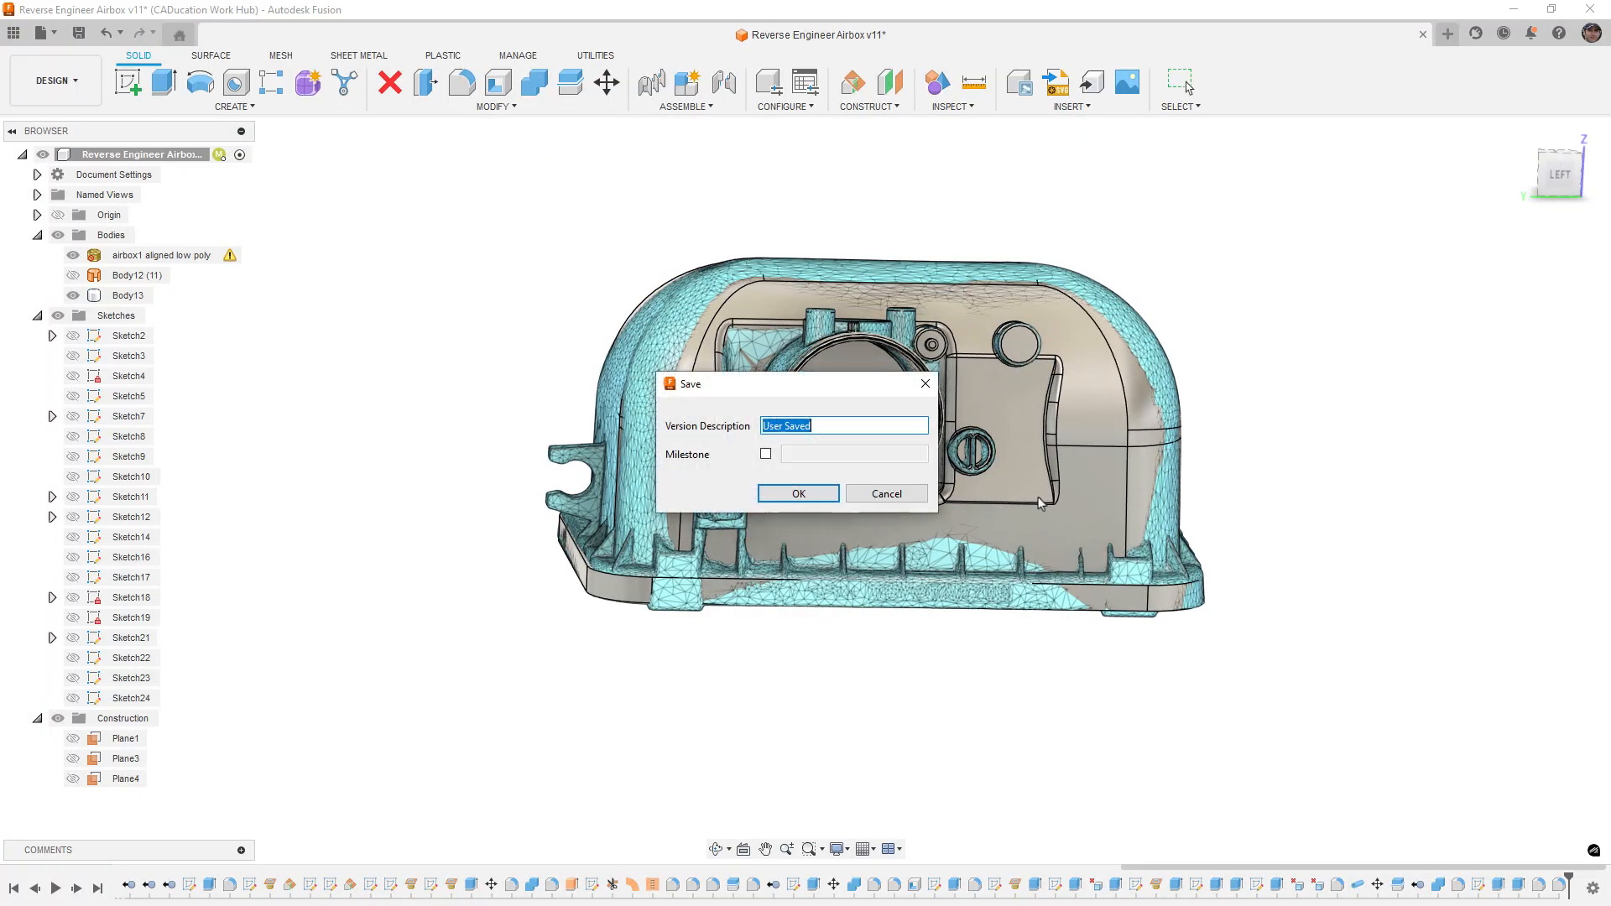
click(810, 493)
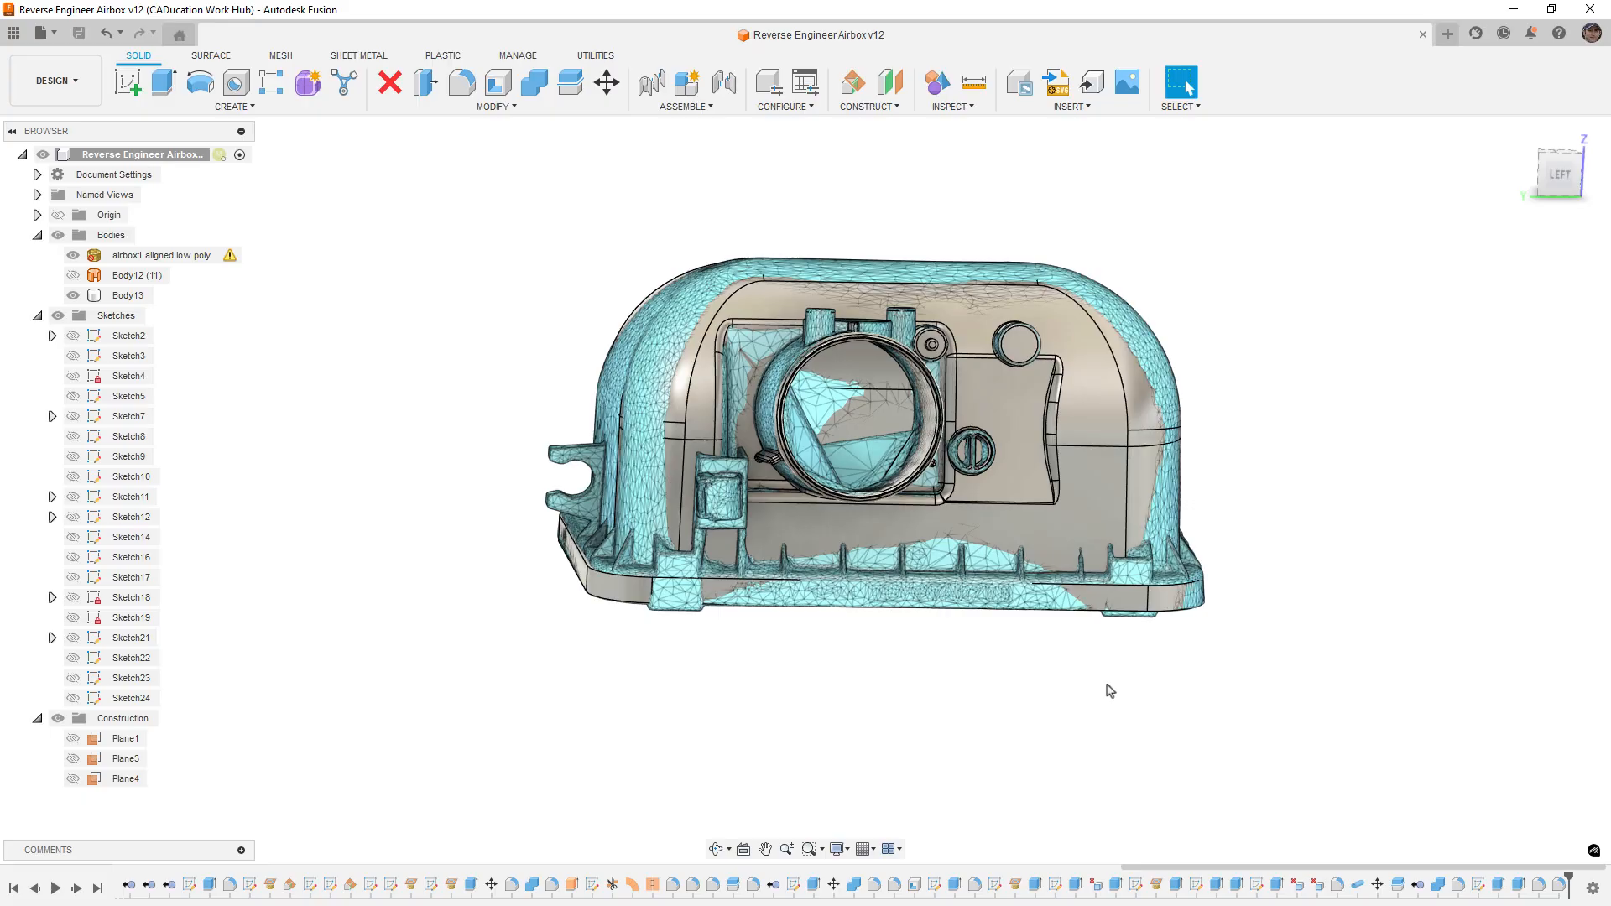
Step: Examine the connector bracket beside the inlet tube and the flange ribs on the scan mesh for unmodelled features
mouse_move(1050, 674)
shift+middle_down()
mouse_move(1045, 738)
mouse_move(1039, 651)
mouse_move(1046, 680)
mouse_move(1108, 702)
mouse_move(1035, 695)
mouse_move(1059, 692)
shift+middle_up()
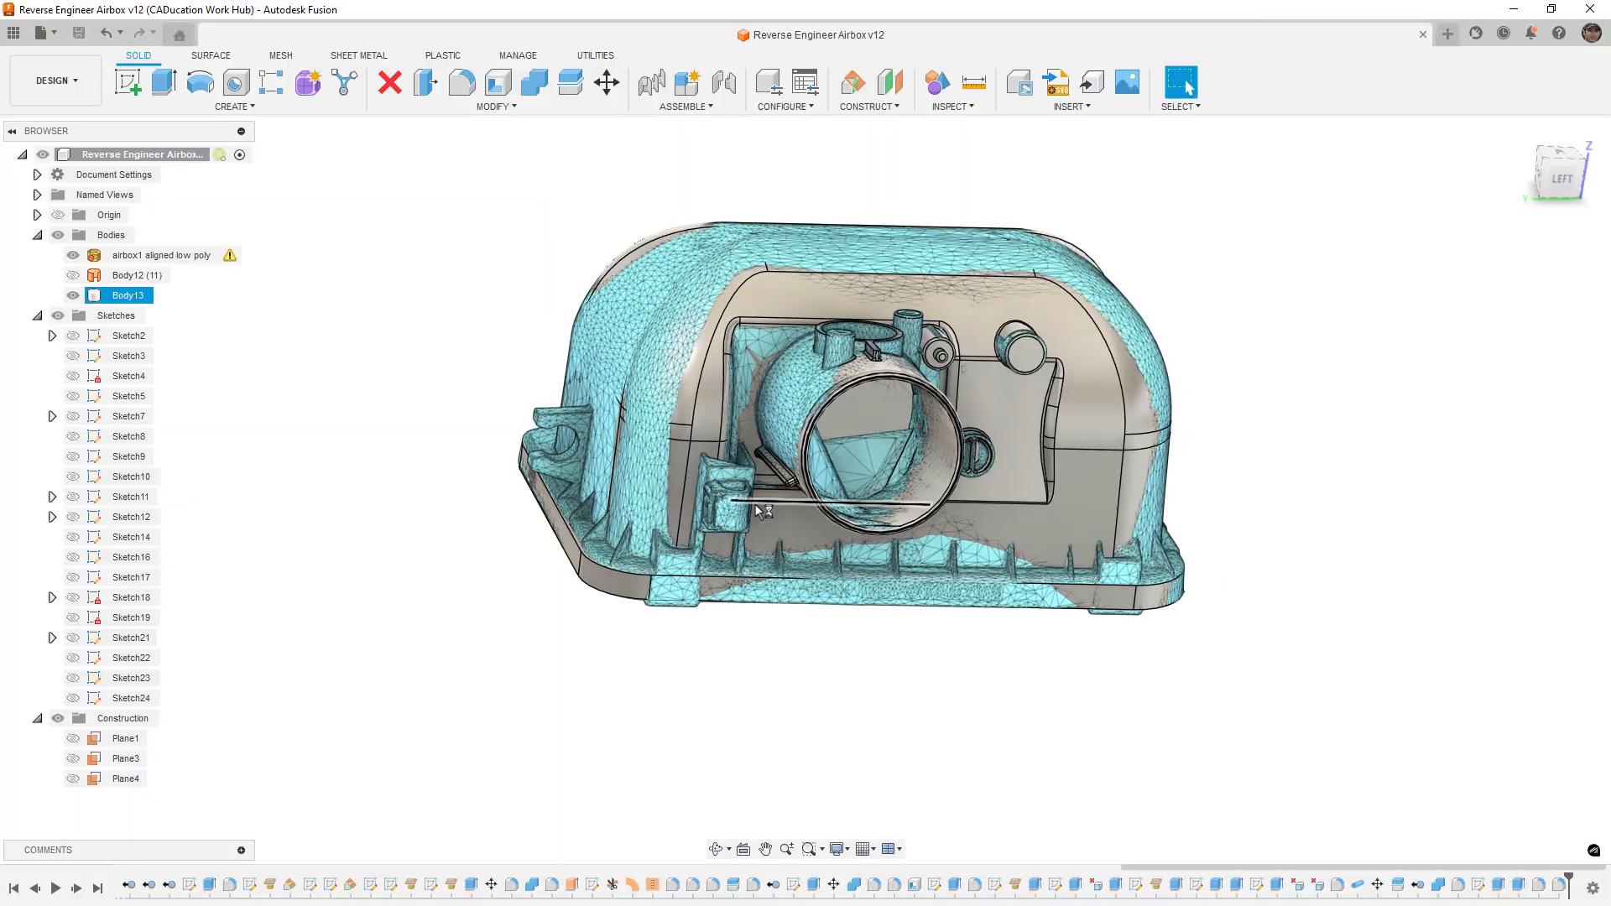
scroll(759, 510, up, 10)
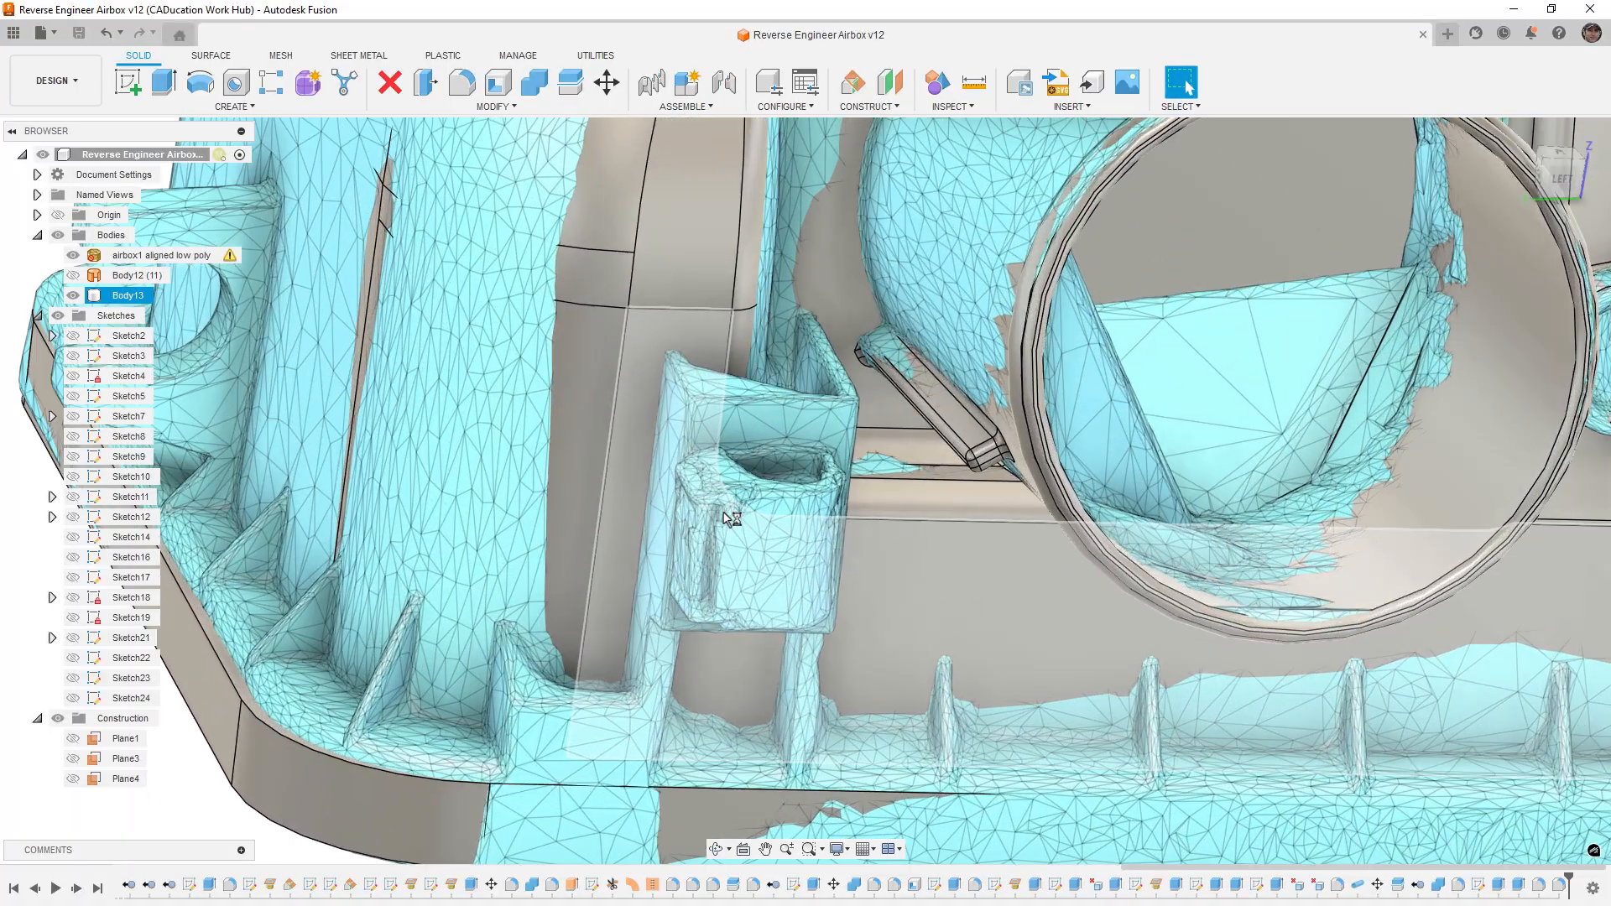
shift+middle_drag(726, 516, 810, 528)
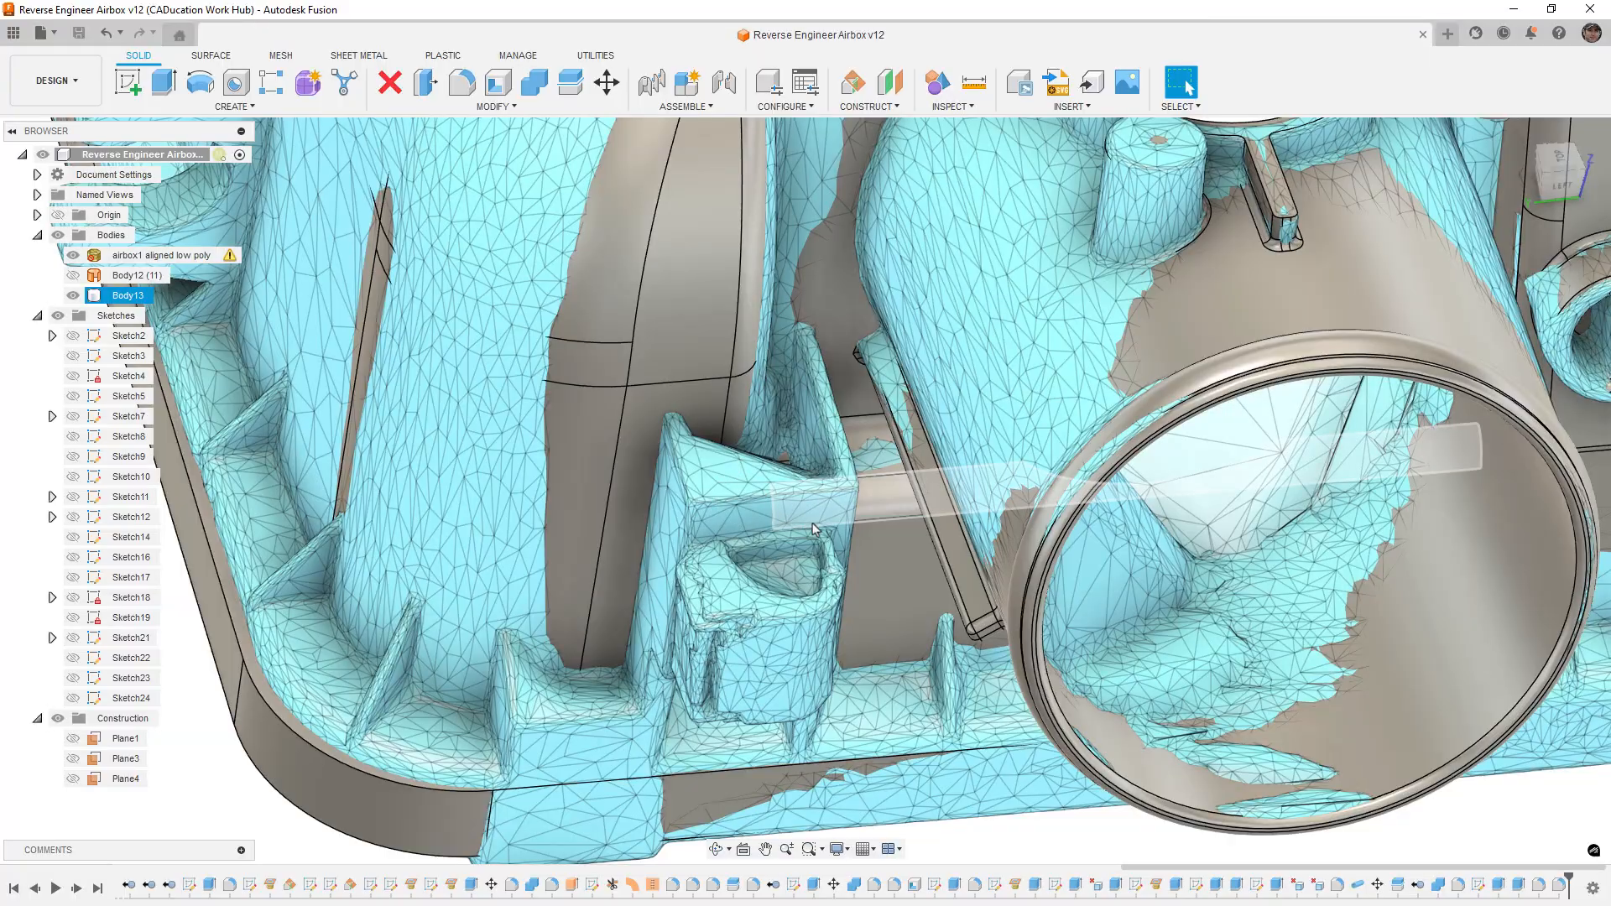
shift+middle_drag(642, 726, 686, 660)
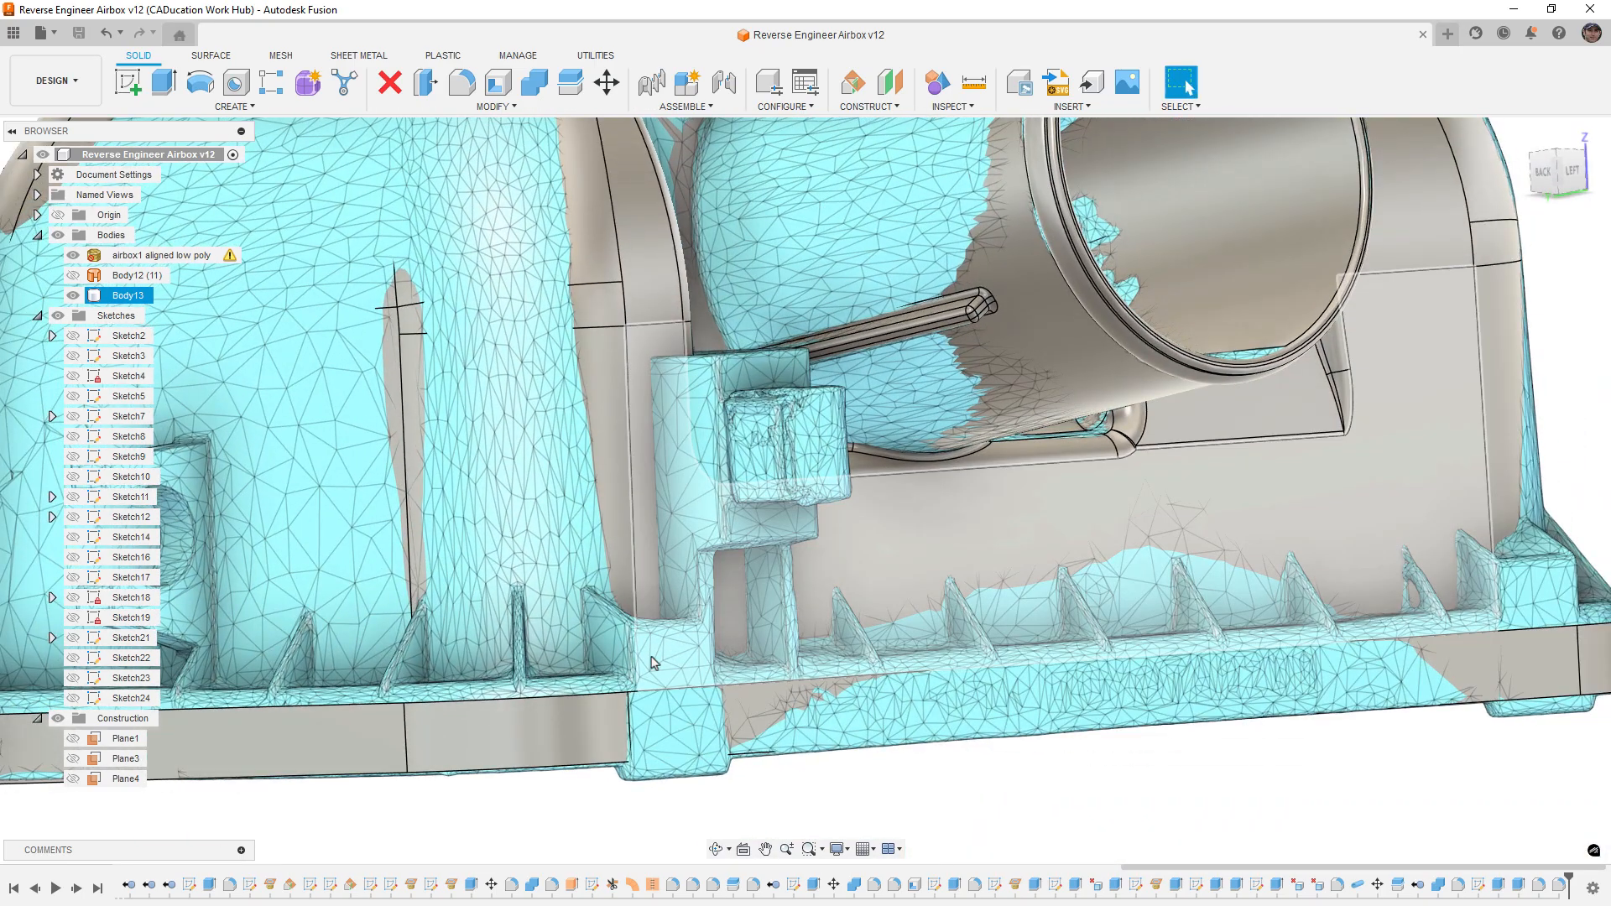
scroll(840, 644, down, 4)
shift+middle_drag(714, 644, 125, 633)
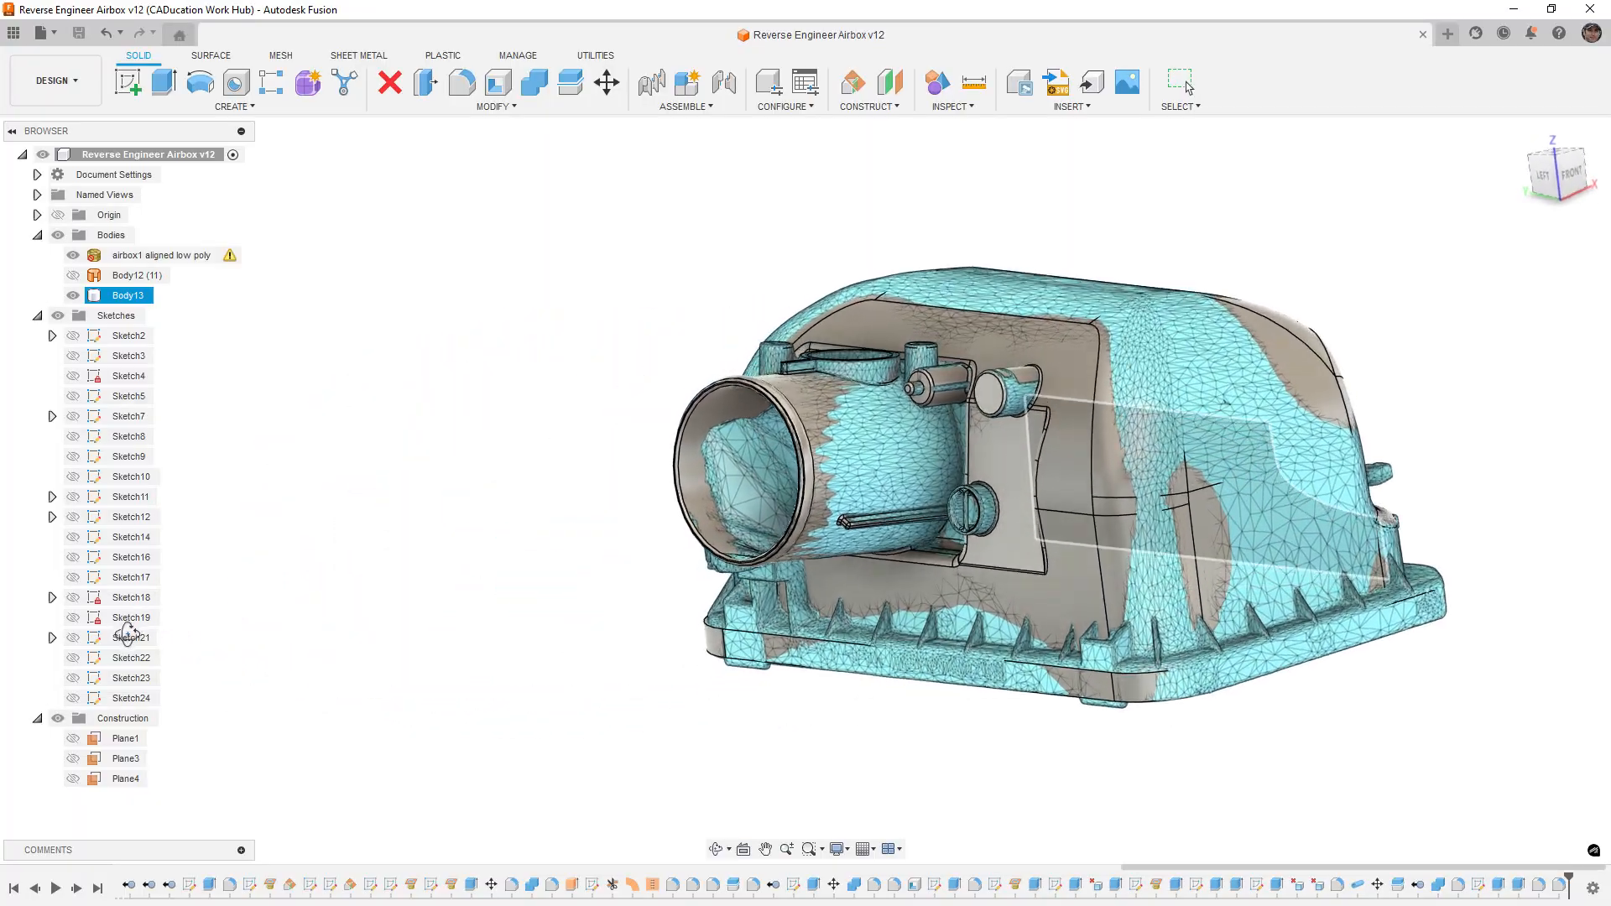
click(1088, 736)
shift+middle_drag(1078, 728, 825, 713)
shift+middle_drag(829, 650, 845, 661)
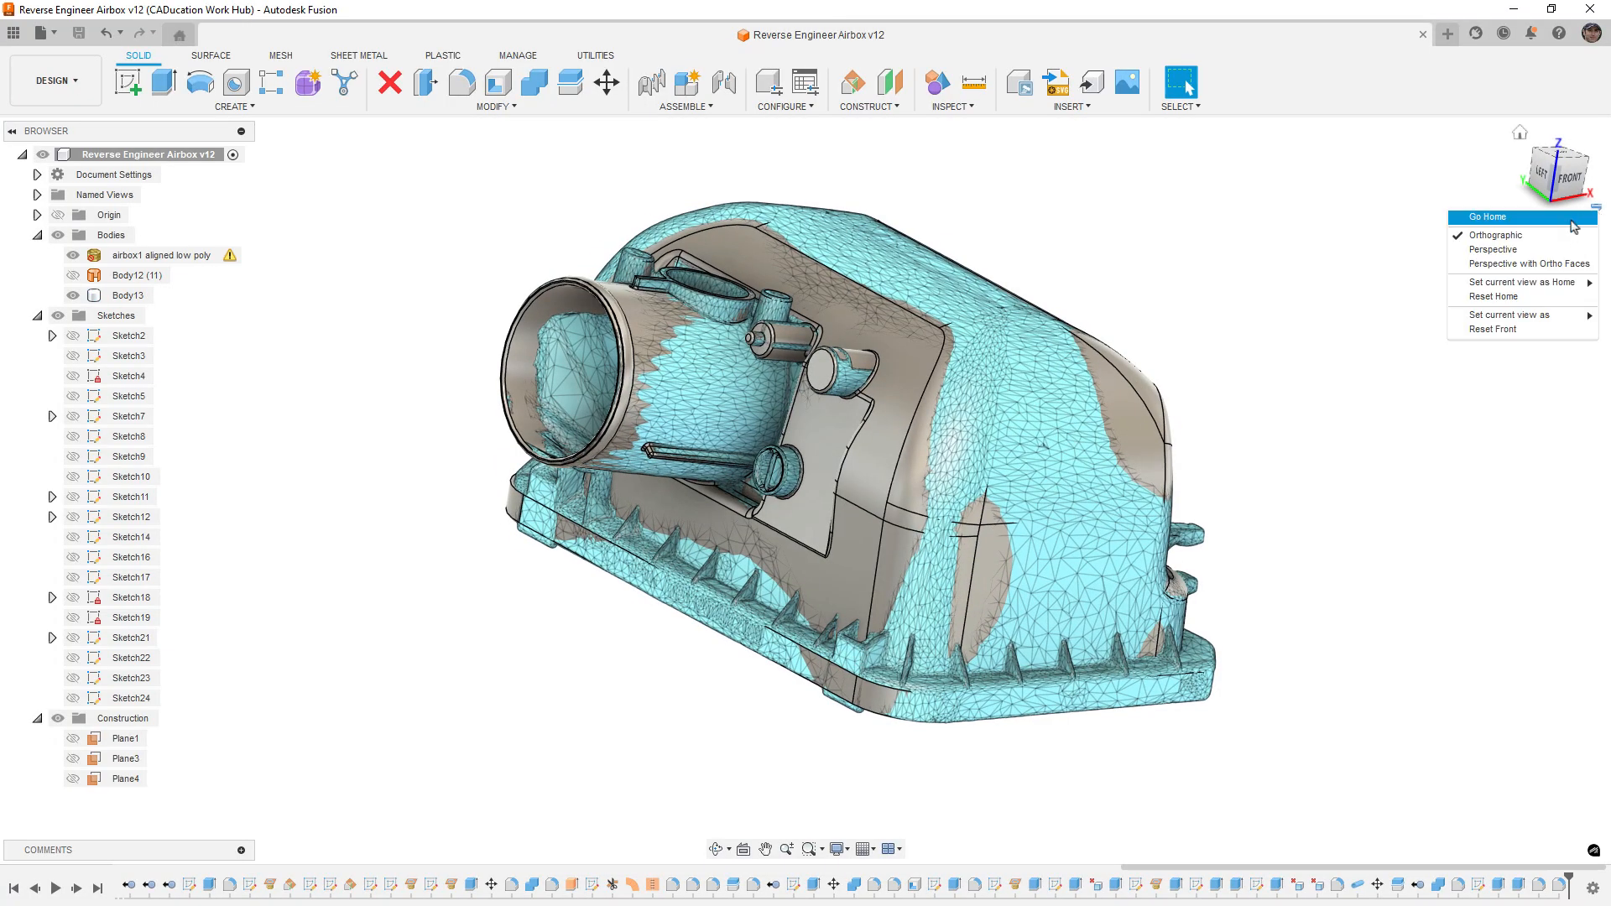
Step: Restore the home view, hide the scan mesh and review the solid airbox around to the inlet side
click(1574, 220)
click(1516, 148)
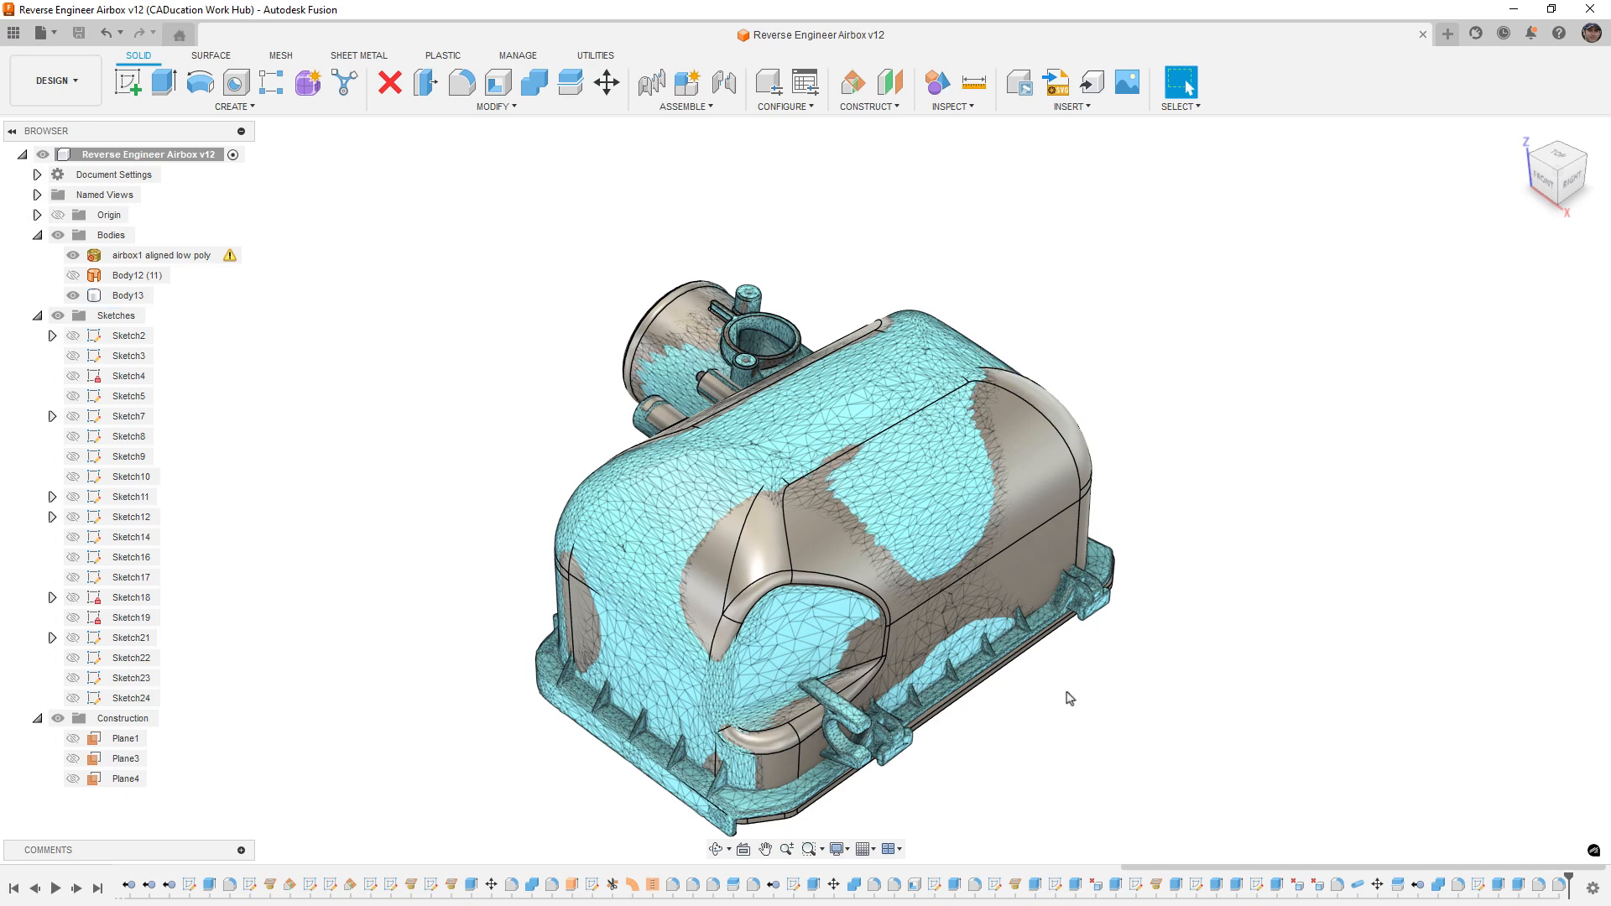
click(73, 255)
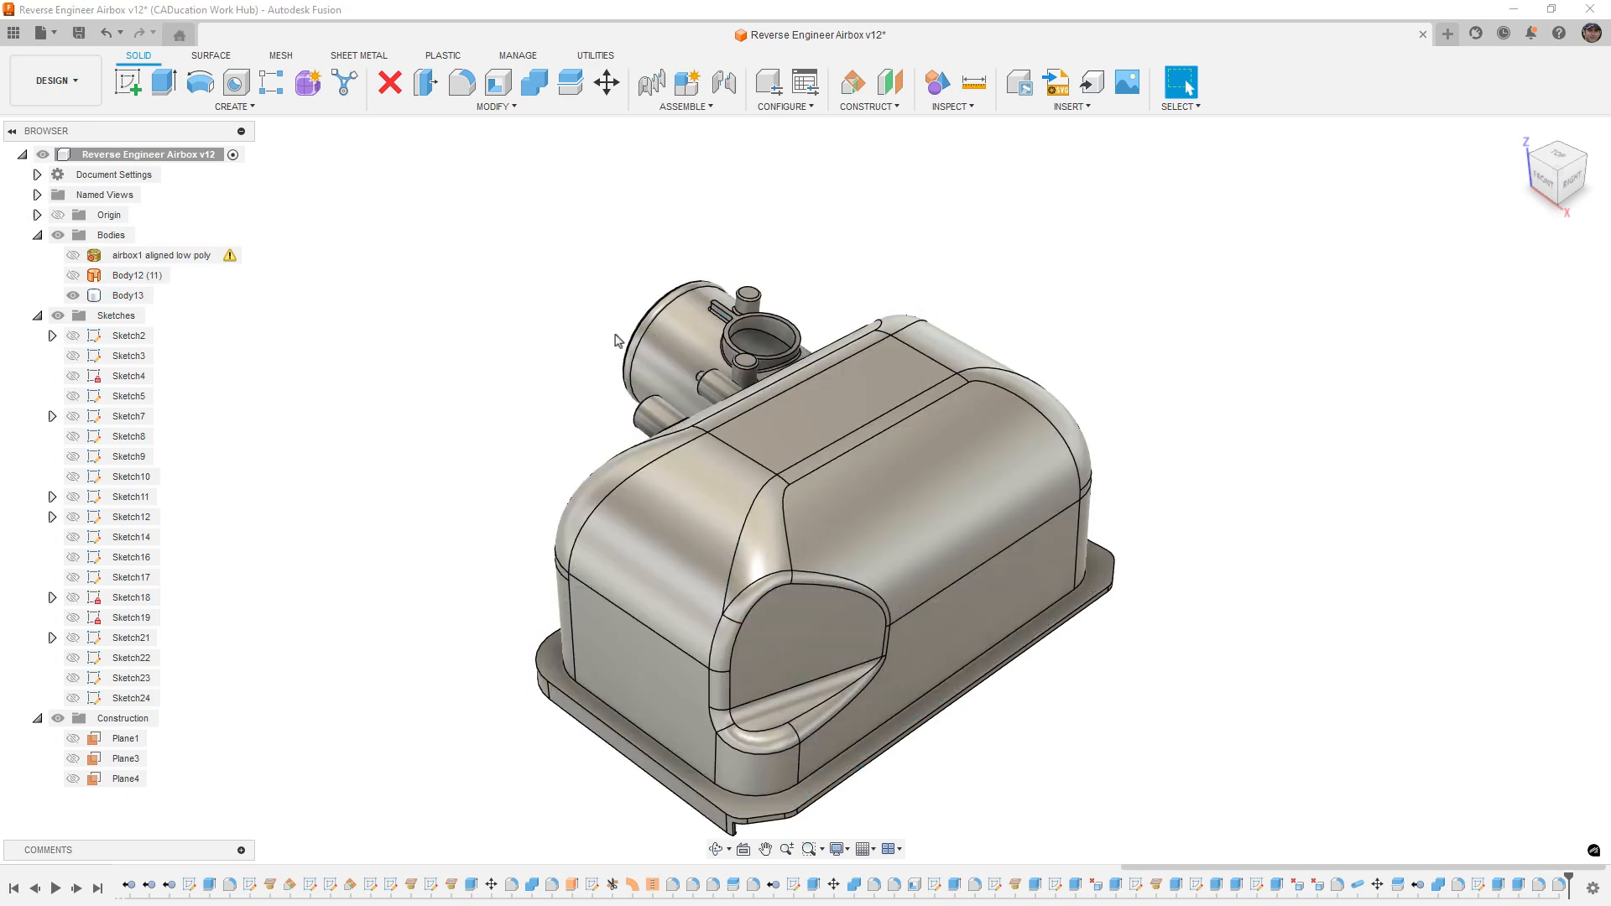
shift+middle_drag(874, 581, 1086, 556)
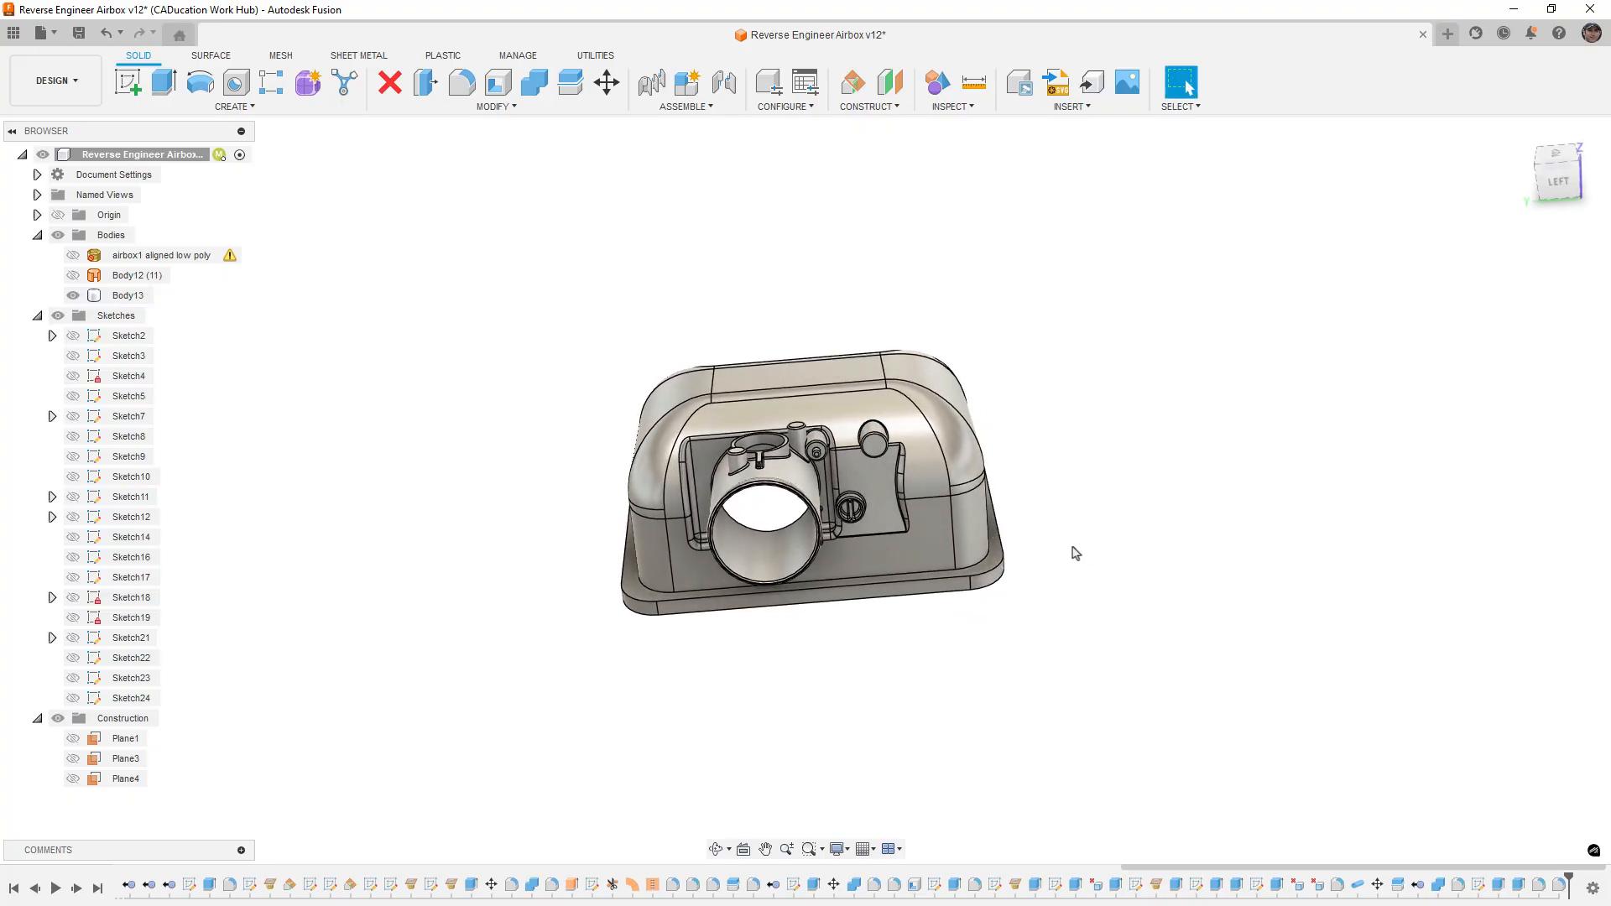
Step: Examine the finished solid airbox from the home, inlet and front views, including the inlet tube and bosses
shift+middle_drag(1028, 628, 1276, 392)
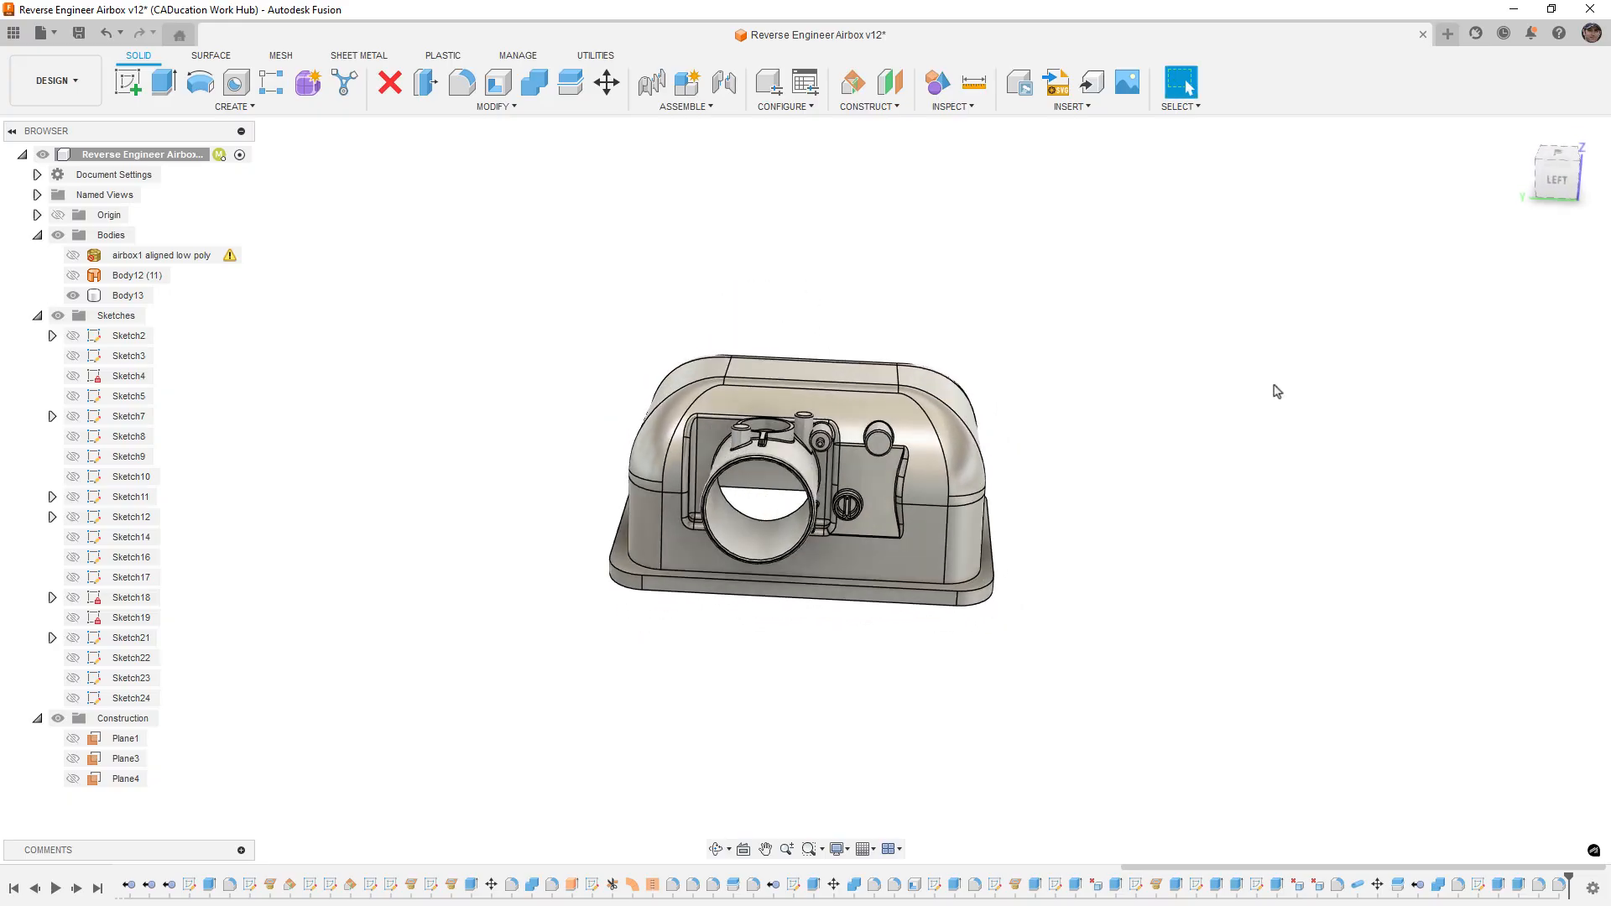
click(1520, 133)
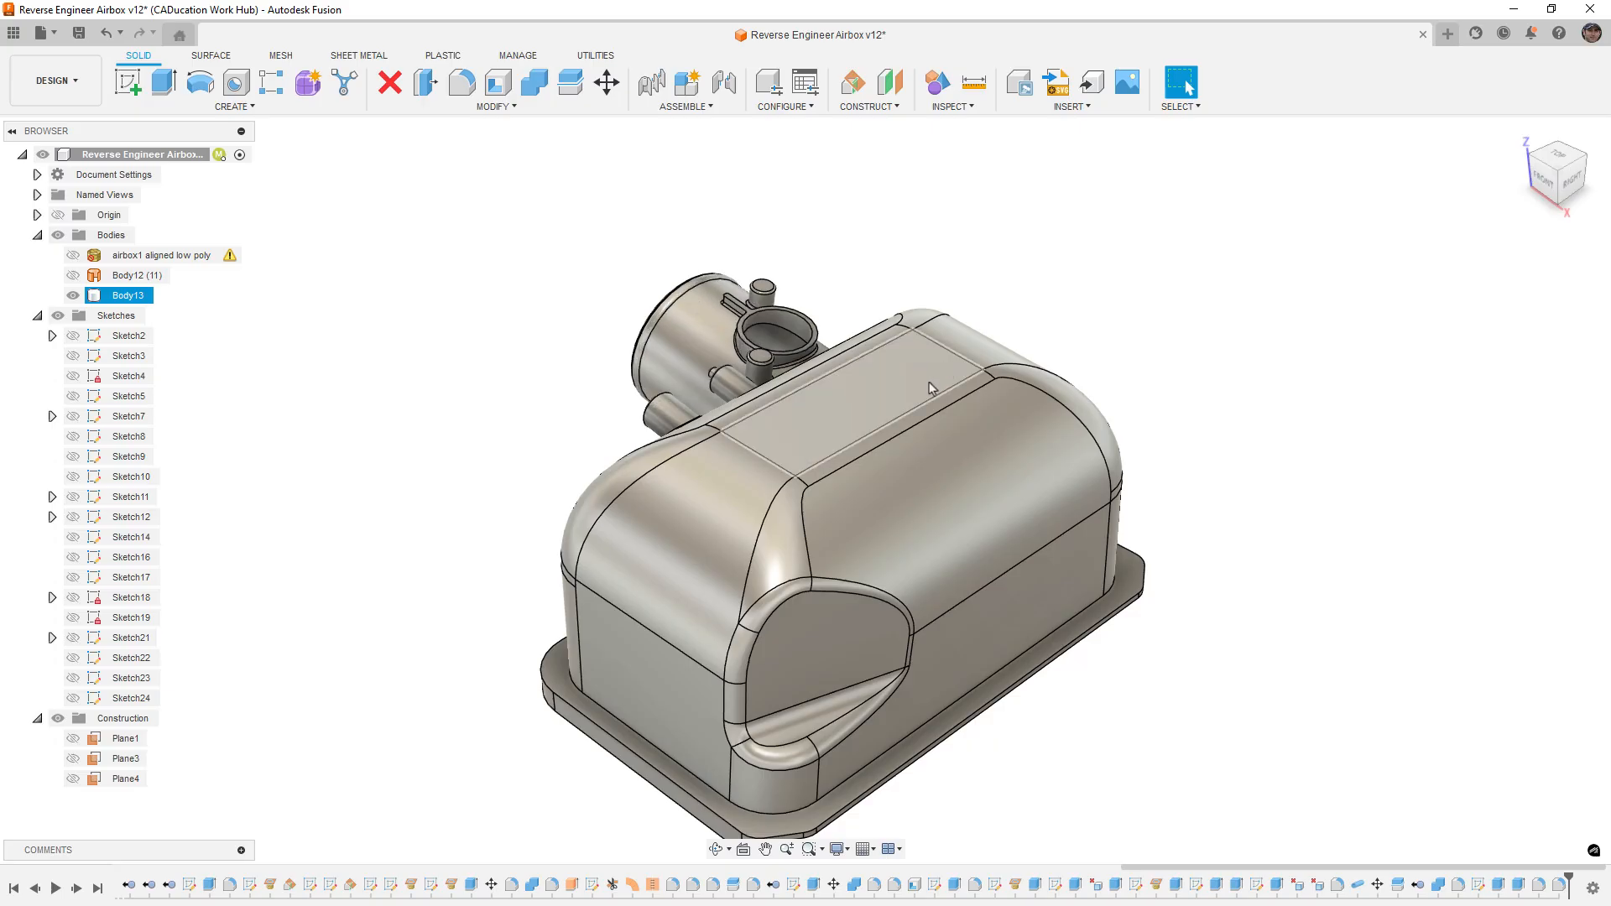
shift+middle_drag(932, 388, 988, 509)
click(841, 611)
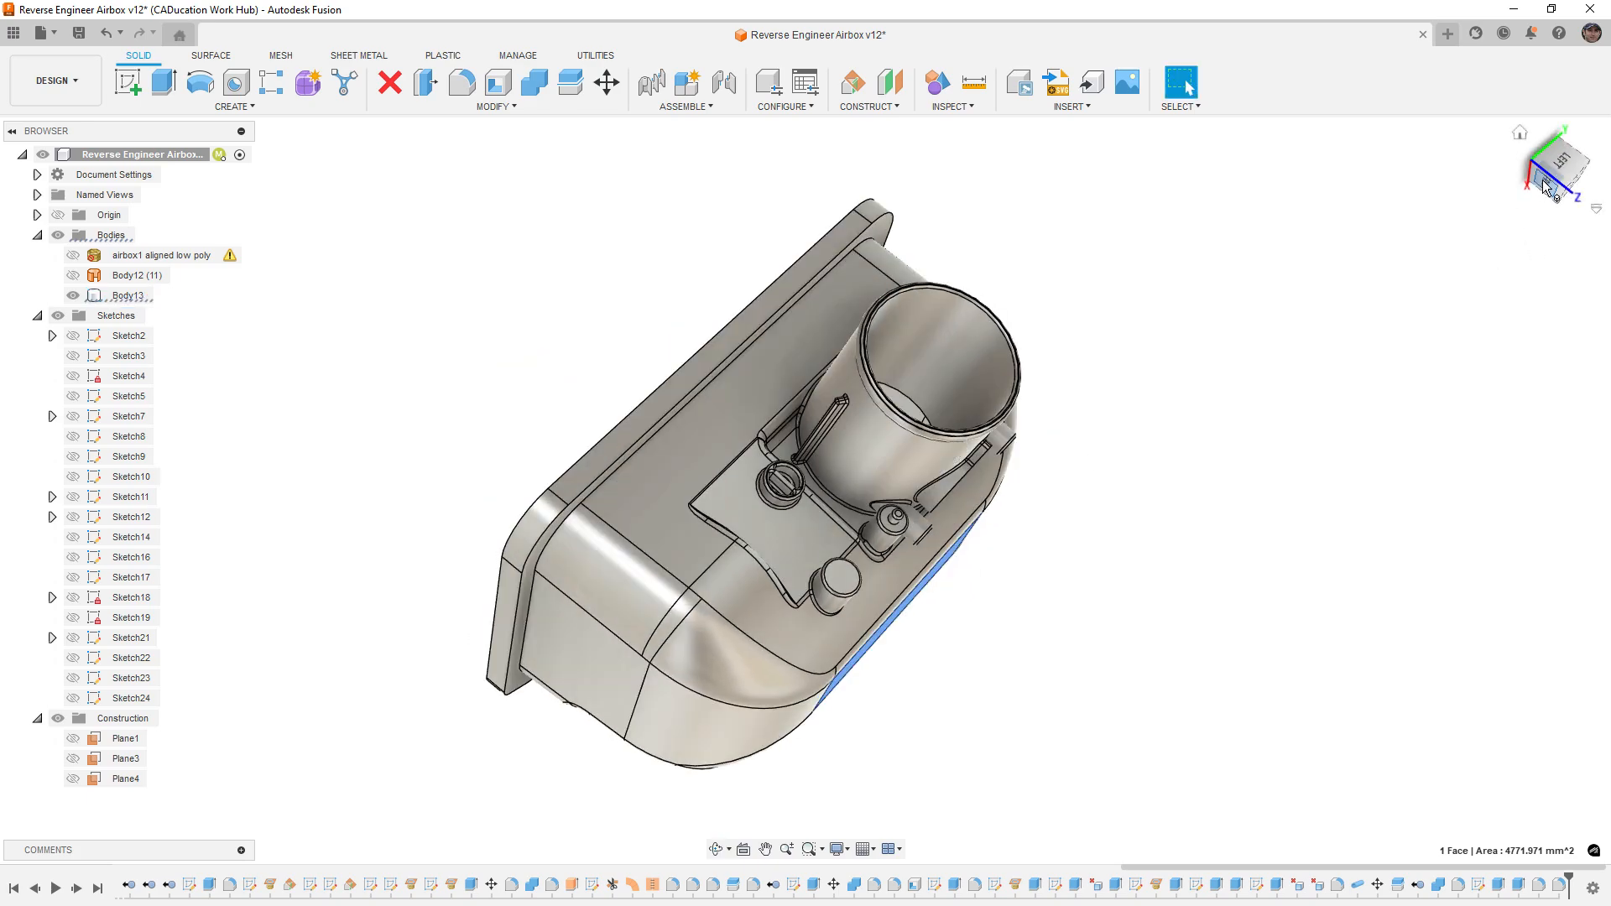
click(1547, 185)
click(1598, 148)
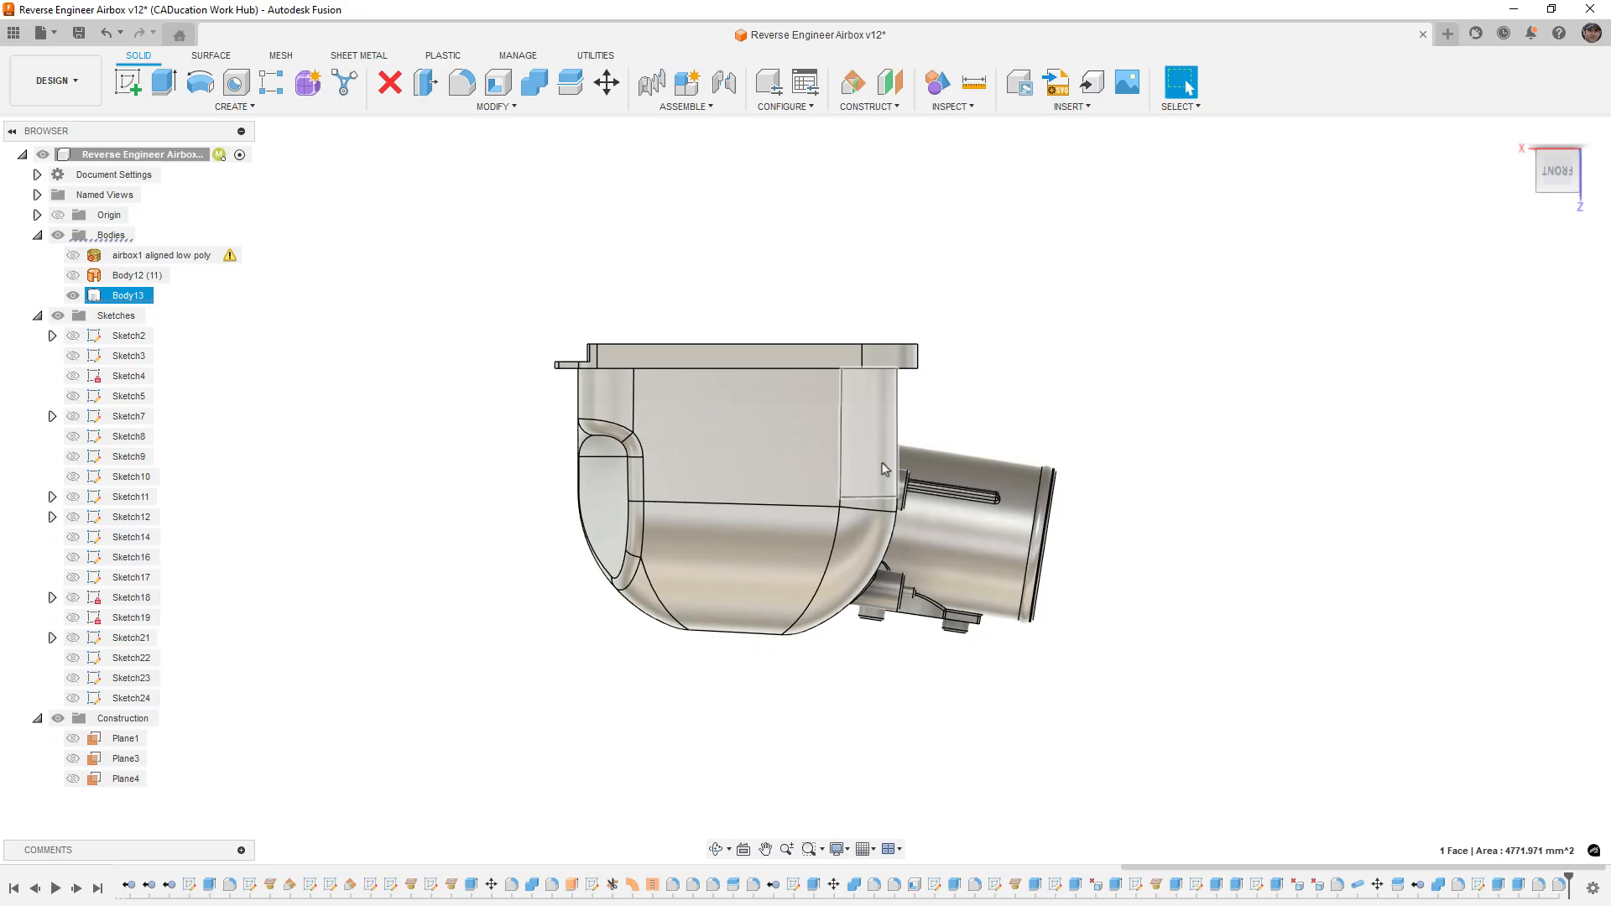
shift+middle_drag(761, 375, 713, 190)
shift+middle_drag(853, 524, 738, 679)
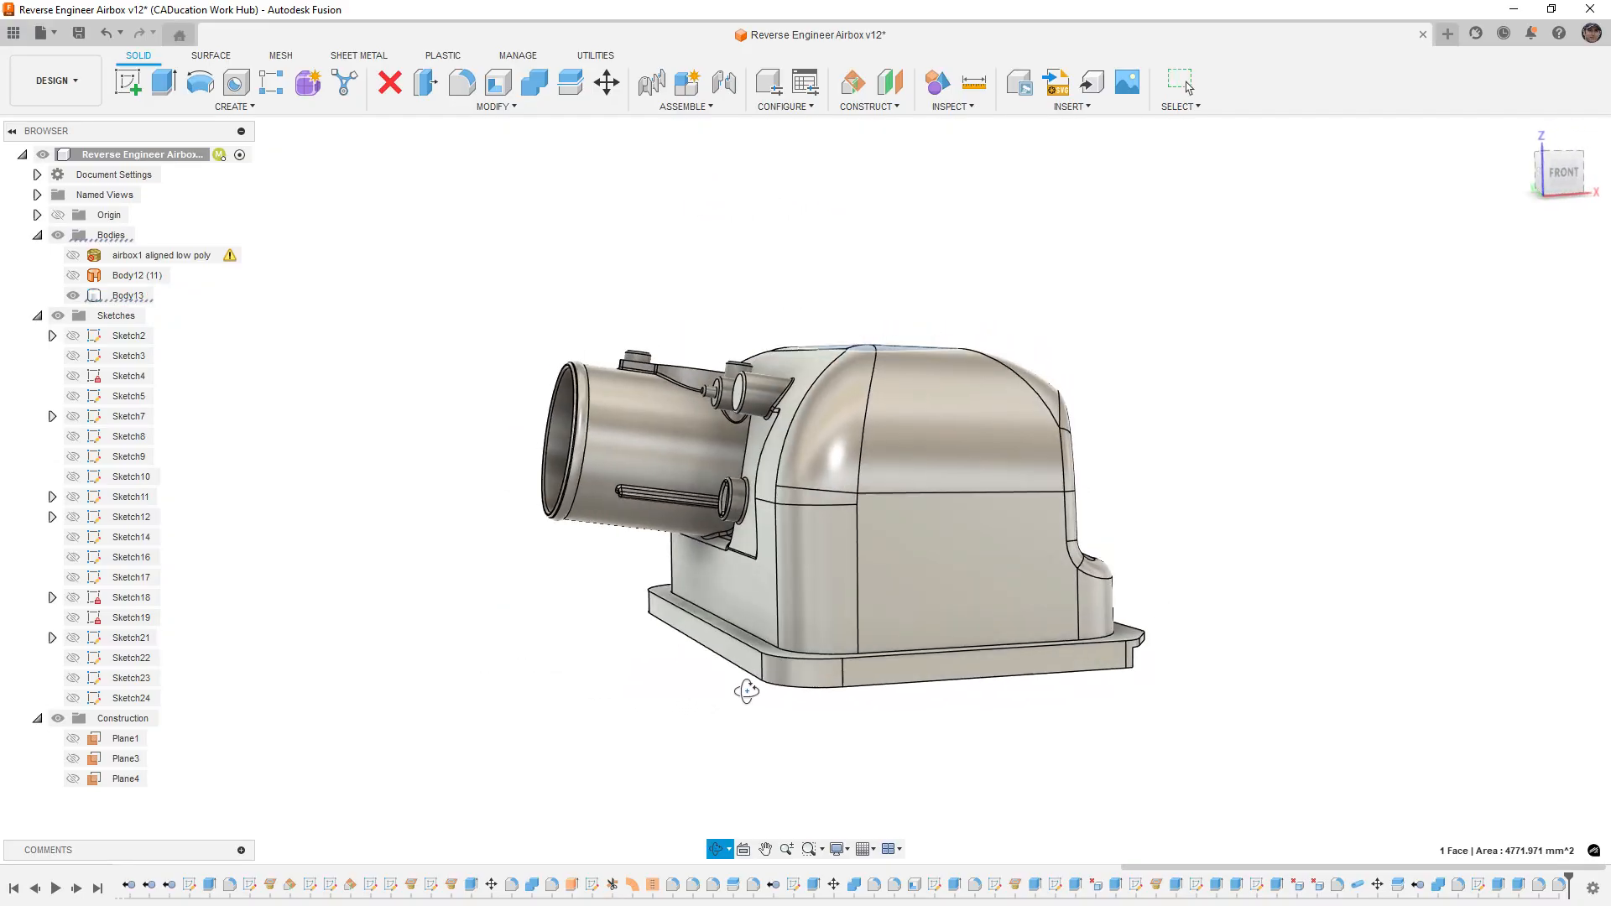
Step: Show the airbox1 aligned low poly scan mesh over Body13 and compare the two around the top face and inlet tube
click(92, 256)
click(77, 257)
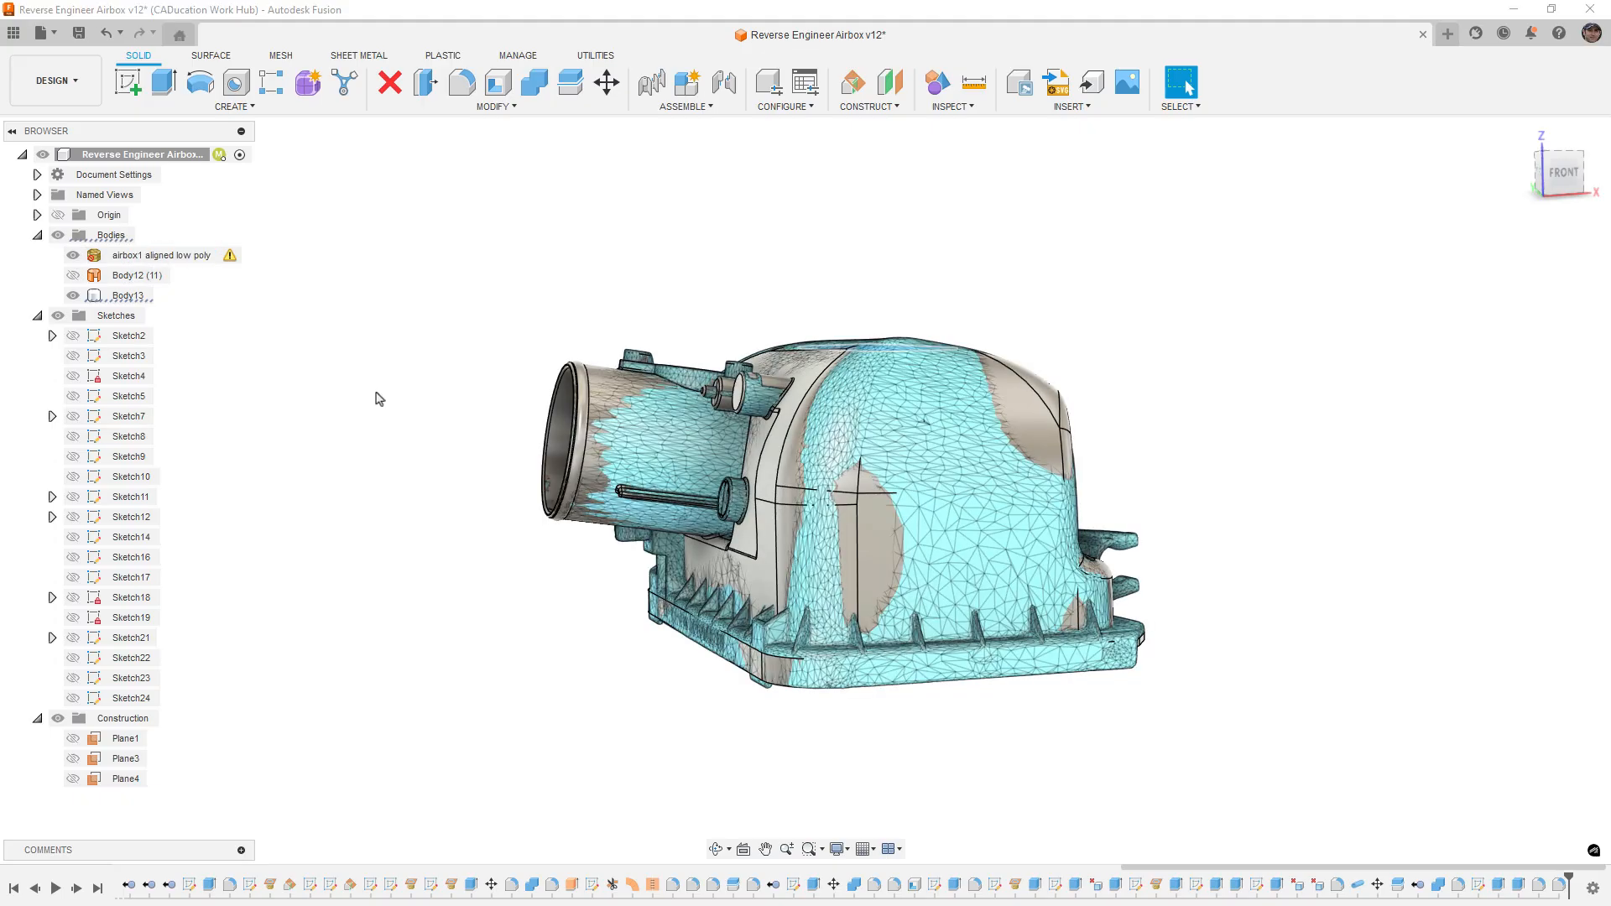
shift+middle_drag(718, 414, 735, 438)
click(492, 334)
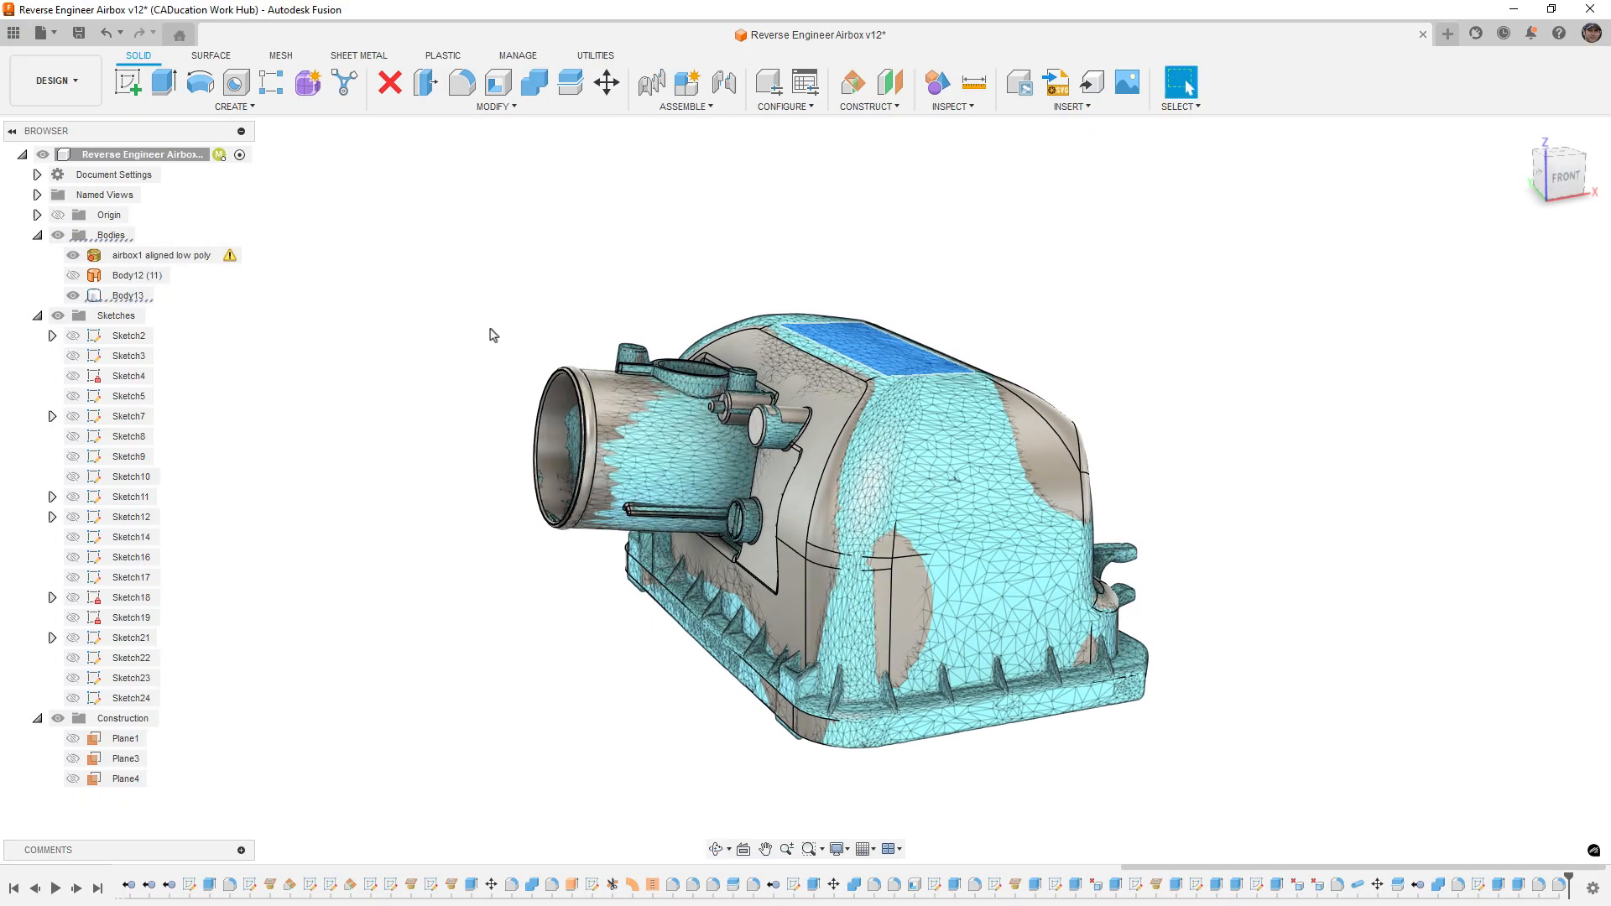
click(619, 371)
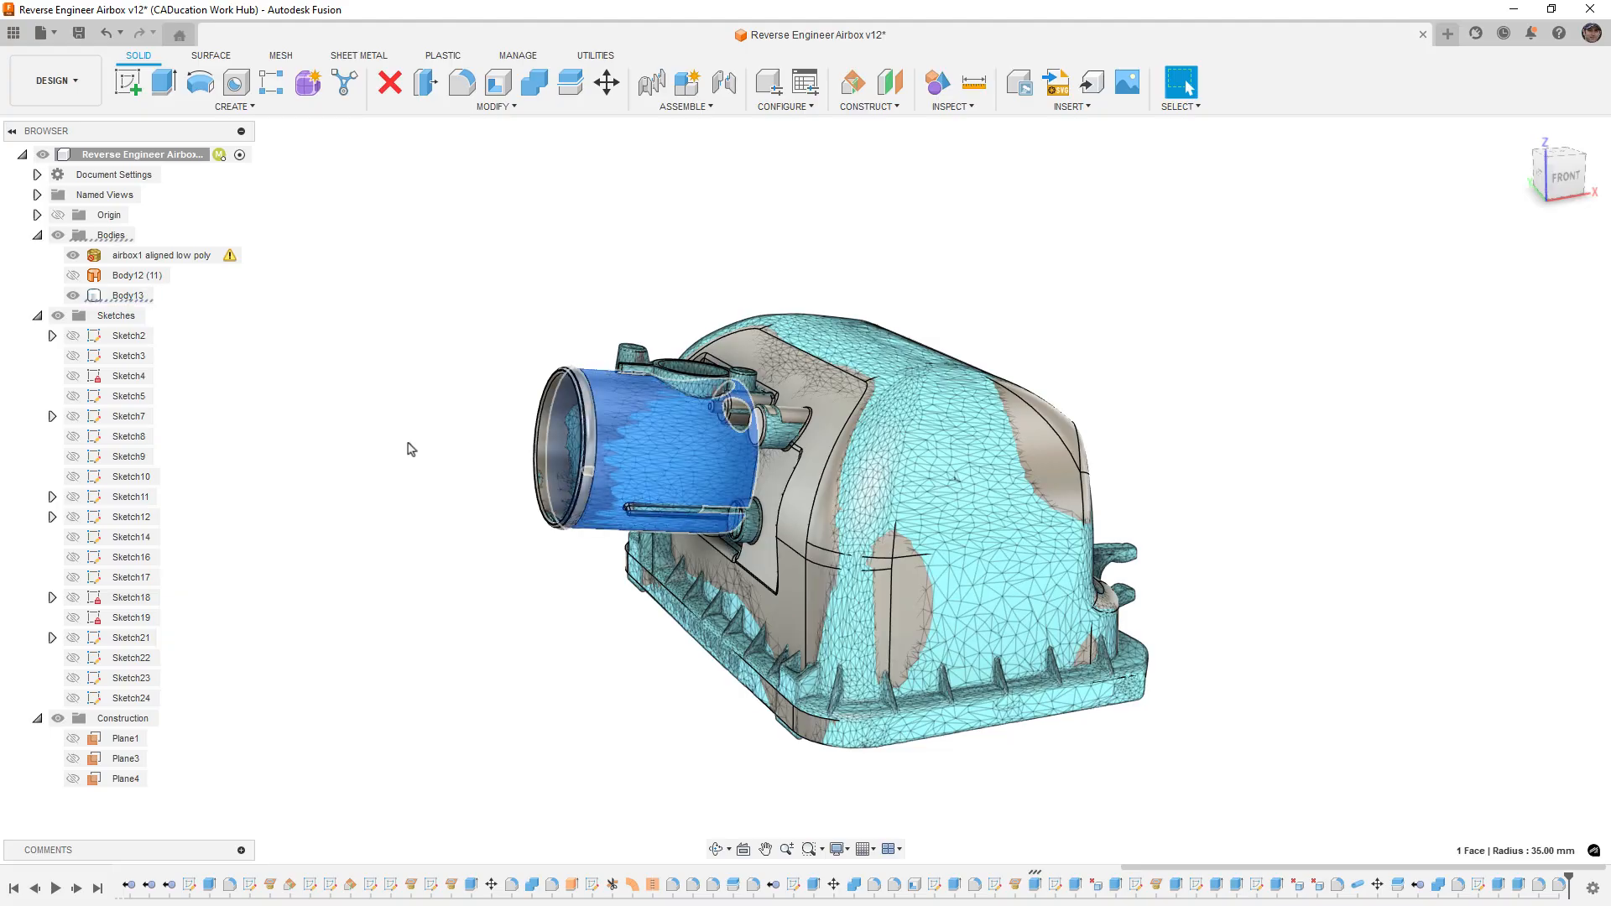
key(Escape)
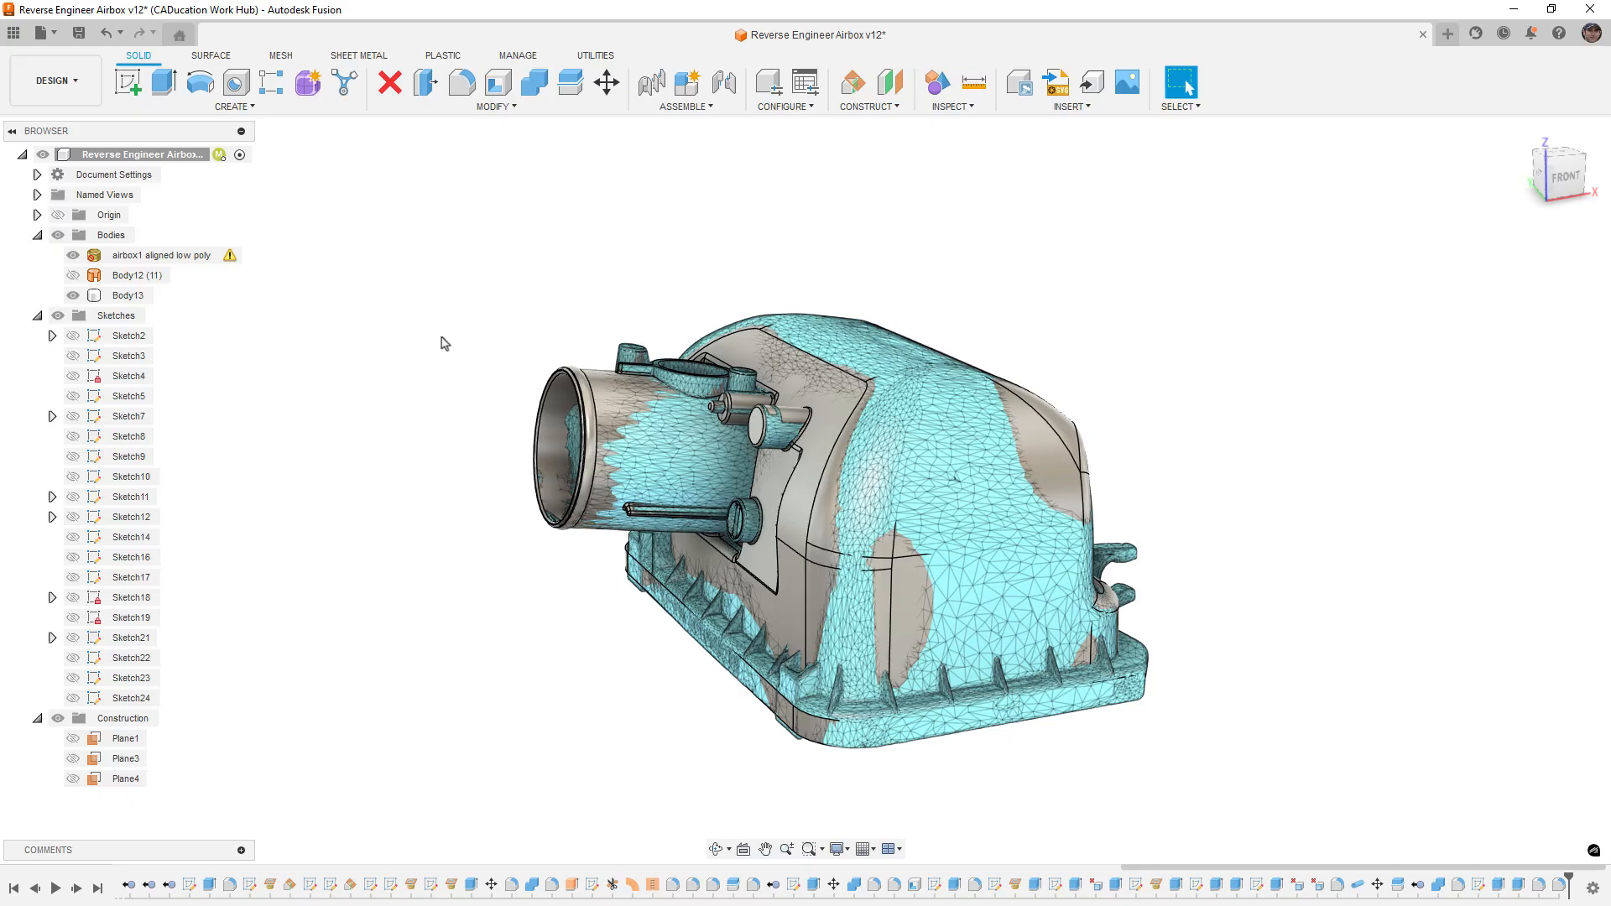
Step: Collapse the Sketches folder and save the design as a new version with the description User Saved
click(37, 318)
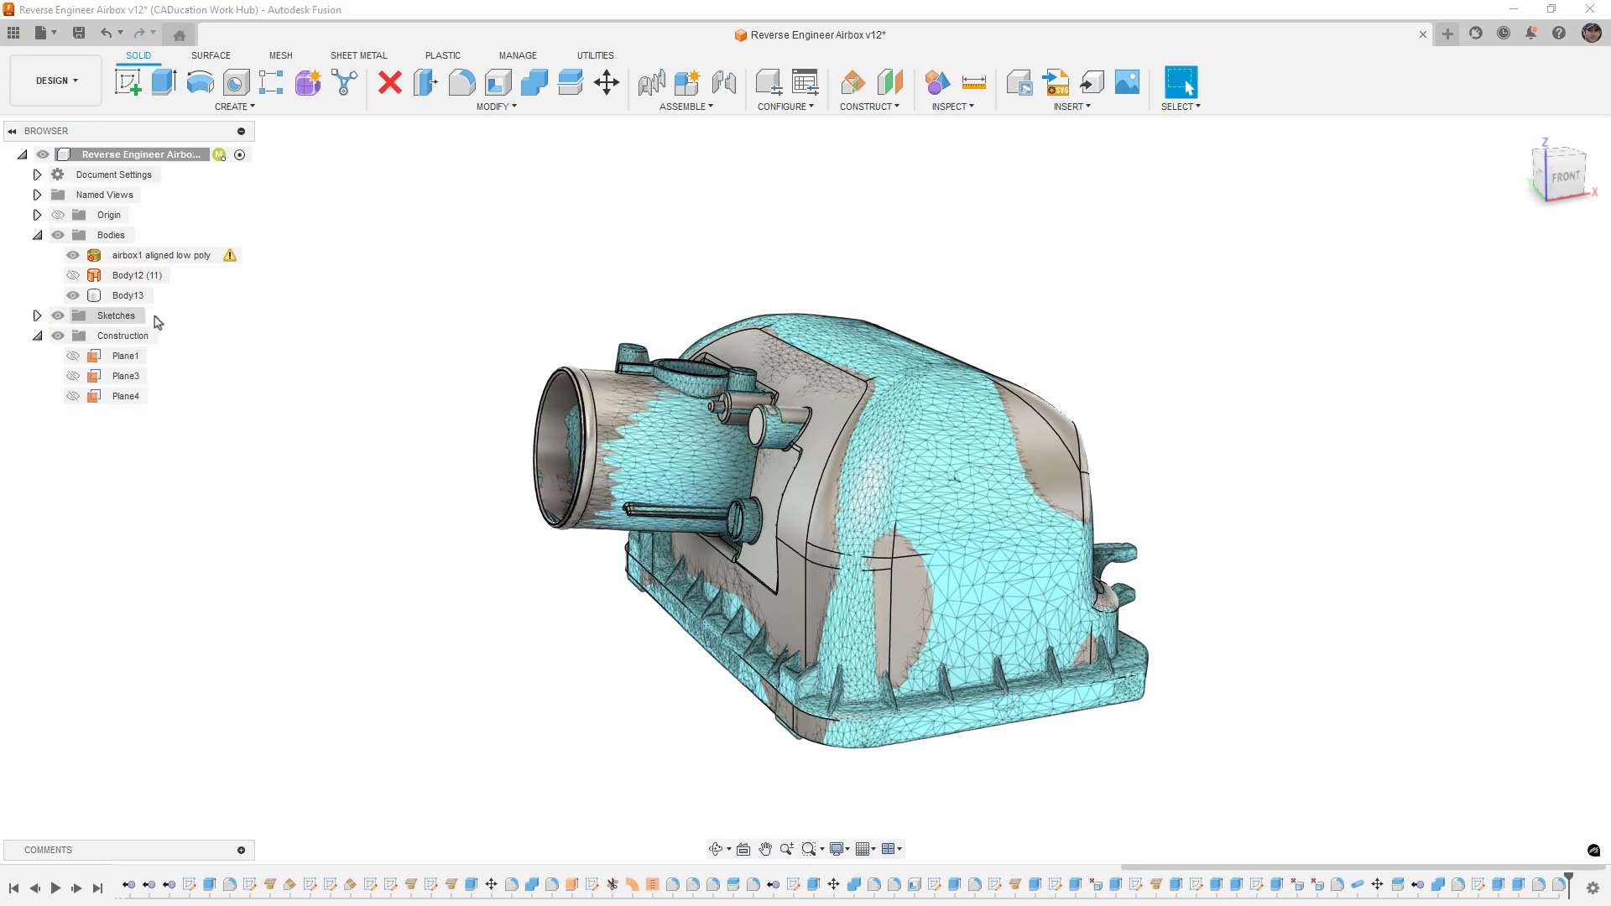
key(ctrl+s)
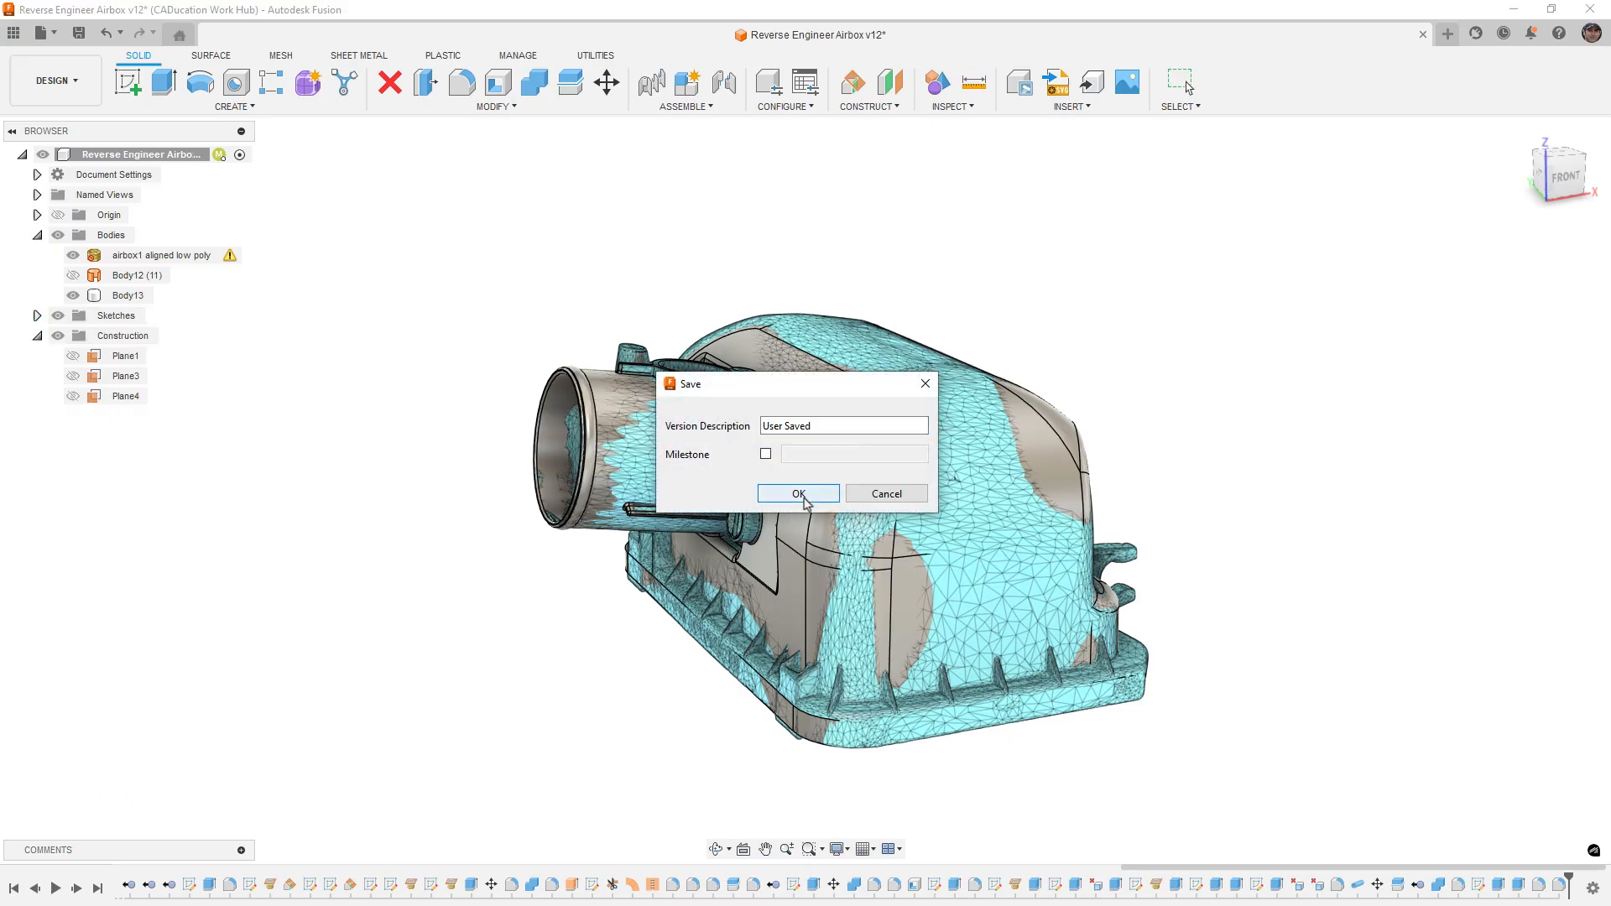
click(799, 494)
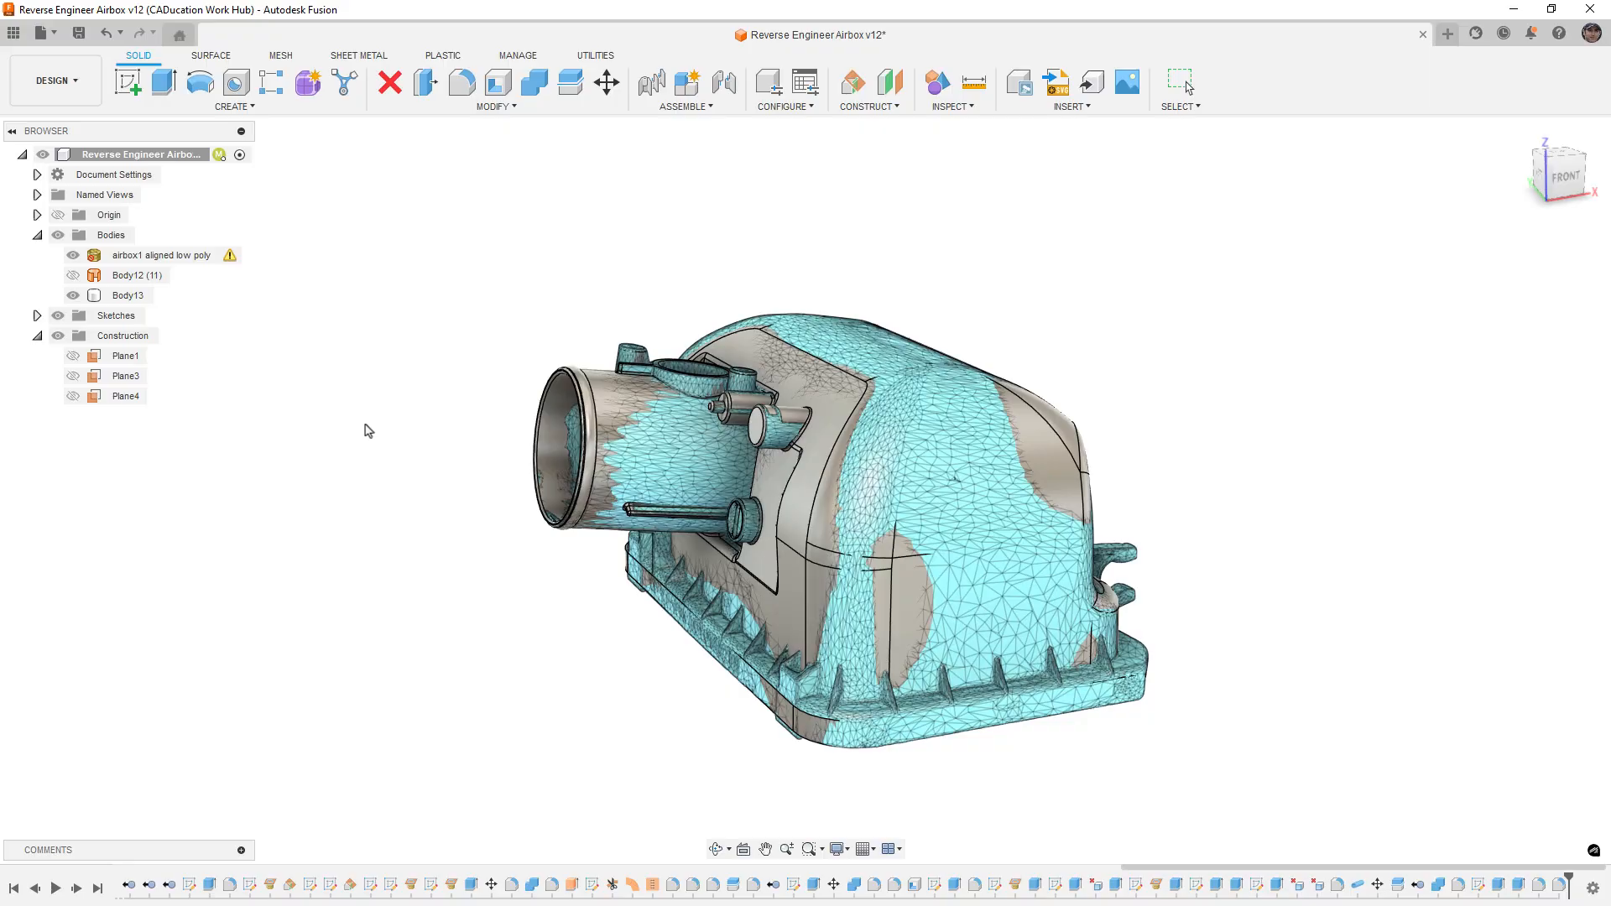